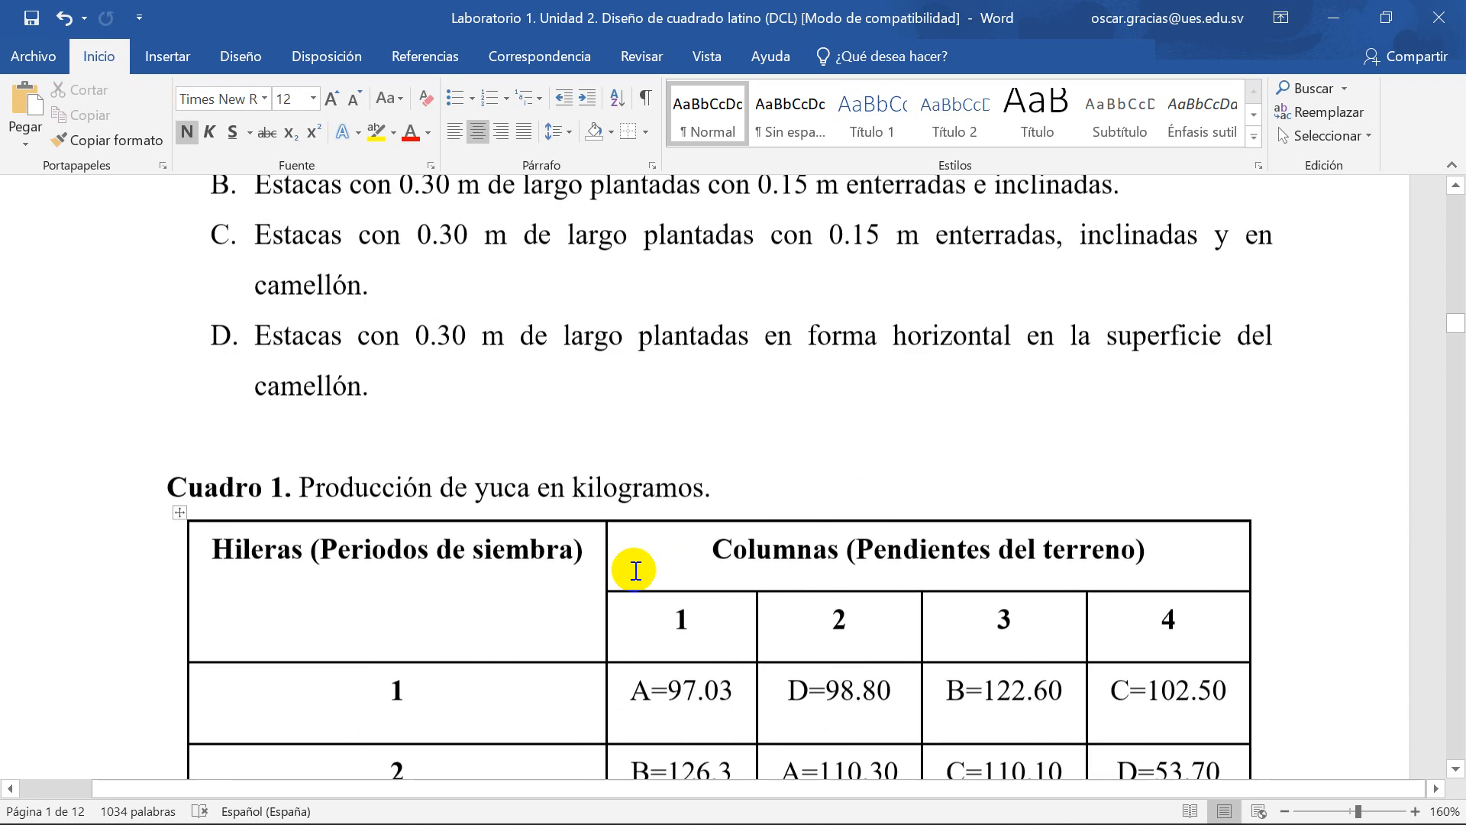
Step: Review the case statement, the evaluated treatments A to D and the cassava production table Cuadro 1
scroll(623, 535, up, 4)
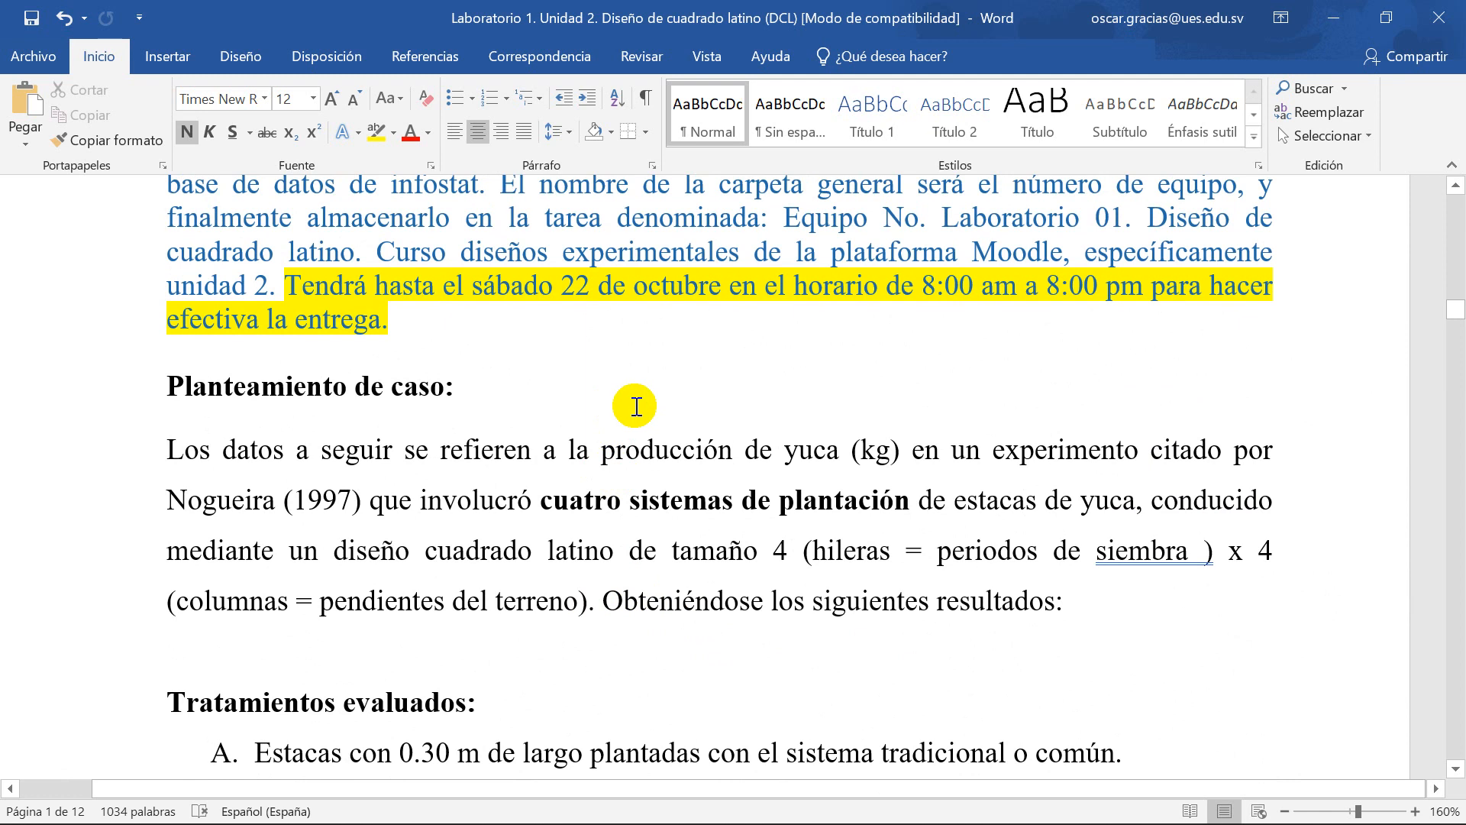
click(609, 393)
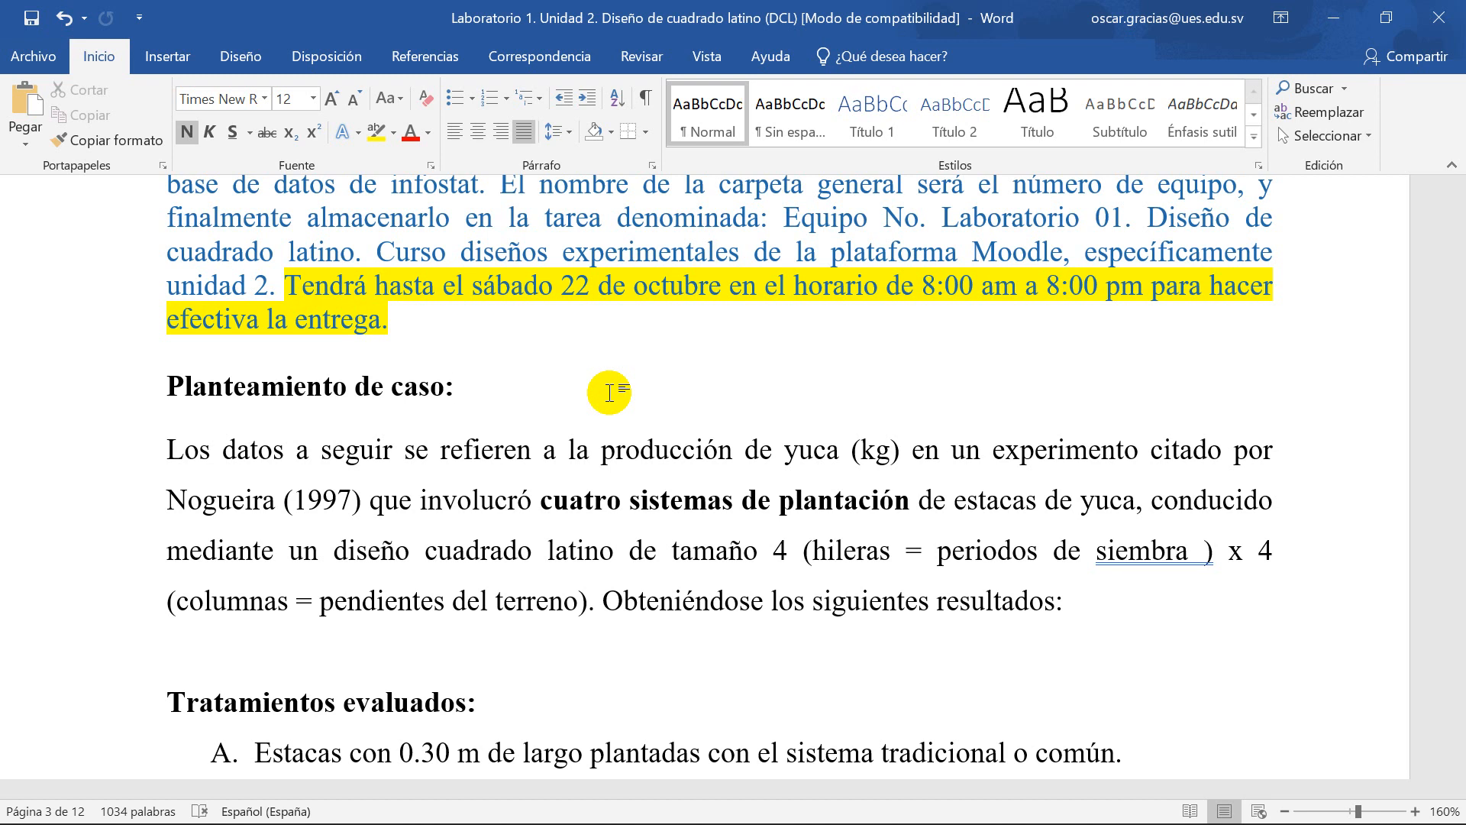
scroll(584, 585, down, 2)
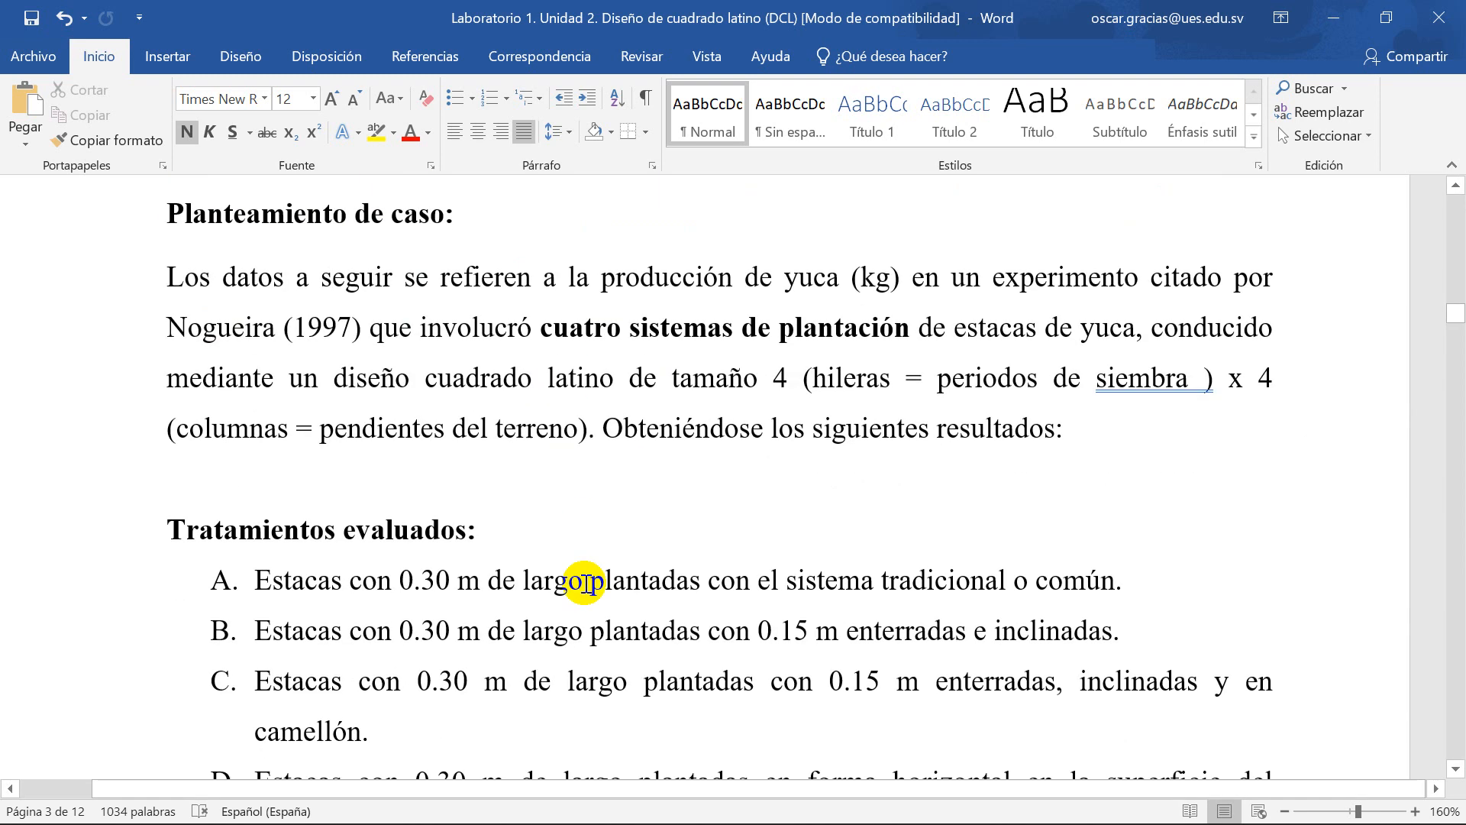
scroll(584, 584, down, 2)
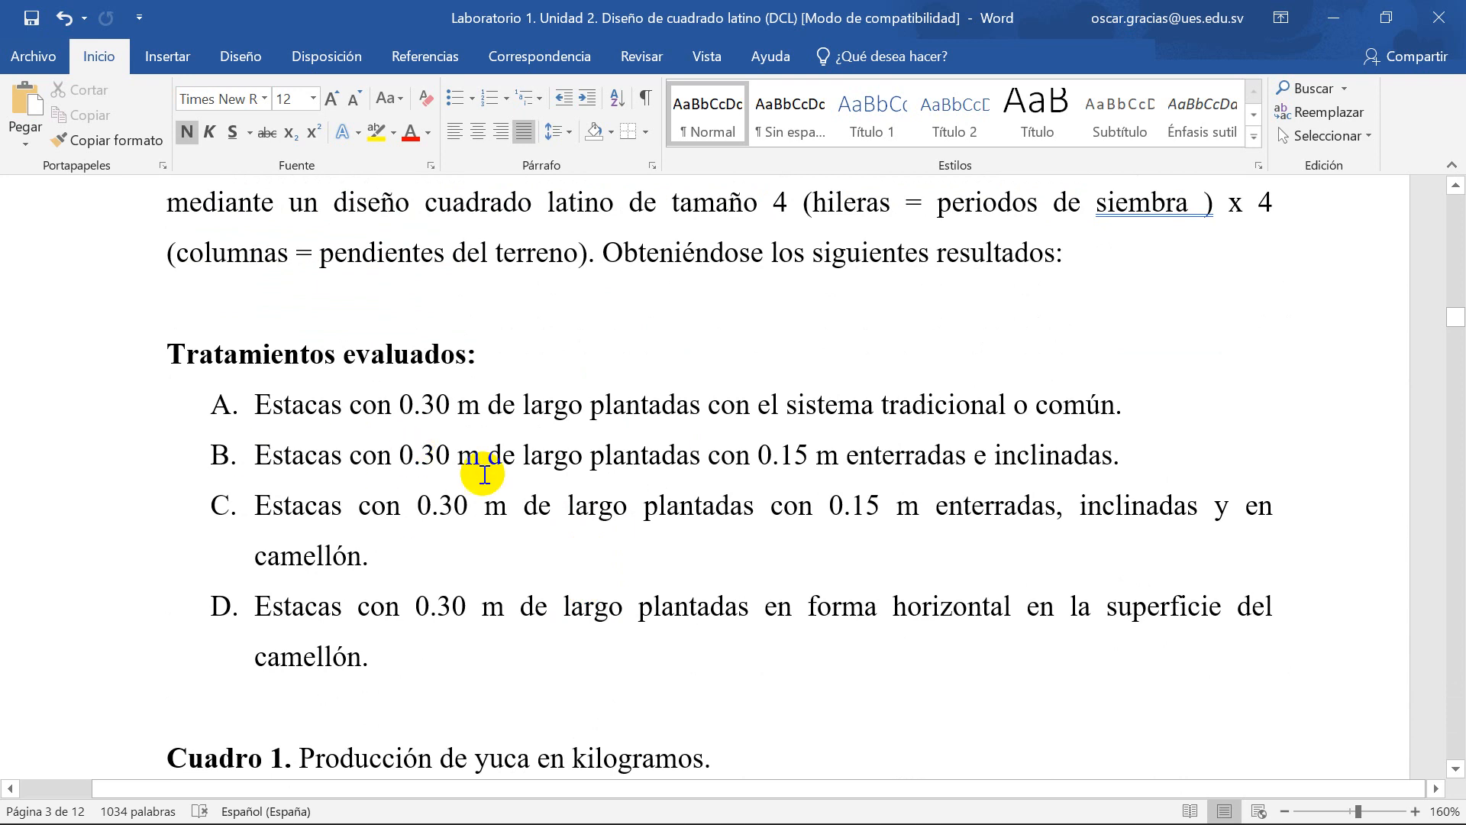
double_click(855, 505)
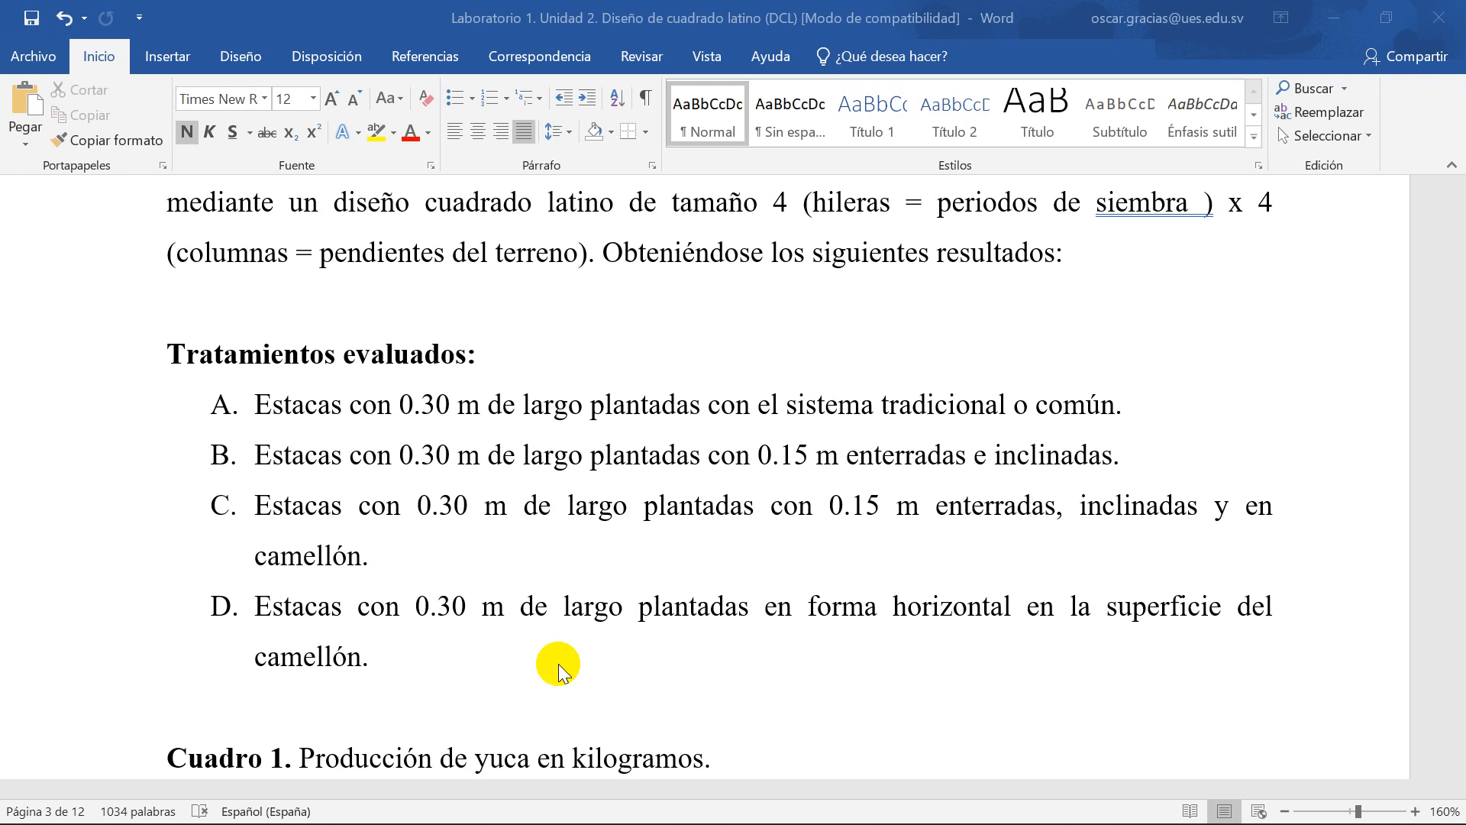
scroll(534, 666, down, 9)
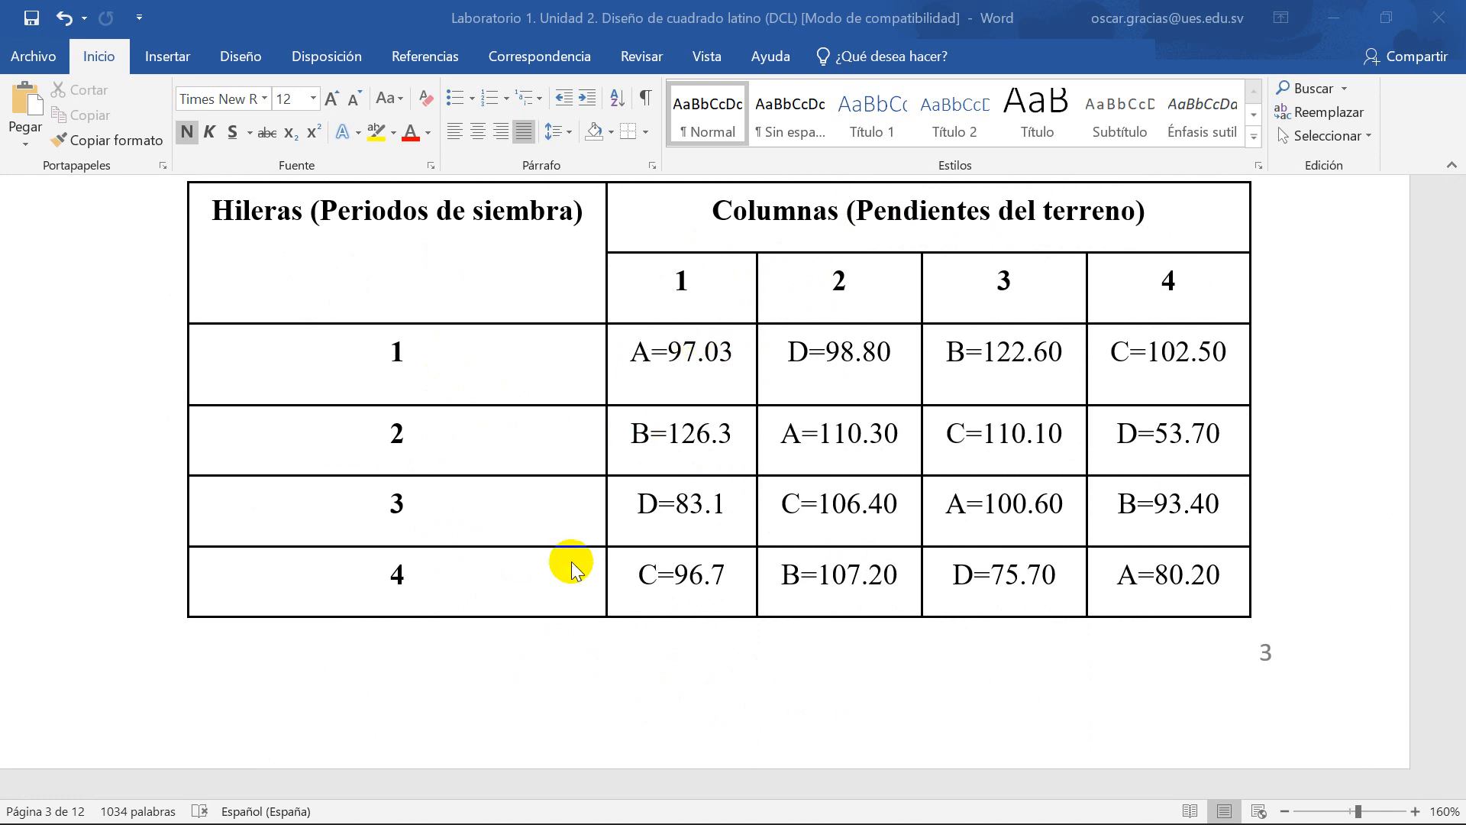
scroll(569, 565, down, 3)
scroll(567, 562, down, 6)
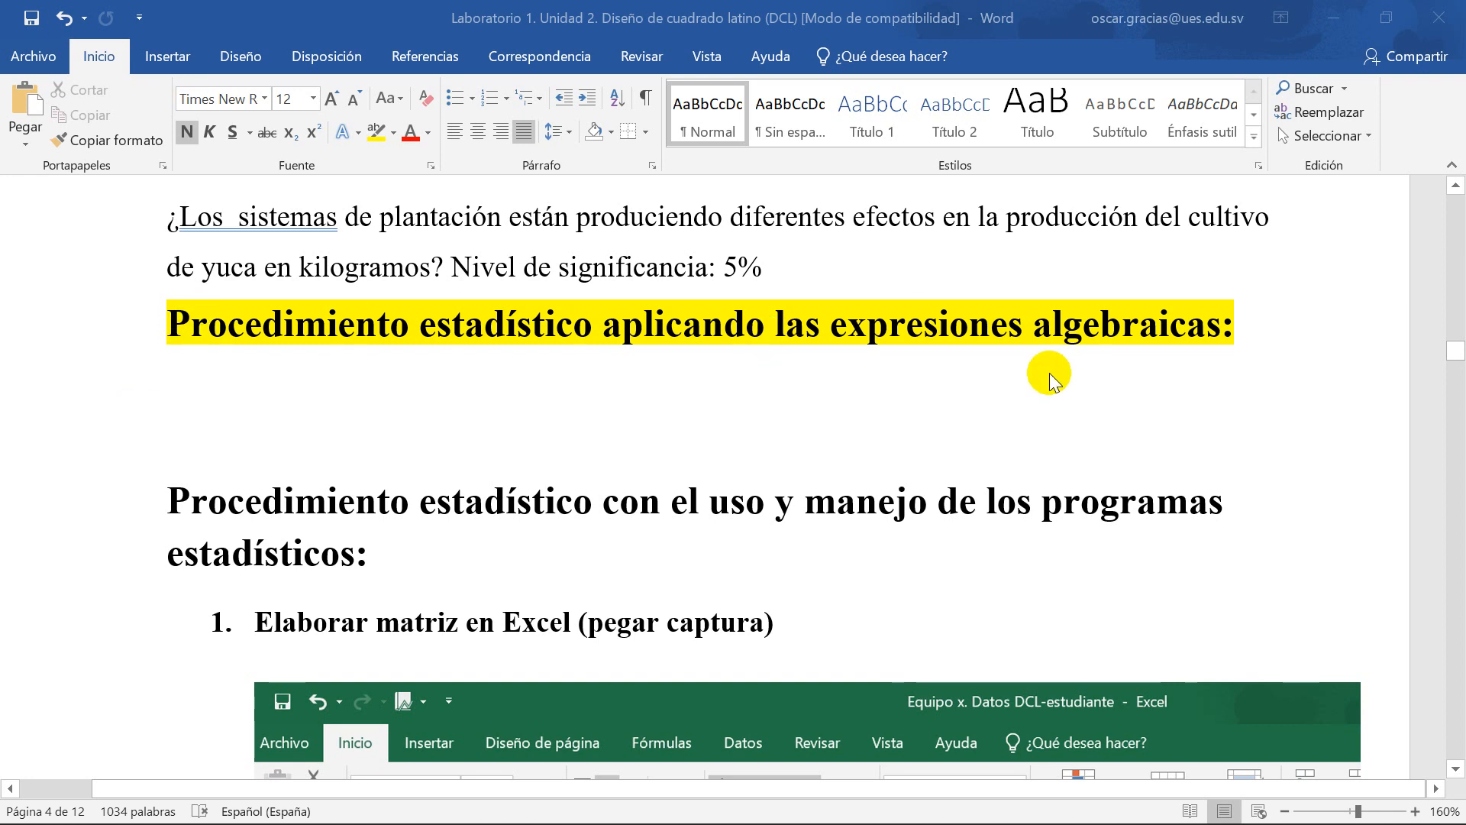
Step: Review the pasted captures of the Excel matrix, the Infostat database and the SPSS variable and data views
scroll(583, 409, down, 3)
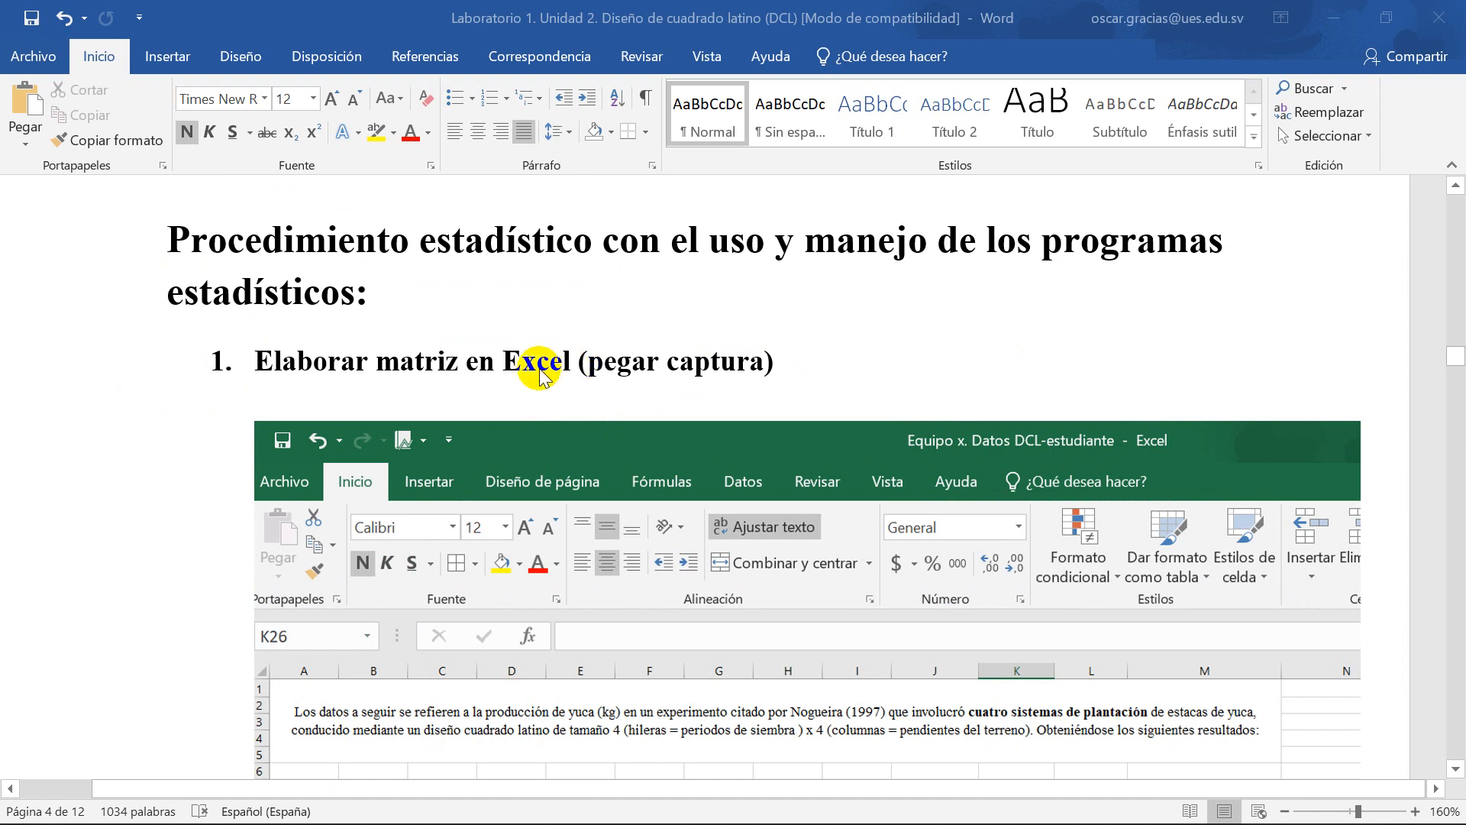
scroll(677, 377, down, 1)
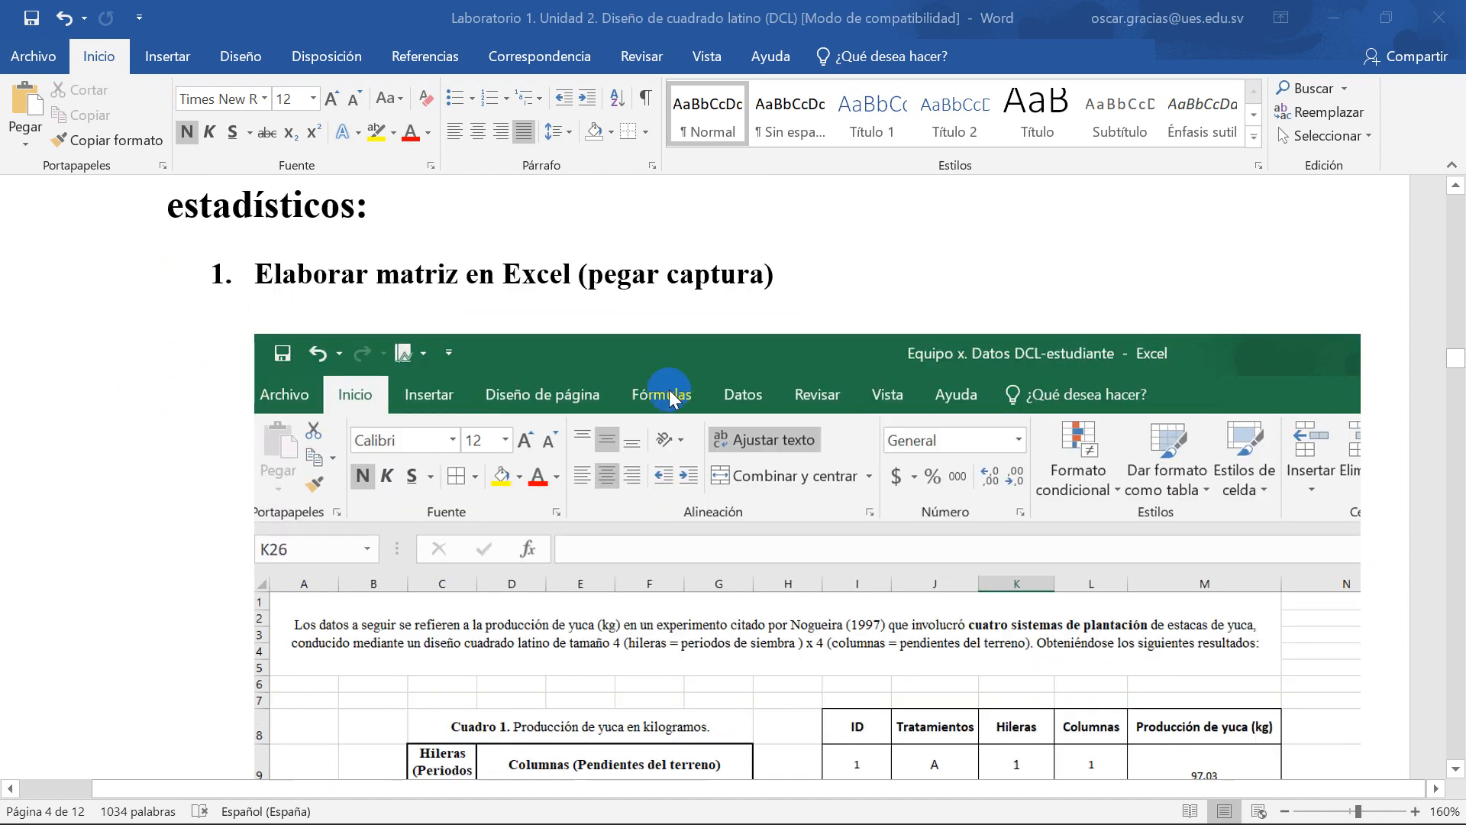
scroll(669, 390, down, 8)
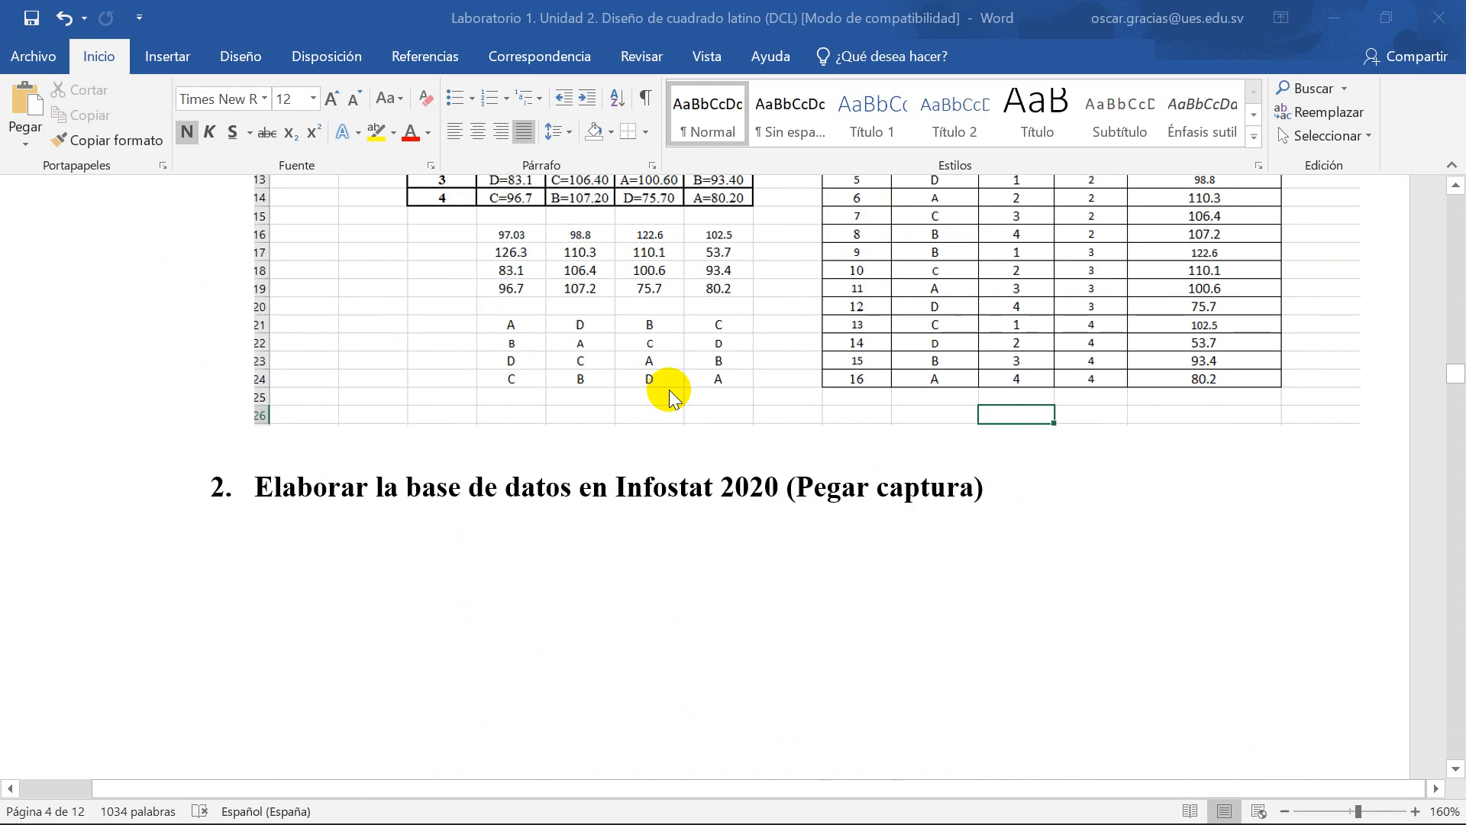
scroll(669, 390, down, 10)
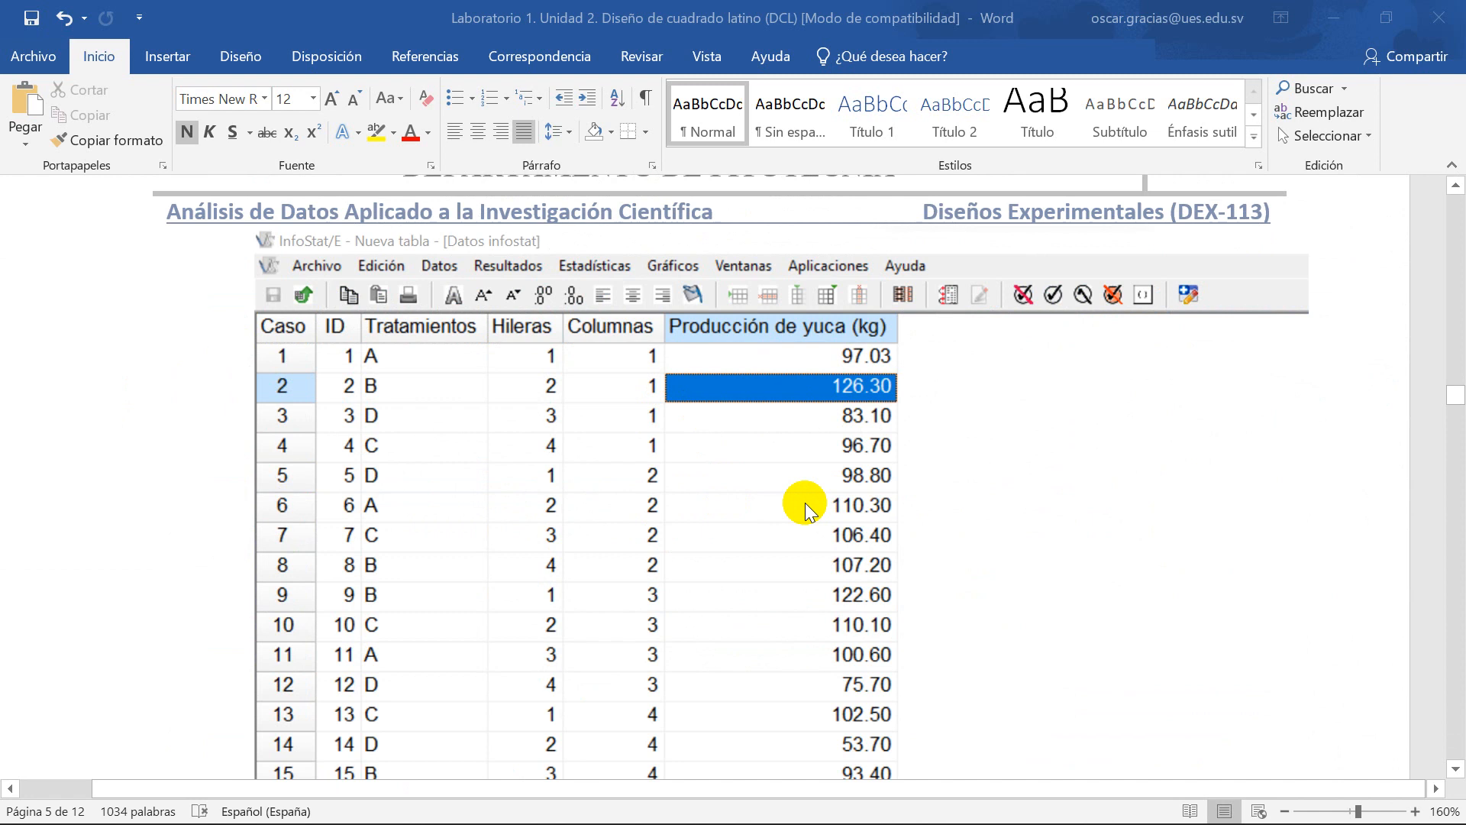
scroll(779, 530, down, 11)
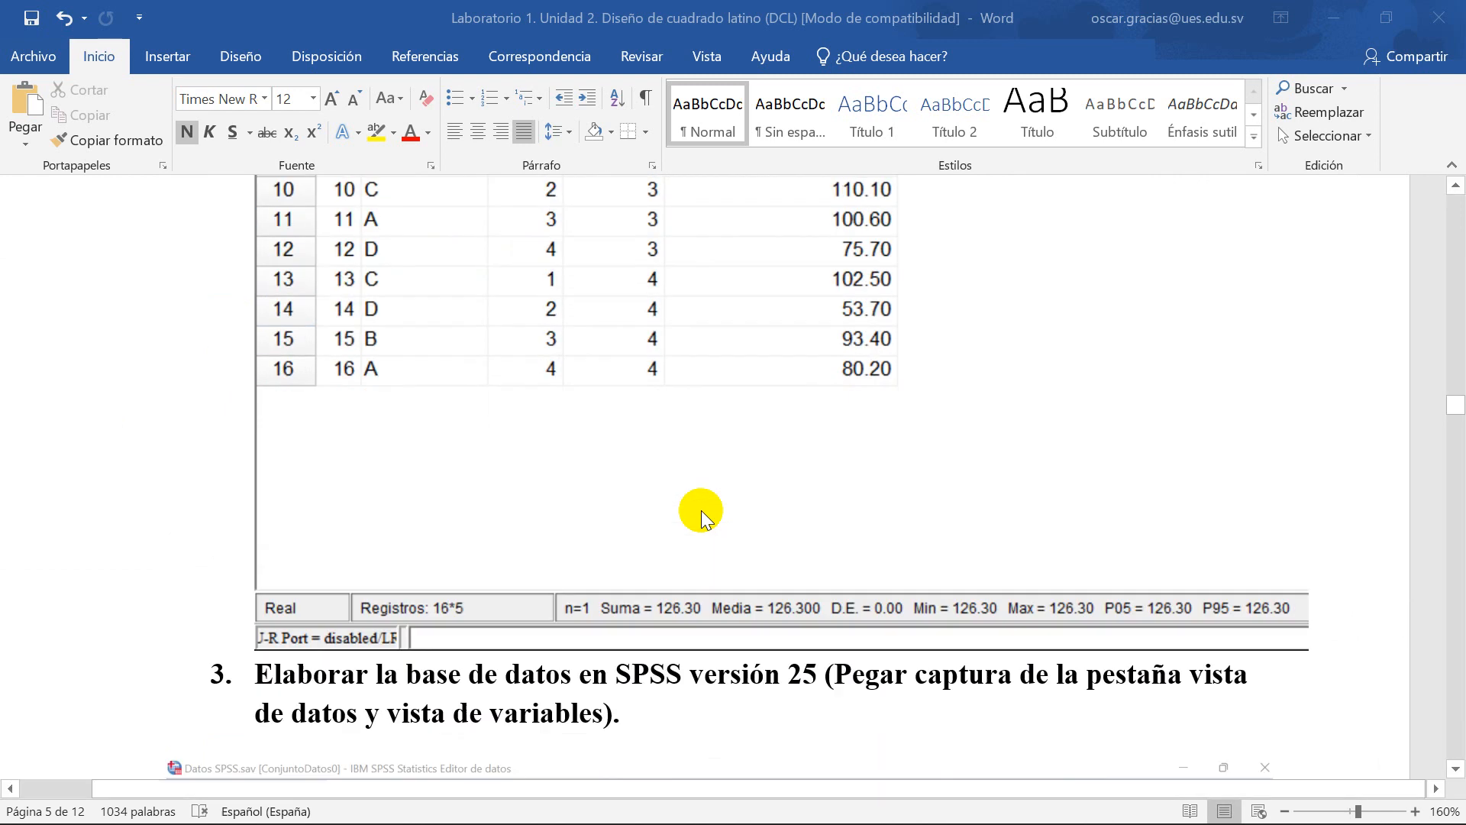
scroll(701, 510, down, 5)
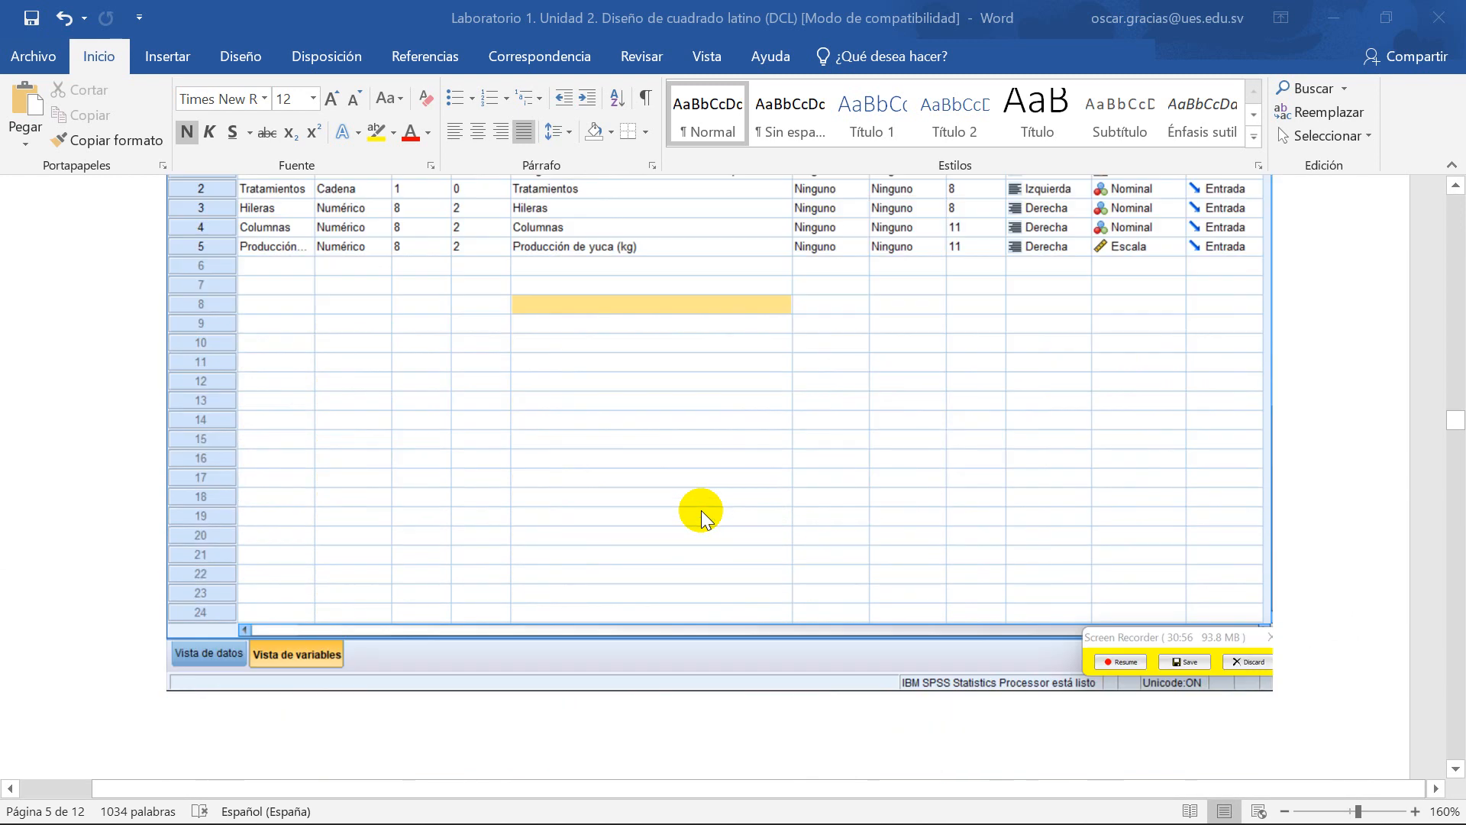
scroll(701, 510, up, 2)
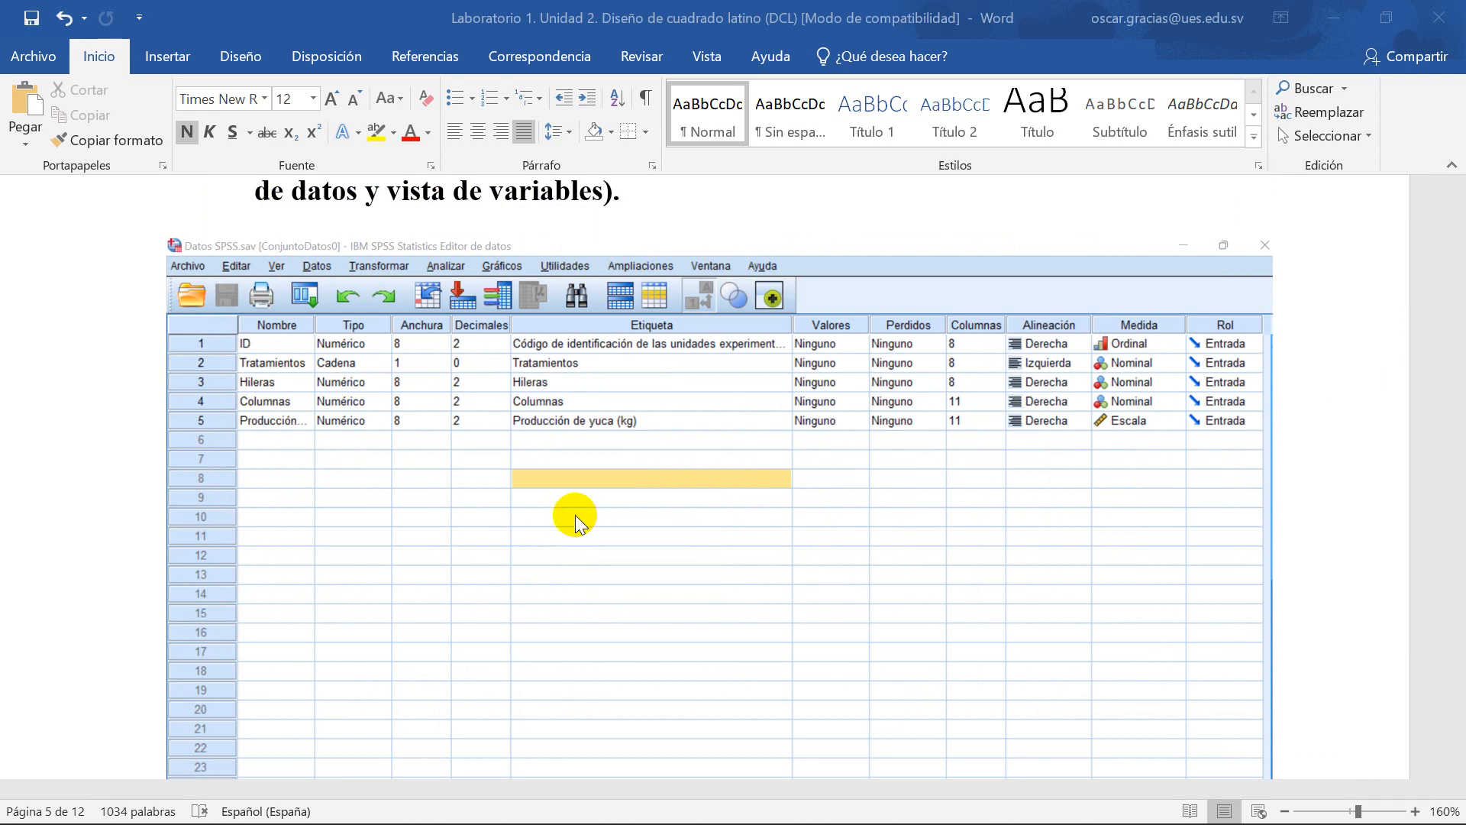
scroll(575, 515, down, 2)
scroll(481, 609, up, 2)
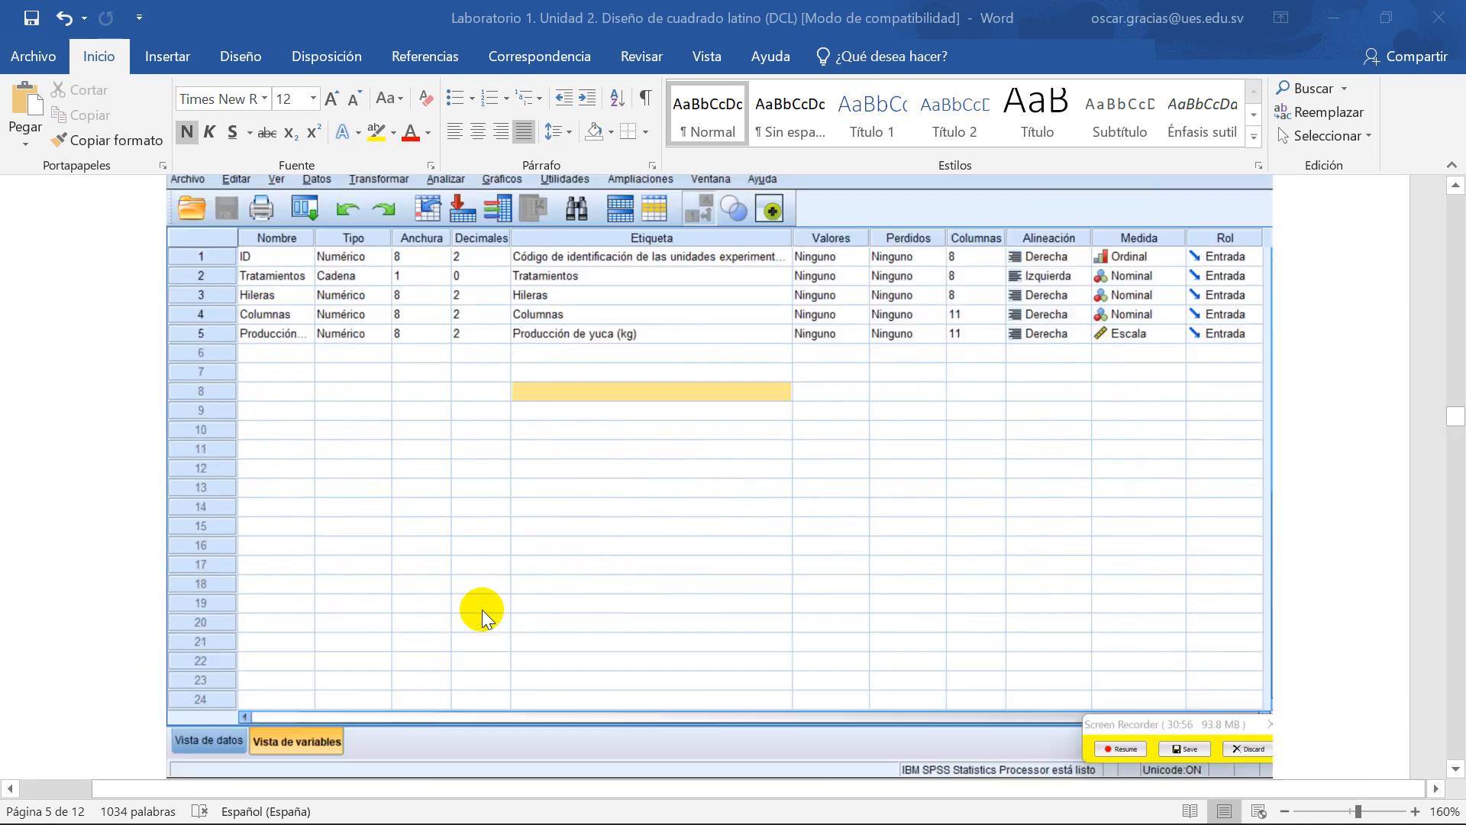
scroll(726, 521, down, 14)
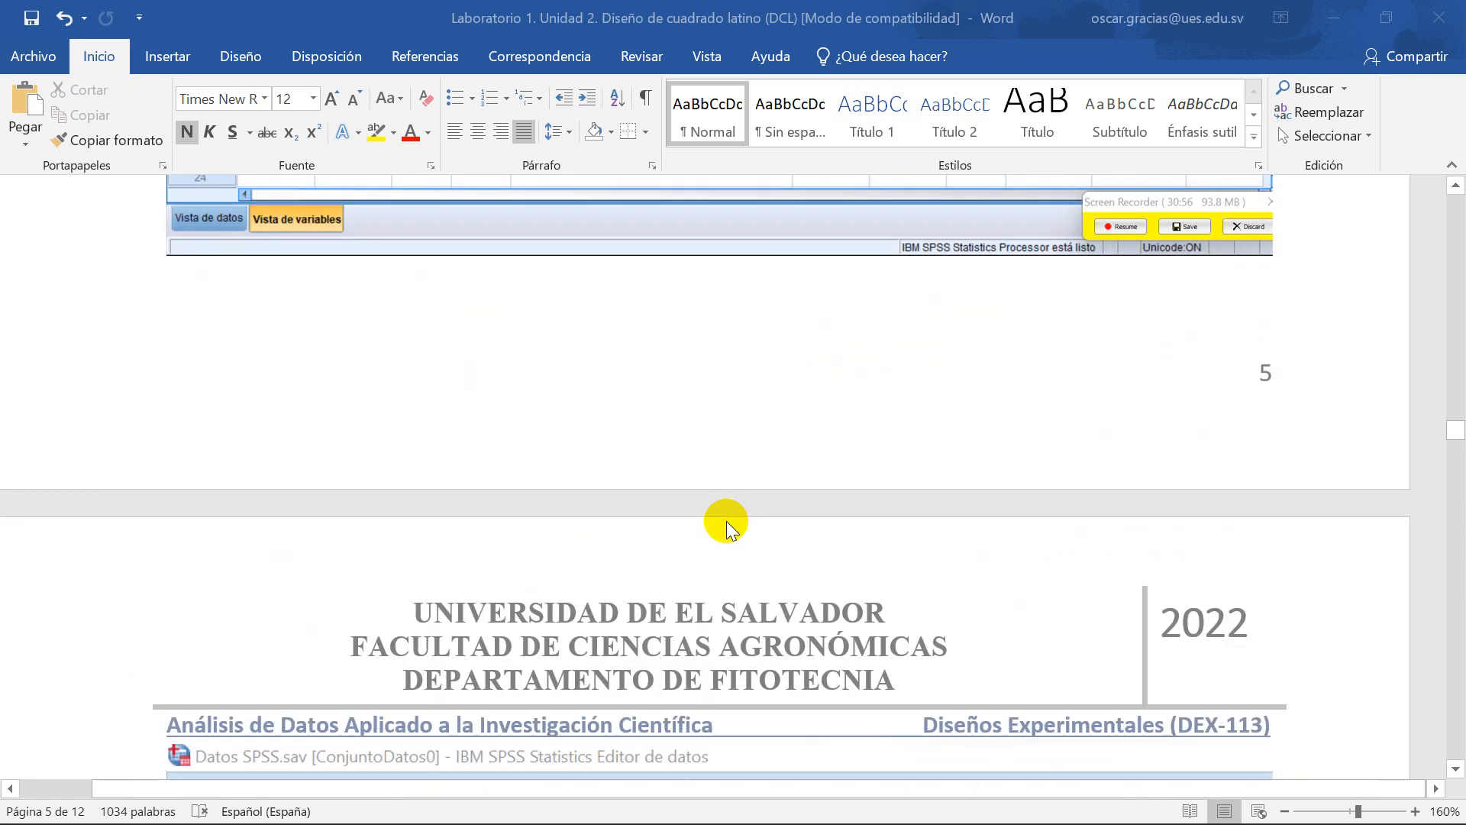
scroll(726, 521, down, 2)
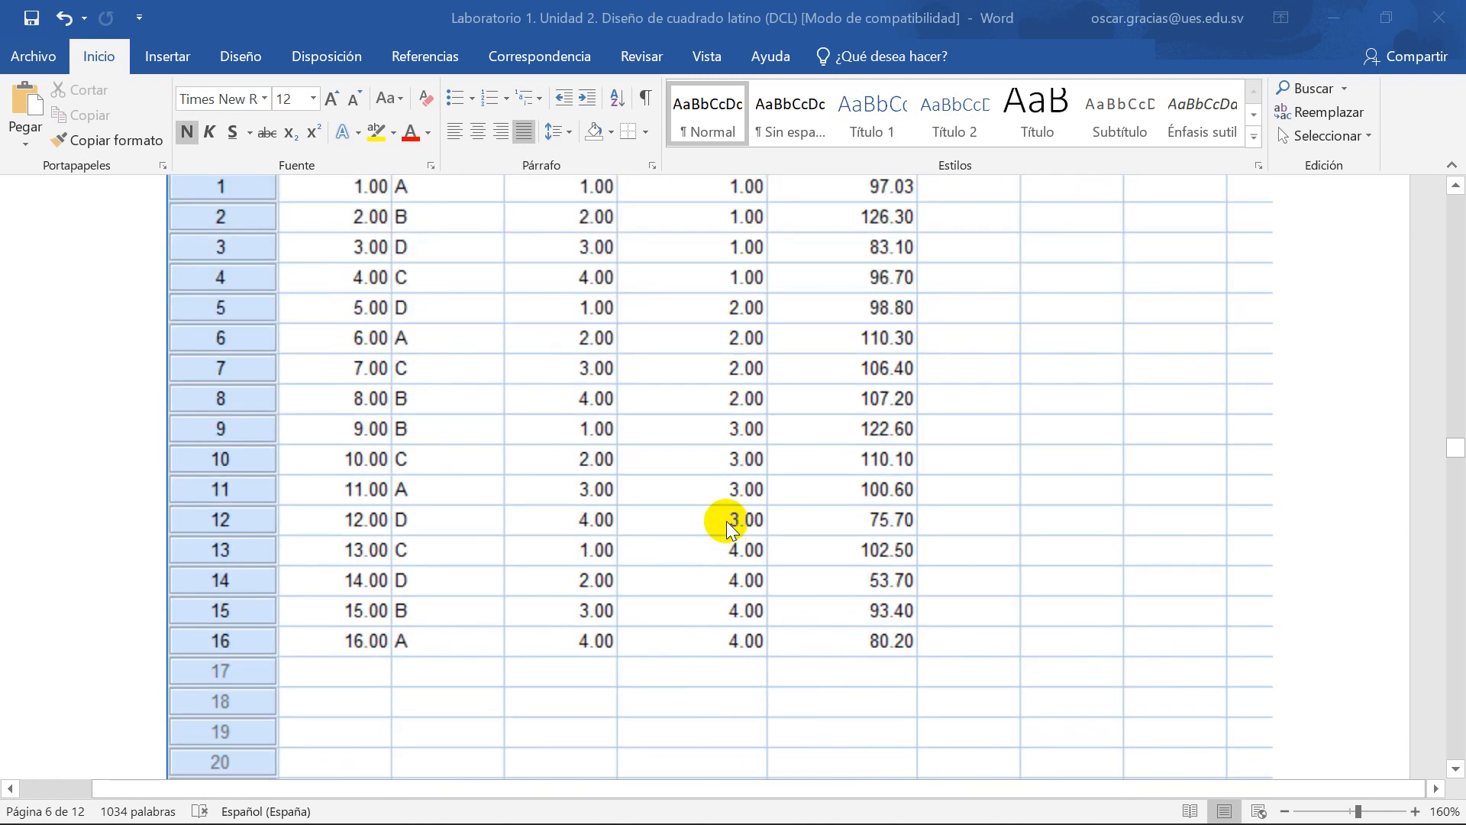
scroll(726, 521, up, 2)
scroll(526, 527, down, 10)
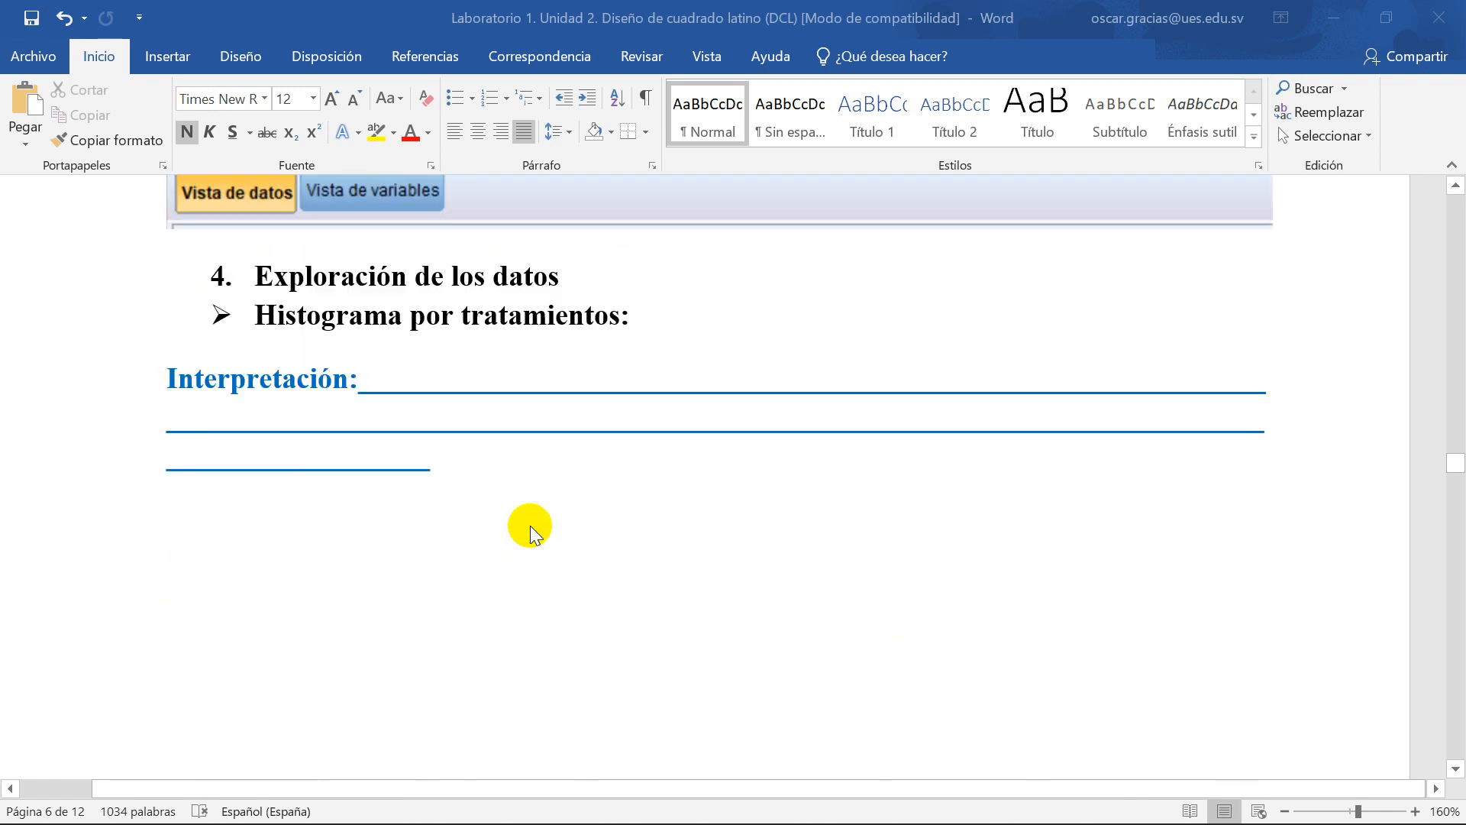
Step: Add a new line below the histogram by treatments and start its caption with "Figura 1."
click(584, 269)
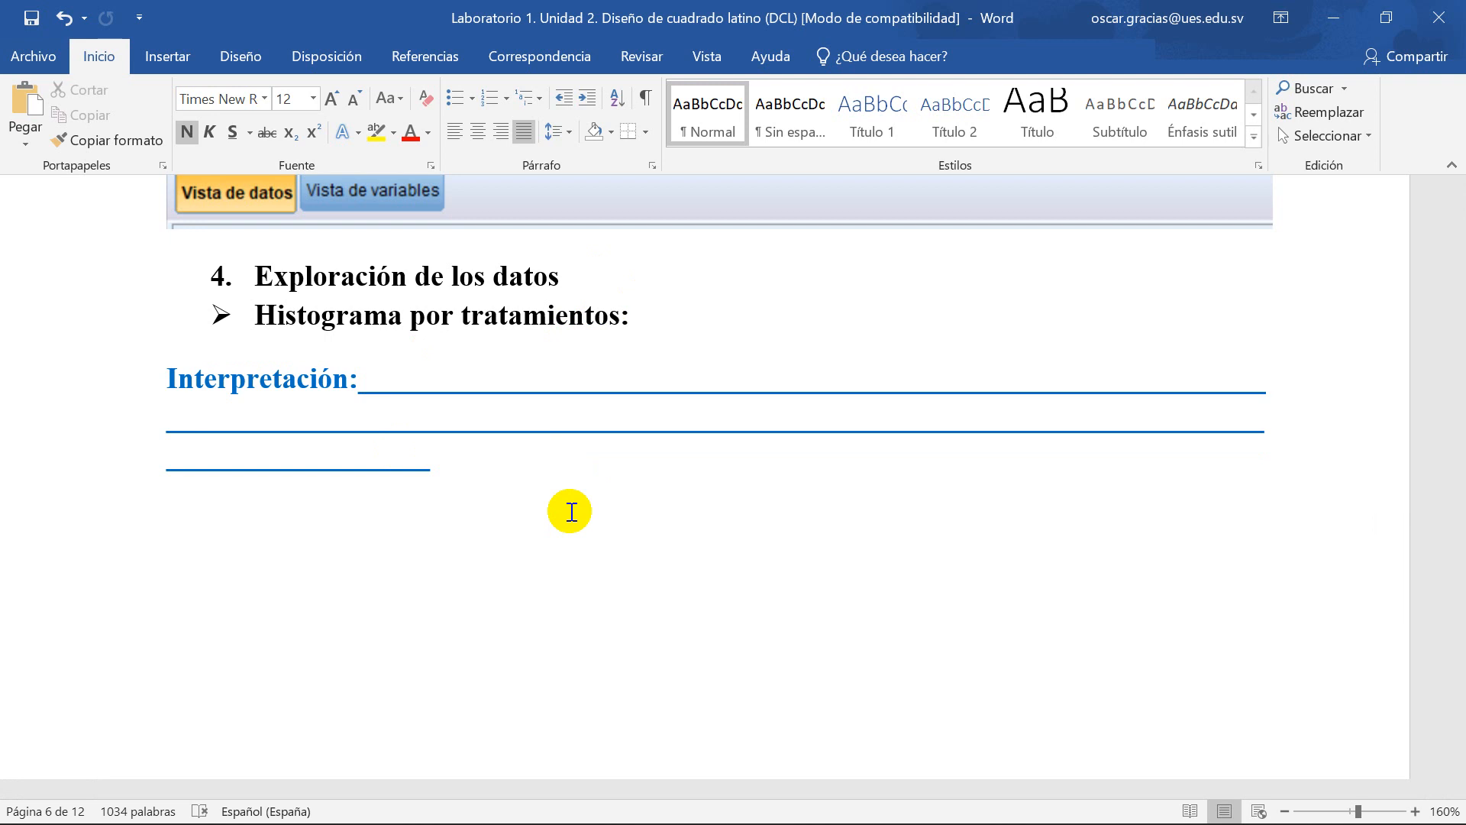
scroll(570, 511, down, 10)
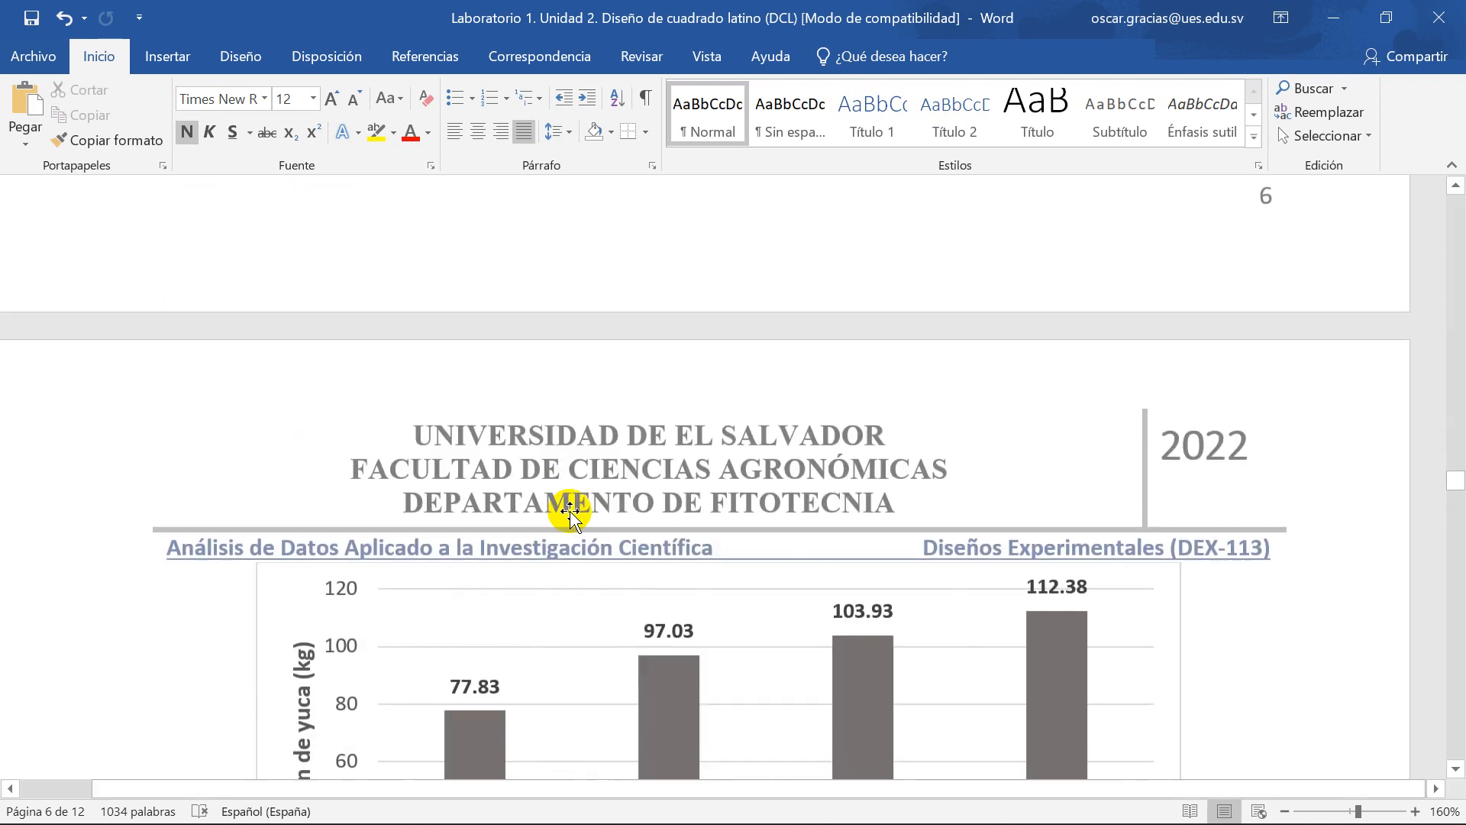
scroll(570, 512, down, 5)
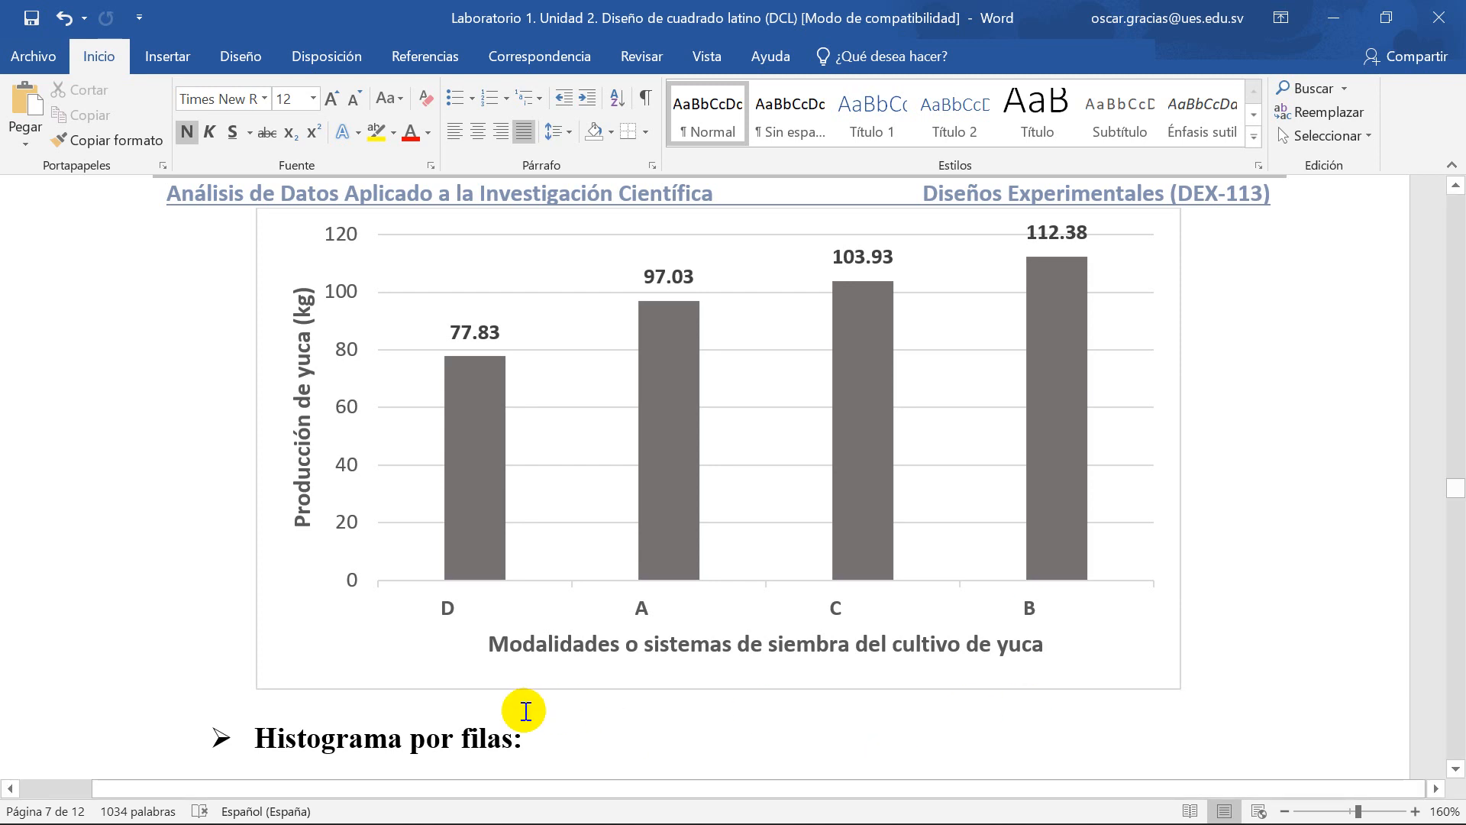
click(1213, 685)
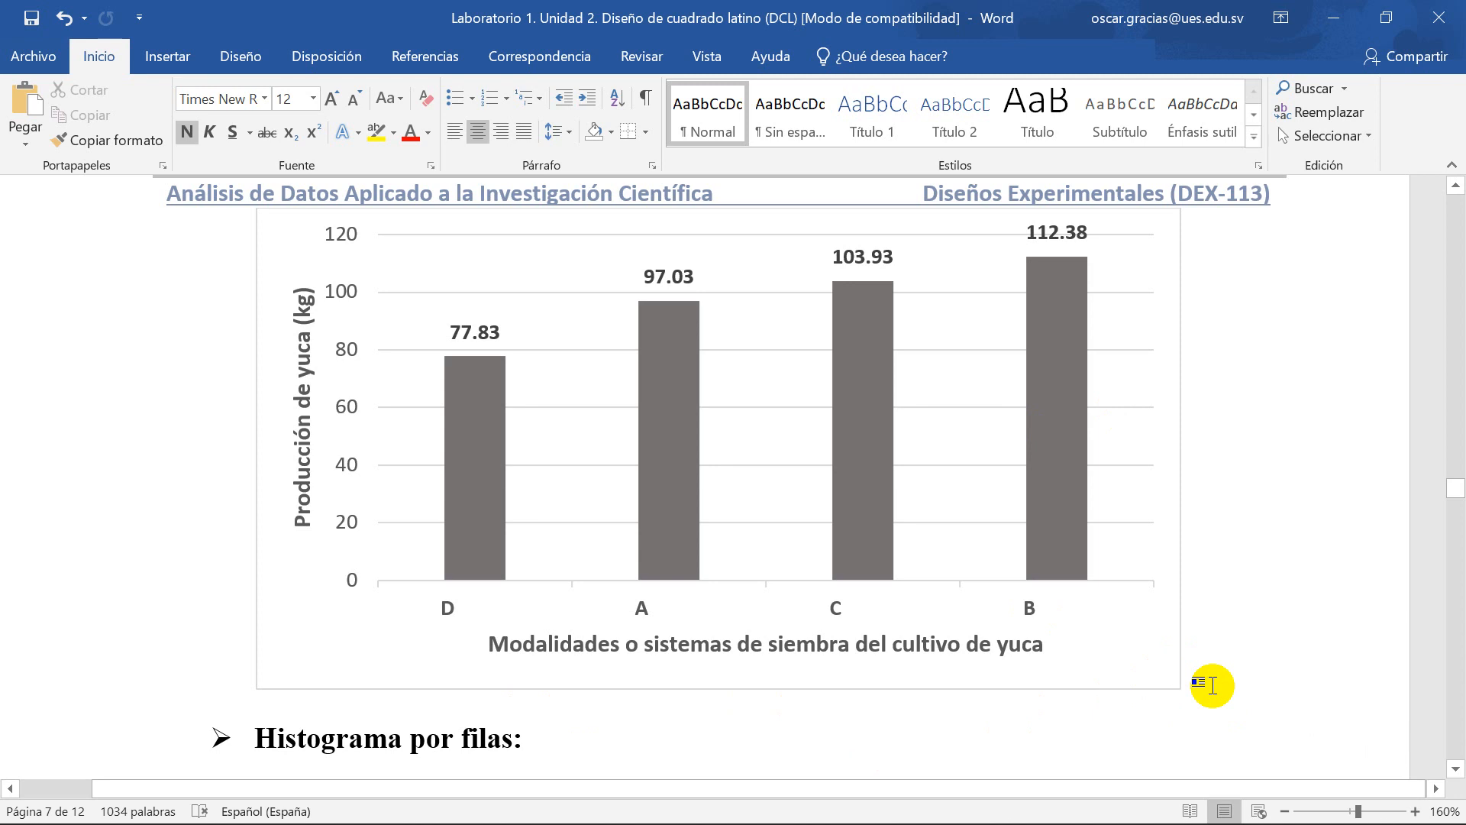
key(Return)
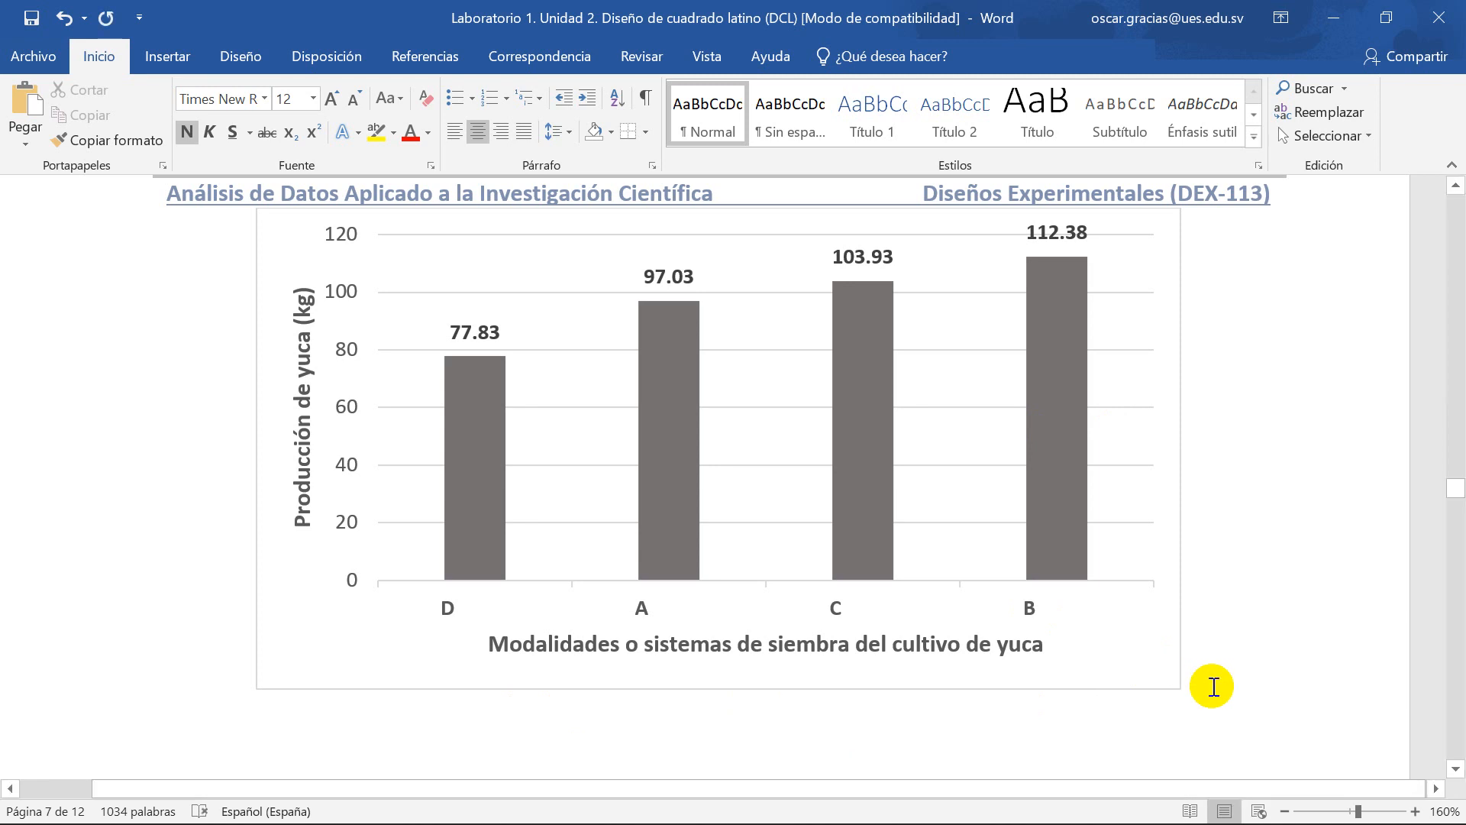
text(F)
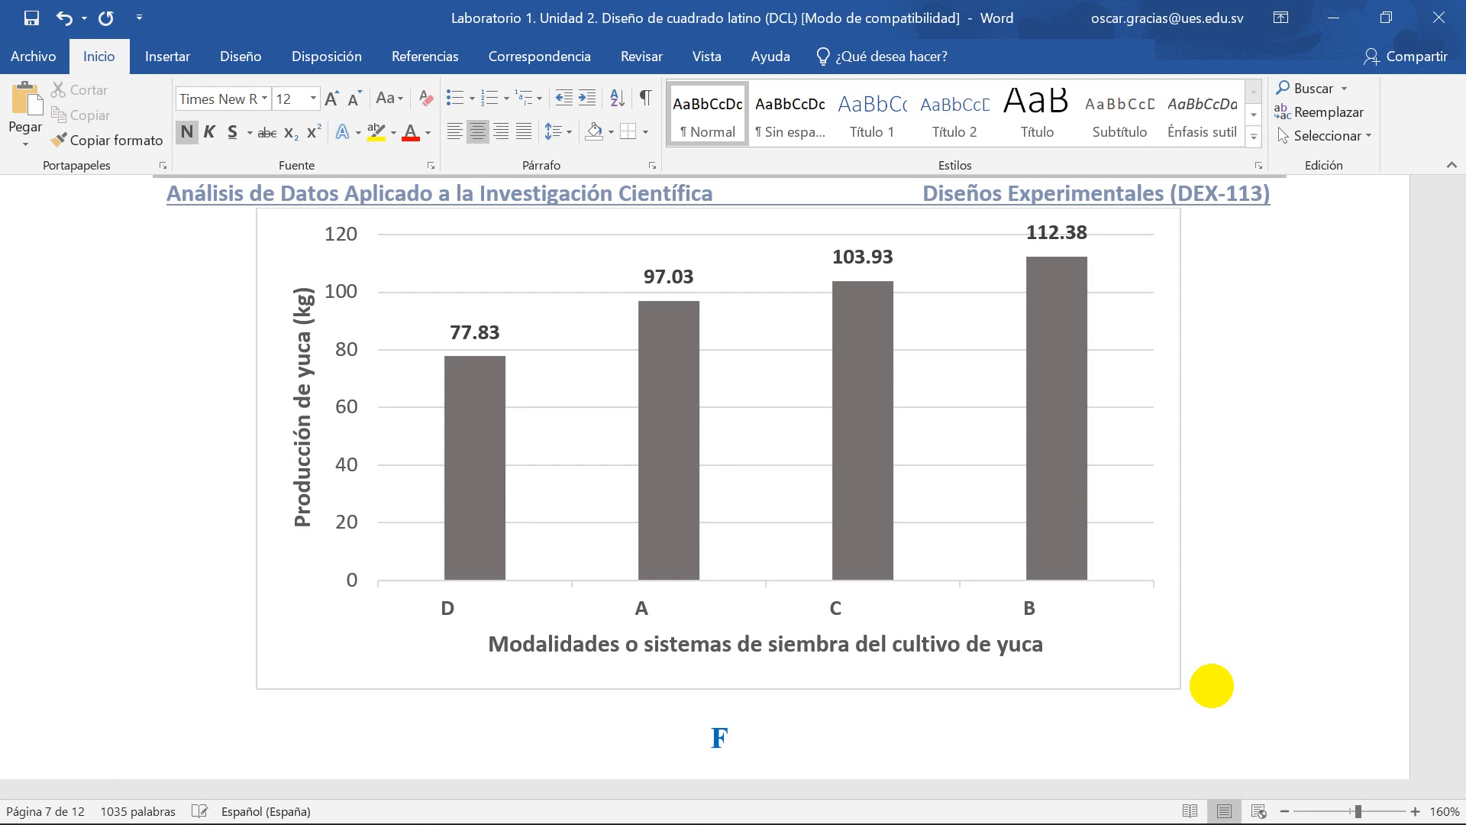
text(igura)
text(1.)
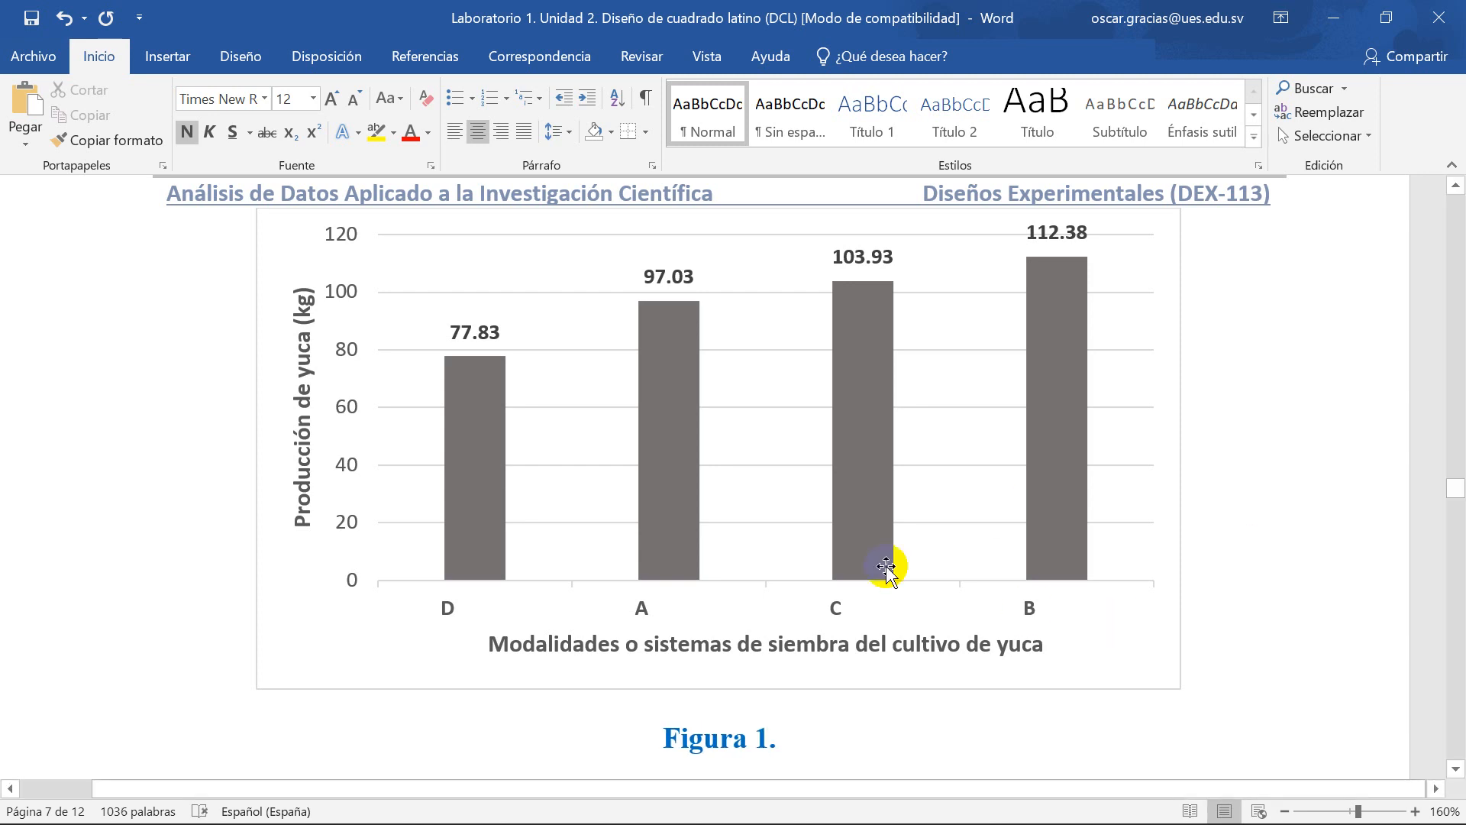
Step: Complete the Figura 1 caption with "Niveles de producción de yuca (kg) según las modalidades de siembra."
scroll(354, 497, up, 1)
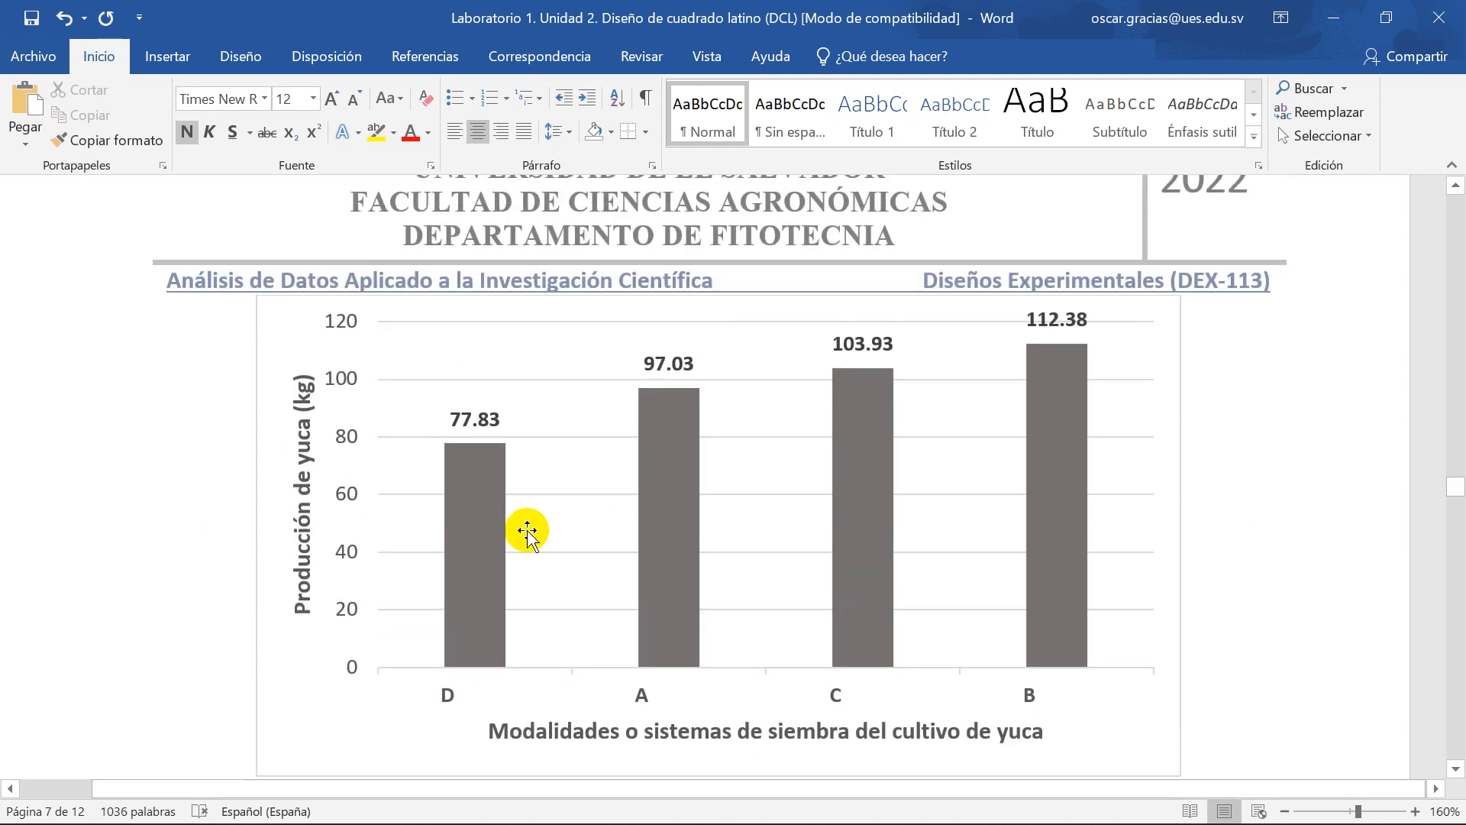
scroll(527, 530, down, 1)
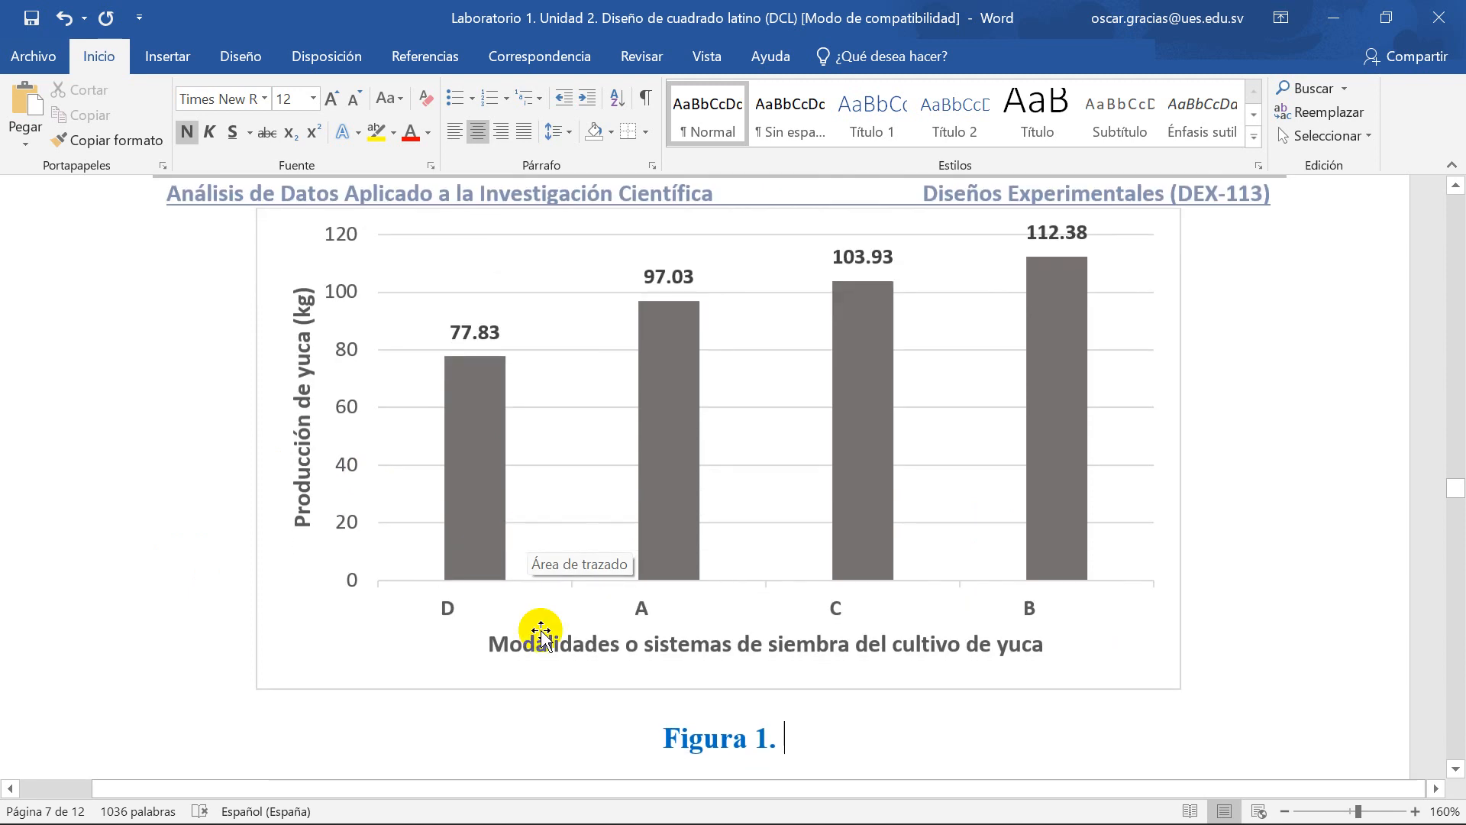
click(809, 744)
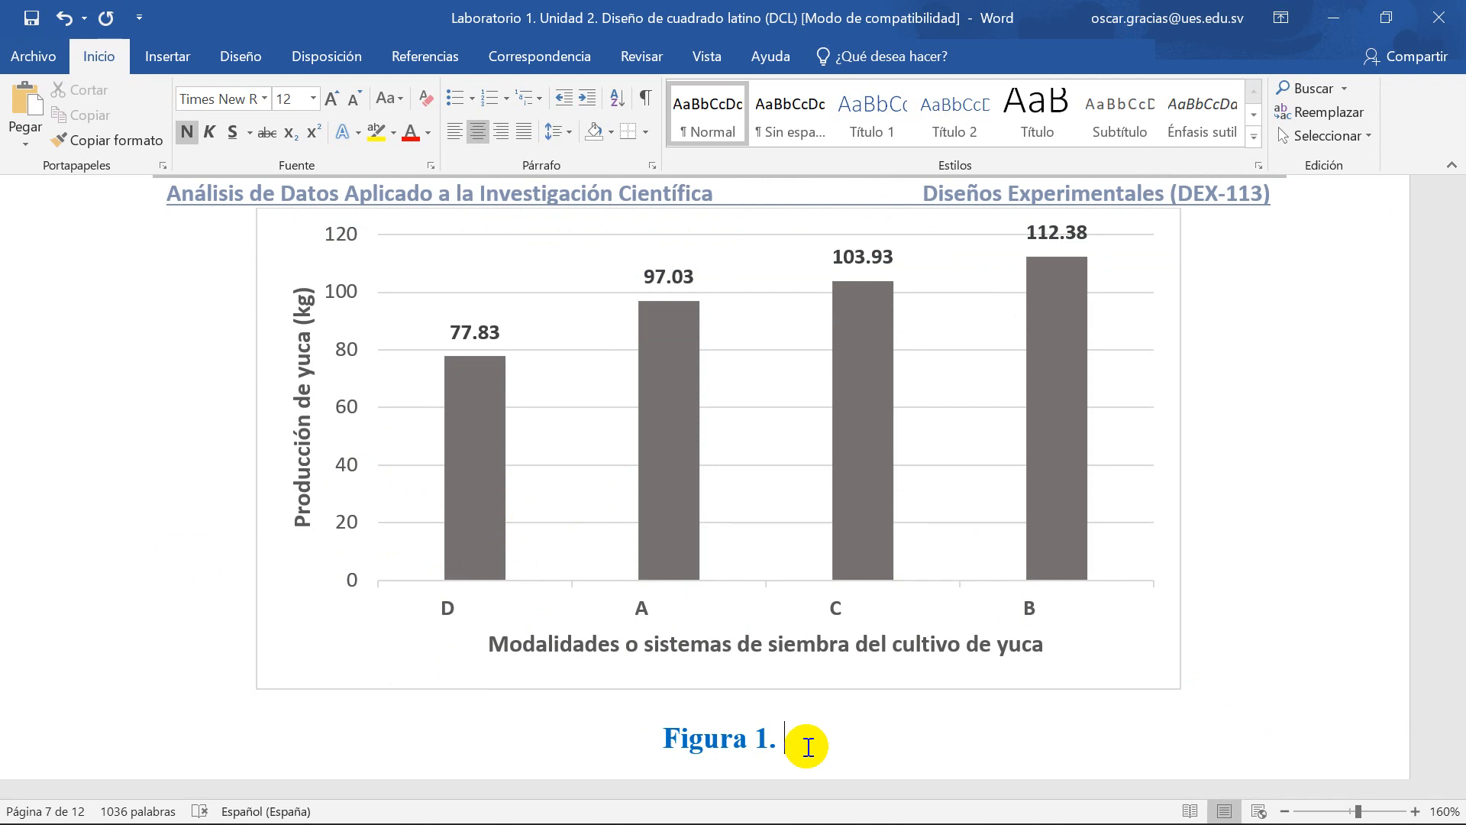
text(Niveles de pro)
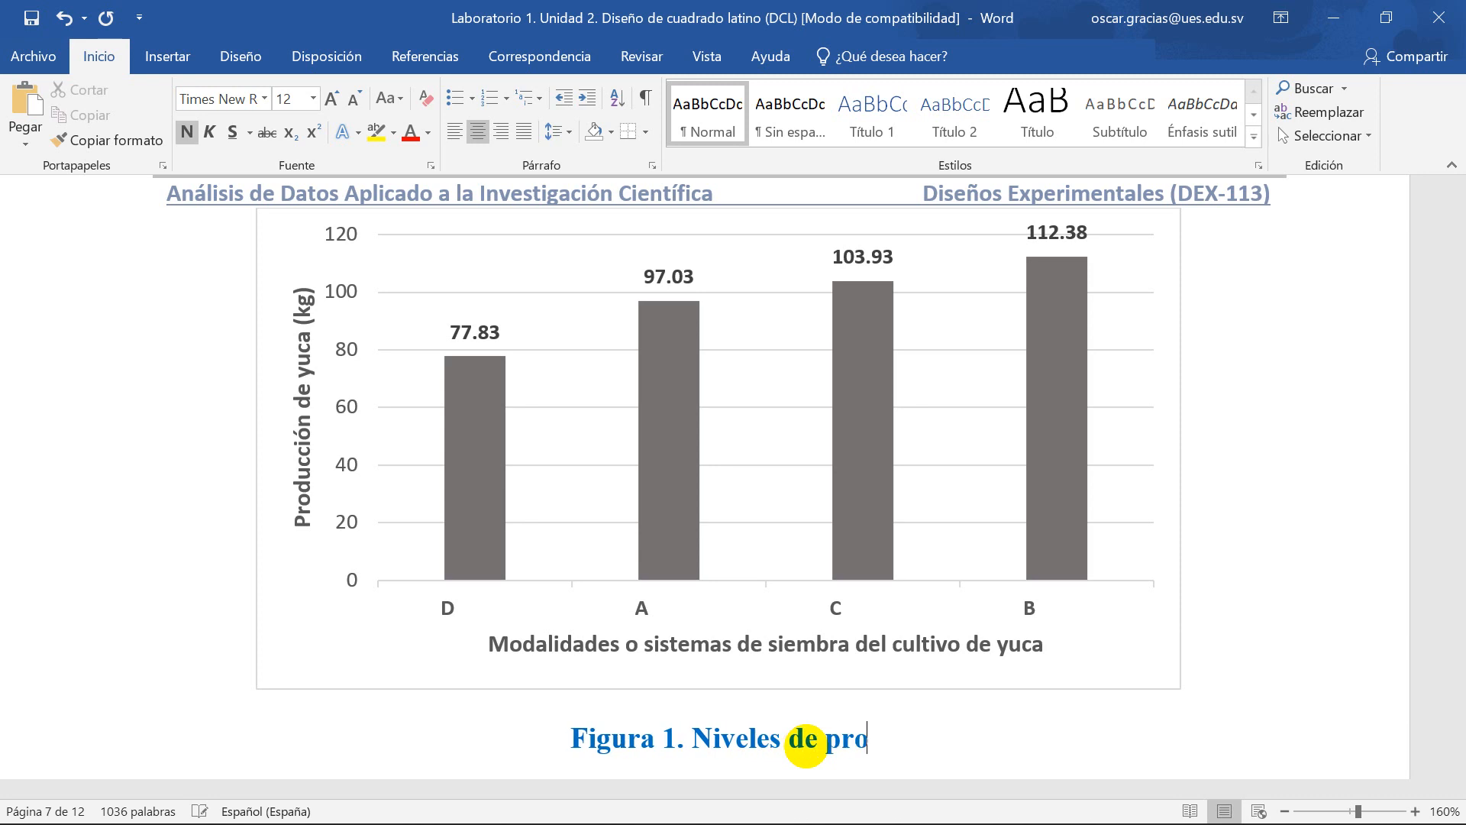
text(ducción)
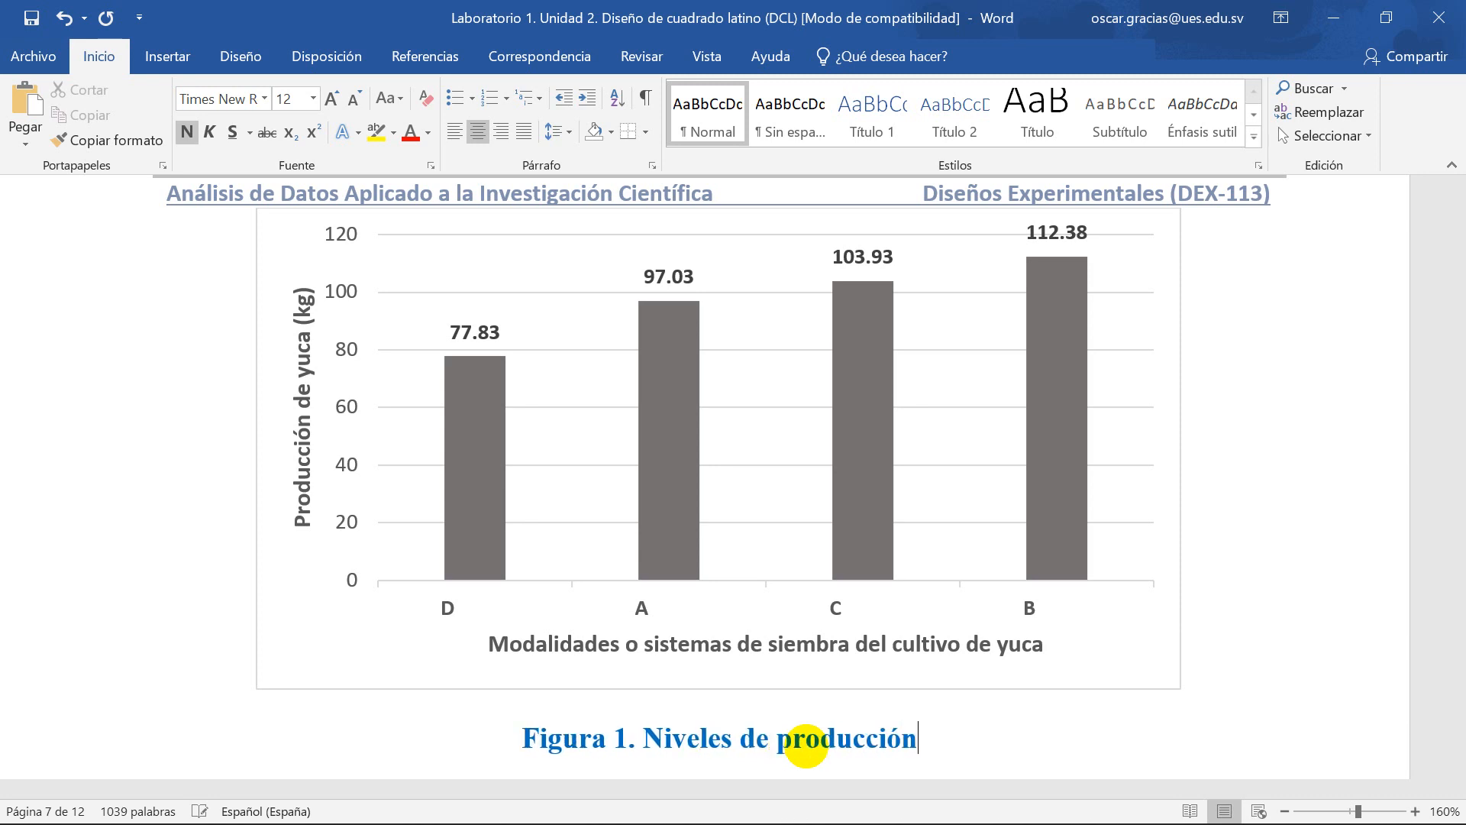
text( de yuca)
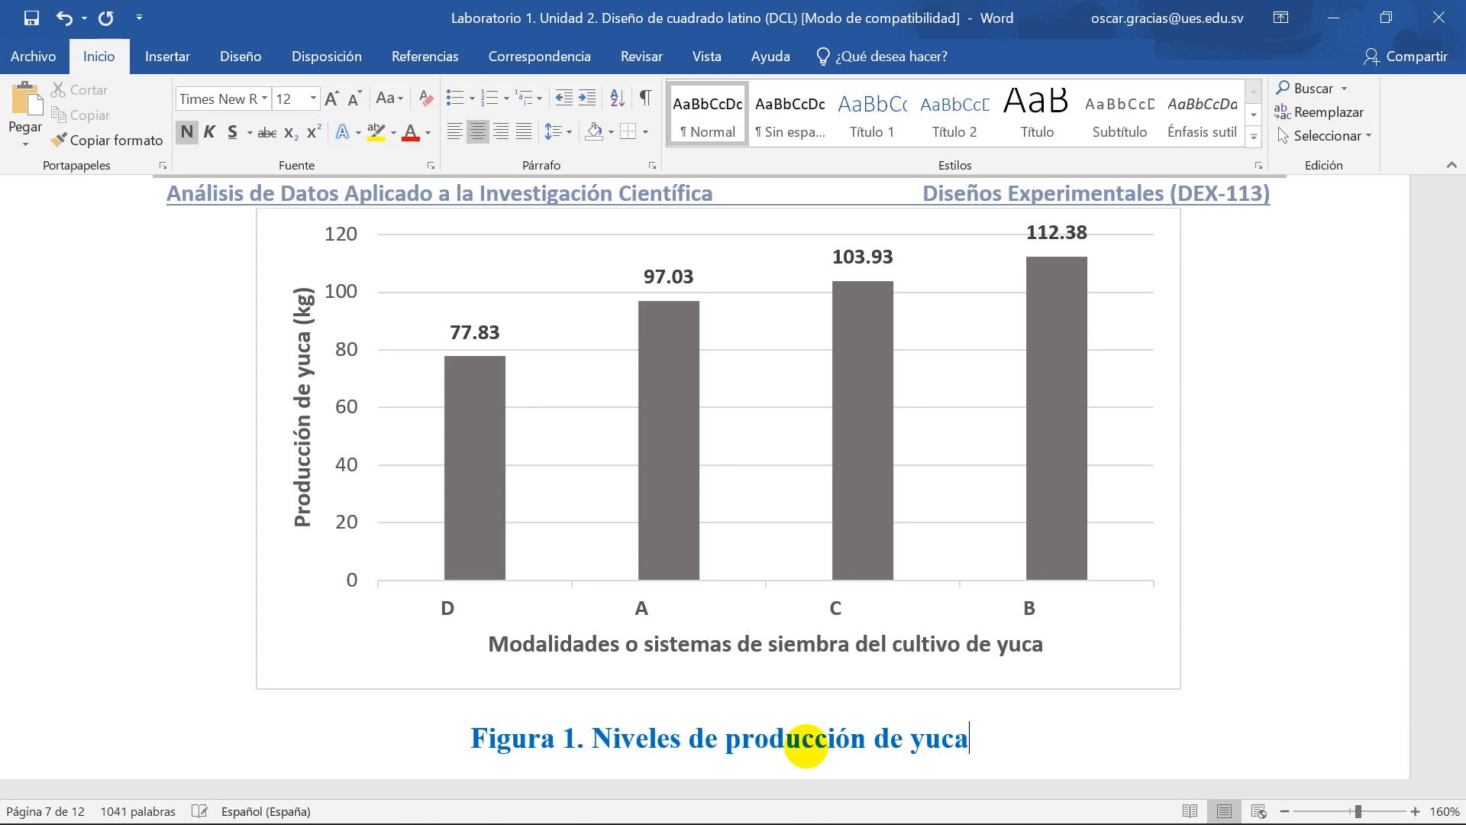
text( ()
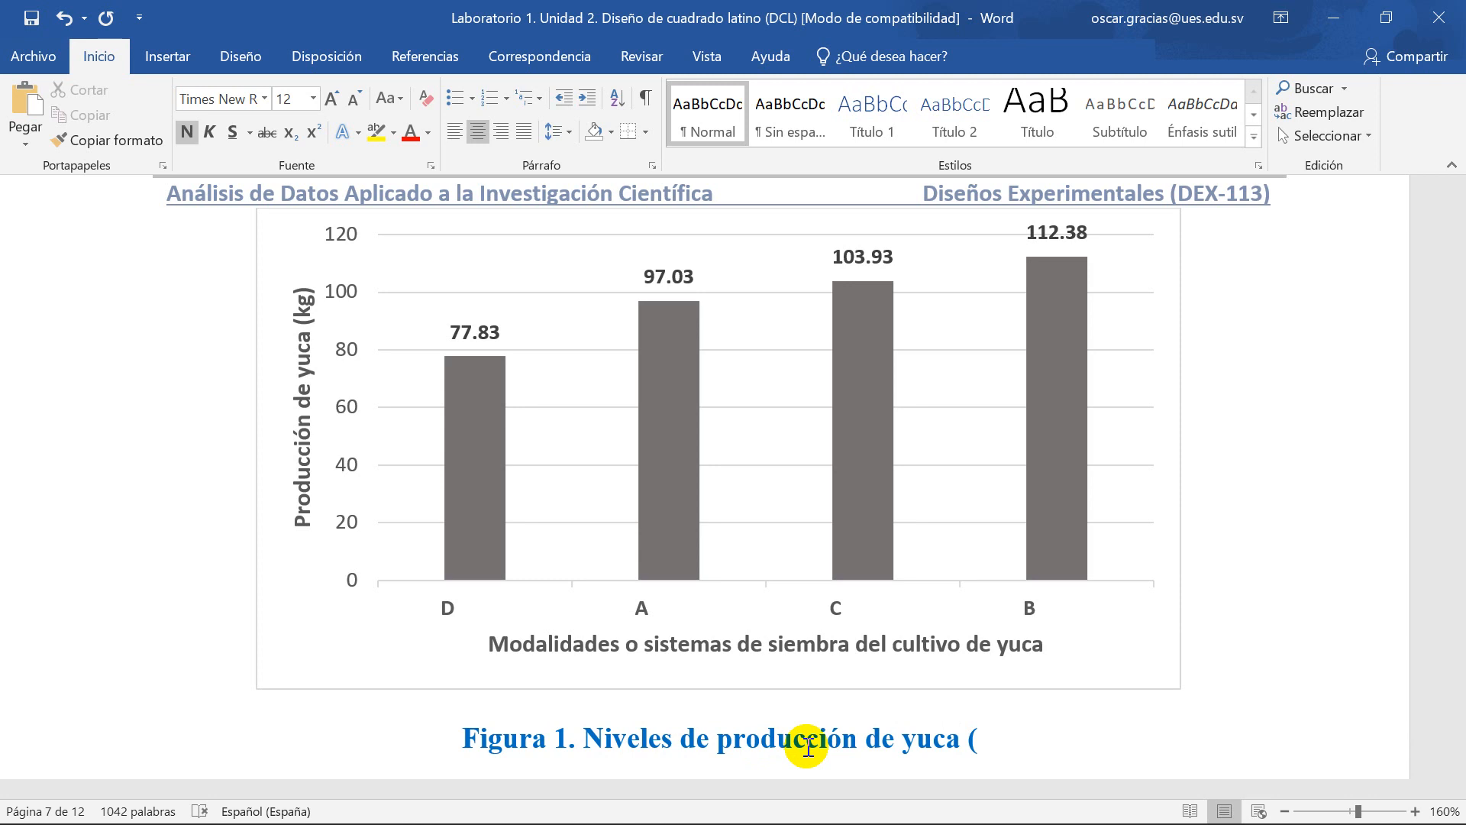
text(kg) )
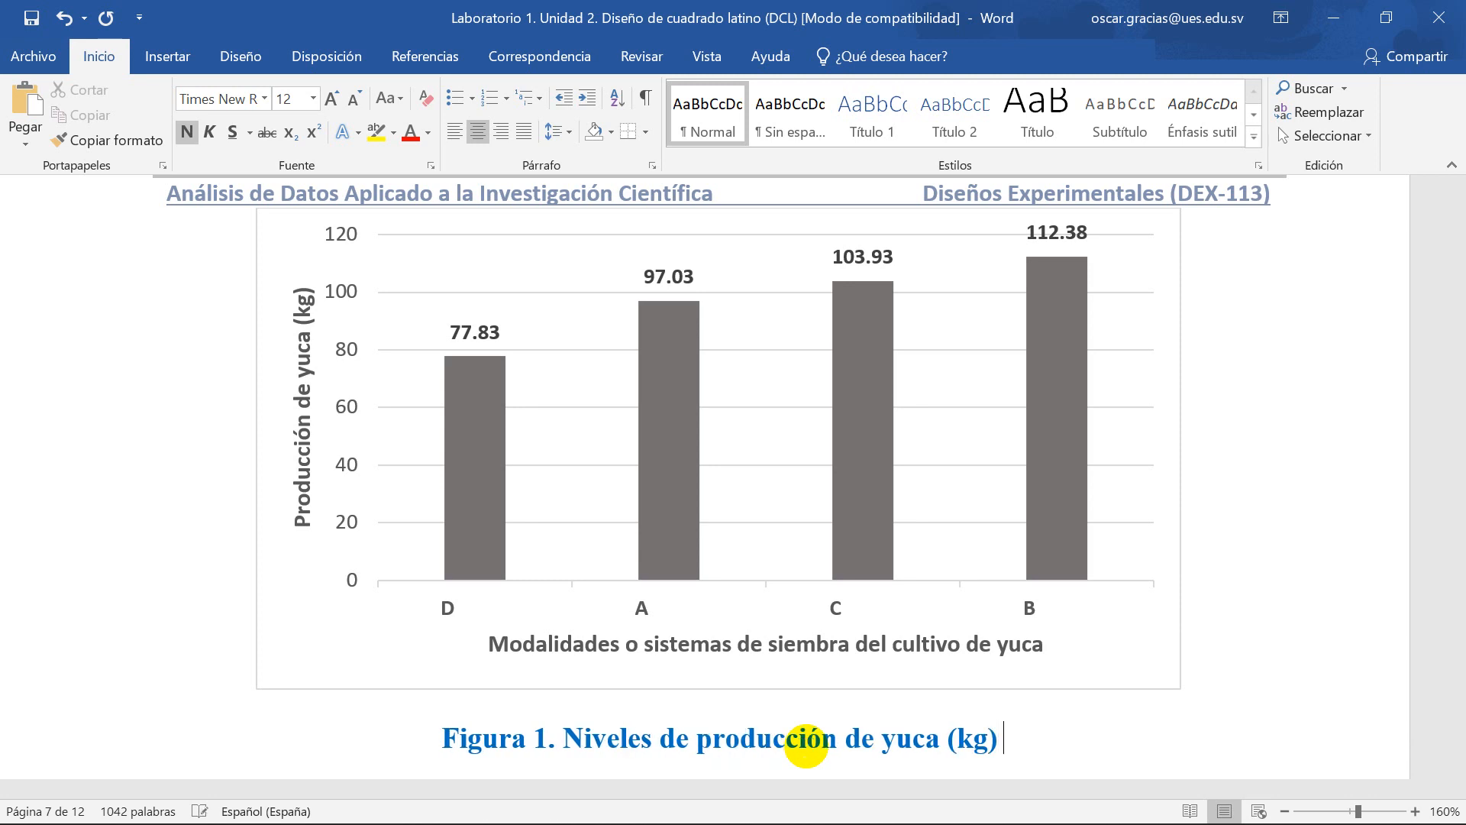
text(según las modal)
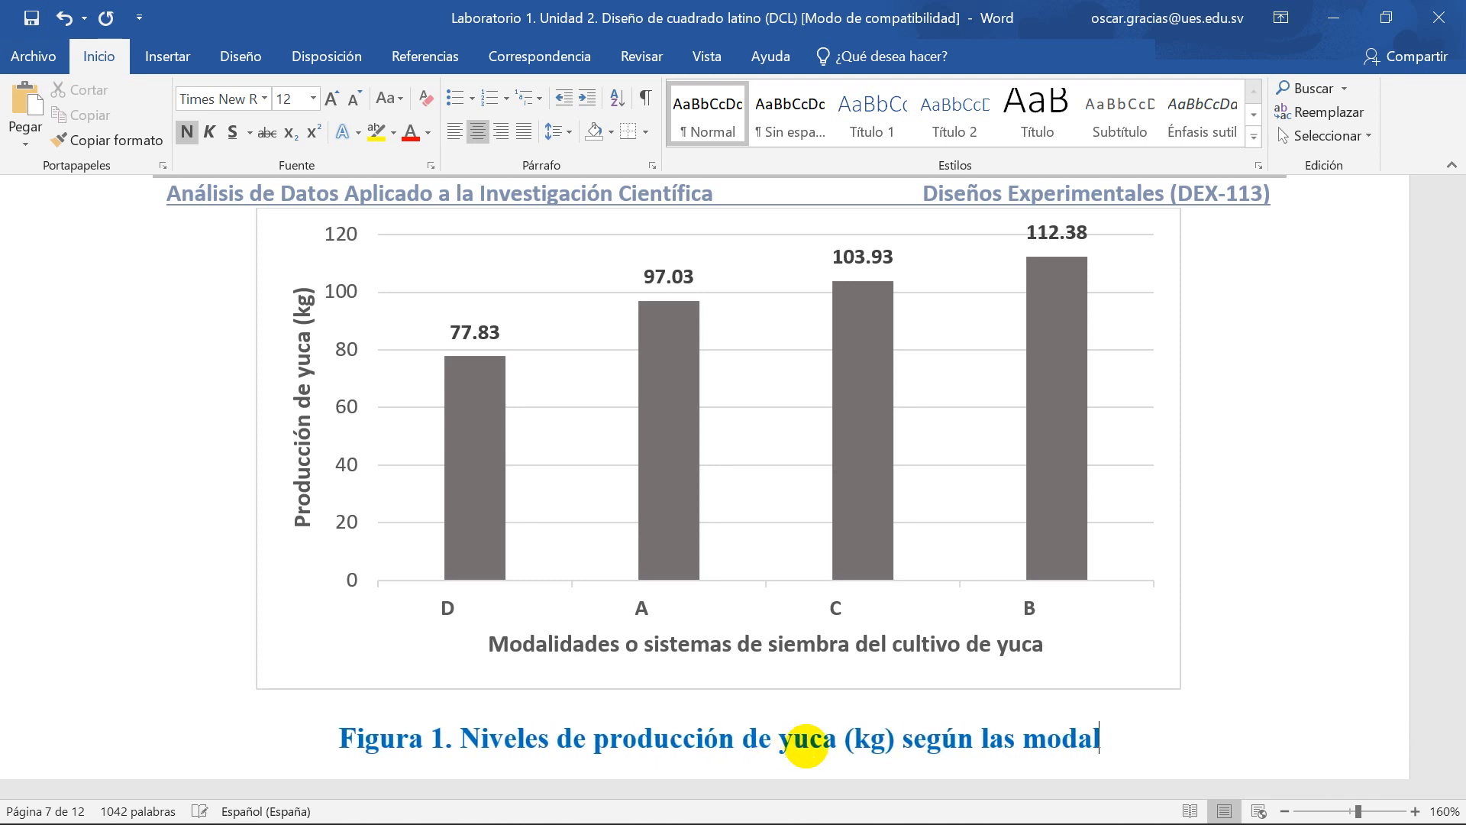
text(idades de )
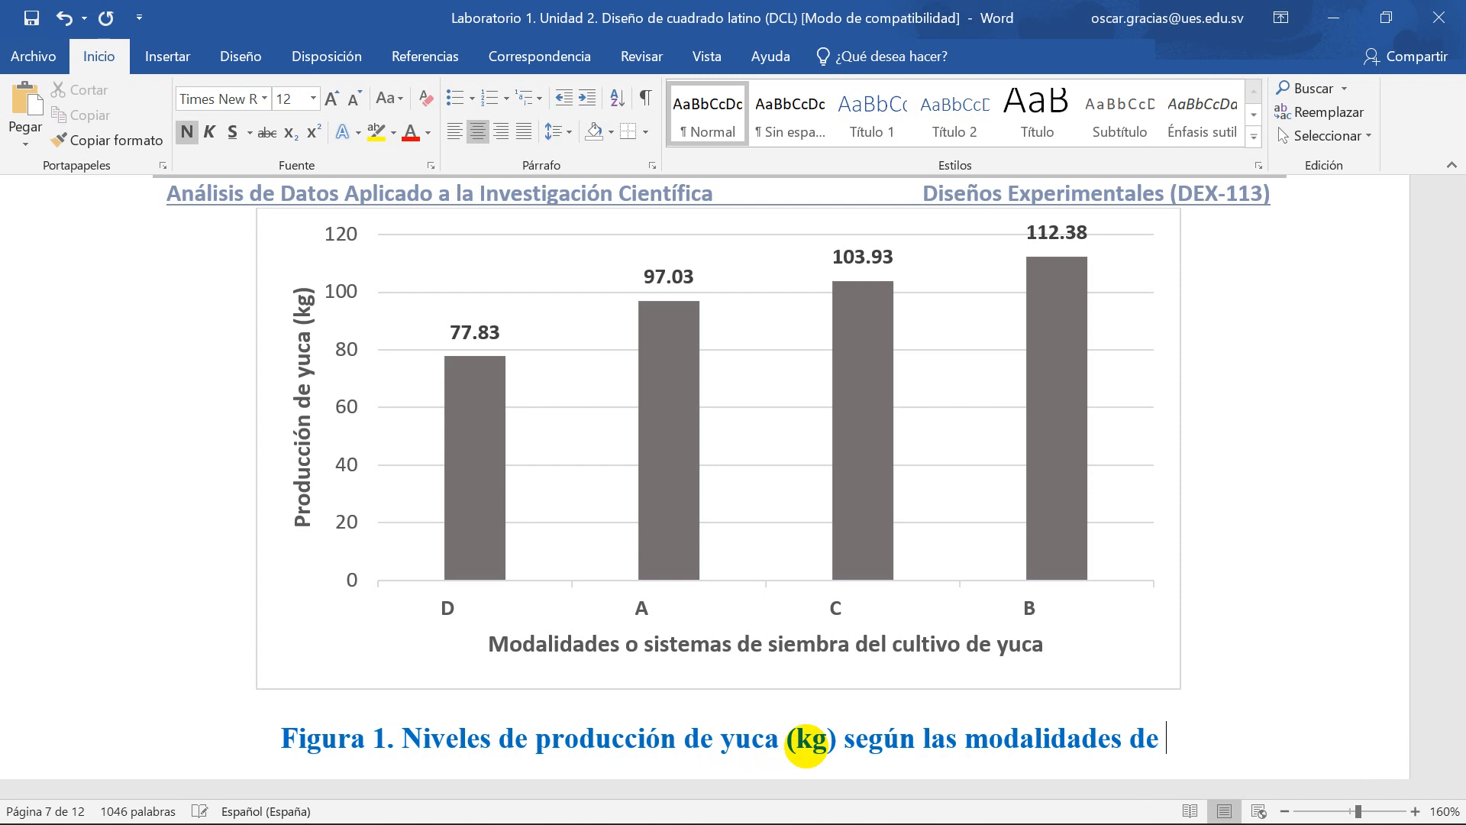
text(cultivo)
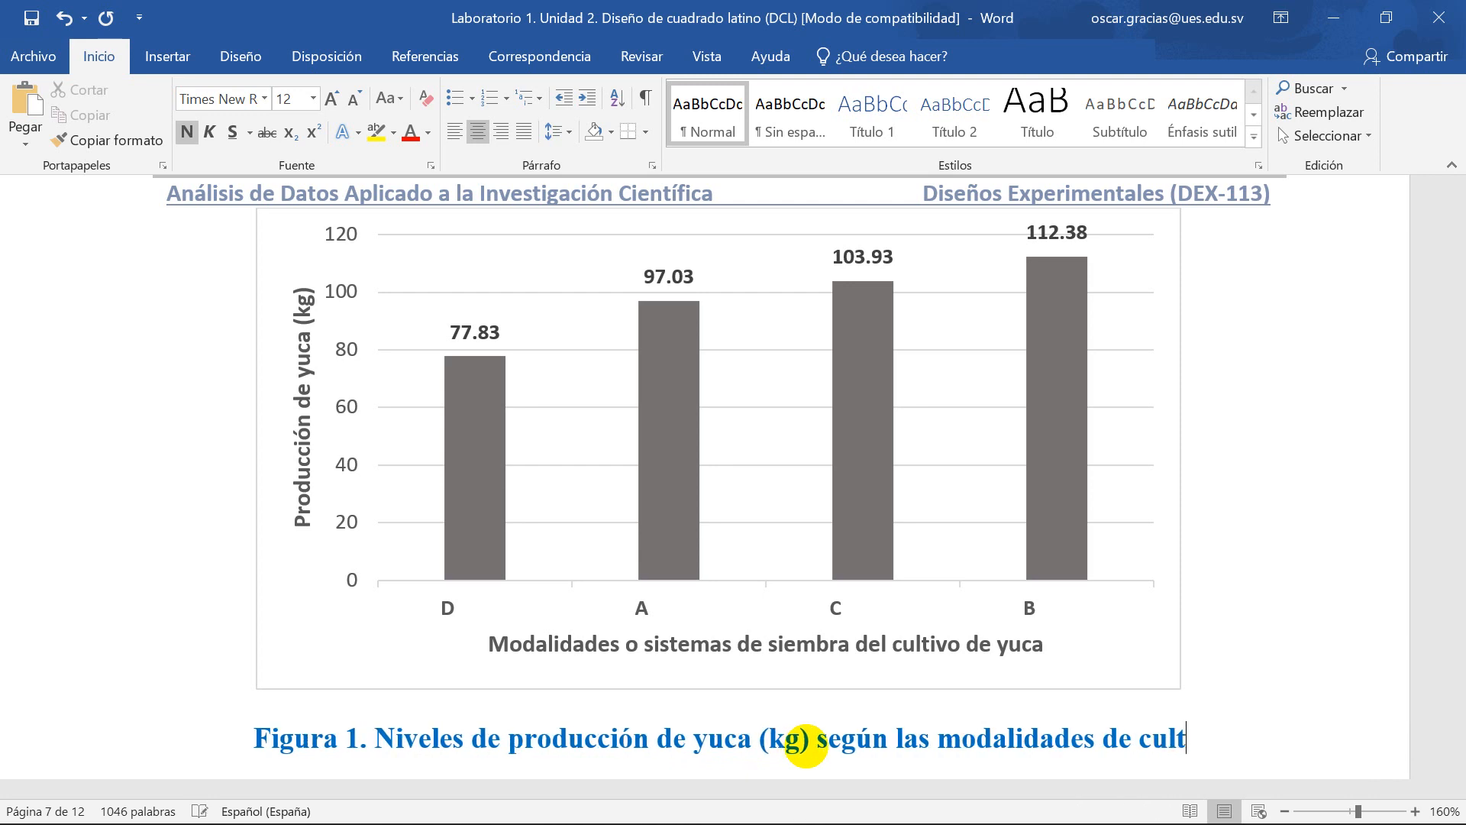
key(BackSpace)
key(BackSpace)
key(BackSpace)
key(BackSpace)
key(BackSpace)
key(BackSpace)
key(BackSpace)
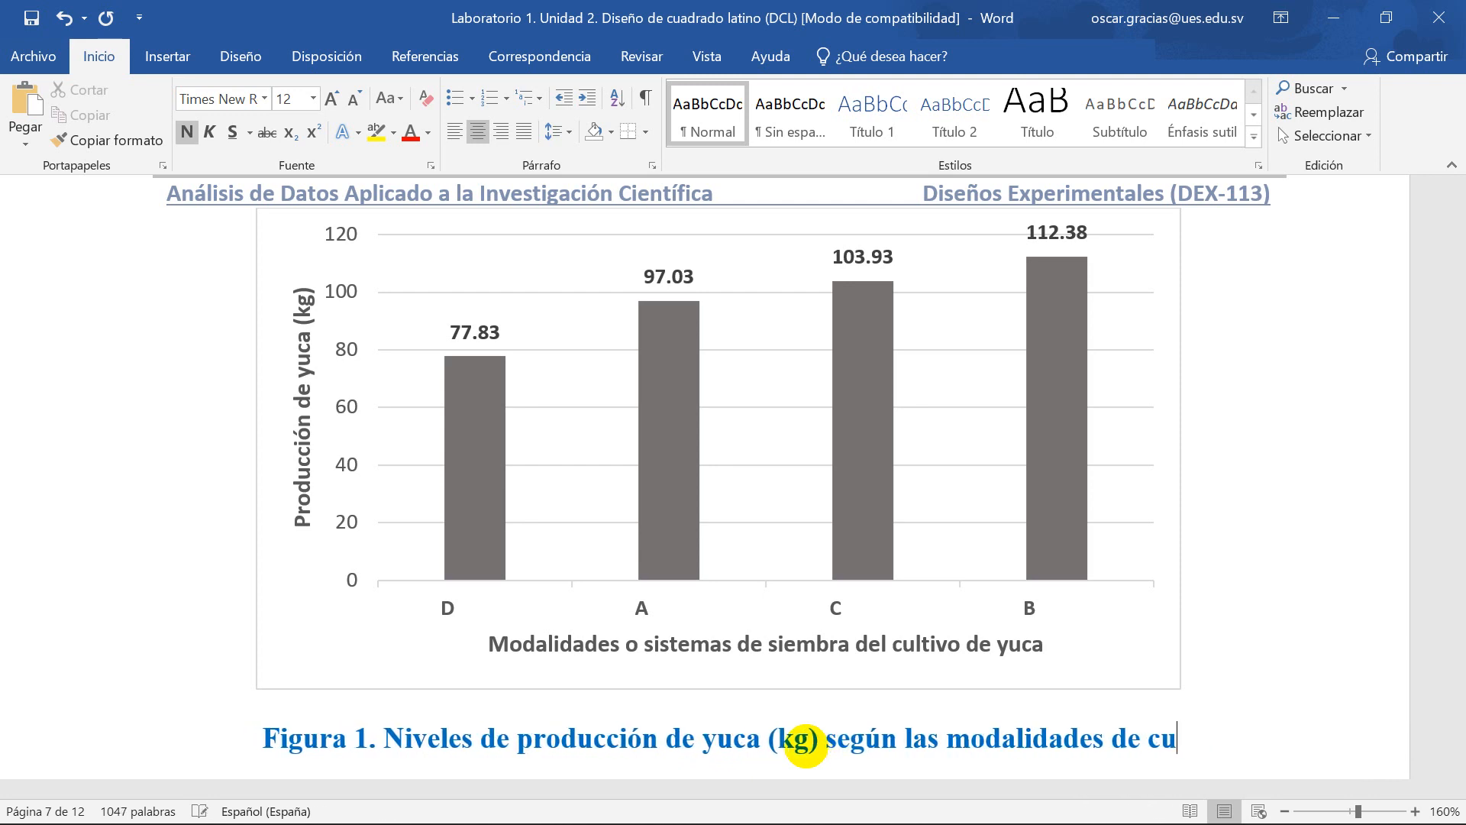
text(siembra.)
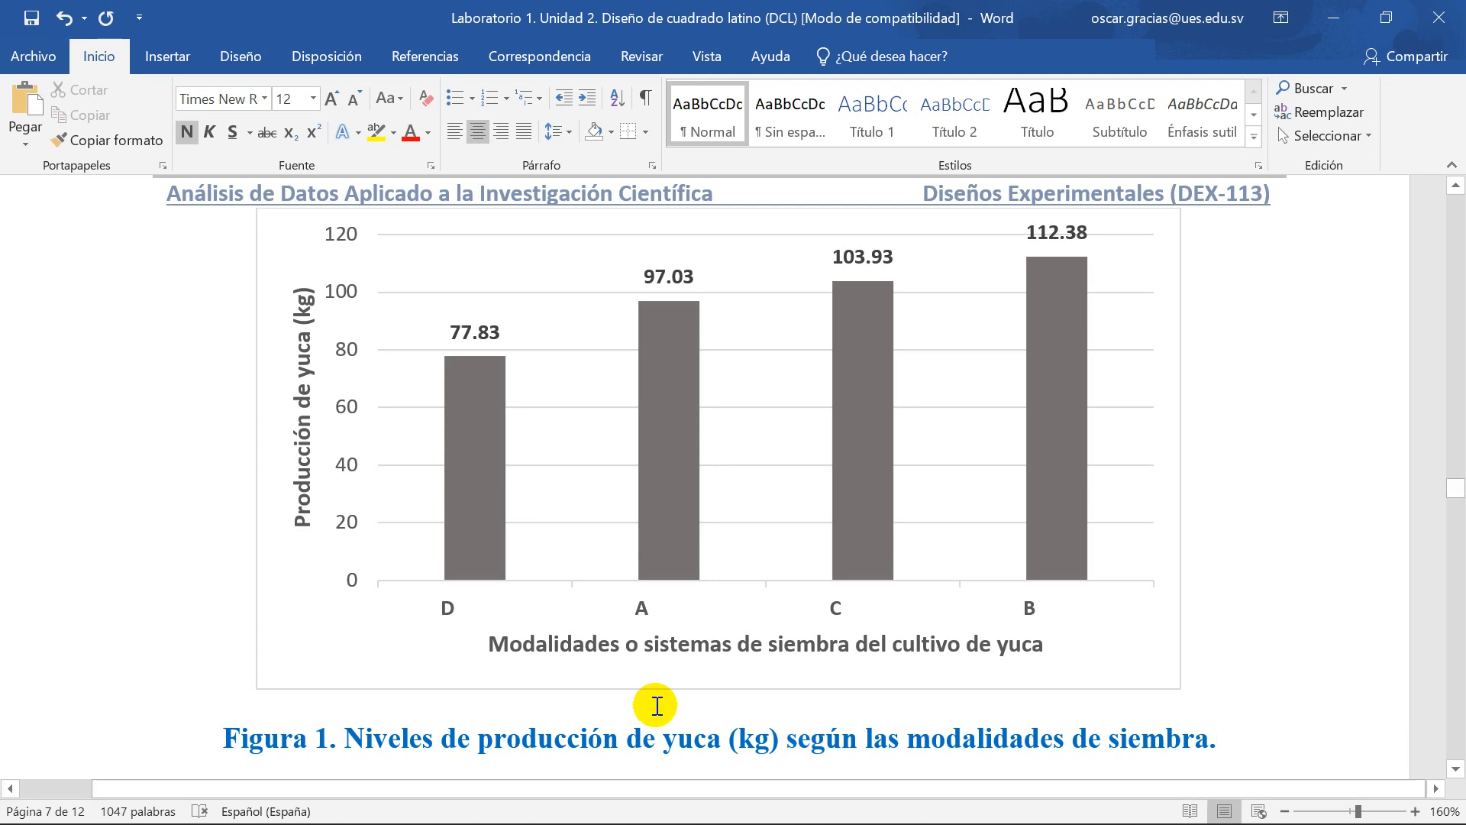
Step: Remove the bold from the whole Figura 1 caption and set its font colour to black
scroll(655, 608, down, 1)
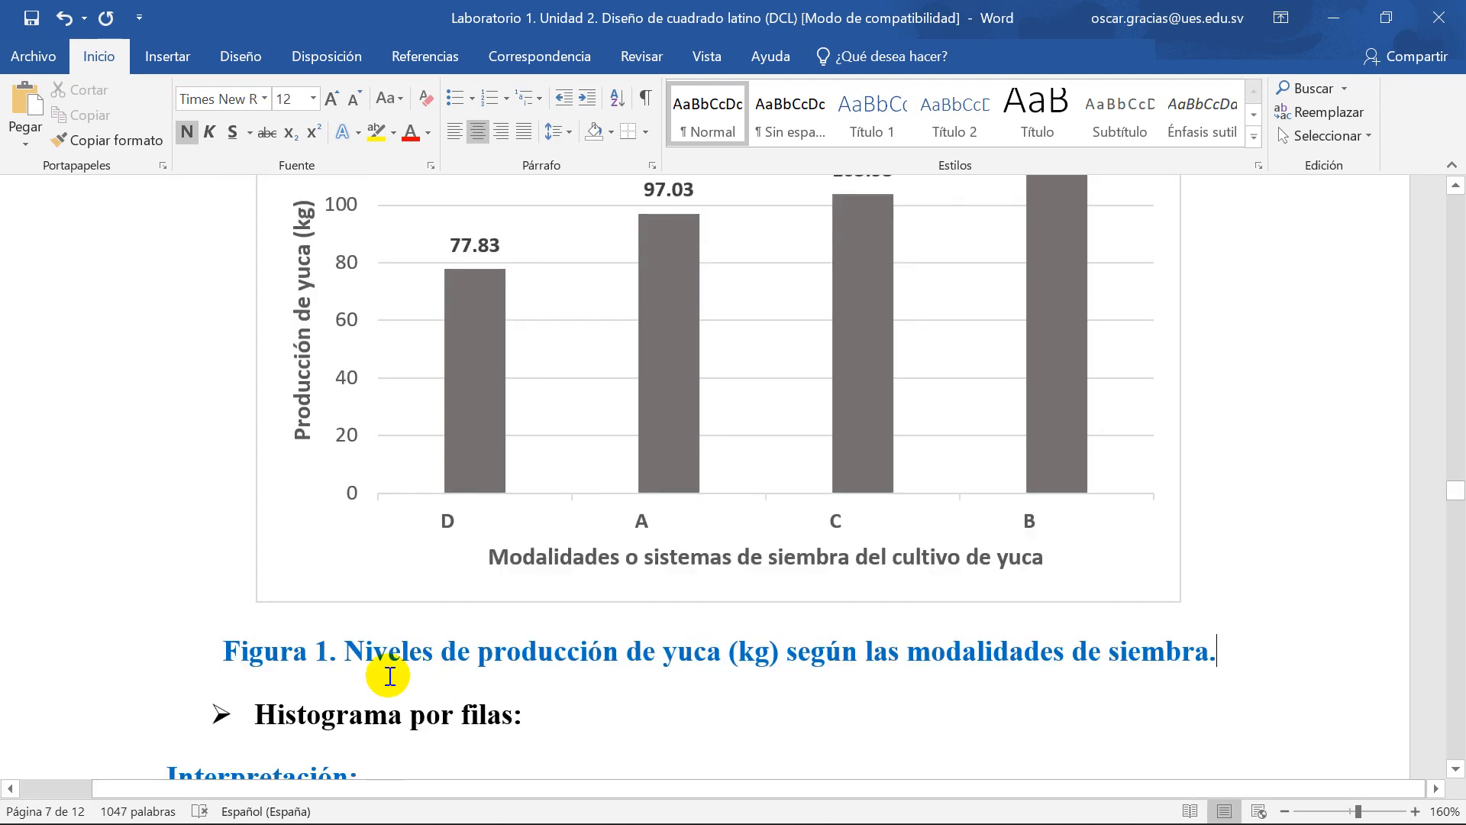
drag(281, 655, 1222, 672)
scroll(973, 679, up, 4)
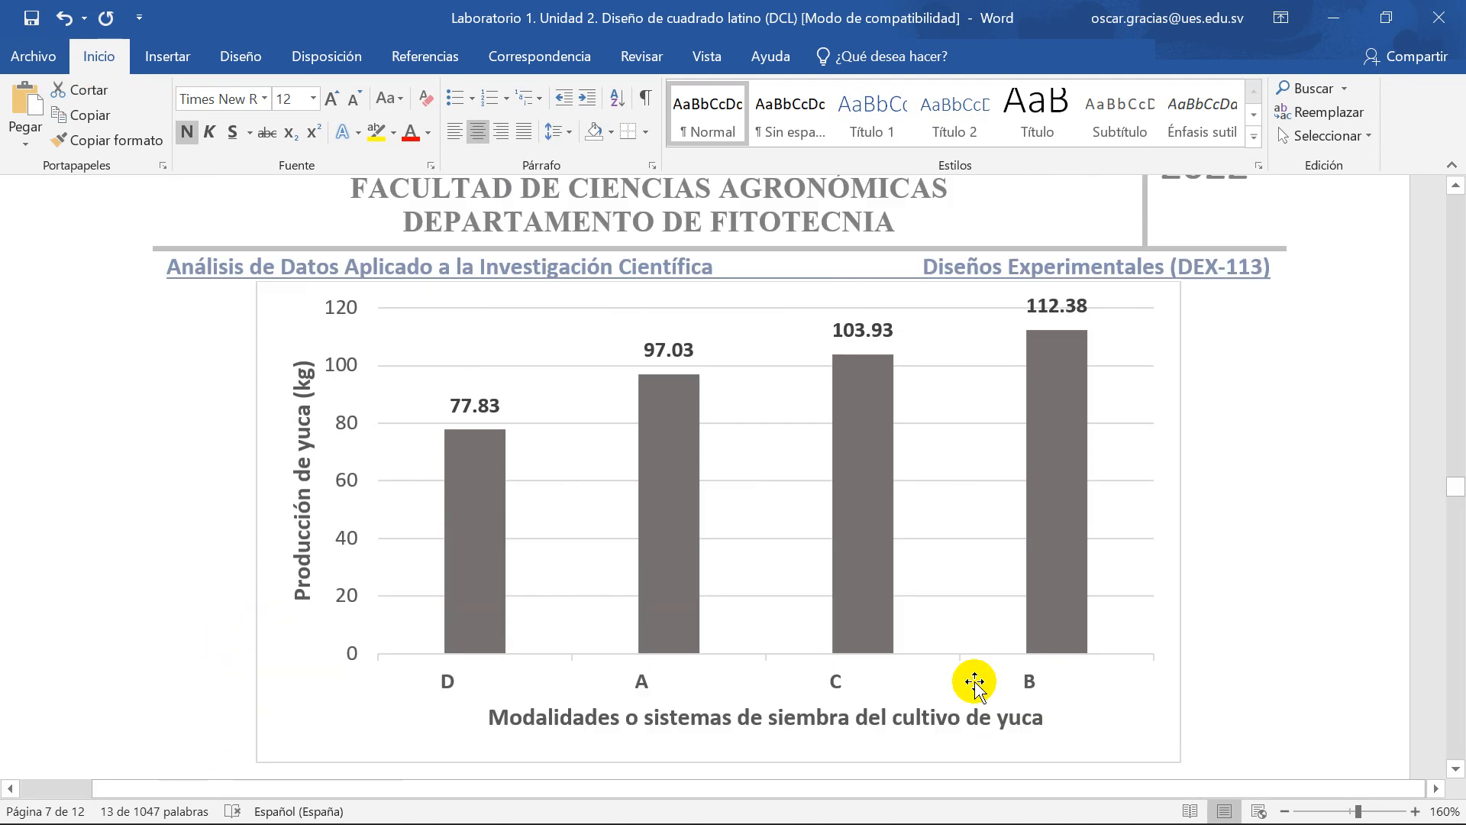
scroll(740, 680, down, 2)
scroll(740, 682, down, 2)
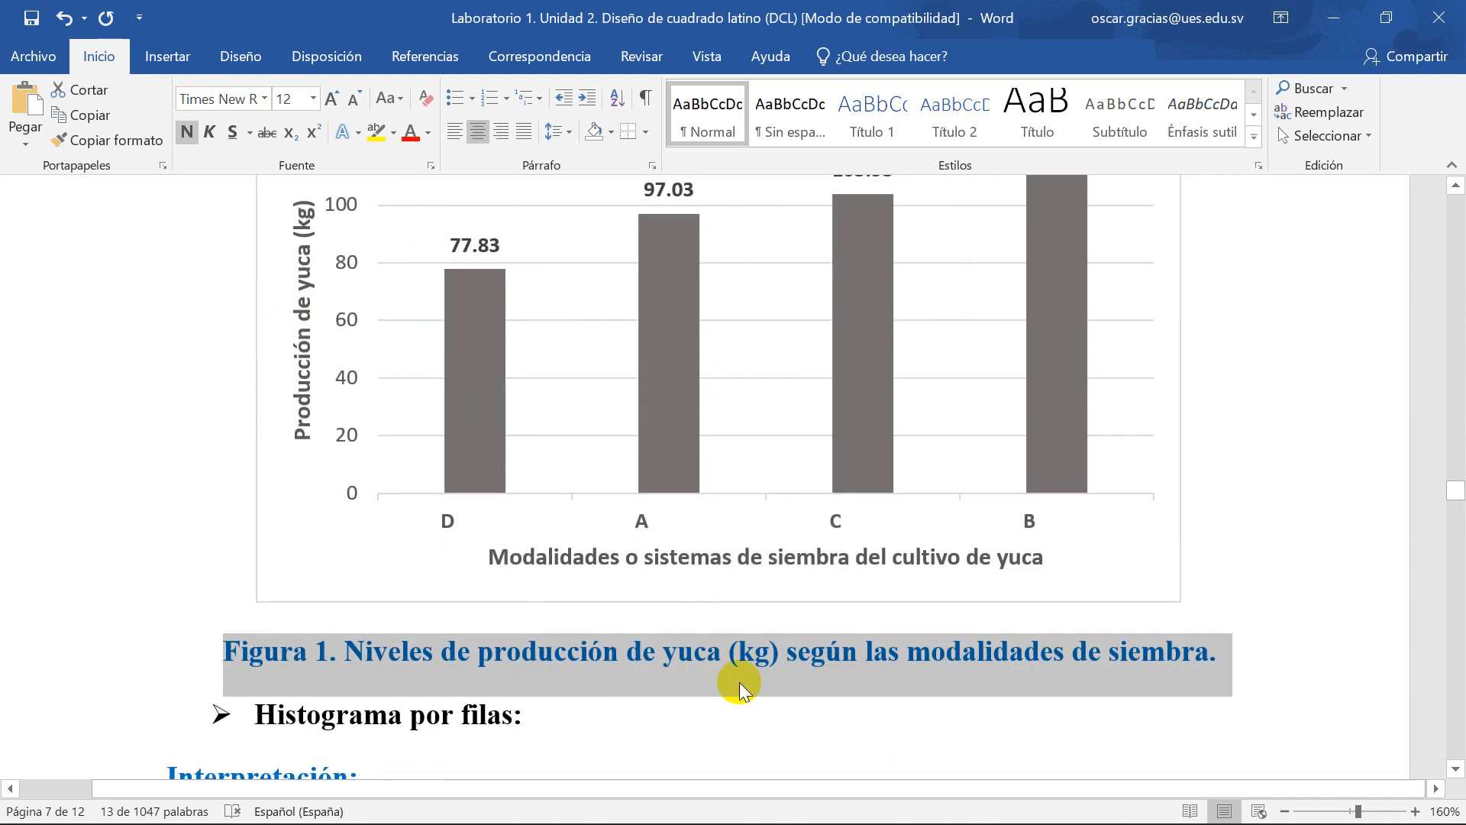
scroll(739, 681, up, 1)
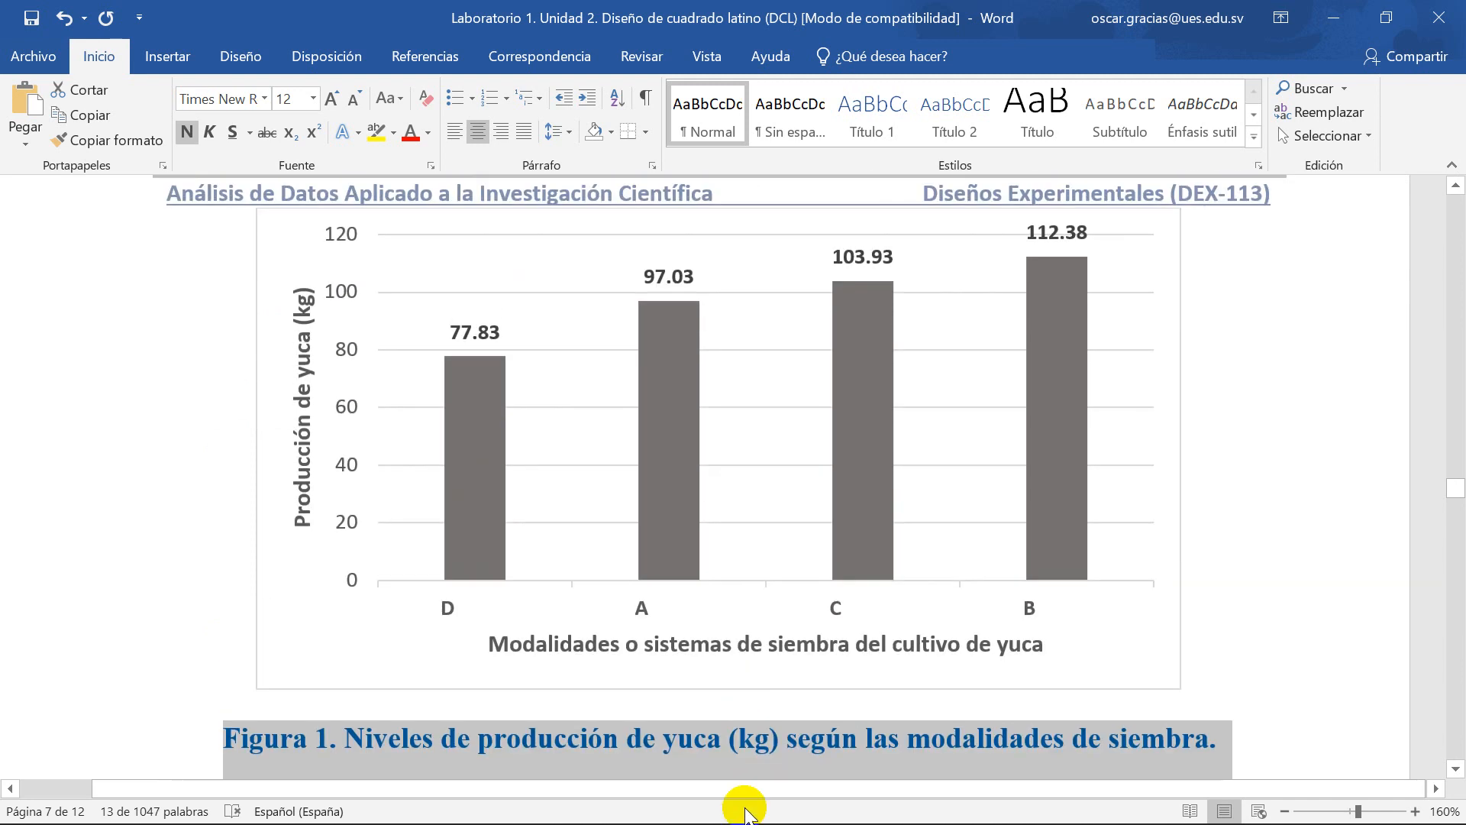
click(187, 132)
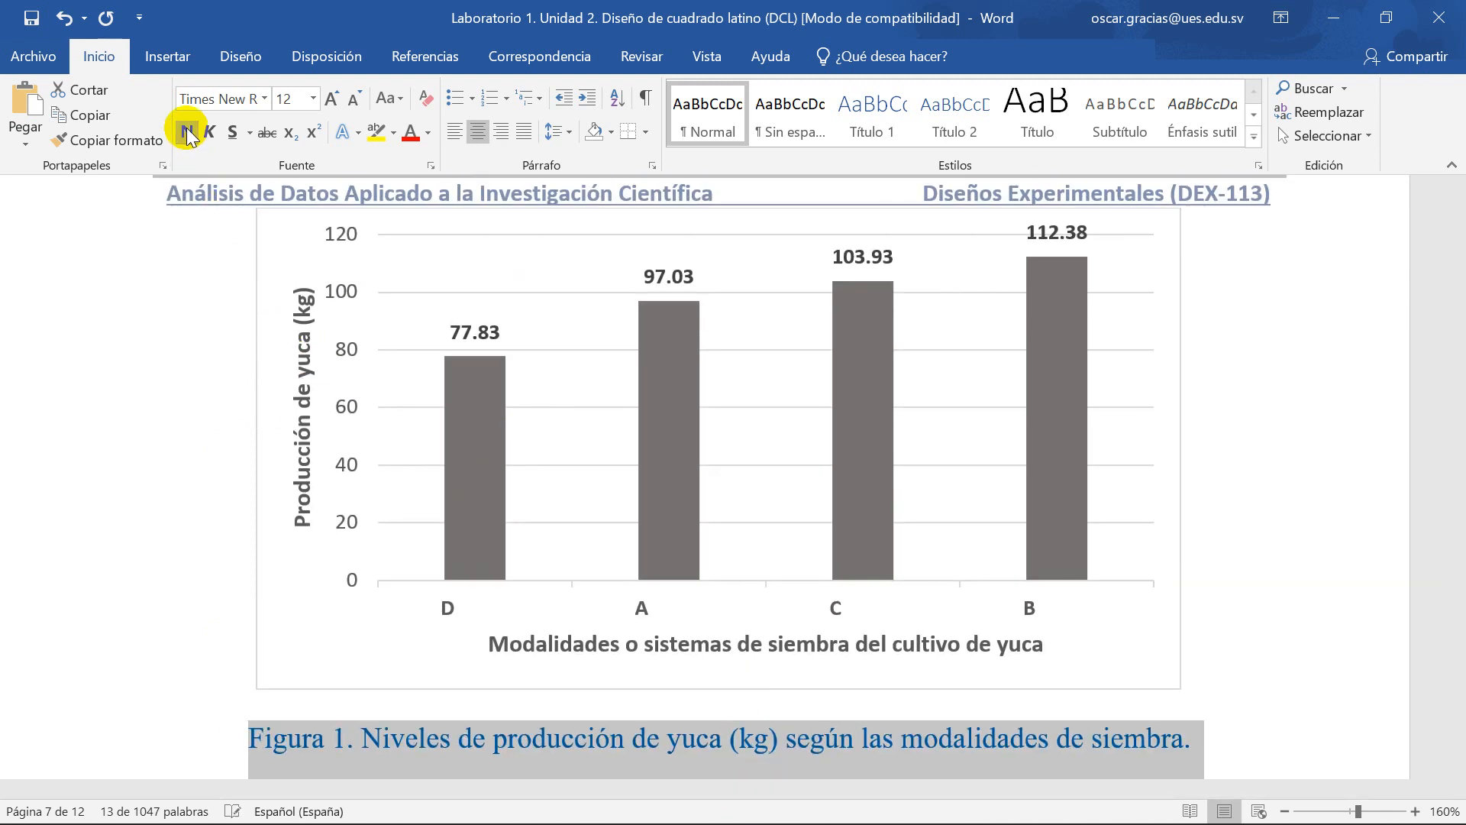
click(427, 132)
click(414, 156)
Step: Make only the label "Figura 1." bold in the caption and save the document
scroll(474, 639, down, 1)
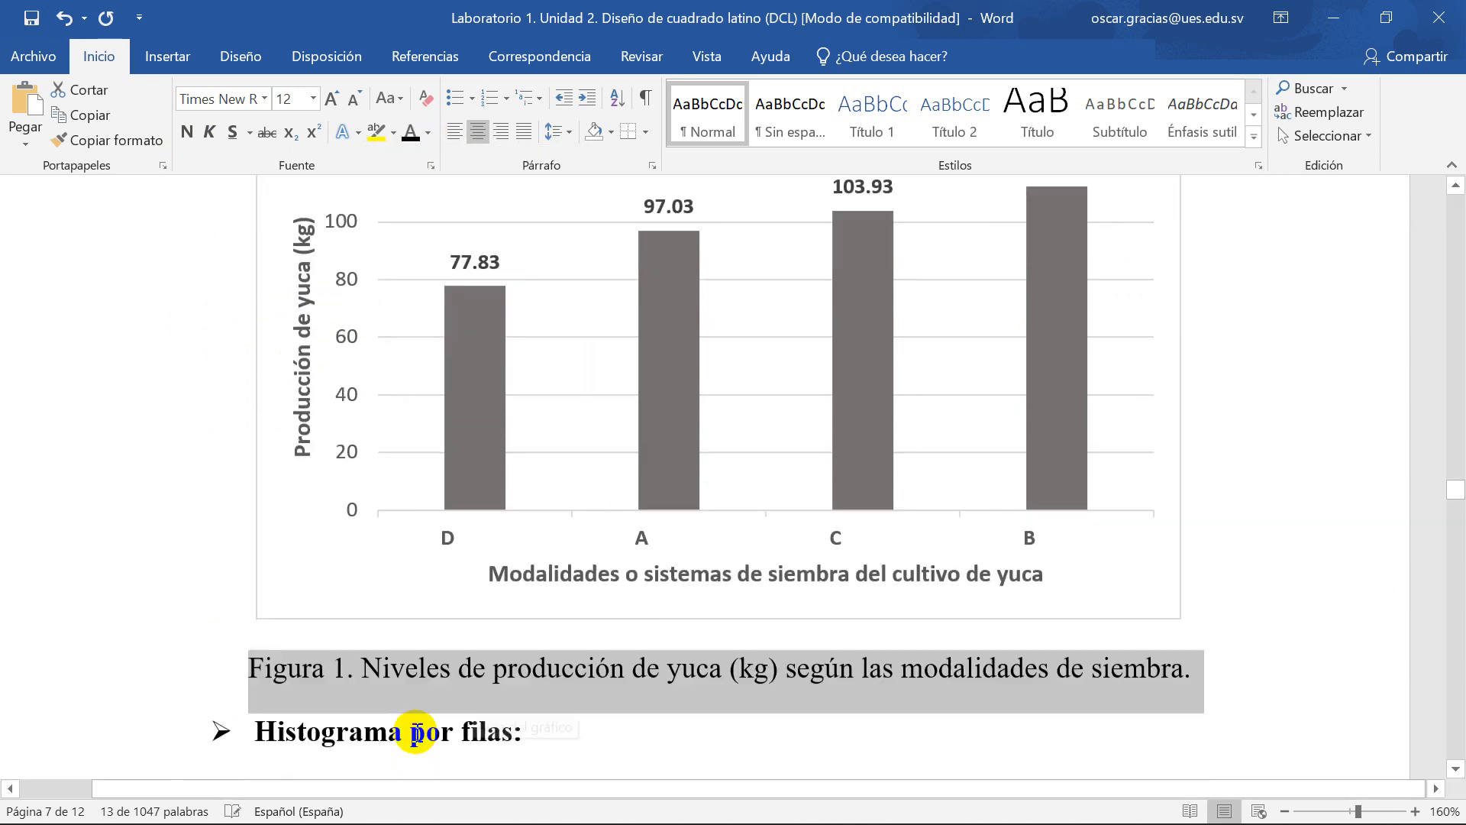
click(332, 676)
drag(366, 649, 250, 651)
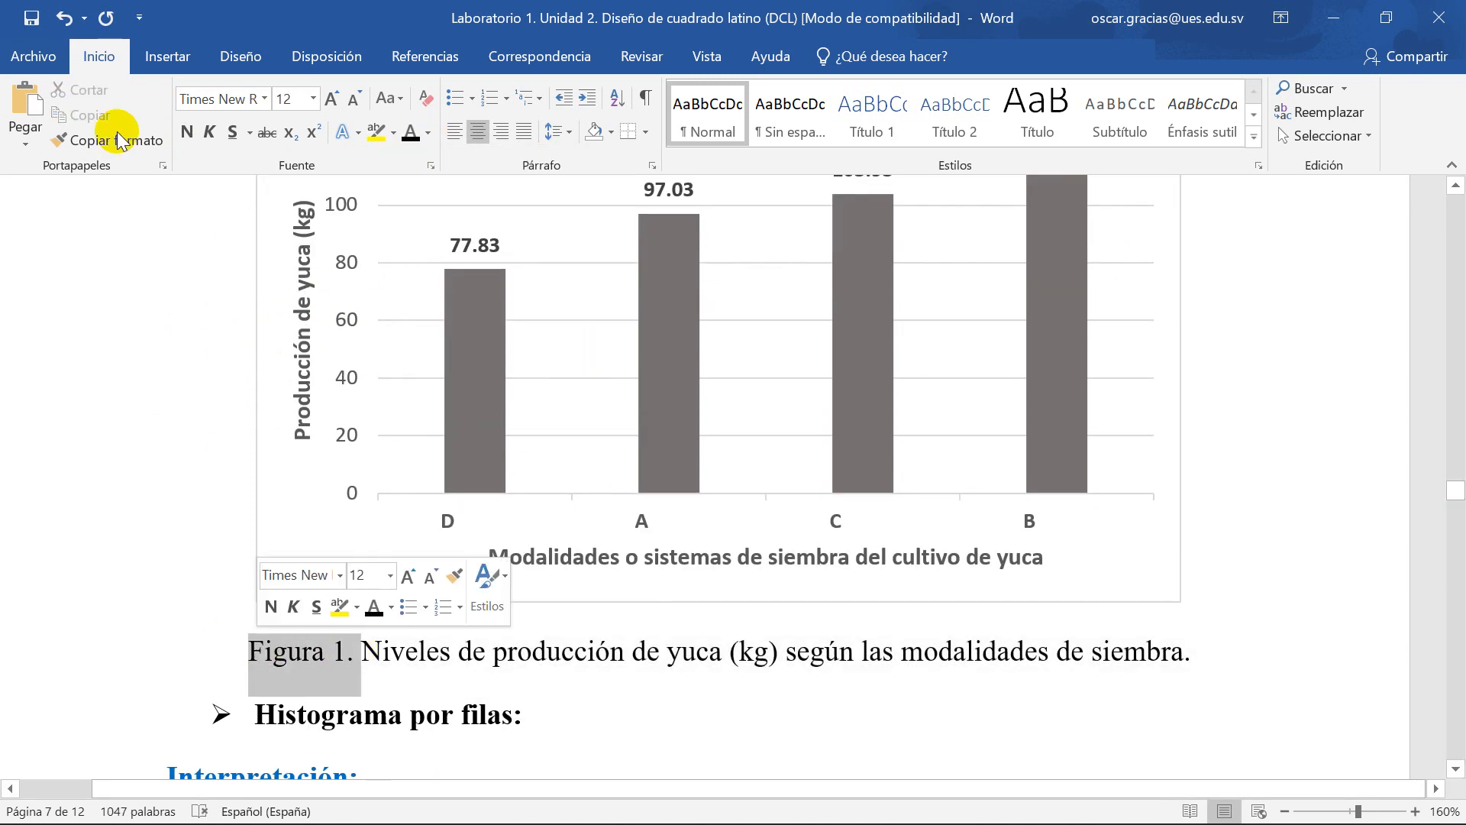
click(187, 132)
click(467, 651)
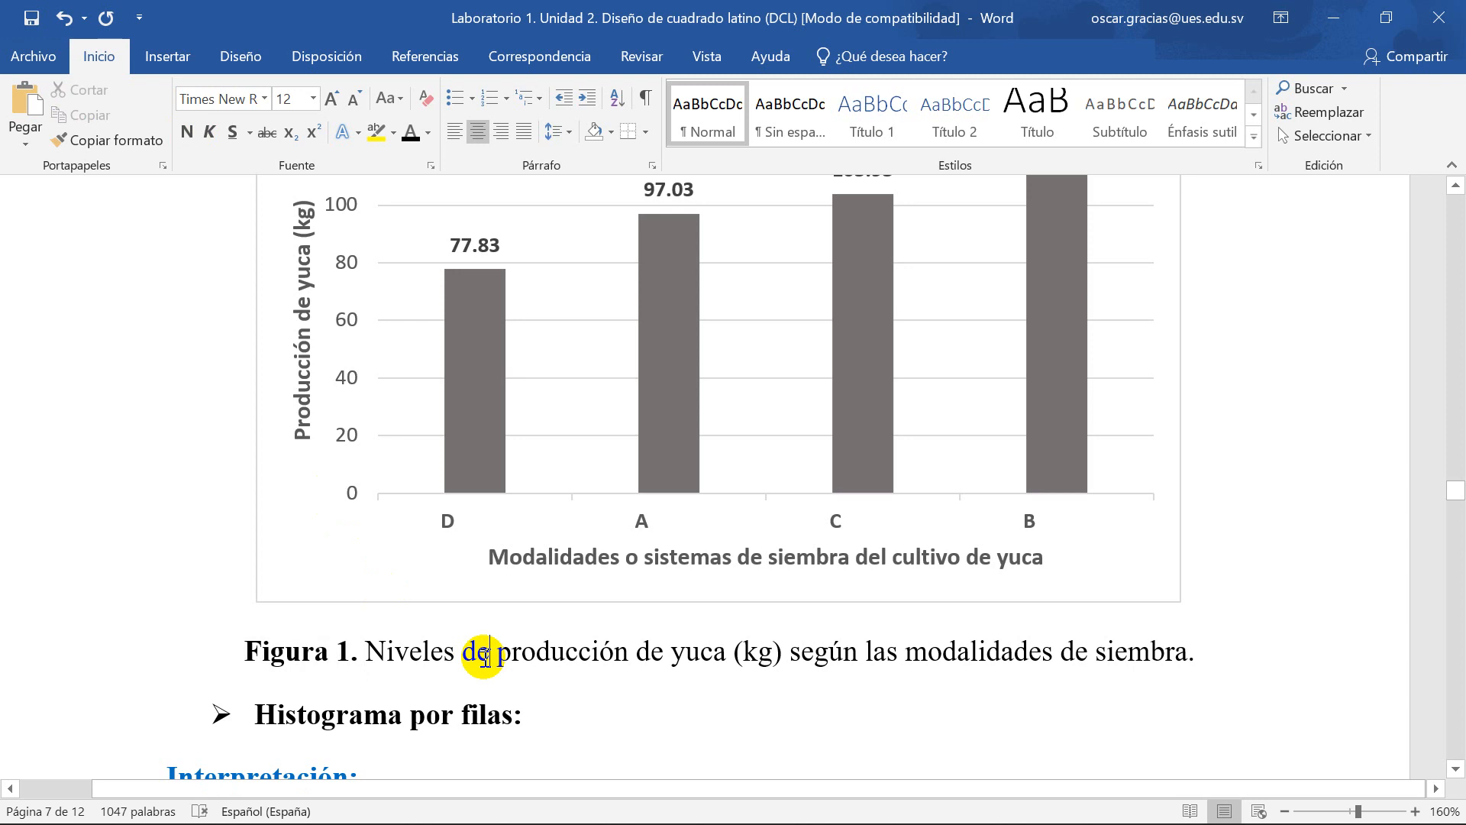
scroll(485, 658, down, 1)
key(ctrl+s)
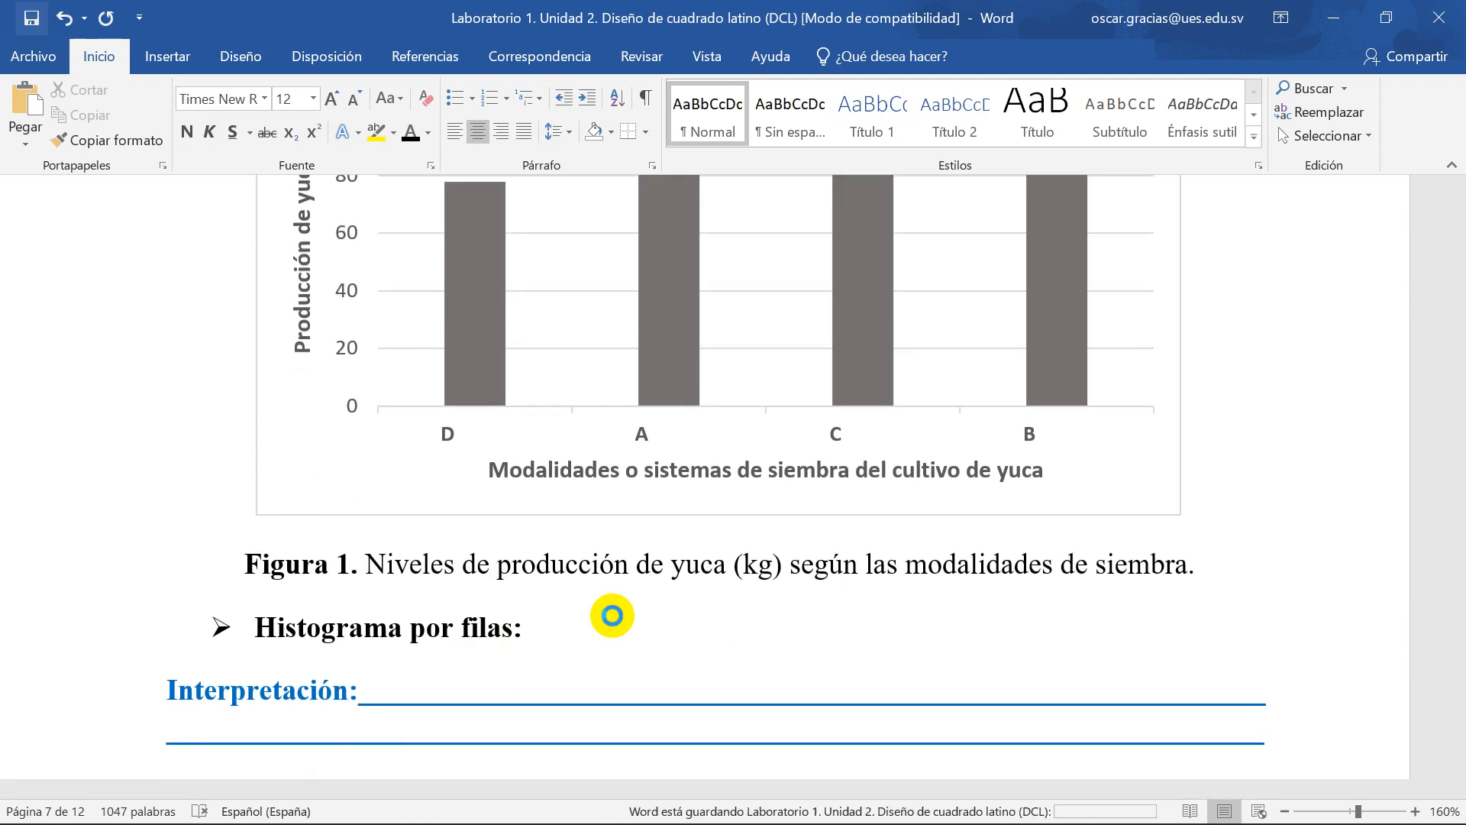
Step: Copy the Figura 1 caption onto a new line below the histogram by rows with the planting periods H4 to H1
scroll(611, 619, up, 2)
scroll(611, 619, up, 4)
scroll(391, 569, down, 7)
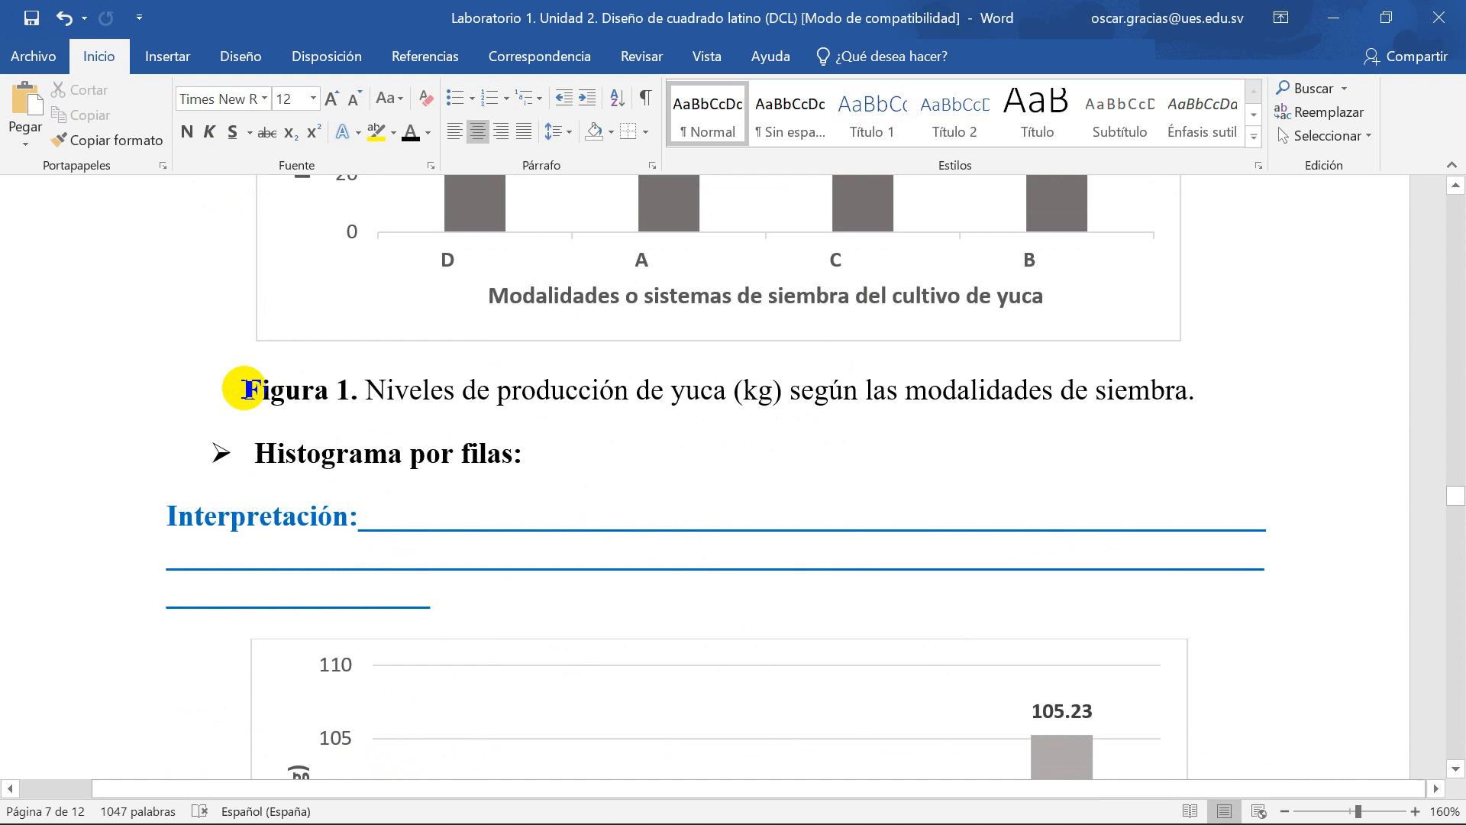
drag(242, 386, 1181, 381)
key(ctrl+c)
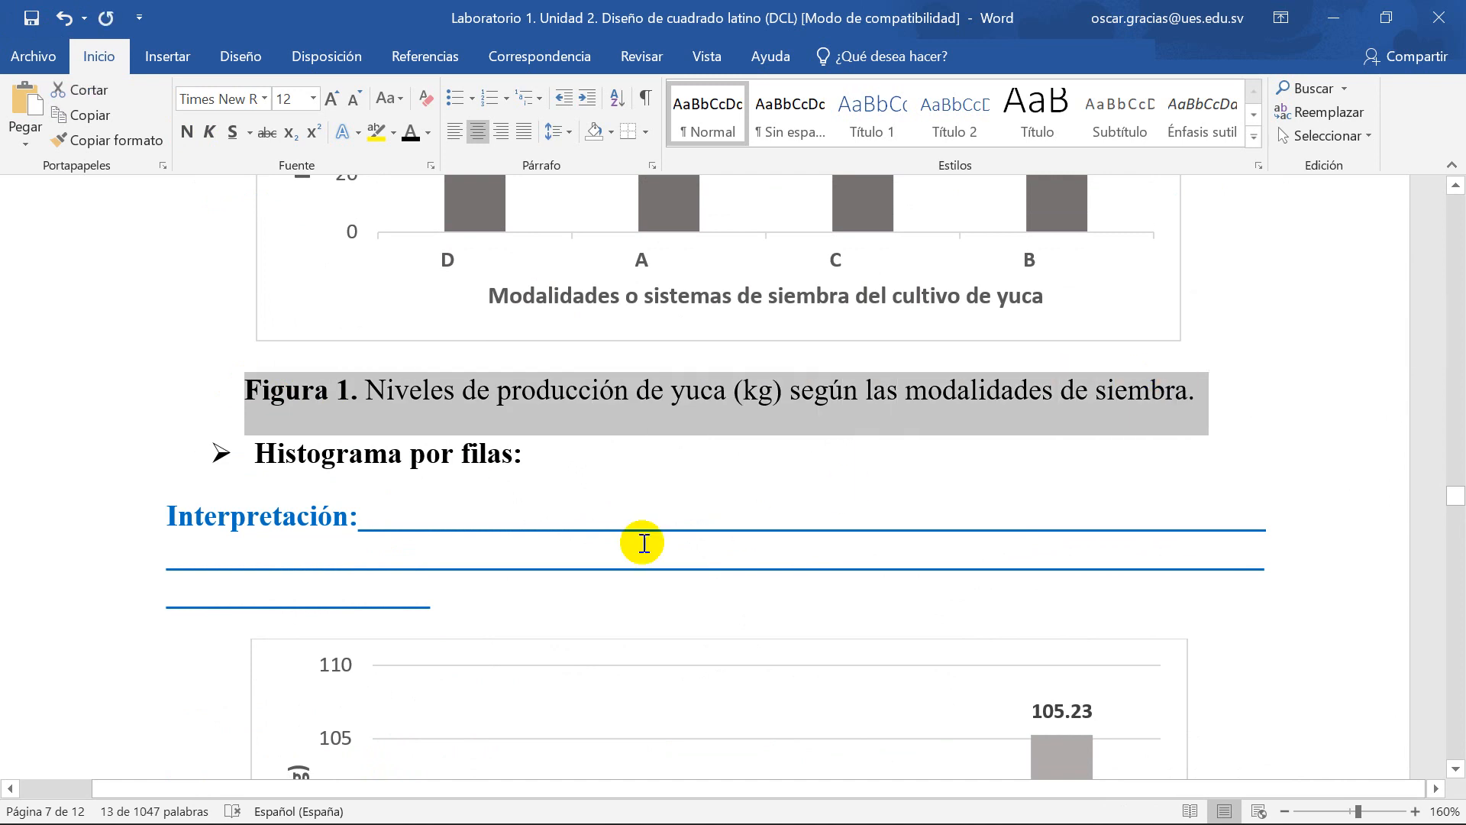
click(569, 483)
scroll(530, 481, down, 1)
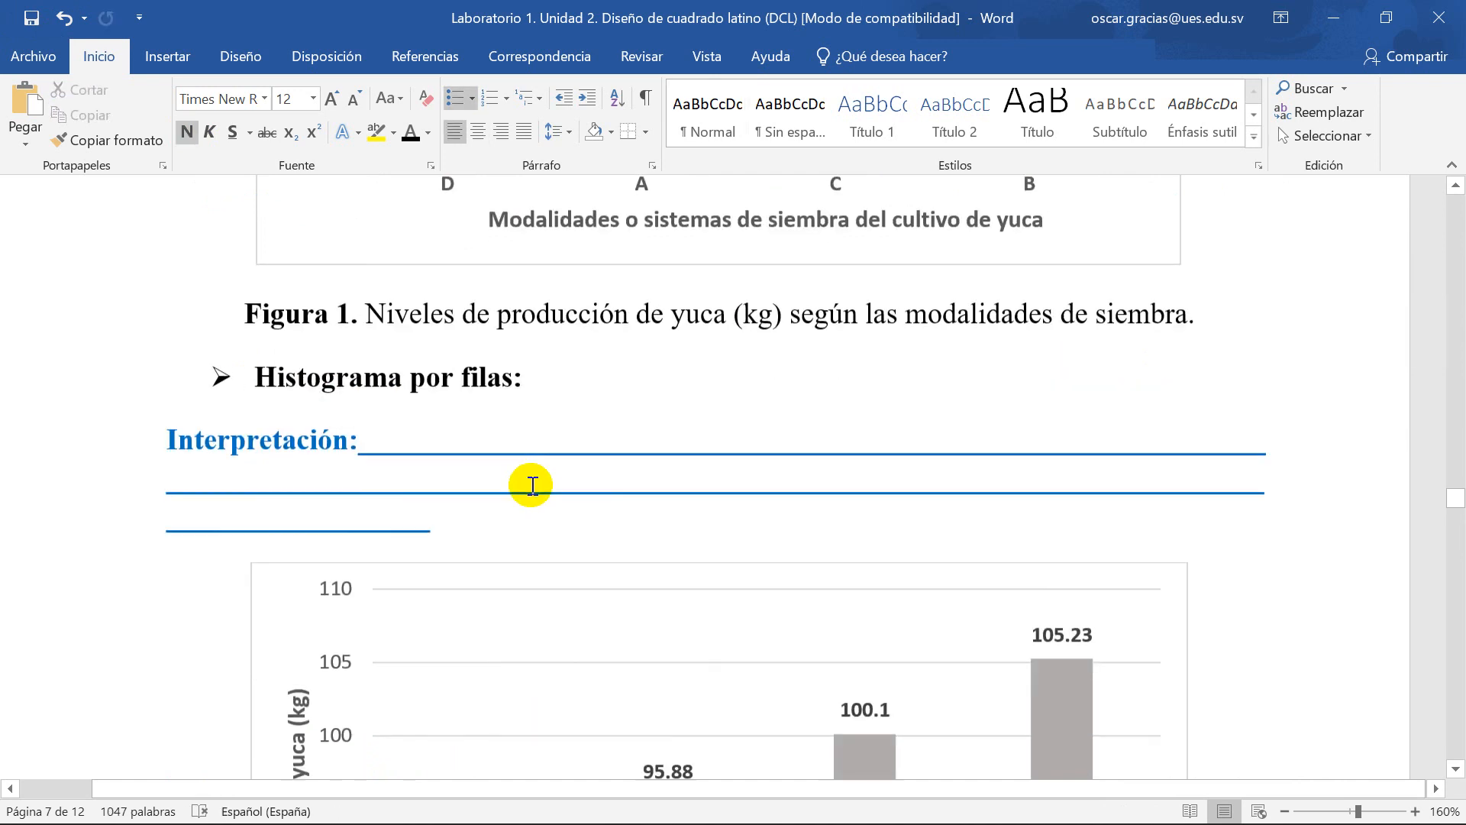
scroll(538, 469, up, 2)
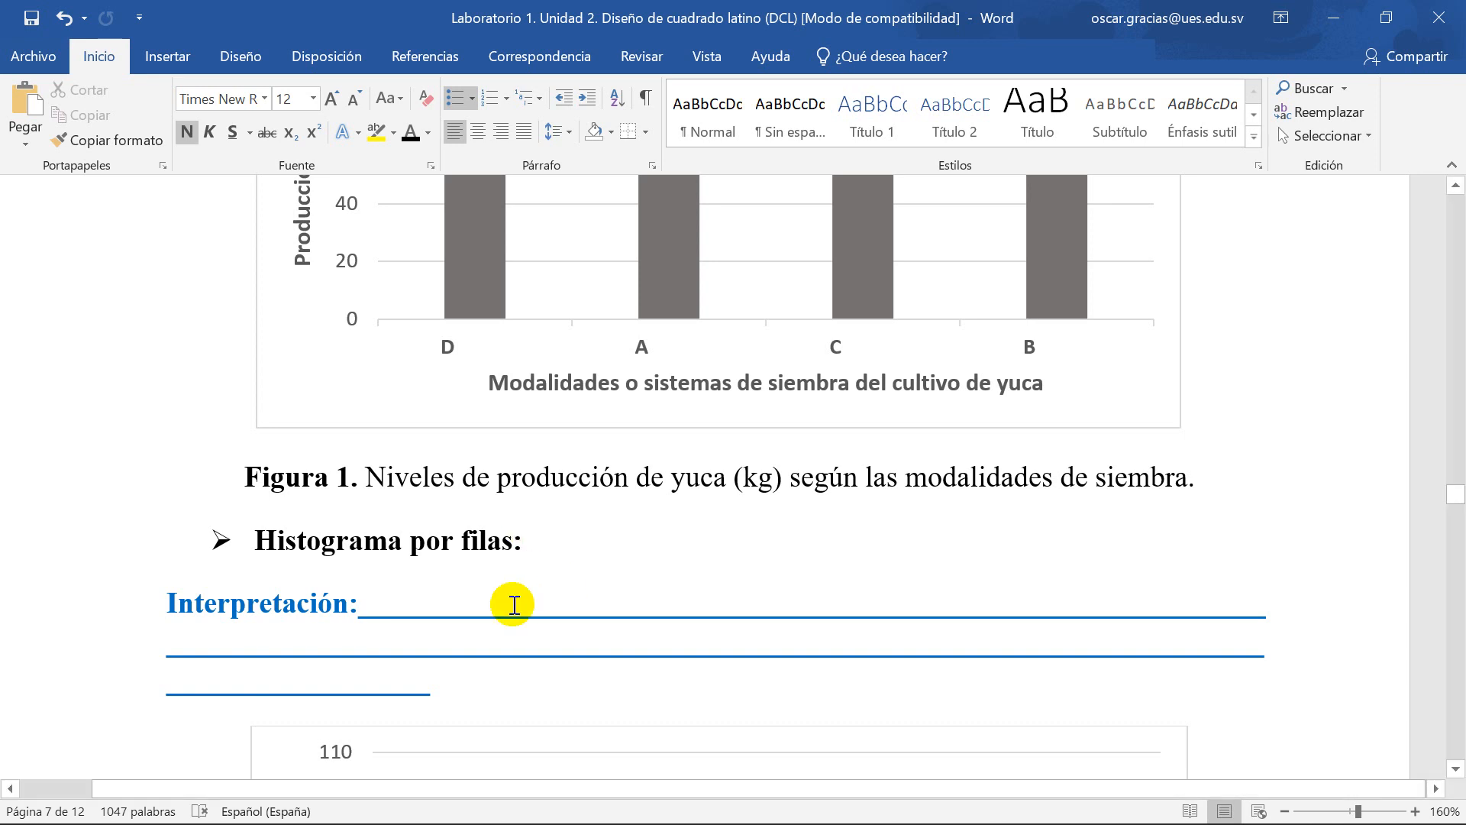
scroll(508, 565, down, 2)
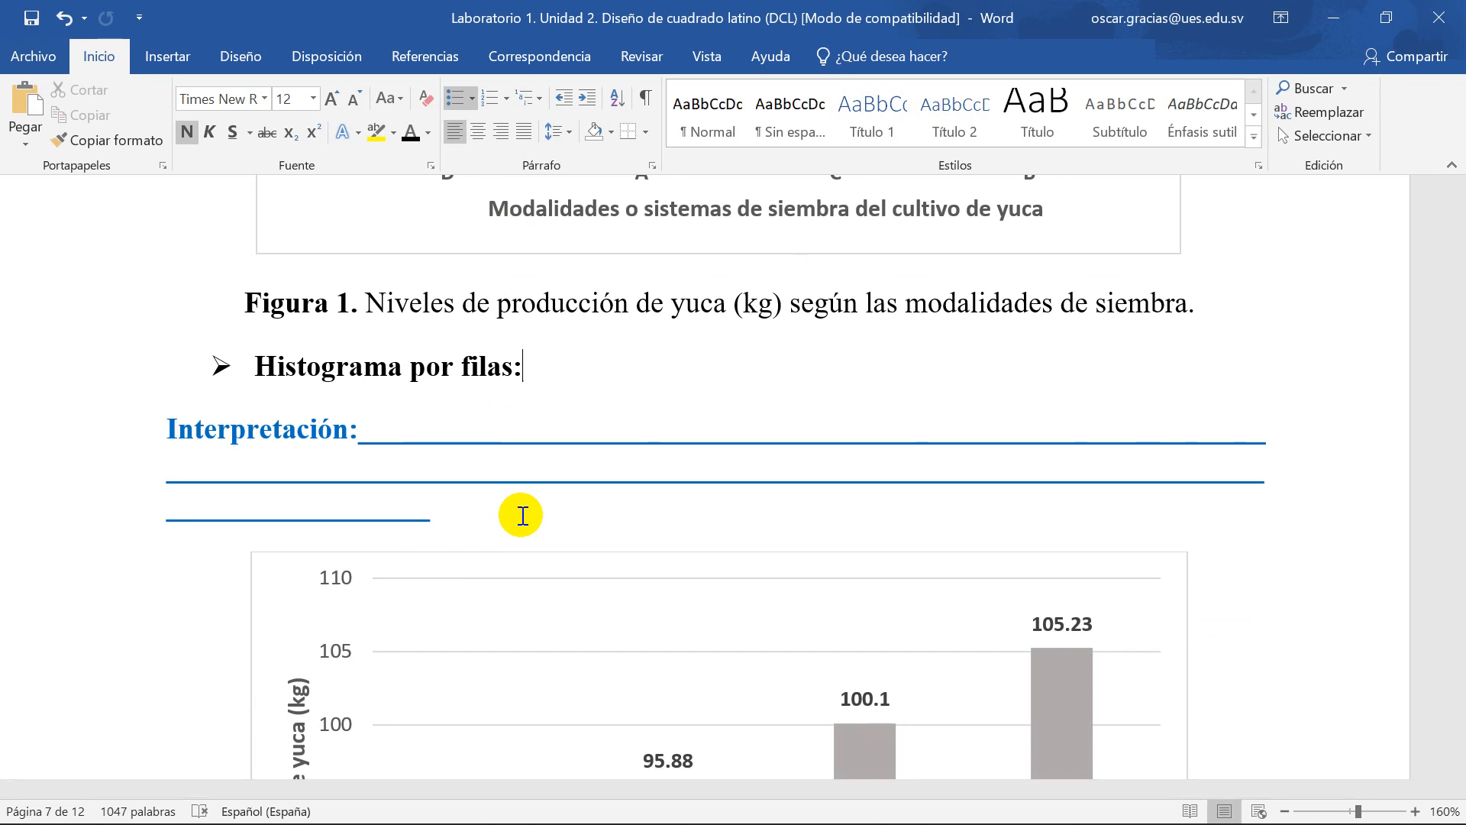
scroll(522, 515, down, 1)
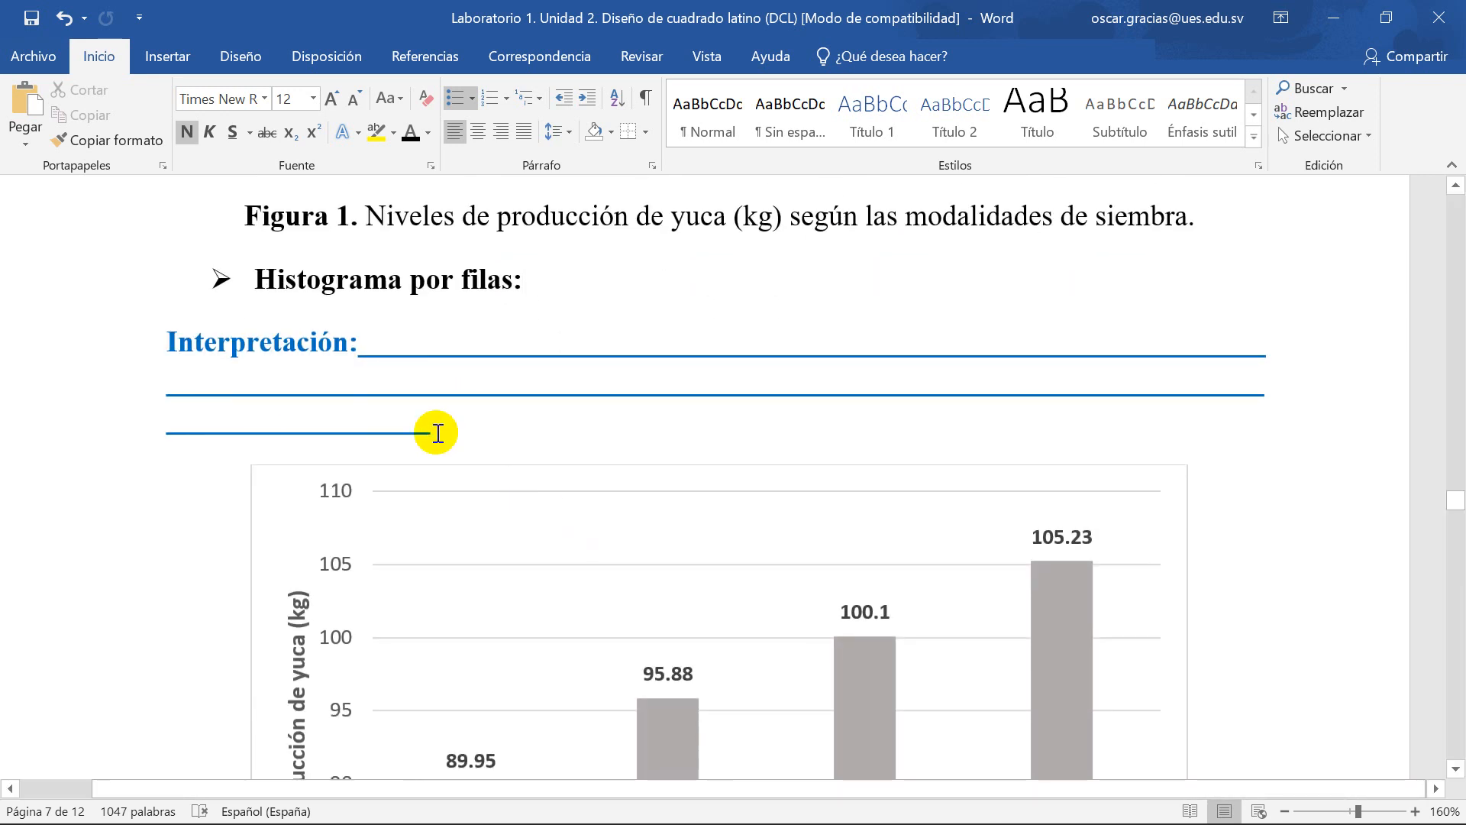
scroll(435, 429, down, 2)
scroll(510, 486, up, 1)
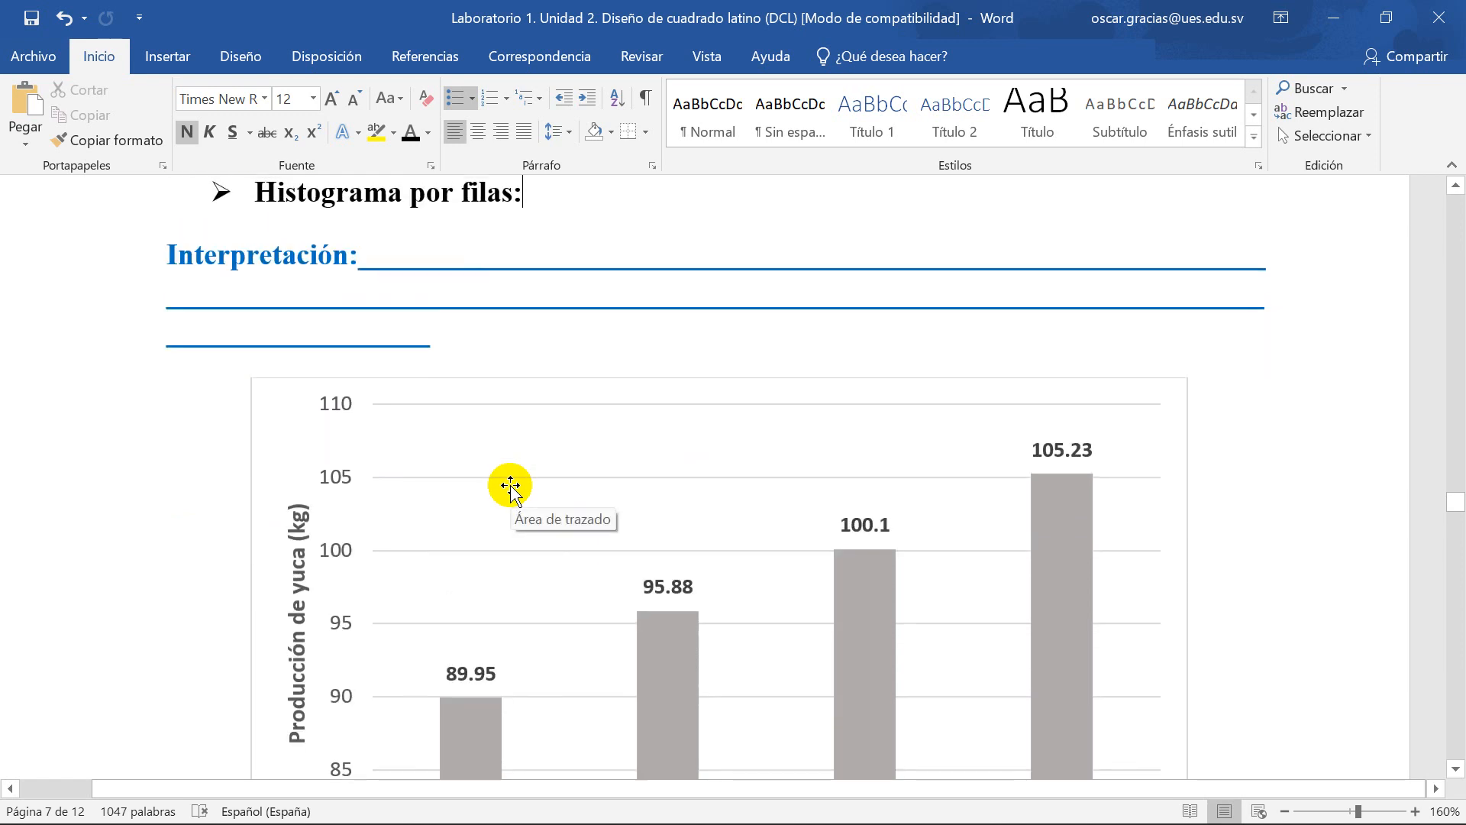
scroll(510, 486, down, 4)
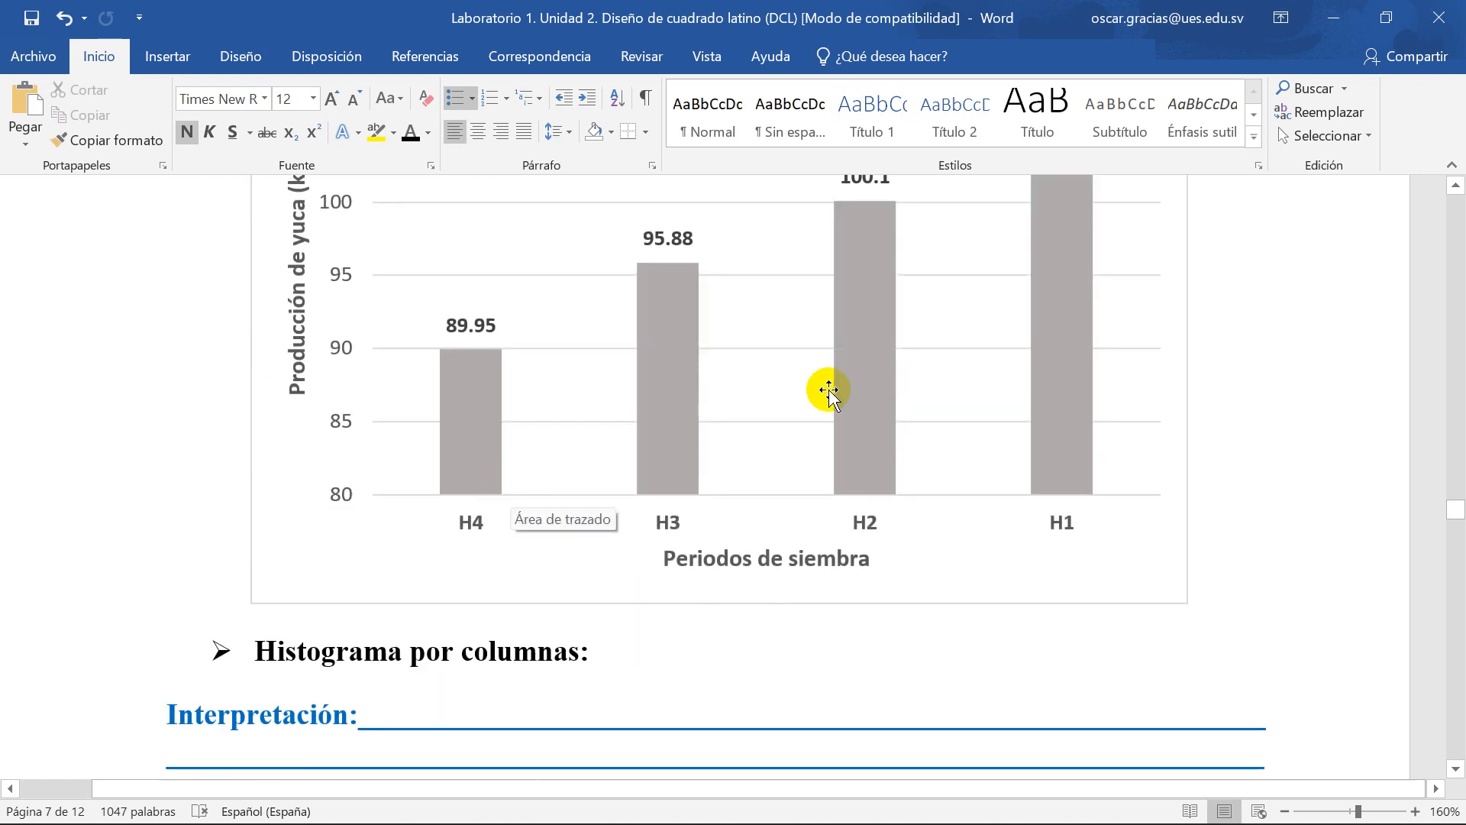
click(1200, 599)
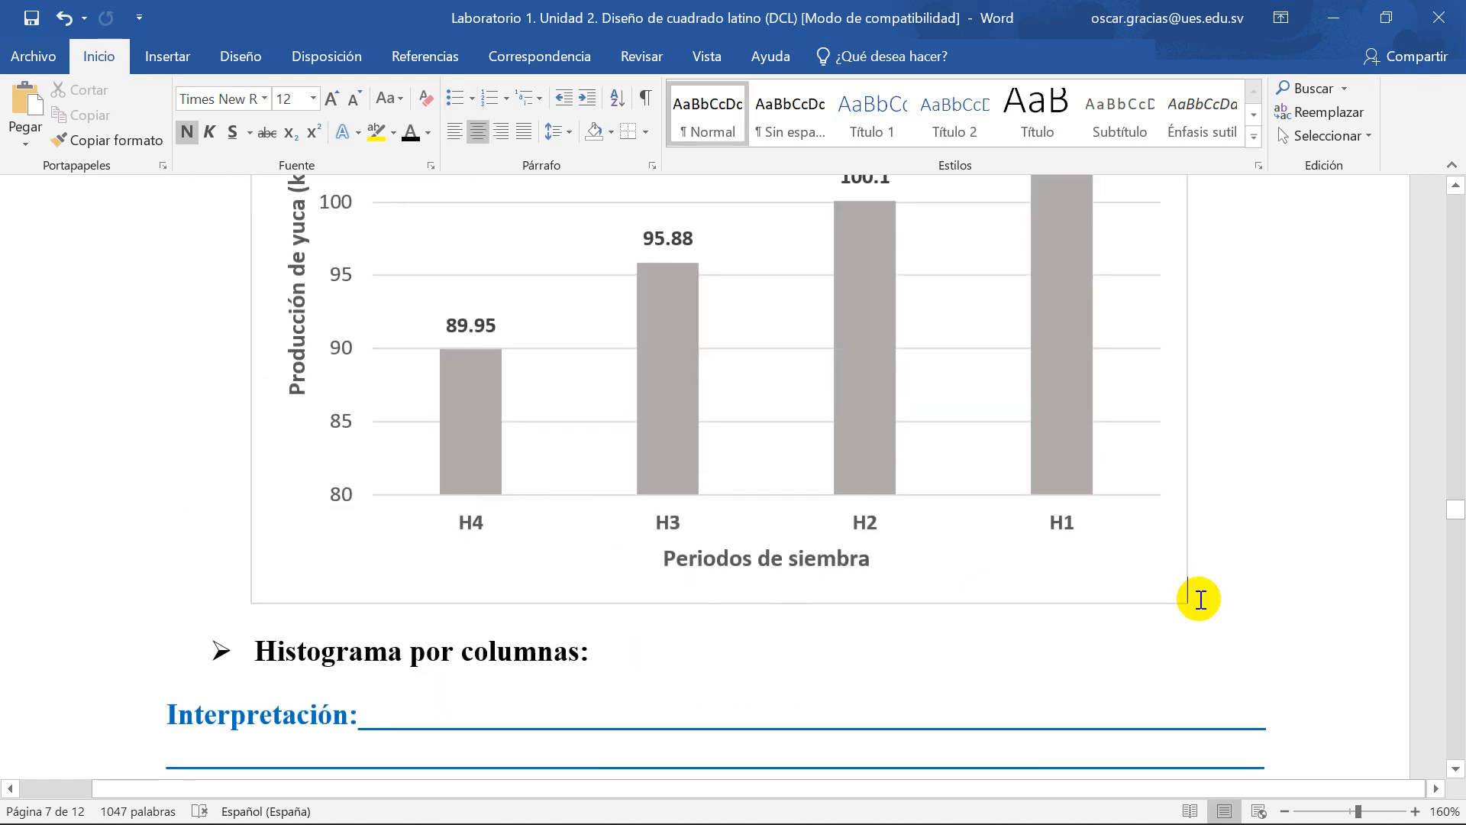
key(Return)
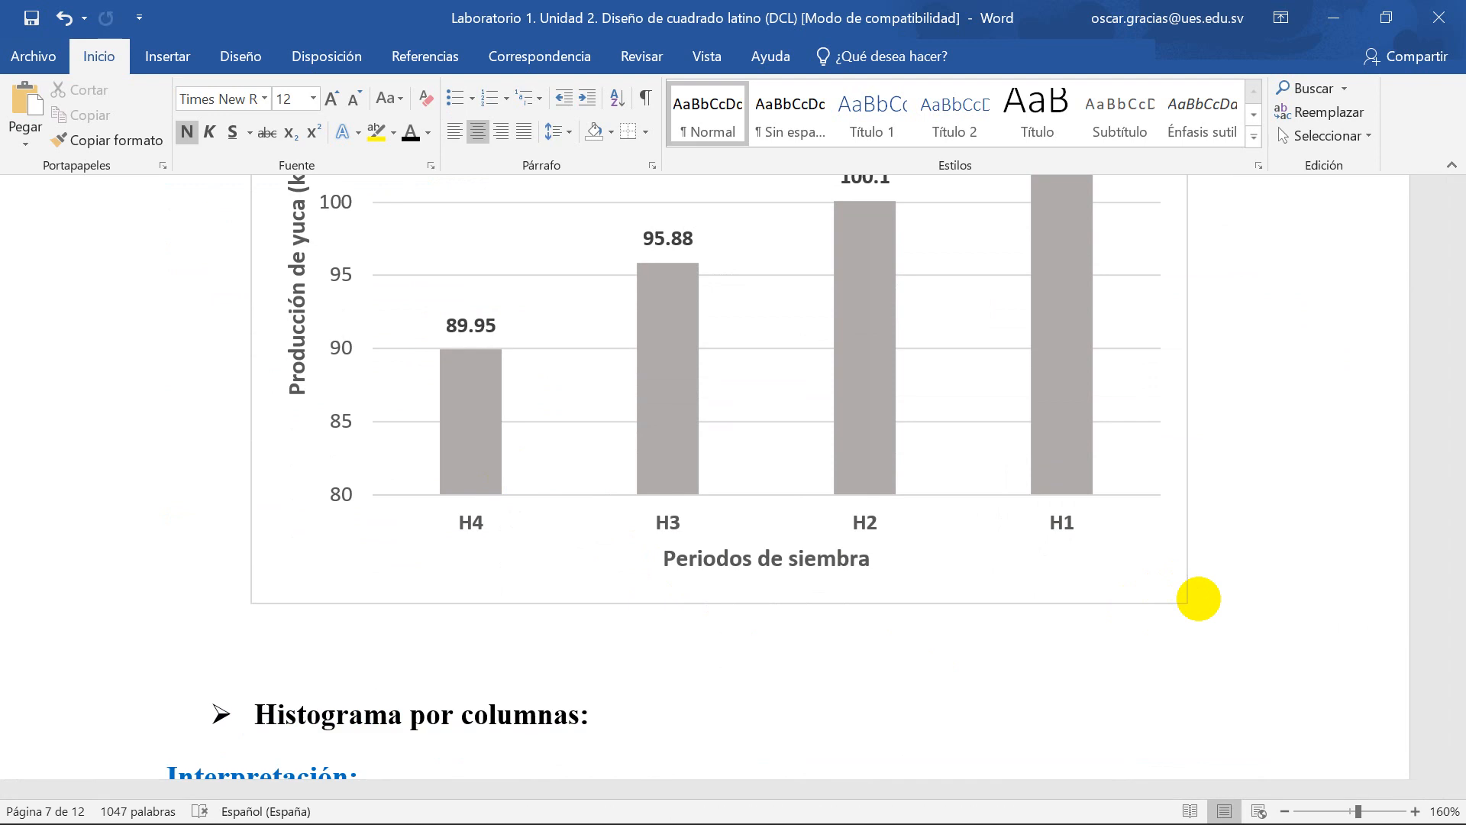
key(ctrl+v)
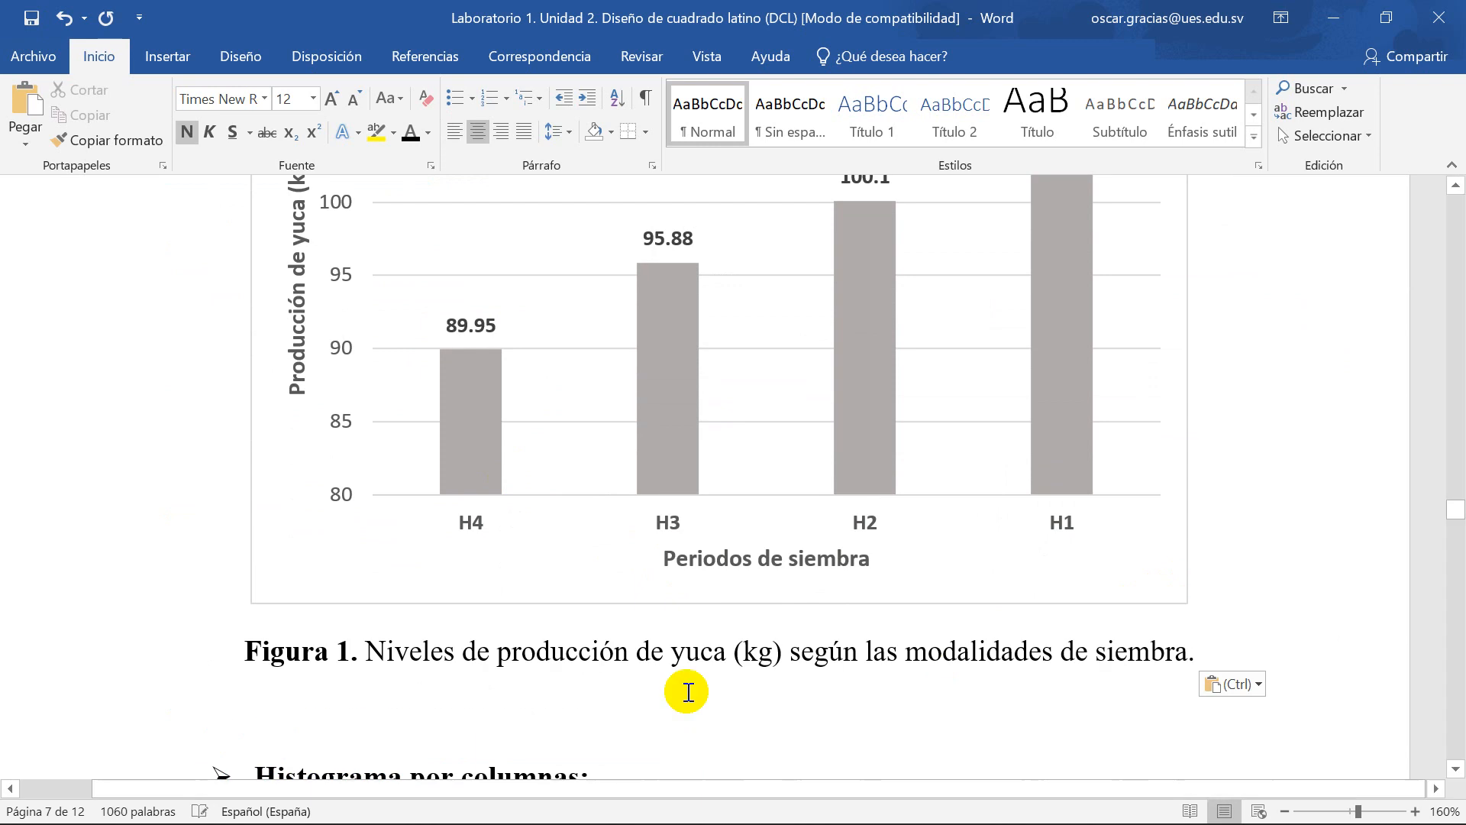
Step: Replace "las modalidades" with "los periodos" in the caption copied below the histogram by rows
click(351, 654)
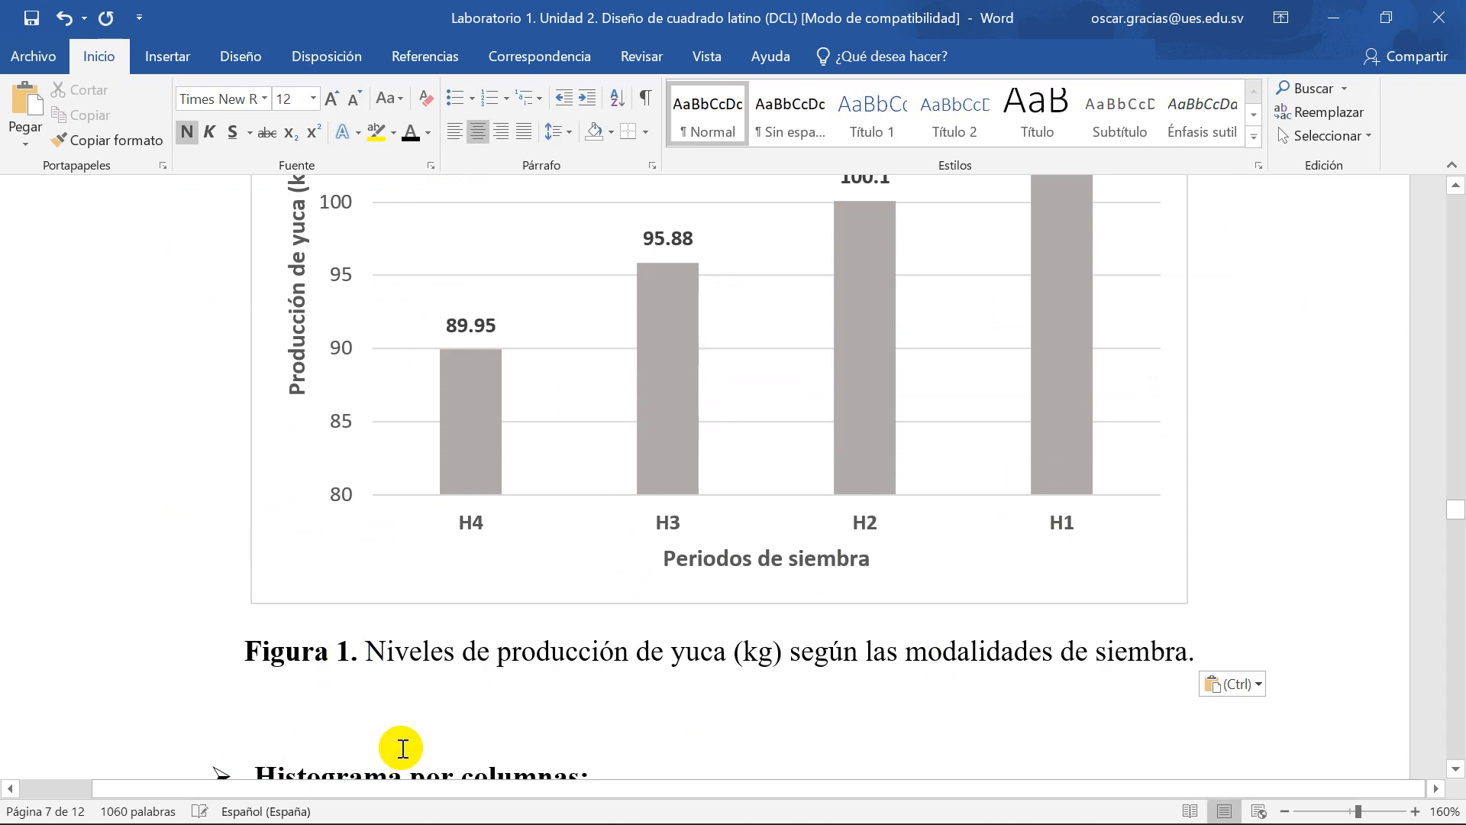
scroll(402, 749, up, 3)
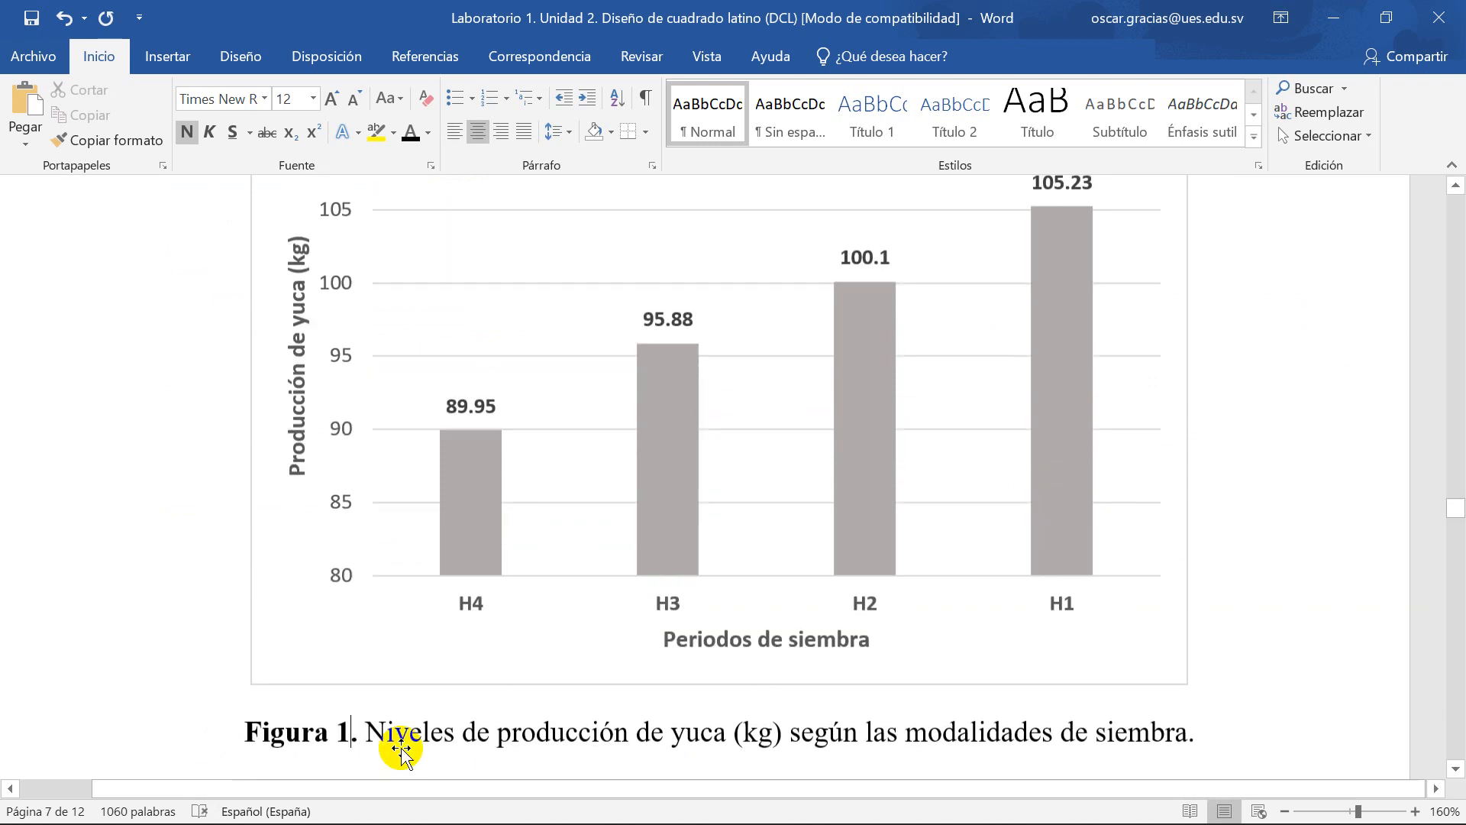
scroll(455, 517, down, 6)
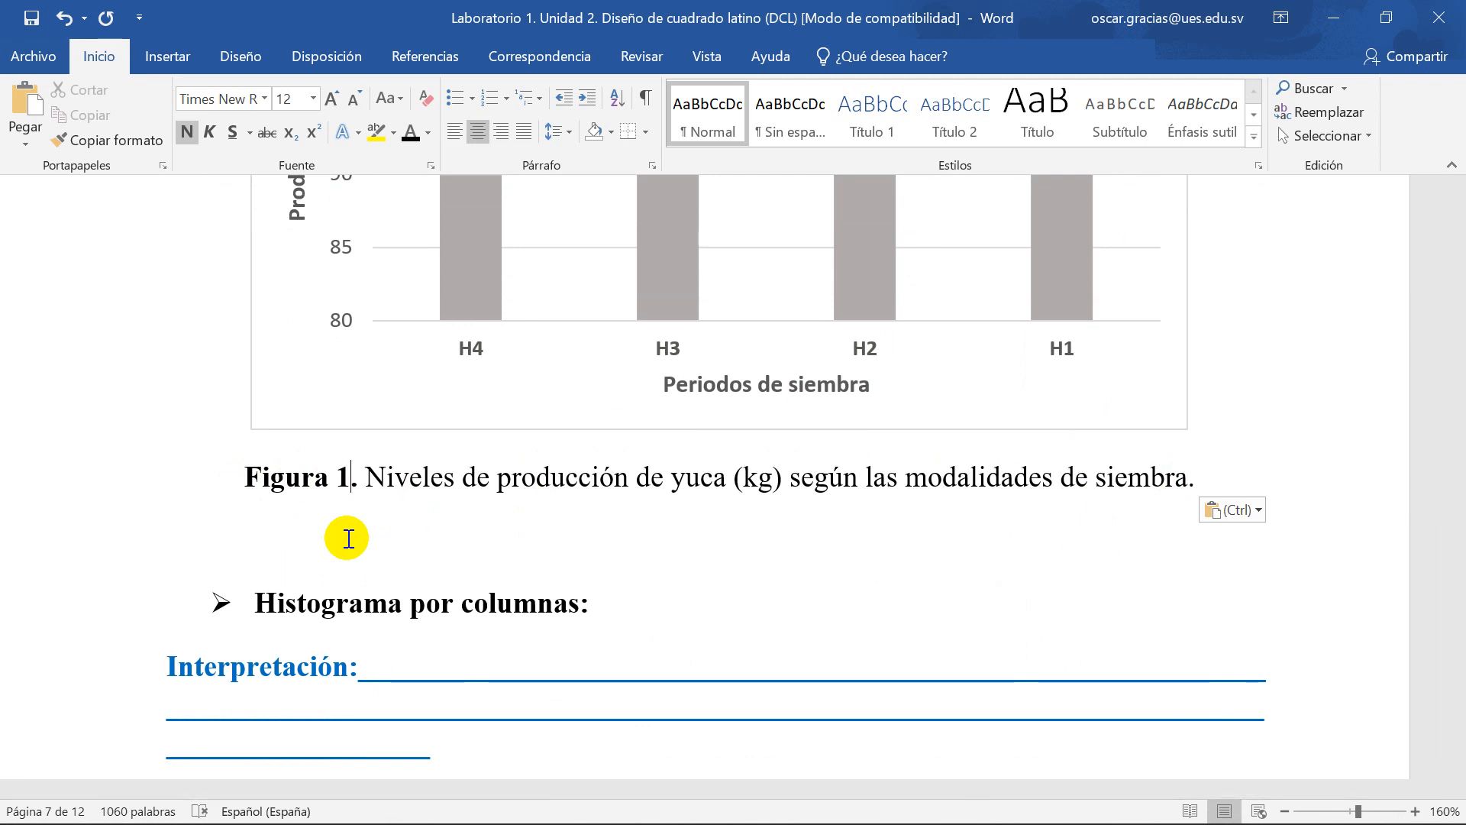
scroll(403, 514, up, 5)
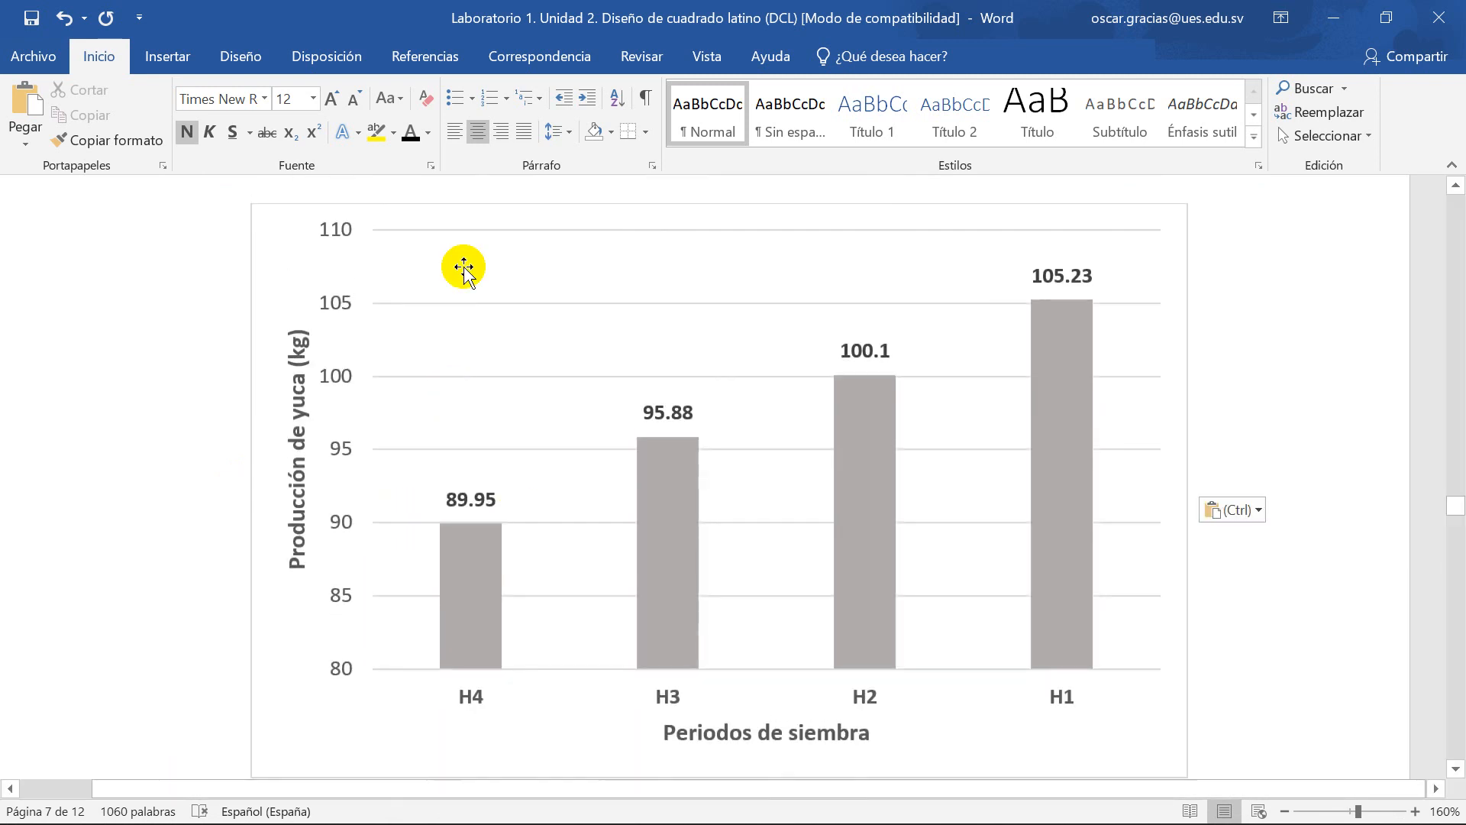
scroll(435, 462, down, 5)
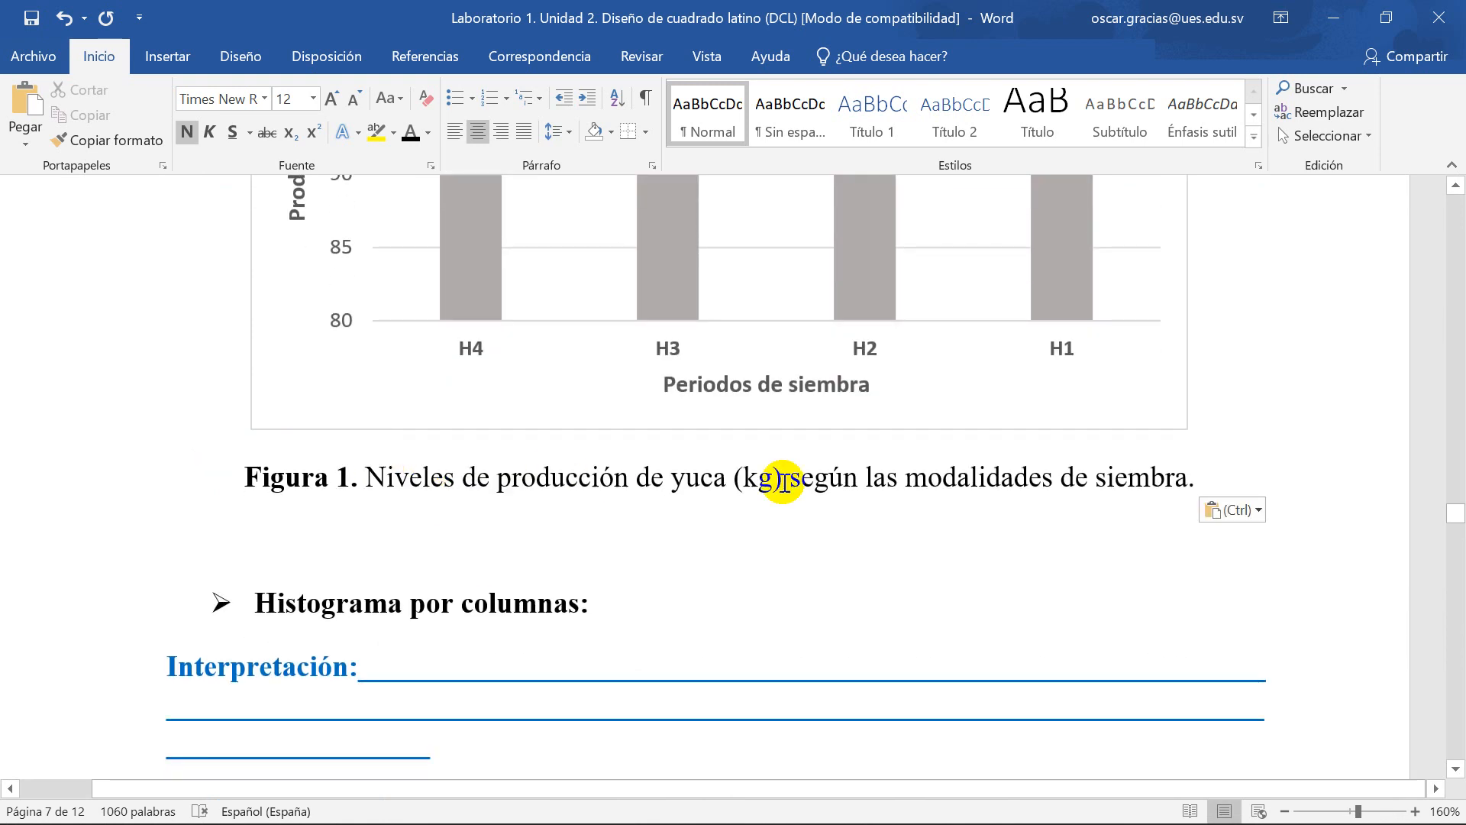
scroll(783, 542, up, 1)
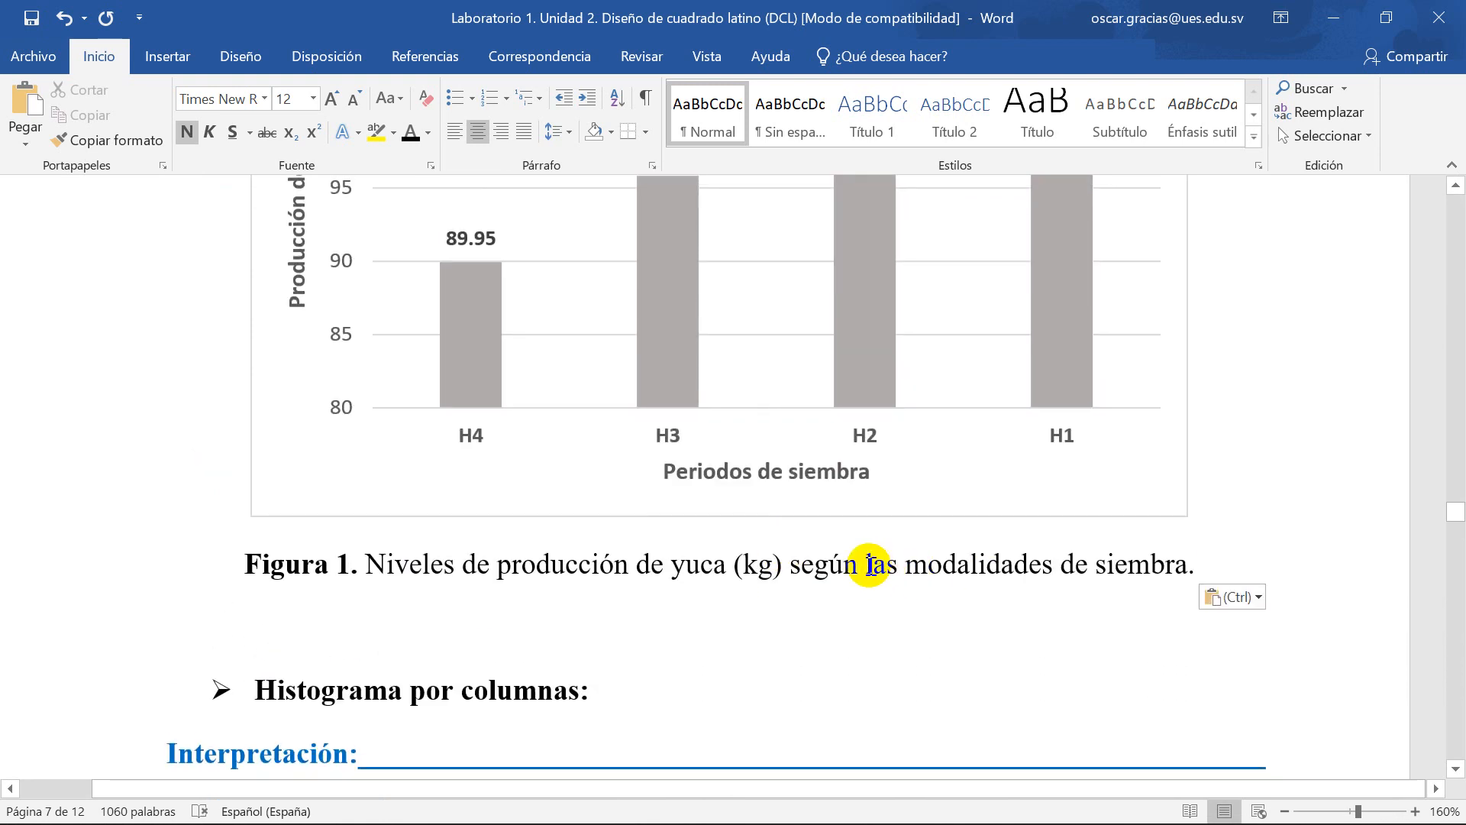
drag(873, 565, 1052, 574)
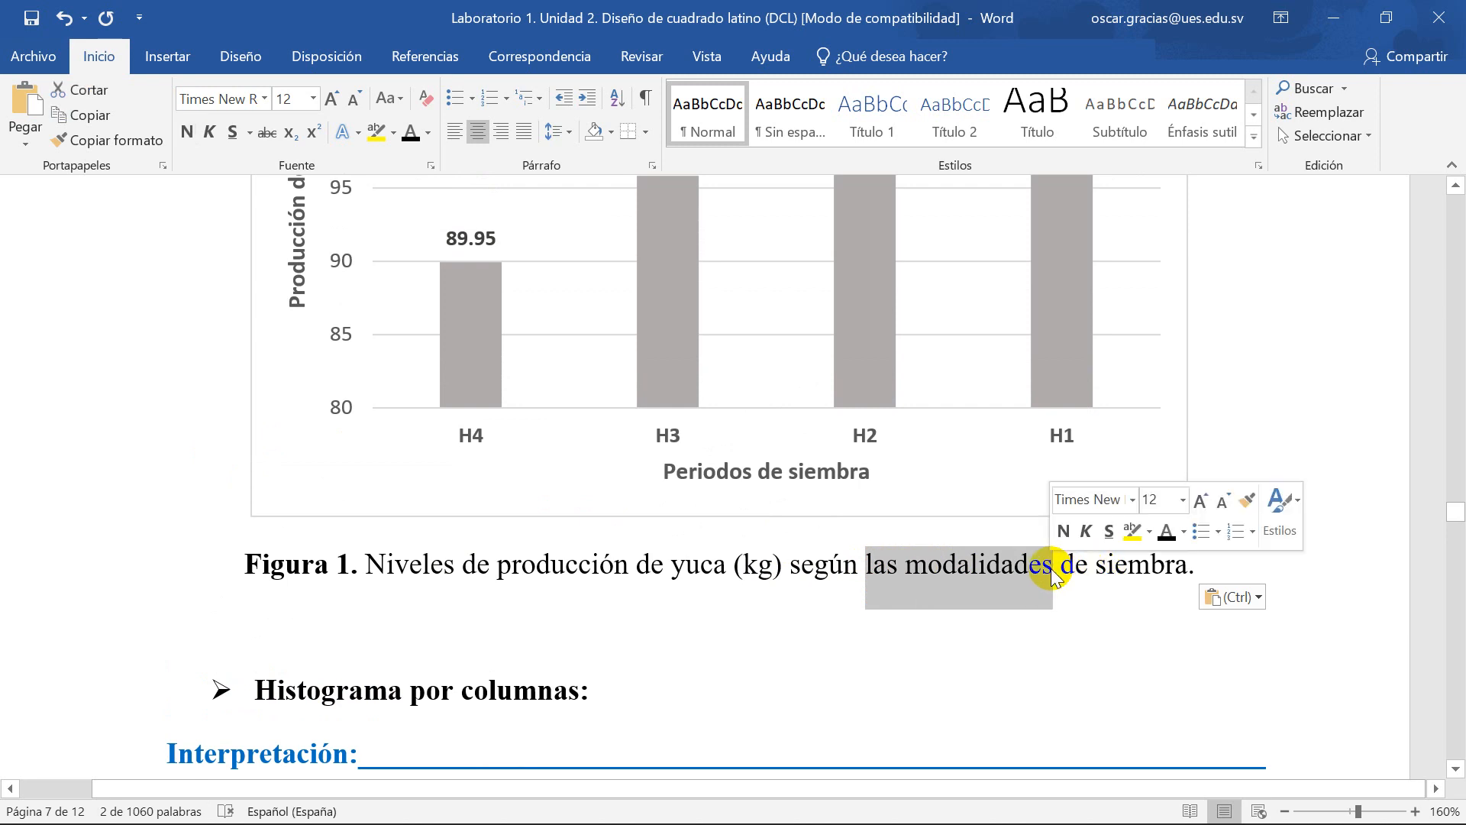
key(BackSpace)
text(los peri)
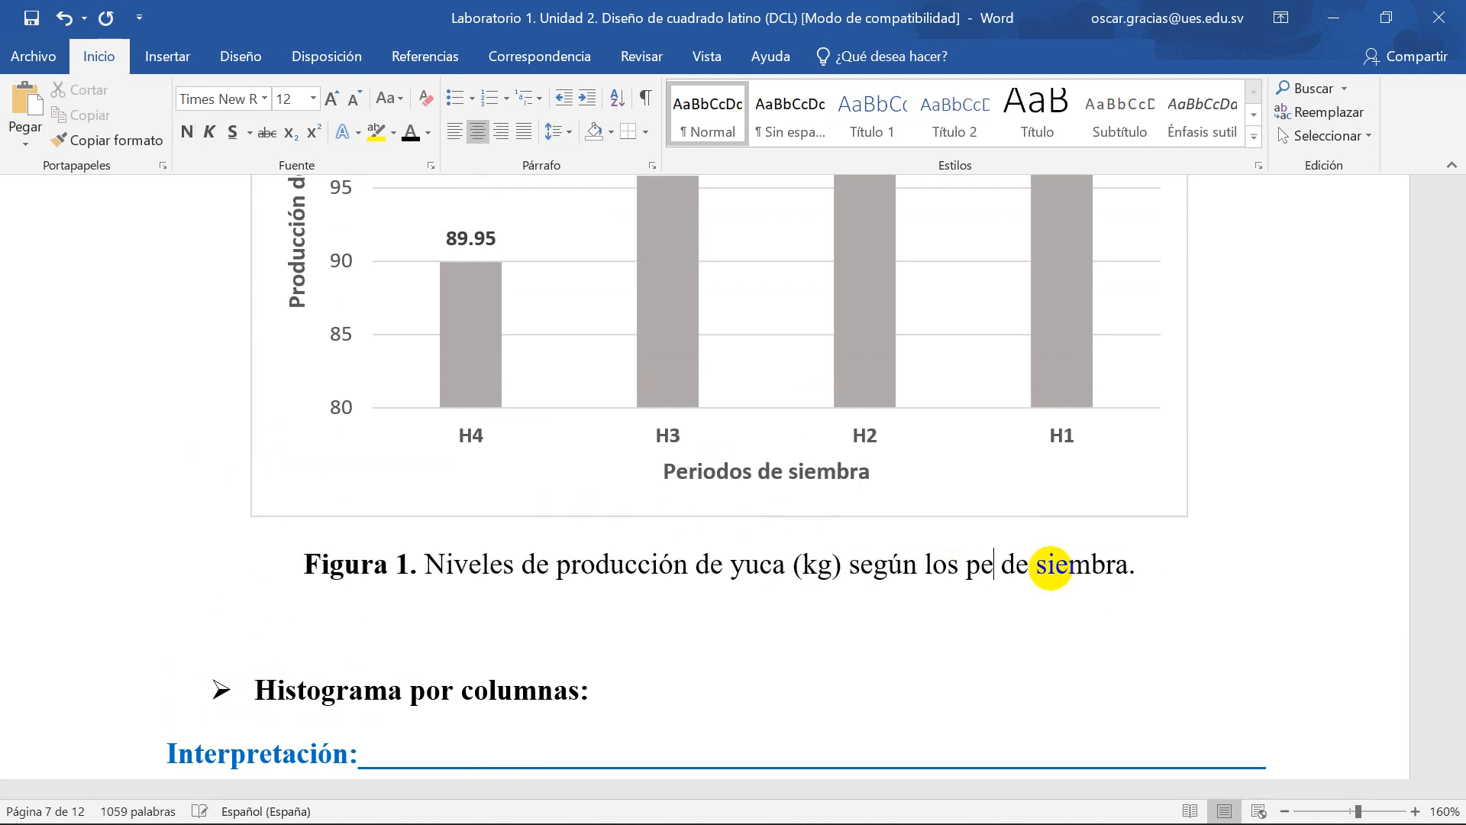
text(odos)
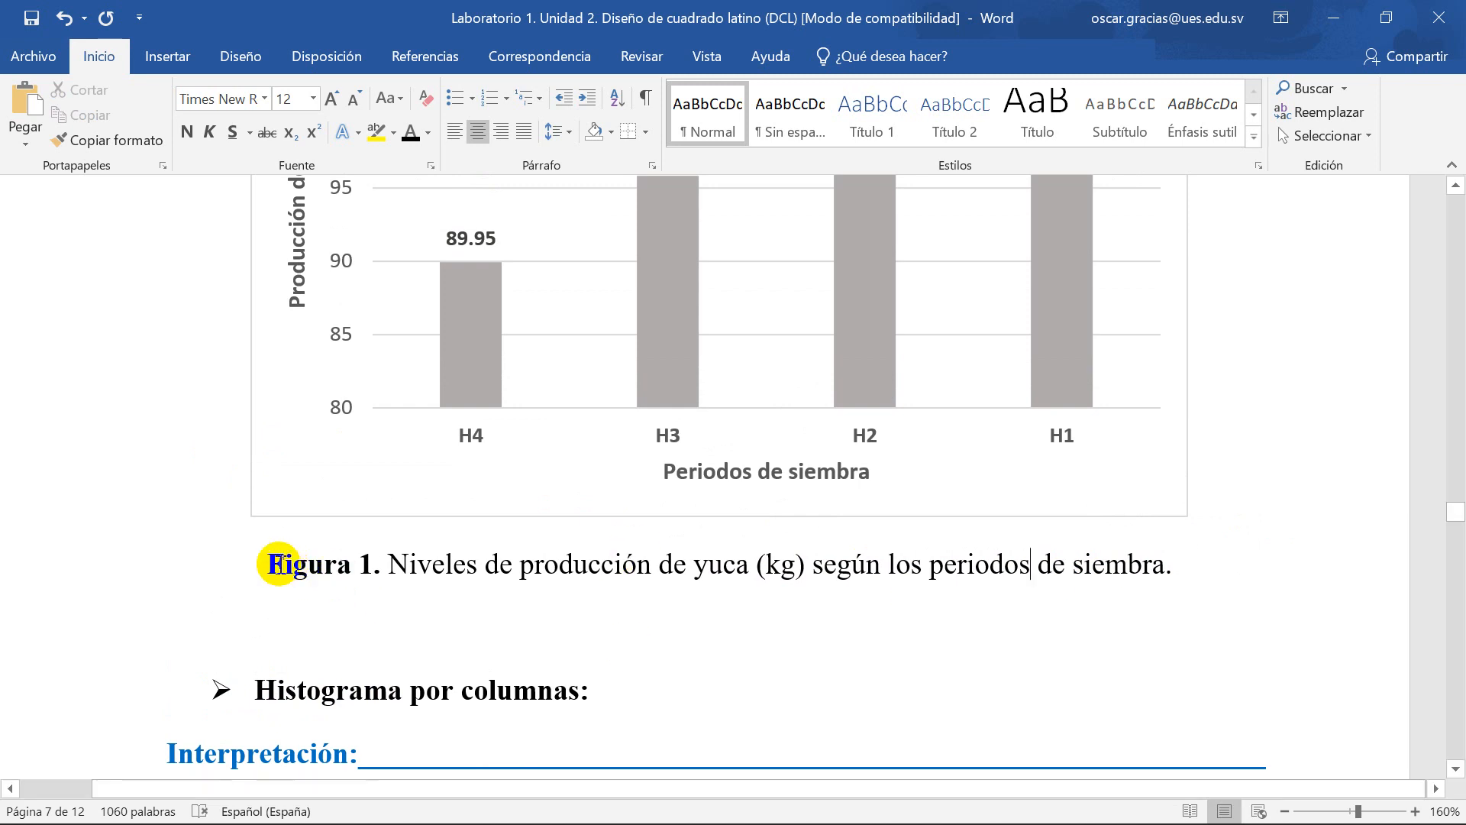
Step: Renumber the caption below the histogram by rows as "Figura 2." and save the document
click(373, 563)
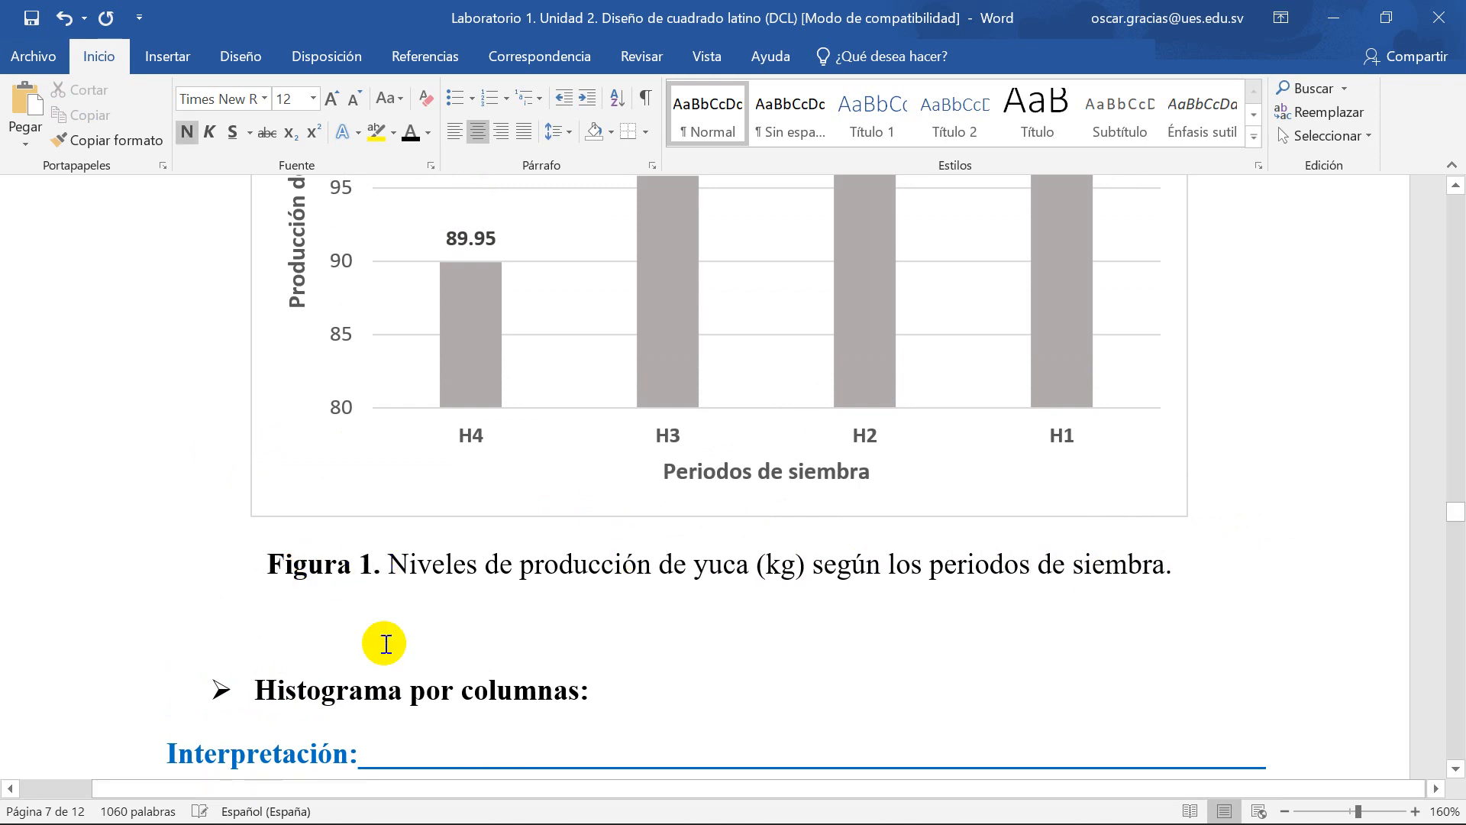
key(BackSpace)
text(2)
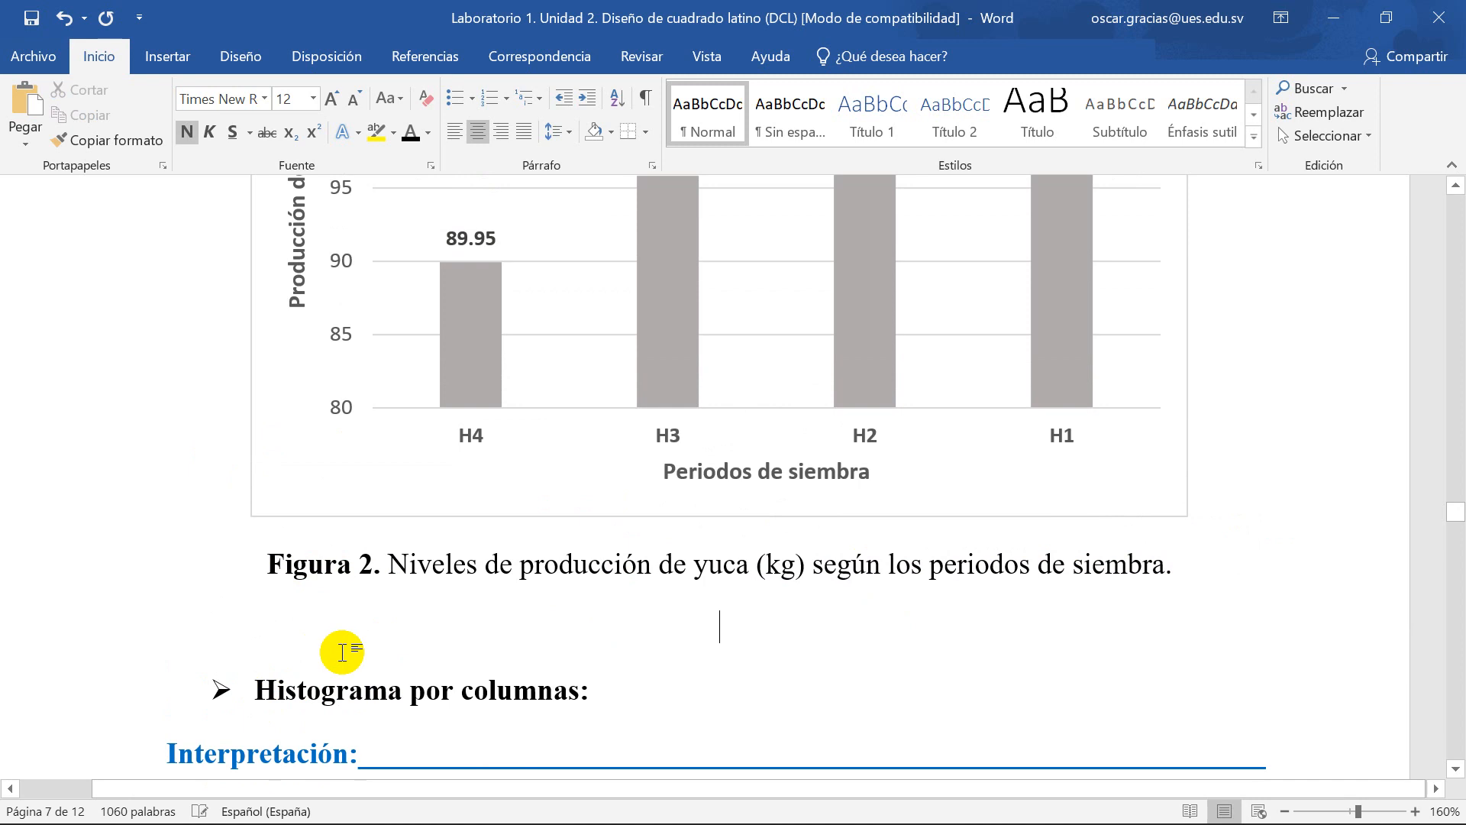
click(31, 18)
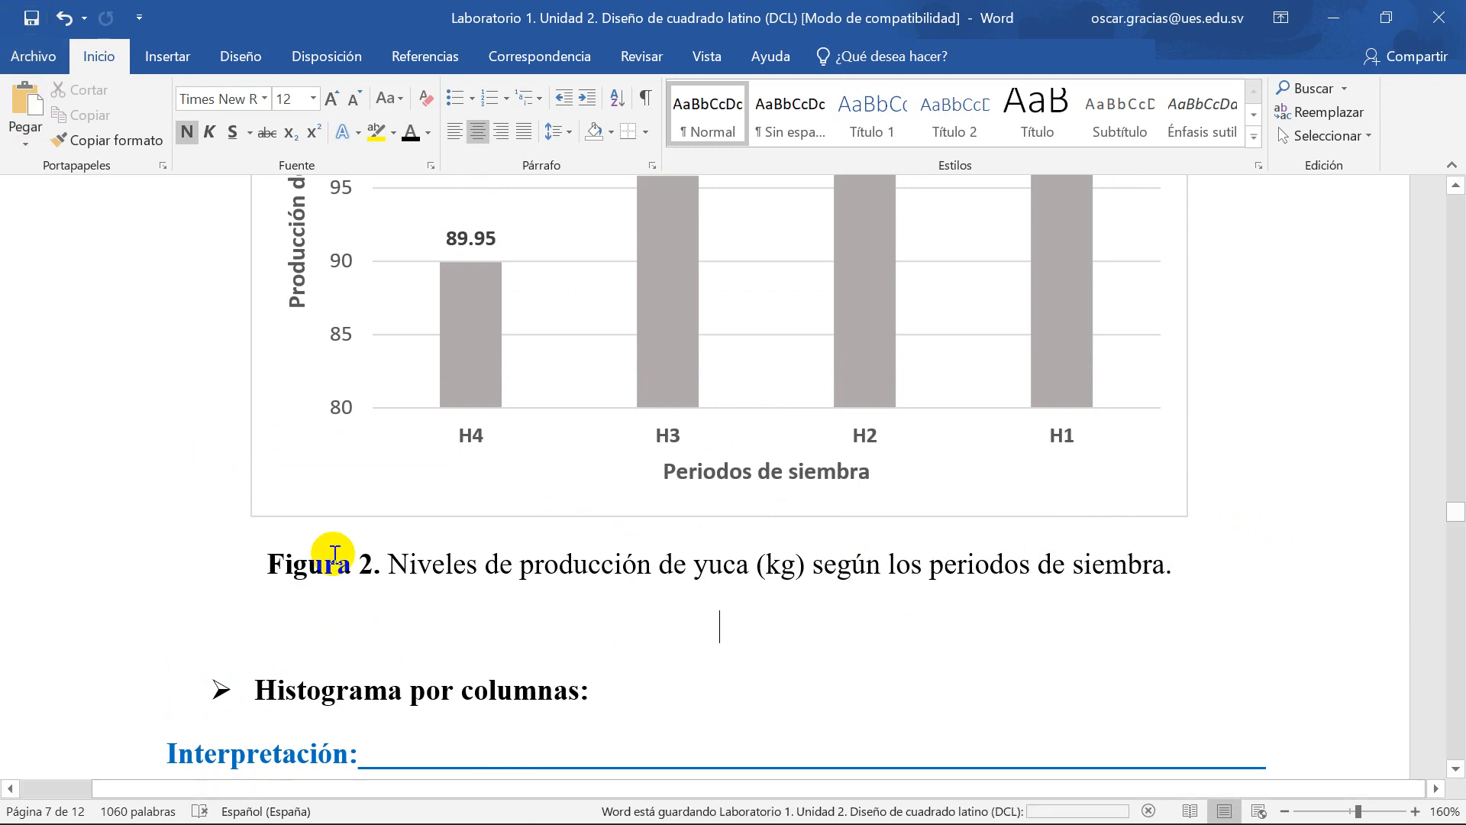
key(Down)
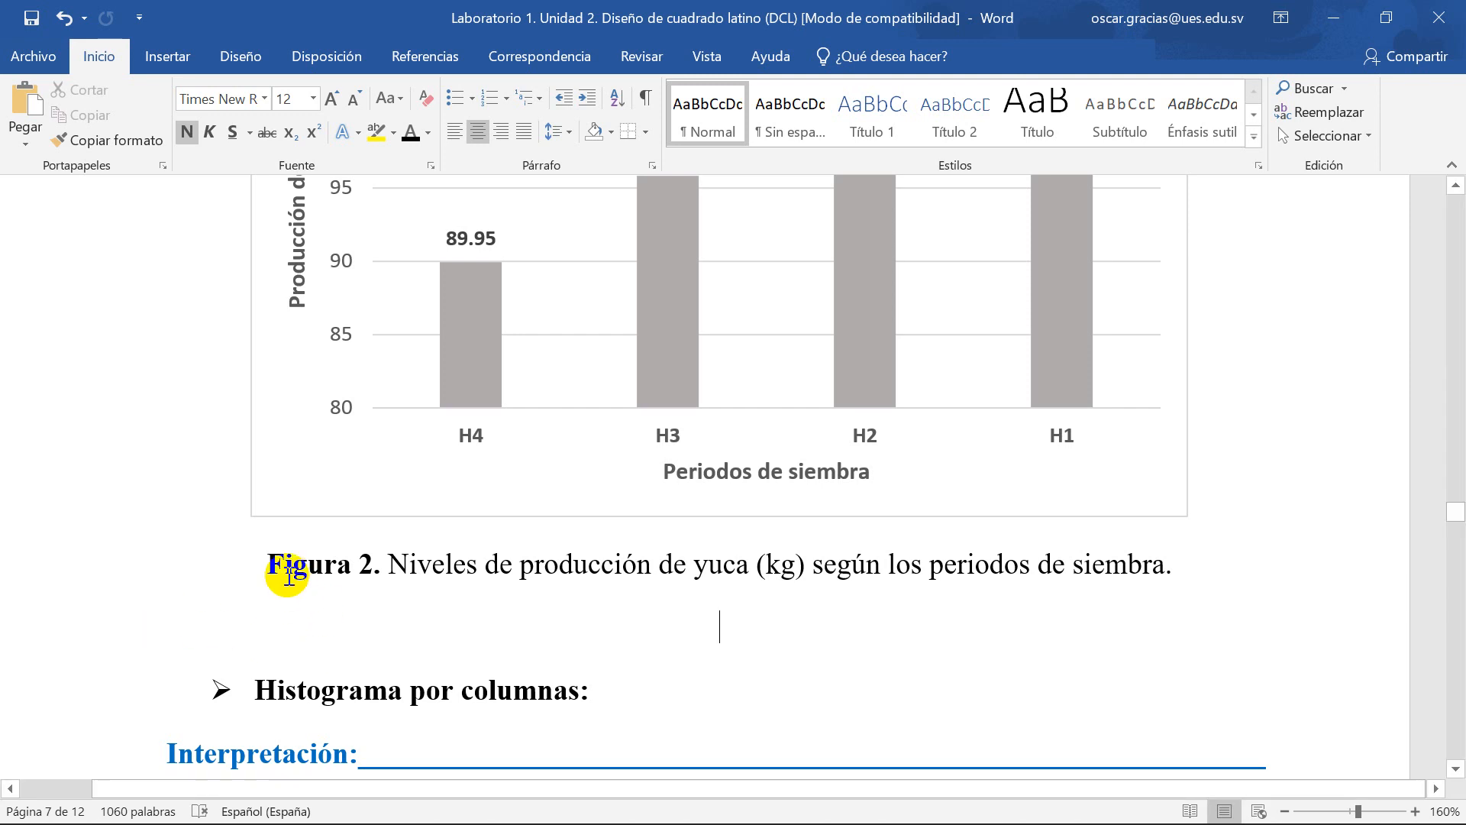
Step: Copy the Figura 2 caption onto a new line below the histogram by columns with the terrain slopes C4 to C2
drag(269, 567, 1168, 589)
key(ctrl+c)
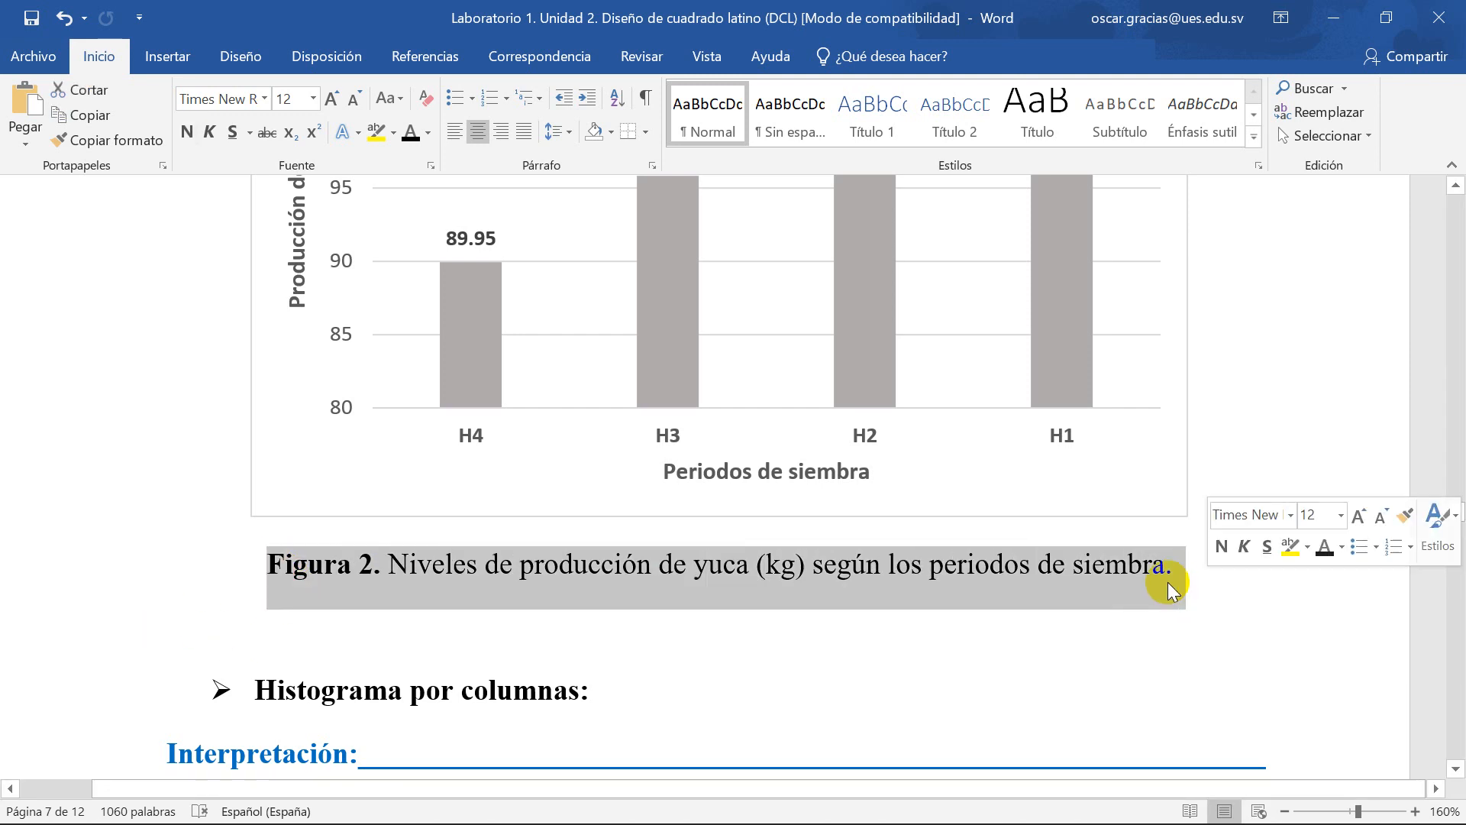
scroll(524, 632, down, 10)
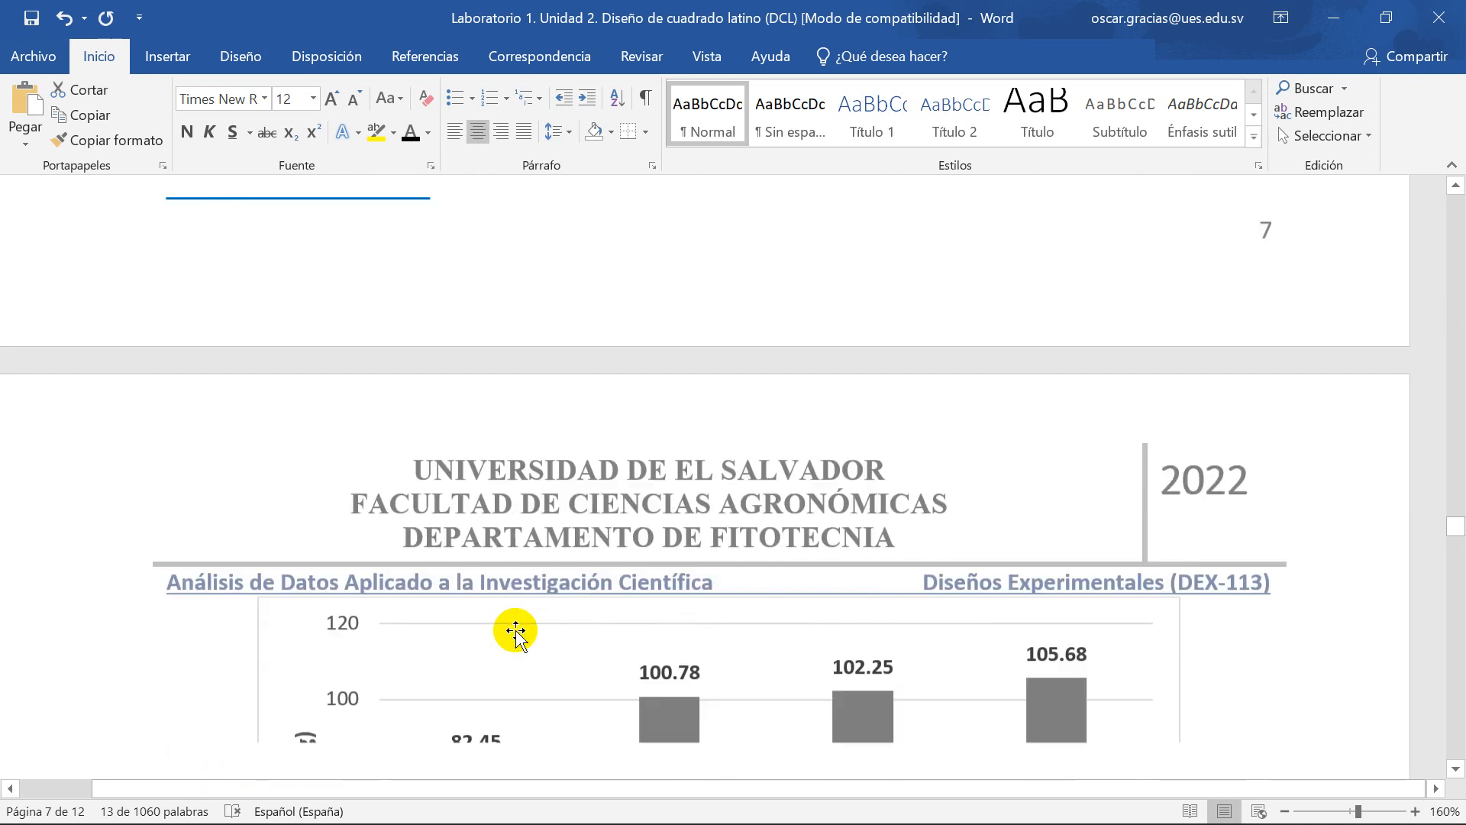
scroll(515, 630, down, 5)
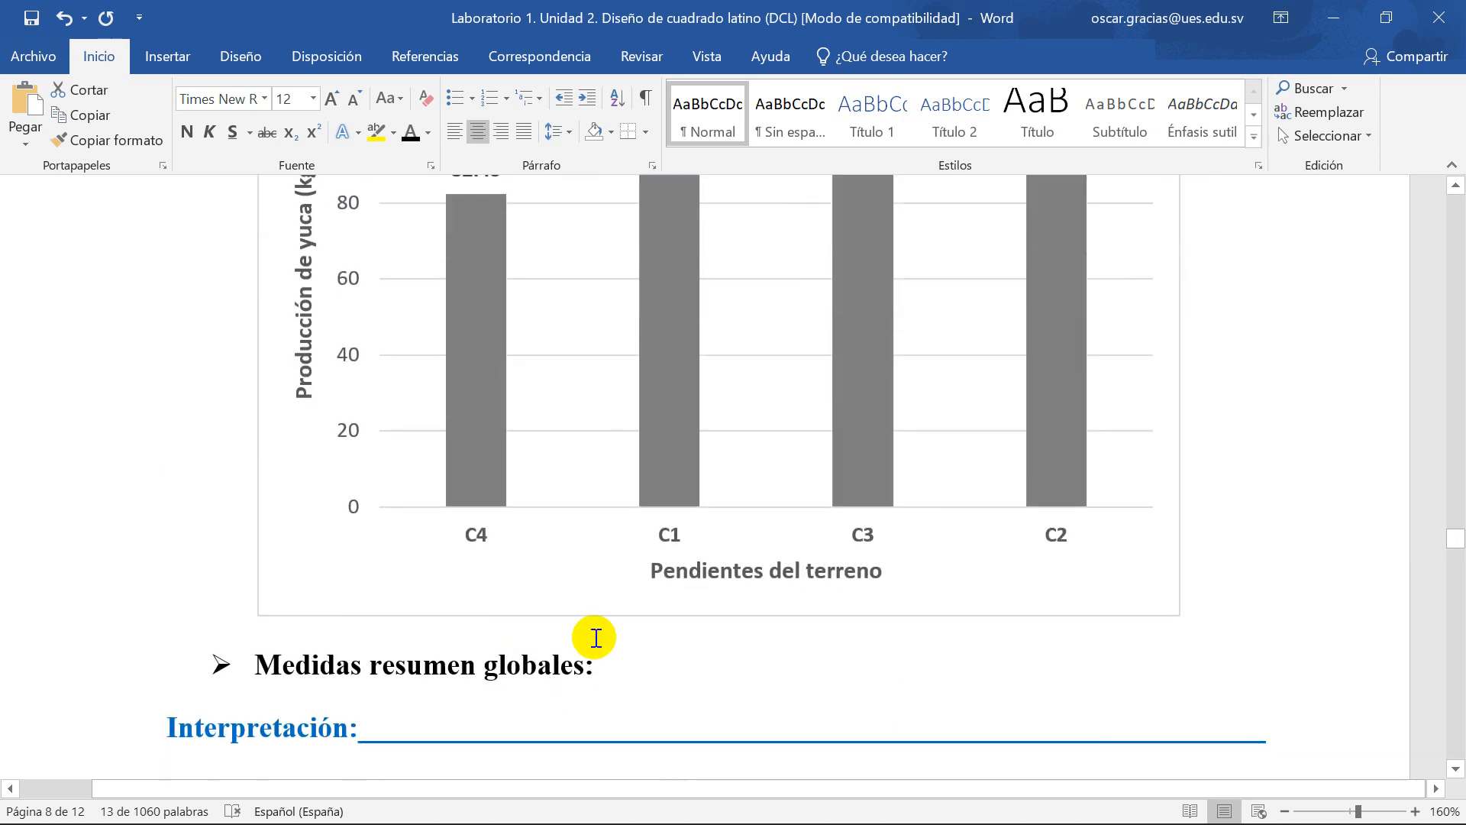
click(595, 639)
click(1218, 583)
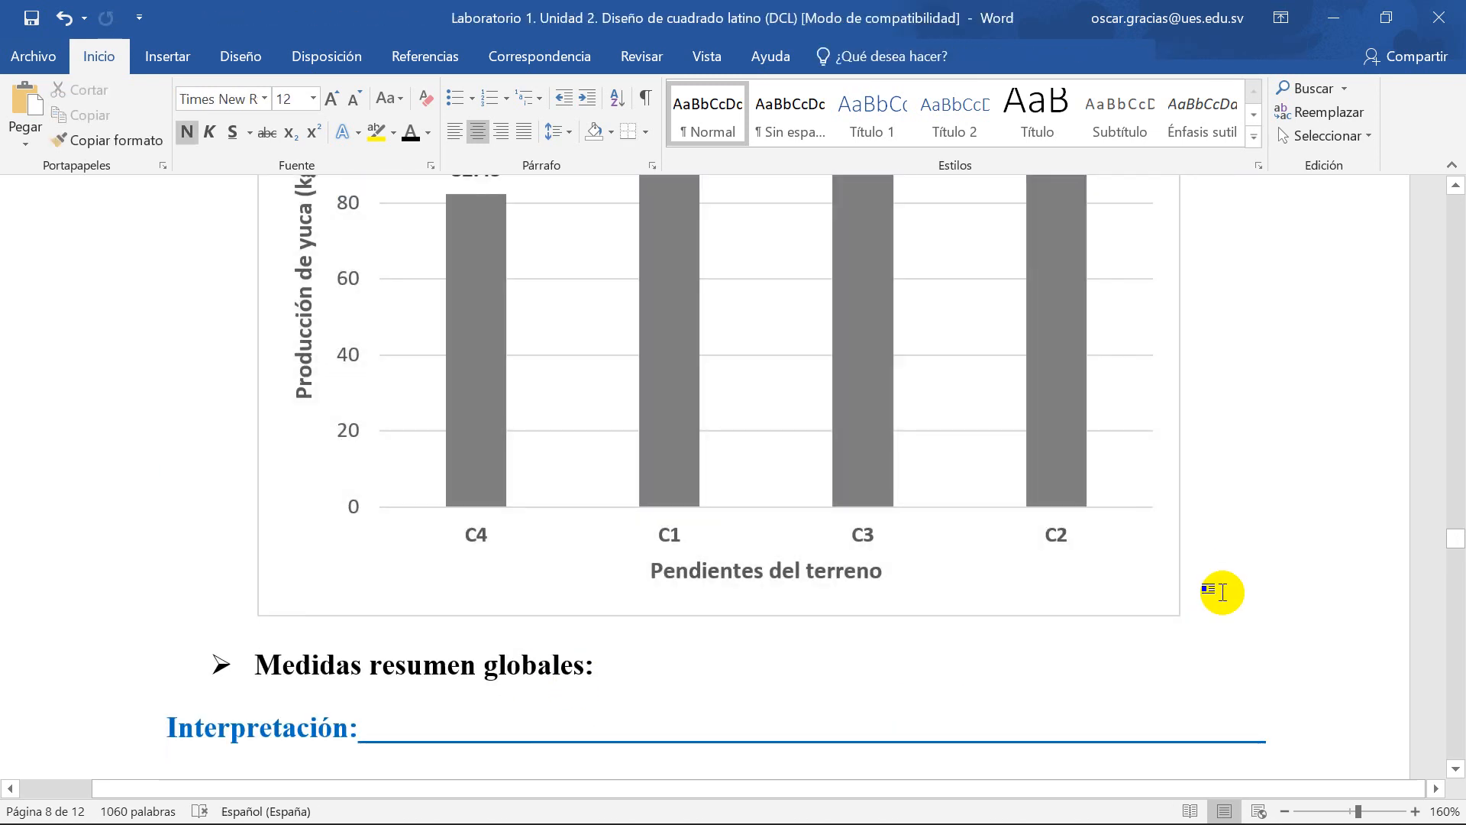
key(Return)
key(ctrl+v)
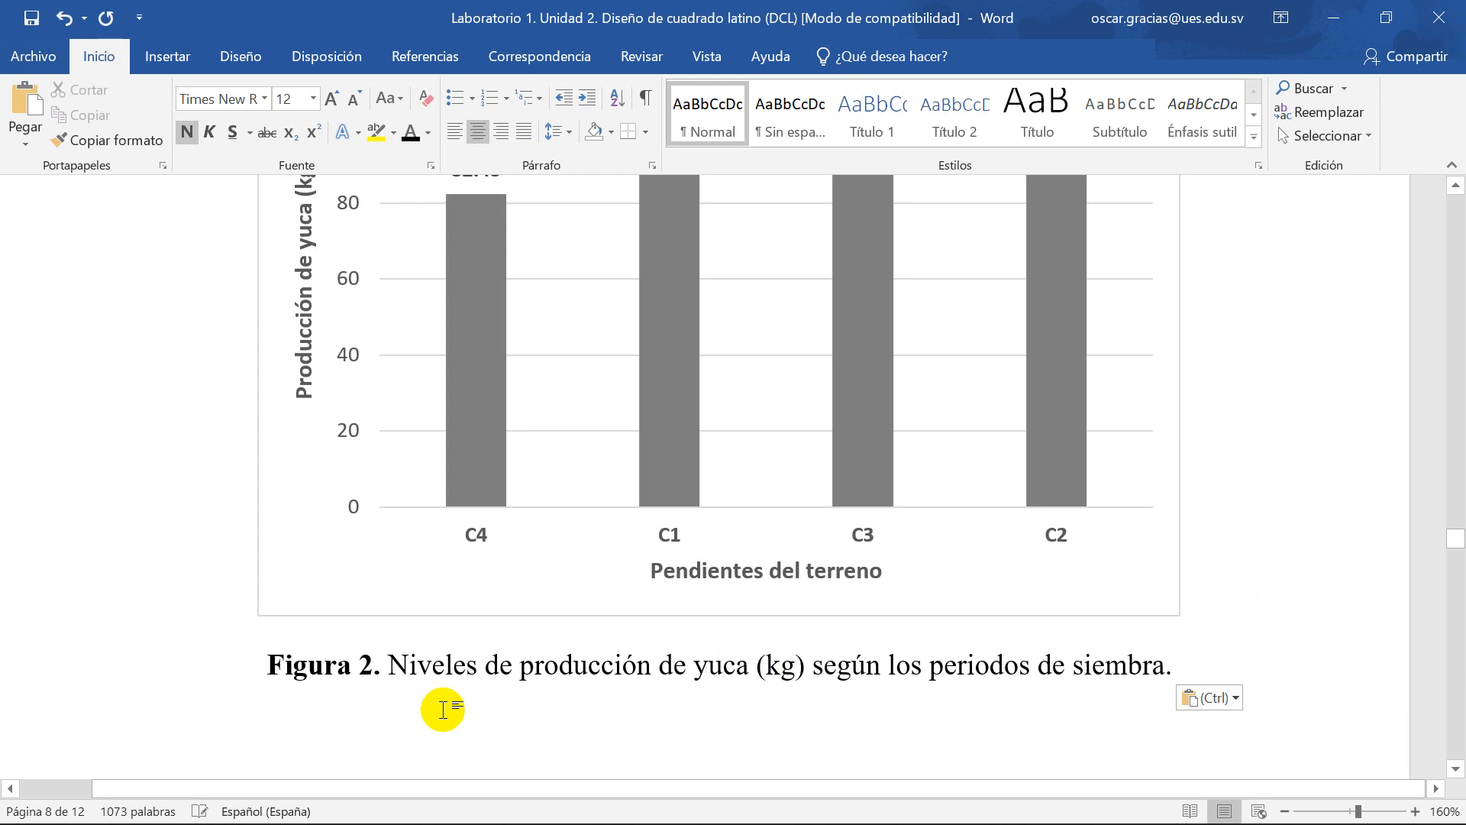
Step: Renumber the caption below the histogram by columns as "Figura 3." and replace "los periodos de siembra" with "la pendiente del terreno"
double_click(368, 664)
text(3)
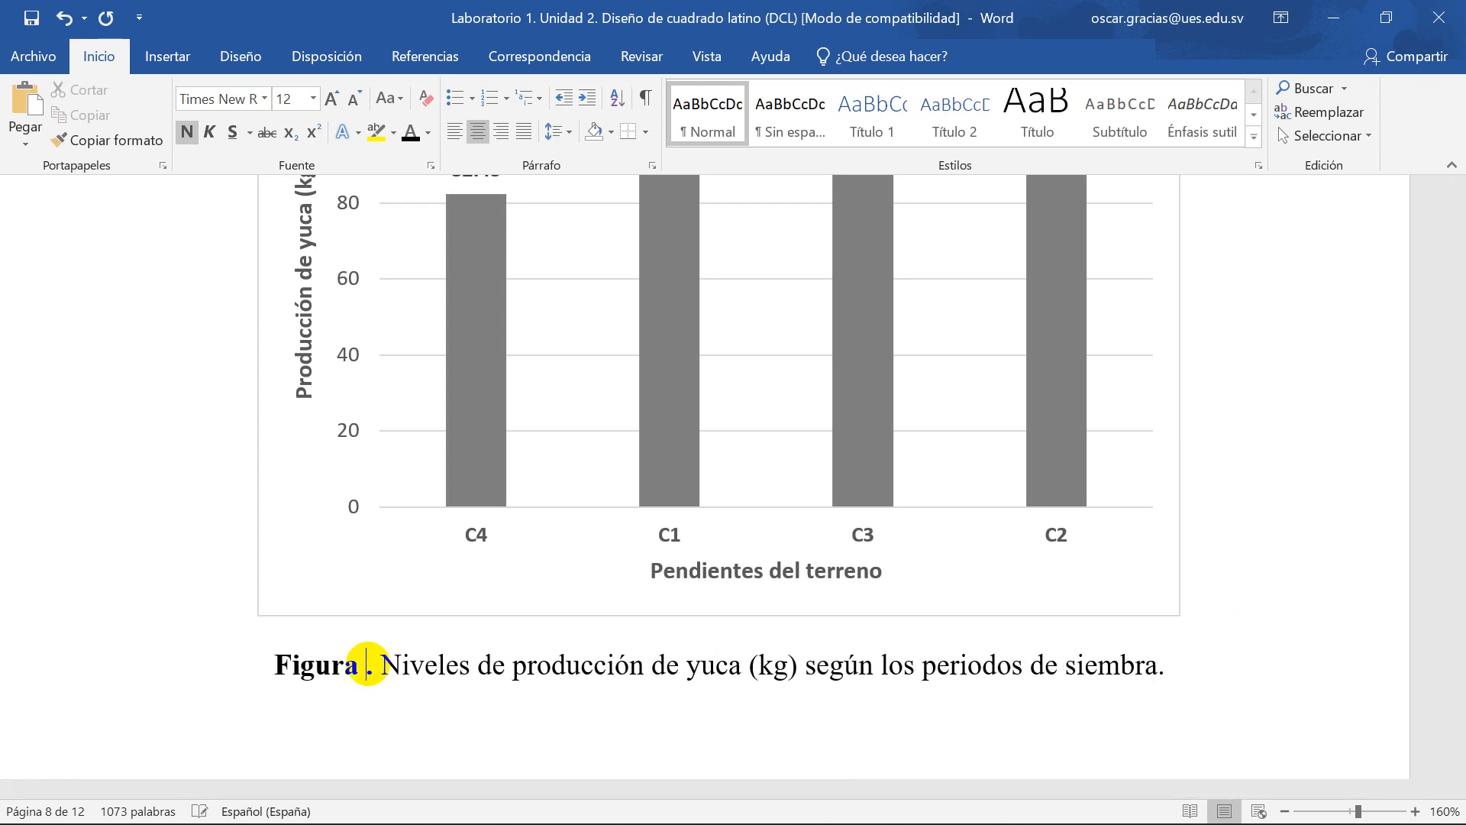
click(895, 665)
drag(898, 665, 1157, 666)
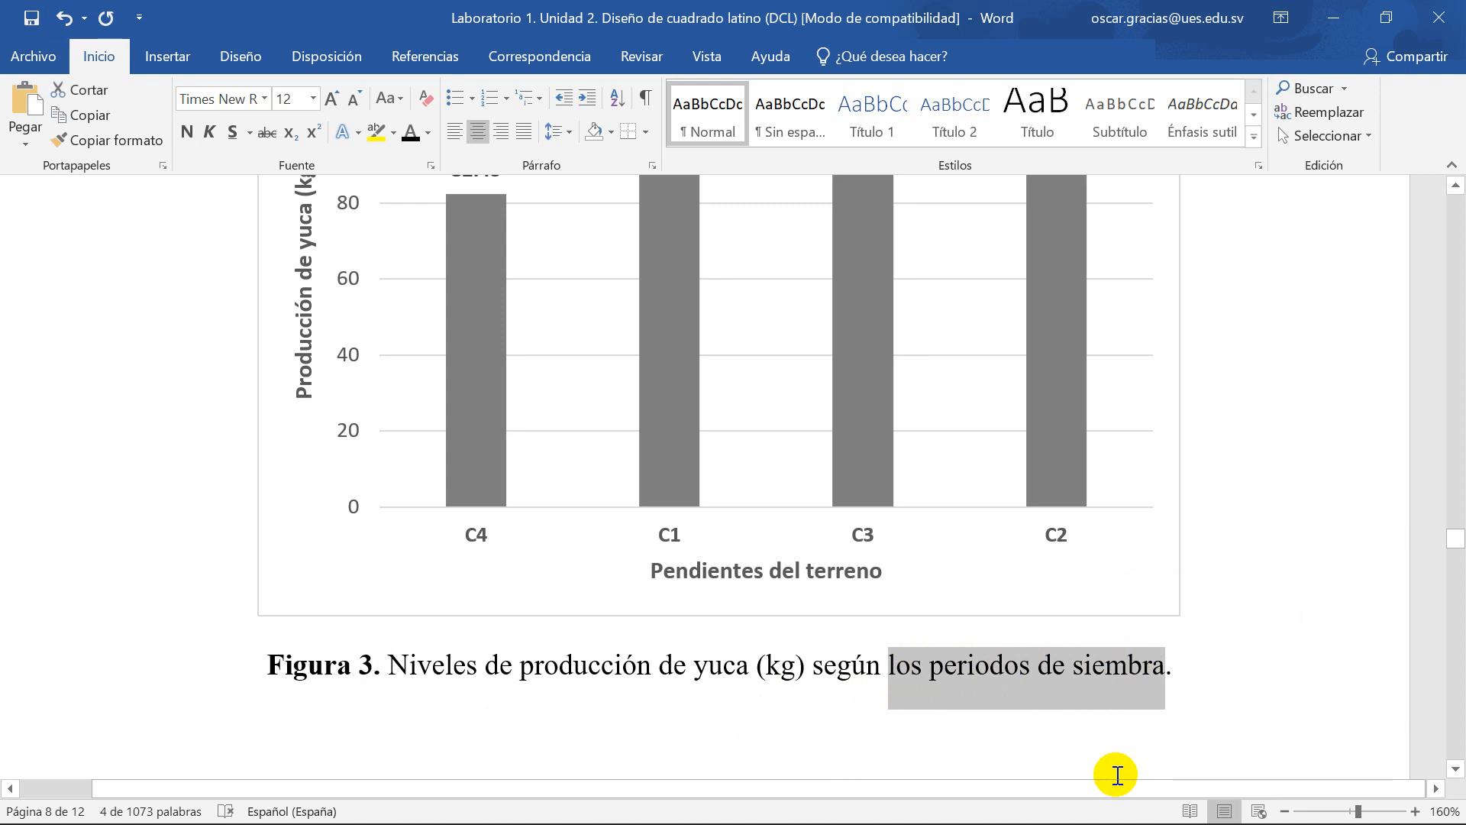
text(la pendient)
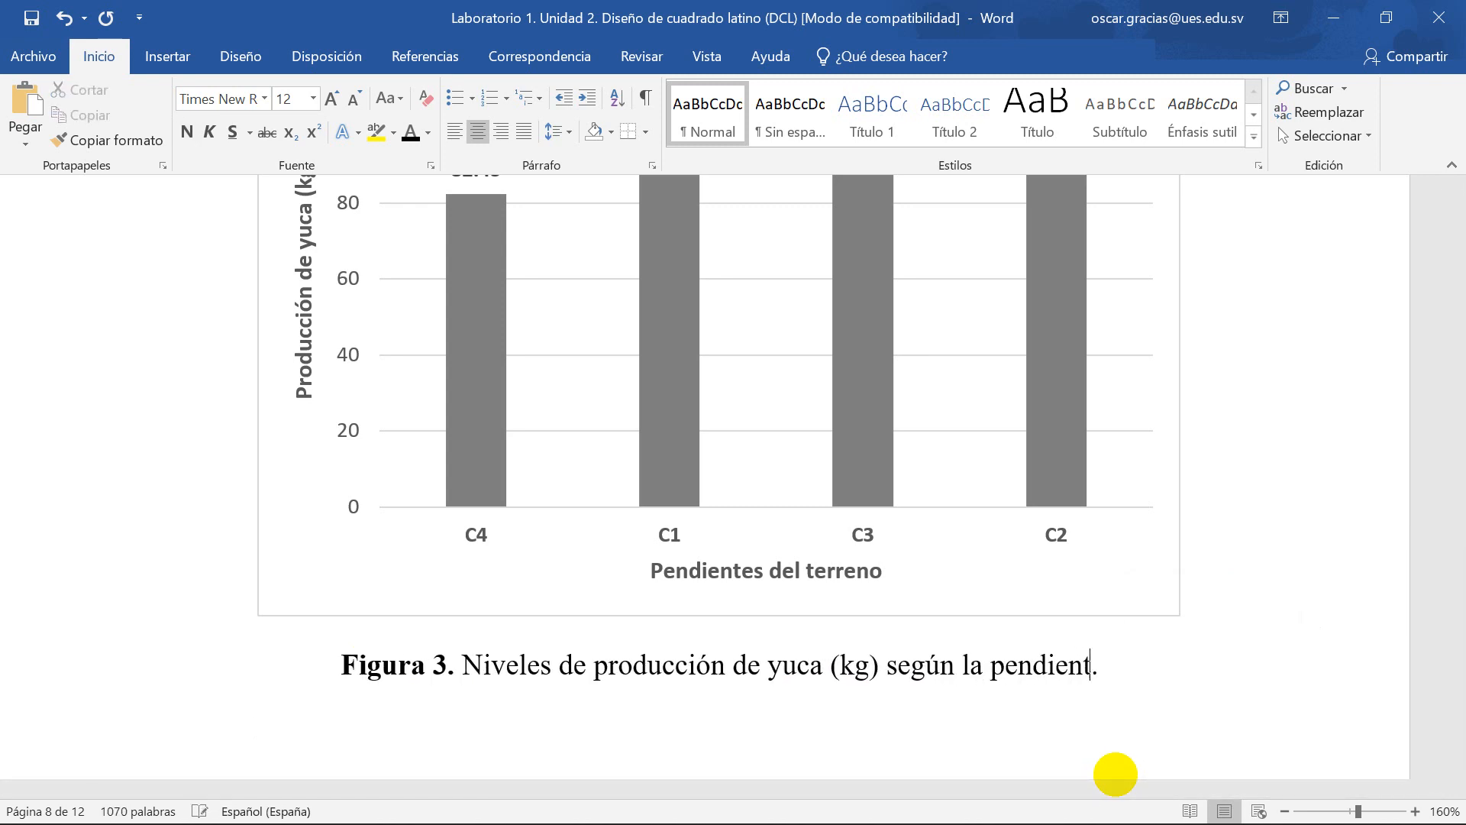
text(e del terren)
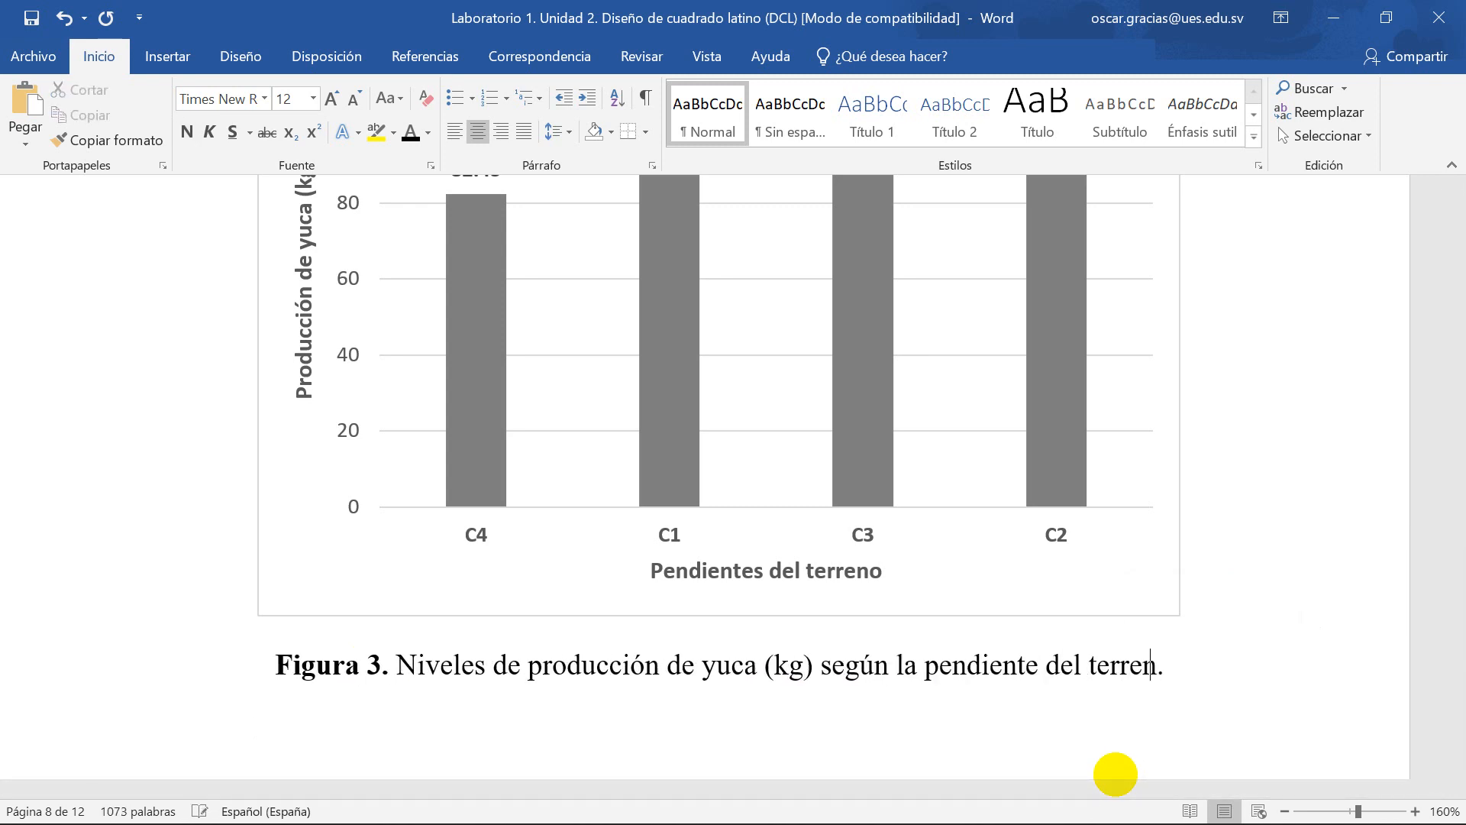
text(o)
mouse_move(1042, 798)
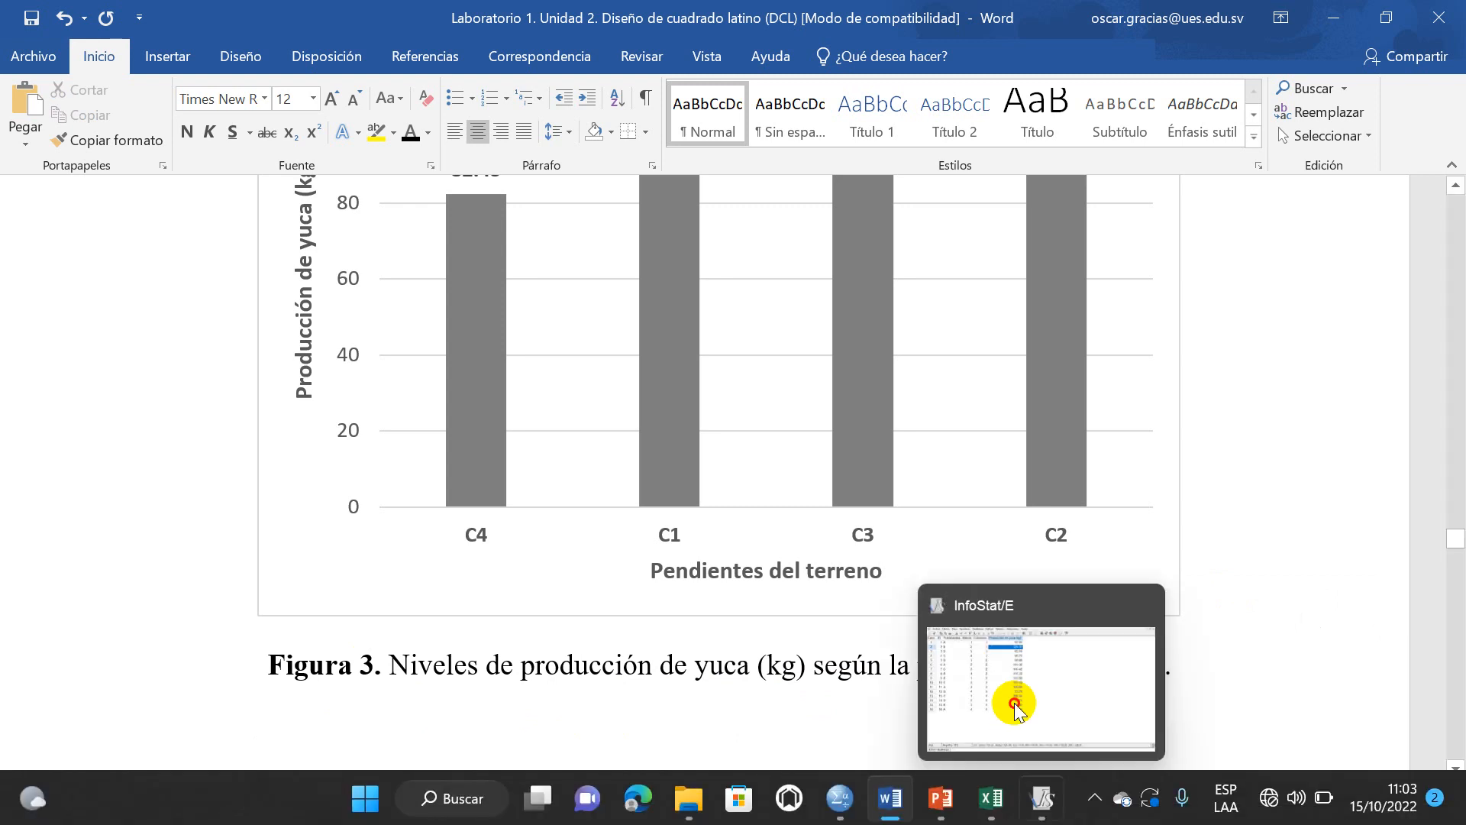
click(1014, 702)
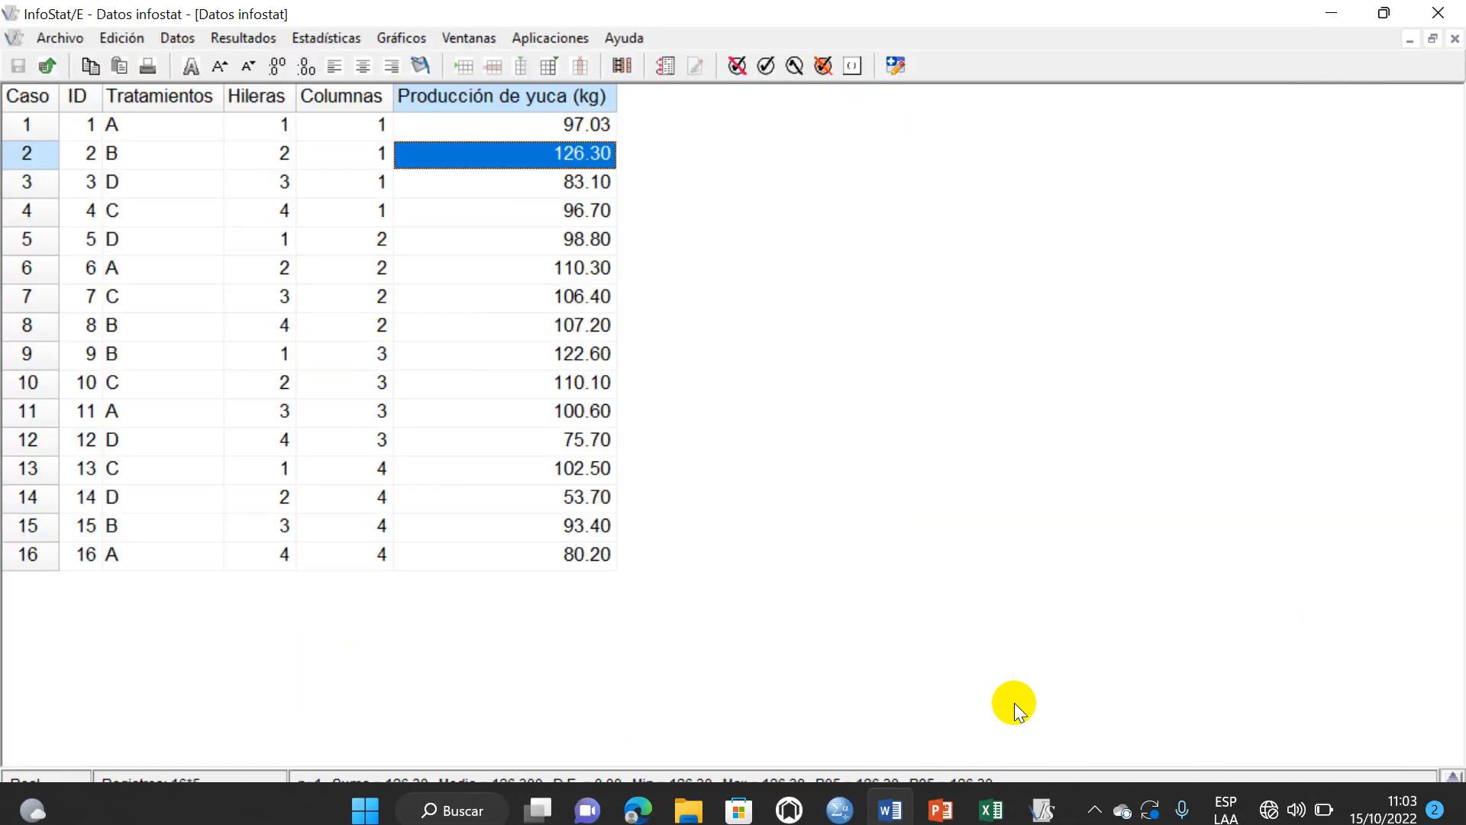
click(904, 805)
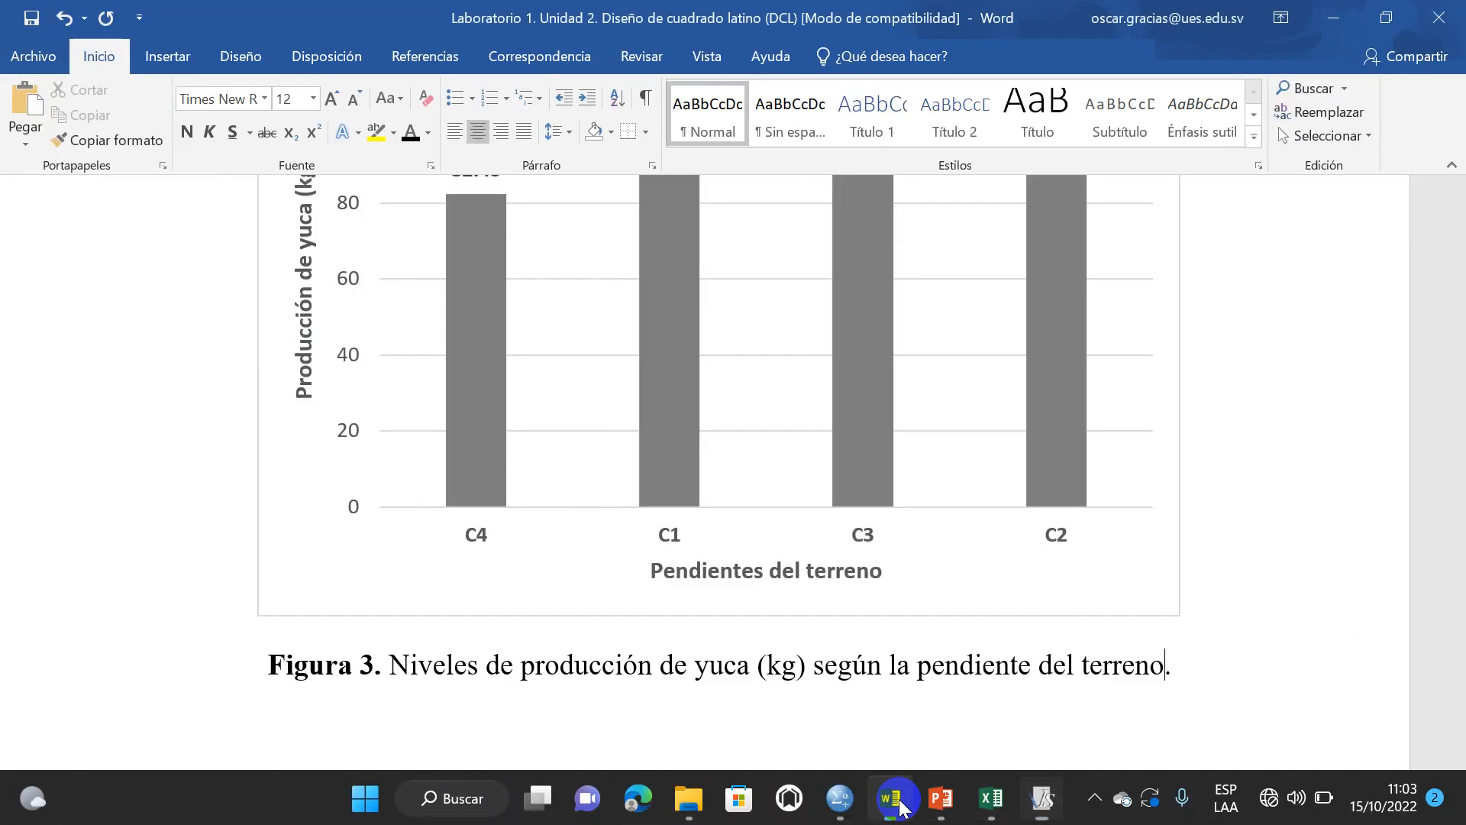
Step: Save the document
click(29, 18)
Step: Examine the histogram by treatments and its Figura 1 caption at 150% zoom
scroll(495, 558, up, 15)
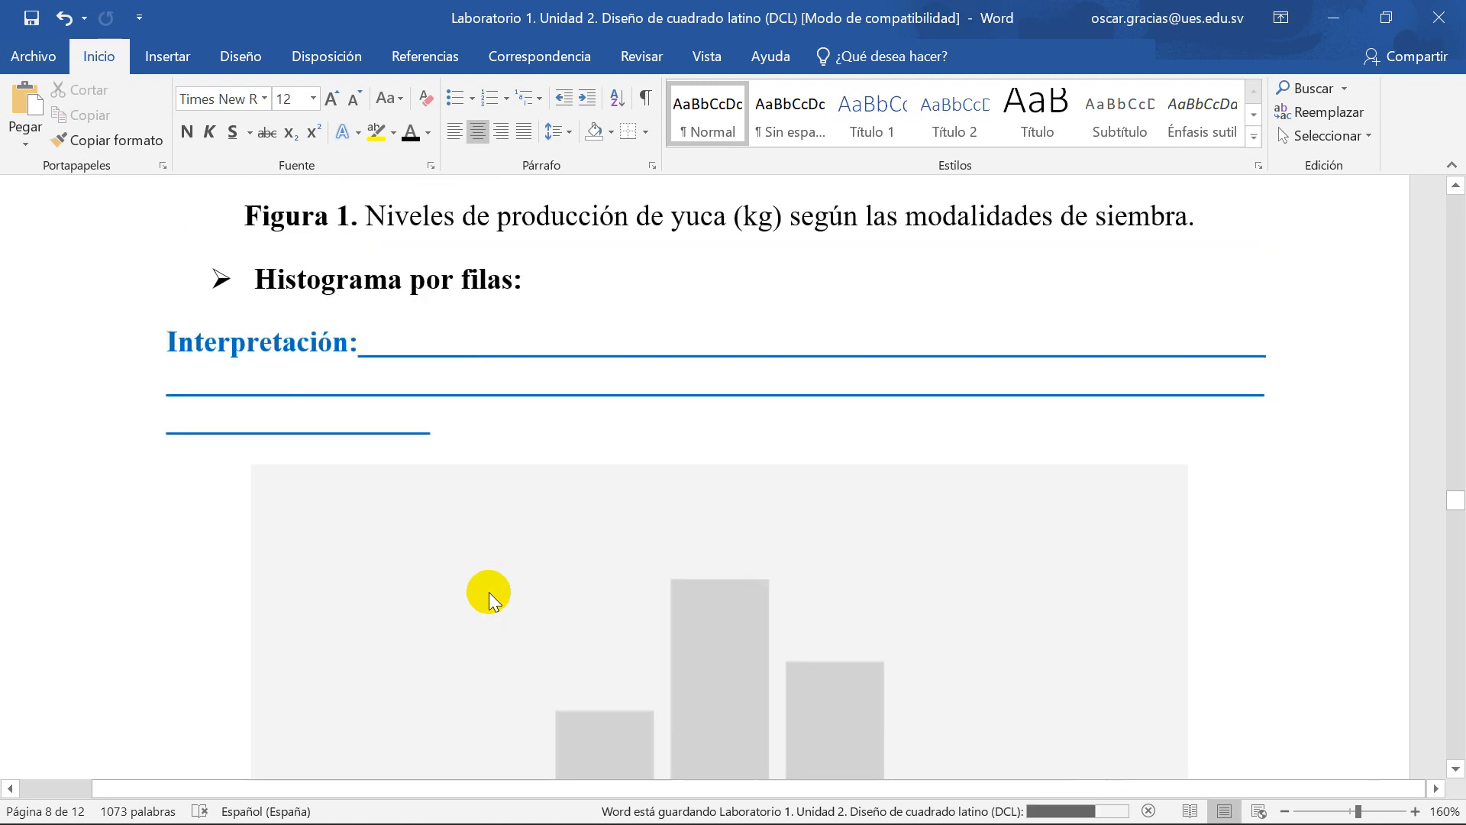
scroll(507, 516, up, 7)
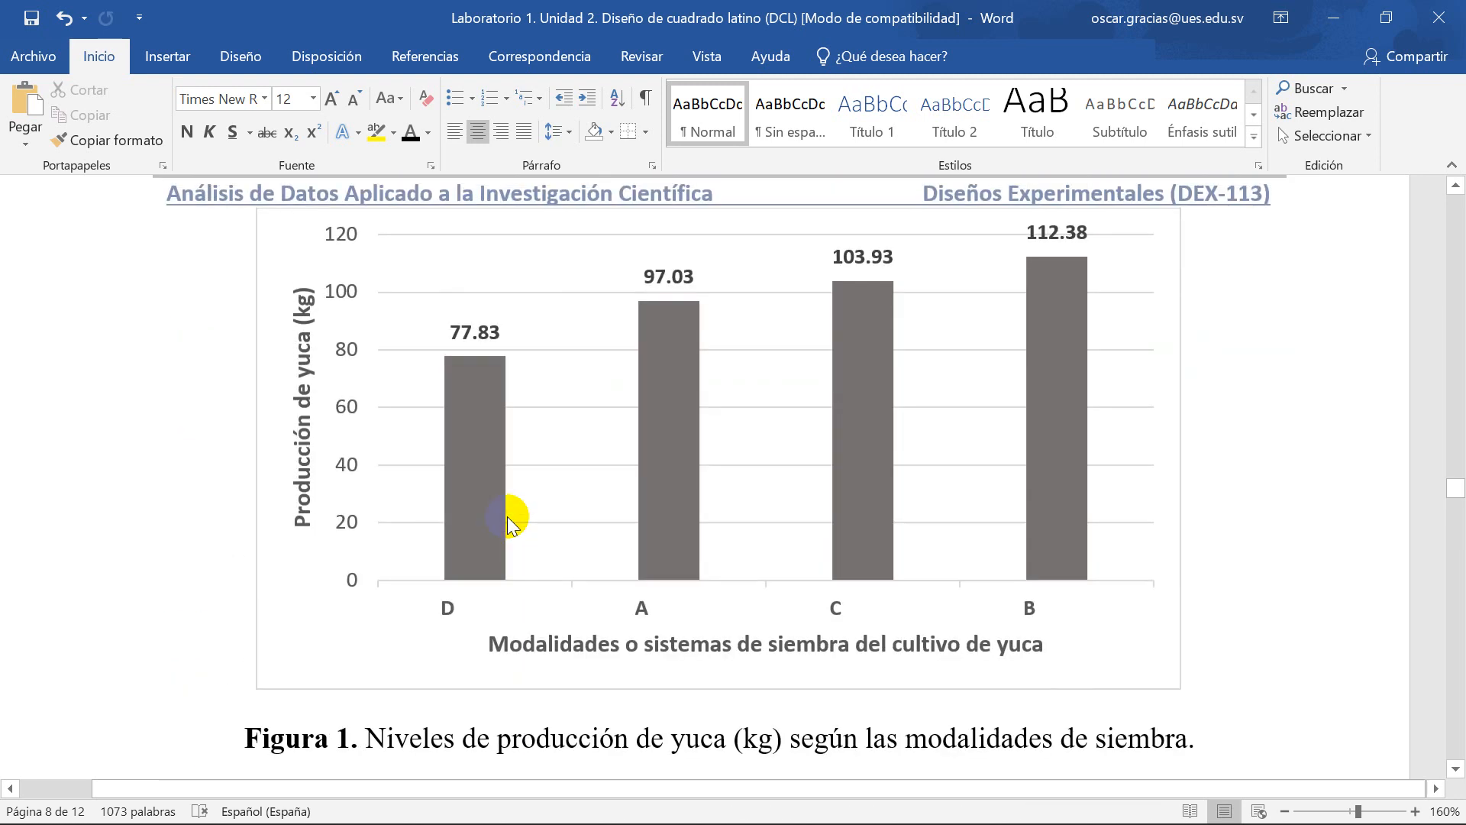
click(1286, 811)
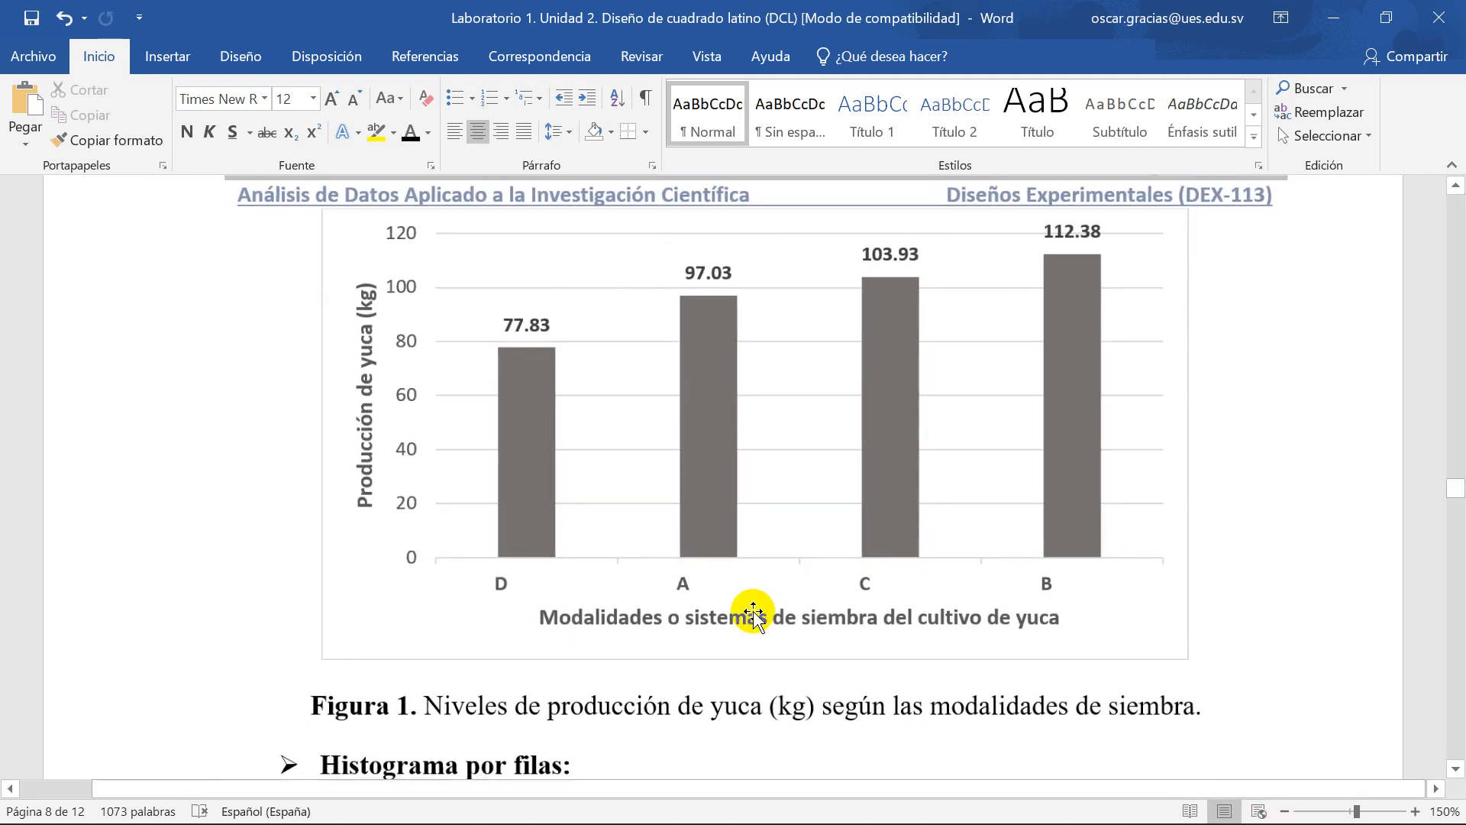
scroll(752, 613, up, 2)
scroll(753, 613, down, 1)
scroll(752, 613, up, 1)
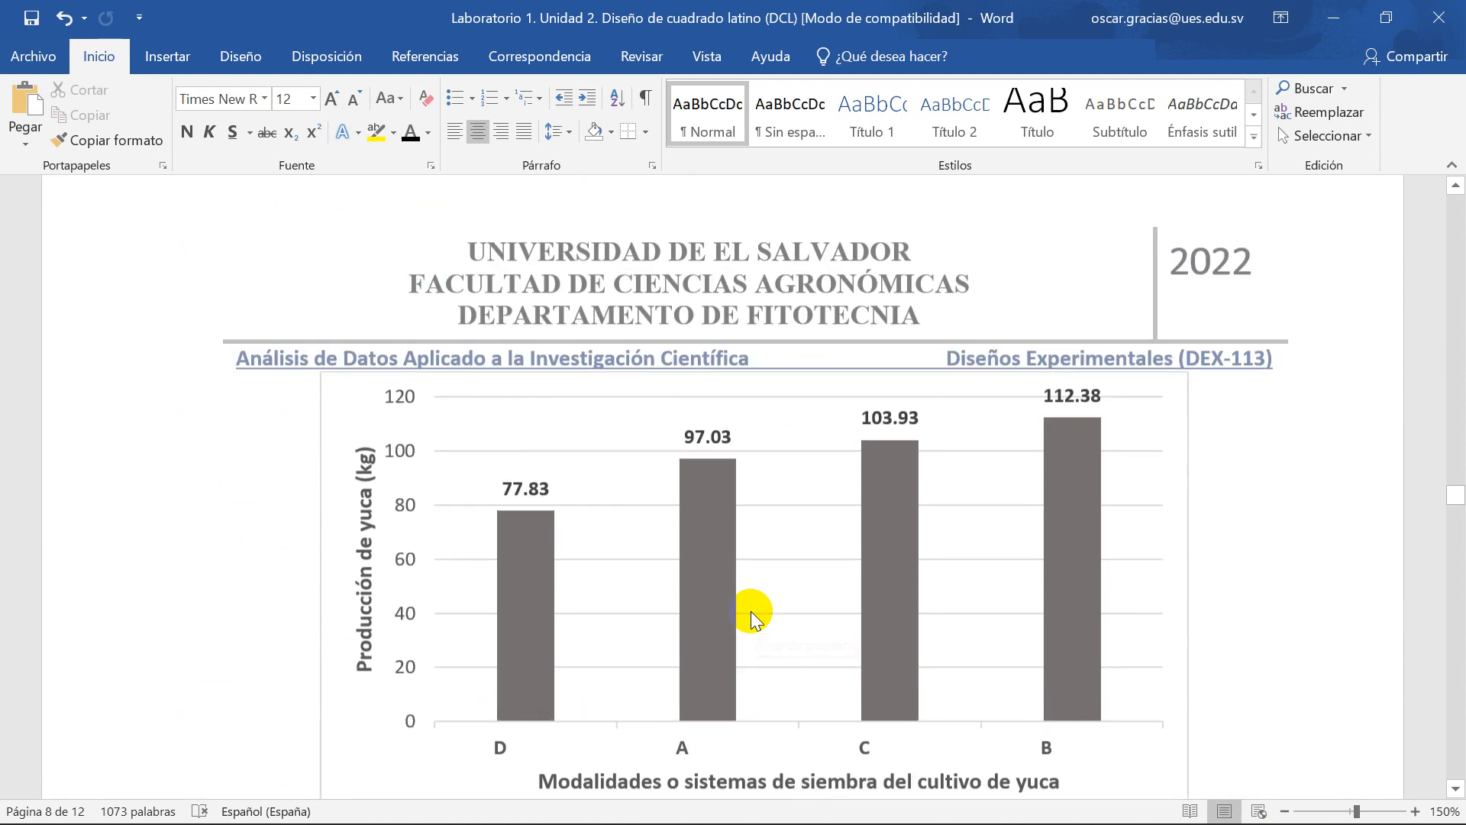
scroll(750, 611, down, 1)
scroll(1084, 638, up, 5)
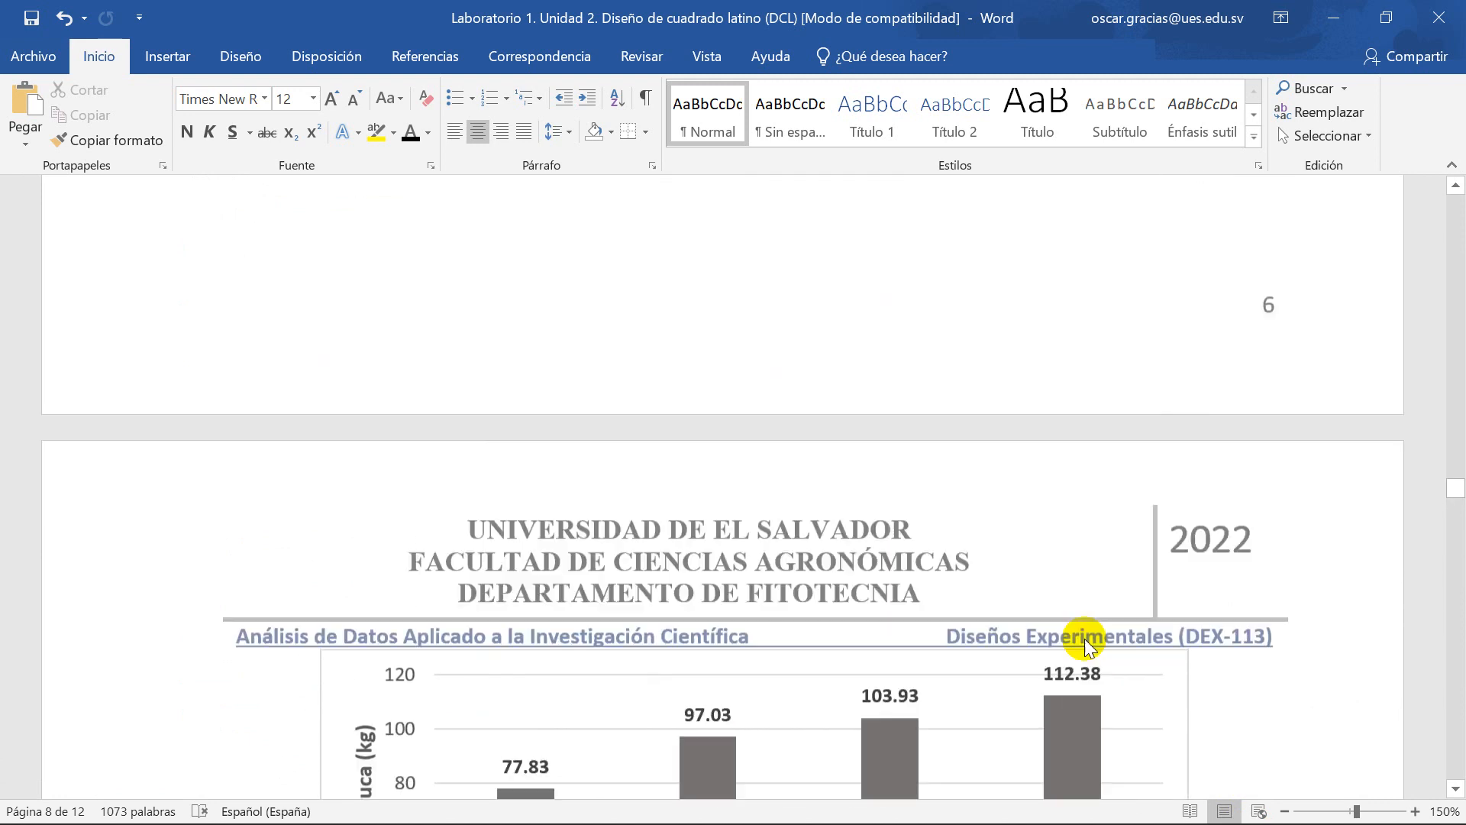
scroll(1085, 639, up, 6)
scroll(786, 654, down, 9)
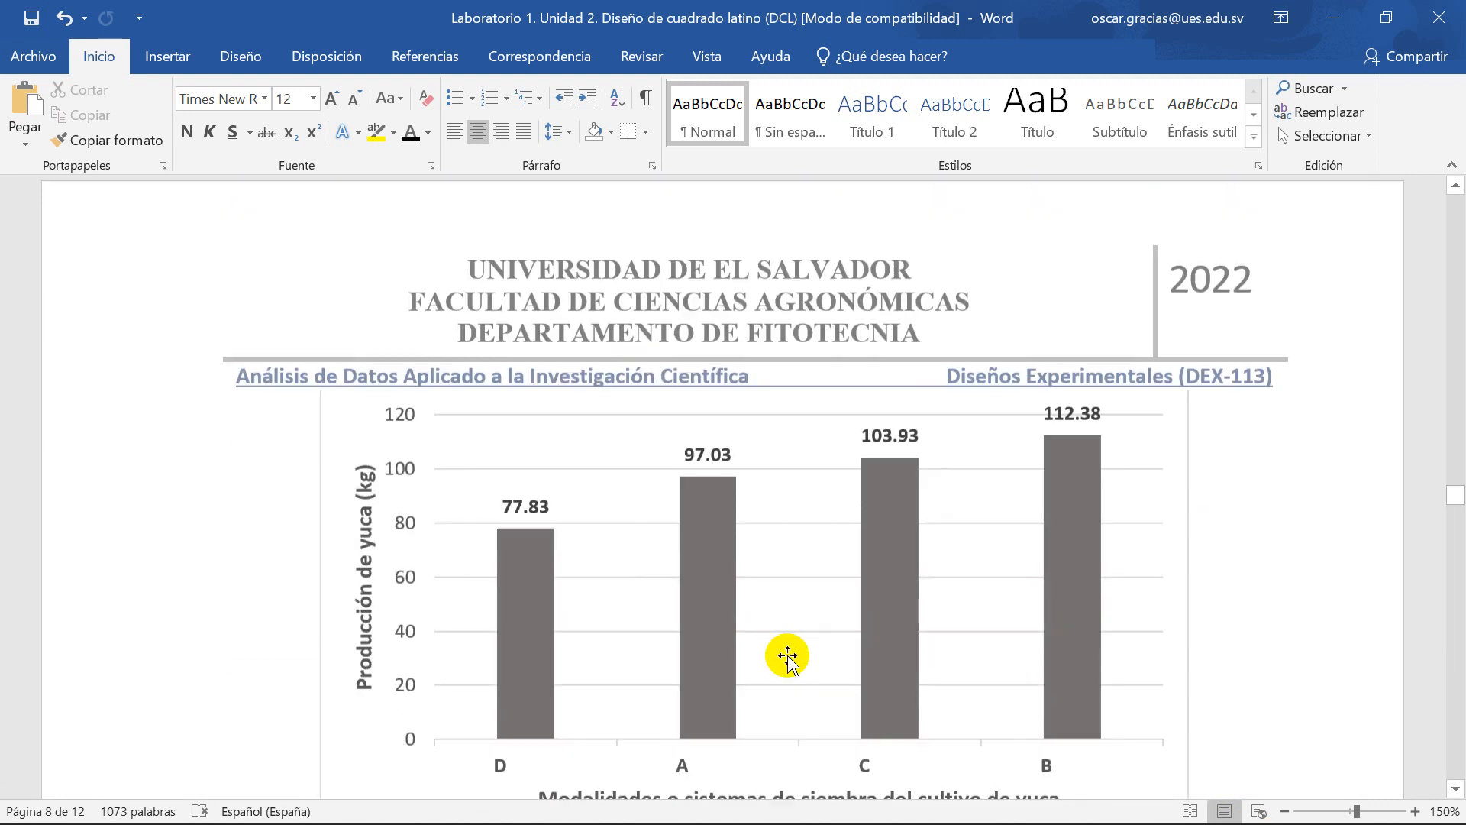
scroll(787, 655, down, 2)
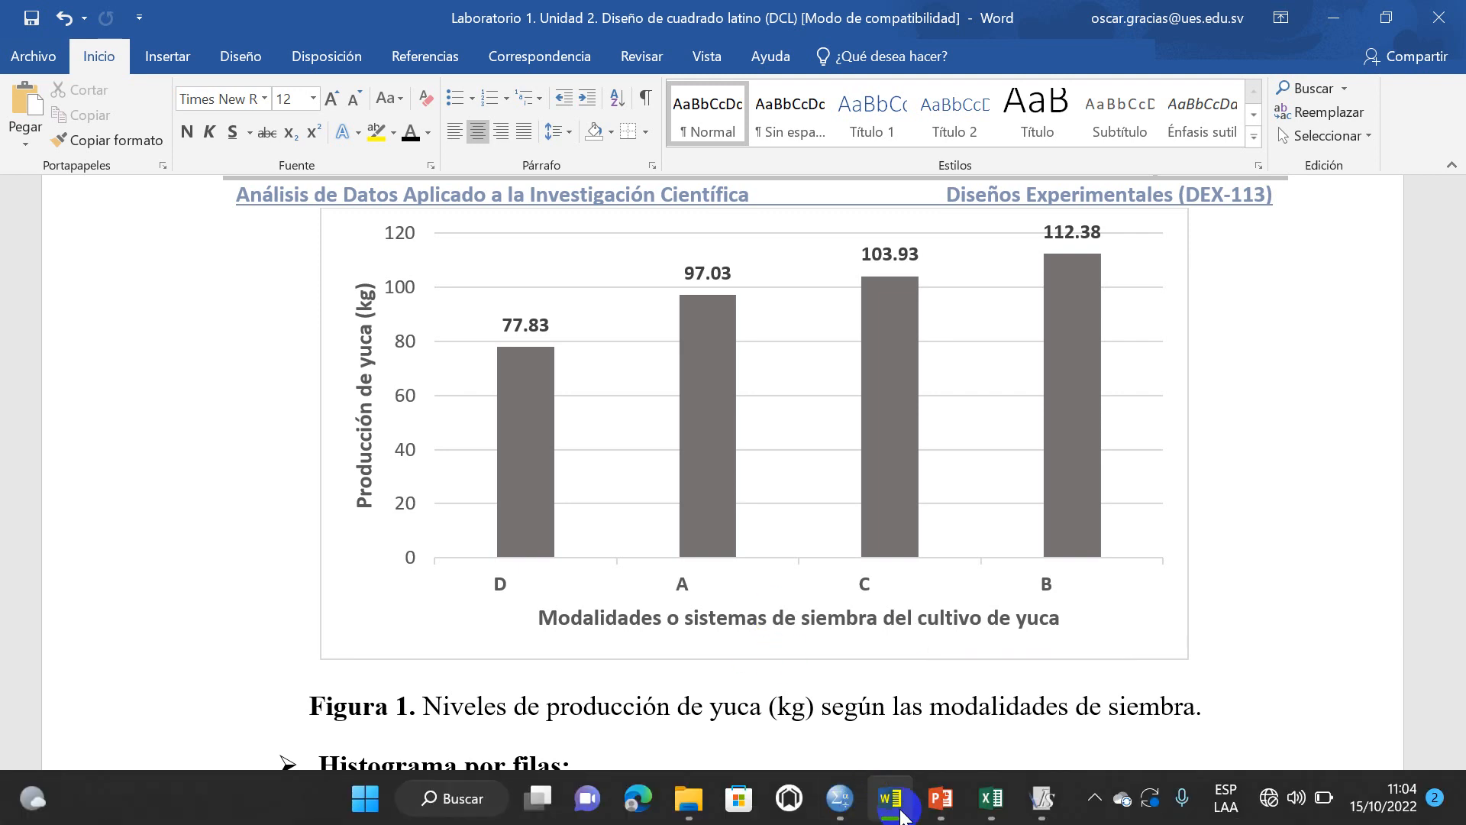
mouse_move(908, 815)
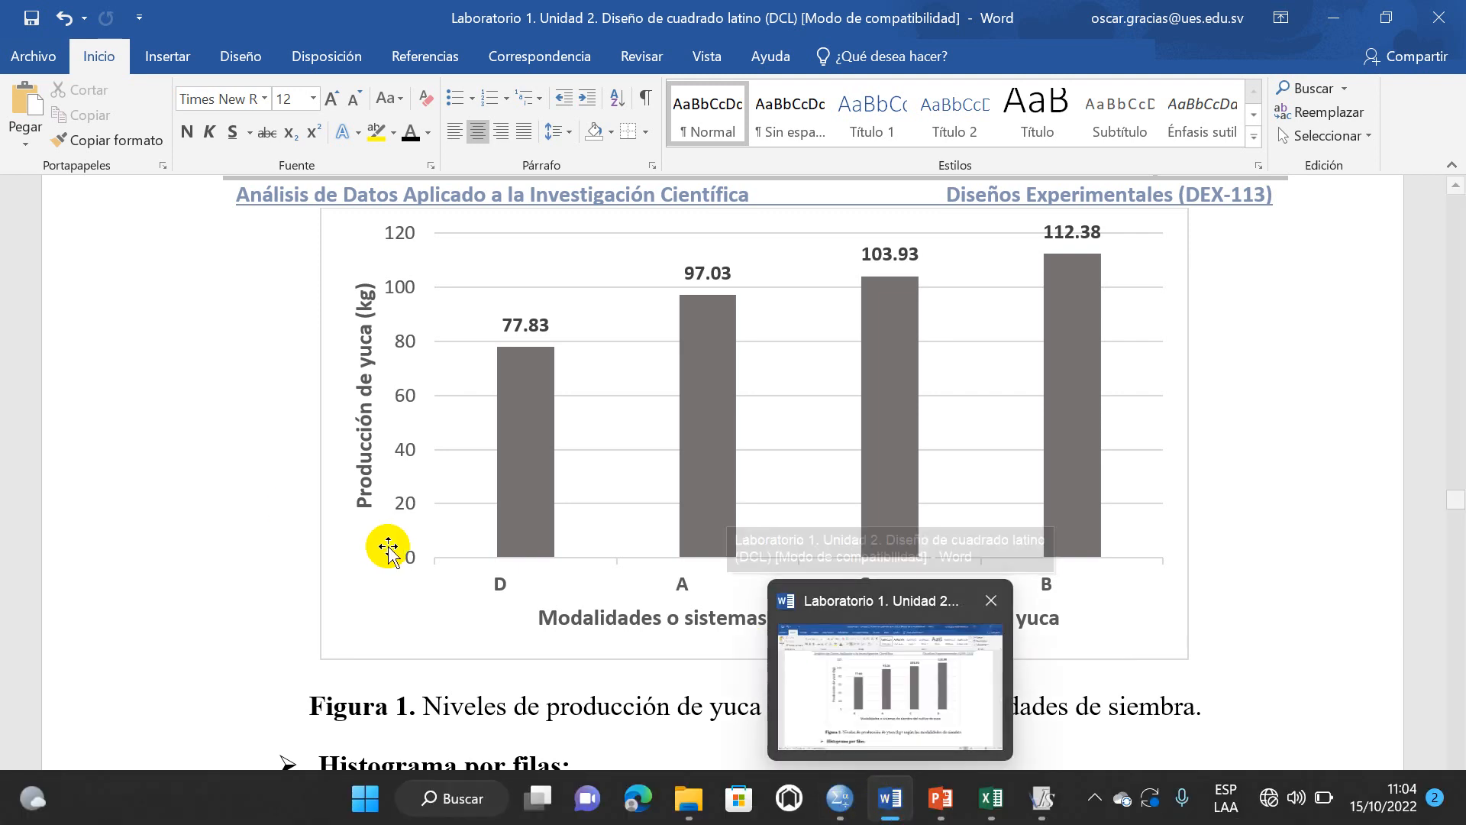
scroll(435, 599, up, 4)
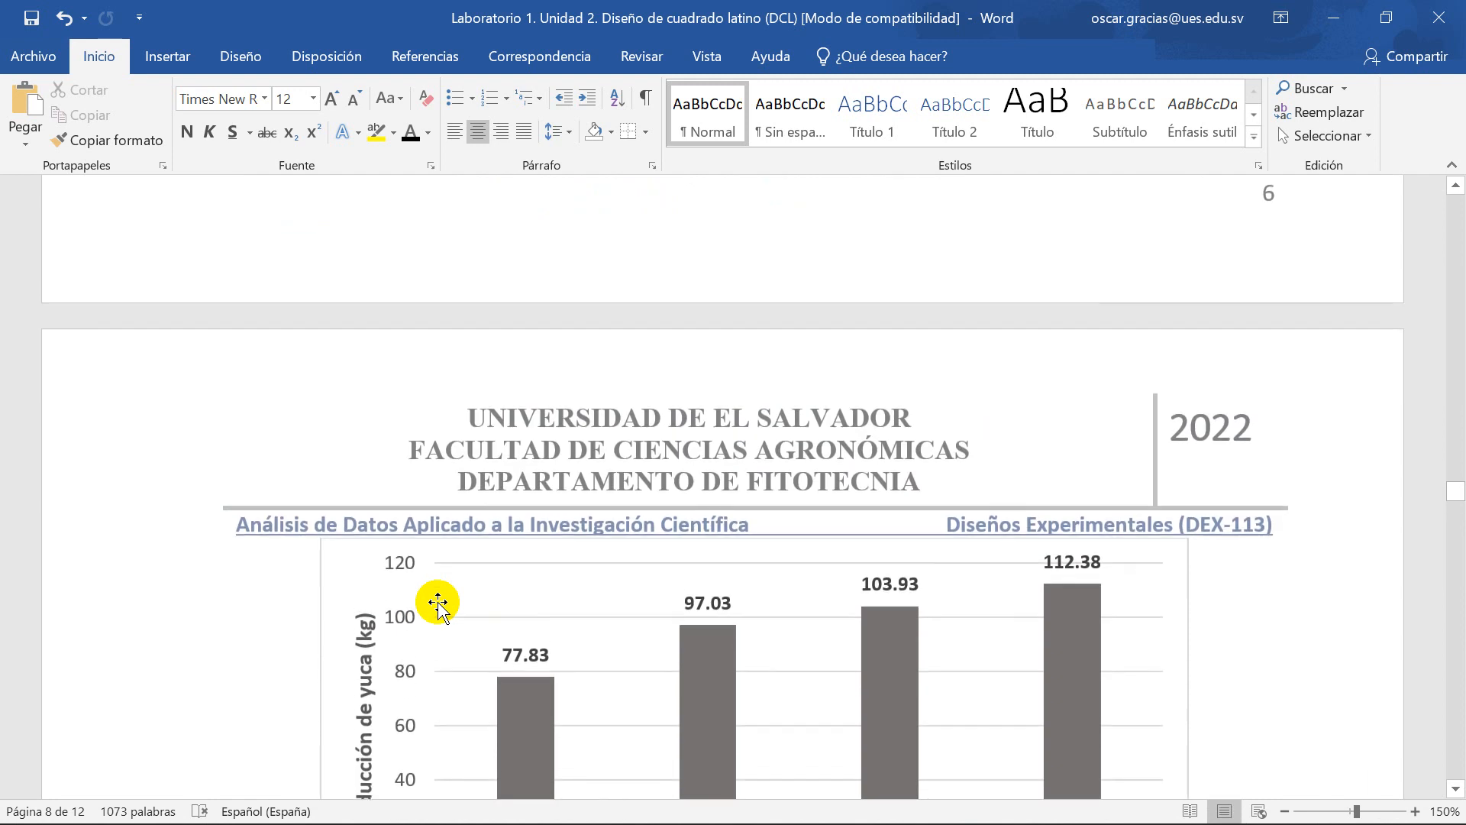
scroll(437, 602, down, 3)
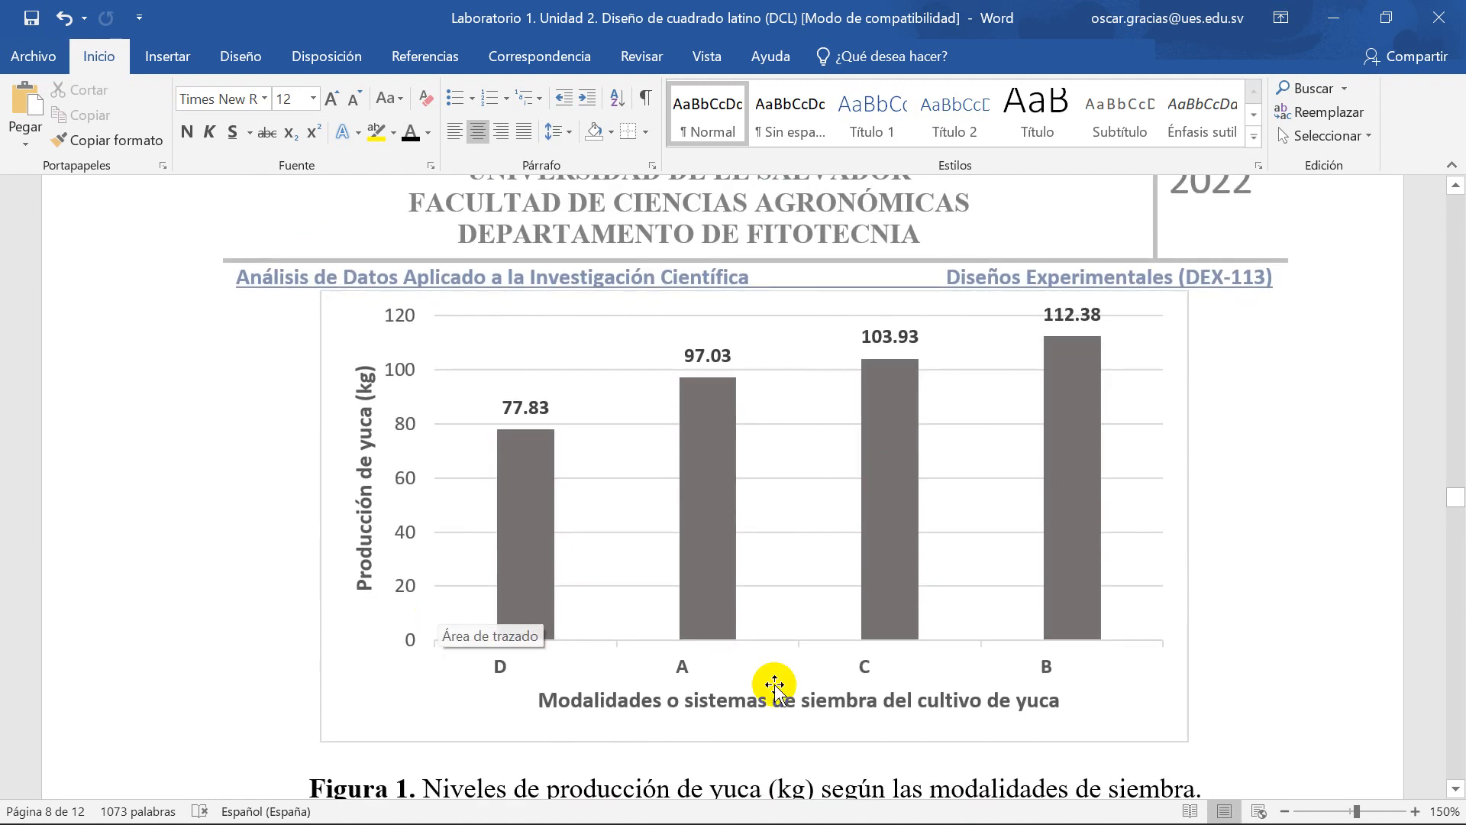
Step: Examine the histograms by rows and by columns, from the Figura 1 caption onward through the Periodos de siembra and Pendientes del terreno charts
scroll(772, 679, down, 1)
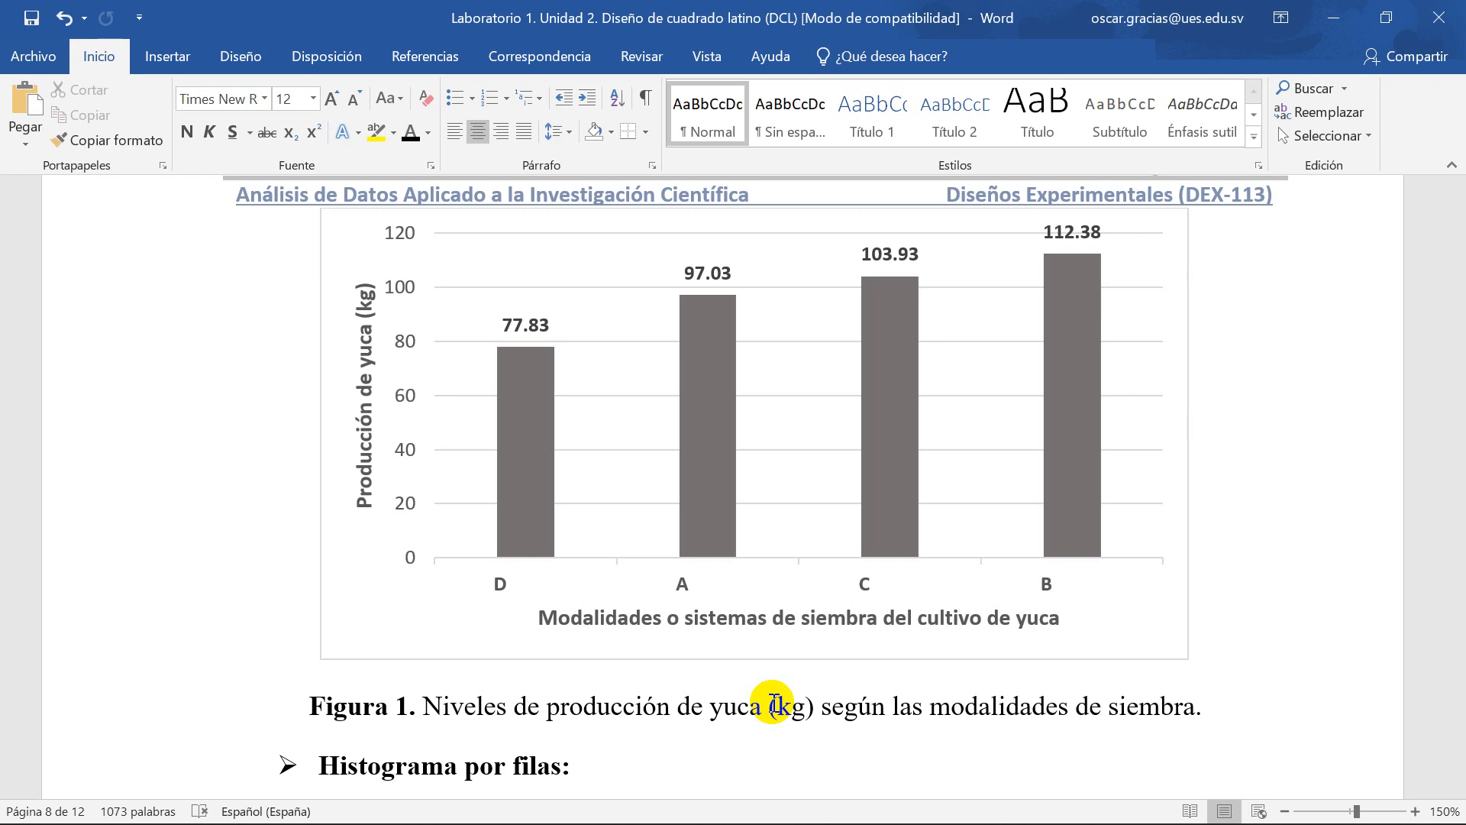
scroll(753, 687, down, 8)
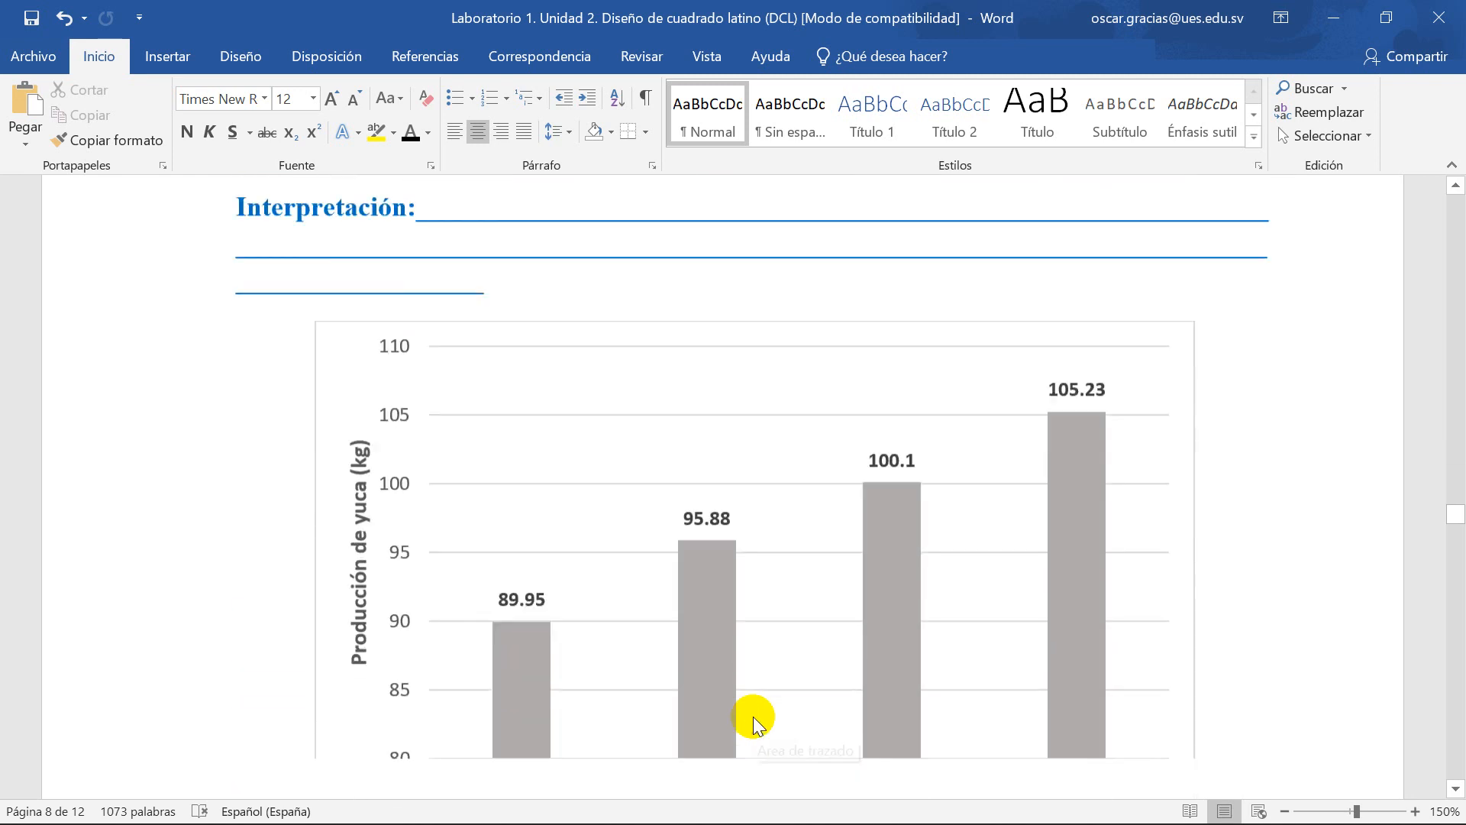
scroll(753, 716, down, 1)
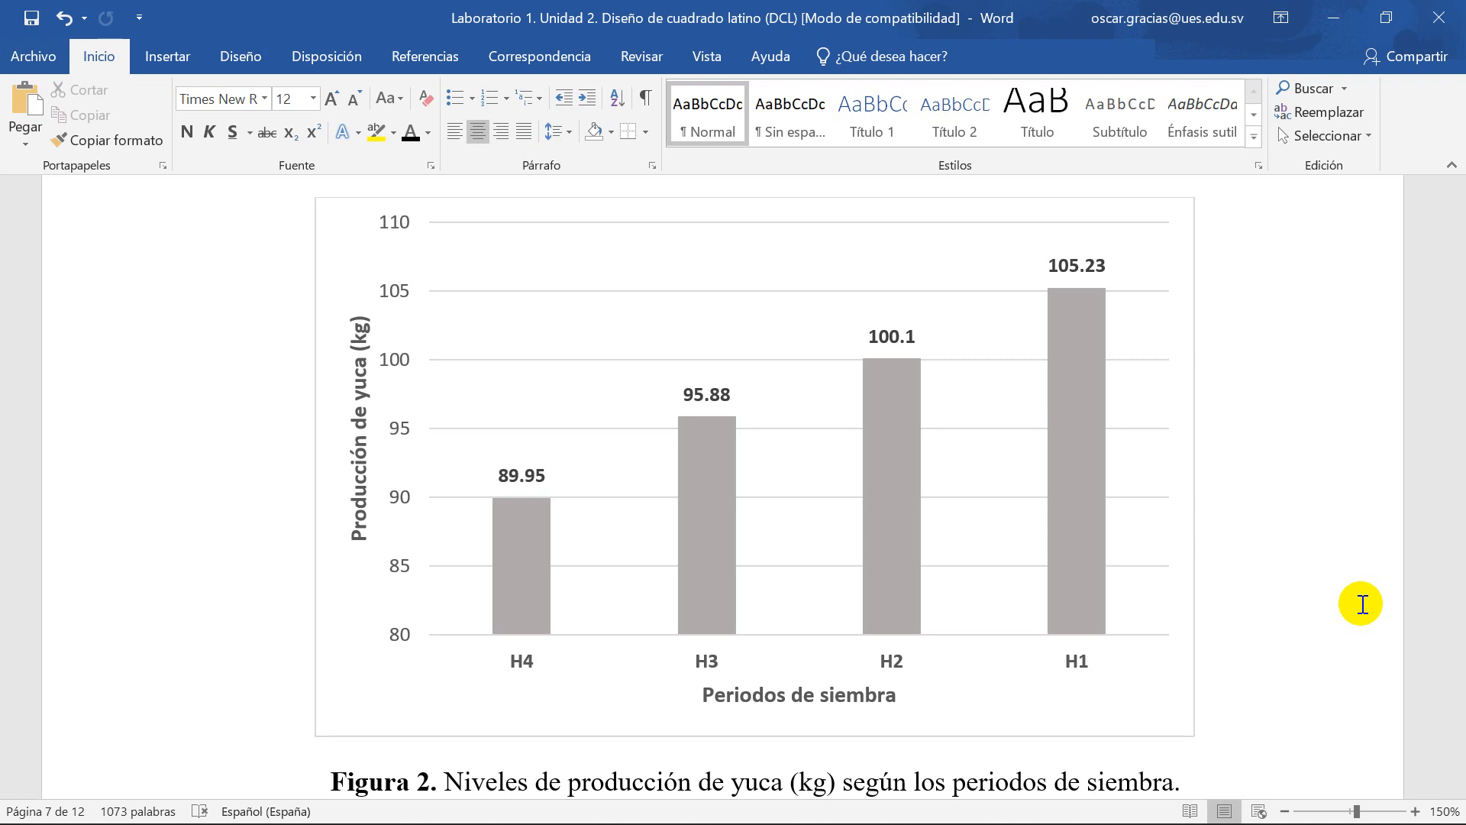
scroll(1329, 649, up, 1)
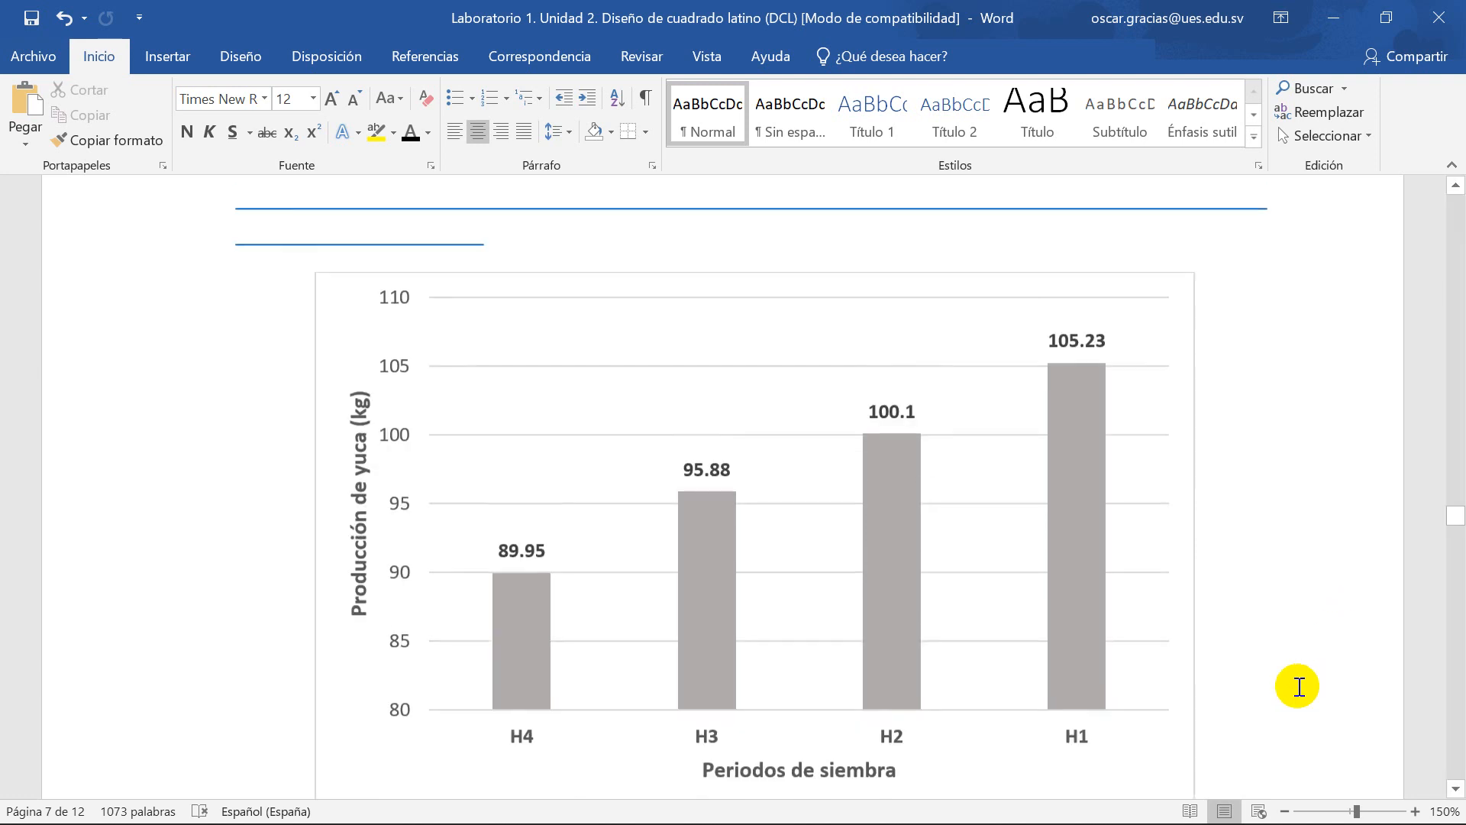
scroll(1268, 691, down, 4)
scroll(1245, 697, down, 10)
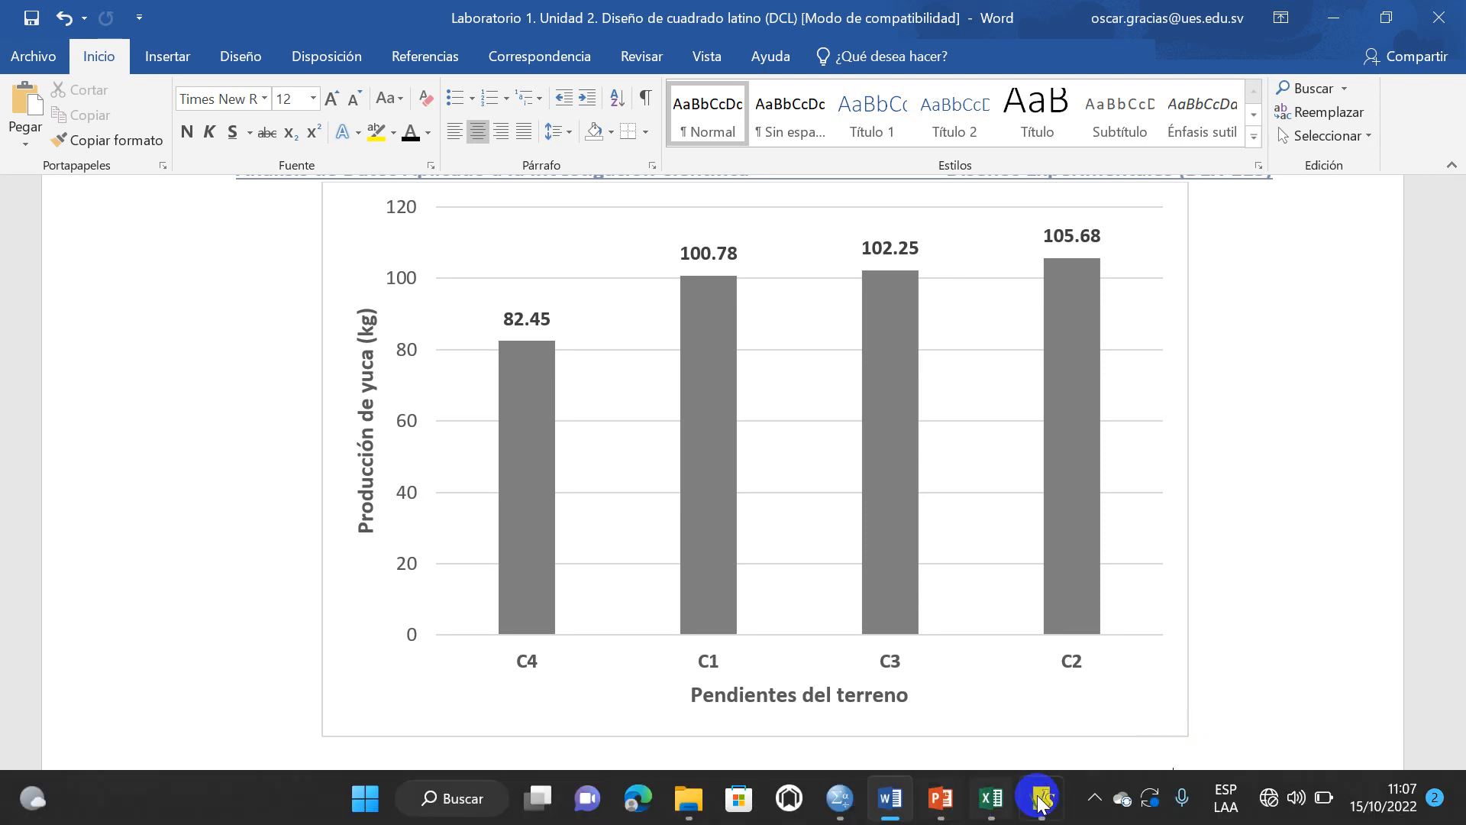
Step: Switch to the Excel workbook and try a linear trendline on the histogram of cassava production by terrain slope
click(997, 808)
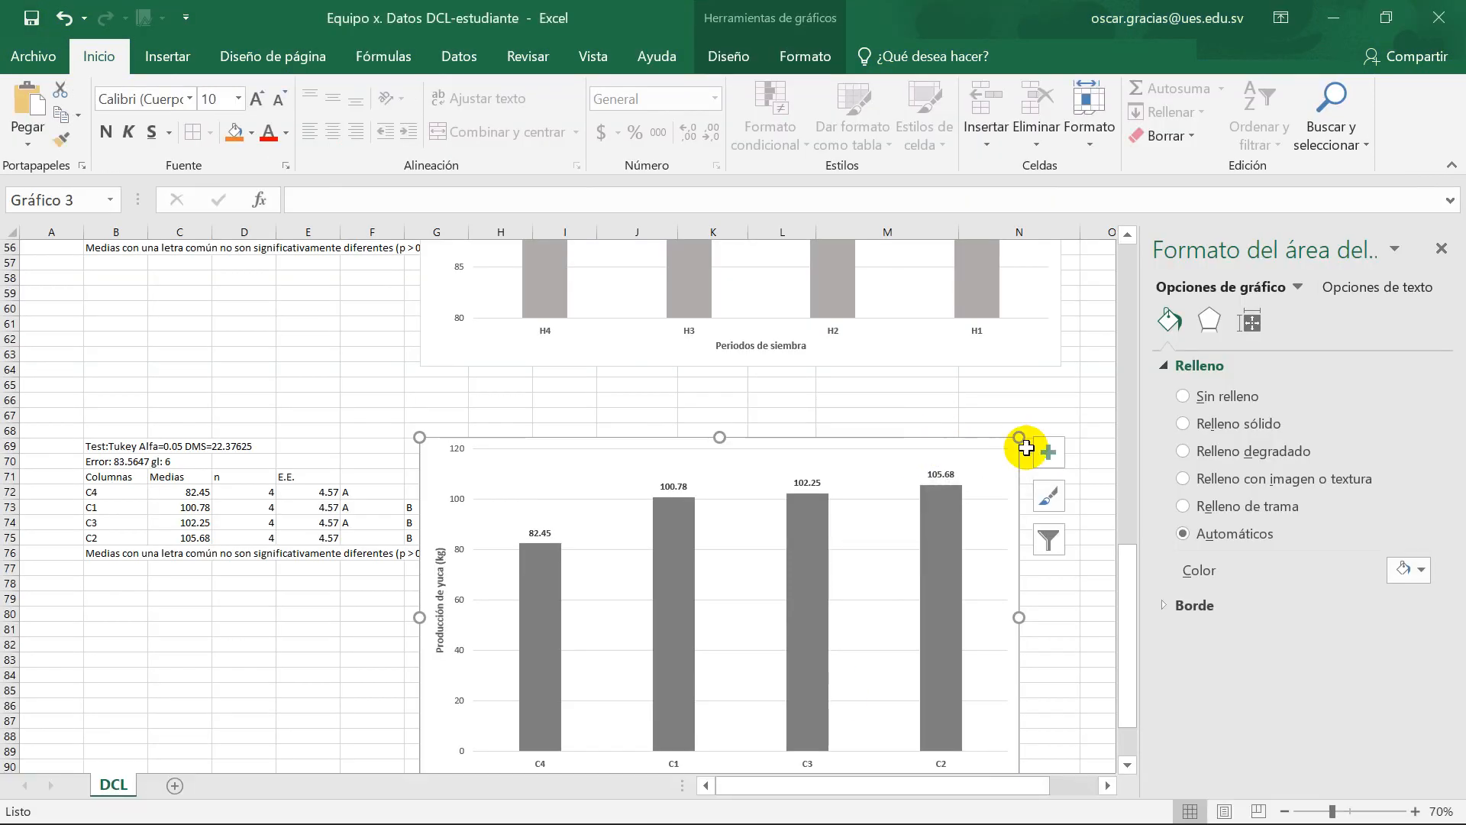
click(1048, 453)
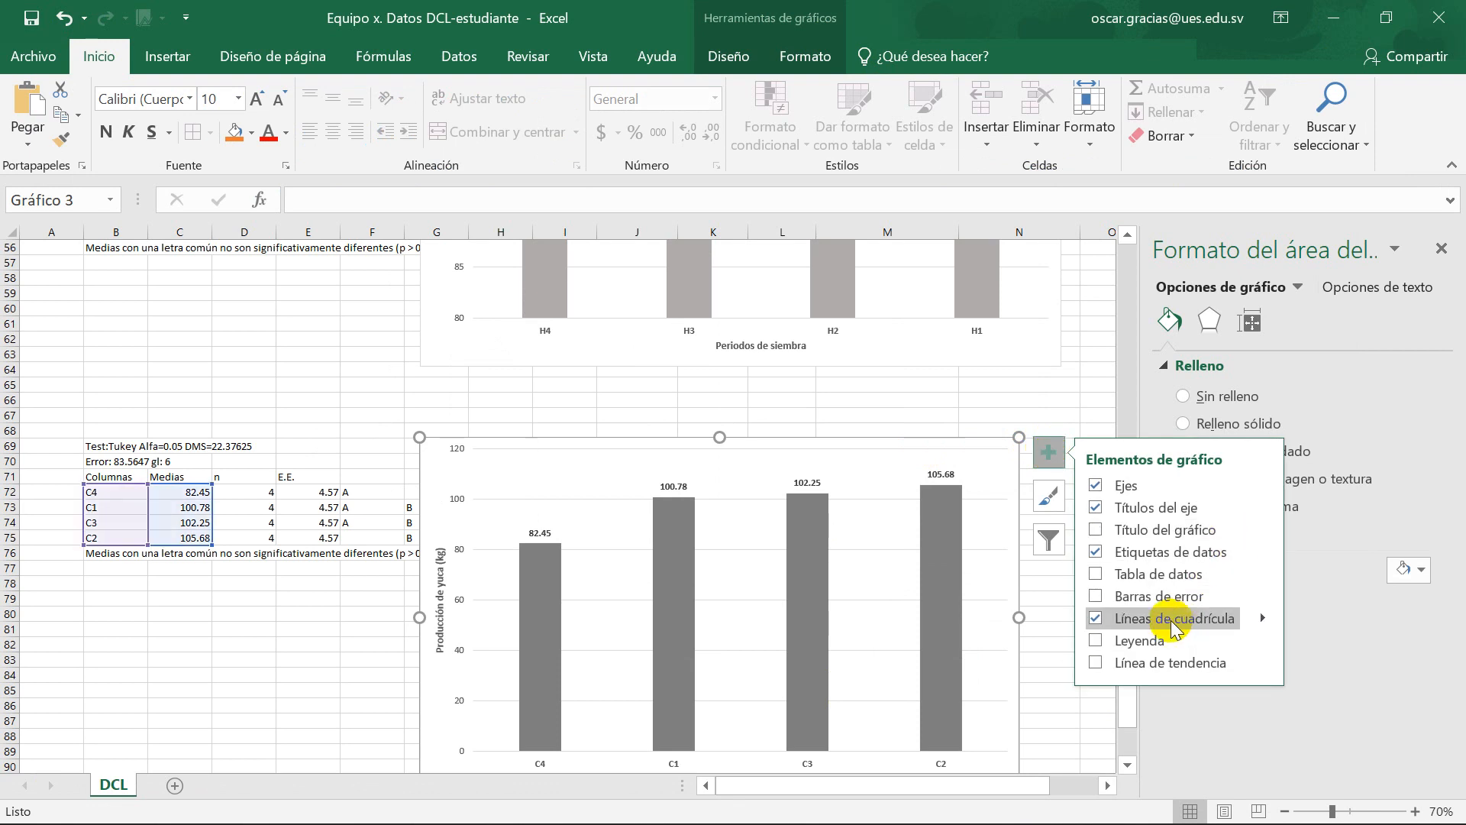
click(1188, 671)
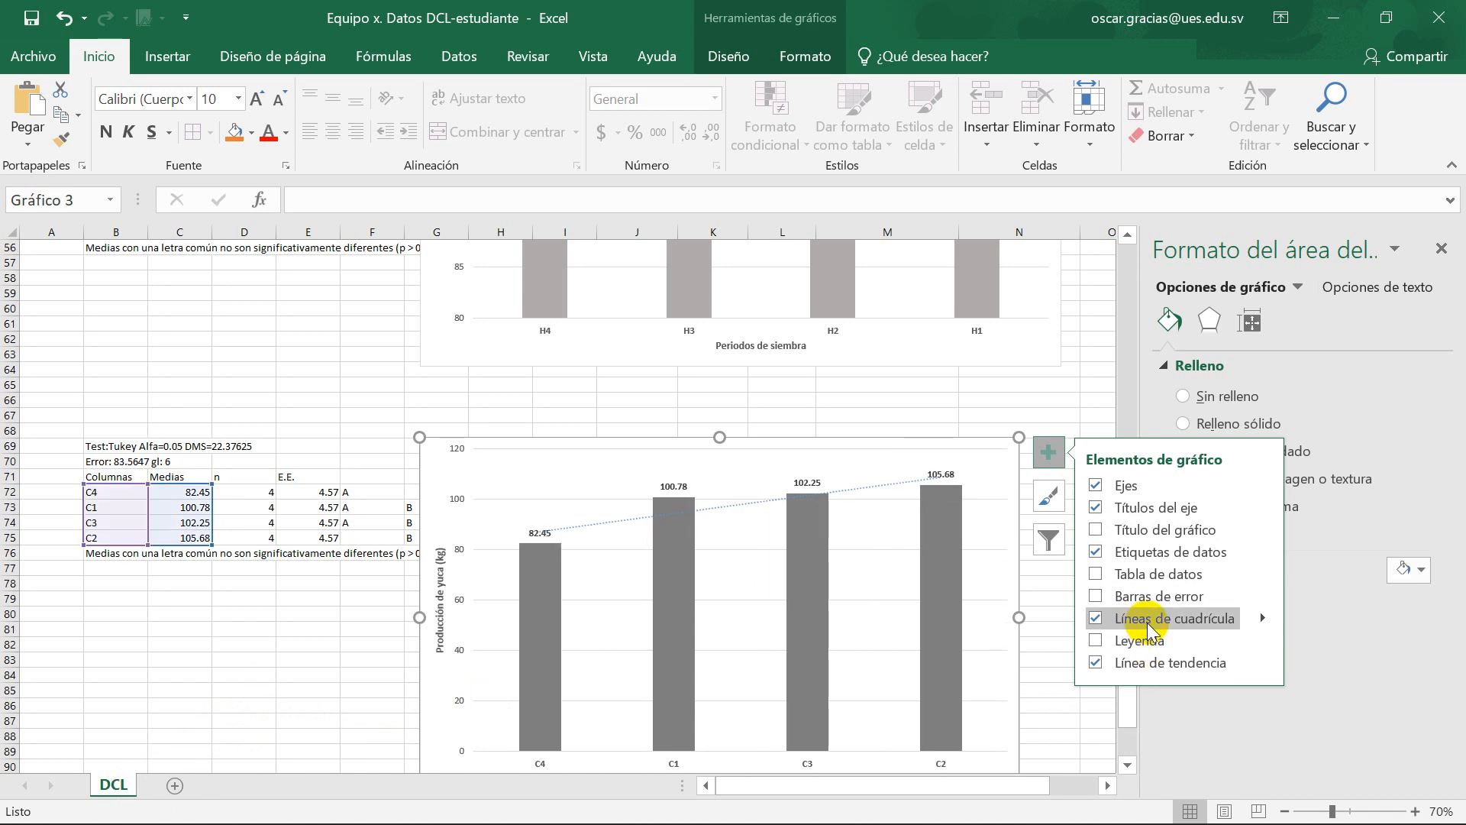
click(1159, 663)
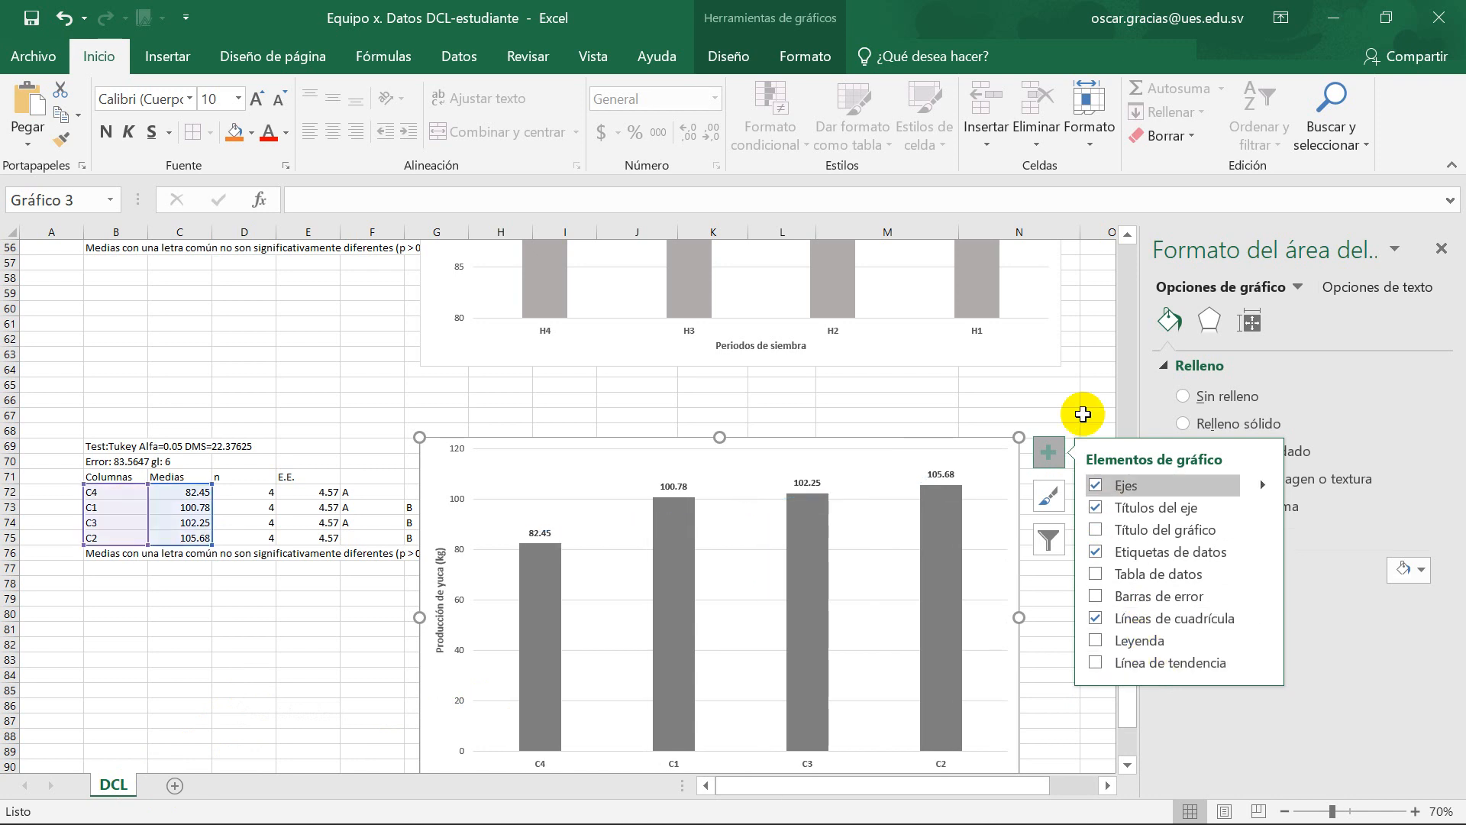
click(1073, 386)
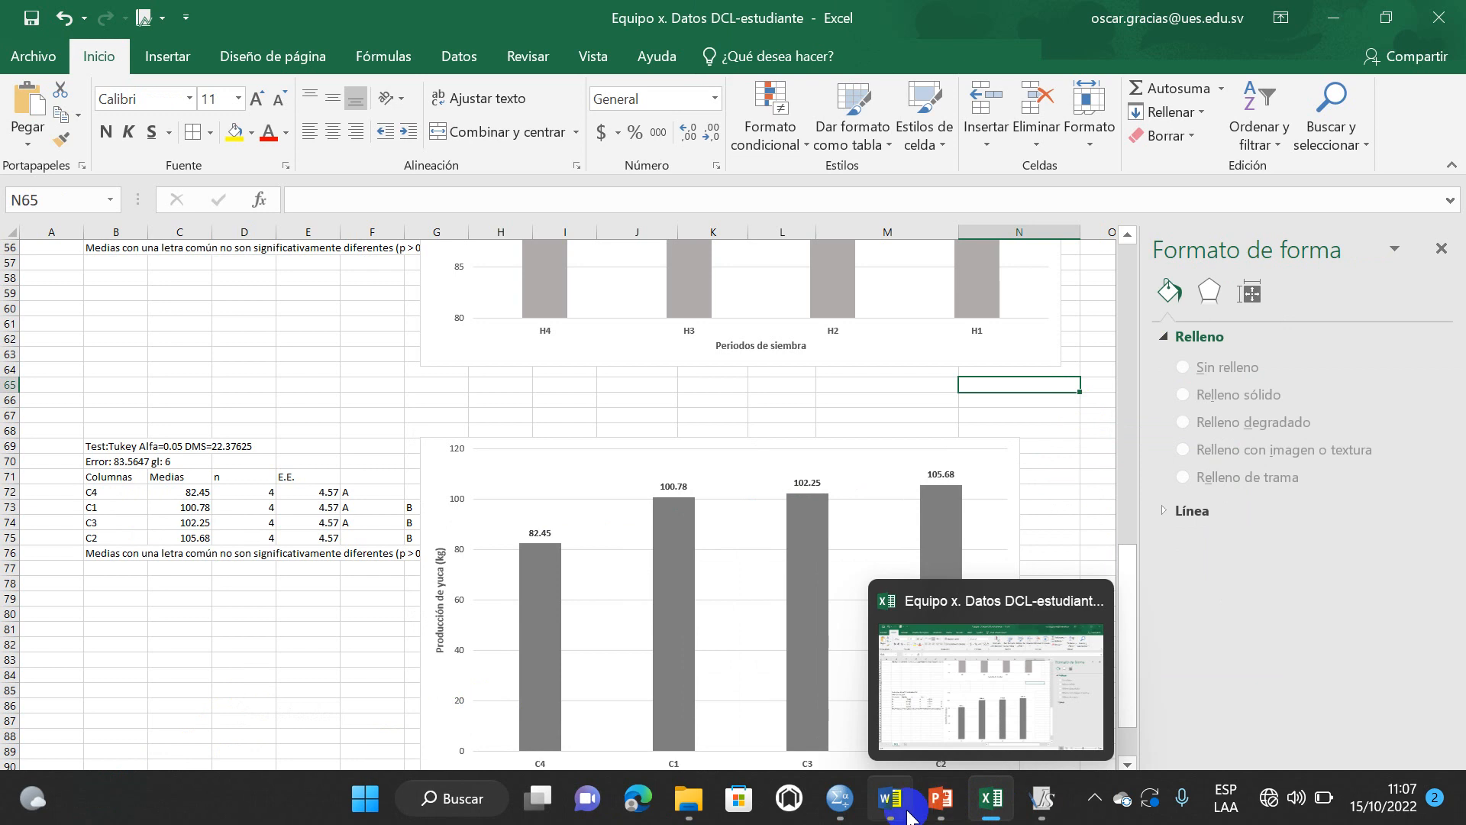
Step: Return to the Word guide and review the Medidas resumen globales and Medidas resumen por tratamiento sections with their interpretation lines
click(894, 714)
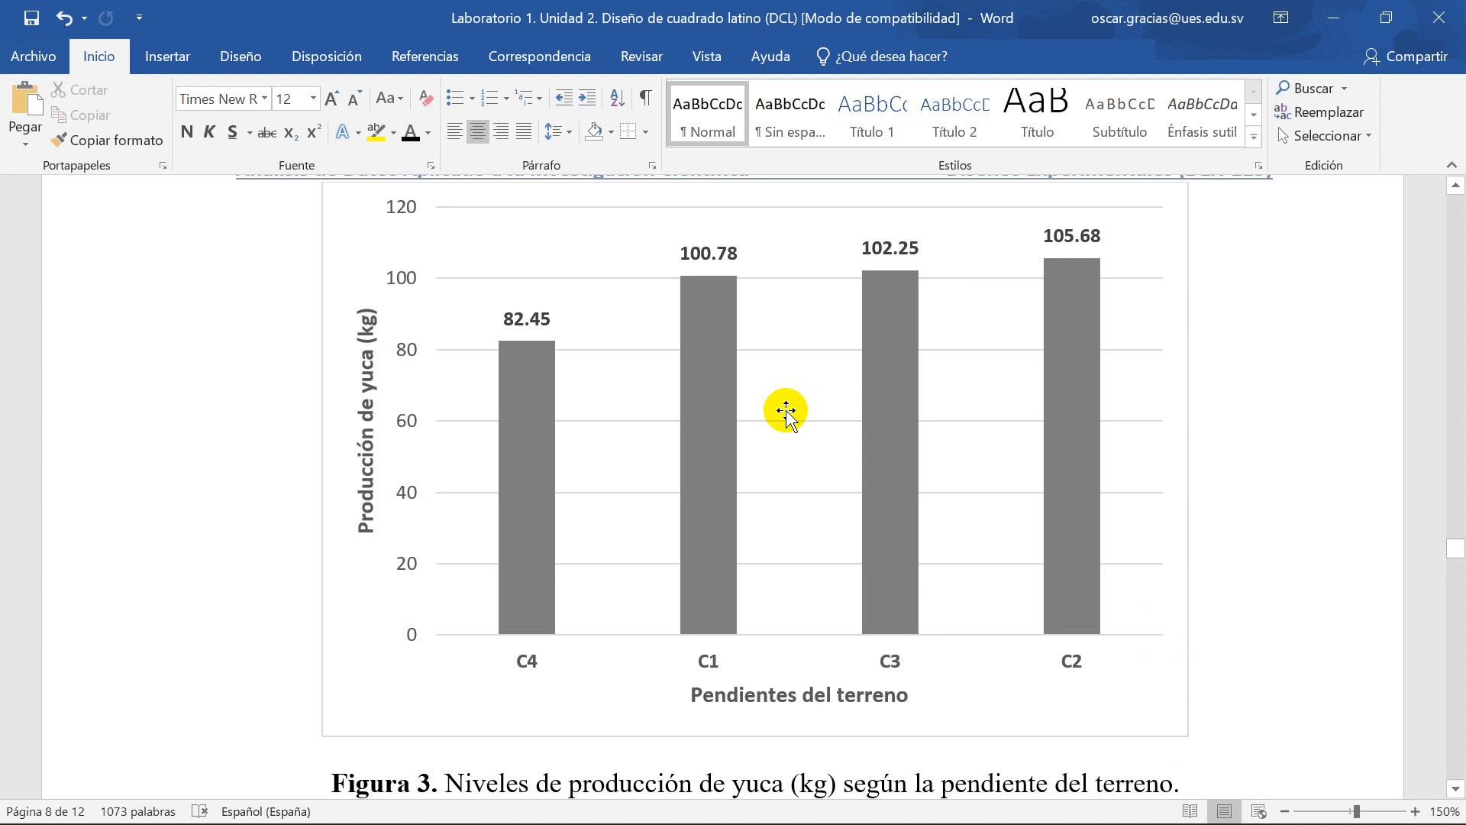
scroll(703, 556, down, 7)
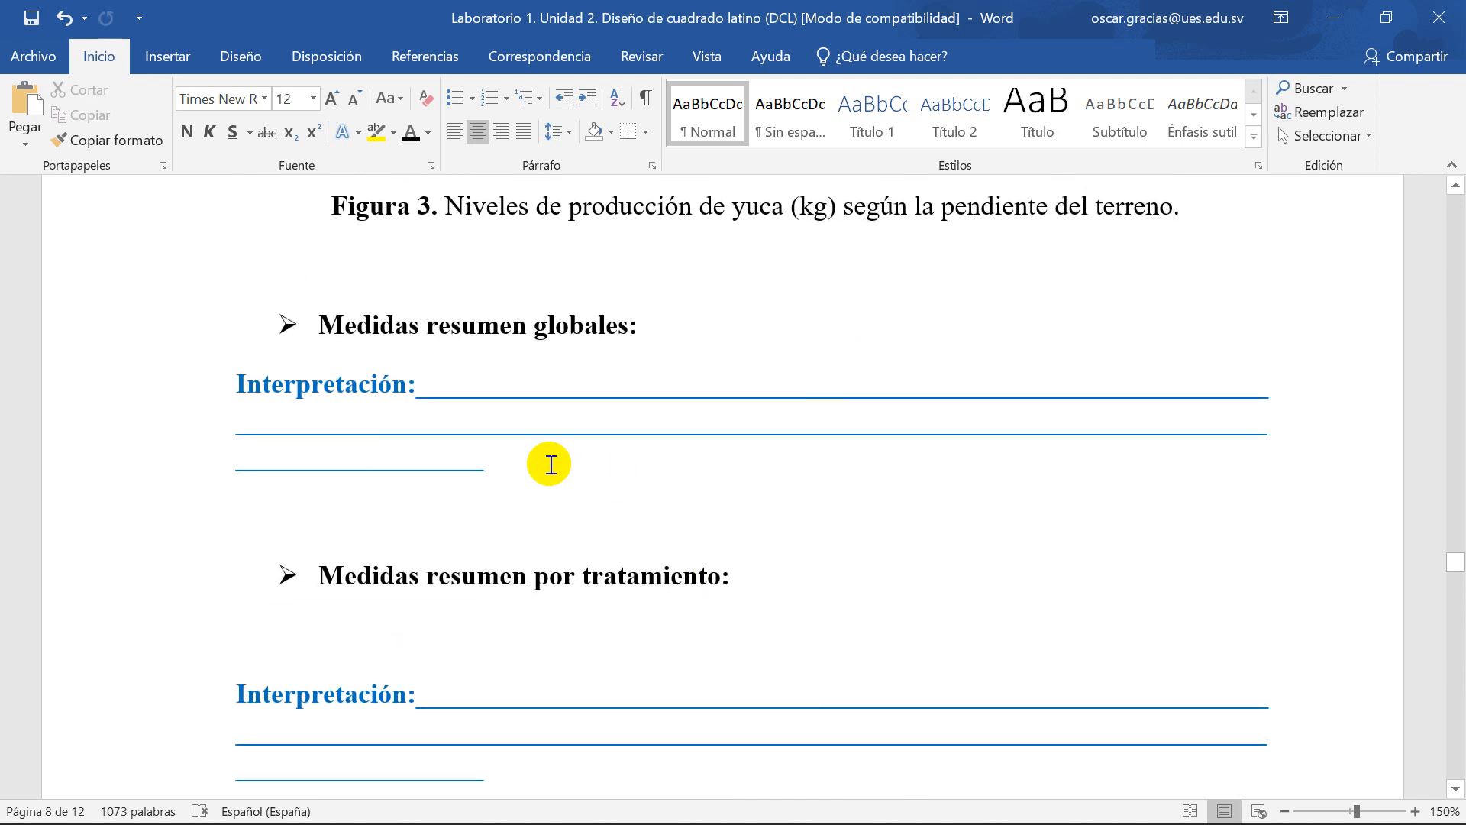
drag(489, 468, 241, 374)
click(468, 365)
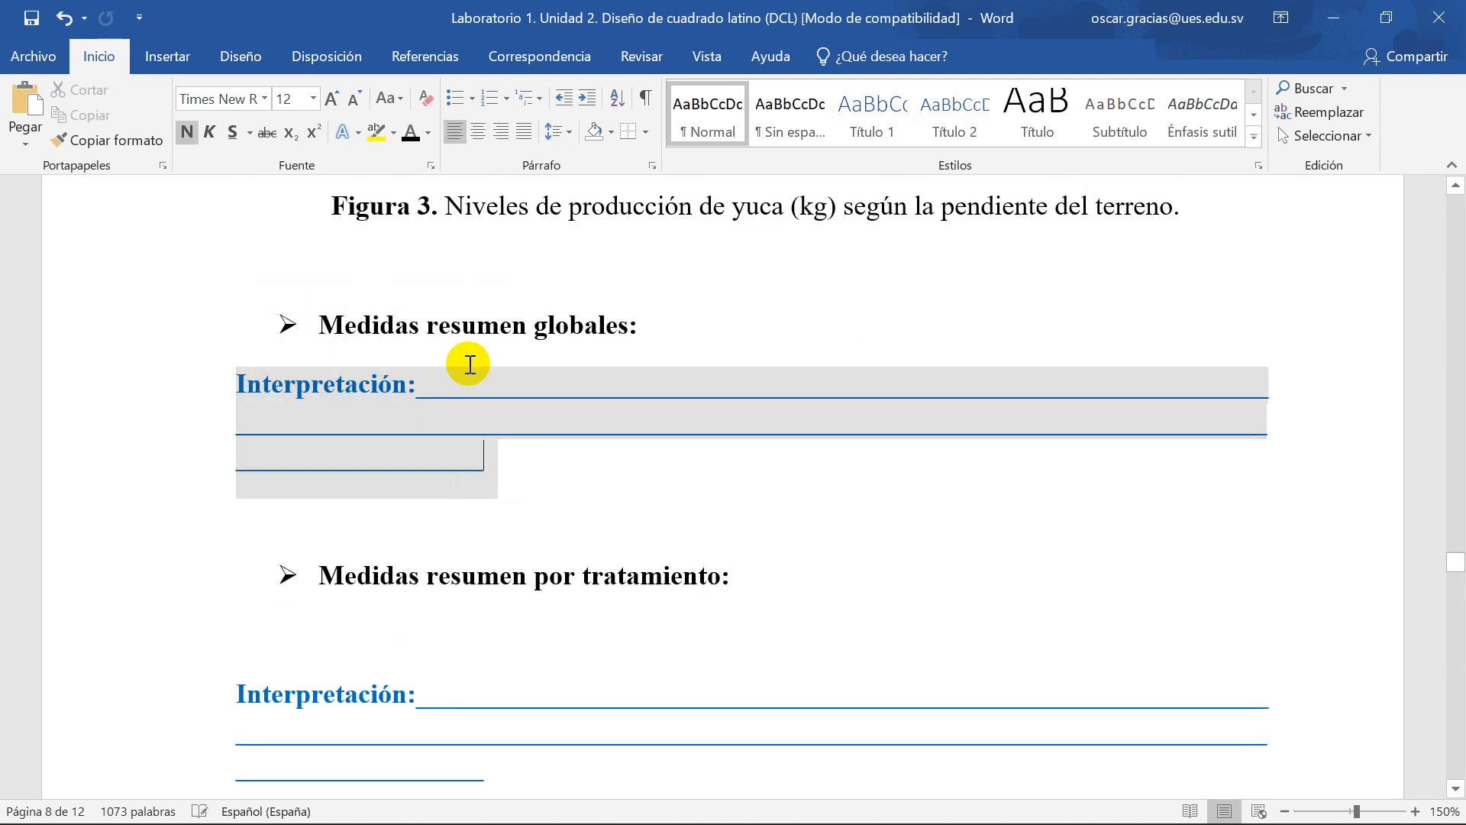
scroll(470, 676, down, 2)
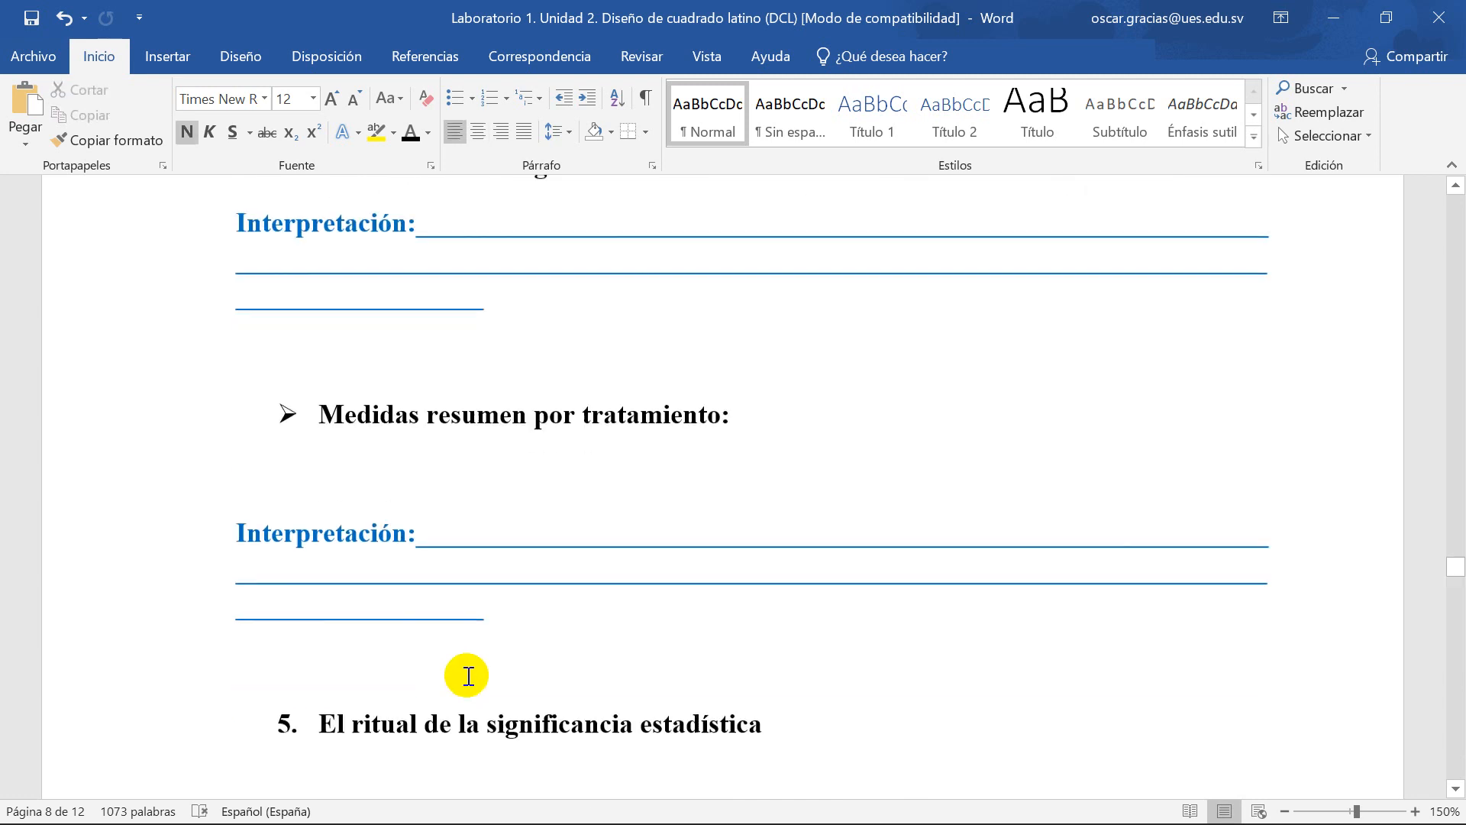
scroll(437, 599, down, 1)
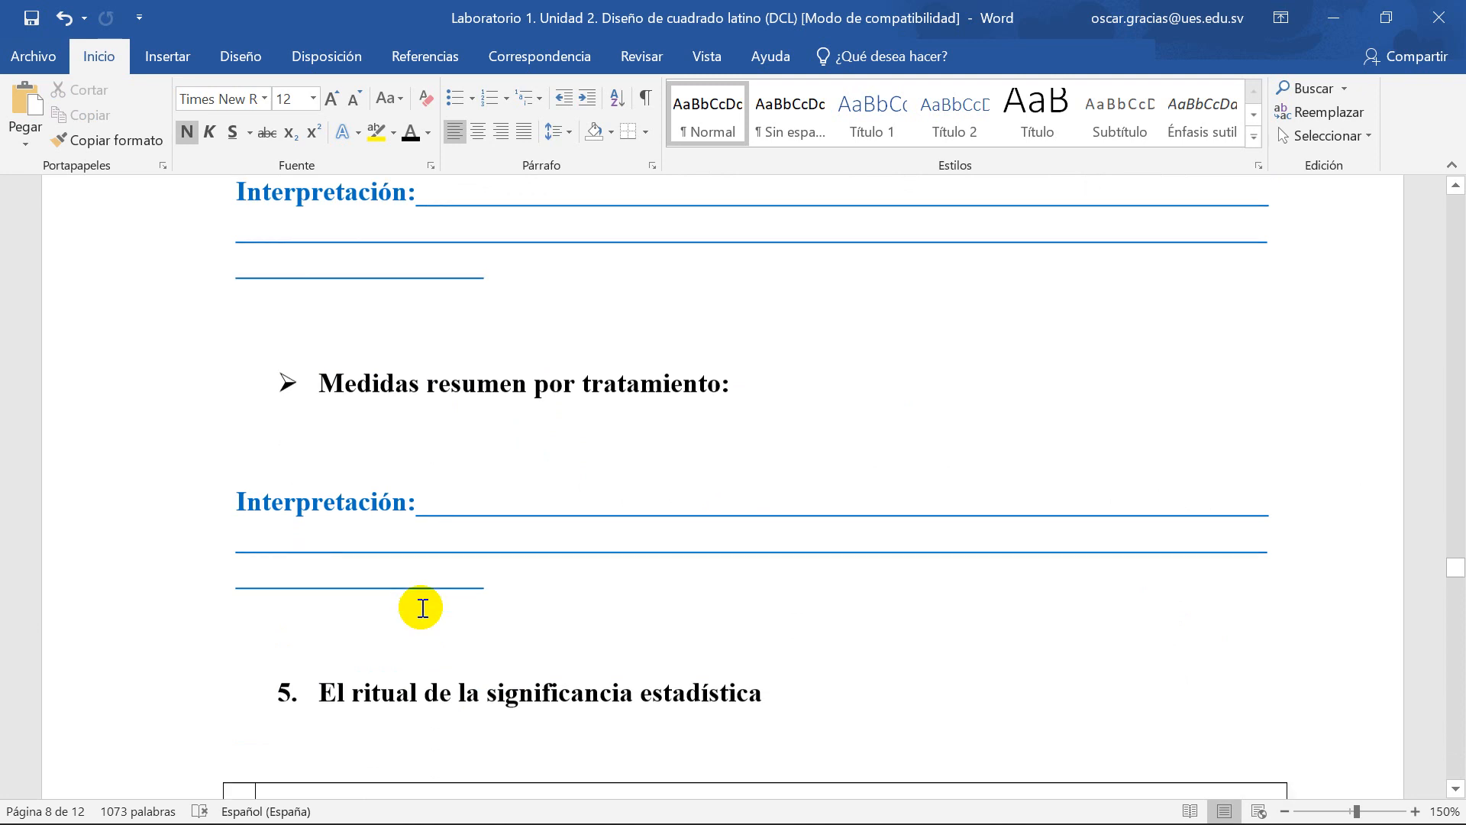
scroll(435, 603, up, 2)
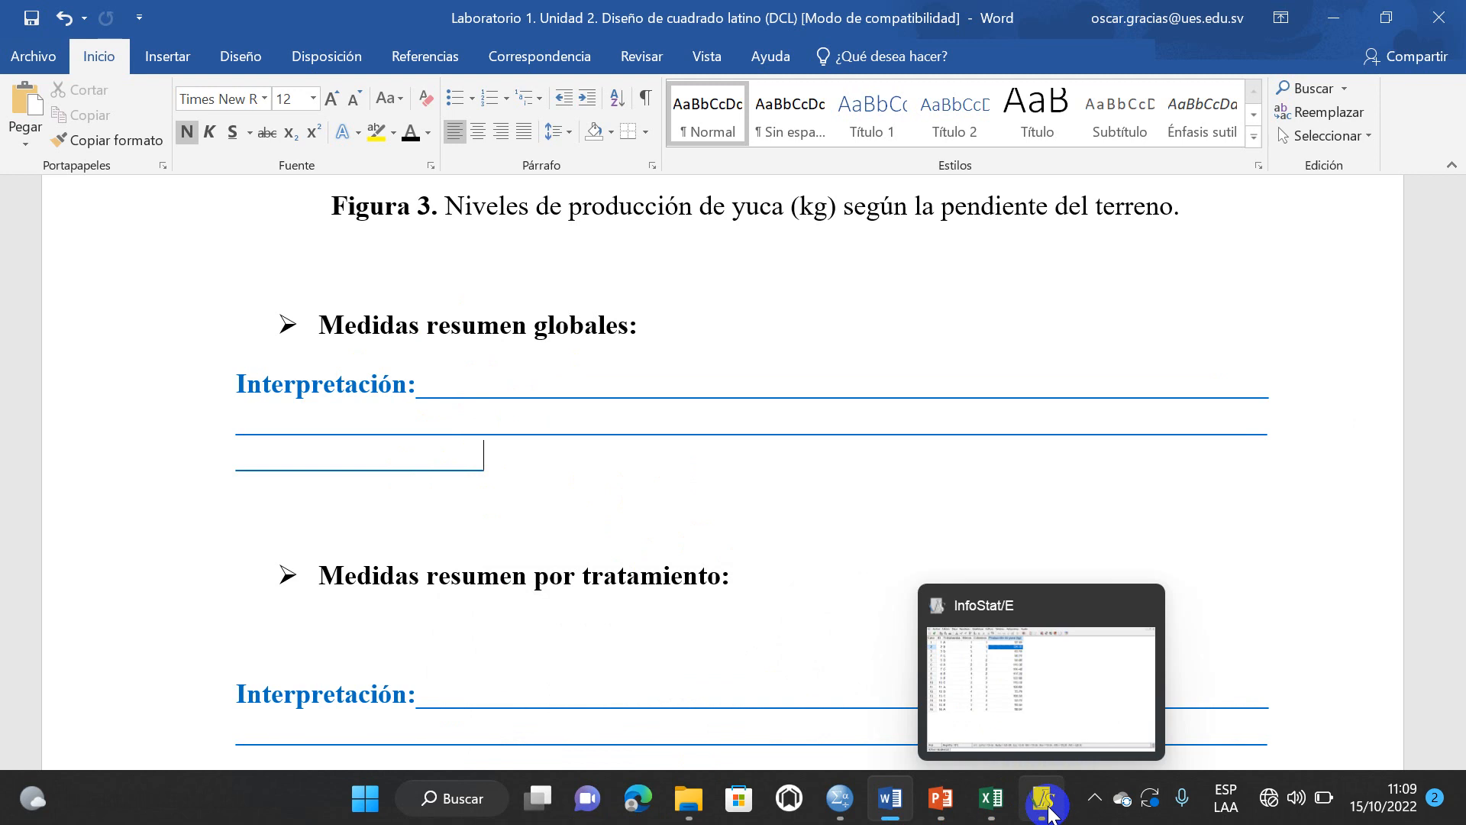
Step: Switch to InfoStat and set up summary measures of Producción de yuca (kg) classified only by Tratamientos, removing Hileras and Columnas
click(1047, 713)
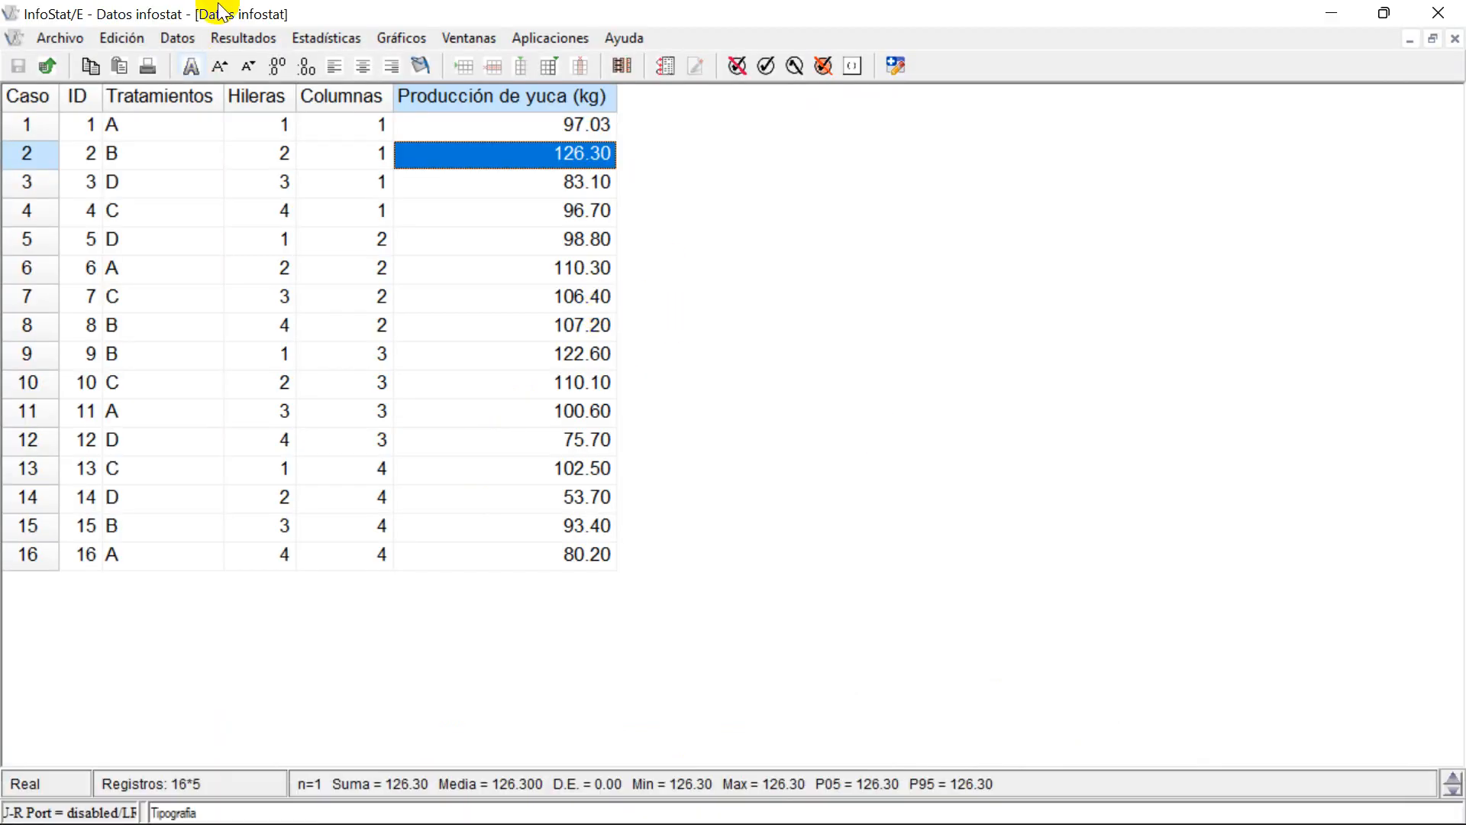
click(318, 37)
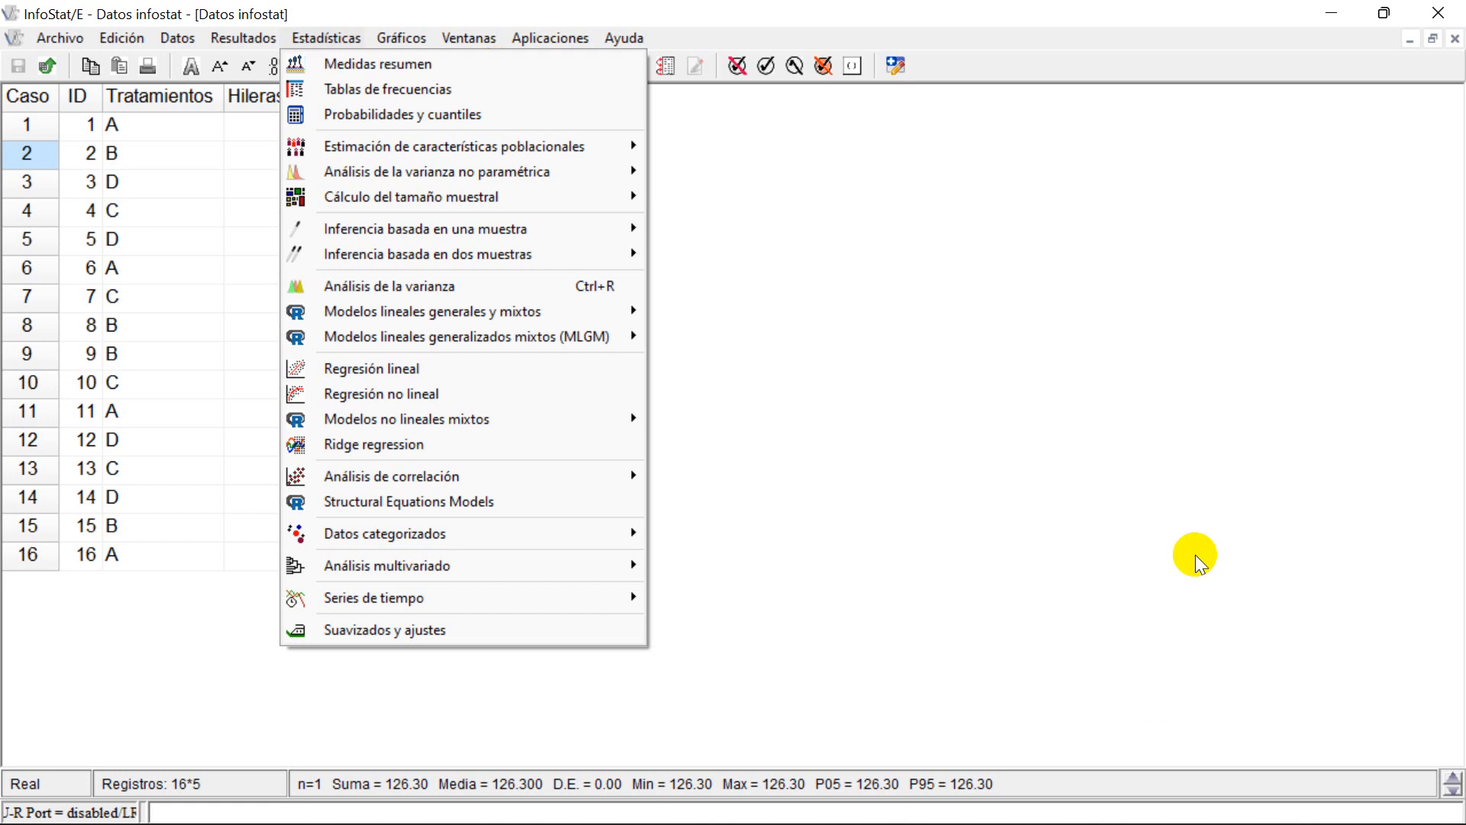
click(974, 433)
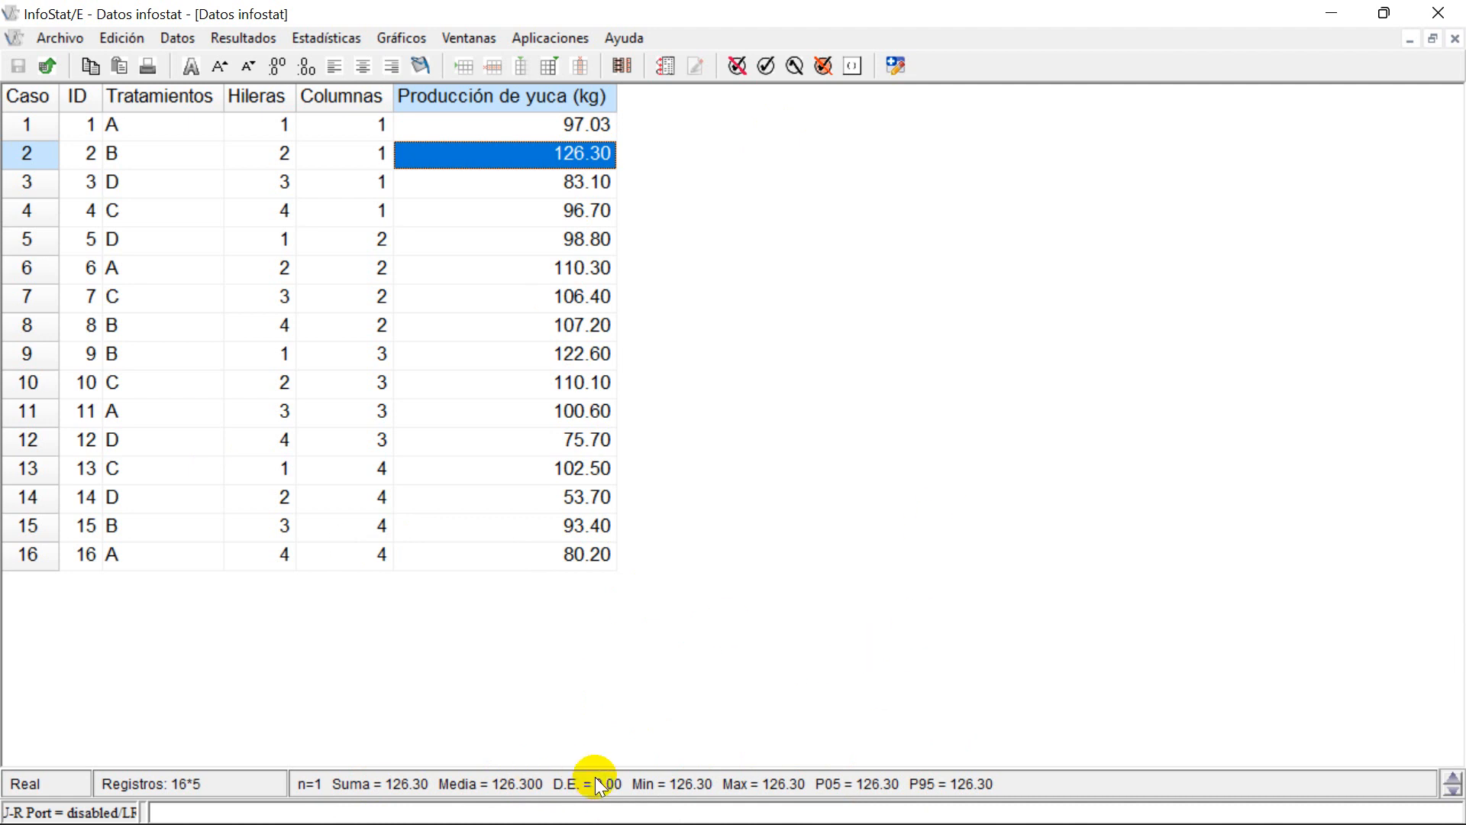
click(329, 37)
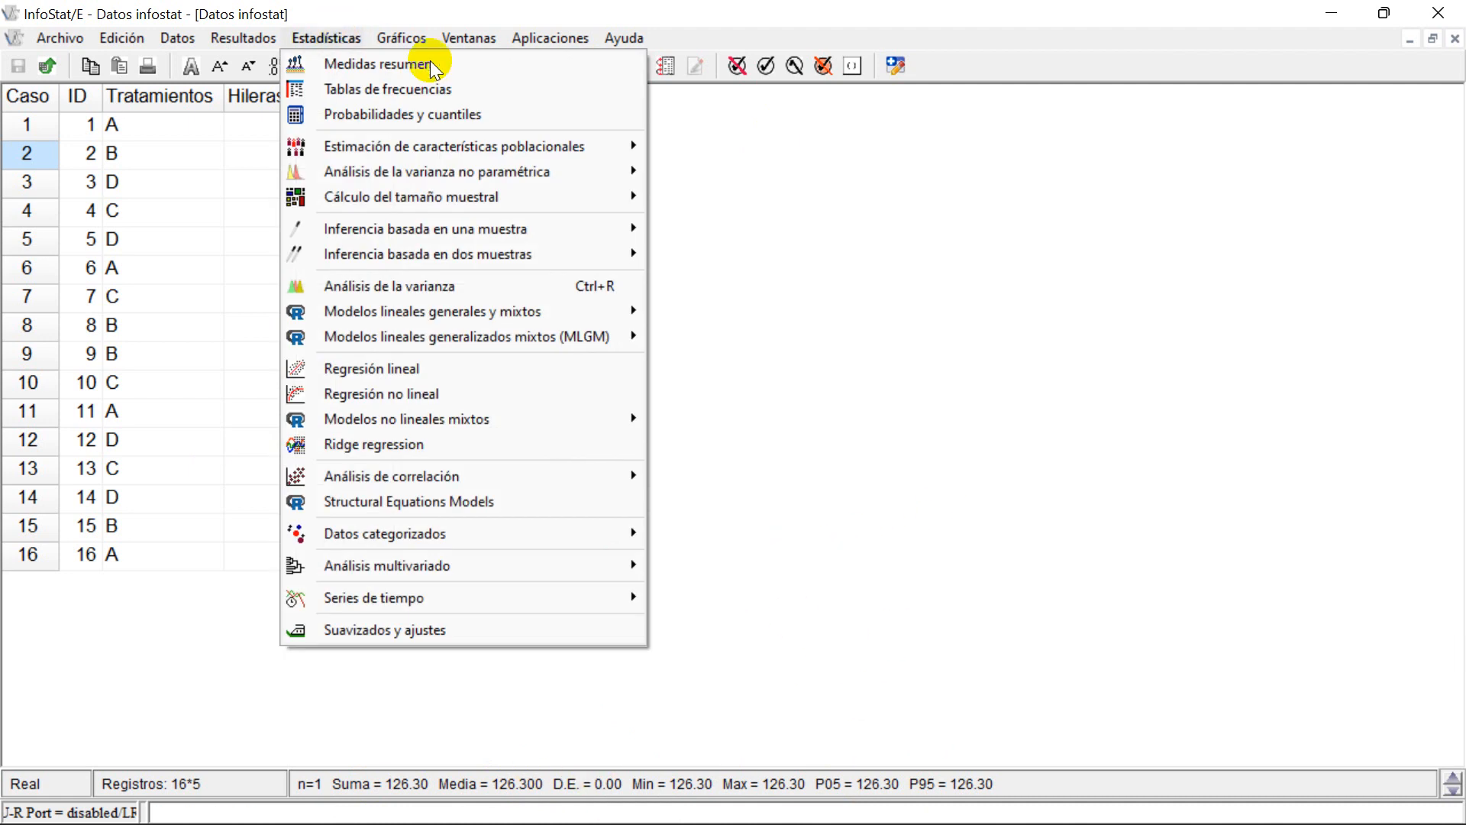
click(517, 66)
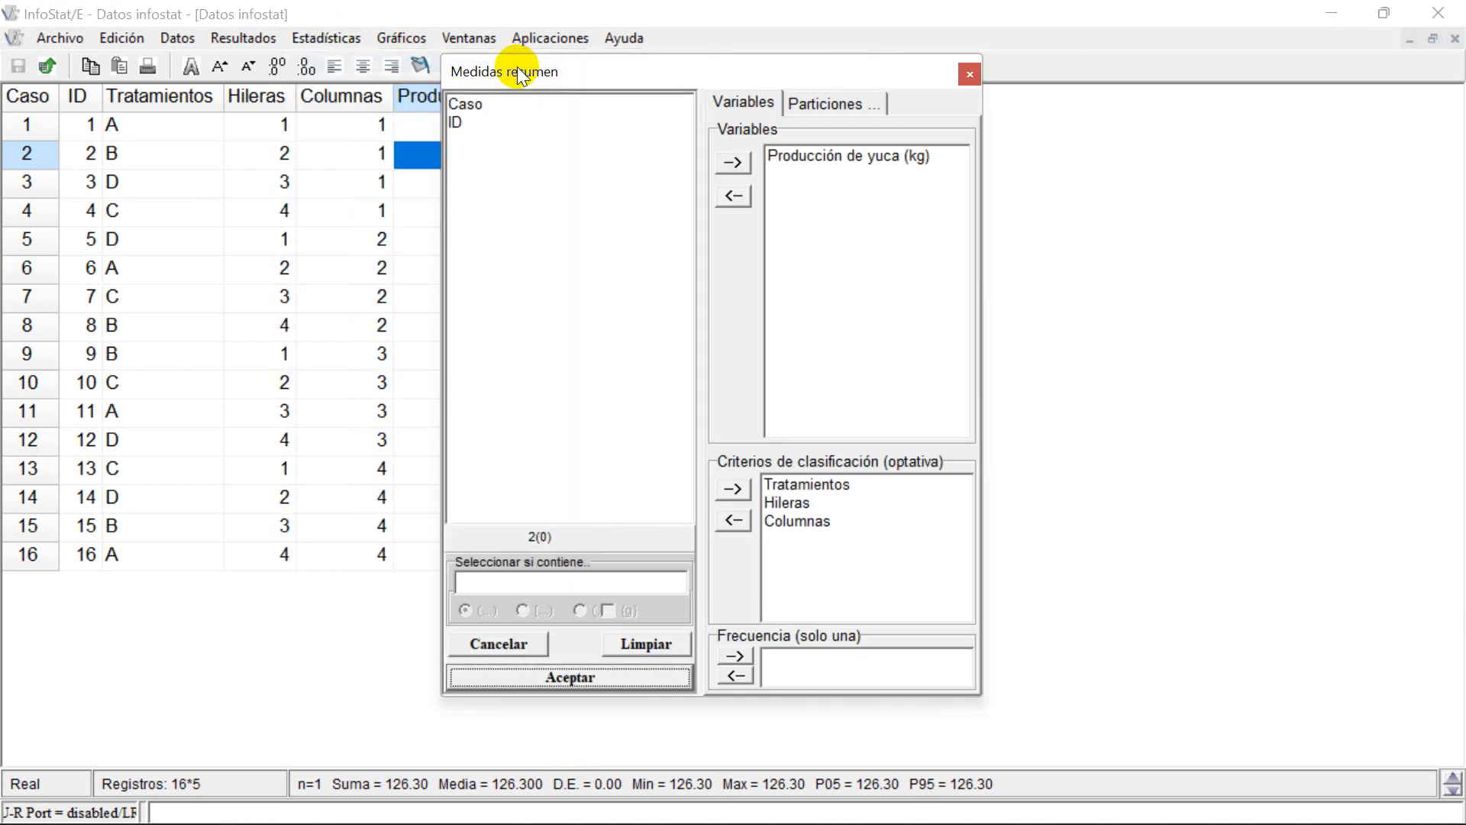
drag(821, 67, 852, 118)
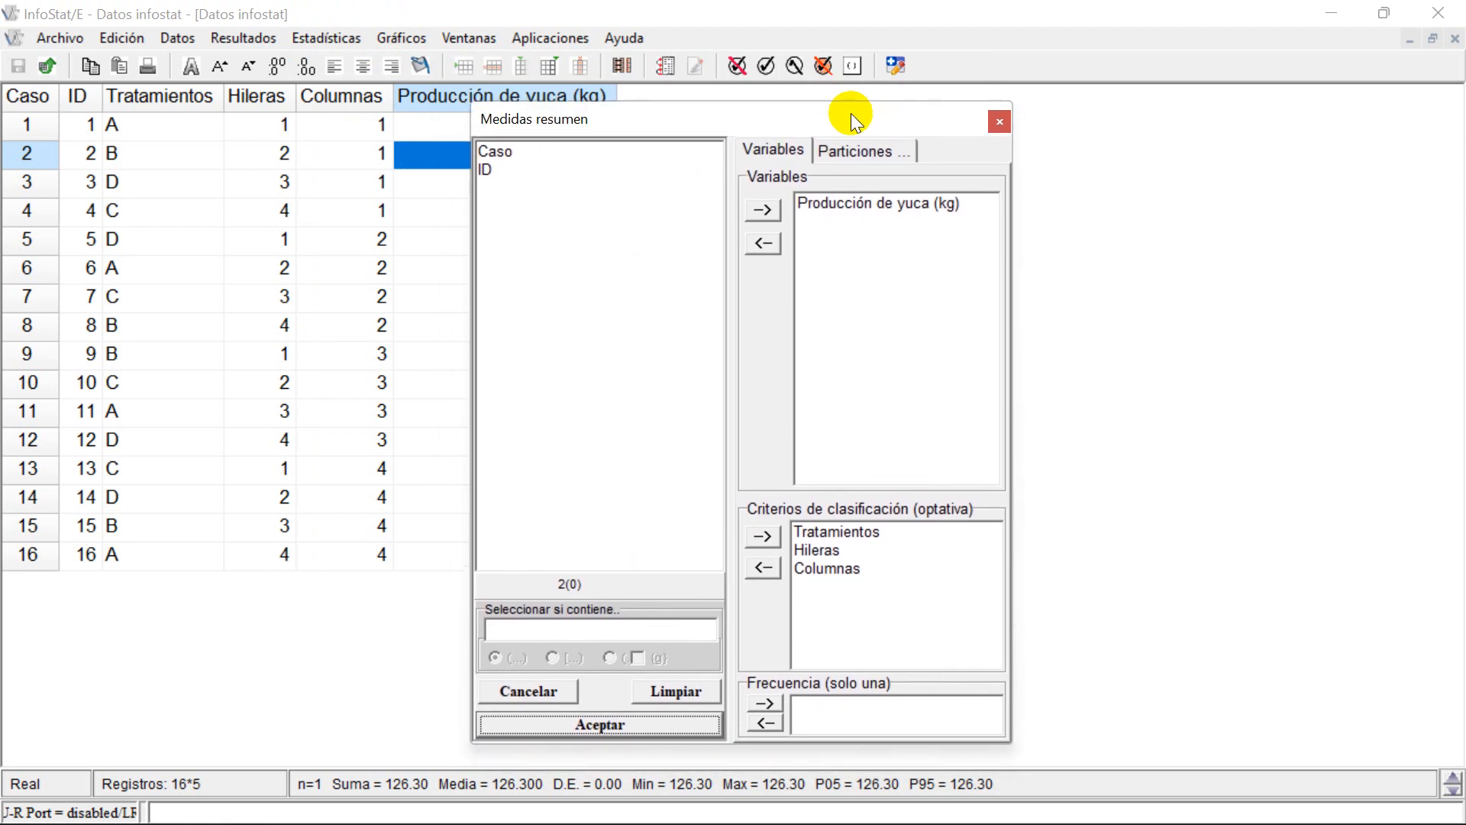
click(818, 550)
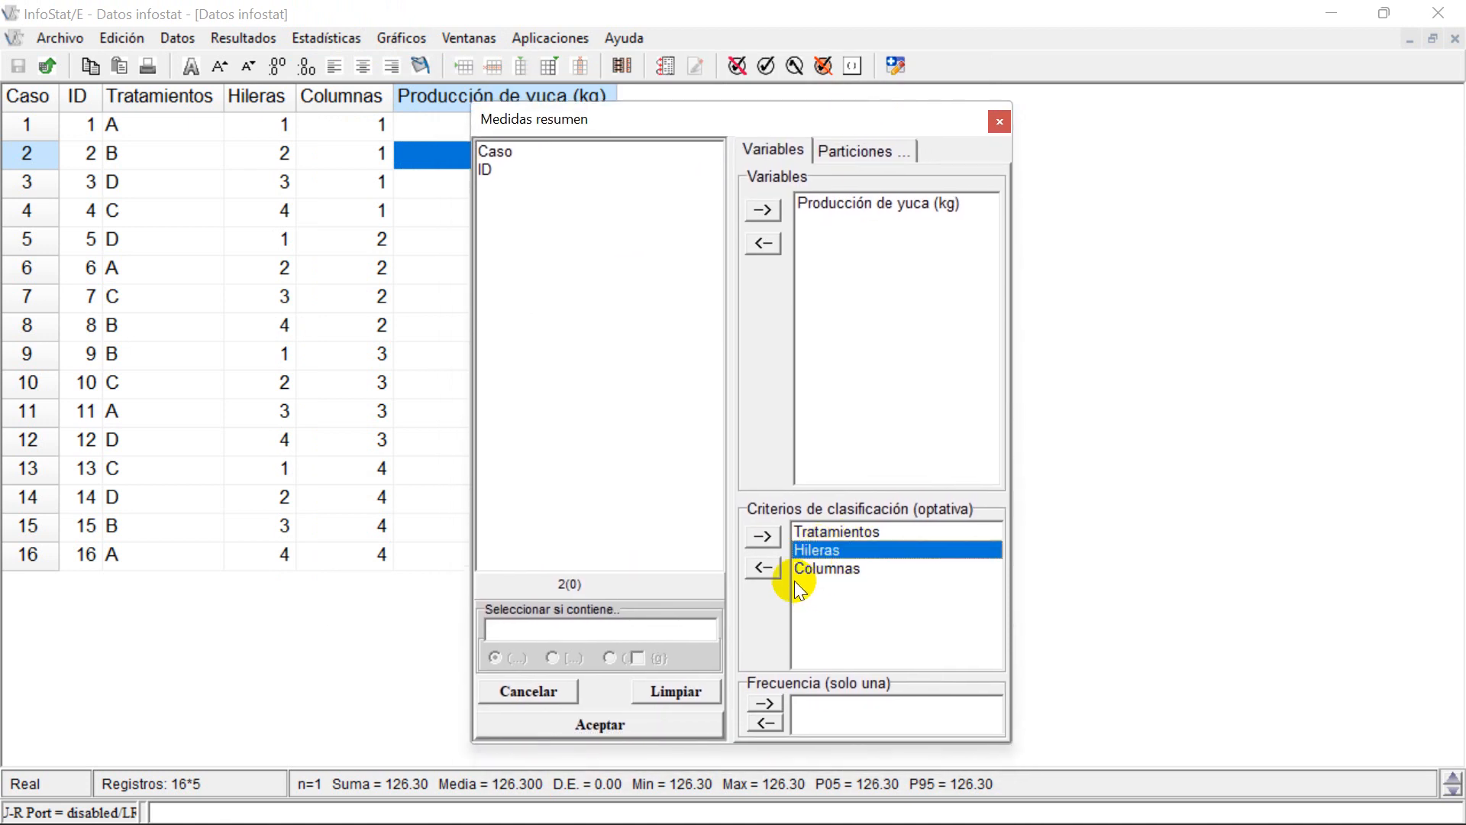
click(763, 566)
click(803, 552)
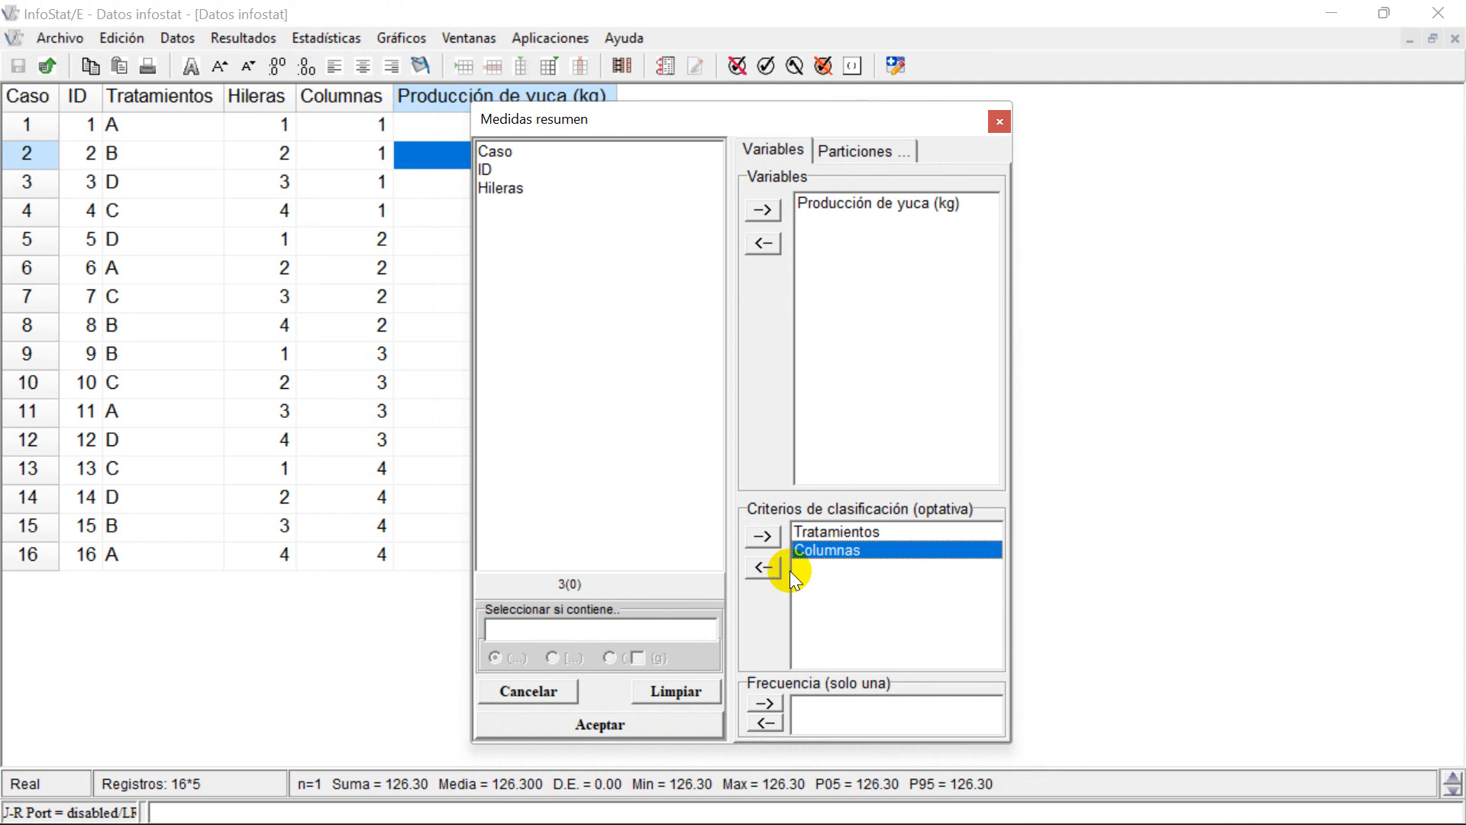
click(765, 567)
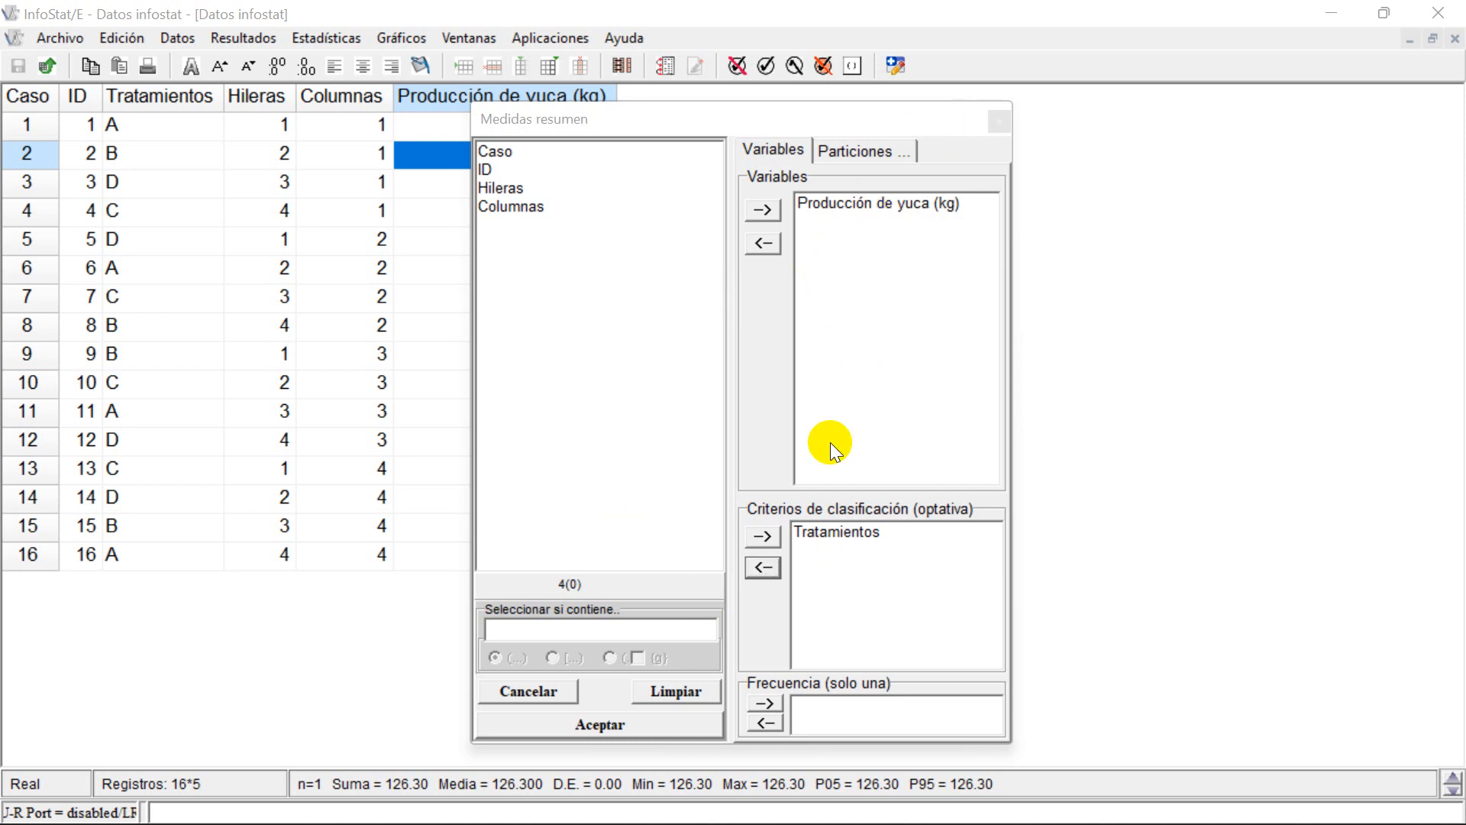
click(600, 725)
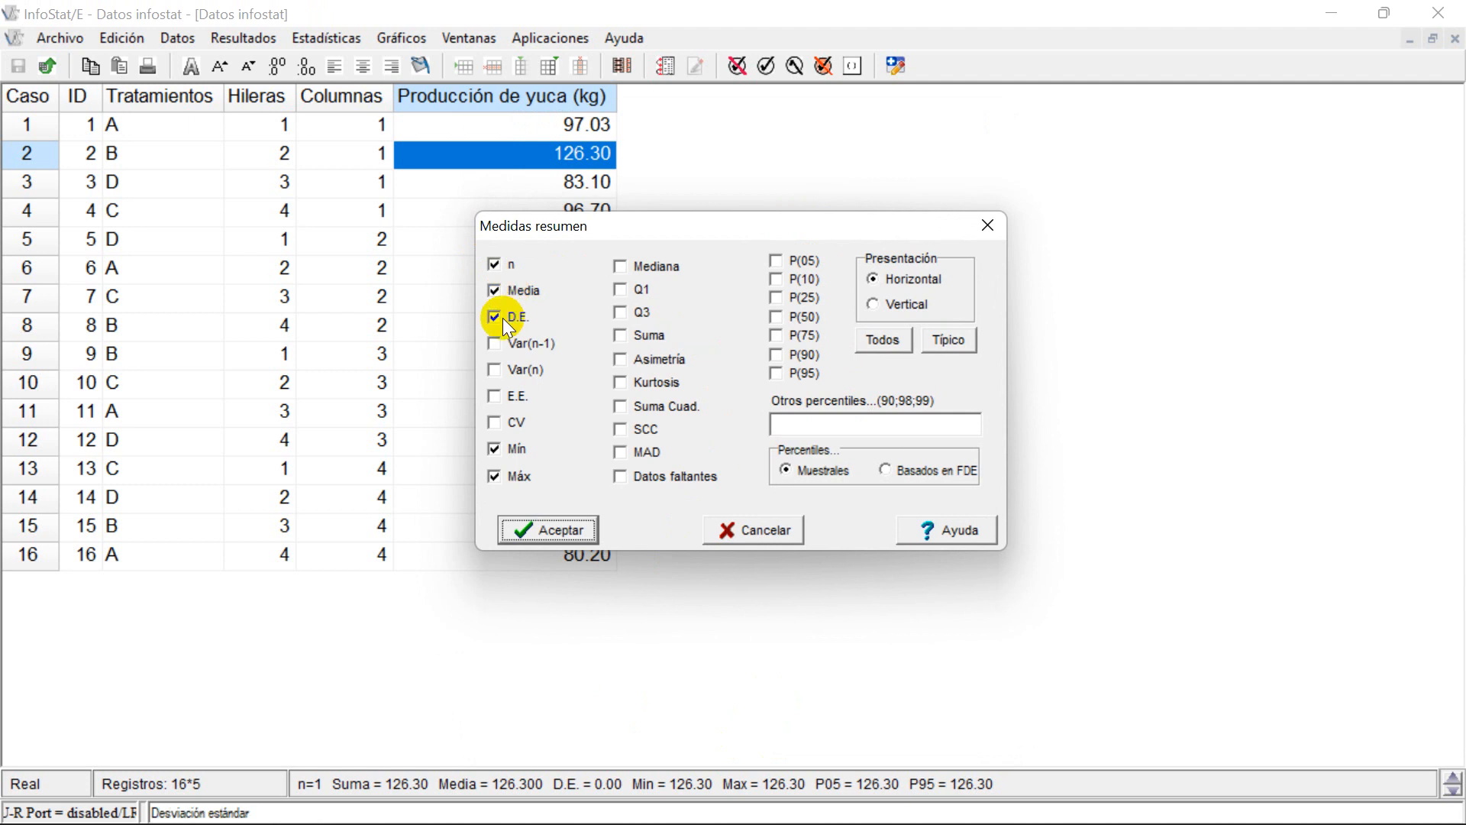
Step: Exclude Mín and Máx from the summary statistics, add CV alongside n, Media and D.E., and generate the results
click(497, 447)
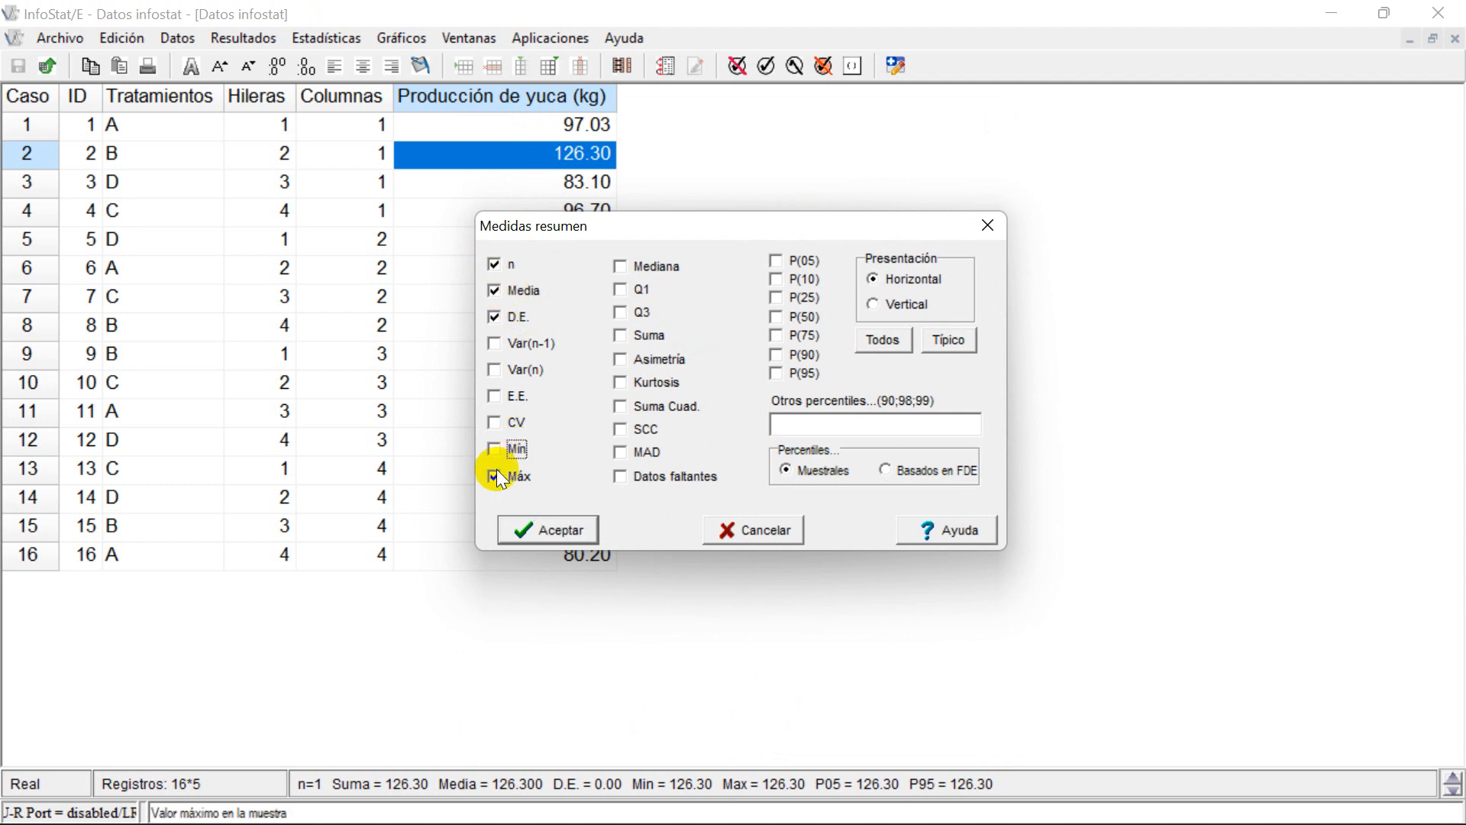
click(496, 477)
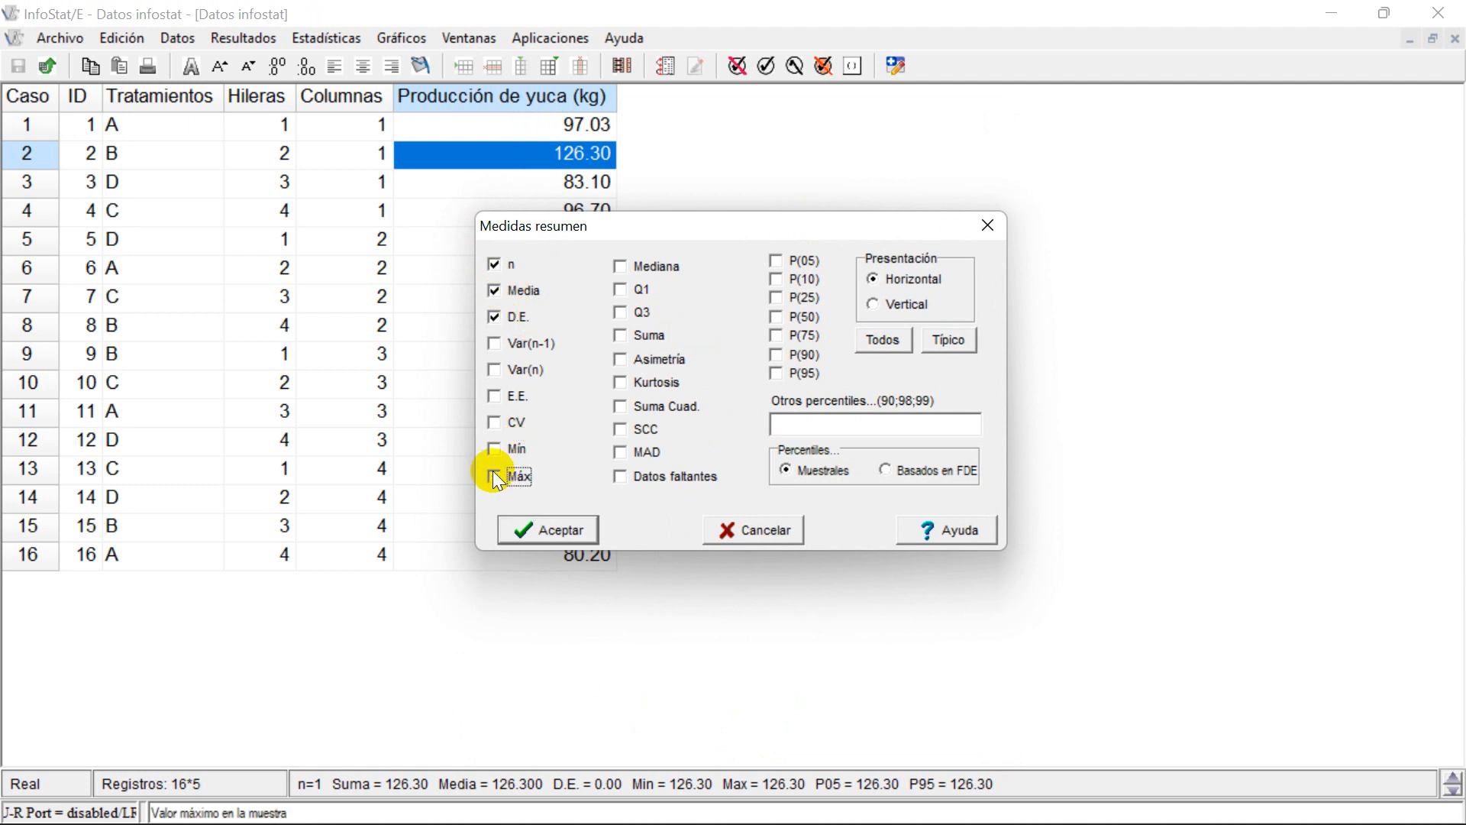
click(495, 424)
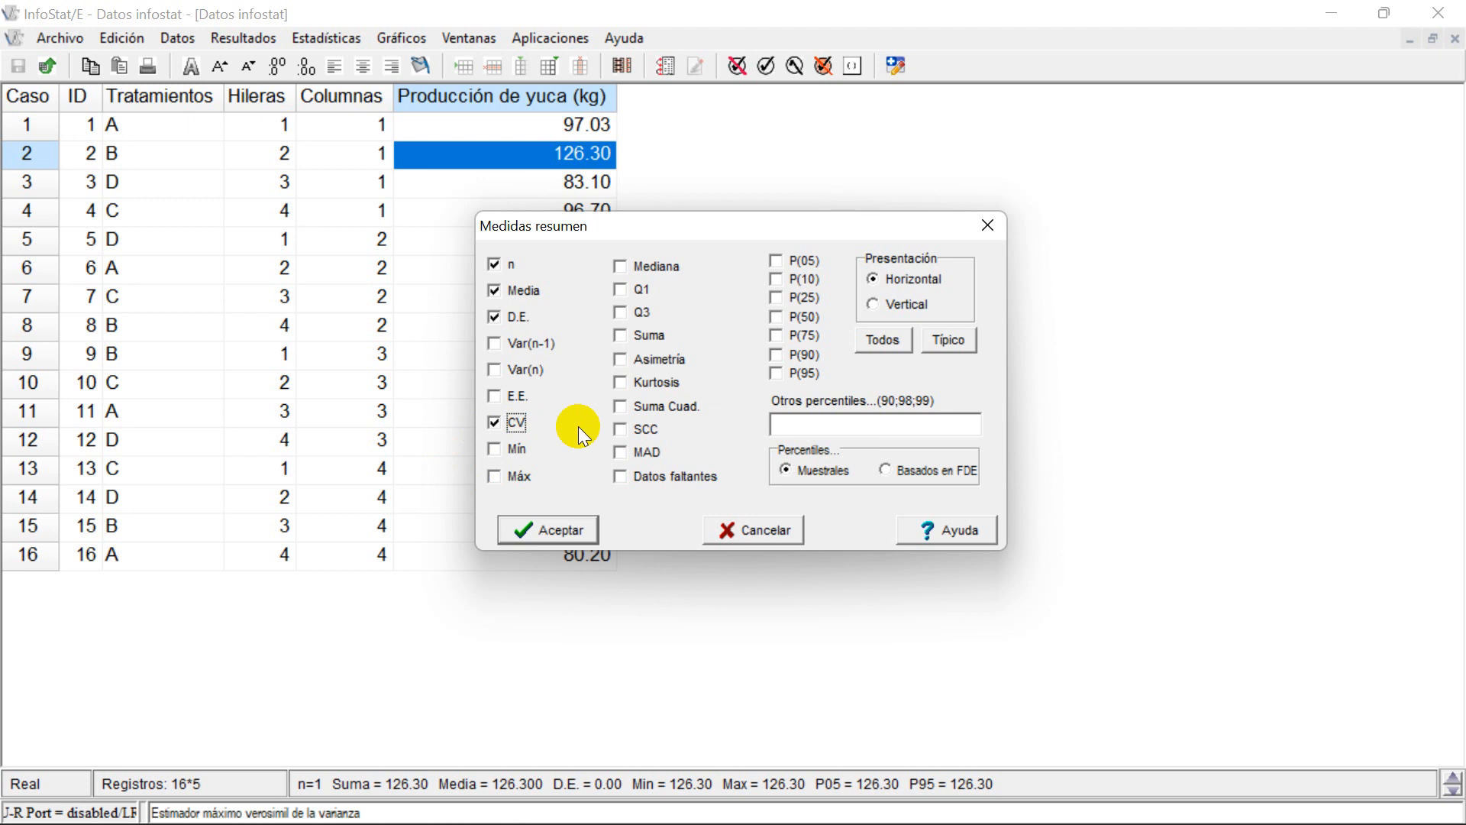
click(565, 530)
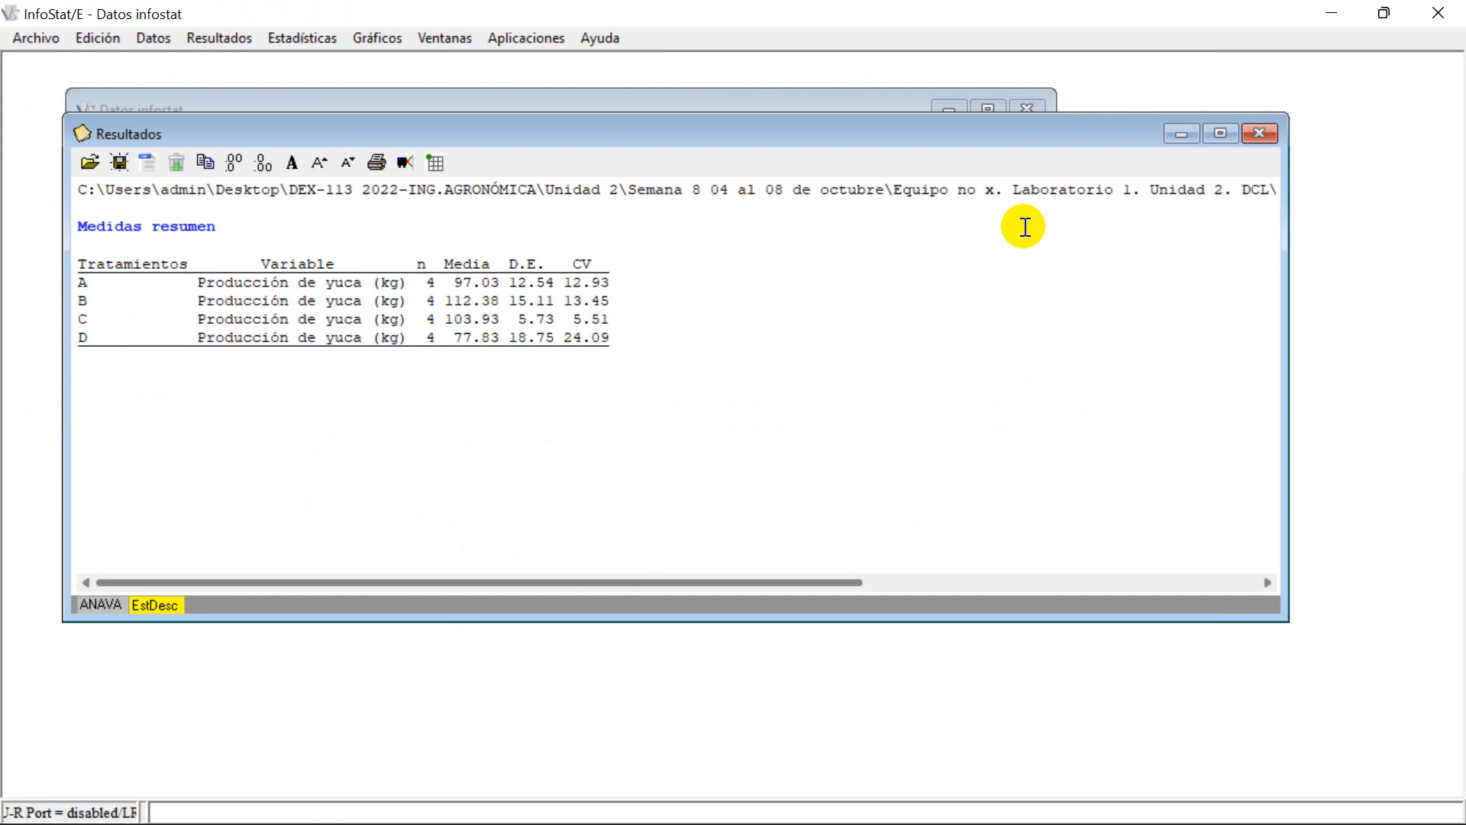
Step: Enlarge the Resultados window vertically to view the measures by treatment, and return to the maximized data table
drag(1144, 114, 1148, 72)
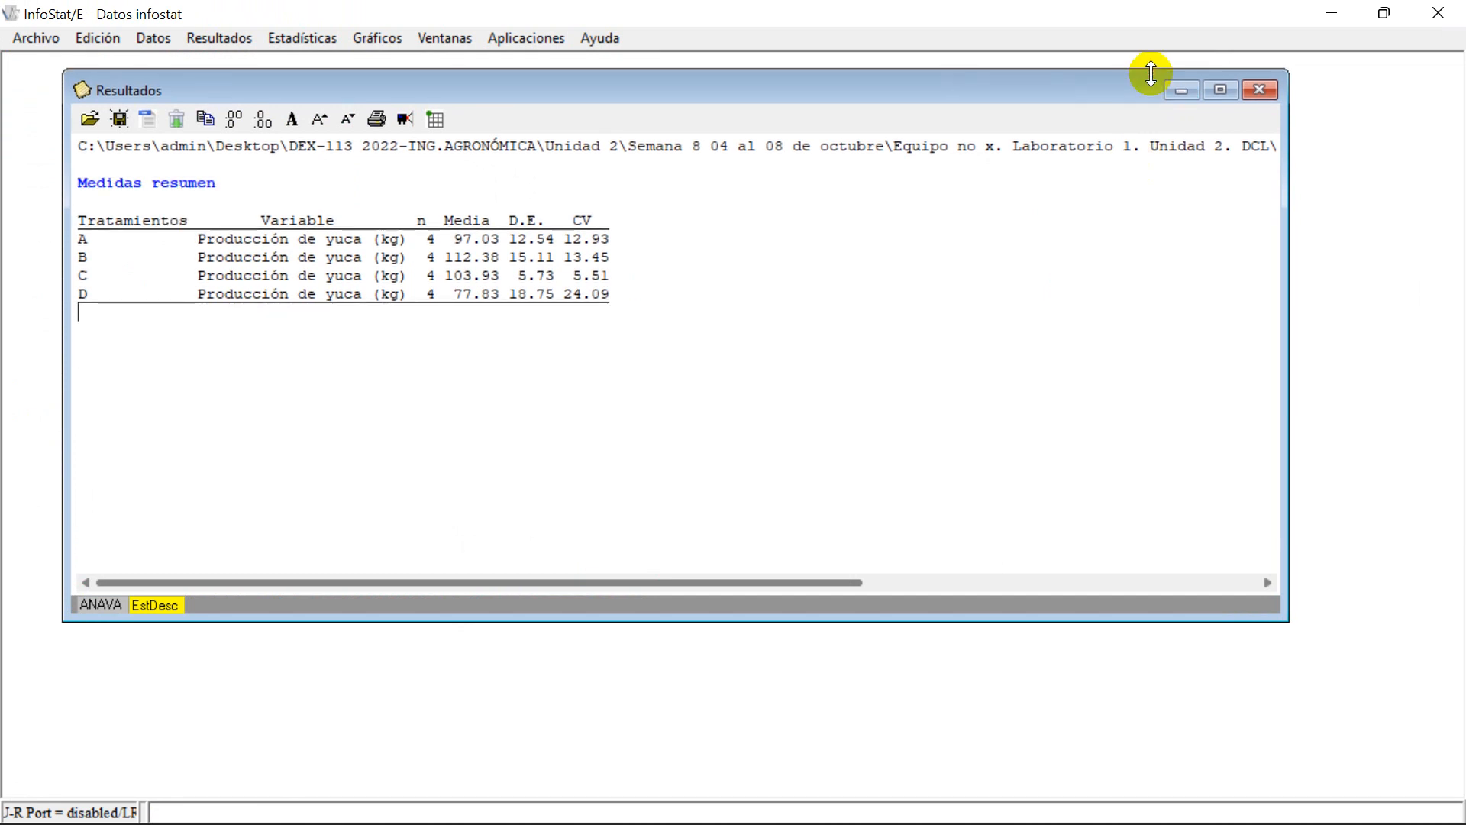
drag(1022, 621, 1023, 683)
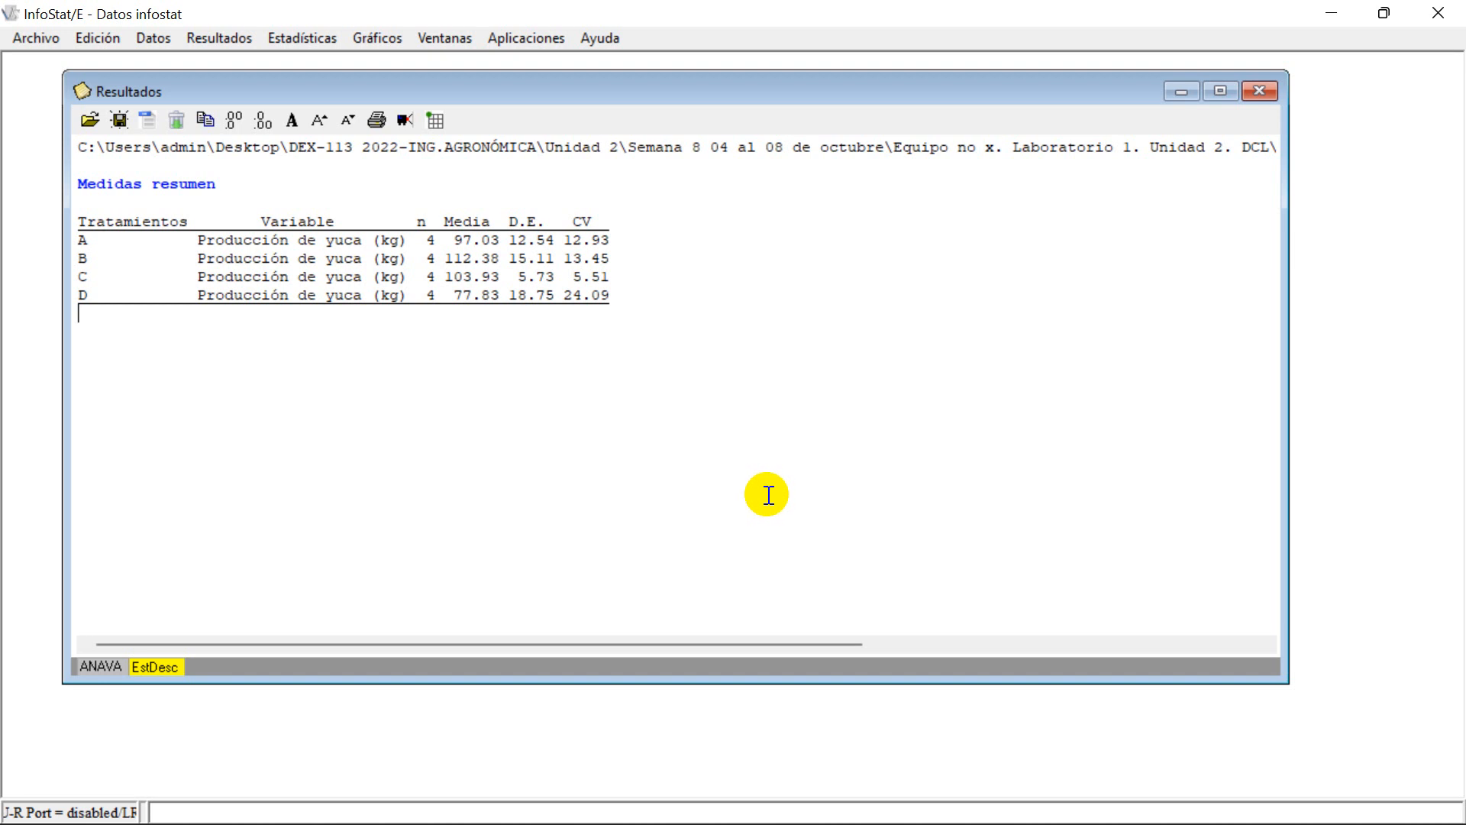
click(1184, 94)
click(993, 114)
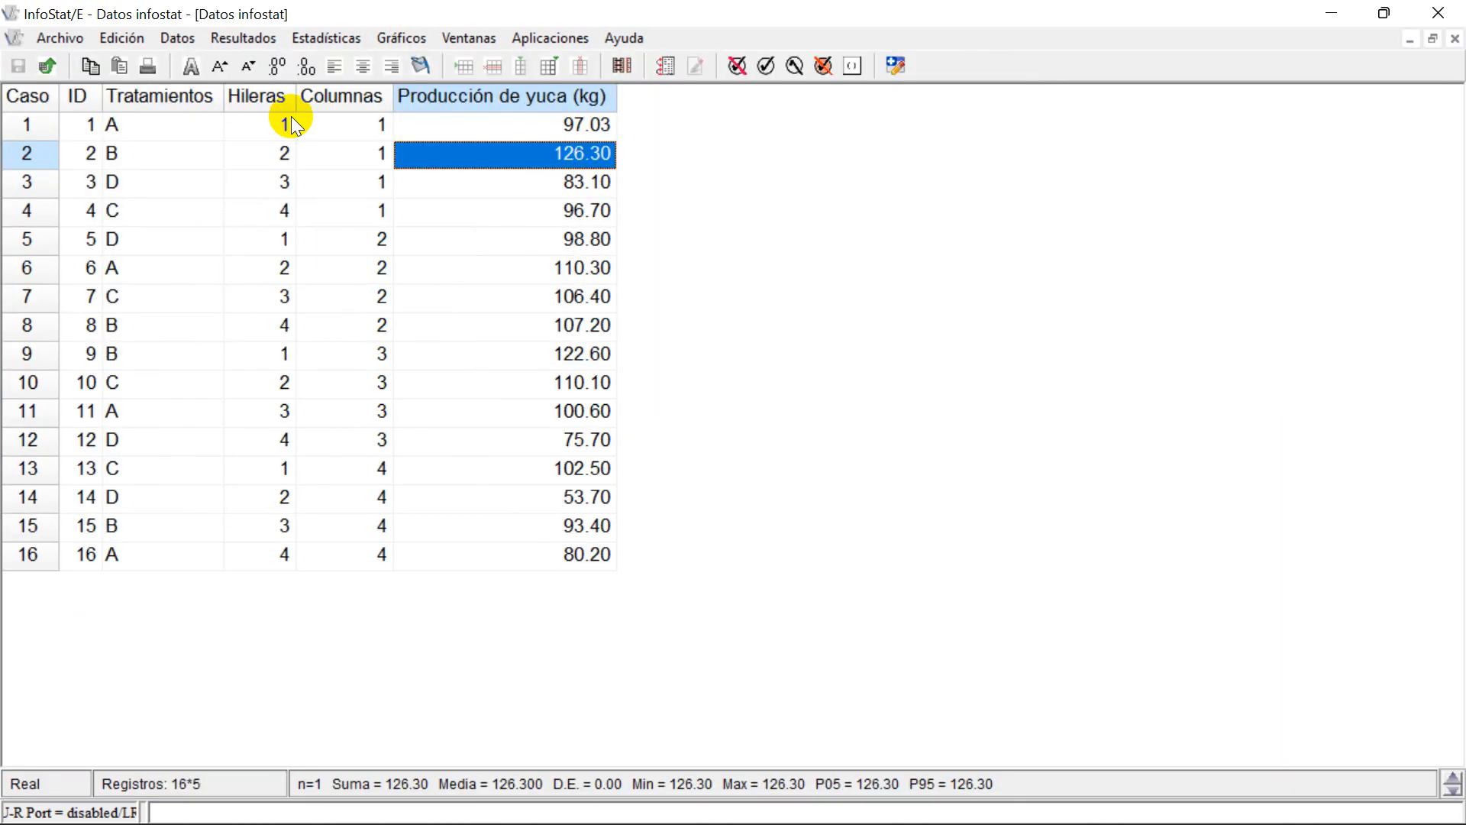
Step: Generate unclassified summary measures of Producción de yuca (kg) by removing Tratamientos from the classification criteria, keeping n, Media, D.E. and CV
click(333, 38)
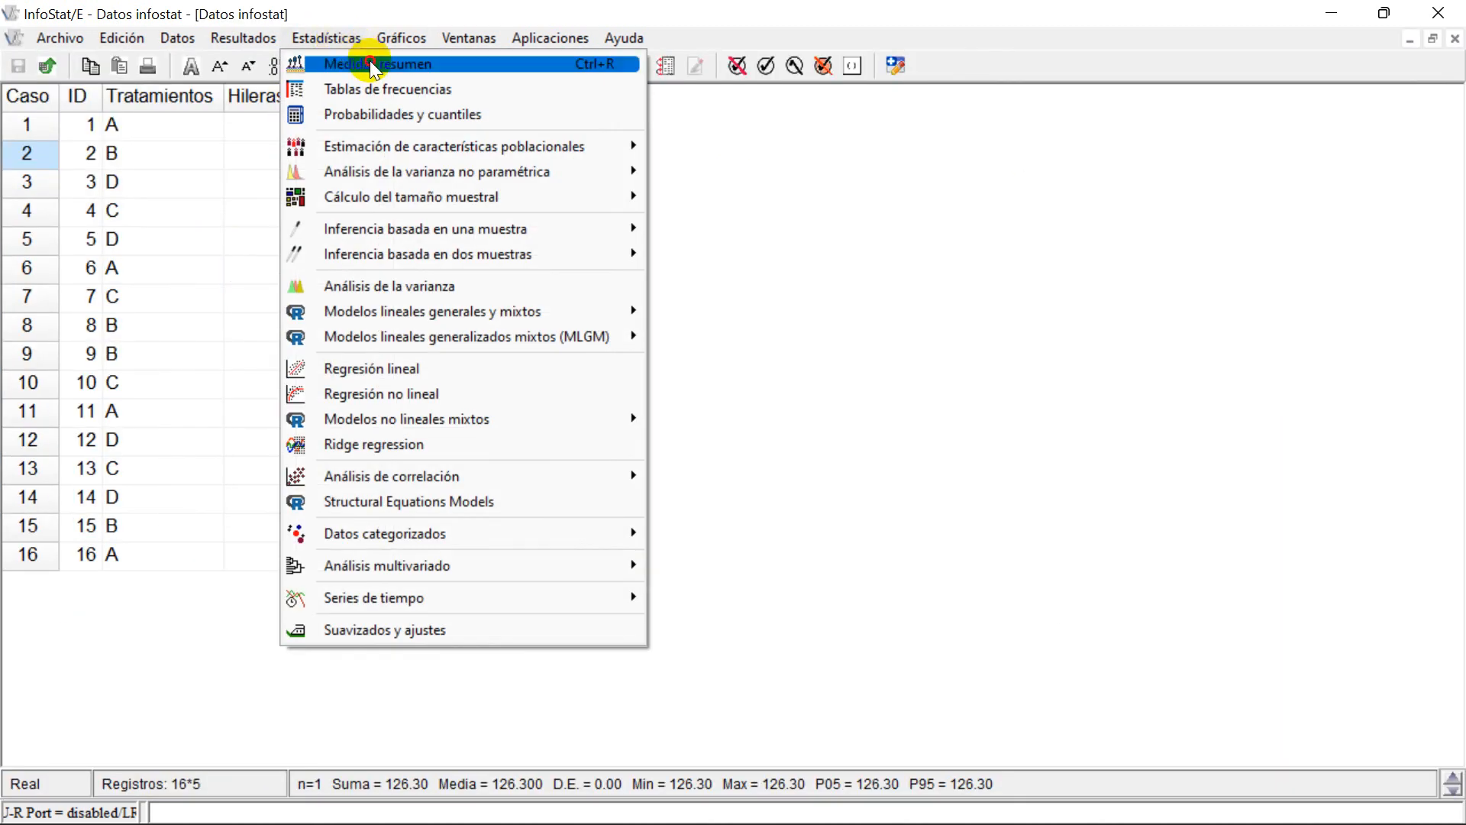
click(378, 63)
click(855, 524)
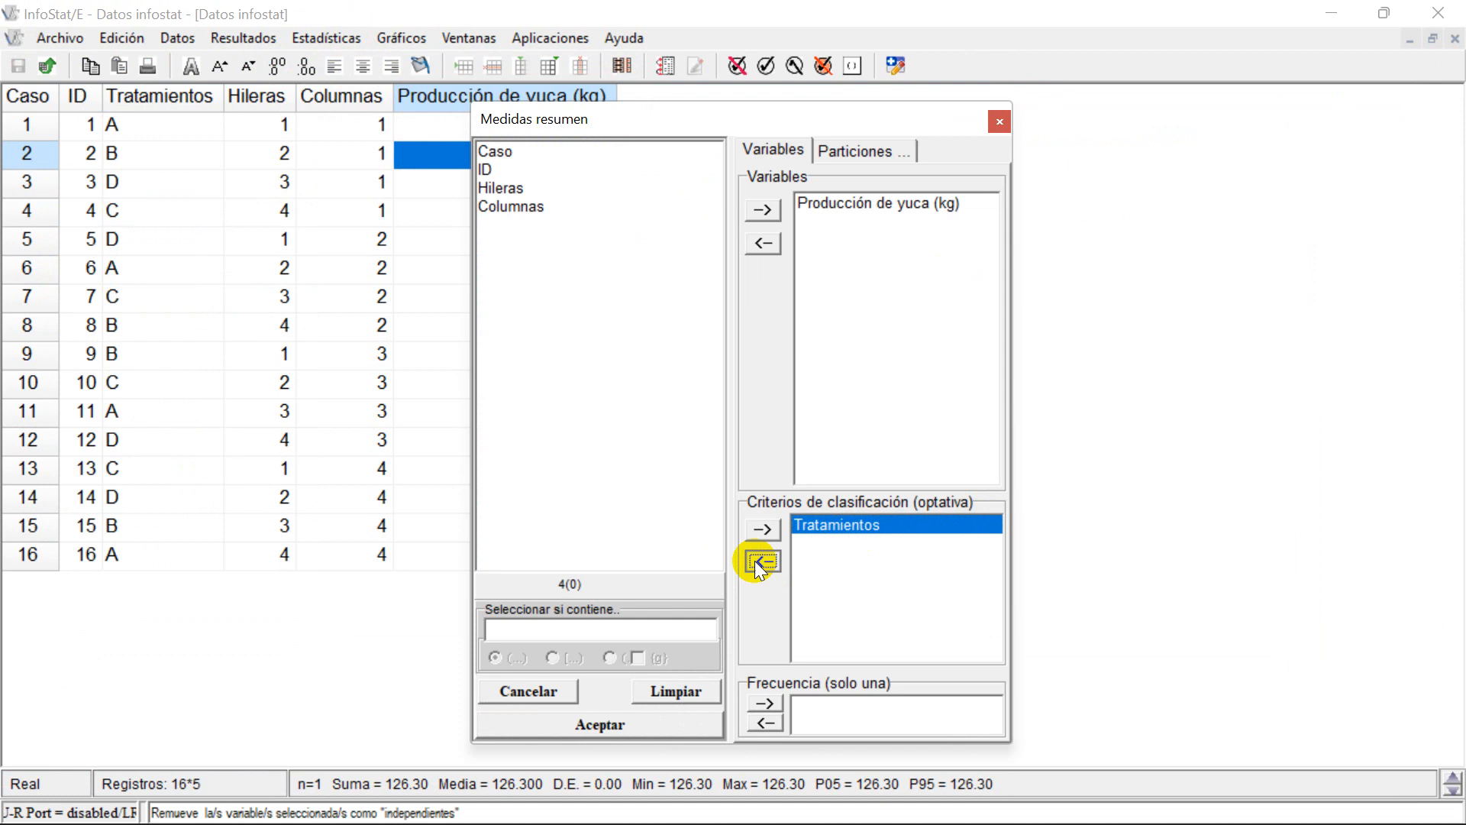
click(762, 562)
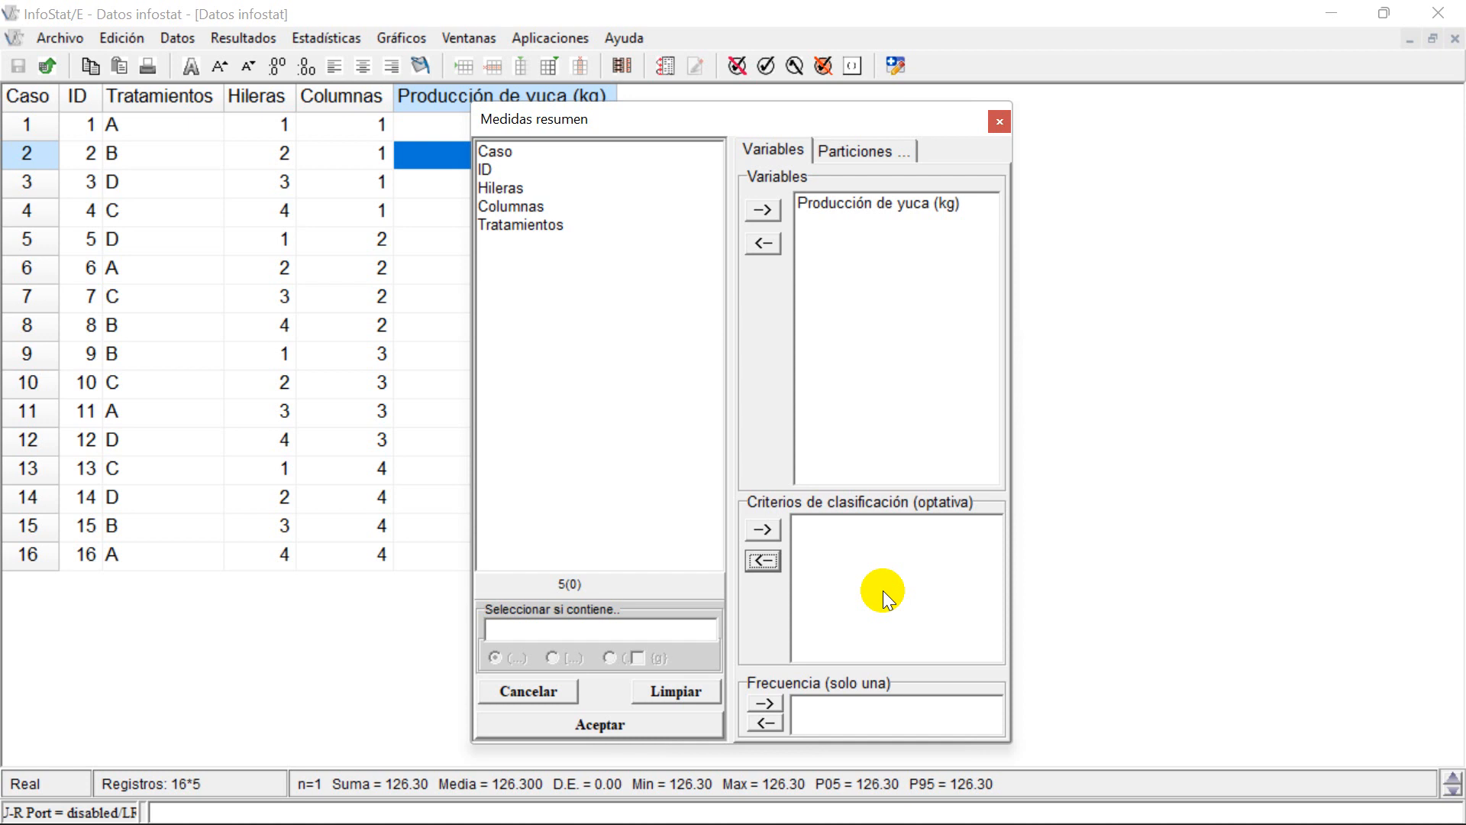
click(601, 722)
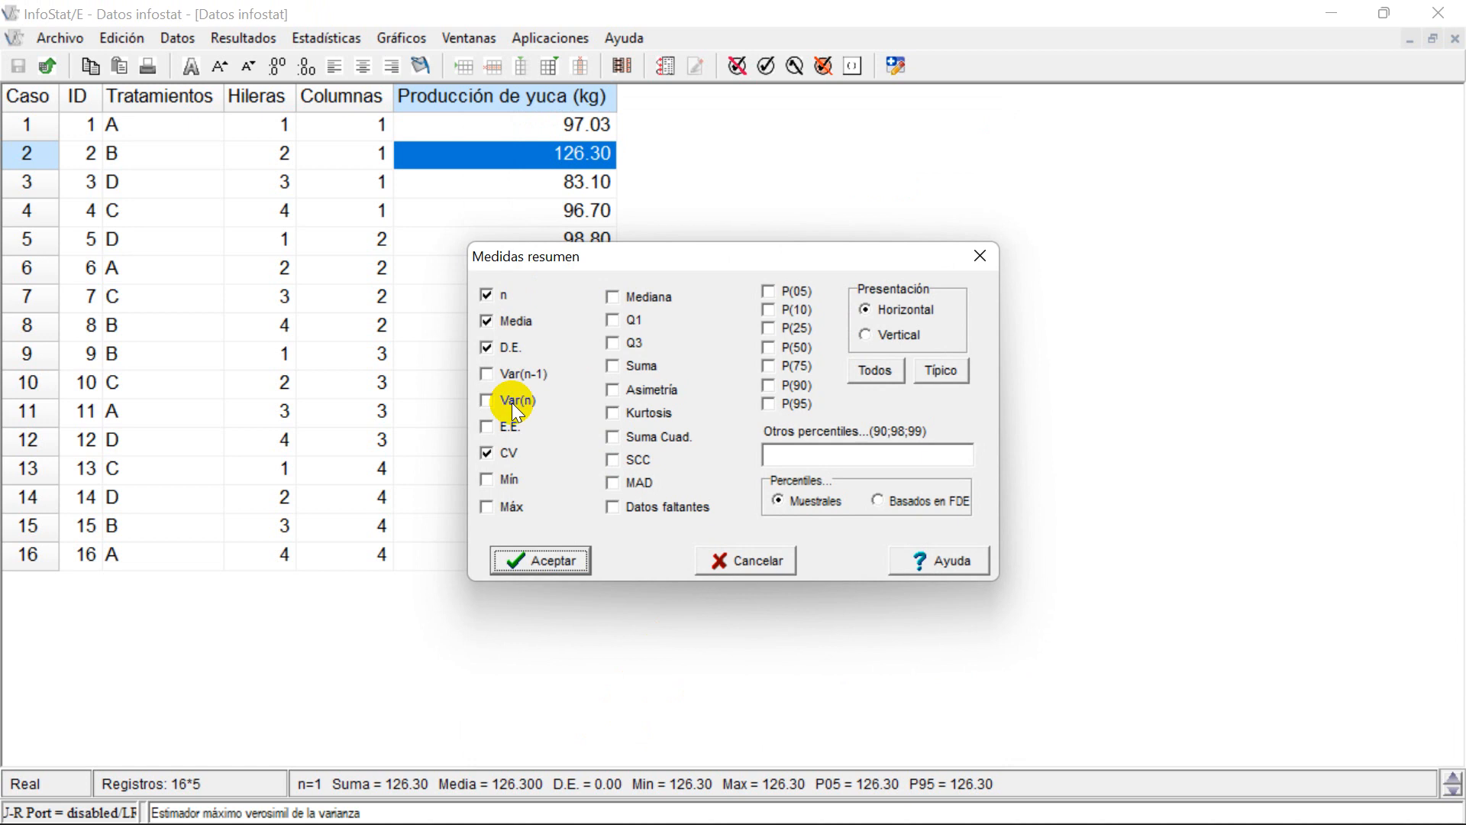
click(548, 561)
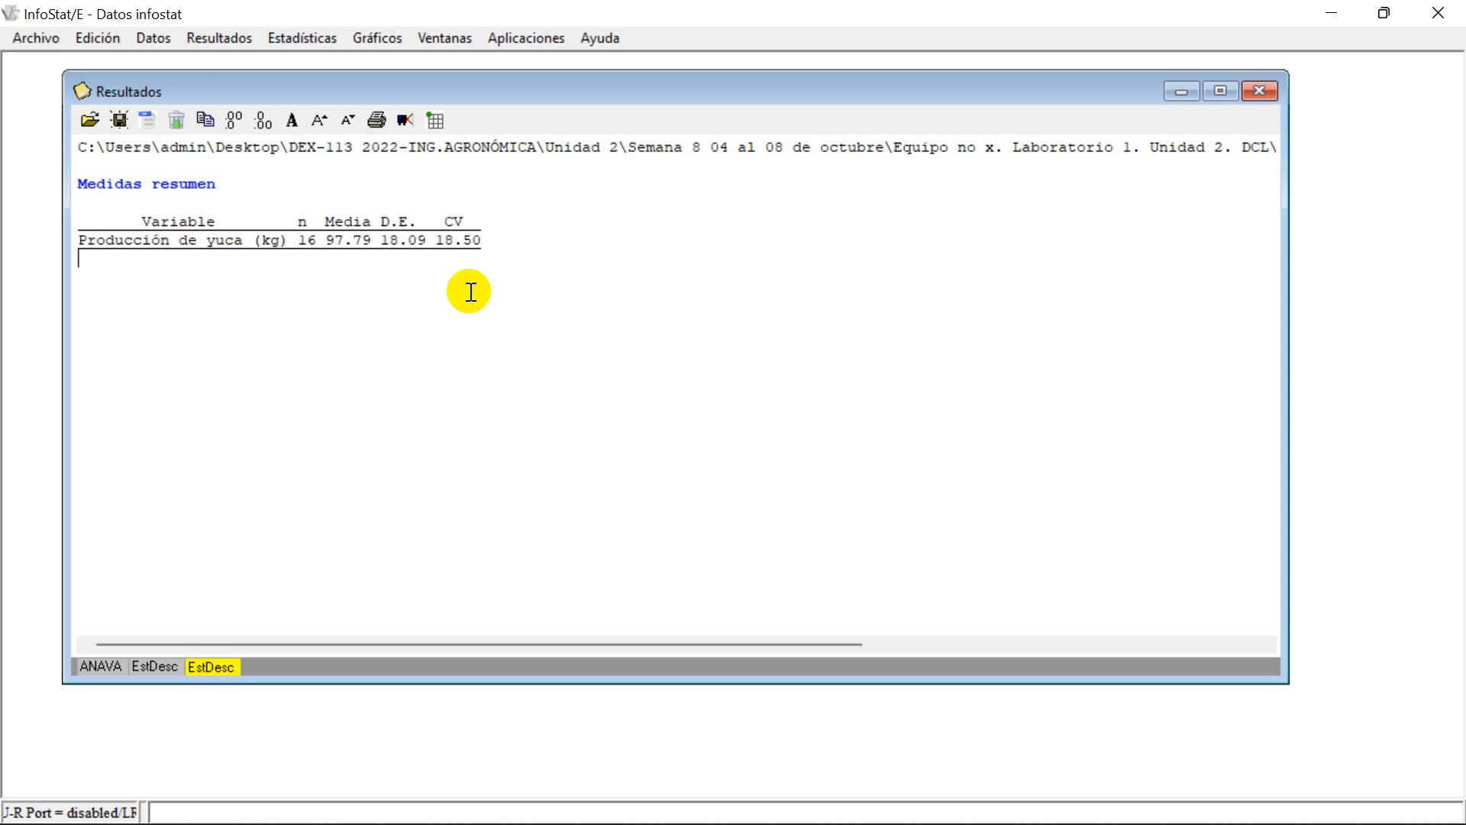
Step: Copy the global summary measures table from Resultados and paste it into the Excel sheet DCL at cell B94, below the columns chart
drag(517, 252, 77, 217)
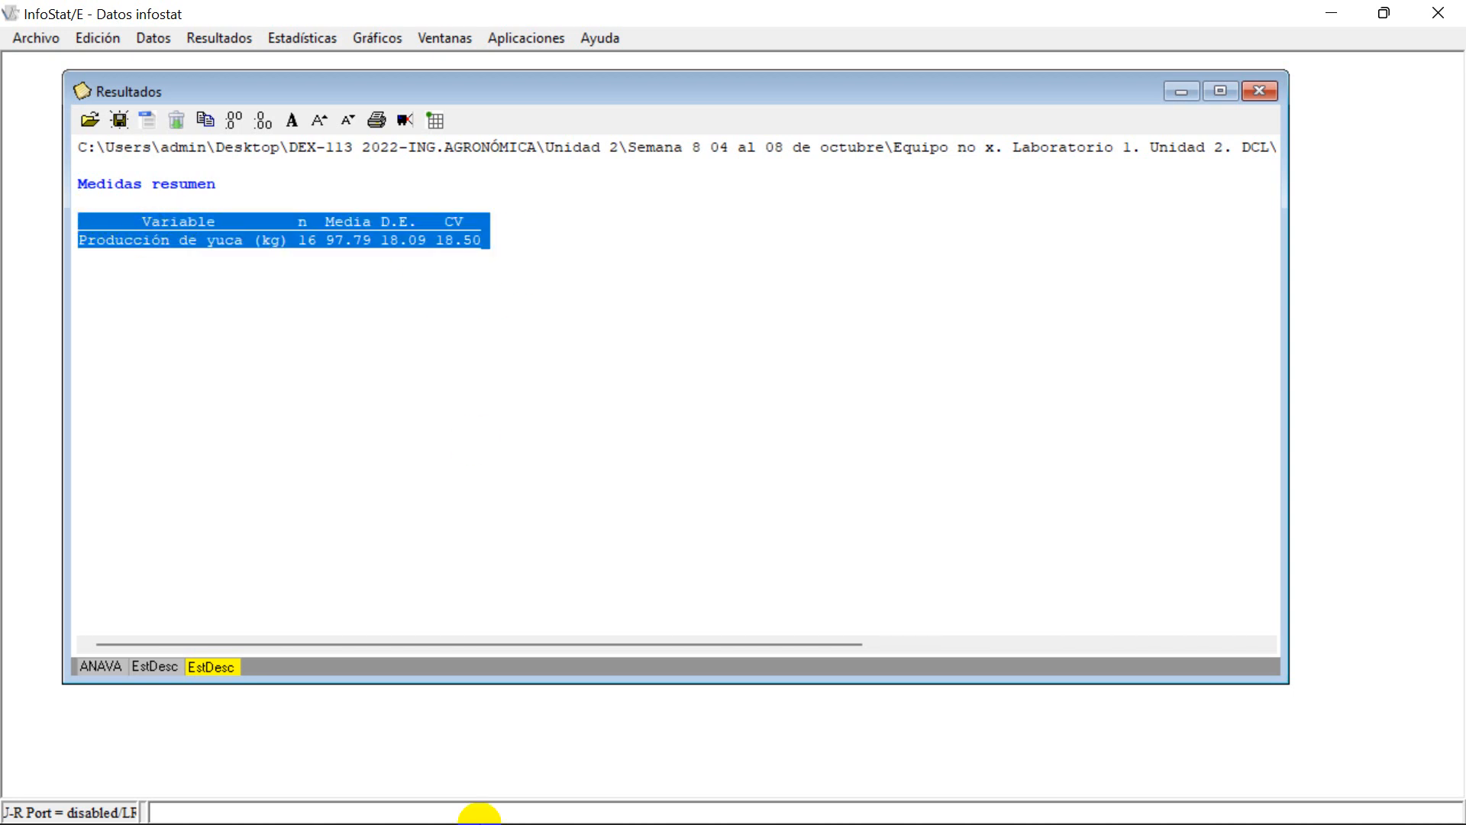
mouse_move(992, 823)
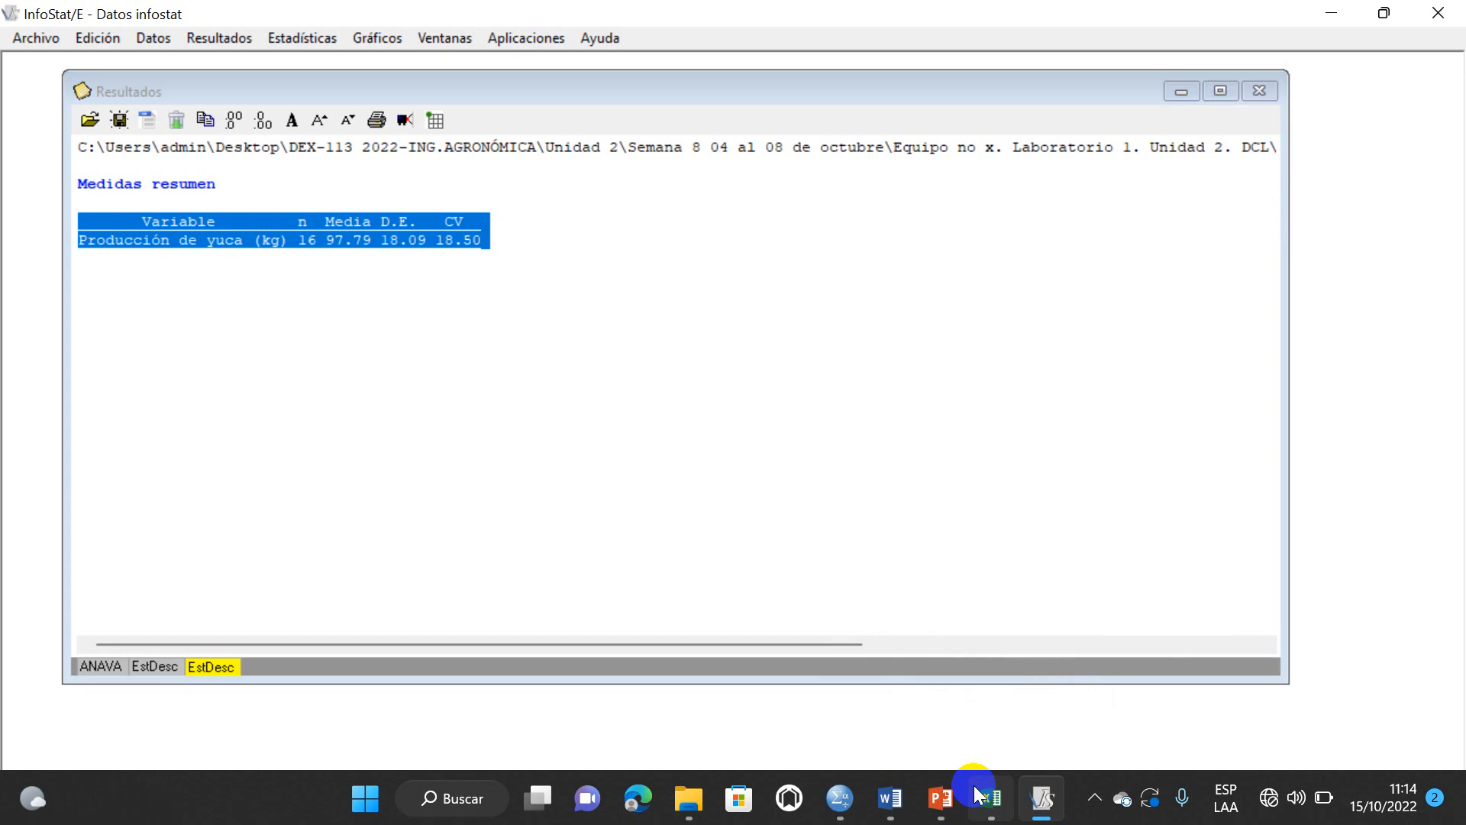
click(987, 798)
click(1050, 523)
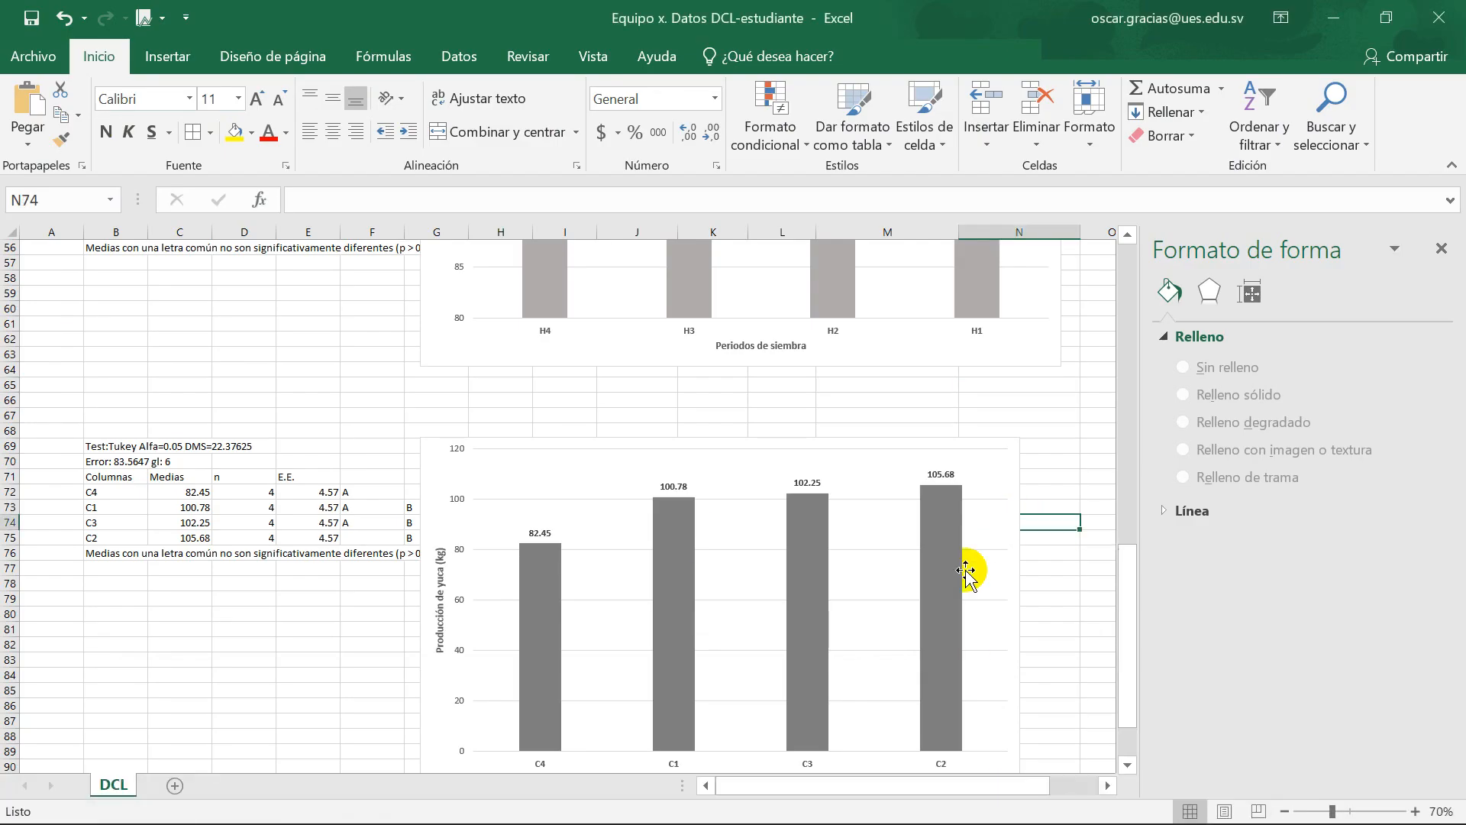
scroll(403, 615, down, 5)
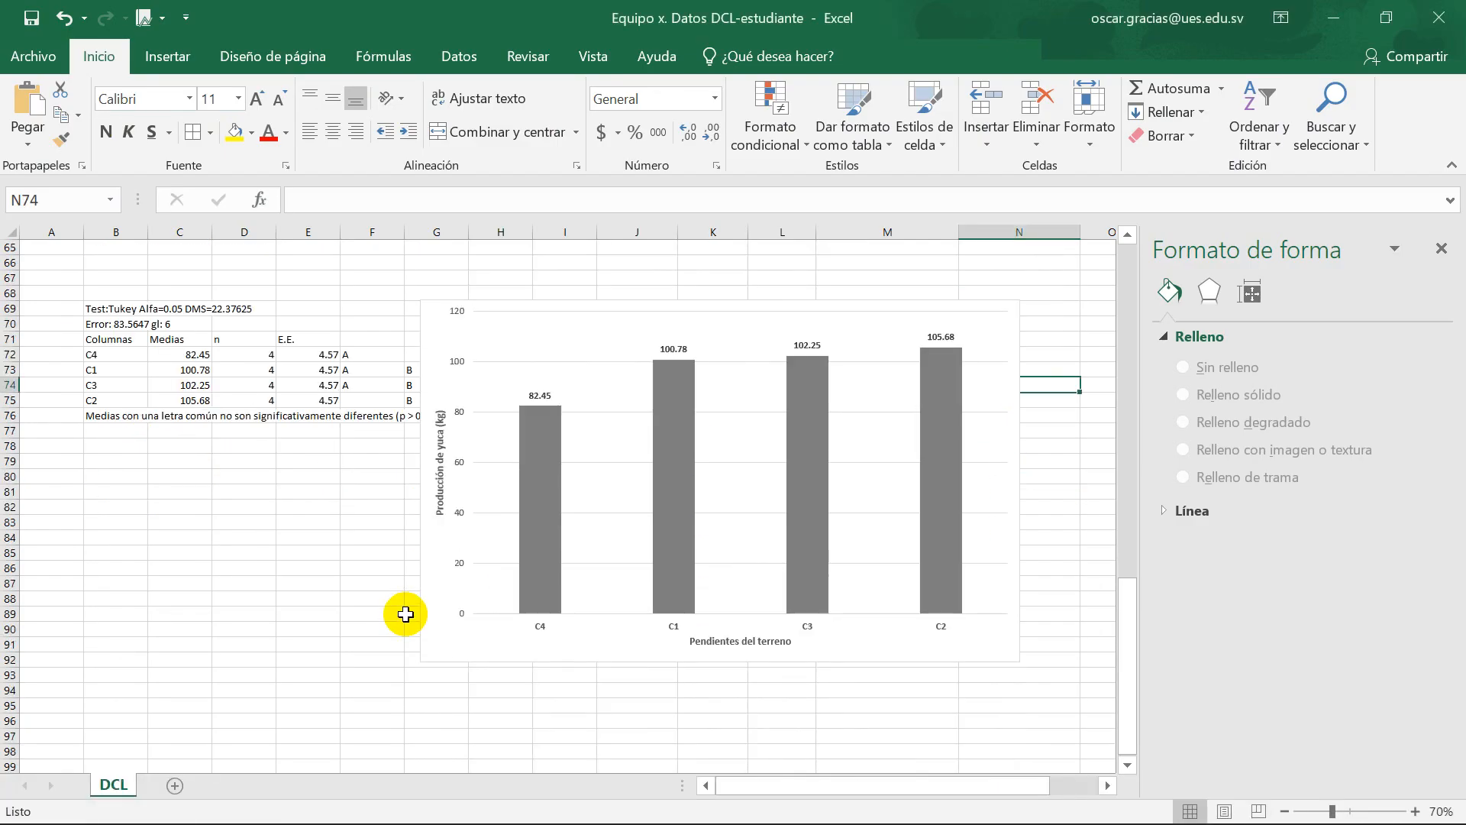
click(126, 596)
text(Variable	n	Media	D.E.	CV Producción d	16	97.79	18.09	18.5)
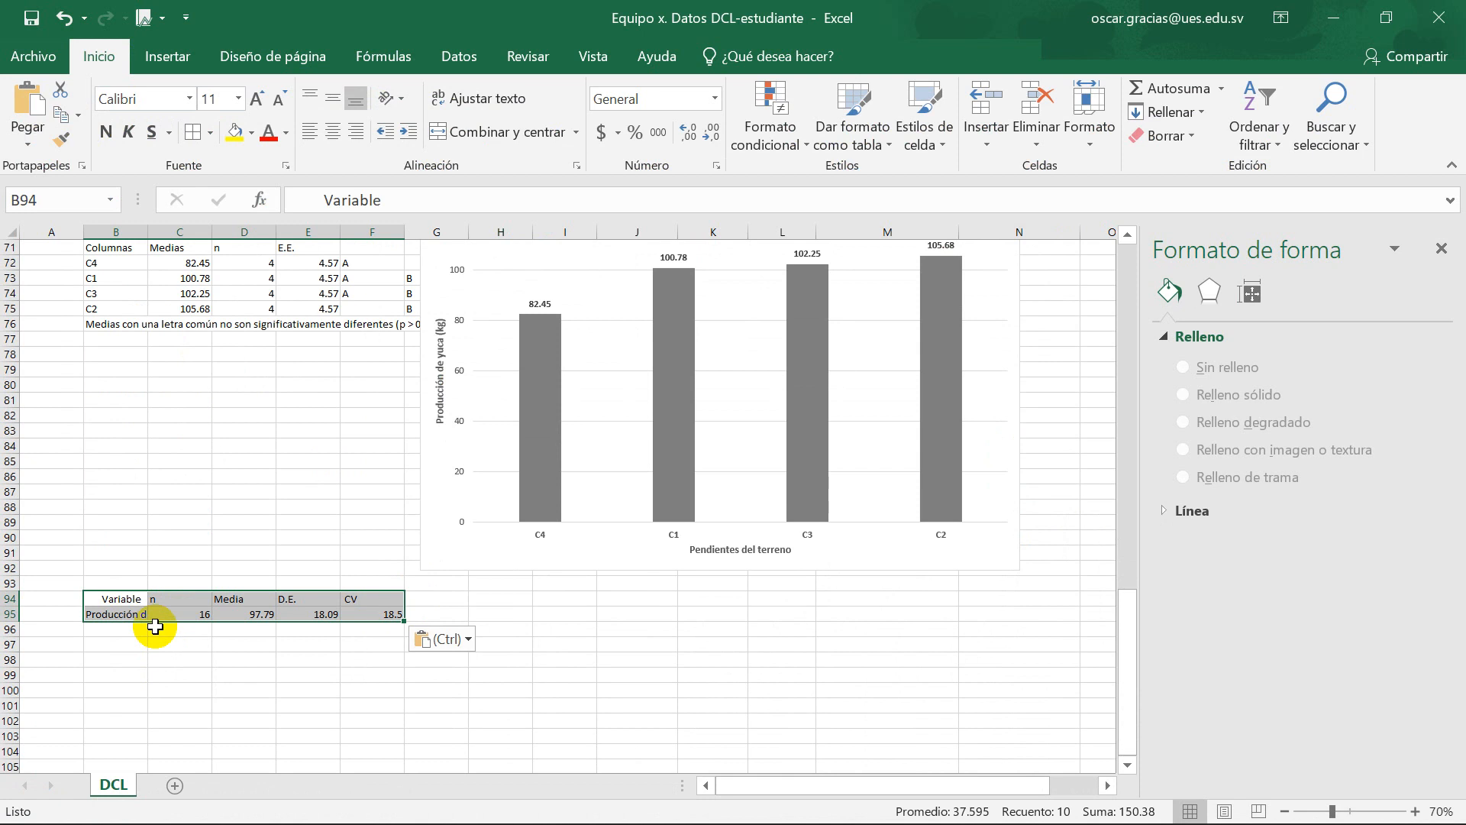
Step: Copy the table into the Word guide below the interpretation lines of Medidas resumen globales and center it on the page
key(ctrl+c)
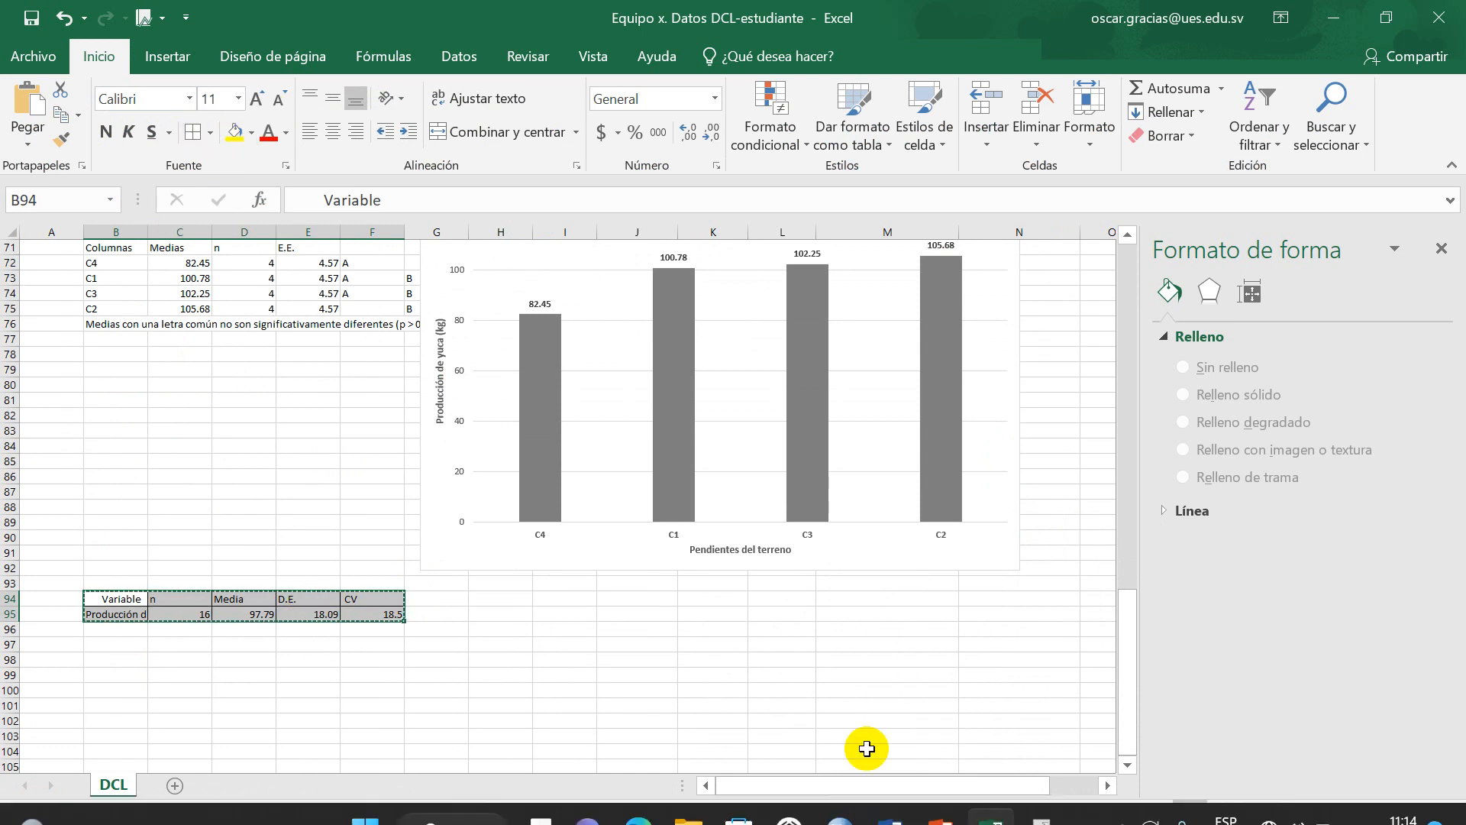
click(890, 798)
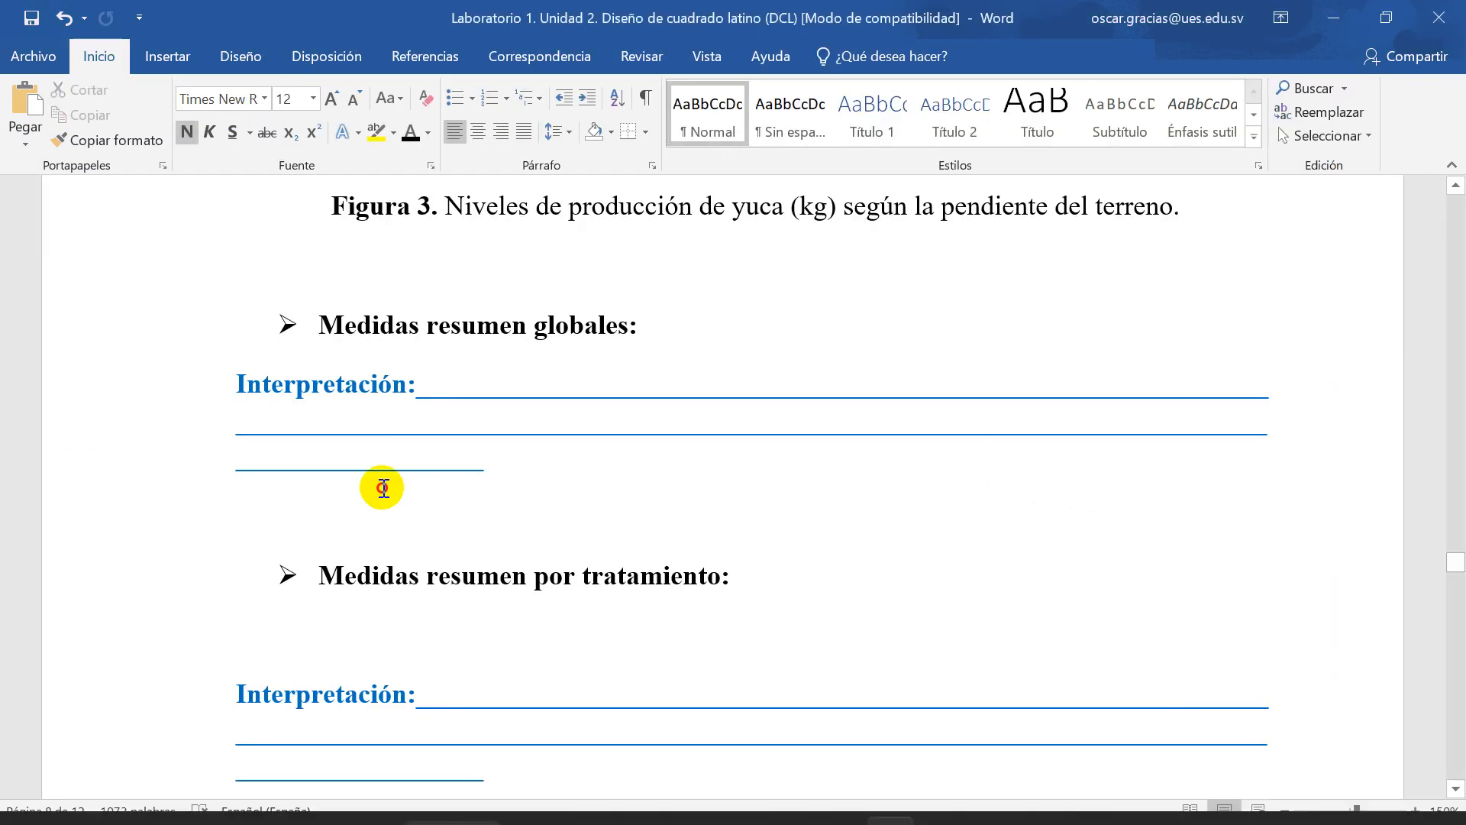
click(489, 466)
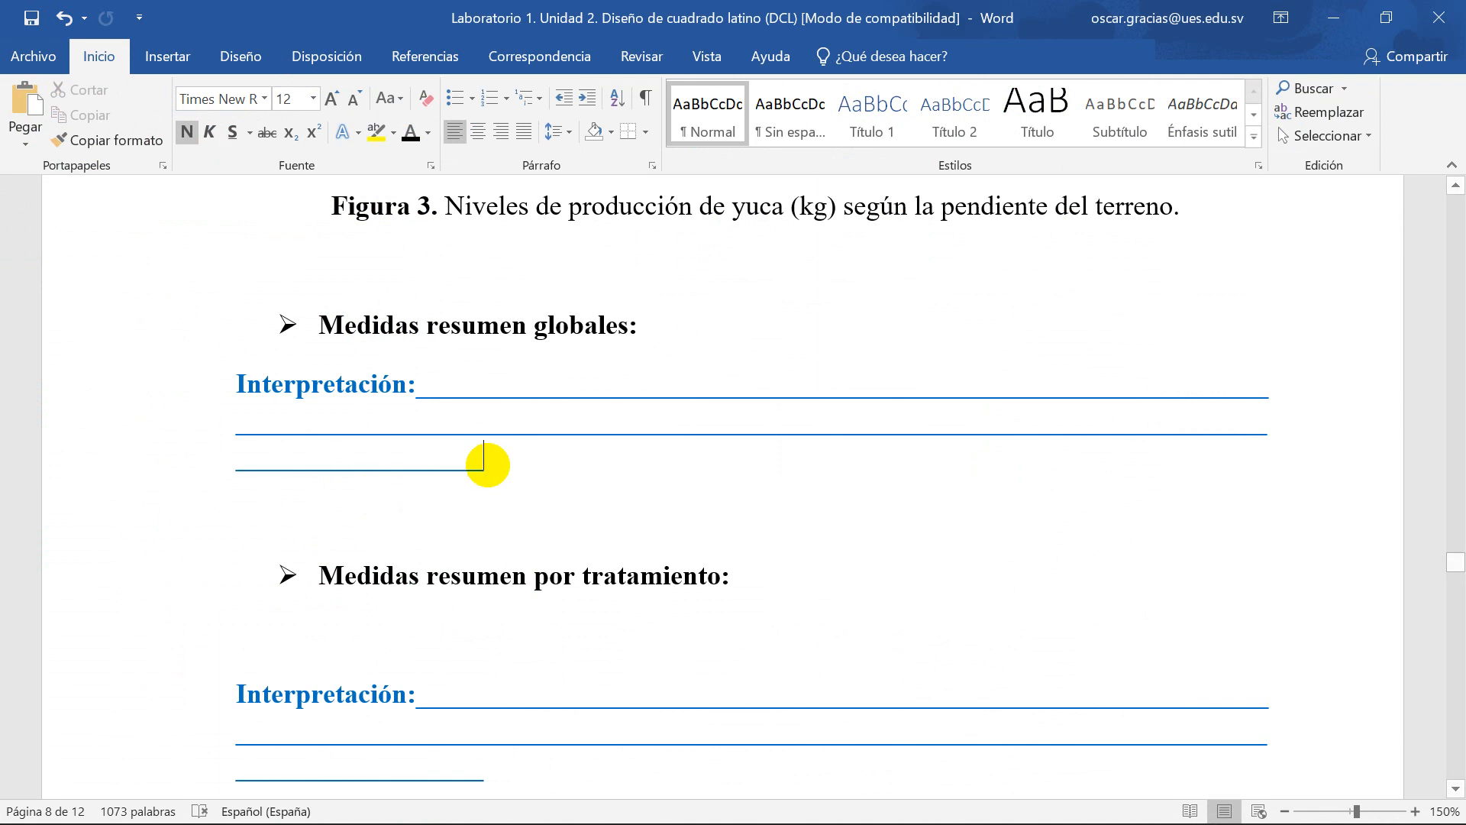
key(Return)
key(ctrl+v)
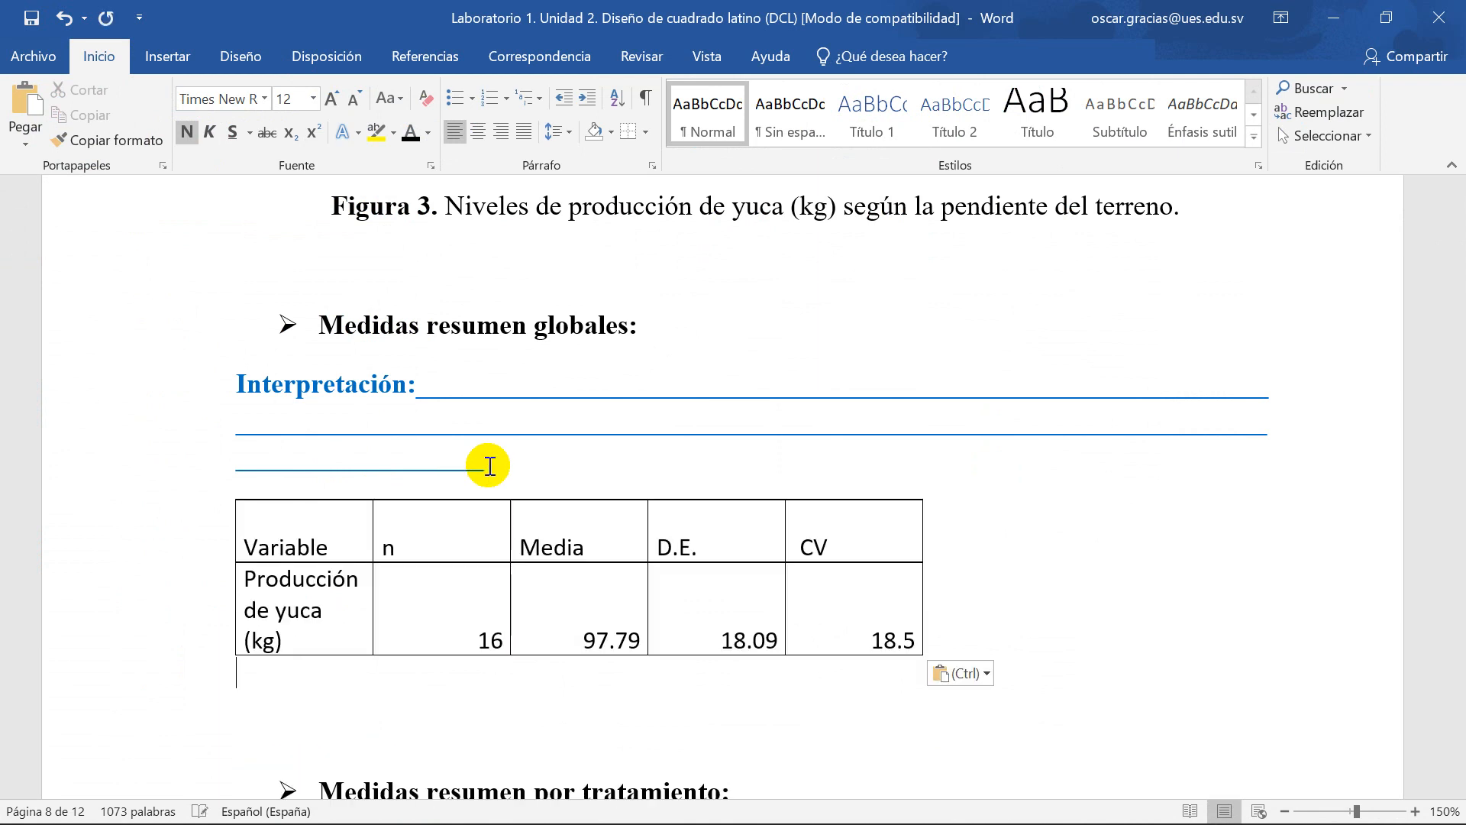
click(223, 490)
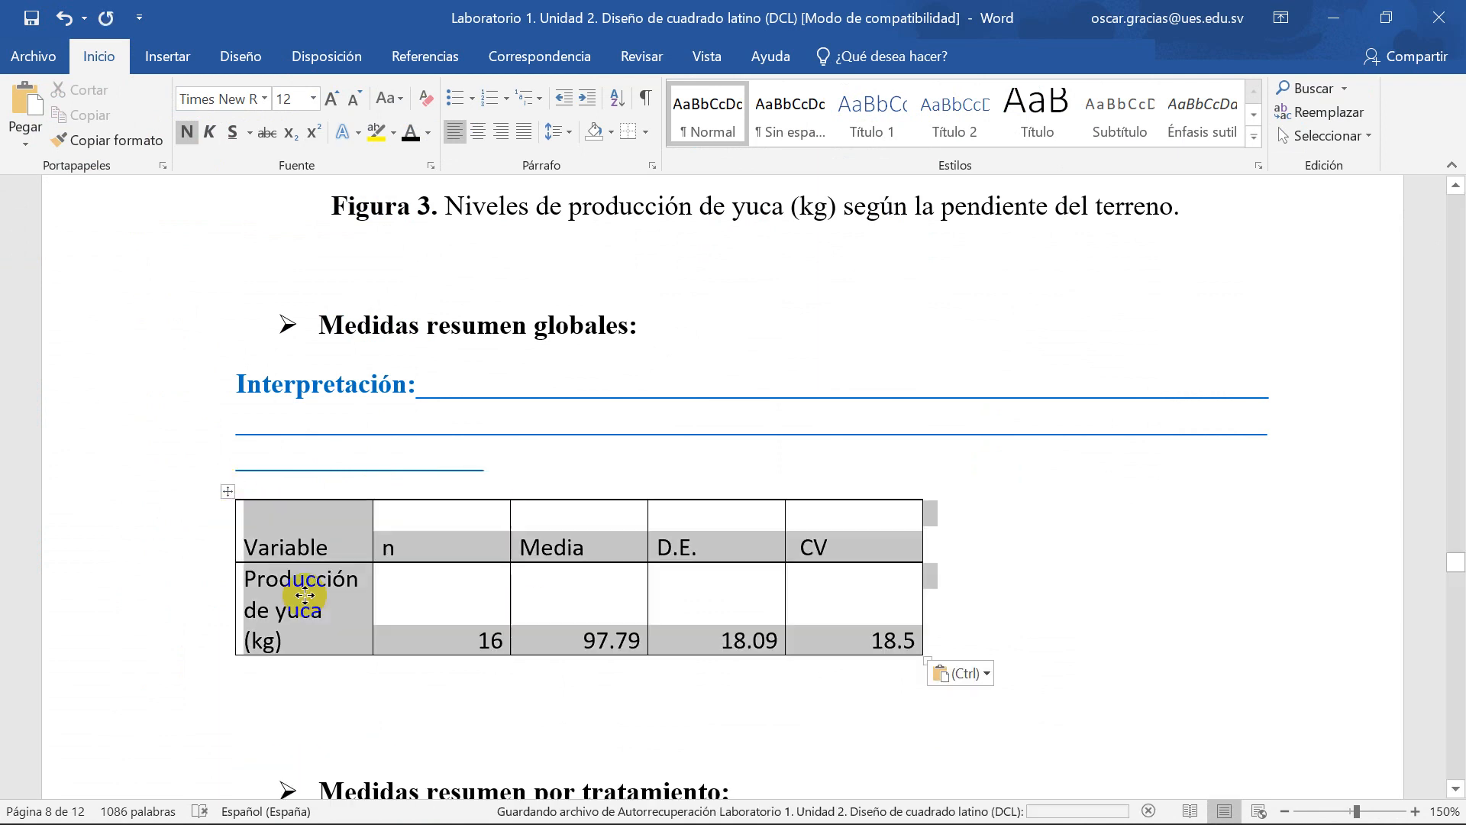
click(478, 132)
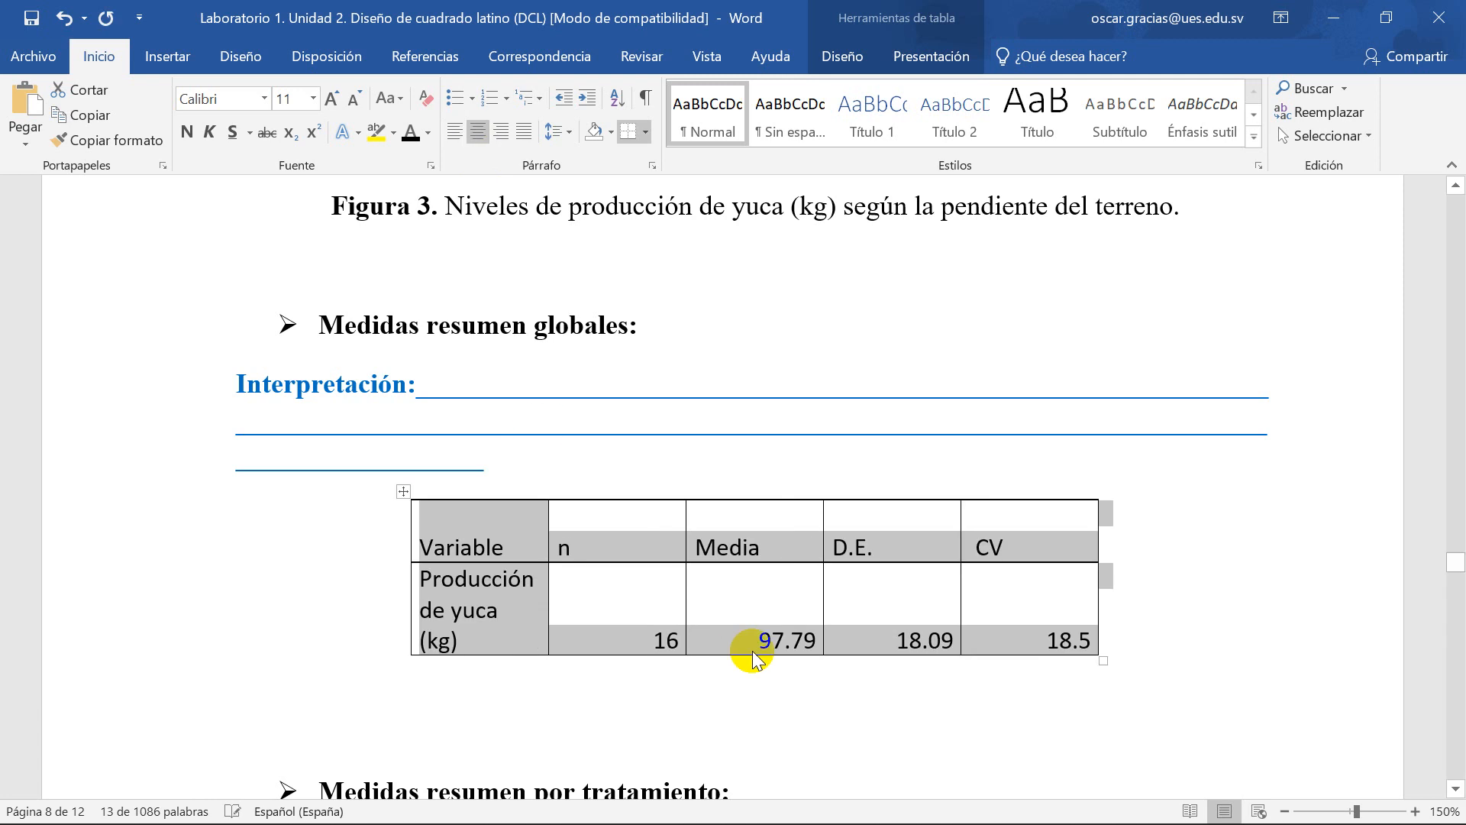
Step: Make the header row of the global summary table bold, from Variable to CV
click(636, 596)
drag(549, 539, 1018, 534)
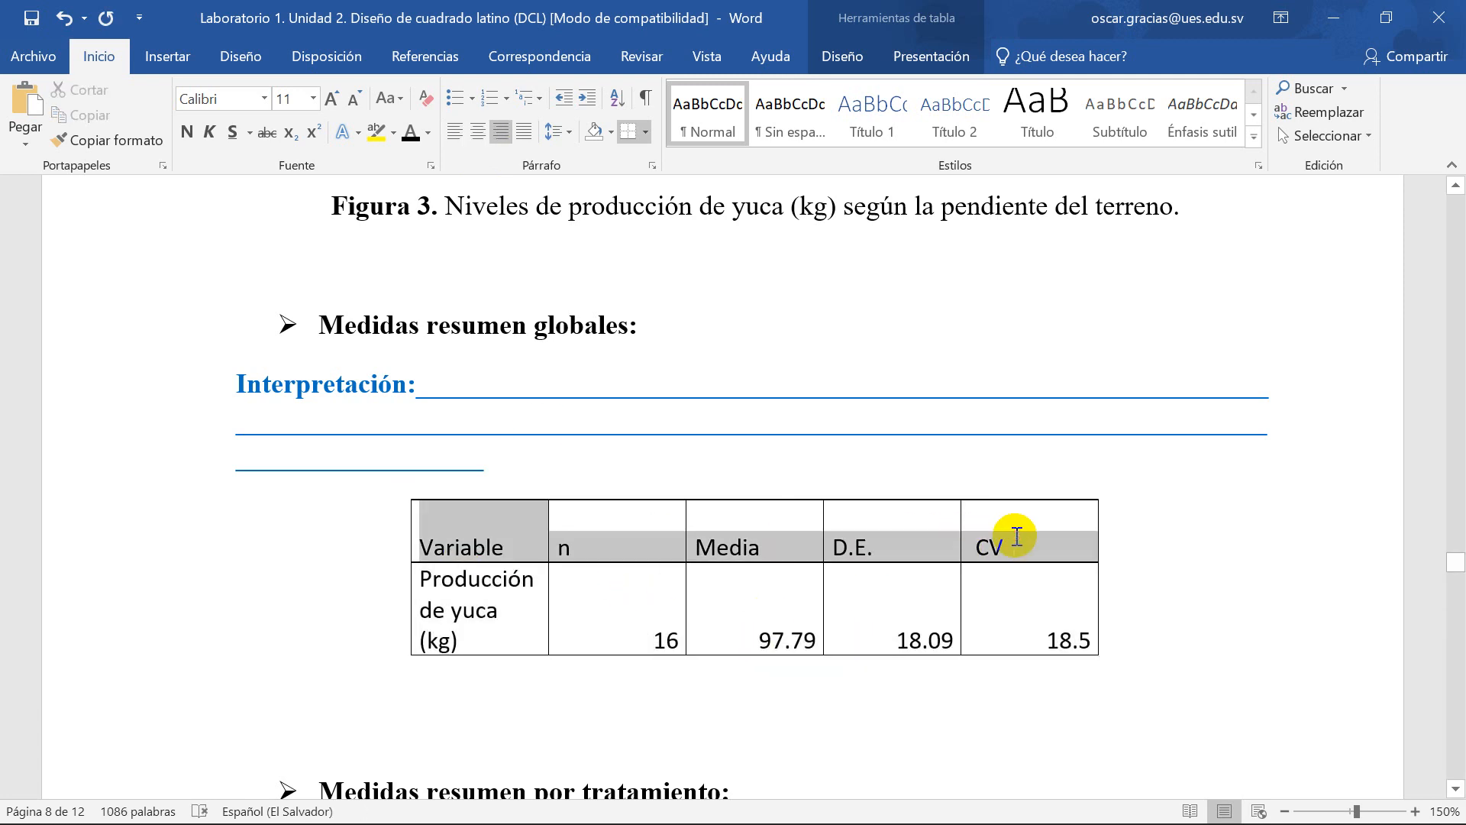
click(187, 132)
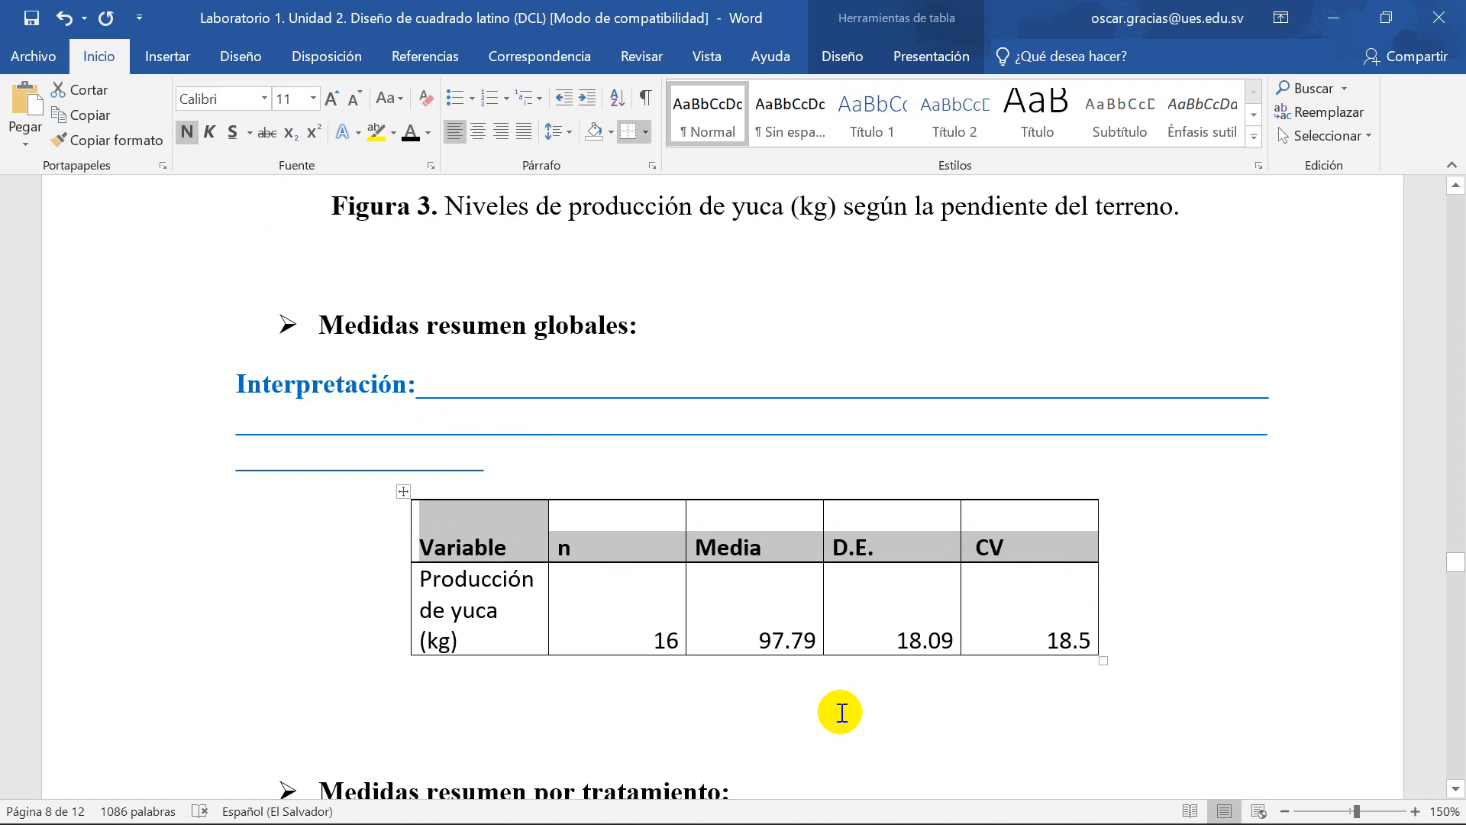
click(1150, 570)
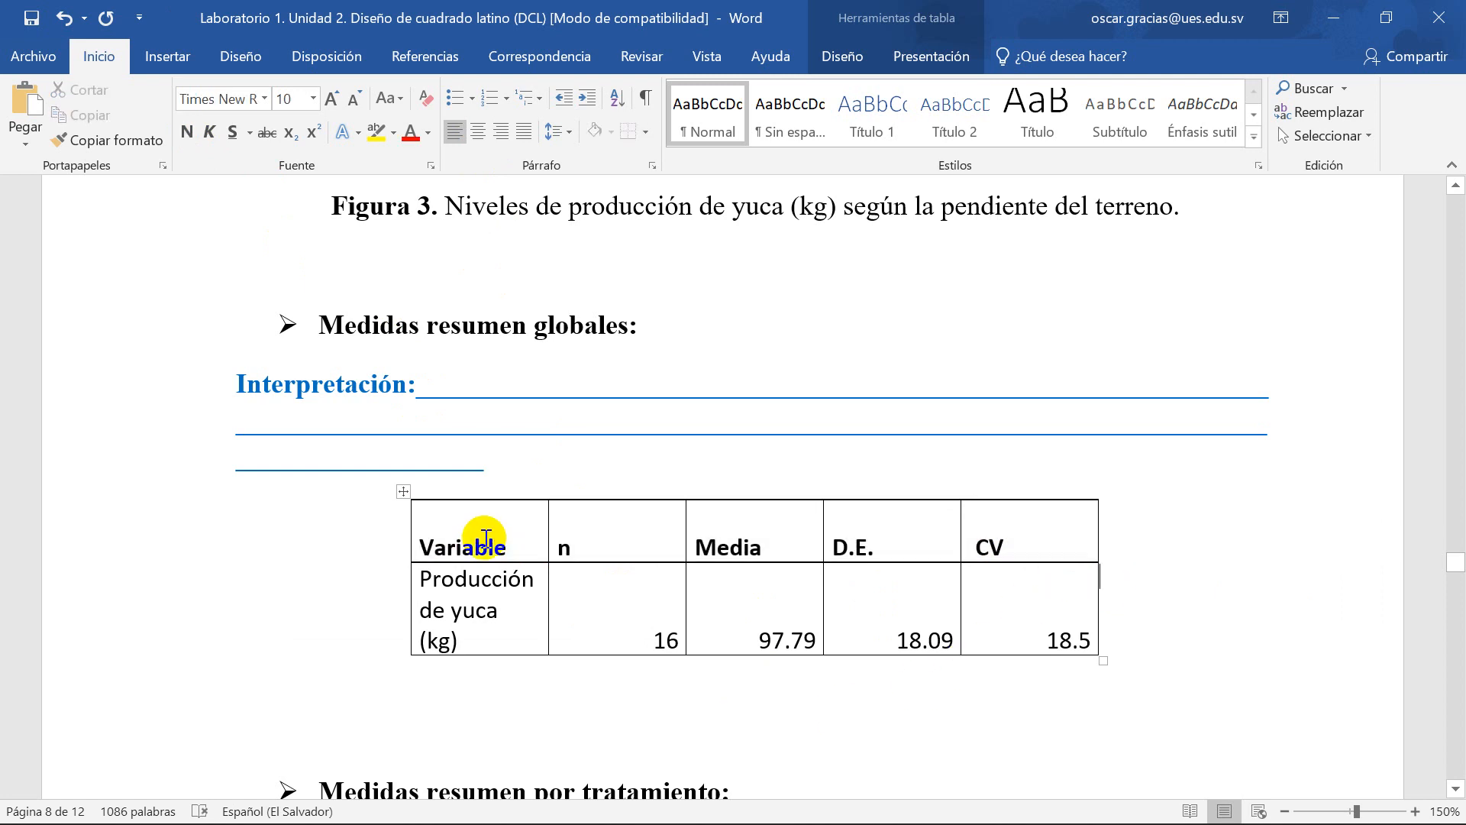
Step: Remove all borders from the global summary table and add only a bottom and a top border
click(405, 491)
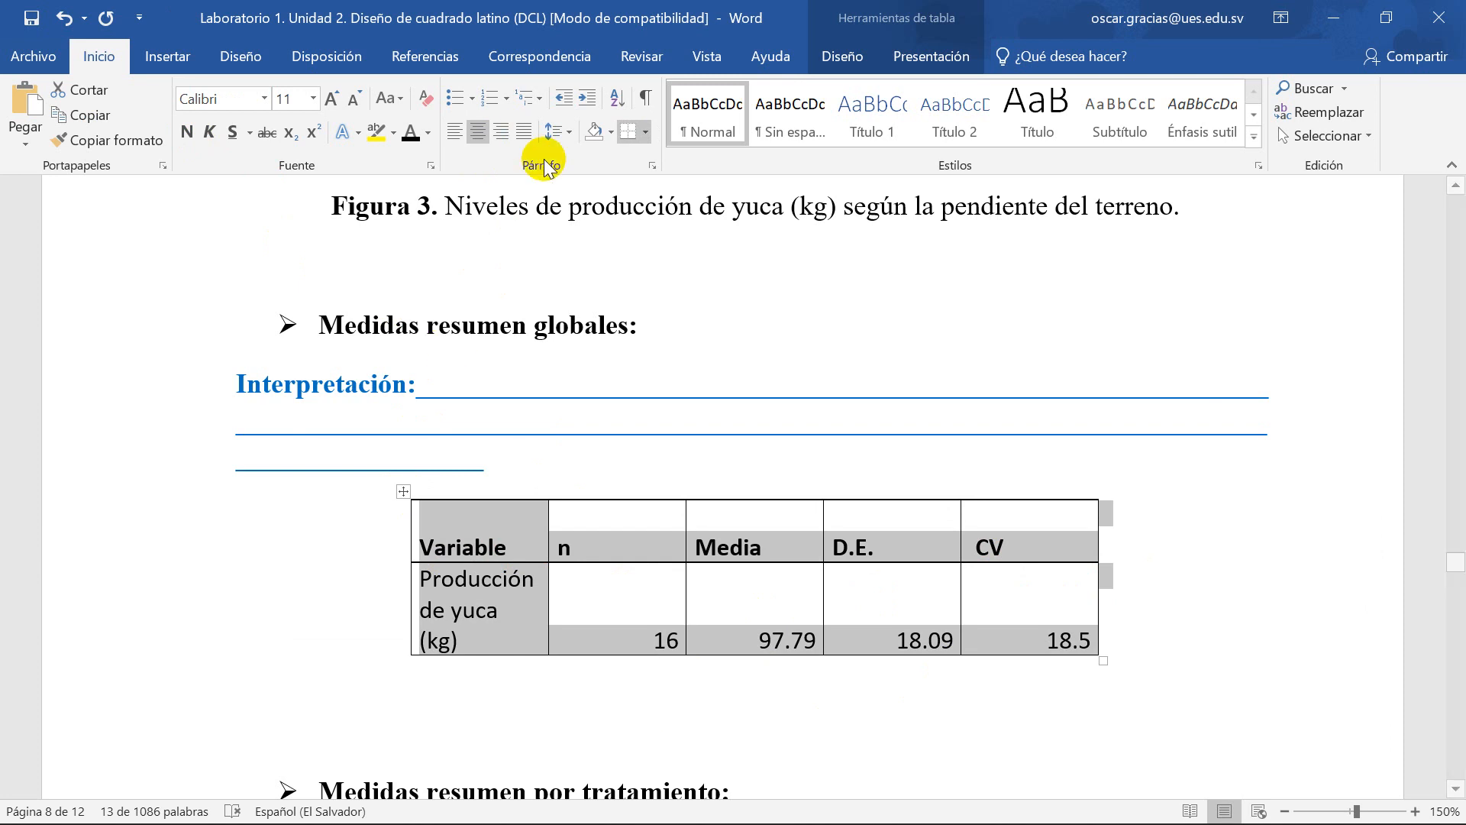
click(647, 131)
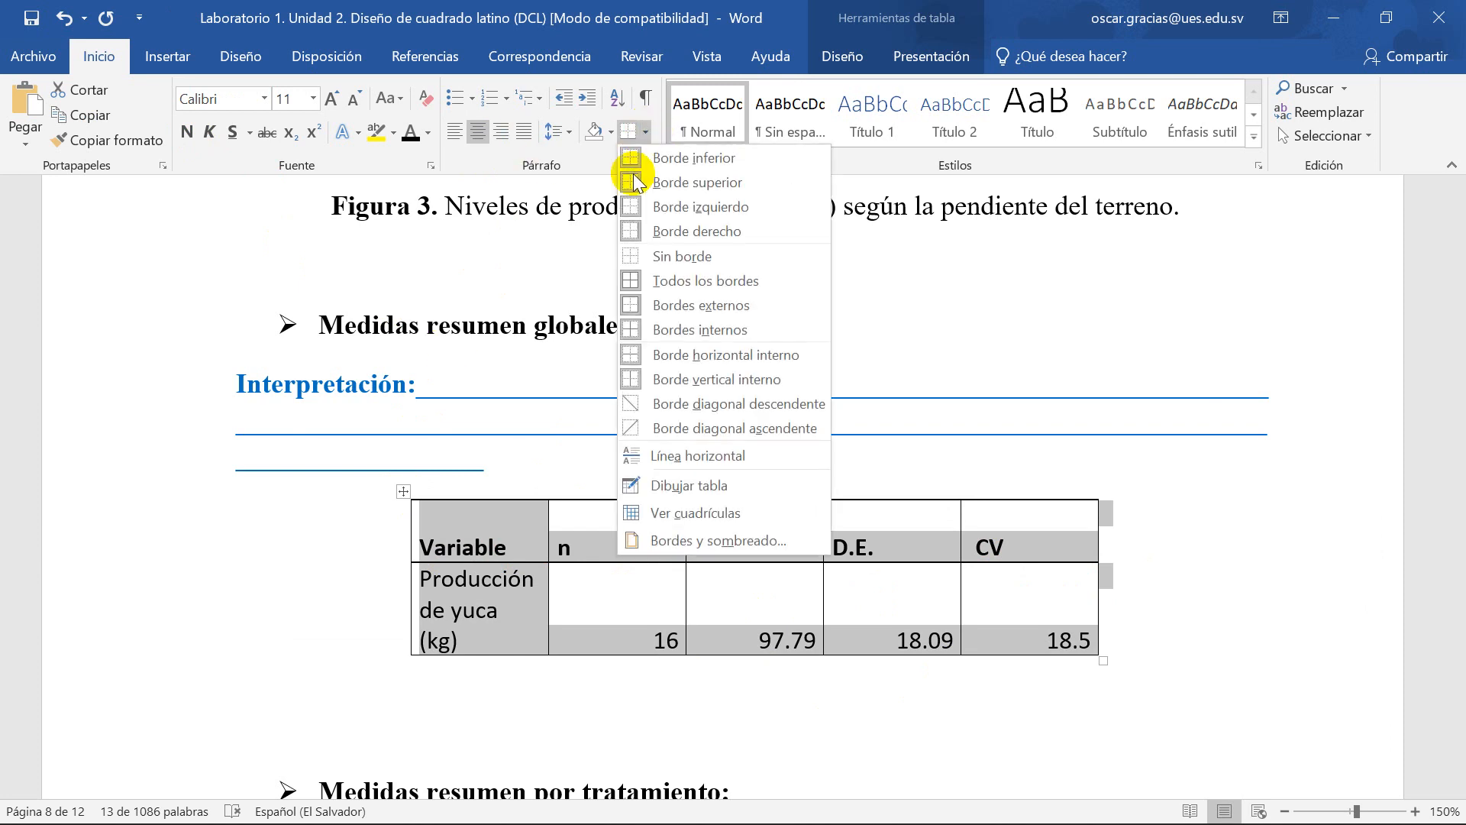
click(680, 255)
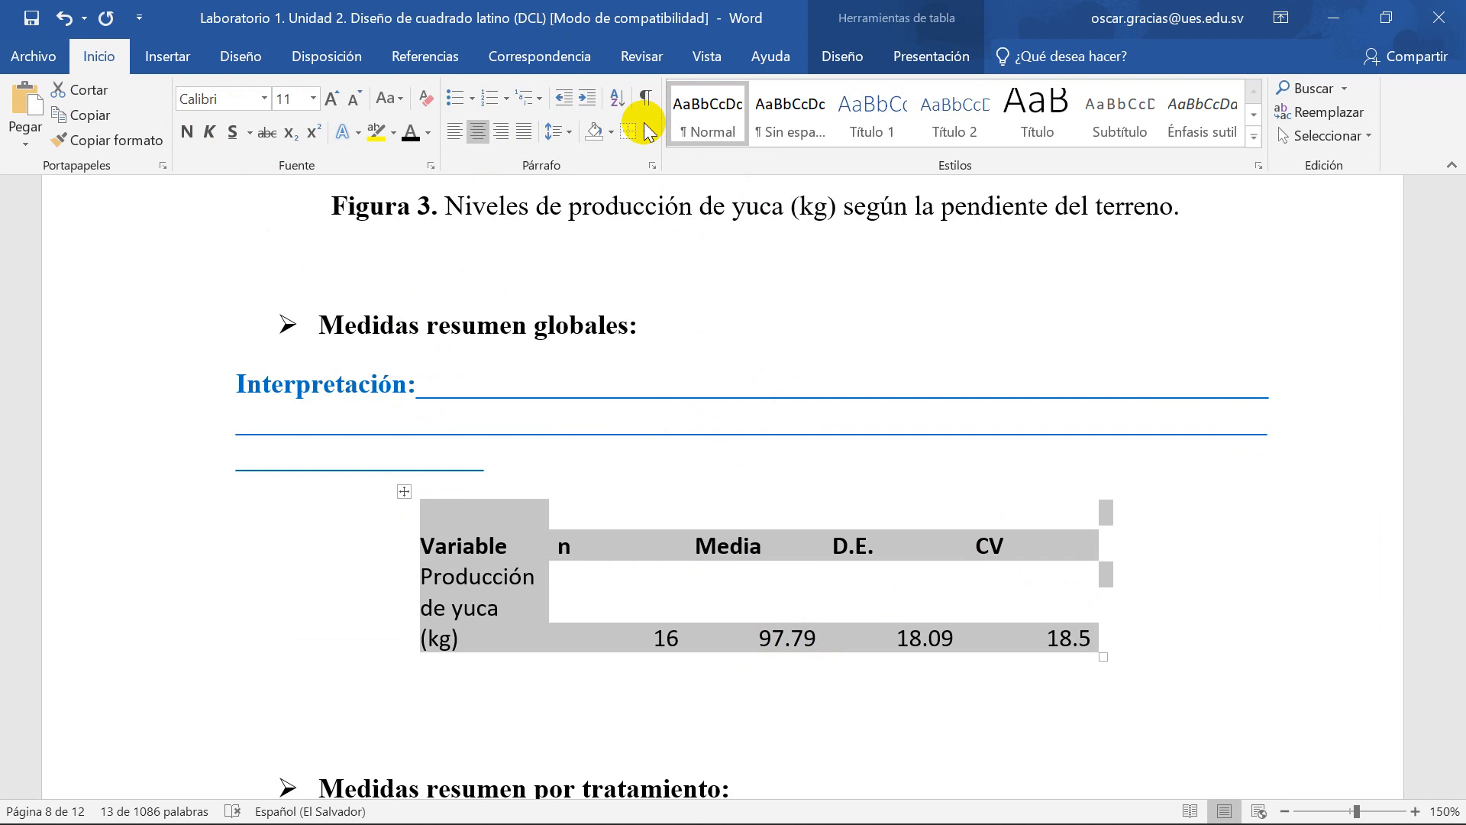
click(646, 132)
click(649, 159)
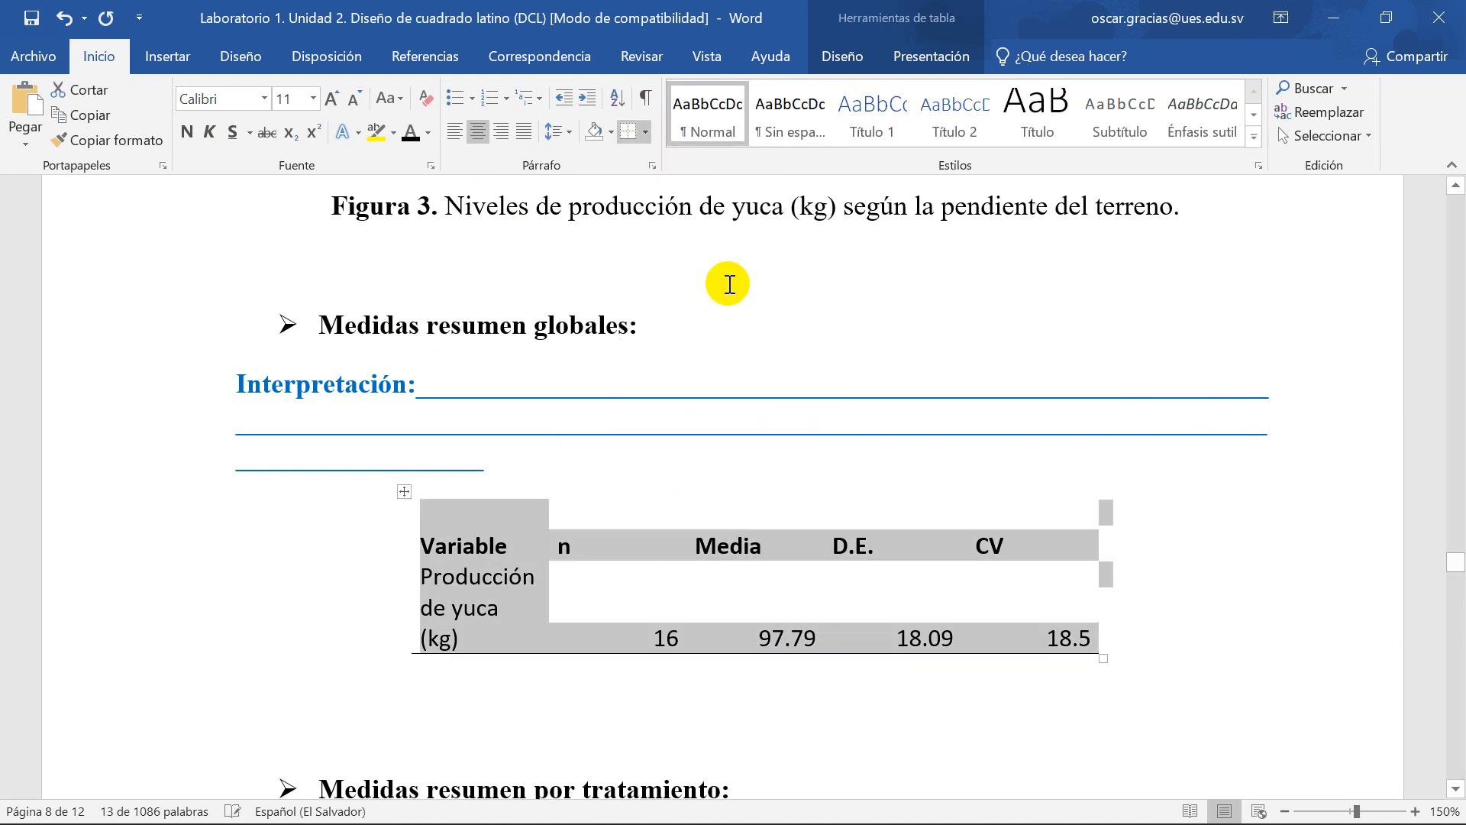
click(646, 132)
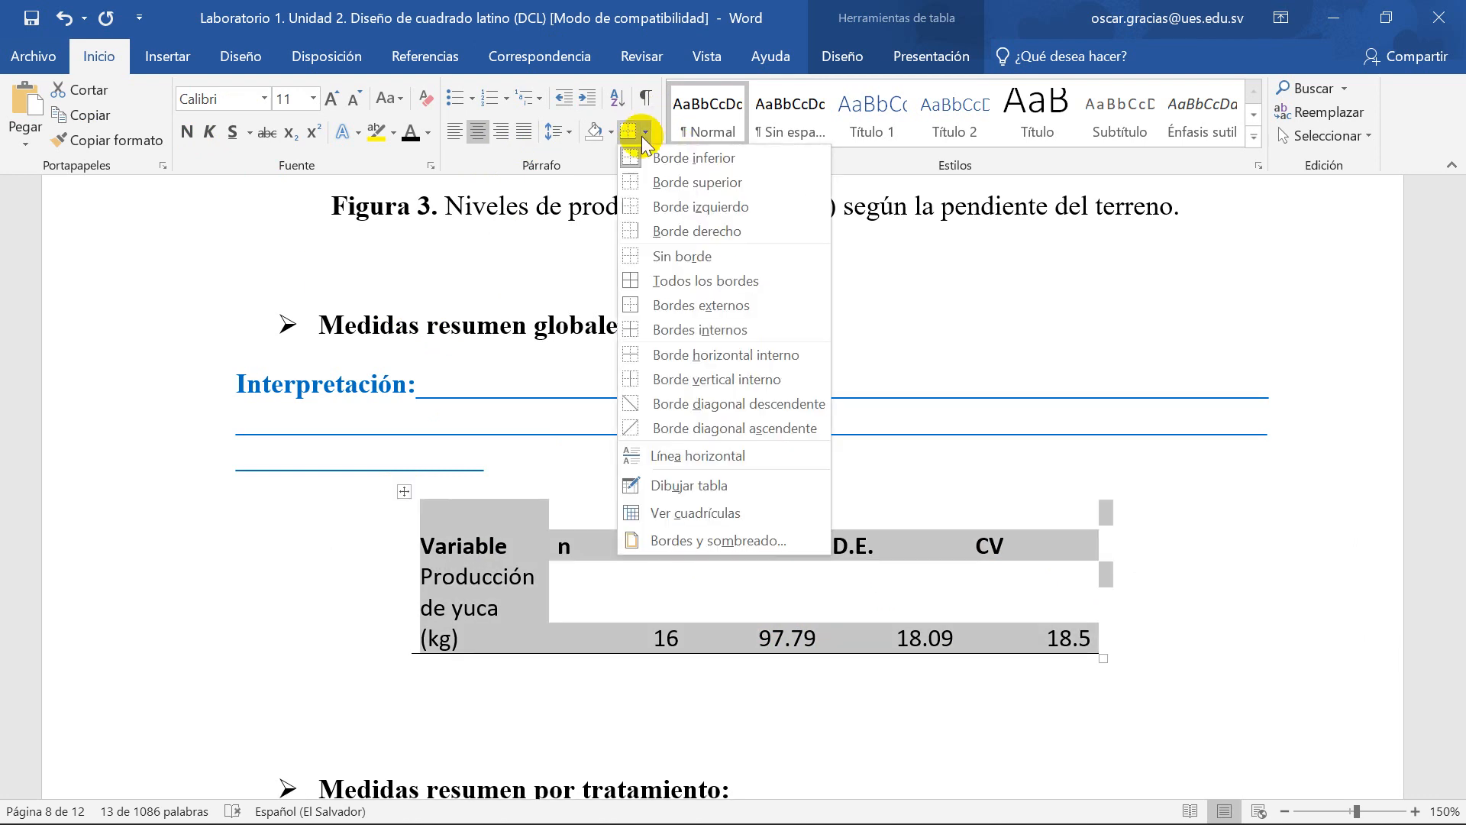
click(665, 185)
click(655, 580)
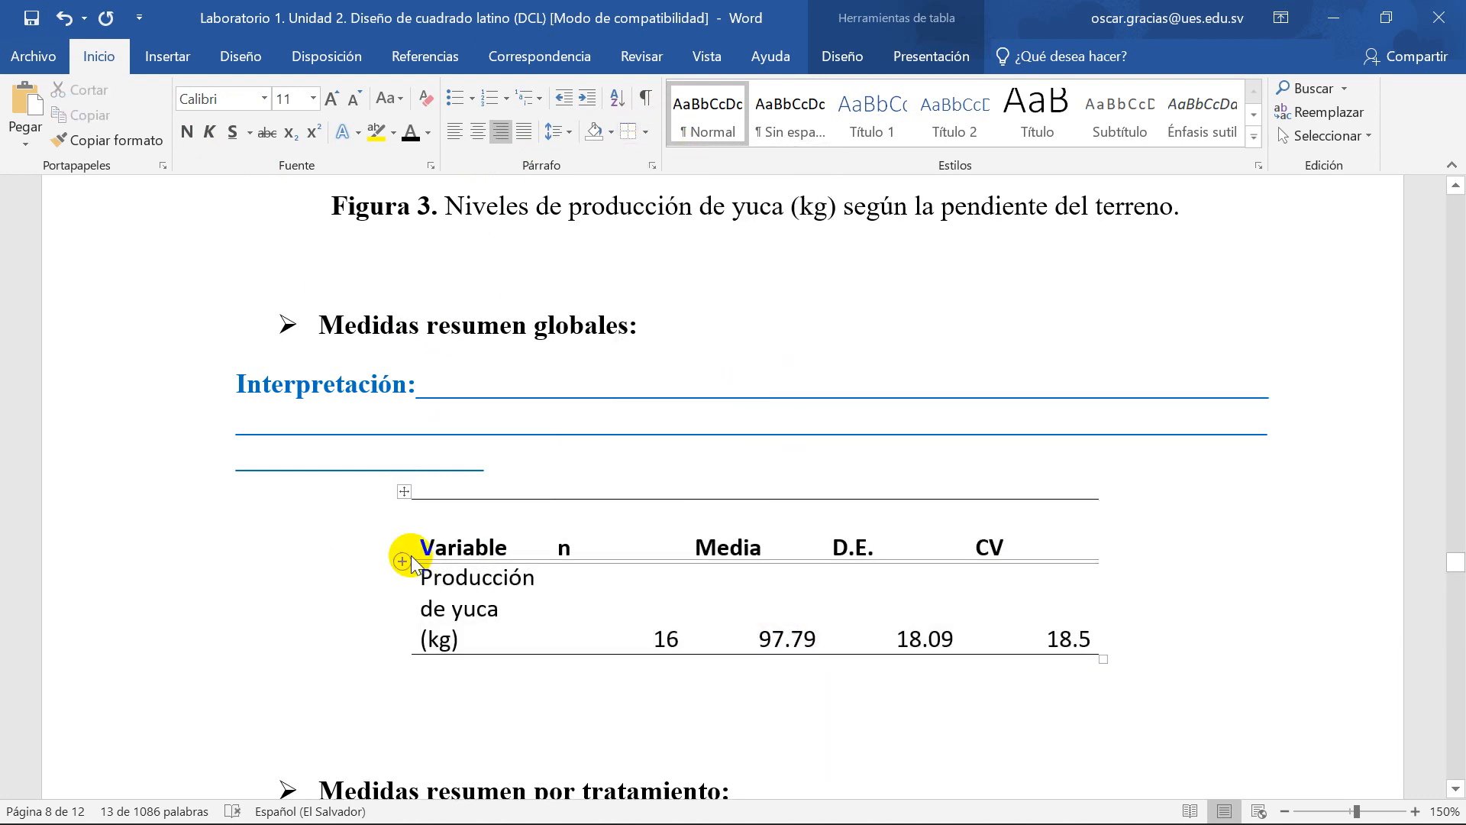
Step: Add a bottom border beneath the header row of the global summary table
drag(433, 538, 1021, 527)
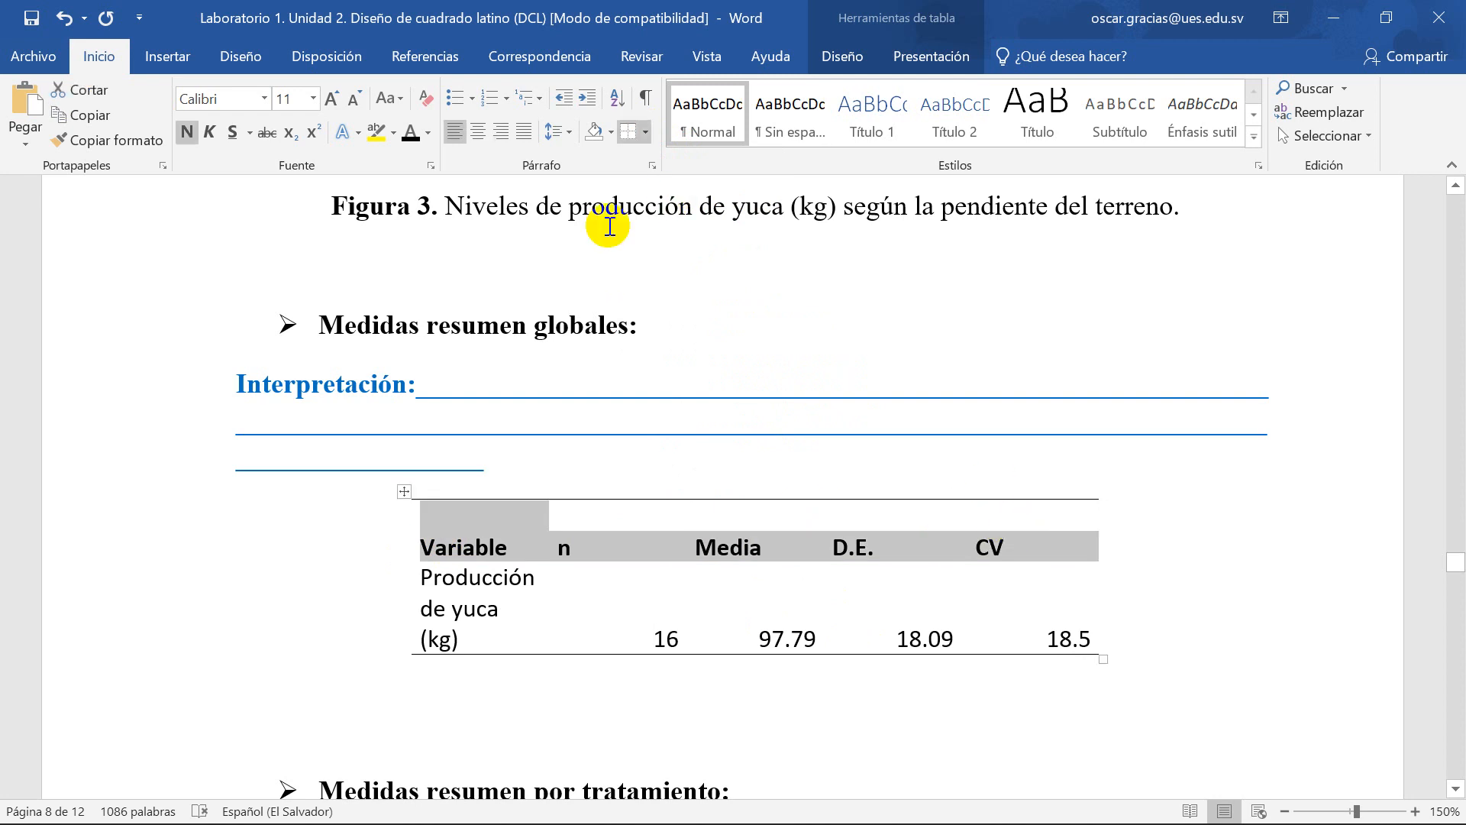
click(646, 136)
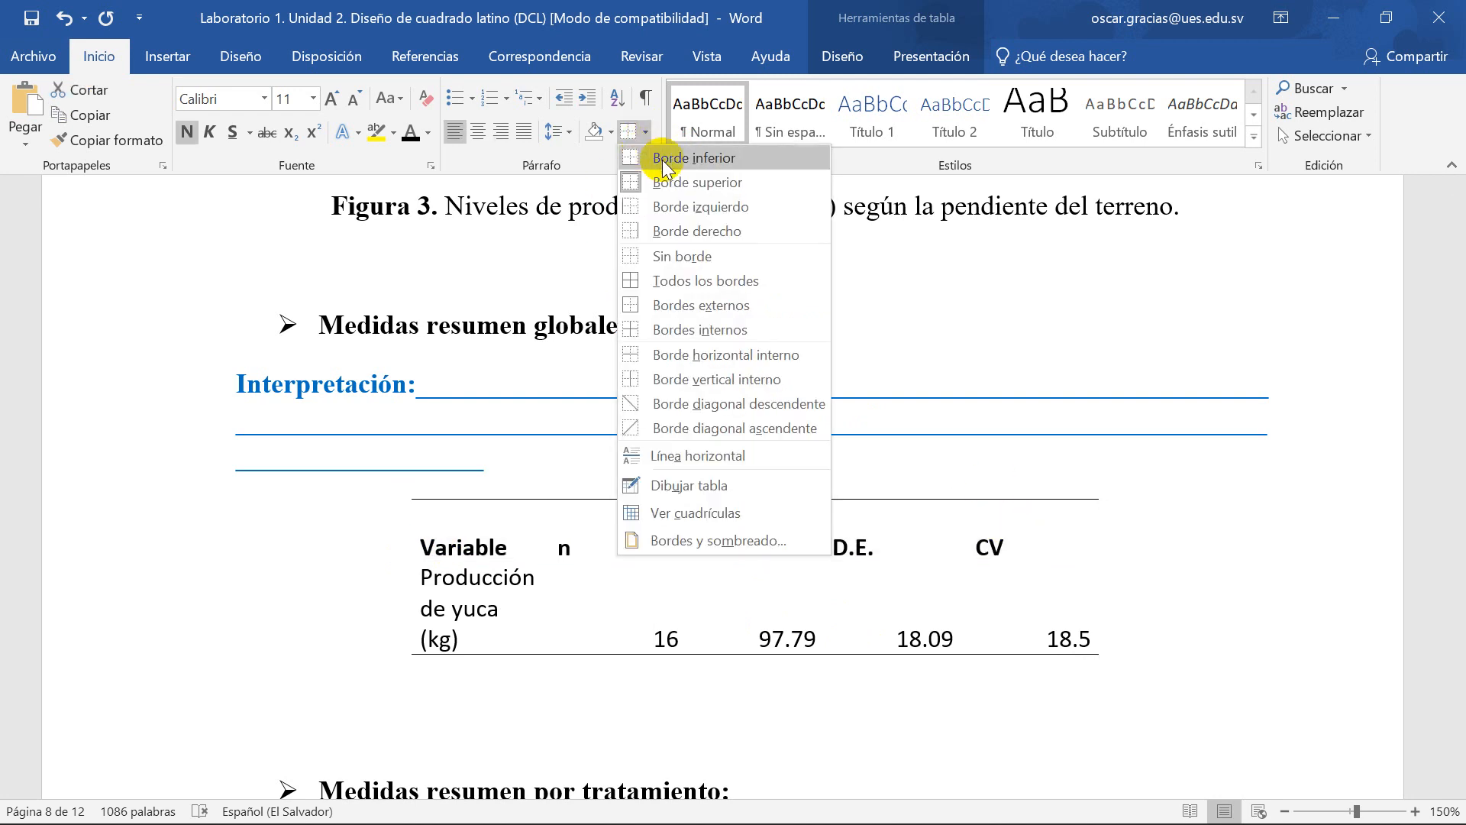
click(662, 157)
click(744, 719)
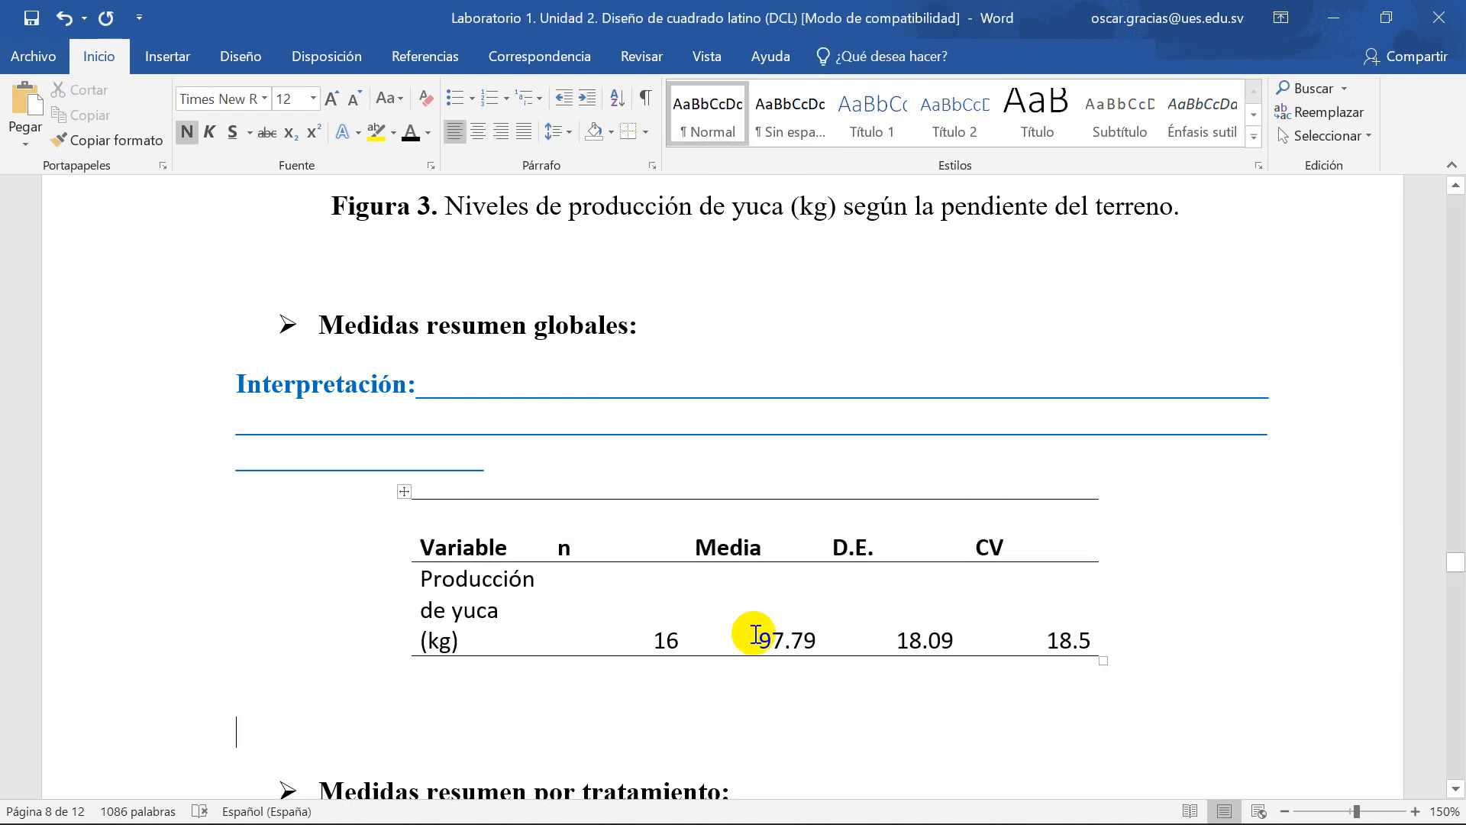
Step: Center the contents of all table cells horizontally and vertically, and save the document
click(523, 547)
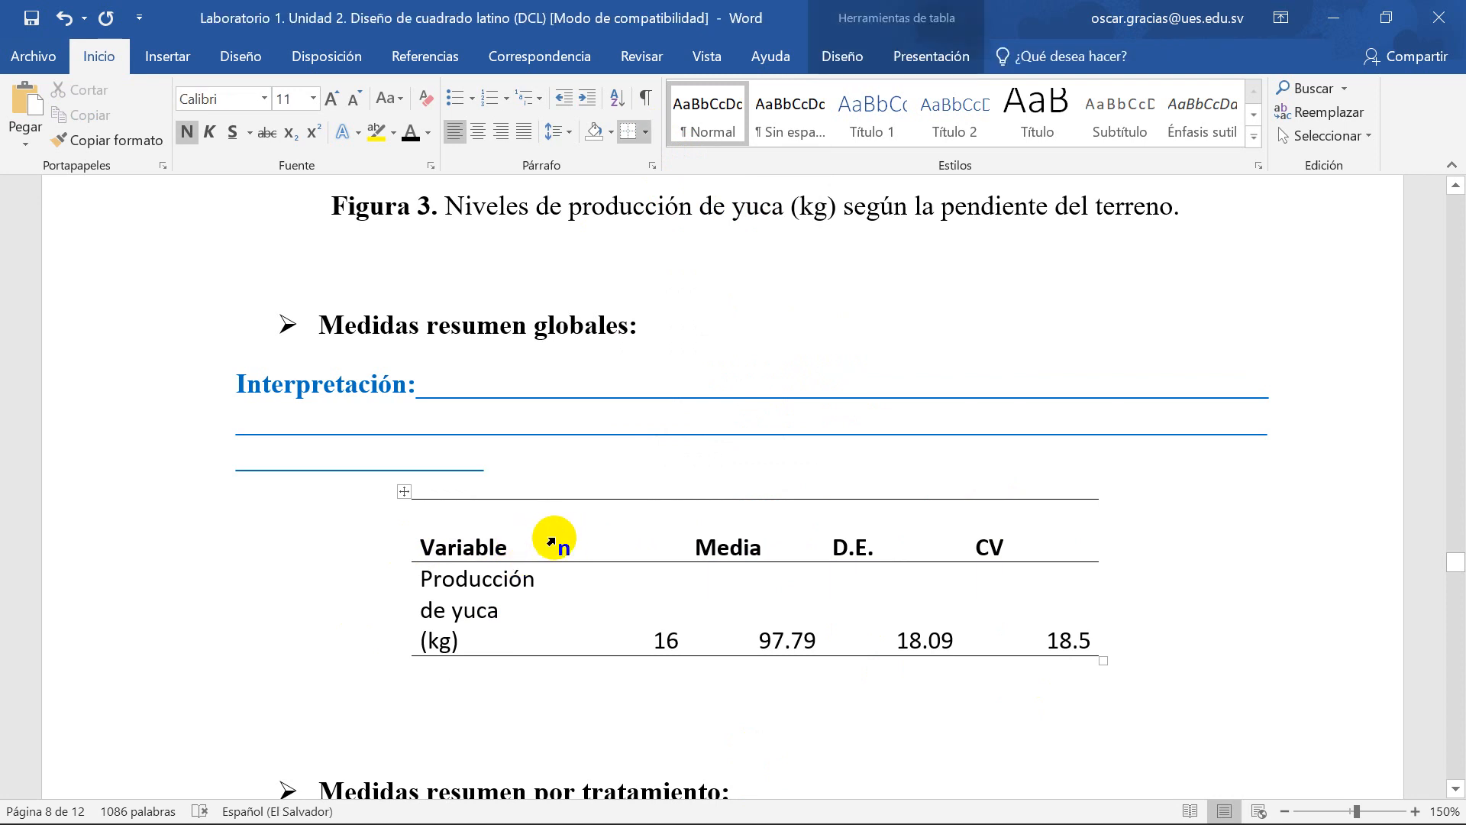
click(405, 493)
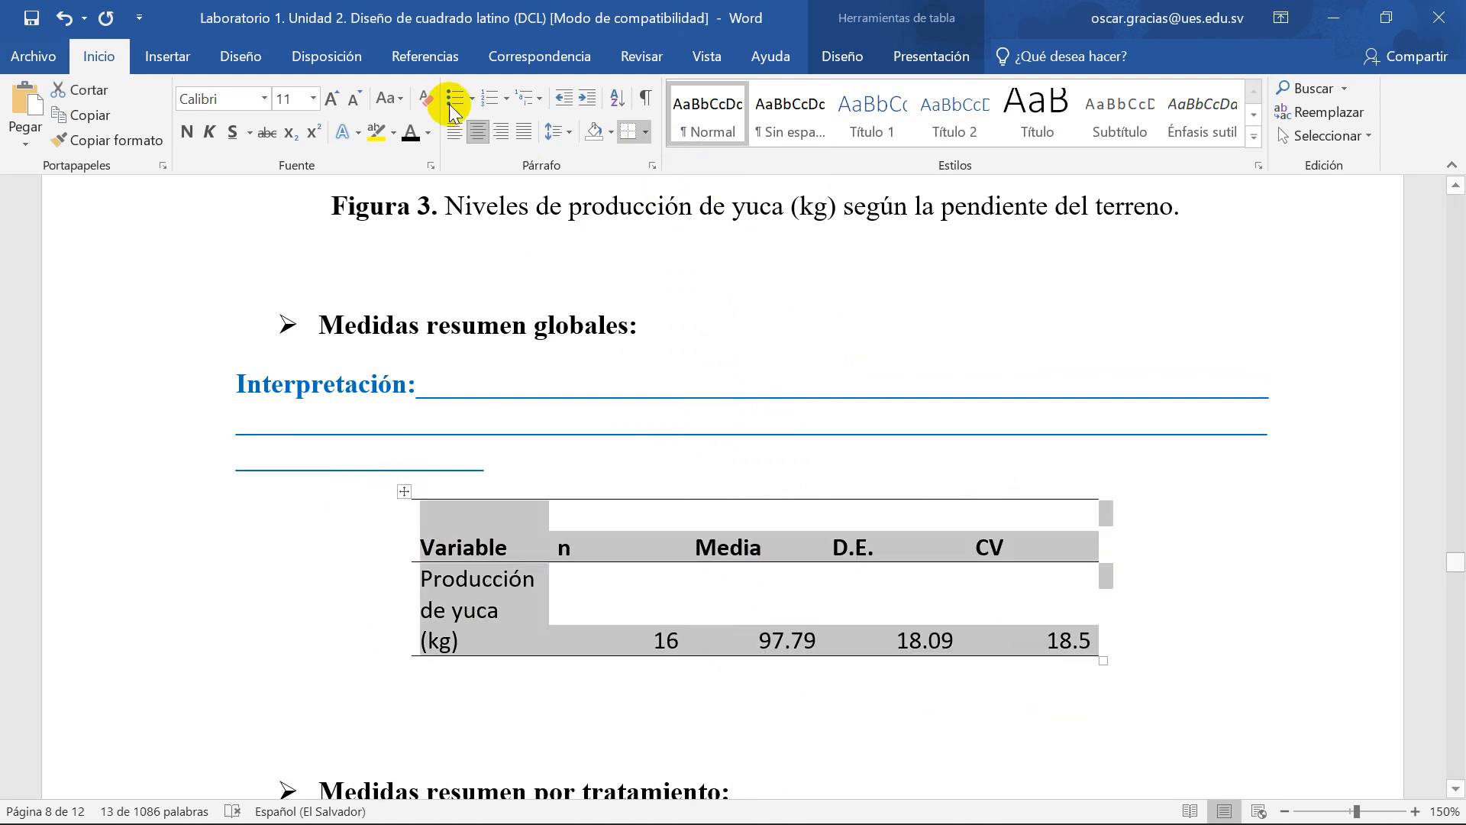
click(925, 58)
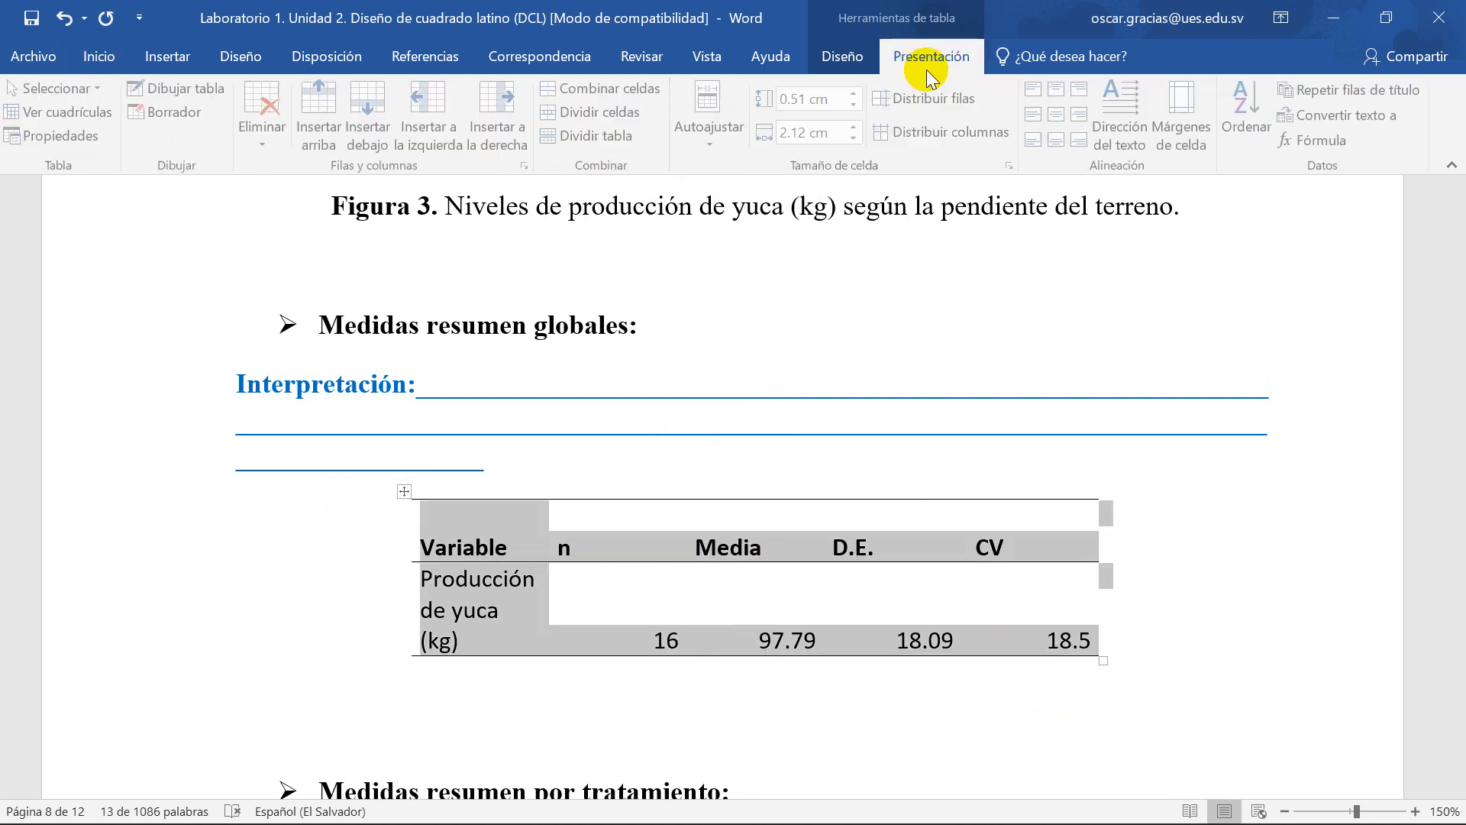
click(1057, 113)
click(793, 682)
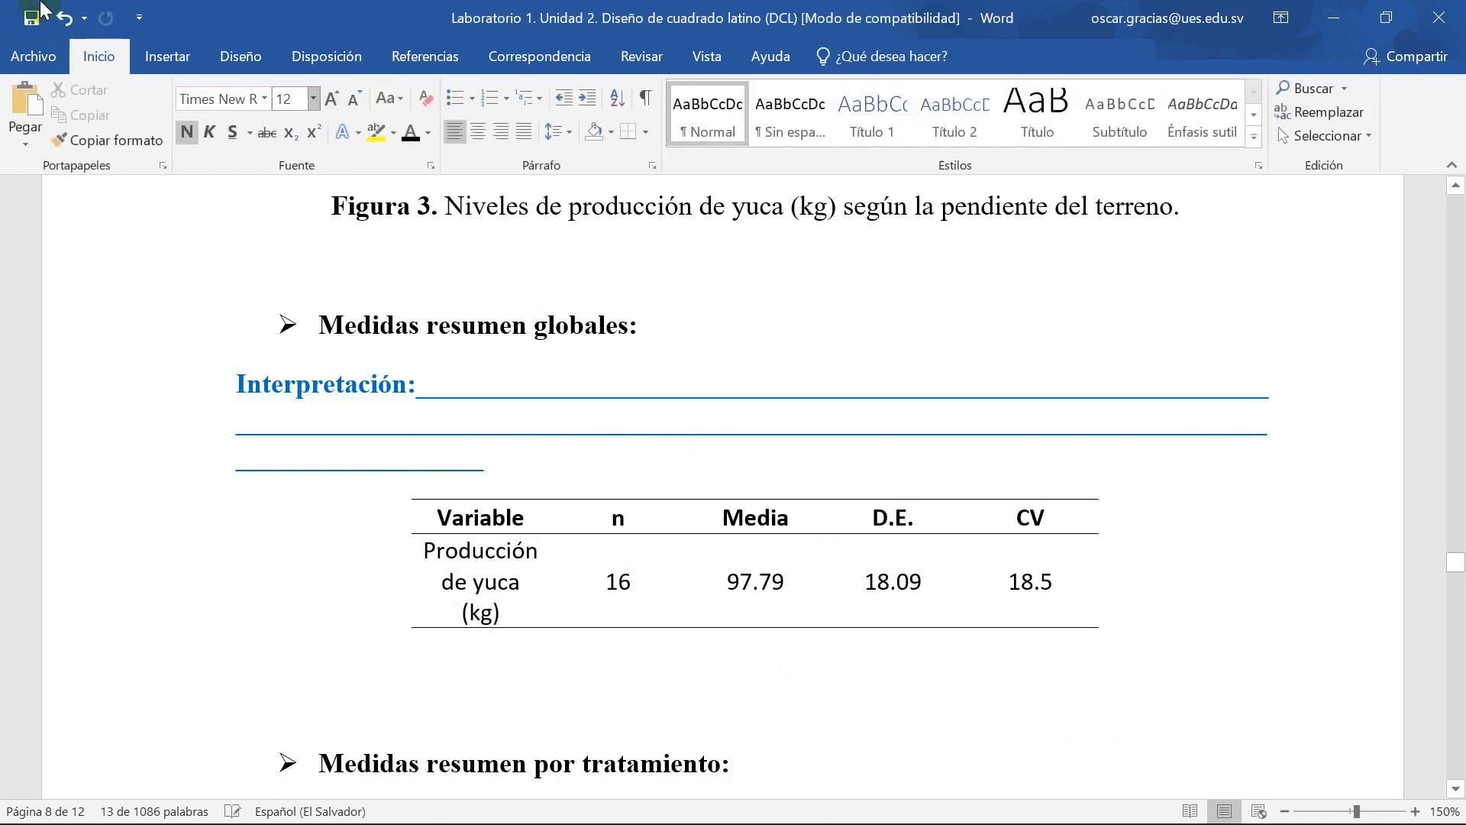
key(ctrl+s)
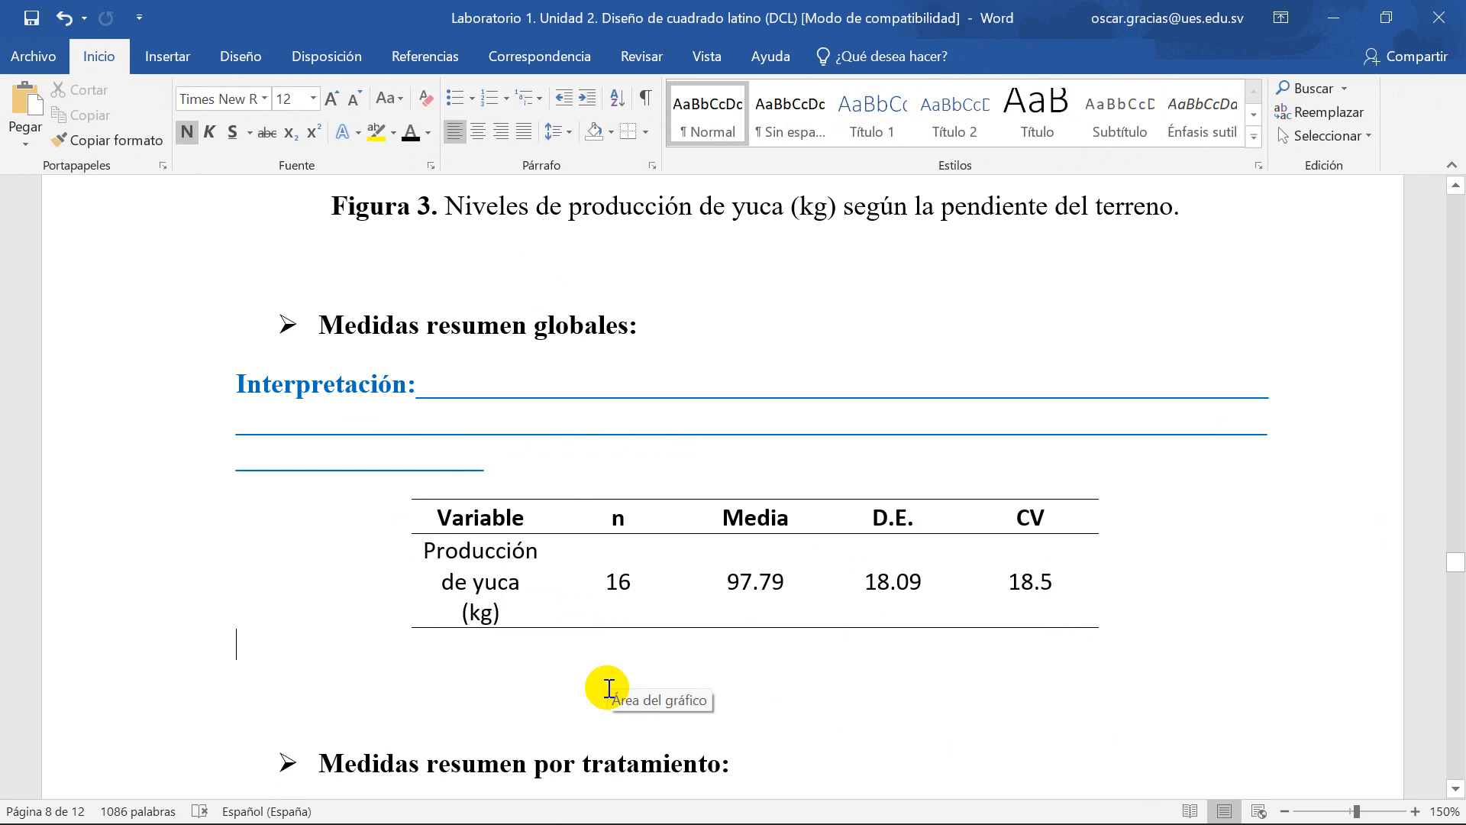
Step: Replace the interpretation lines under Medidas resumen globales with the entries Media, Desviación estándar and Coeficiente de variación
key(ctrl+z)
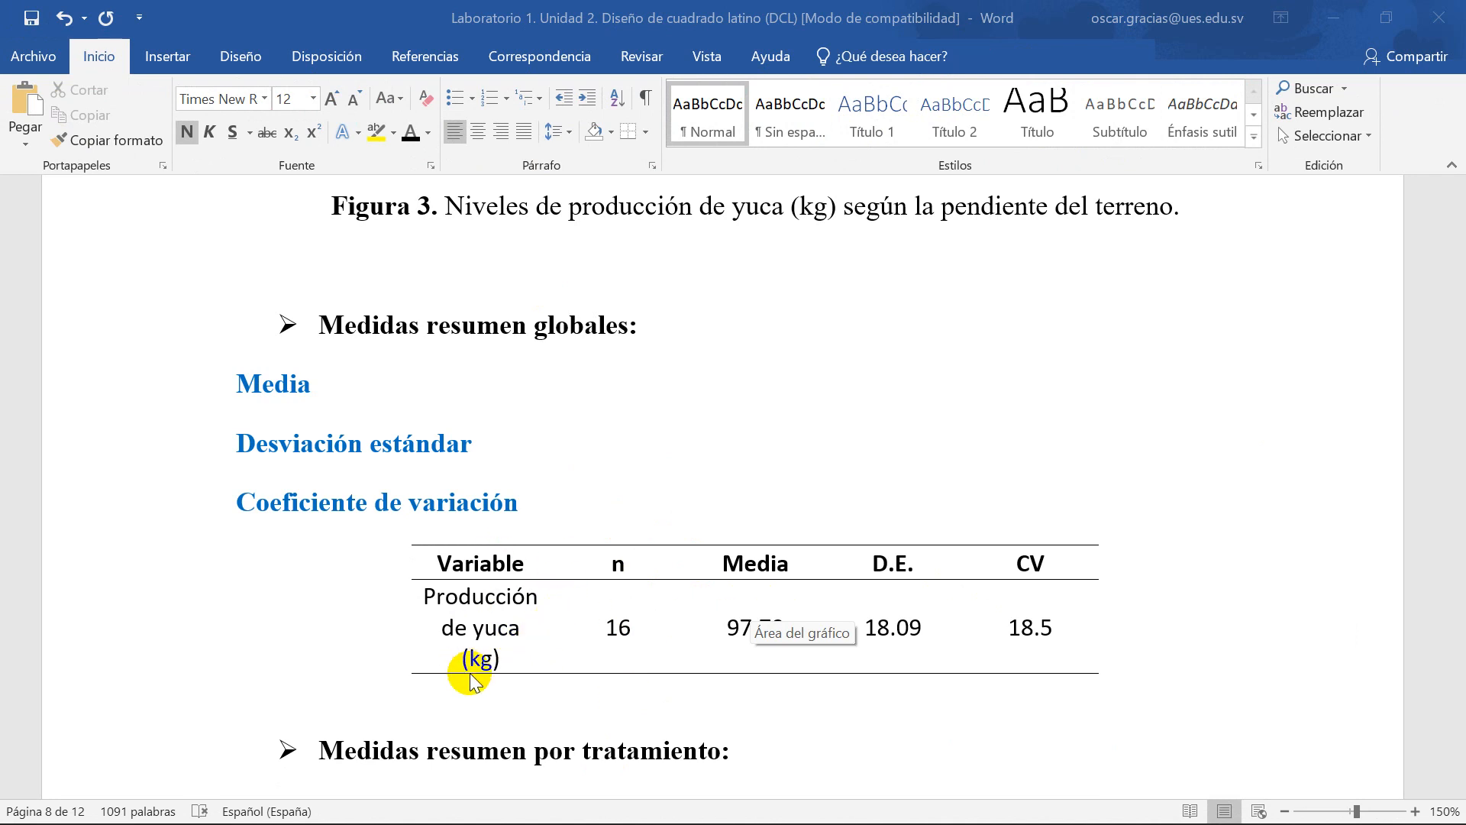
scroll(475, 723, down, 3)
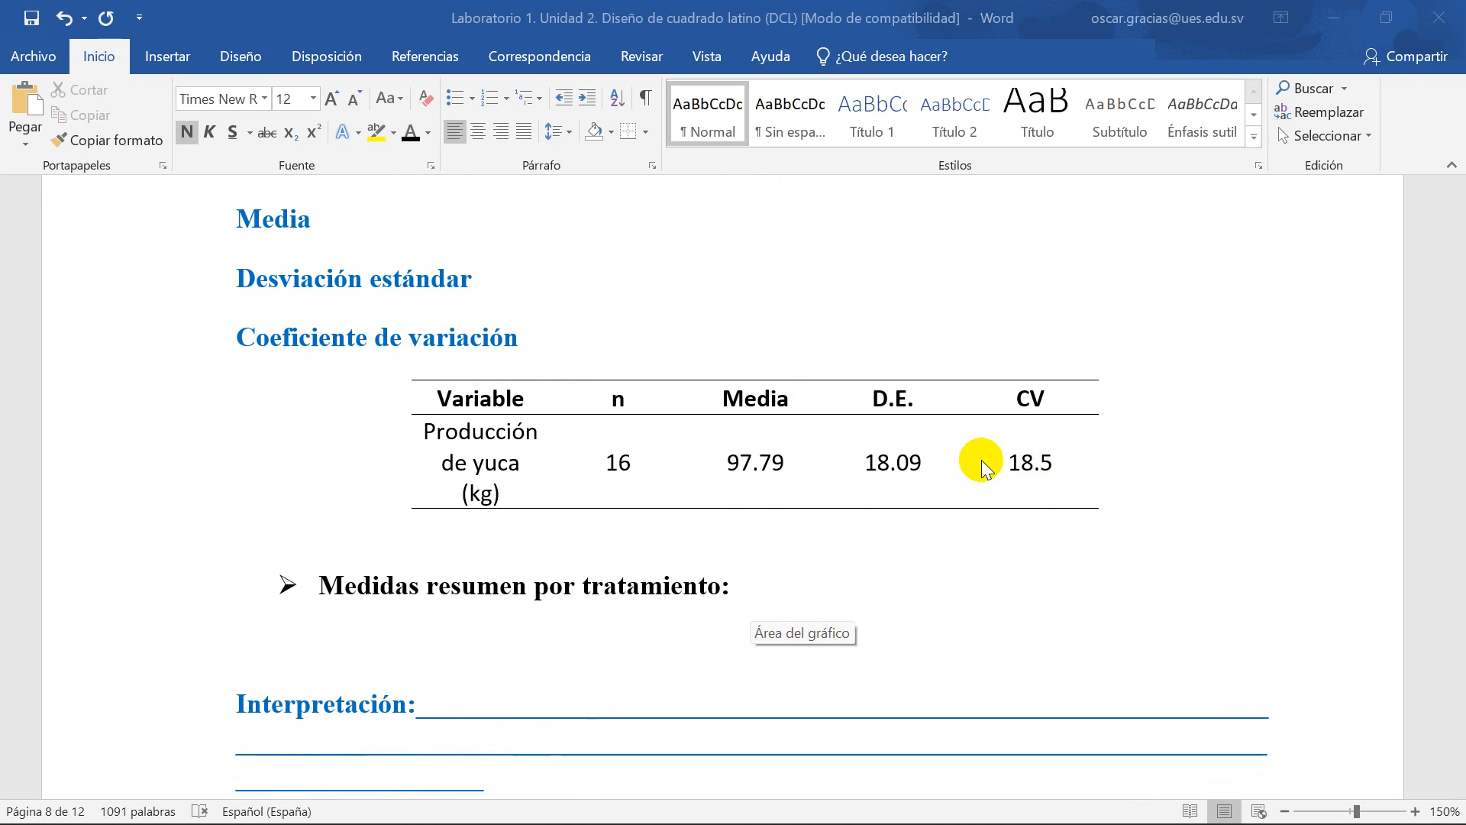
Step: Switch to InfoStat, bring up the Medidas resumen results by Tratamientos, and select the whole table for treatments A to D
scroll(498, 619, down, 4)
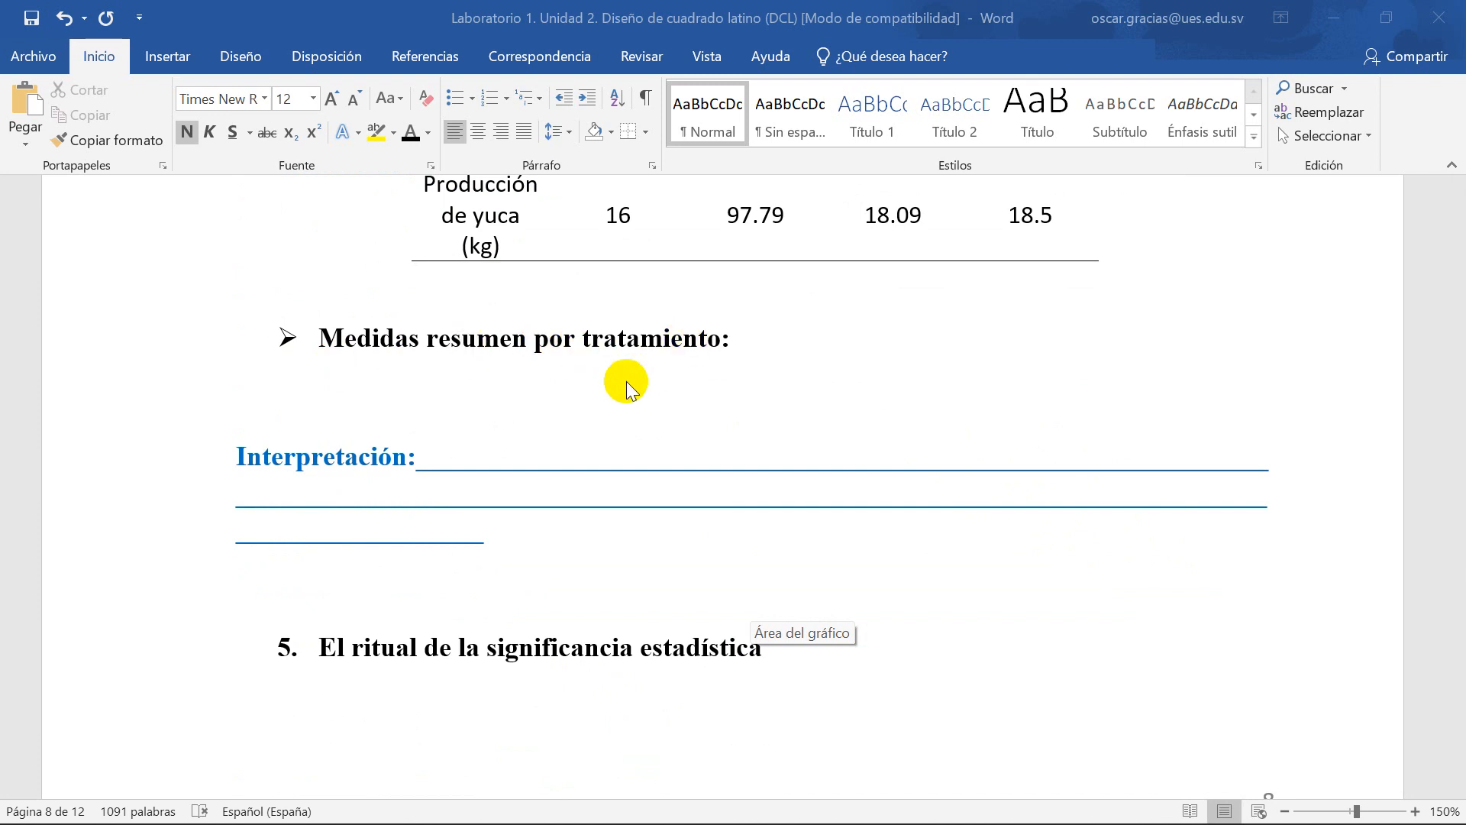
mouse_move(365, 817)
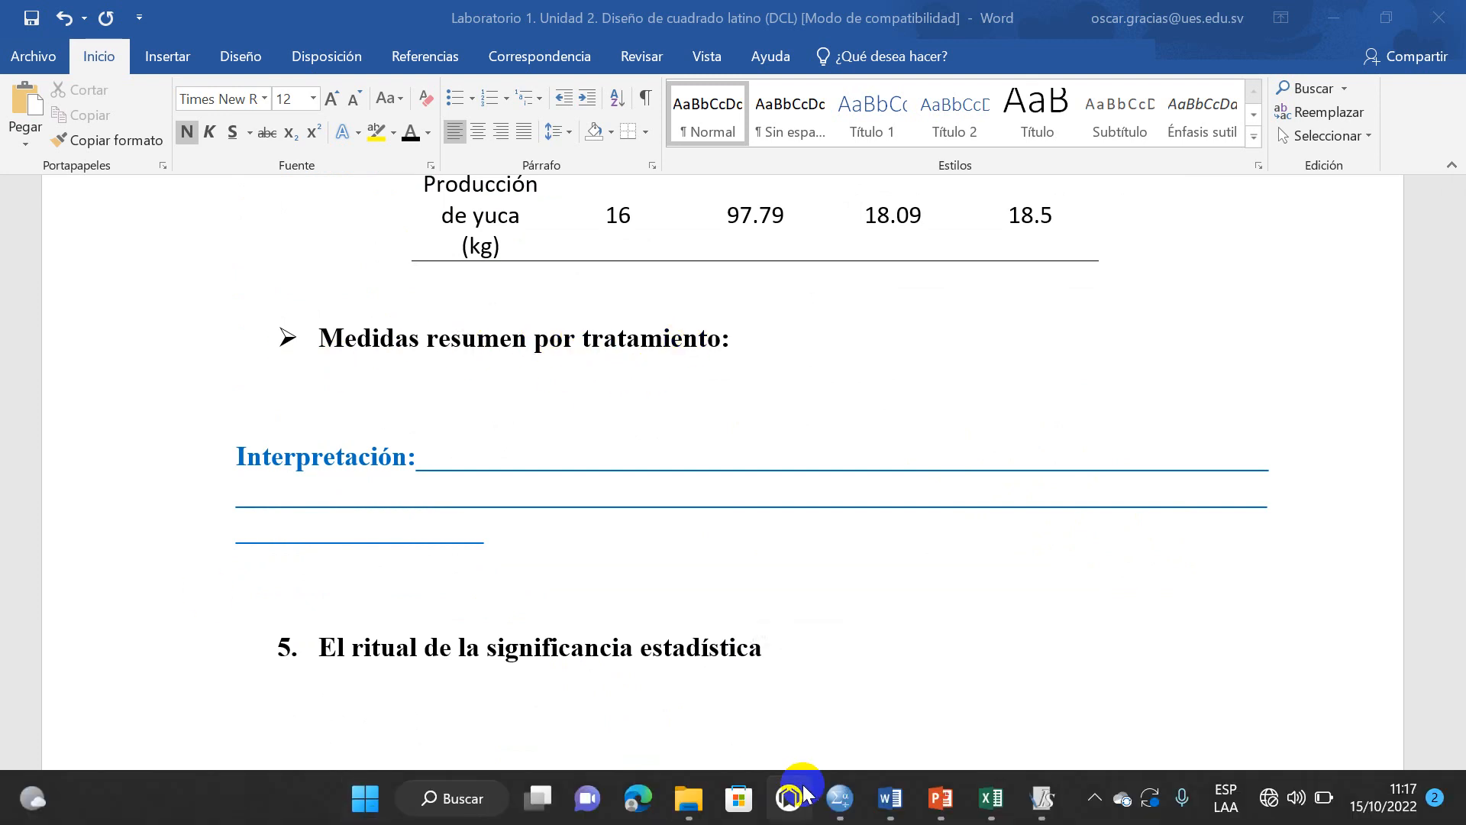
mouse_move(1041, 813)
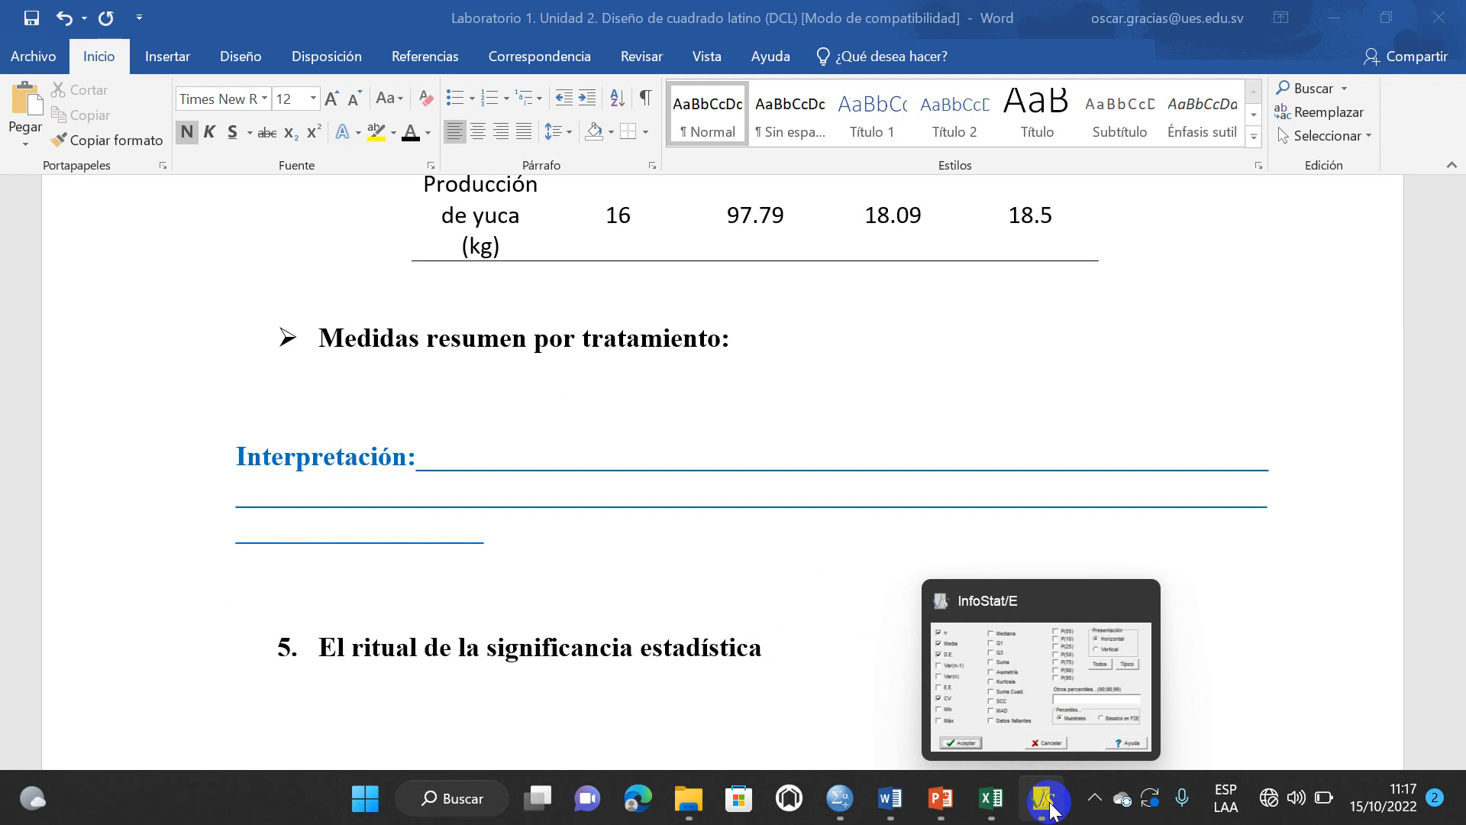
click(1041, 813)
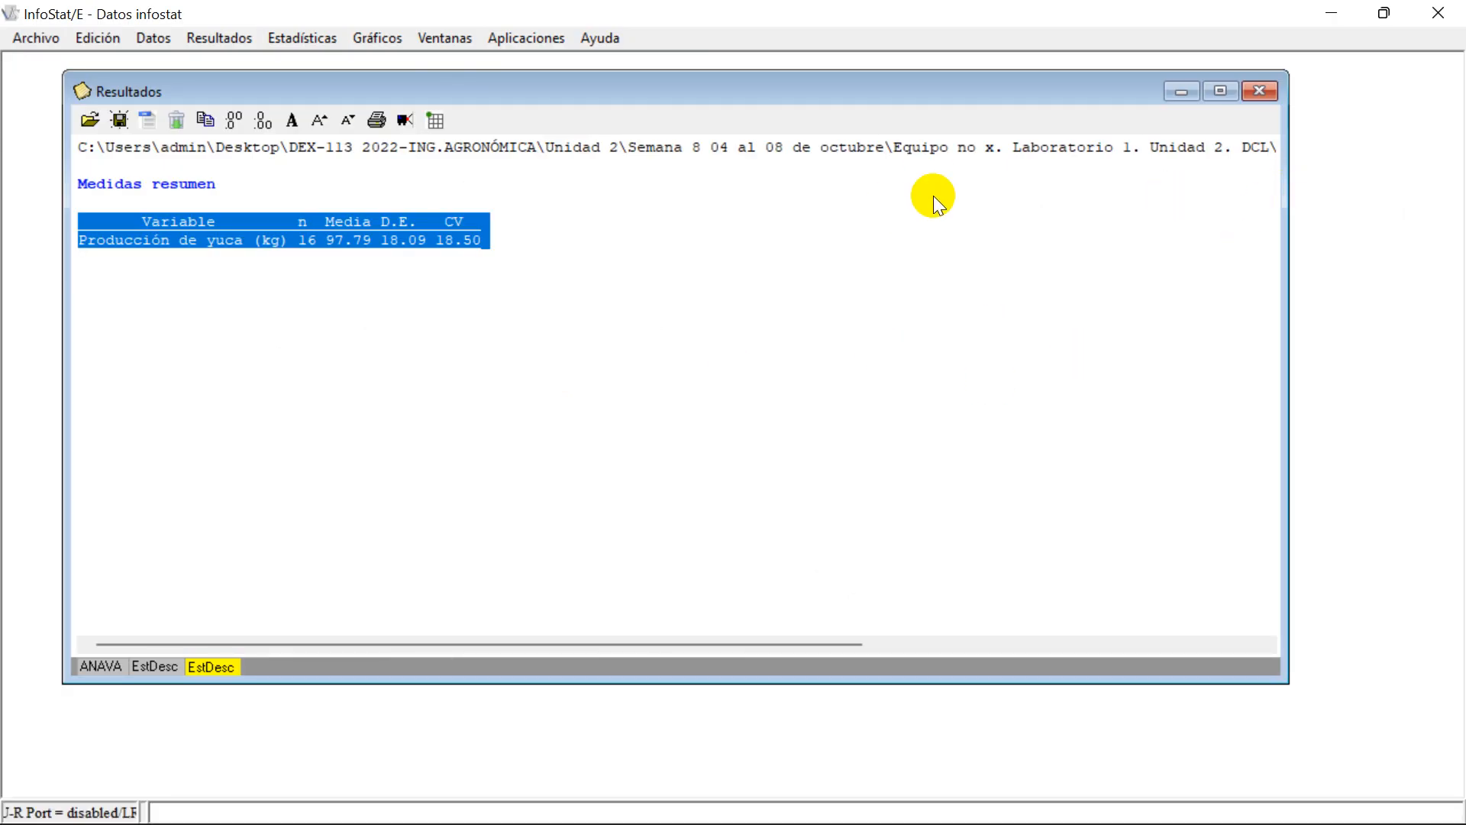
click(158, 667)
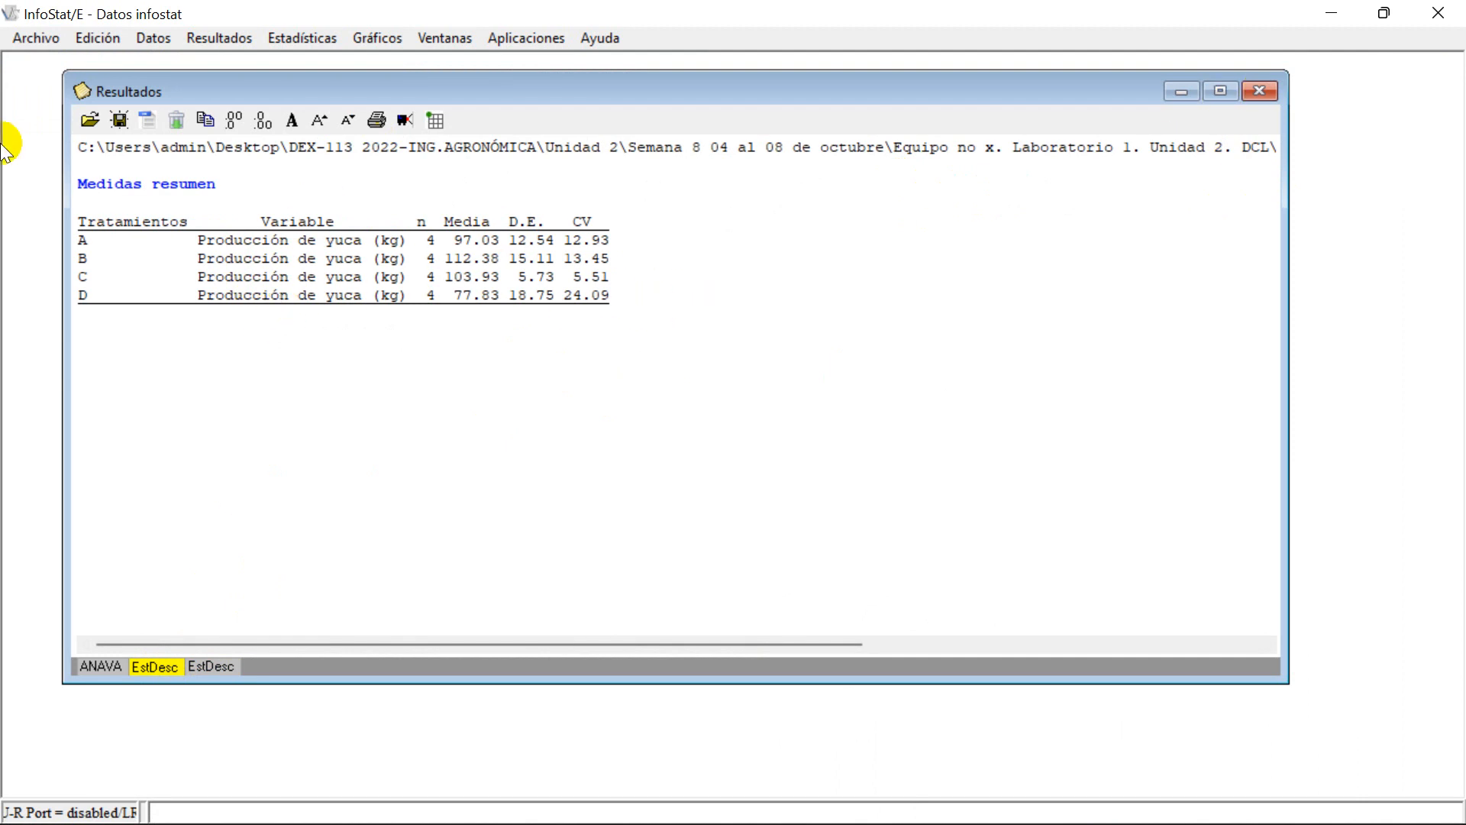
drag(80, 221, 583, 310)
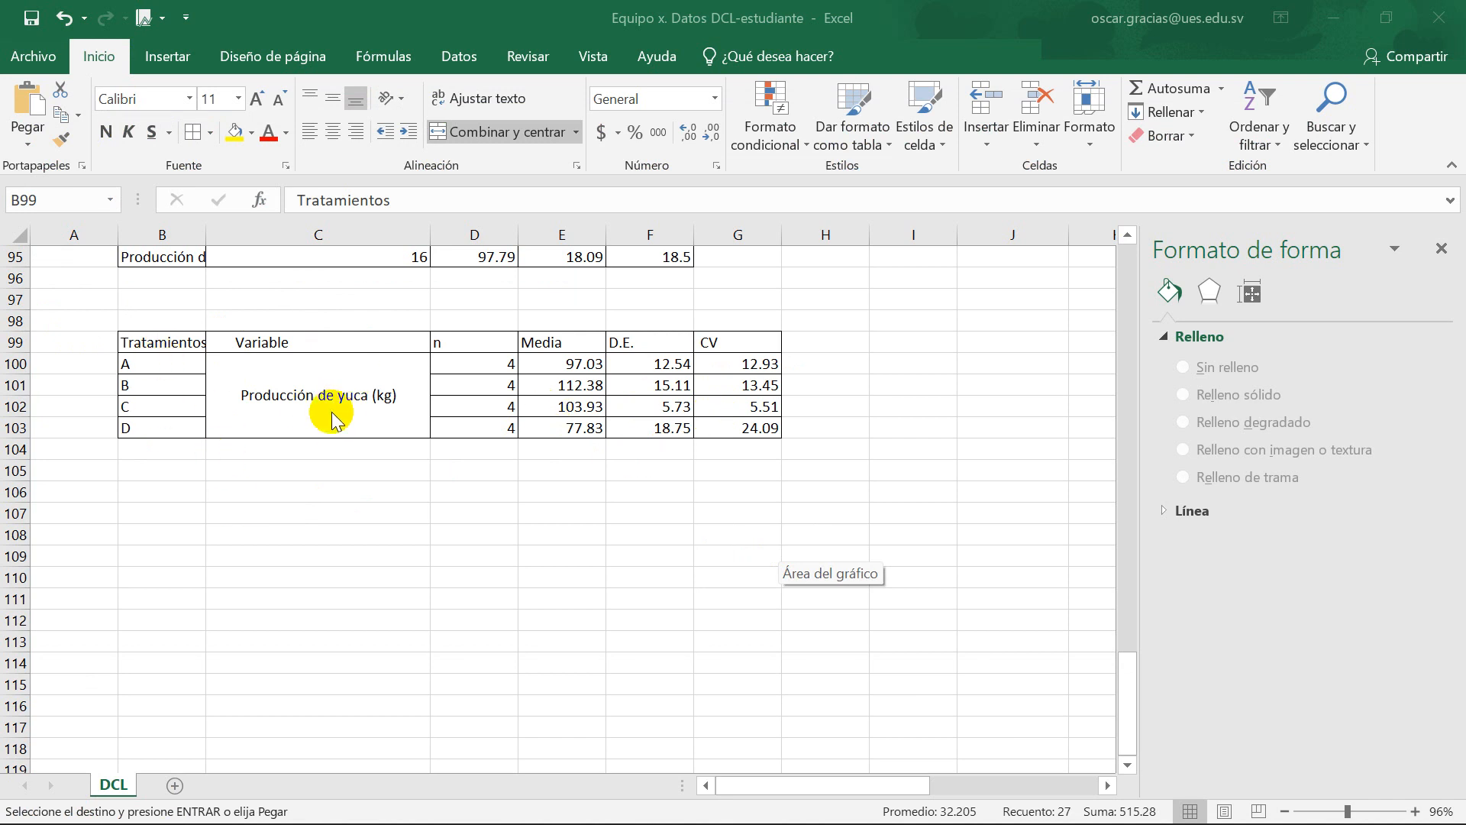
Step: Switch to Word, place the by-treatment table from Excel under Medidas resumen por tratamiento, and review its Media column
mouse_move(525, 822)
click(887, 805)
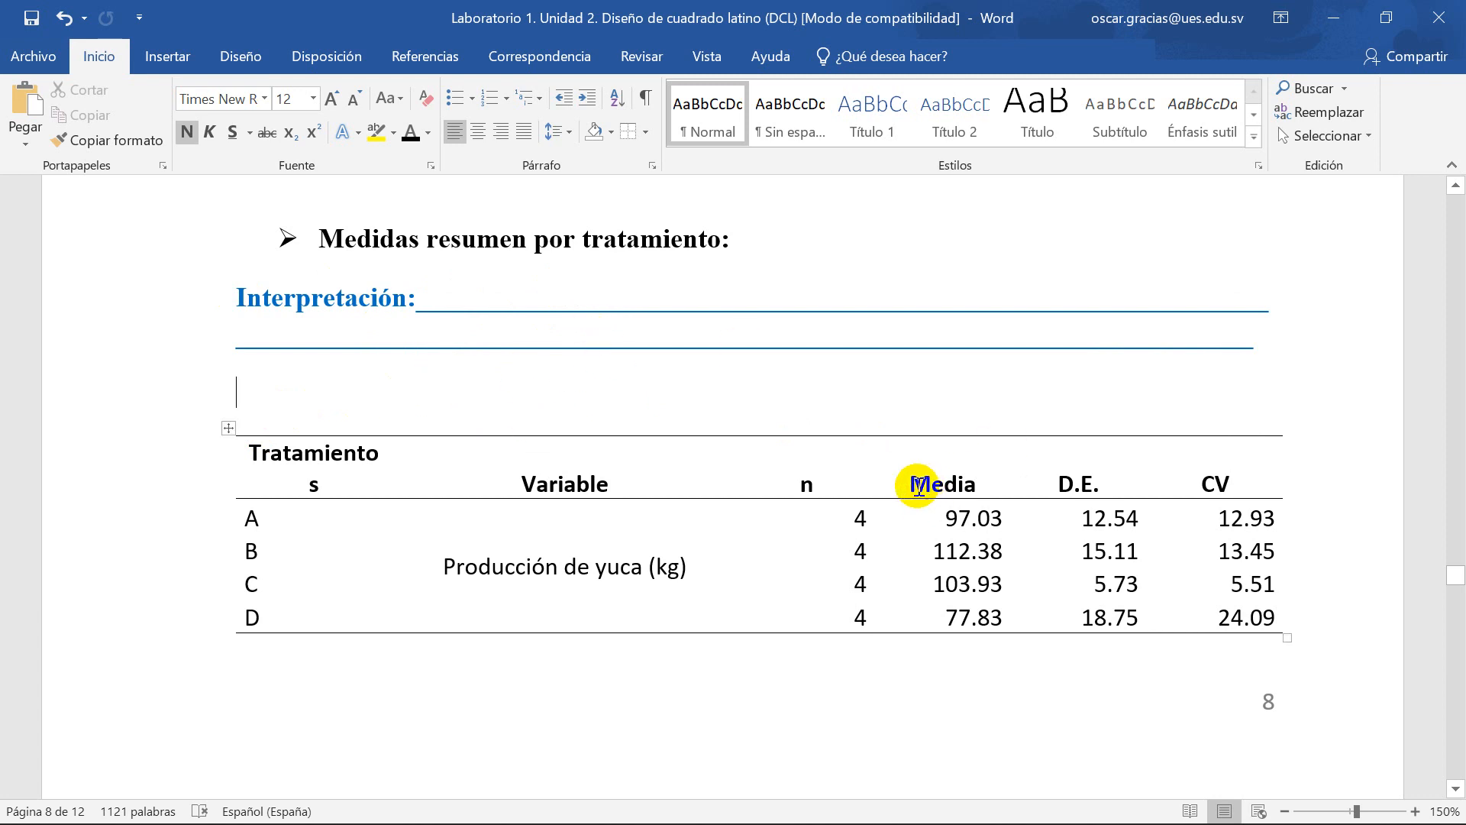
drag(926, 489, 998, 622)
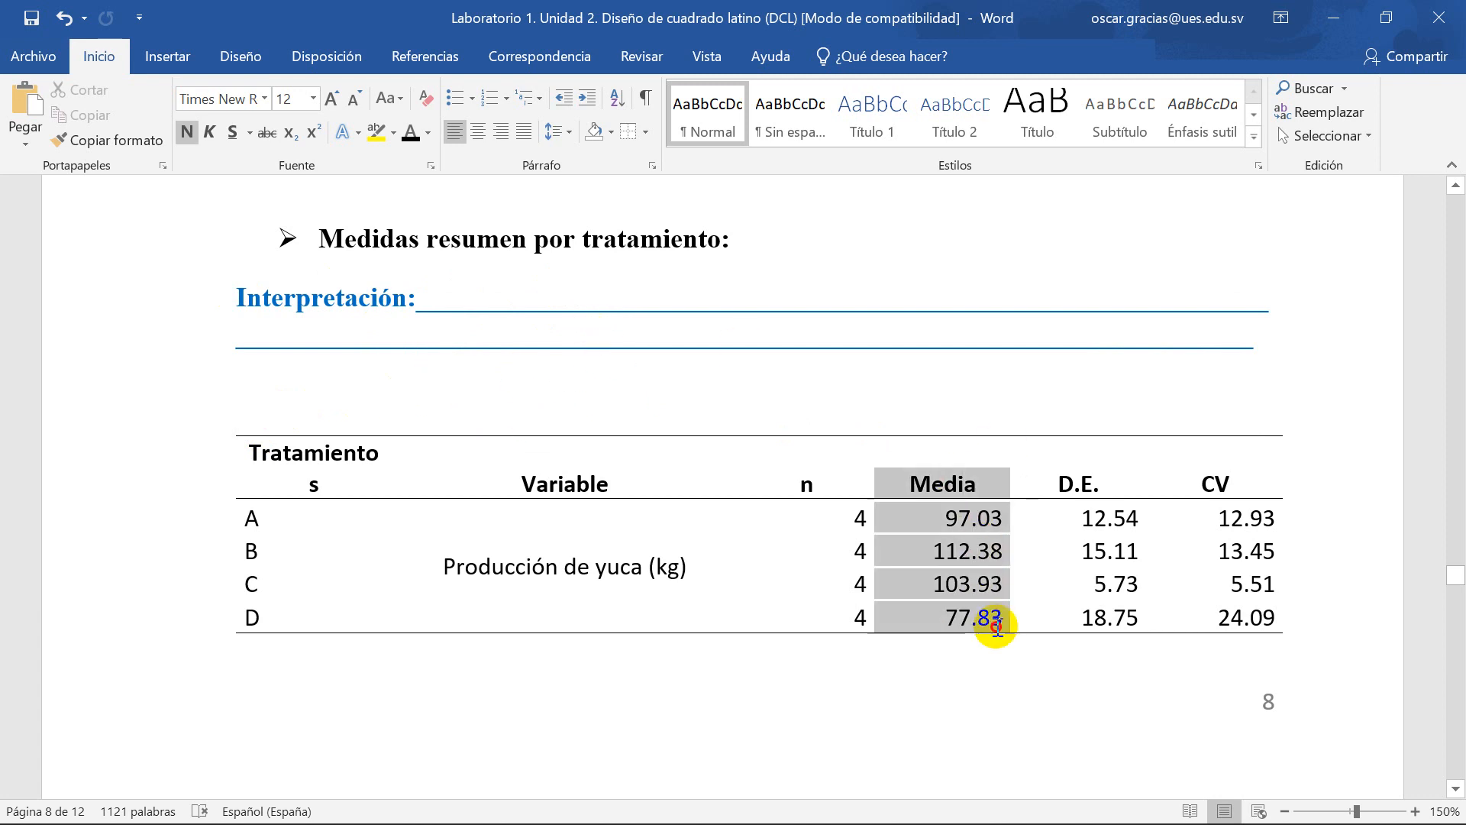
click(382, 307)
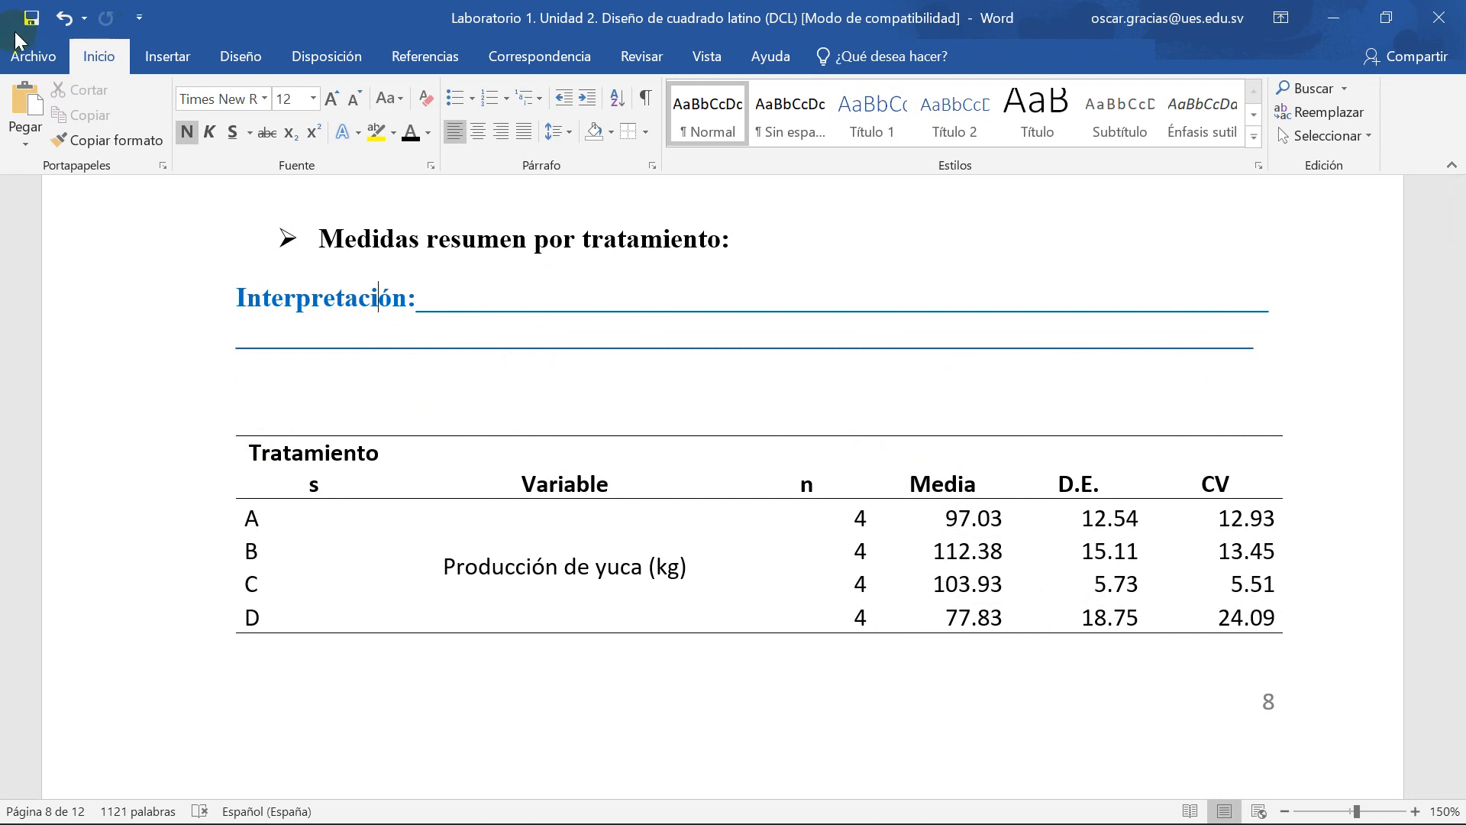
click(501, 384)
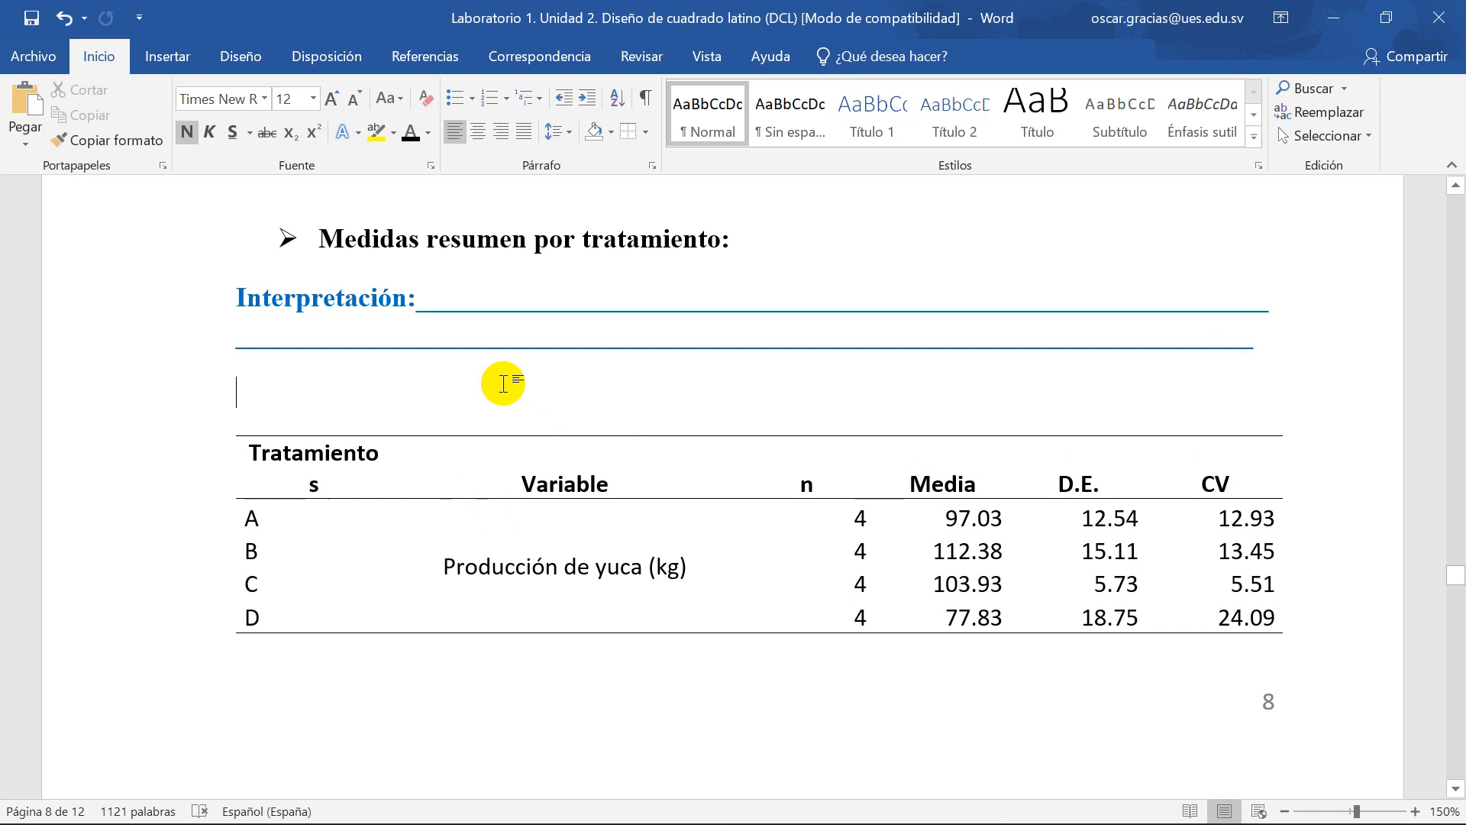
Step: Delete the surplus blank lines above the heading "El ritual de la significancia estadística"
scroll(500, 383, down, 3)
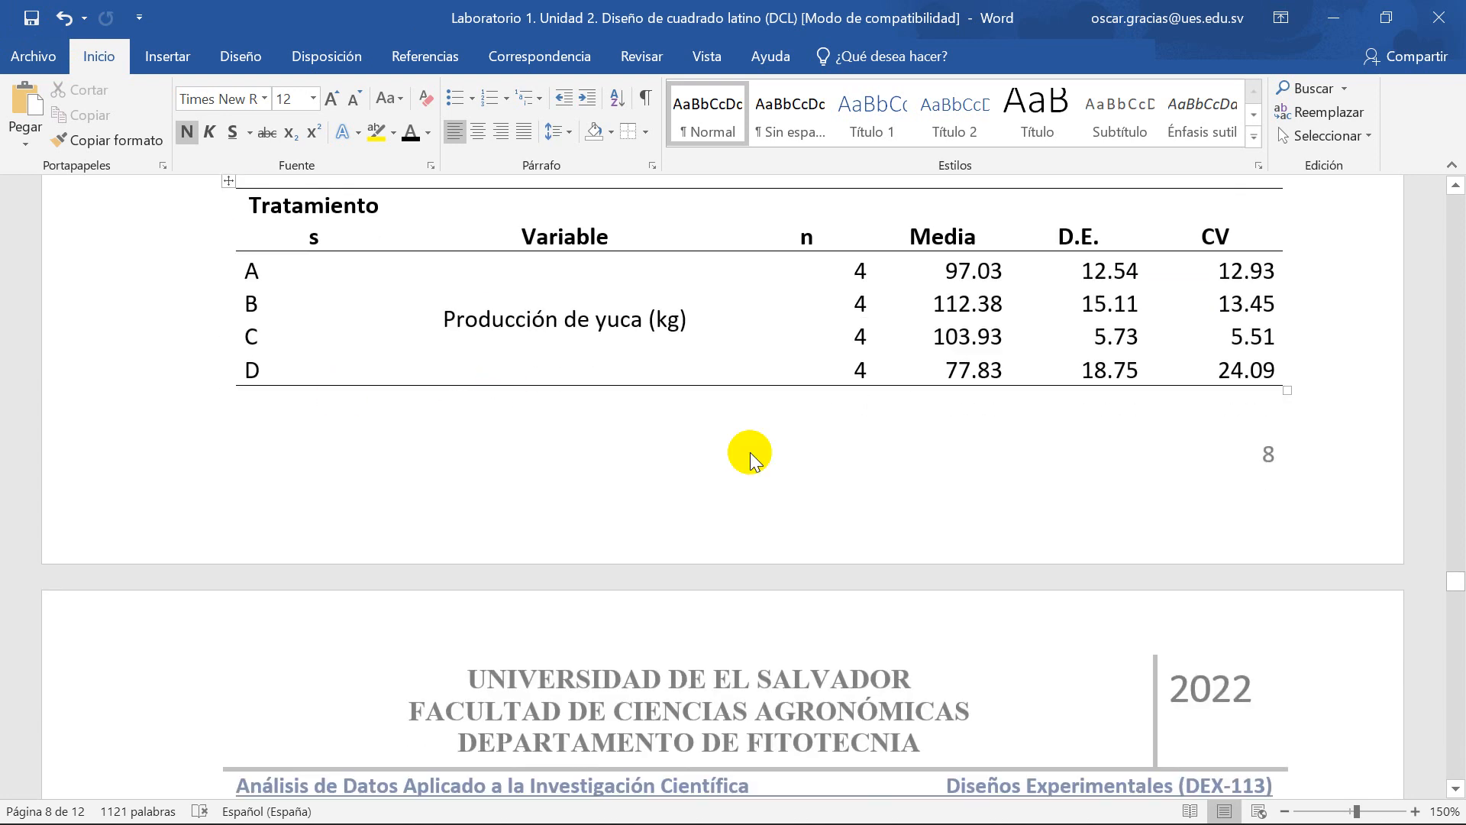
scroll(679, 454, down, 5)
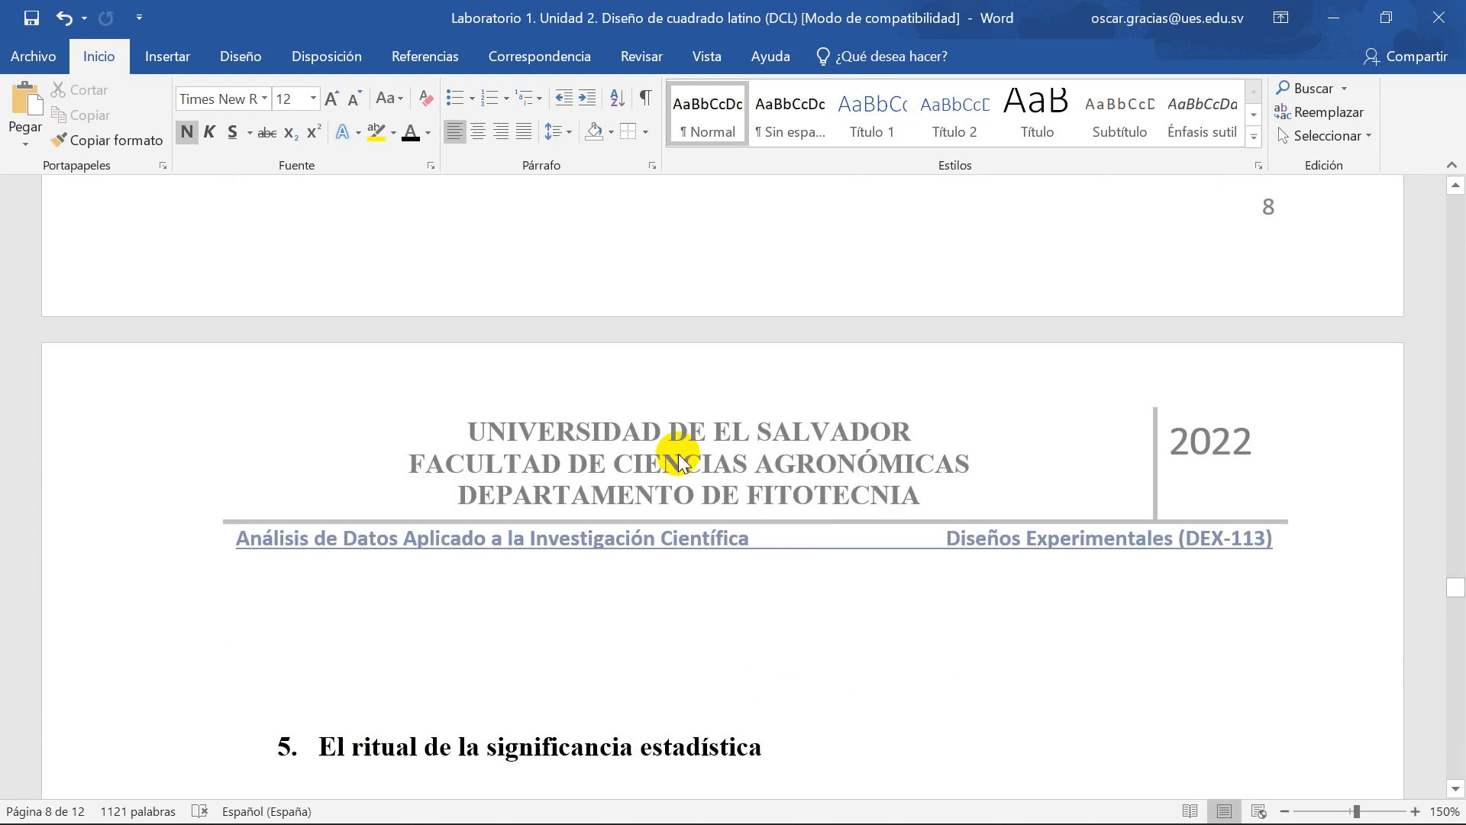
click(492, 537)
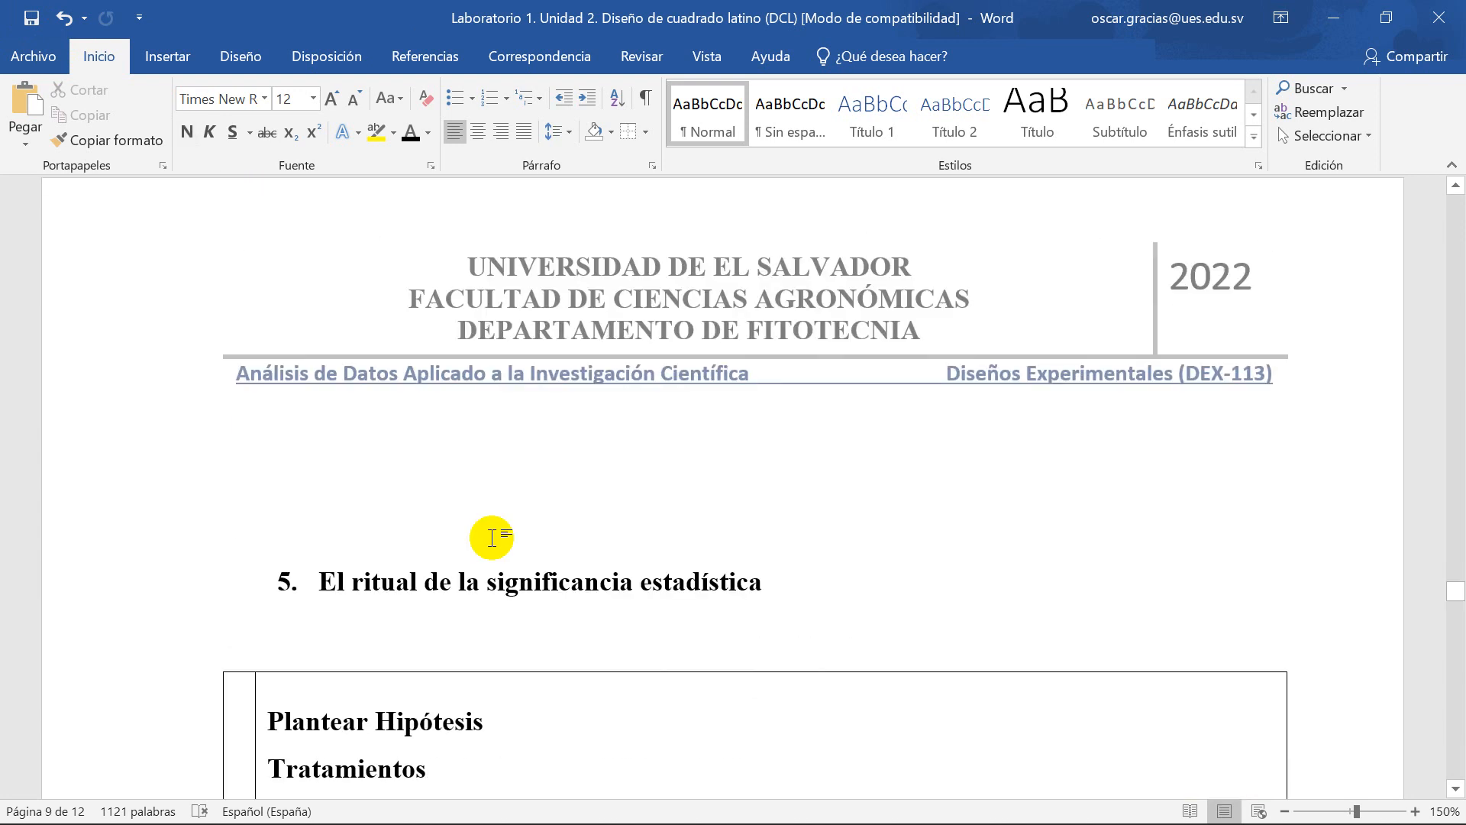
key(BackSpace)
key(BackSpace)
scroll(555, 505, up, 4)
scroll(555, 505, down, 6)
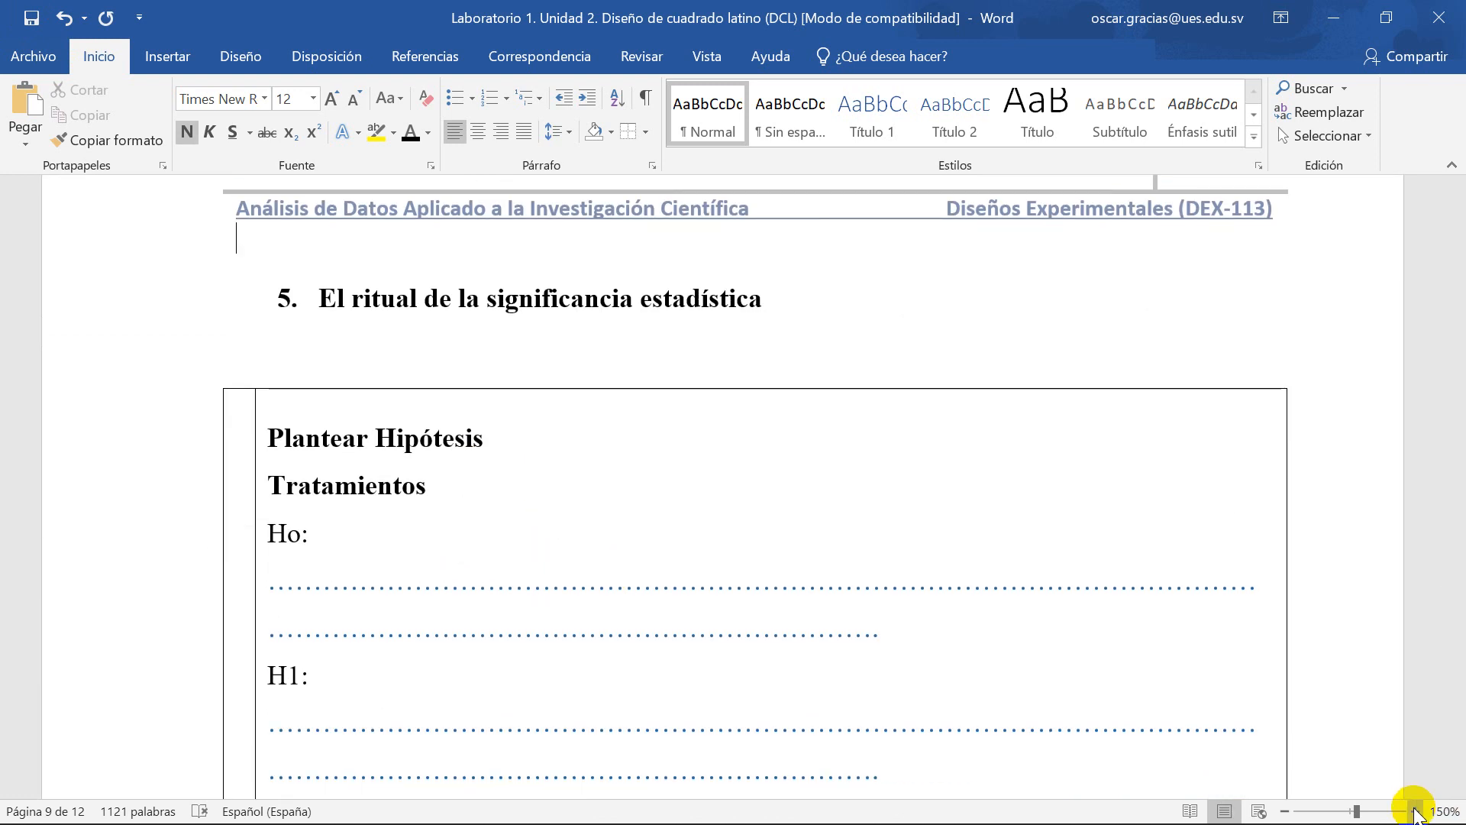
Step: Enlarge the page to 160% and examine the Ho and H1 blanks for Tratamientos, Hileras and Columnas under Plantear Hipótesis
click(1416, 811)
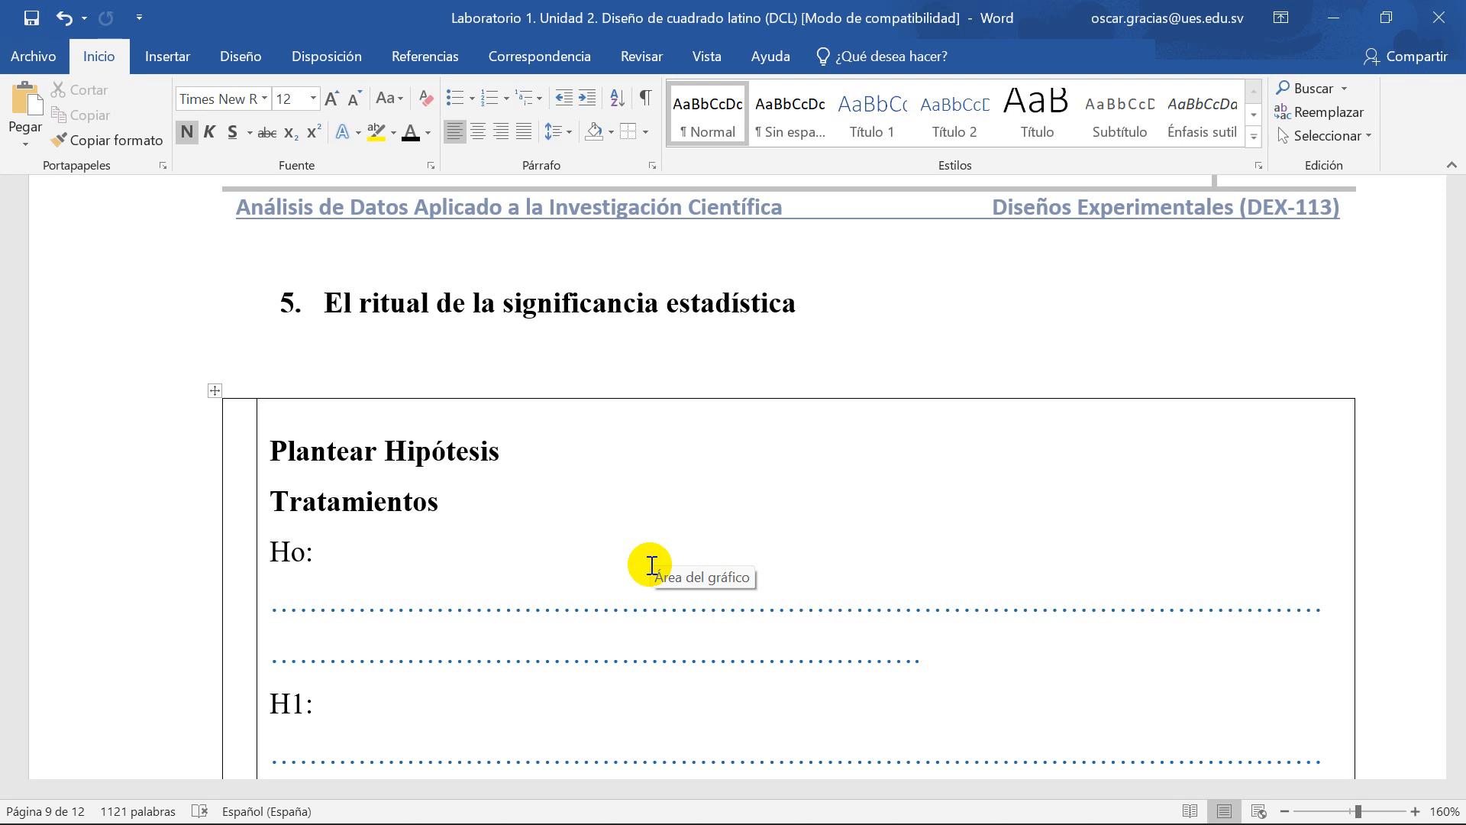
click(403, 554)
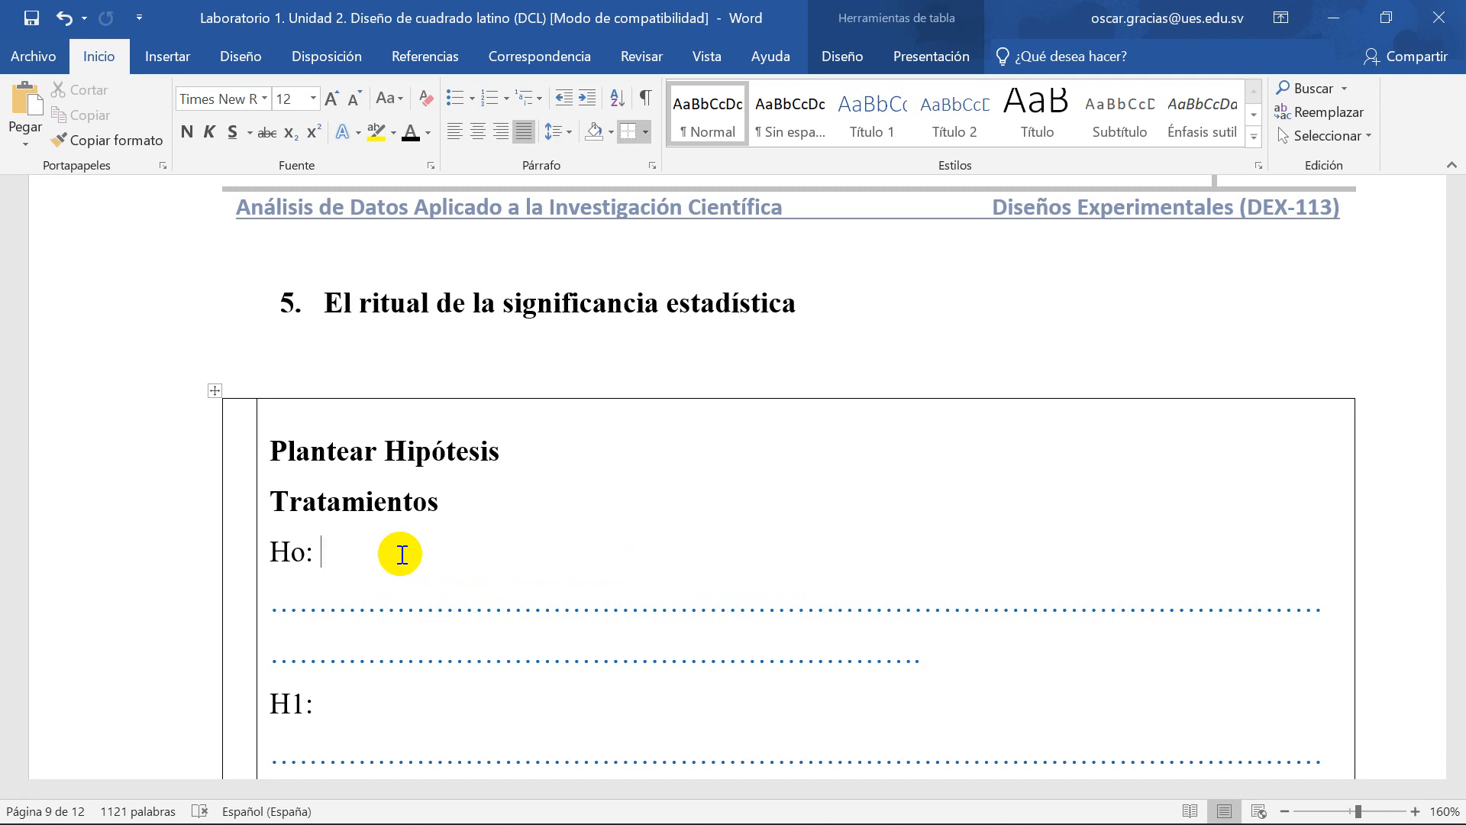
scroll(402, 555, down, 7)
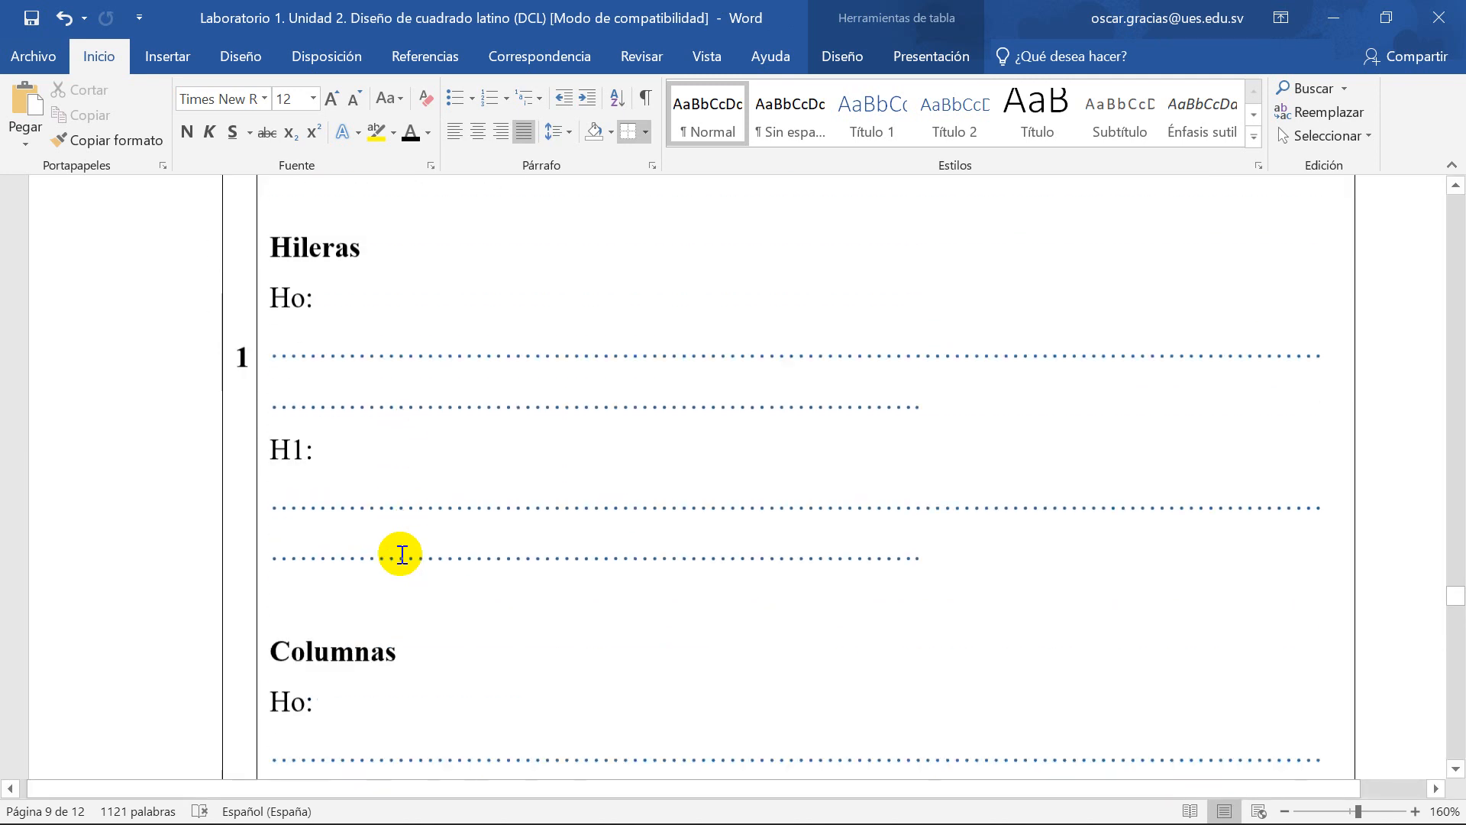
scroll(401, 555, down, 3)
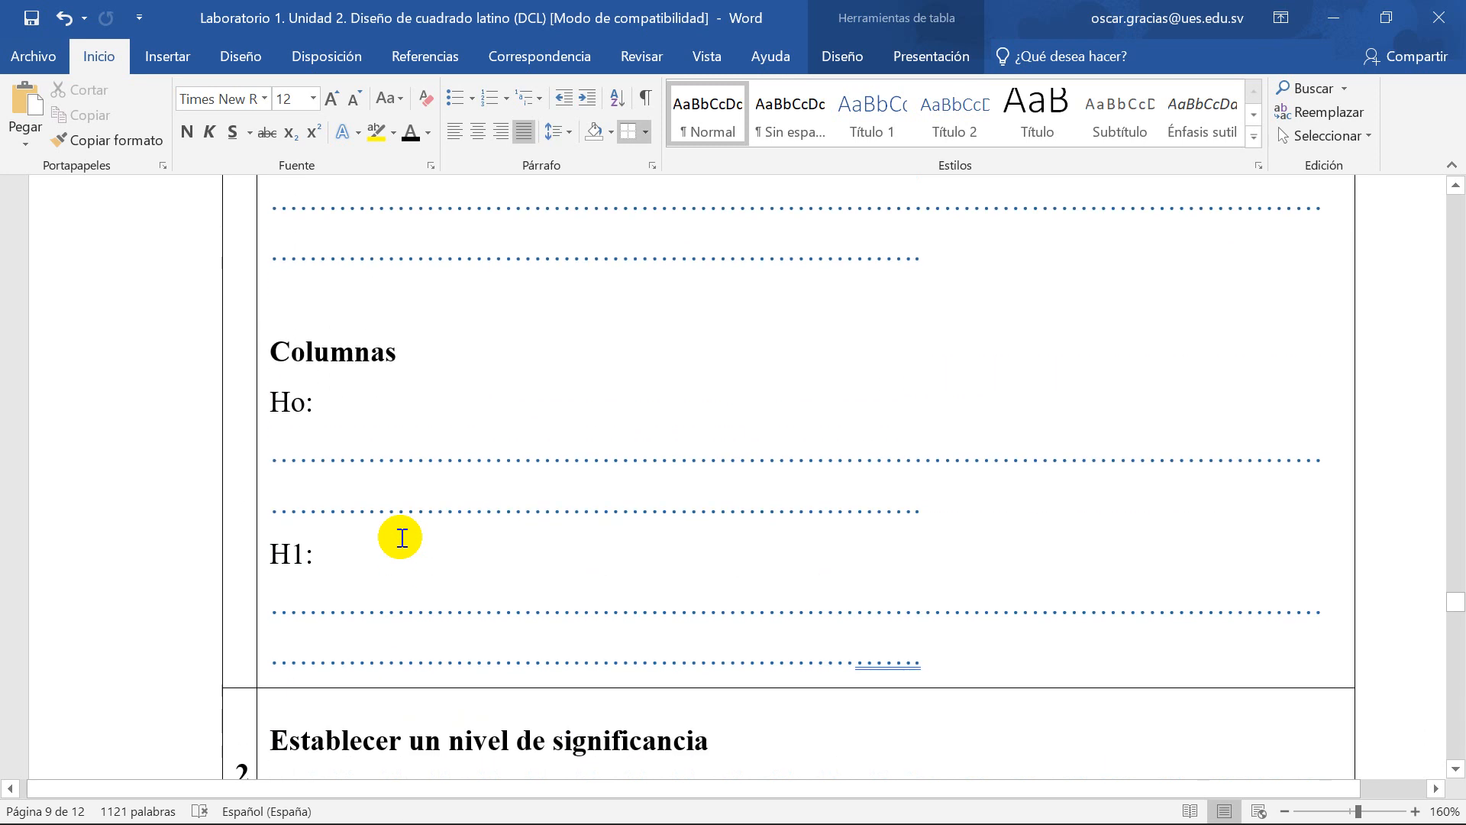
scroll(402, 554, up, 10)
scroll(402, 538, down, 8)
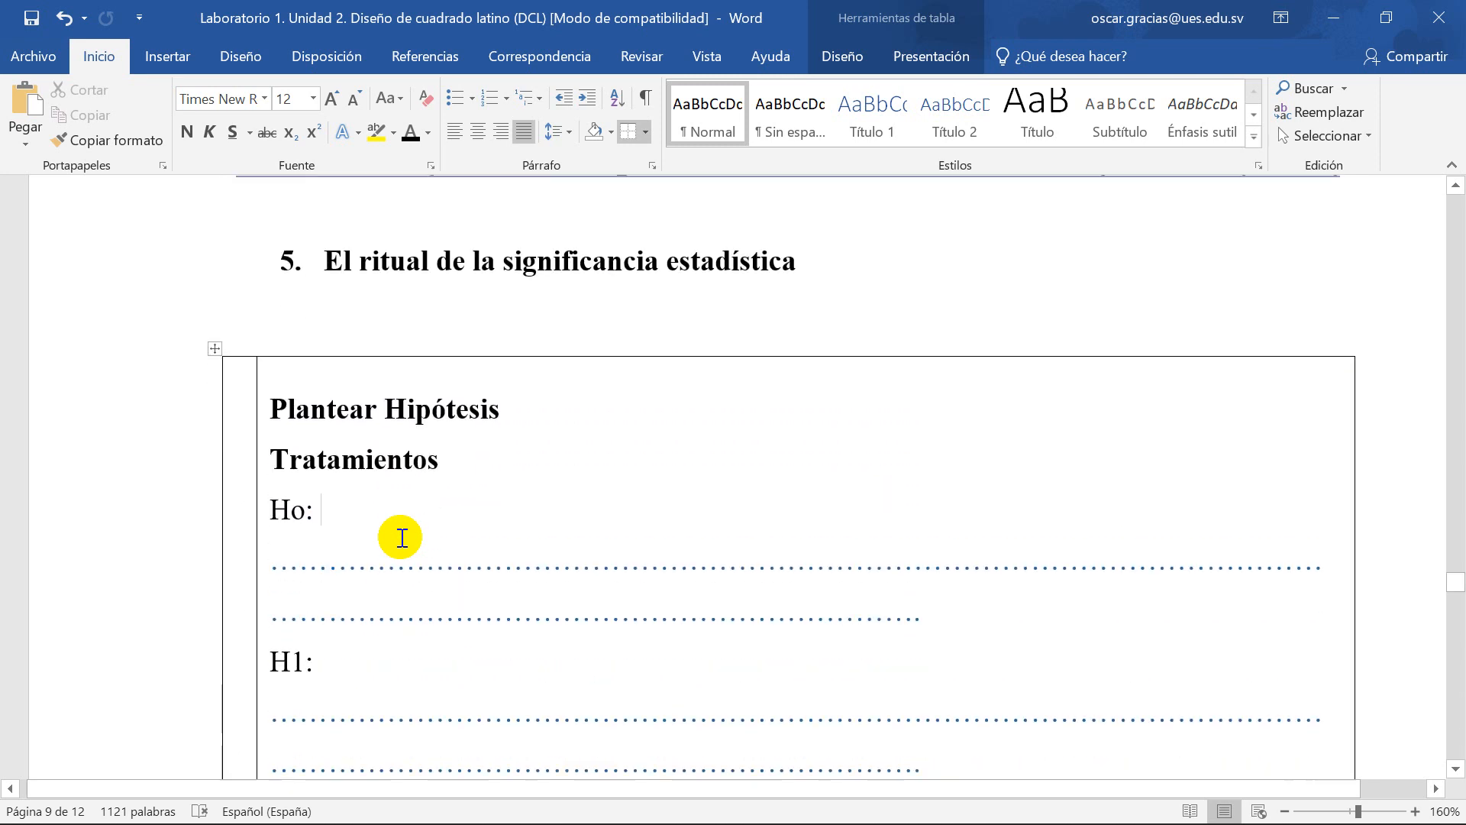
scroll(425, 478, down, 4)
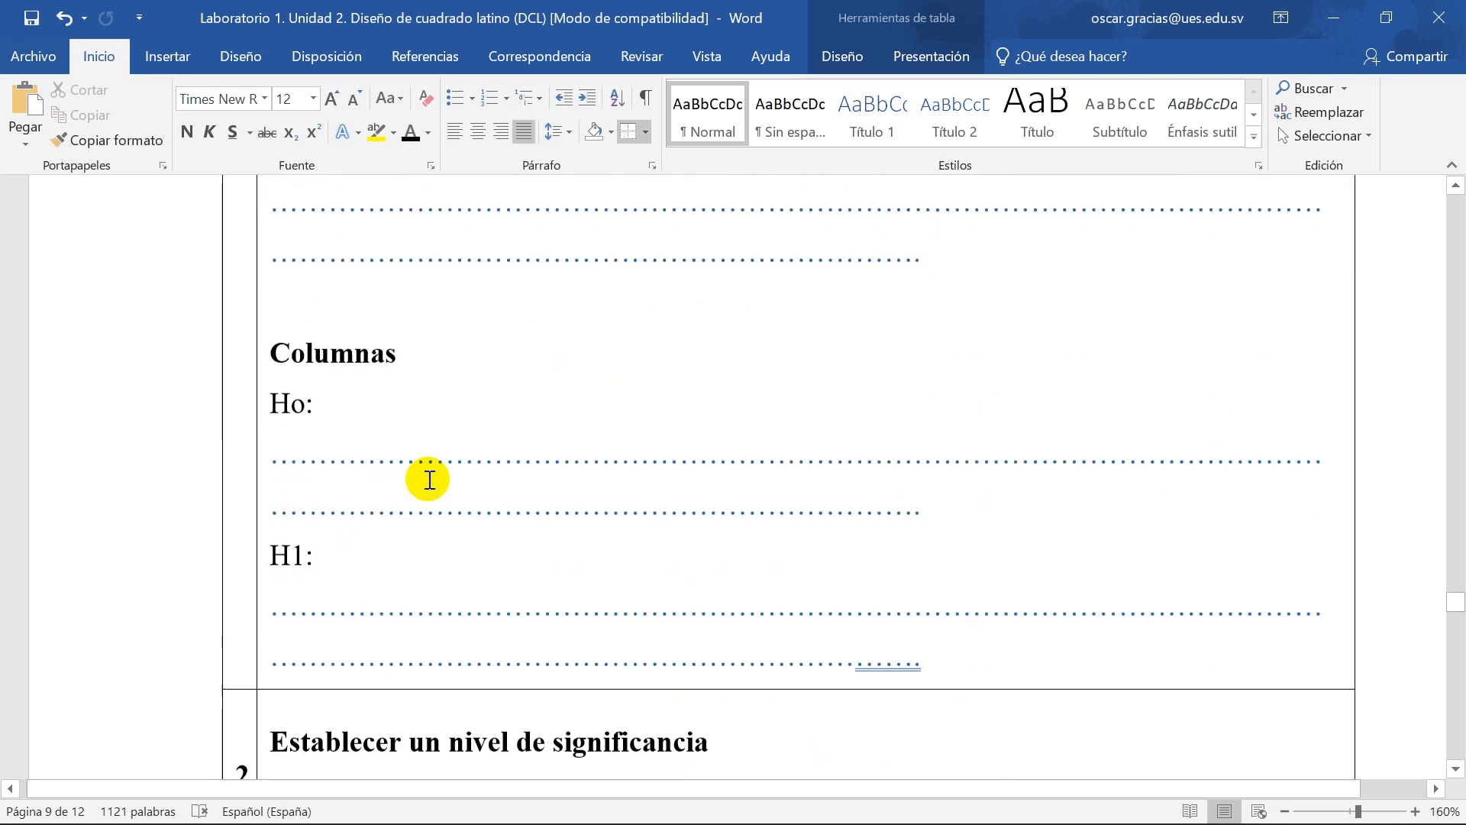
scroll(383, 391, up, 9)
scroll(384, 393, up, 1)
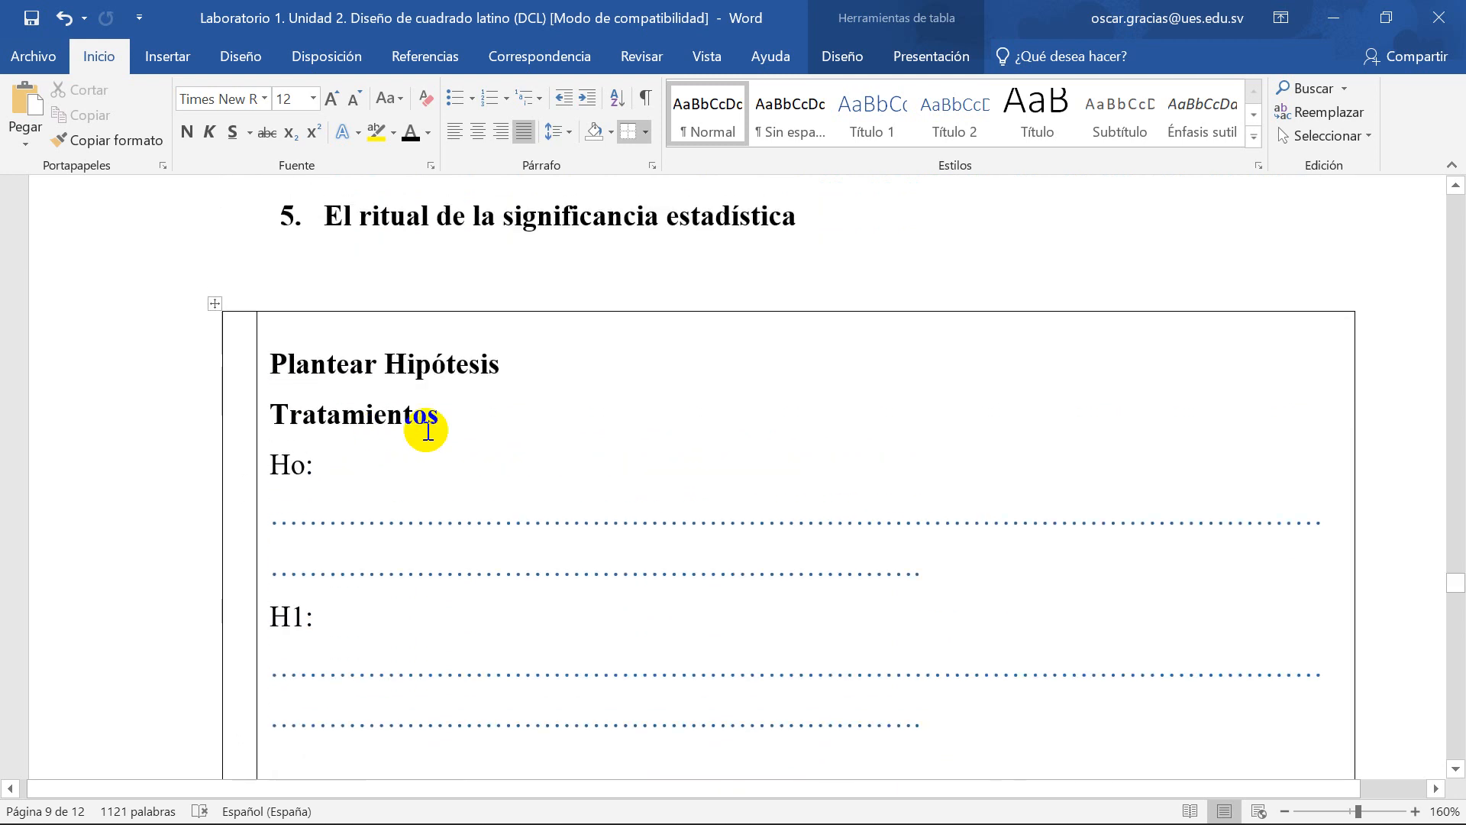
click(458, 410)
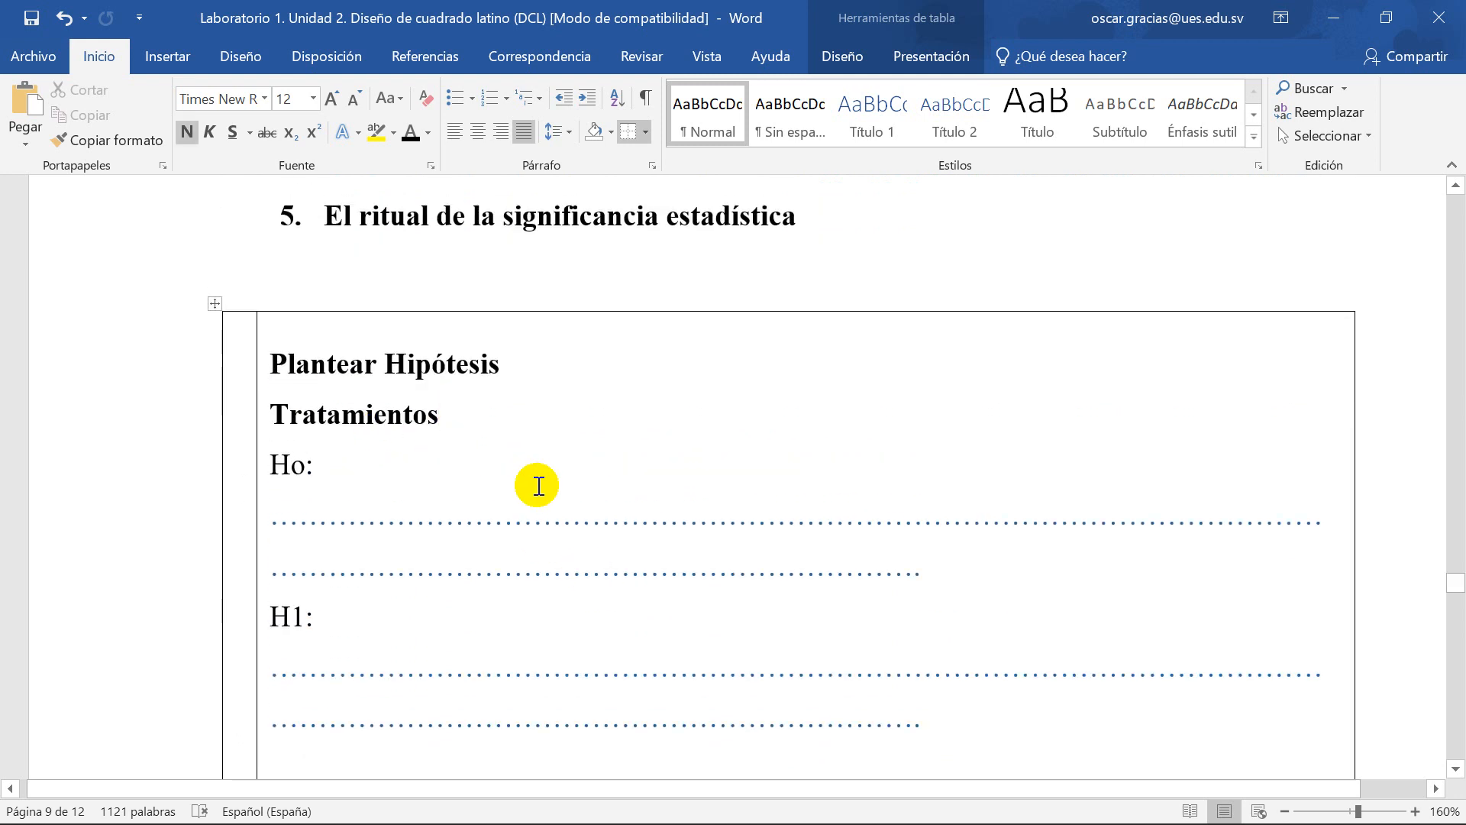
Step: Copy the question wording from "Los sistemas de plantación" to "kilogramos", without question marks, above the Procedimiento estadístico heading on page 4
scroll(533, 482, up, 3)
scroll(532, 481, down, 15)
scroll(519, 480, up, 8)
scroll(588, 496, up, 20)
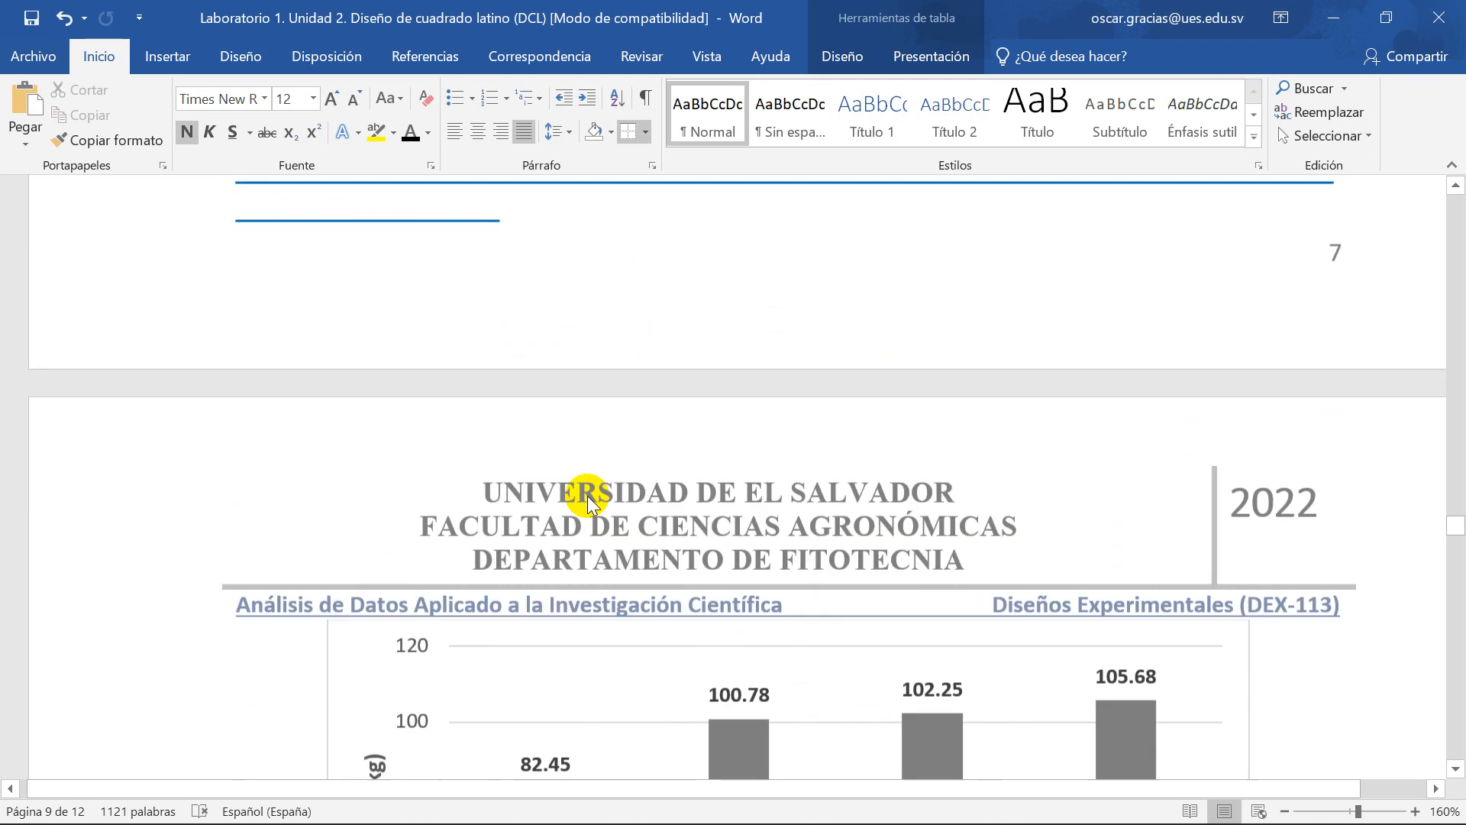
scroll(581, 506, up, 20)
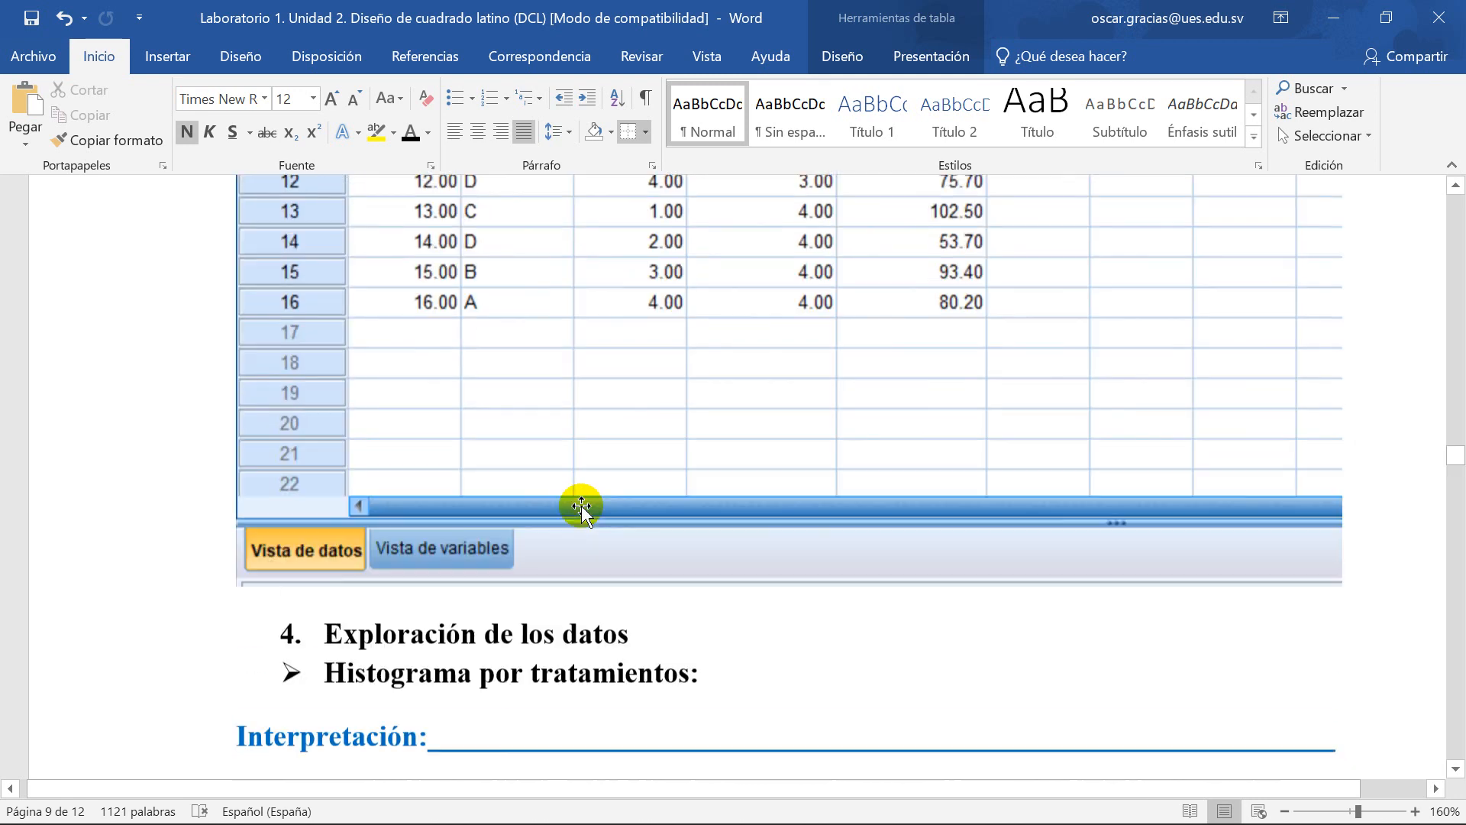
scroll(567, 520, up, 20)
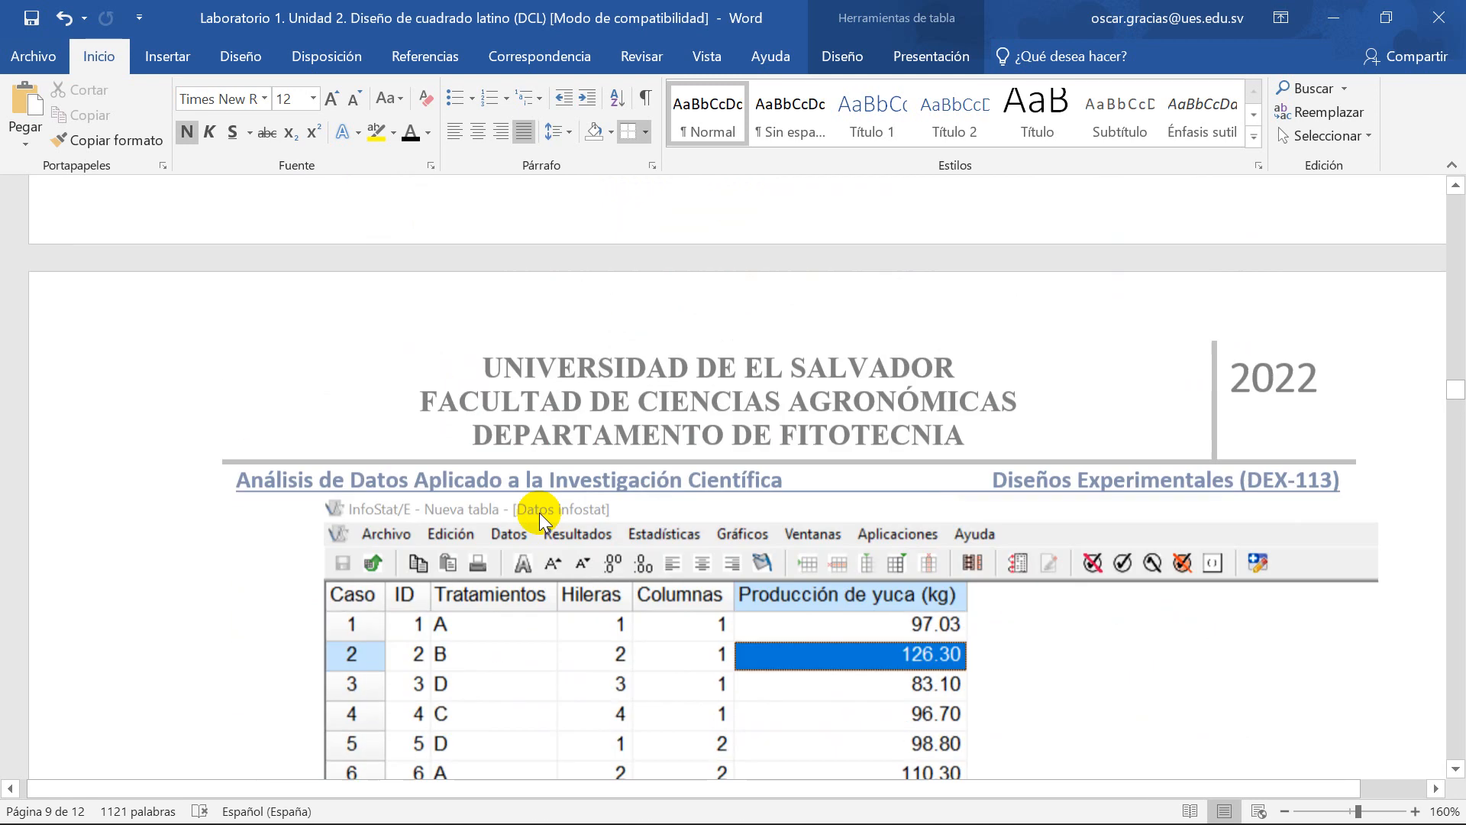
scroll(539, 513, up, 5)
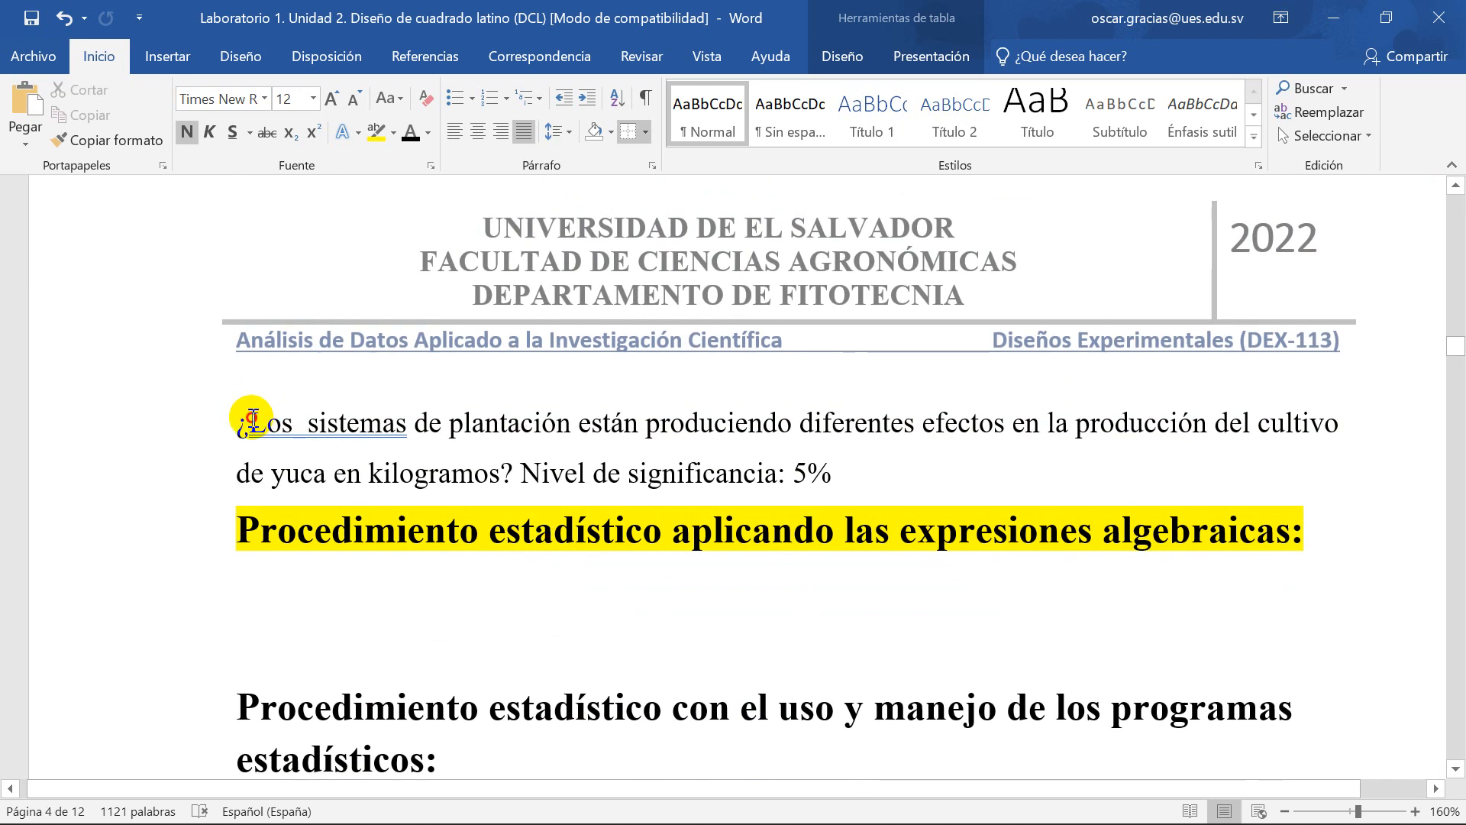
drag(254, 421, 496, 474)
key(ctrl+c)
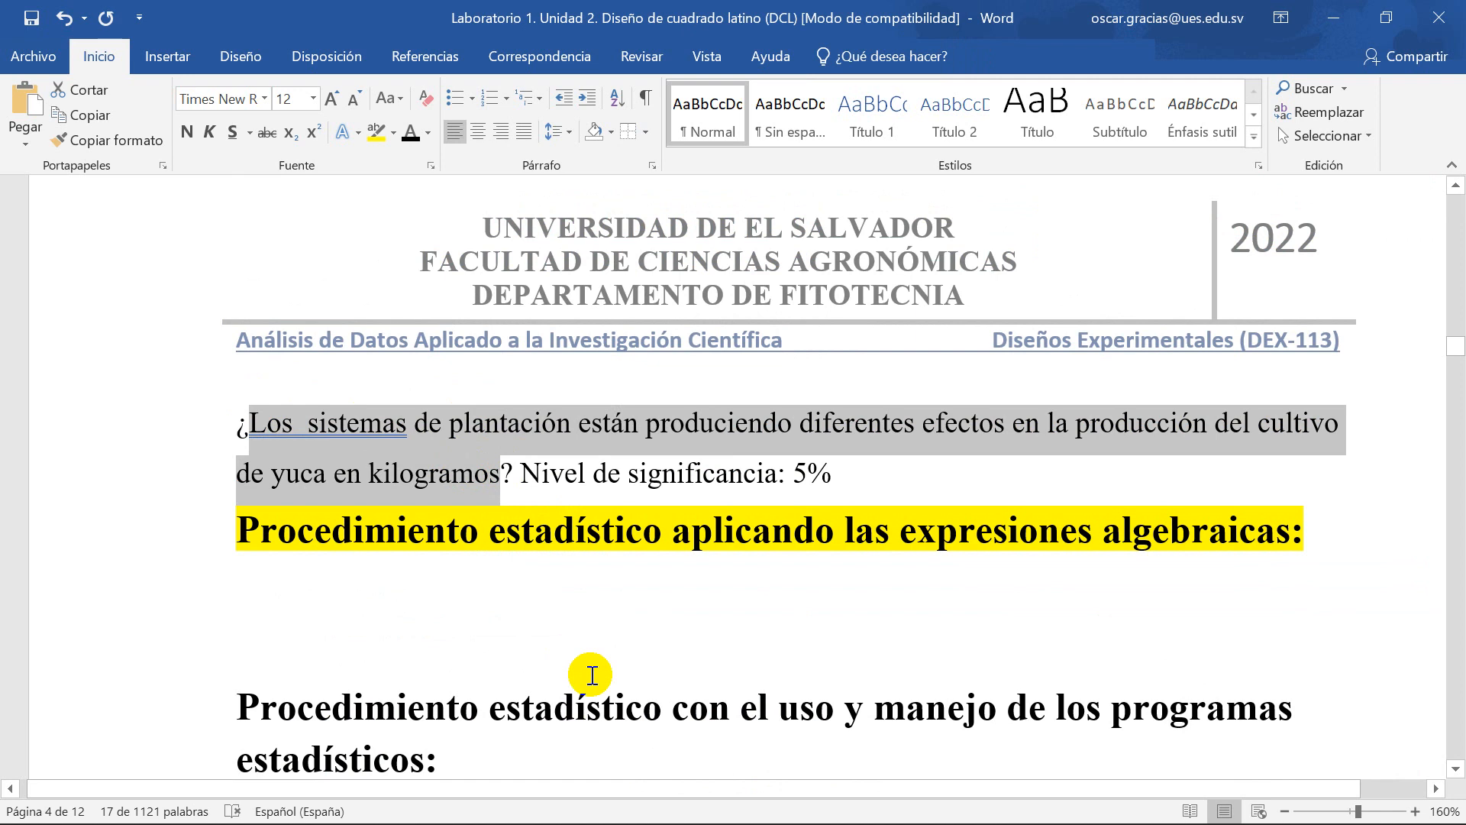
Step: Replace the dotted lines of the Tratamientos H1 hypothesis with the copied sentence about the plantation systems, ending it with a period
scroll(645, 577, down, 20)
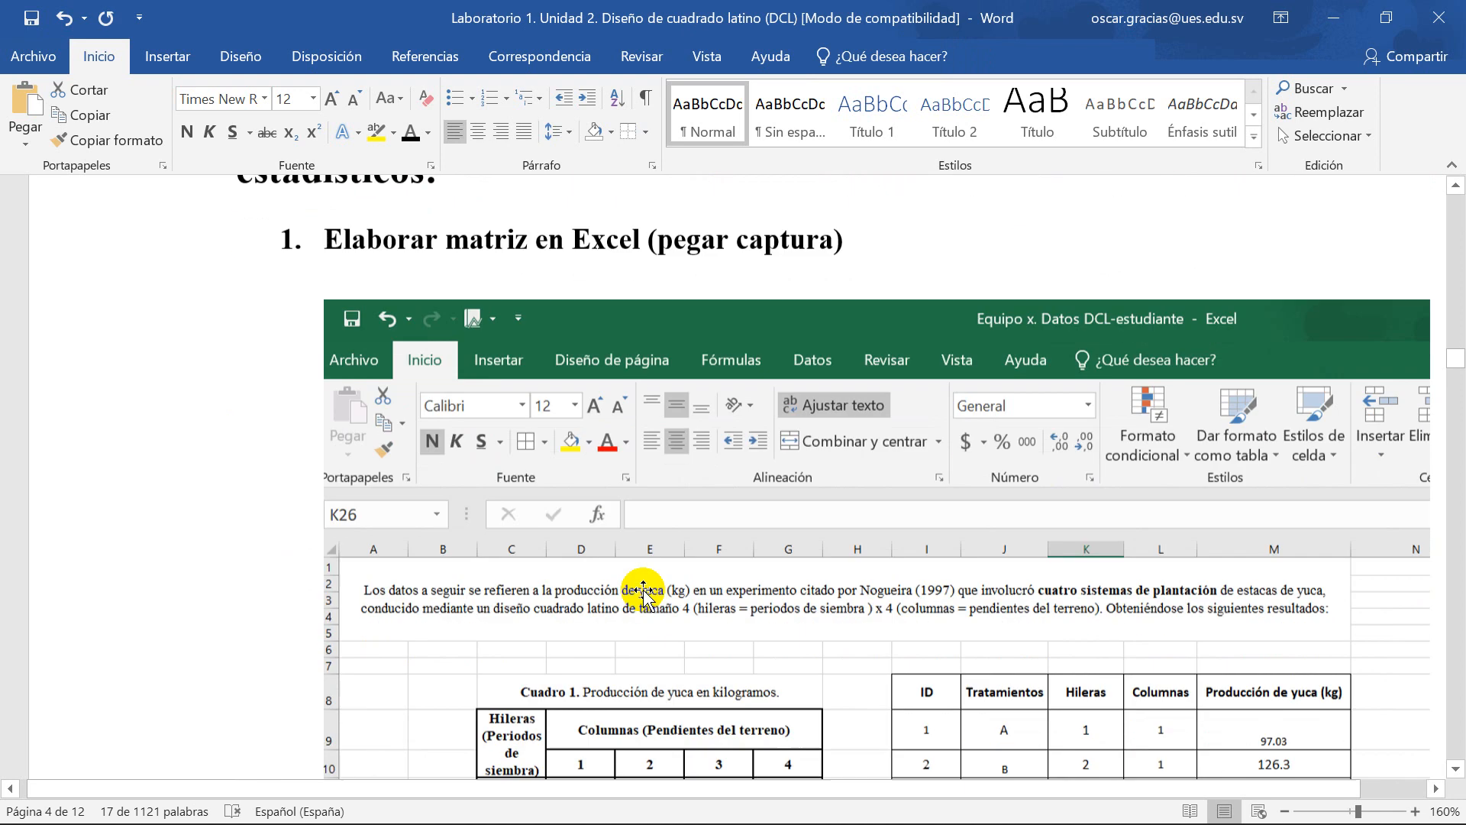
scroll(676, 566, down, 10)
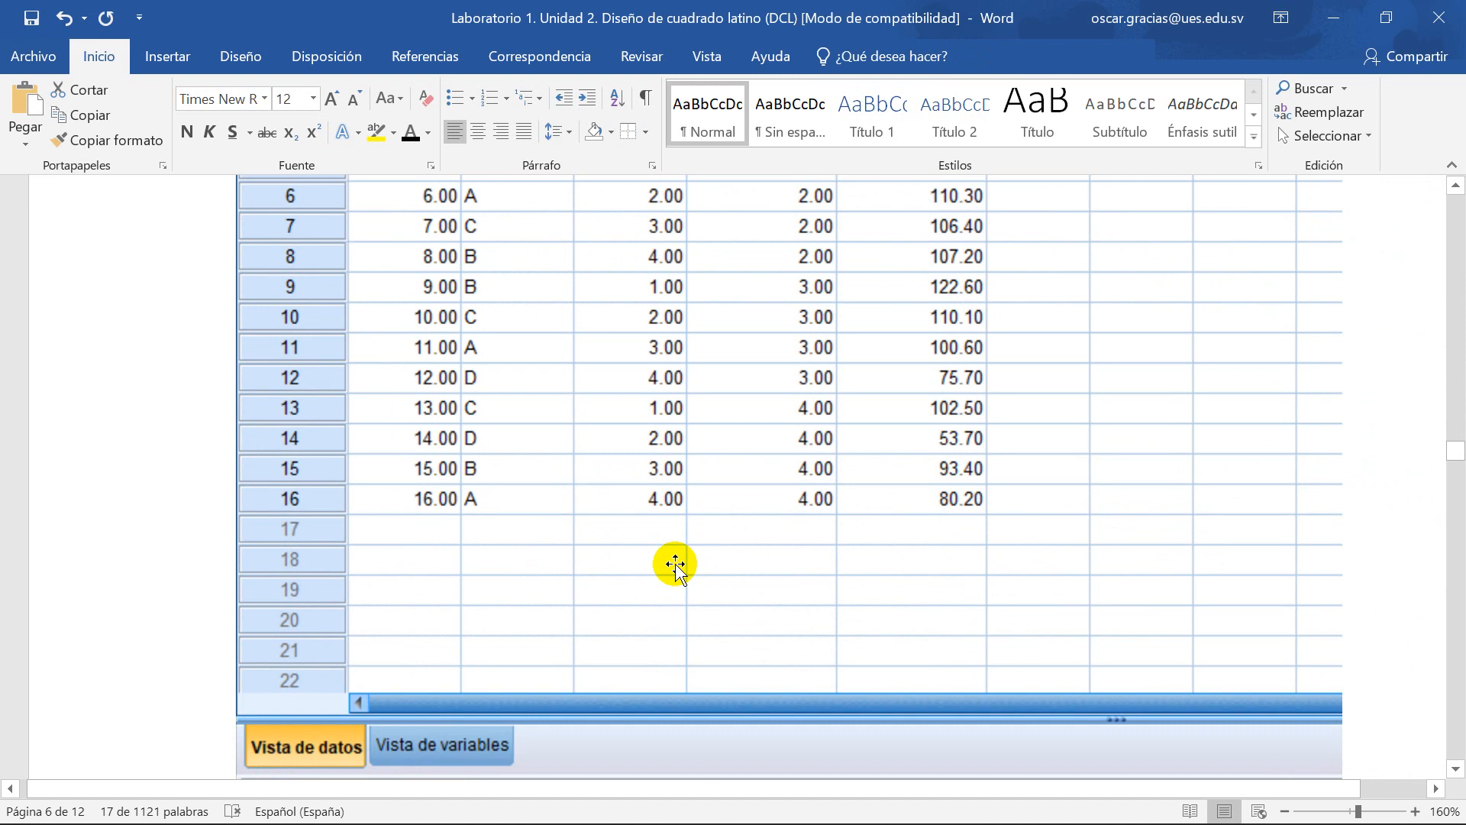
scroll(574, 469, down, 15)
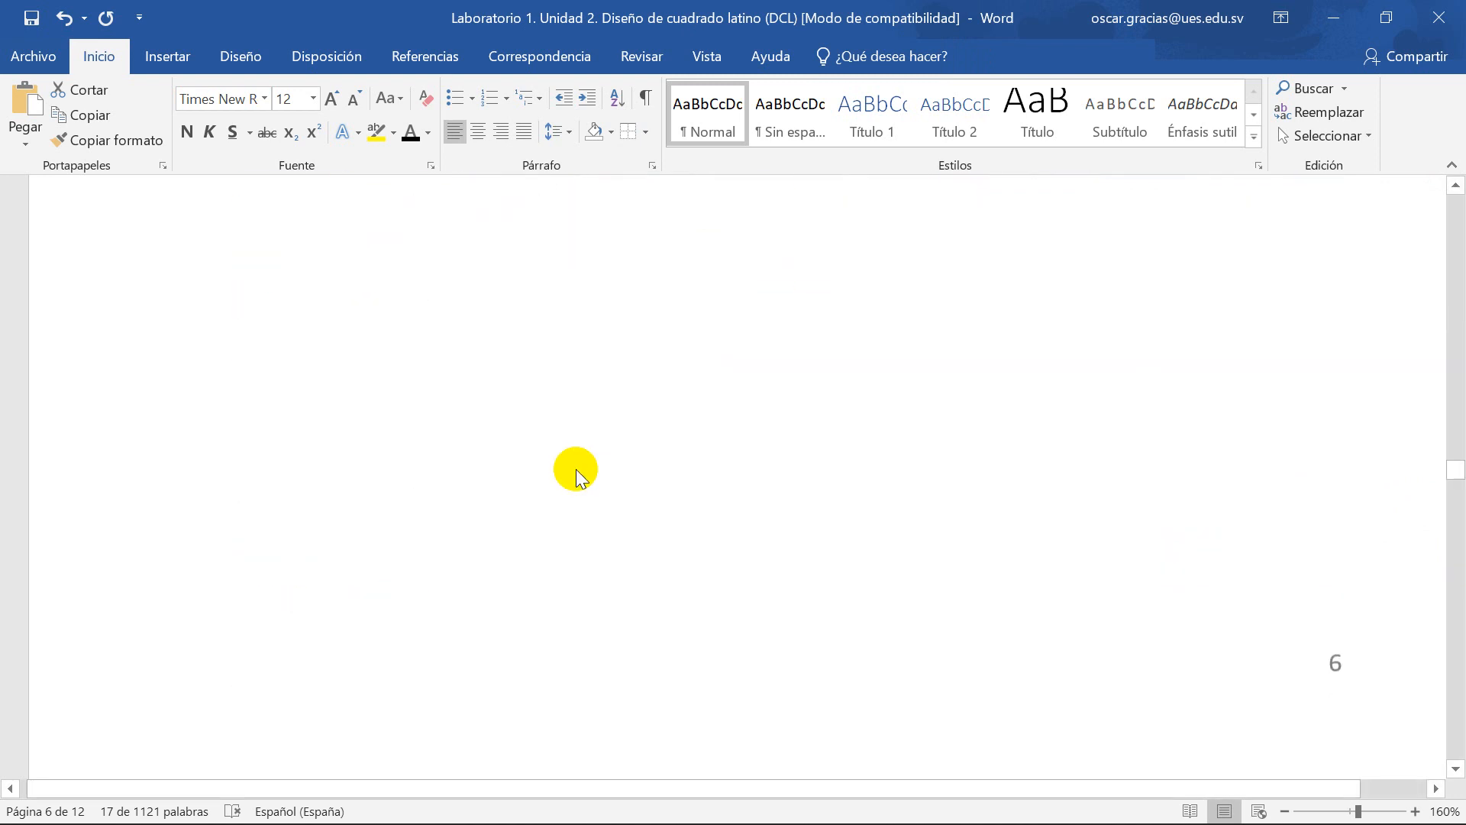
scroll(576, 469, down, 15)
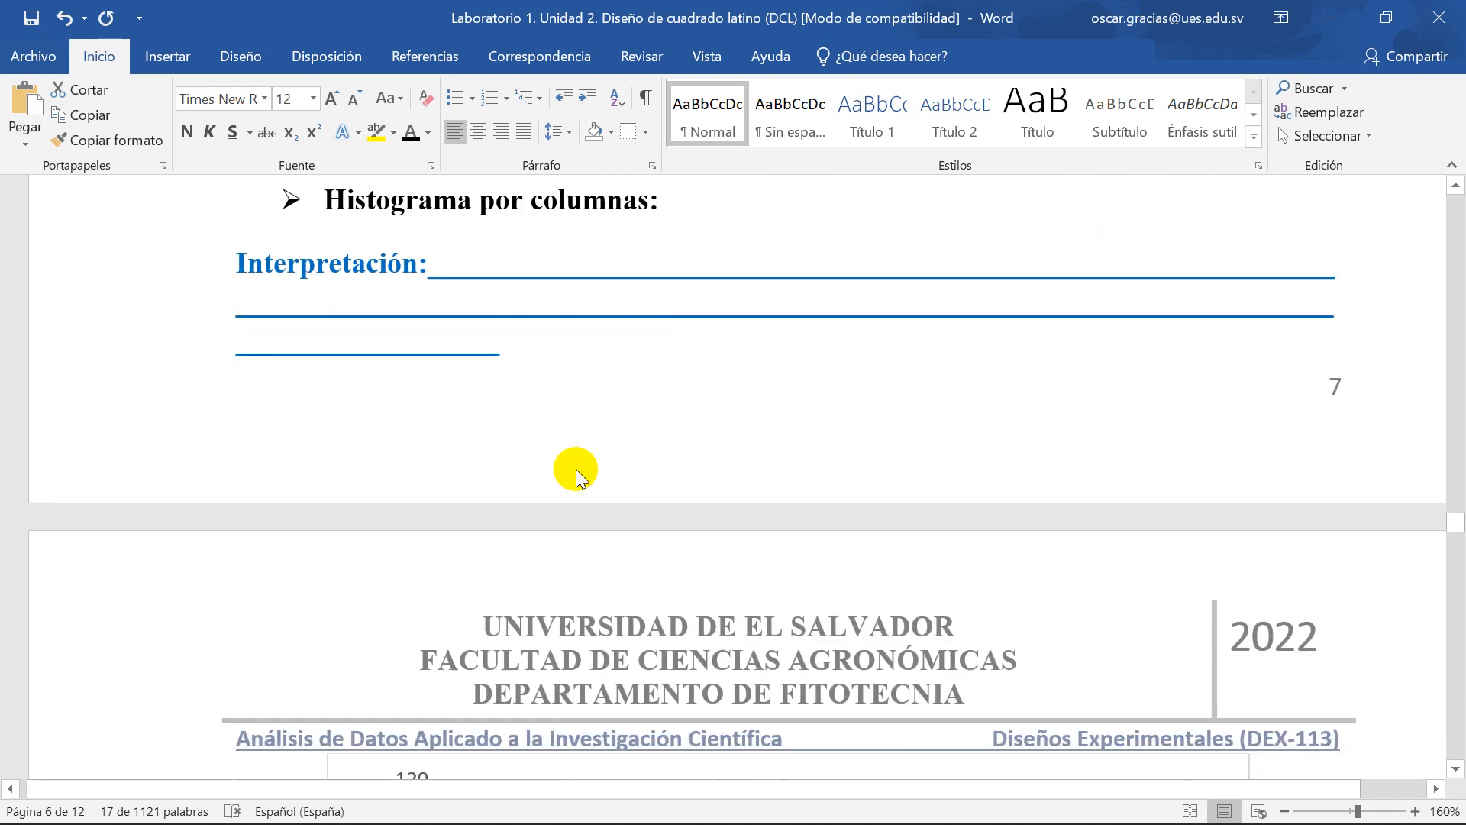
scroll(577, 474, down, 15)
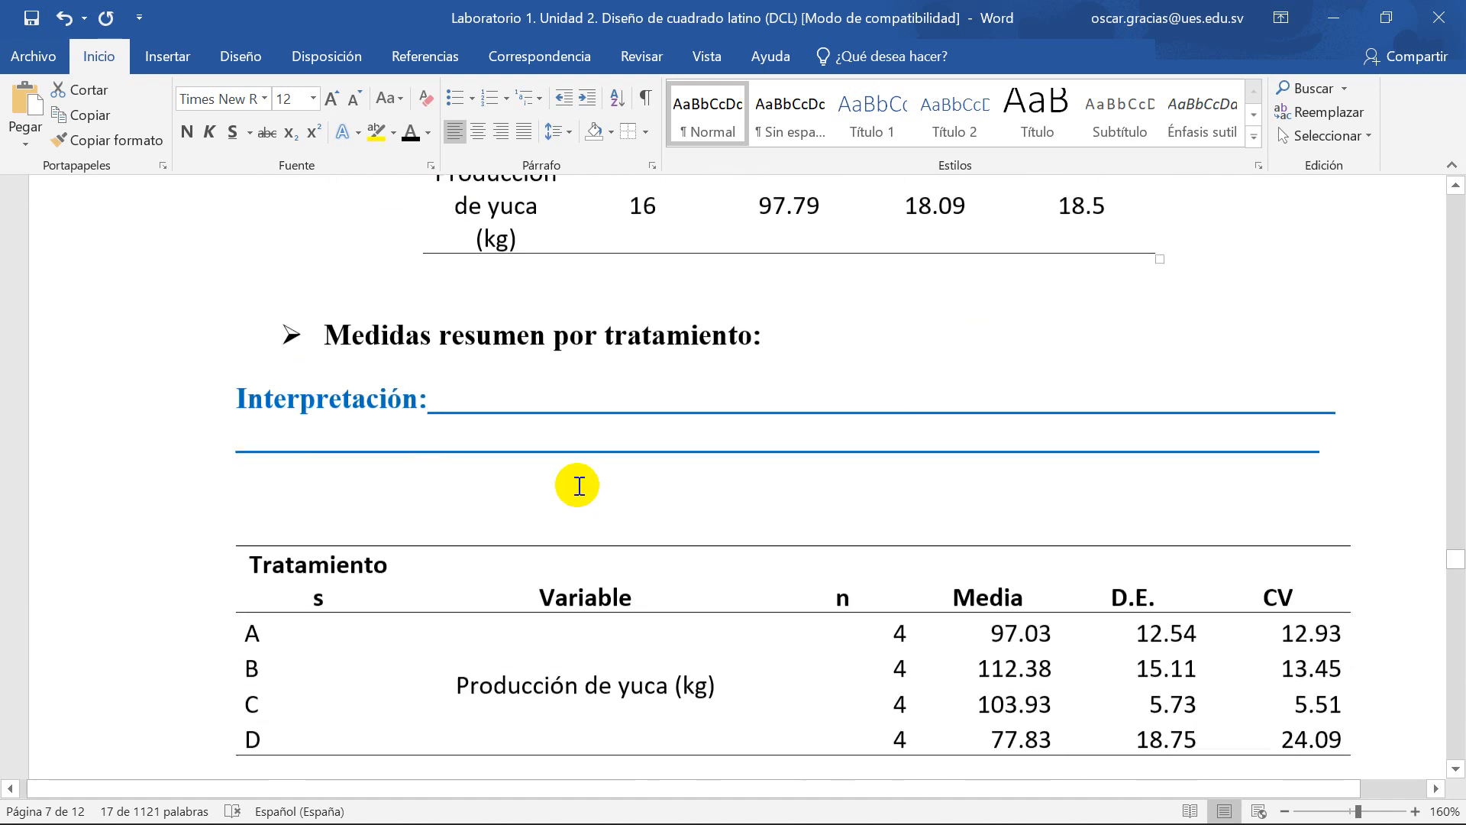
scroll(555, 512, up, 2)
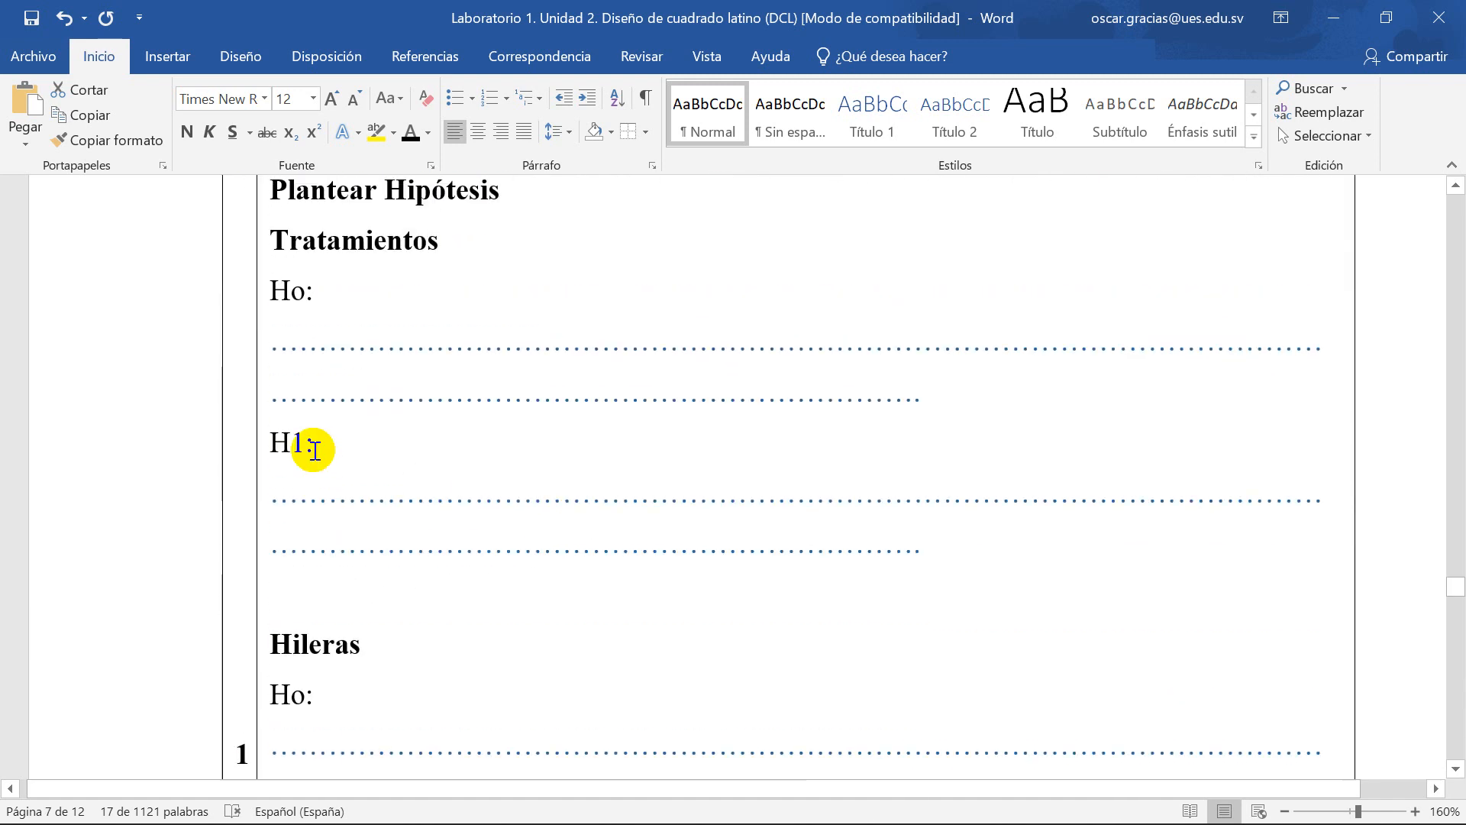
drag(929, 547, 278, 507)
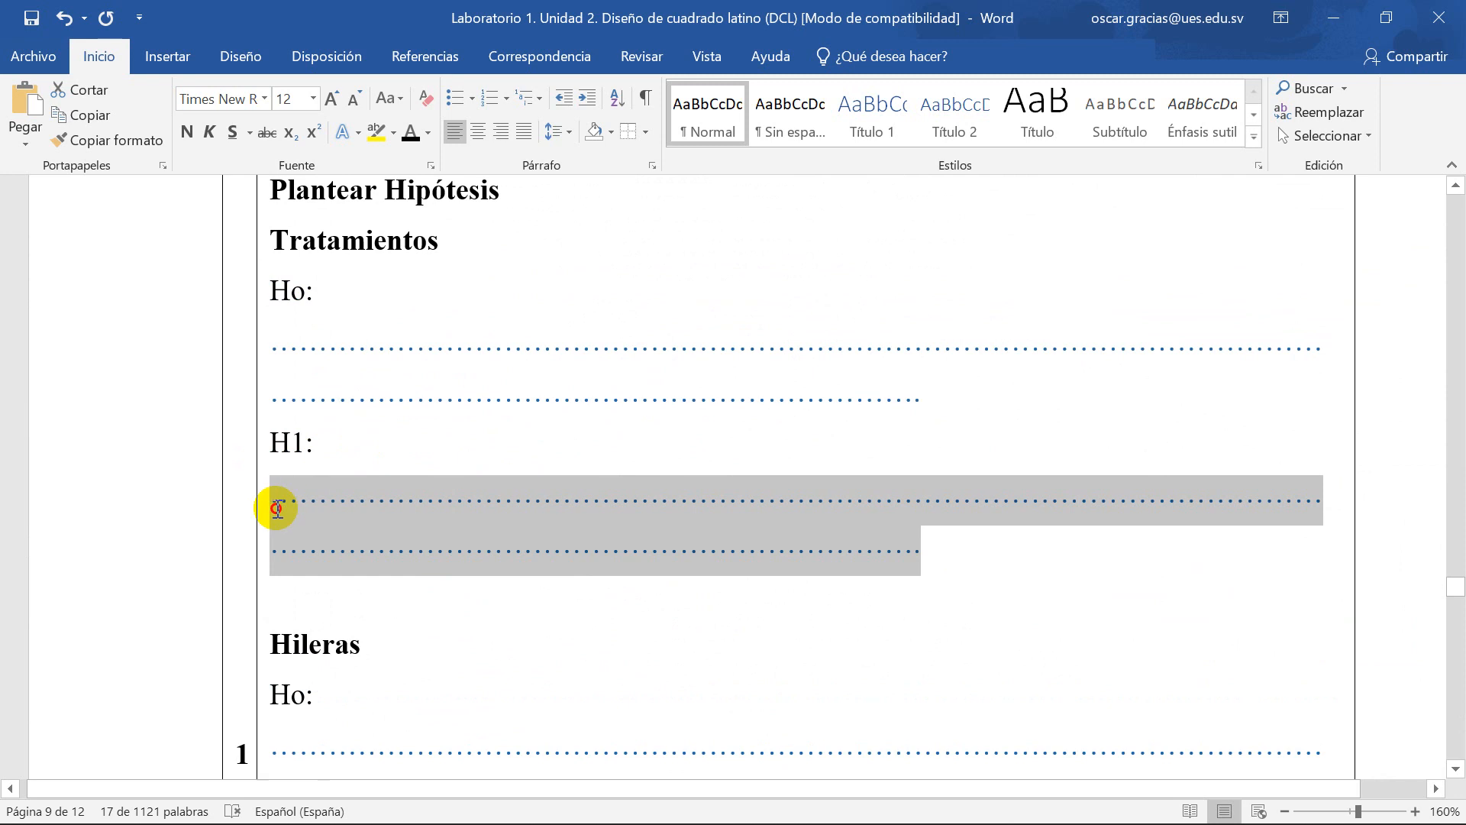
key(ctrl+v)
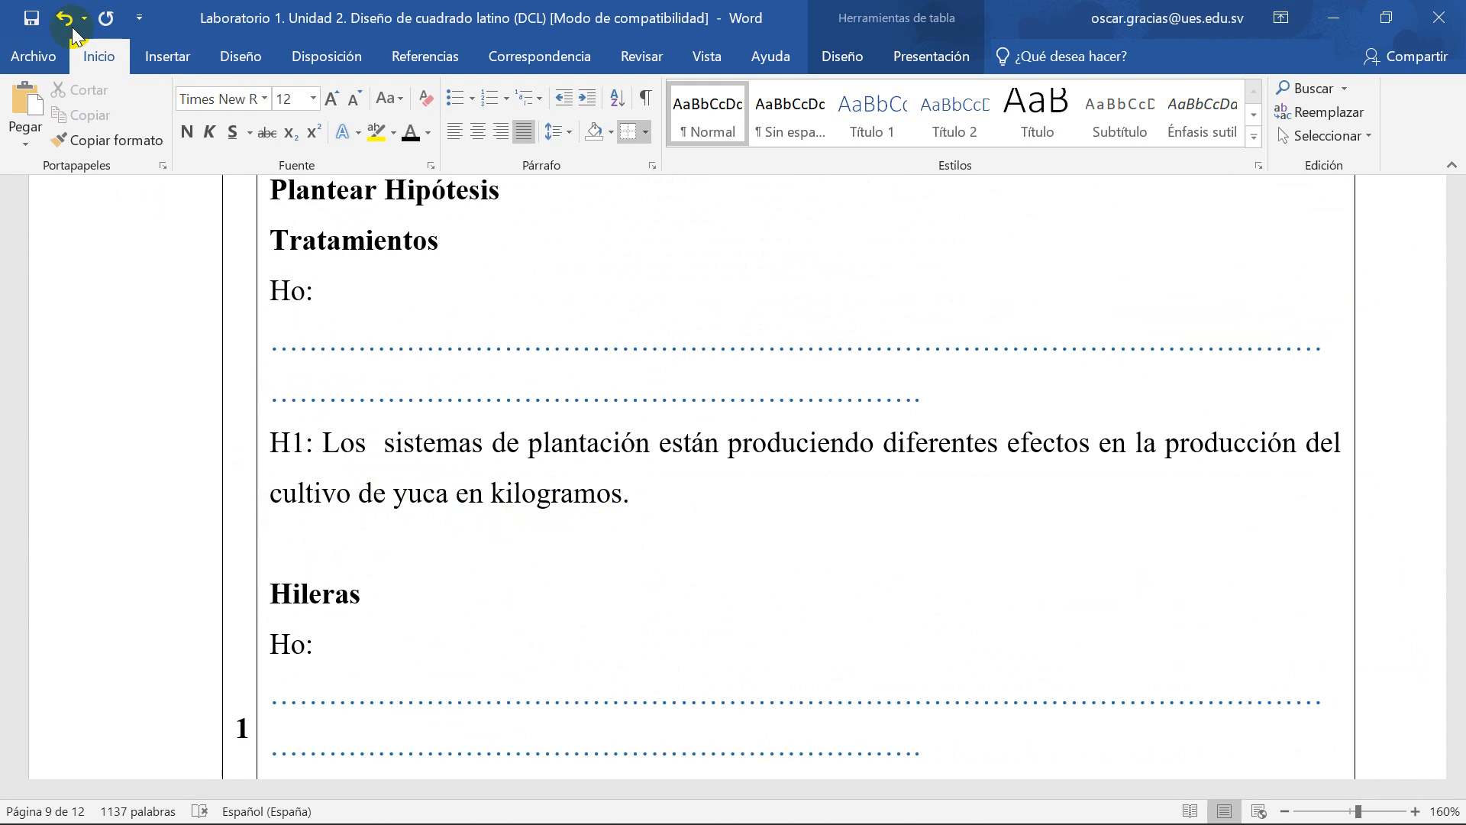
Step: Save the document and replace the dotted lines of the Tratamientos Ho hypothesis with a copy of the H1 sentence, followed by a blank line
click(36, 21)
drag(633, 496, 349, 459)
key(ctrl+c)
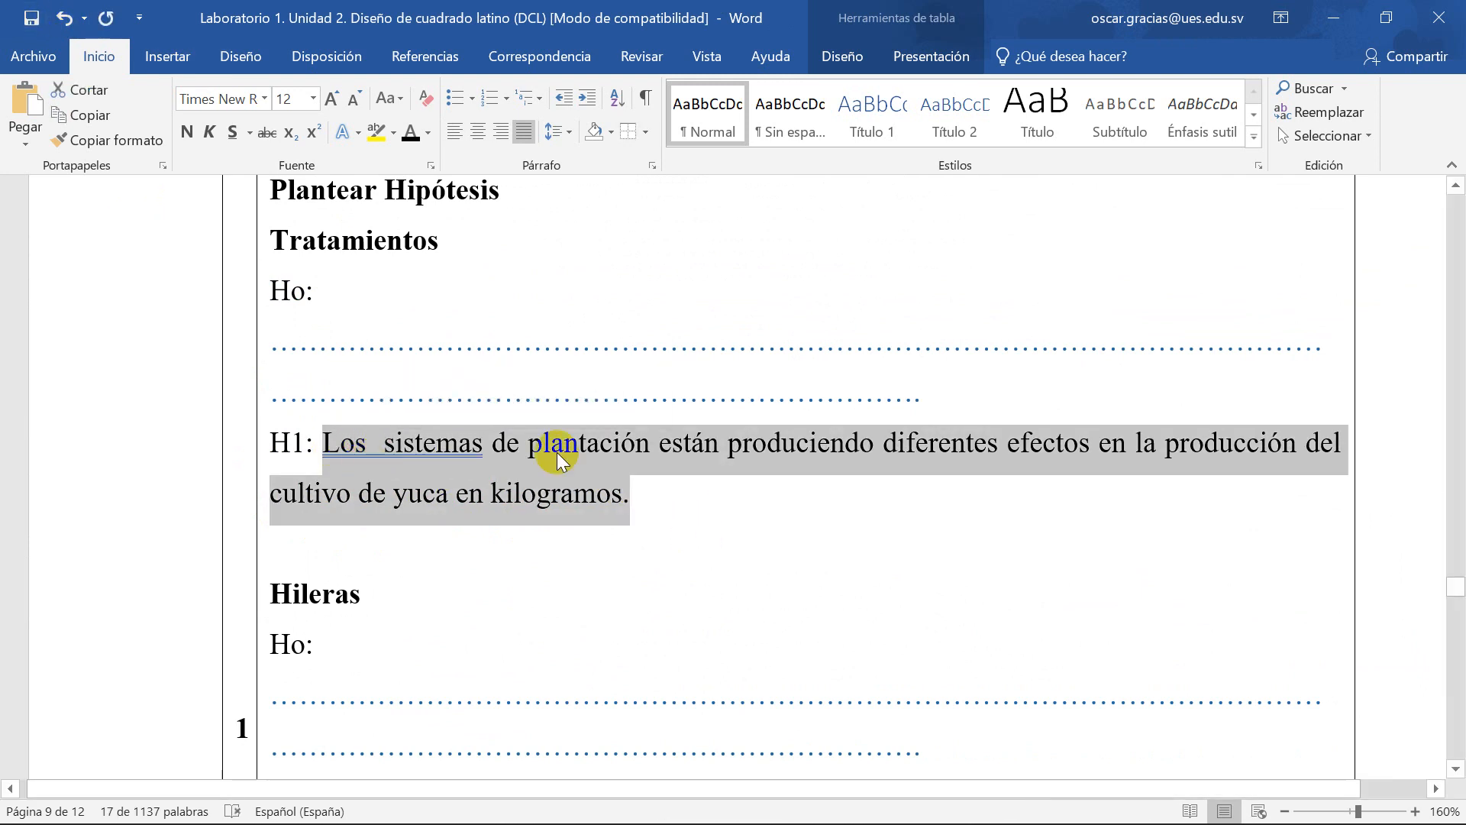
click(649, 373)
drag(926, 390, 279, 347)
key(ctrl+v)
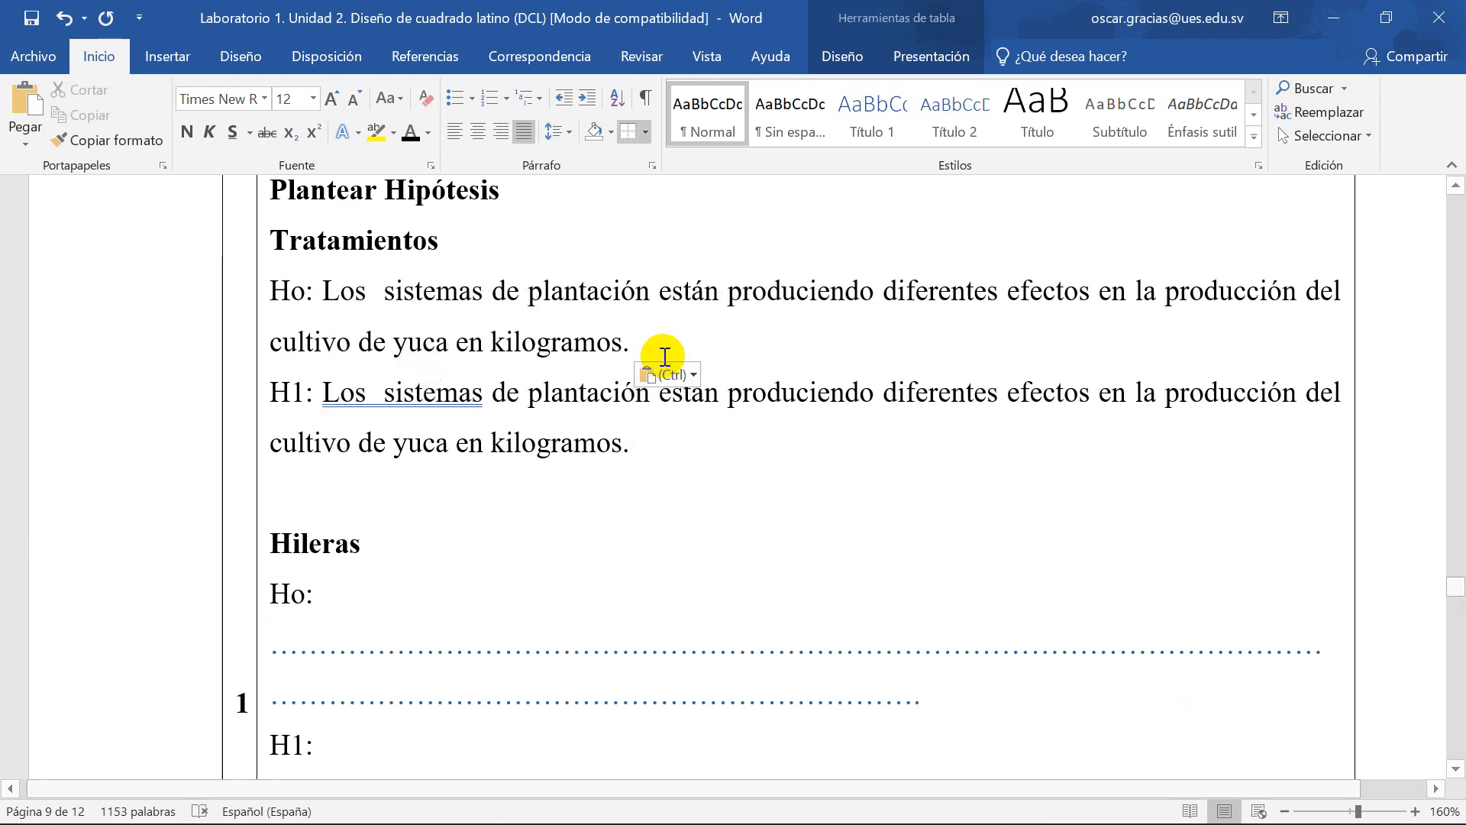
key(Return)
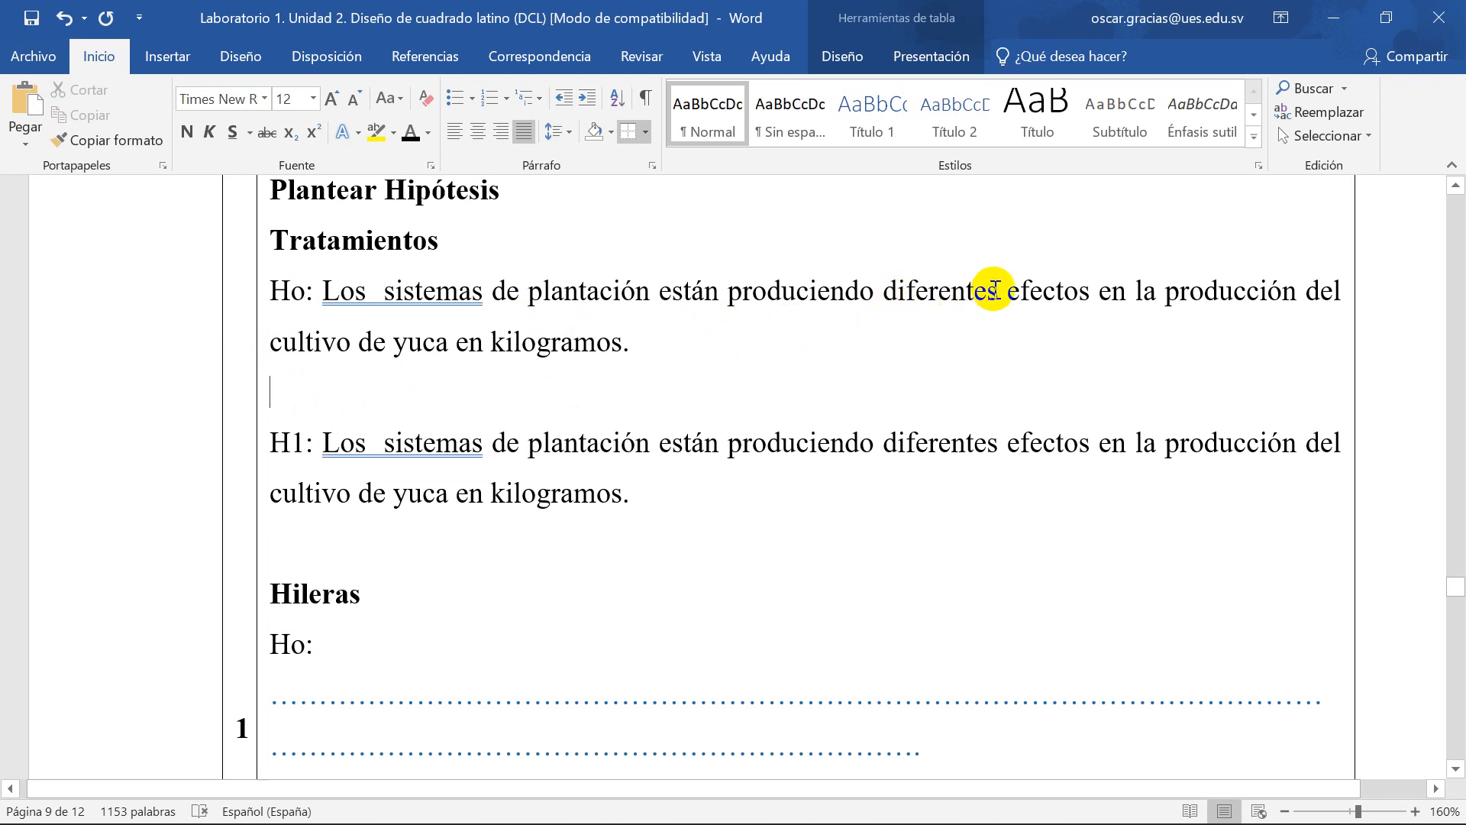
Step: Replace the word "diferentes" with "similares" in the Tratamientos Ho hypothesis and save the document
key(BackSpace)
key(BackSpace)
key(BackSpace)
key(BackSpace)
key(BackSpace)
key(BackSpace)
key(BackSpace)
key(BackSpace)
key(BackSpace)
key(BackSpace)
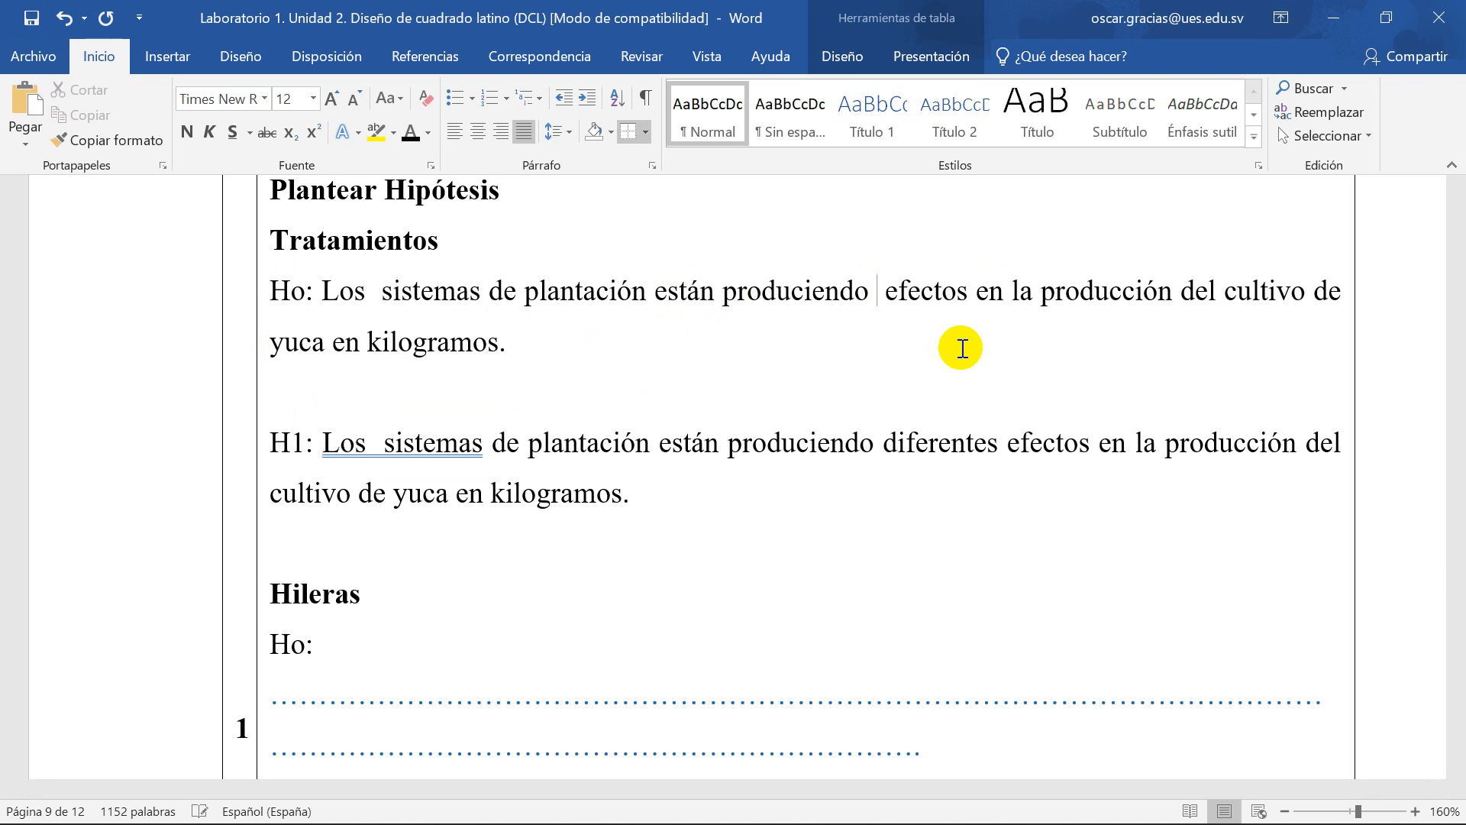
text(similares)
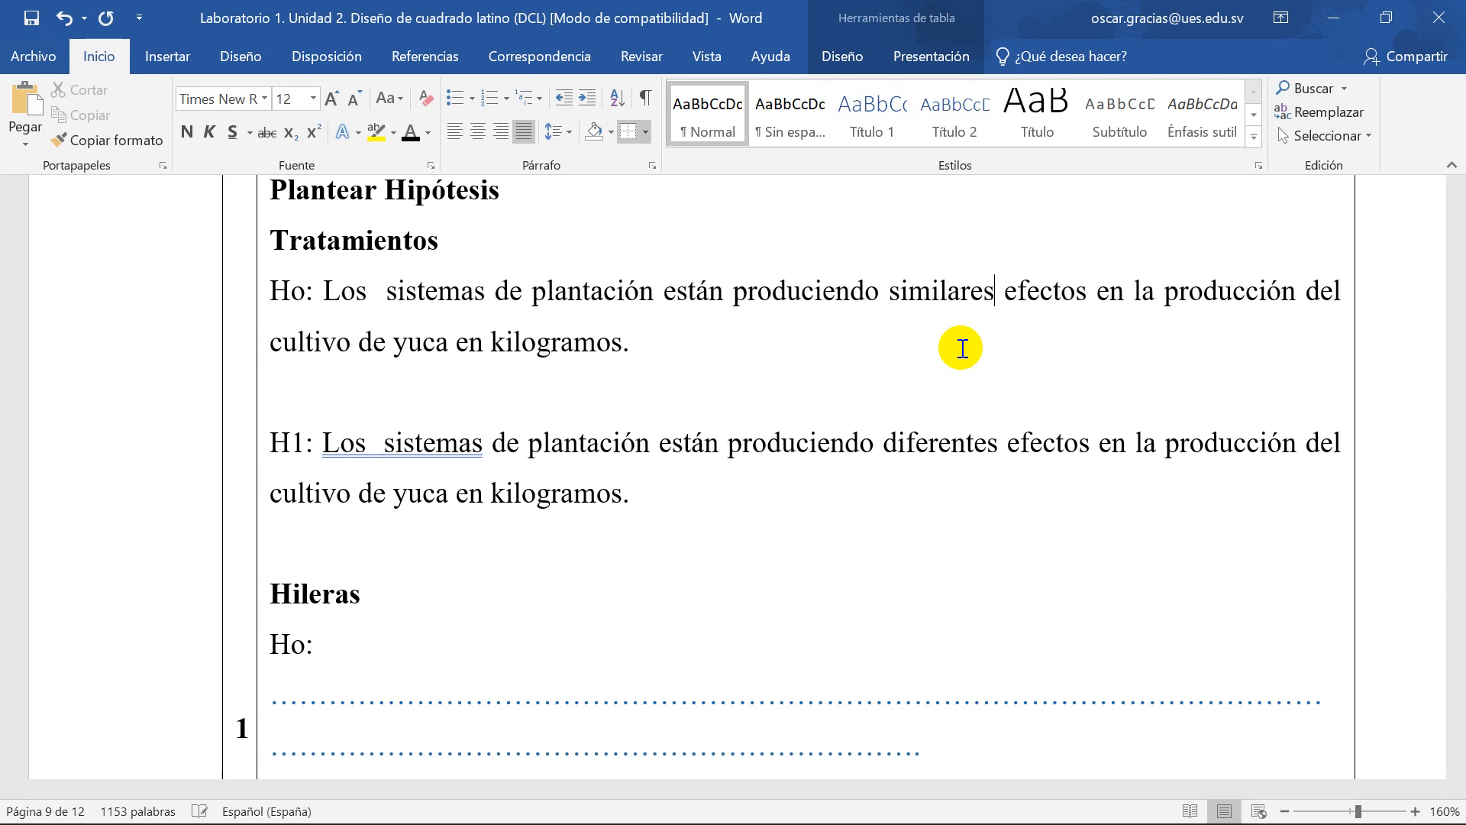
click(755, 555)
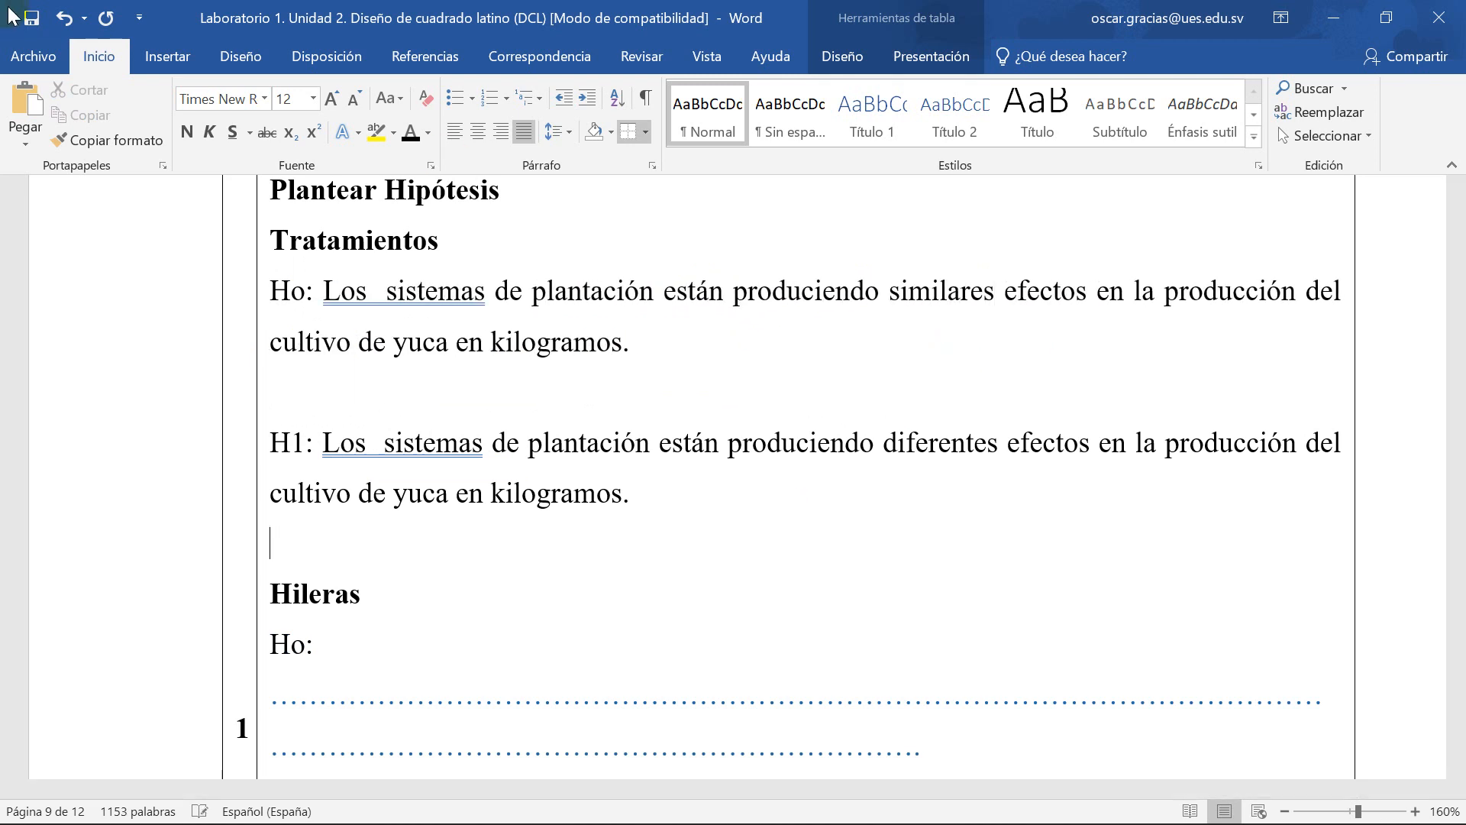
click(29, 18)
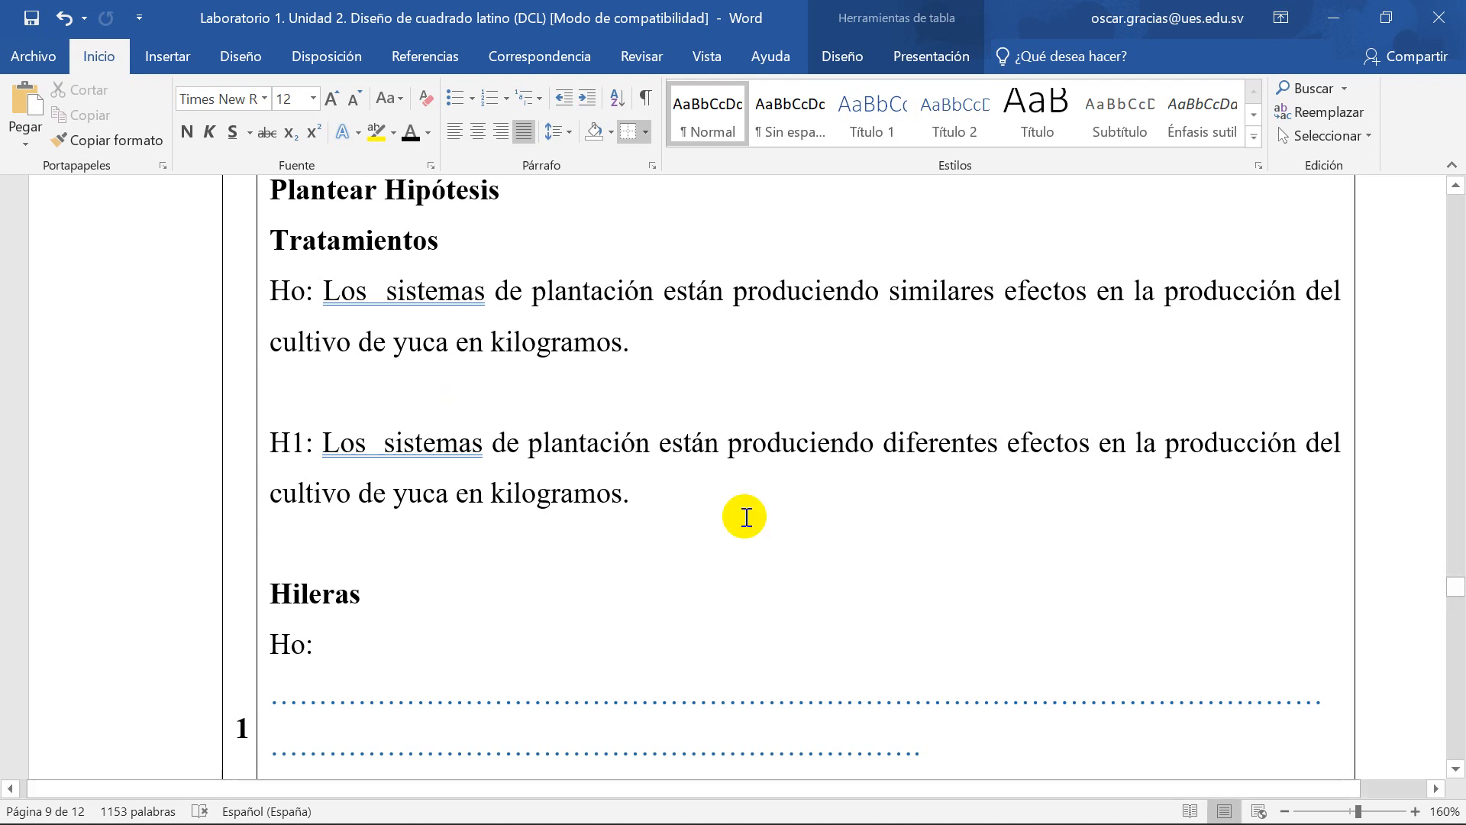
Step: Copy both Tratamientos hypotheses, Ho and H1, over the Ho and H1 blanks under Hileras
drag(633, 498, 243, 319)
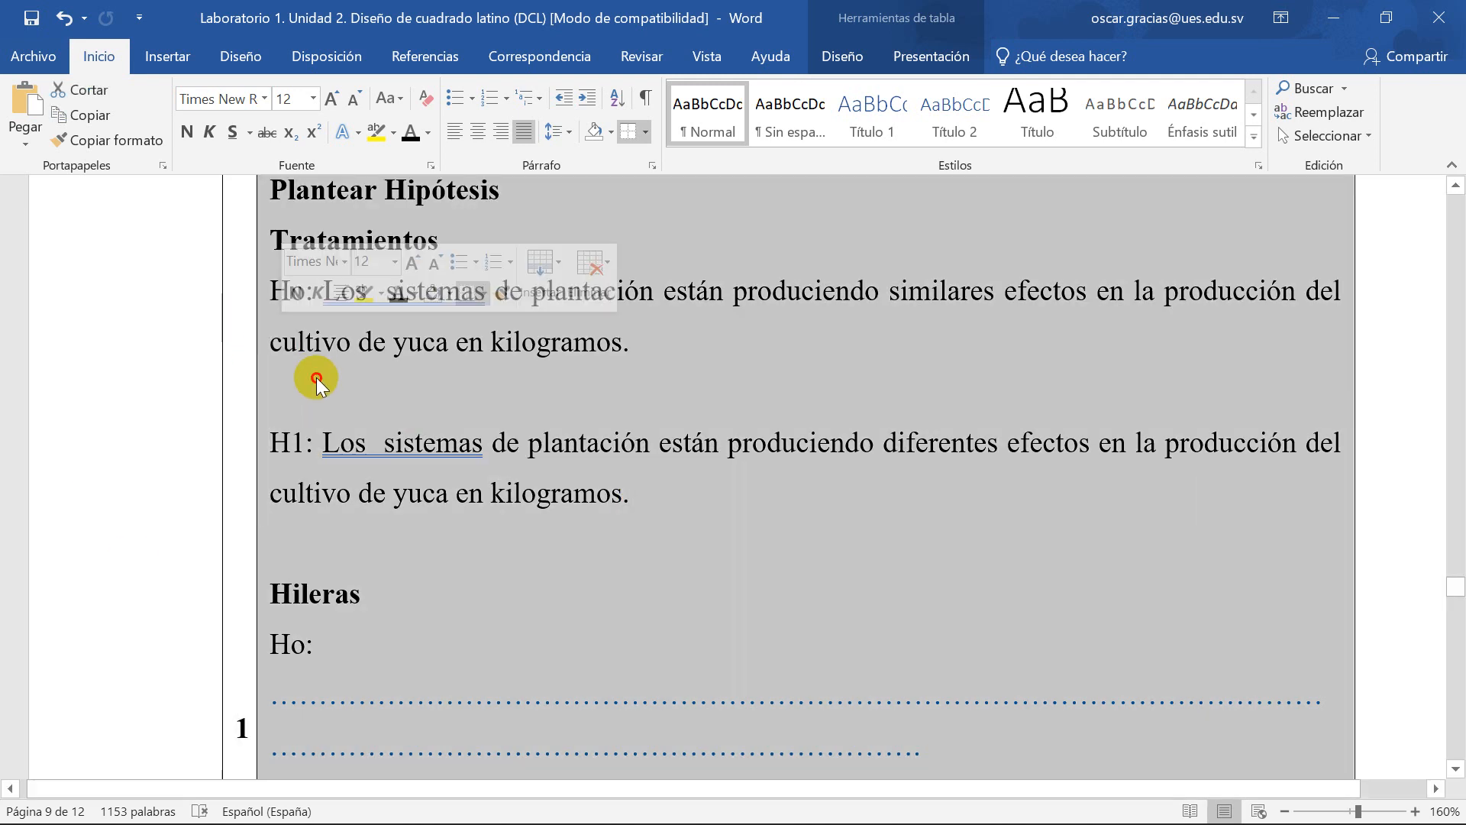
drag(622, 496, 276, 290)
key(ctrl+c)
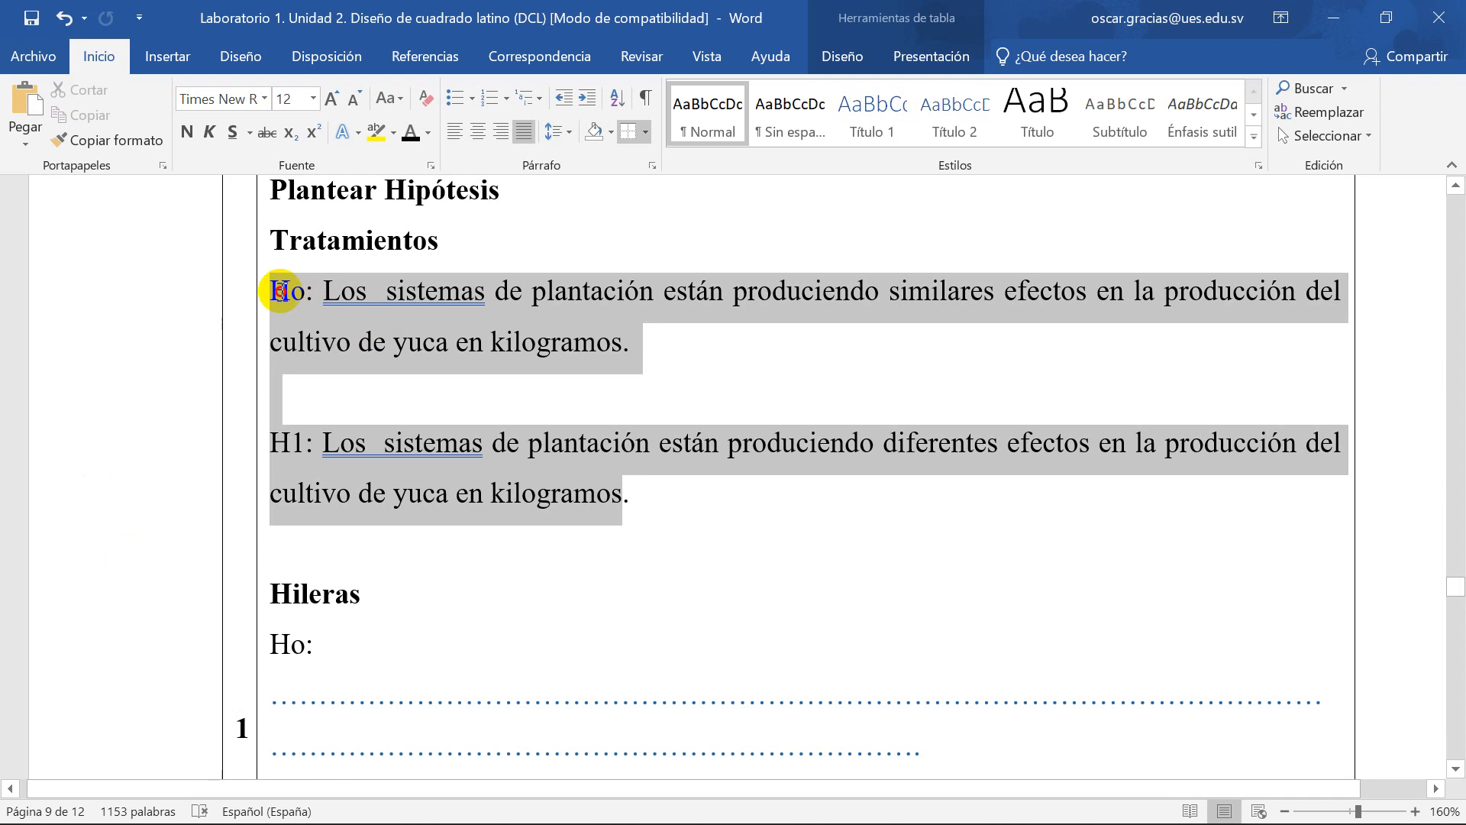
scroll(750, 518, down, 4)
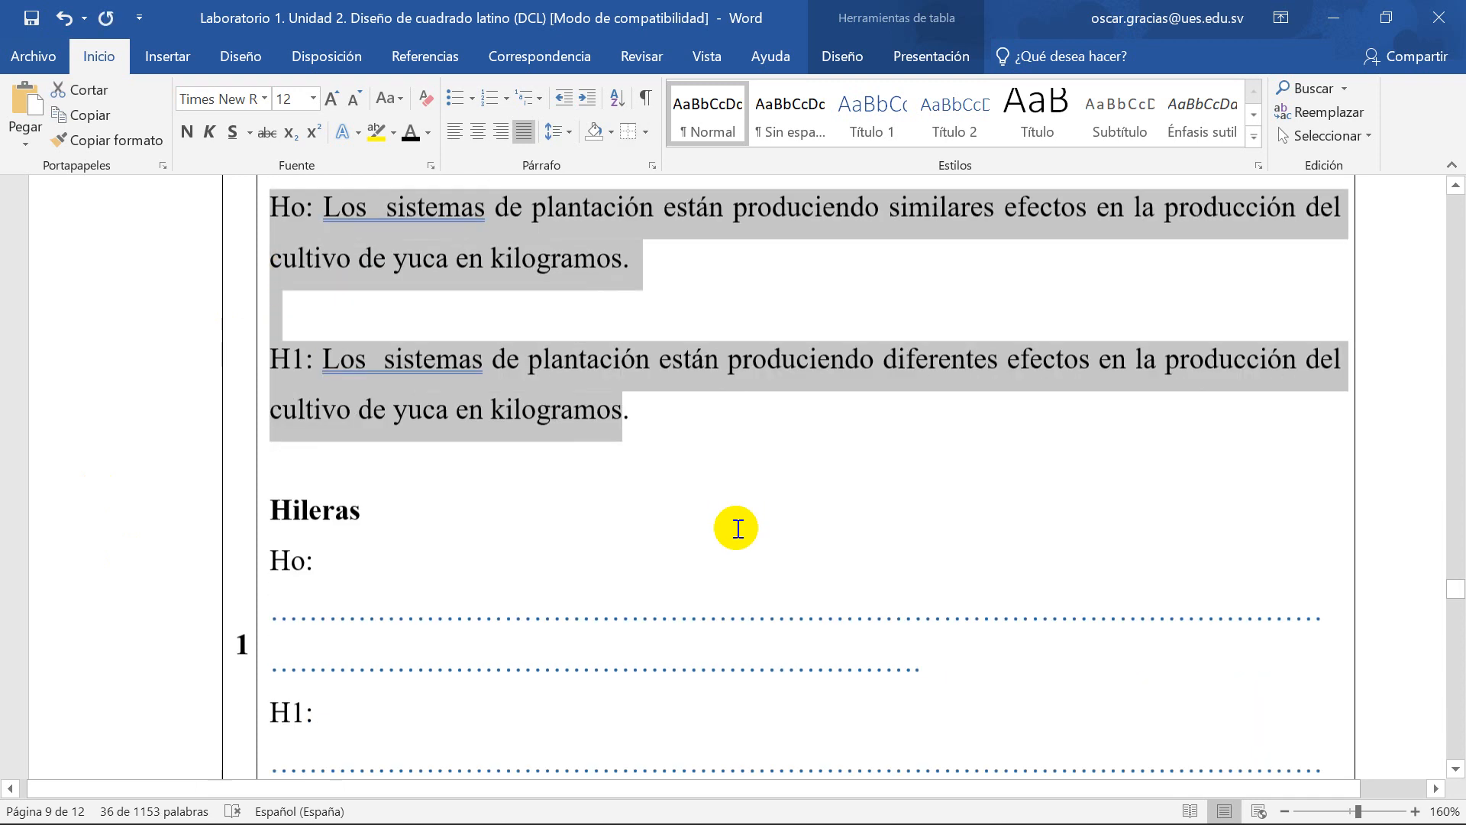
drag(437, 420, 288, 301)
key(ctrl+v)
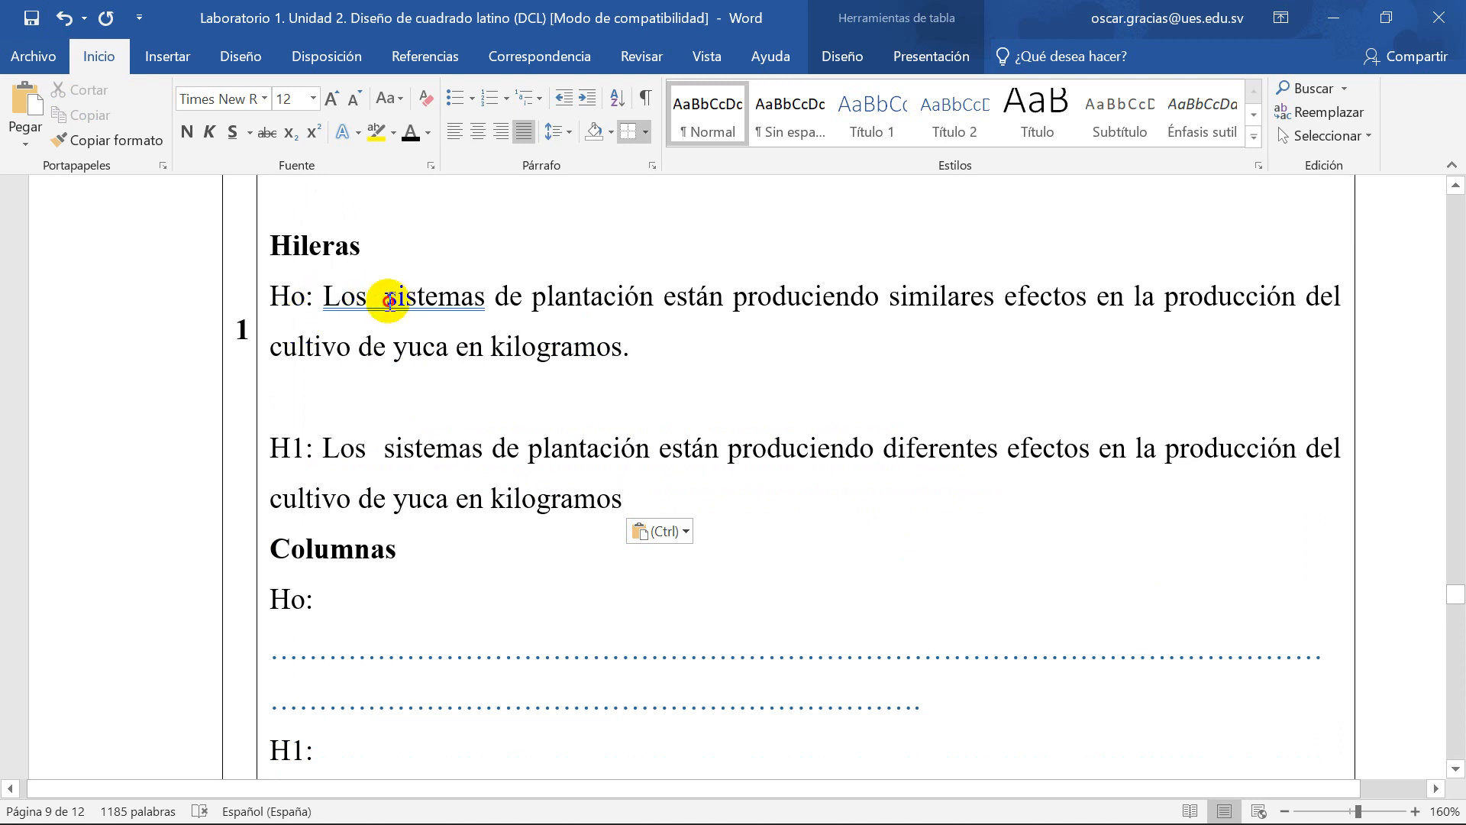
Step: Replace "sistemas de plantación" with "periodos" in the Hileras Ho hypothesis and remove the double space after "Los"
drag(388, 301, 582, 309)
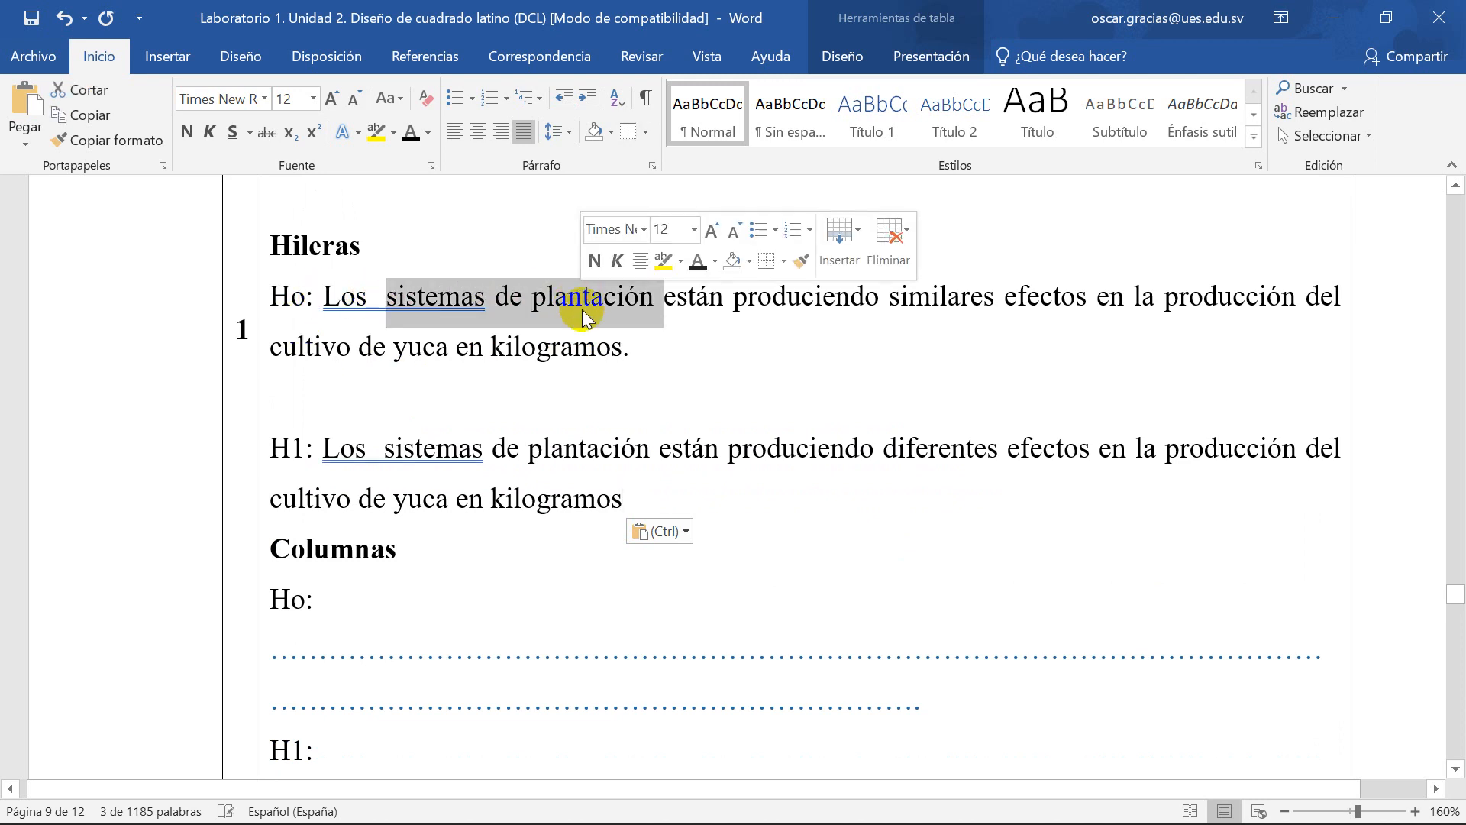
text(periodo)
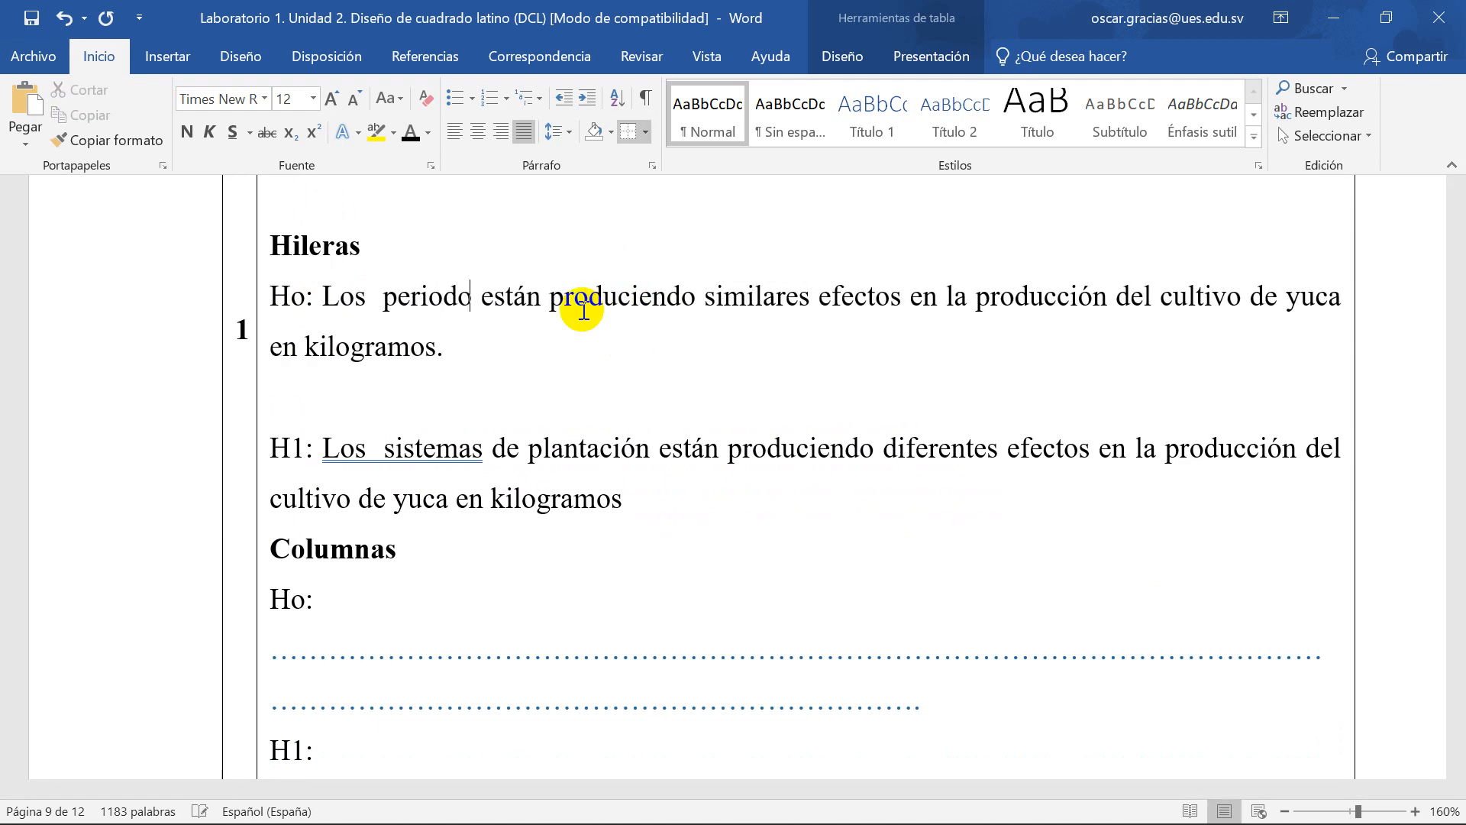
text(s)
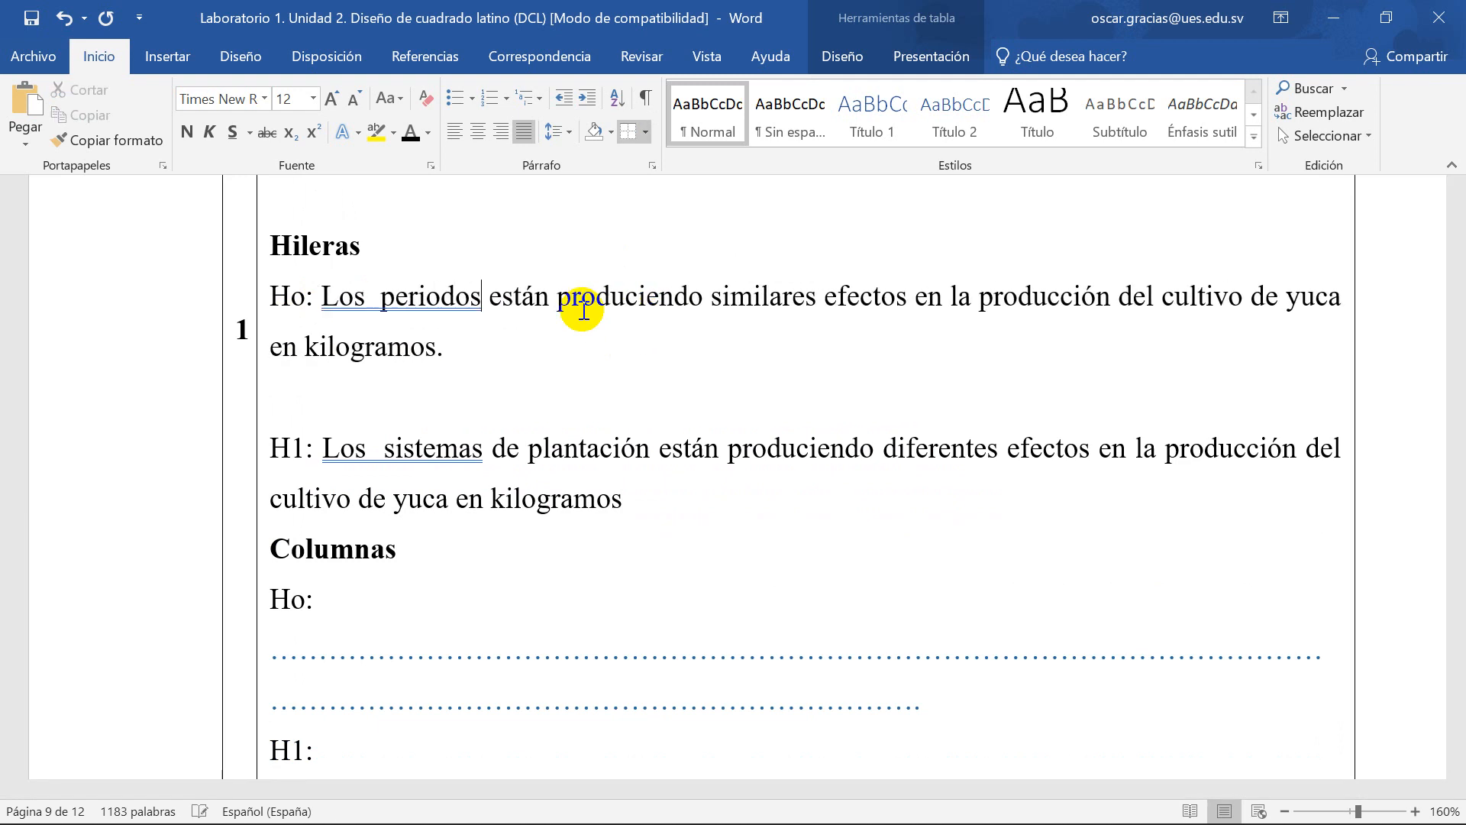
click(443, 295)
right_click(443, 295)
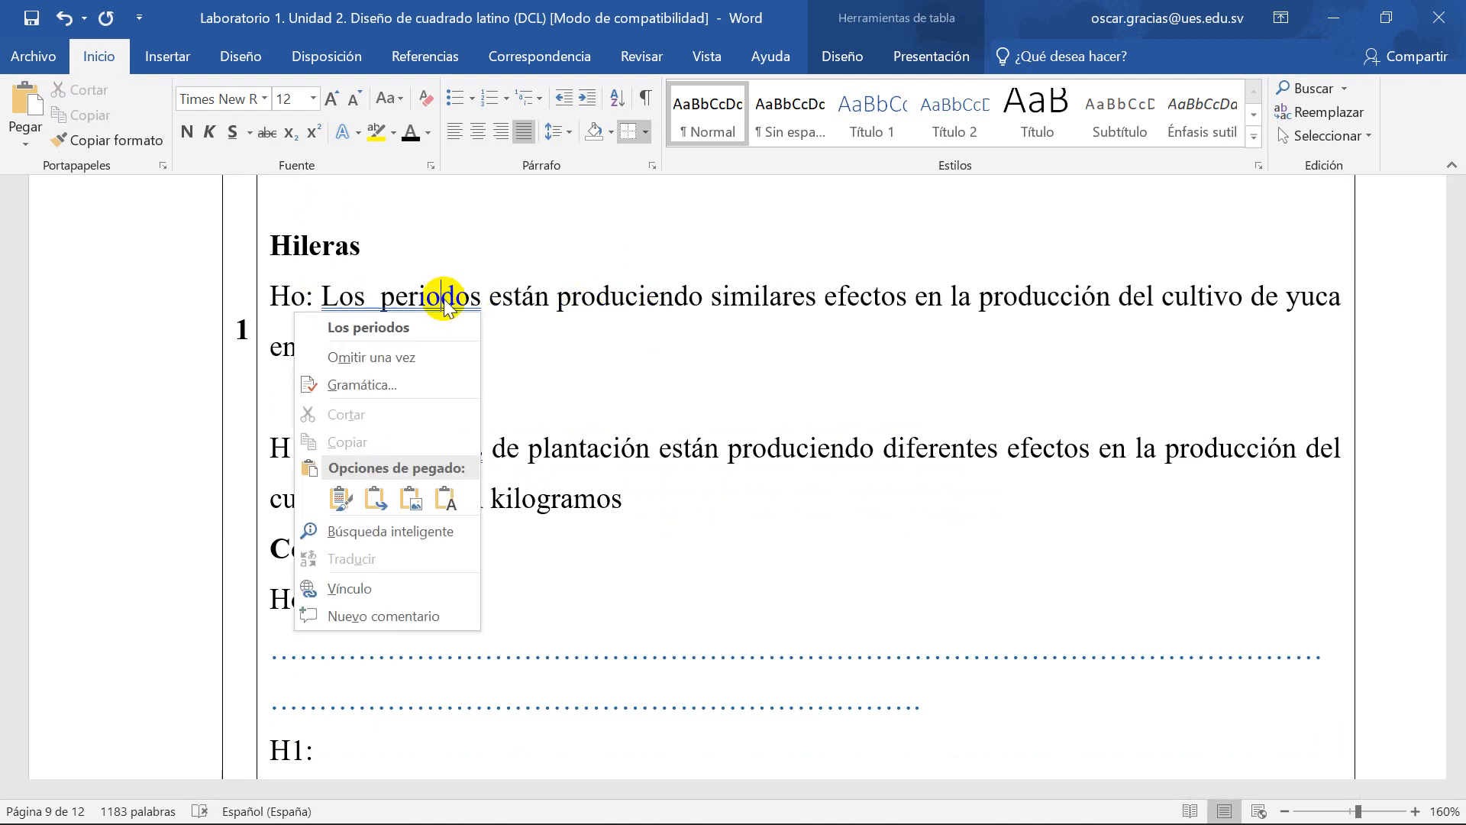
click(507, 362)
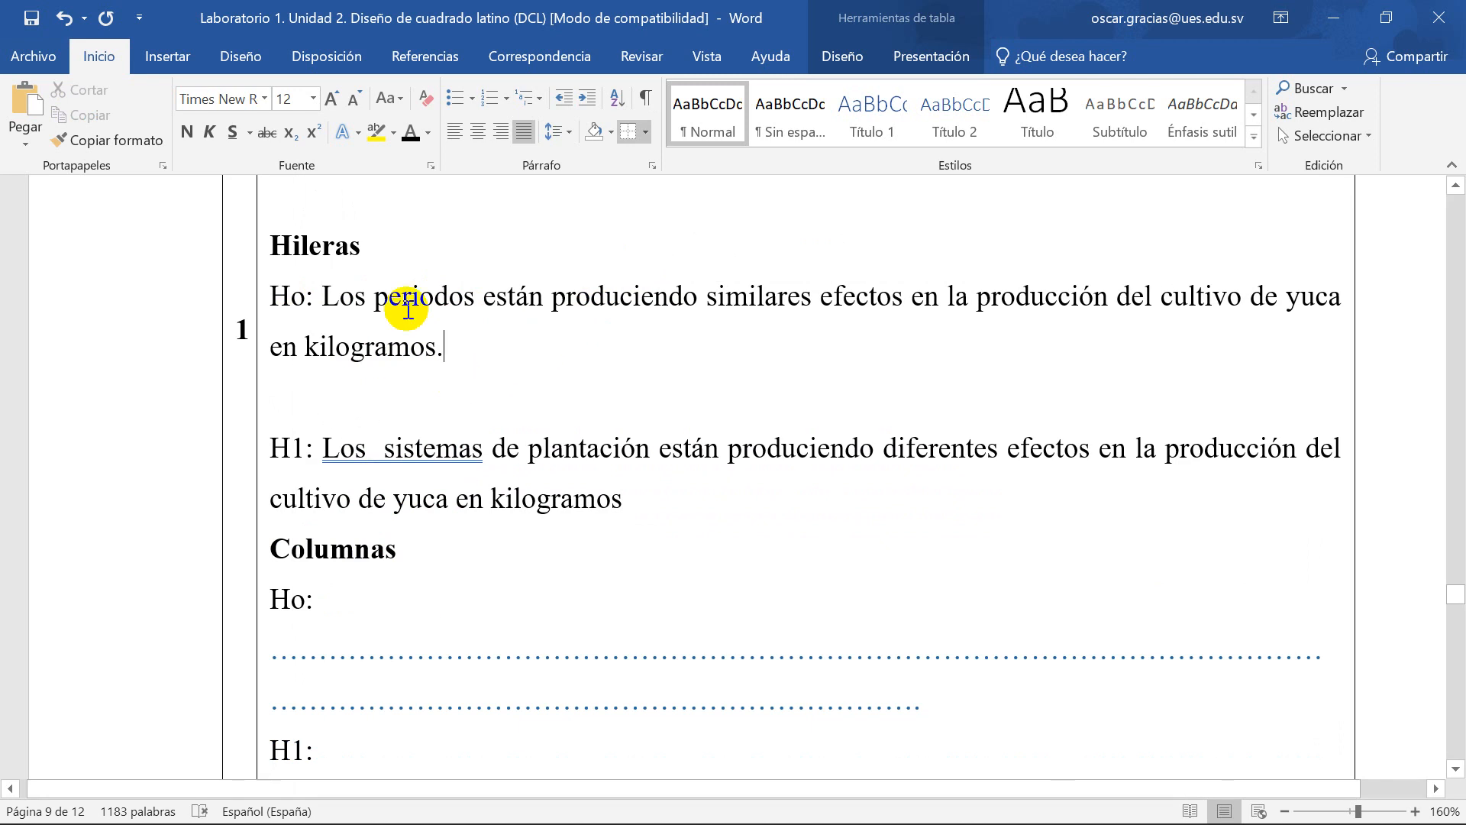
Step: Replace "Los sistemas" in the Hileras H1 hypothesis with "Los periodos" copied from Ho
drag(325, 302, 425, 296)
key(ctrl+c)
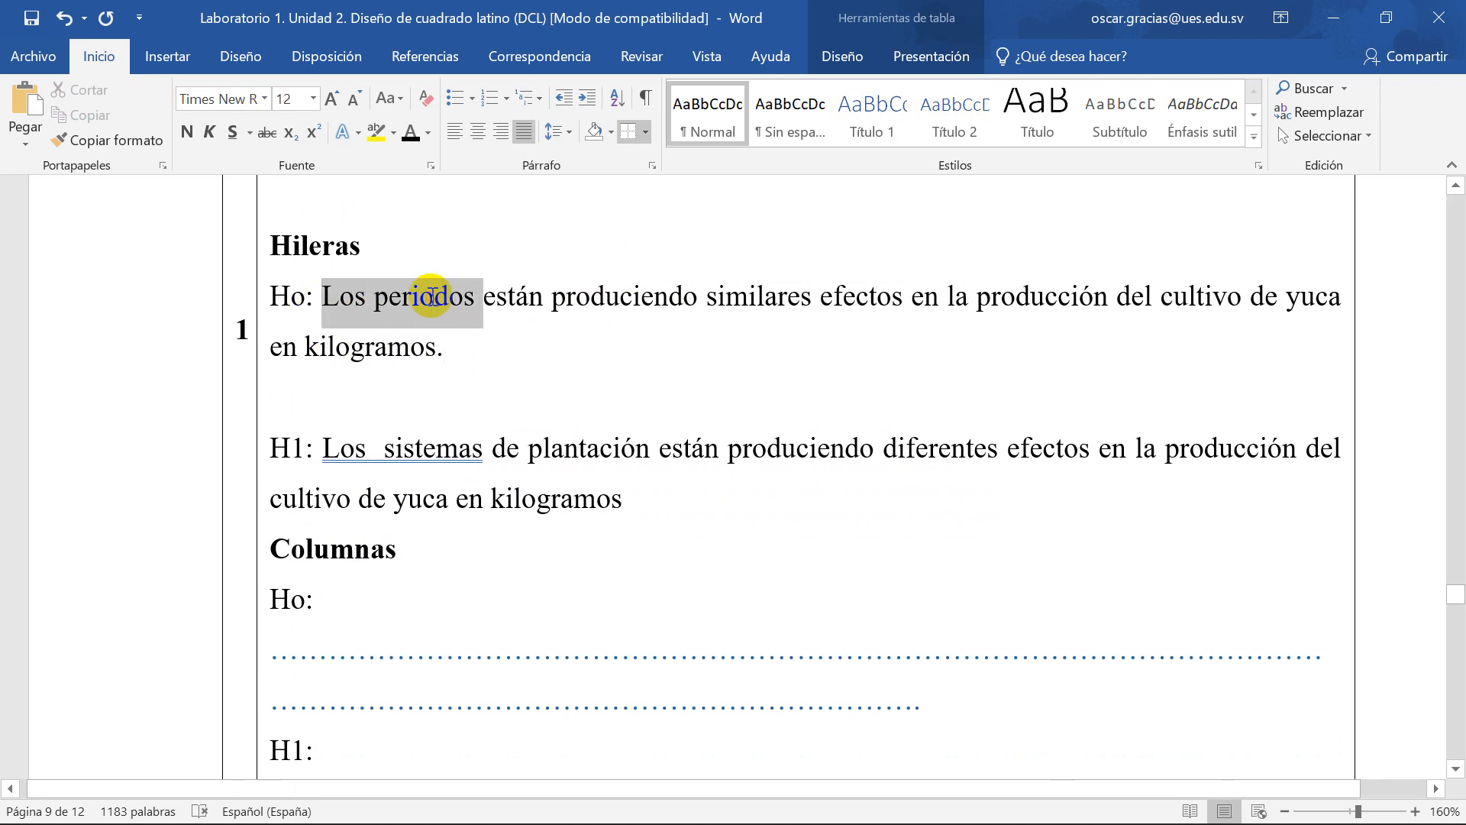
click(366, 401)
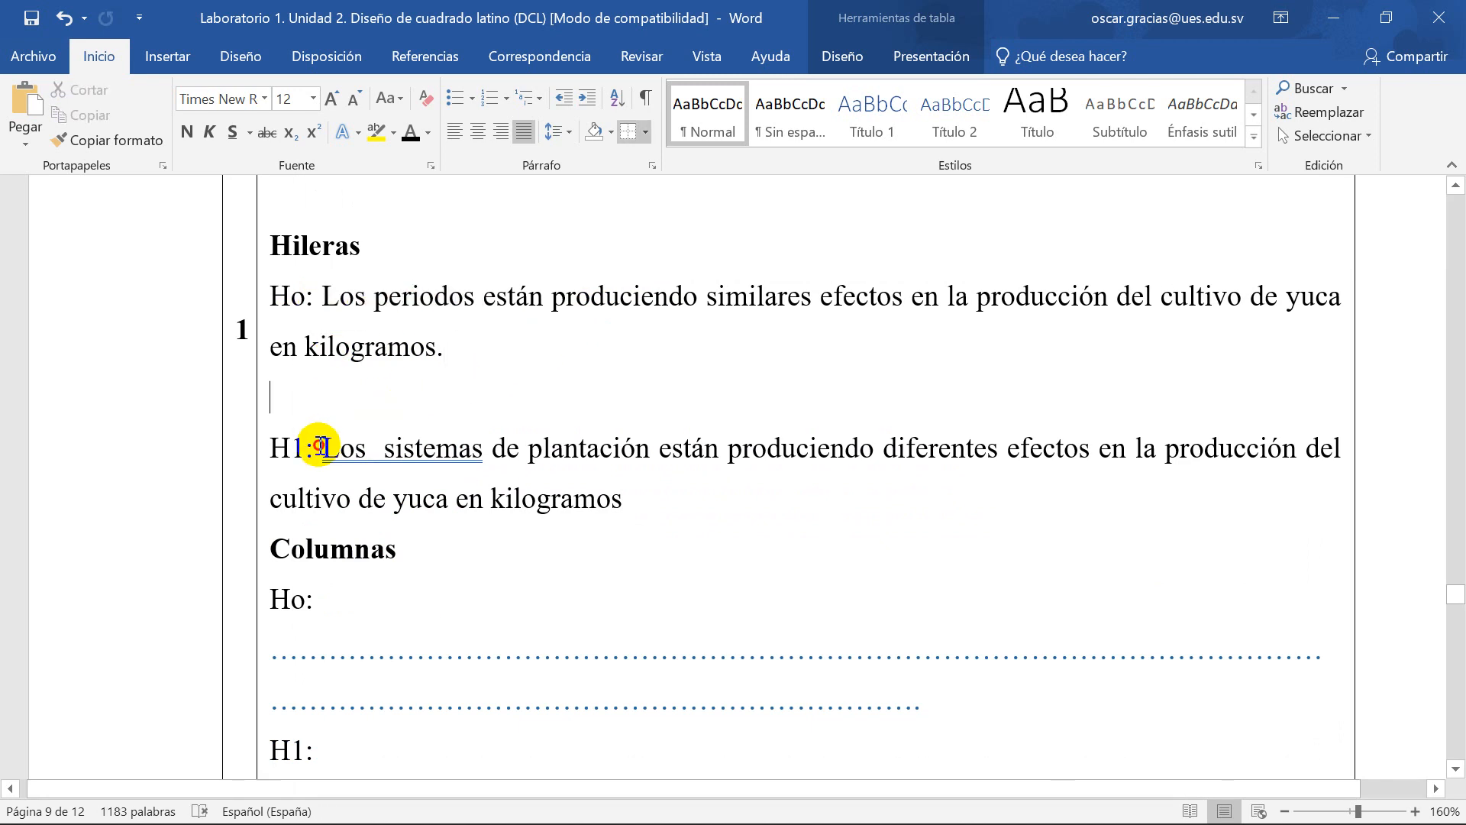
drag(323, 450, 433, 451)
key(ctrl+v)
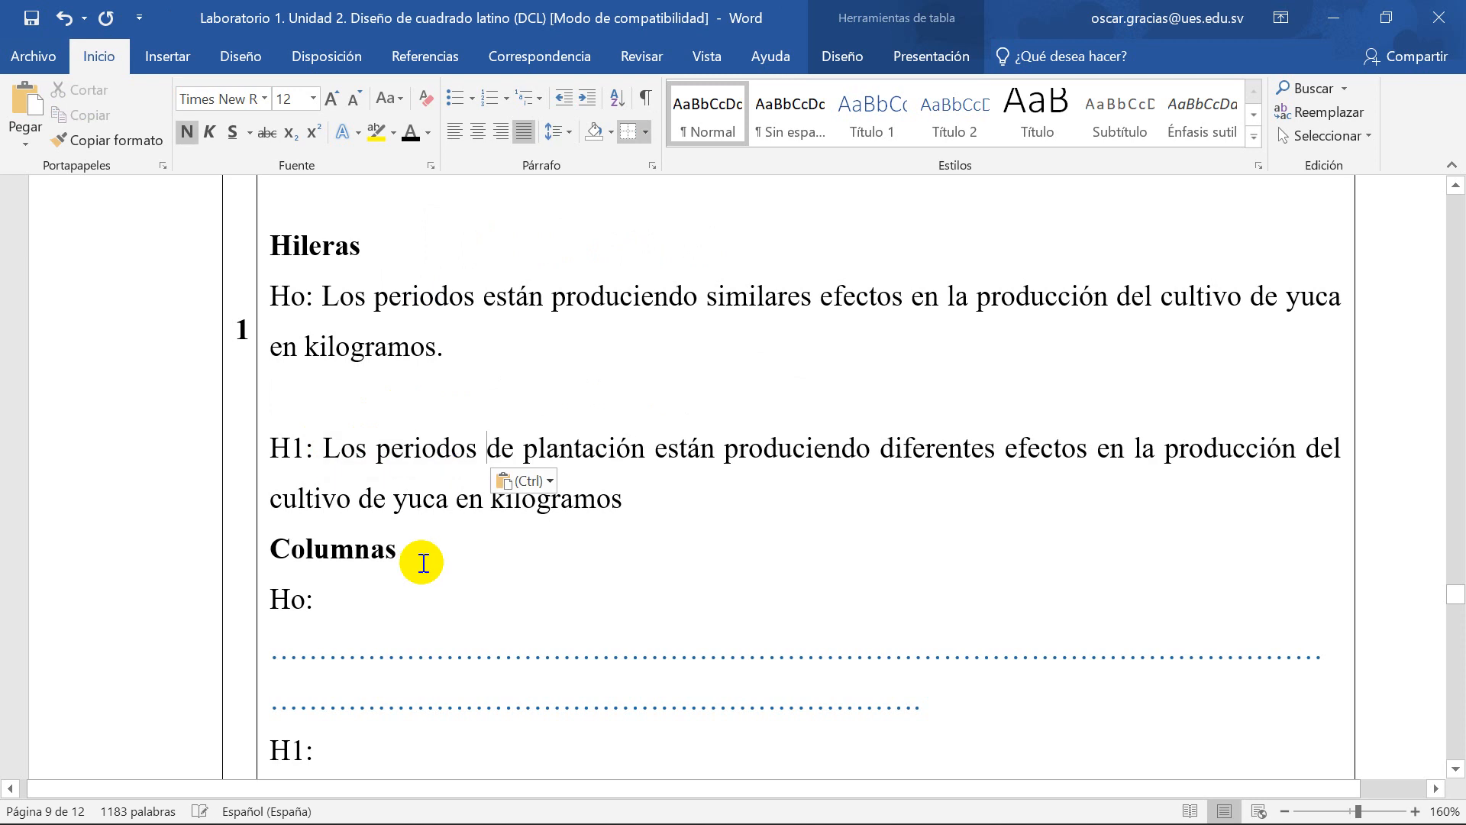
click(418, 558)
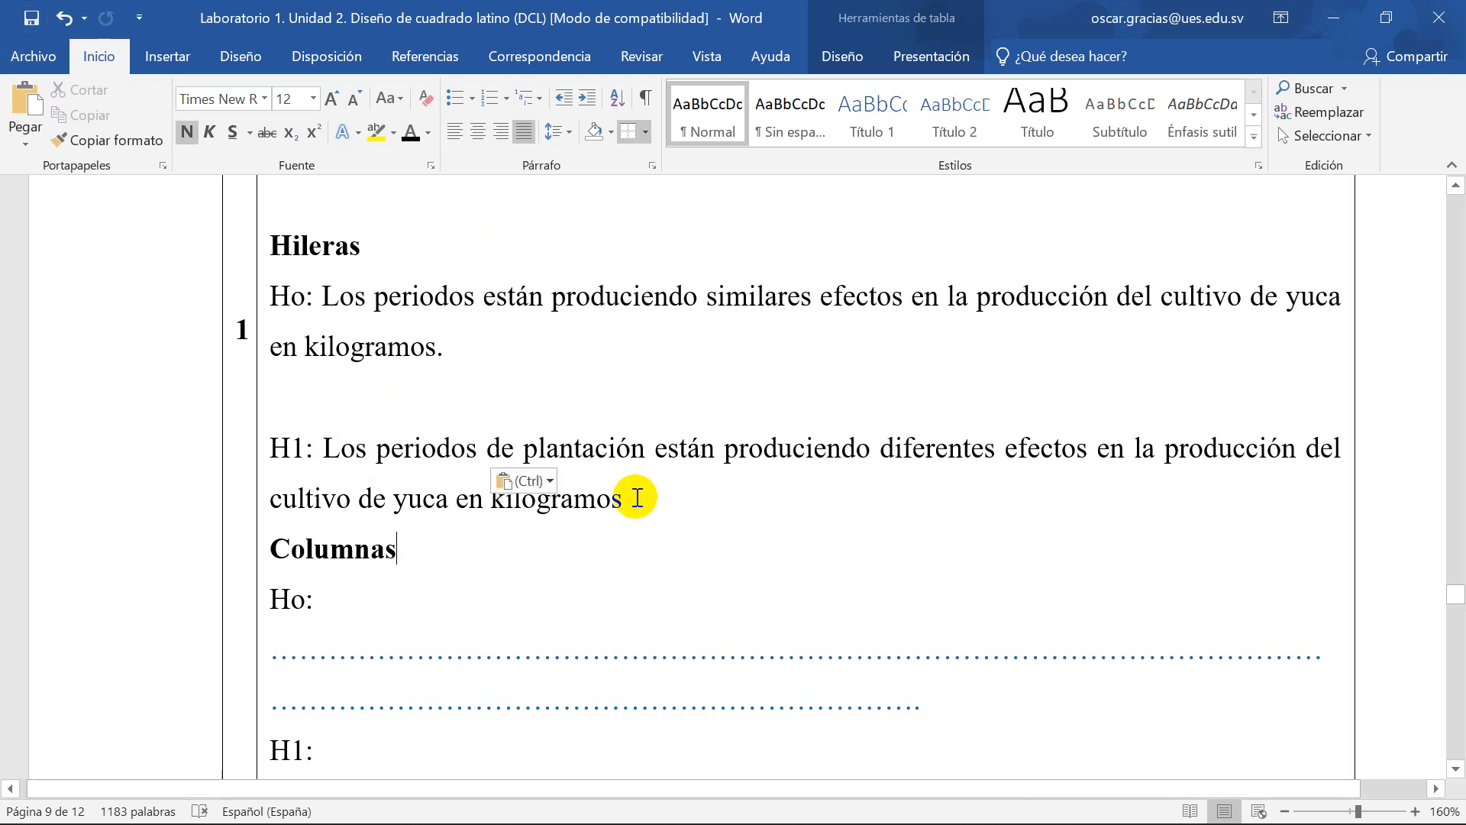
Step: Copy the Hileras Ho and H1 hypotheses over the Ho and H1 blanks under Columnas
drag(638, 500, 287, 318)
key(ctrl+c)
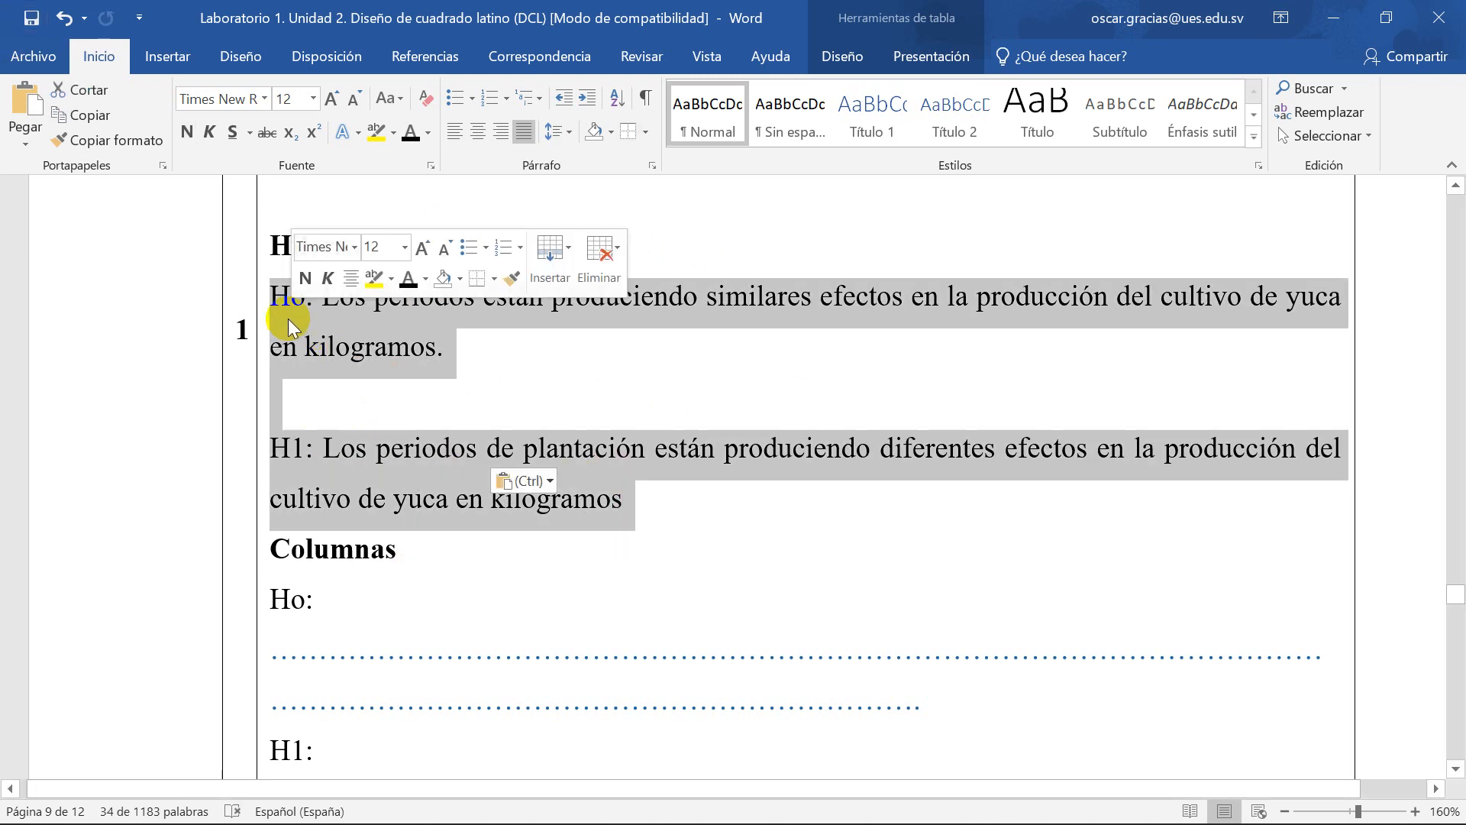
scroll(398, 550, down, 2)
scroll(398, 550, down, 2)
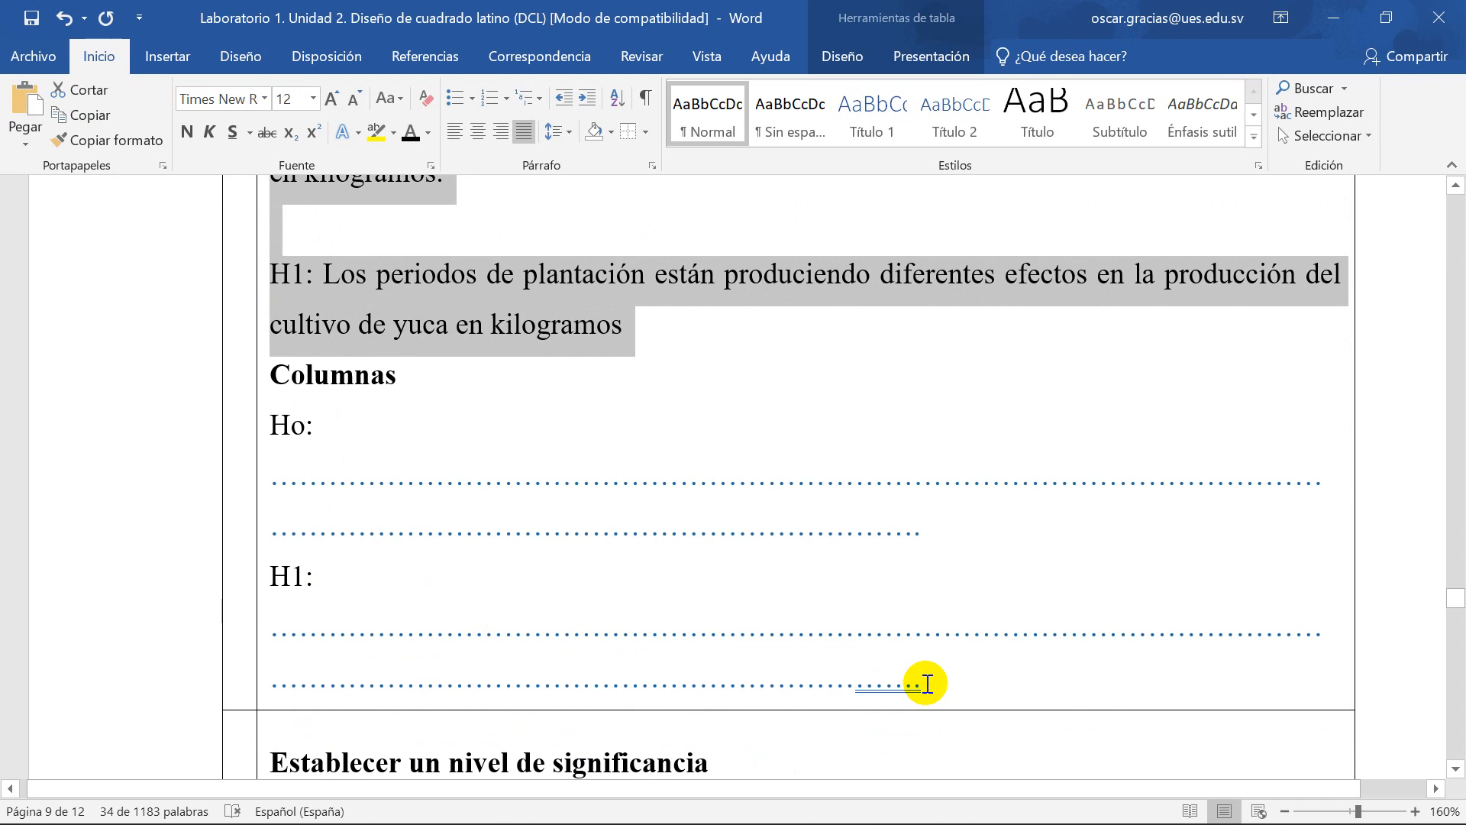
drag(926, 685, 273, 450)
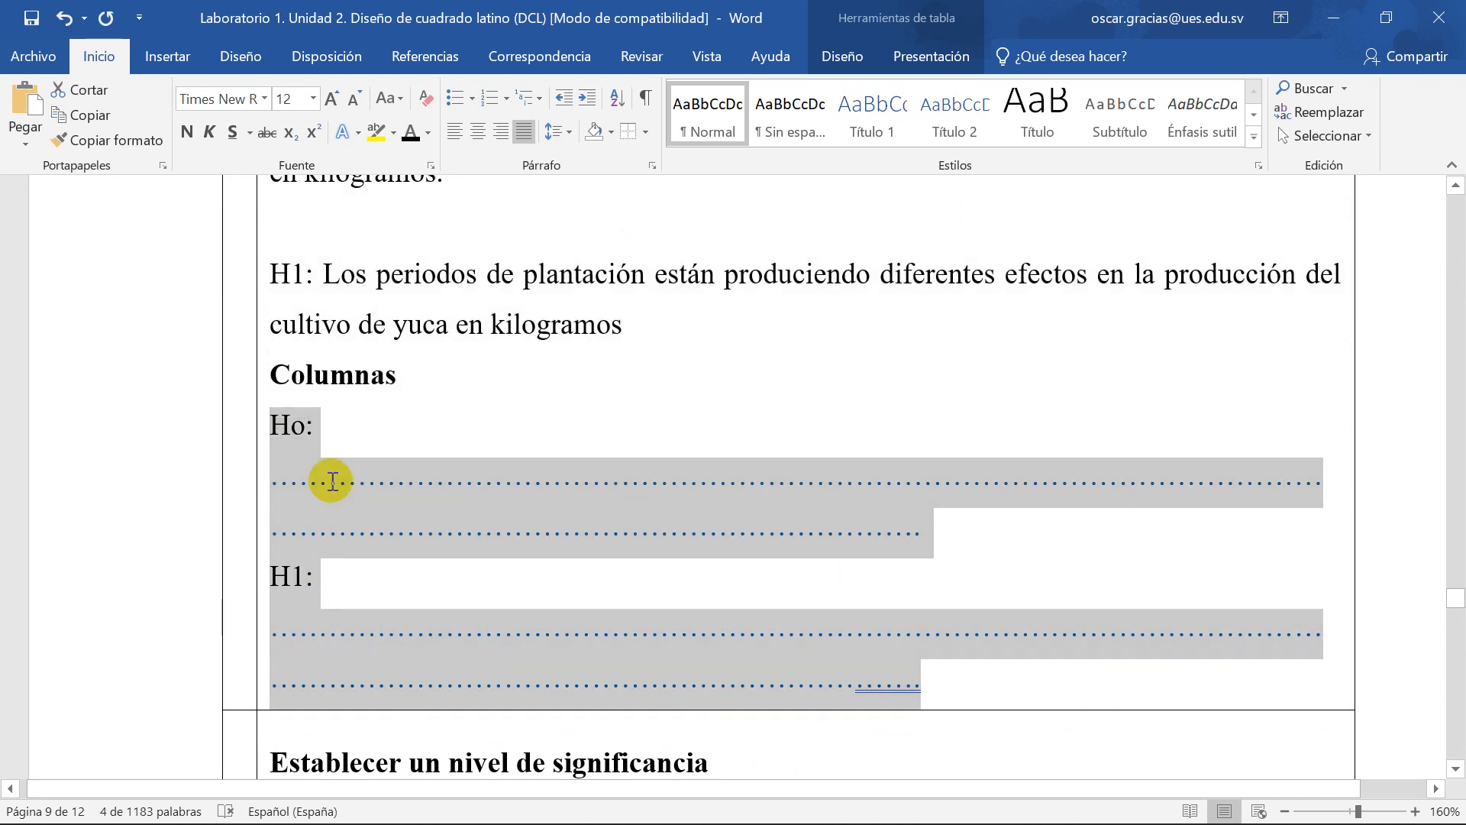
key(ctrl+v)
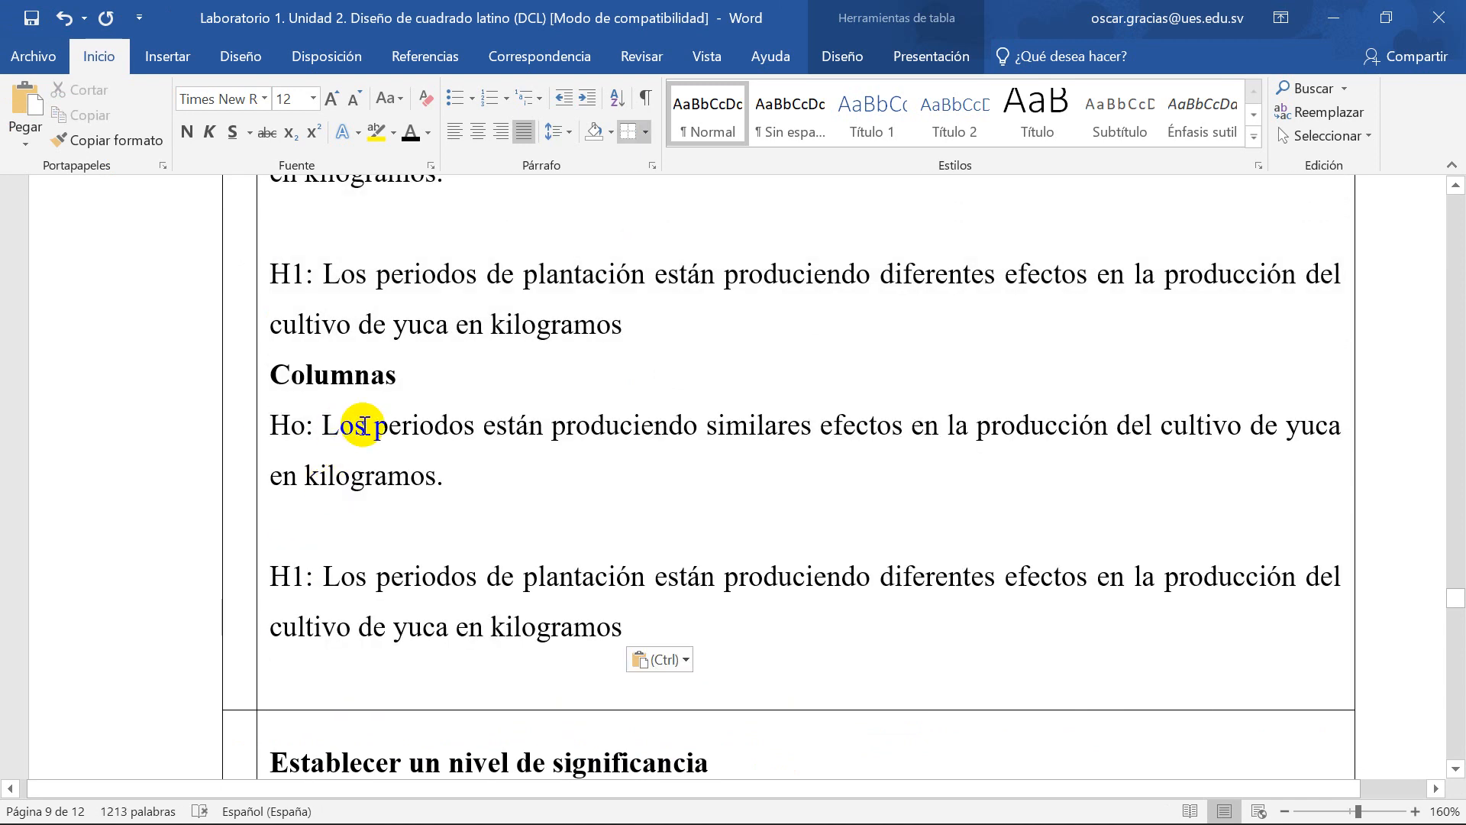
Step: Change the subject of the Columnas Ho hypothesis from "Los periodos" to "Las pendientes del terreno"
click(366, 425)
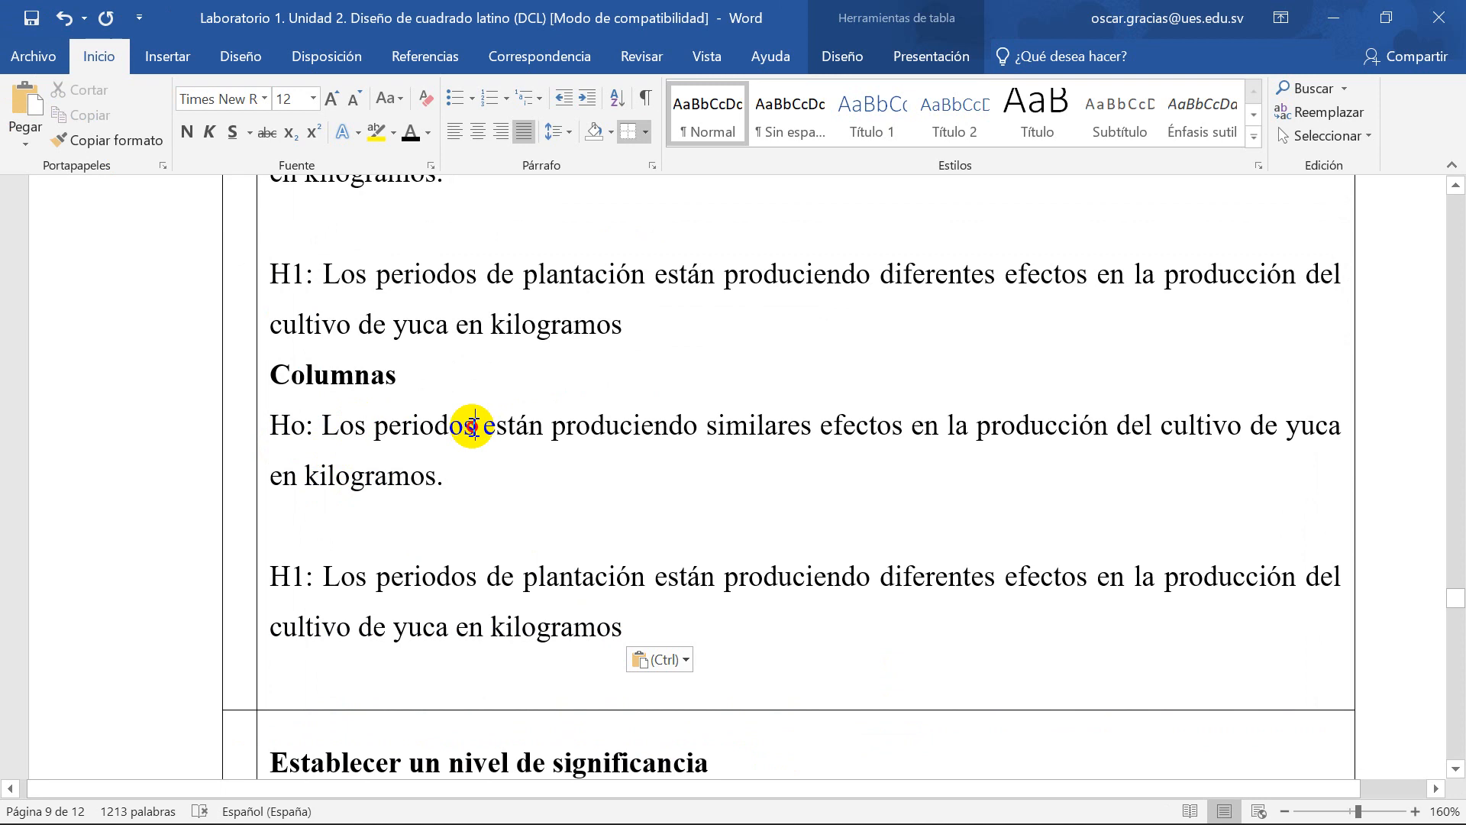
drag(473, 424, 341, 424)
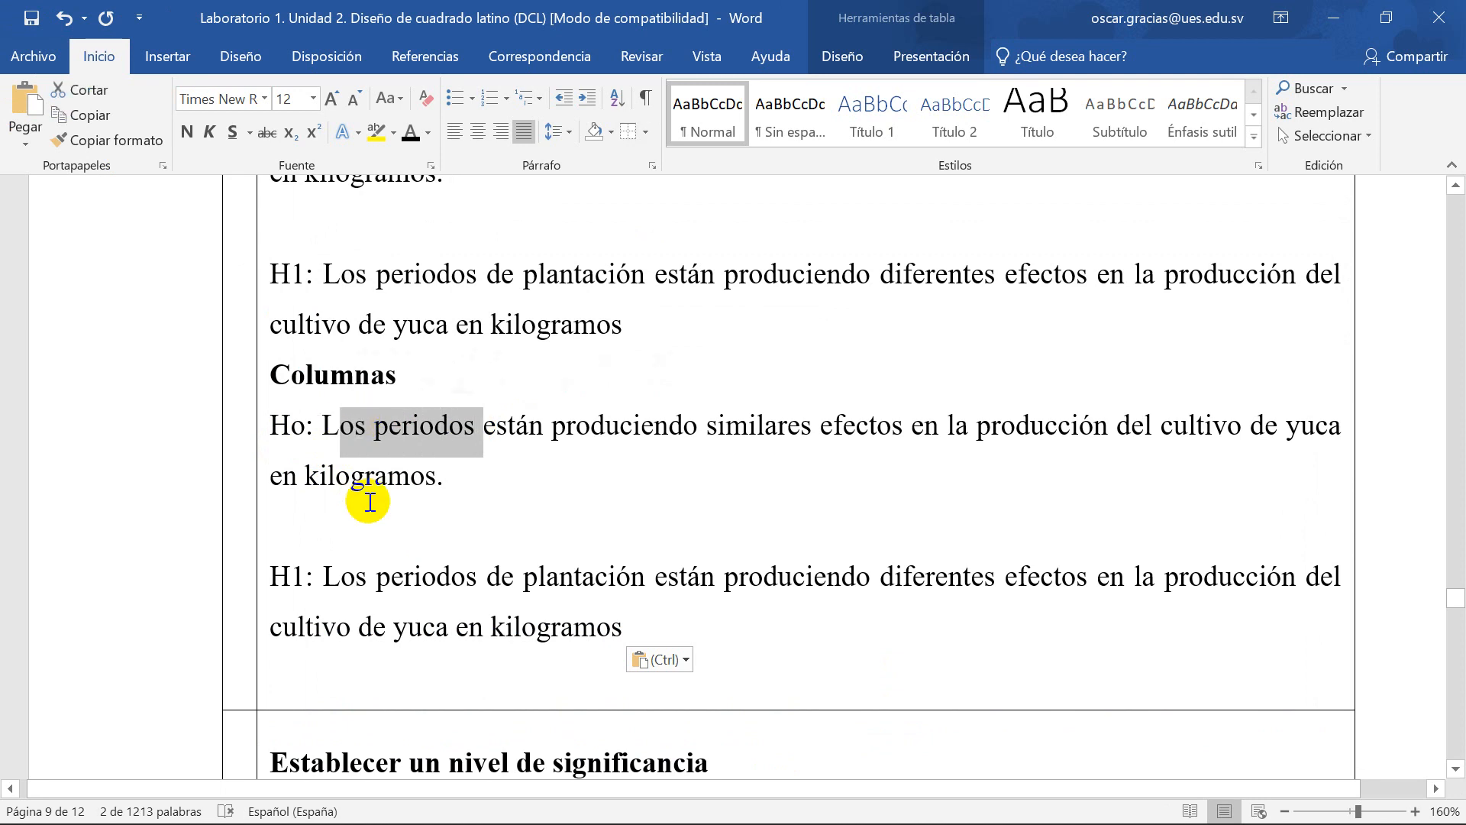
text(as pendien)
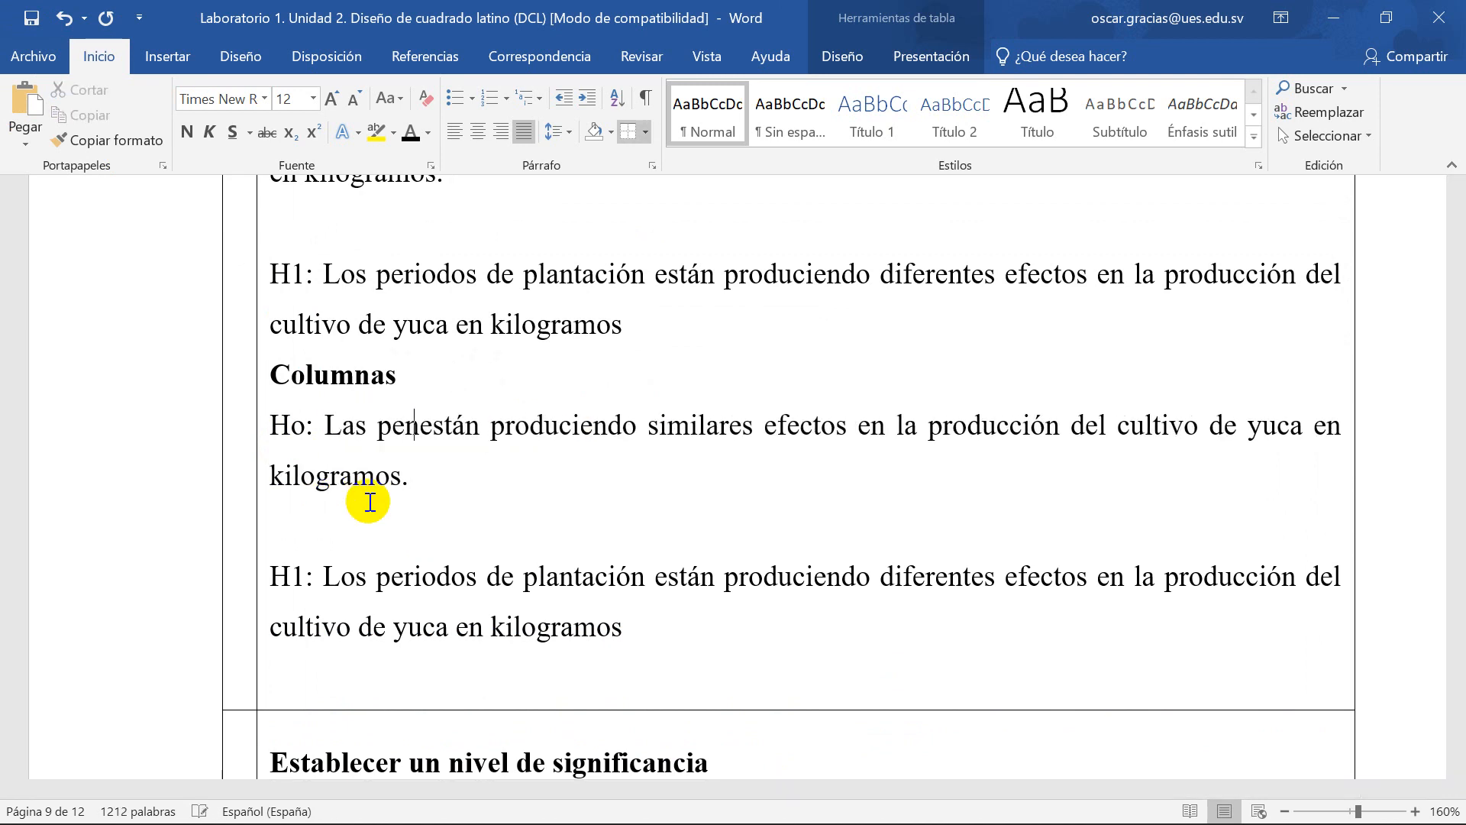
text(tes del ter)
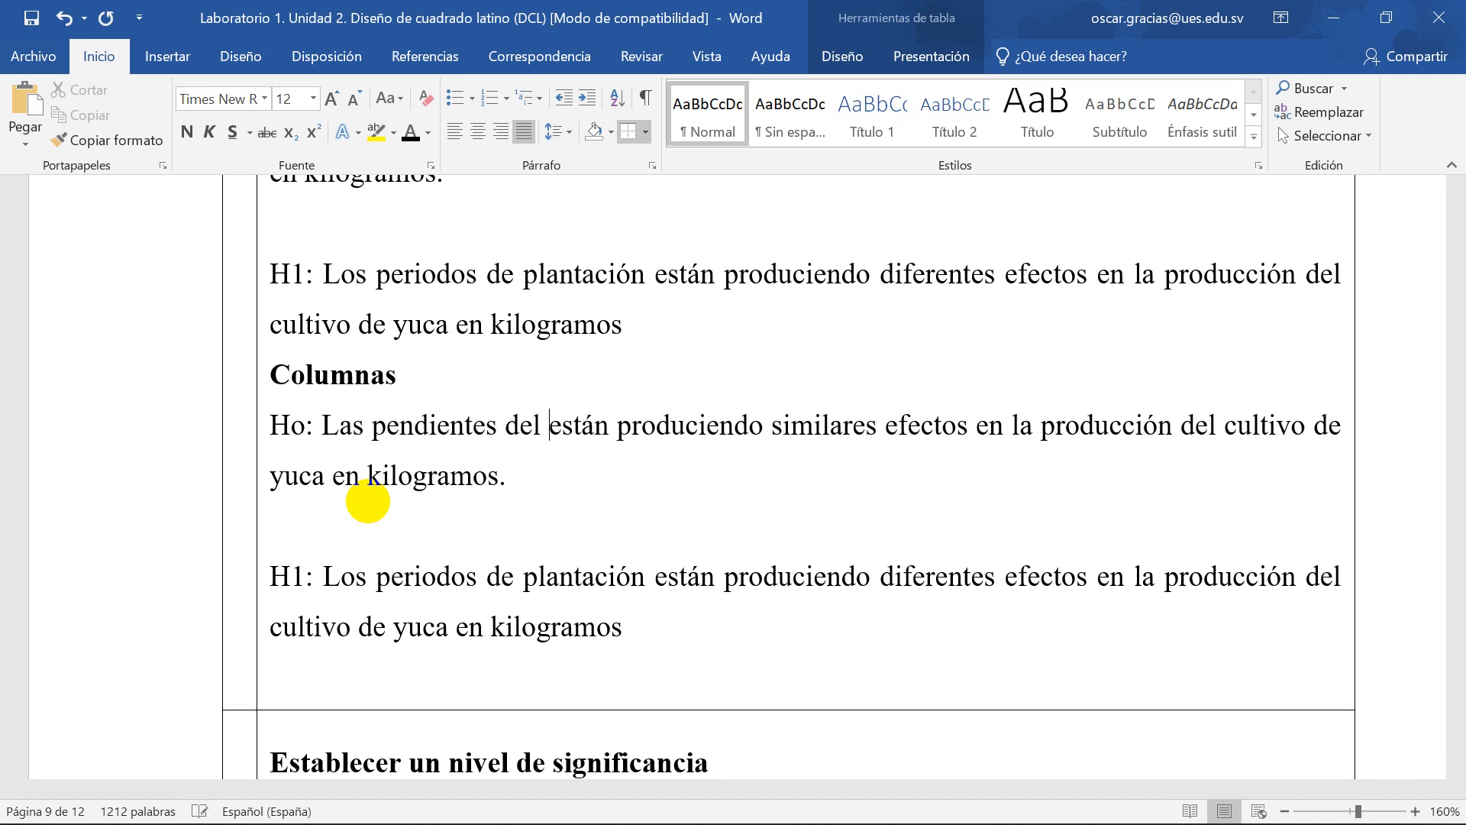
text(reno)
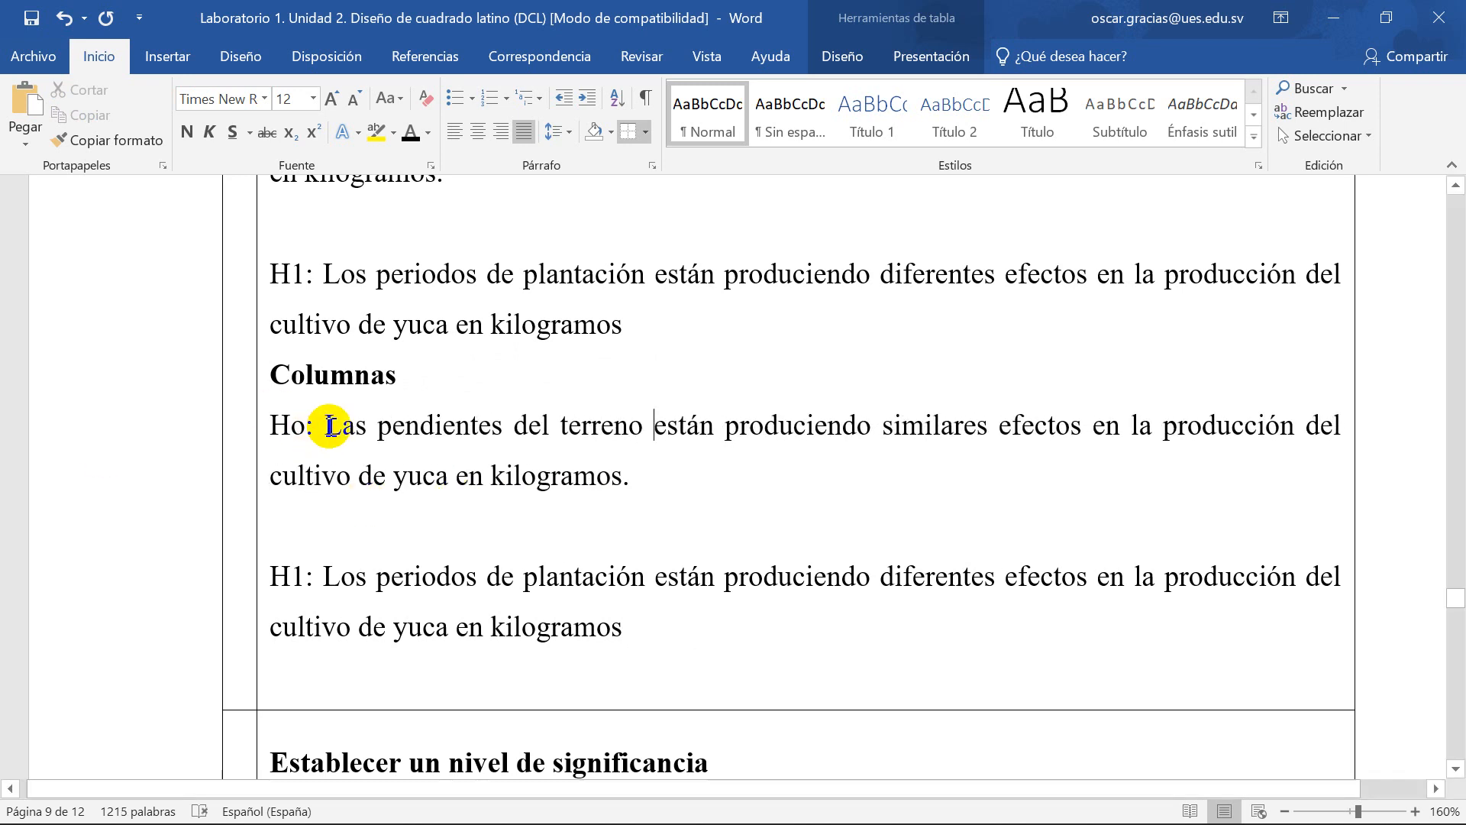
Step: Replace "Los periodos de plantación" in the Columnas H1 hypothesis with "Las pendientes del terreno" copied from Ho, and save the document
drag(330, 425, 580, 424)
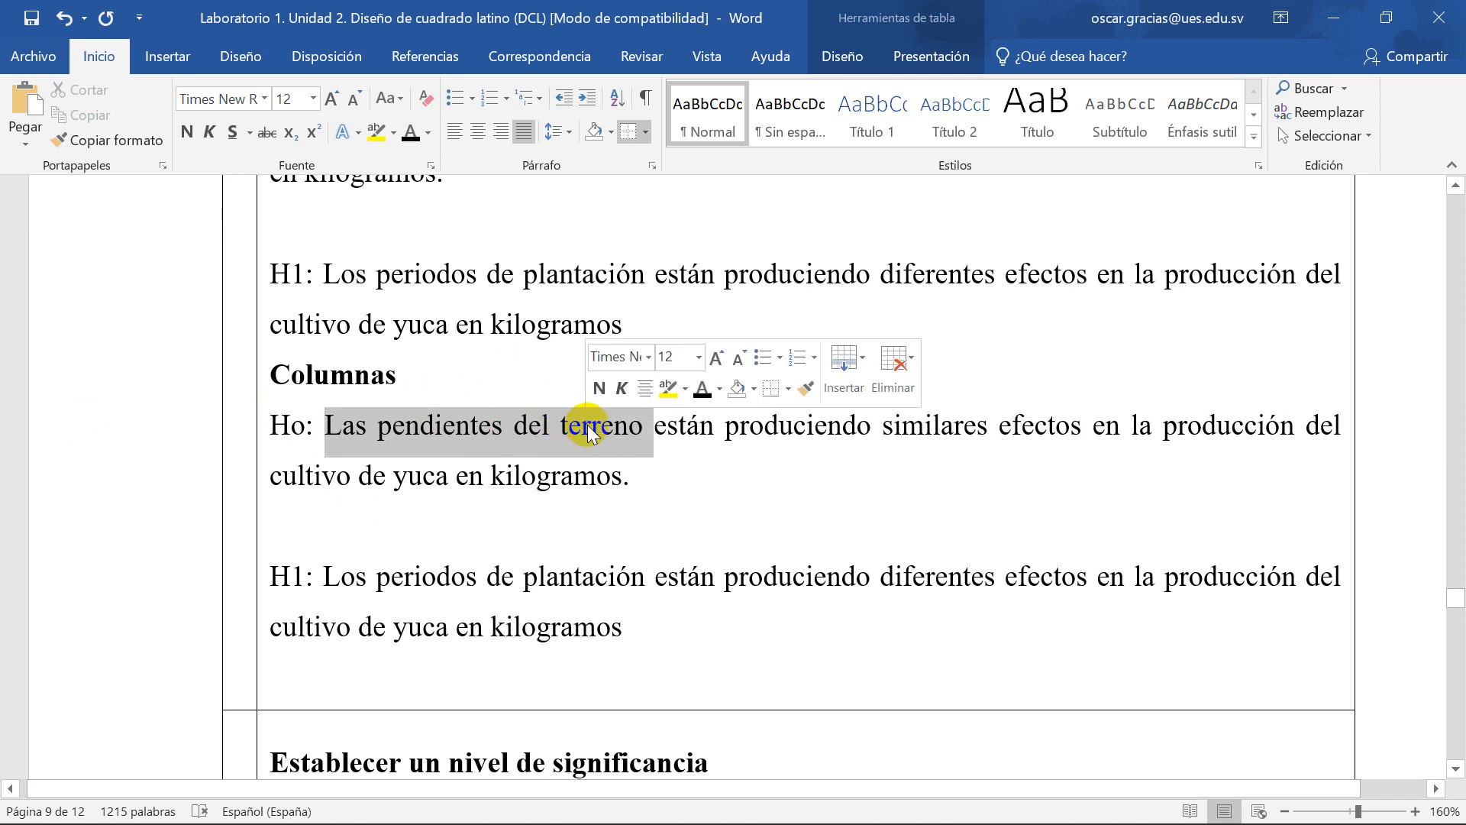
key(ctrl+c)
click(353, 575)
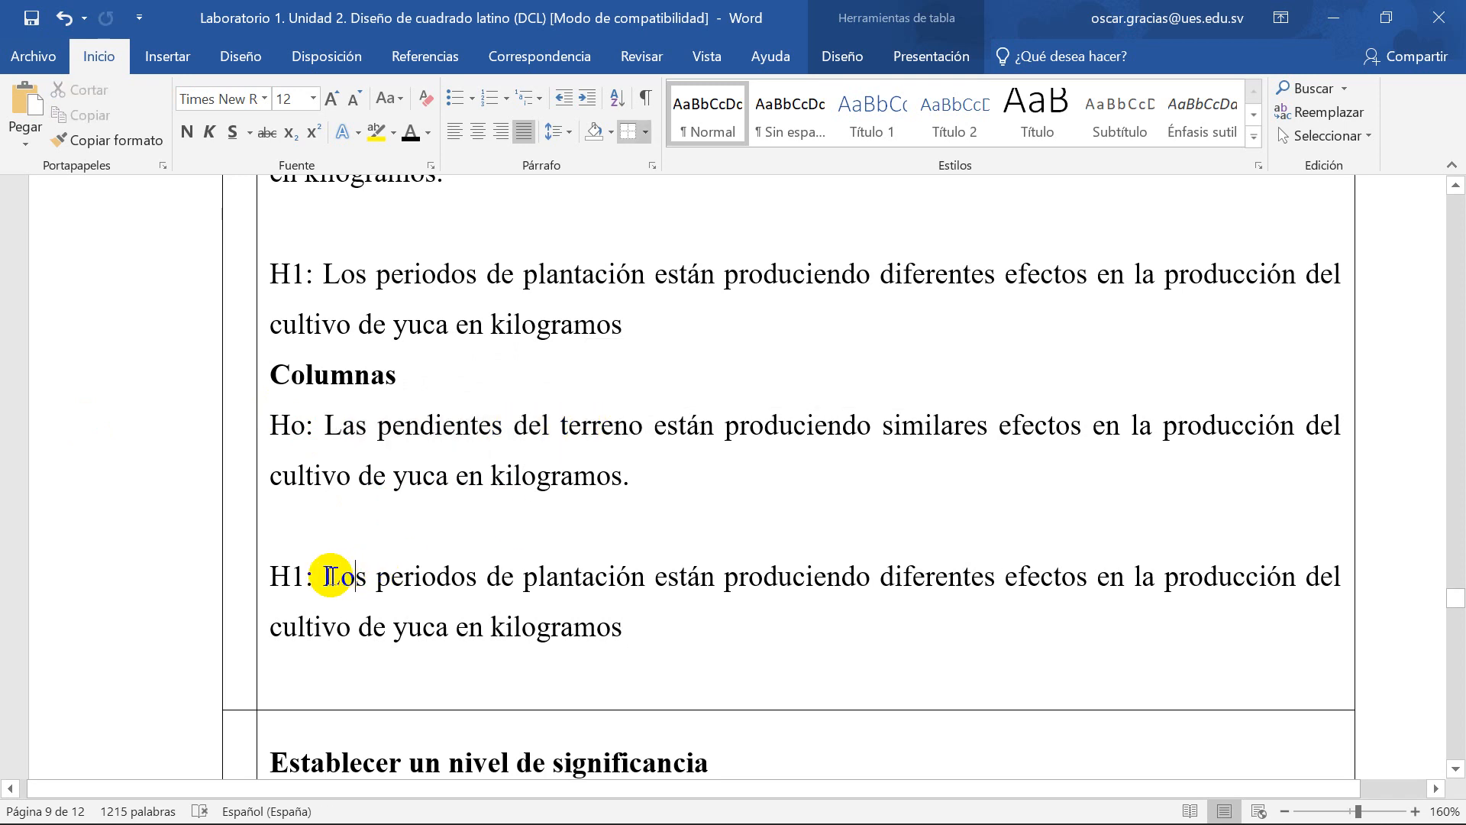
drag(329, 576, 550, 574)
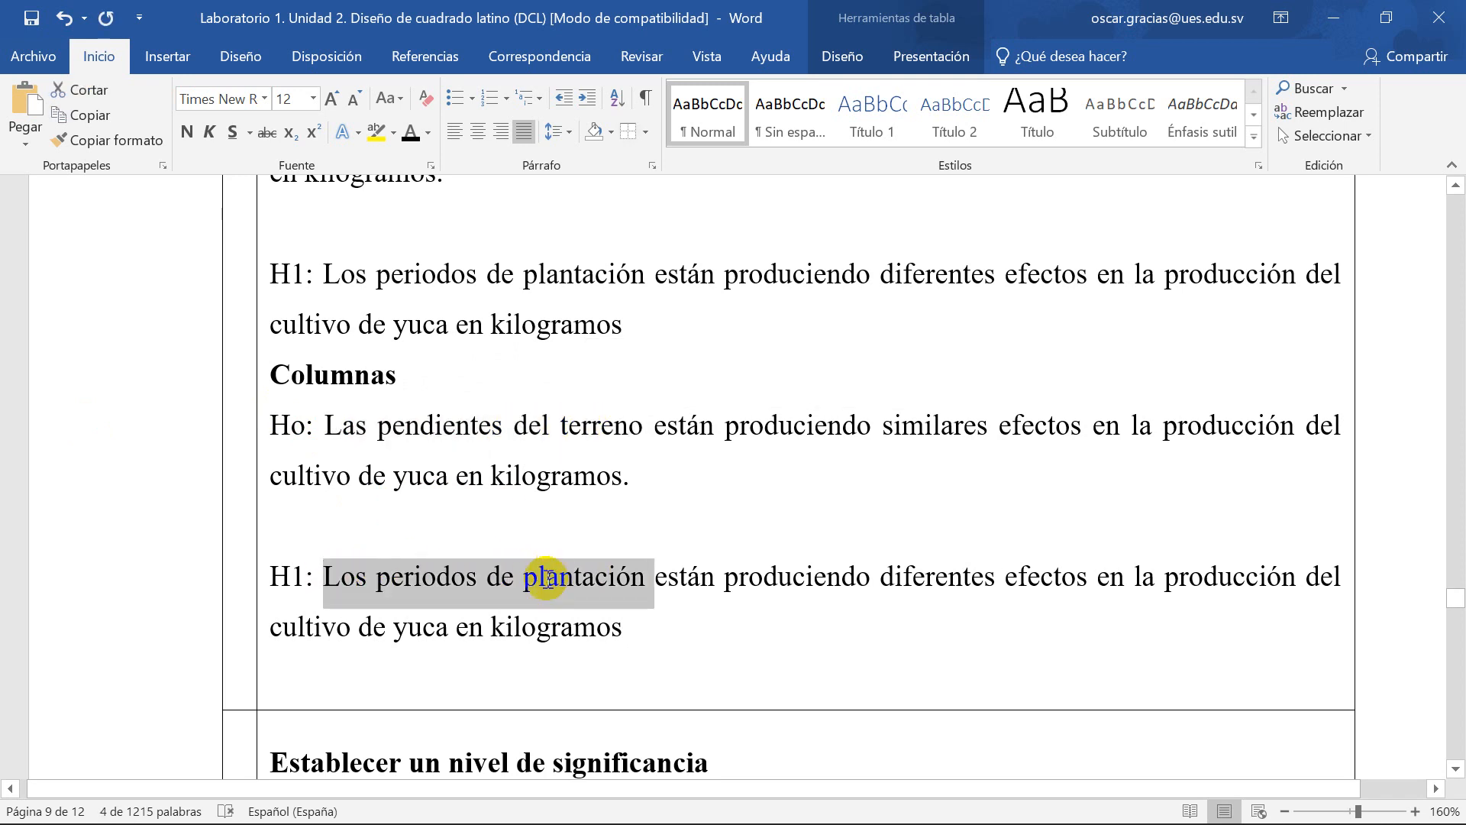
key(ctrl+v)
click(31, 17)
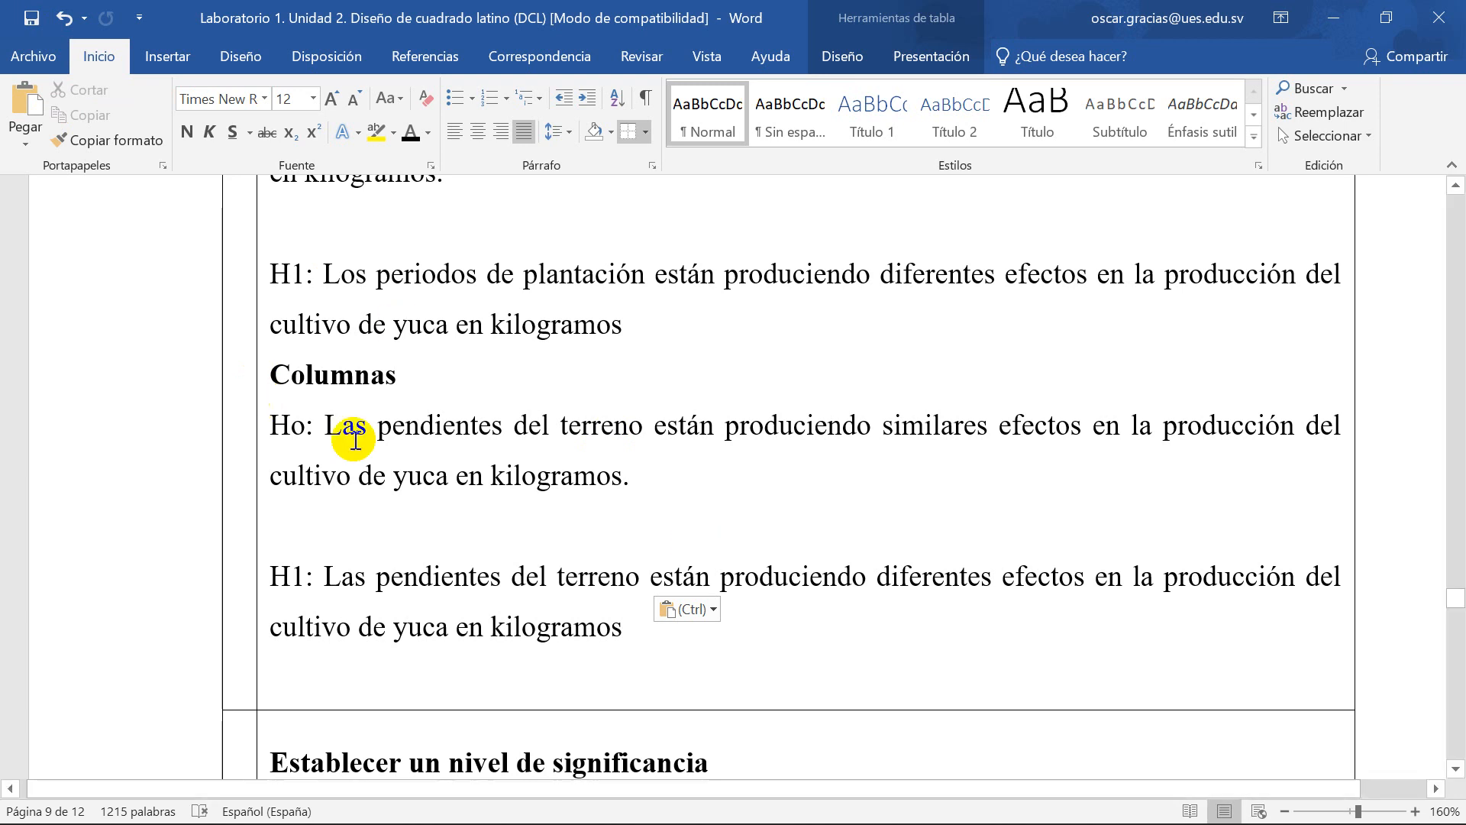
Step: Enter the significance level α as 5%= 0.05, delete the leftover dotted line after it and save the document
scroll(442, 542, up, 3)
scroll(442, 542, up, 3)
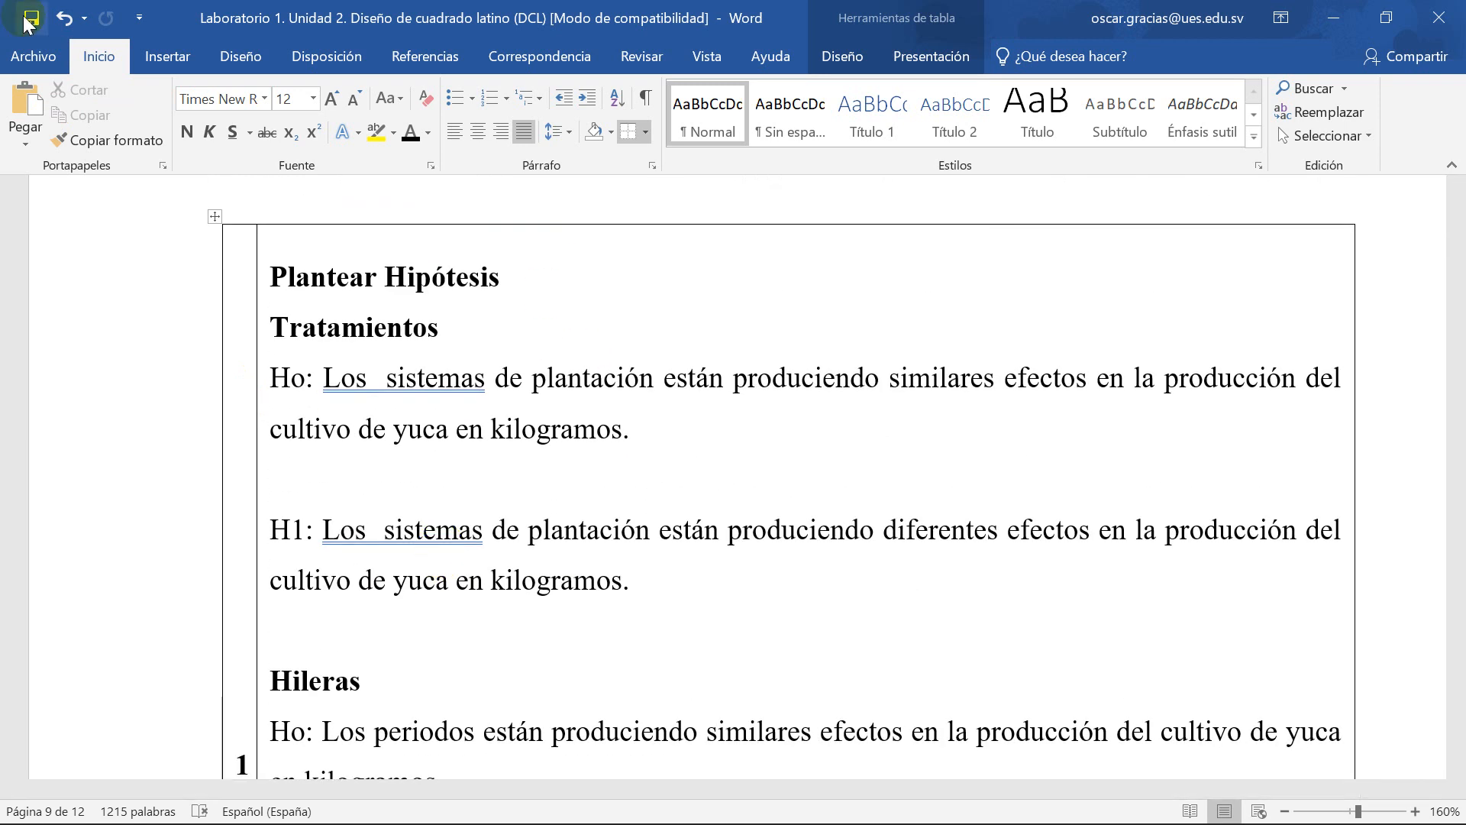
scroll(380, 543, down, 7)
scroll(380, 528, down, 3)
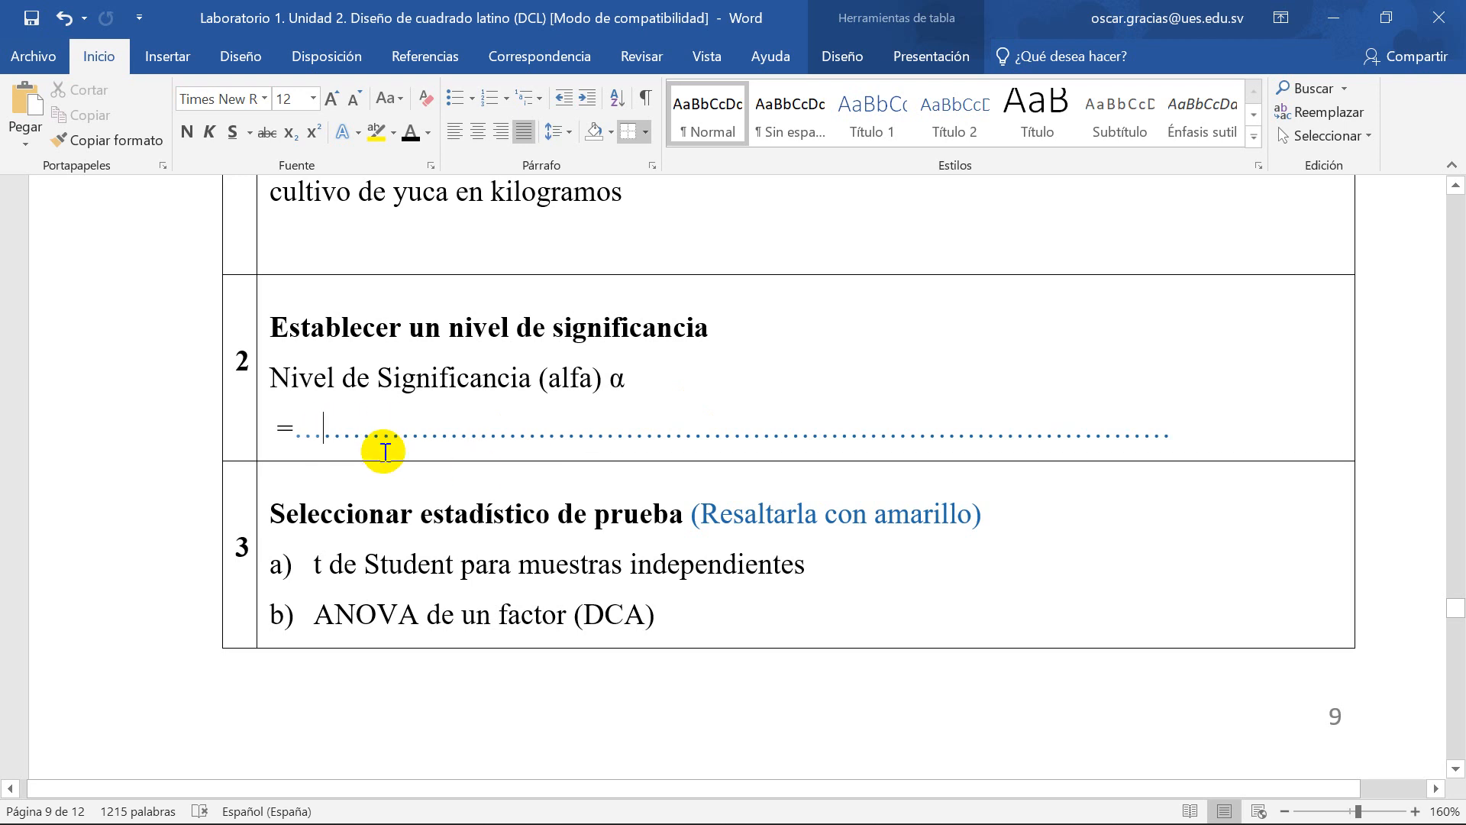
click(295, 426)
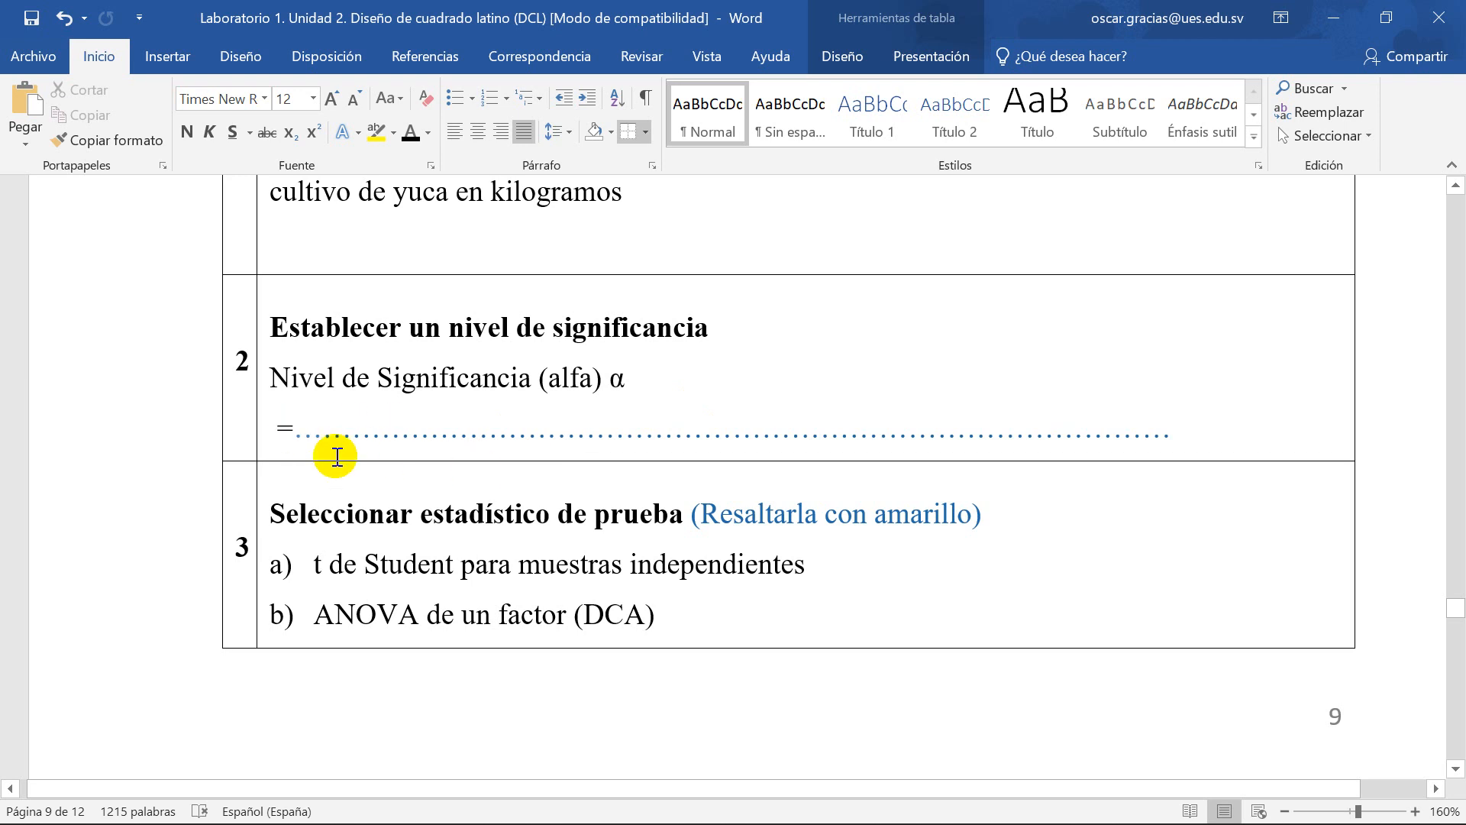
text(5%$)
key(BackSpace)
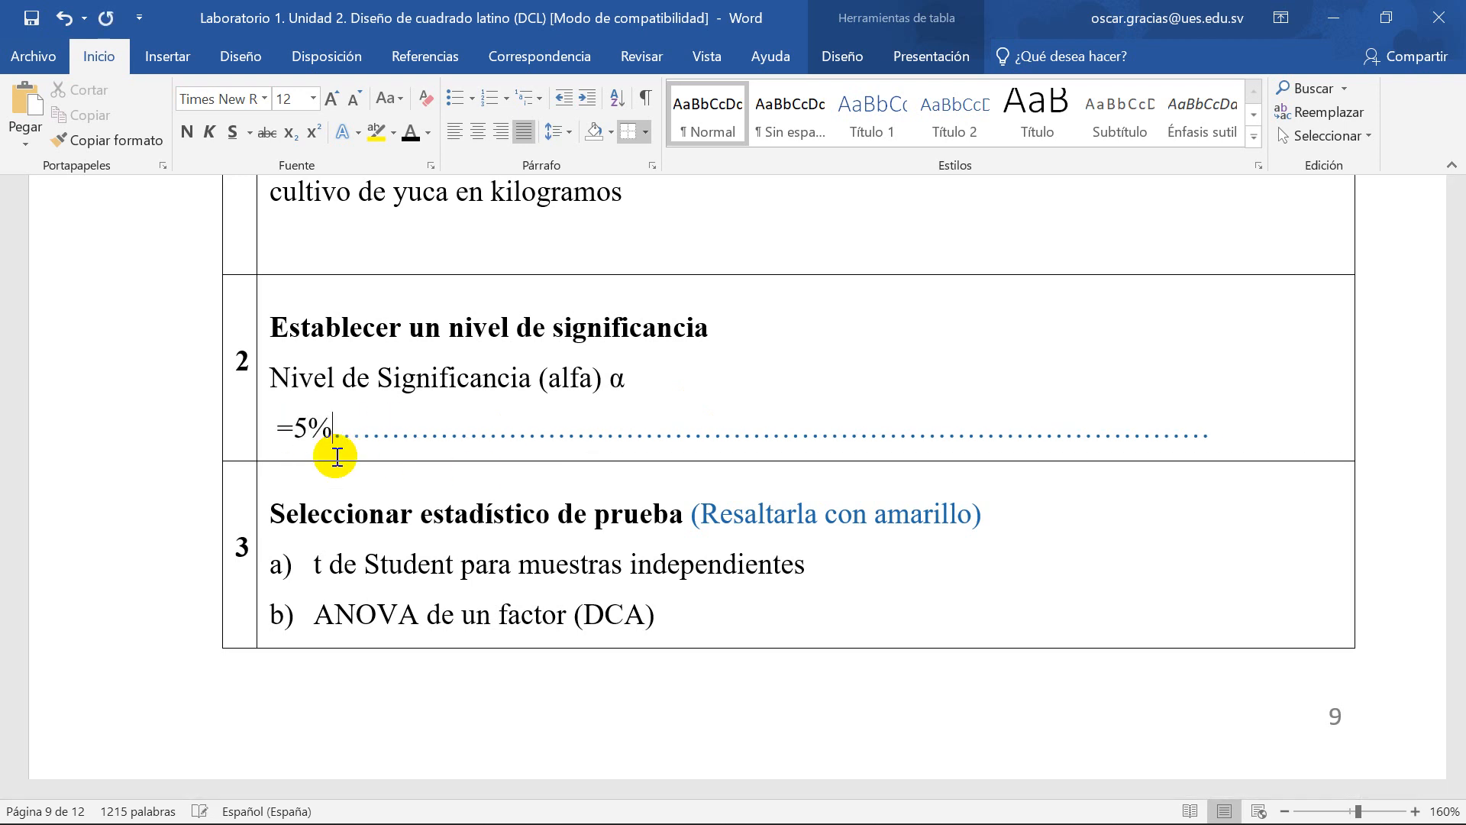
text(= 0.05)
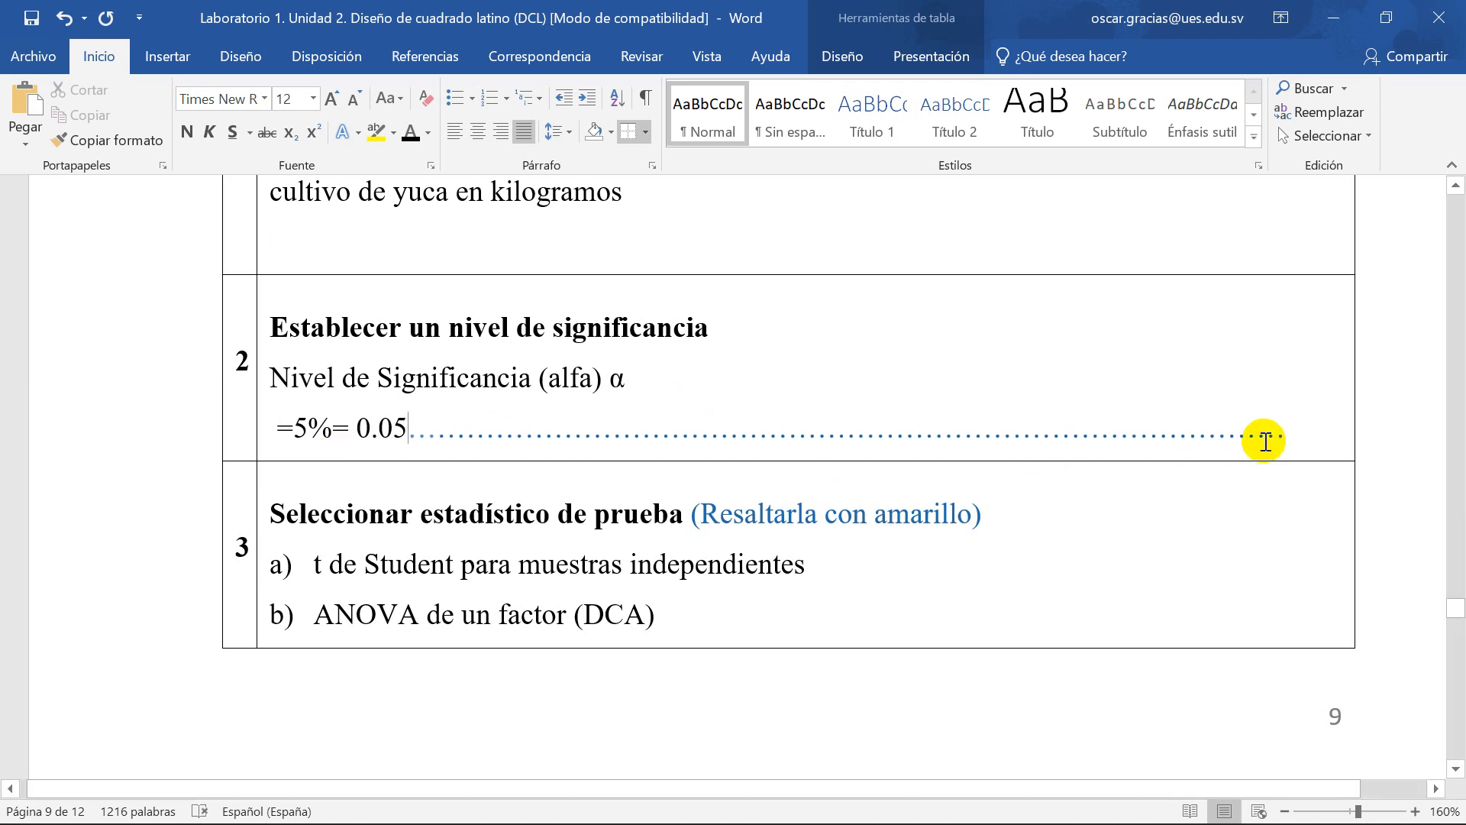
drag(1205, 435, 456, 434)
key(Delete)
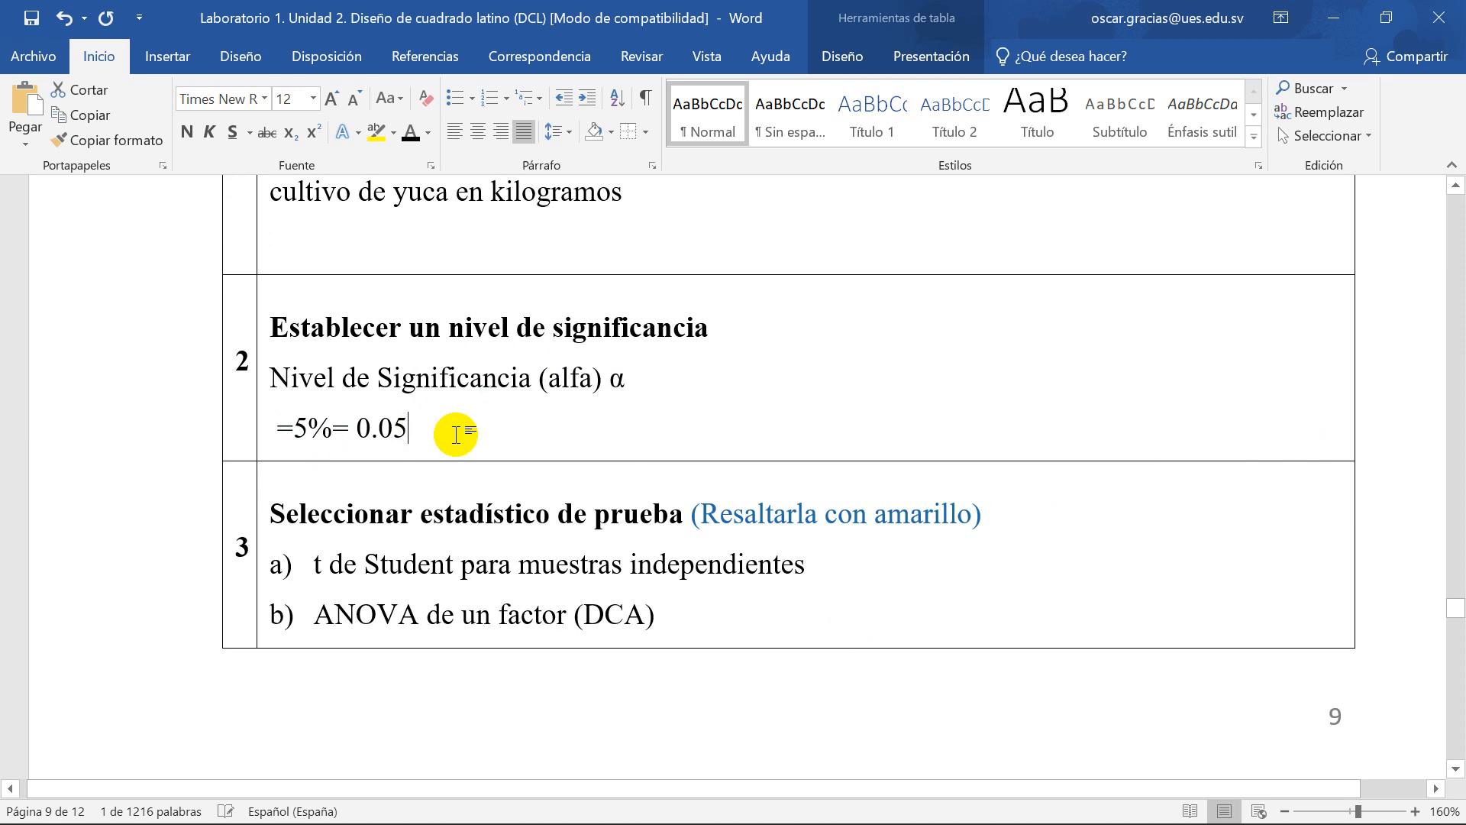
key(ctrl+s)
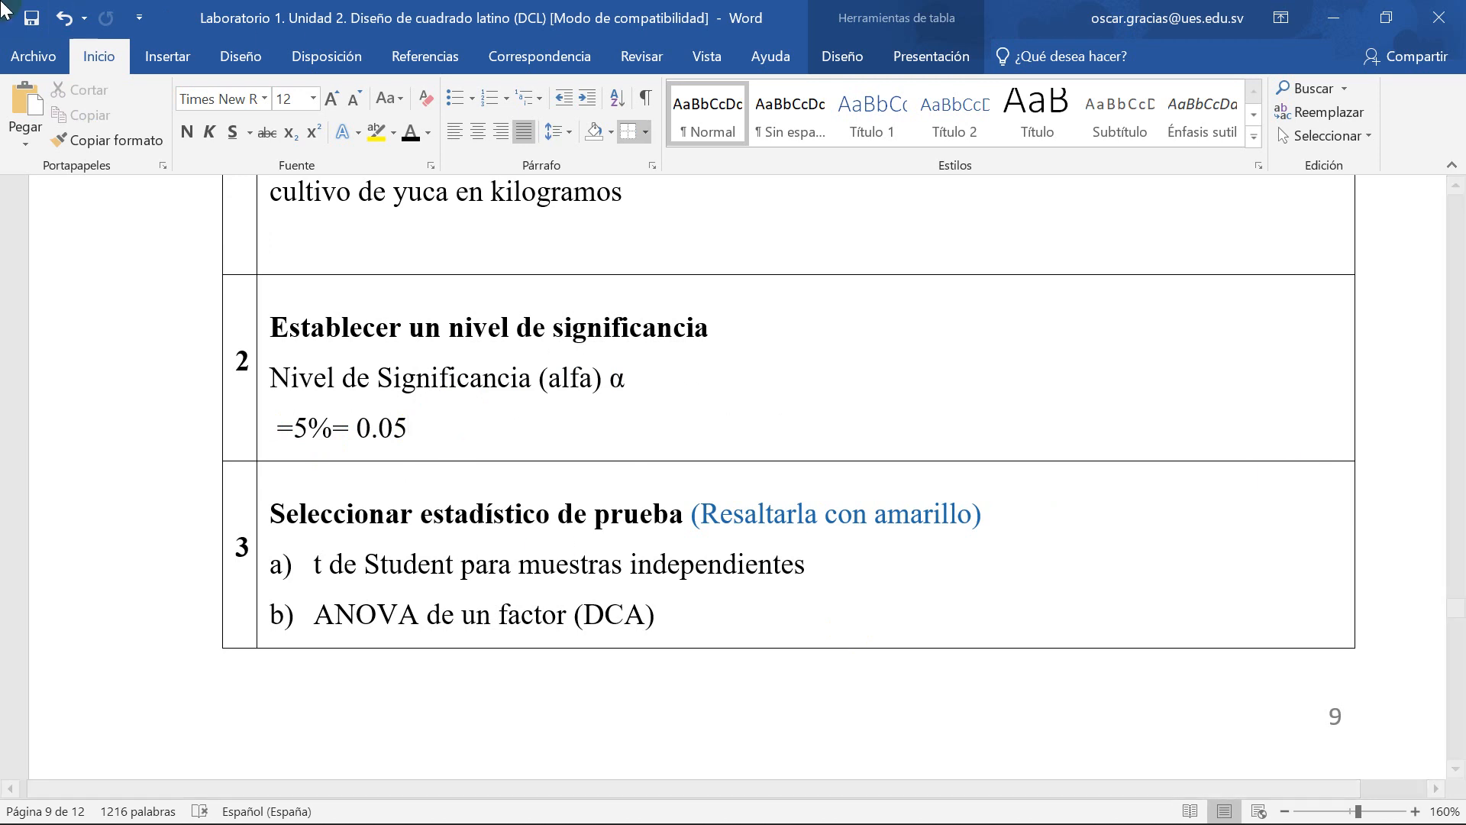
Step: Highlight option e) ANOVA de un factor (DCL) in yellow as the chosen test statistic and save the document
scroll(454, 590, down, 3)
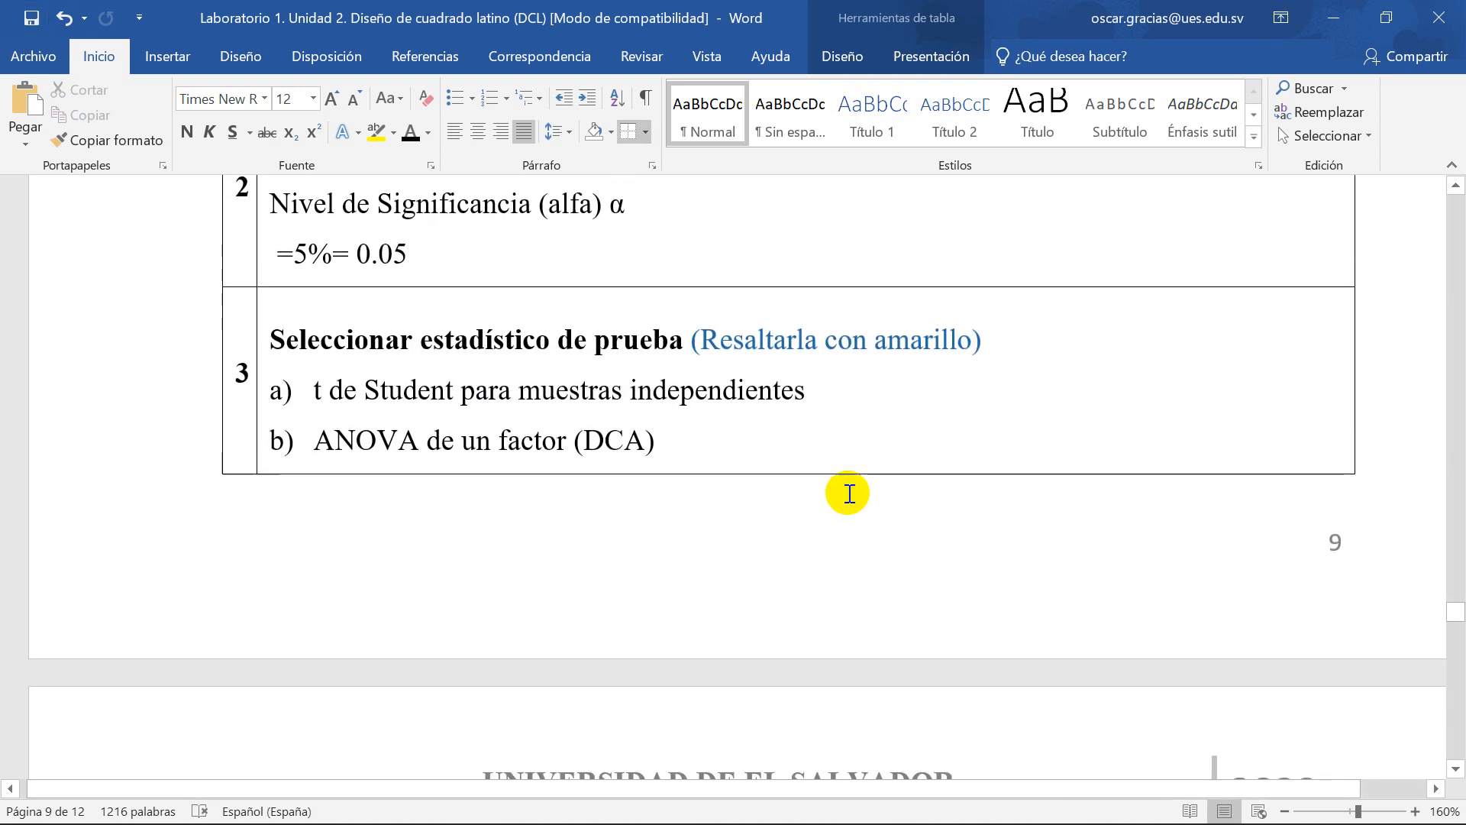
click(707, 446)
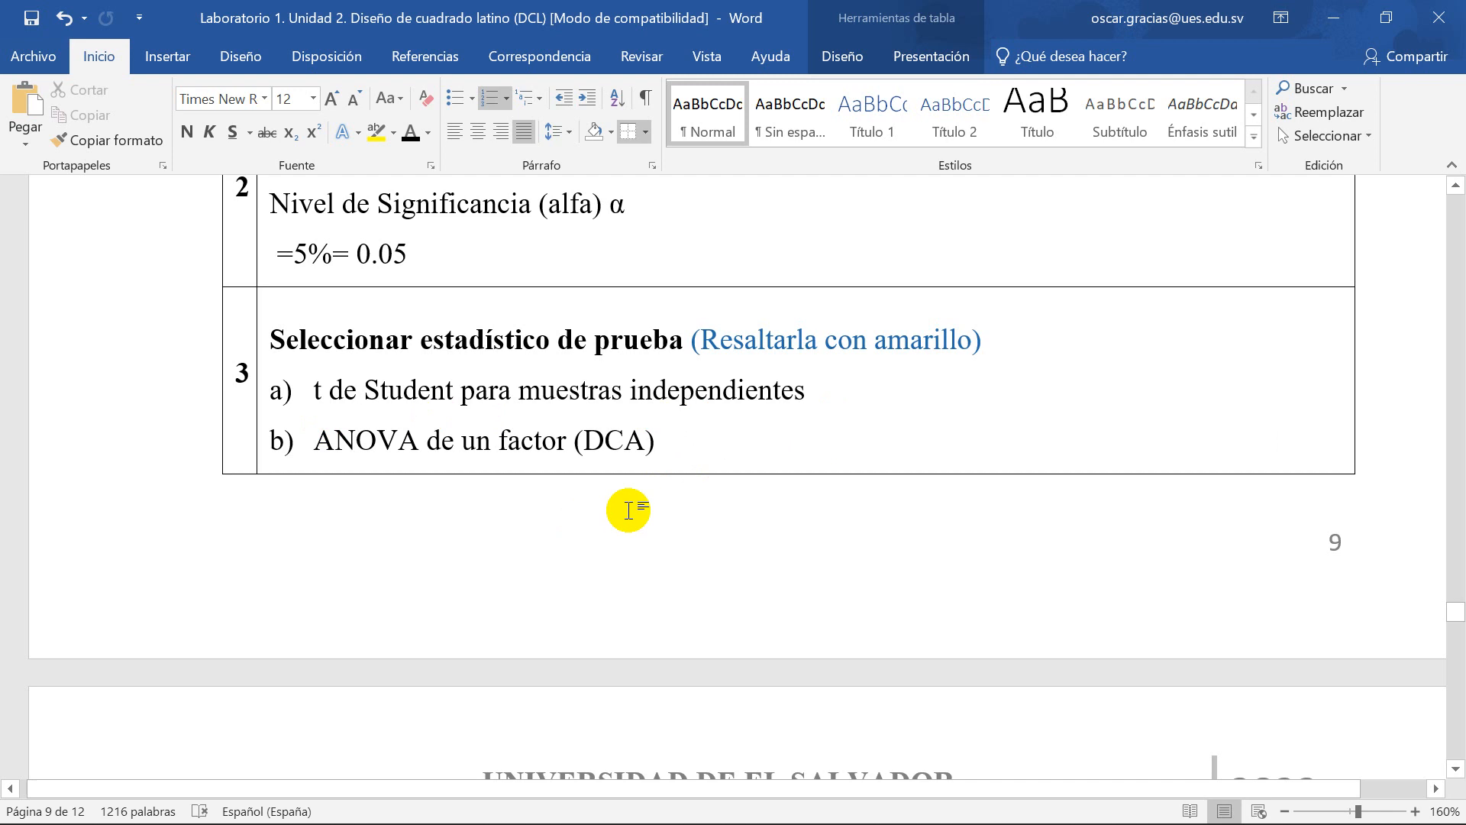
scroll(493, 539, down, 6)
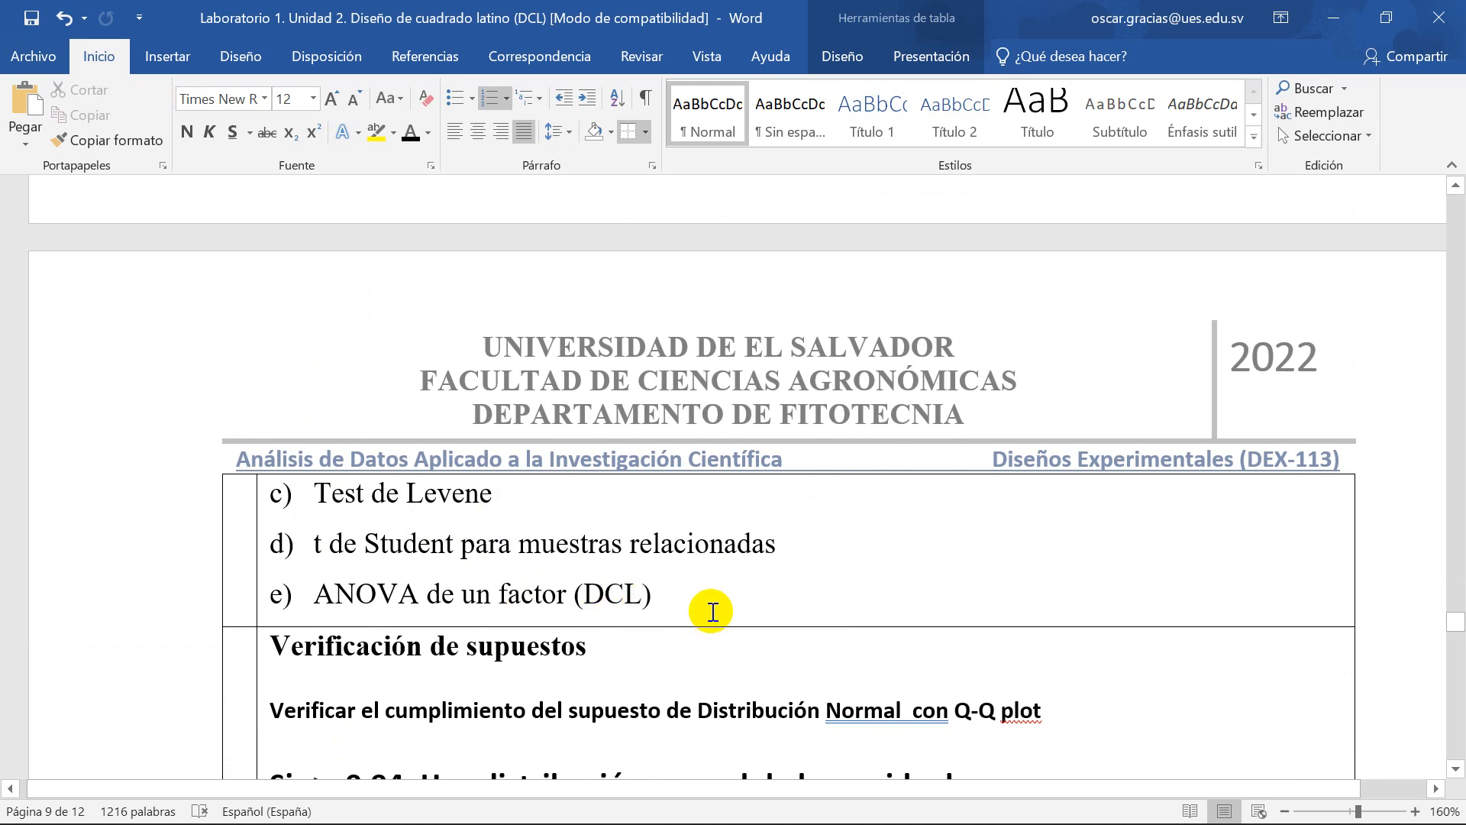
drag(677, 593, 313, 594)
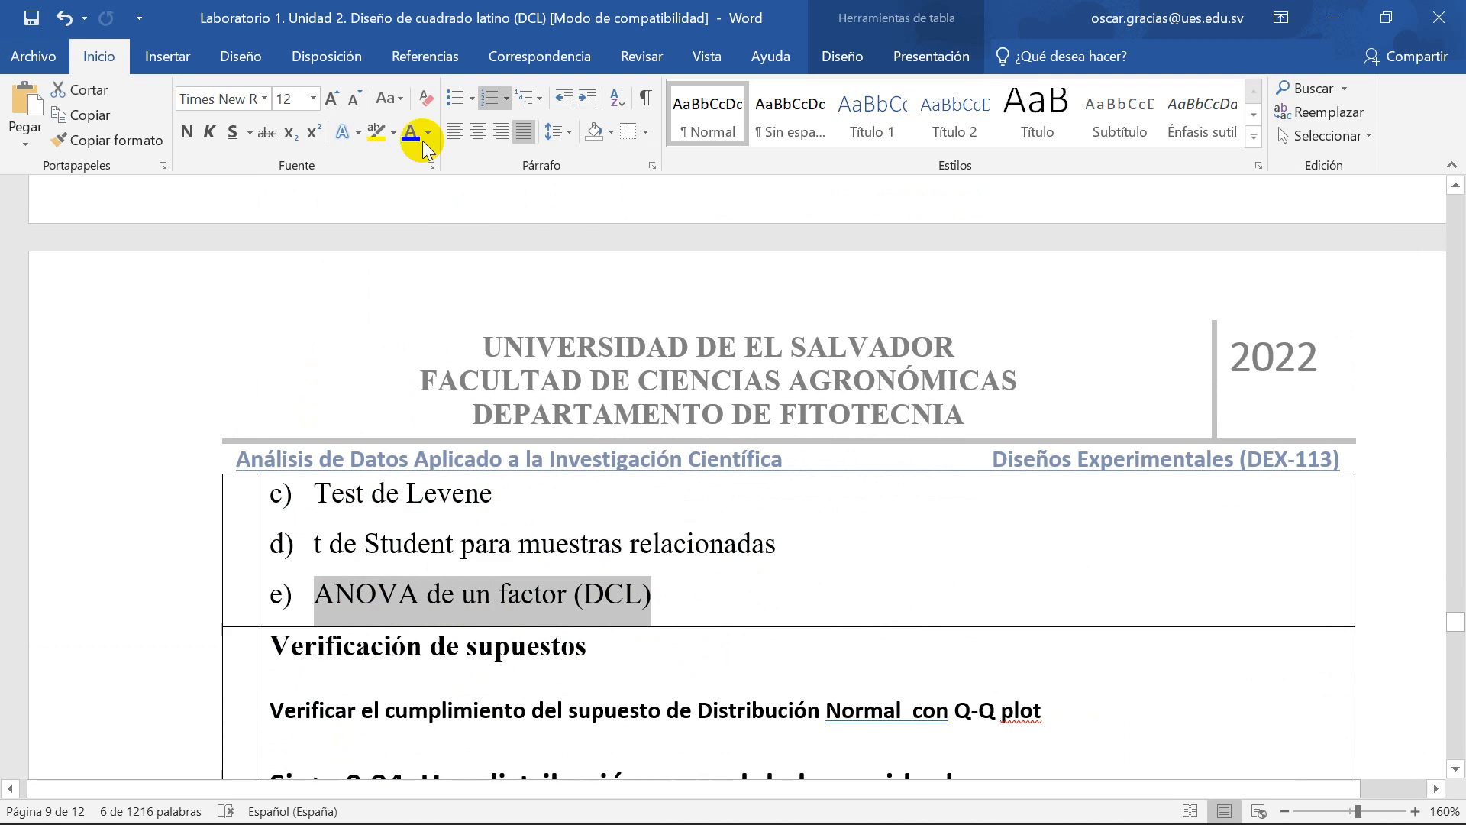
click(376, 133)
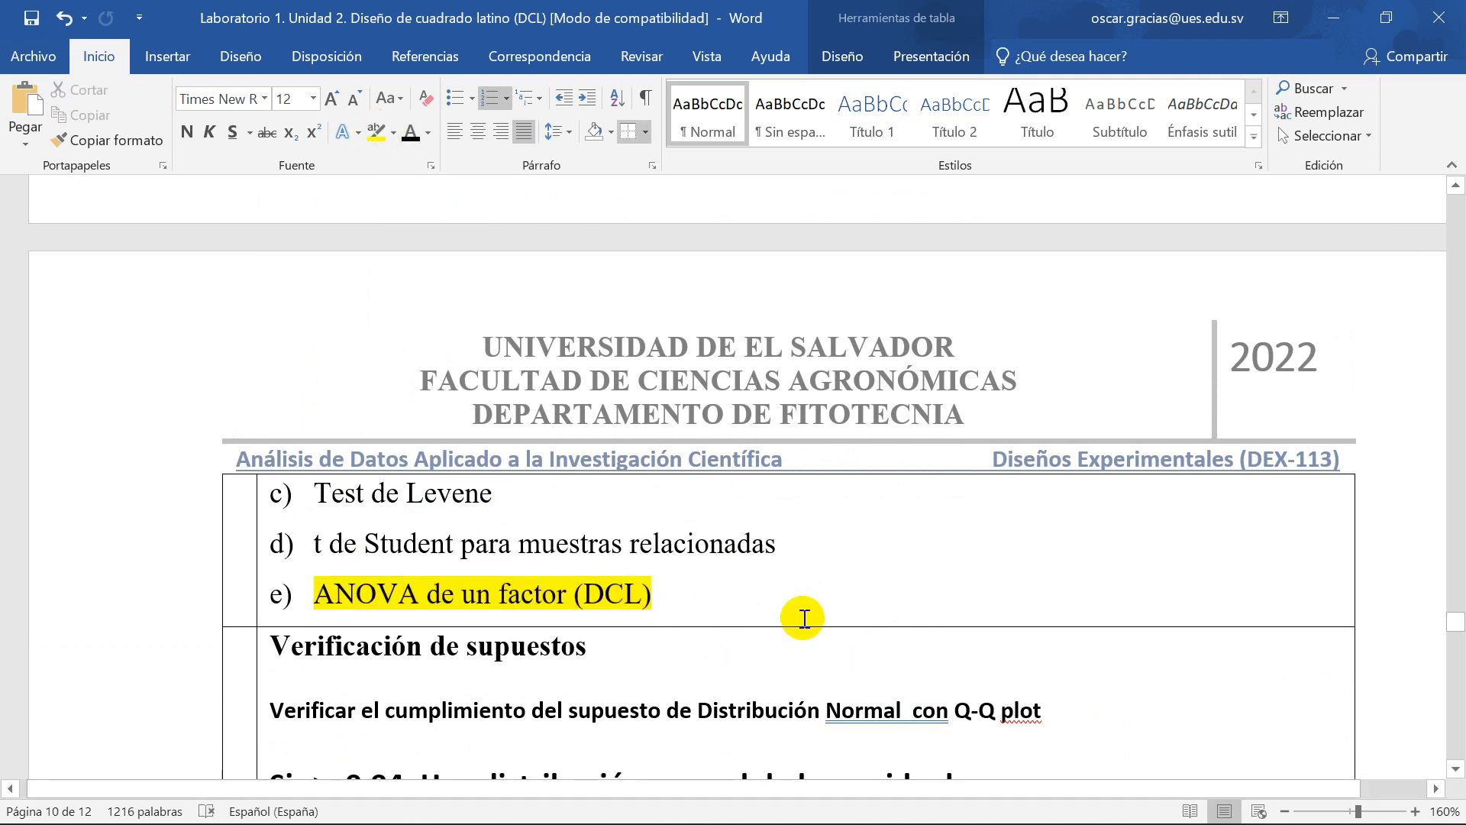
click(32, 18)
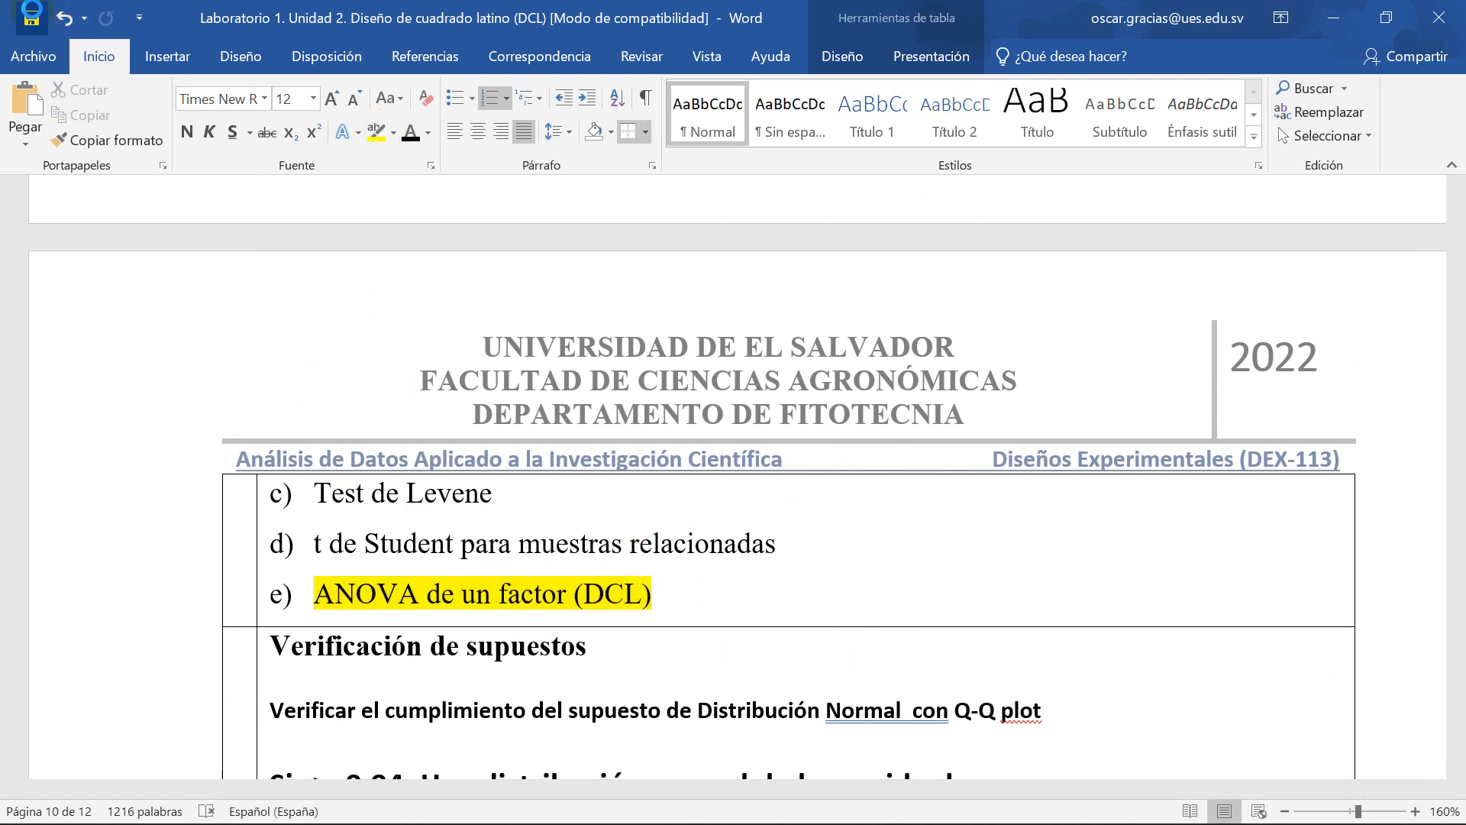
Step: Examine the Verificación de supuestos section, covering the Q-Q plot normality criterion and the homogeneity of variances check
scroll(575, 632, up, 4)
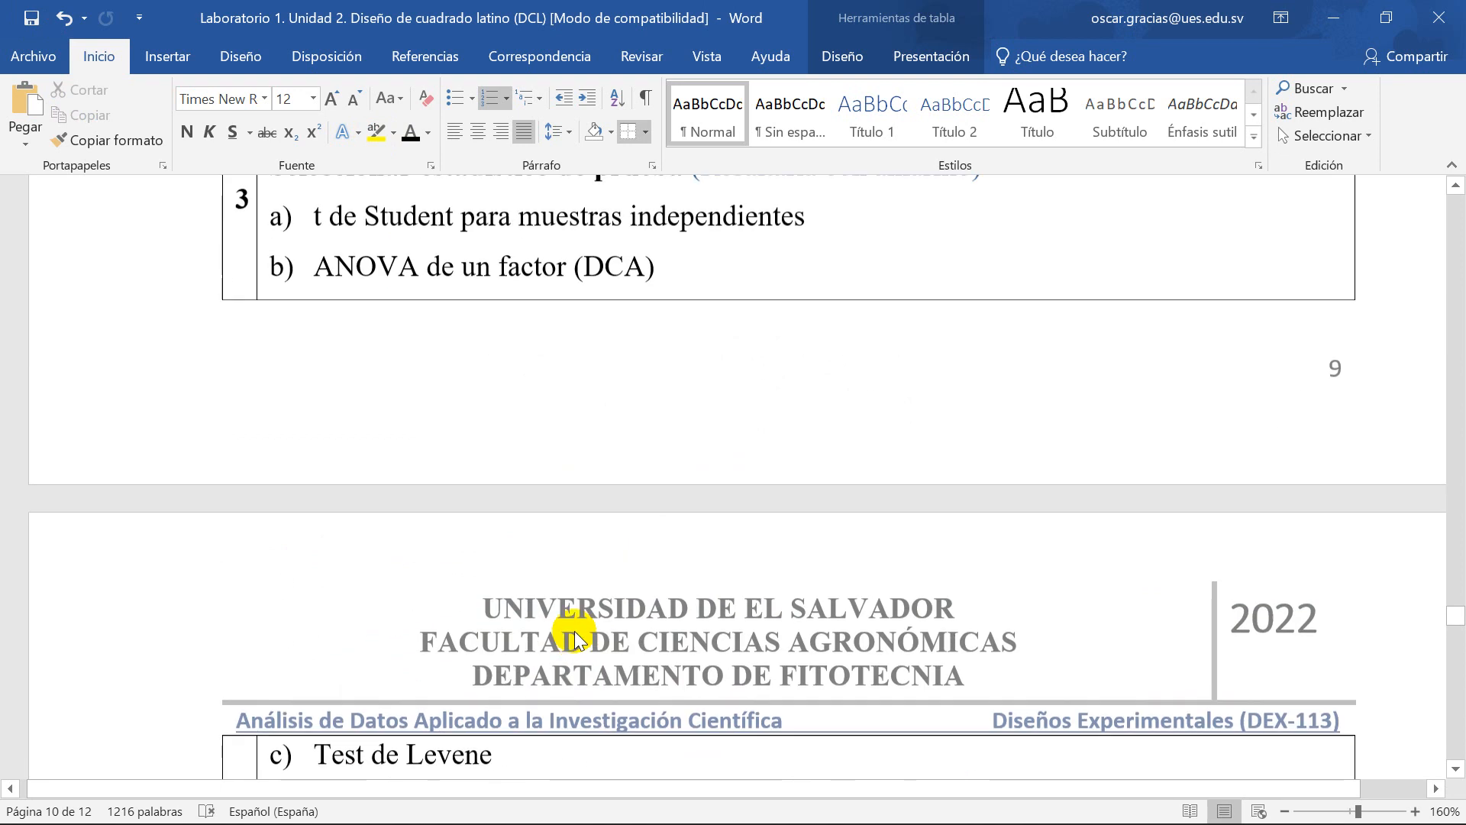
scroll(575, 633, down, 6)
scroll(575, 632, down, 3)
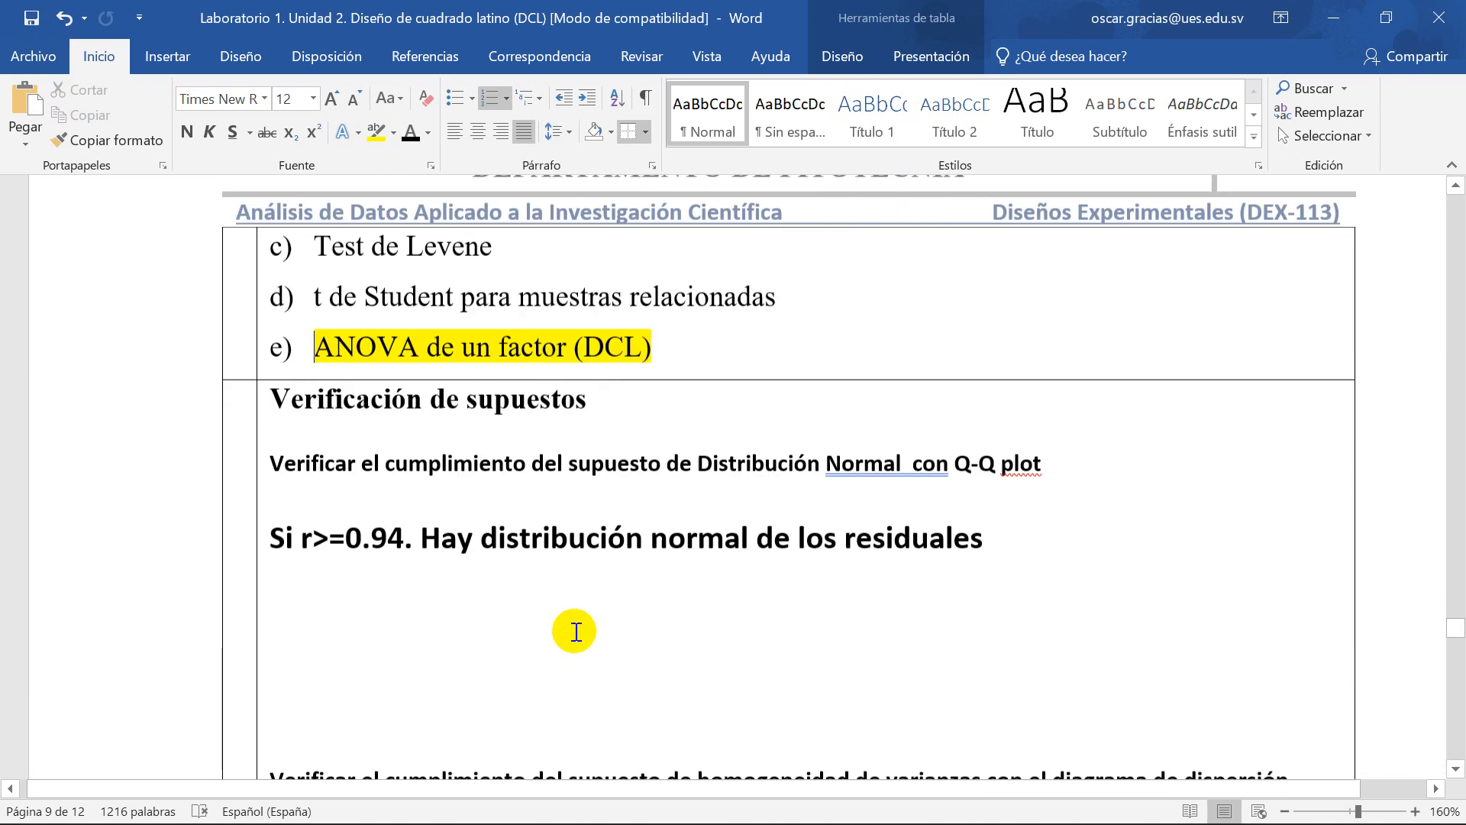
click(569, 525)
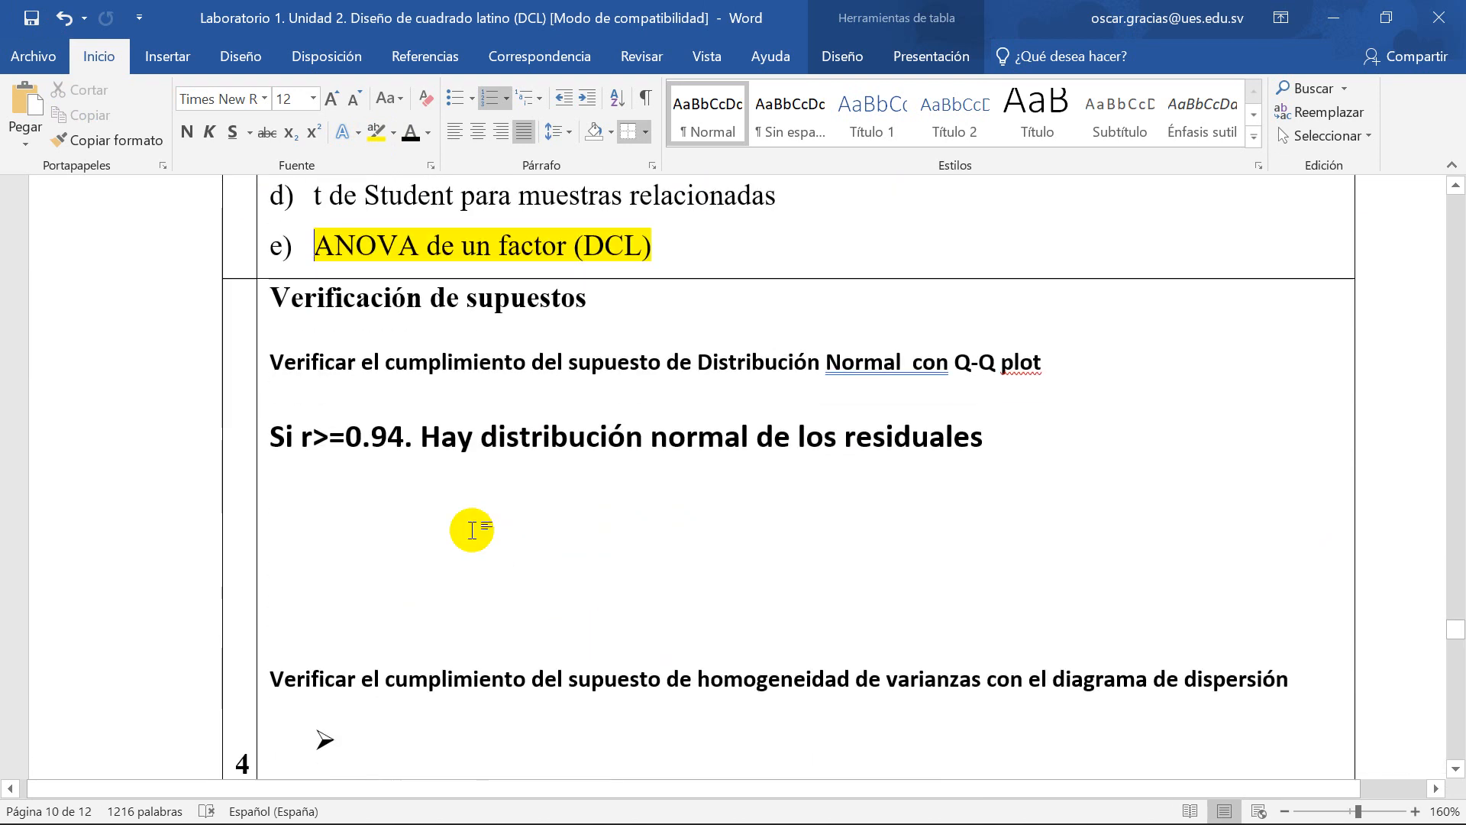
click(33, 16)
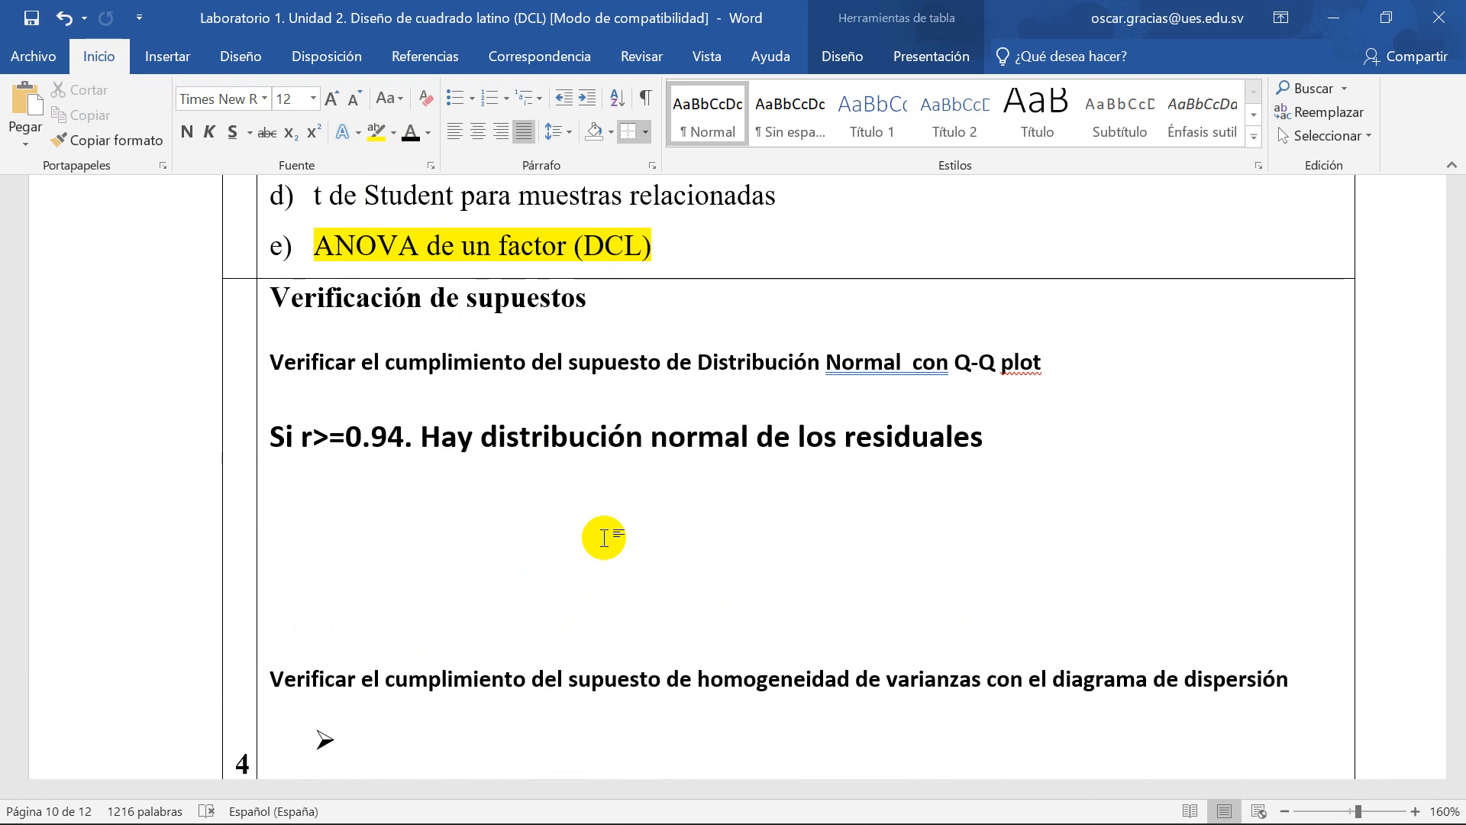
scroll(557, 547, down, 2)
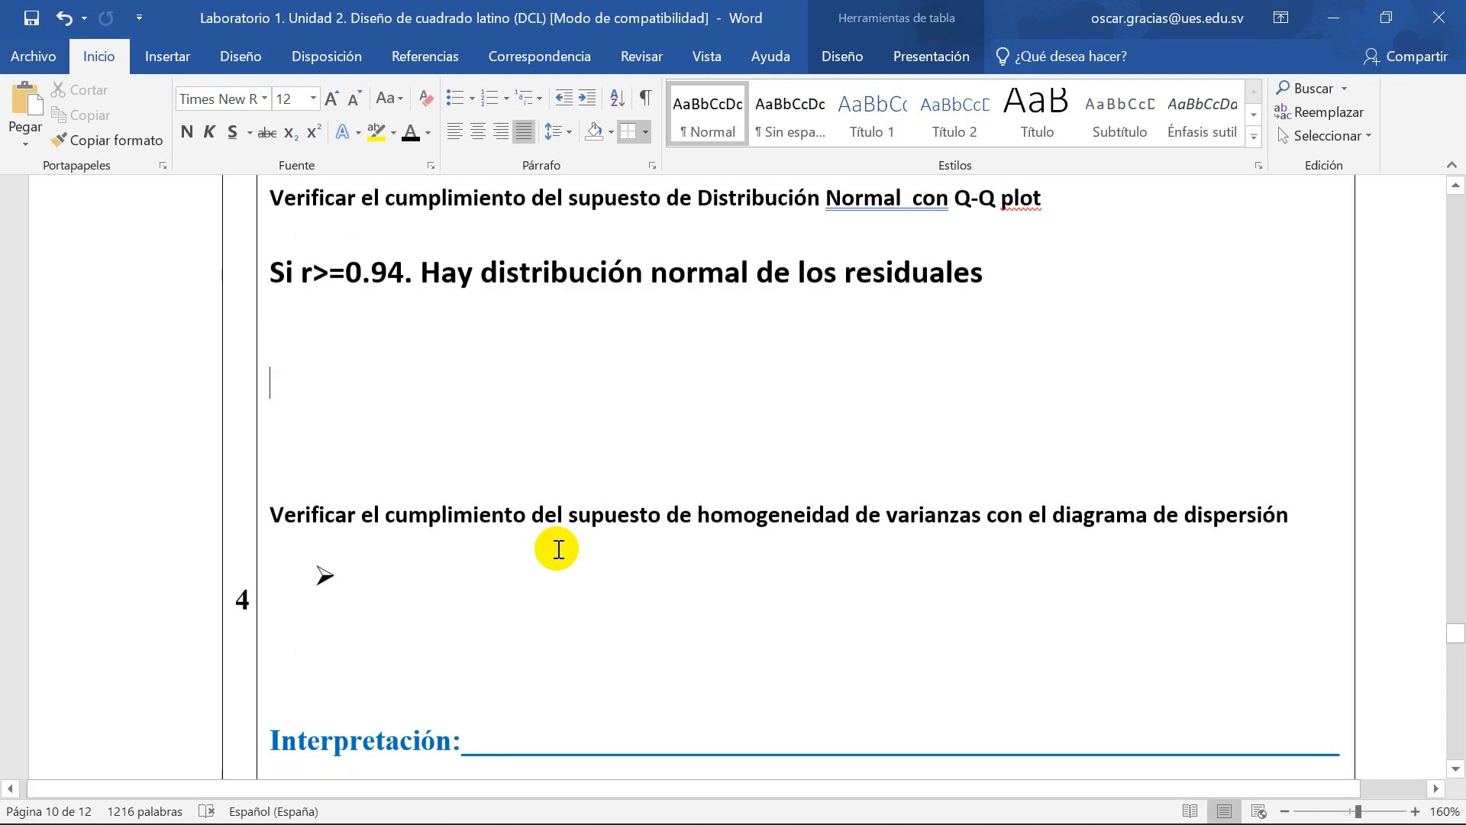
scroll(563, 547, up, 2)
scroll(558, 548, down, 2)
scroll(557, 548, down, 3)
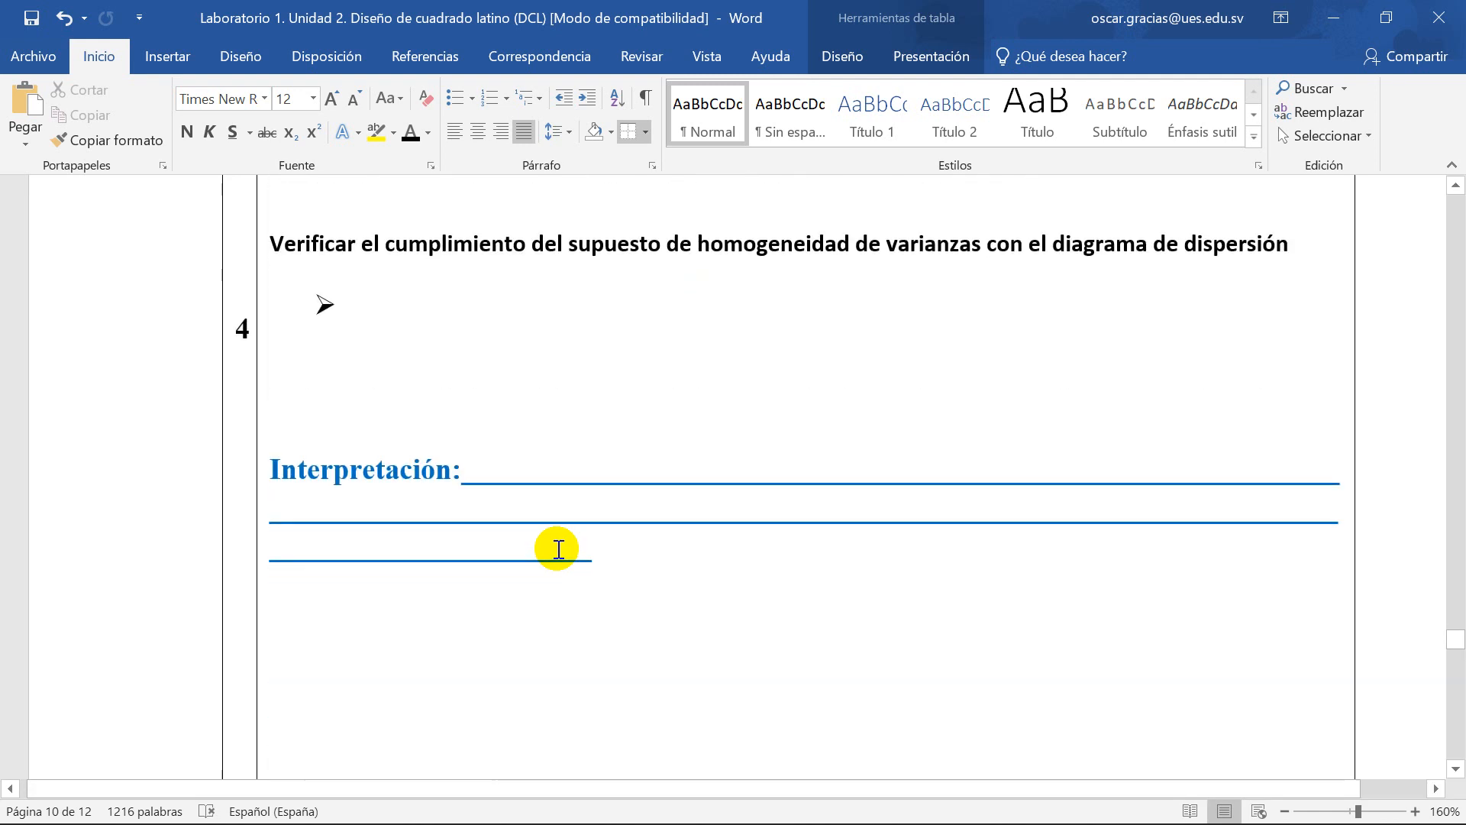
scroll(527, 548, up, 5)
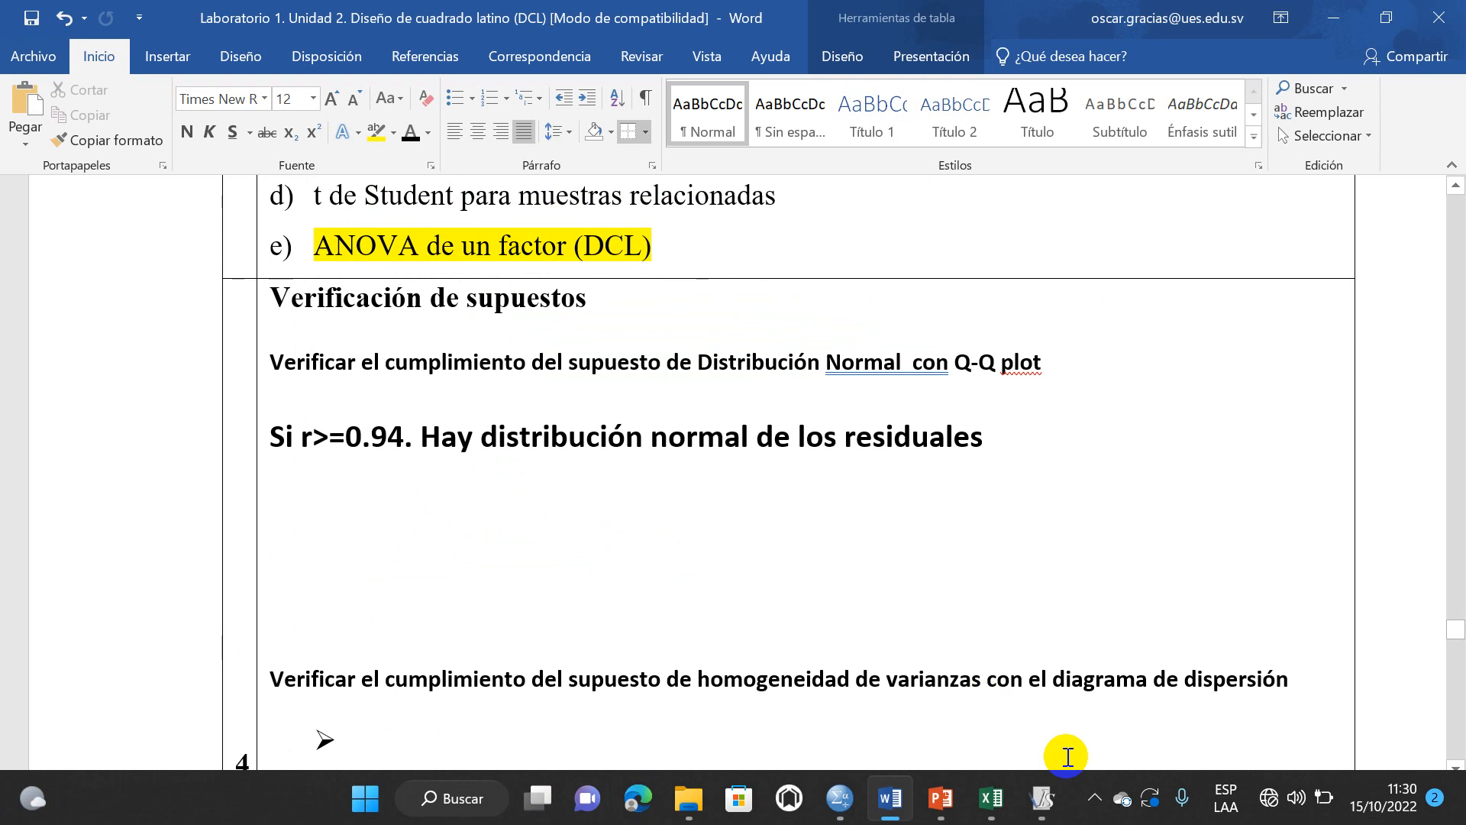
drag(272, 435, 1031, 425)
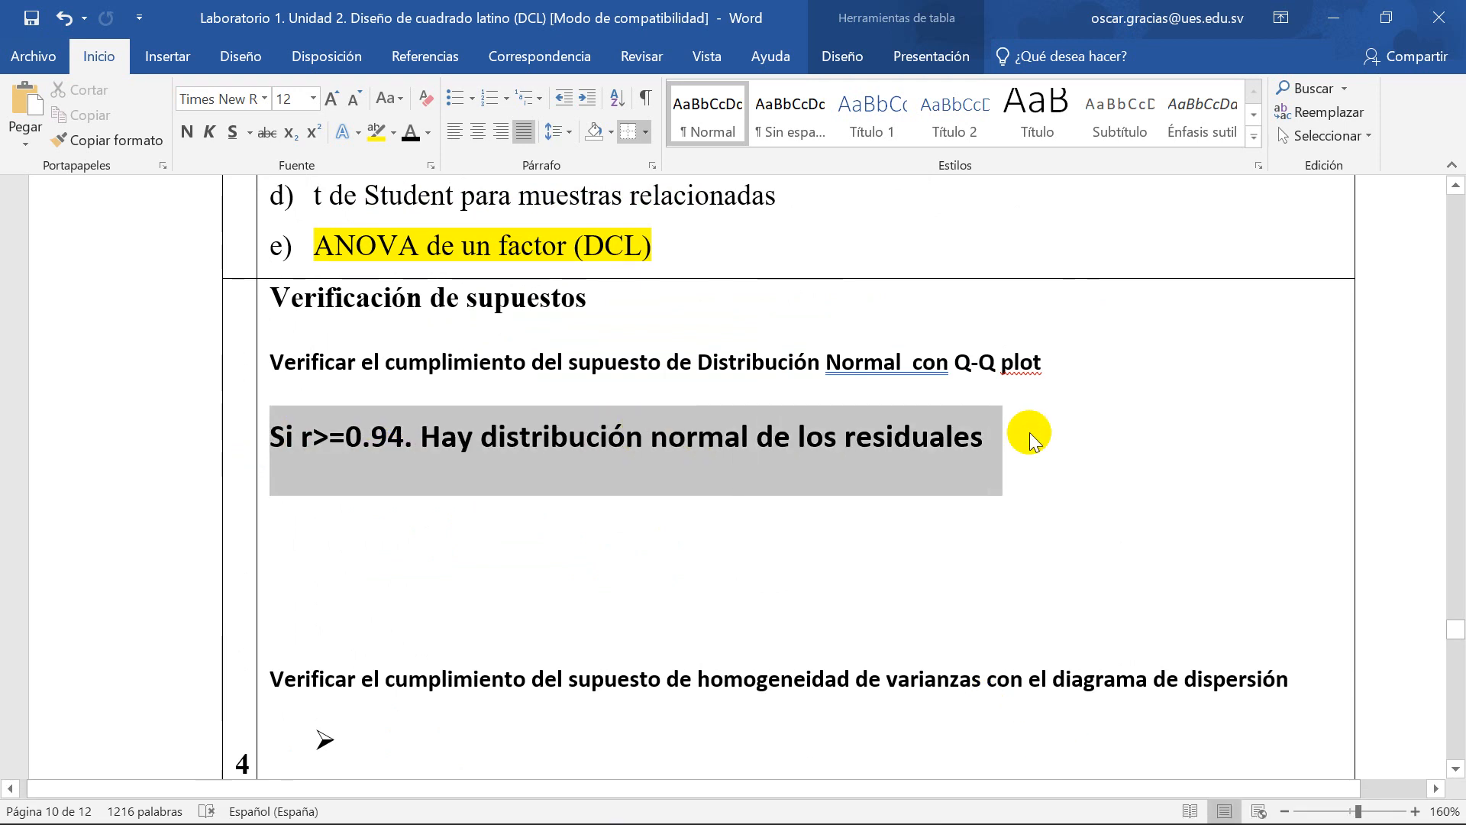
click(680, 513)
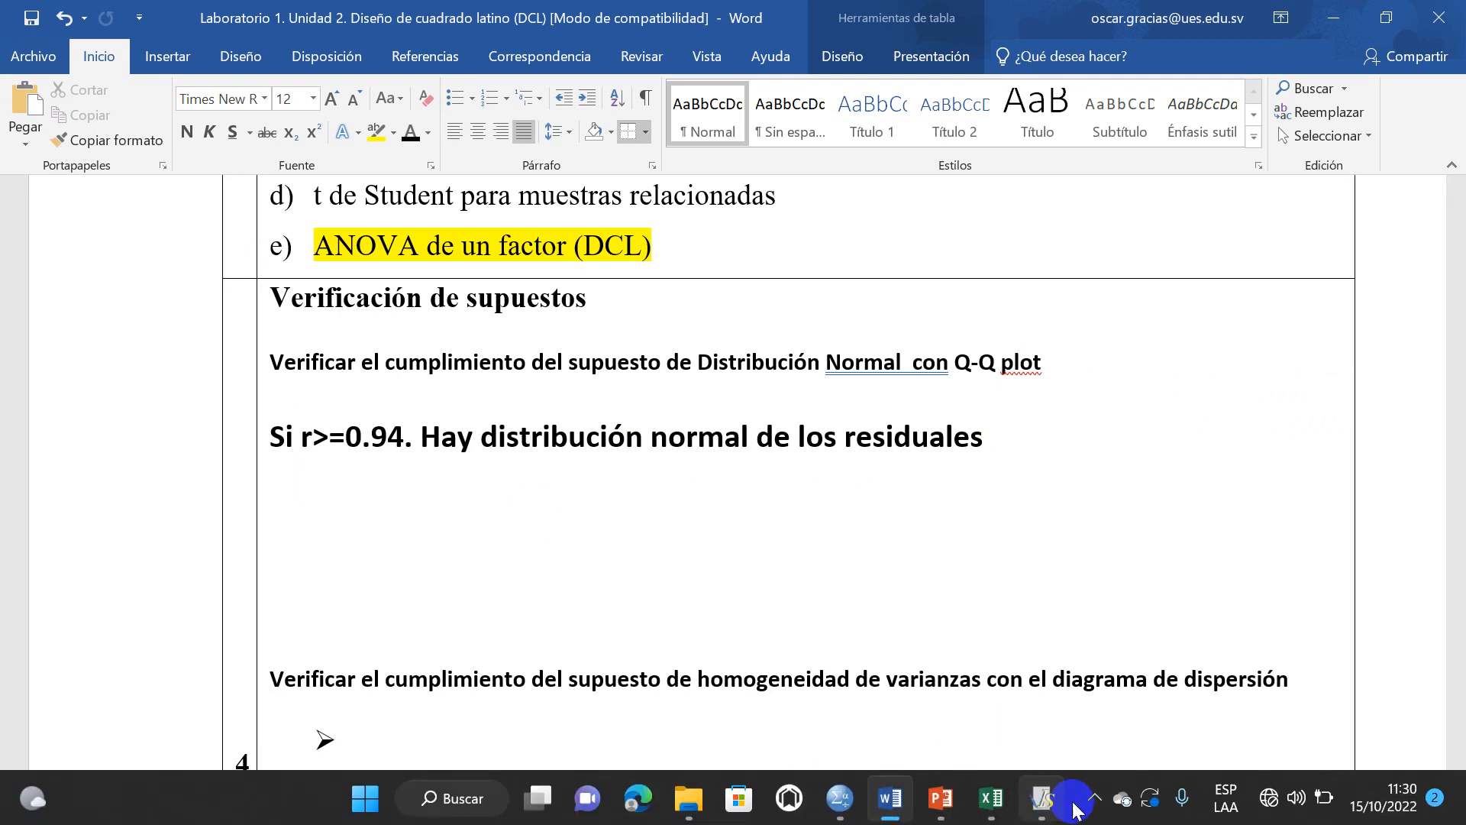
Step: Switch to InfoStat, bring up the full data table in place of the results window, and start an Análisis de la varianza
click(1043, 798)
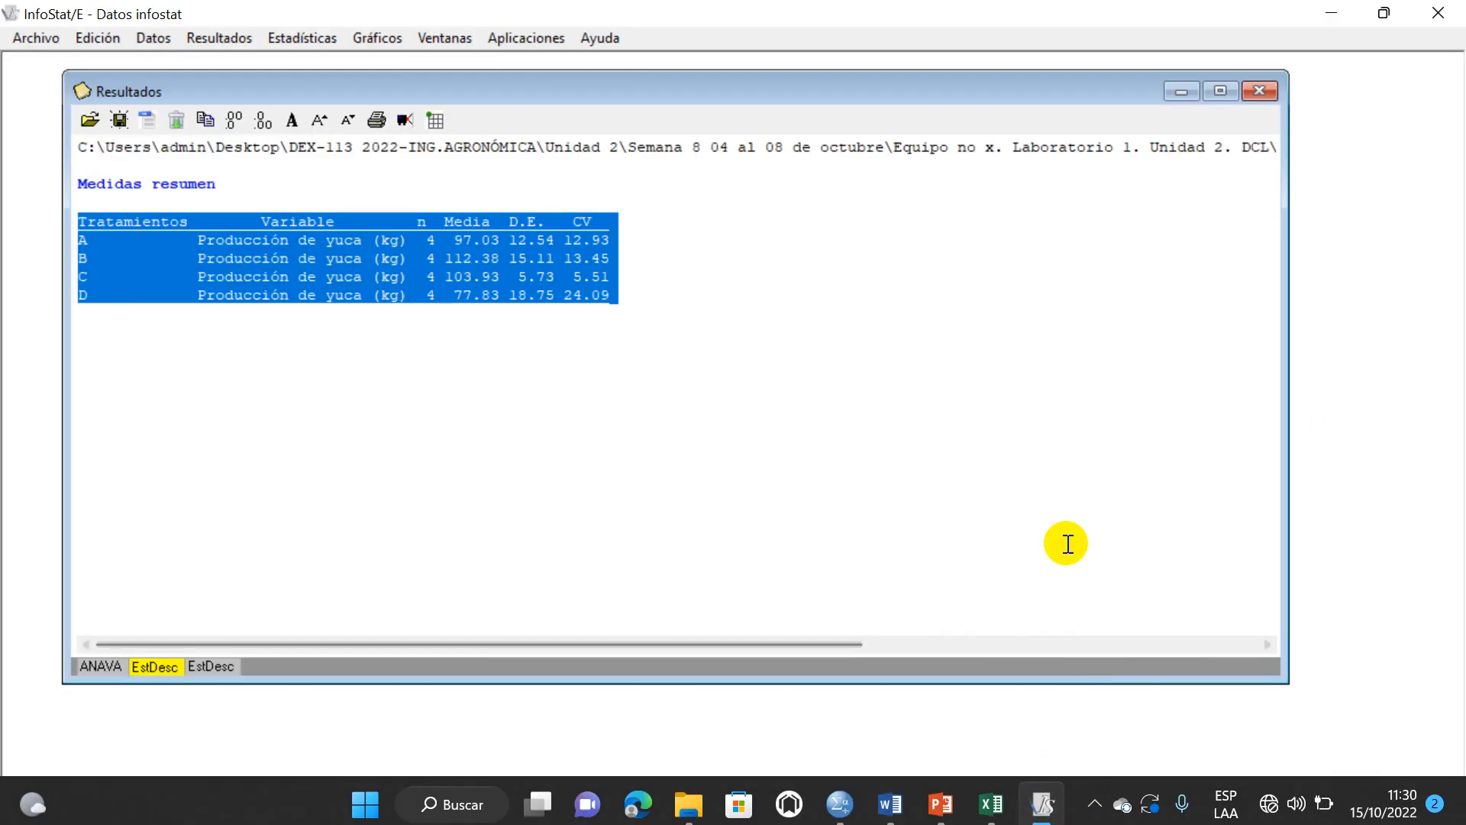
click(1181, 92)
click(987, 109)
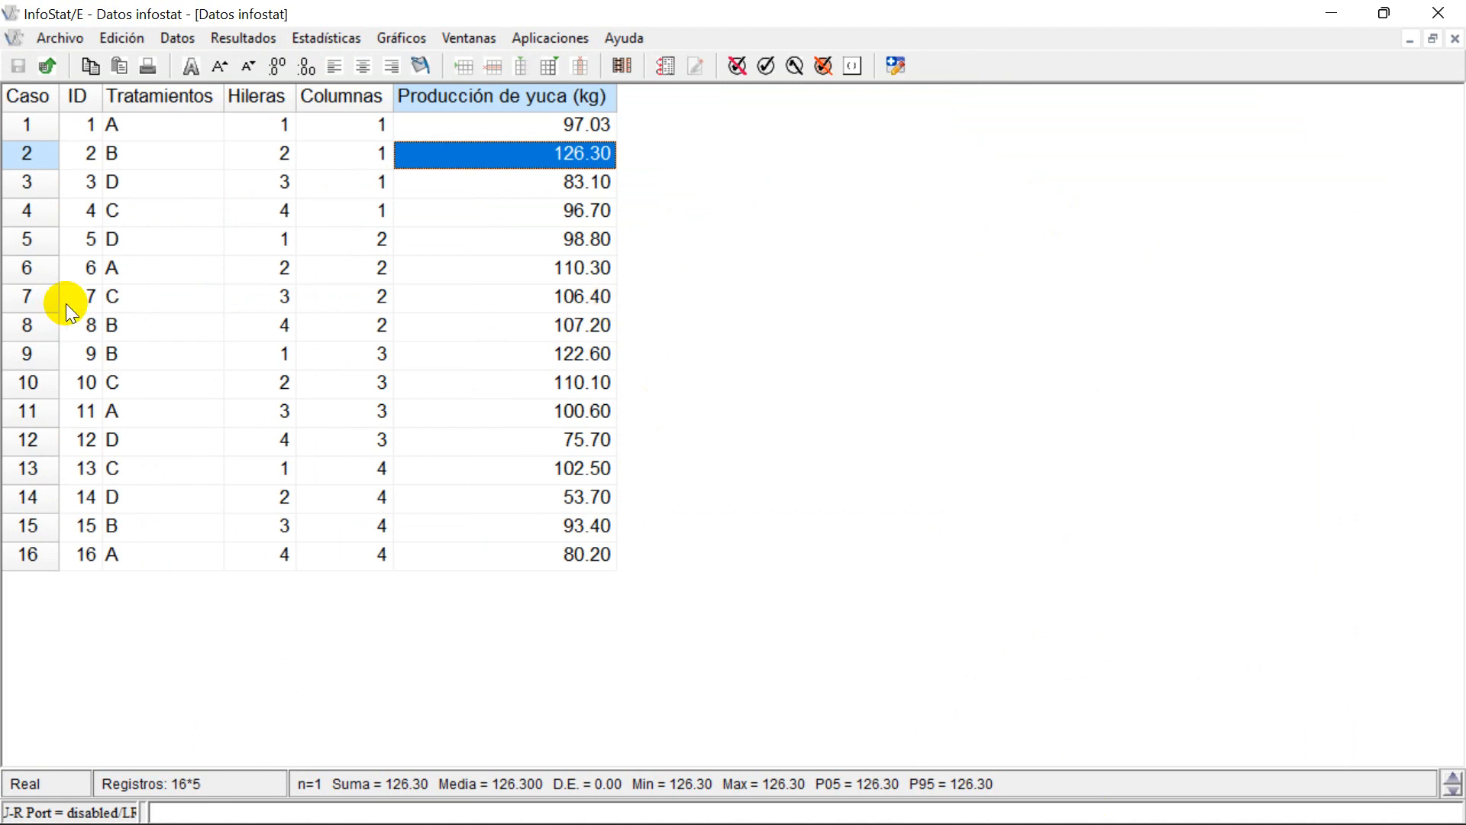
click(305, 33)
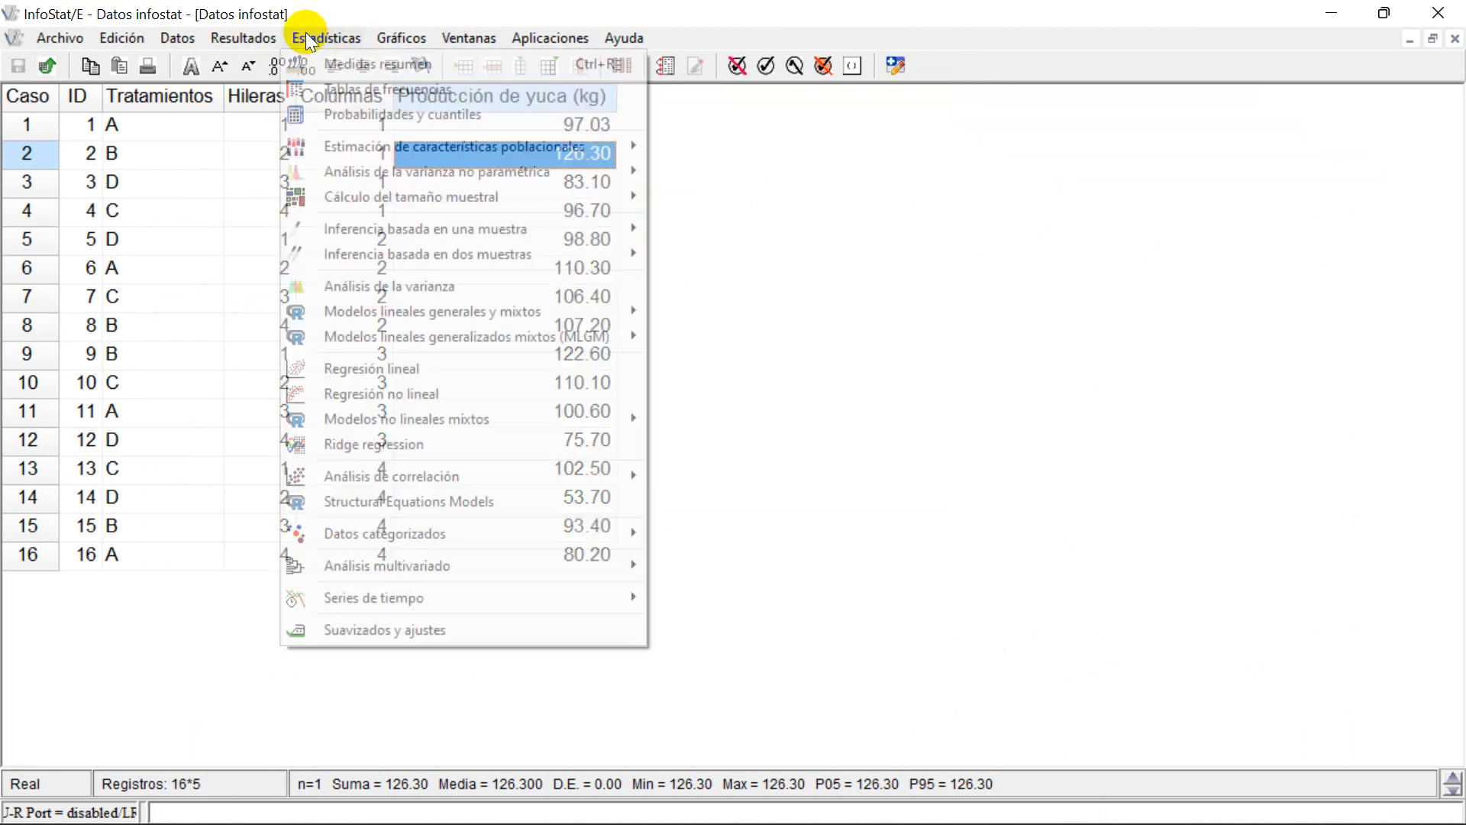
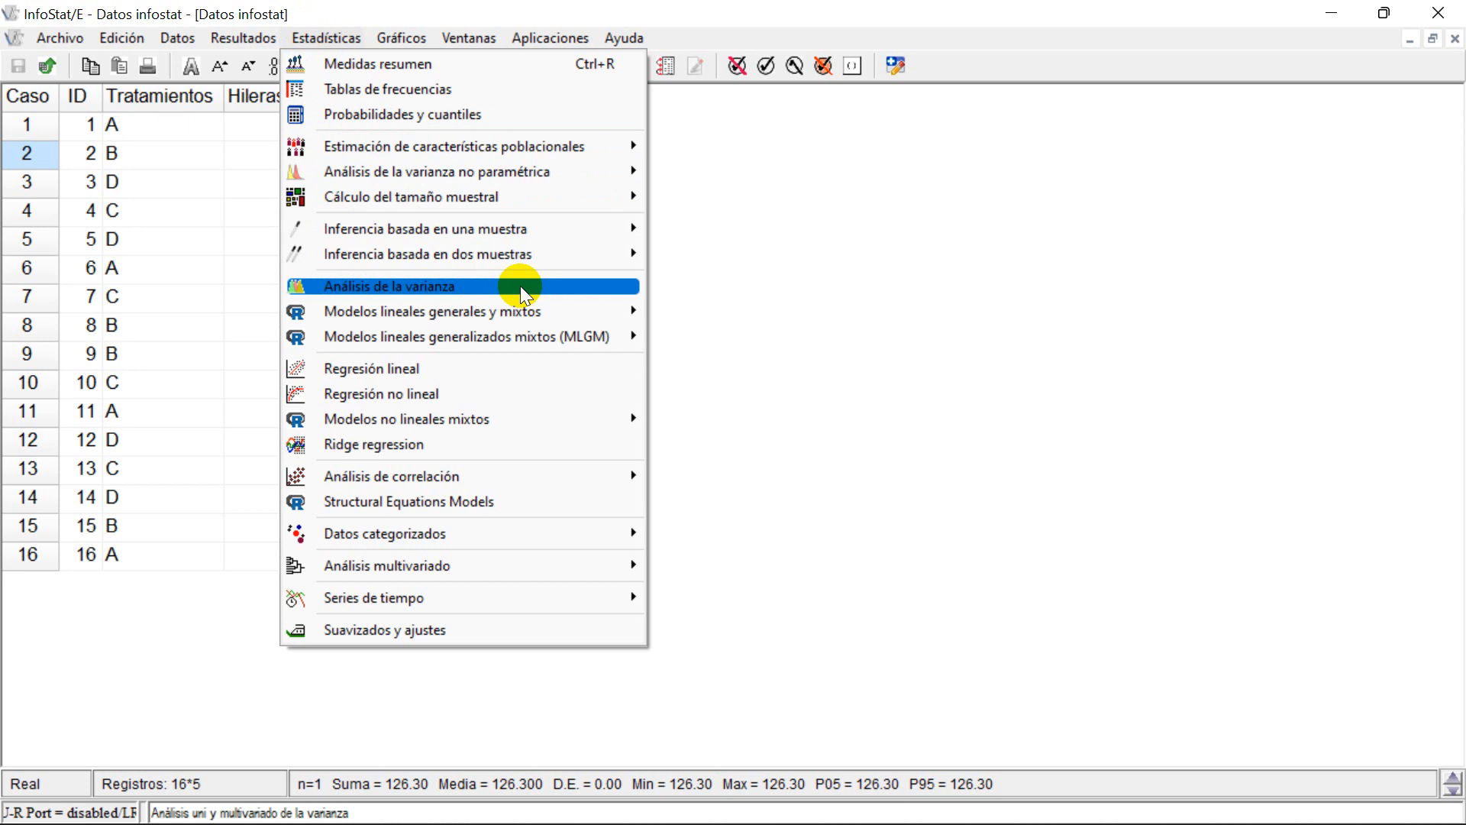
click(513, 286)
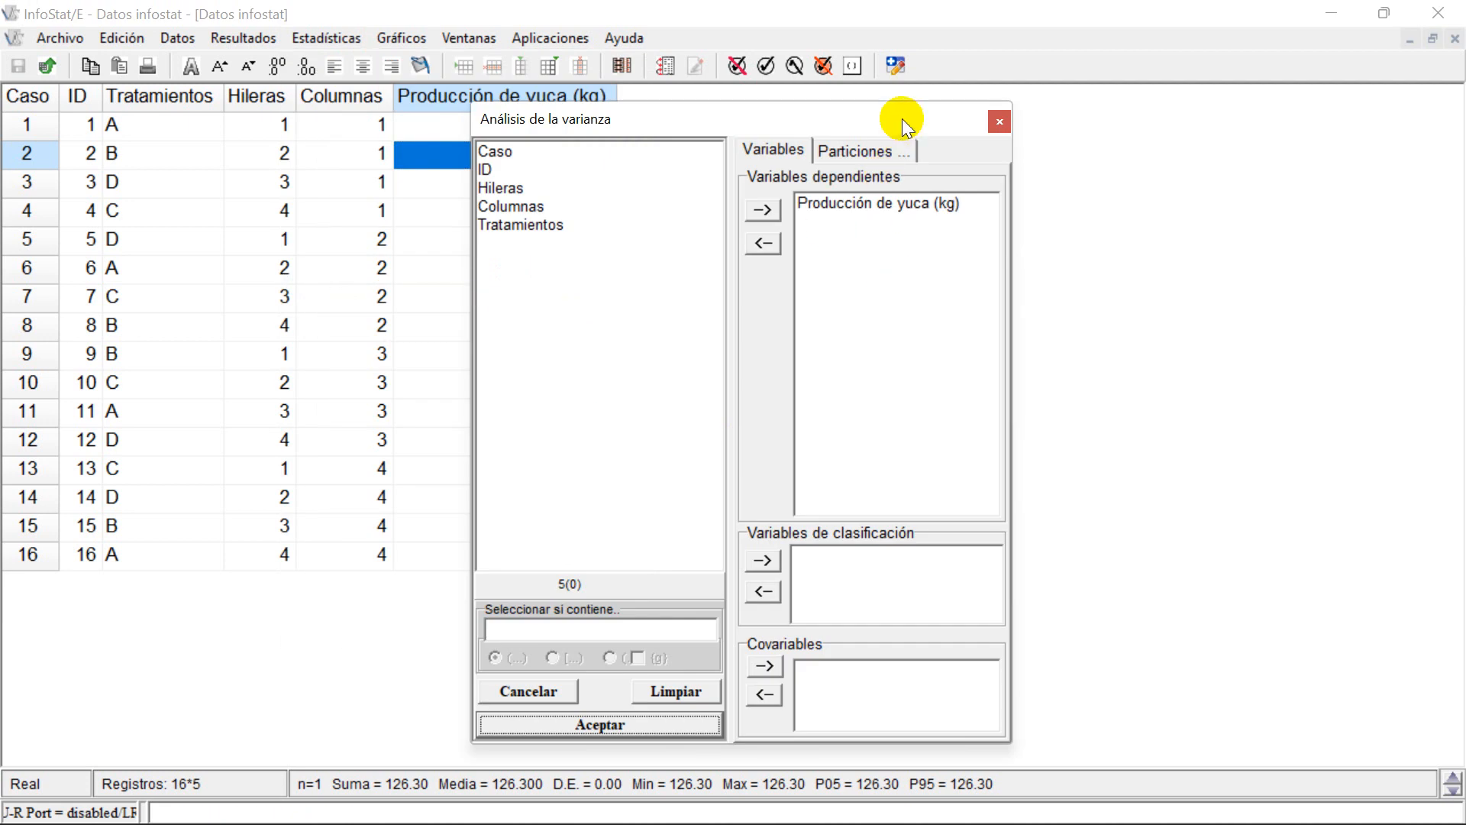
drag(900, 121, 898, 92)
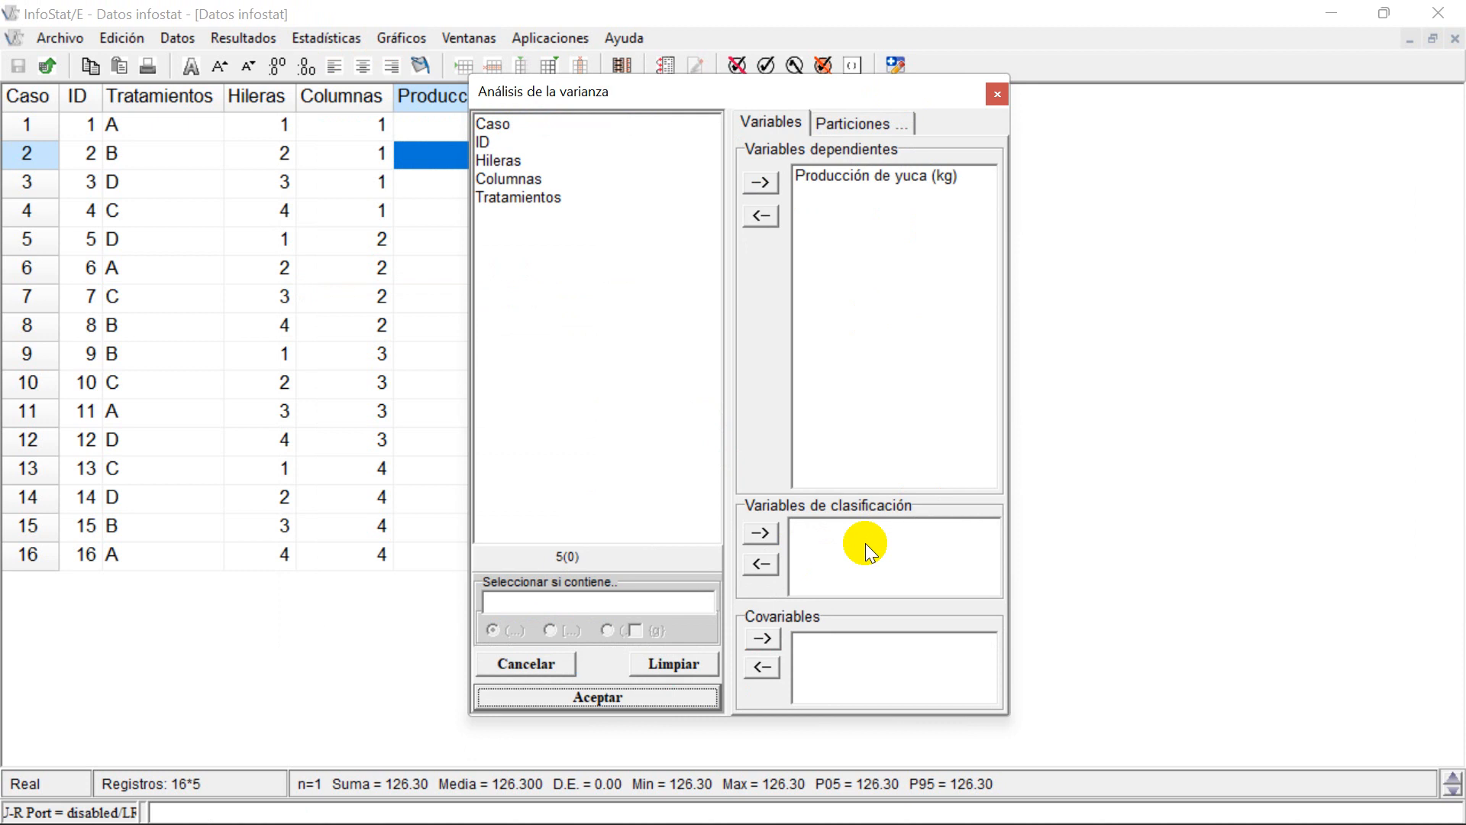
Step: Assign Tratamientos, Hileras and Columnas as the classification variables and proceed to the model specification
click(508, 160)
click(514, 197)
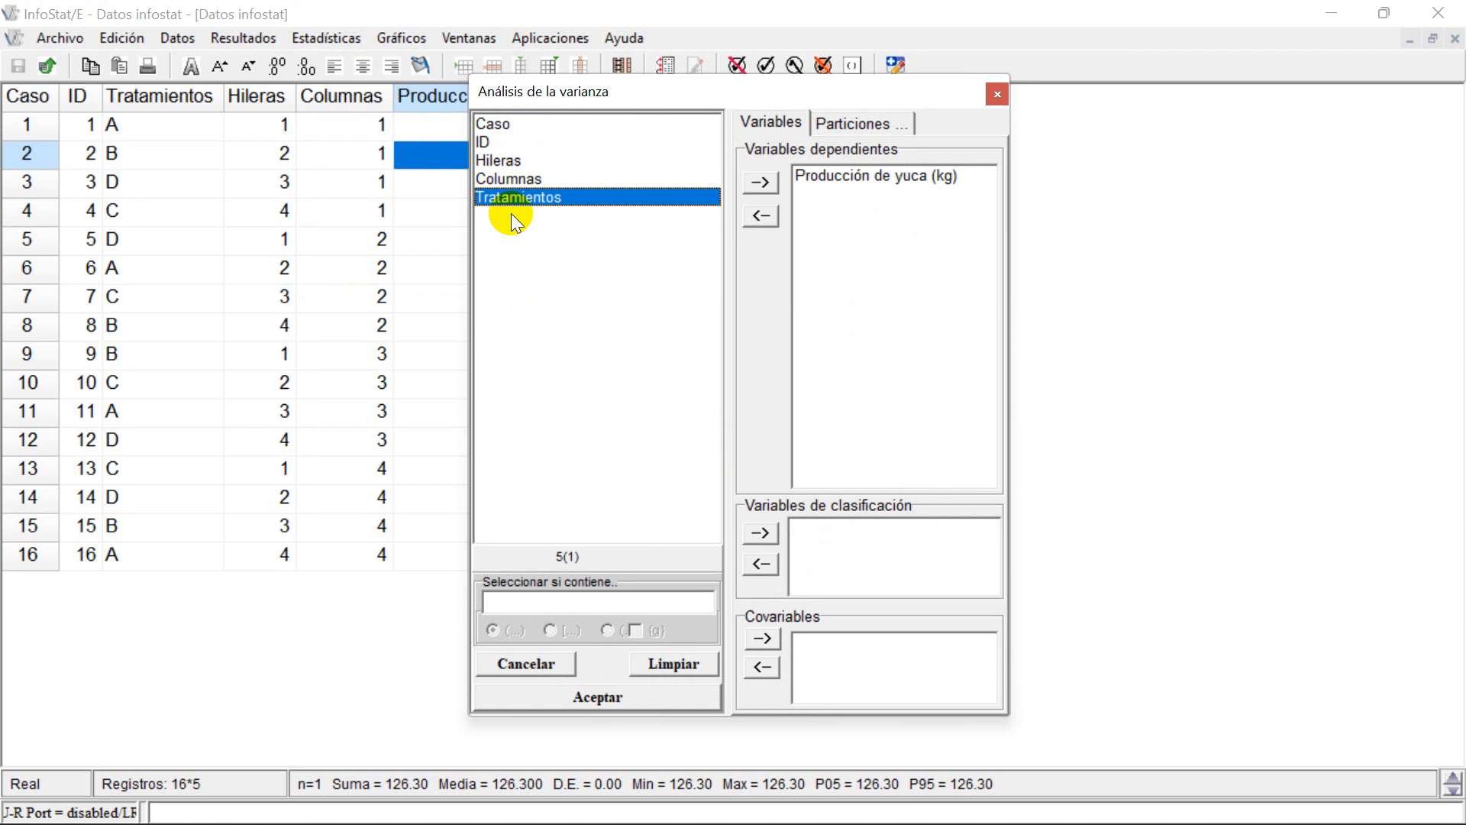
click(761, 532)
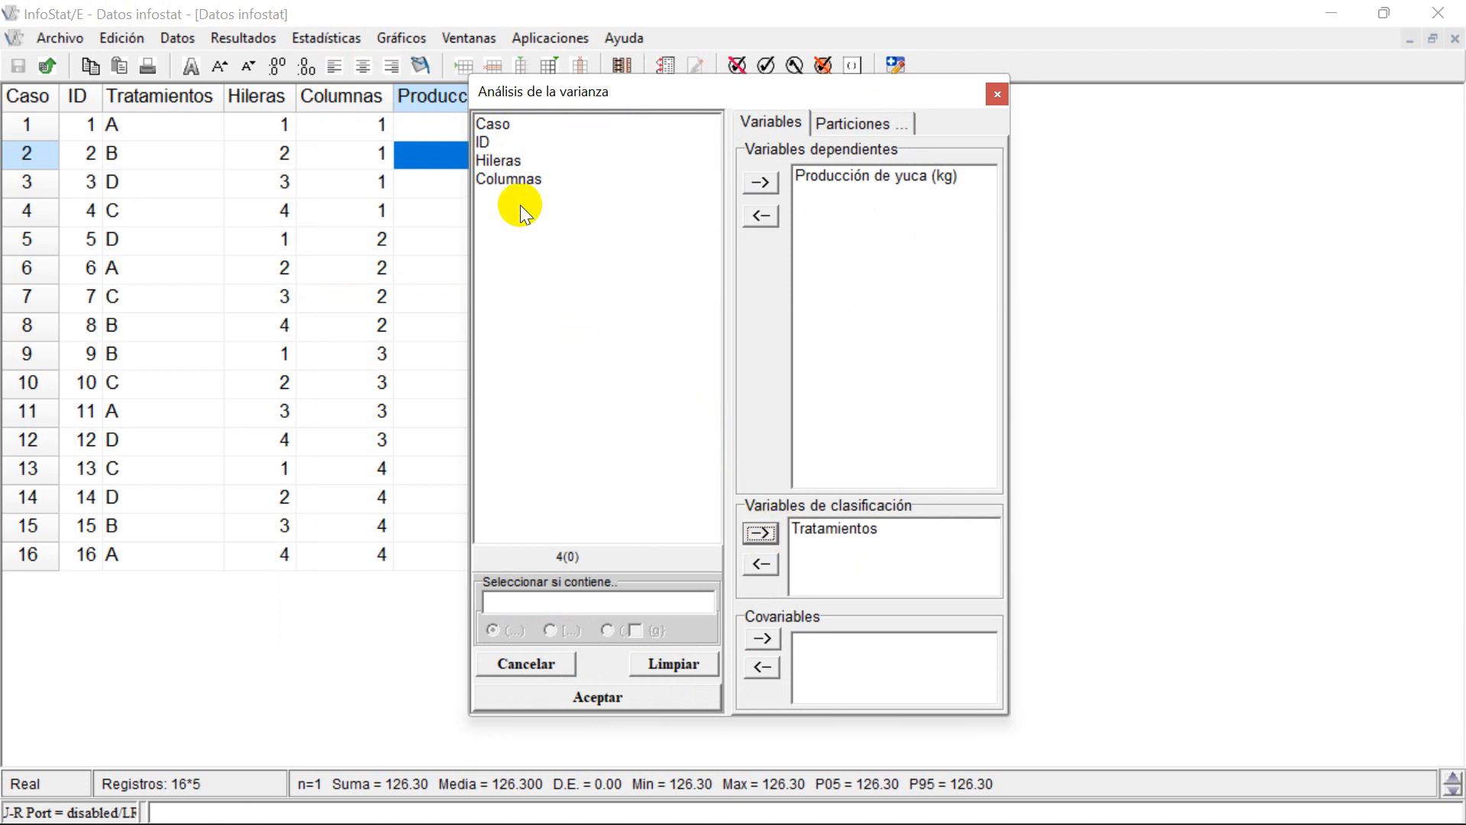
click(501, 161)
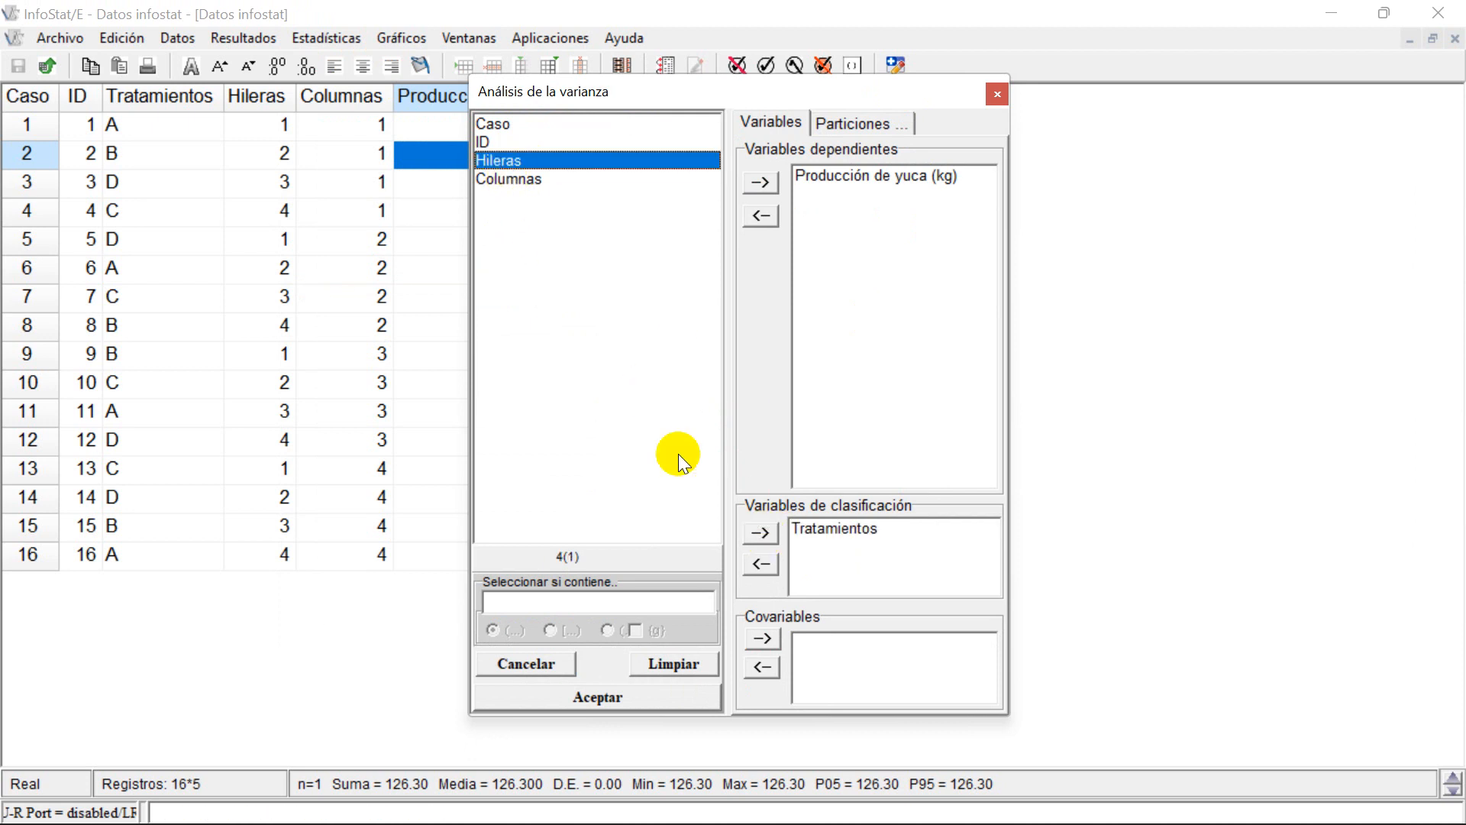
click(764, 532)
click(509, 162)
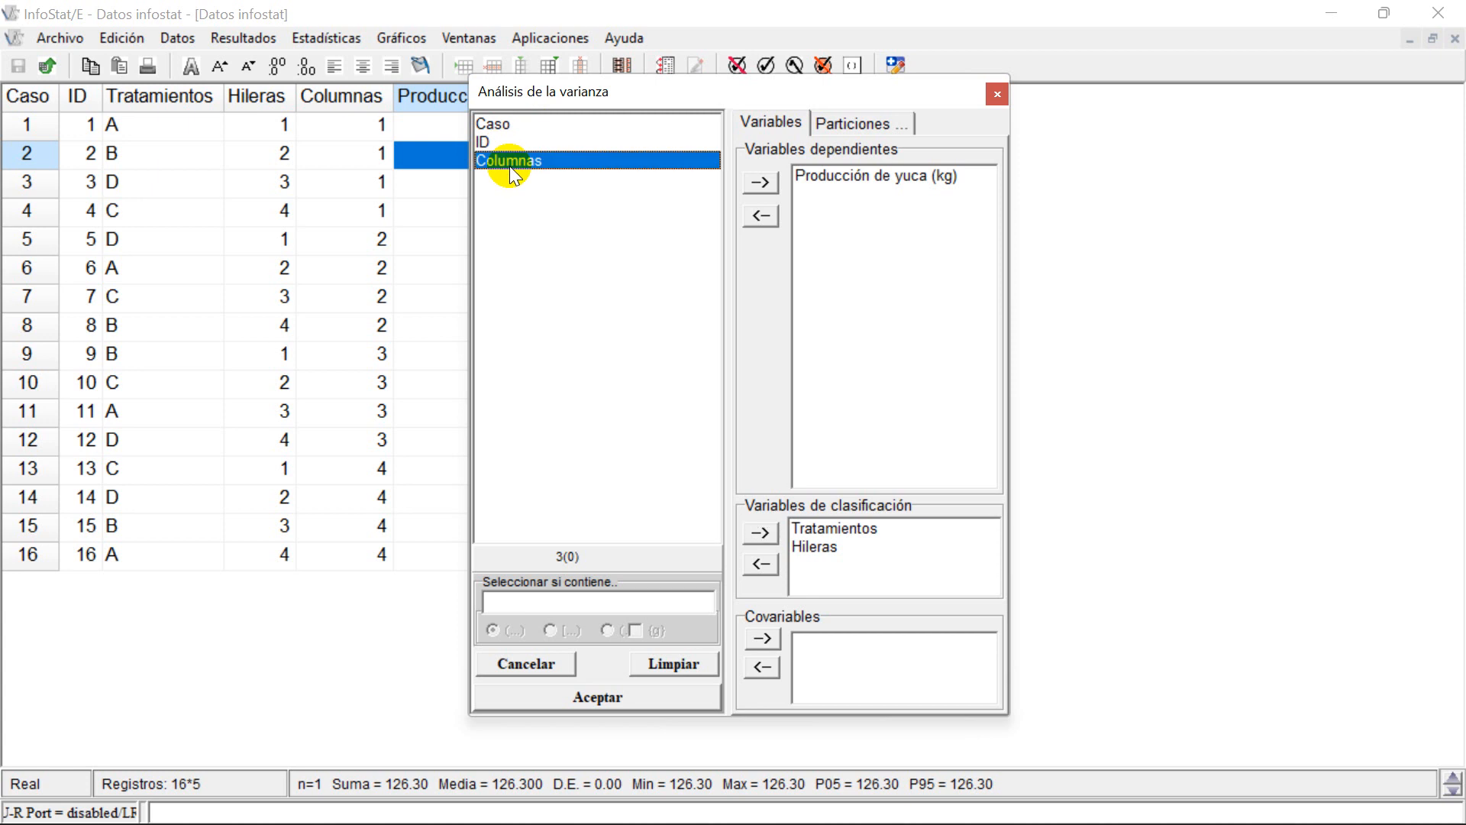
click(764, 534)
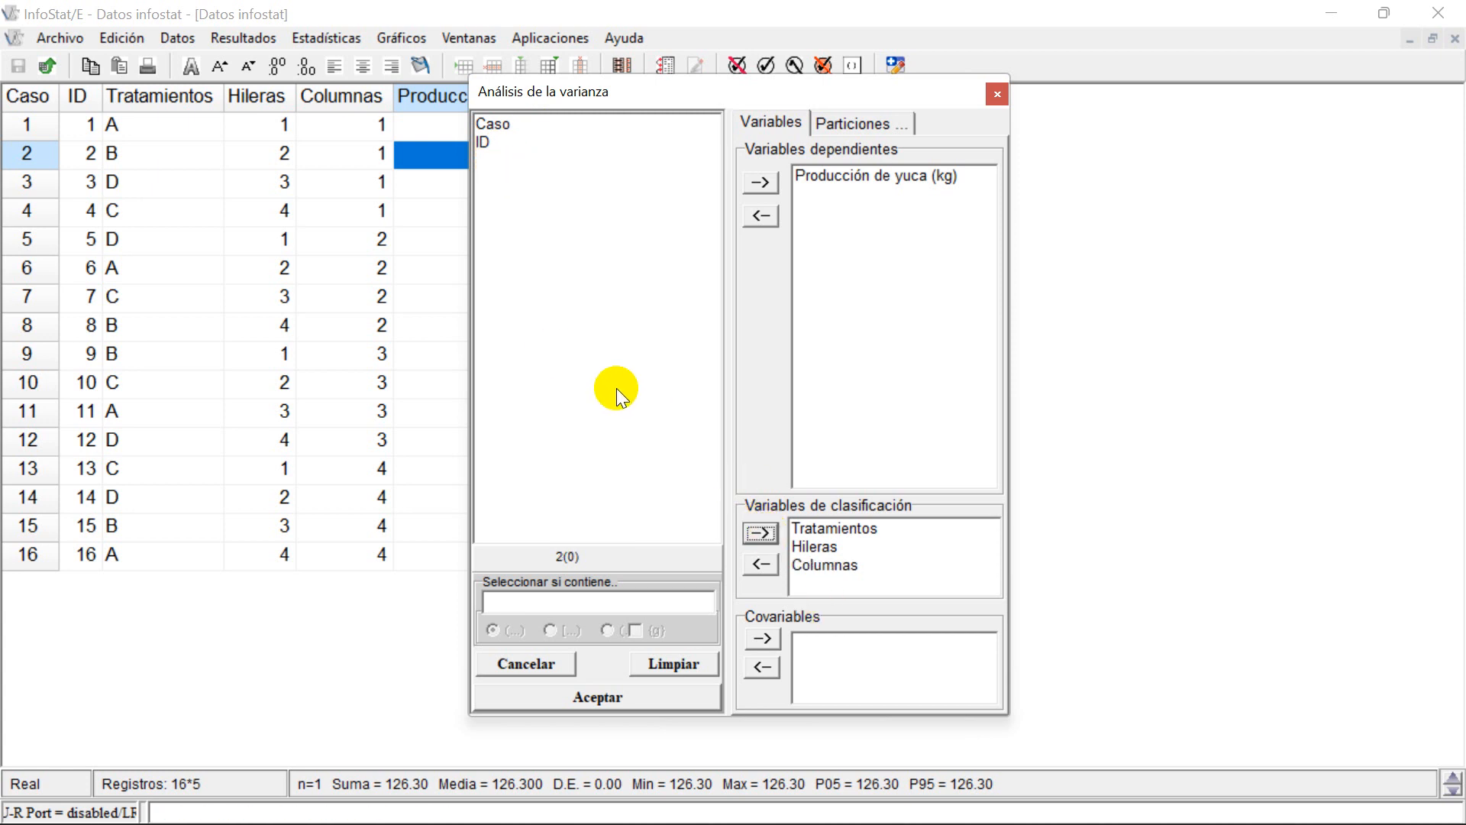
click(641, 697)
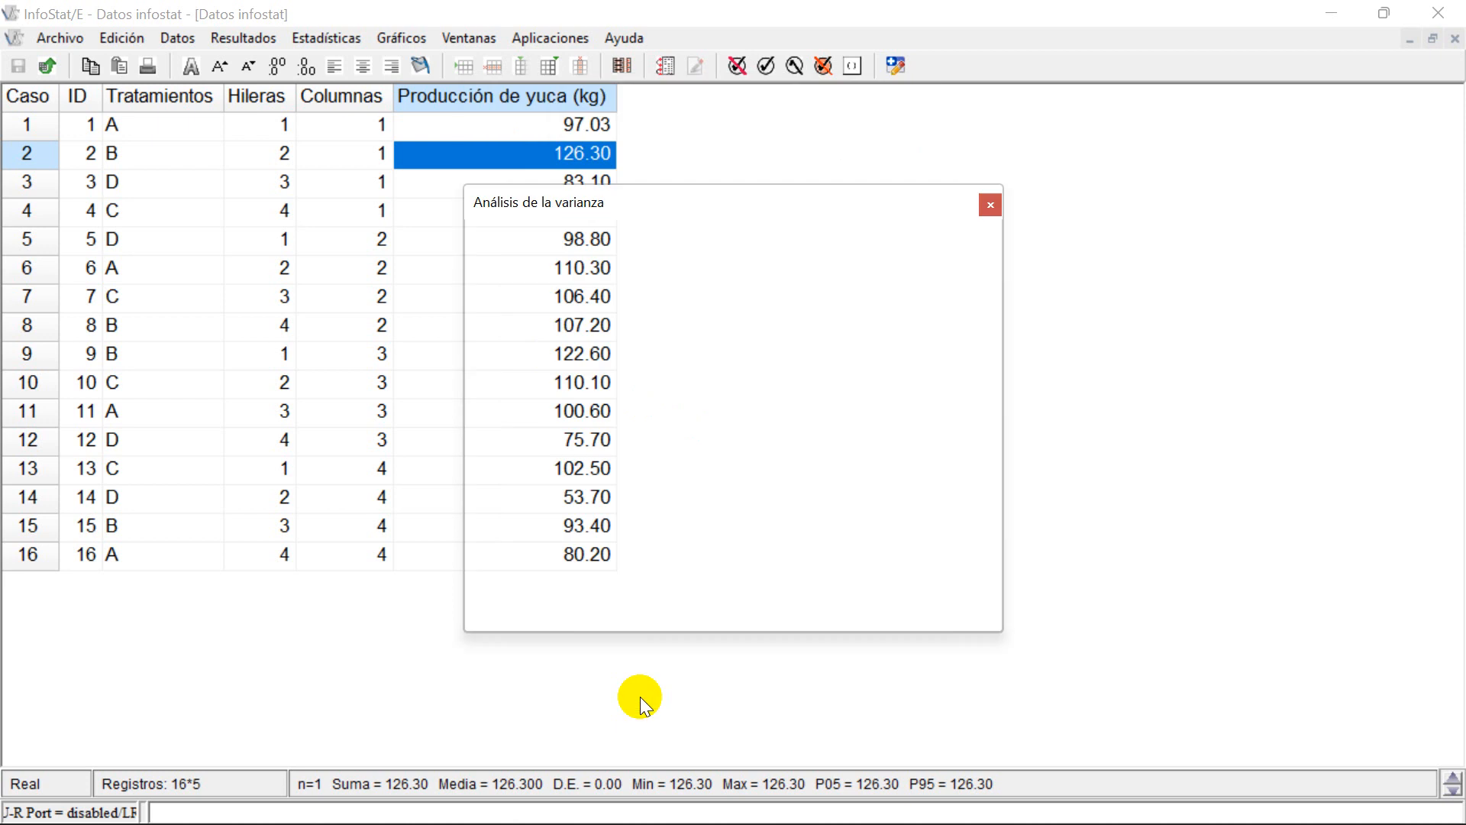
mouse_move(808, 203)
mouse_down()
mouse_move(834, 208)
mouse_move(824, 171)
mouse_up()
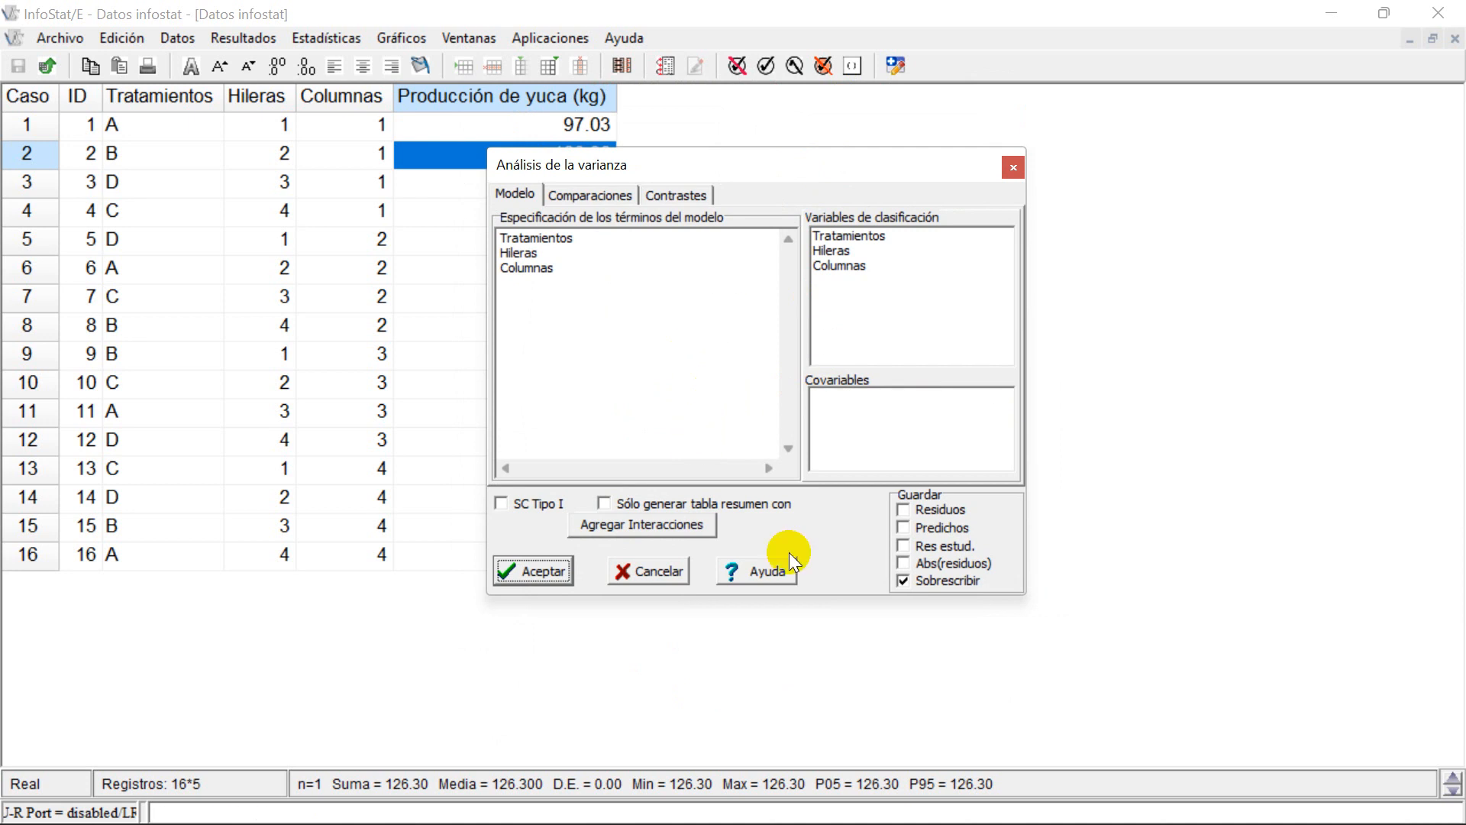
Step: Run the analysis of variance saving Res estud. and Predichos, and bring up the full data table in place of the results
click(914, 547)
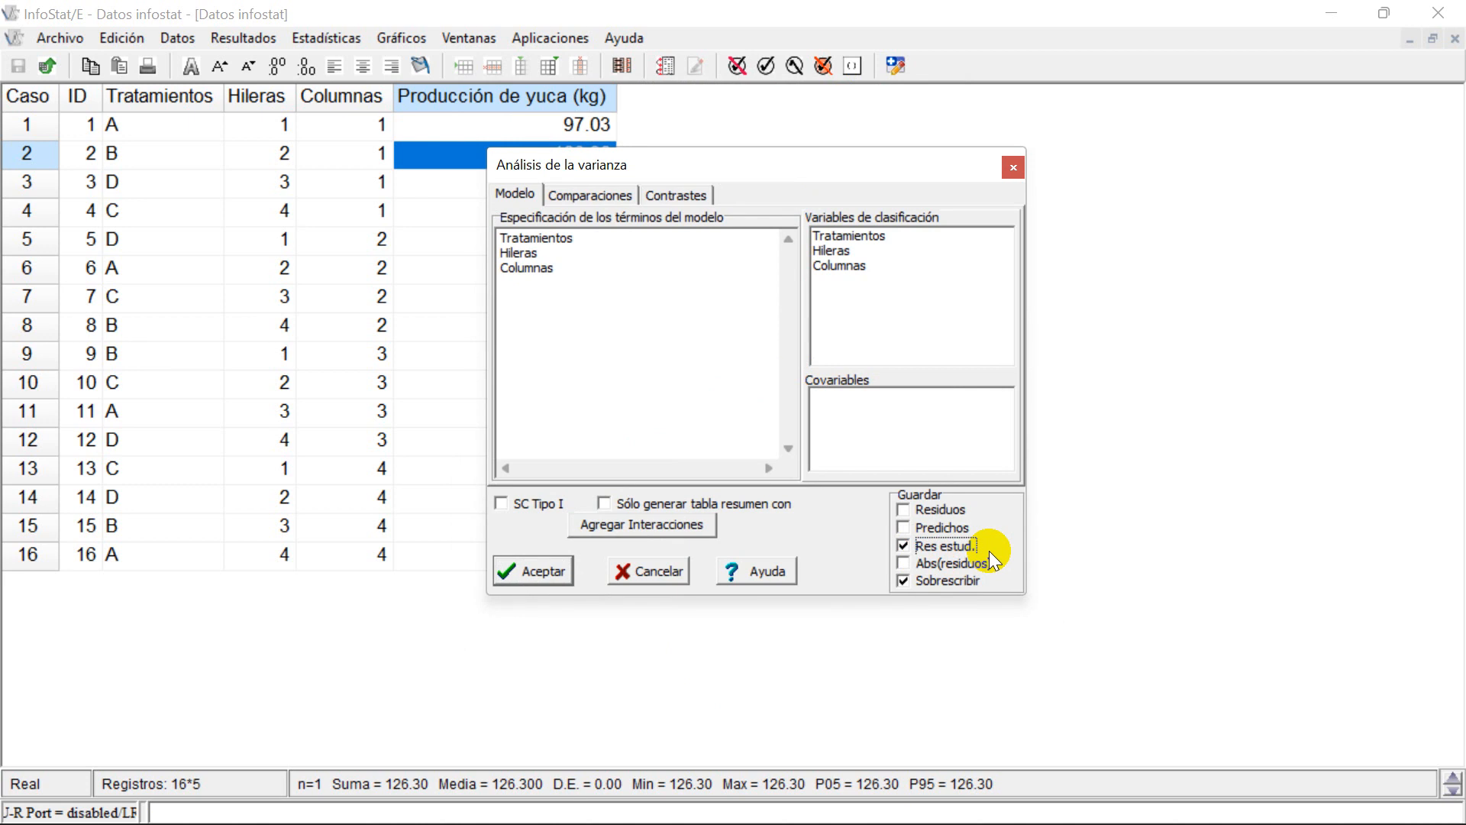
click(907, 527)
click(523, 571)
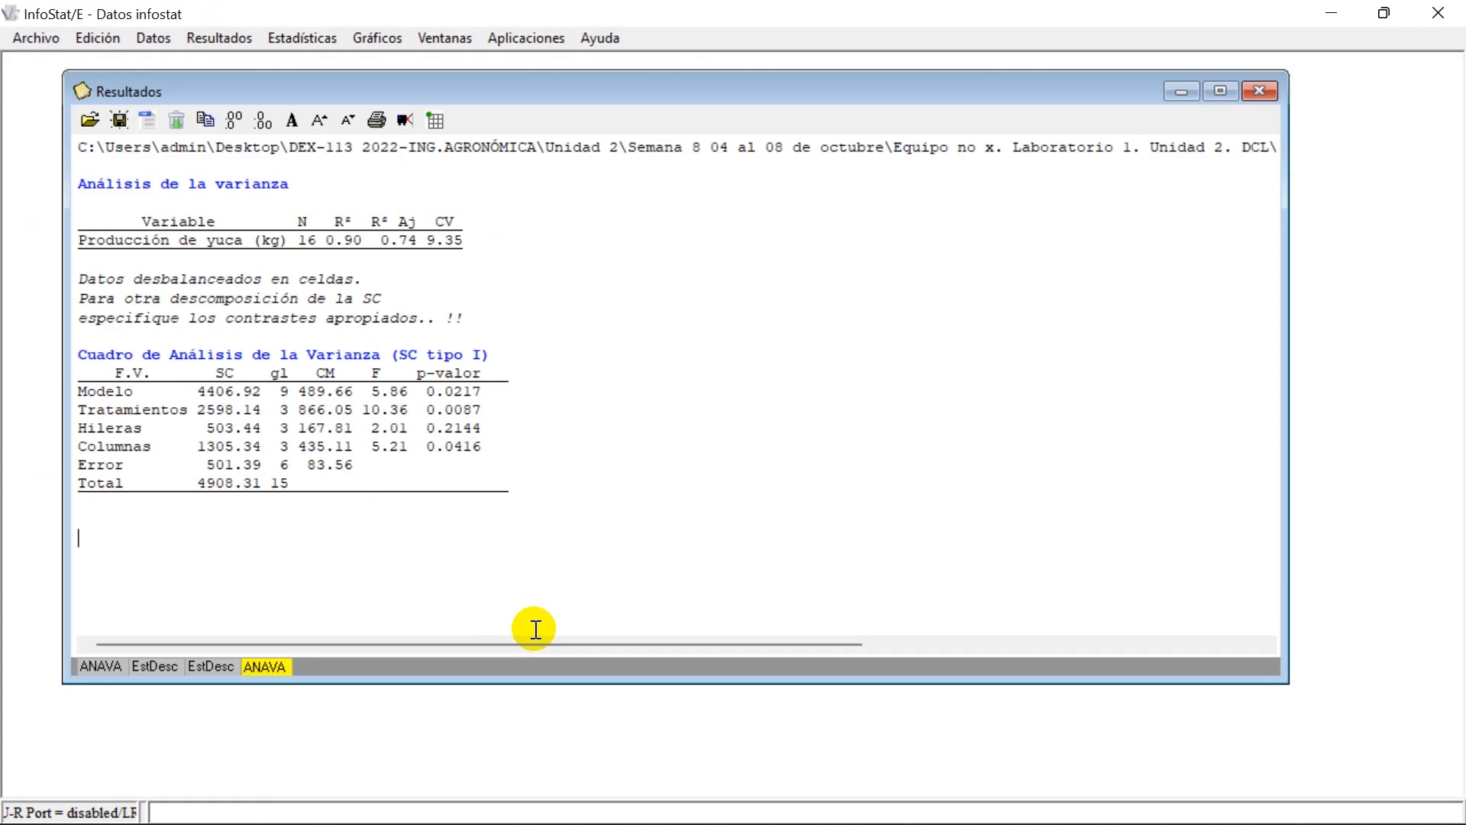
click(1183, 93)
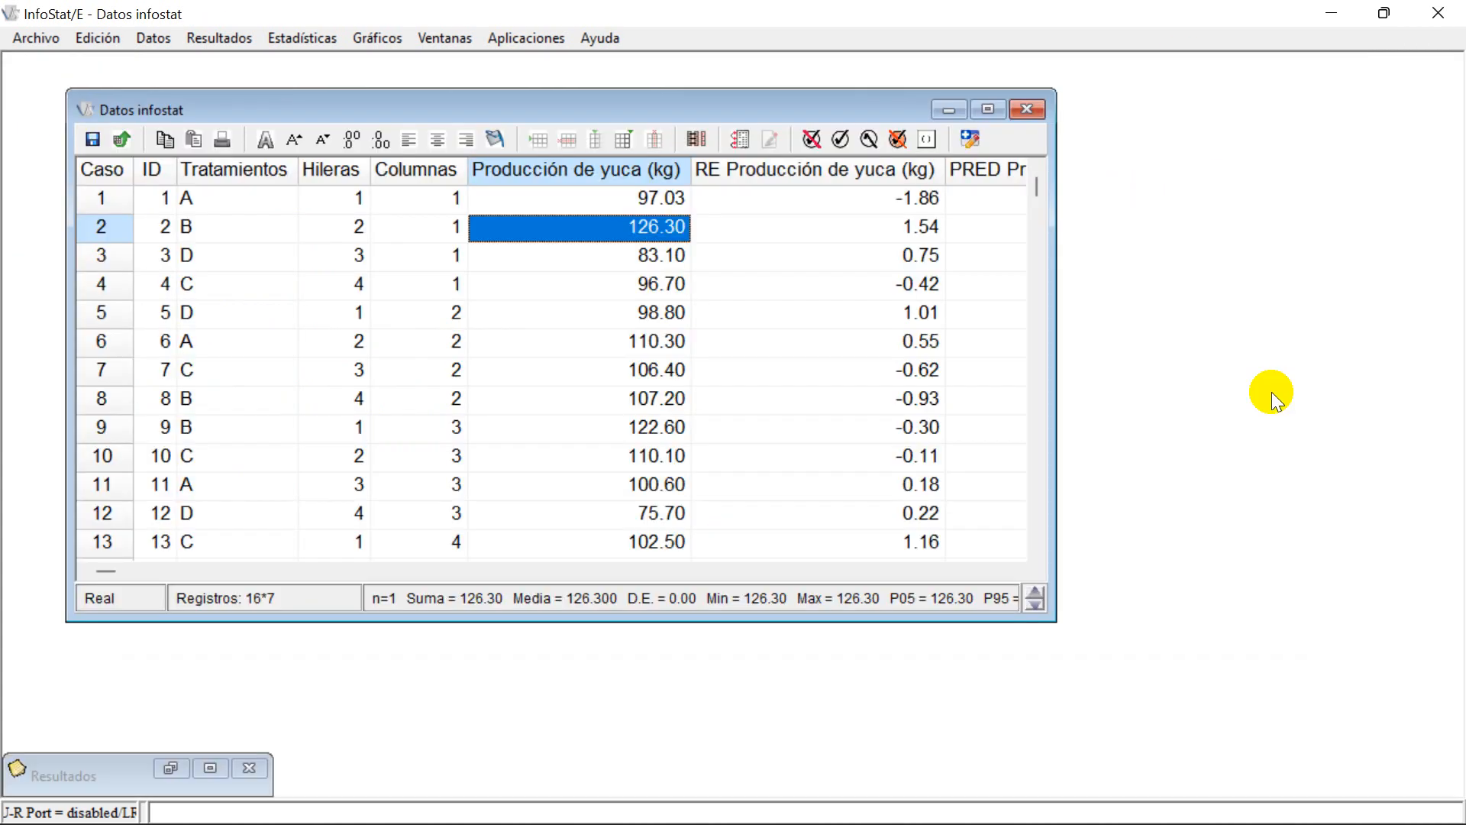
click(987, 109)
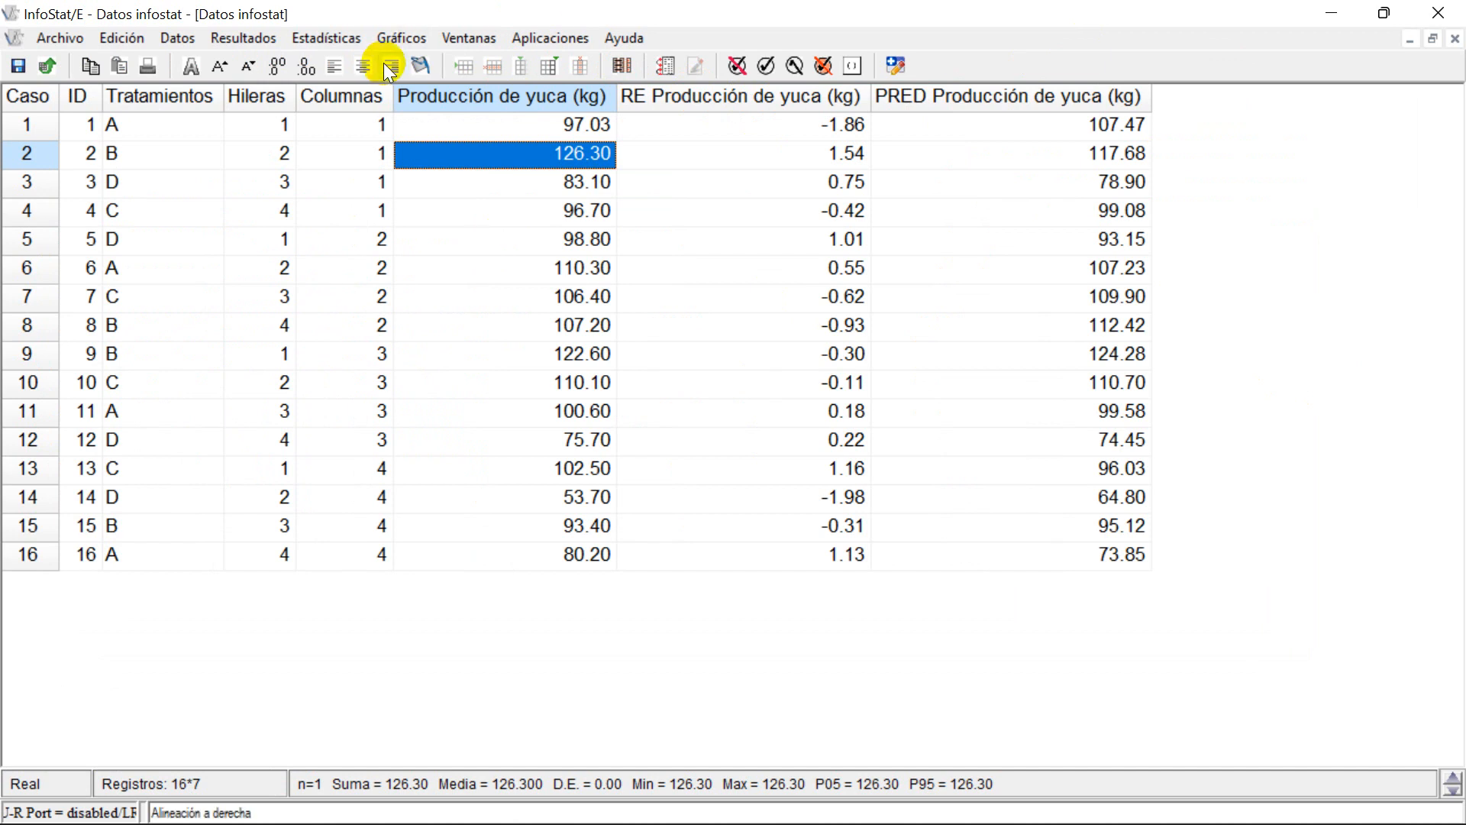
Step: Create a Q-Q plot of RE Producción de yuca (kg) against the Normal distribution with the y=x line shown
click(401, 39)
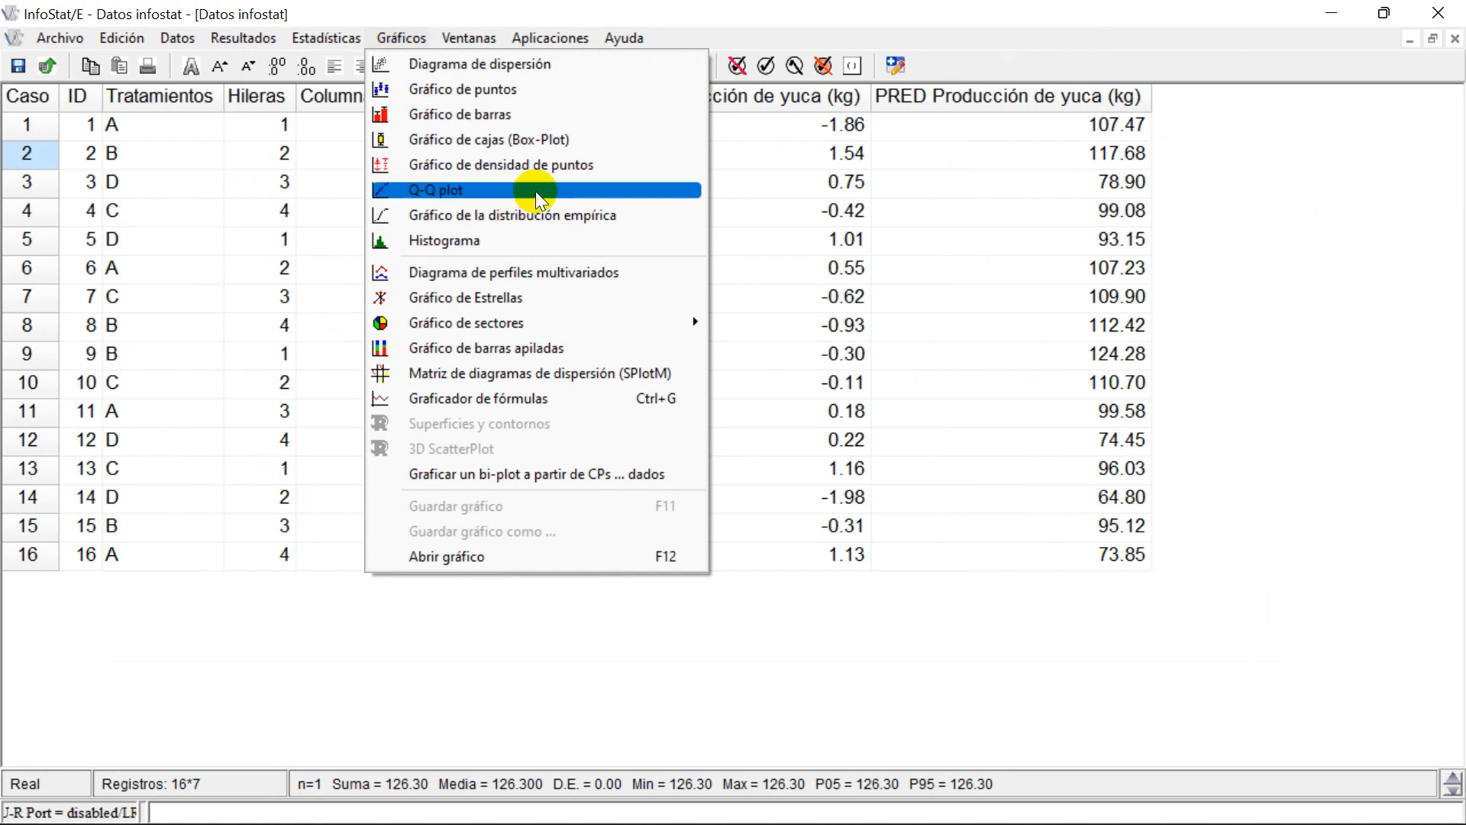
click(528, 191)
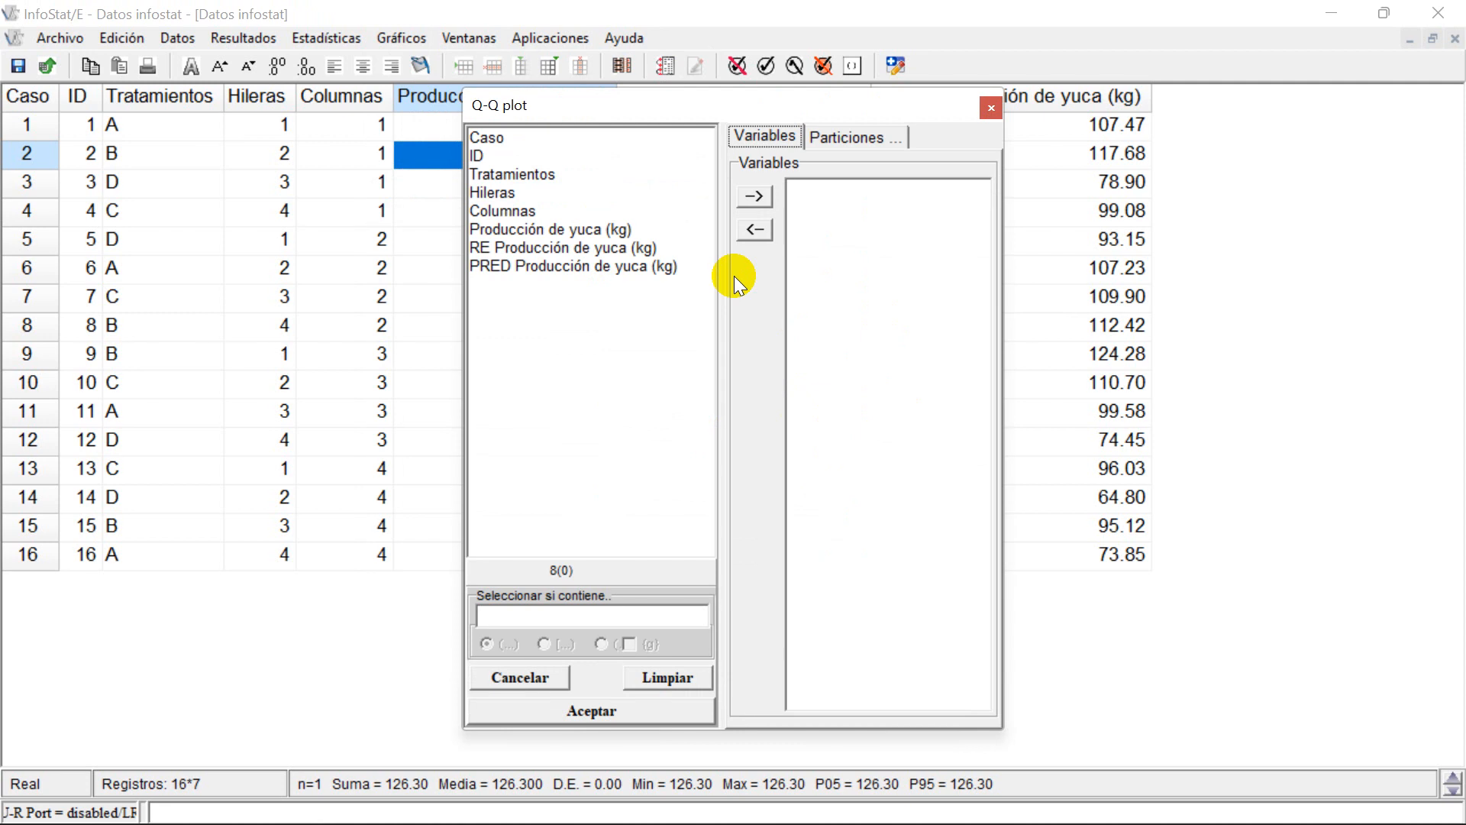
click(560, 247)
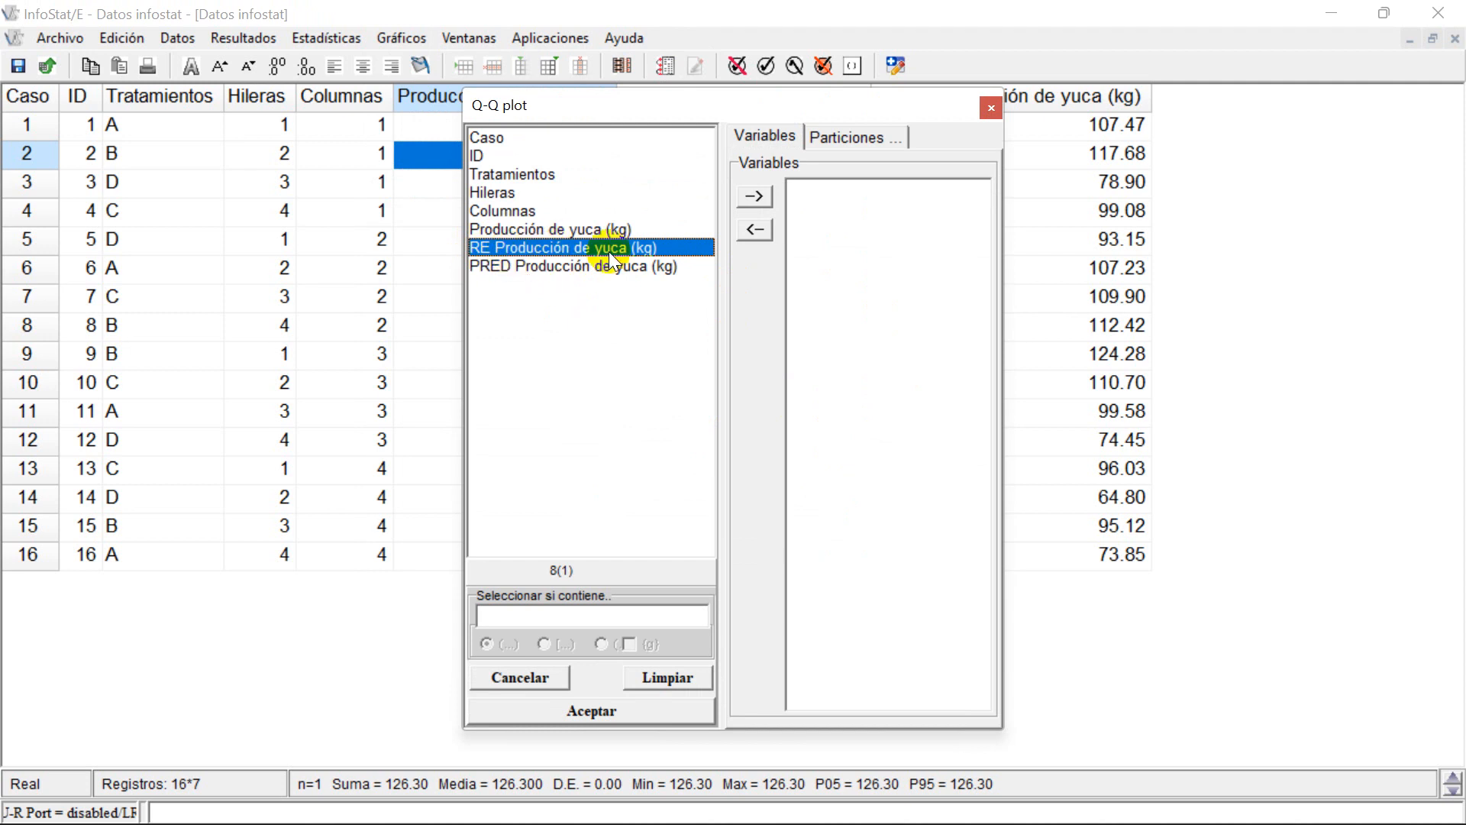
click(755, 198)
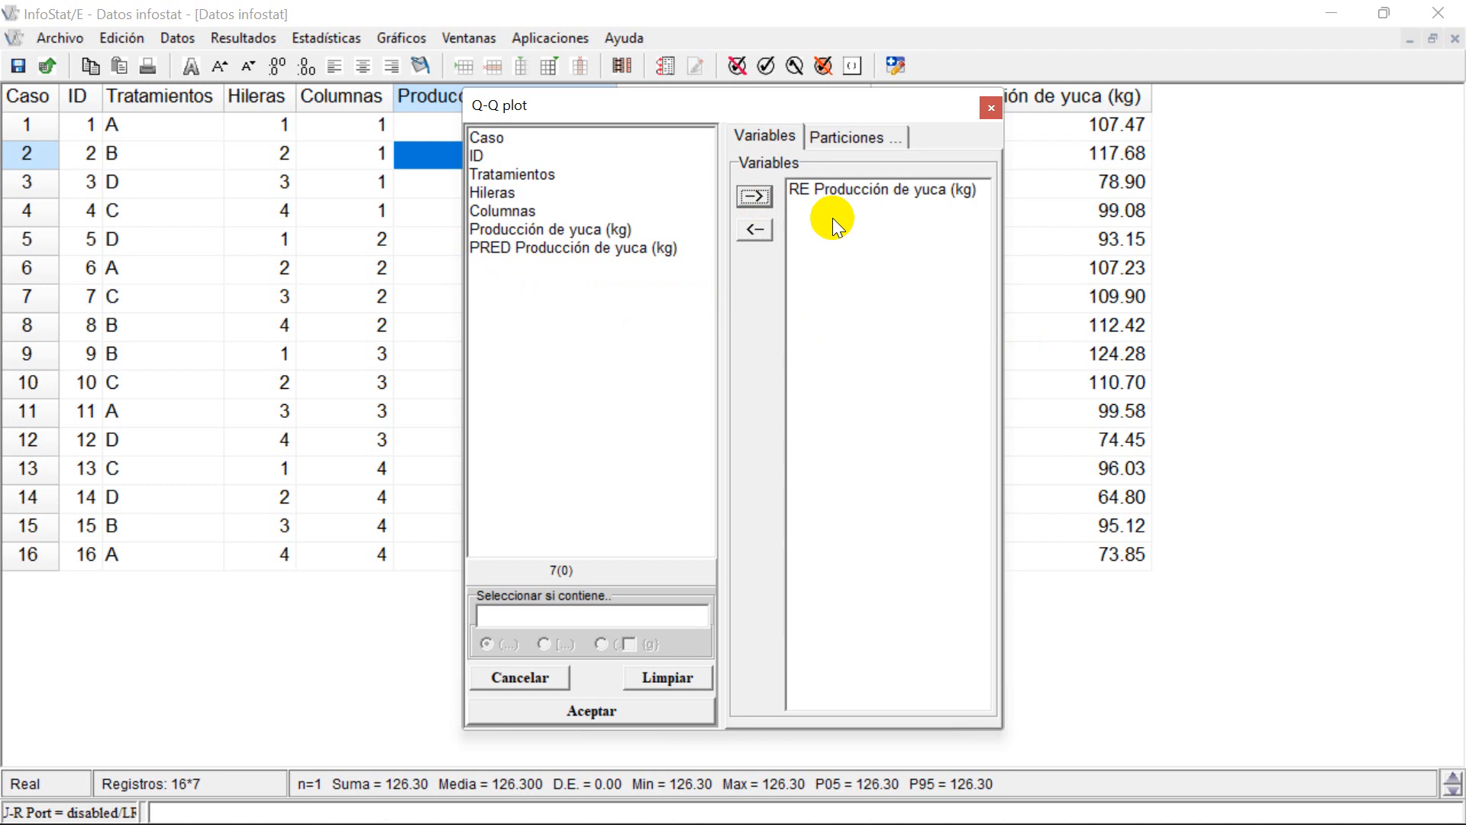
click(611, 713)
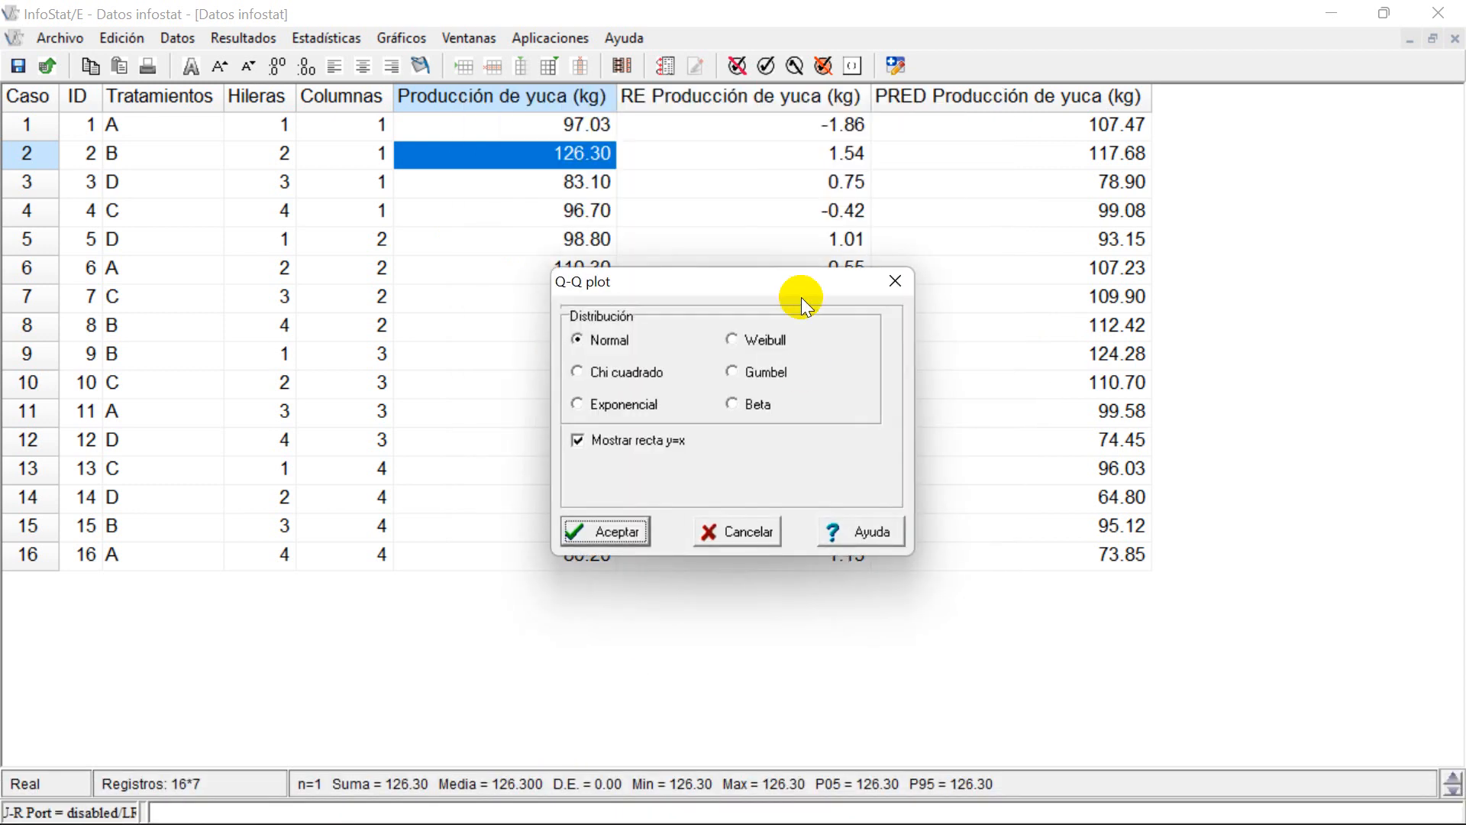
drag(800, 286, 804, 227)
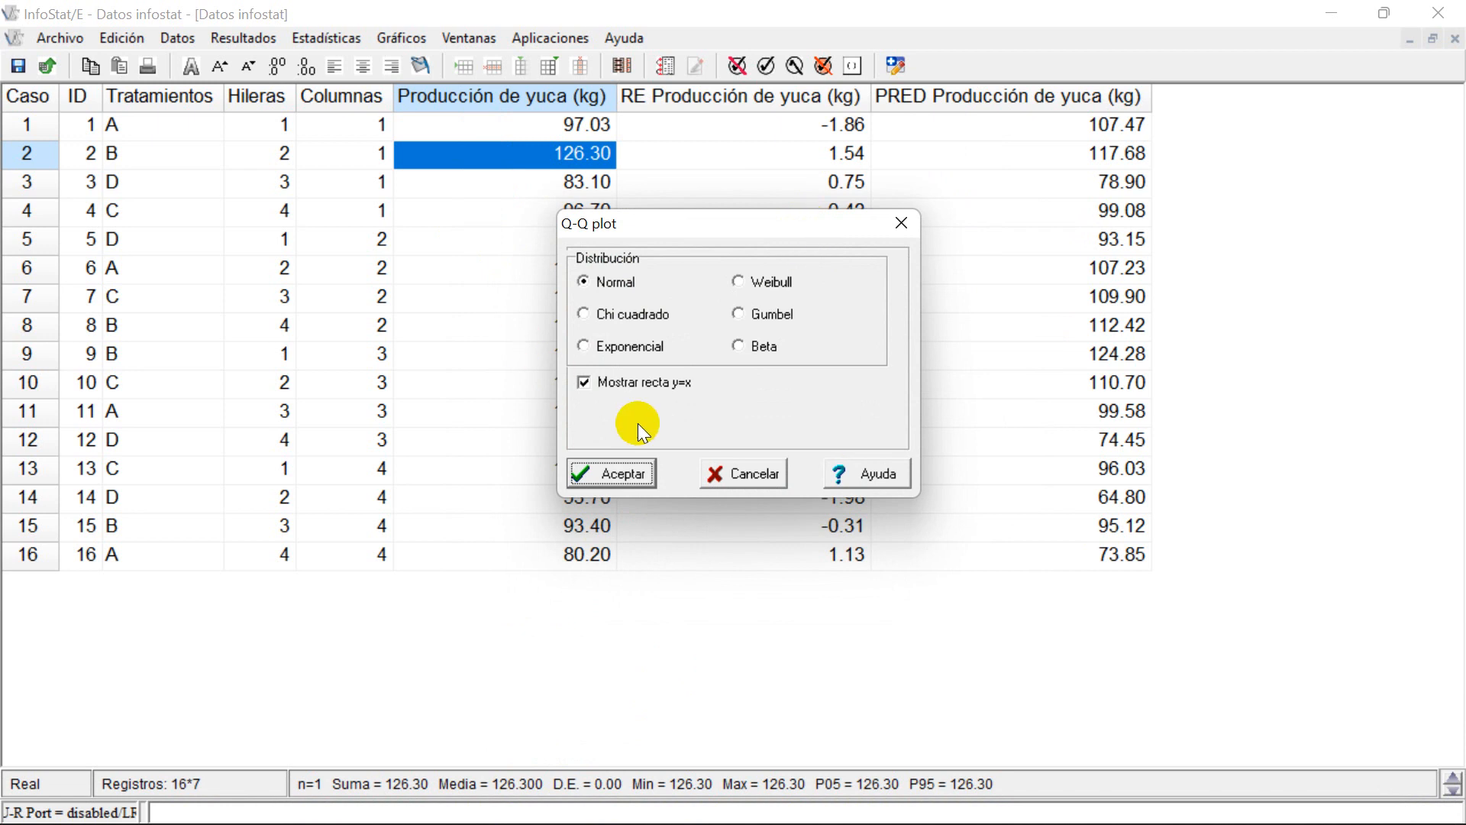
click(613, 475)
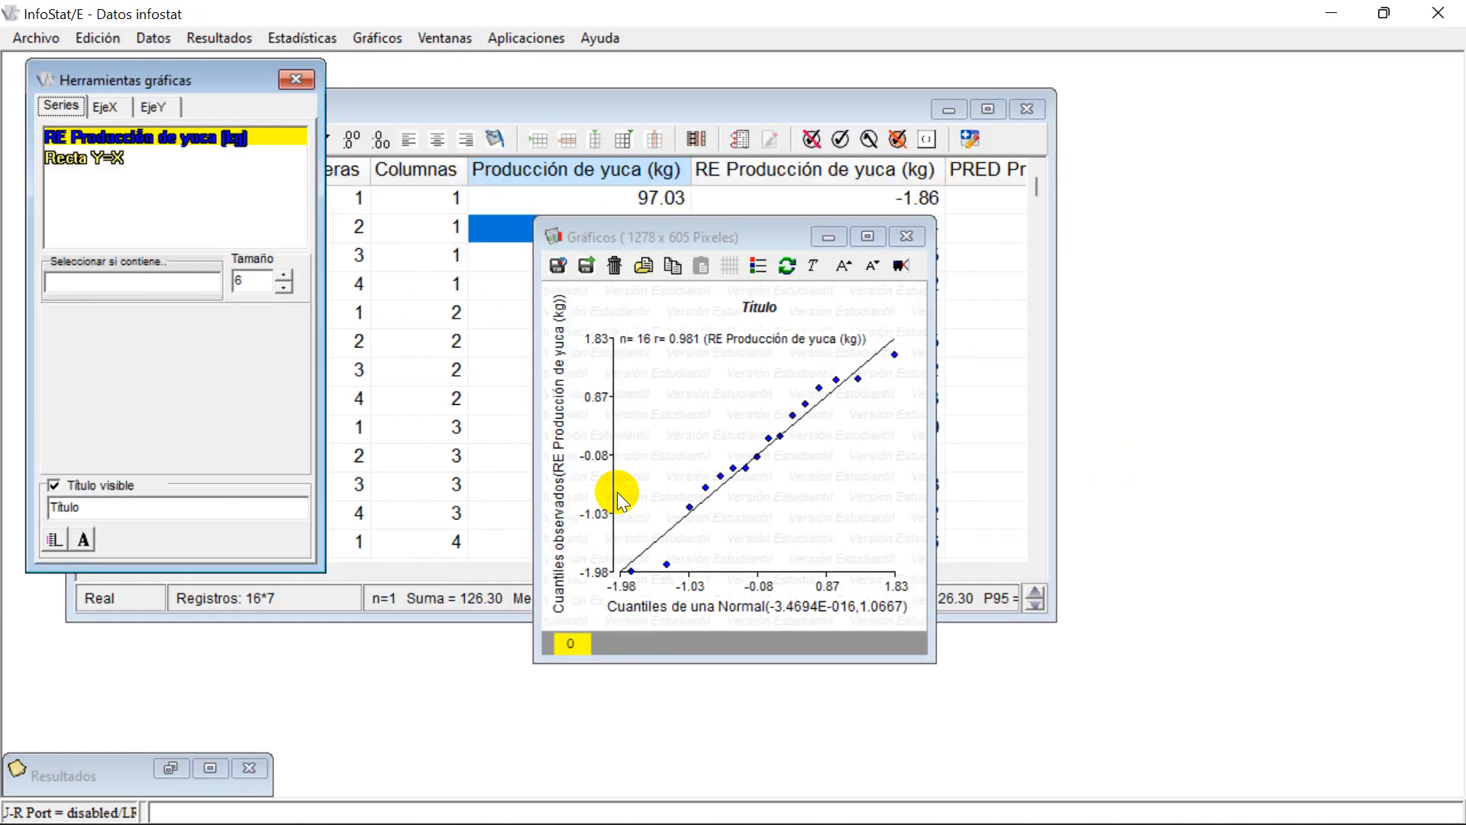
Step: Enlarge the Q-Q plot's graph window and examine the plot under the normality check in the Word guide
drag(534, 663, 270, 796)
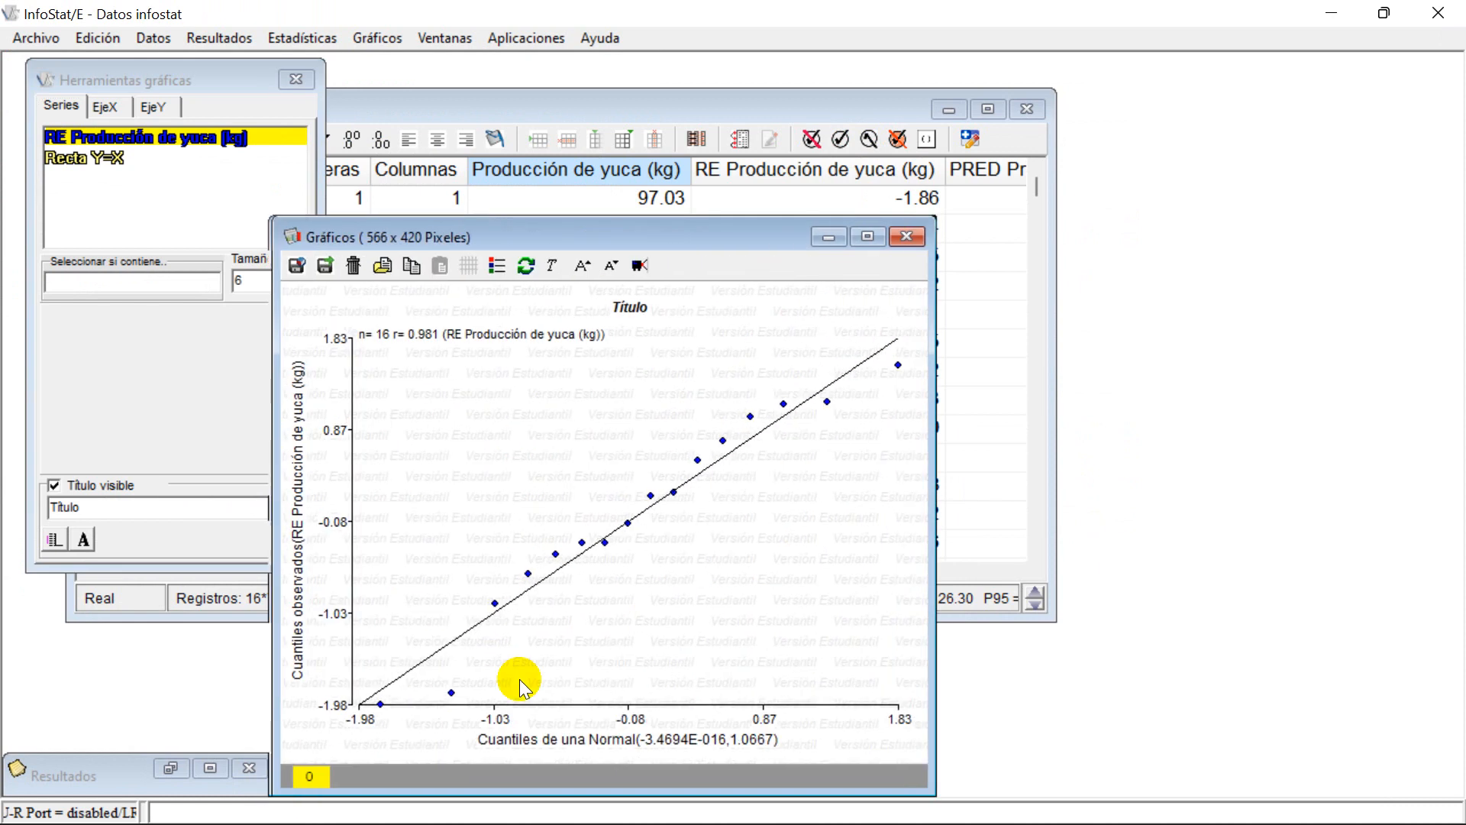
drag(936, 217, 1299, 63)
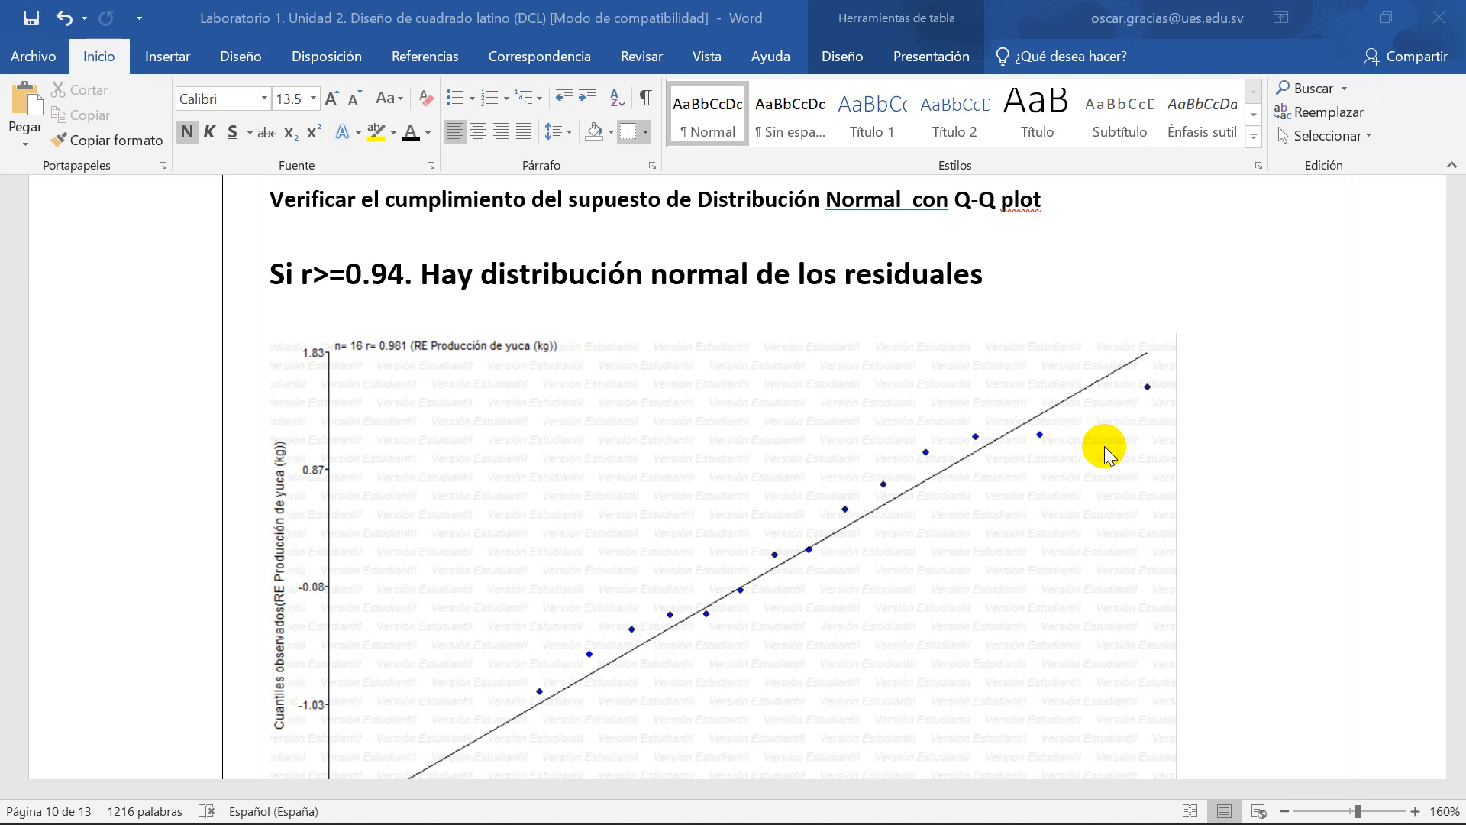
scroll(687, 519, down, 2)
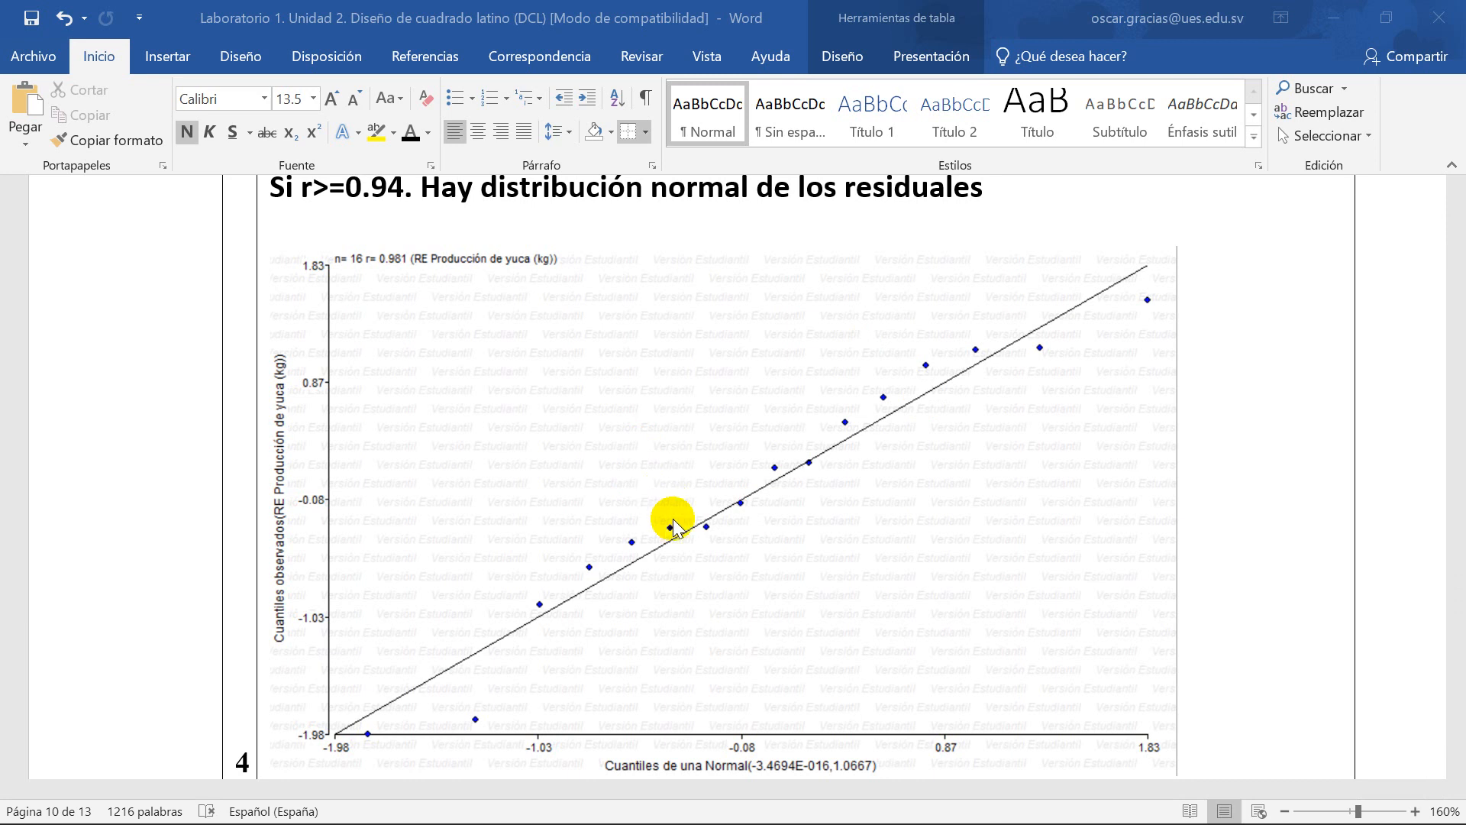
Step: Switch to InfoStat, minimize the Q-Q plot, close the graphics tools and maximize the data table
scroll(670, 524, down, 7)
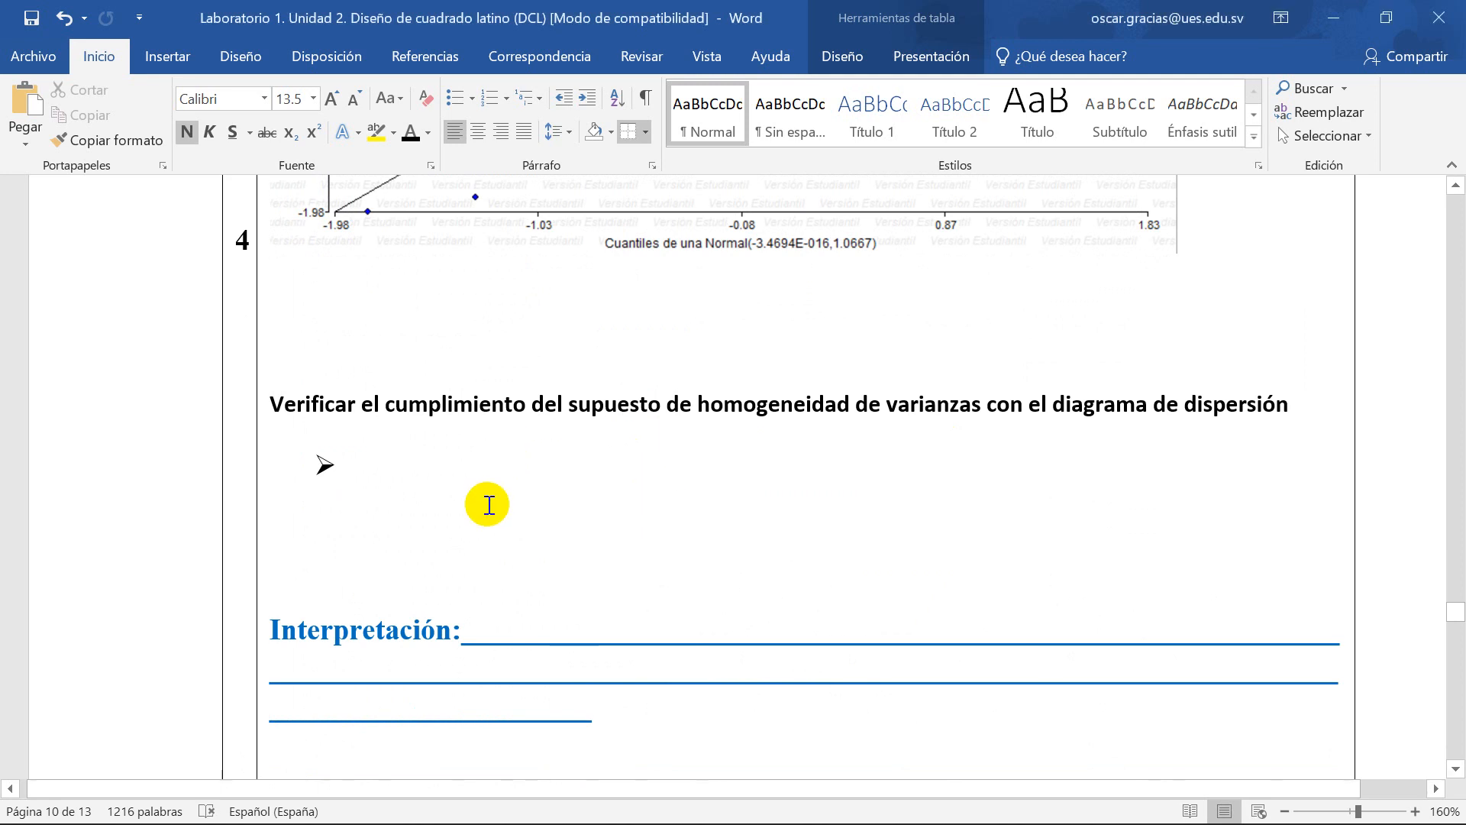
scroll(848, 439, down, 1)
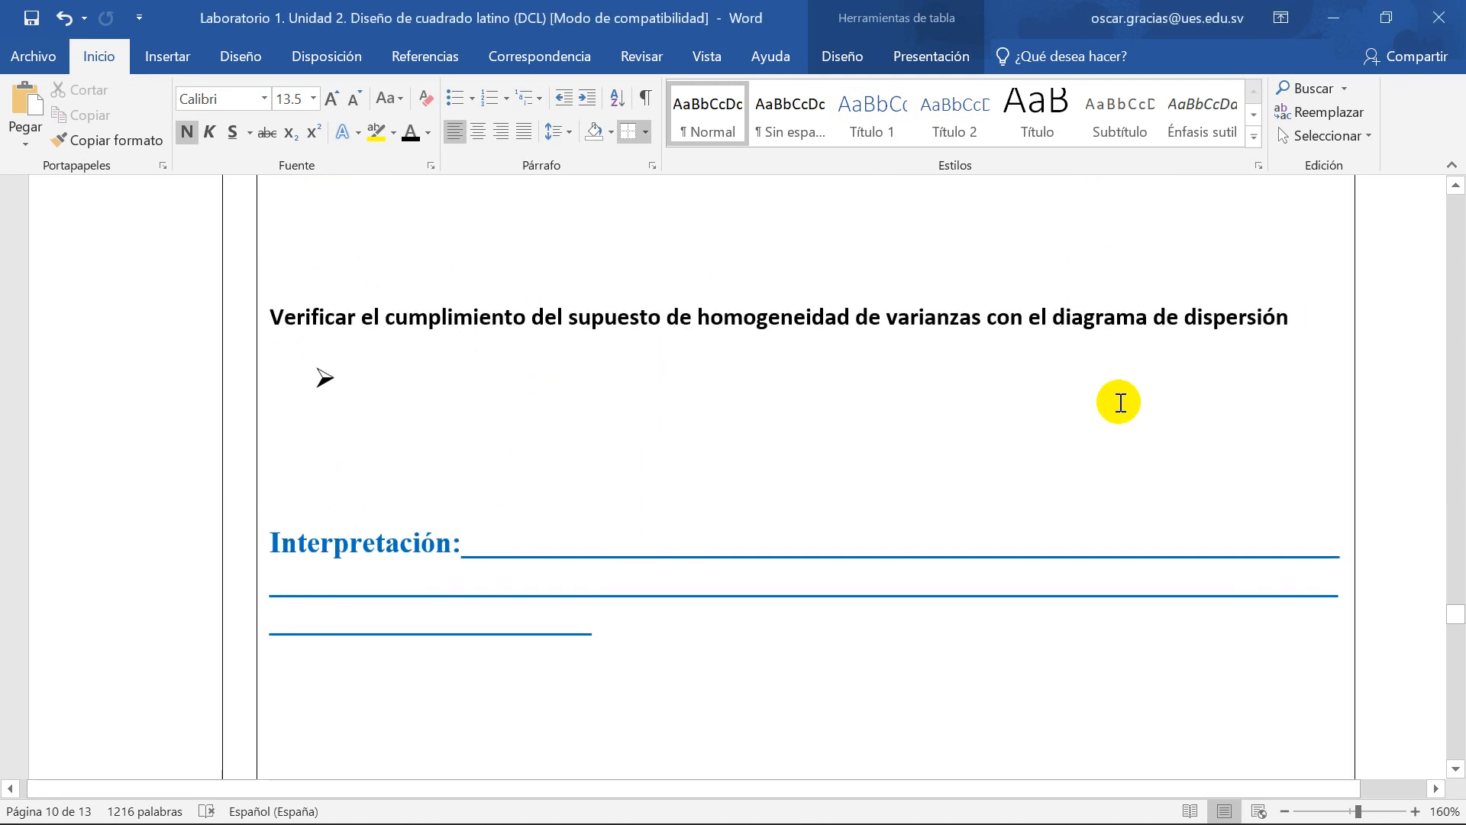
mouse_move(905, 822)
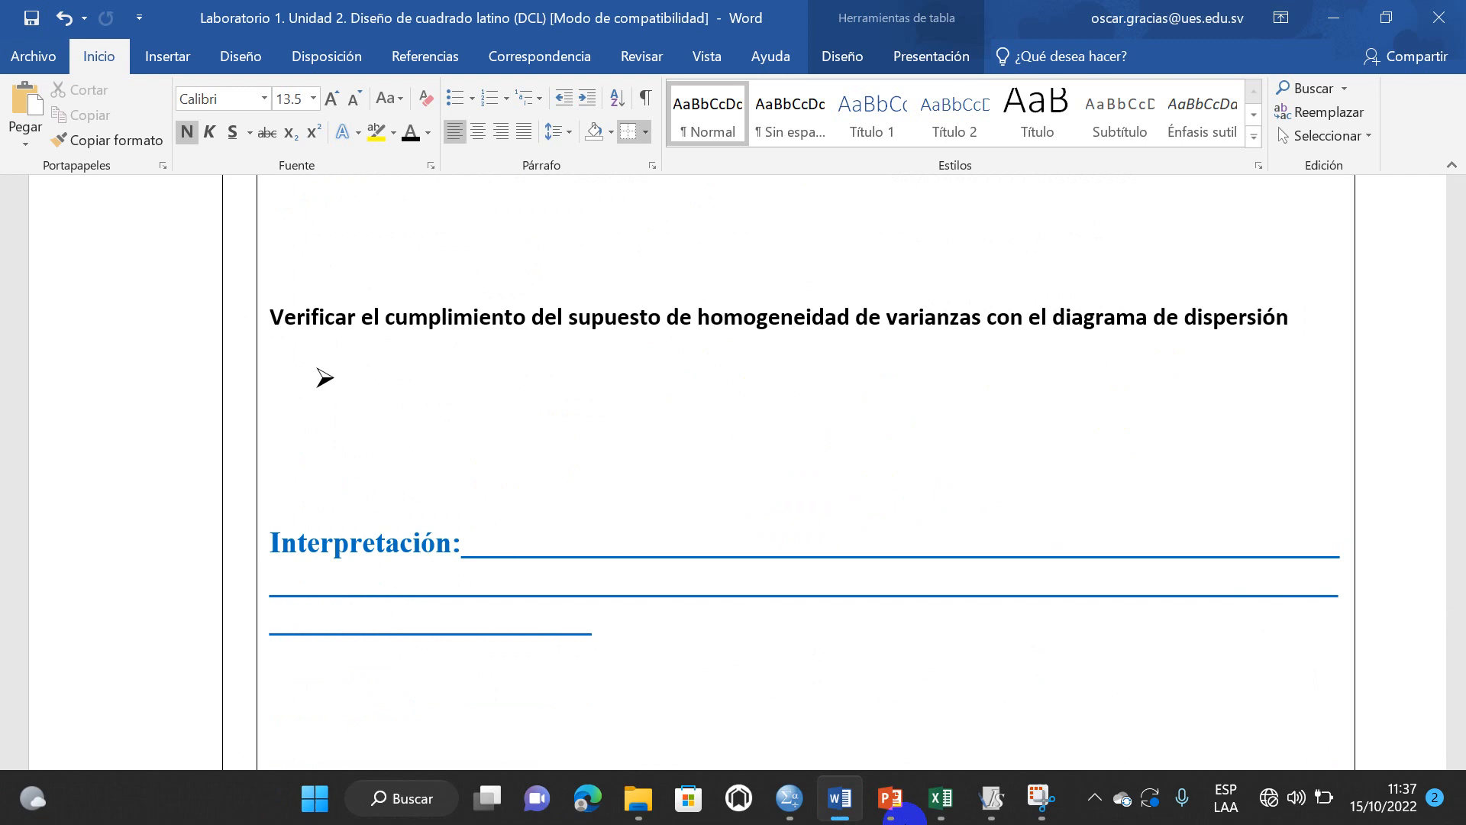
mouse_move(993, 801)
click(977, 684)
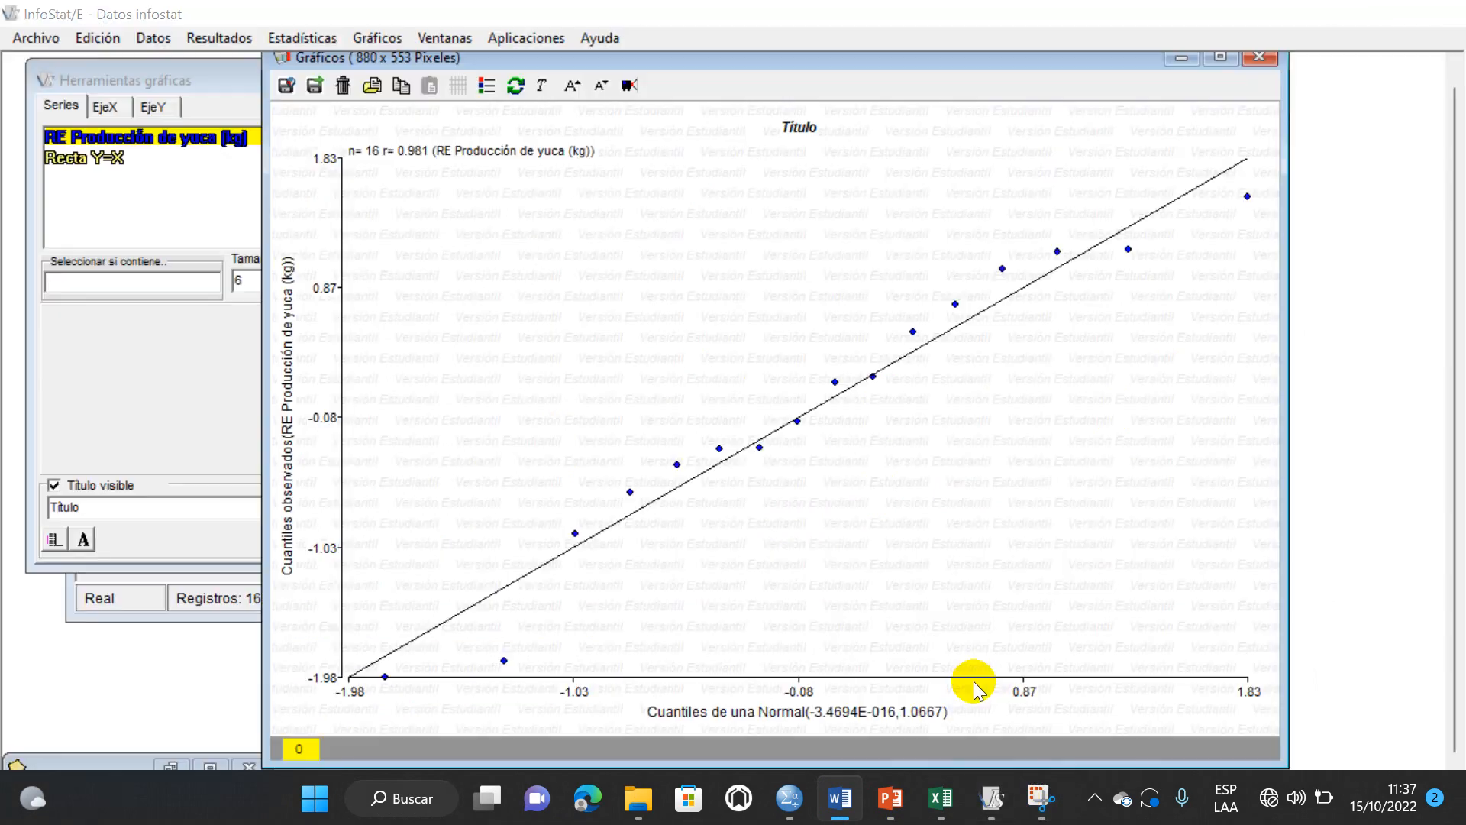
click(1181, 58)
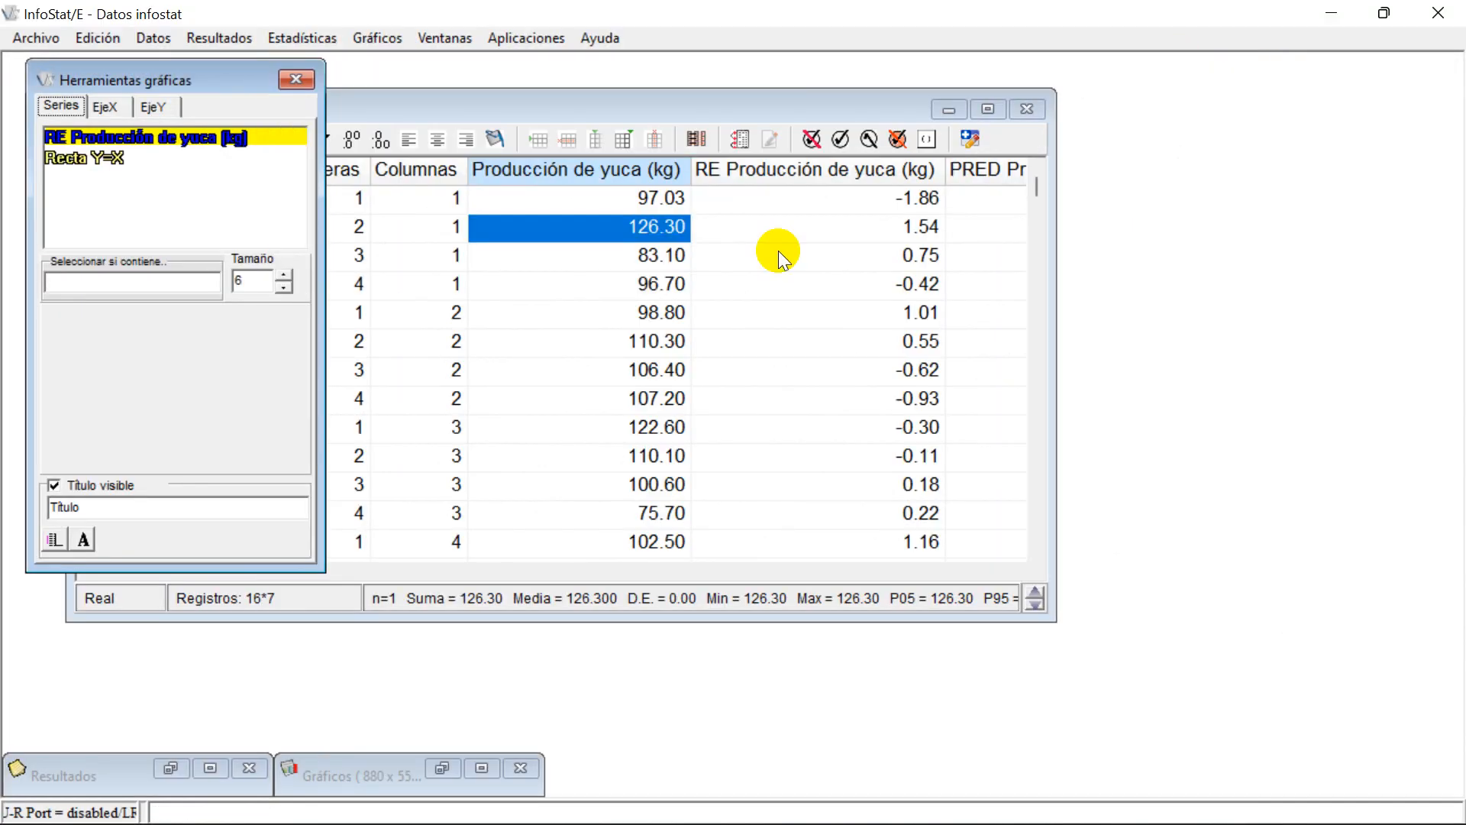
click(296, 80)
click(987, 108)
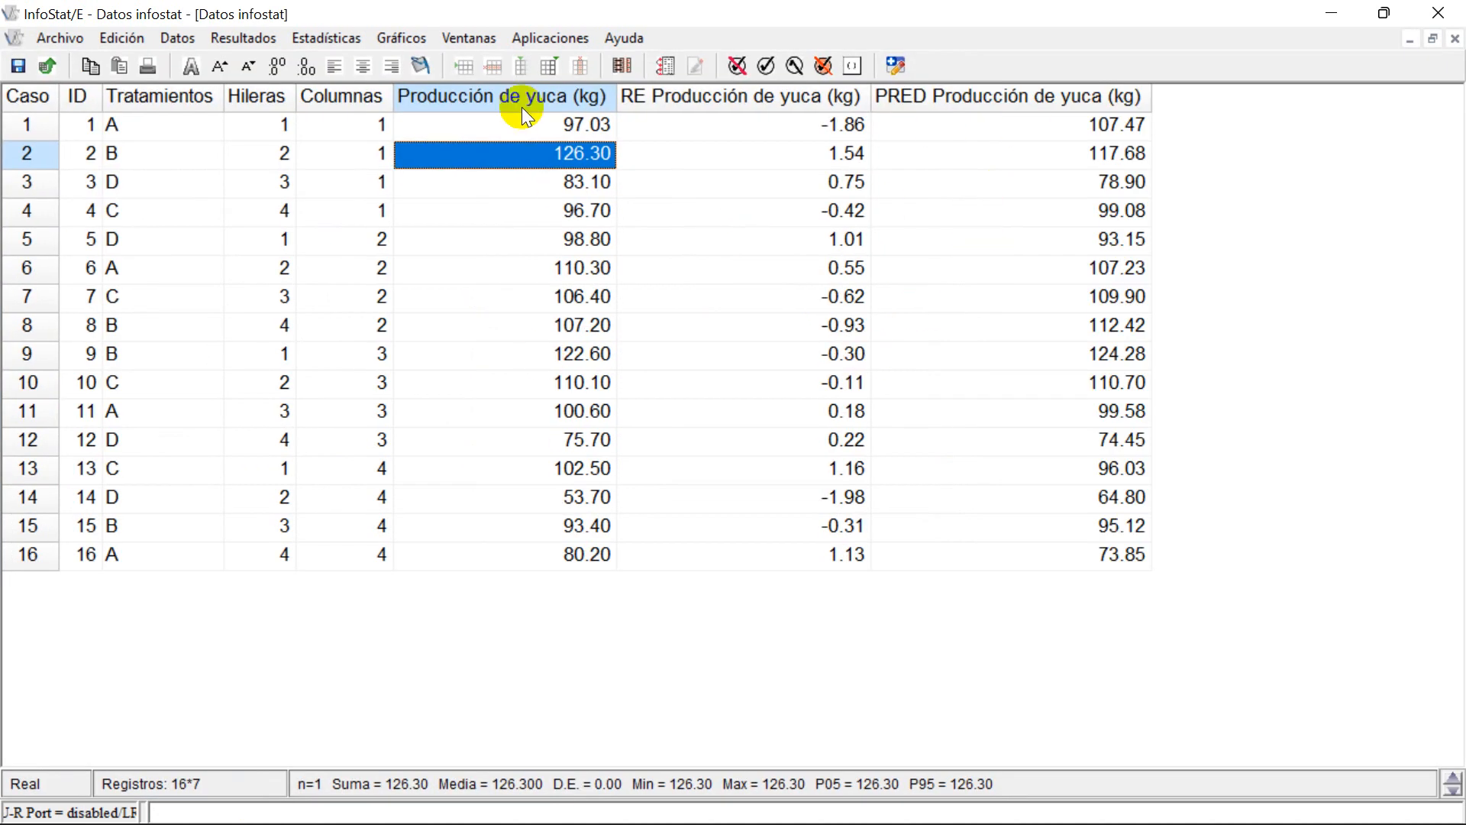
Step: Create a scatter diagram with RE Producción de yuca (kg) on the Y axis and PRED Producción de yuca (kg) on the X axis
click(401, 34)
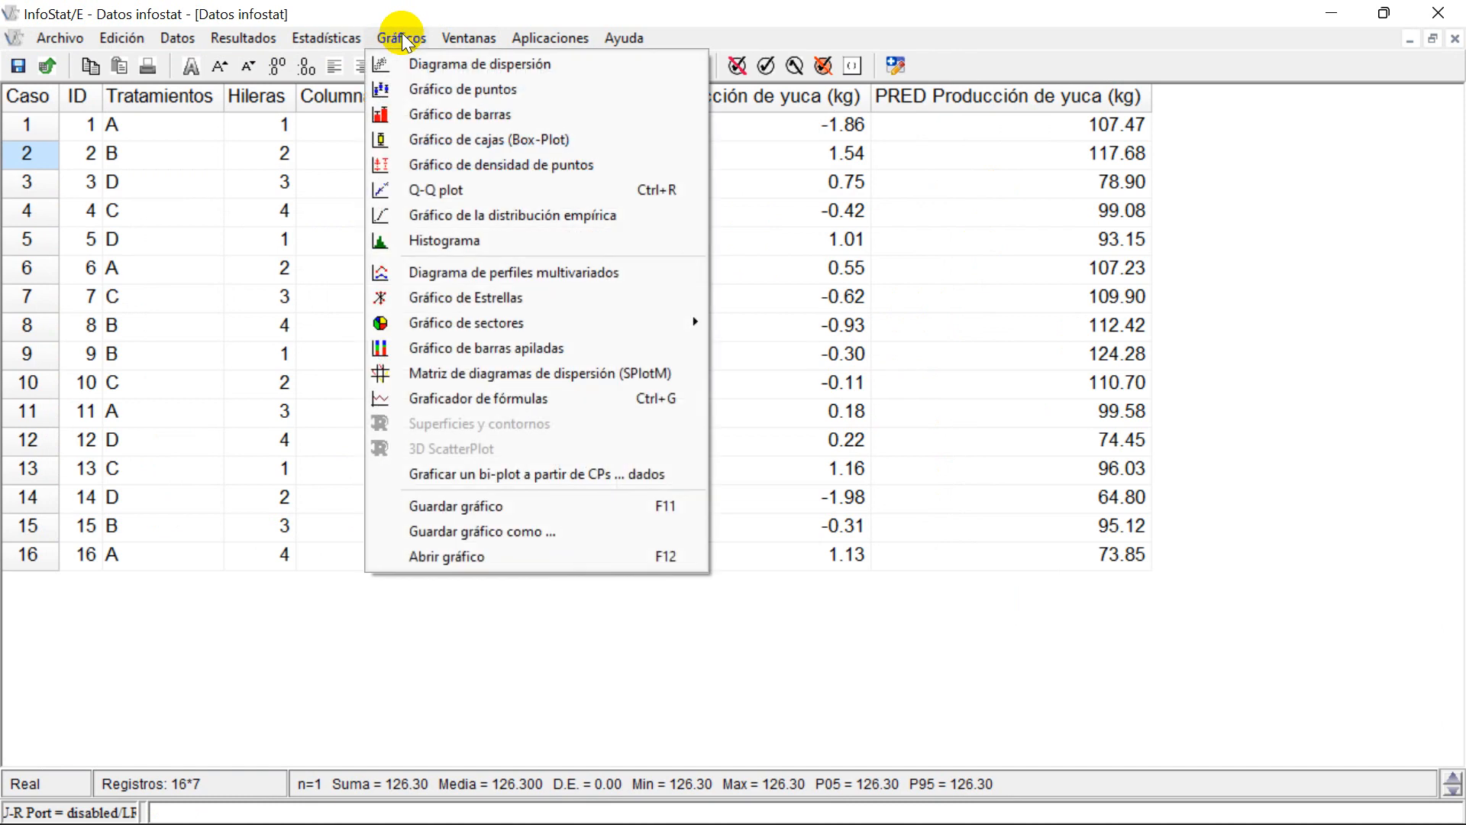
click(580, 65)
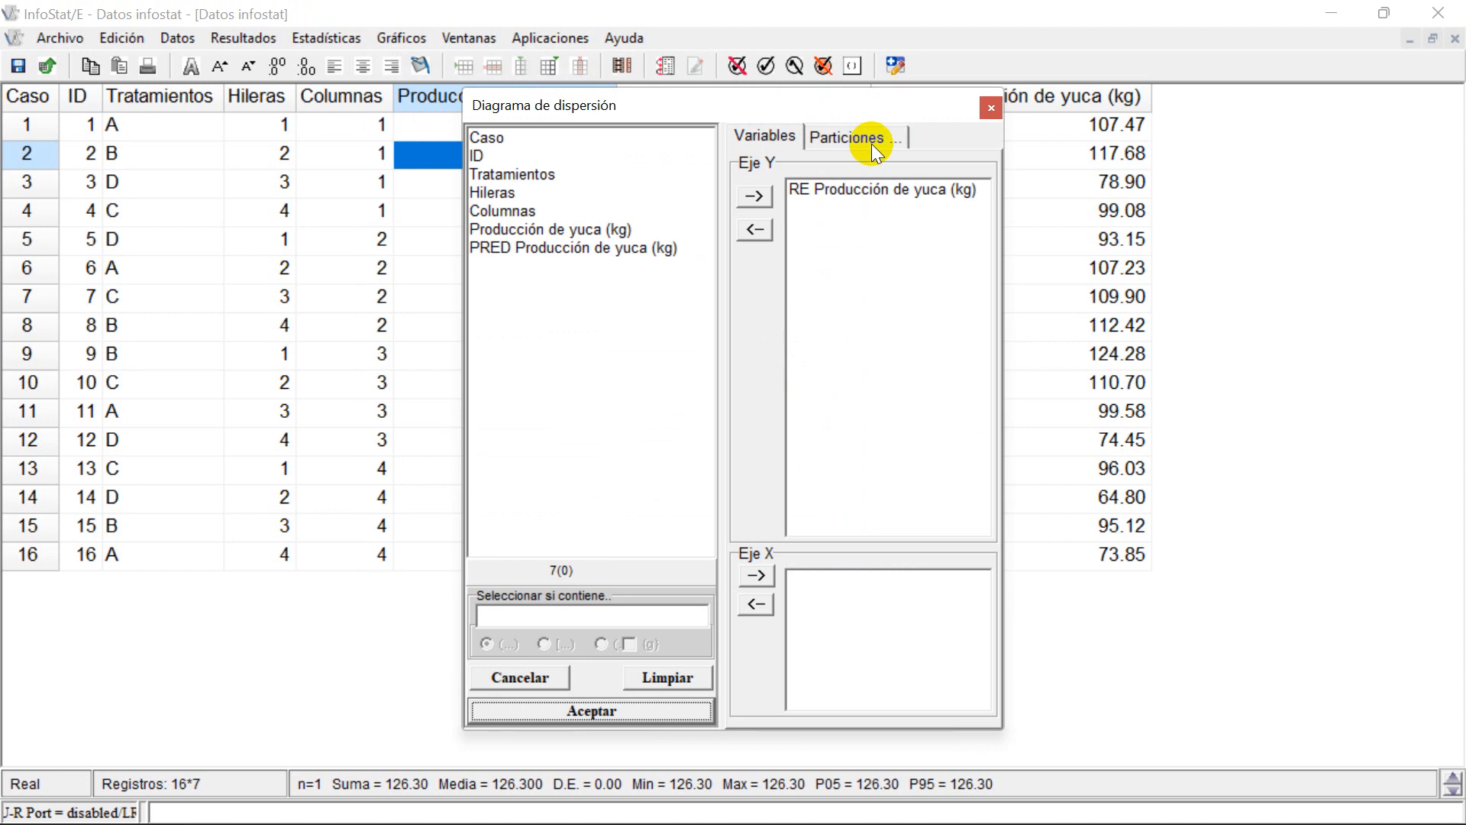
drag(872, 103, 853, 67)
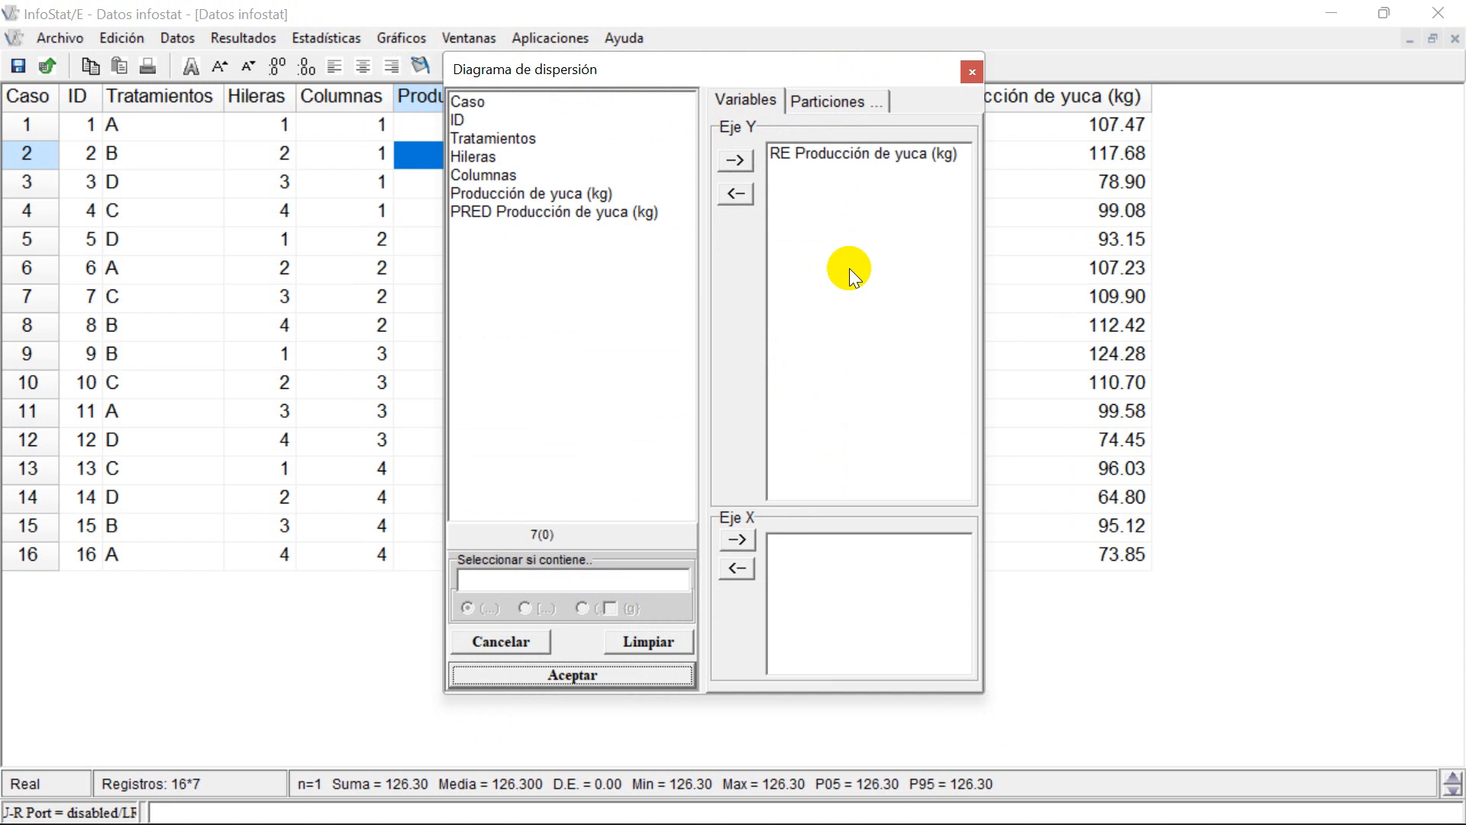
click(578, 212)
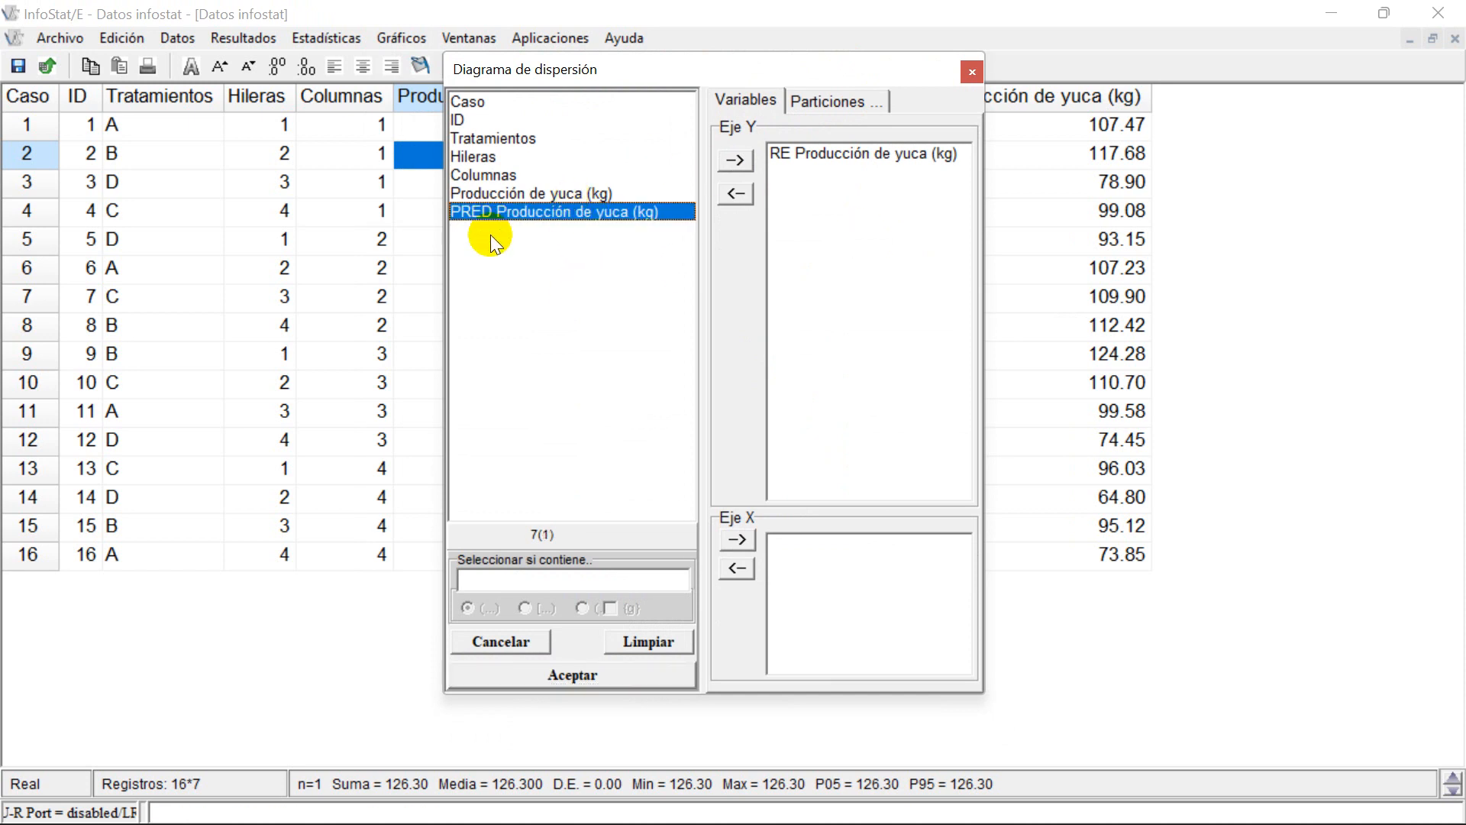
click(736, 539)
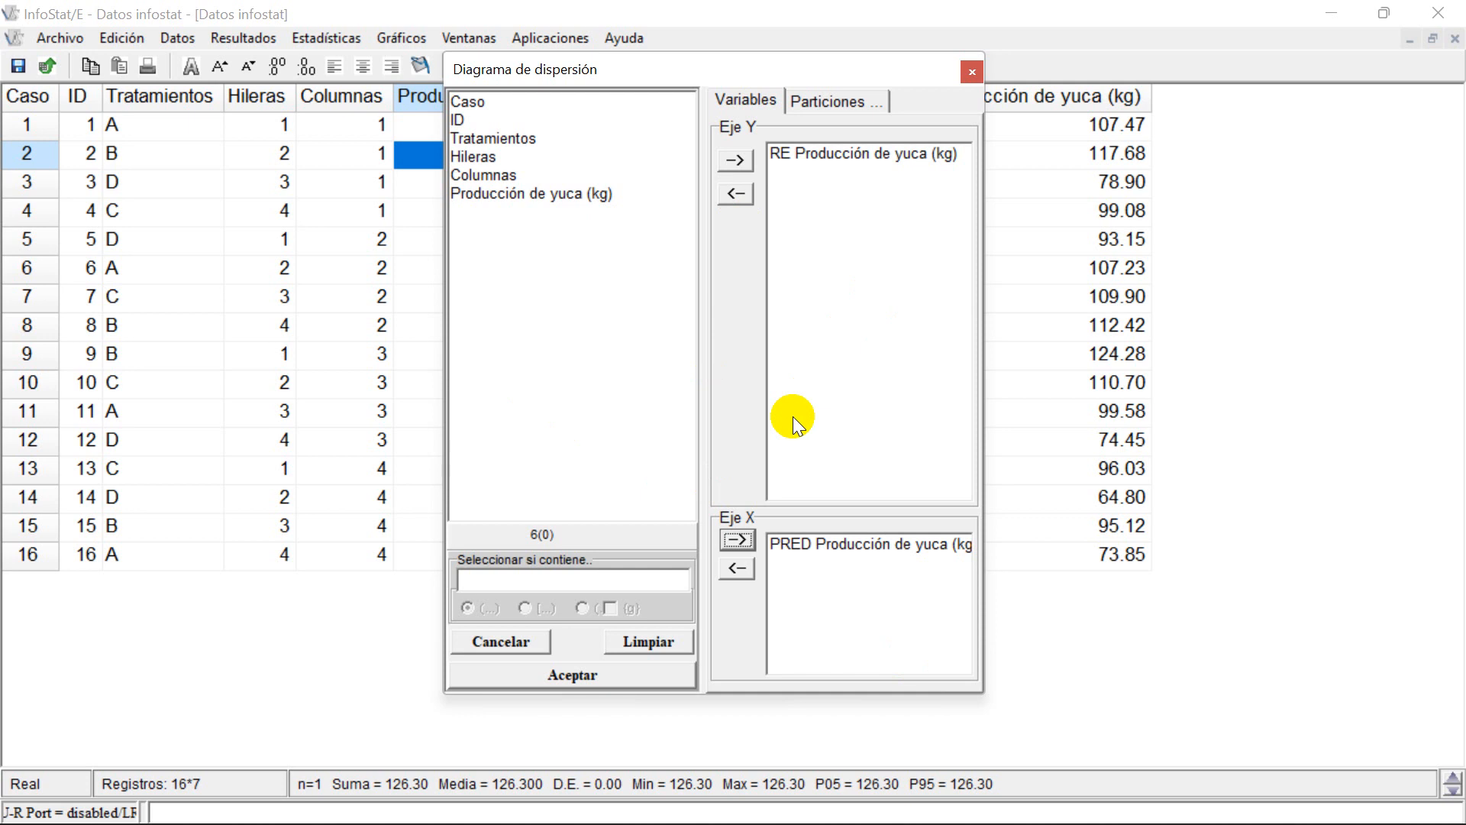
click(595, 680)
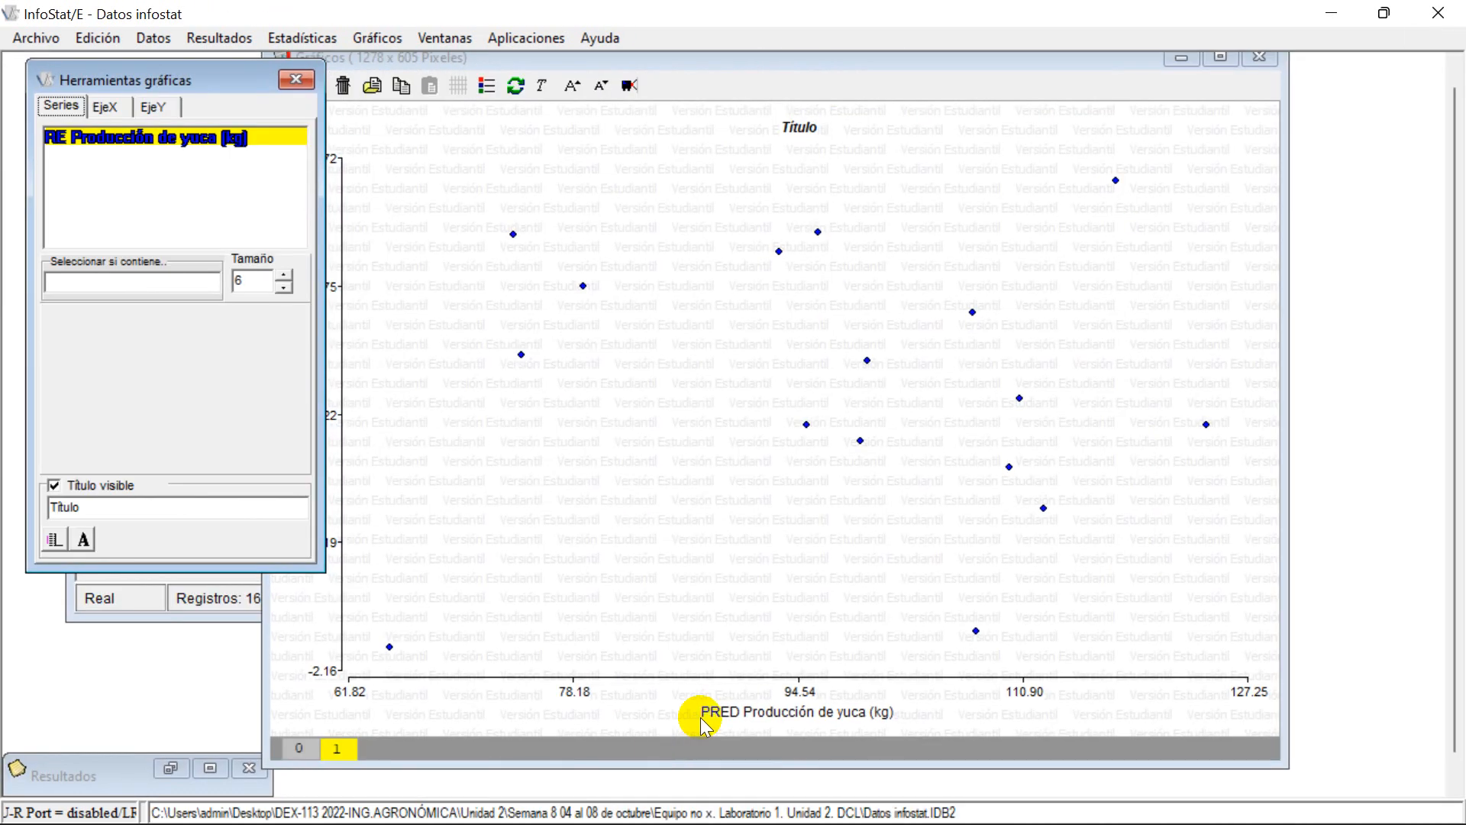
drag(213, 73, 95, 81)
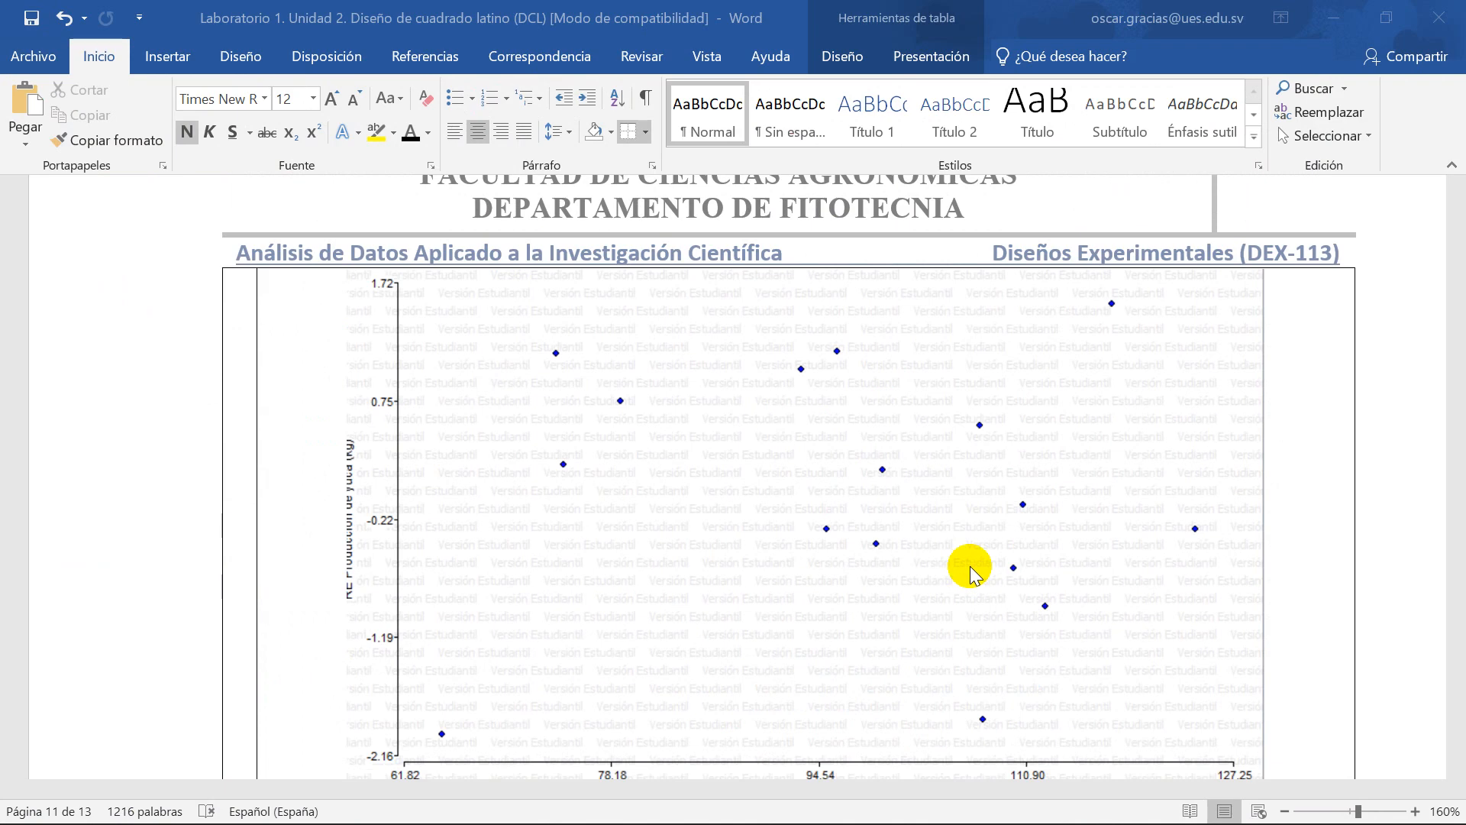
Step: Review the Q-Q plot and scatter diagram in the Word report, and read the Análisis de Varianza (ANVA) section below them
scroll(970, 575, up, 10)
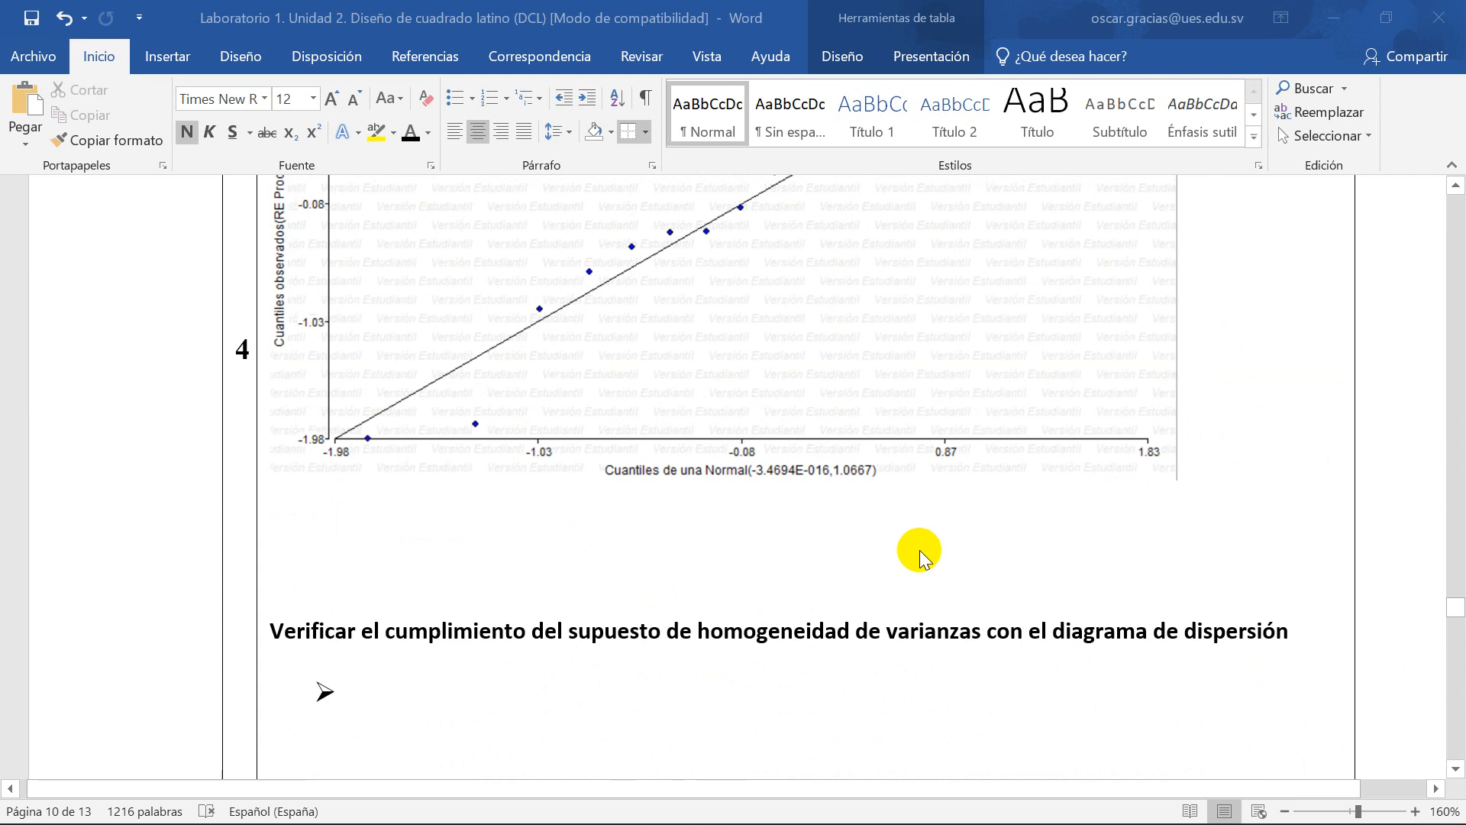
scroll(920, 550, up, 15)
scroll(920, 549, down, 20)
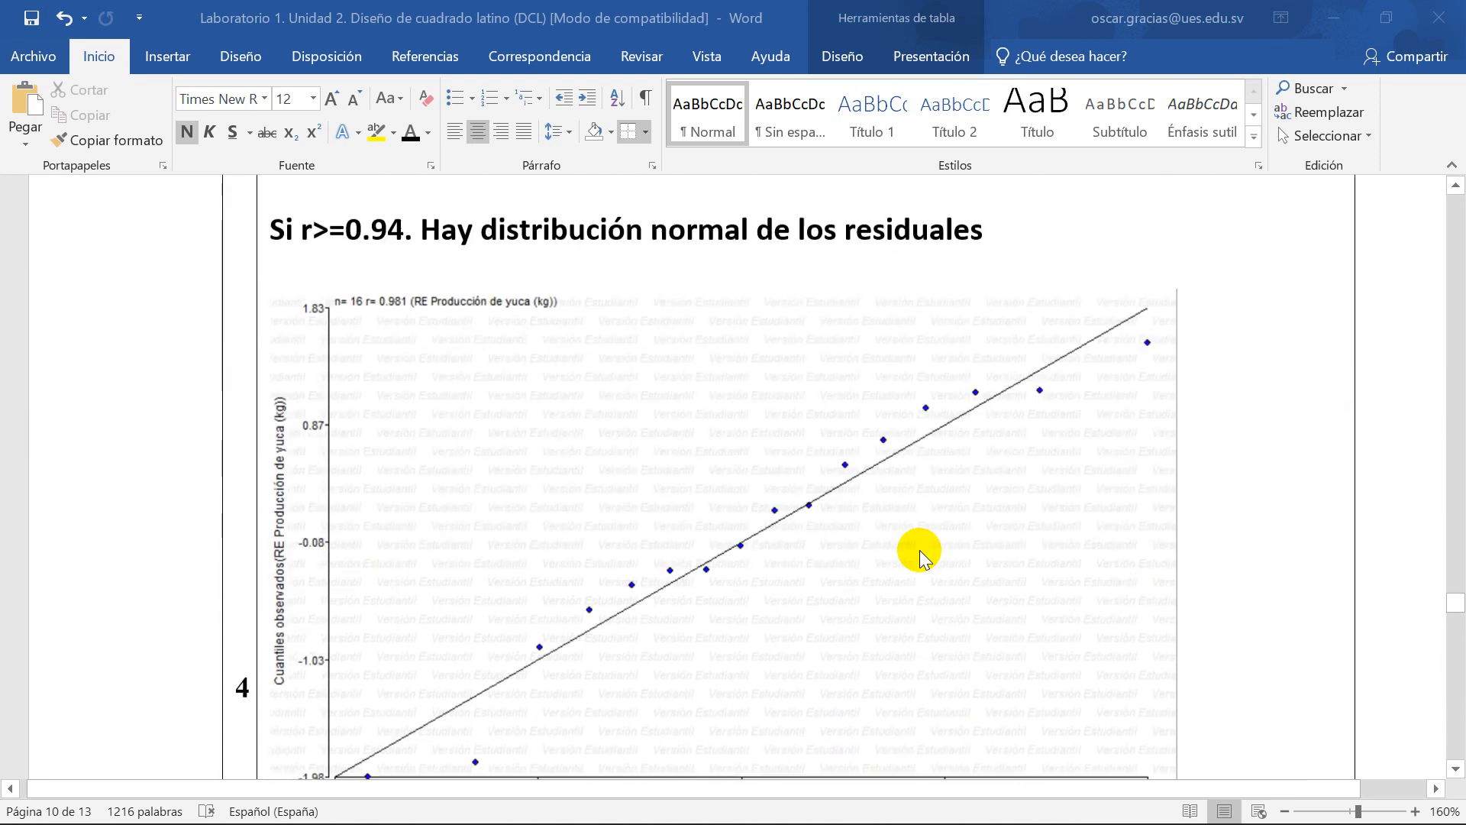
scroll(830, 510, down, 1)
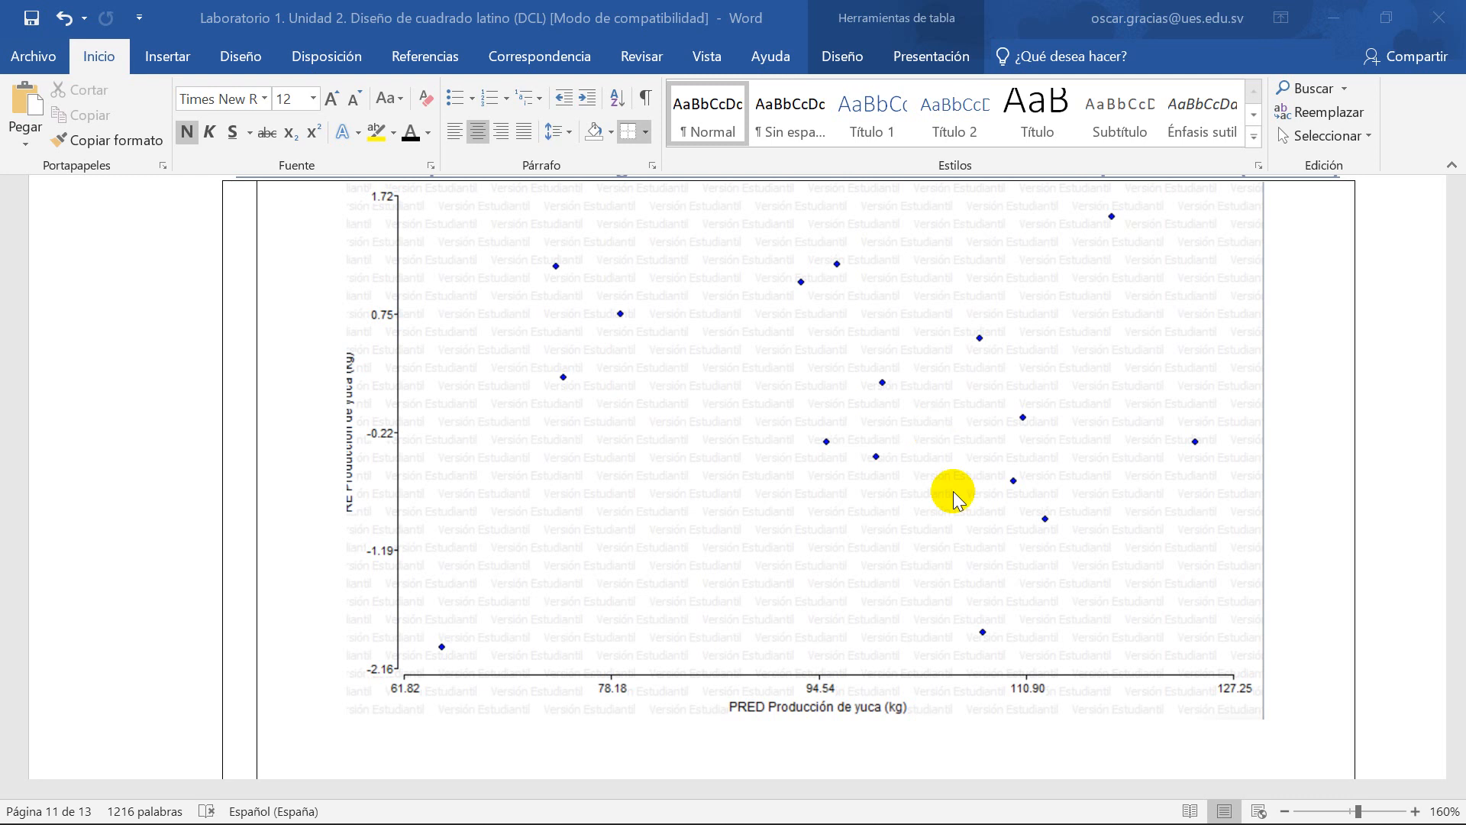
scroll(807, 599, down, 5)
scroll(810, 592, down, 2)
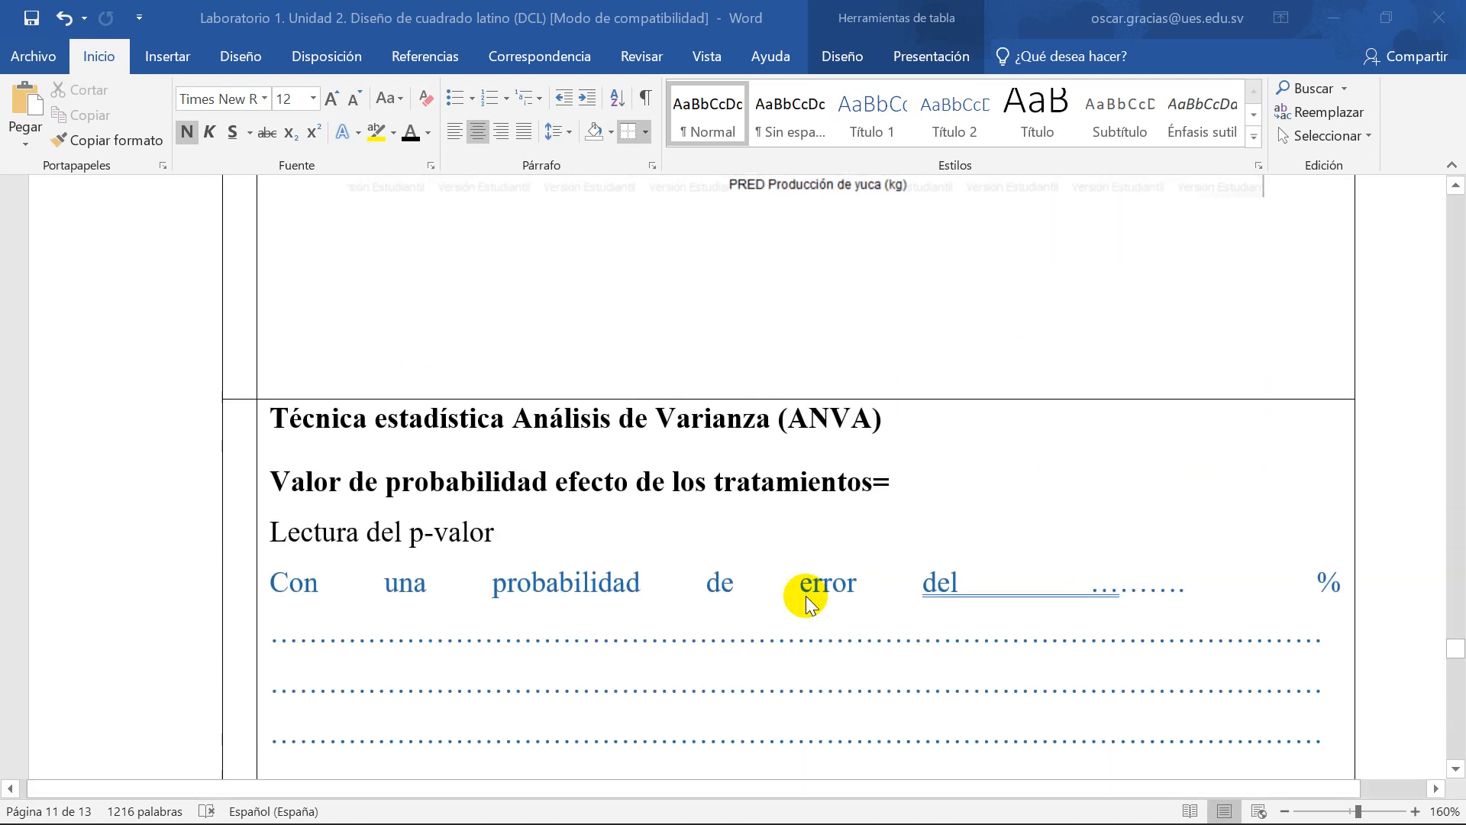
scroll(932, 428, down, 1)
scroll(908, 479, down, 1)
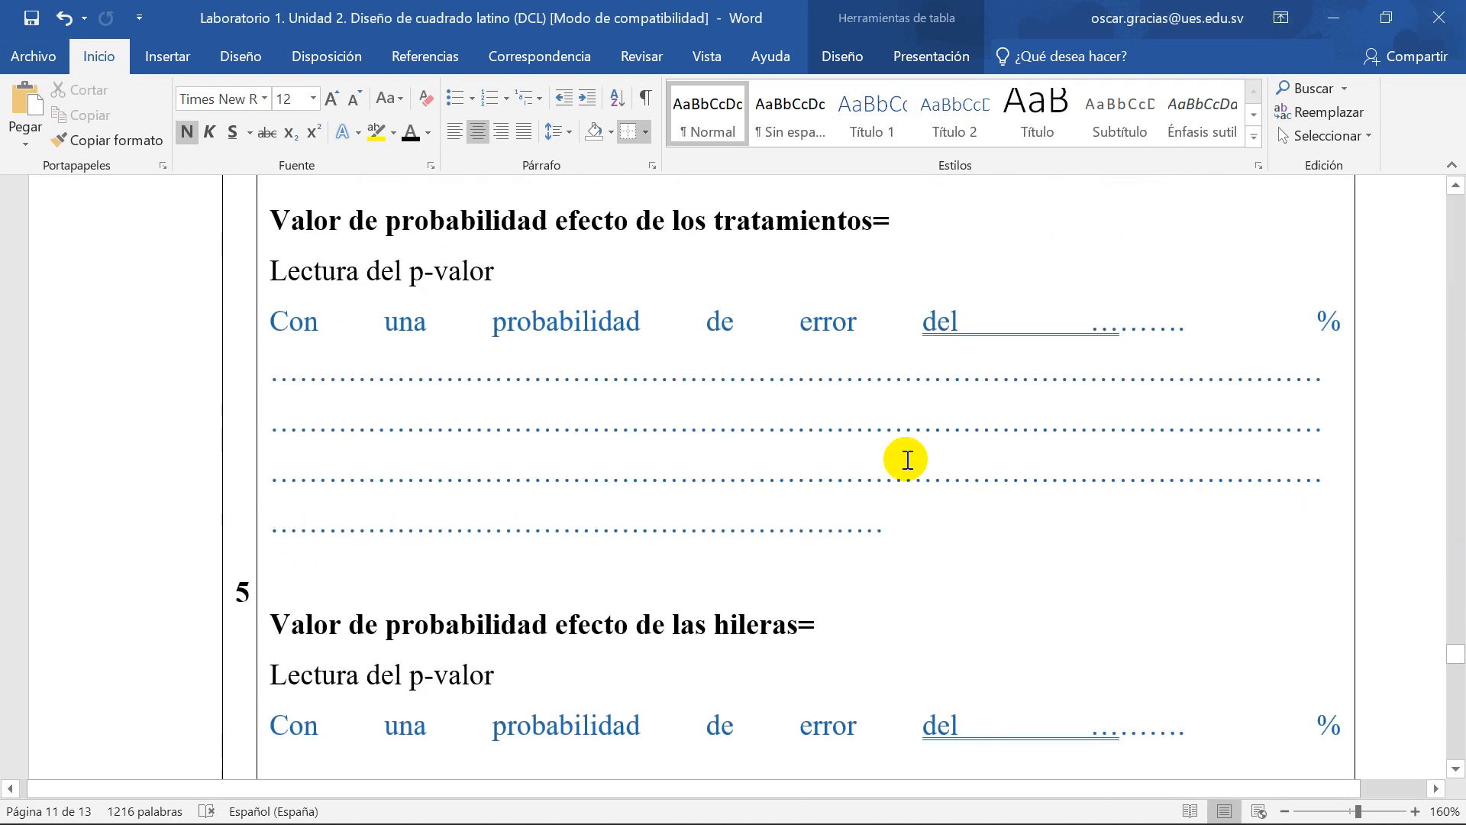
scroll(908, 461, up, 1)
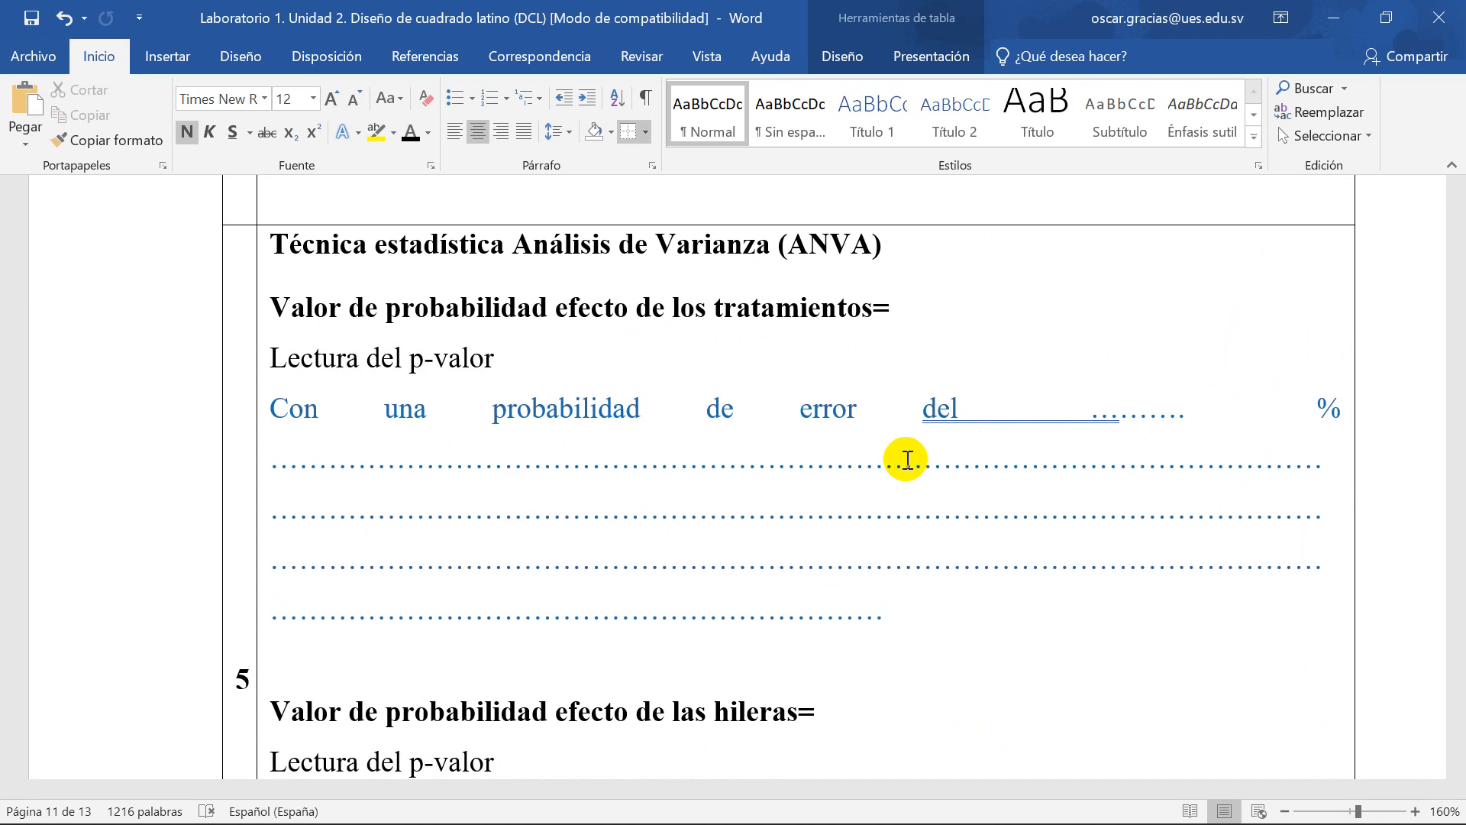
Step: Switch back to InfoStat, minimize the scatter diagram and maximize the data table
click(998, 799)
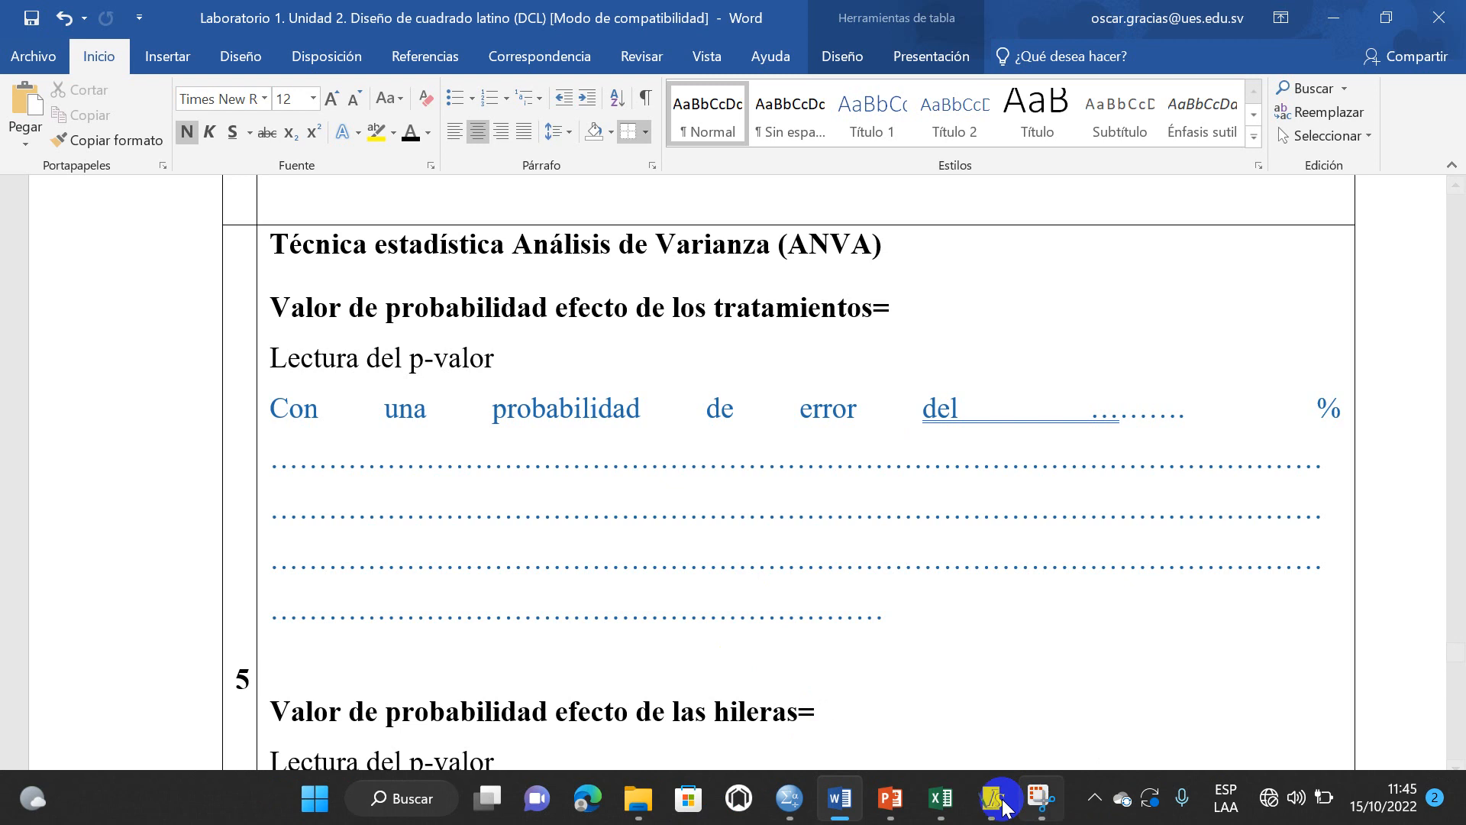
mouse_move(993, 810)
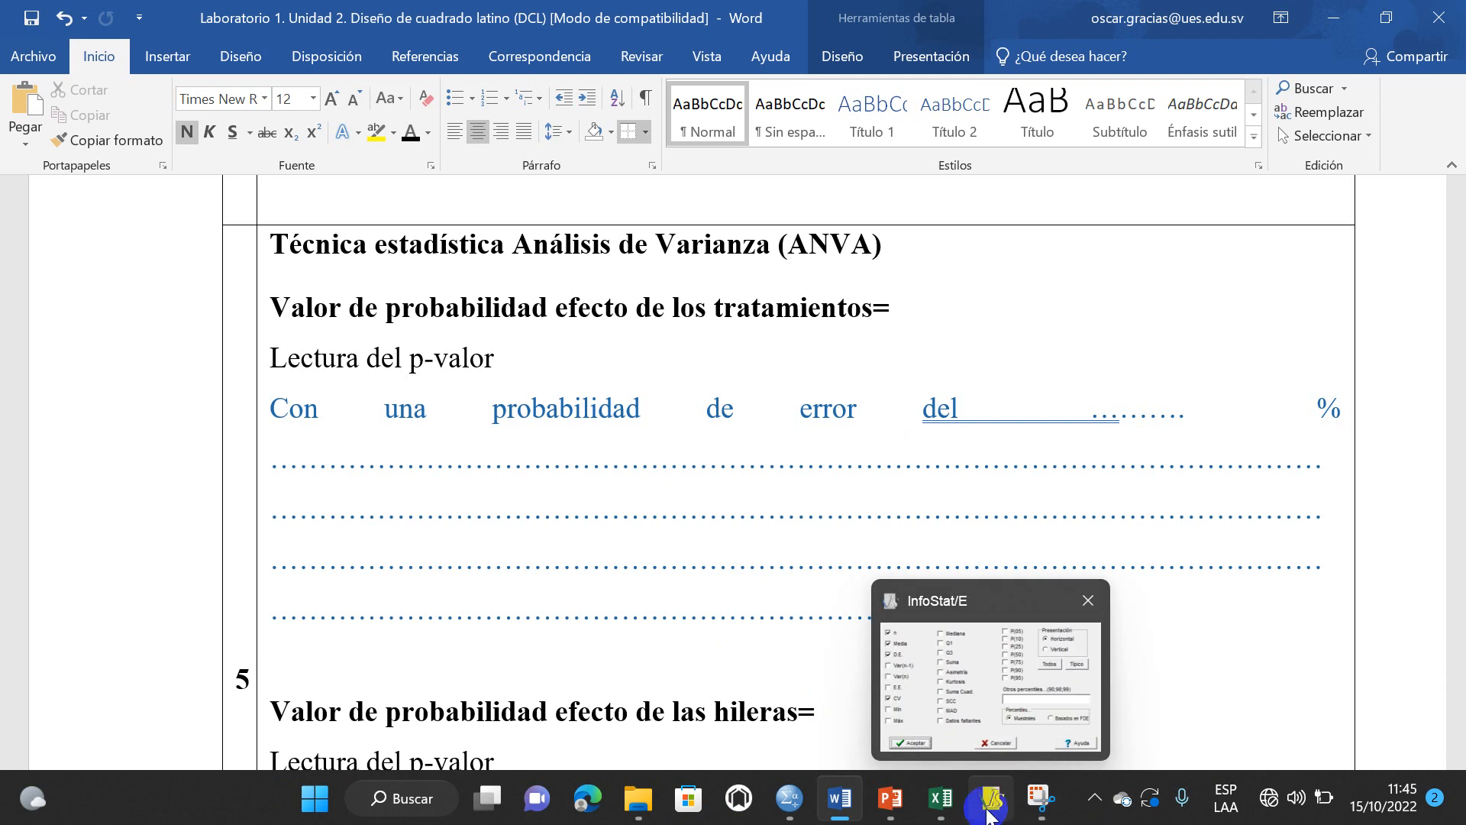
click(1008, 711)
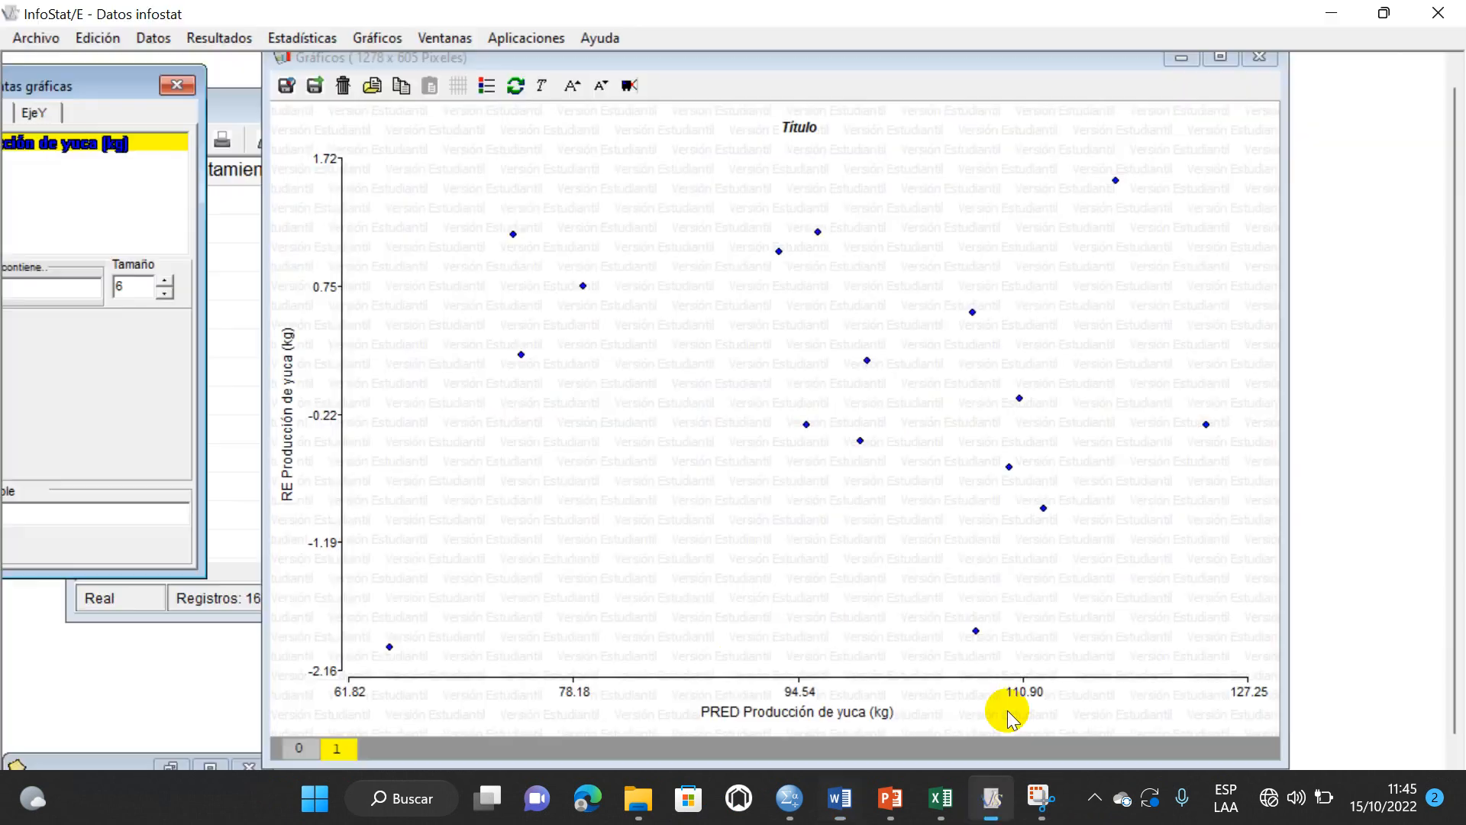
click(1182, 58)
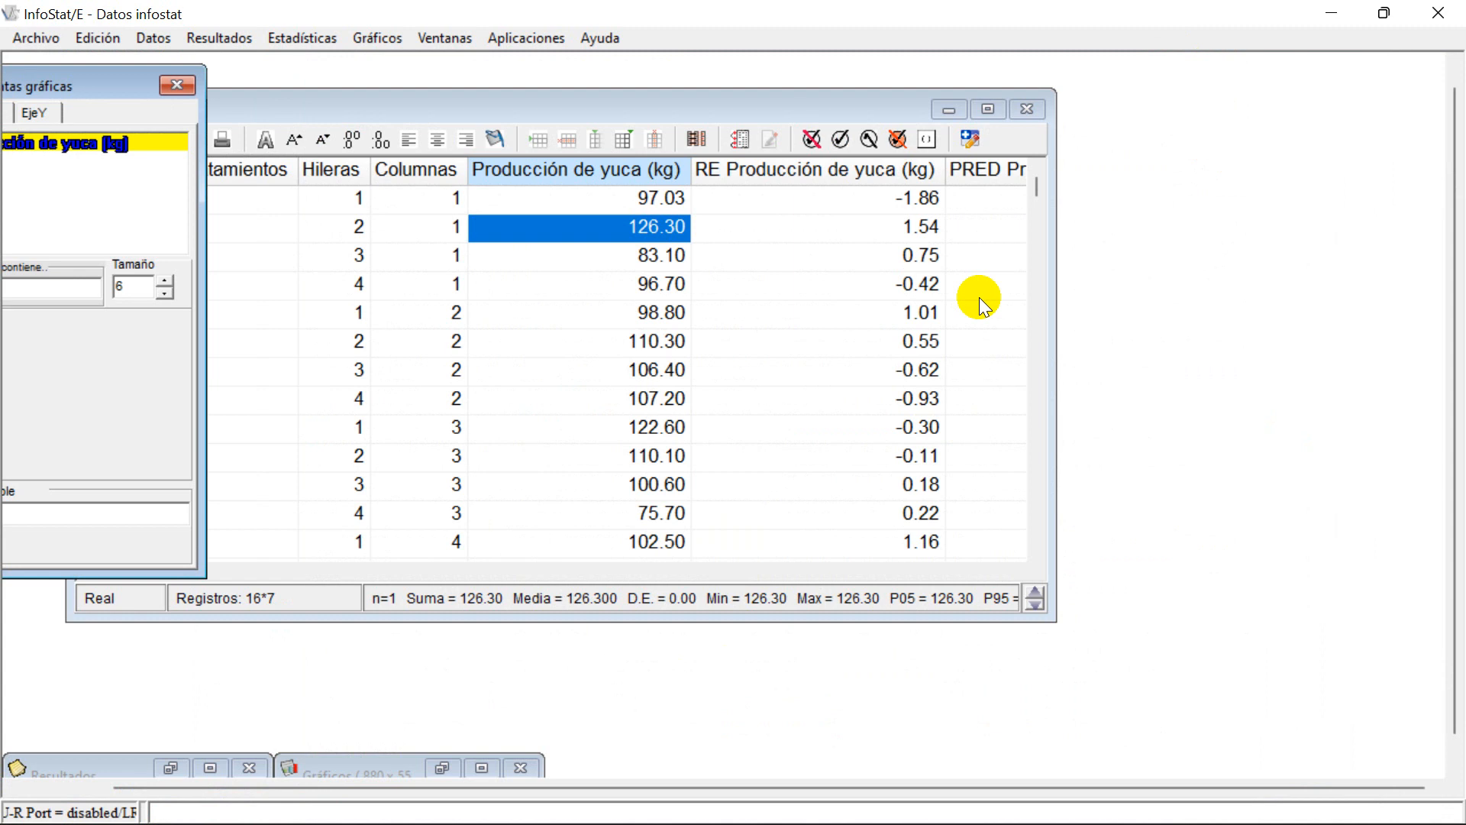
click(988, 109)
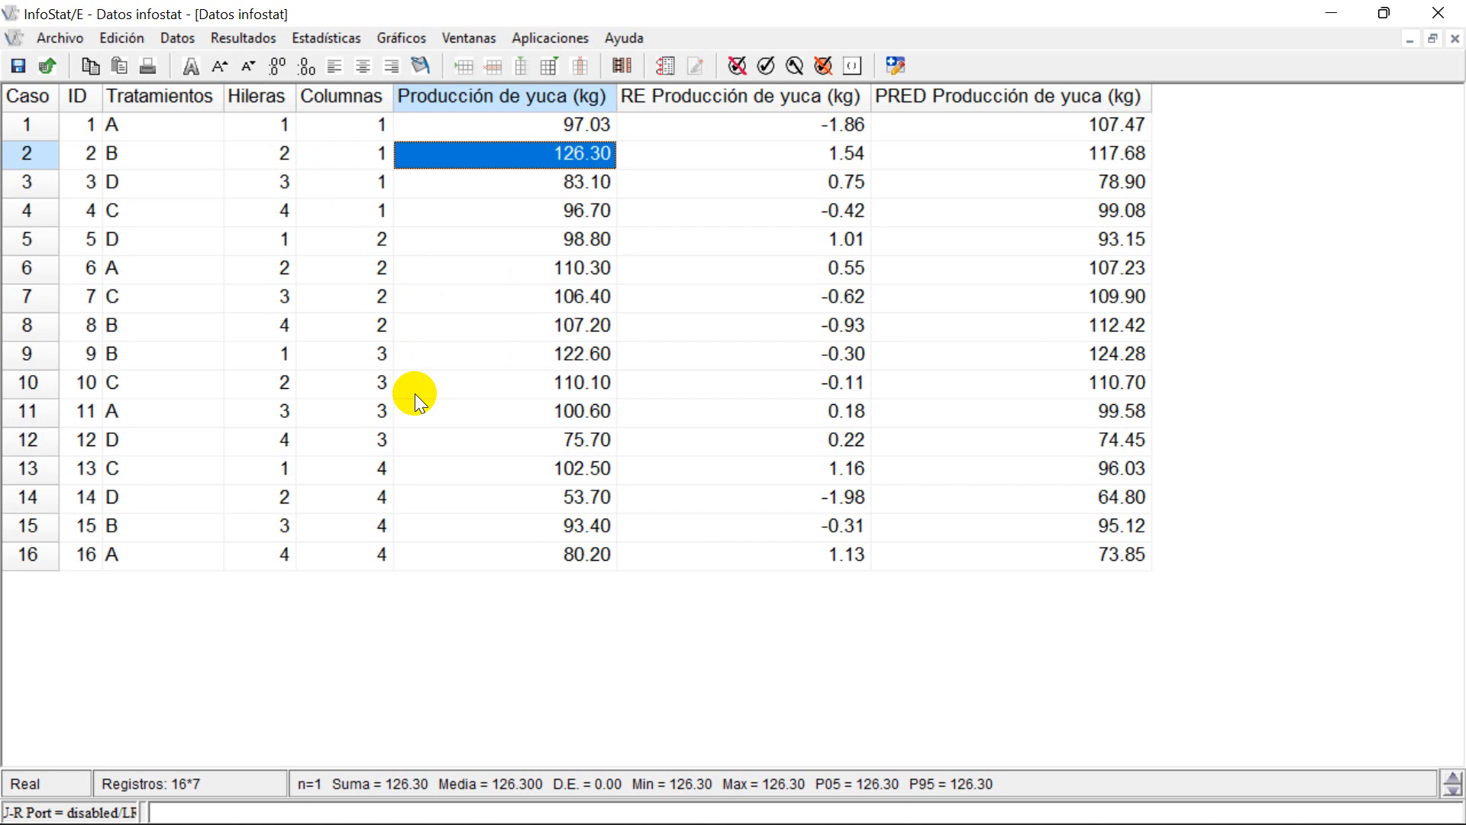
Step: Start an Análisis de la varianza with Producción de yuca (kg) as dependent variable and Tratamientos, Hileras and Columnas as classification variables
click(324, 43)
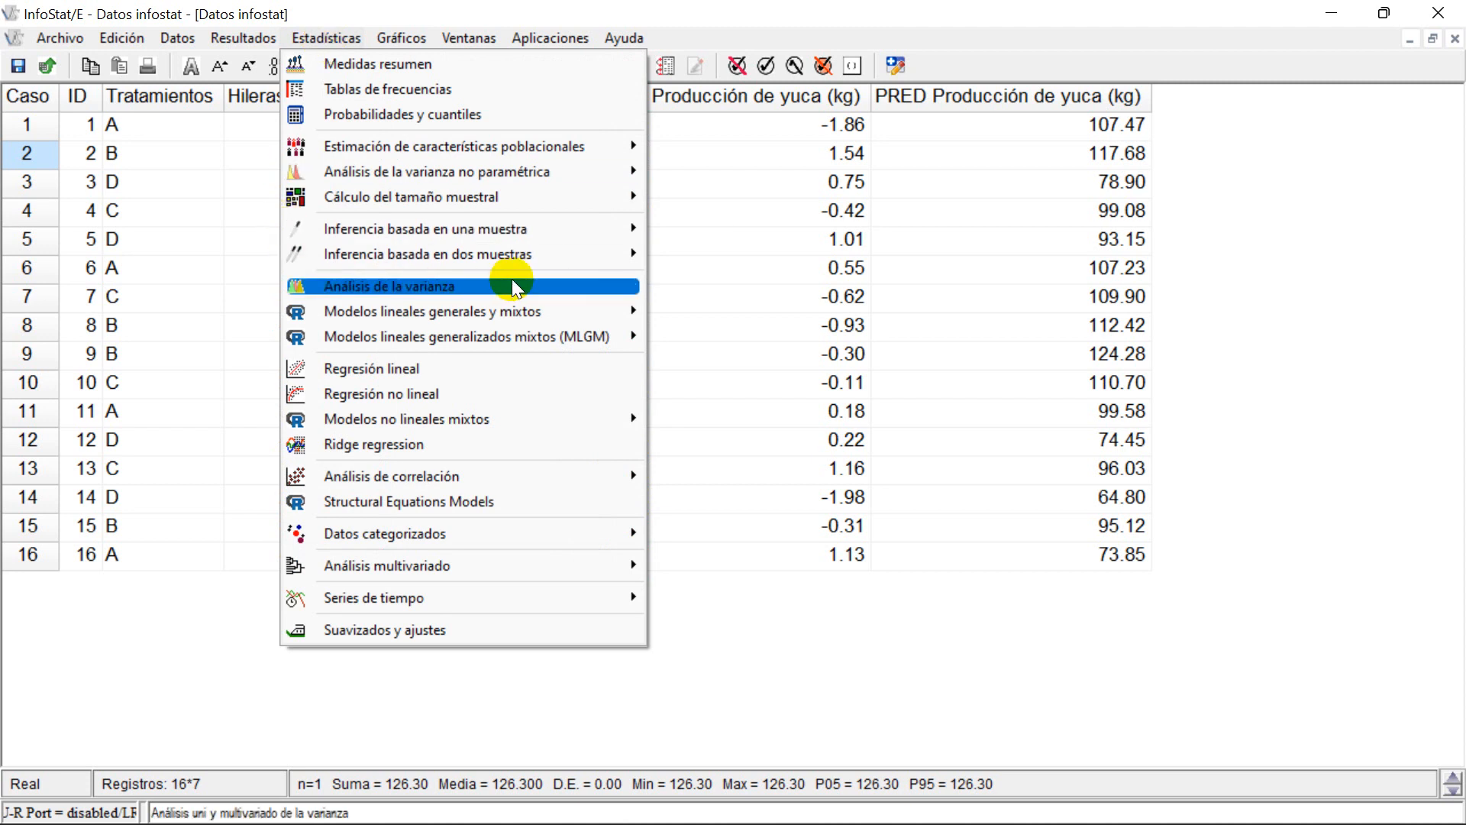
click(551, 292)
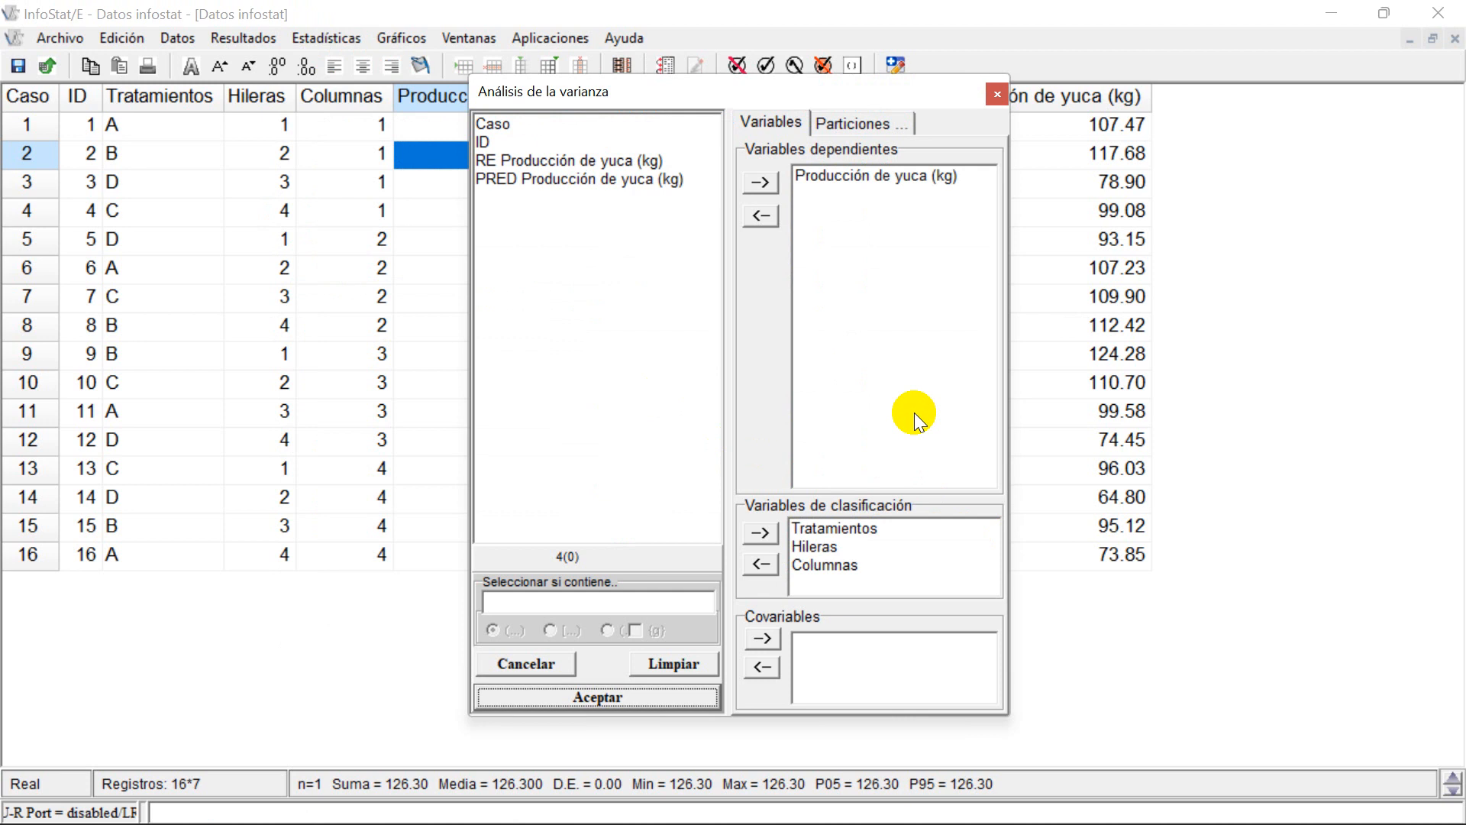
click(689, 697)
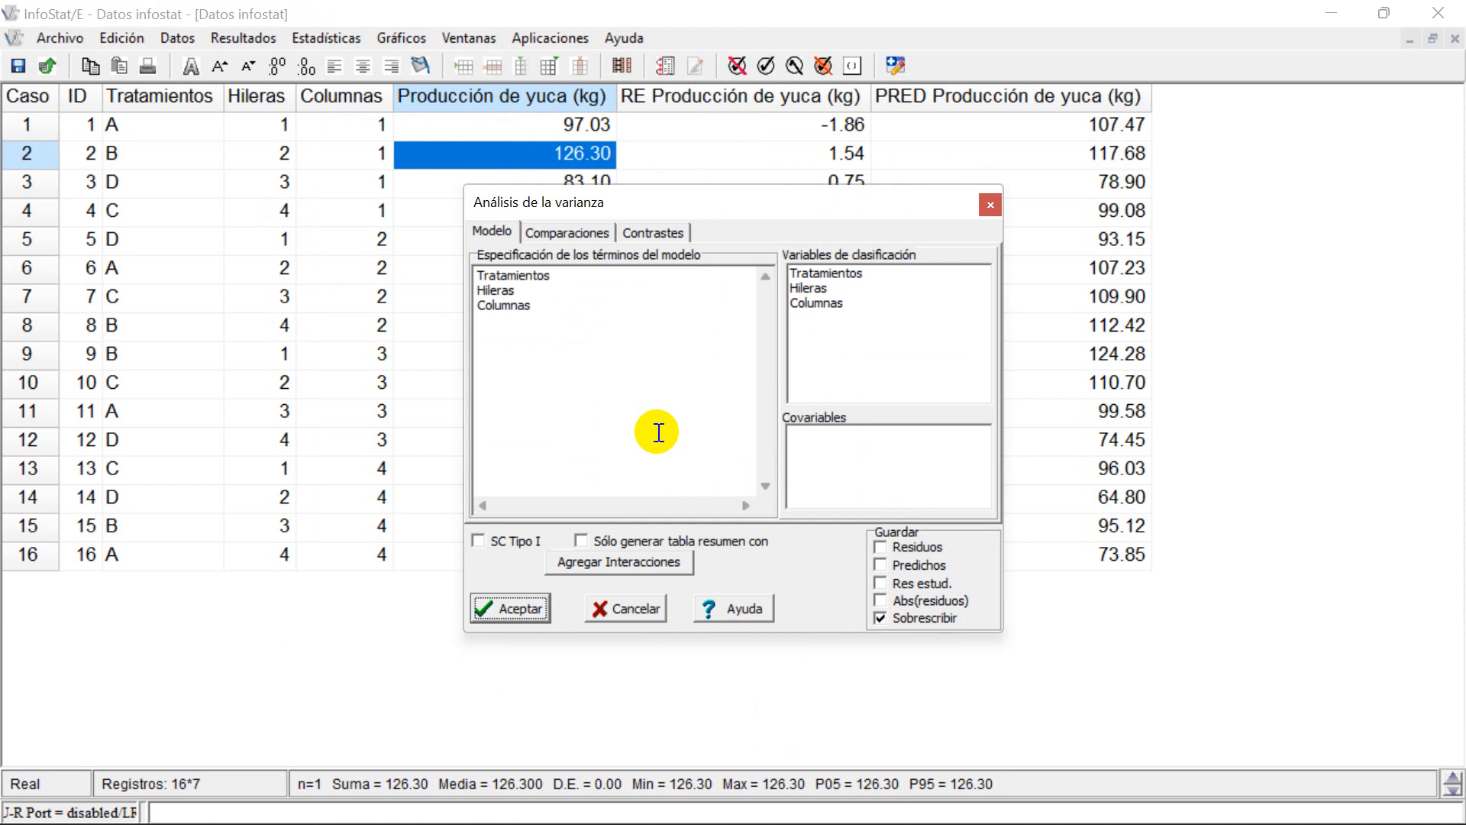
Step: Add a Tukey comparison of means for Tratamientos at the 0.05 significance level and run the analysis of variance
click(566, 232)
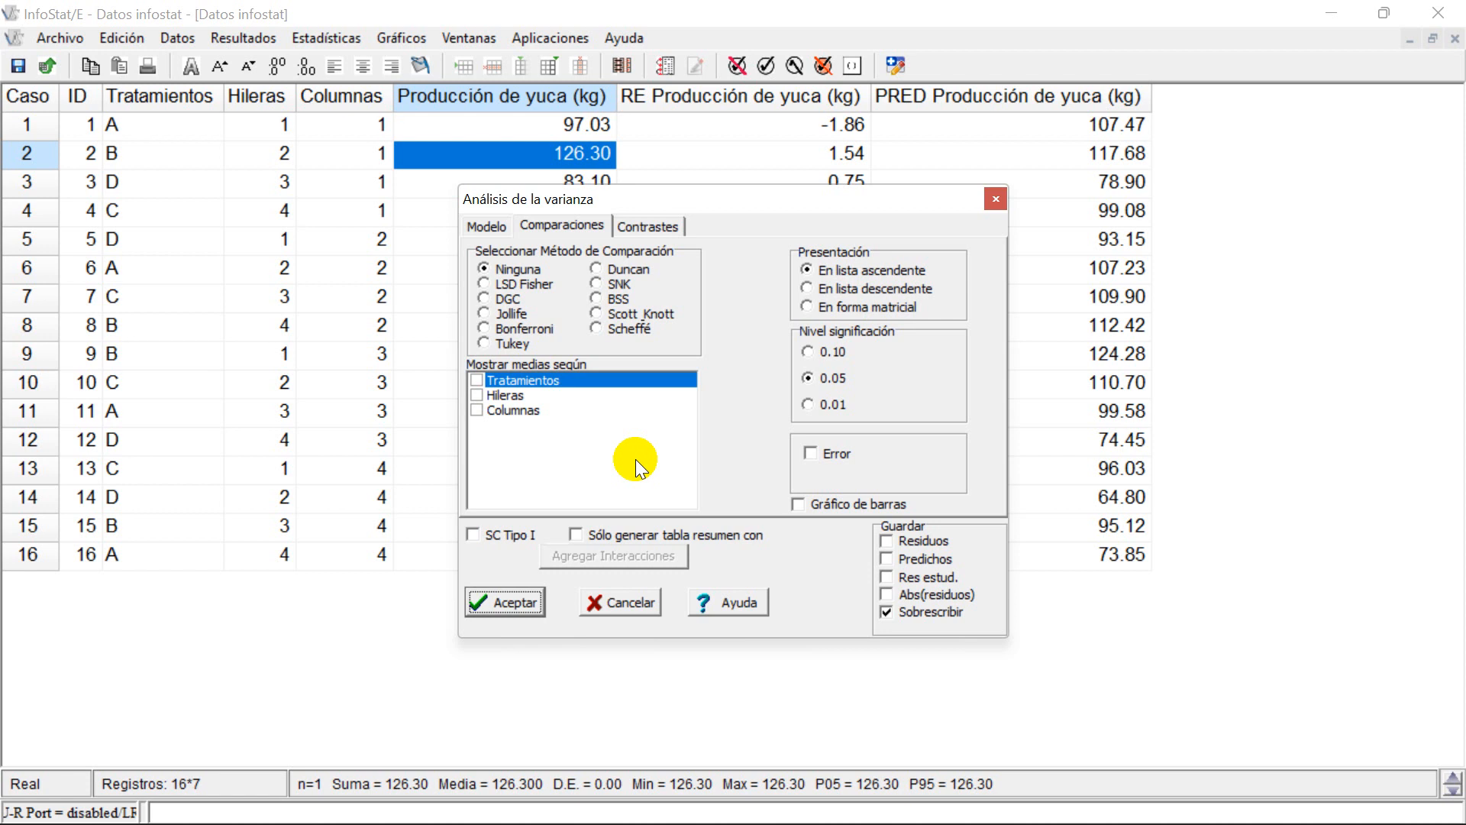
click(479, 379)
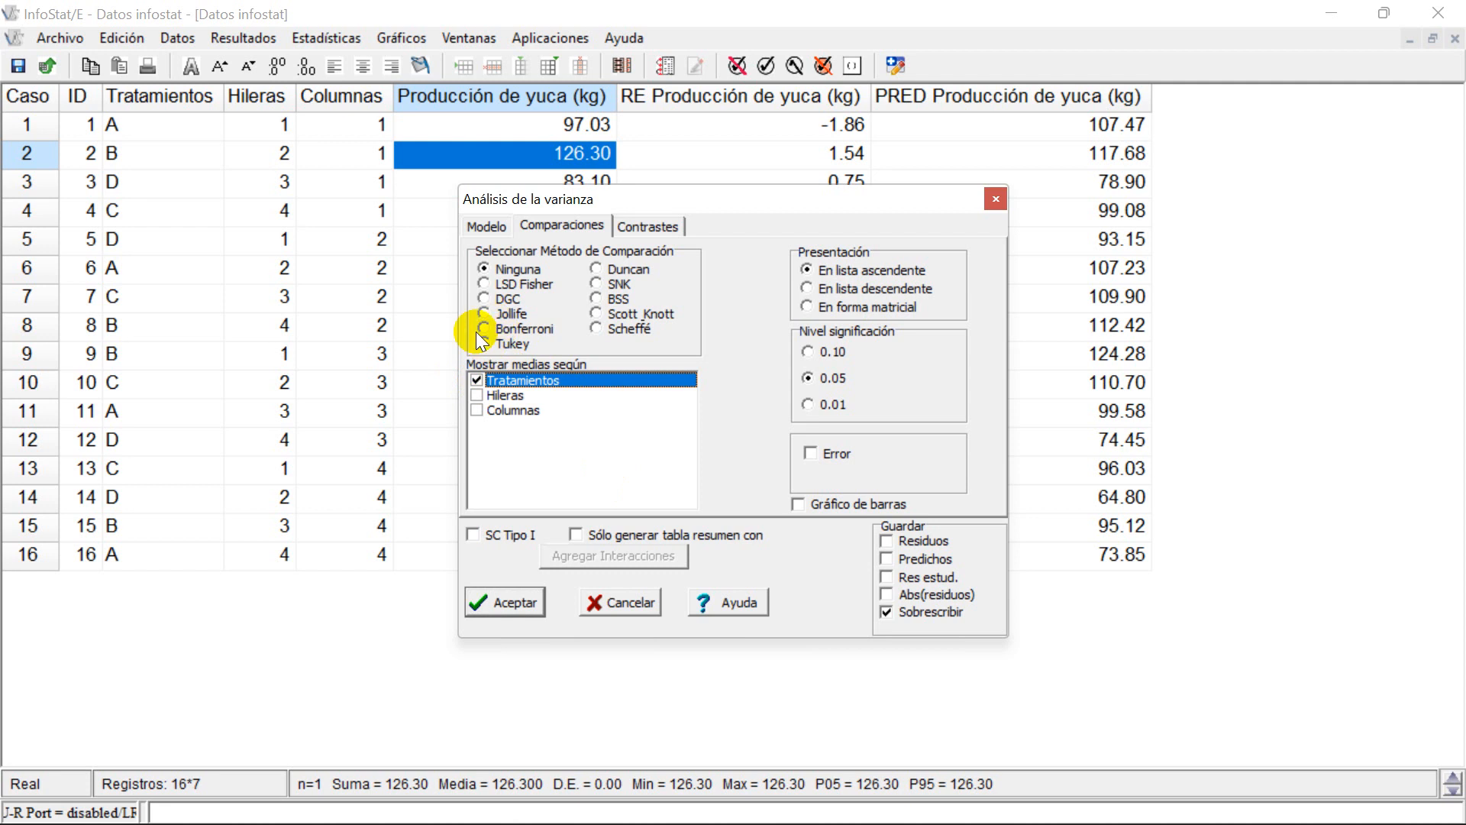
click(500, 343)
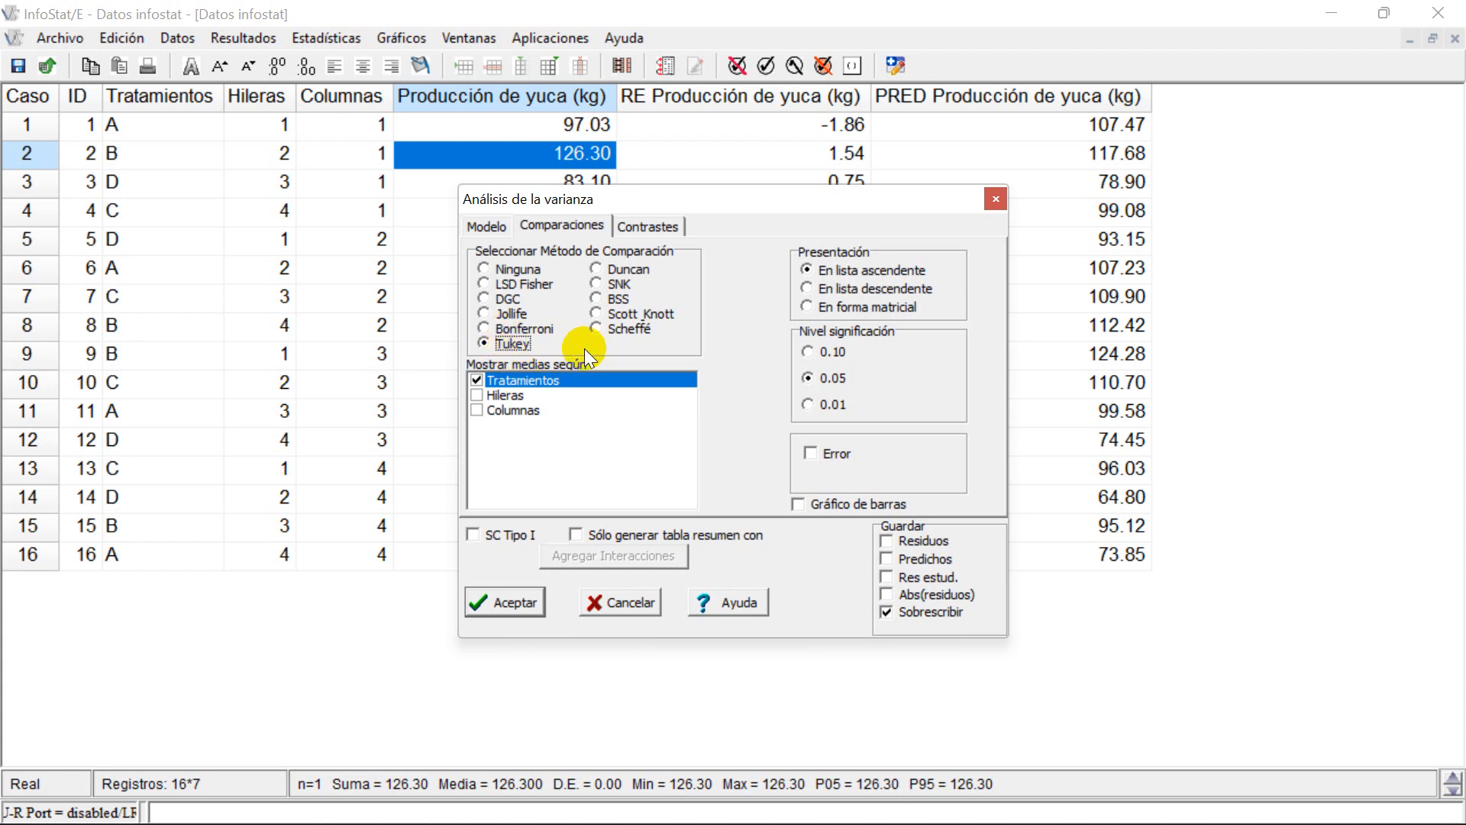
click(602, 332)
click(489, 343)
click(513, 603)
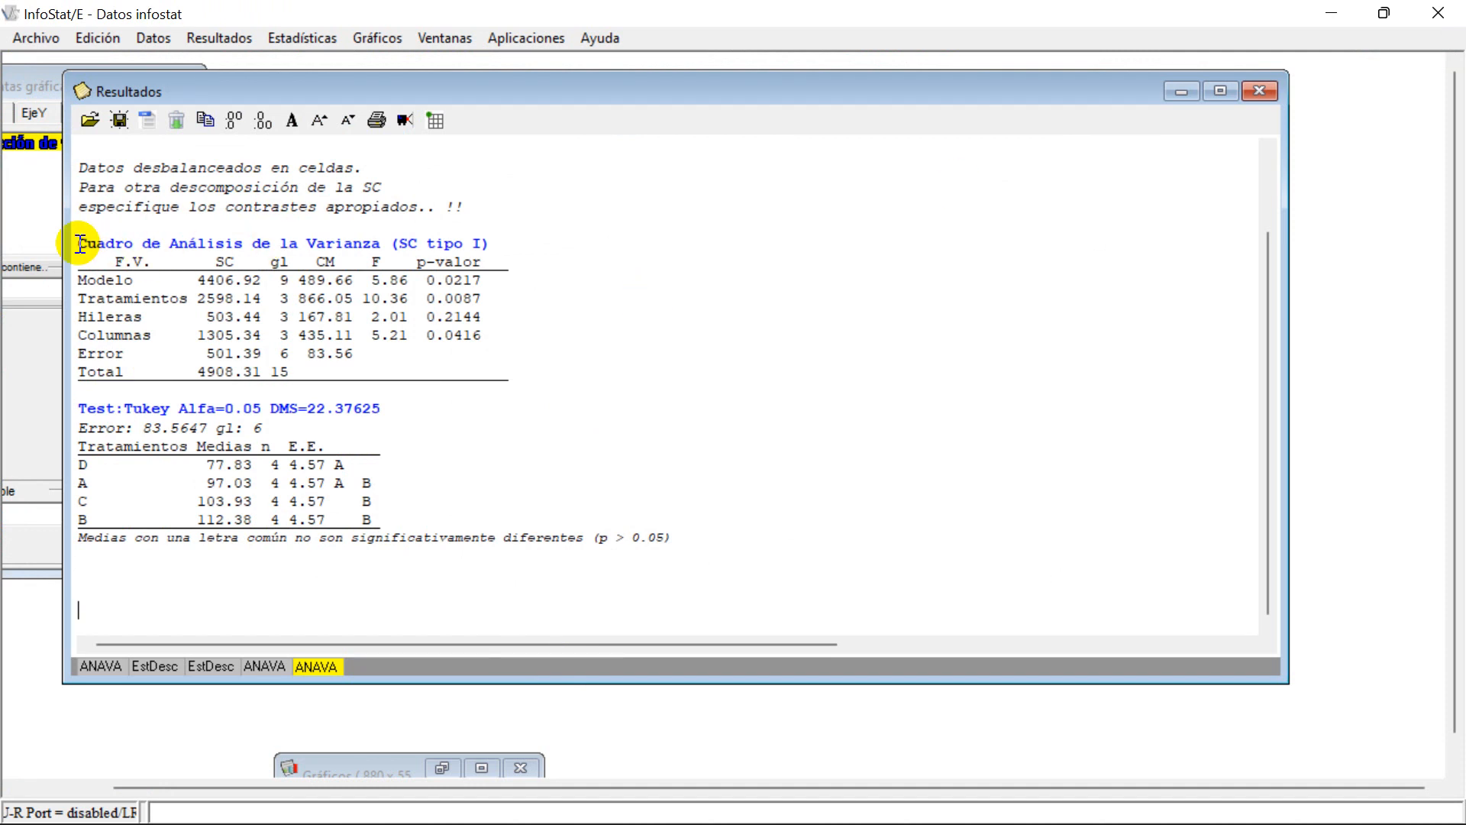
Step: Select the Cuadro de Análisis de la Varianza in the results, from its title through the Total row
drag(78, 166, 135, 185)
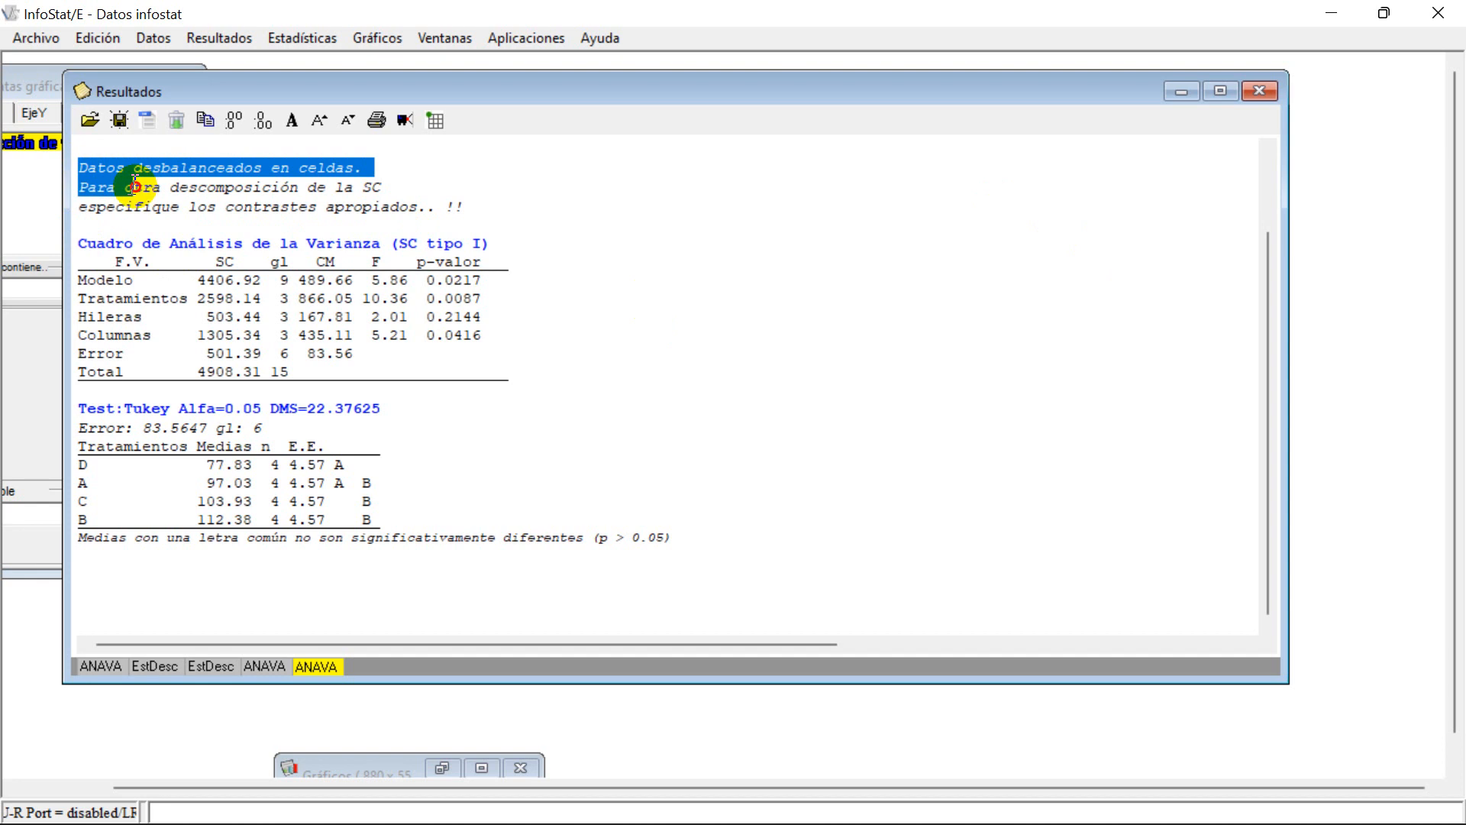
click(80, 226)
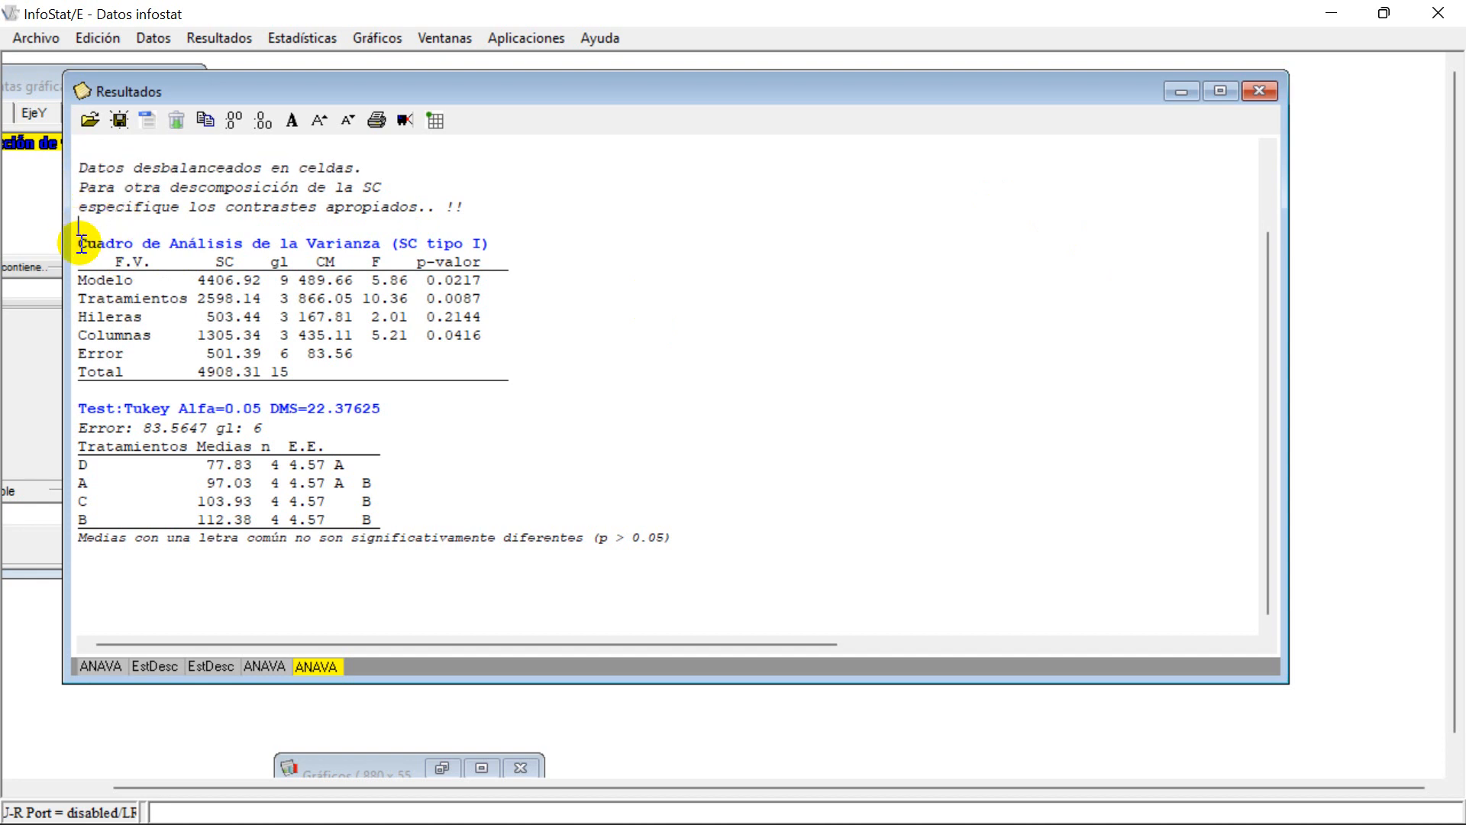
drag(80, 243, 497, 391)
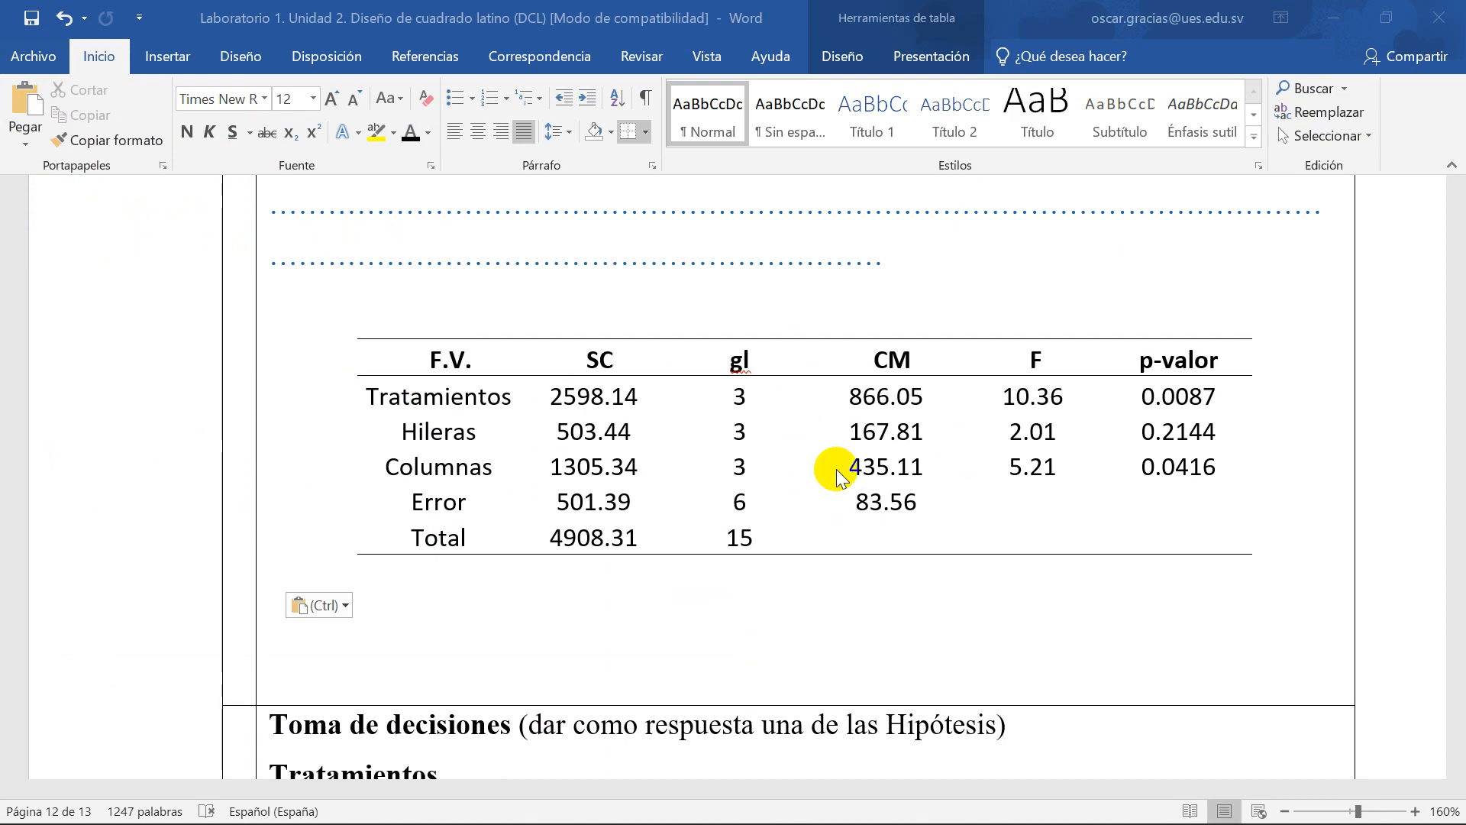
Step: Start a caption above the pasted variance table reading "Cuadro 1. Análisis de varianza", correcting the missing accent with the spelling suggestion
click(525, 321)
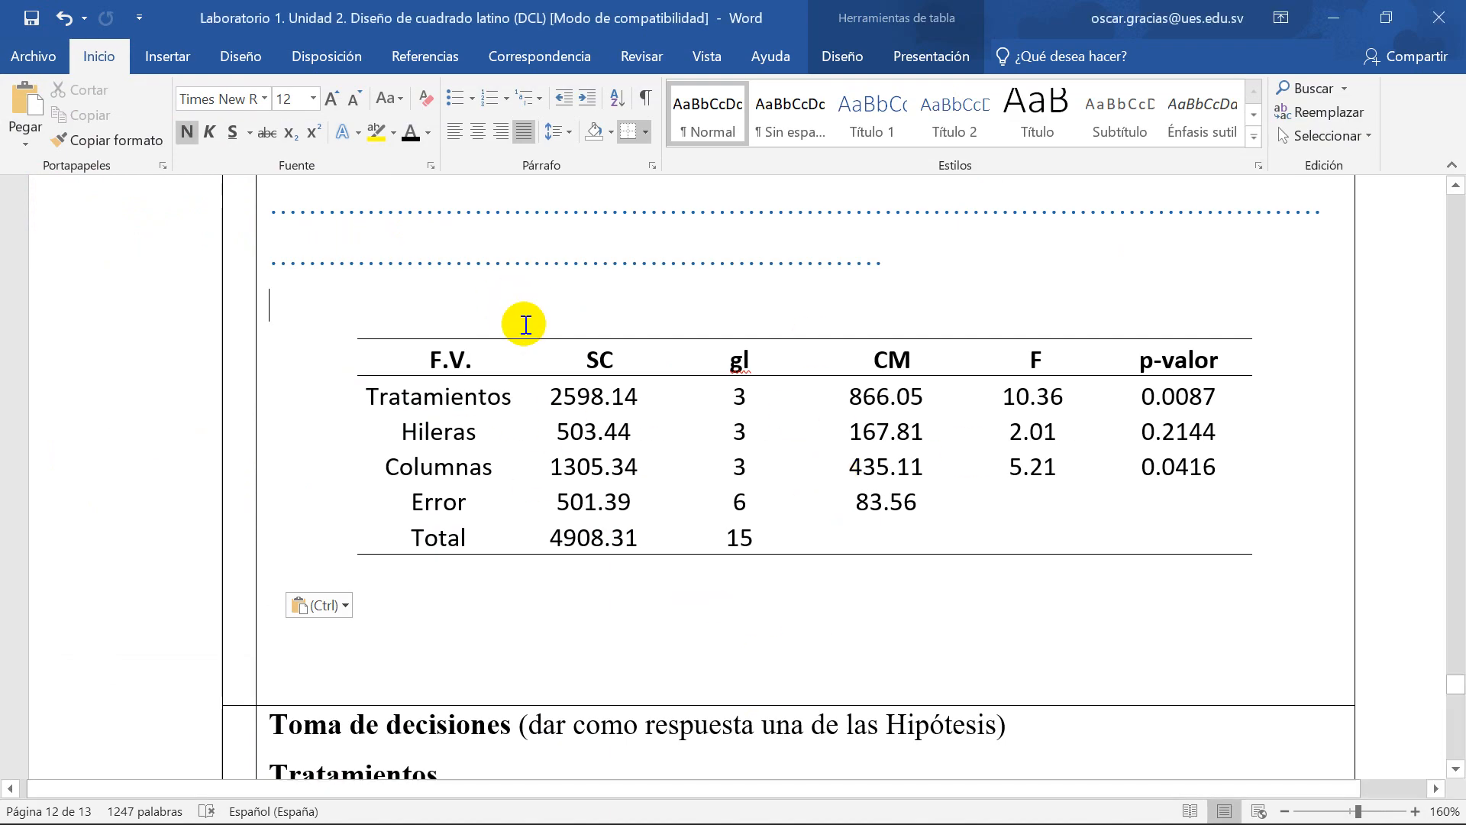
text(Cuadr)
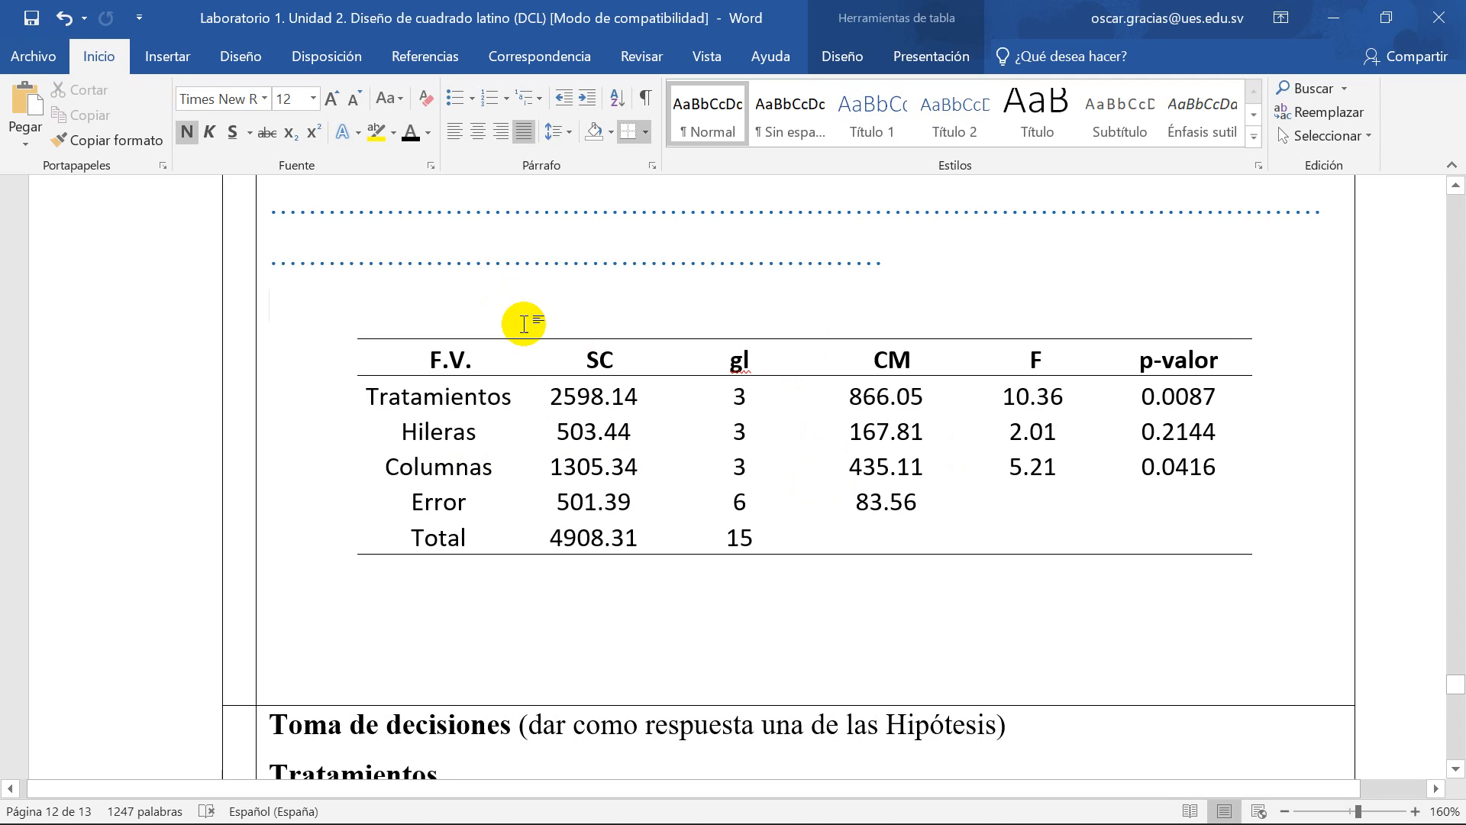
text(o 1. )
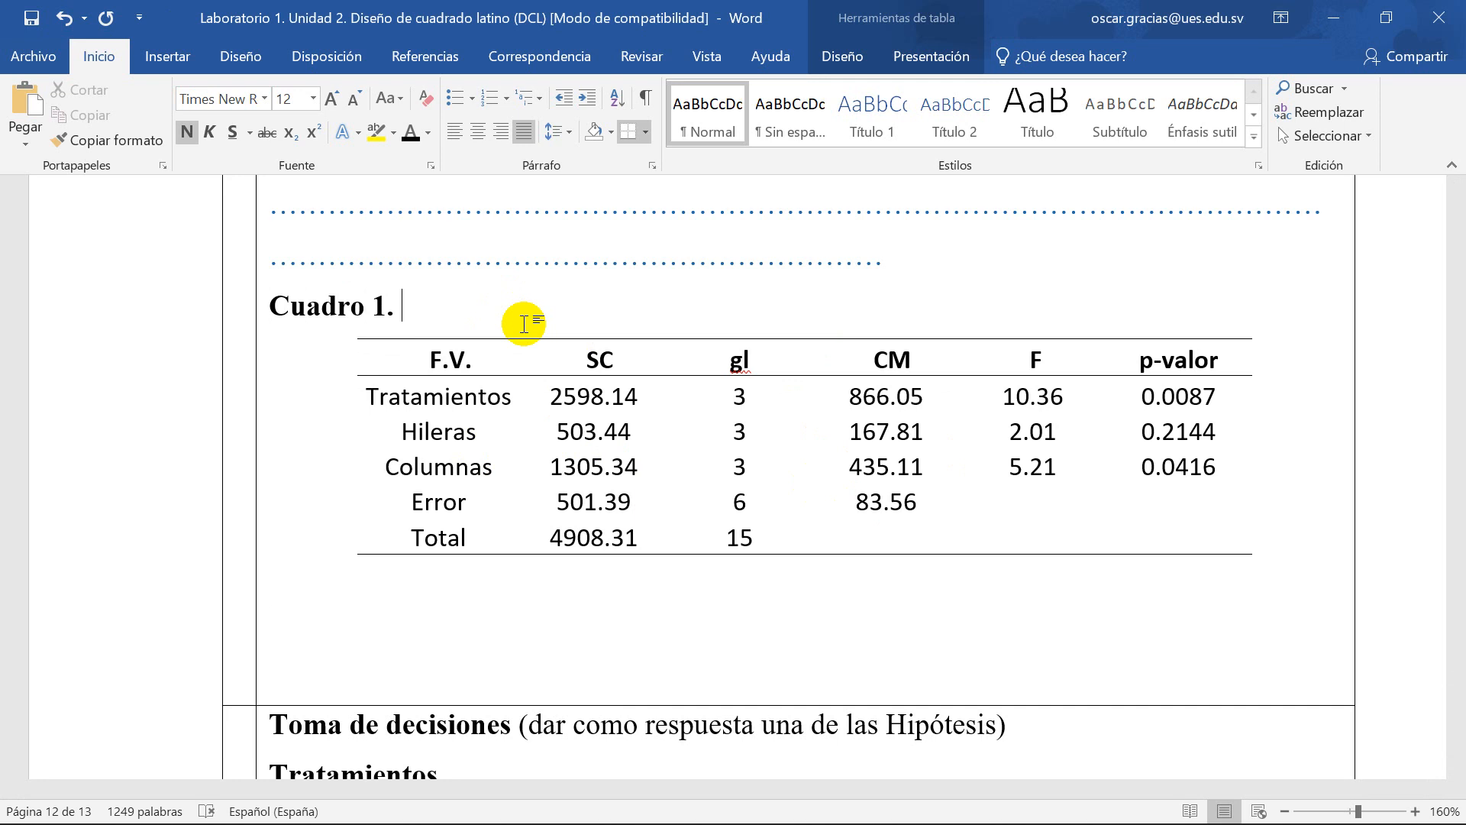
text(Anali)
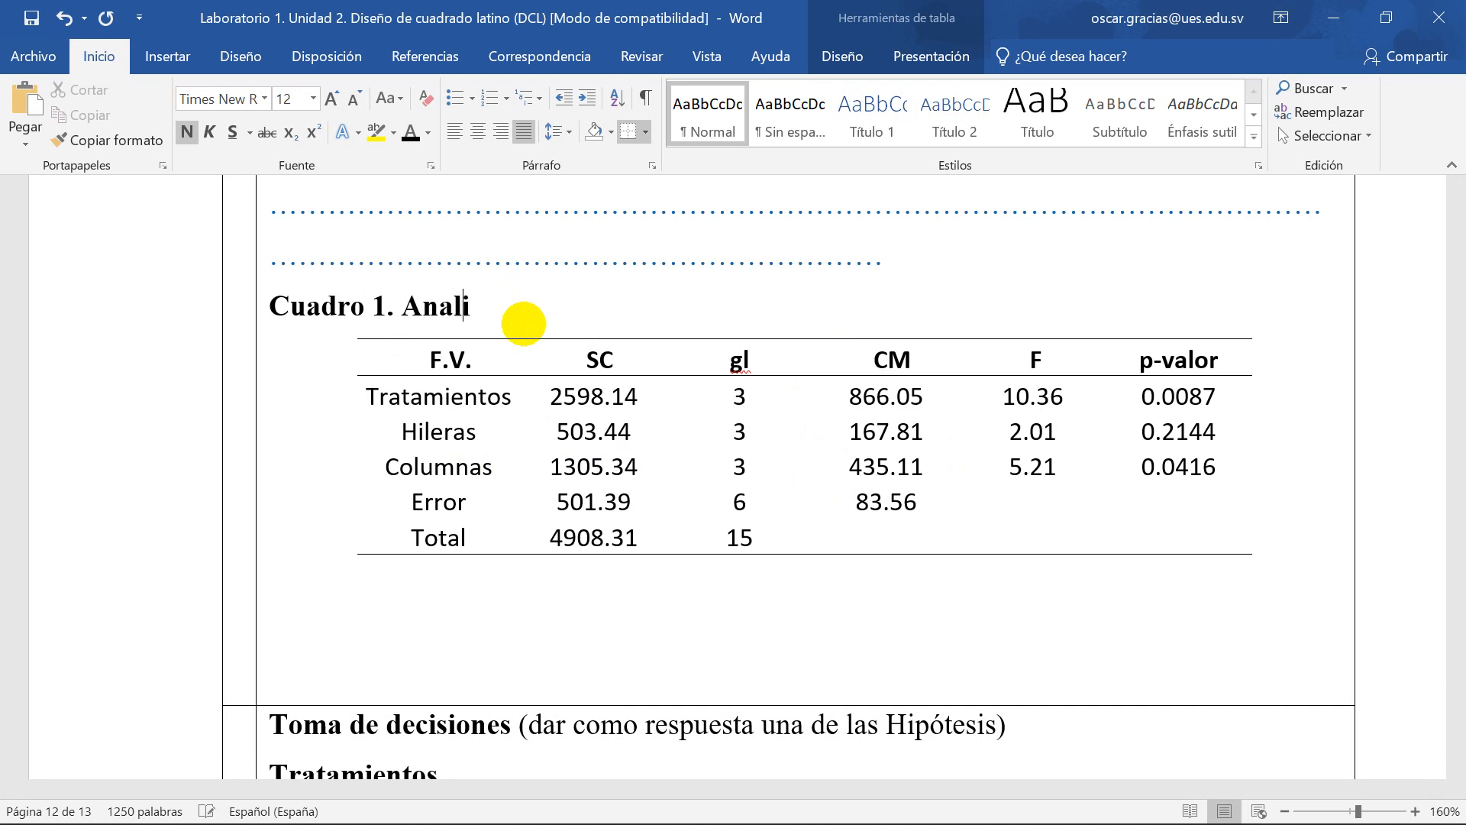
text(sis de varianza)
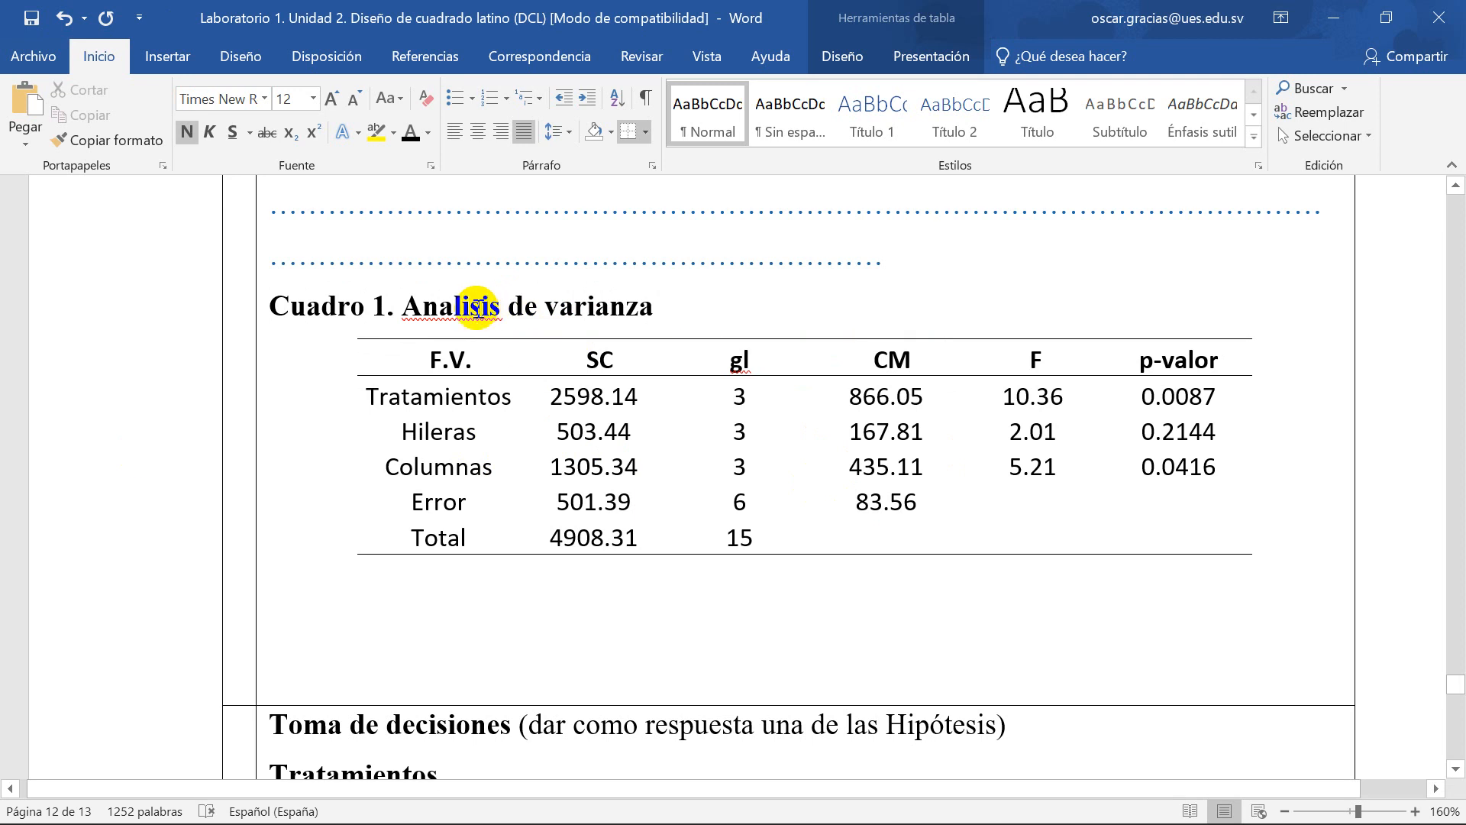
right_click(477, 308)
click(402, 342)
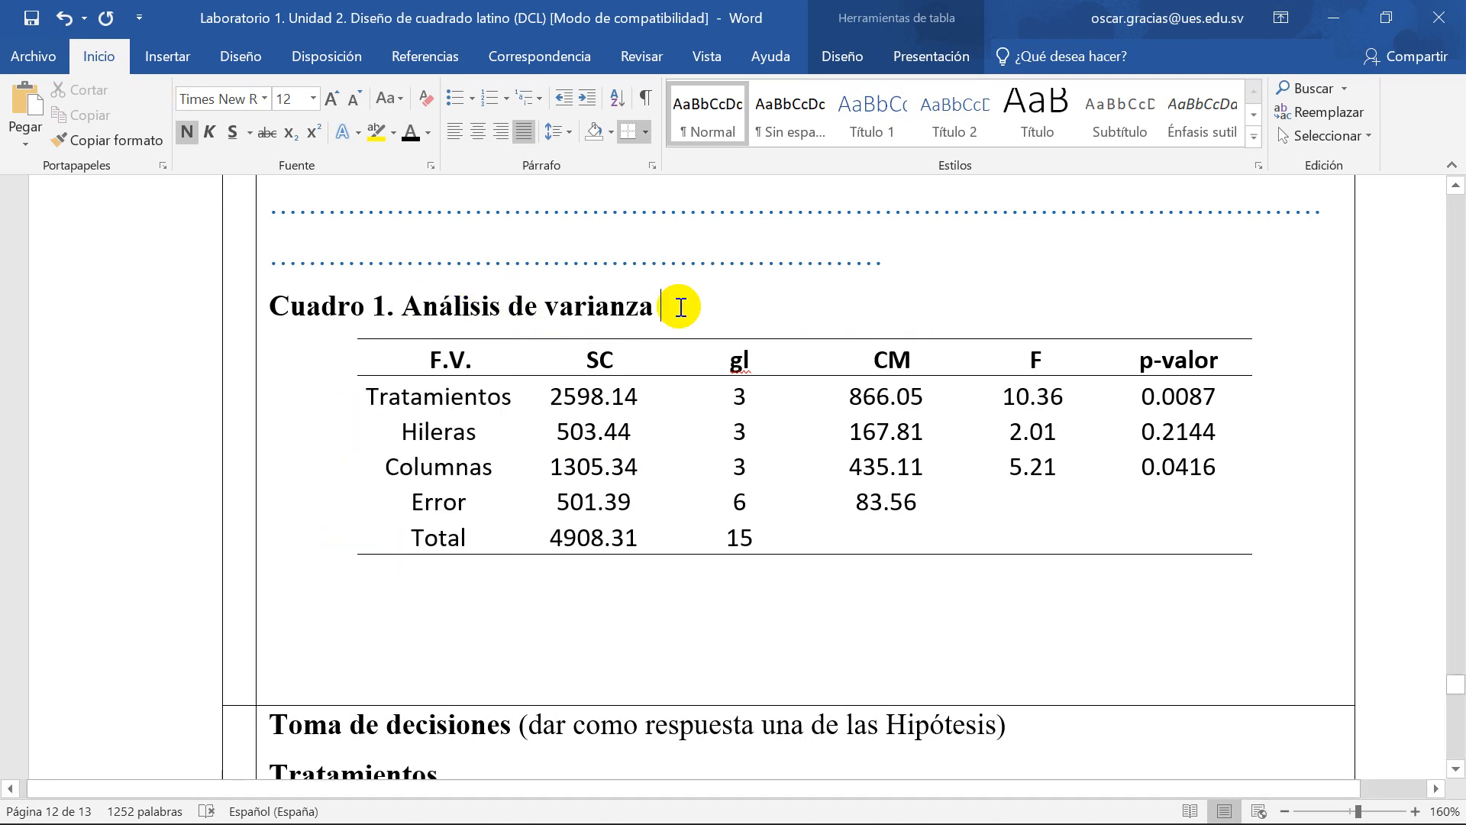
Step: Extend the Cuadro 1 caption with "bajo el diseño cuadrado latino"
click(680, 307)
text(b)
text(el )
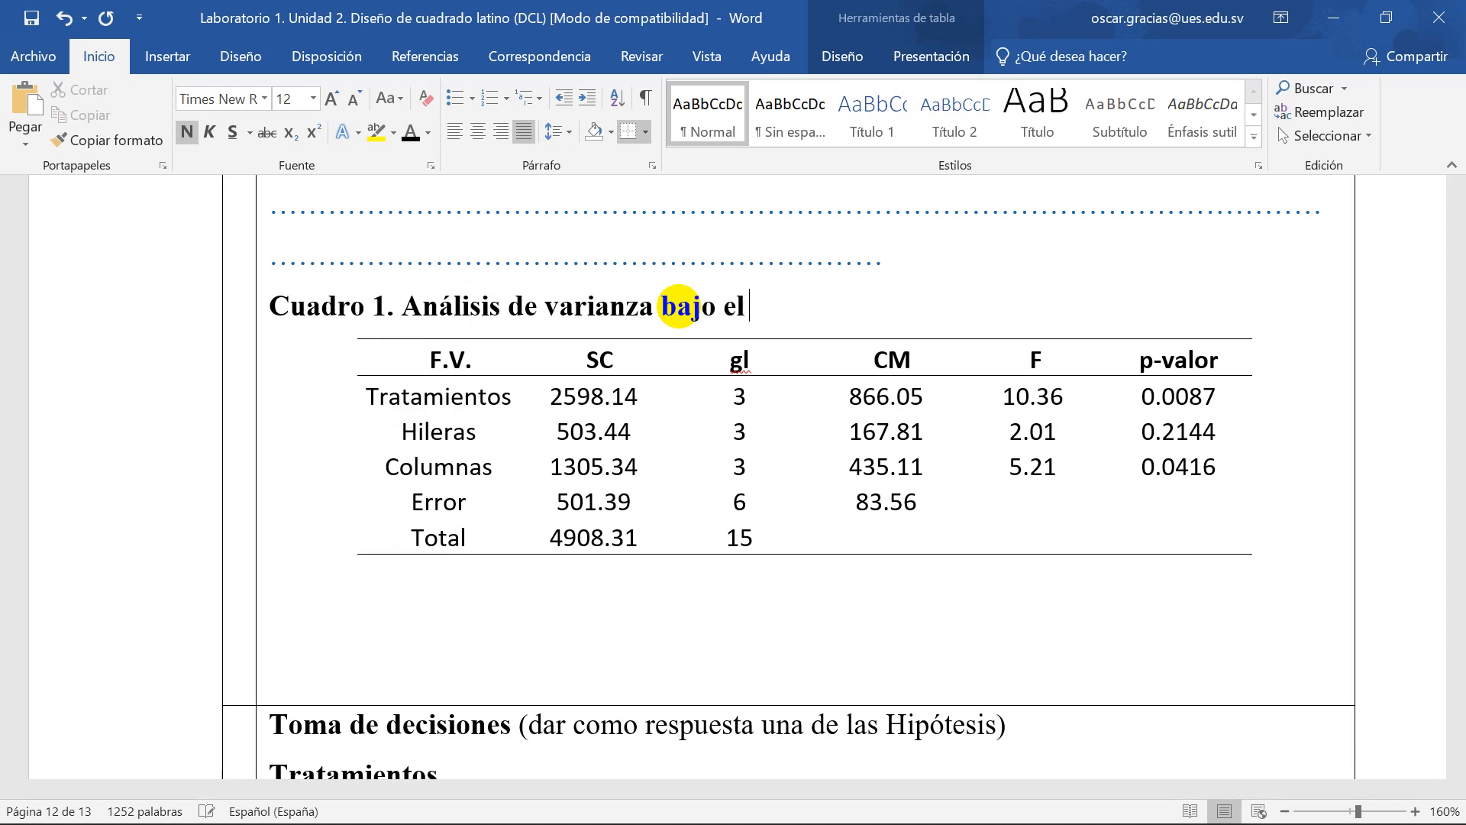
text(diseño cua)
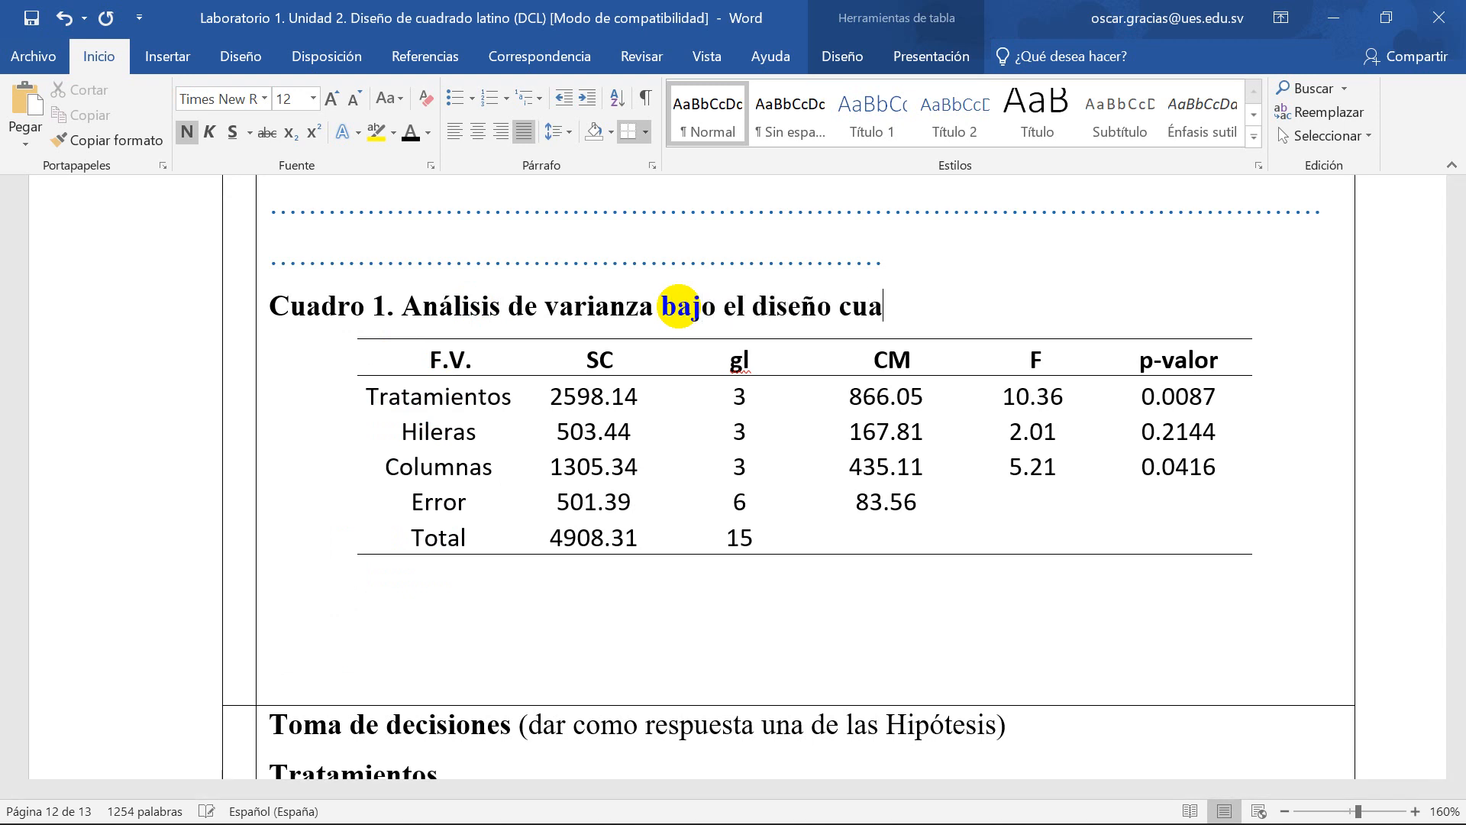
text(drado latino)
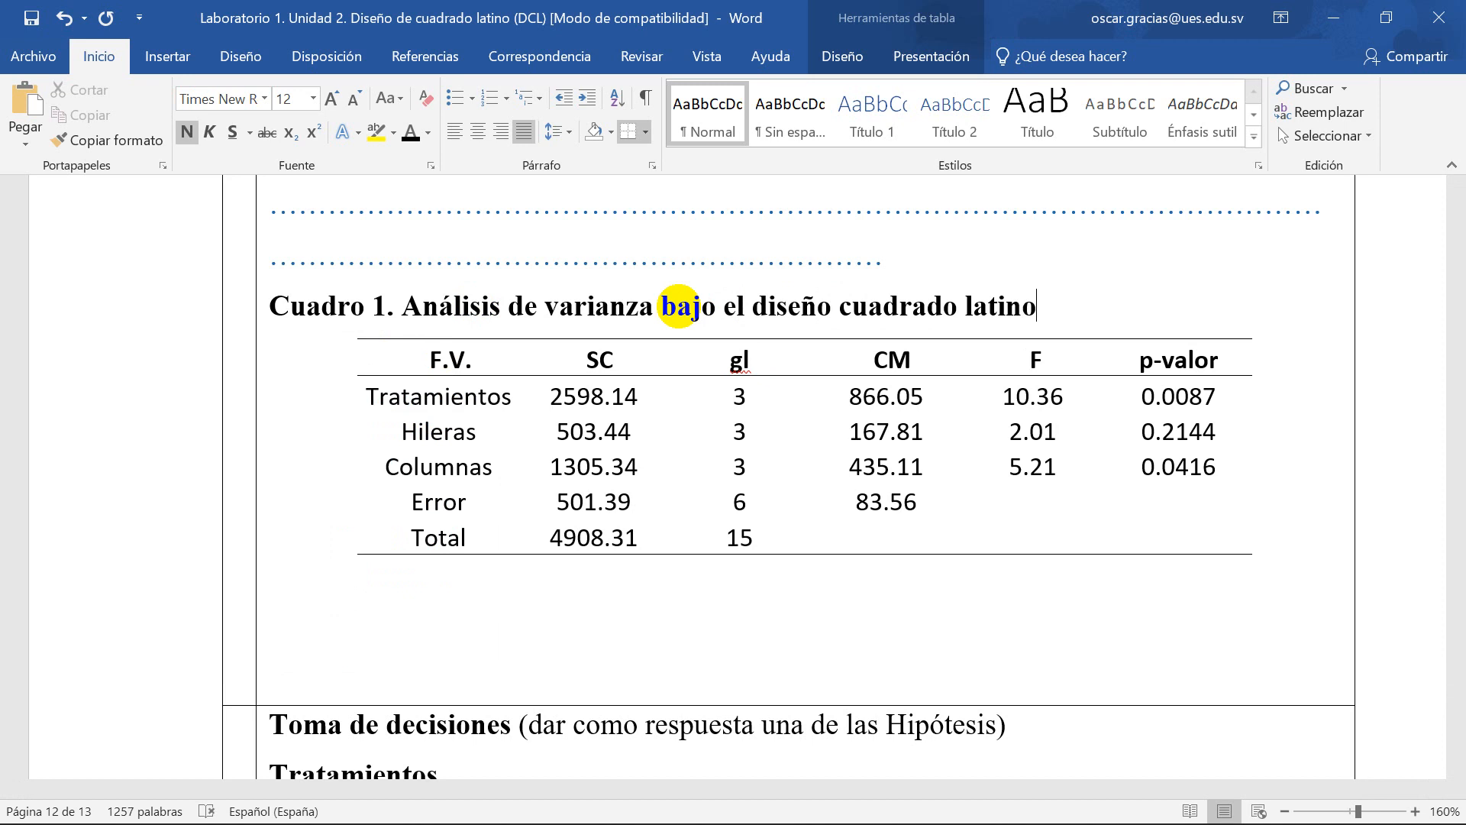
Step: Finish the Cuadro 1 caption with "para los niveles de producción de yuca (kg)", including a space before the unit
text( para los nivel)
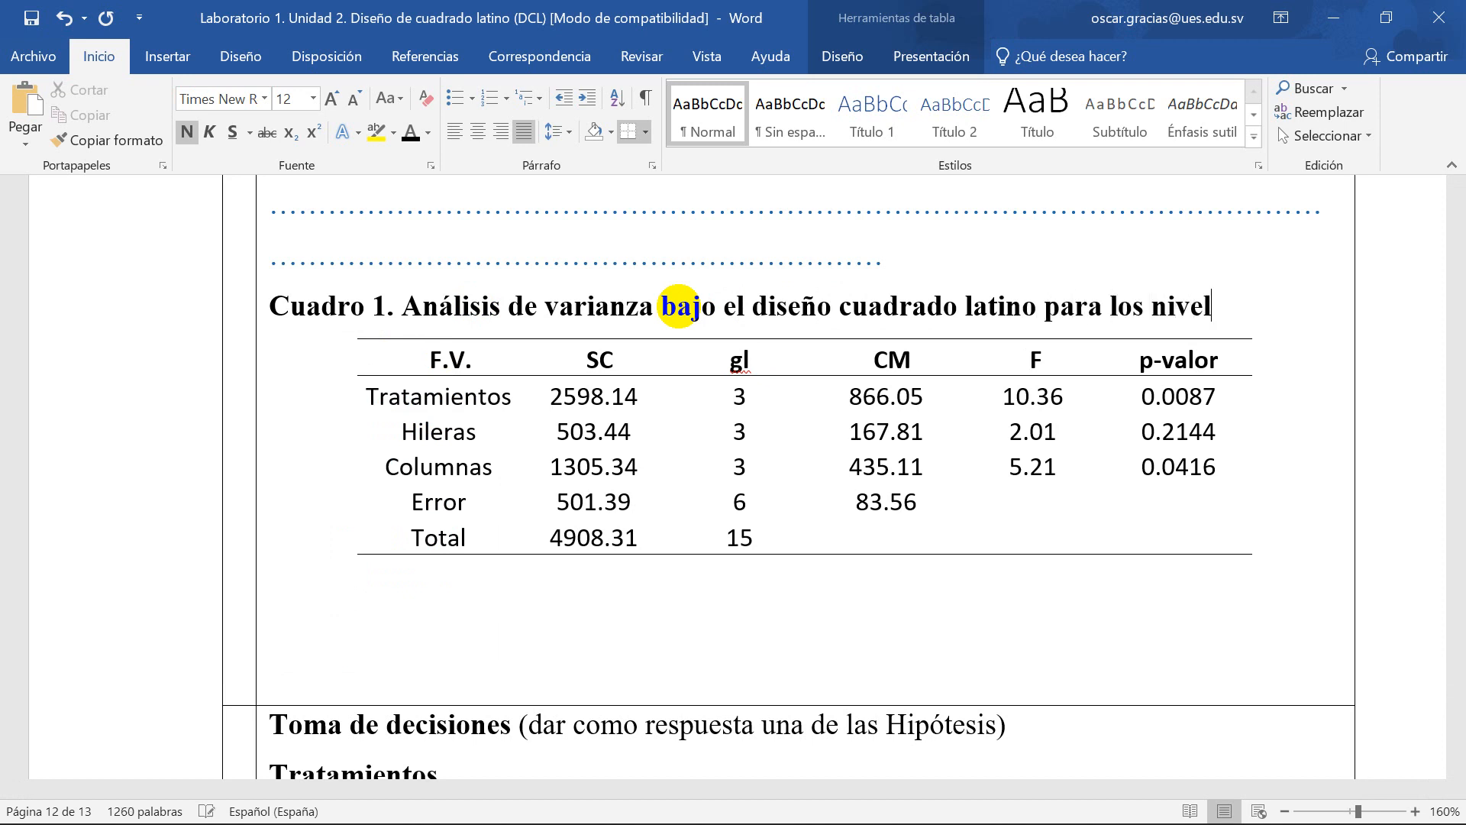
text(es de proeucci)
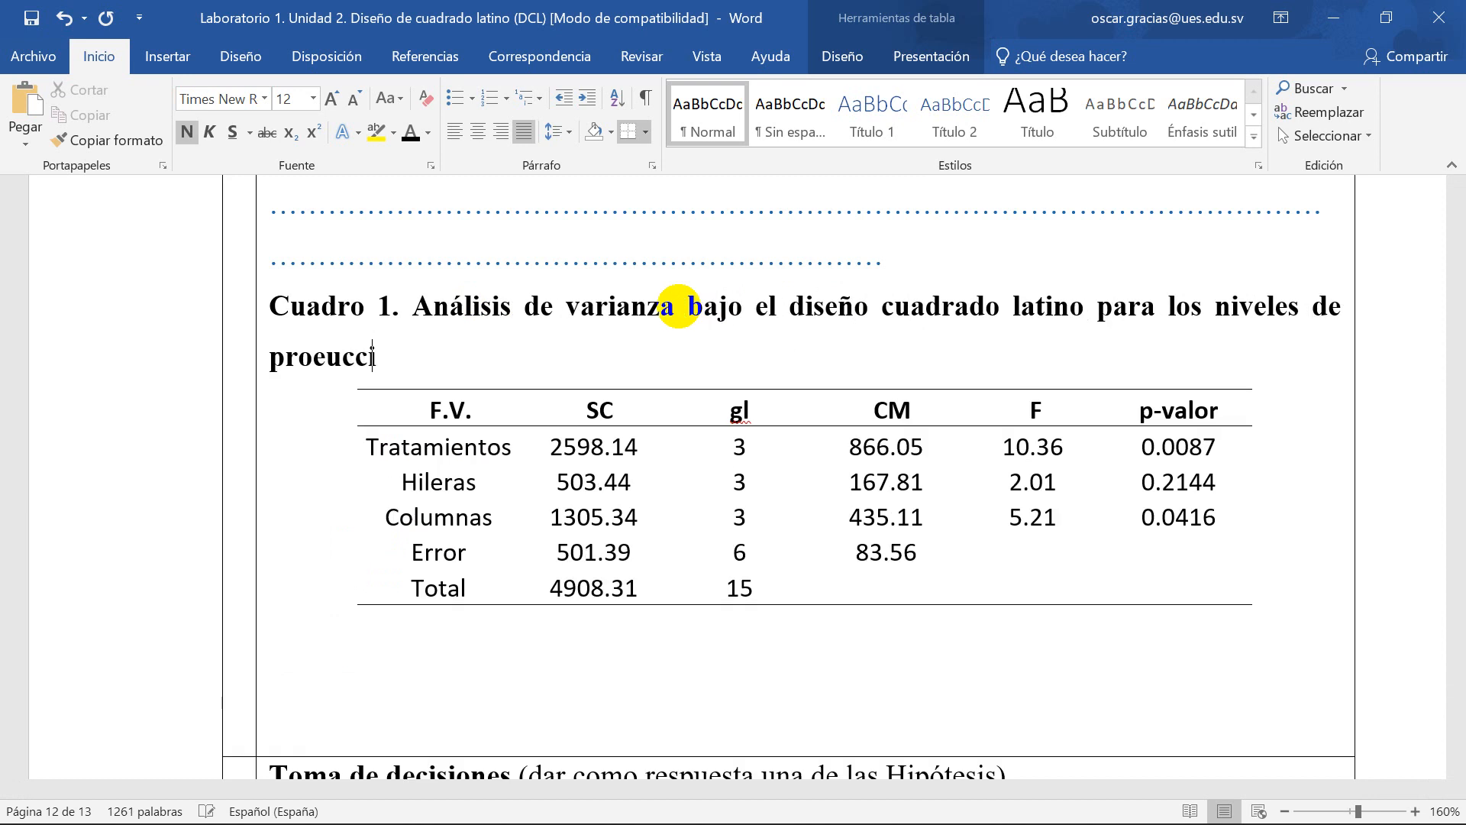
key(BackSpace)
key(BackSpace)
key(BackSpace)
key(BackSpace)
key(BackSpace)
key(BackSpace)
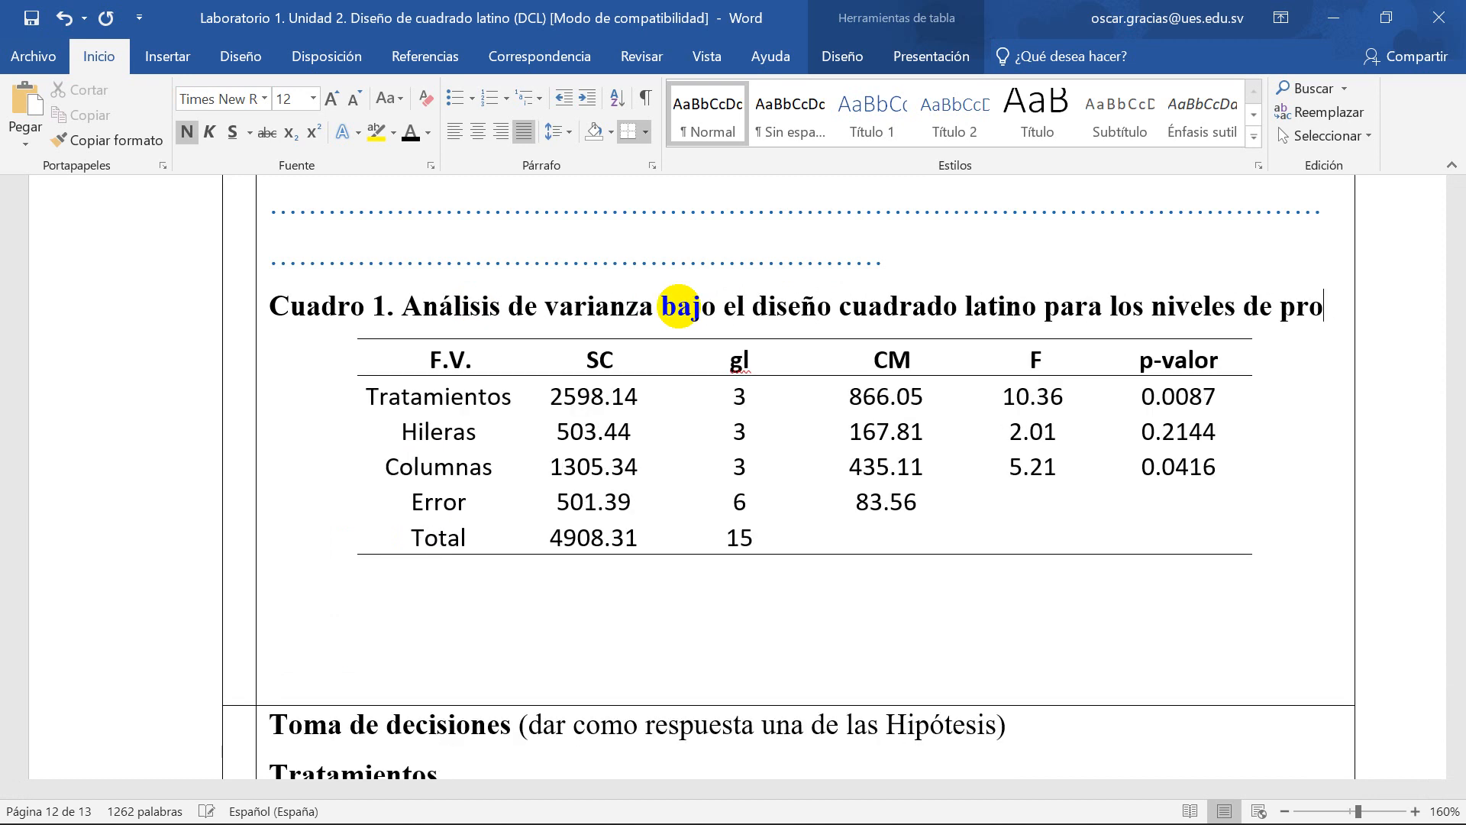
text(ducción de)
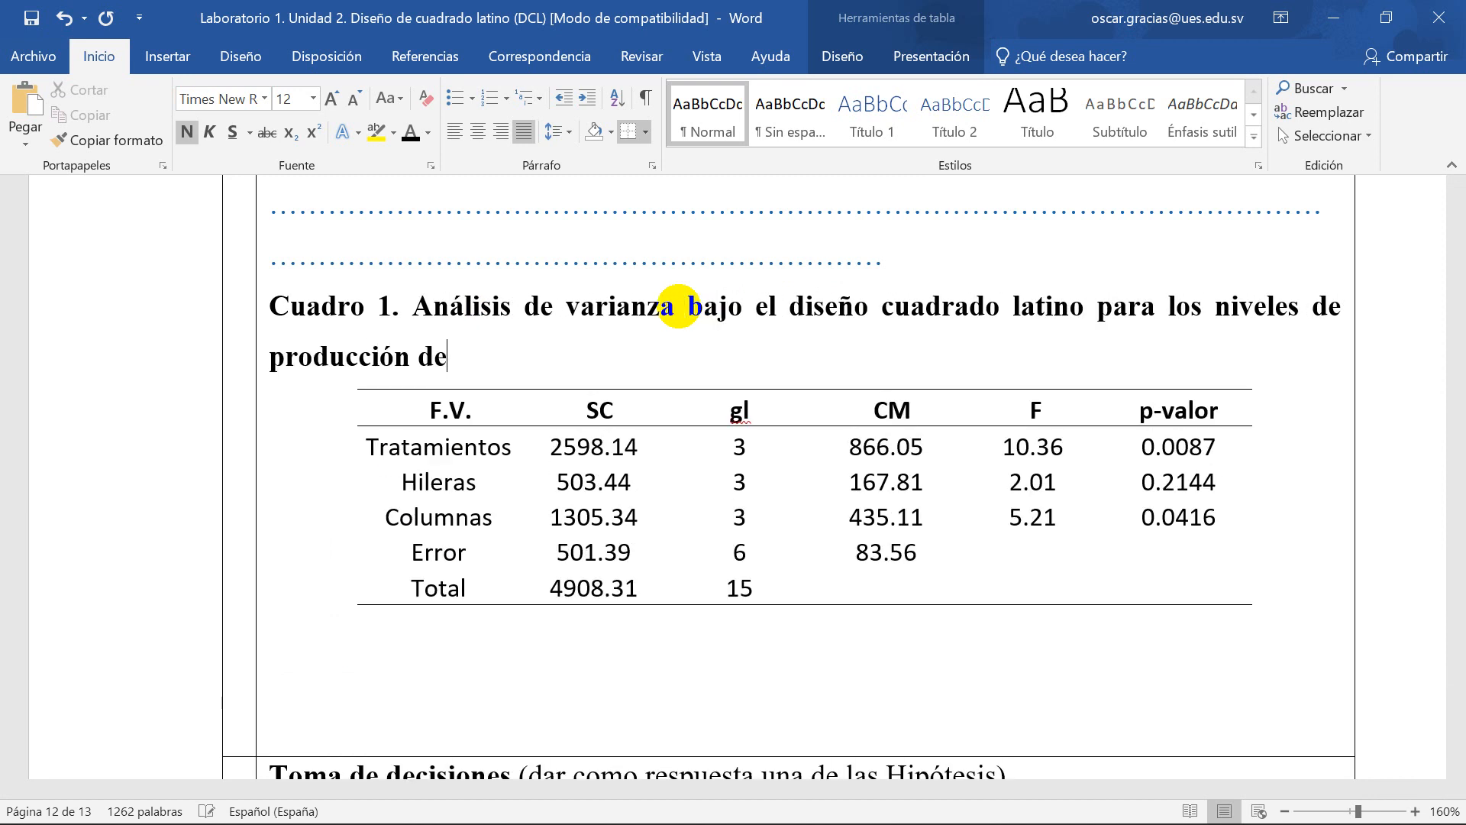
text( yuca(kg)
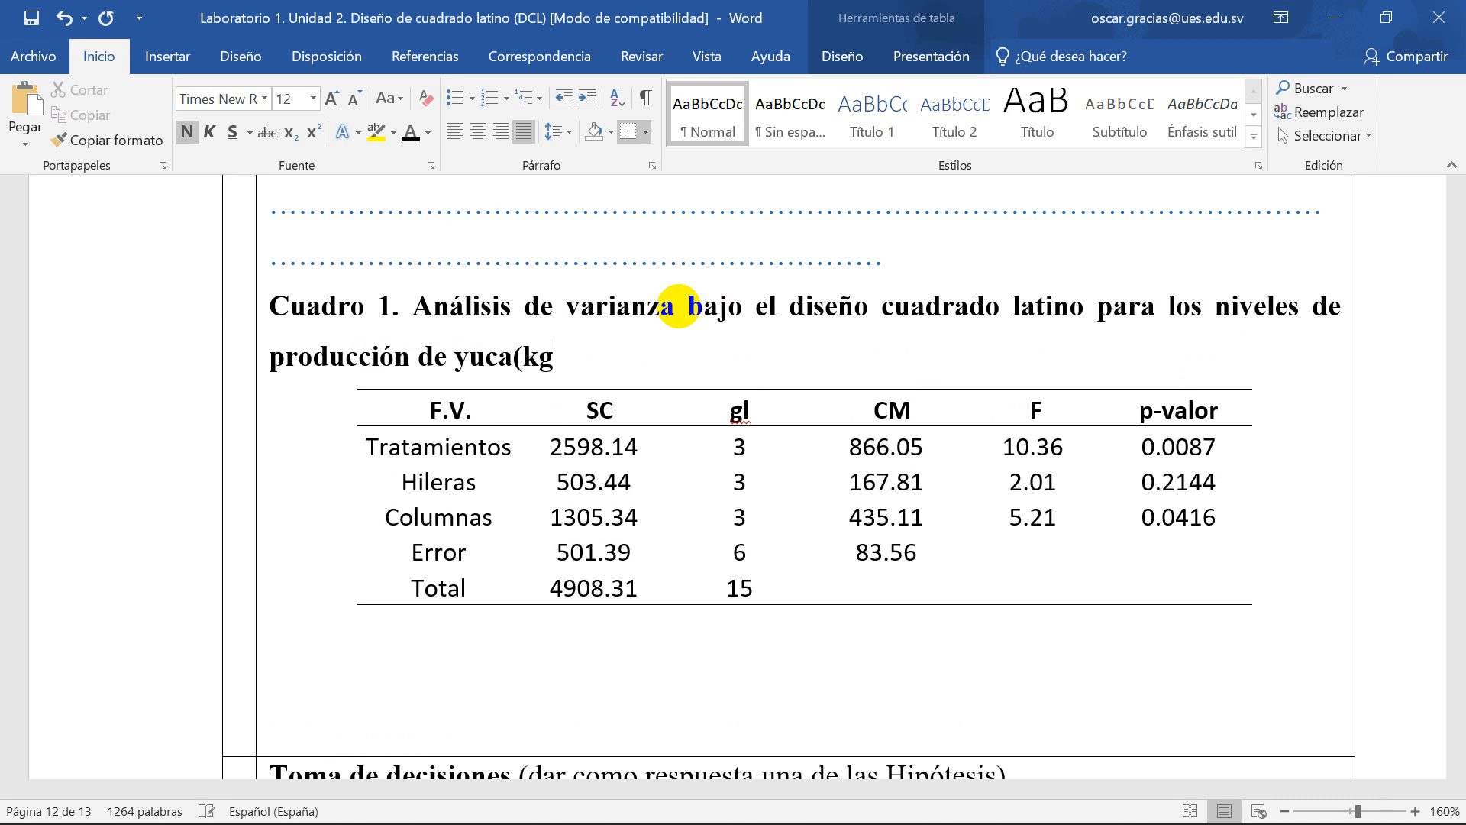
text())
right_click(512, 356)
click(523, 356)
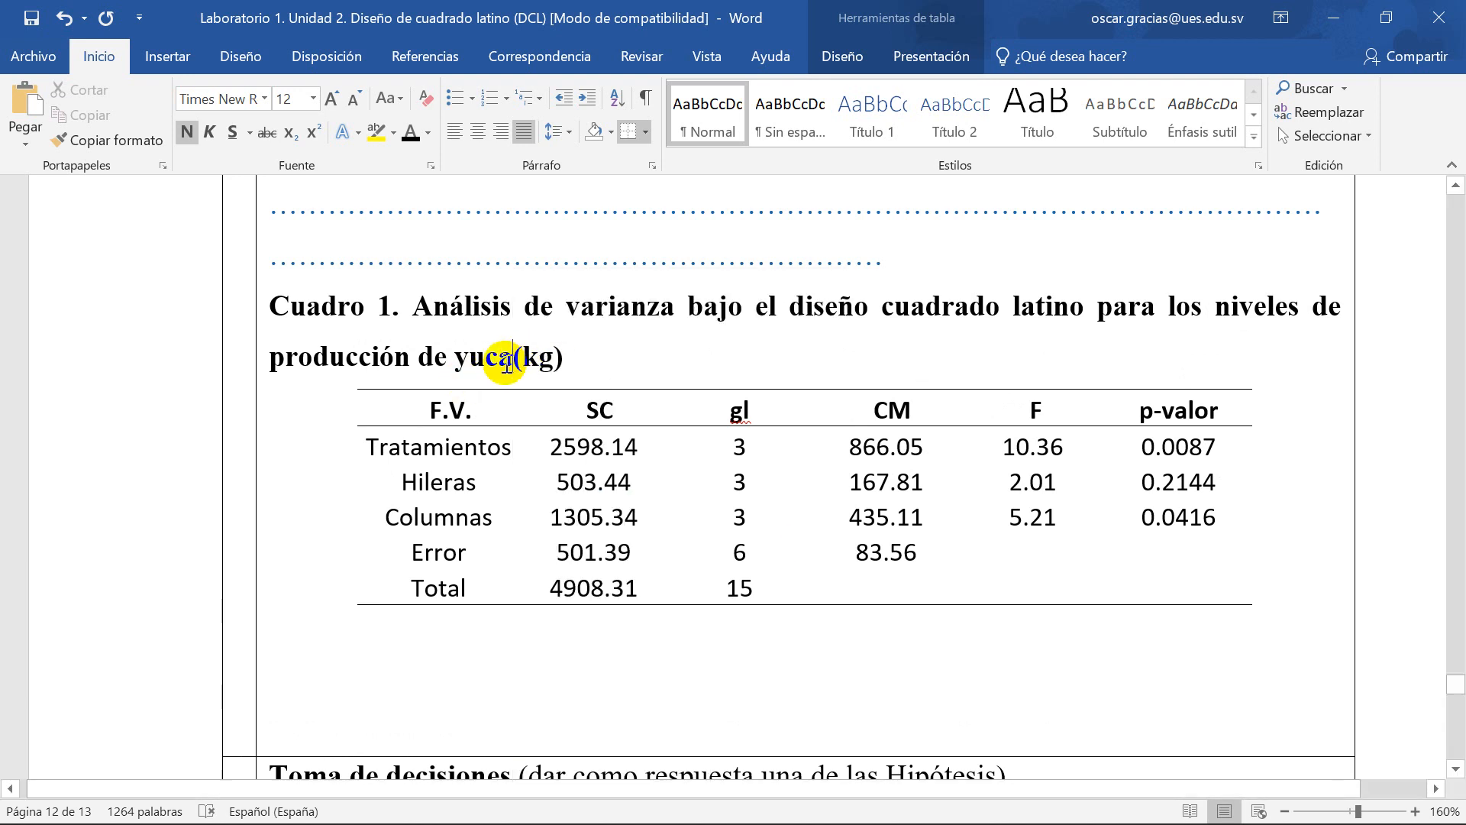
click(661, 359)
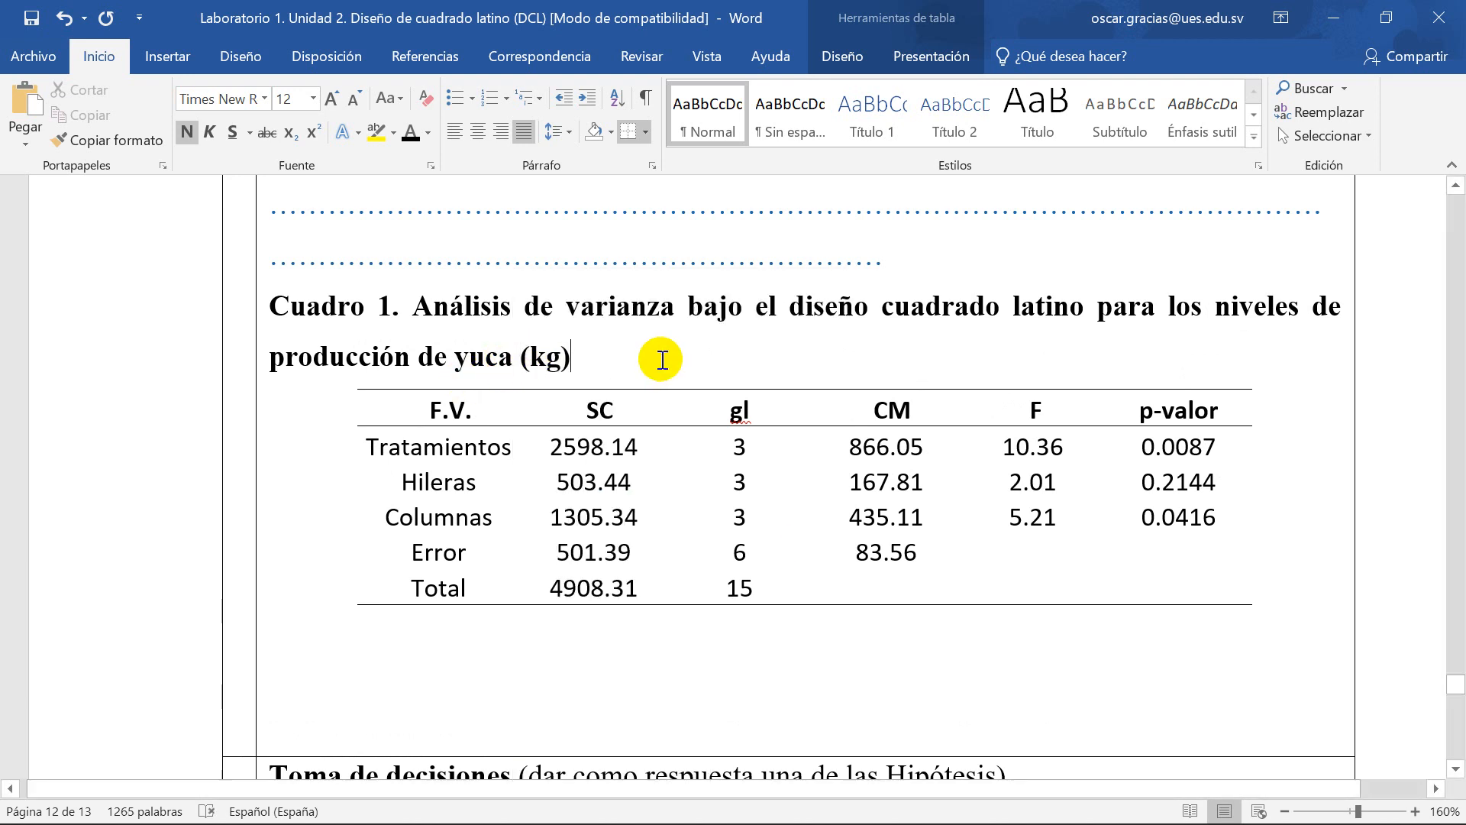
Step: Remove bold from the caption text following "Cuadro 1." and save the document
drag(540, 337, 438, 317)
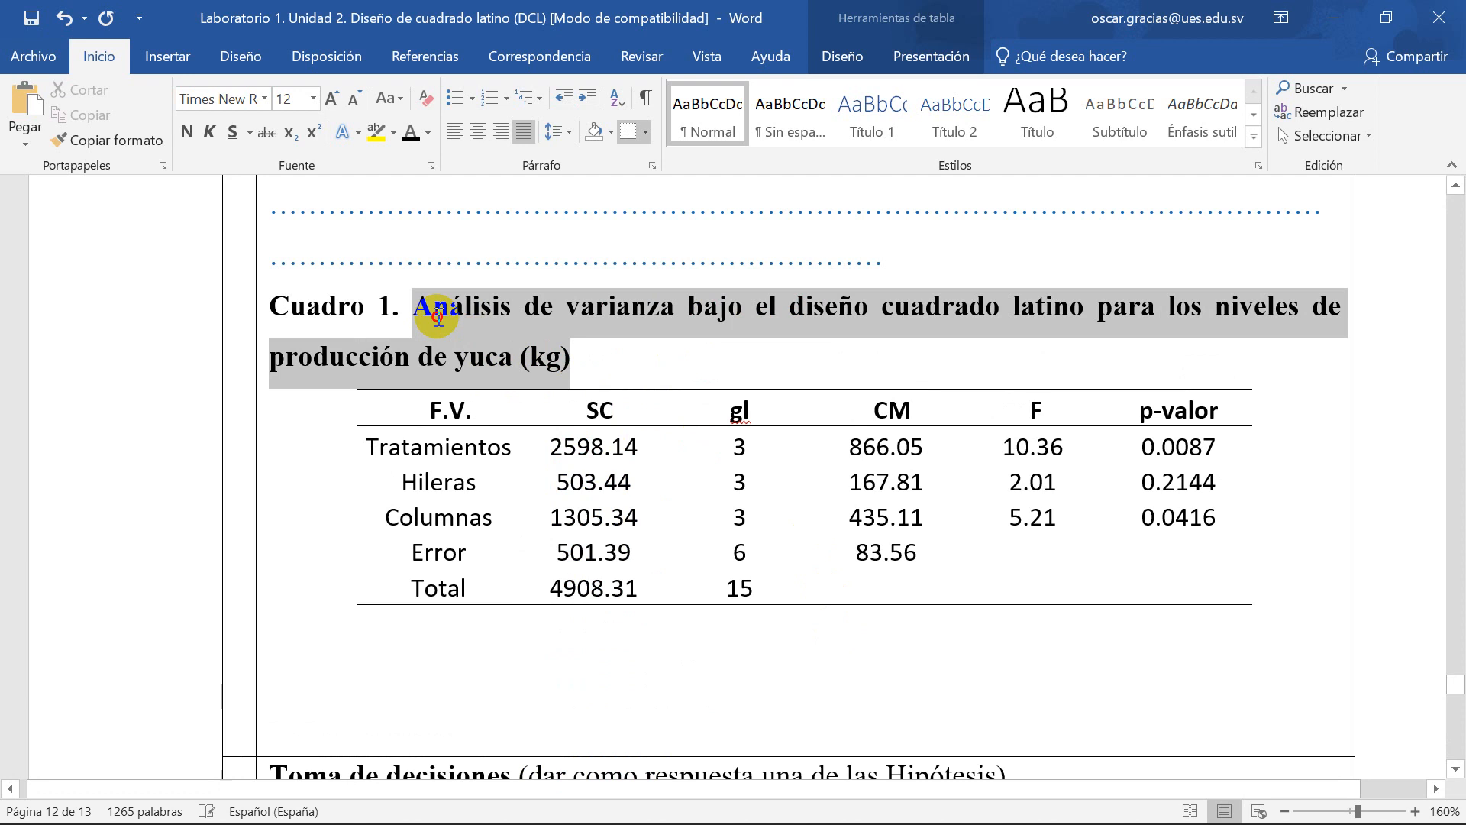
click(733, 663)
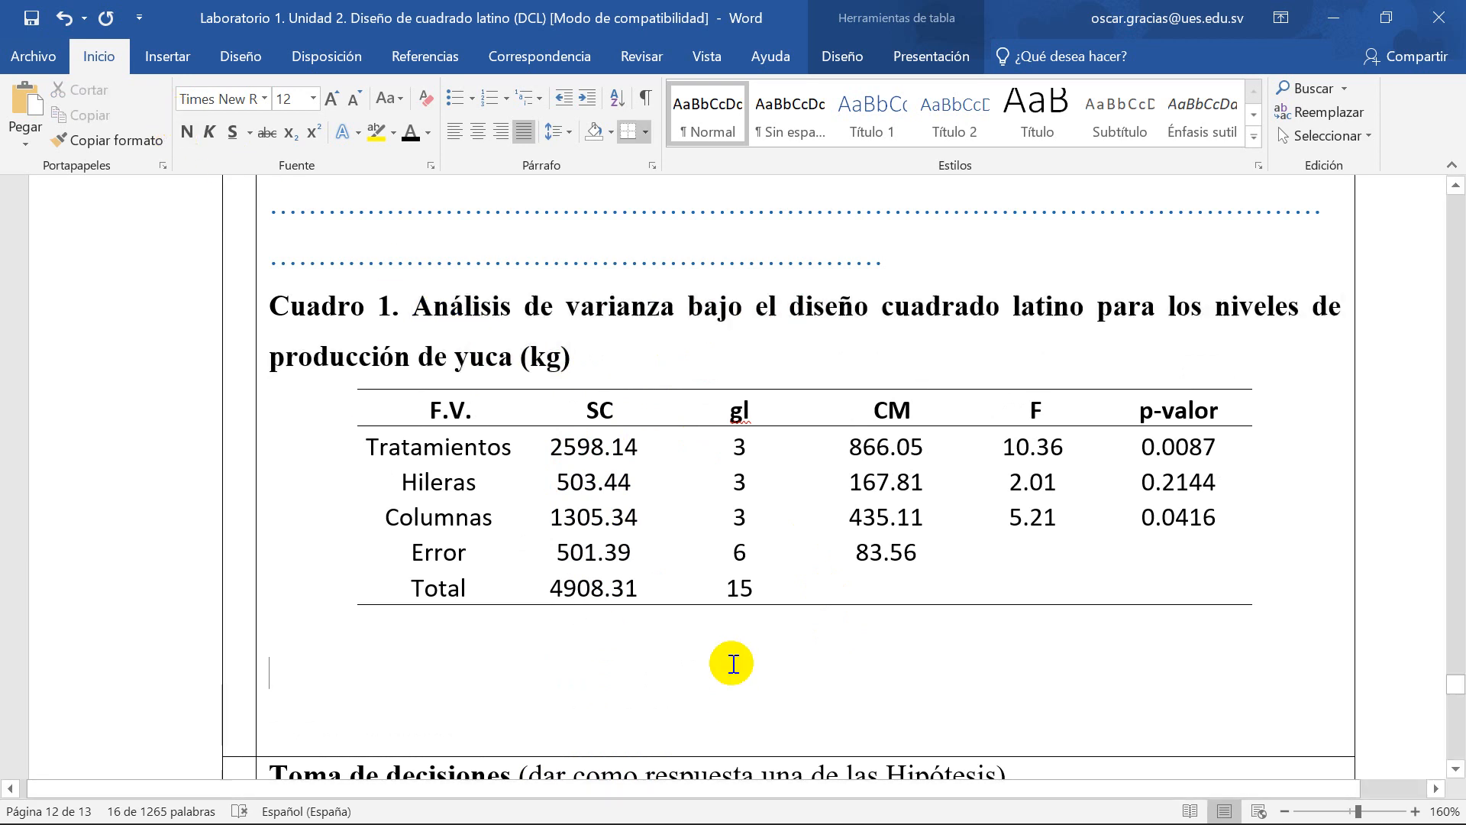
drag(571, 357, 414, 309)
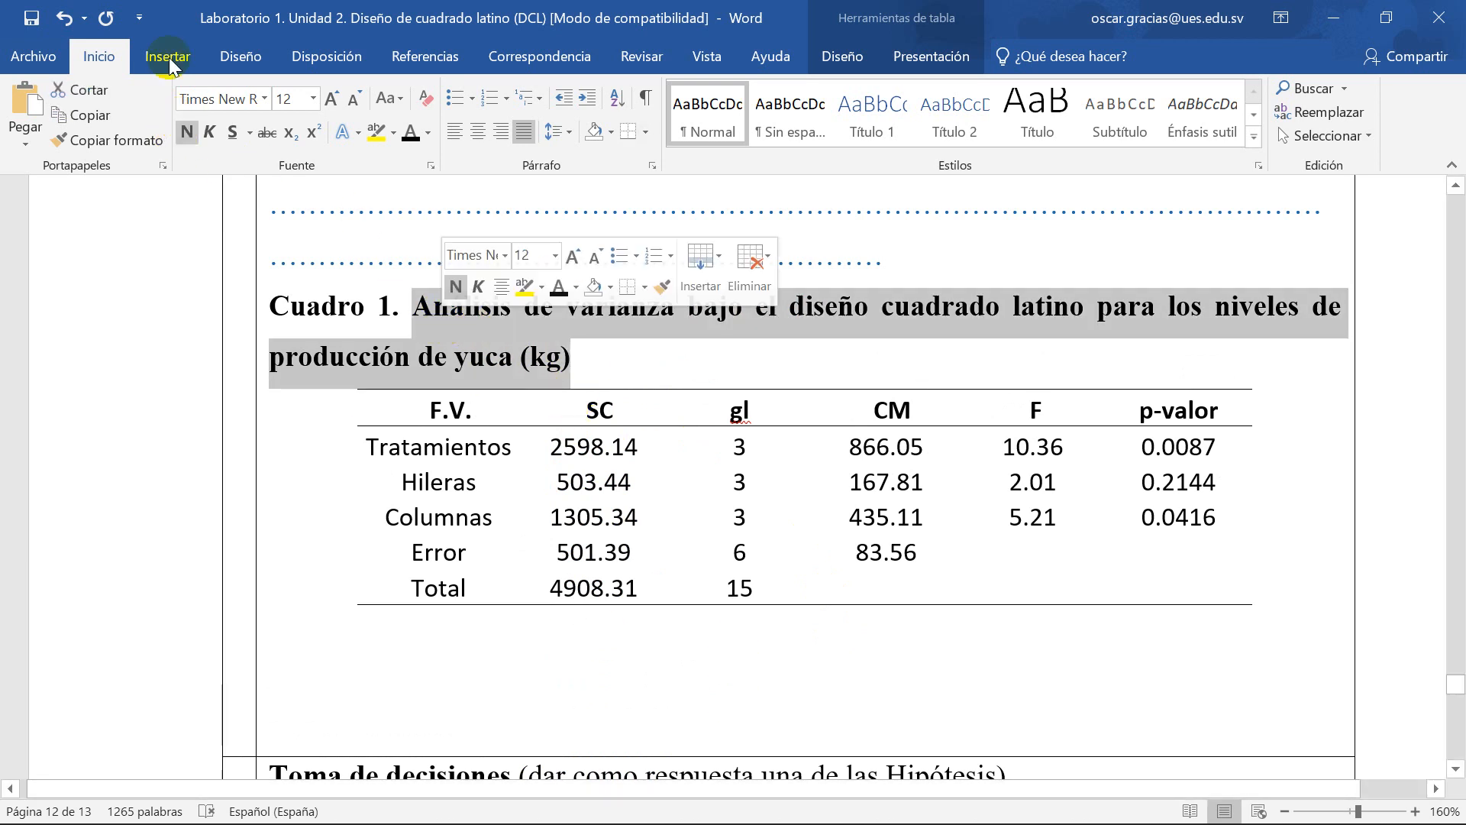
click(187, 133)
click(618, 622)
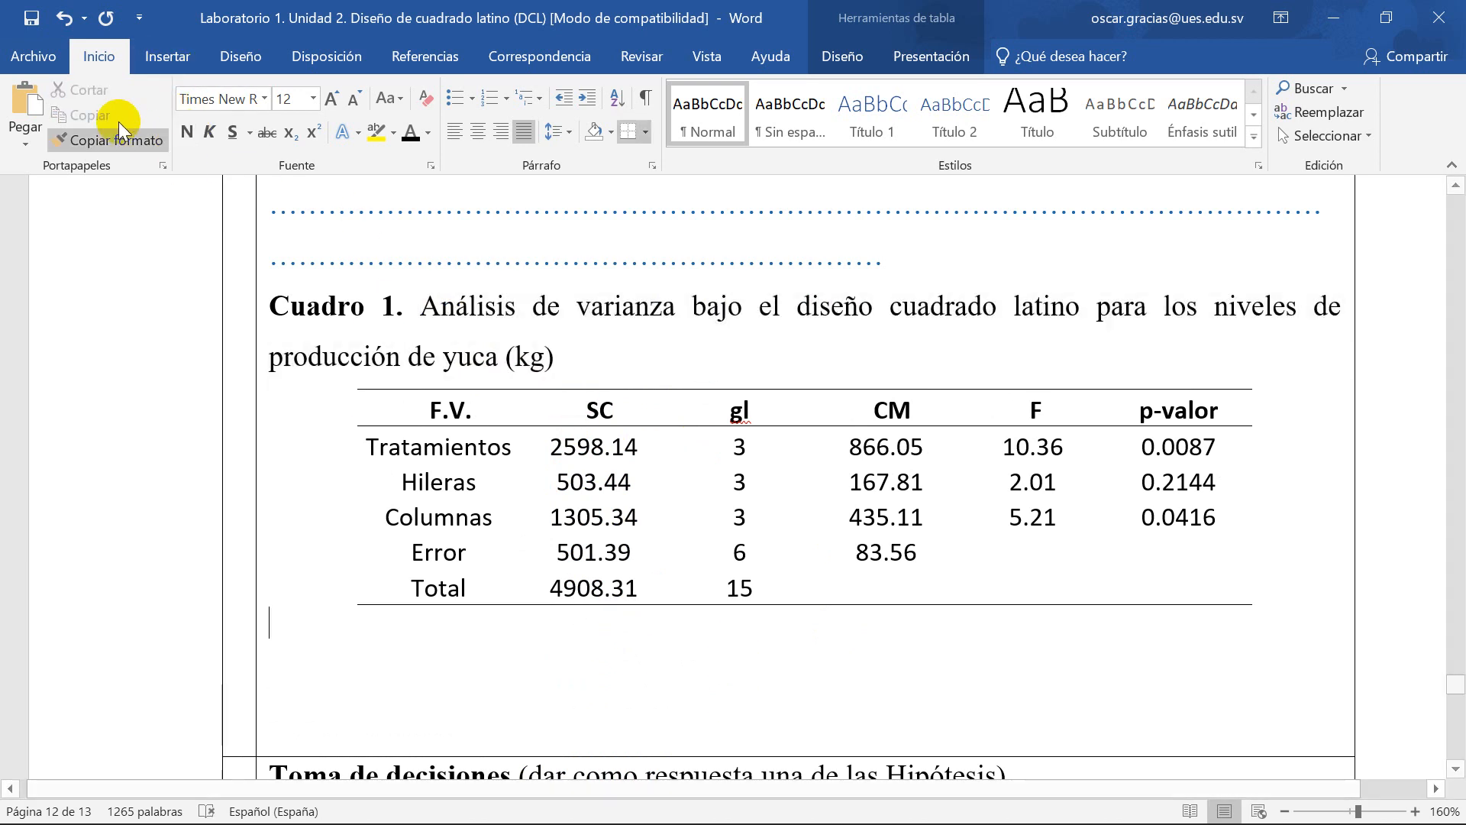
click(32, 17)
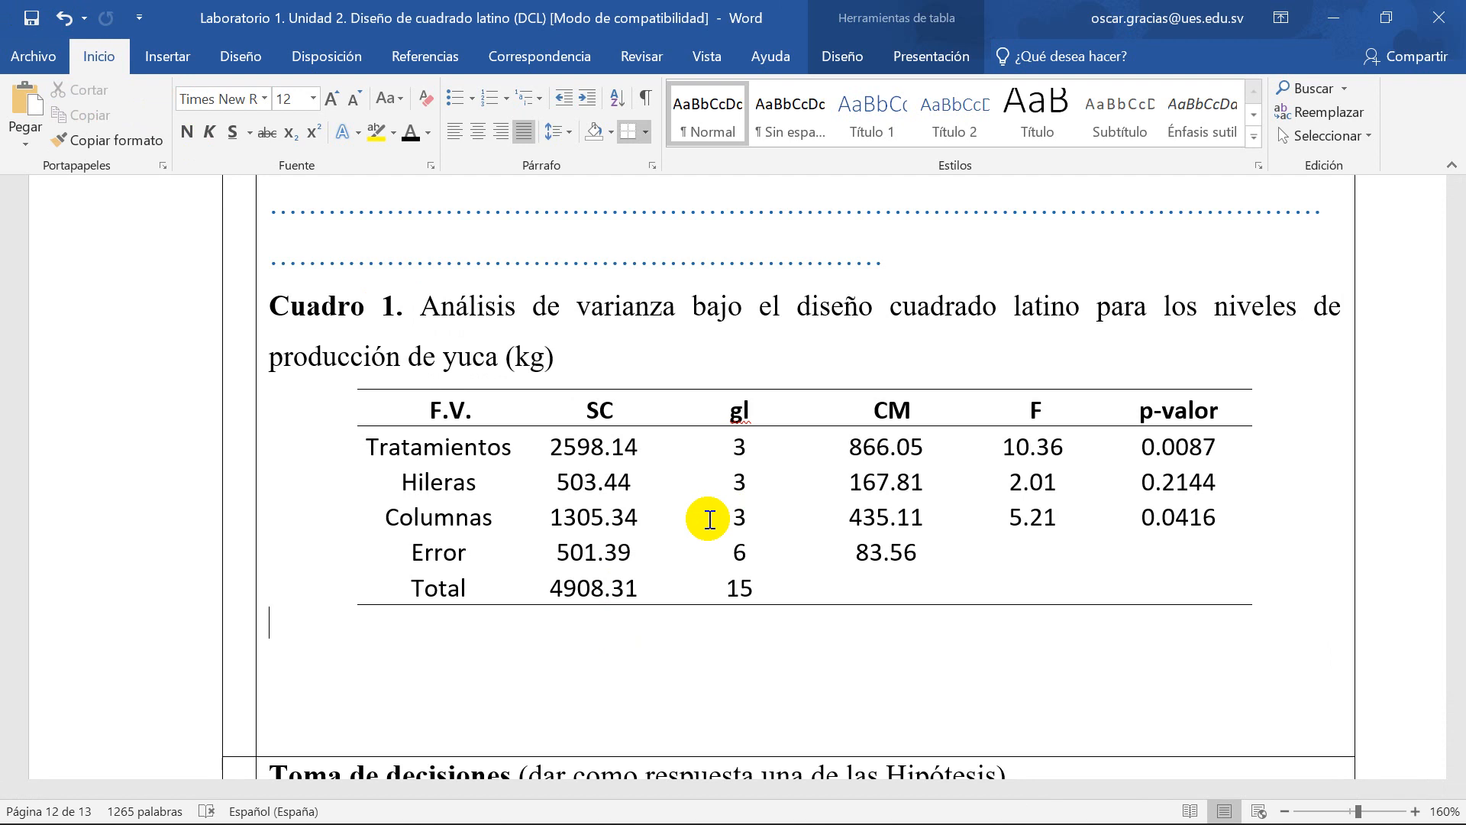
Step: Delete surplus blank lines below the residual scatter plot, just before the Técnica estadística Análisis de Varianza (ANVA) section
scroll(688, 534, up, 2)
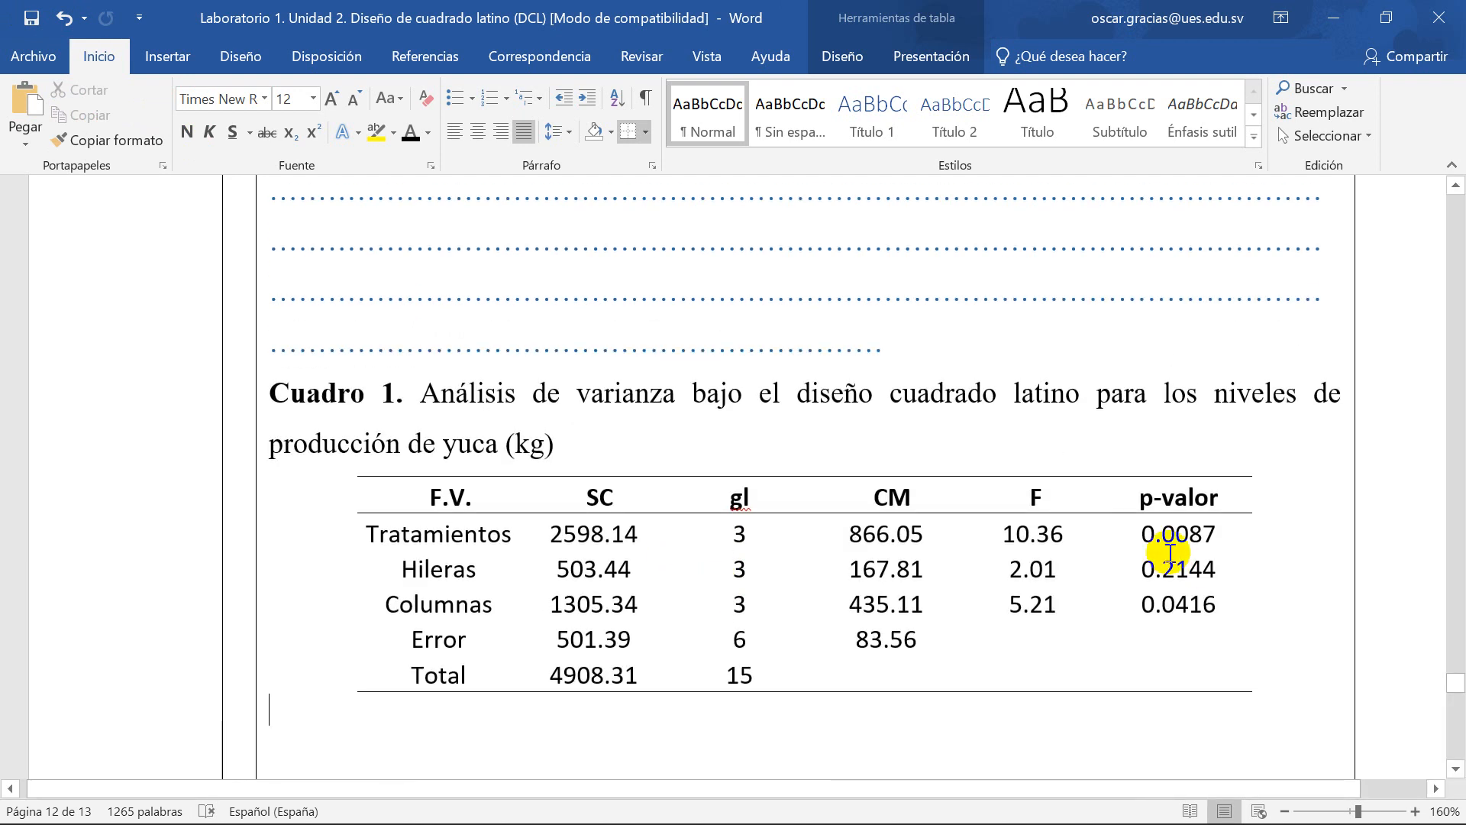
scroll(763, 564, up, 15)
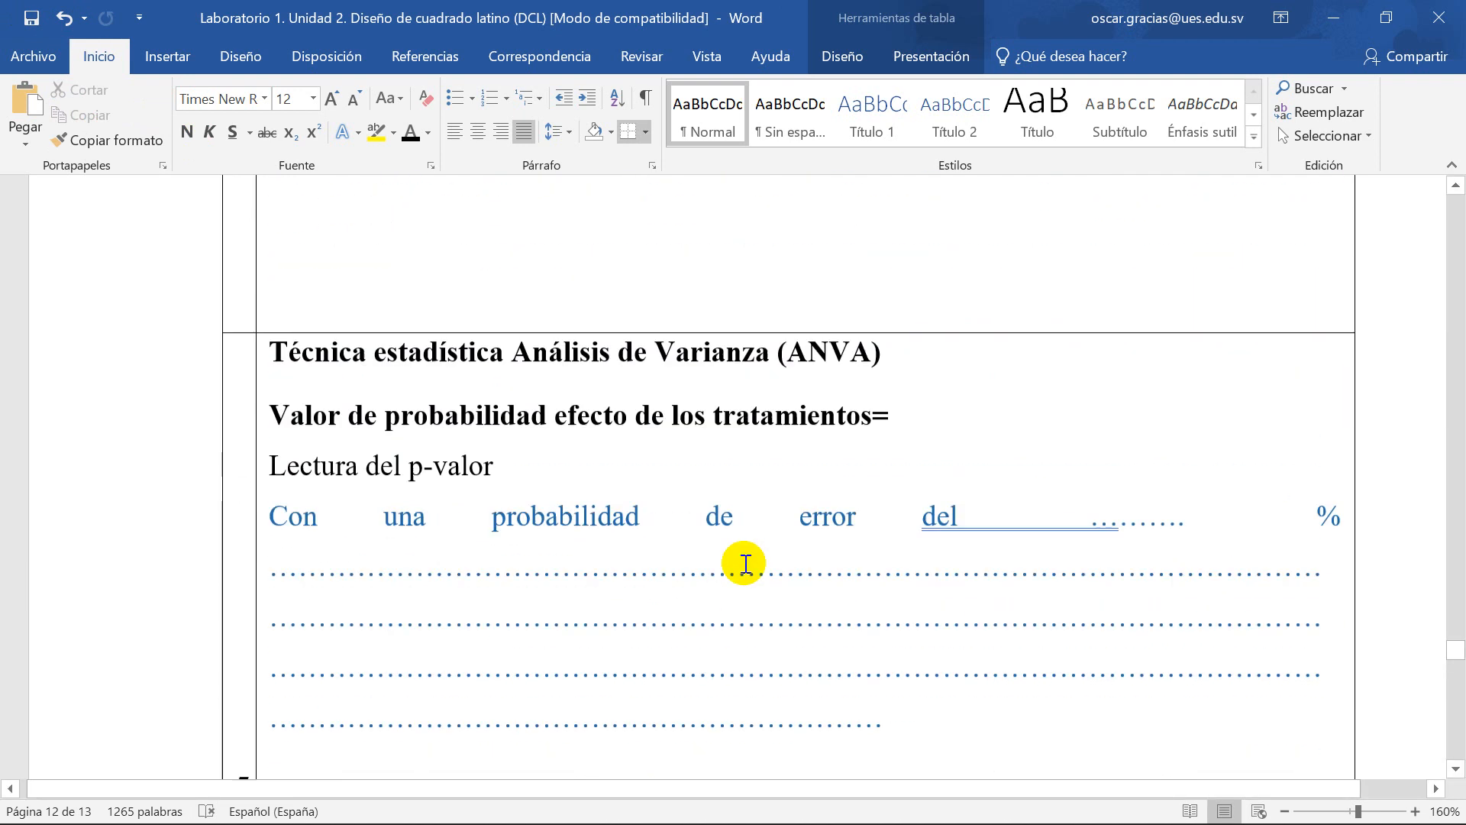
scroll(687, 549, up, 5)
scroll(687, 550, down, 7)
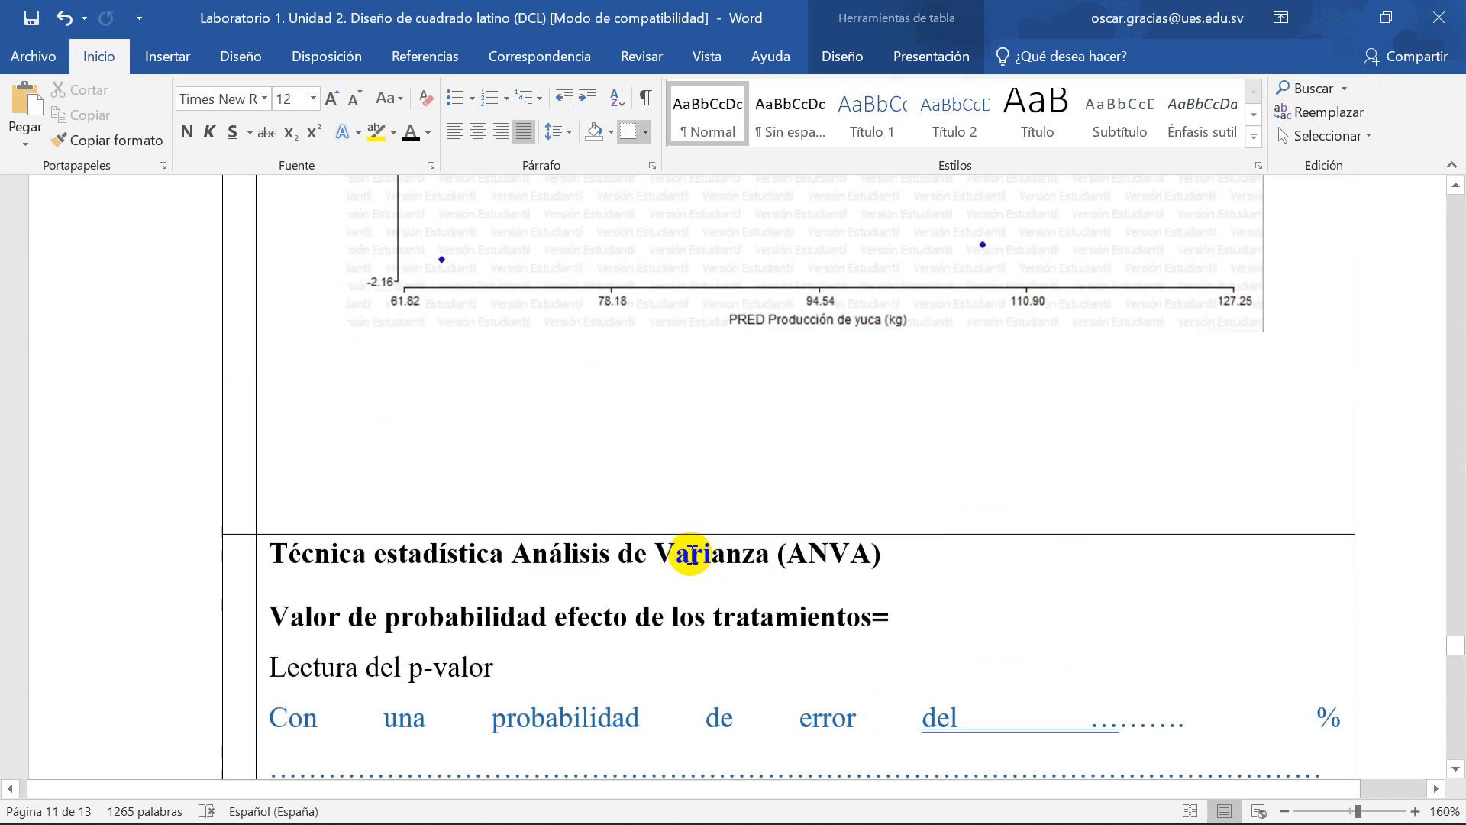
scroll(680, 553, up, 4)
click(540, 441)
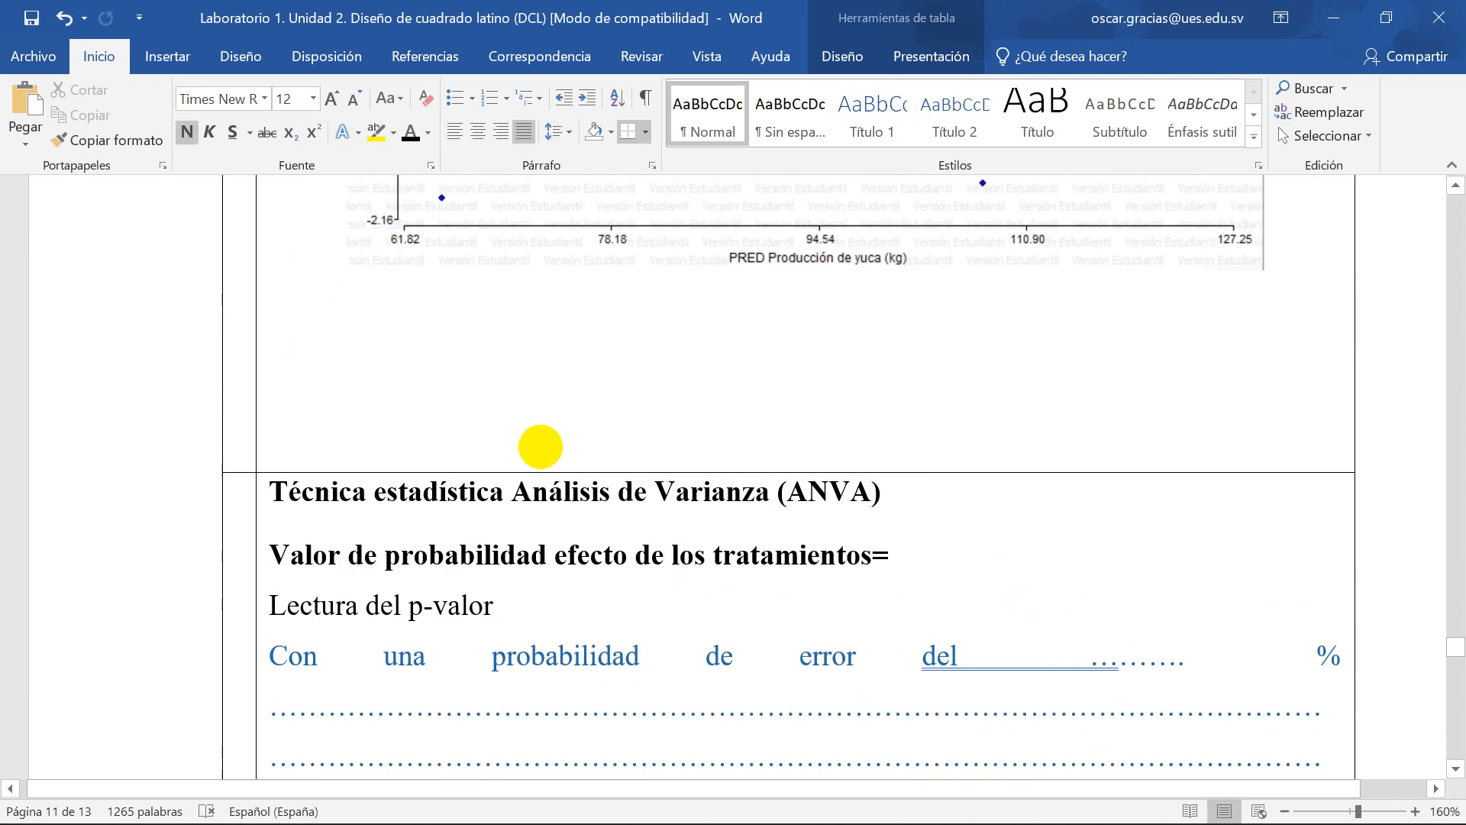
scroll(541, 447, down, 2)
scroll(542, 447, down, 1)
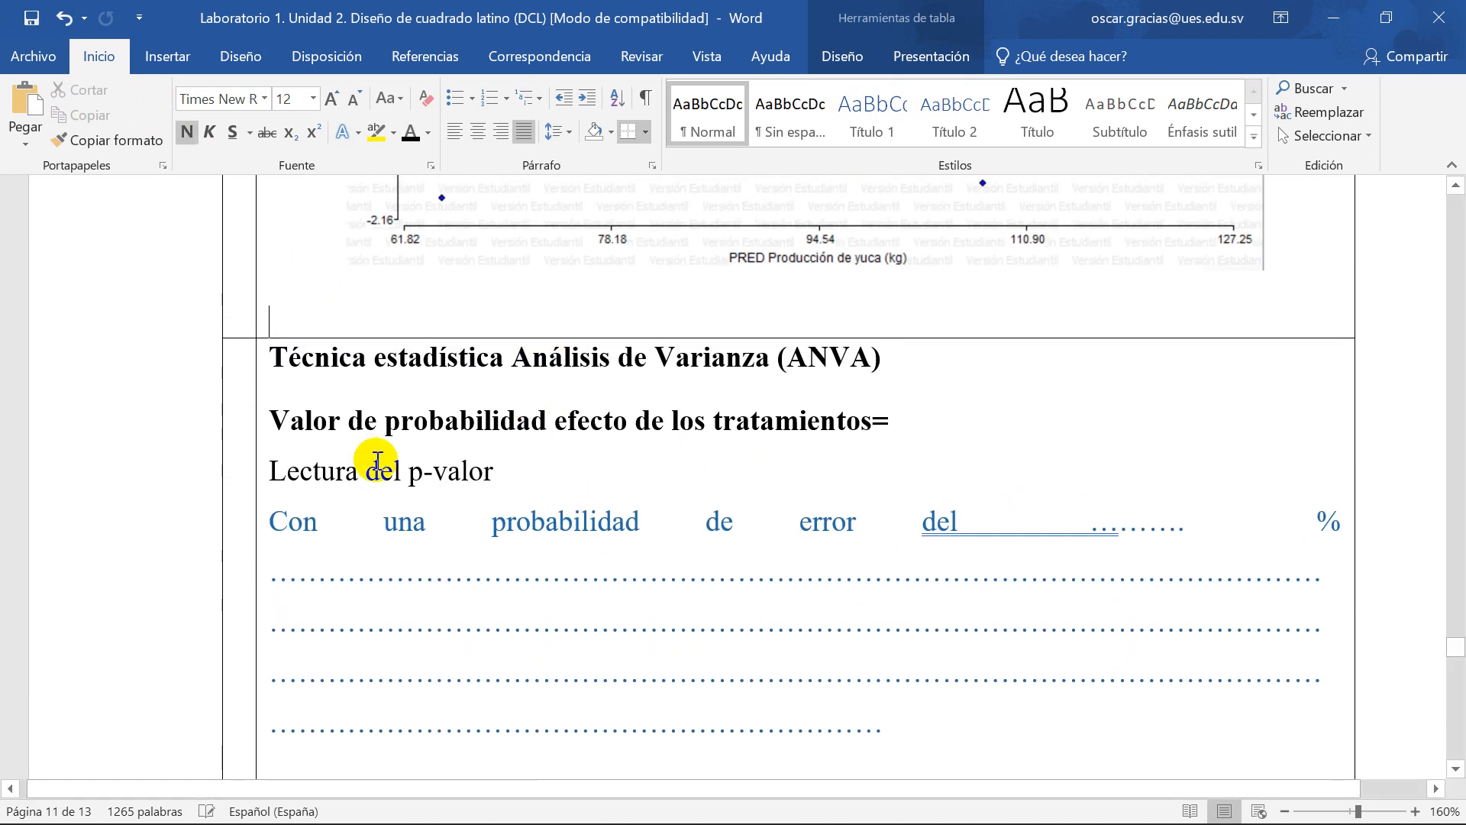
Step: Copy the Tratamientos p-value, 0.0087, from the Cuadro 1 table
scroll(359, 428, down, 2)
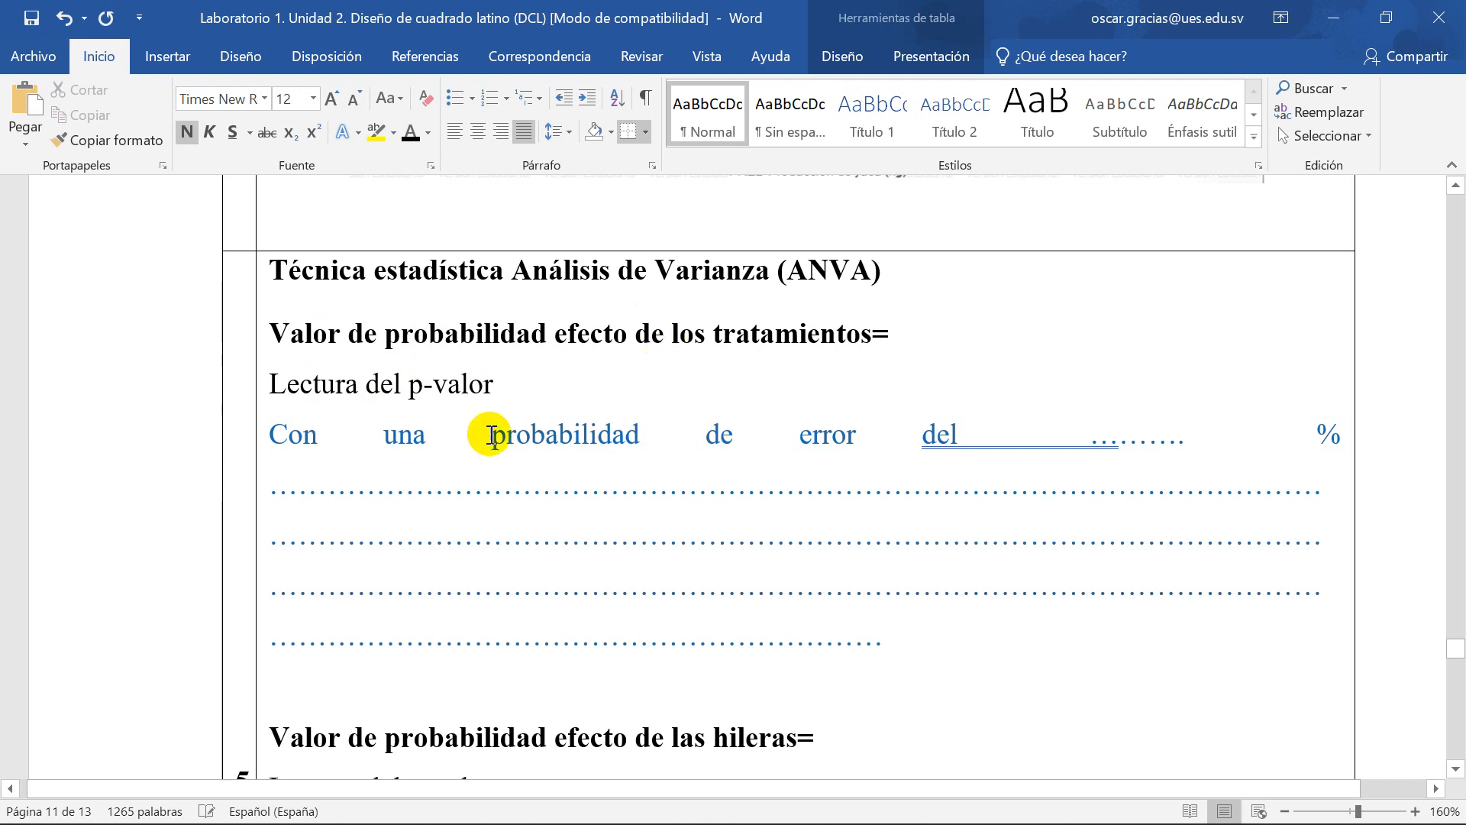
click(903, 334)
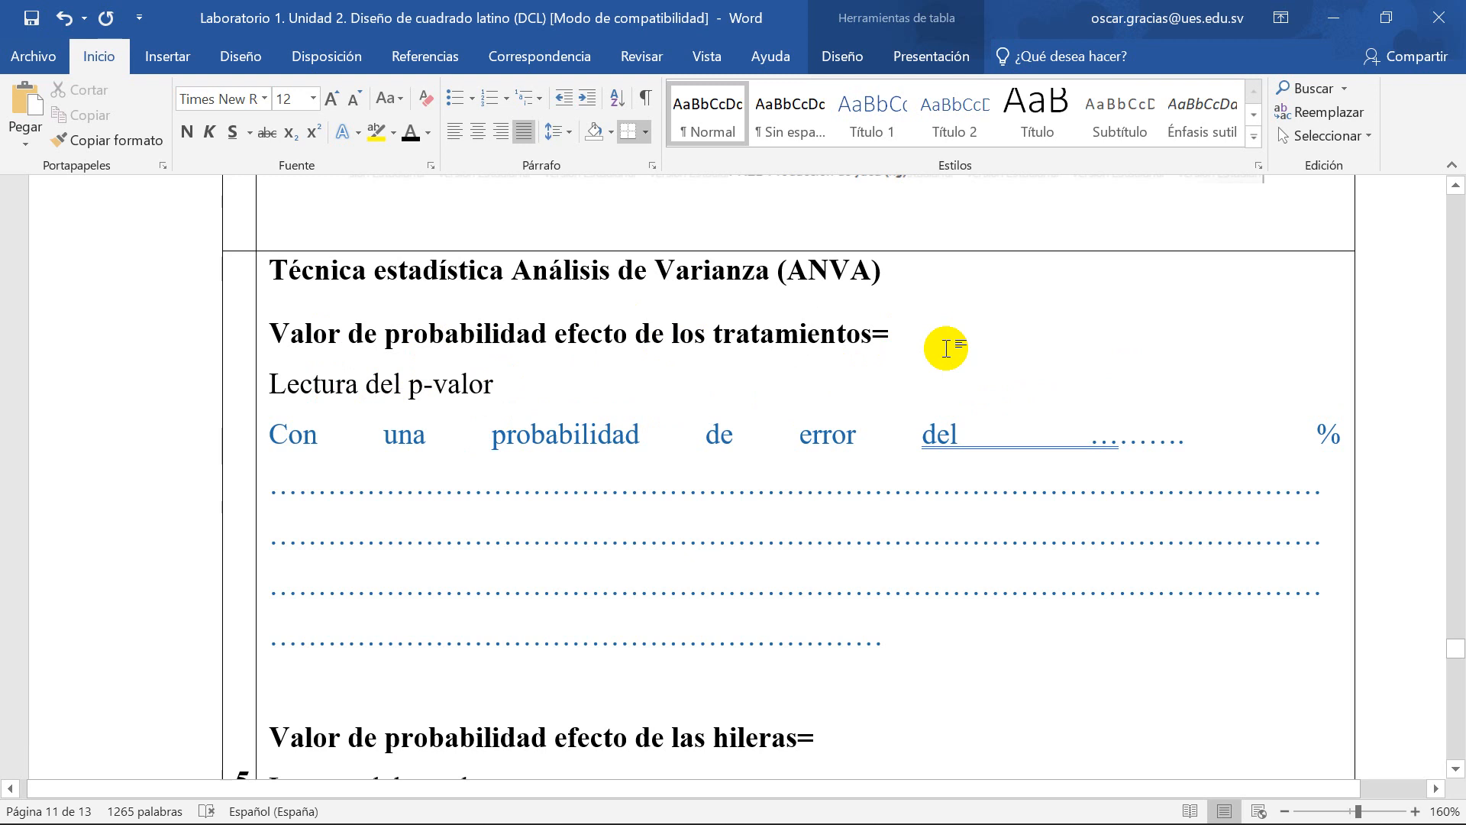
scroll(818, 507, down, 3)
scroll(825, 510, down, 12)
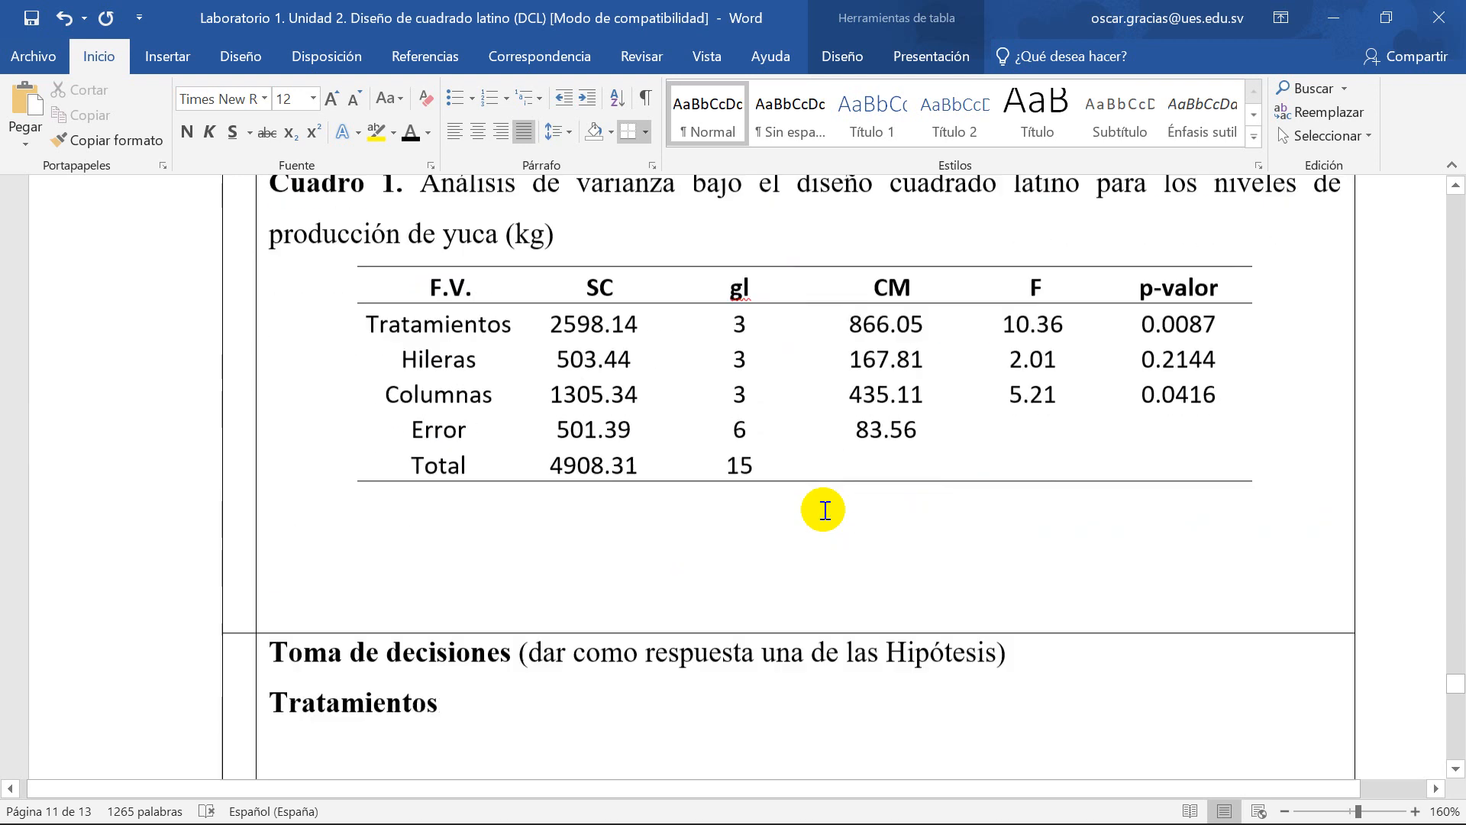
scroll(940, 402, up, 2)
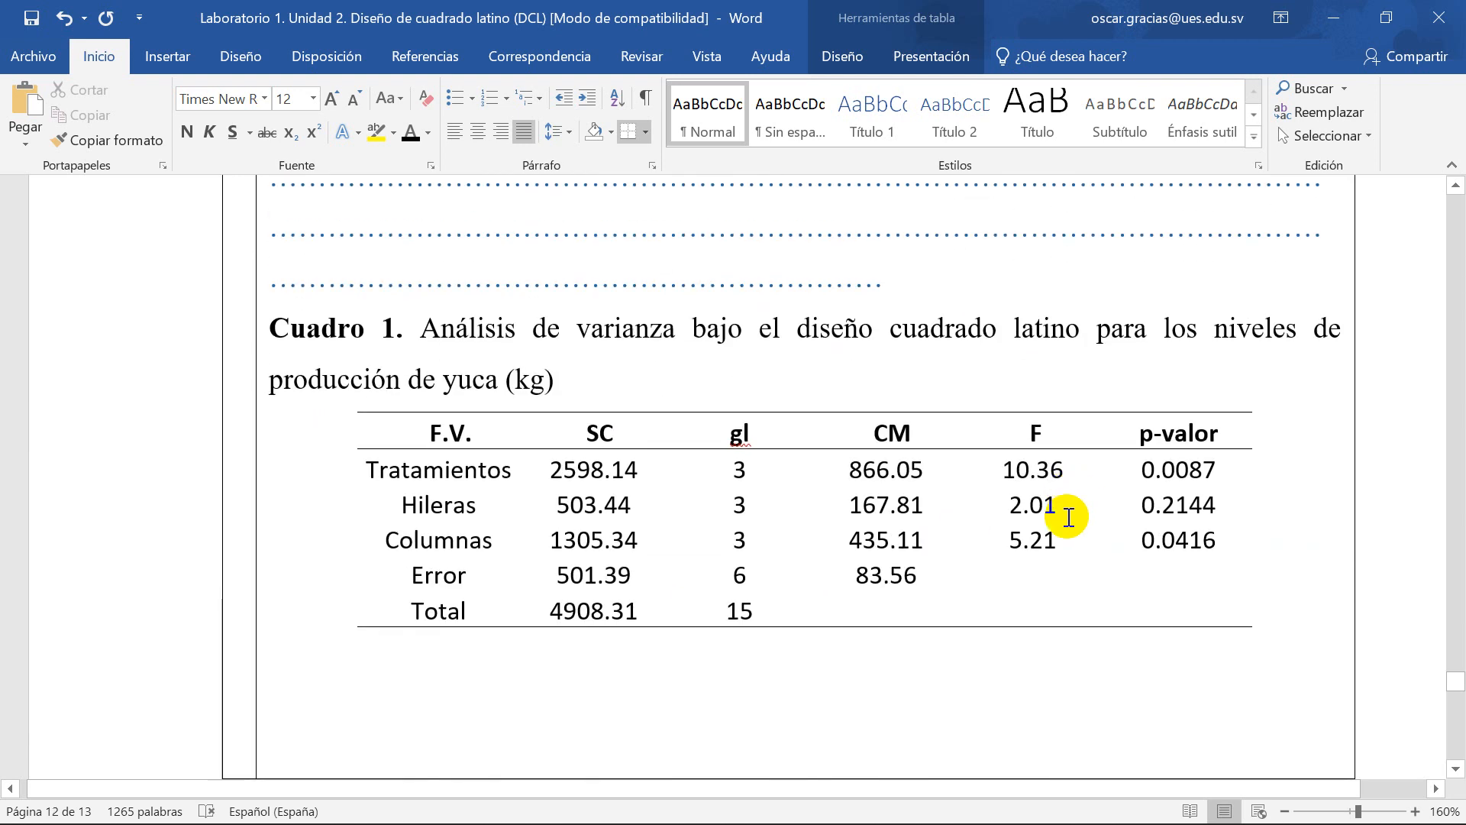
click(1138, 471)
shift+click(1289, 474)
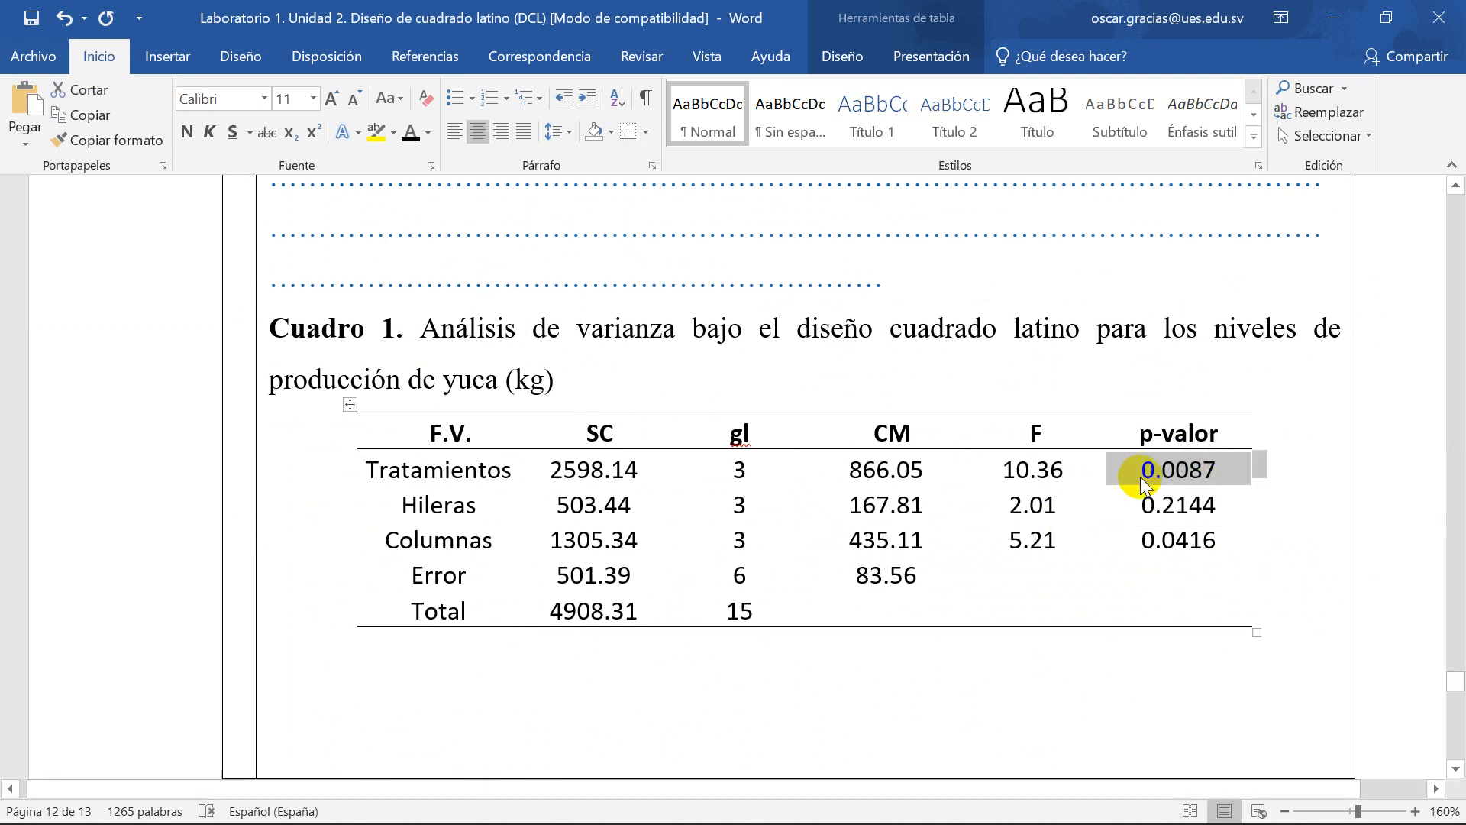
drag(1141, 473, 1214, 475)
key(ctrl+c)
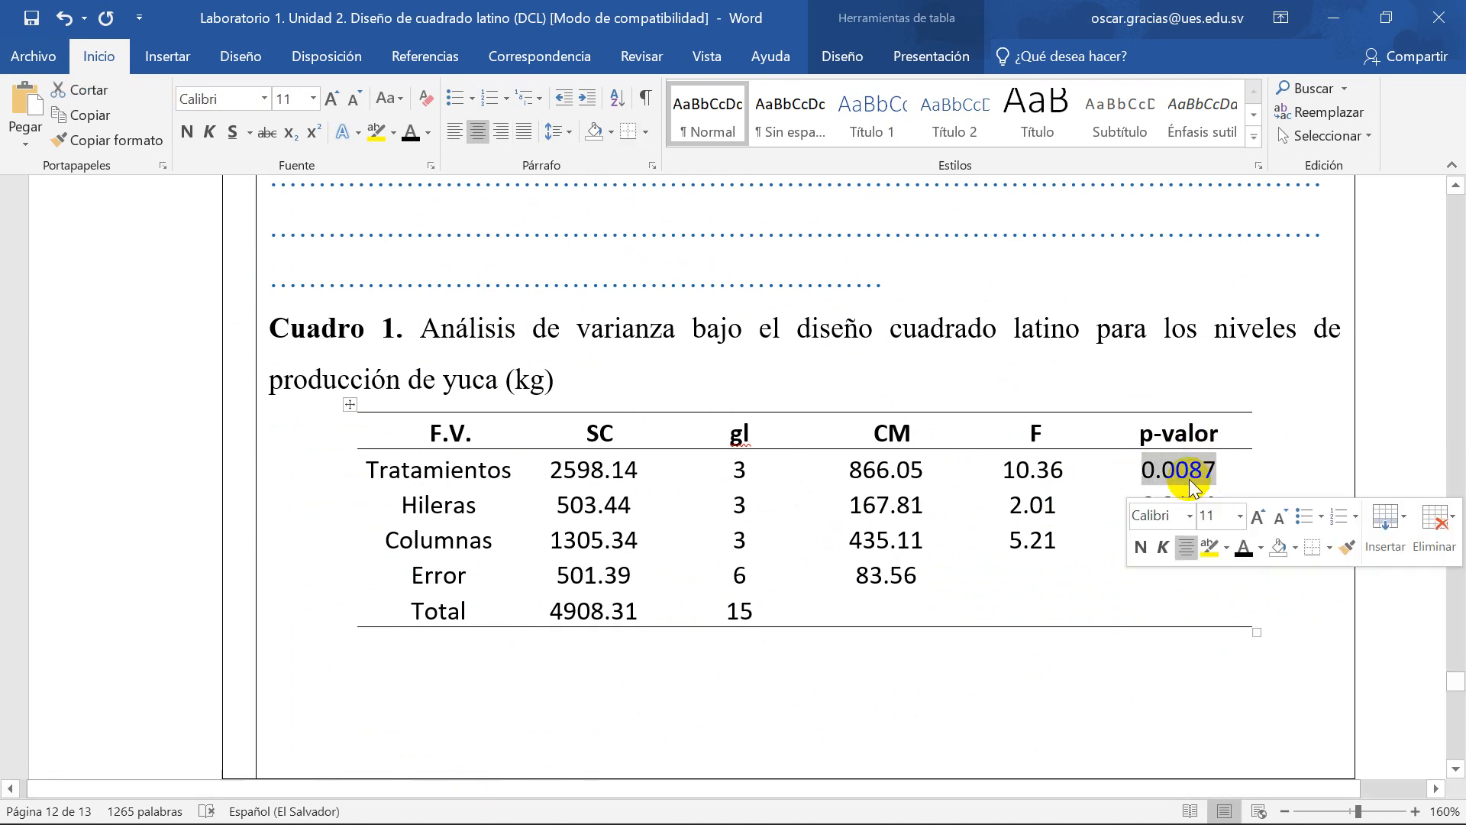
Step: Paste 0.0087 after "Valor de probabilidad efecto de las hileras=" in the ANVA section
scroll(894, 540, up, 2)
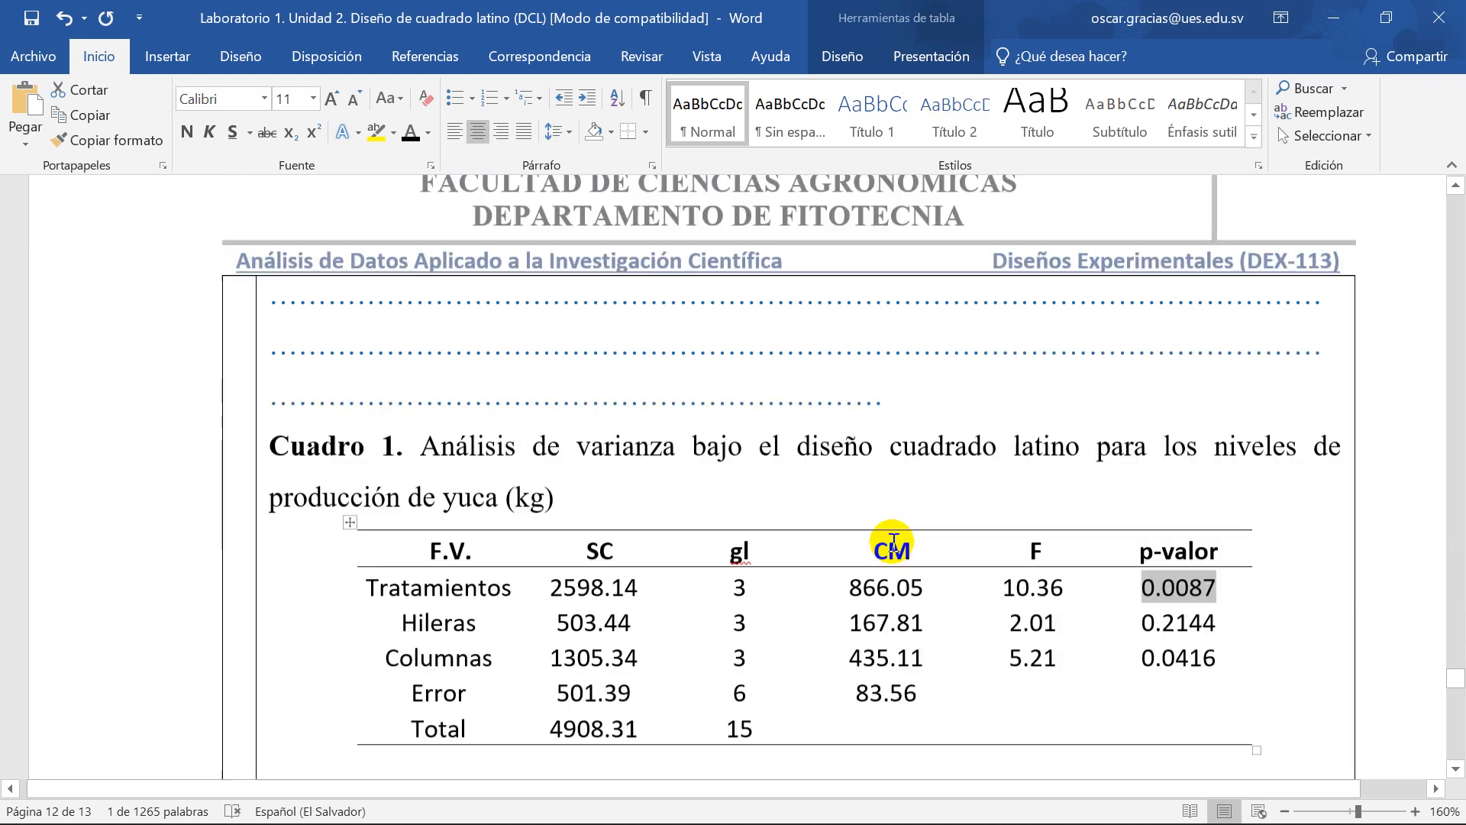
scroll(894, 540, up, 10)
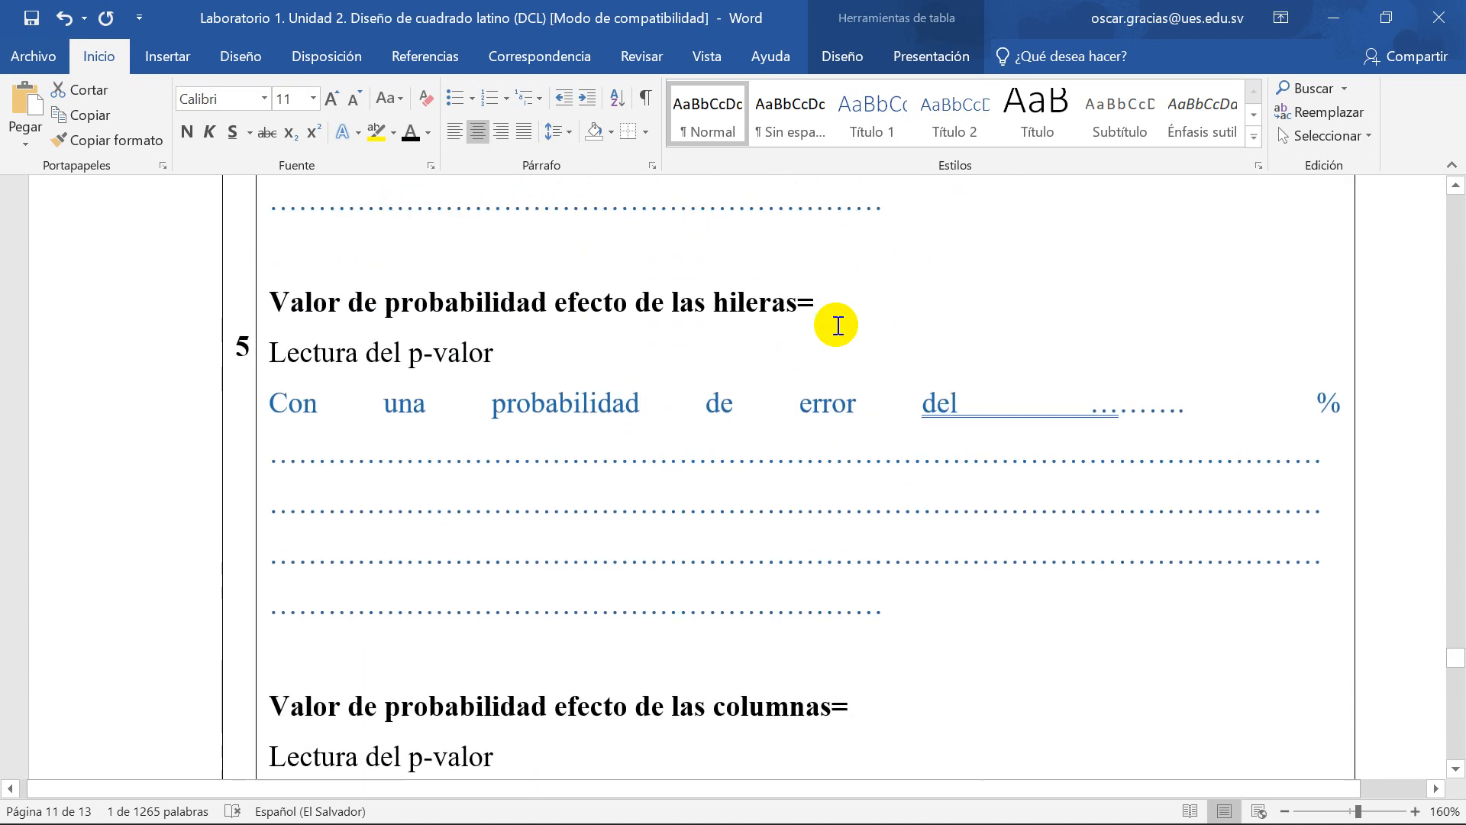
click(838, 325)
key(ctrl+v)
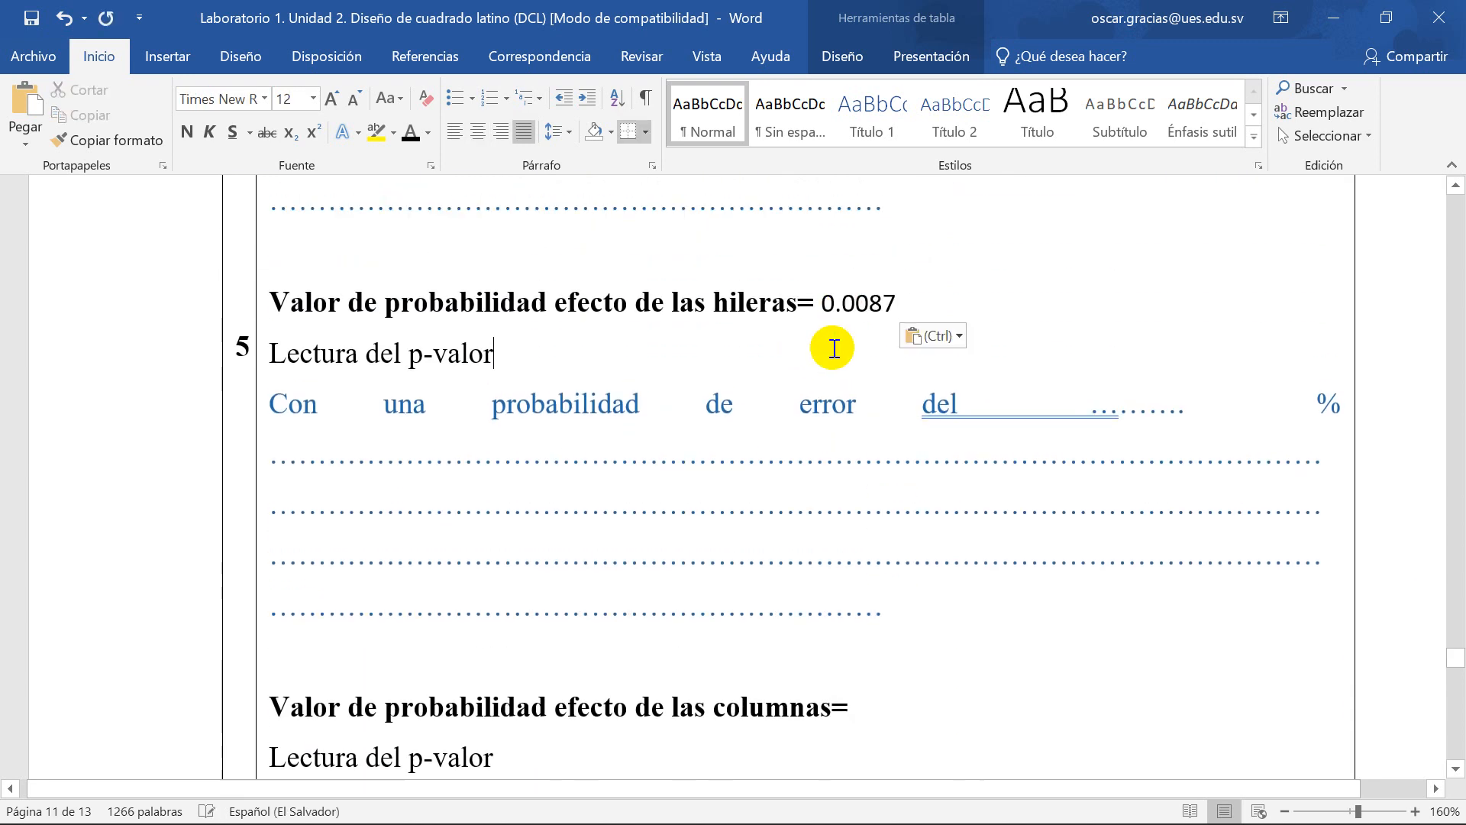
Step: Copy the Hileras p-value, 0.2144, from the Cuadro 1 table
scroll(878, 382, down, 7)
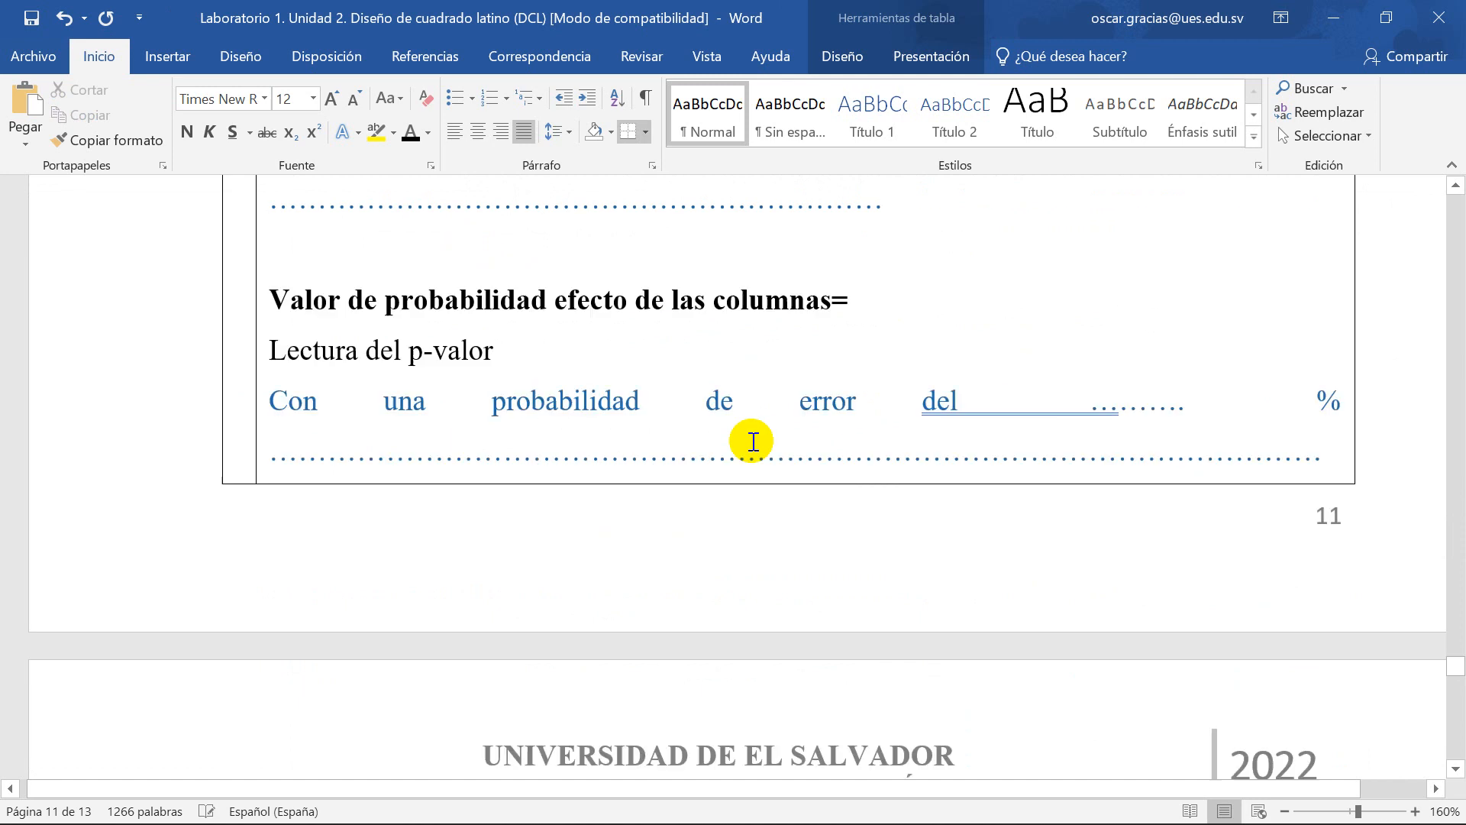
scroll(752, 442, down, 9)
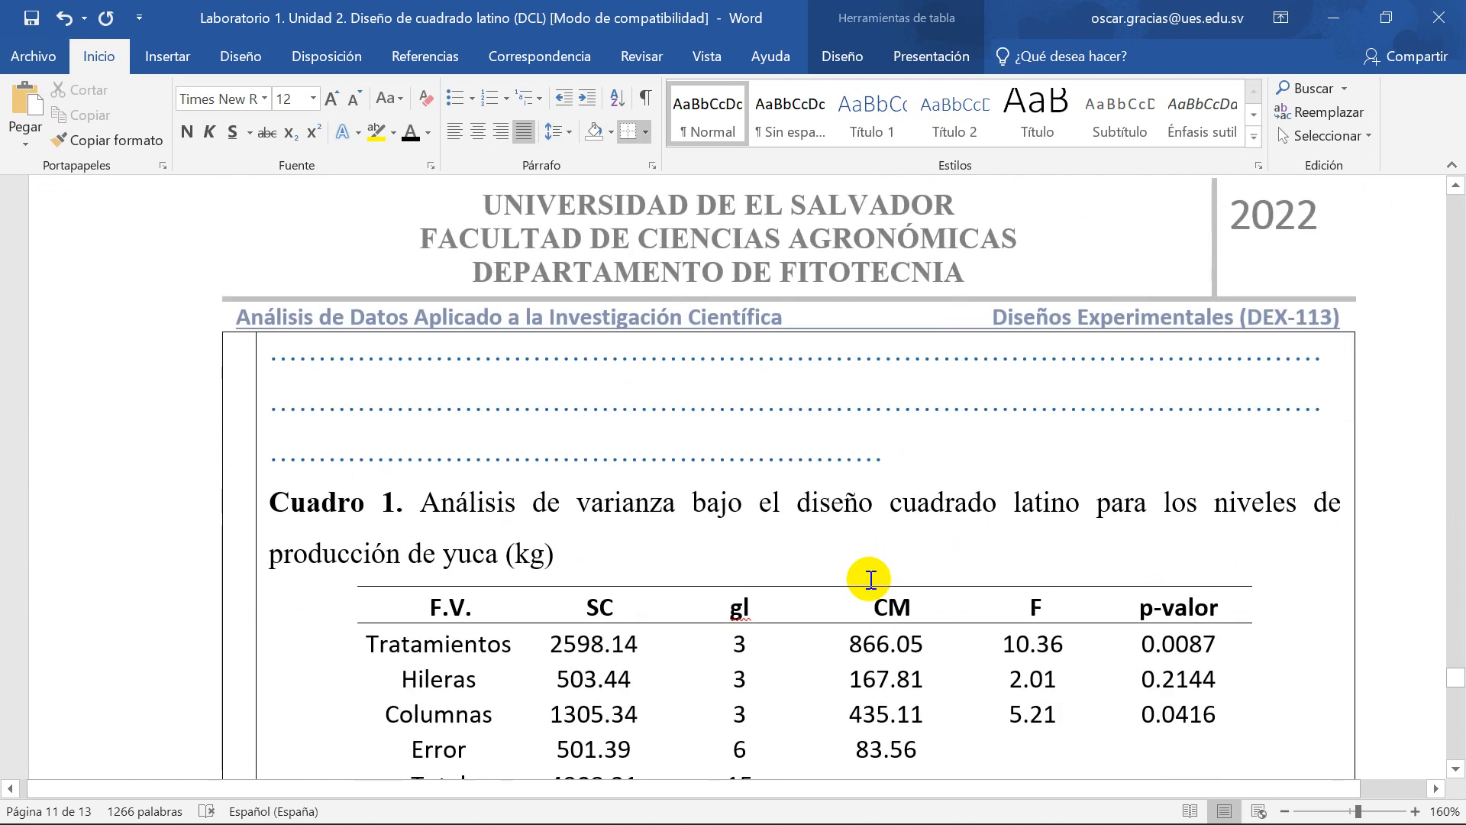
scroll(871, 578, down, 3)
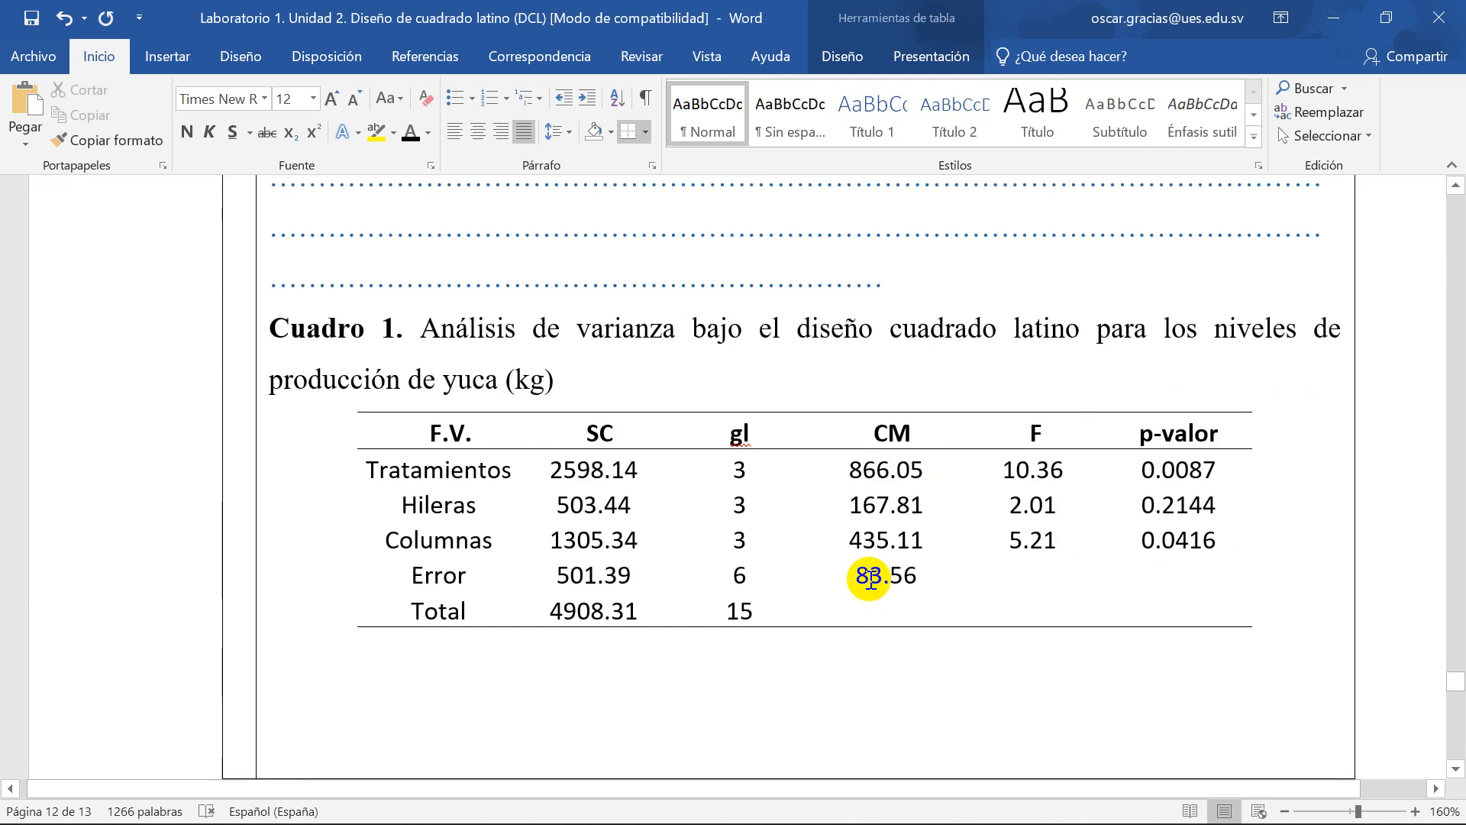
scroll(871, 578, down, 2)
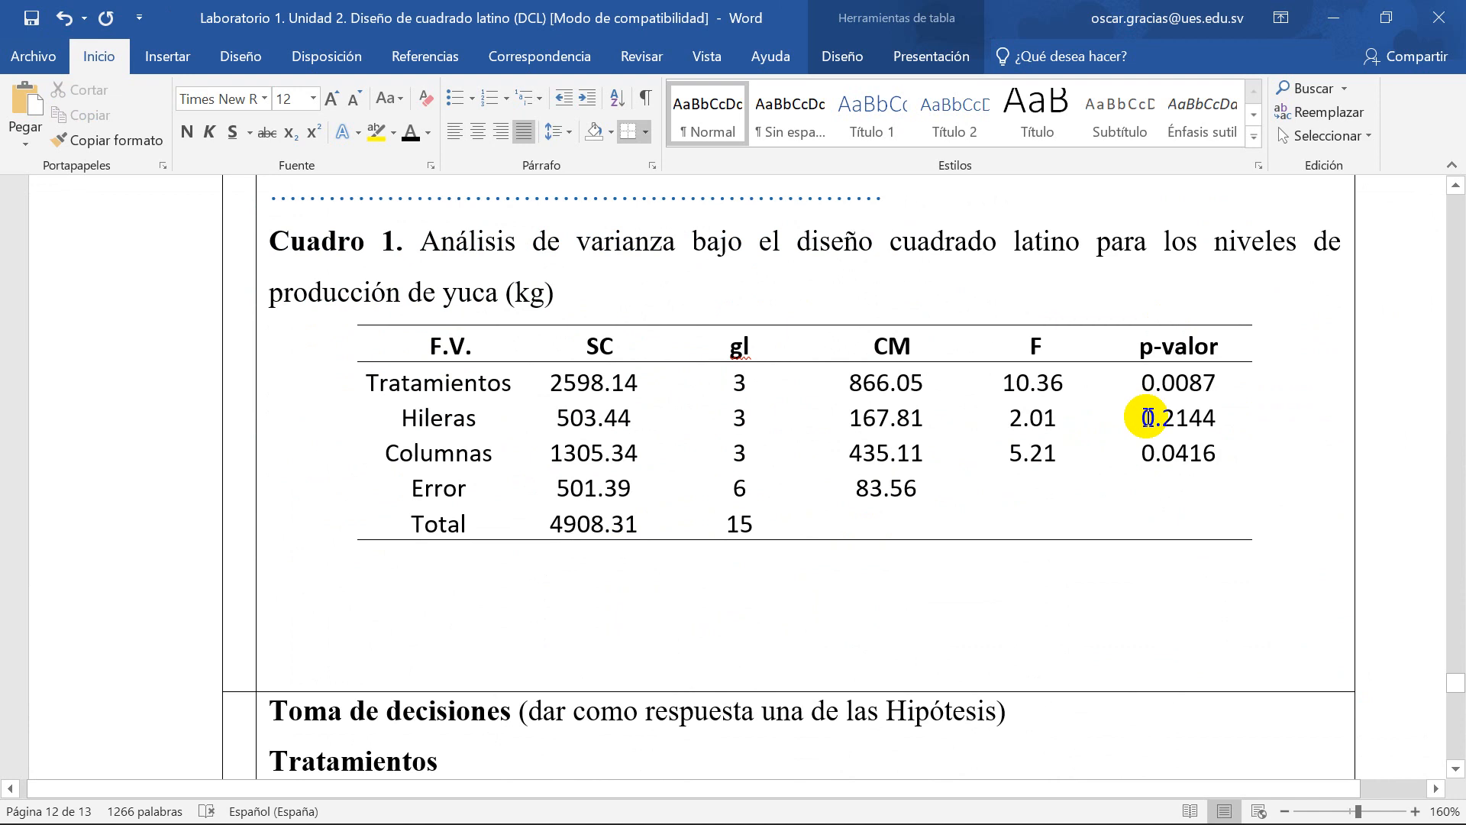
double_click(1214, 416)
key(ctrl+c)
Step: Paste 0.2144 at the end of the line "Valor de probabilidad efecto de las hileras=", directly after 0.0087
scroll(1064, 440, up, 3)
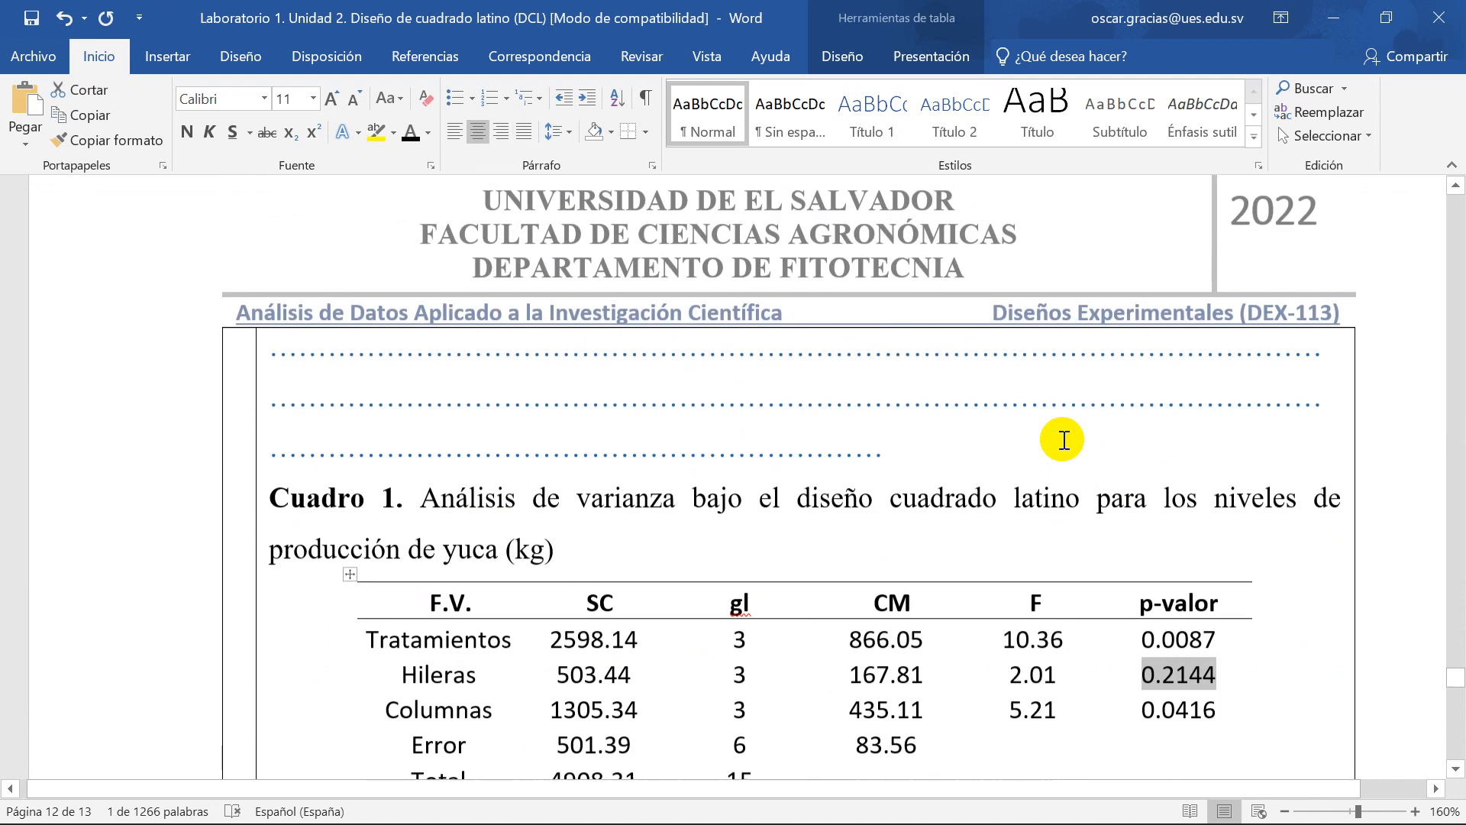
scroll(1064, 440, up, 15)
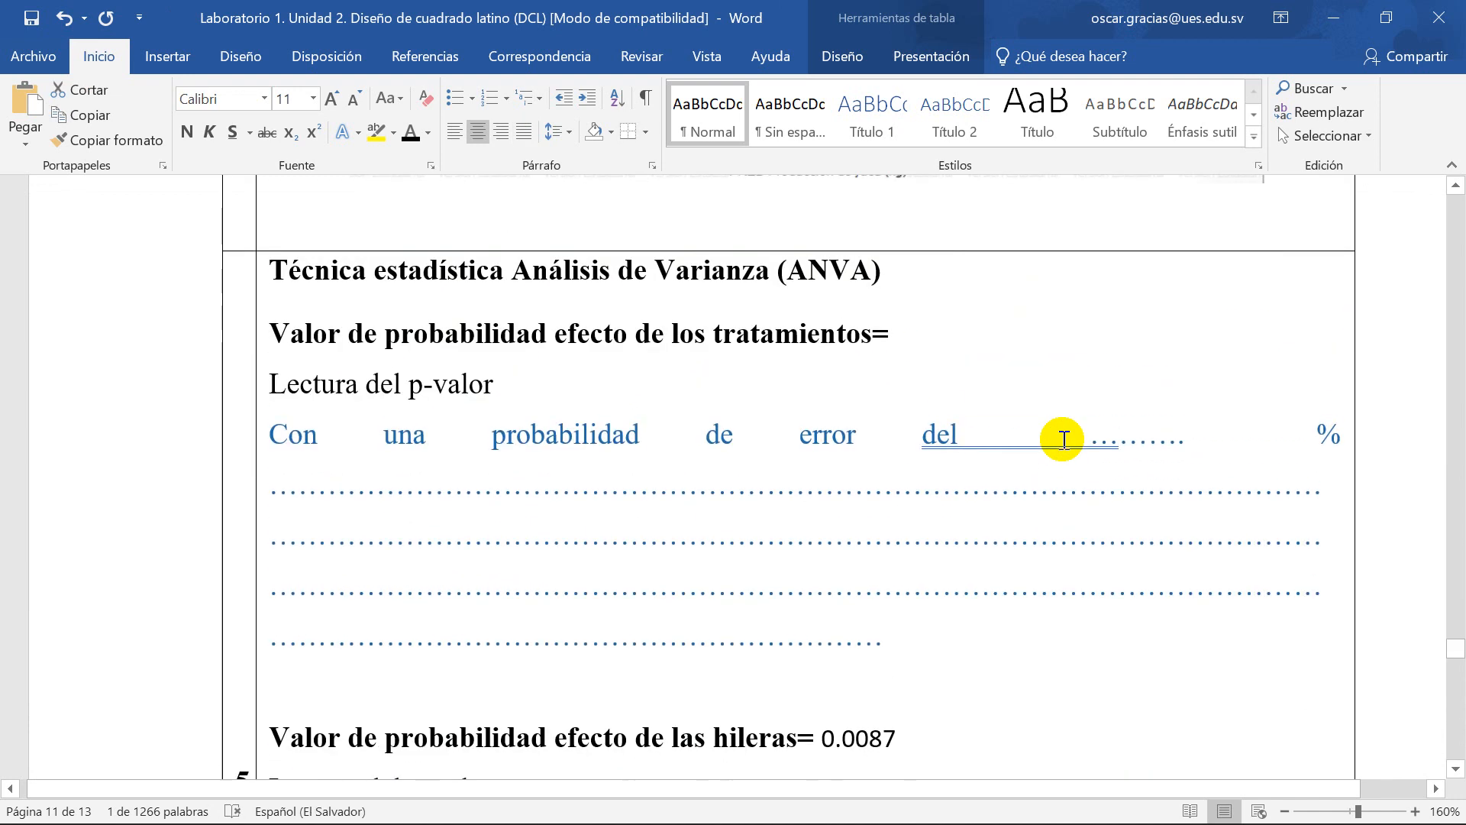
scroll(1064, 440, up, 2)
scroll(1064, 438, down, 5)
click(963, 478)
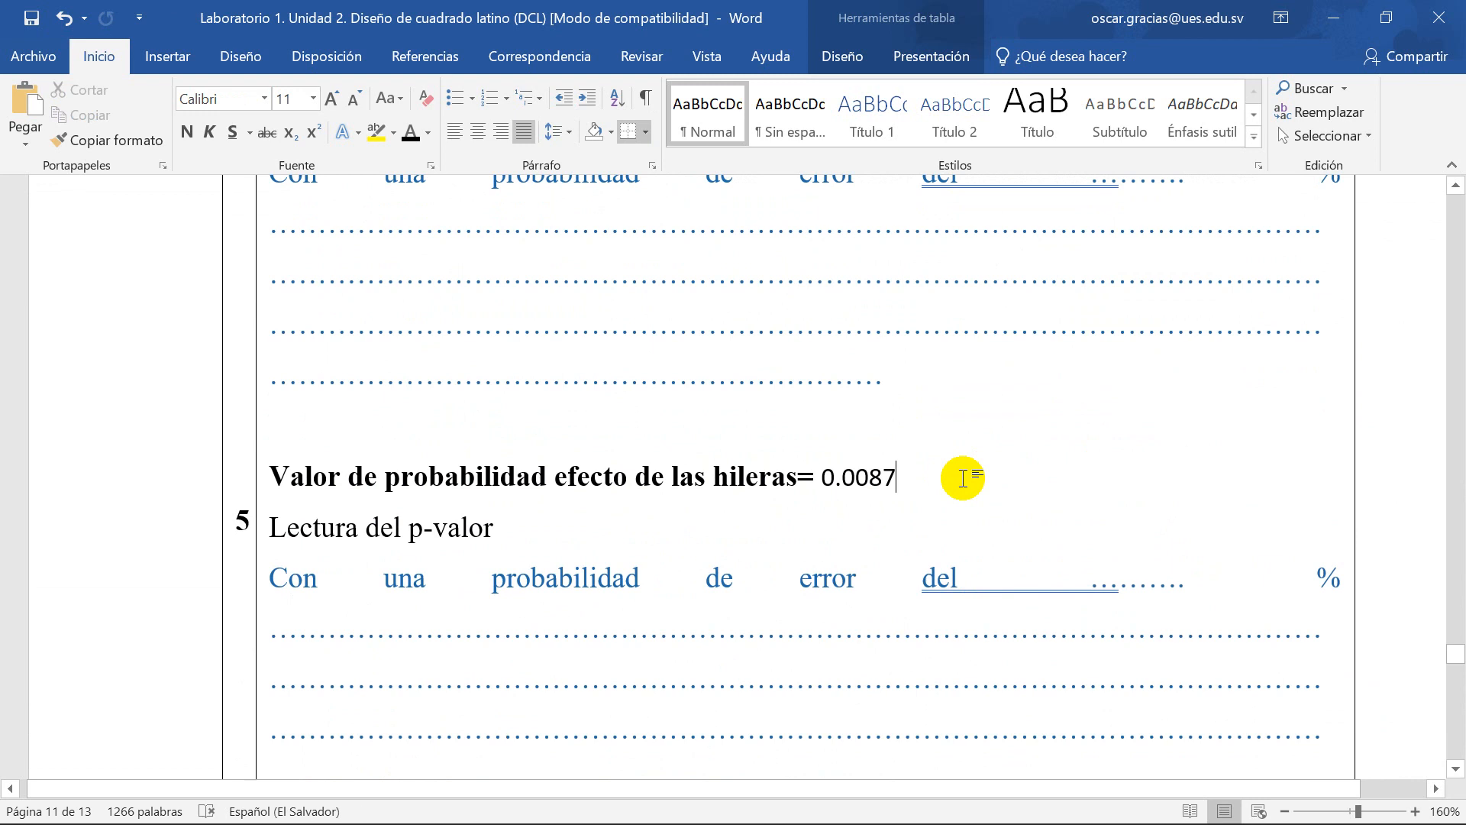
key(ctrl+v)
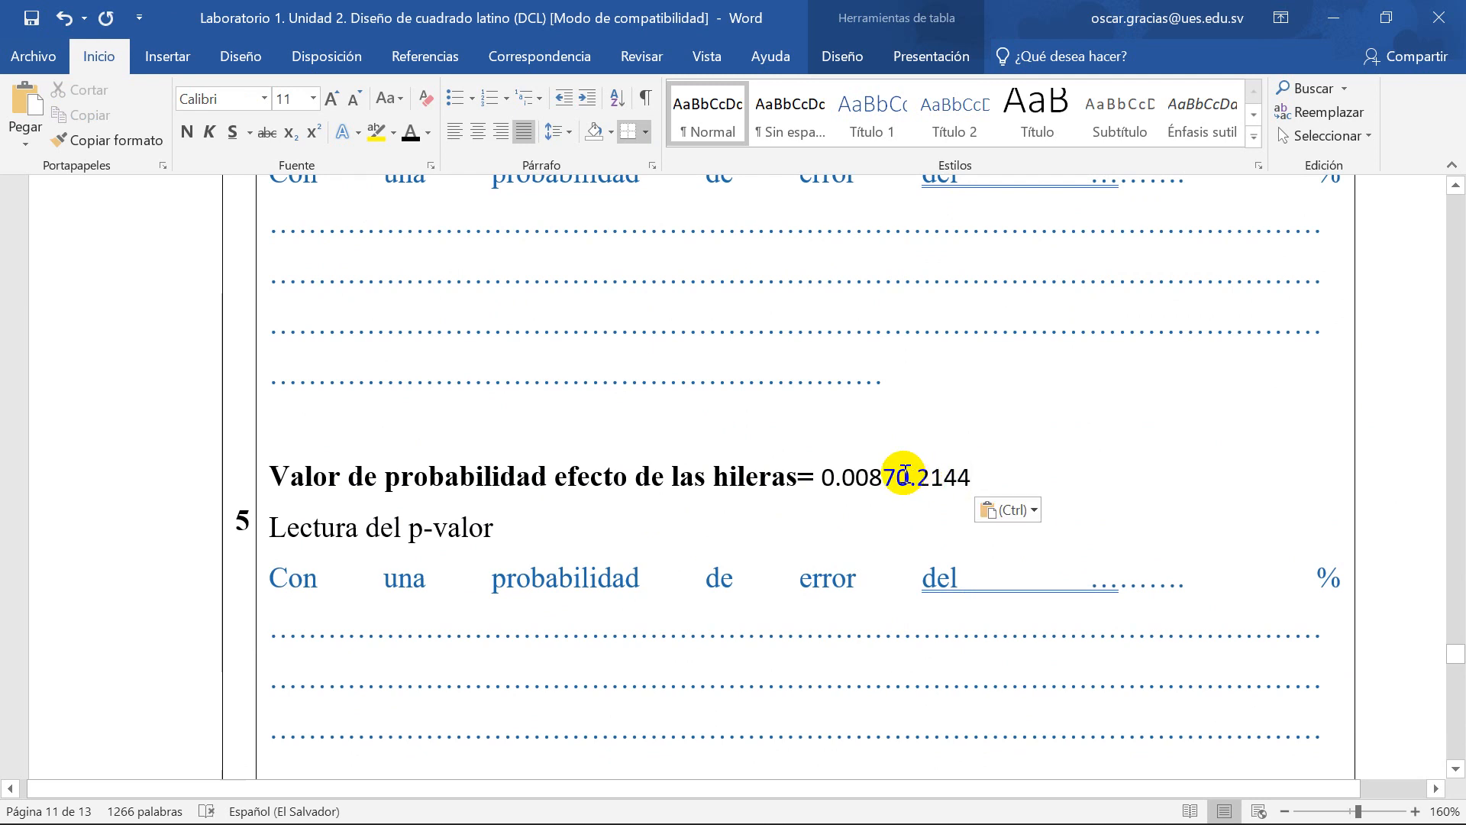
Step: Move 0.00870 from the hileras line to the end of "Valor de probabilidad efecto de los tratamientos="
drag(895, 478, 827, 473)
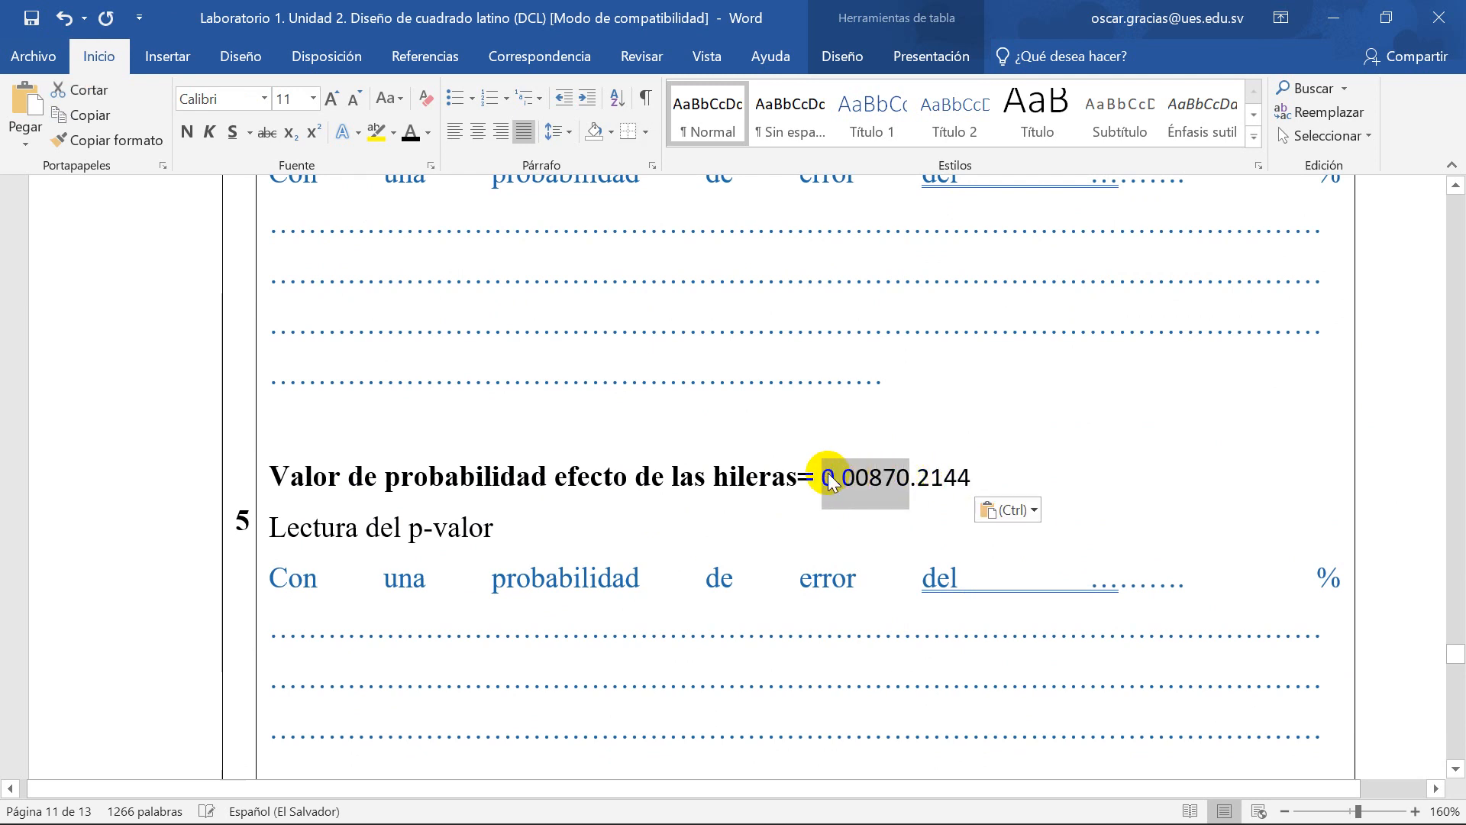
key(BackSpace)
scroll(940, 438, up, 5)
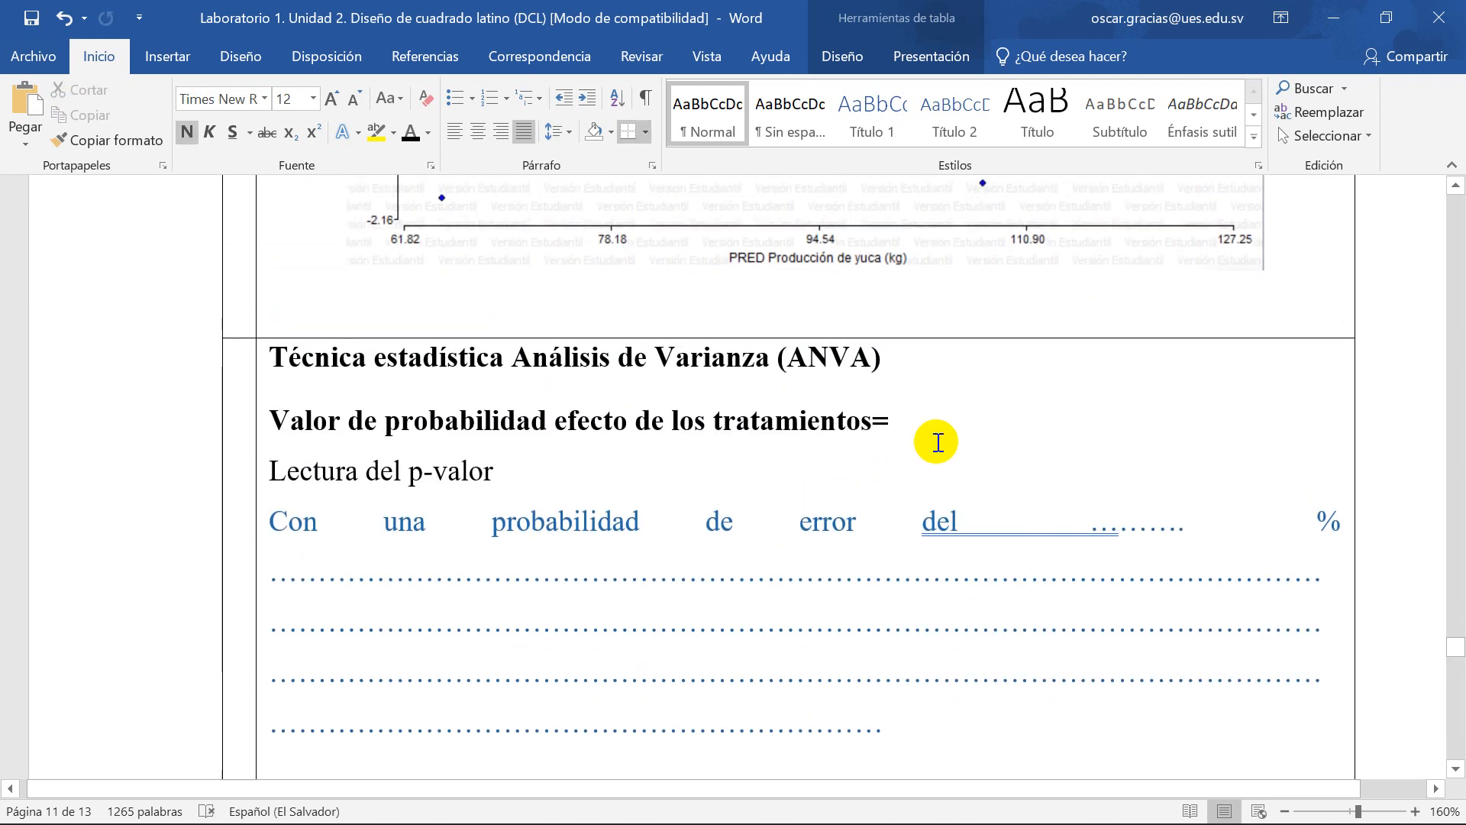
click(940, 421)
text(0.00870)
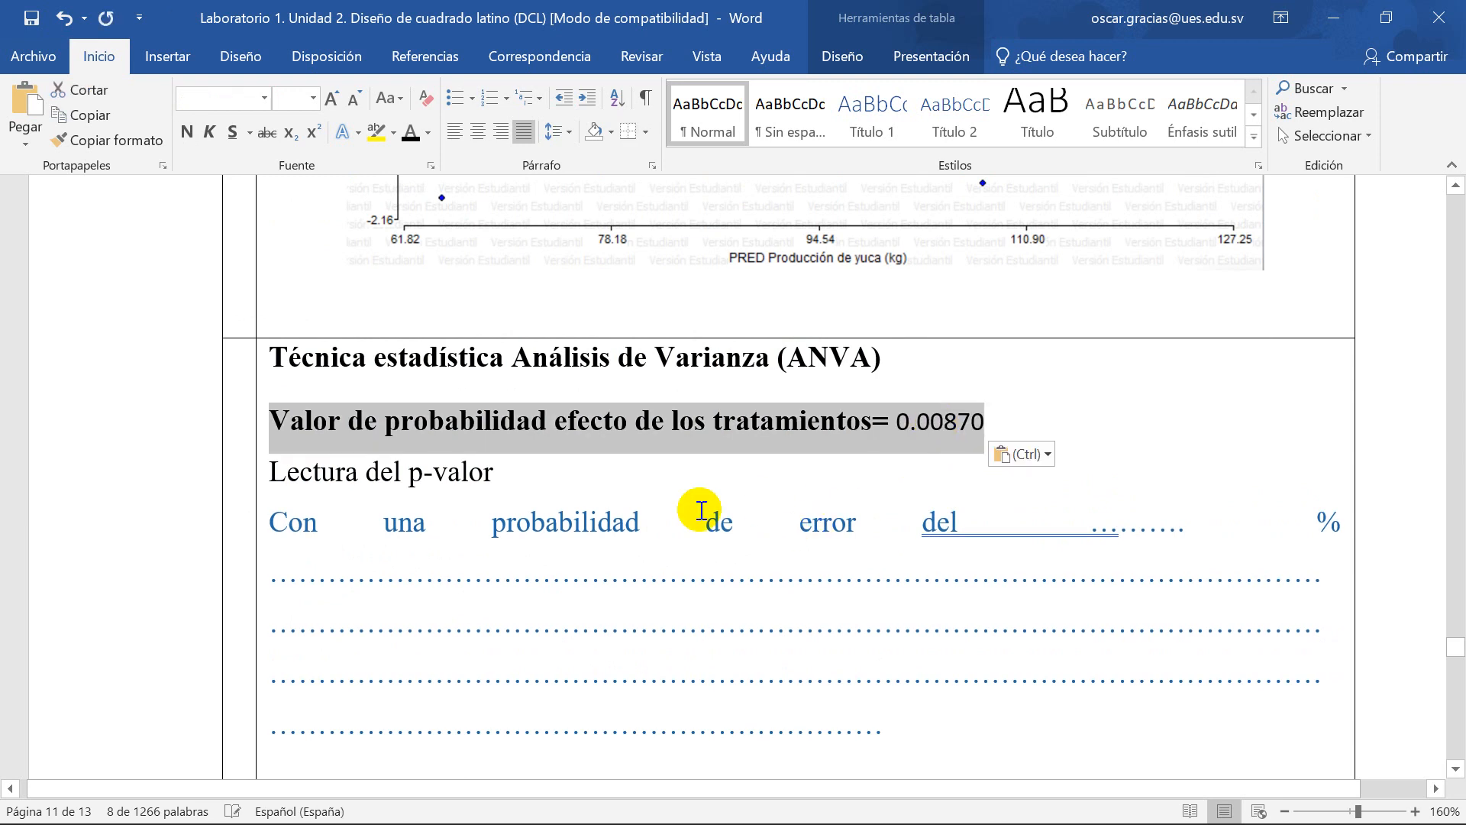
Step: Copy the Hileras p-value from Cuadro 1 and replace the leftover digits after "efecto de las hileras=" with 0.2144
scroll(756, 458, down, 5)
scroll(735, 469, down, 10)
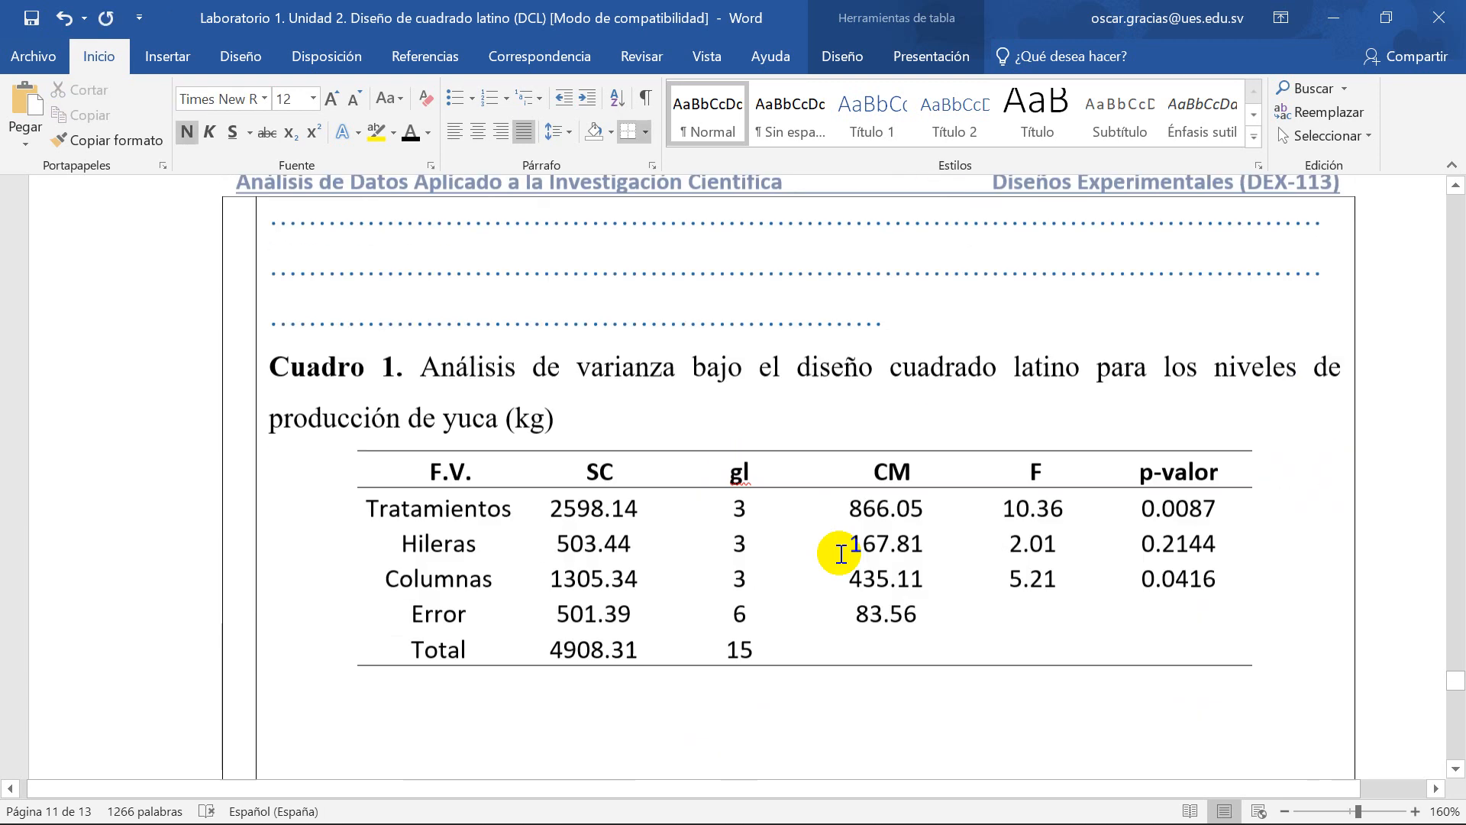
drag(1141, 506, 1218, 510)
key(ctrl+c)
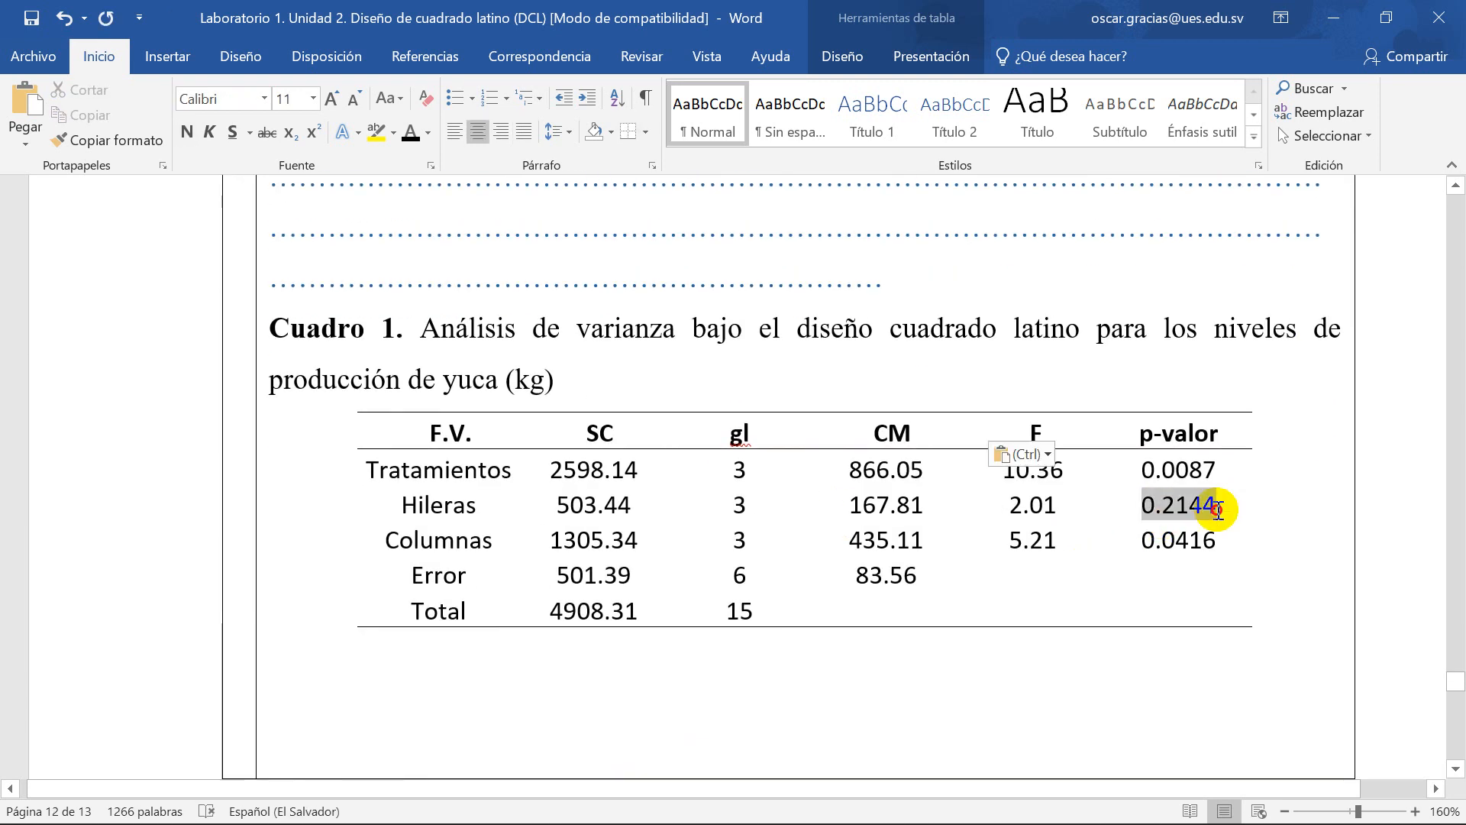
scroll(1001, 537, up, 10)
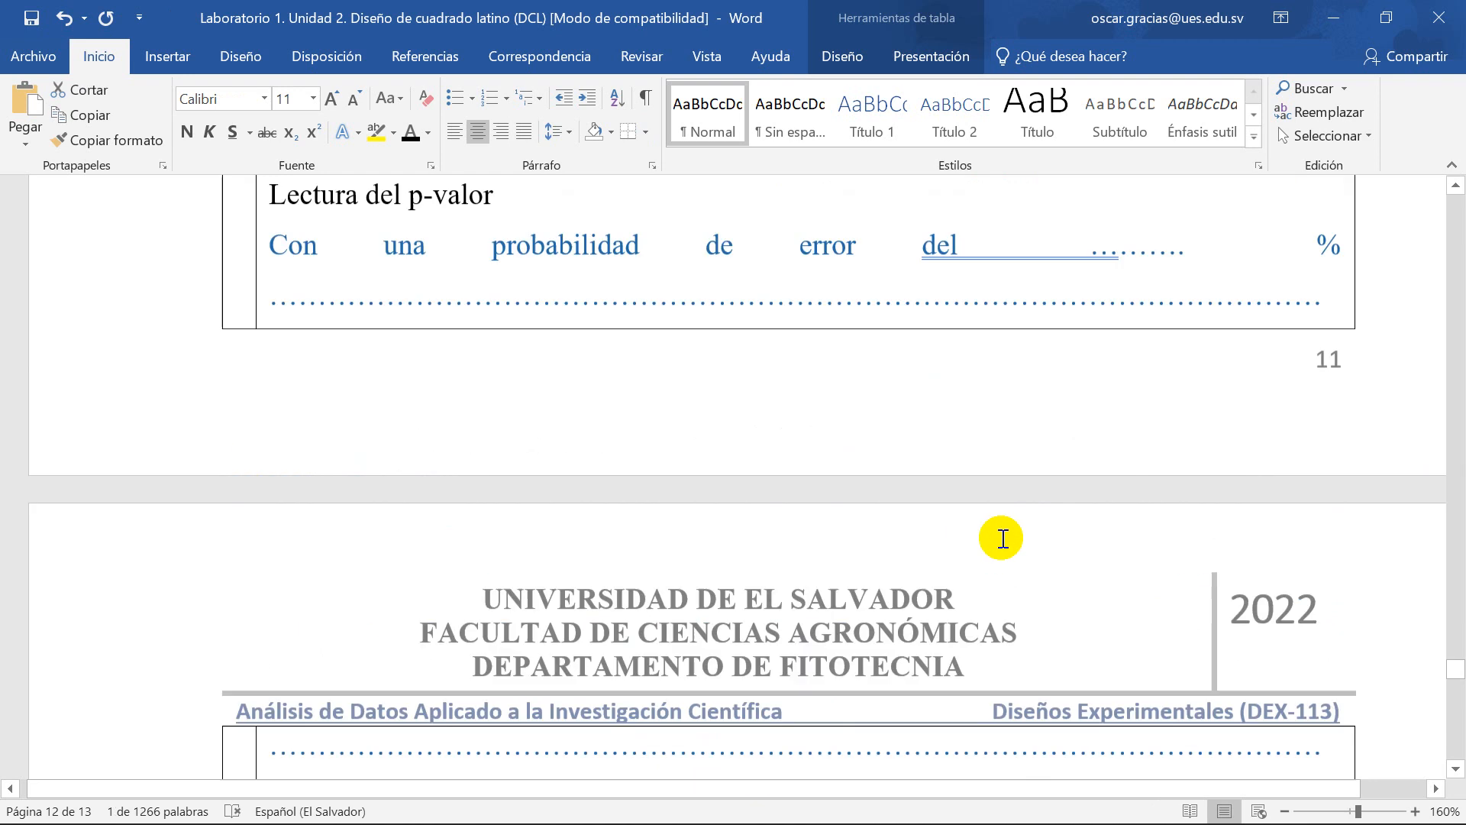
scroll(1001, 538, up, 3)
drag(878, 480, 821, 479)
key(ctrl+v)
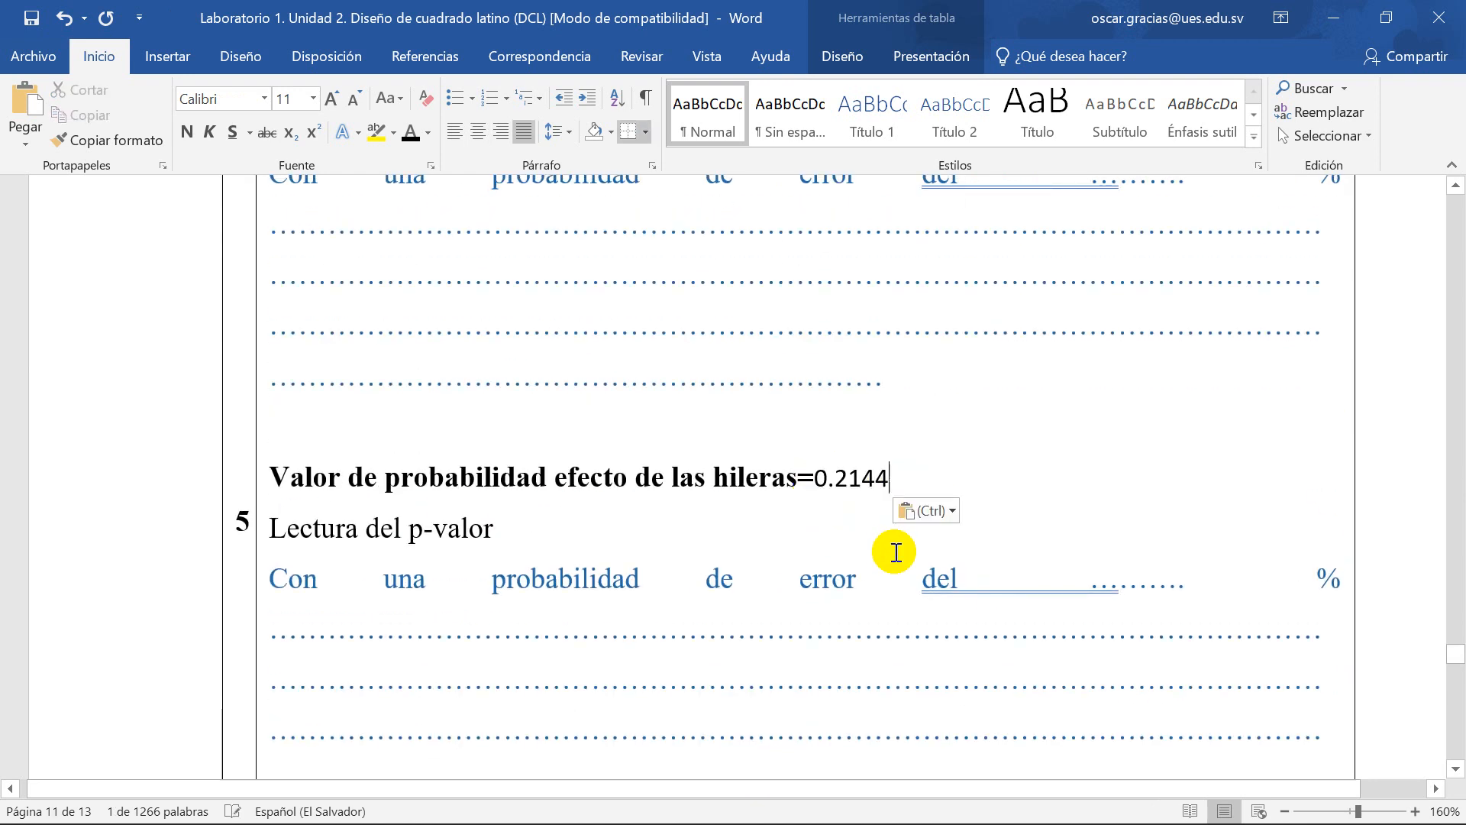
Step: Copy the Columnas p-value, 0.0416, from Cuadro 1 to the end of "Valor de probabilidad efecto de las columnas=" and save the document
scroll(738, 550, down, 6)
click(930, 269)
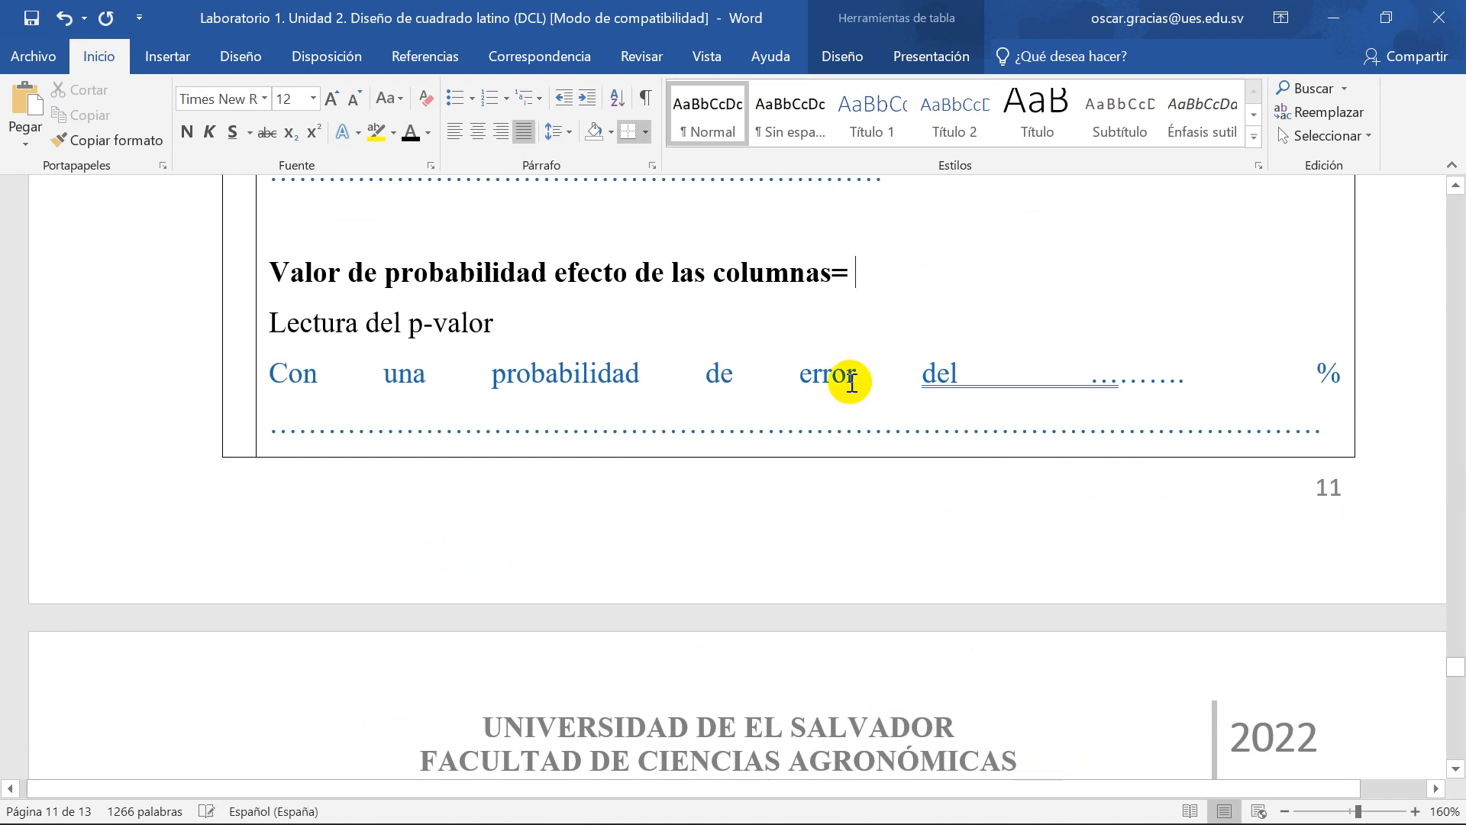
scroll(850, 382, down, 6)
scroll(850, 382, down, 3)
drag(1150, 456, 1216, 457)
key(ctrl+c)
scroll(1021, 495, up, 10)
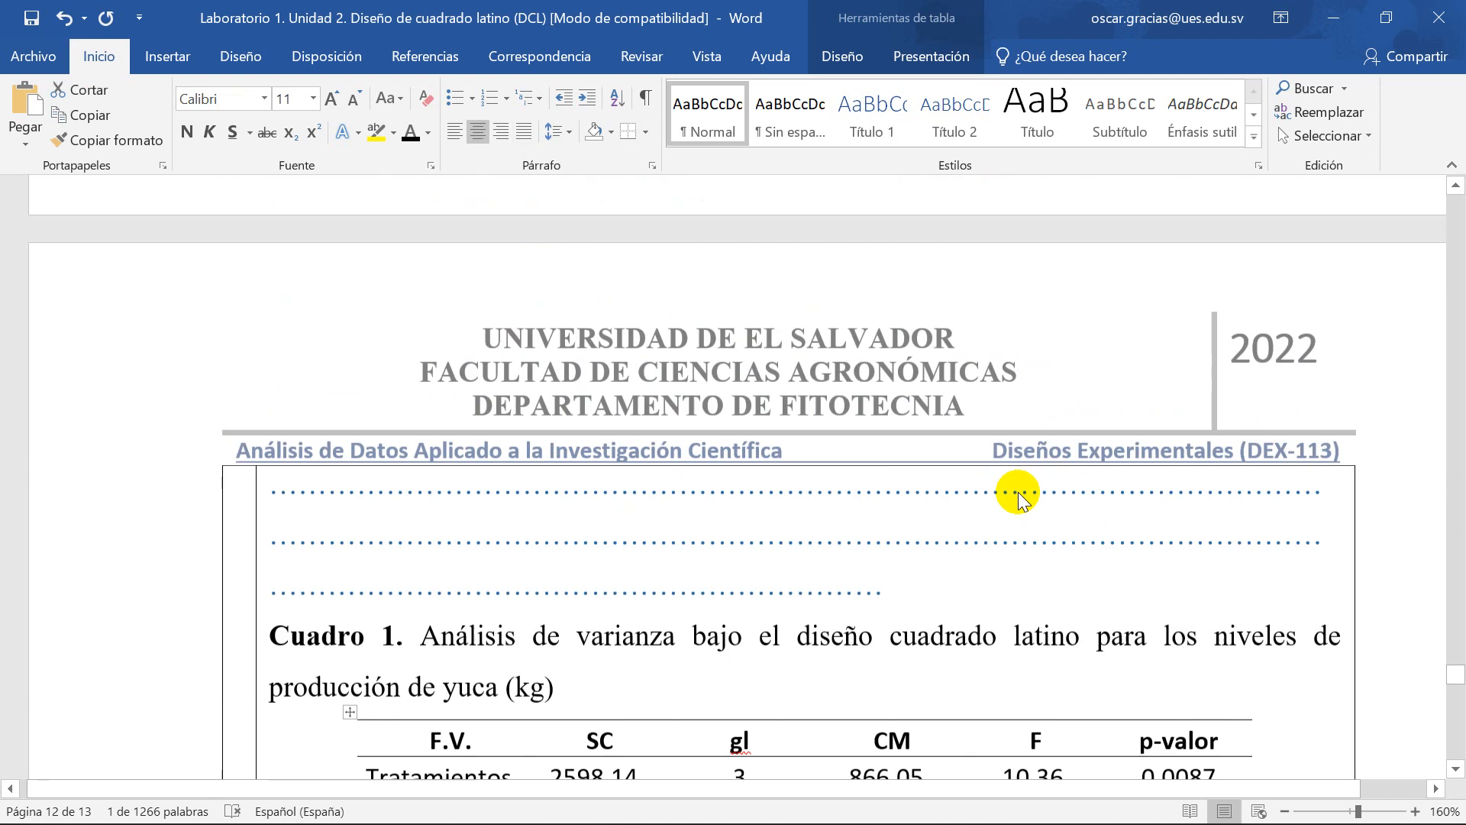
click(901, 623)
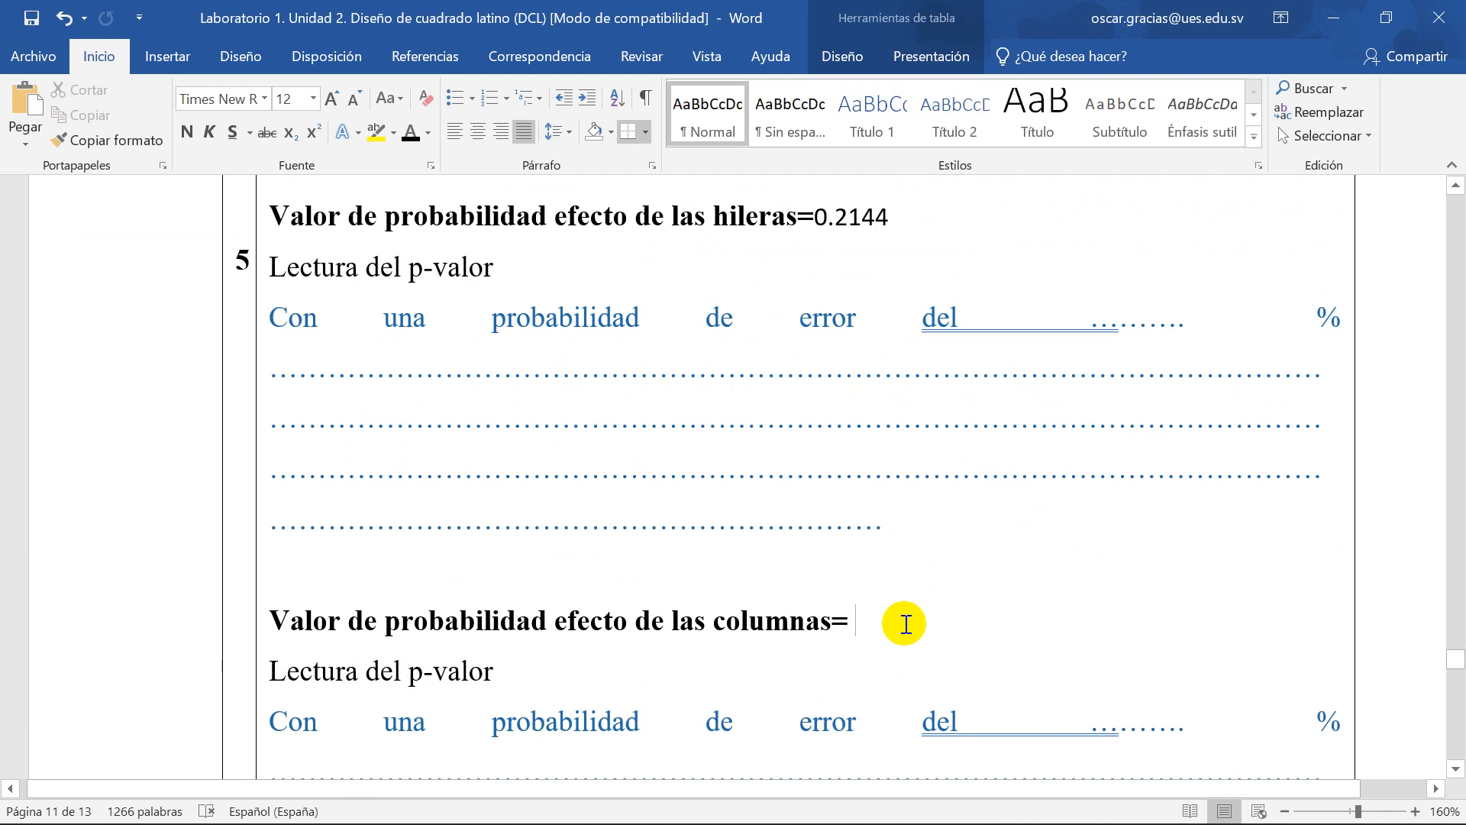
key(ctrl+v)
click(904, 532)
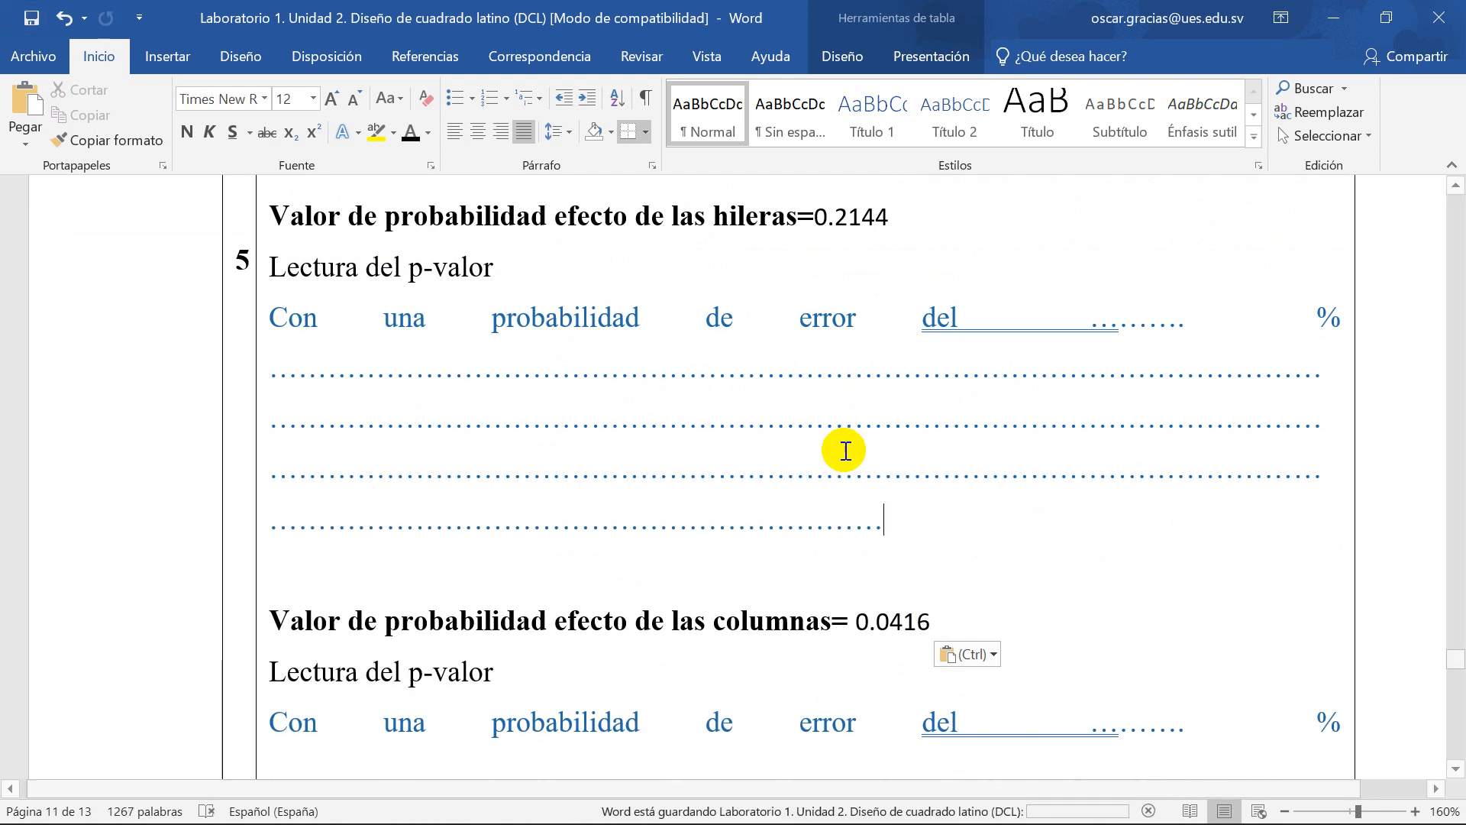
Step: Examine the analysis of variance table in Cuadro 1, including its F and p-valor columns
scroll(842, 445, down, 12)
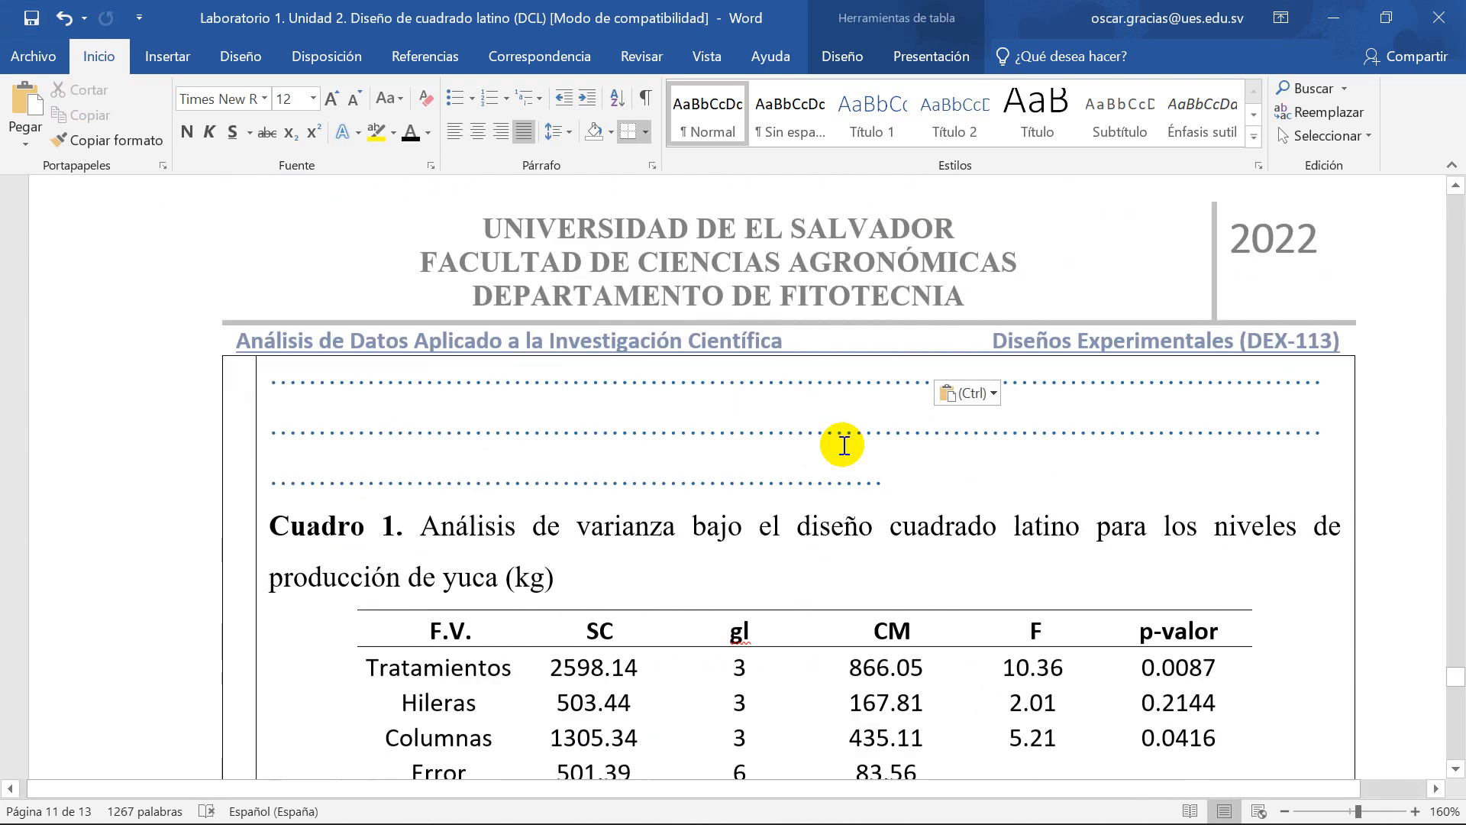
scroll(840, 519, down, 2)
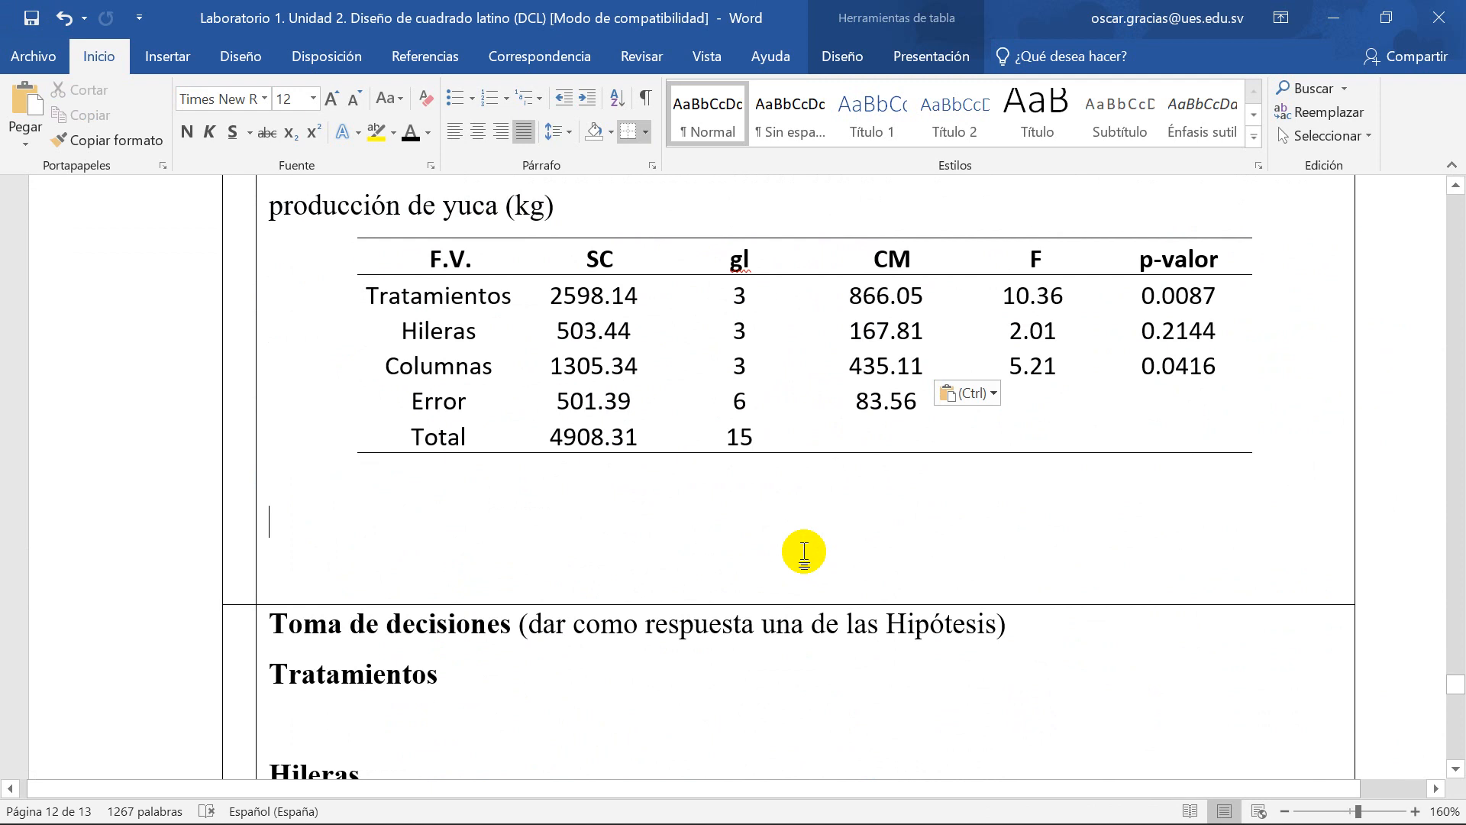
click(802, 547)
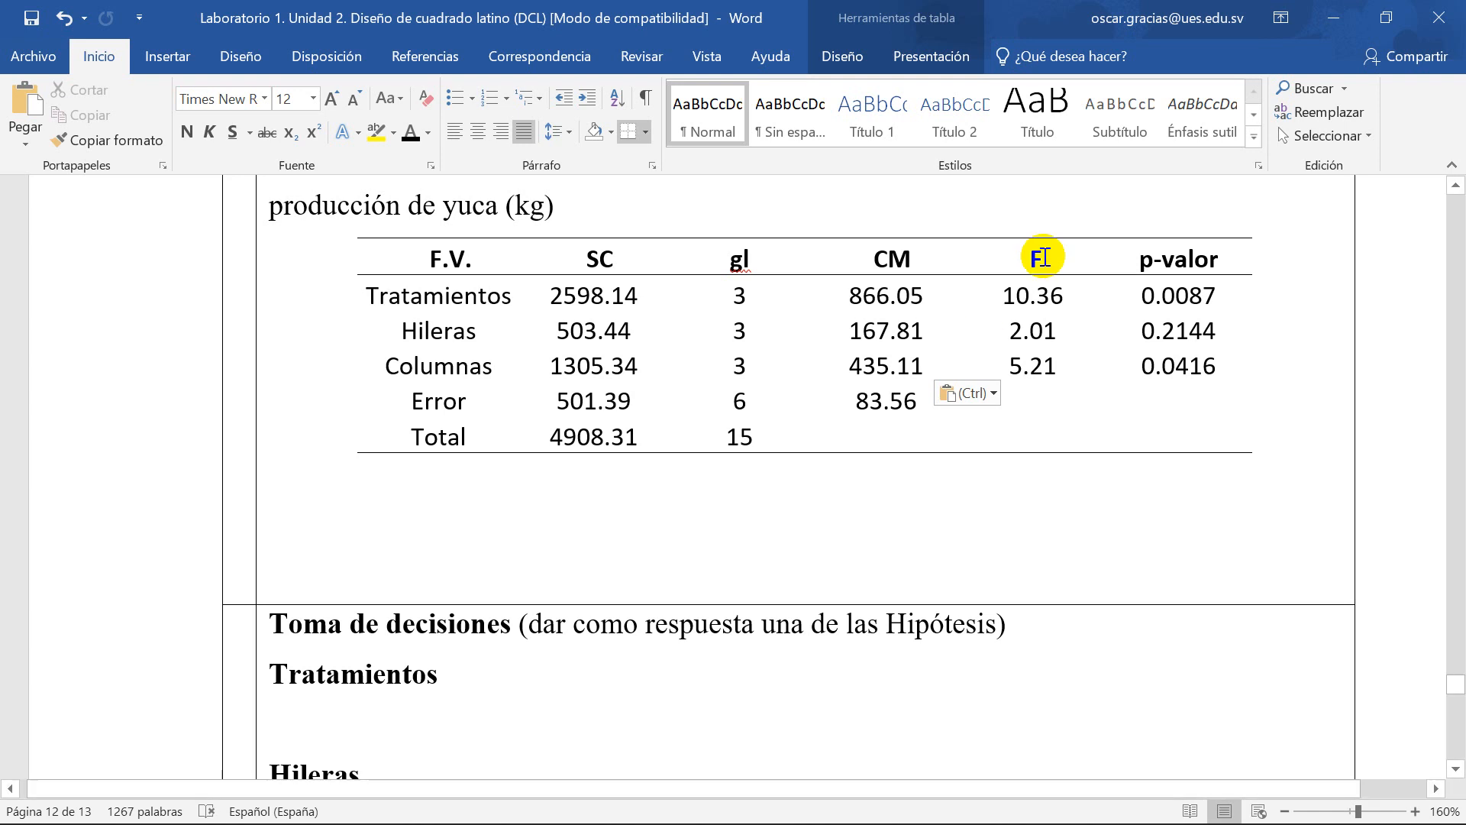
Step: Copy 0.00870 into the tratamientos p-value reading after "probabilidad de error del" and change "del" to "de"
scroll(615, 569, up, 12)
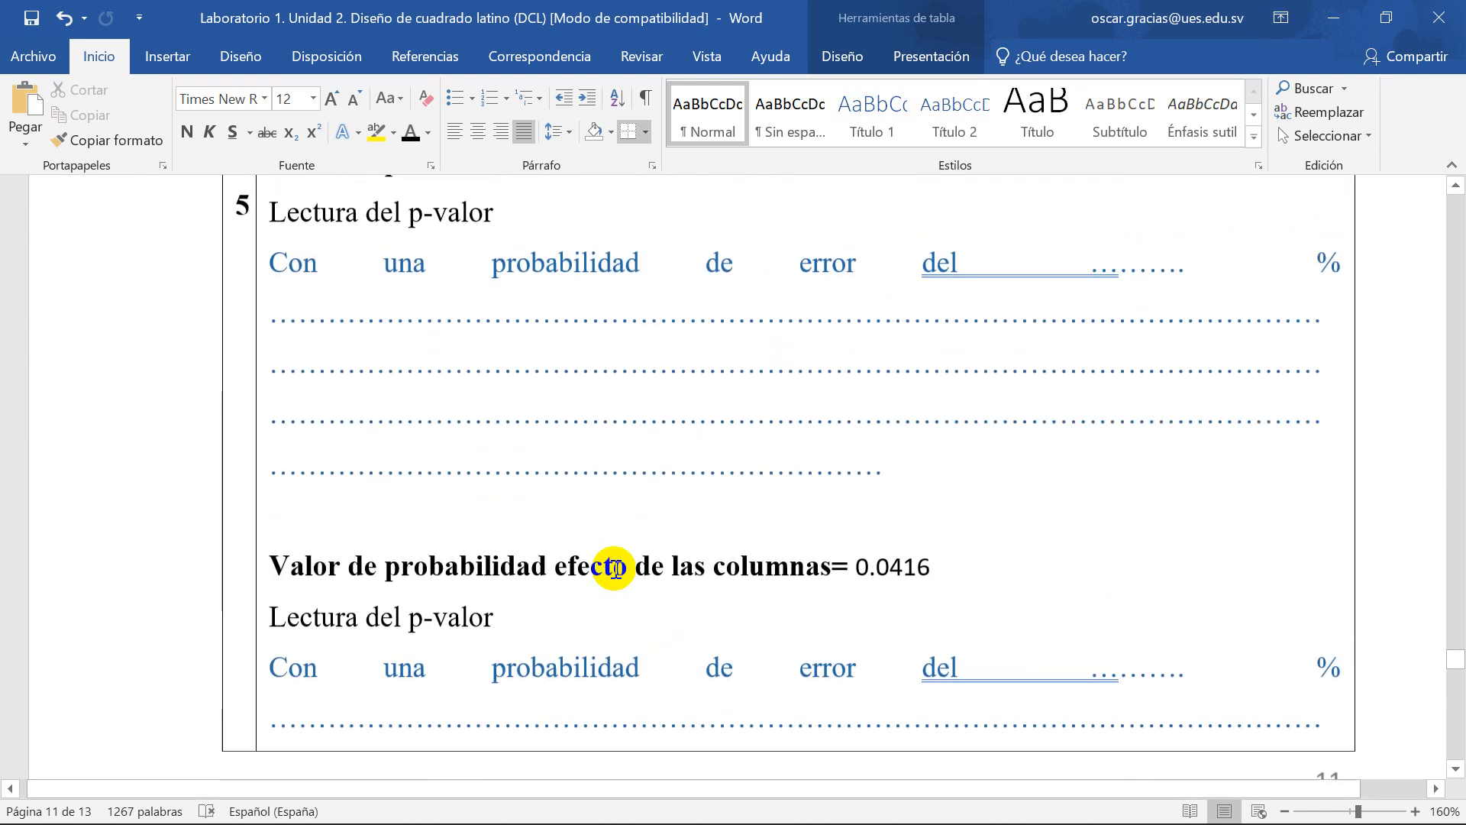
scroll(615, 569, up, 6)
scroll(614, 569, up, 1)
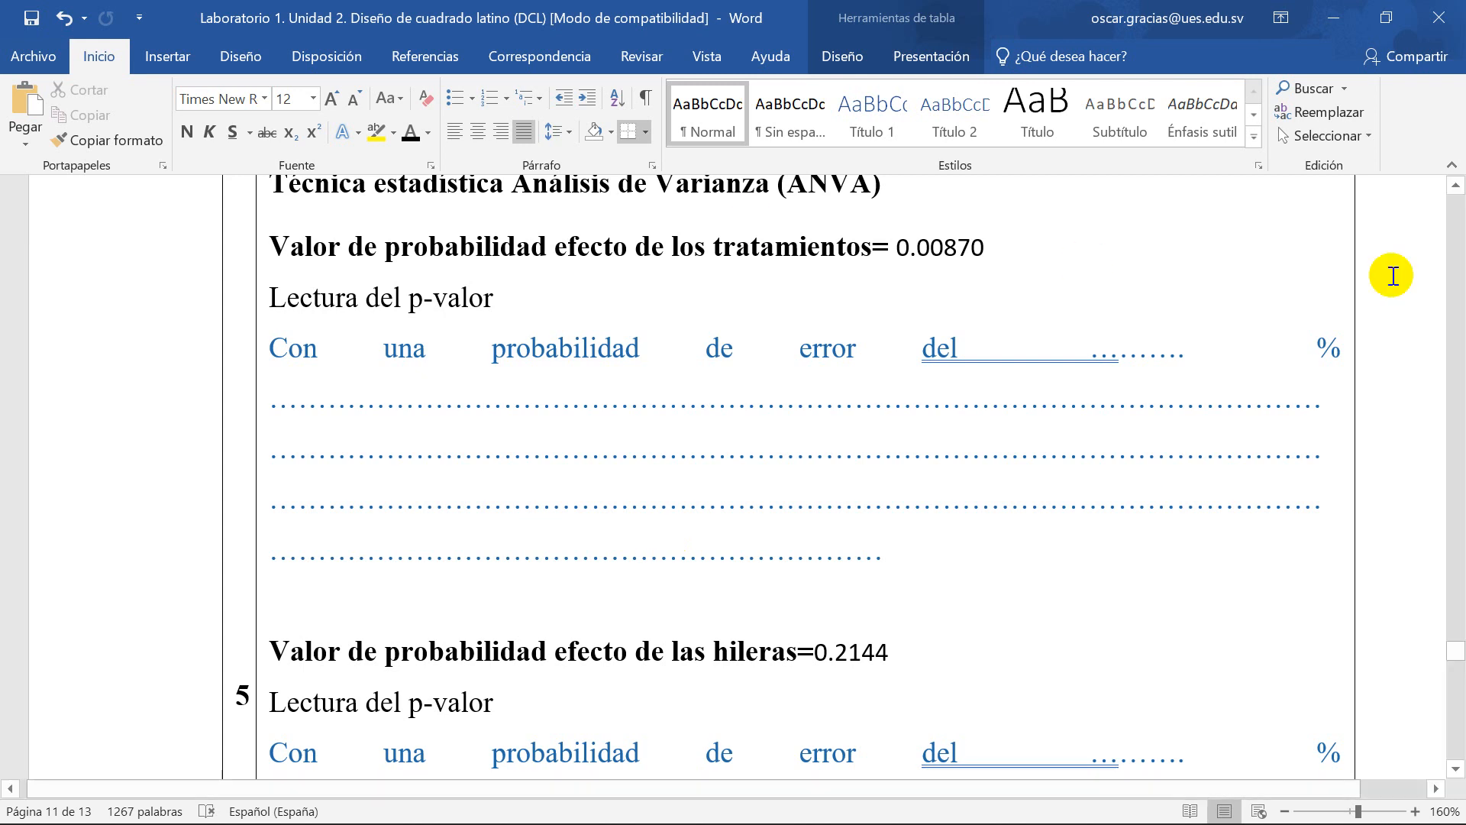
click(898, 252)
drag(897, 252, 972, 253)
key(ctrl+c)
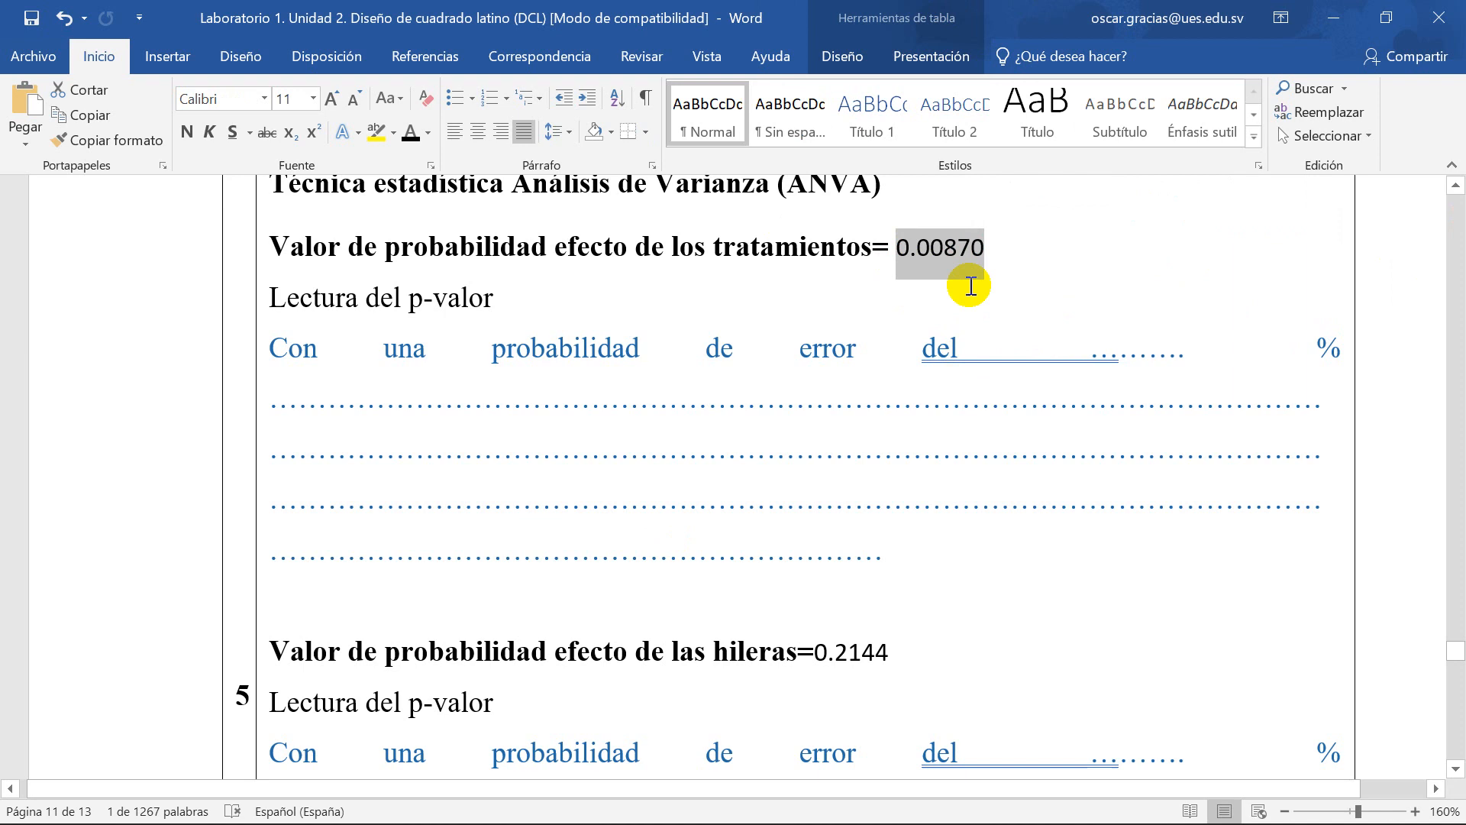
click(991, 370)
key(ctrl+v)
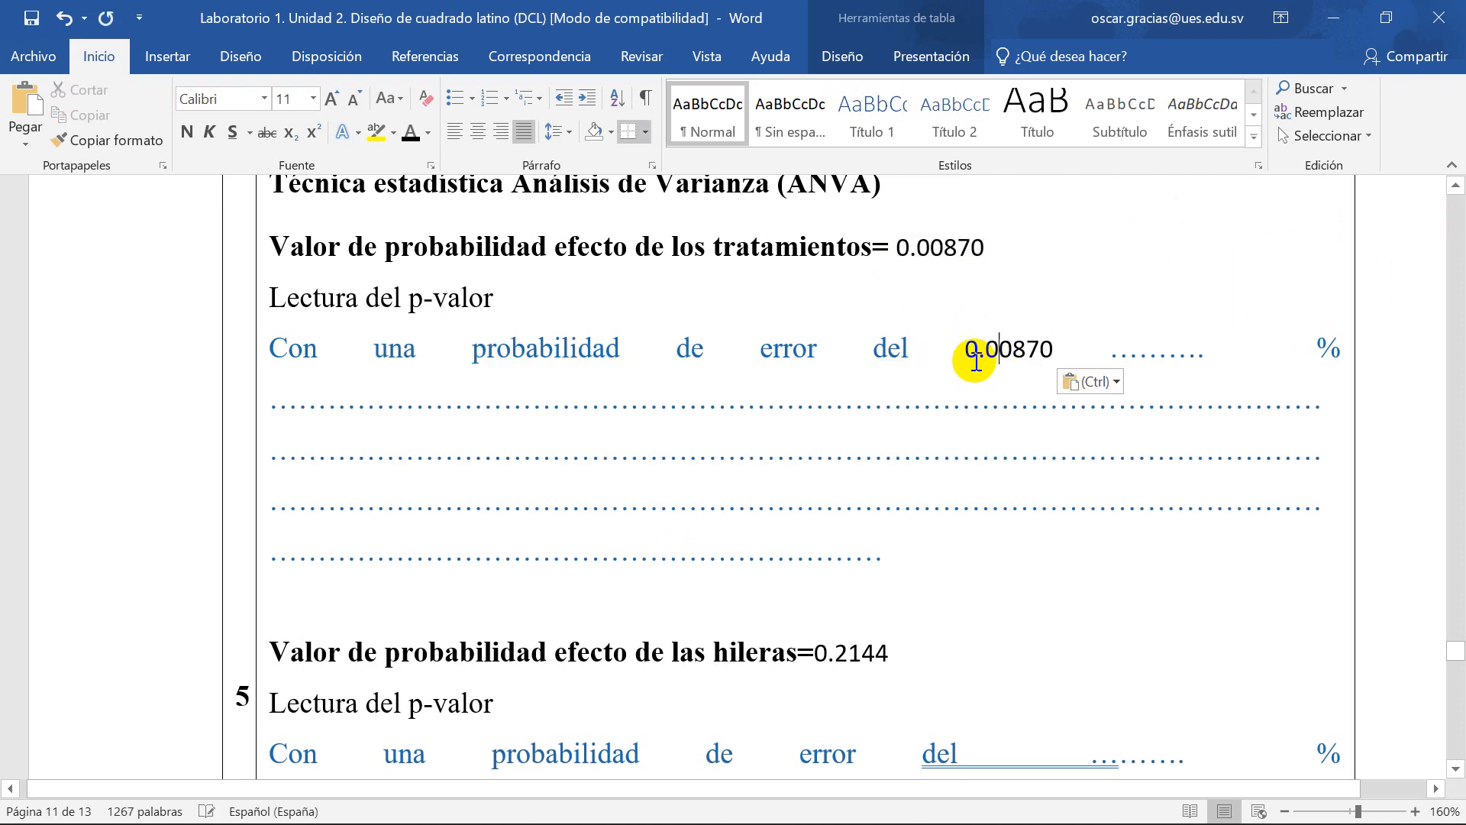
click(914, 355)
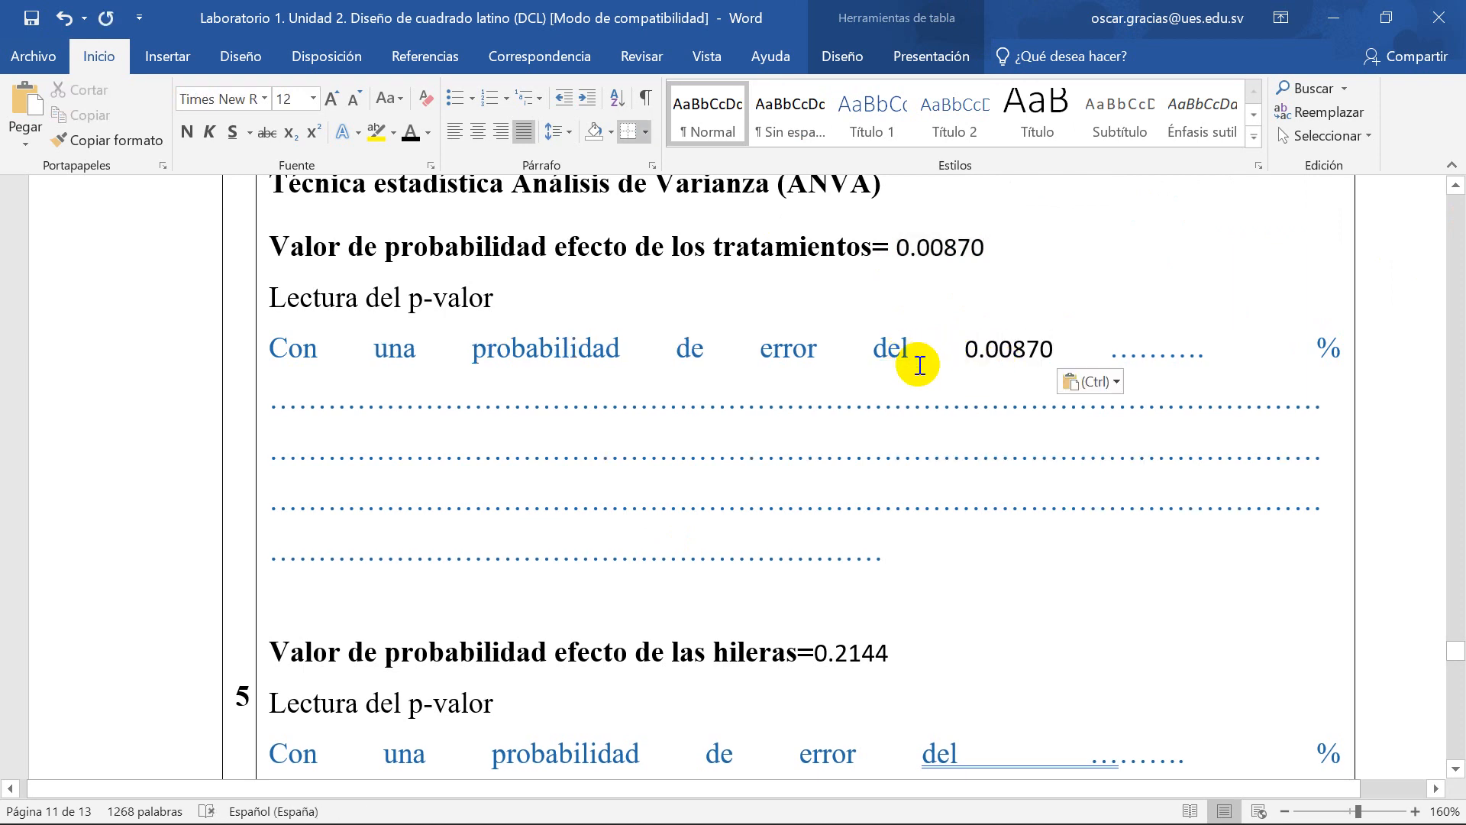
key(BackSpace)
Step: Replace the percent sign and dotted filler after 0.00870 in the tratamientos reading with "menor que"
click(1342, 351)
key(Delete)
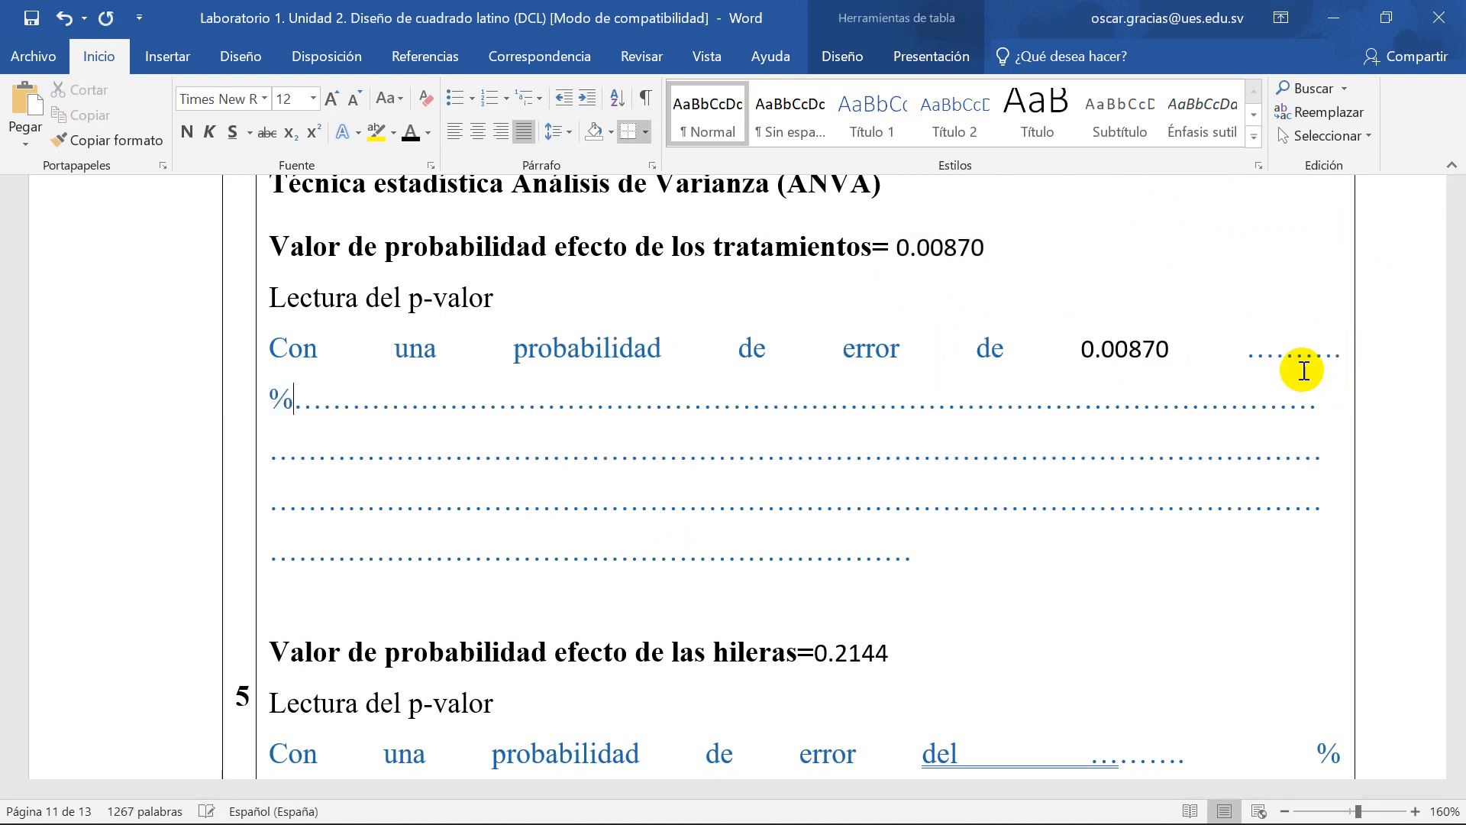
key(Delete)
key(BackSpace)
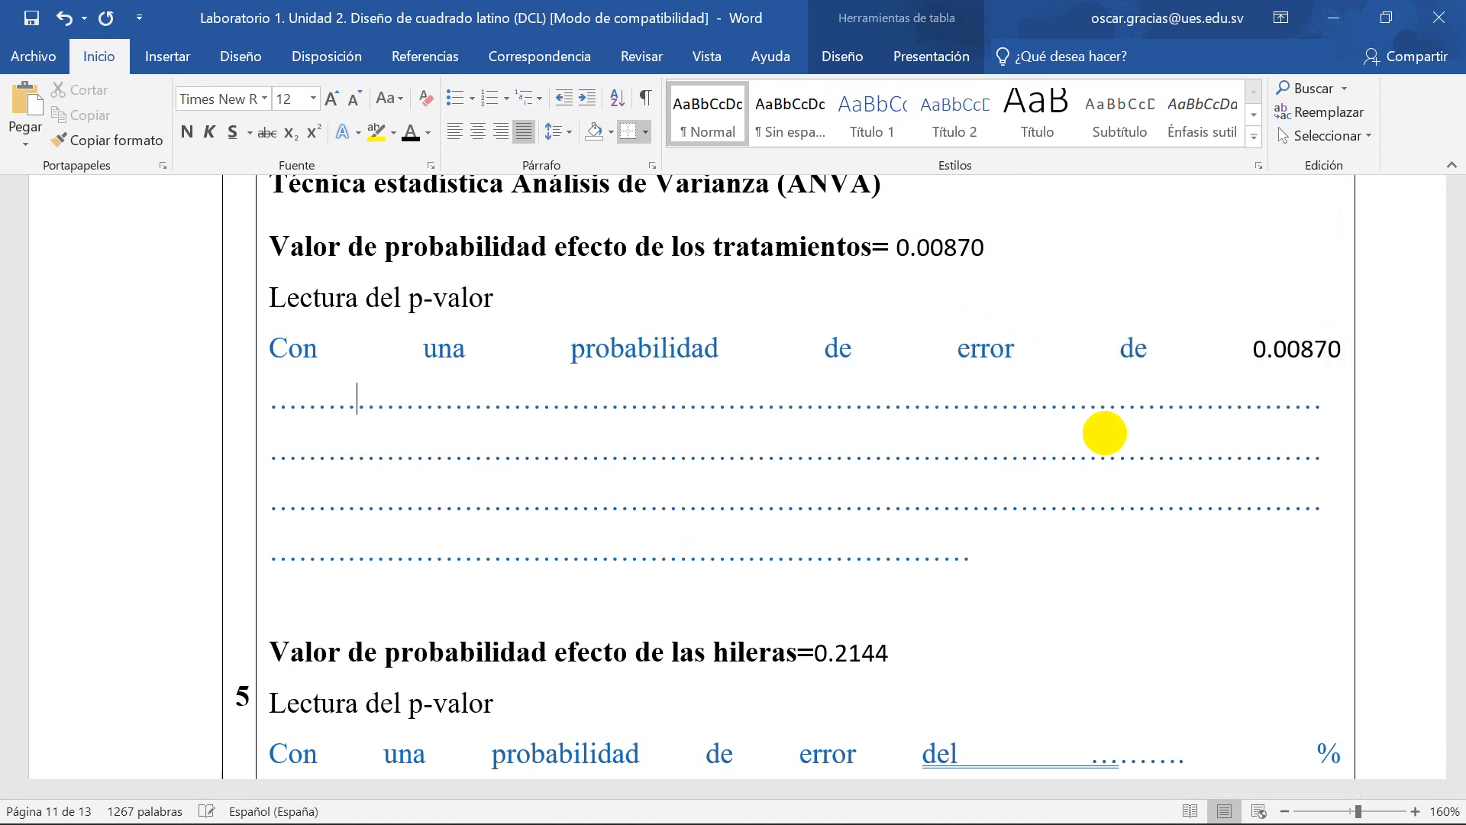
key(BackSpace)
key(BackSpace)
key(BackSpace)
key(BackSpace)
key(BackSpace)
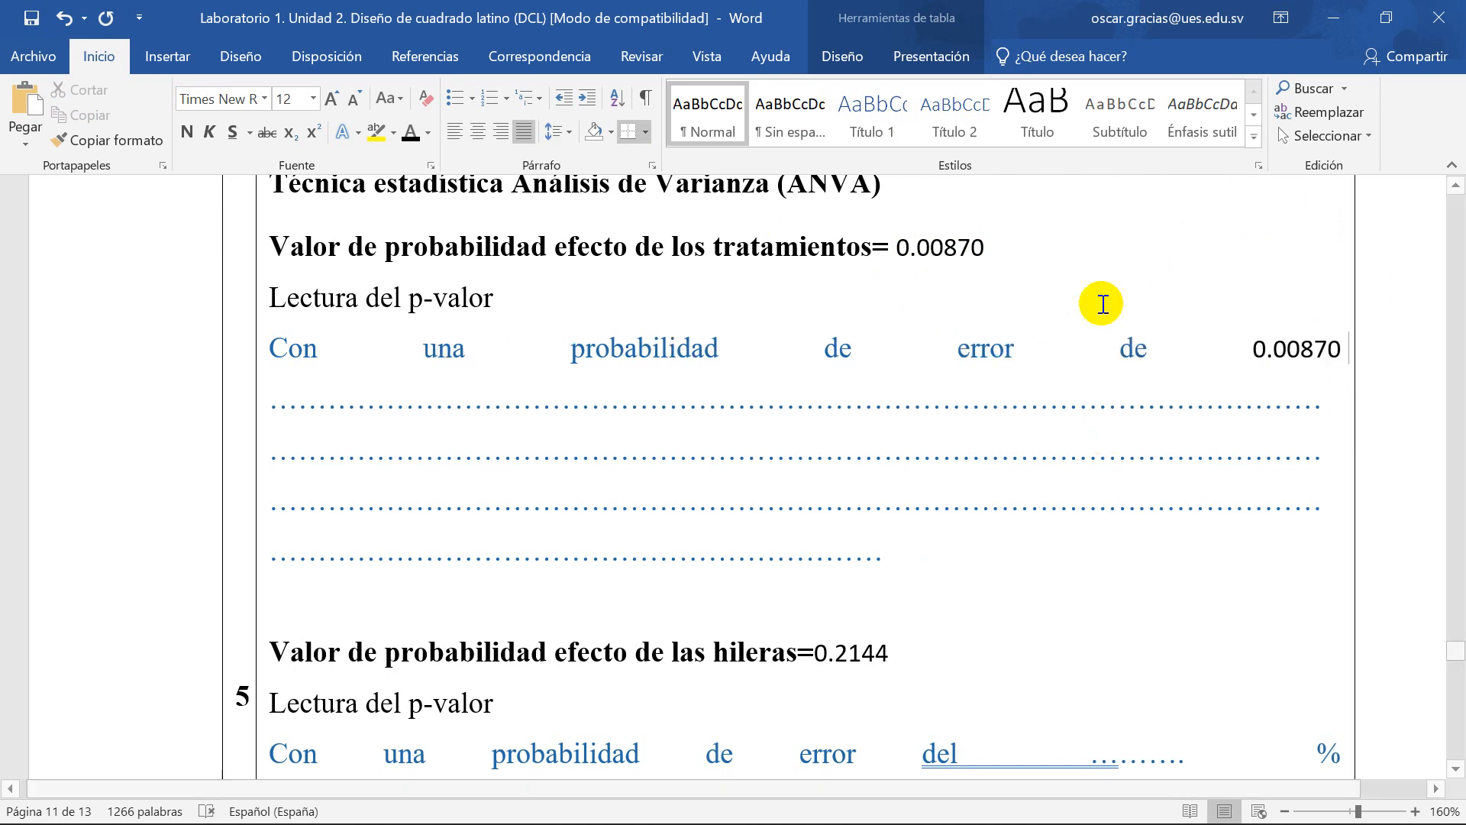
drag(920, 561, 275, 420)
text(menor que)
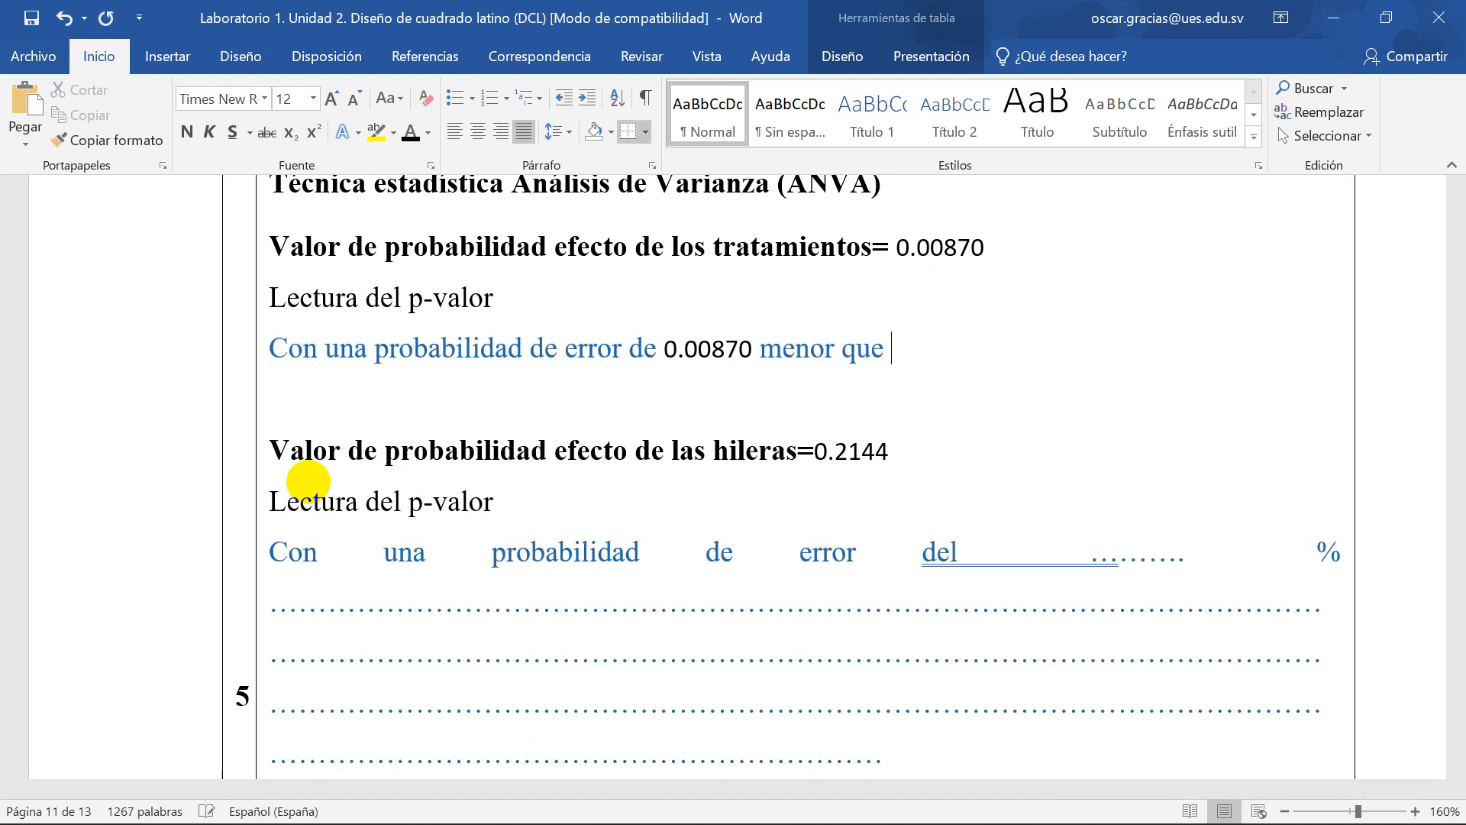
Step: Copy "Nivel de Significancia (alfa) α =5%= 0.05" from section 2 to the end of the tratamientos reading, after "menor que"
scroll(120, 481, up, 15)
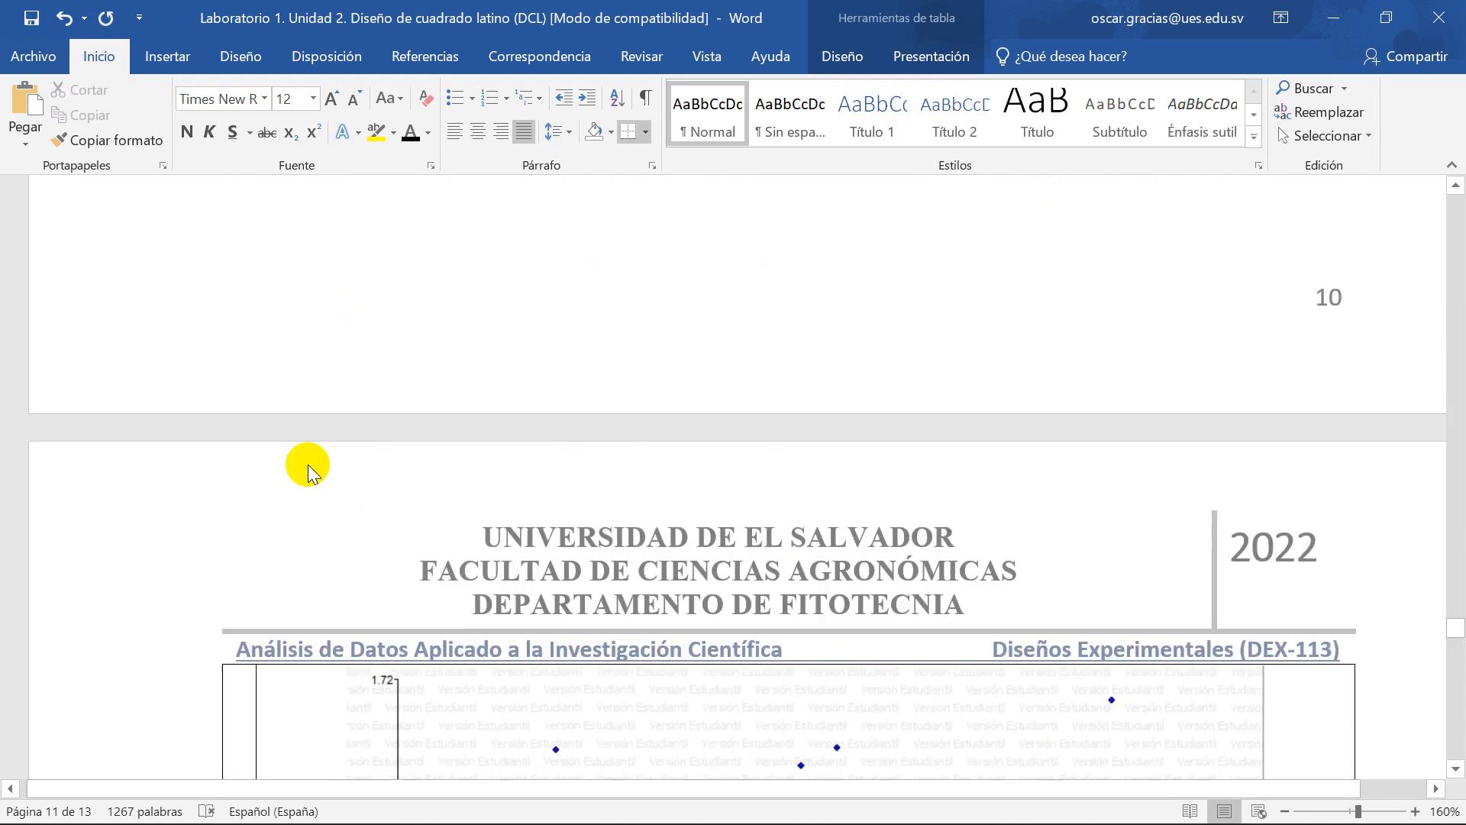
scroll(477, 634, up, 20)
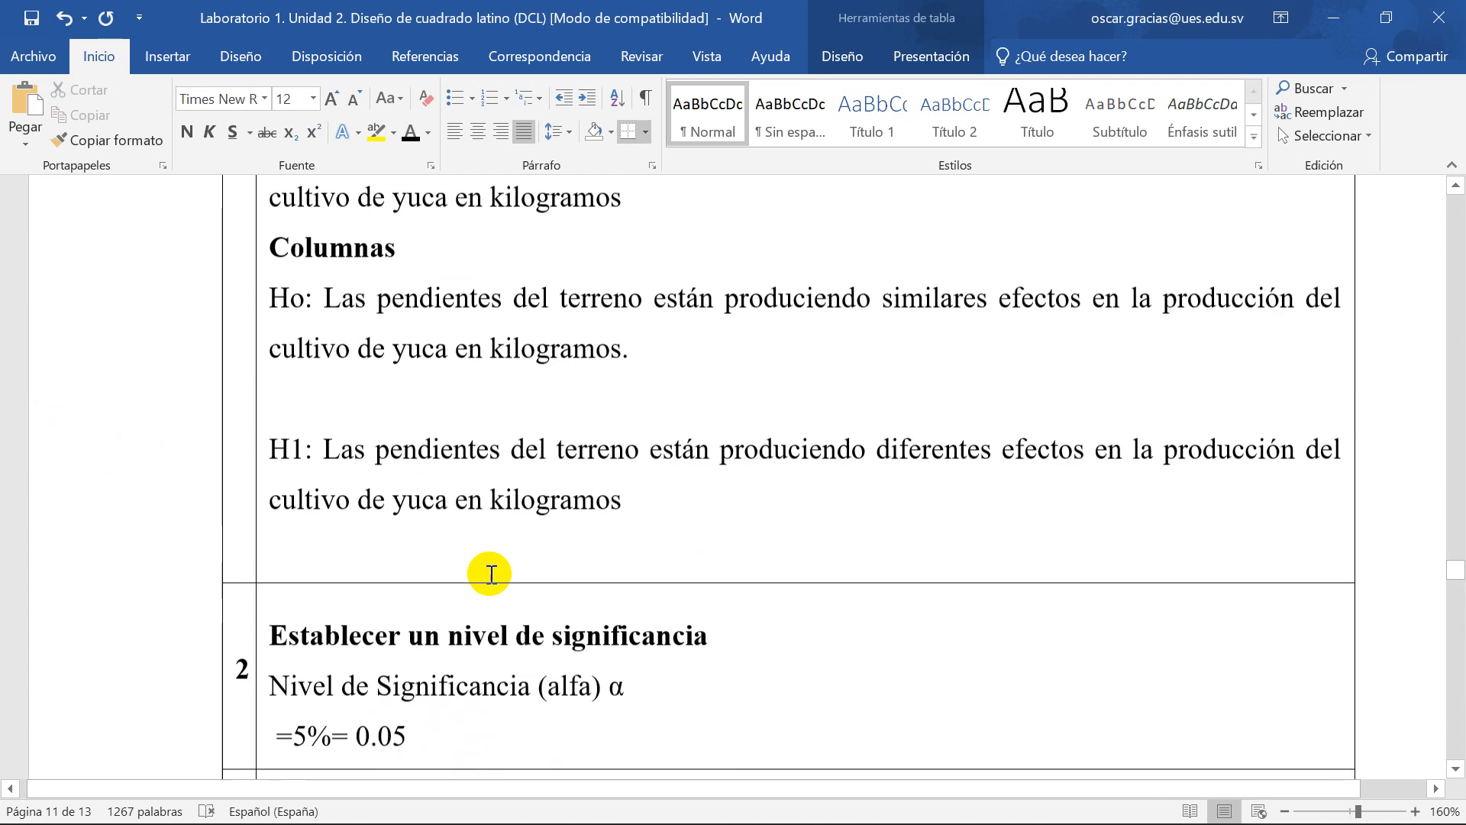
scroll(490, 575, down, 9)
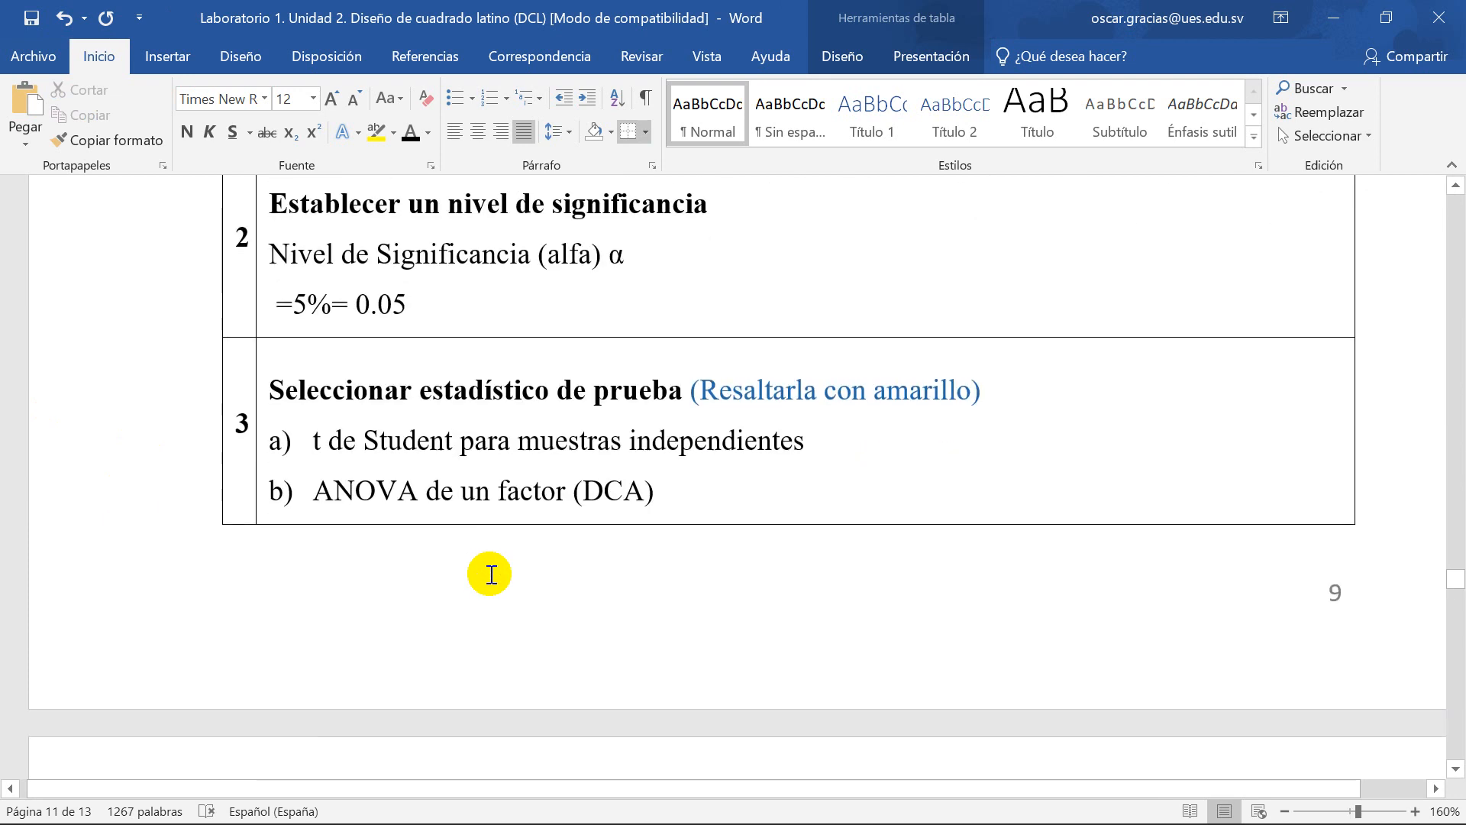
drag(280, 262, 463, 301)
key(ctrl+c)
scroll(481, 394, down, 15)
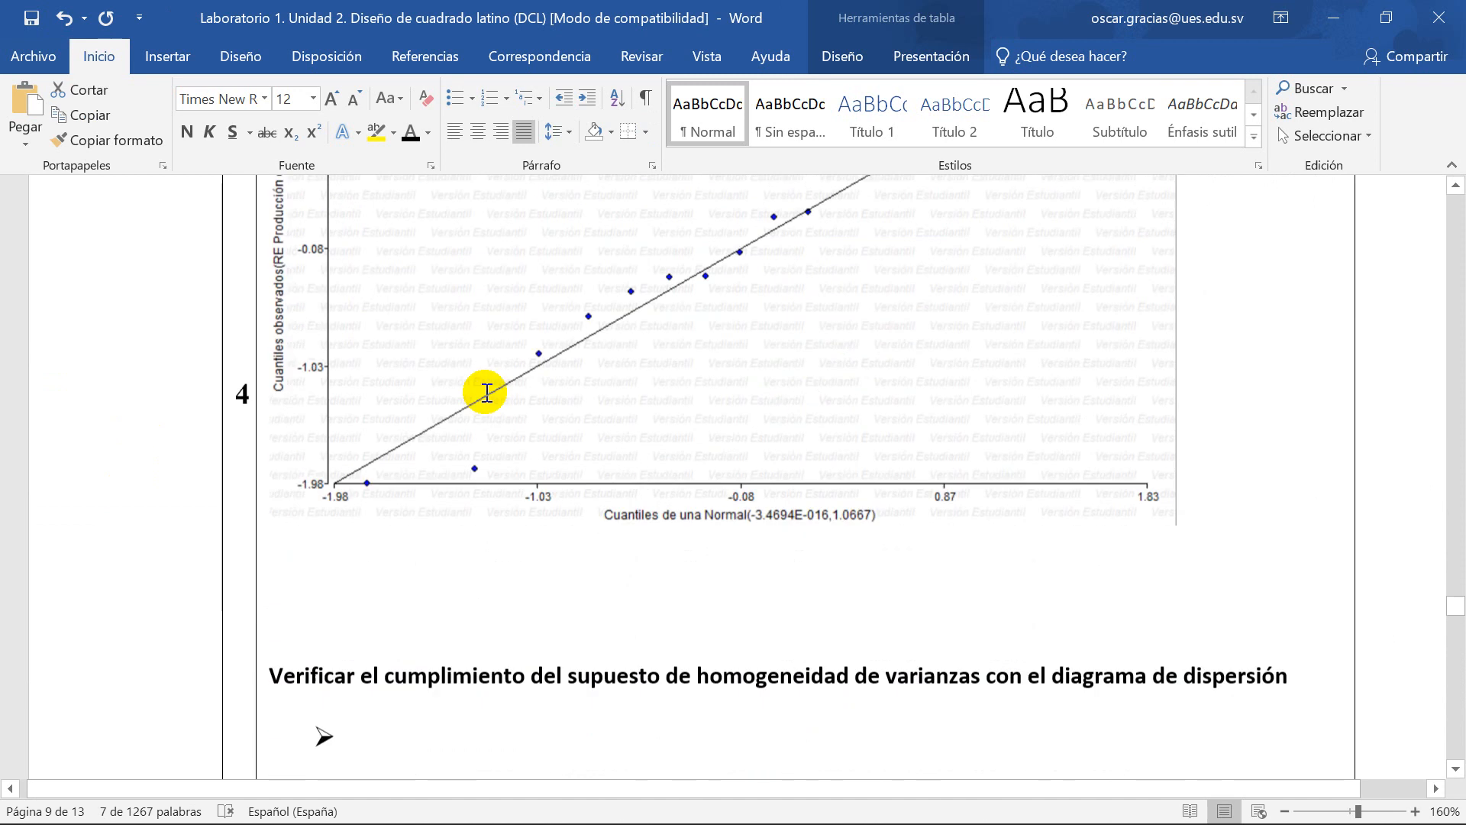
scroll(482, 393, down, 18)
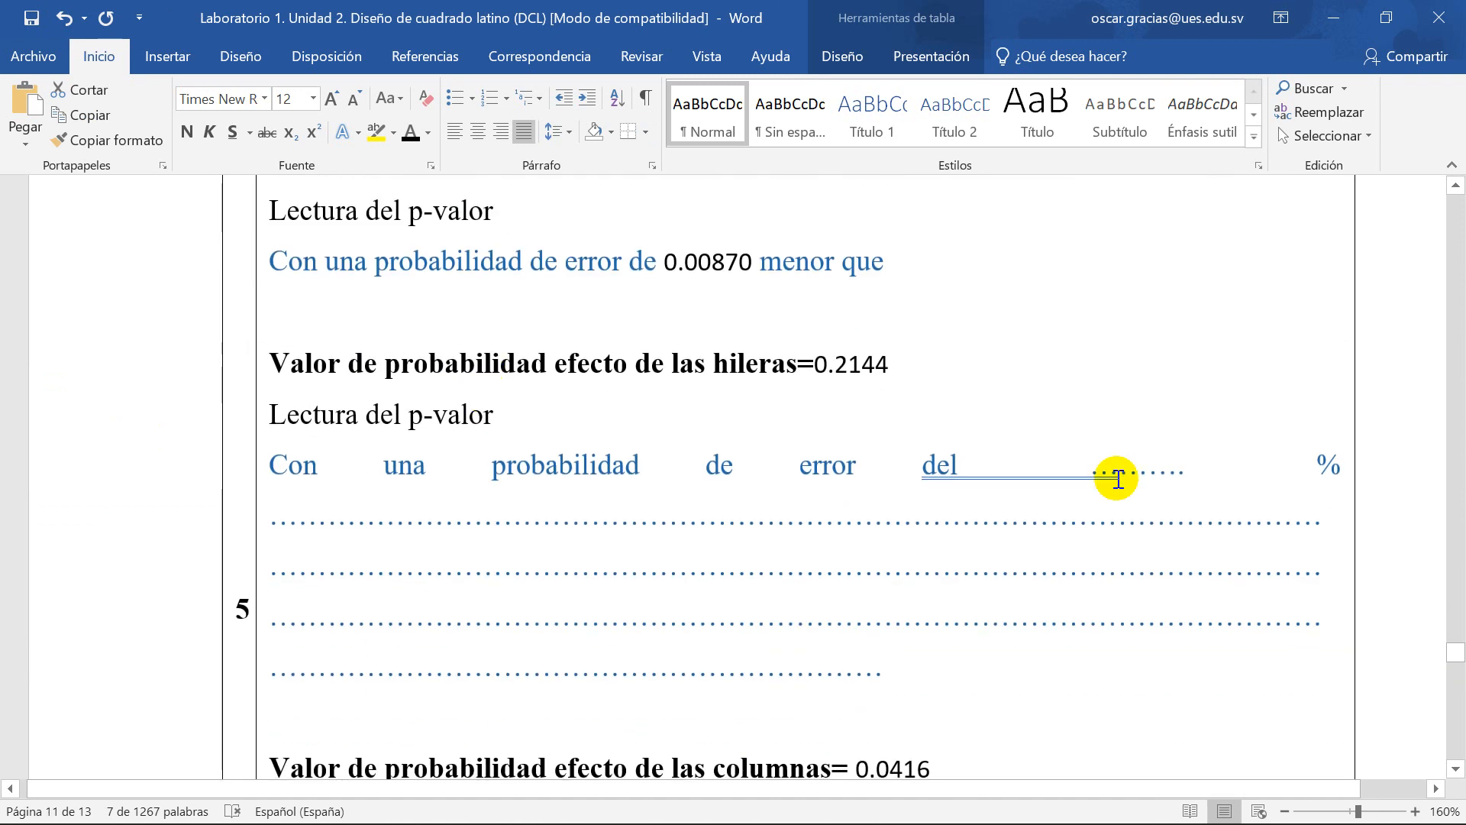
scroll(737, 441, down, 1)
scroll(909, 353, up, 3)
click(915, 342)
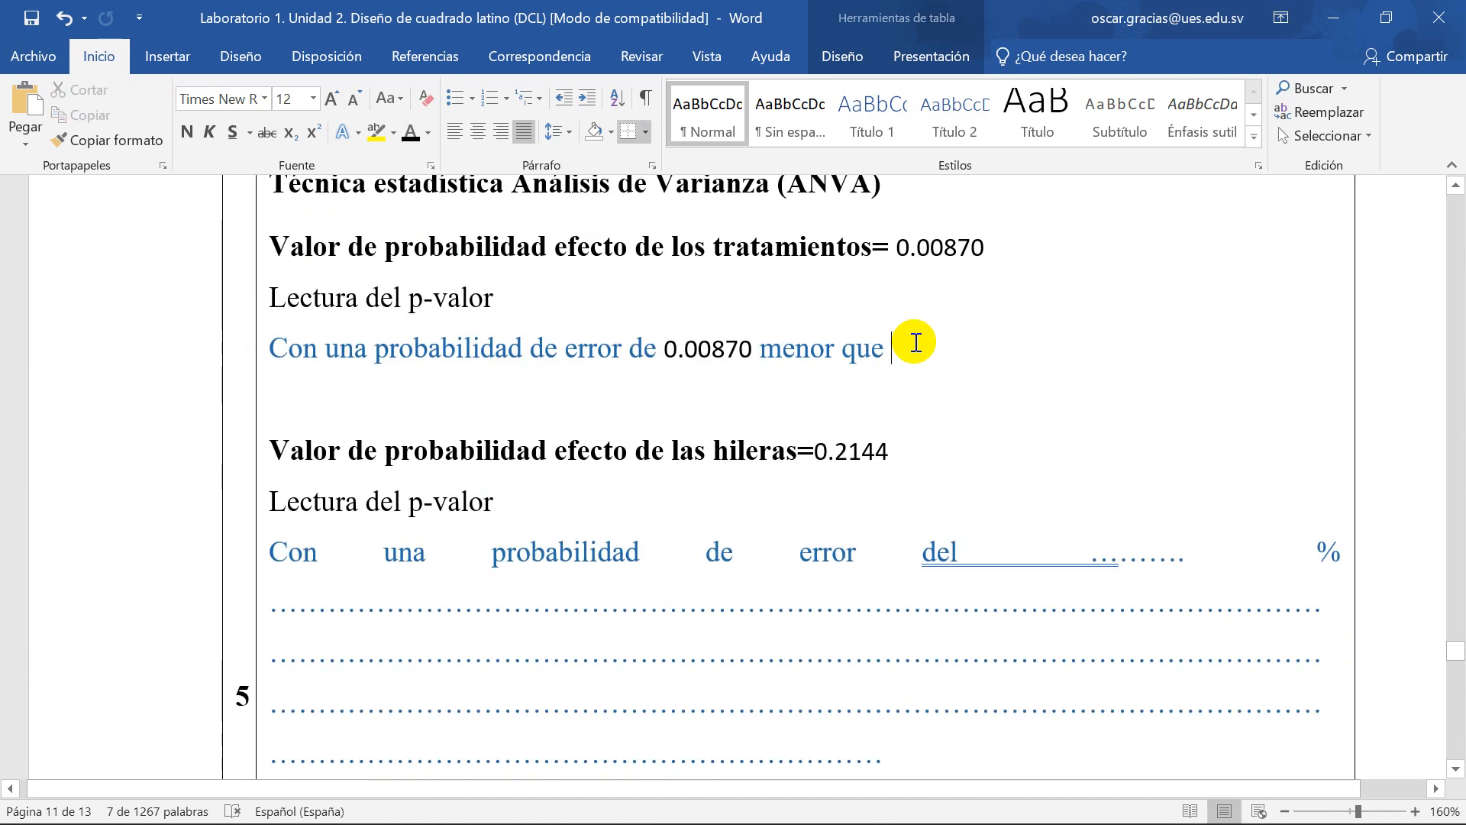
key(ctrl+v)
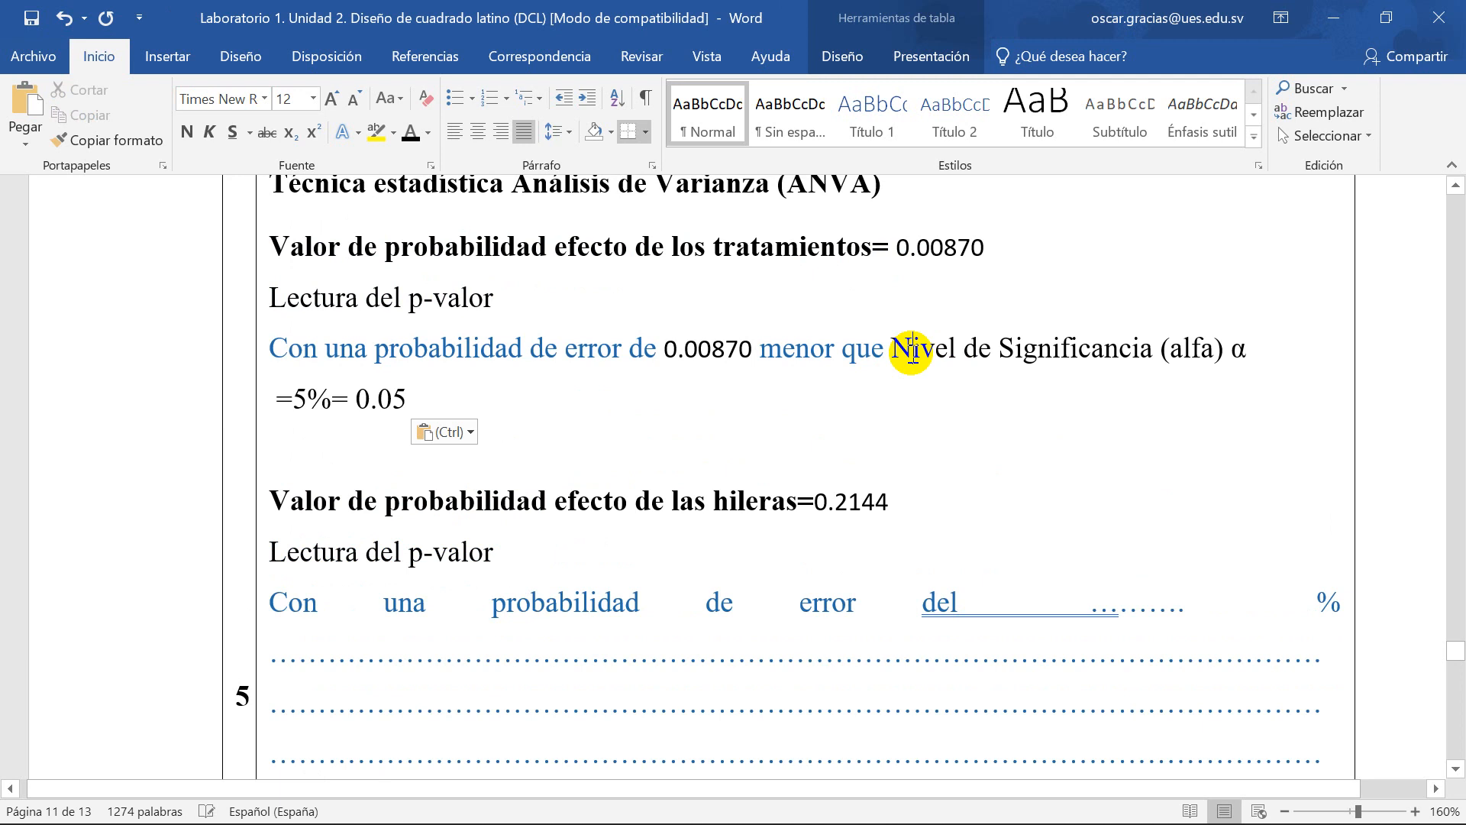
Step: Insert "el" before the pasted text in the tratamientos reading and make the initials of "nivel" and "significancia" lowercase
click(913, 353)
key(BackSpace)
text(el )
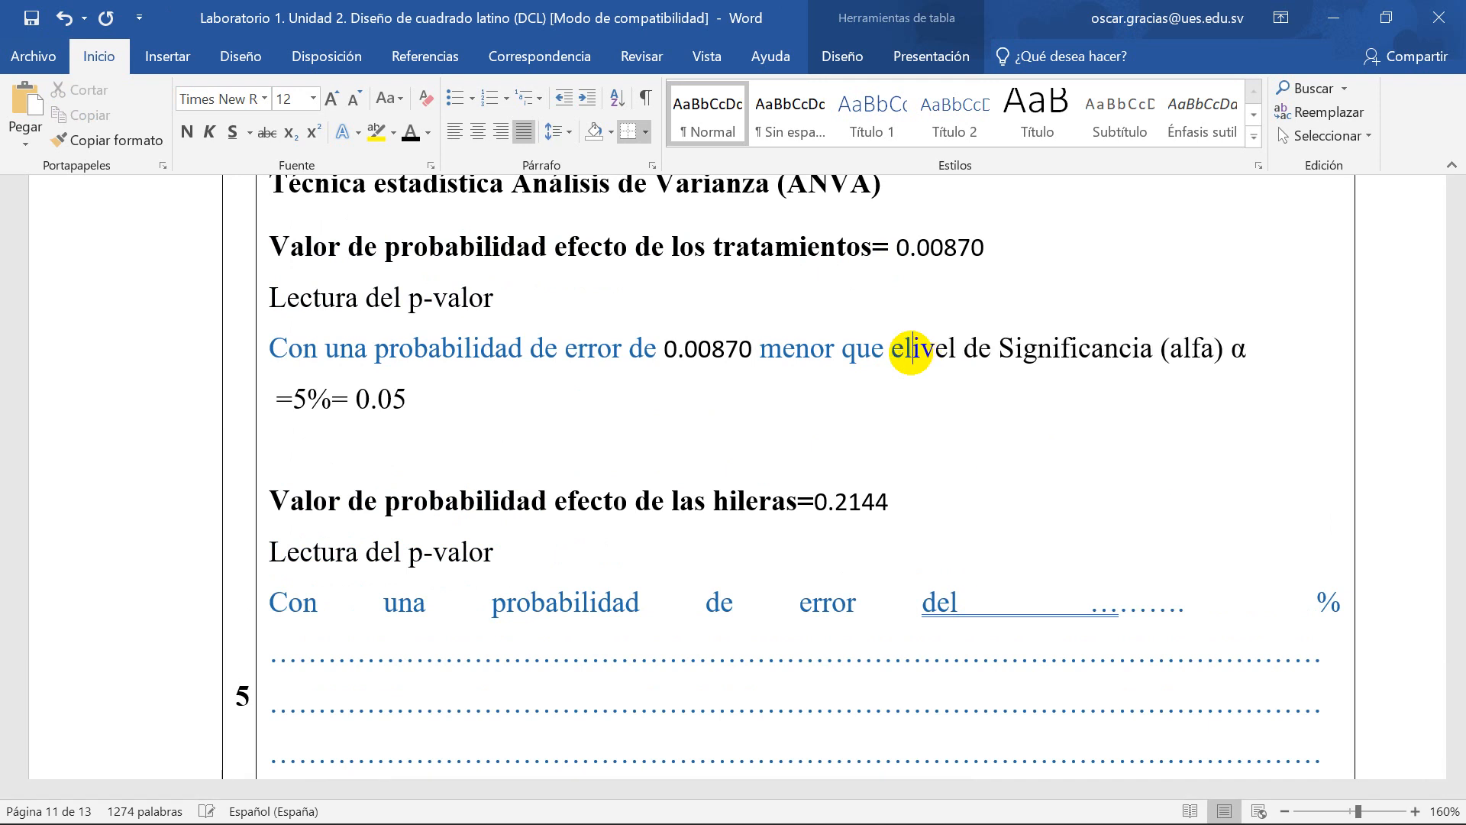
text(n)
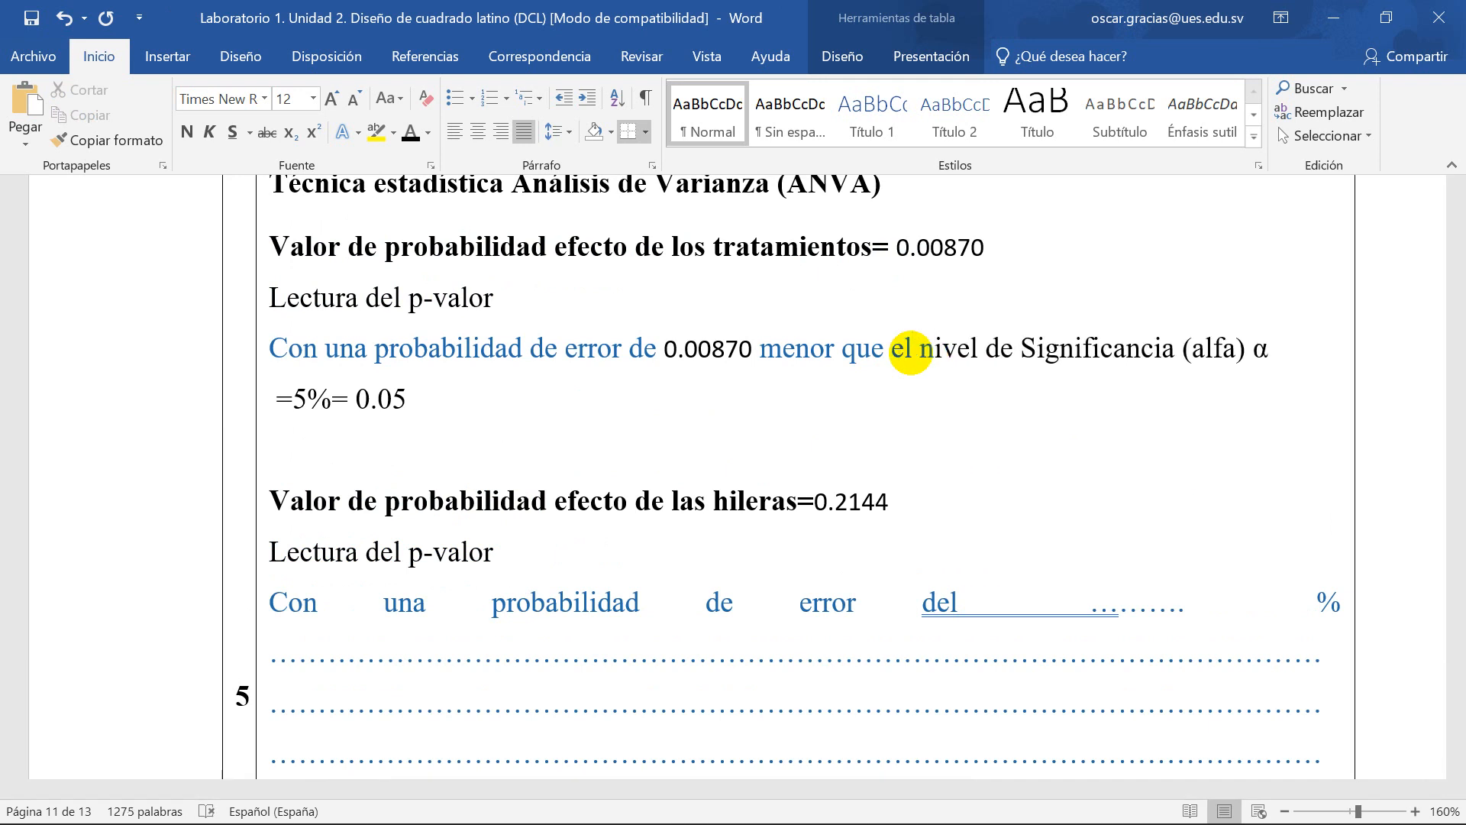
drag(1093, 353, 1059, 353)
click(1035, 351)
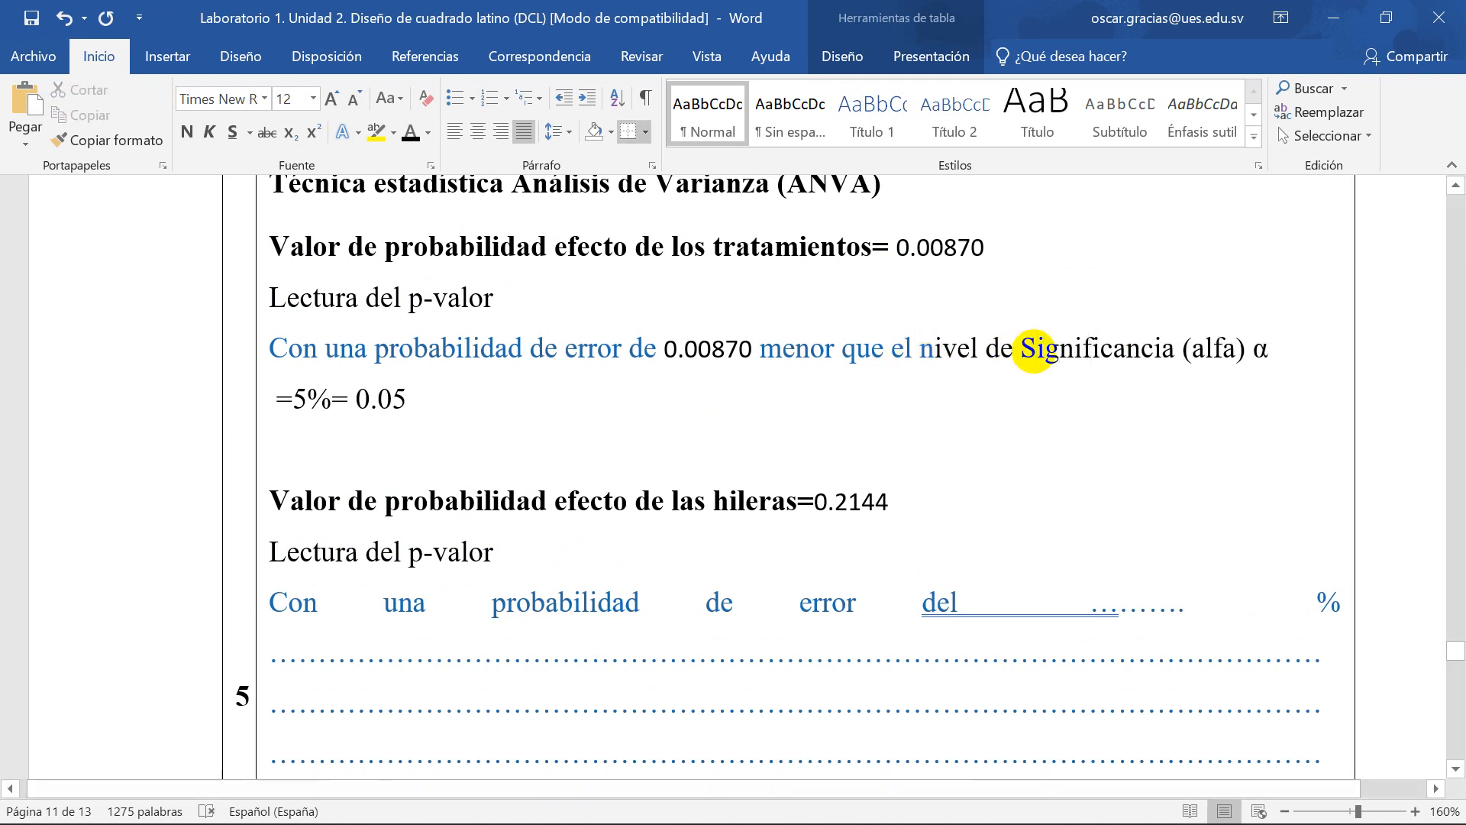
key(BackSpace)
text(s)
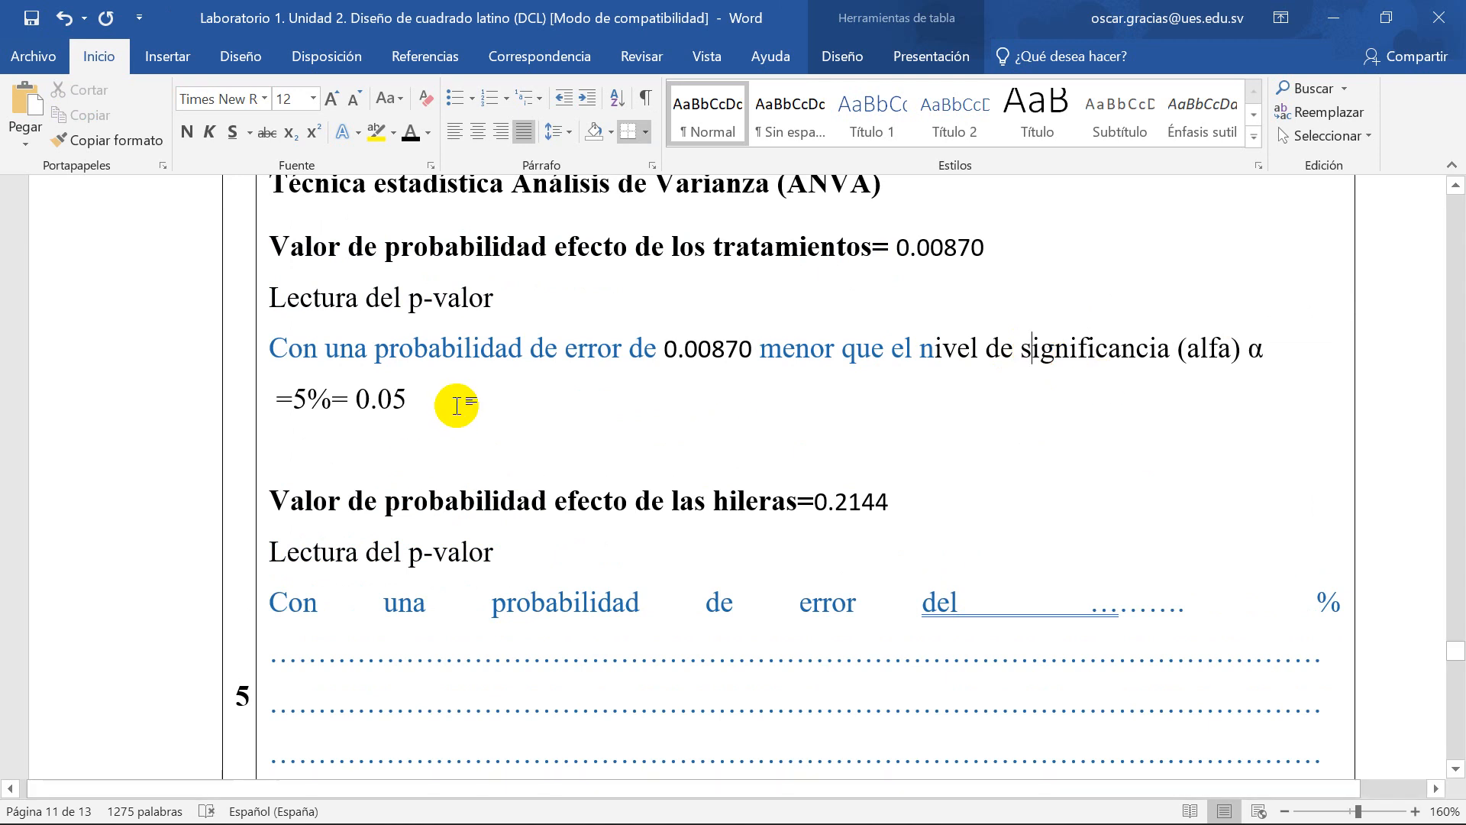
Step: Append "; los sistemas de plantación están presentando diferencias estadísticas significativas" after "0.05" in the tratamientos reading
click(421, 408)
text(; )
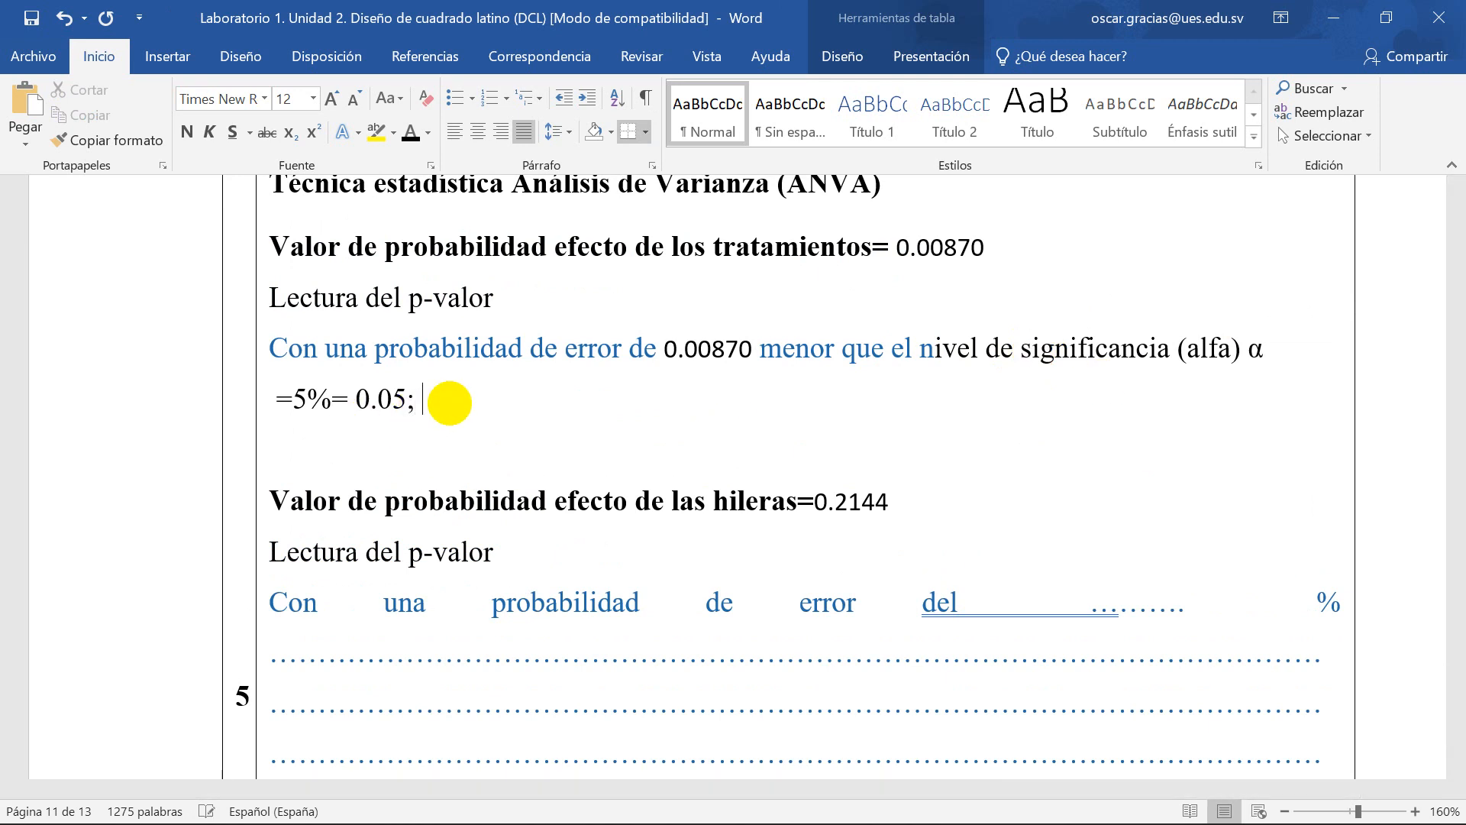
text(los sistemas de plat)
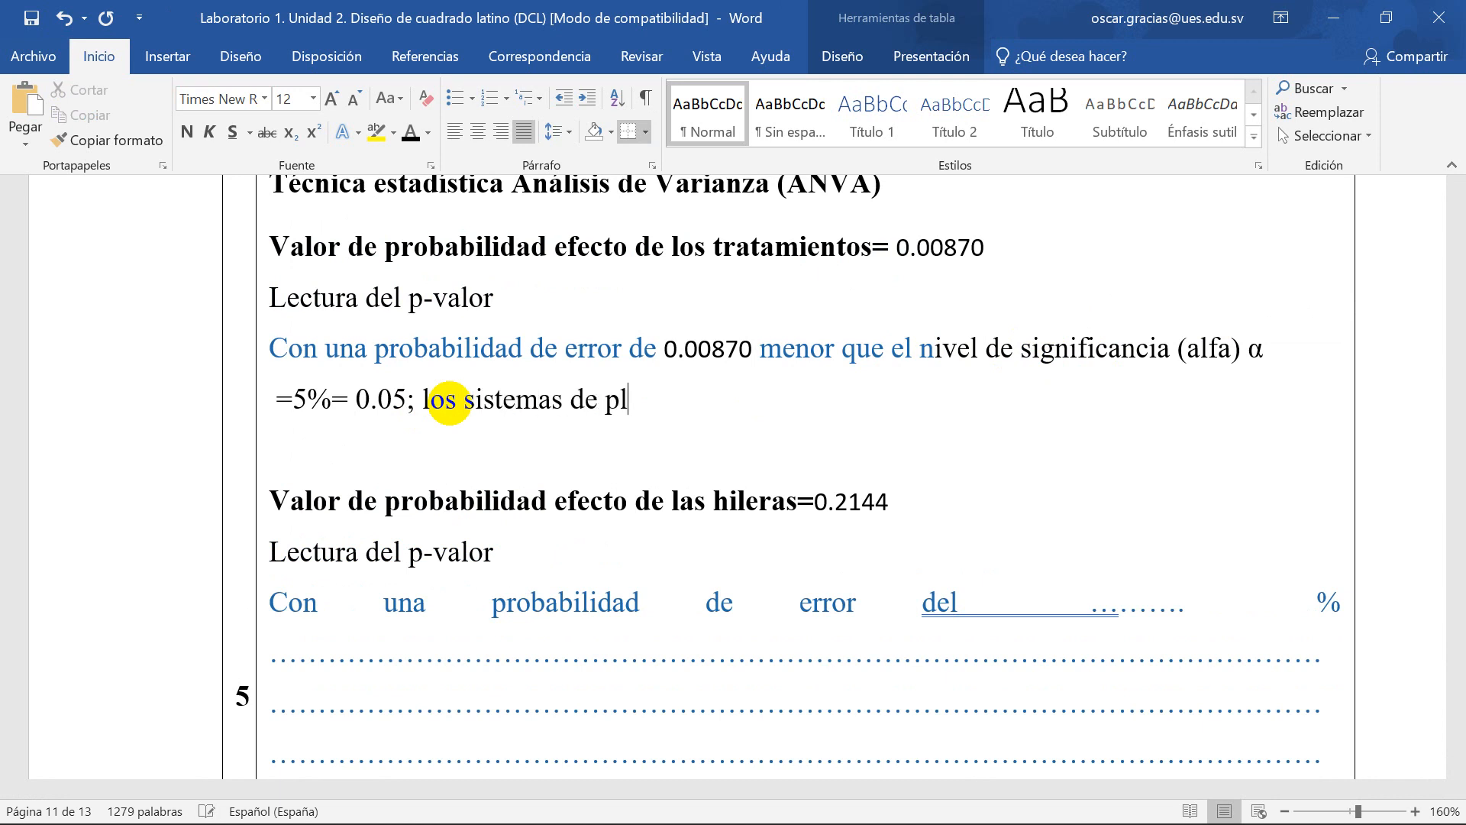
key(BackSpace)
text(ntación es)
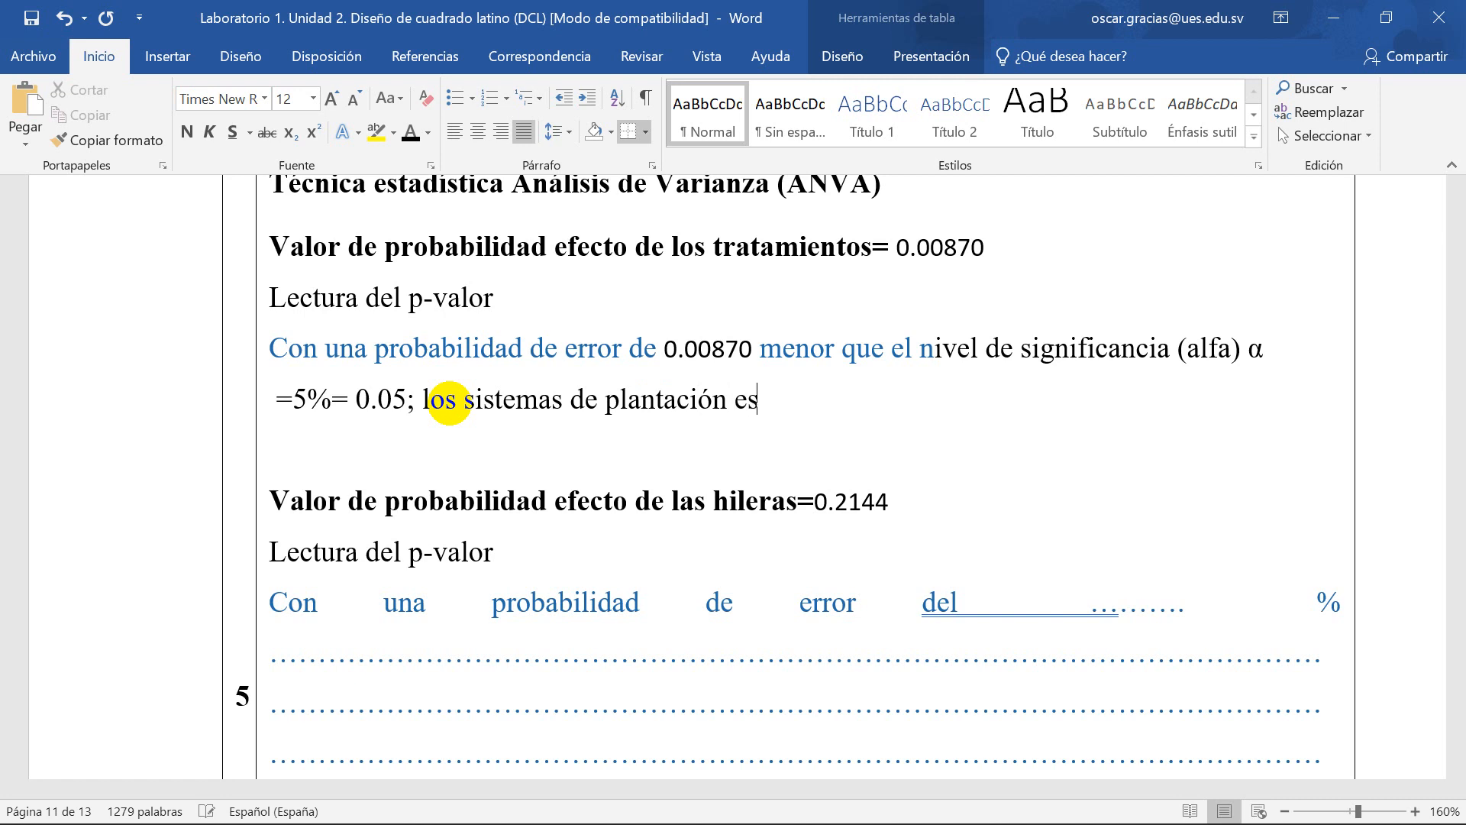
text(tán presentando dife)
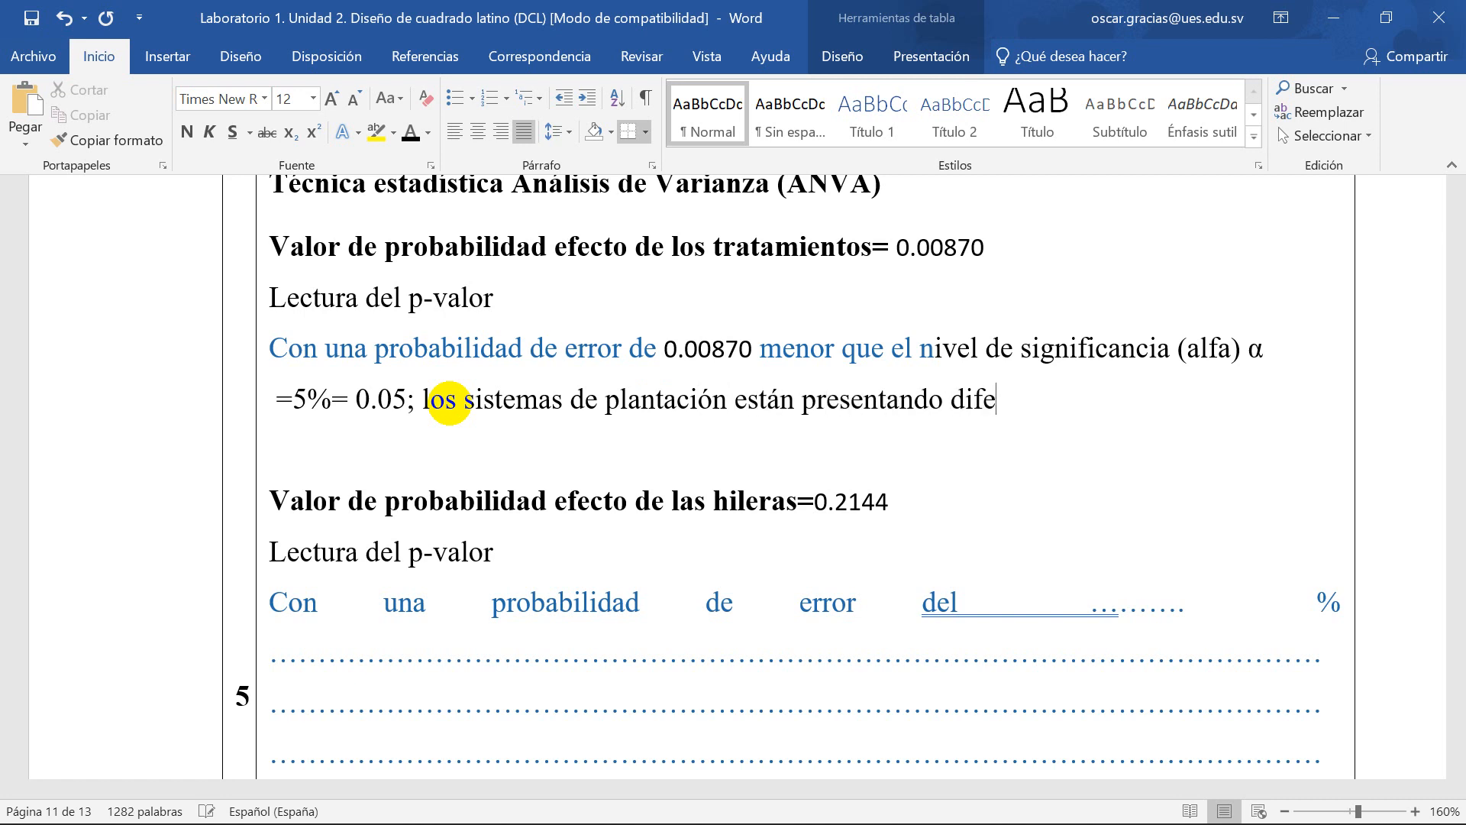
text(rencias est)
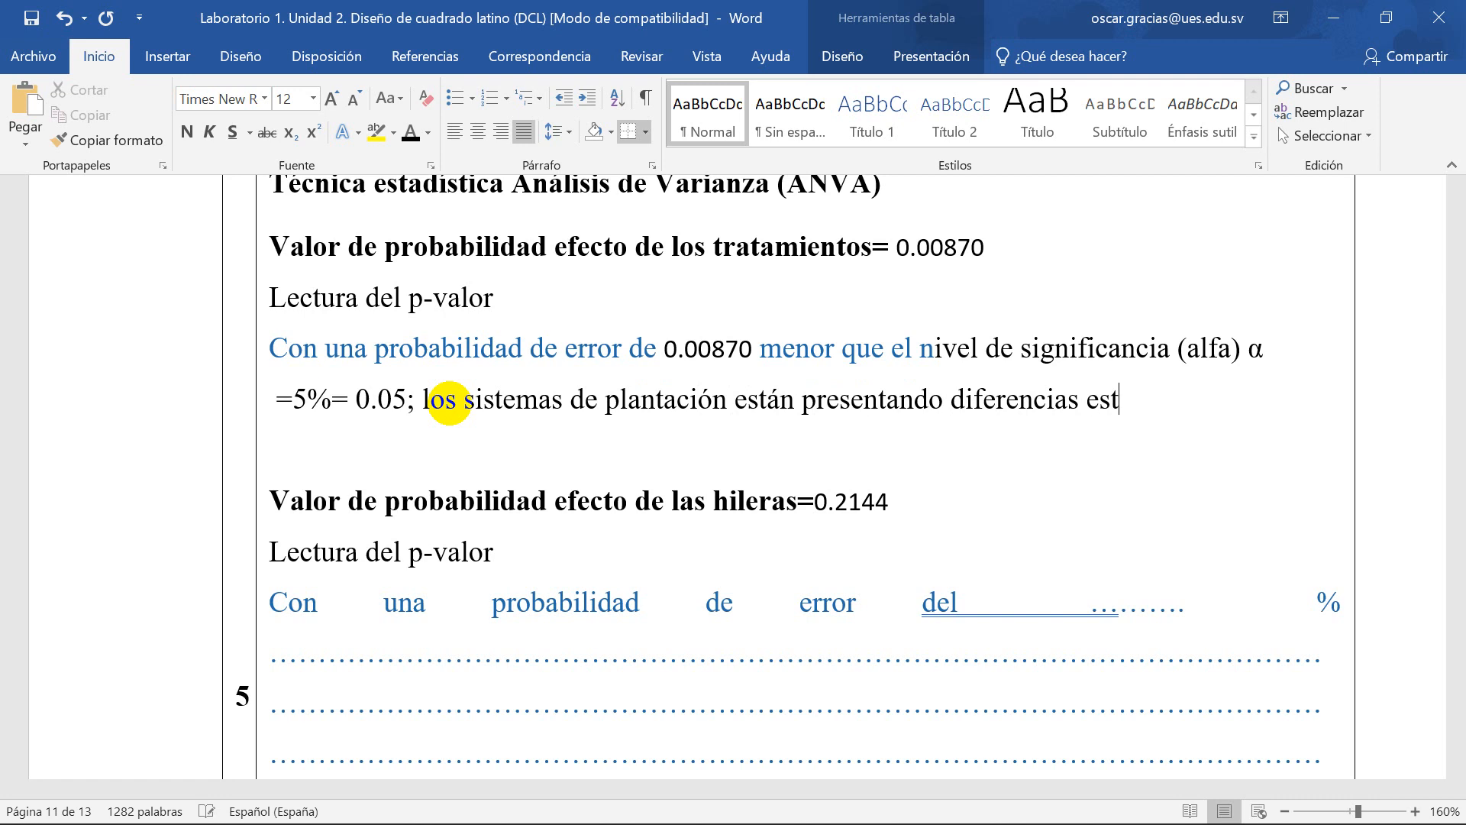
text(adísticas sign)
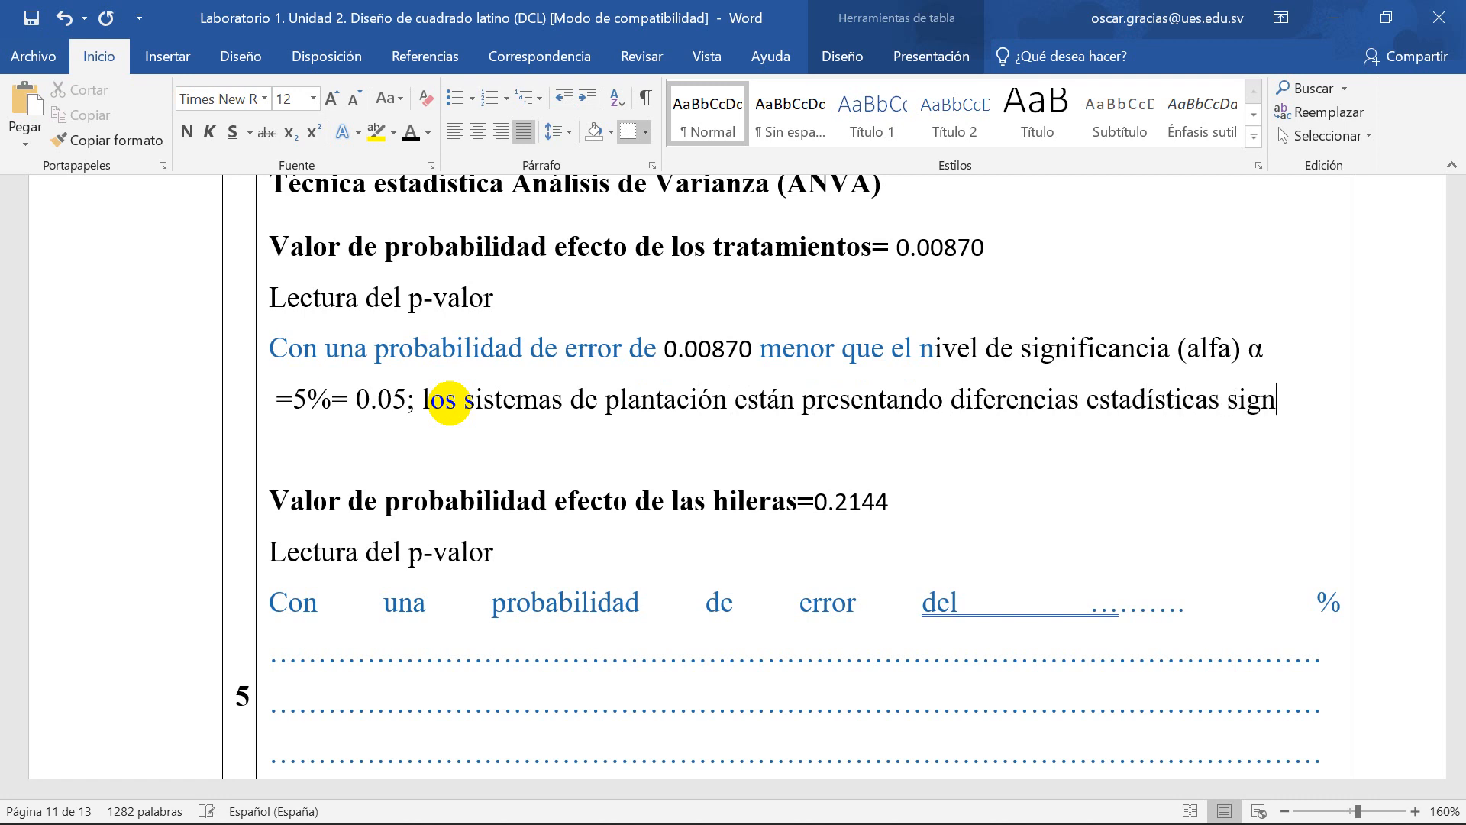
text(ificativas)
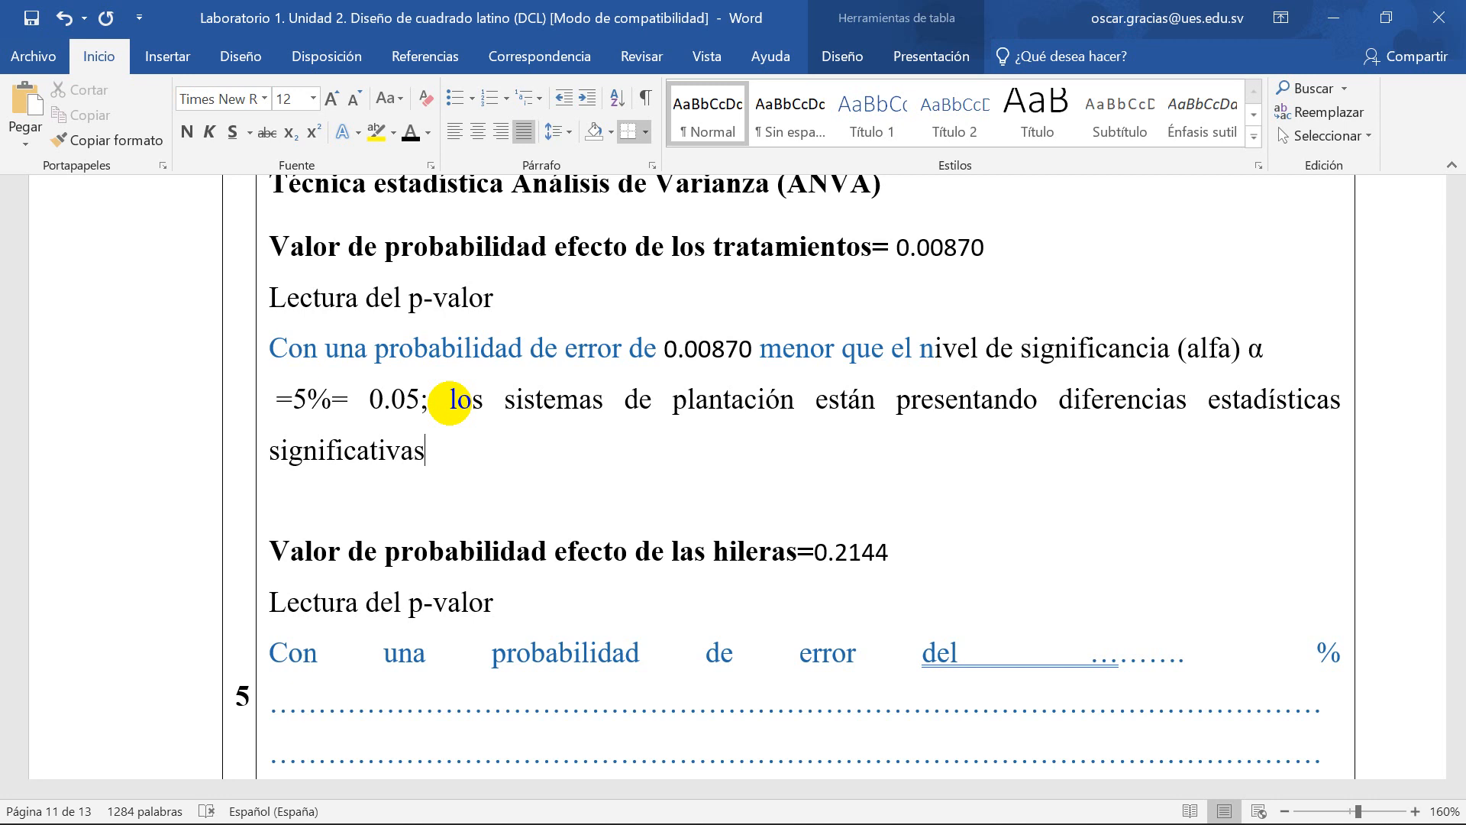
Step: Continue the tratamientos reading with "en la producción de yuca (kg). Produciendo"
text(en )
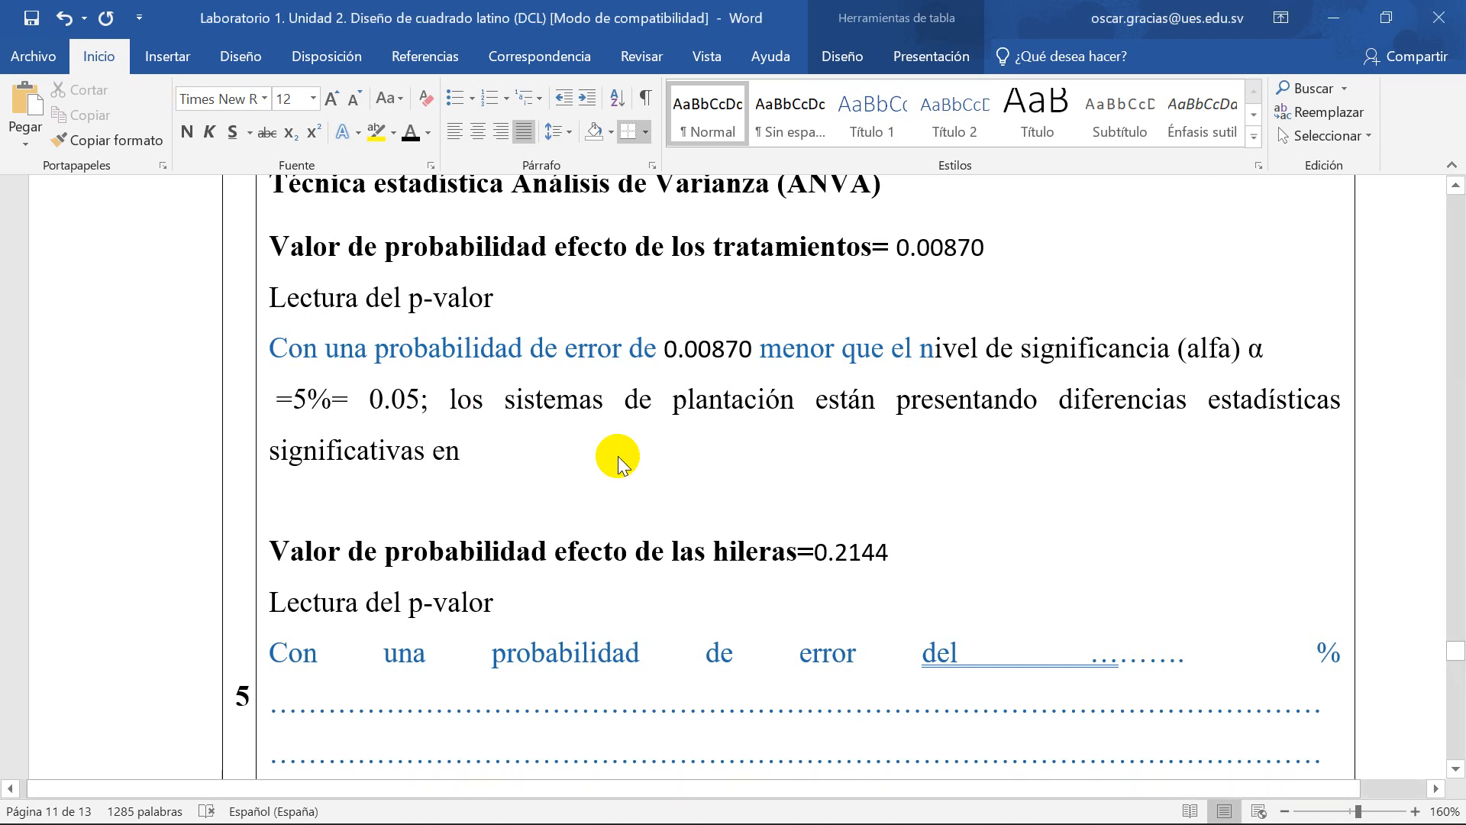
text(la prod)
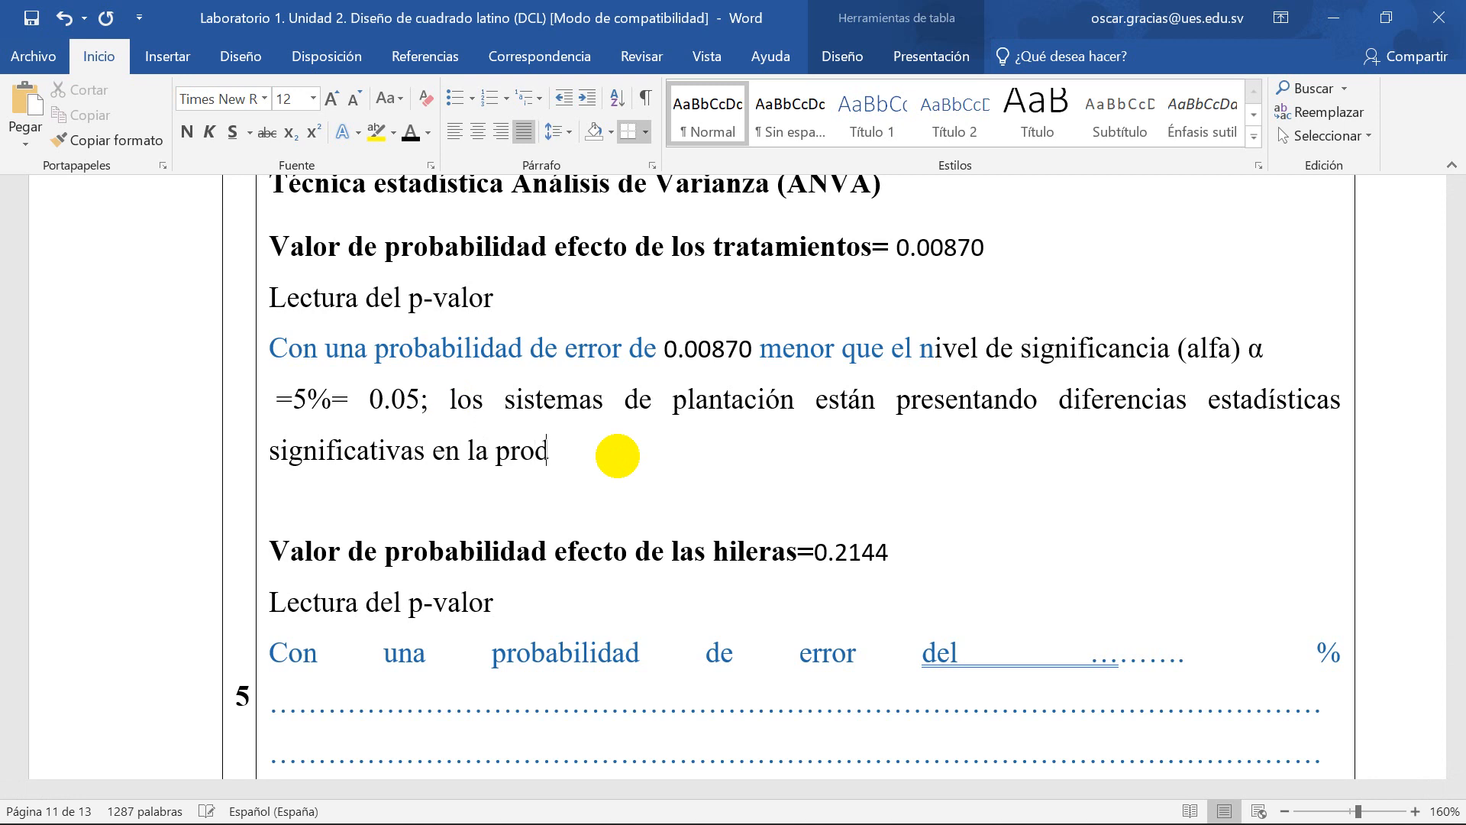
text(ucción de yuca )
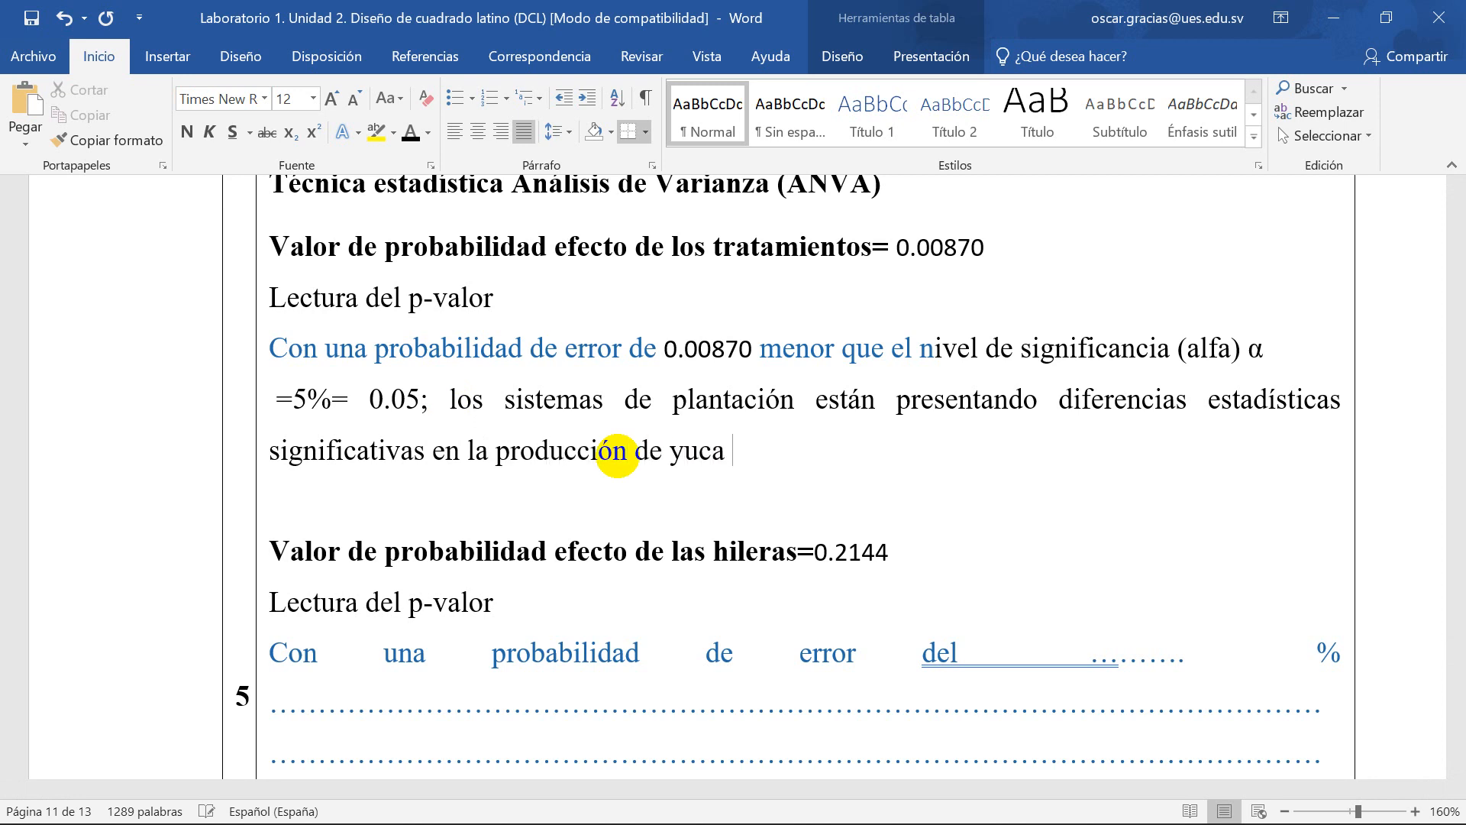
text((kg)
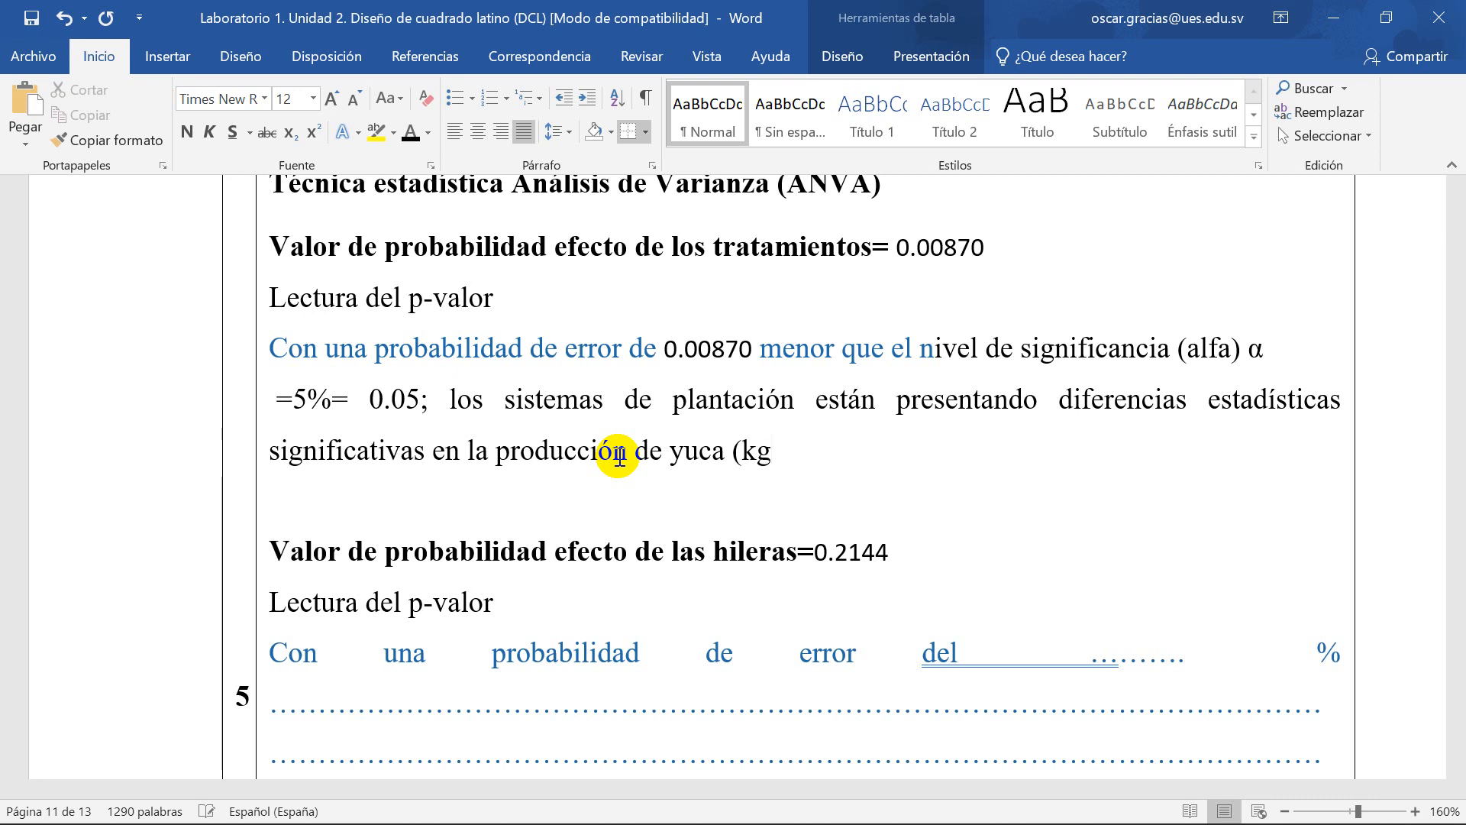
text(). Produciendo l)
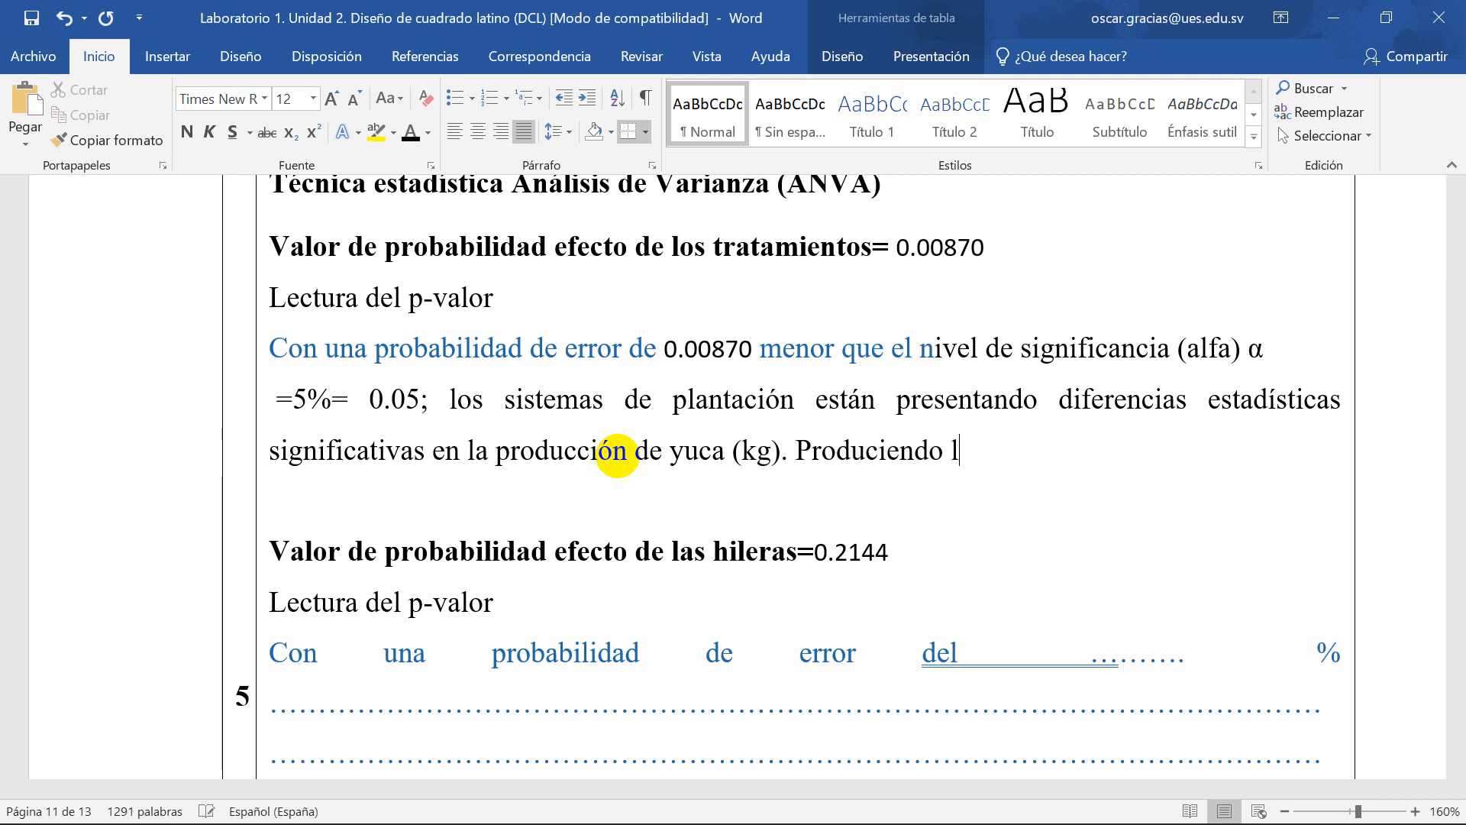
text(os mejores efe)
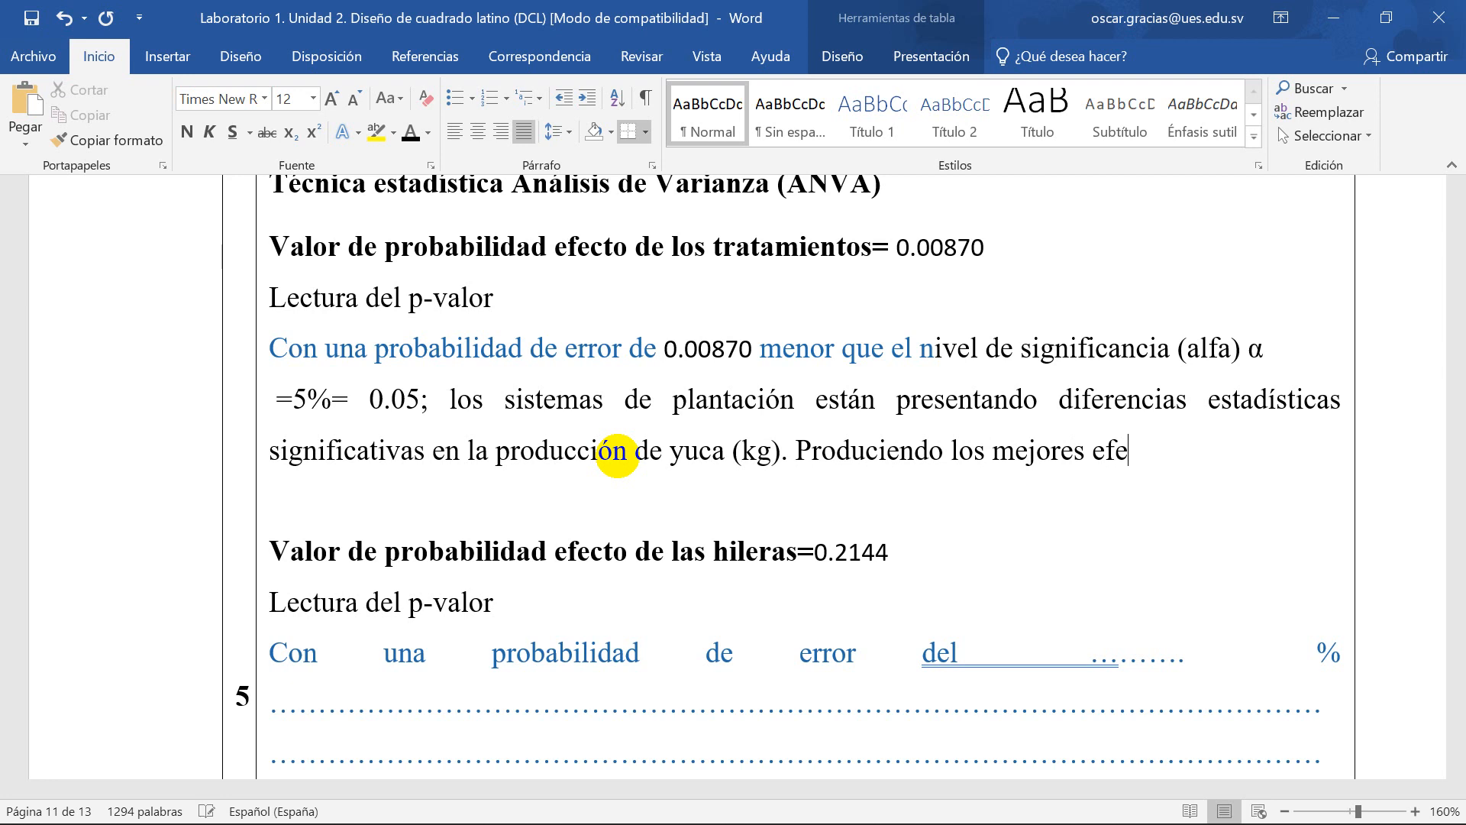
key(BackSpace)
key(BackSpace)
key(BackSpace)
key(BackSpace)
key(BackSpace)
key(BackSpace)
key(BackSpace)
key(BackSpace)
key(BackSpace)
key(BackSpace)
key(BackSpace)
key(BackSpace)
key(BackSpace)
key(BackSpace)
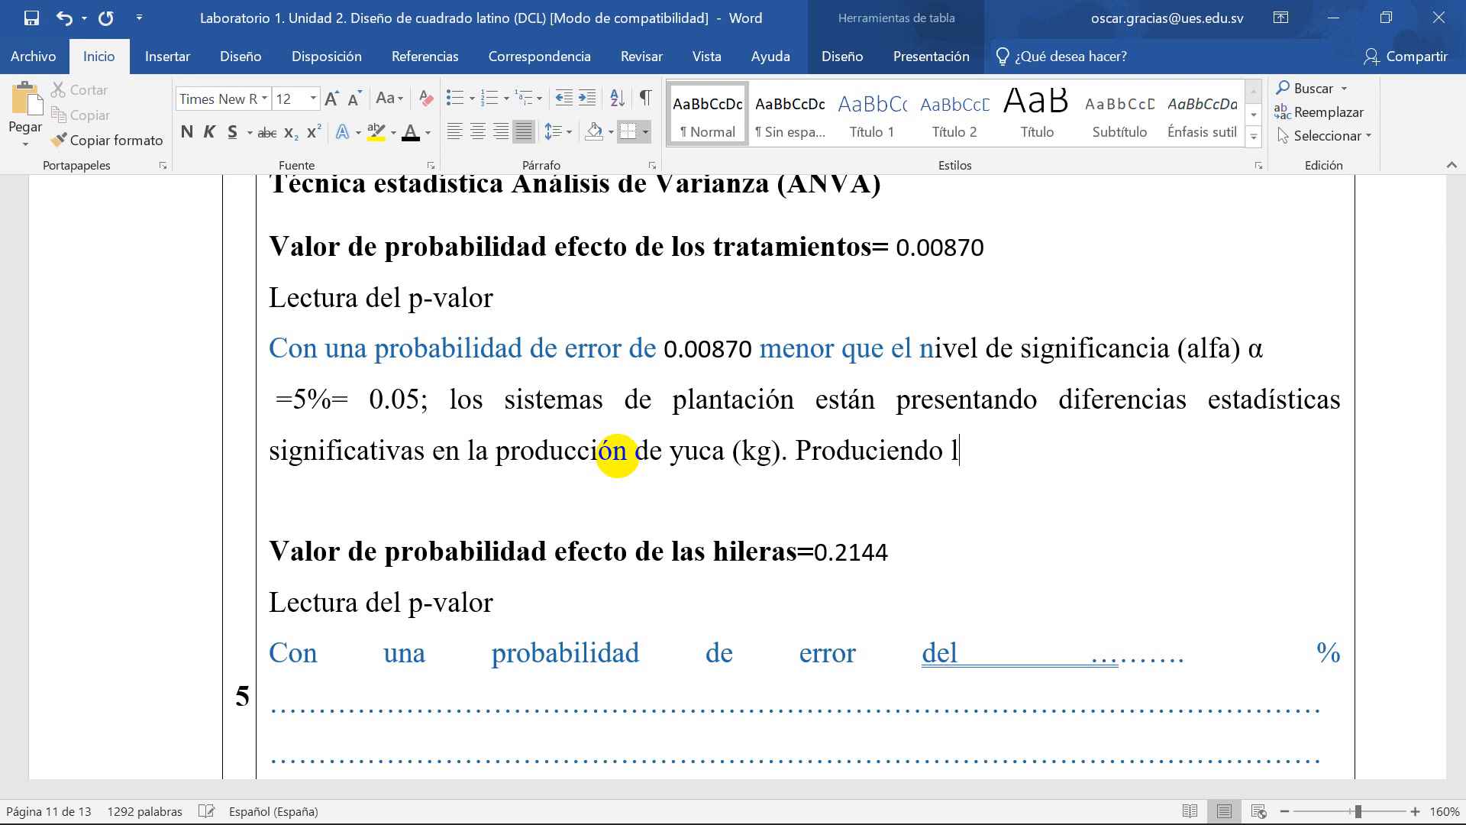
Step: Finish the tratamientos reading with "los mejores efectos alguno de los sistemas de plantación." and save the document
text(os mejore)
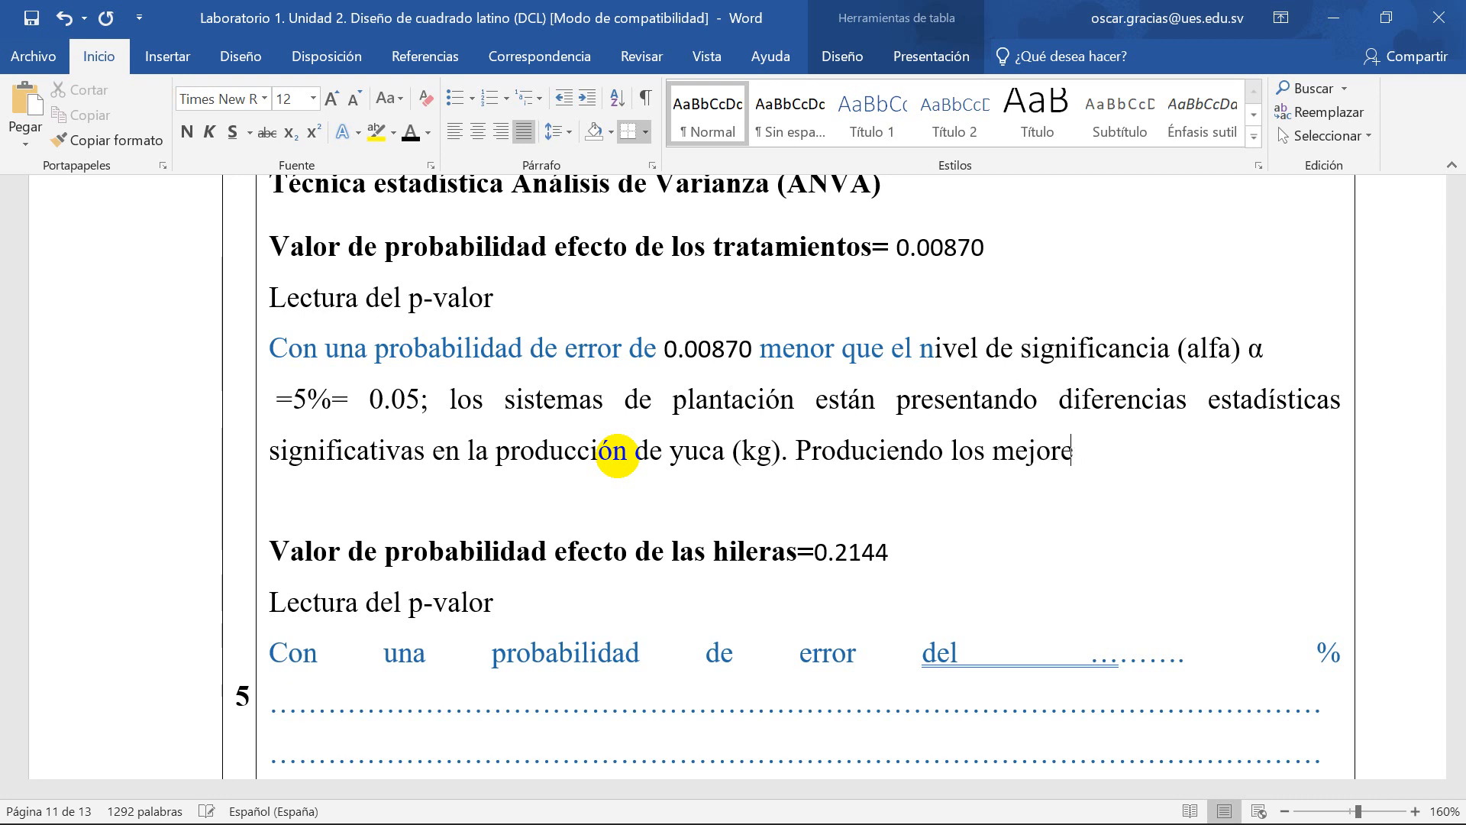
text(s efectos alguno de l)
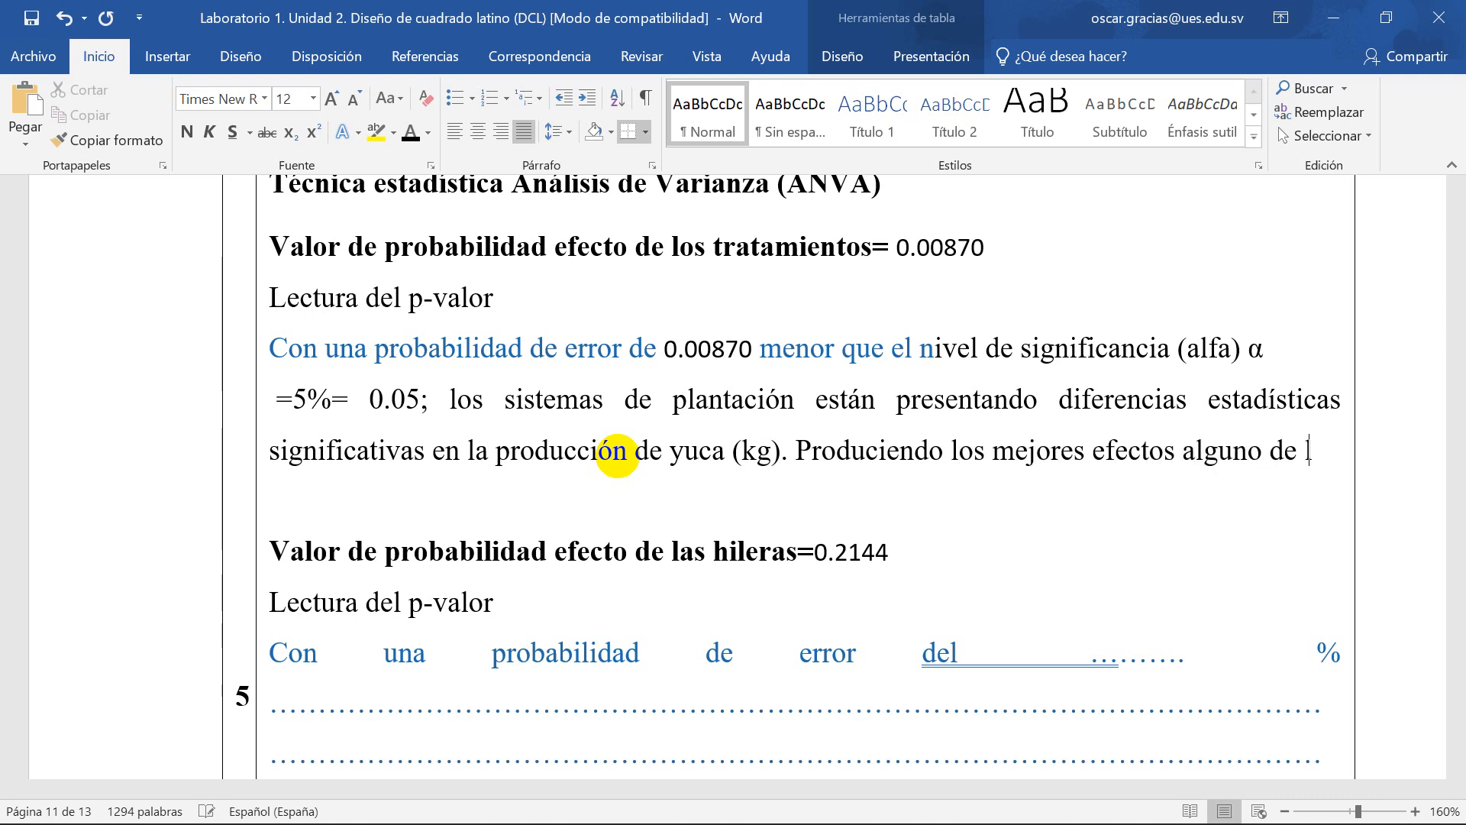
text(os siste)
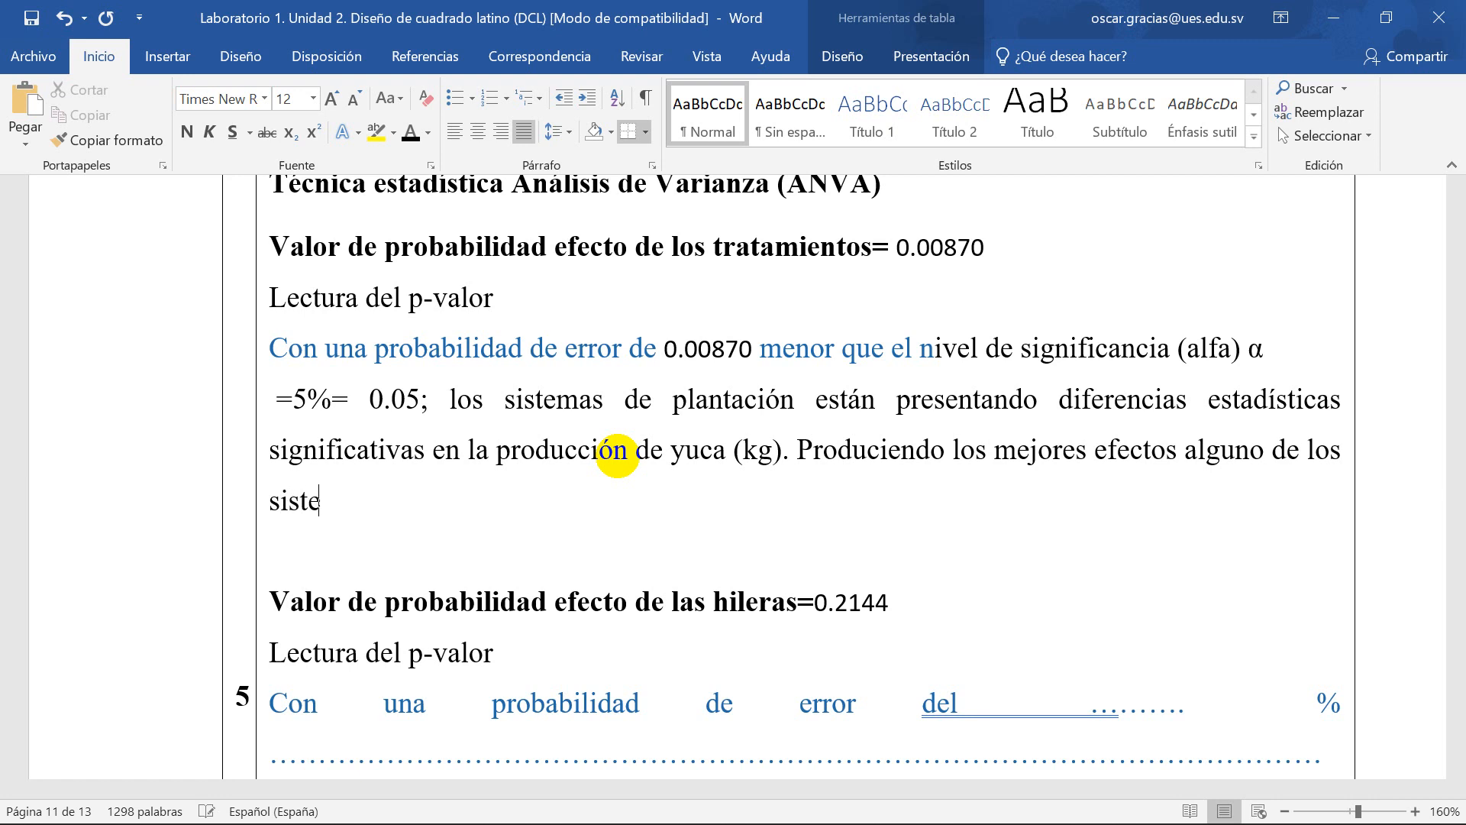
text(mas de p)
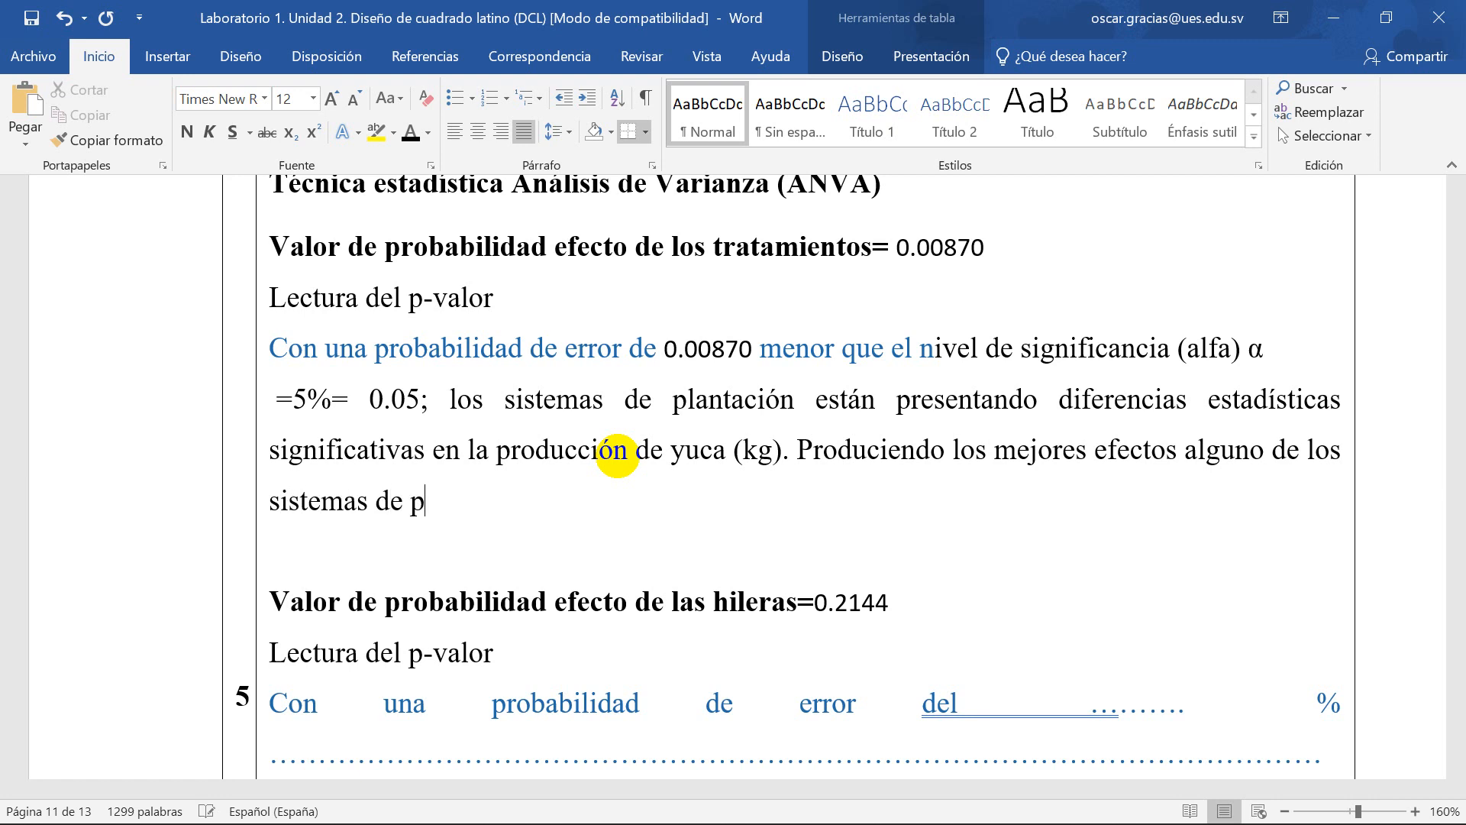
text(lantaci)
text(ón.)
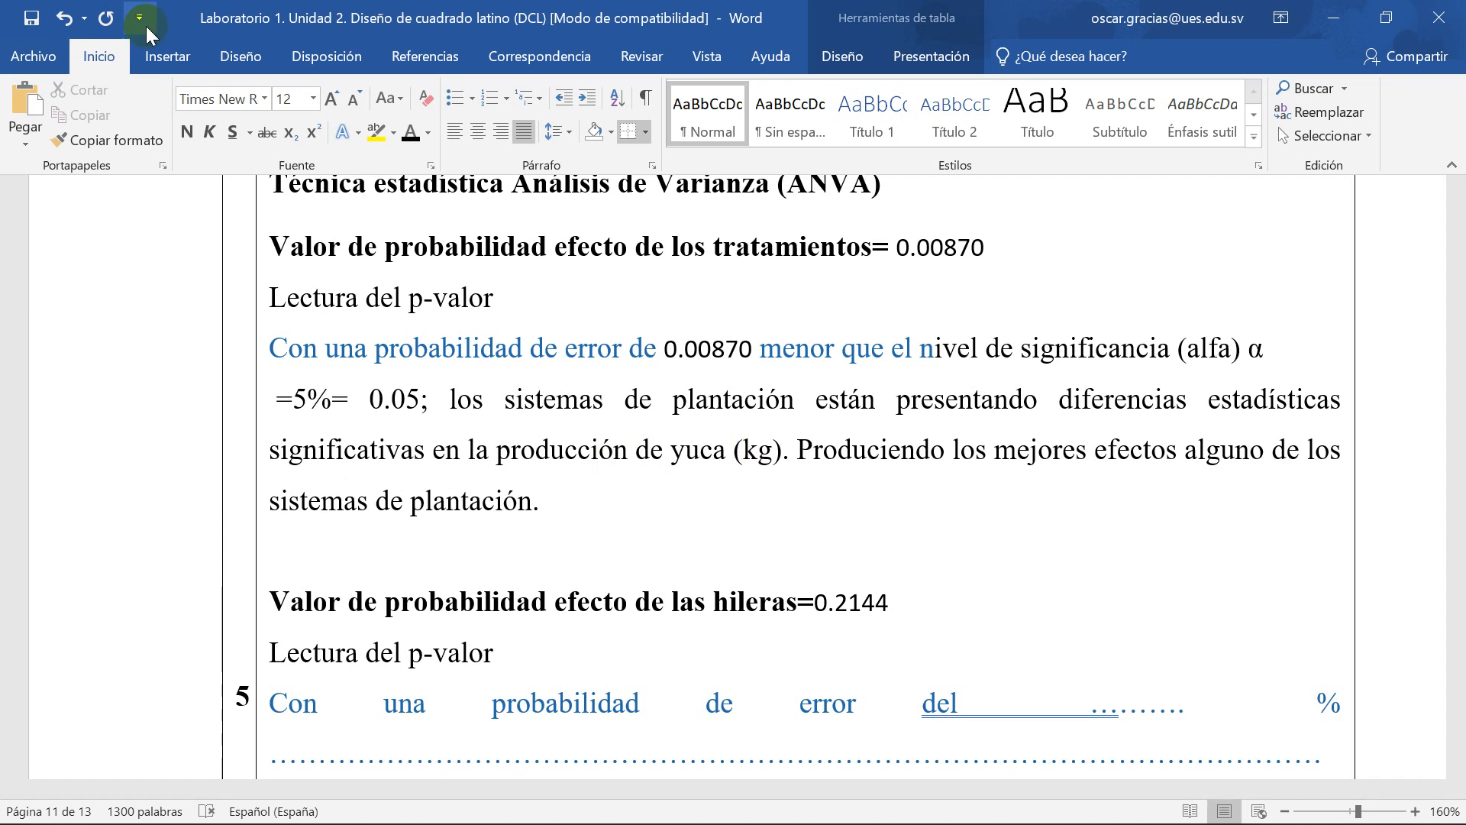
click(32, 18)
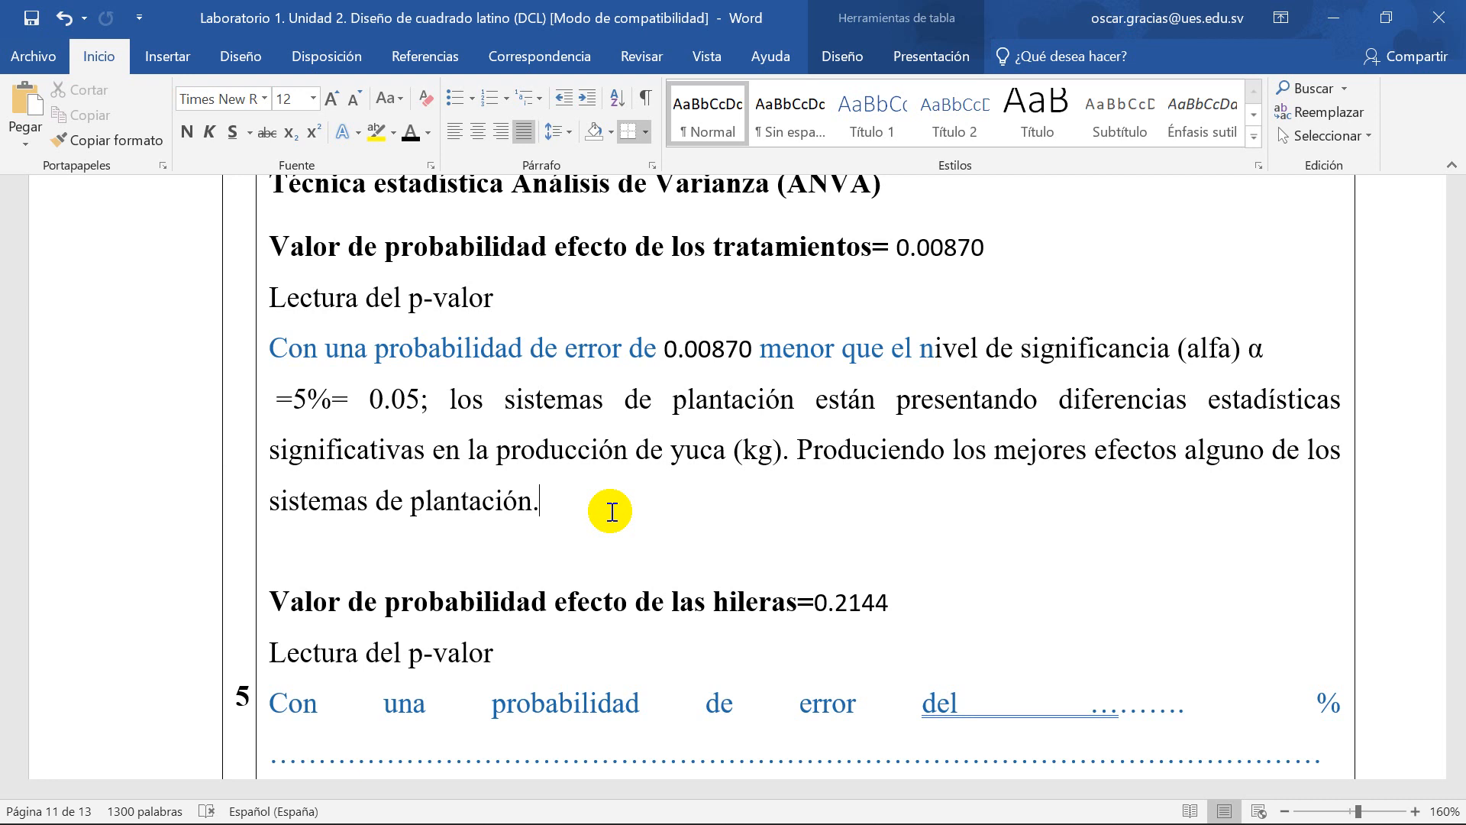
Step: Copy the whole tratamientos p-value reading over the dotted placeholder text under the hileras p-value
drag(550, 507, 290, 364)
key(ctrl+c)
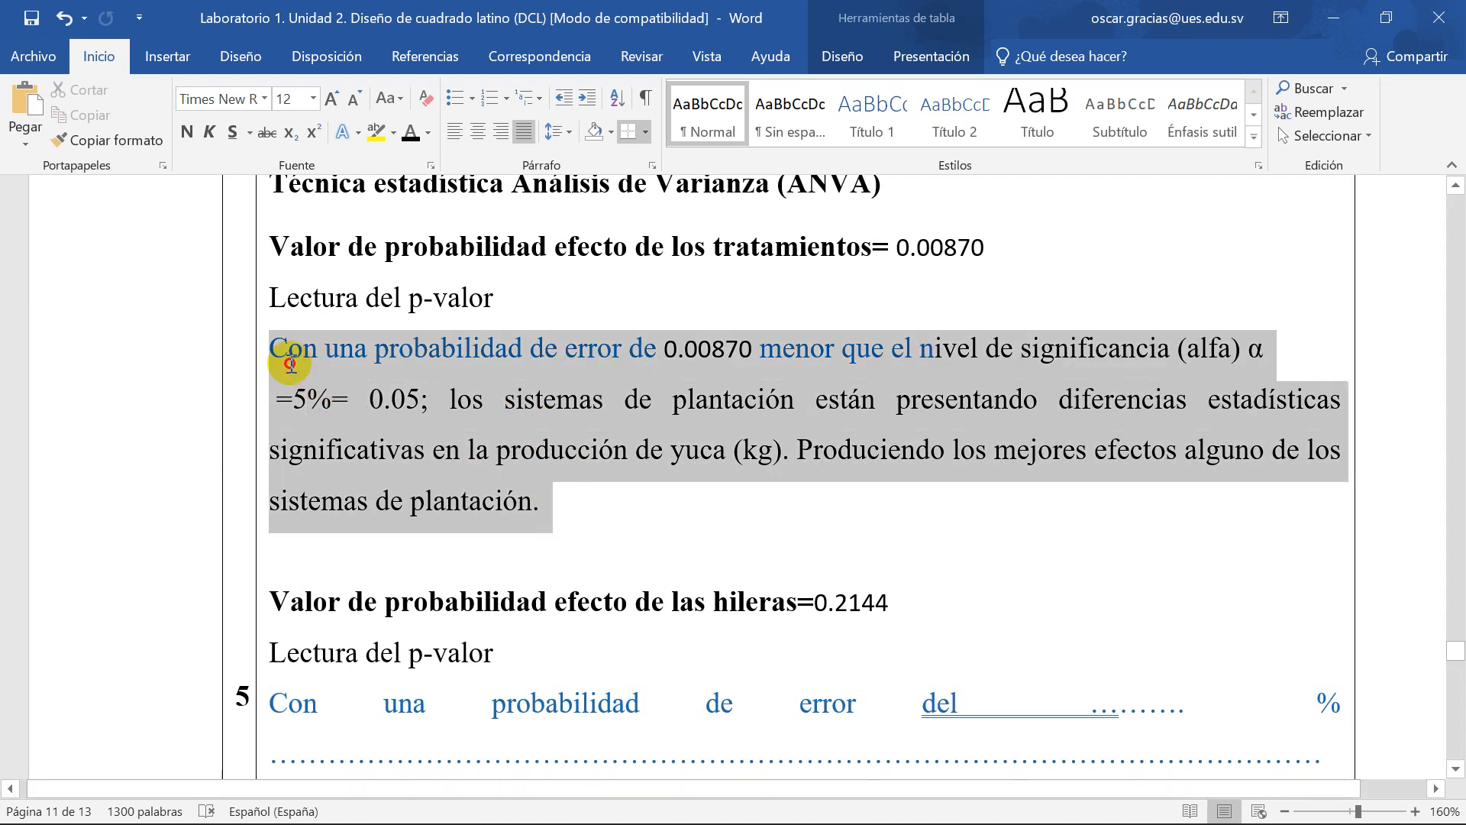
scroll(433, 466, down, 1)
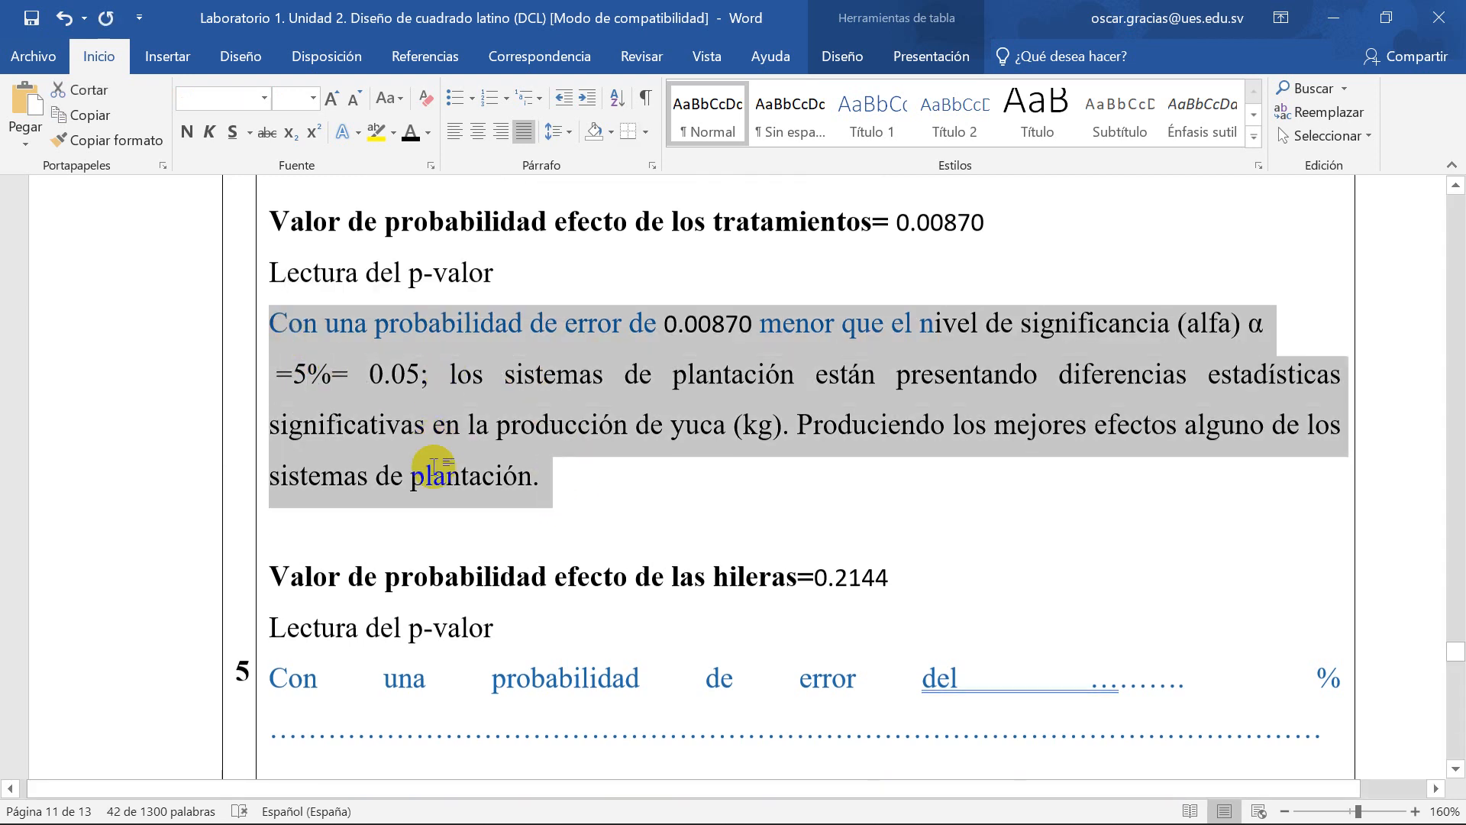
scroll(433, 466, down, 4)
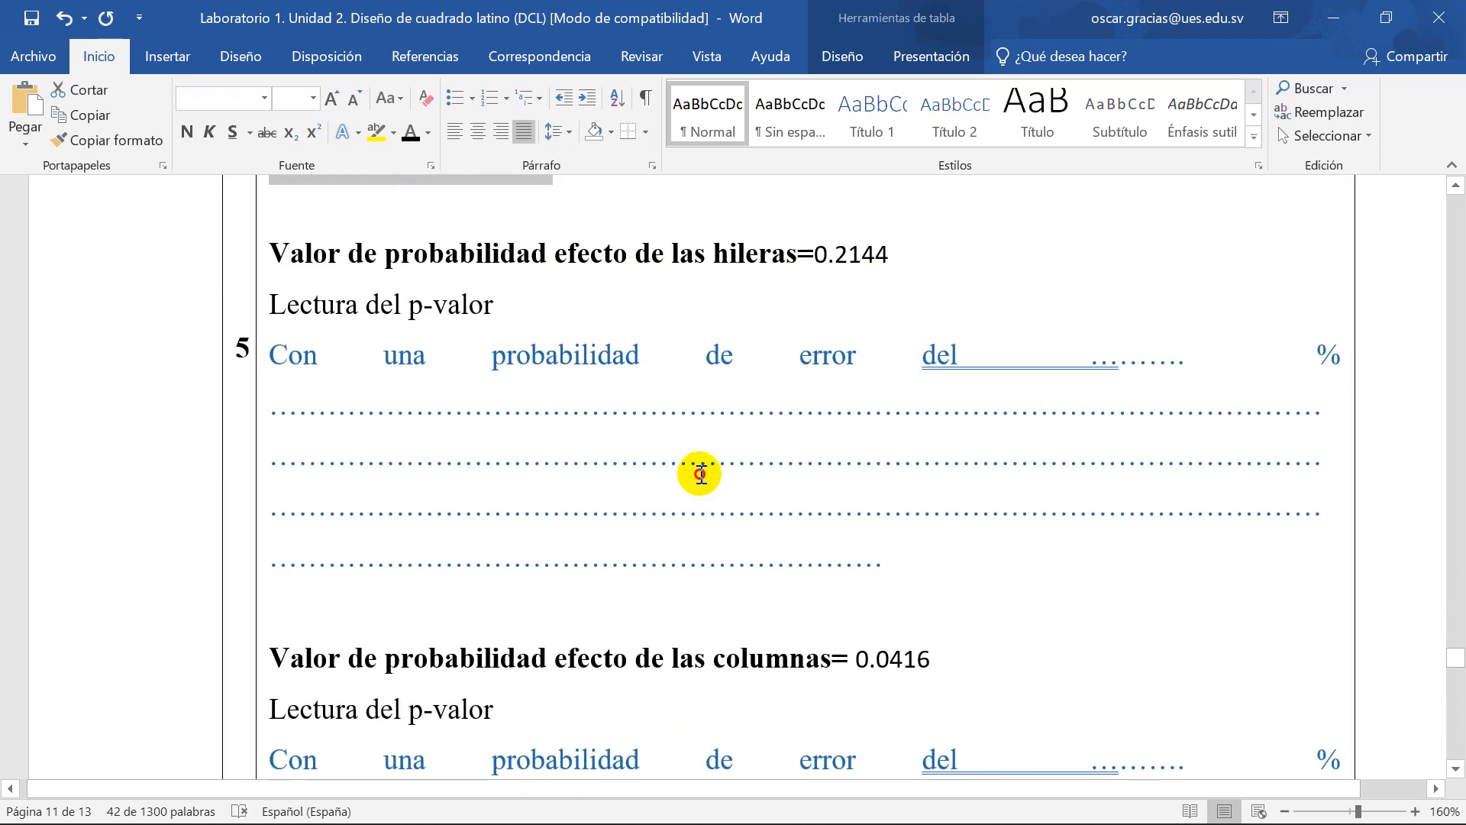
drag(700, 473, 301, 366)
key(ctrl+v)
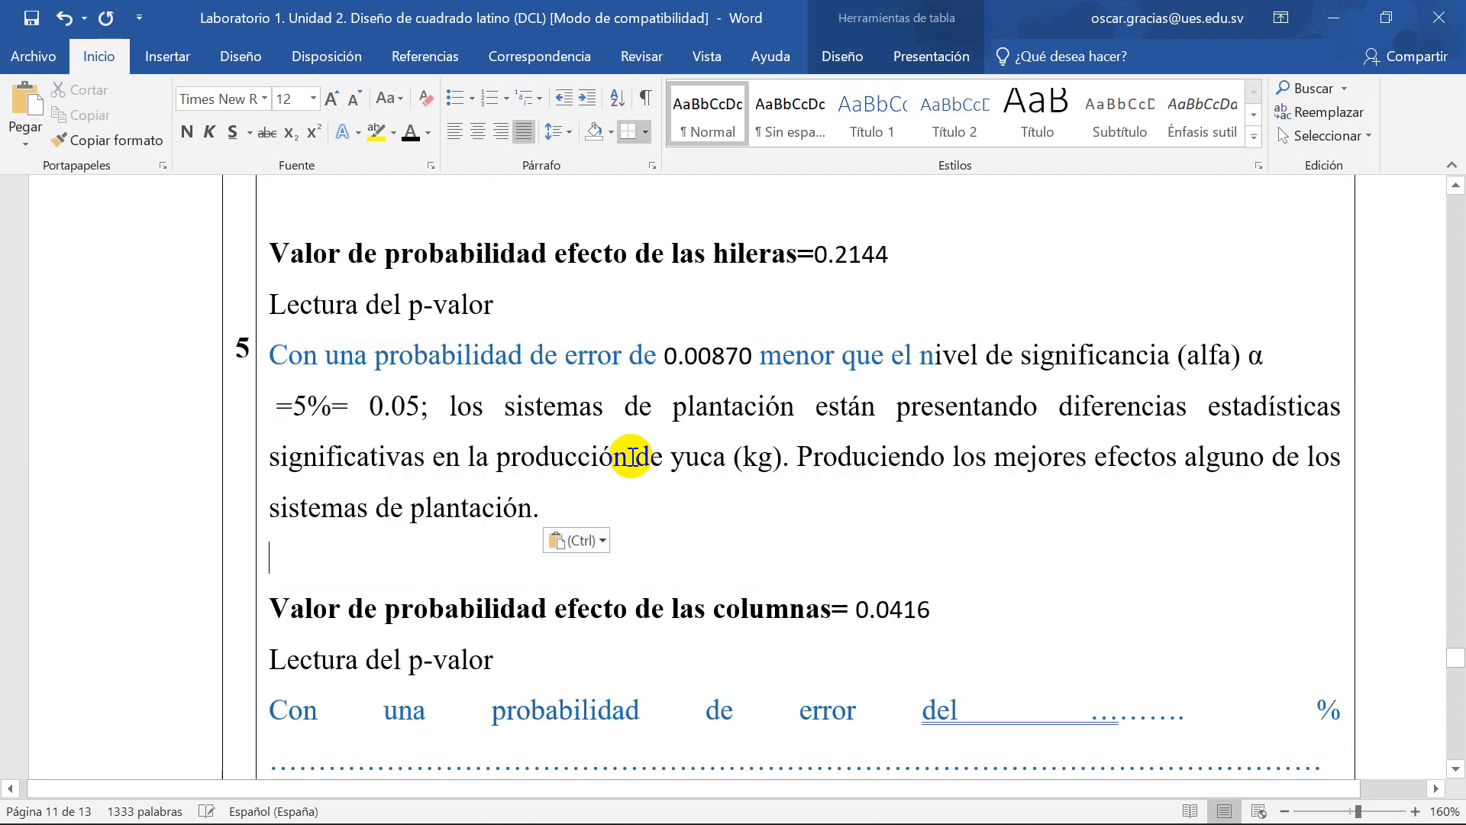
Step: Replace the probability 0.00870 in the hileras p-value reading with 0.2144, copied from the heading above it
scroll(631, 456, up, 1)
drag(812, 344, 884, 346)
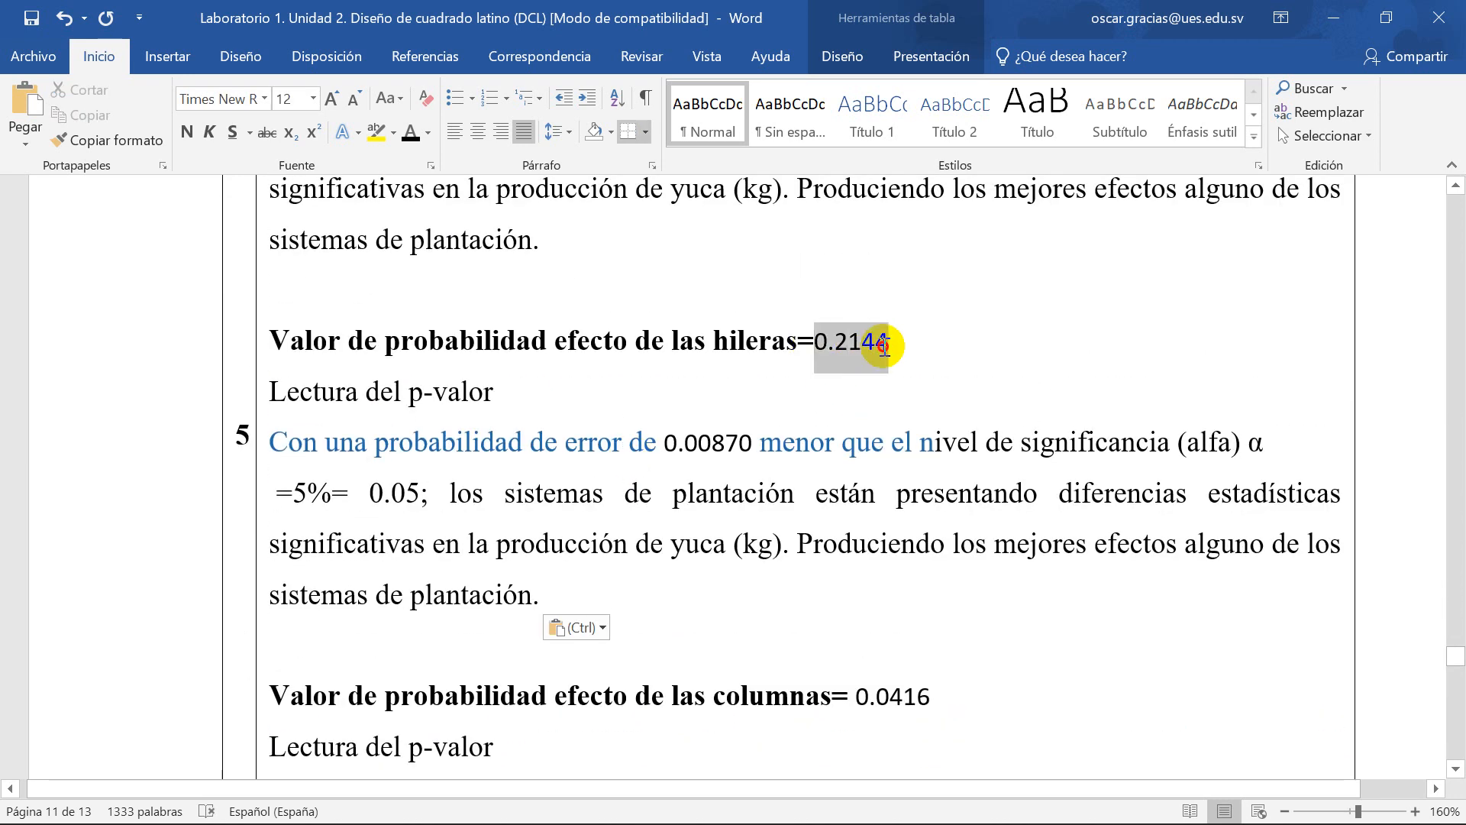
key(ctrl+c)
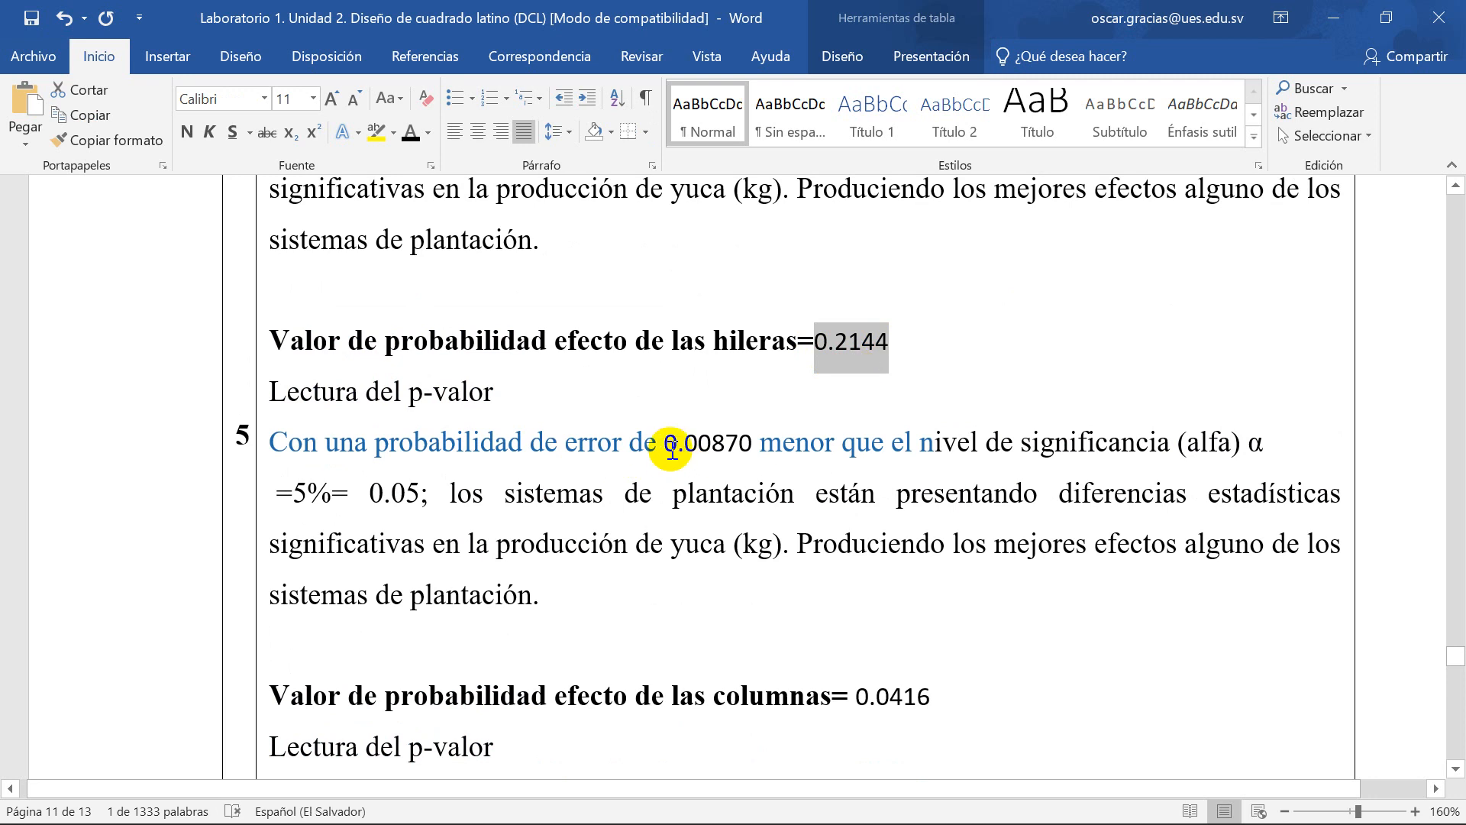
drag(673, 449, 733, 450)
key(ctrl+v)
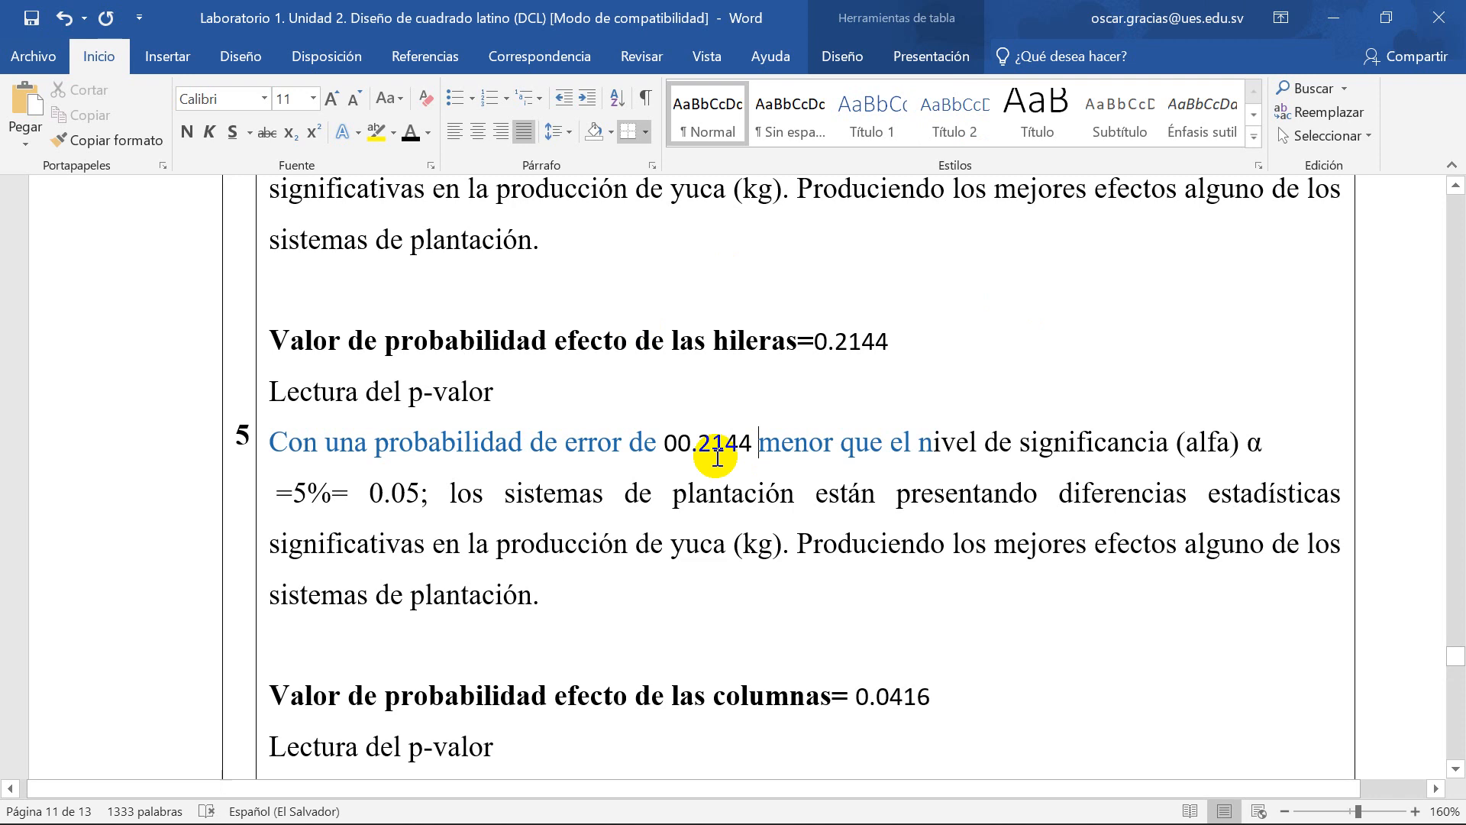
scroll(753, 708, down, 3)
scroll(759, 722, down, 1)
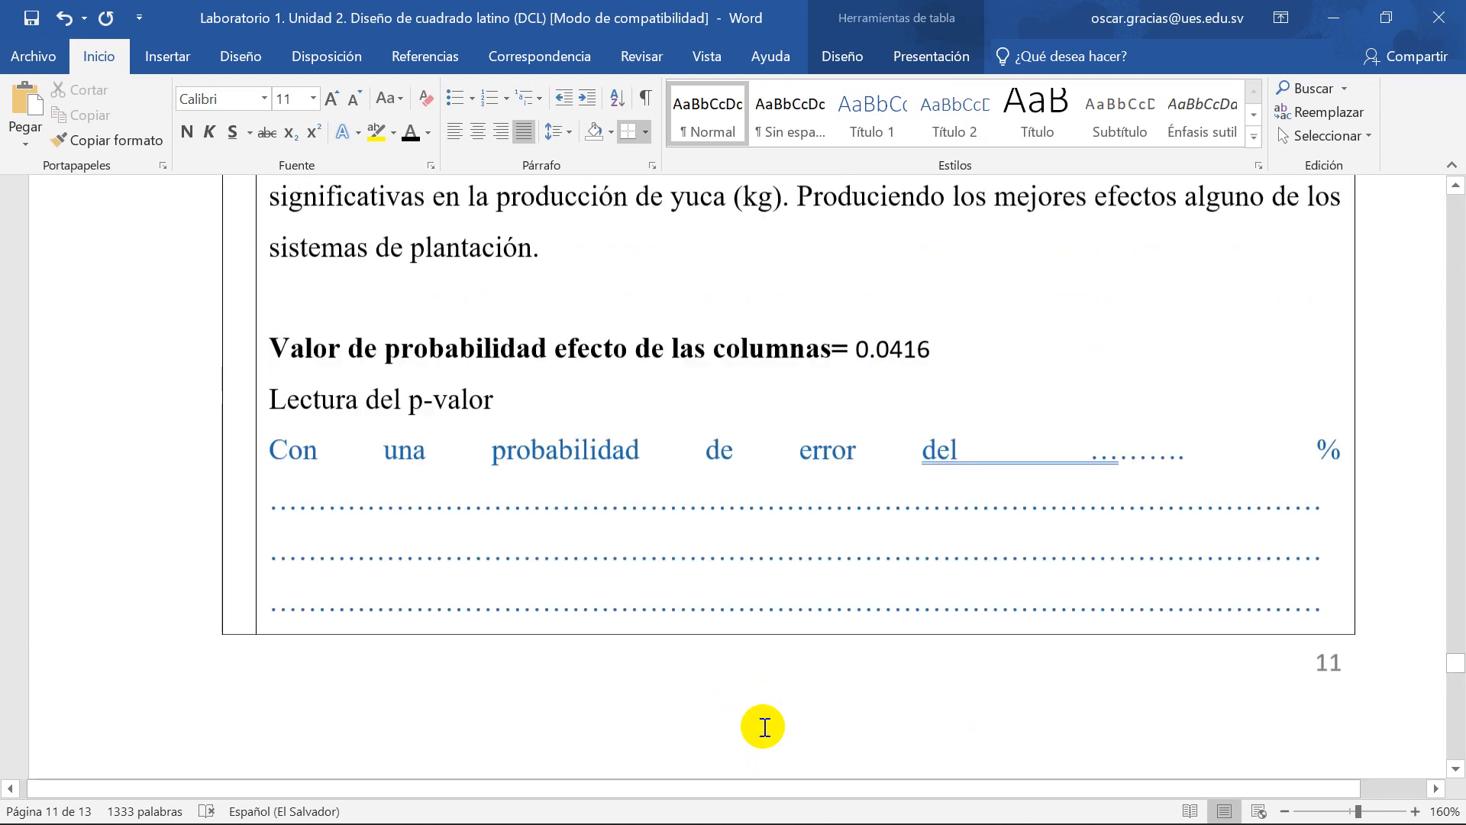
scroll(760, 726, up, 5)
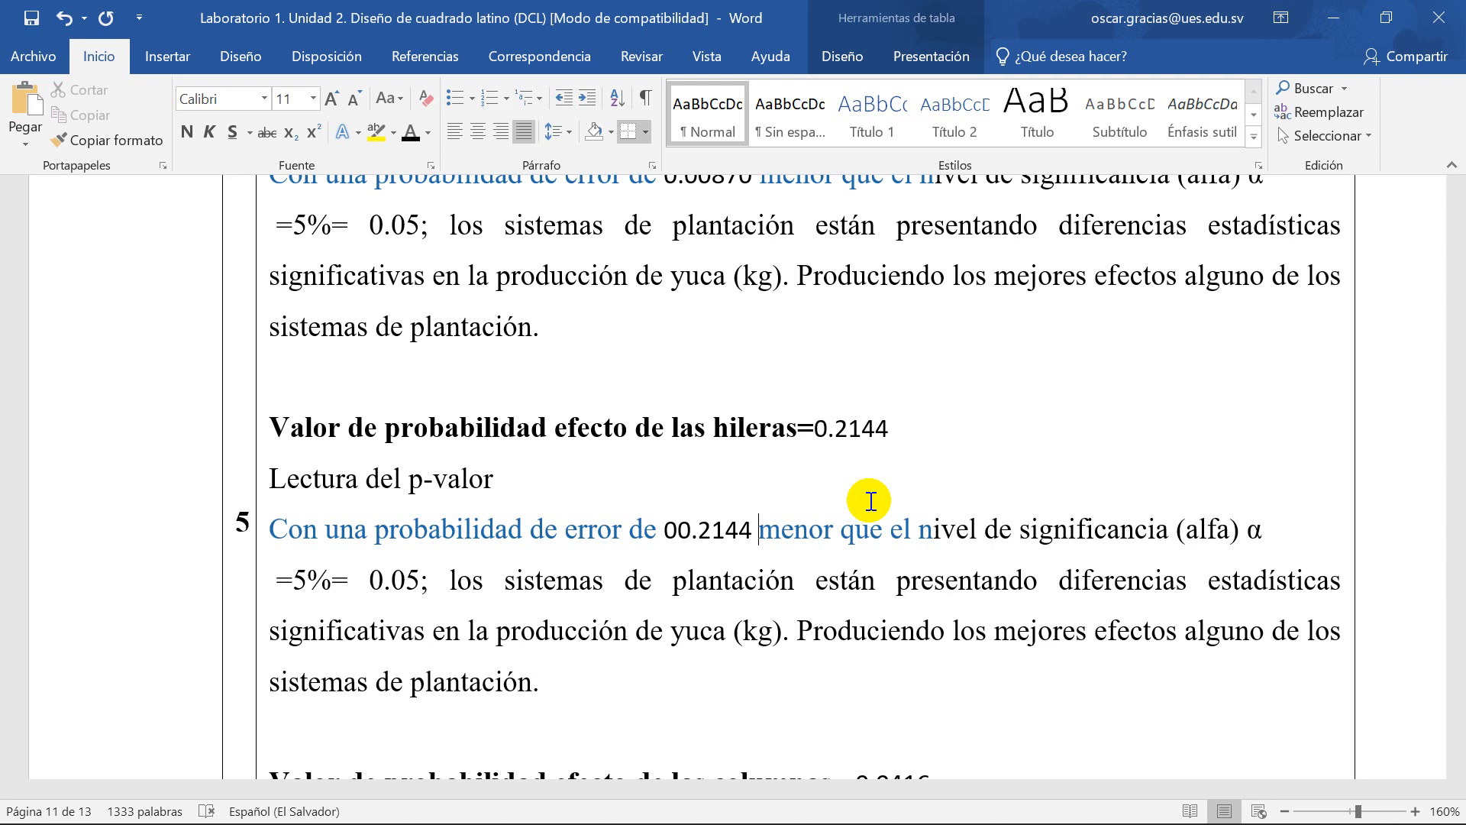
scroll(882, 543, down, 3)
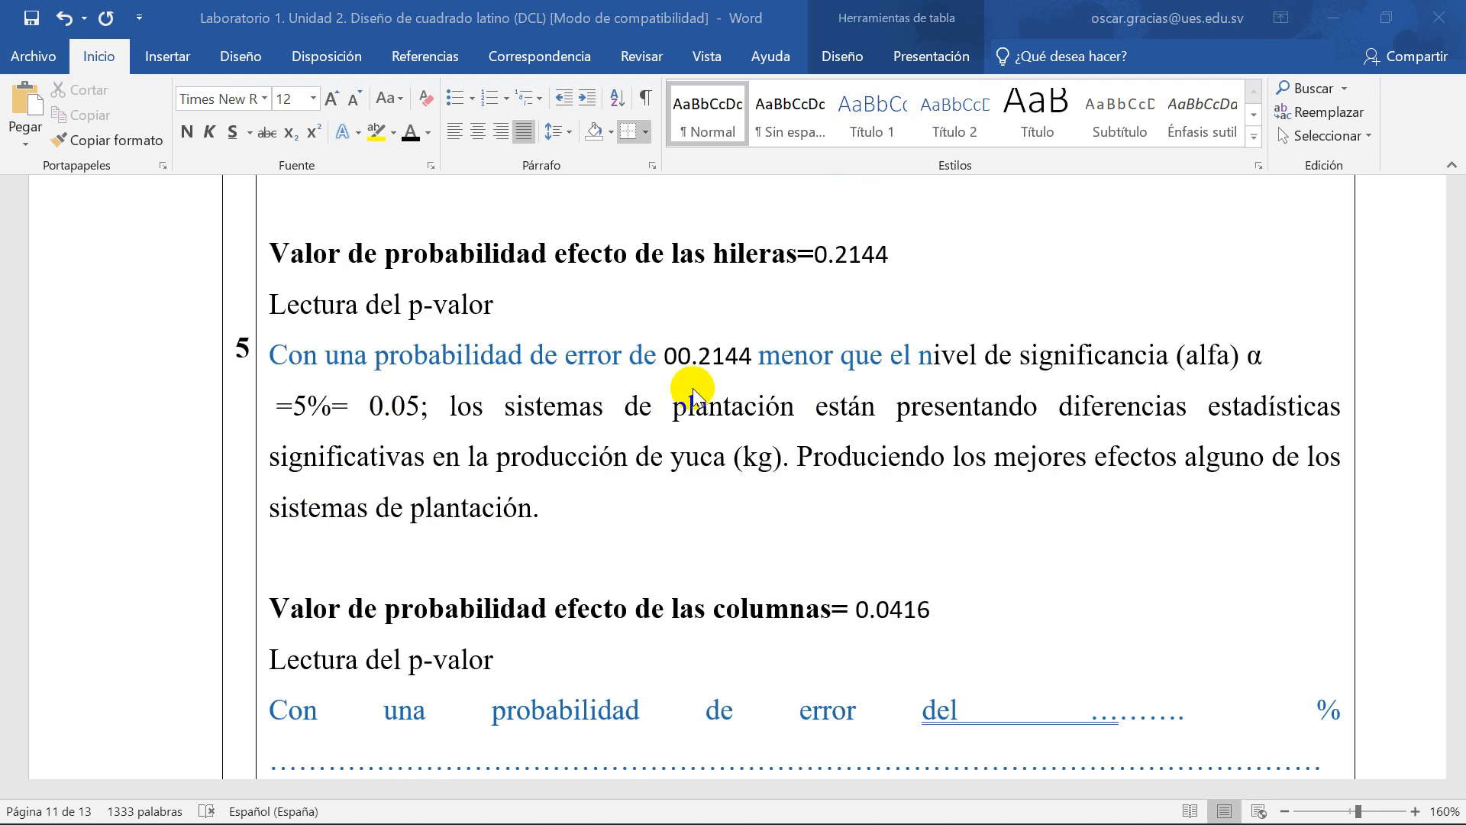
click(683, 357)
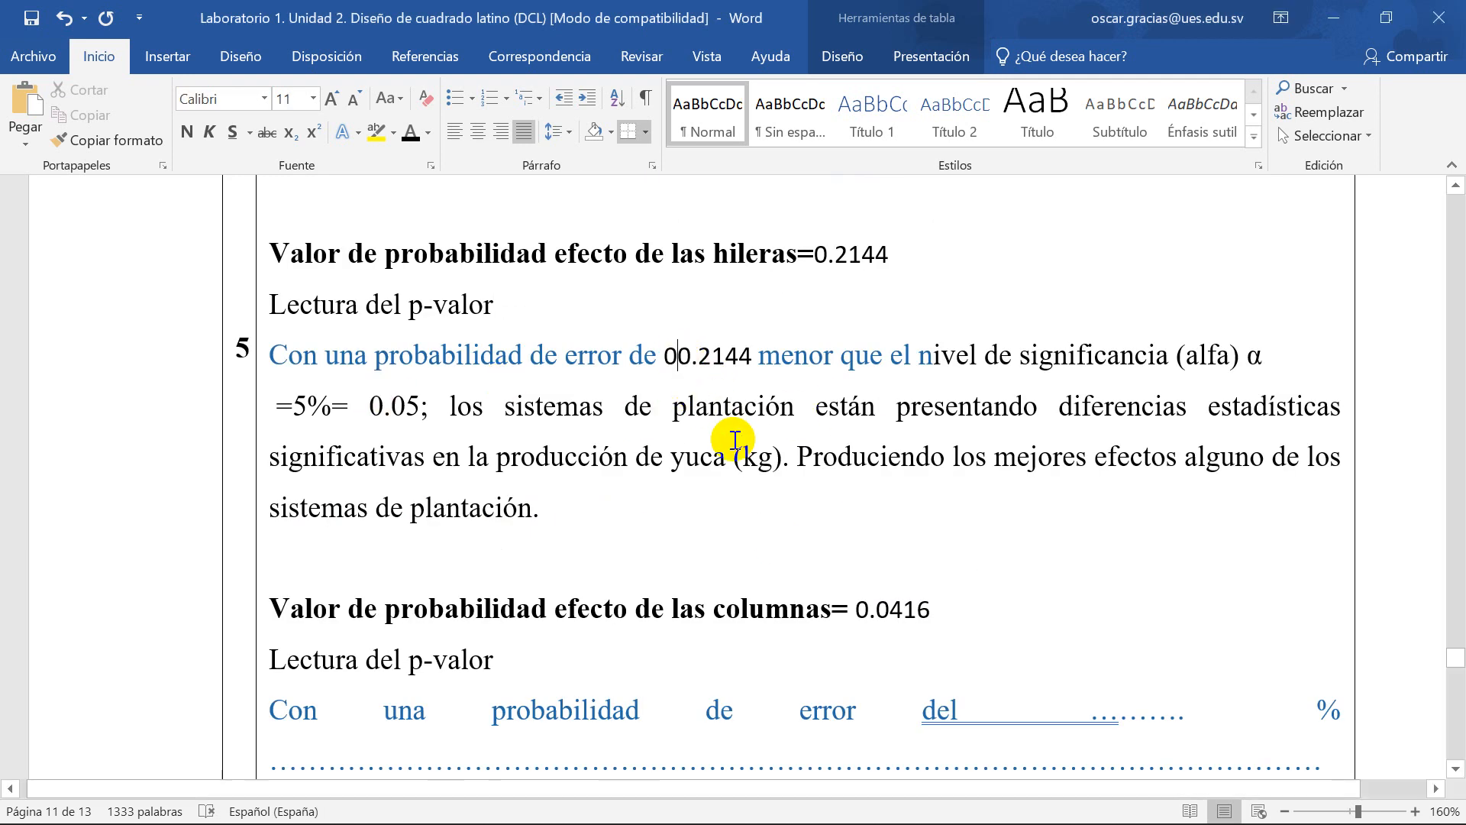
key(BackSpace)
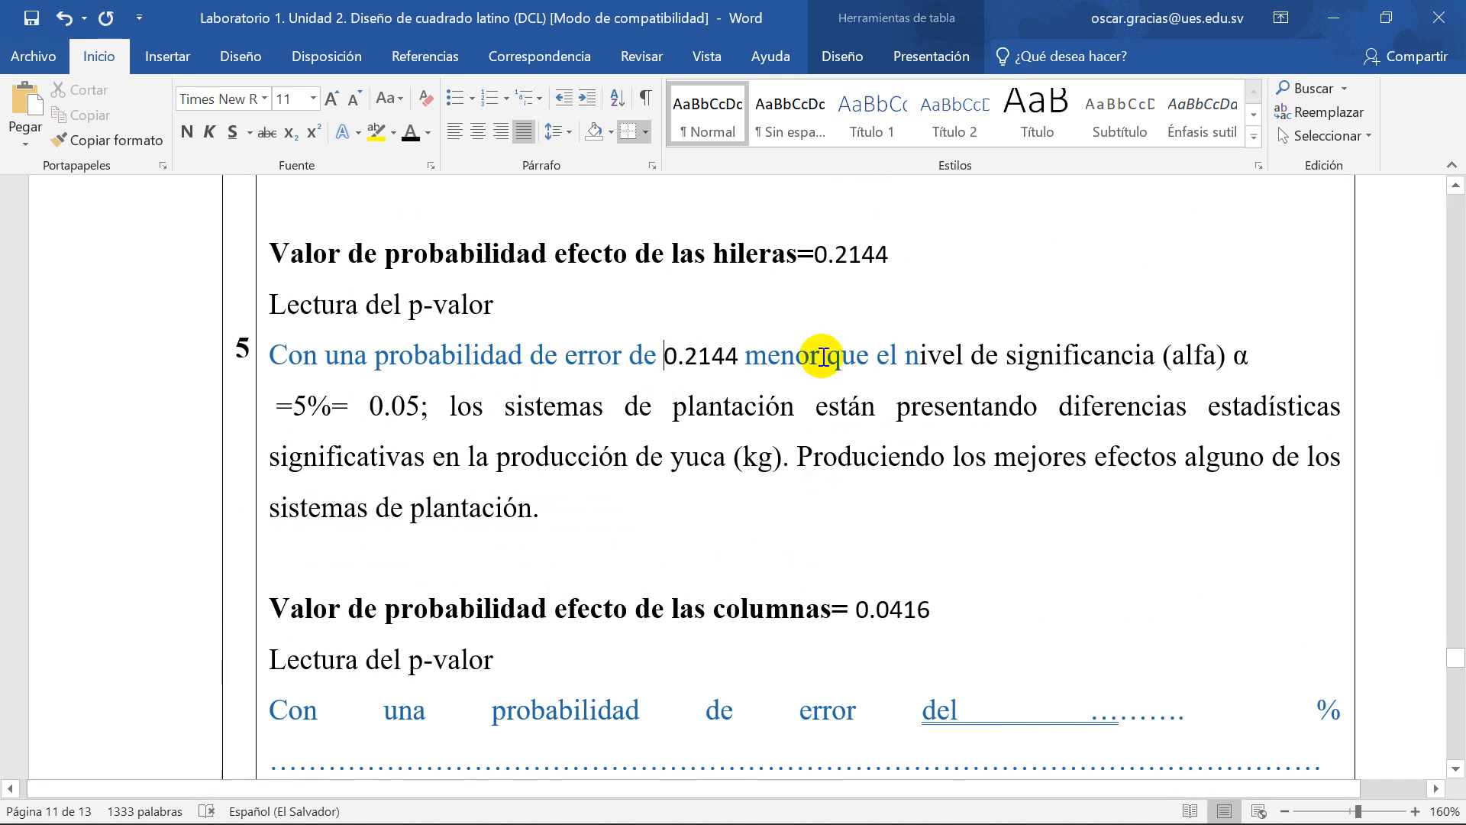
Step: Change "menor" to "mayor" in the hileras p-value reading
click(818, 355)
key(BackSpace)
key(BackSpace)
key(BackSpace)
key(BackSpace)
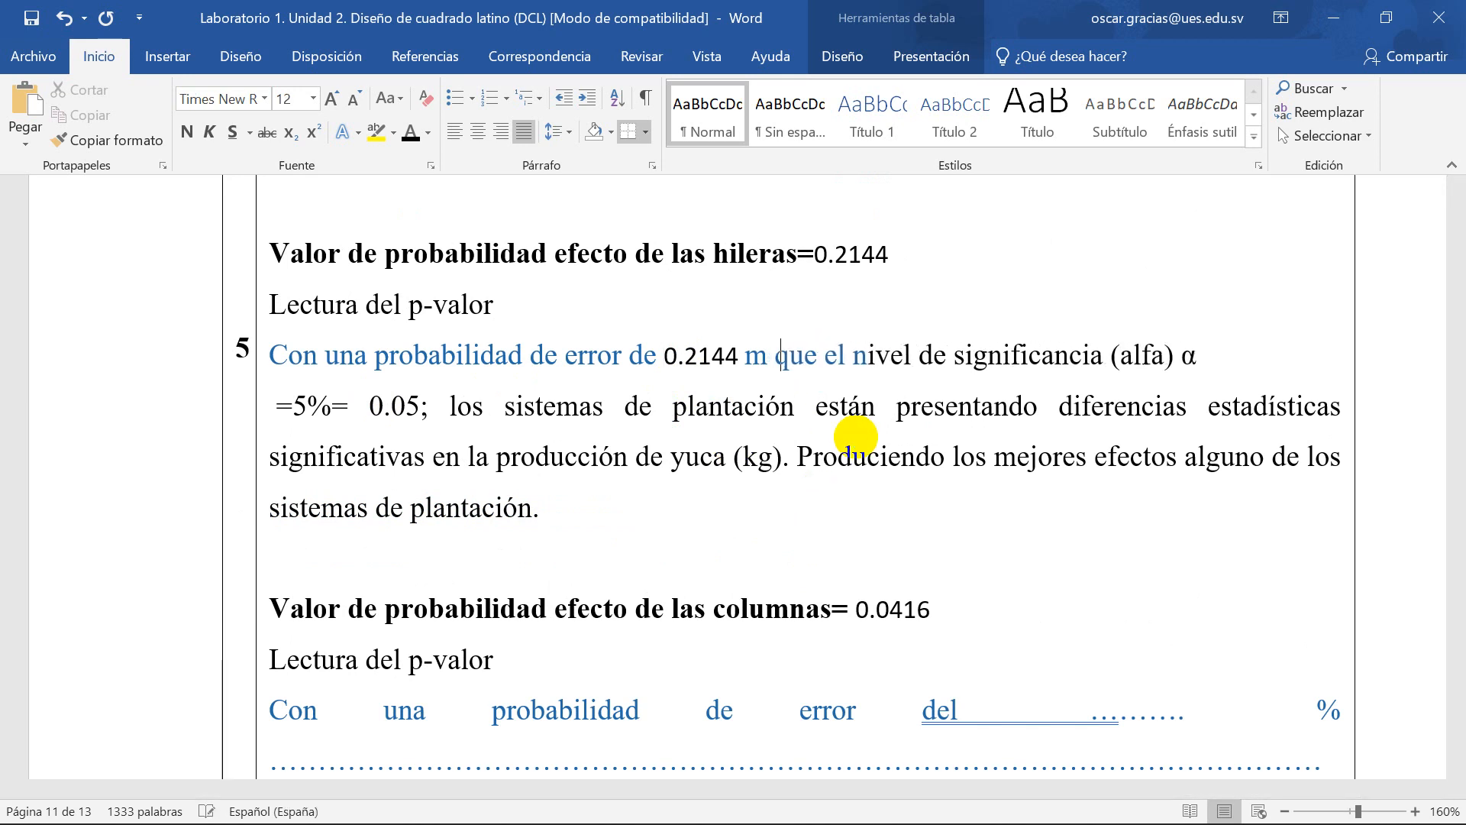
text(ayor)
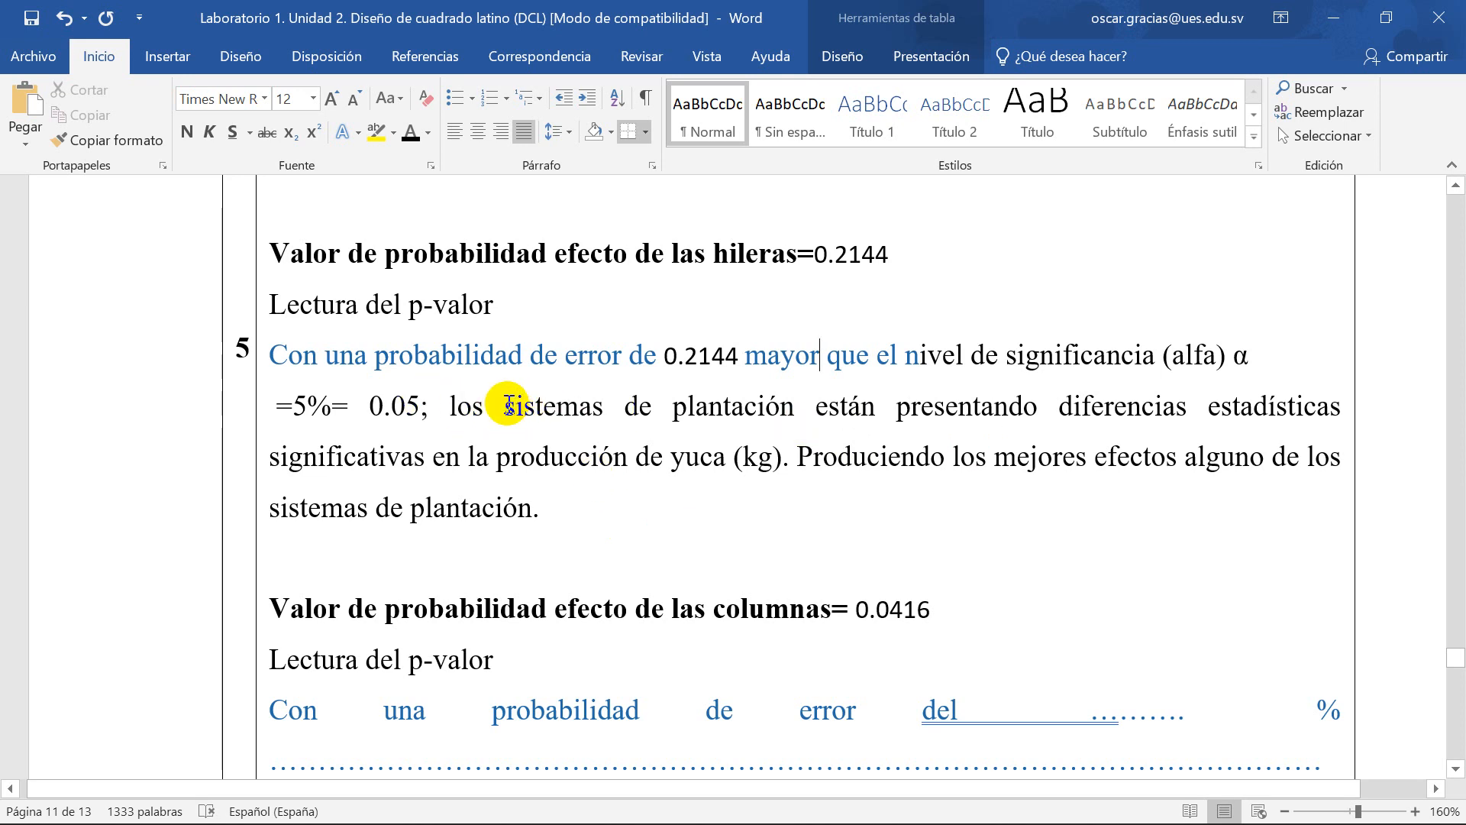
Step: Replace "sistemas de plantación" after "los" with "periodos de siembra" in the hileras reading
drag(508, 405, 725, 409)
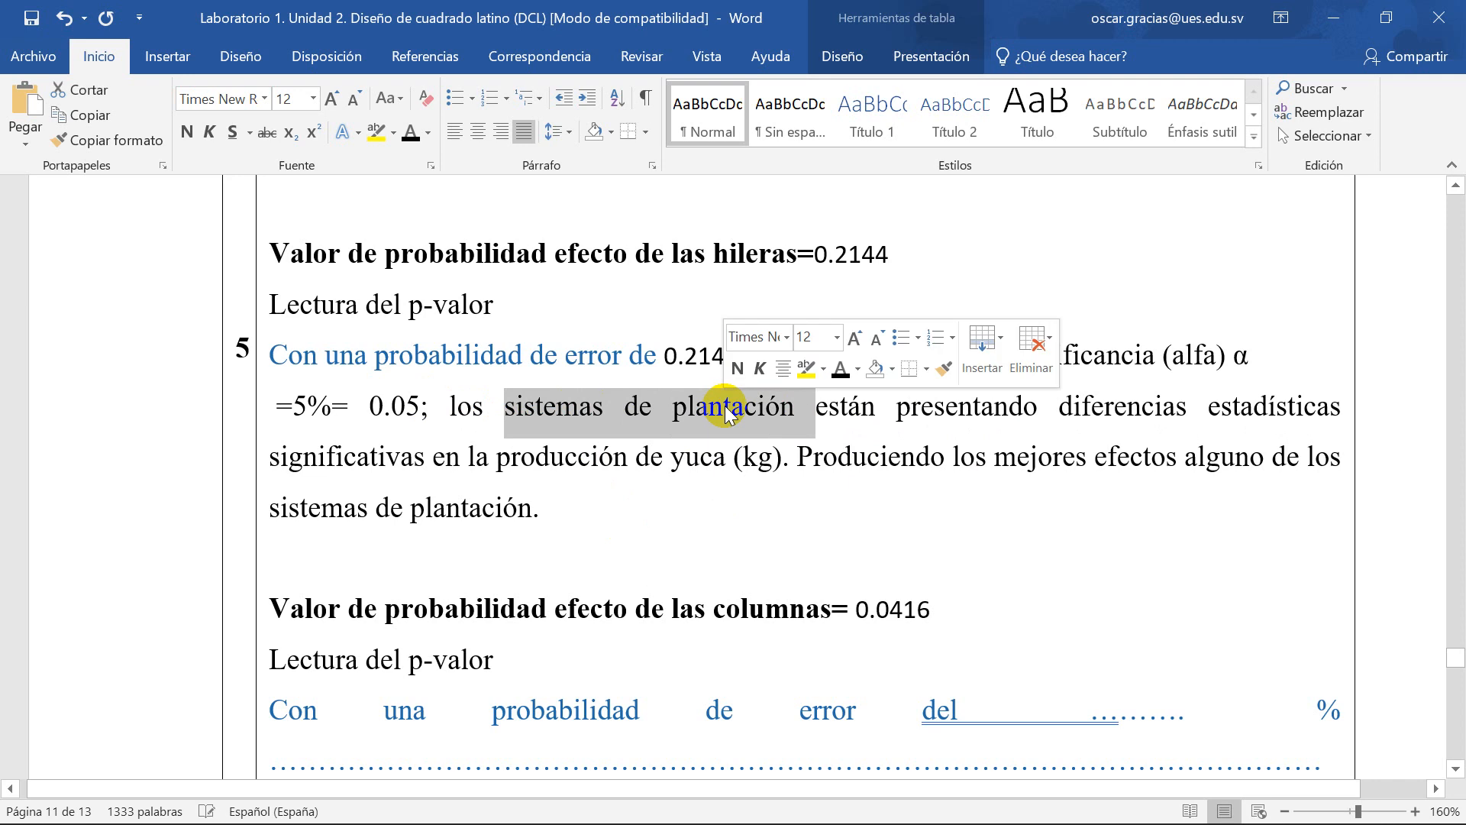
text(periodos de)
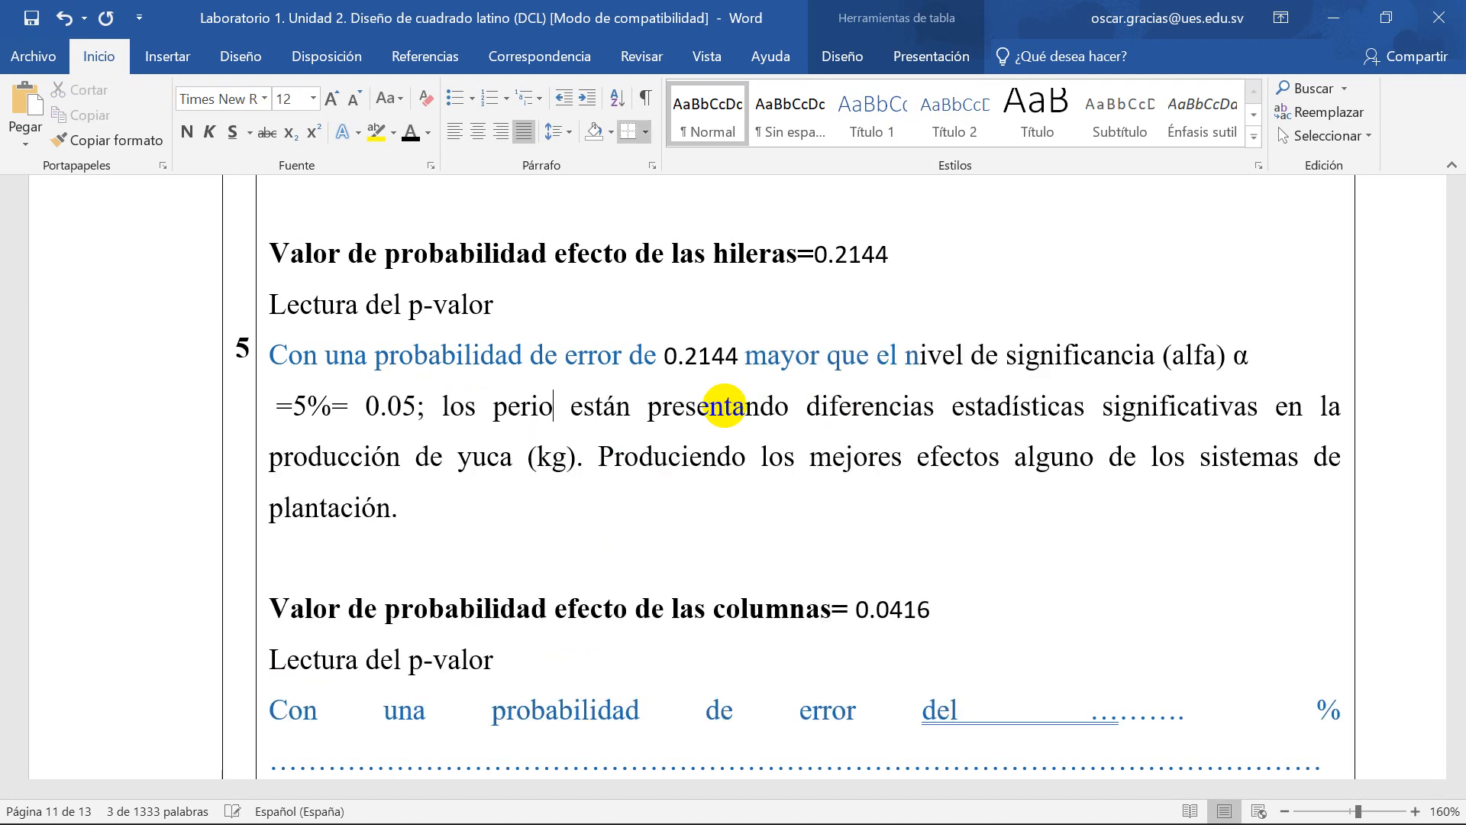
text( siembra)
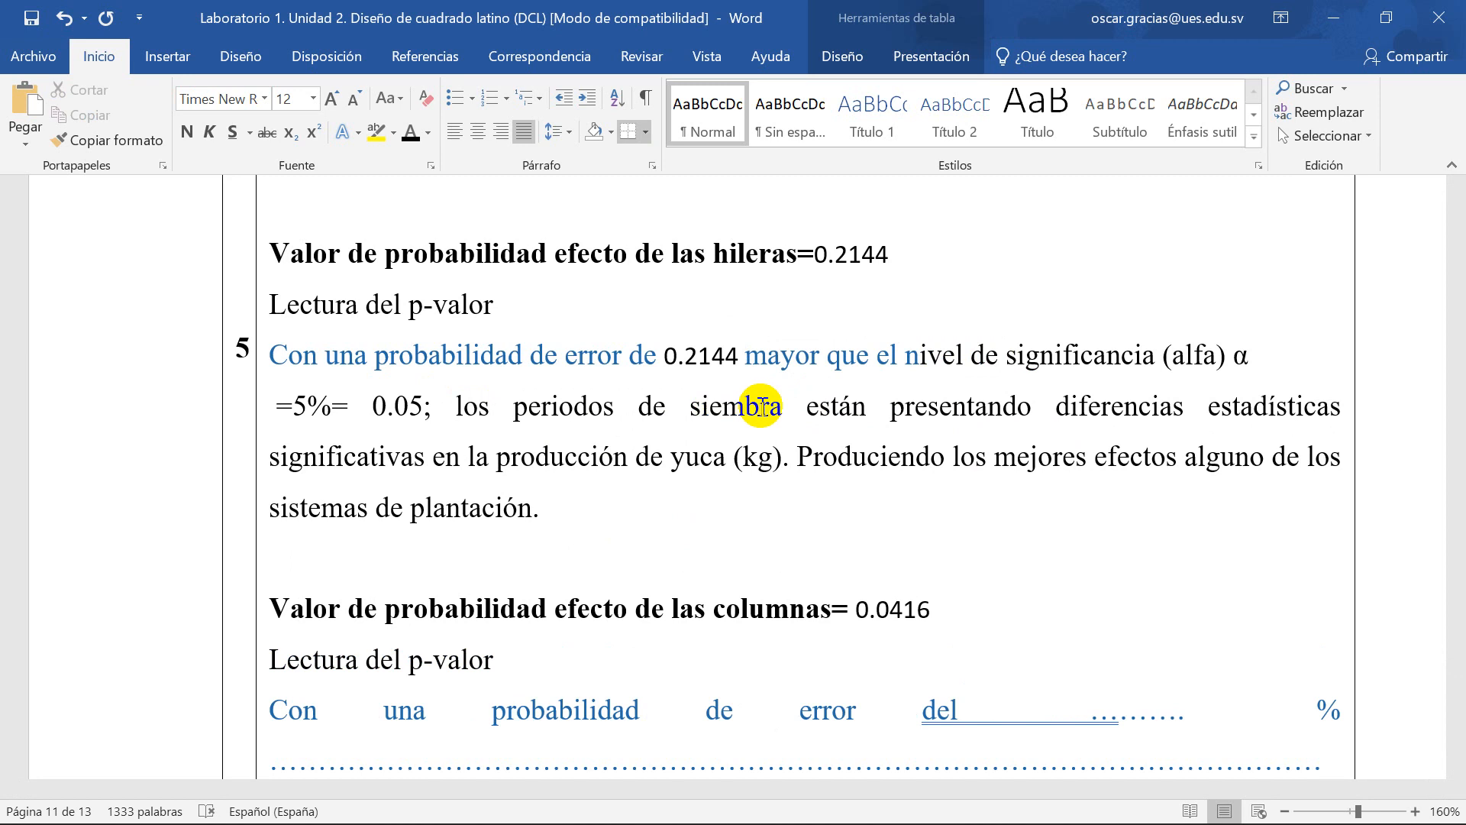
Step: Insert "no" before "están presentando" in the hileras reading
drag(1057, 406, 1184, 417)
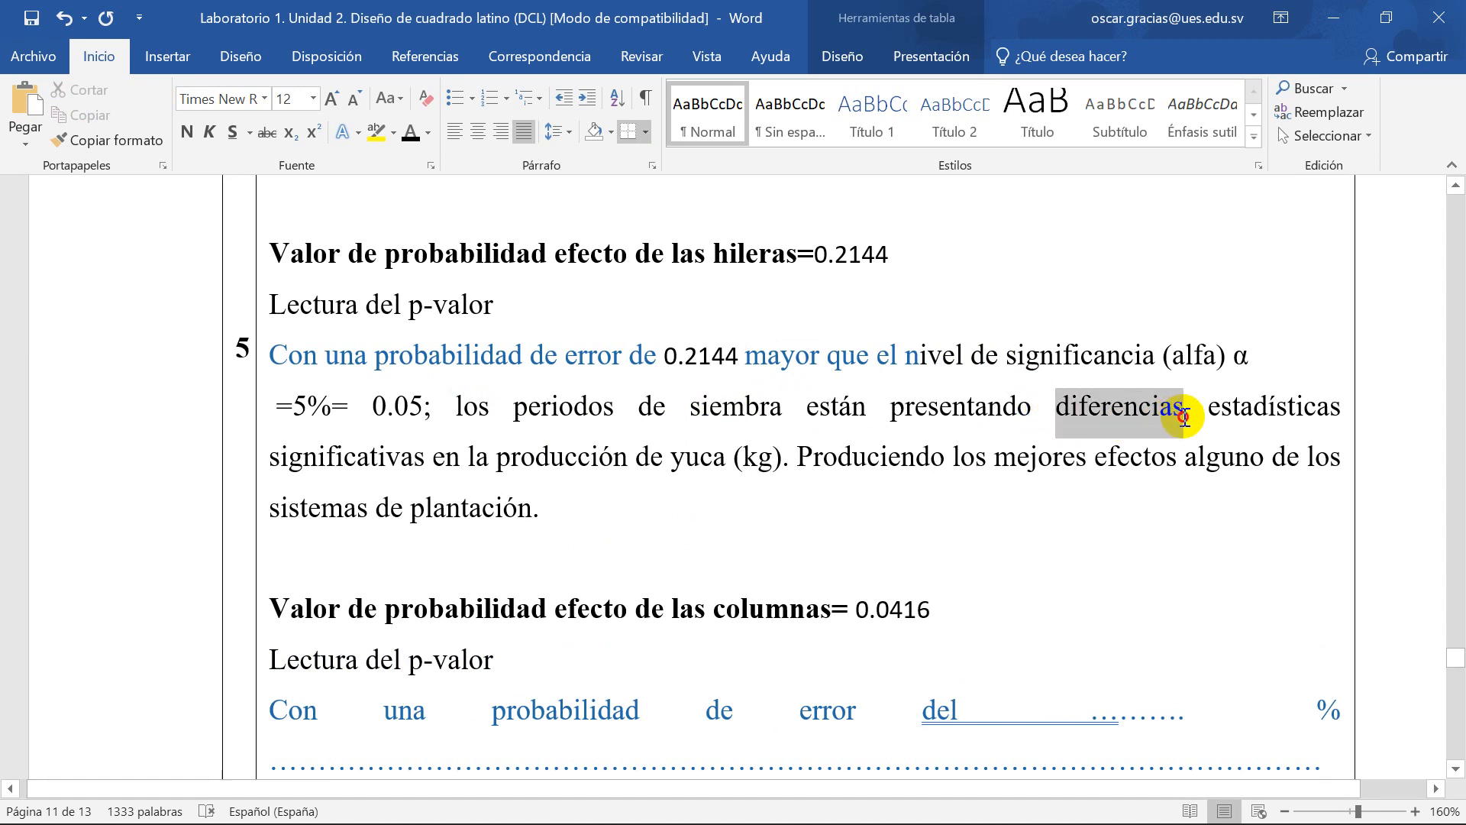
click(1005, 413)
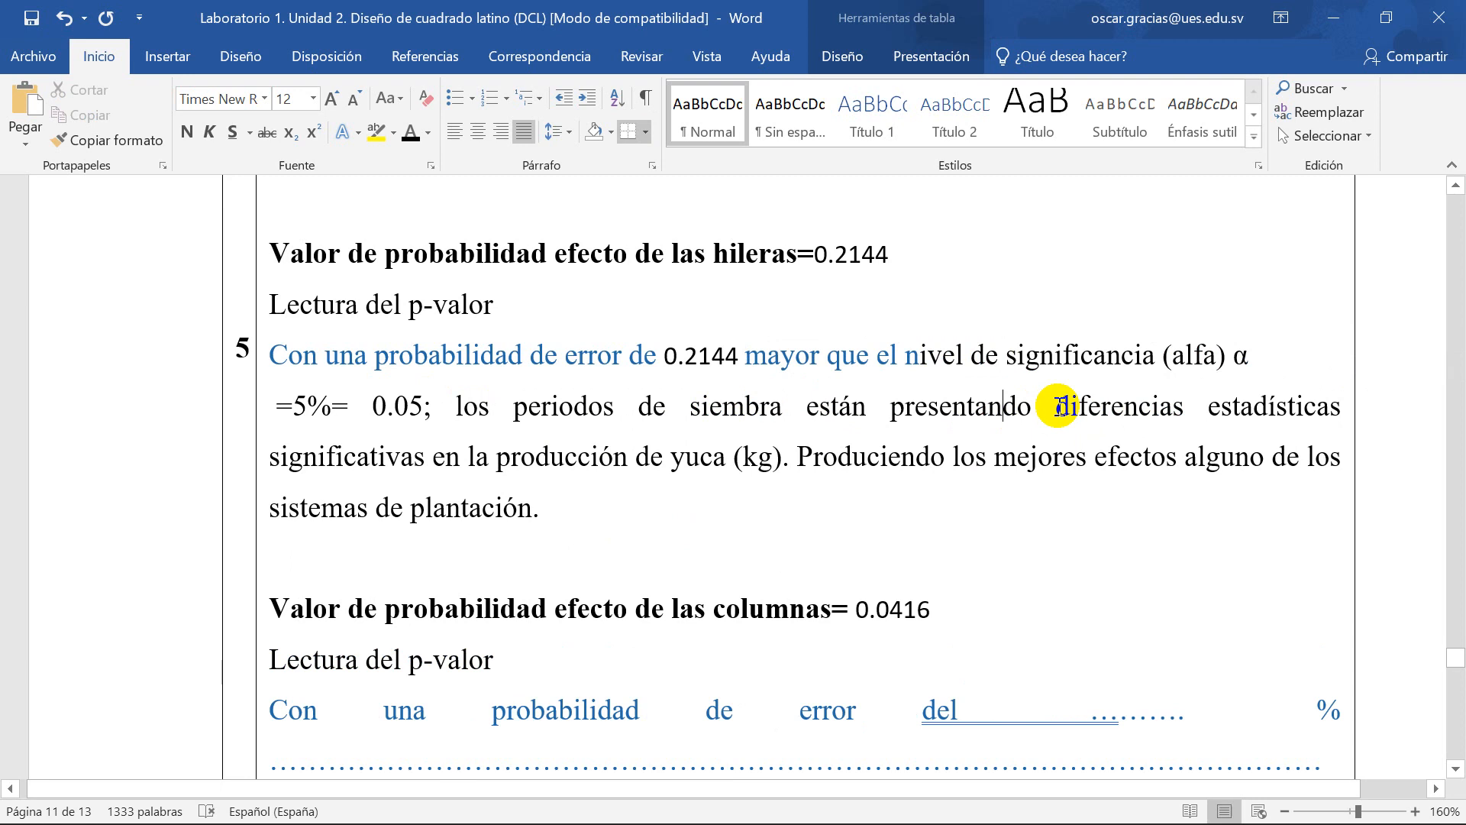
drag(1058, 406, 1093, 406)
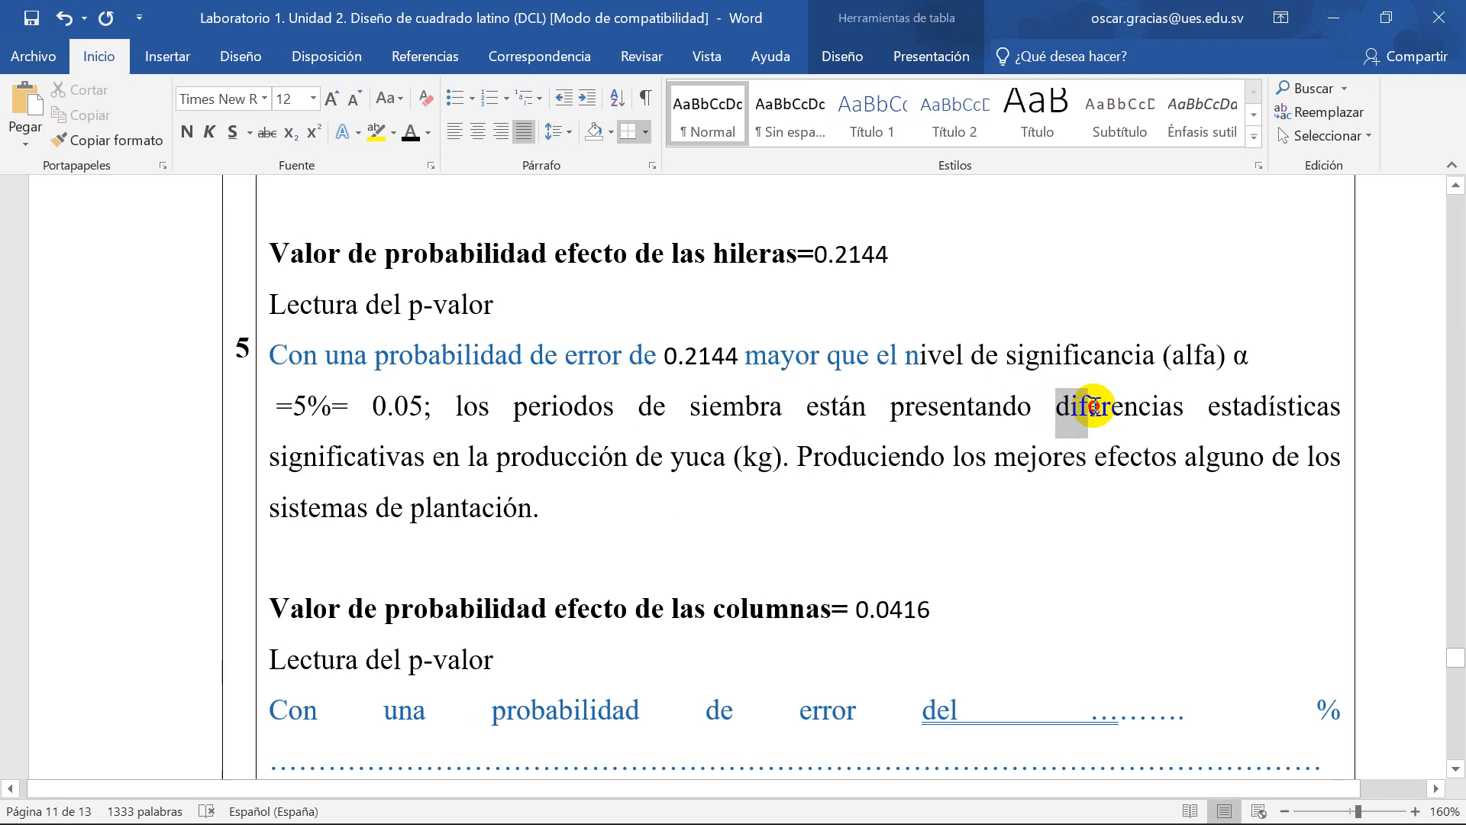
click(1053, 456)
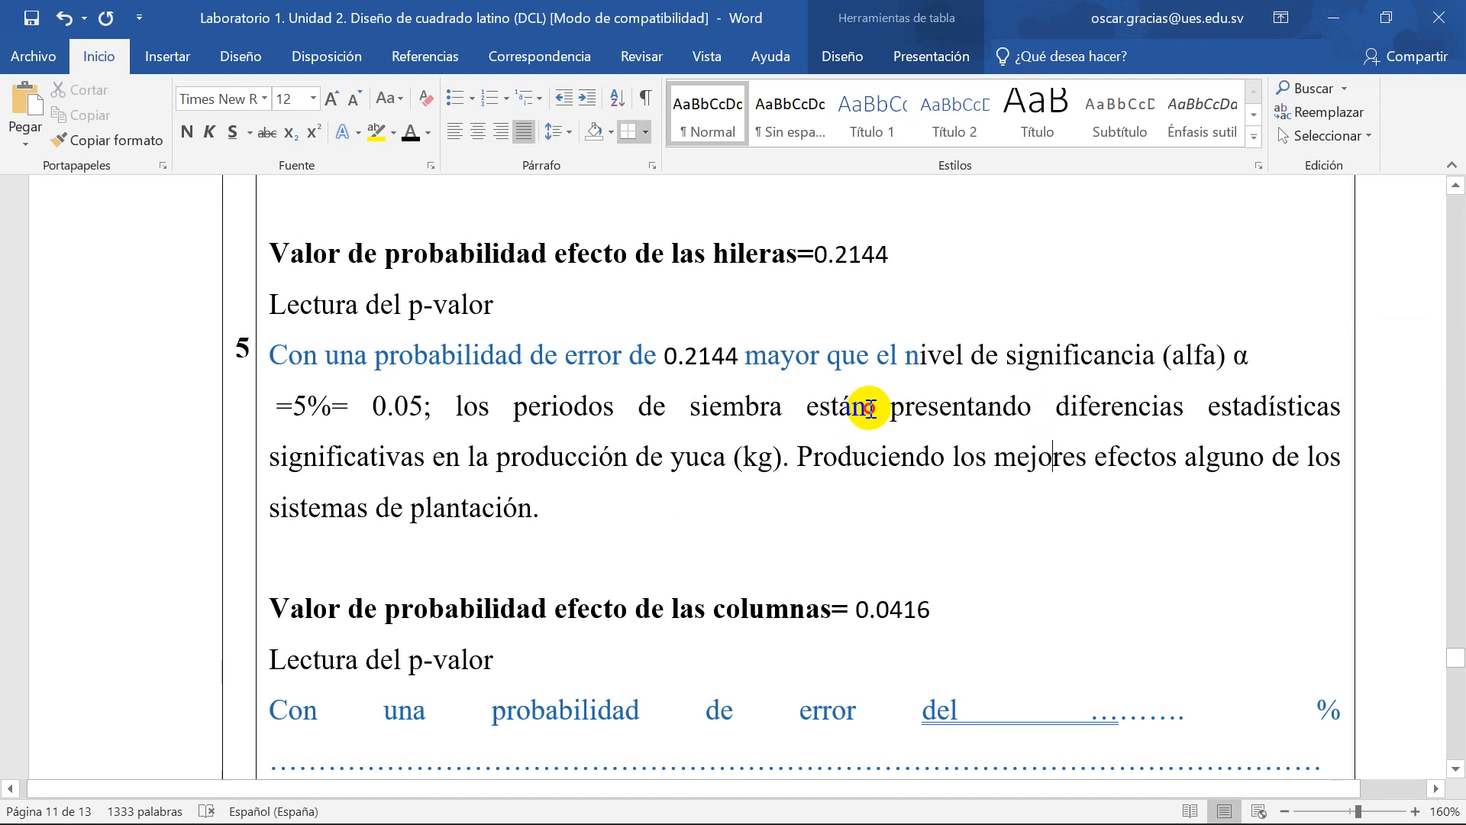
drag(871, 410, 807, 411)
click(807, 413)
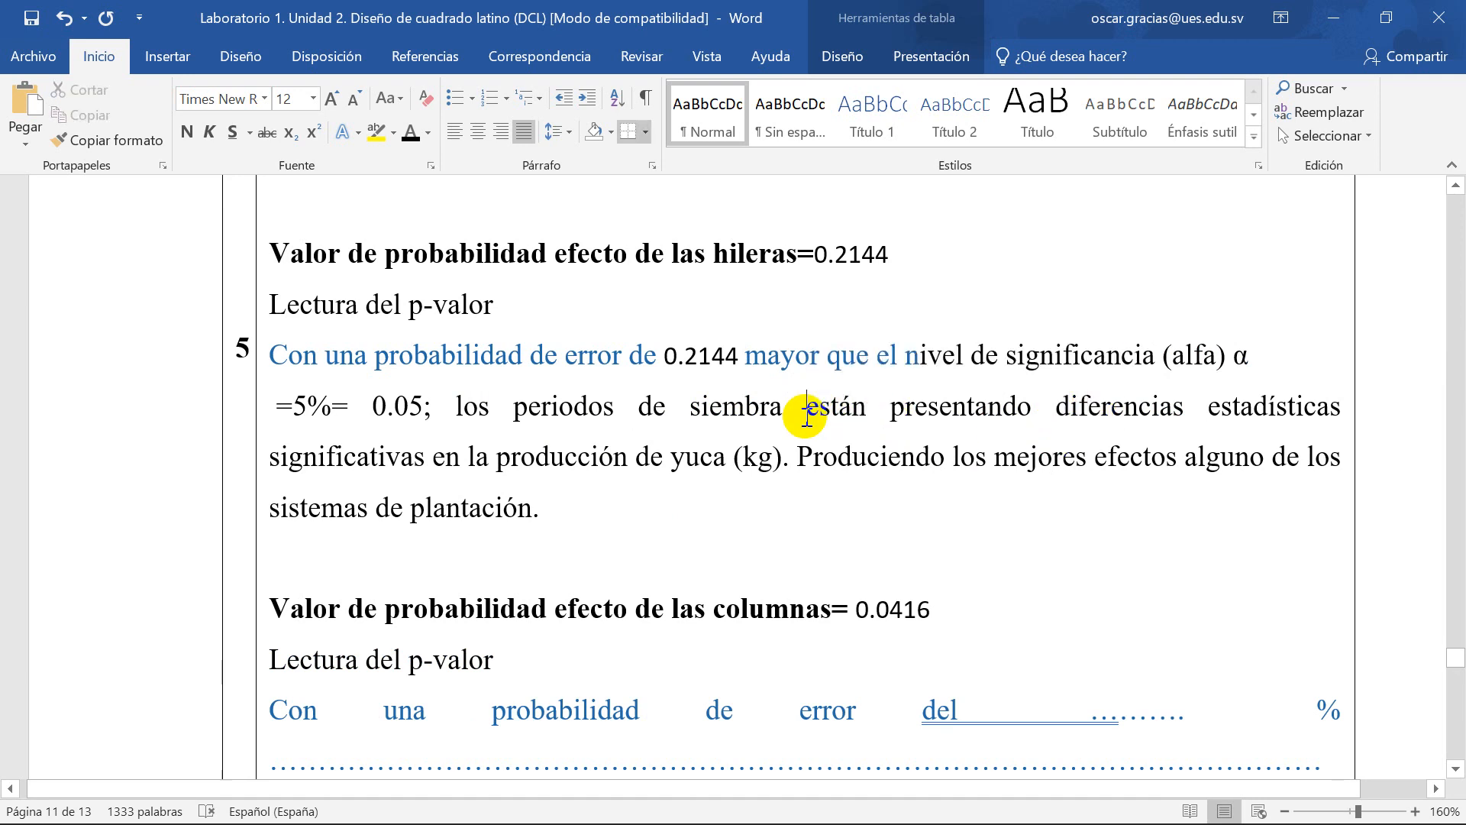
text(n)
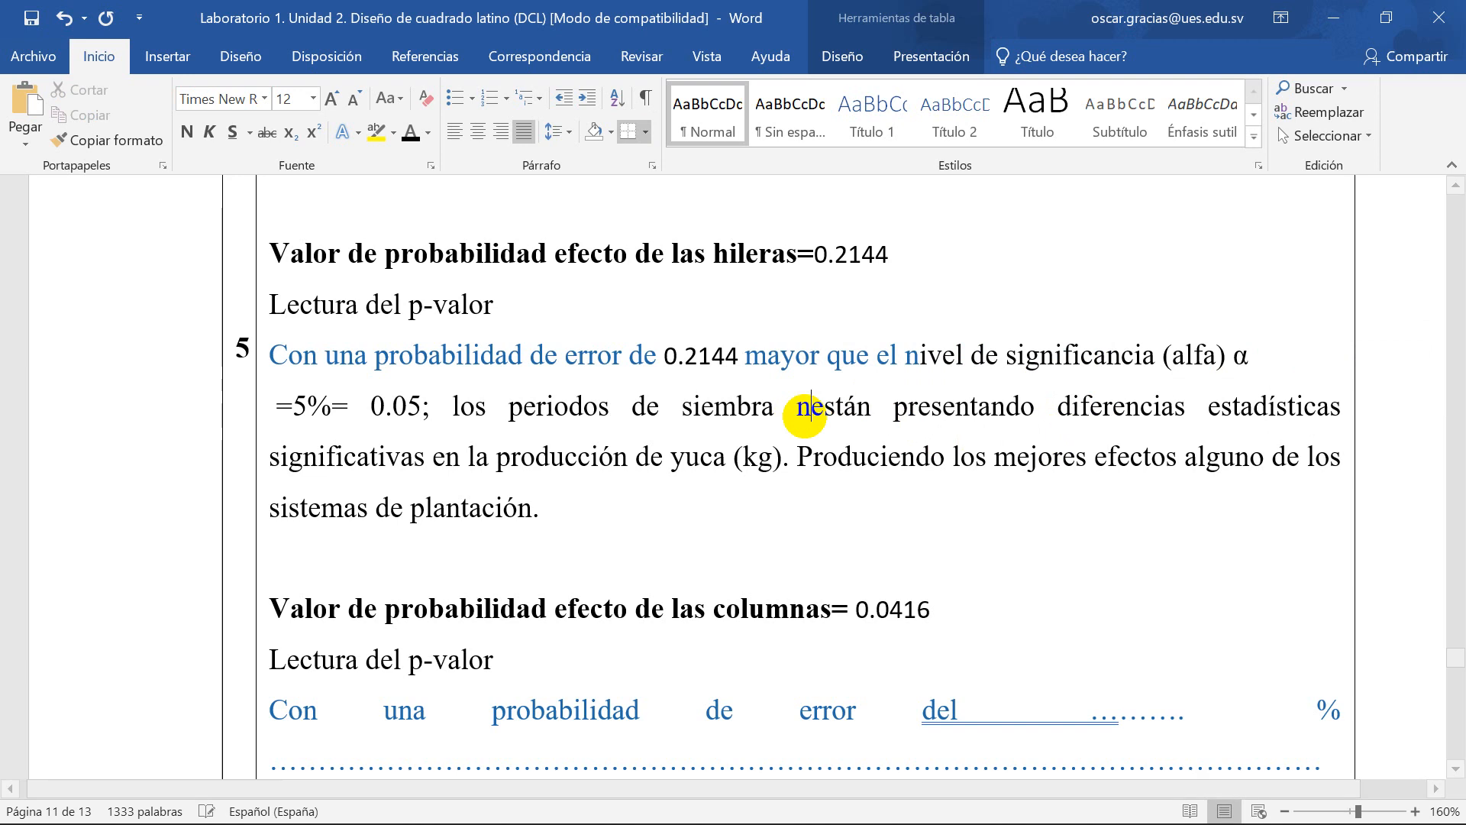
text(o)
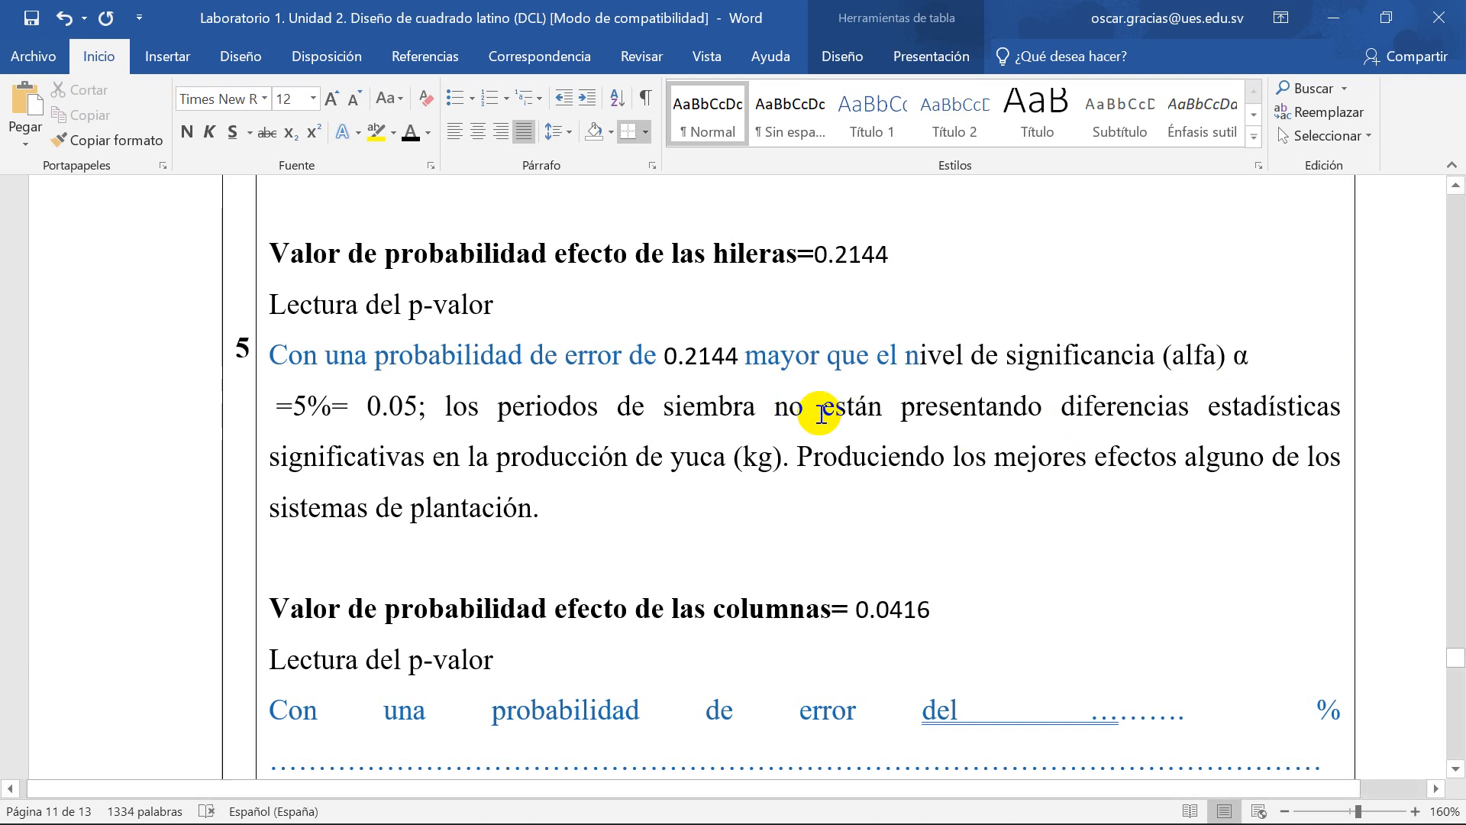
Step: Replace "están presentando" with "presentan" and delete the closing sentence beginning with "Produciendo los mejores efectos" from the hileras reading
drag(821, 414, 1046, 417)
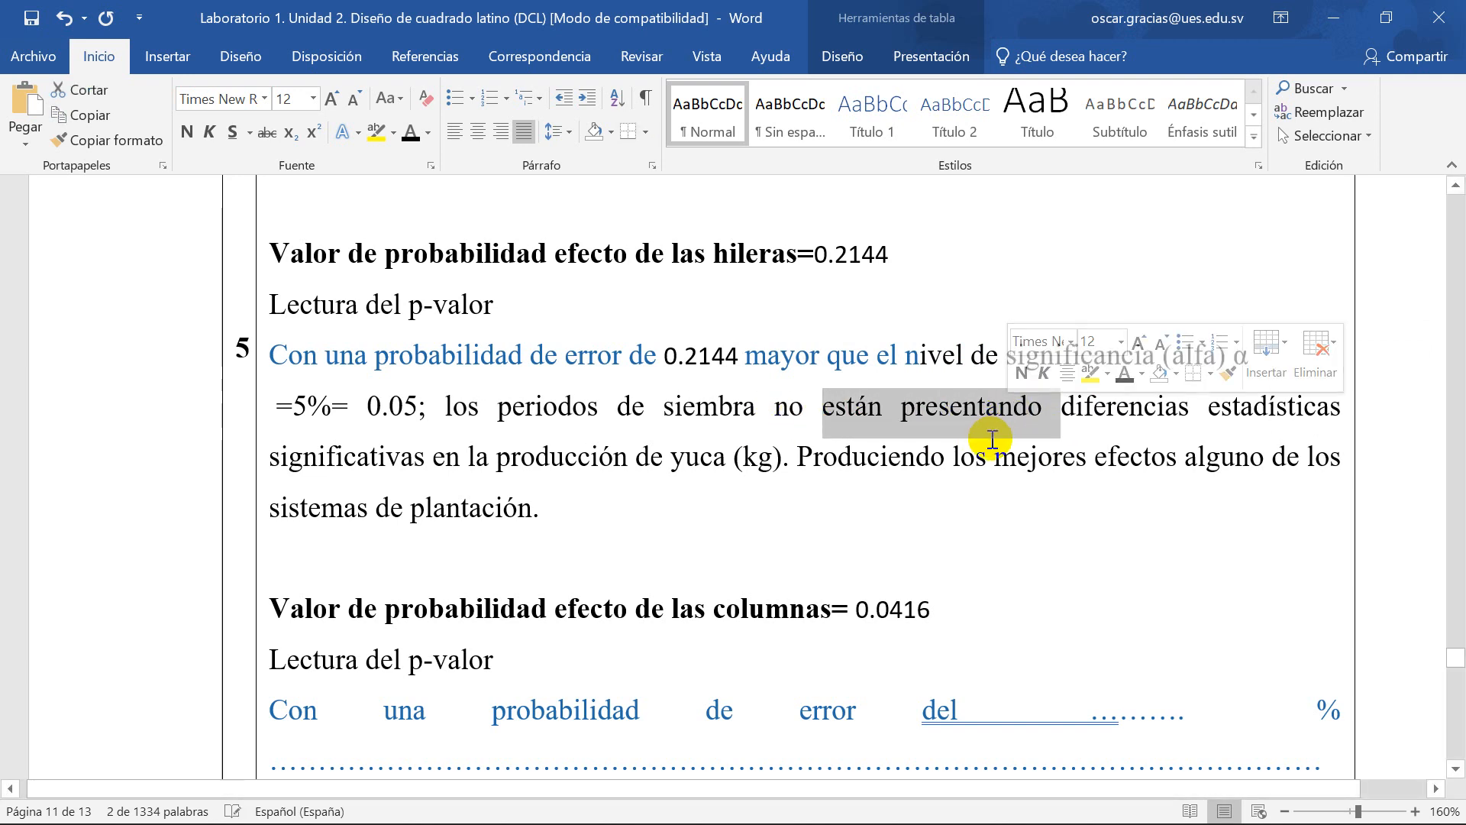
text(0res)
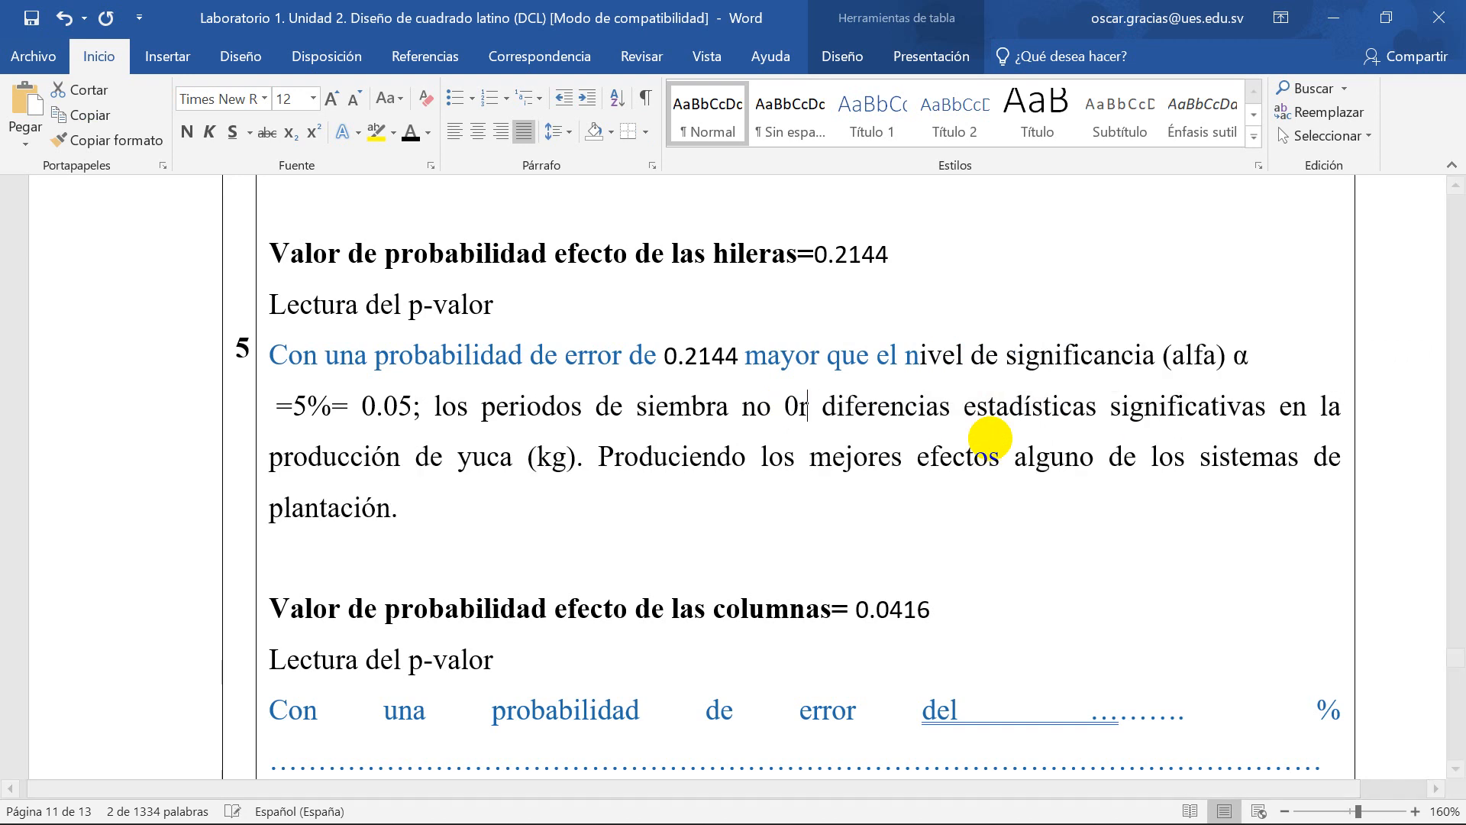
key(BackSpace)
key(BackSpace)
key(BackSpace)
key(BackSpace)
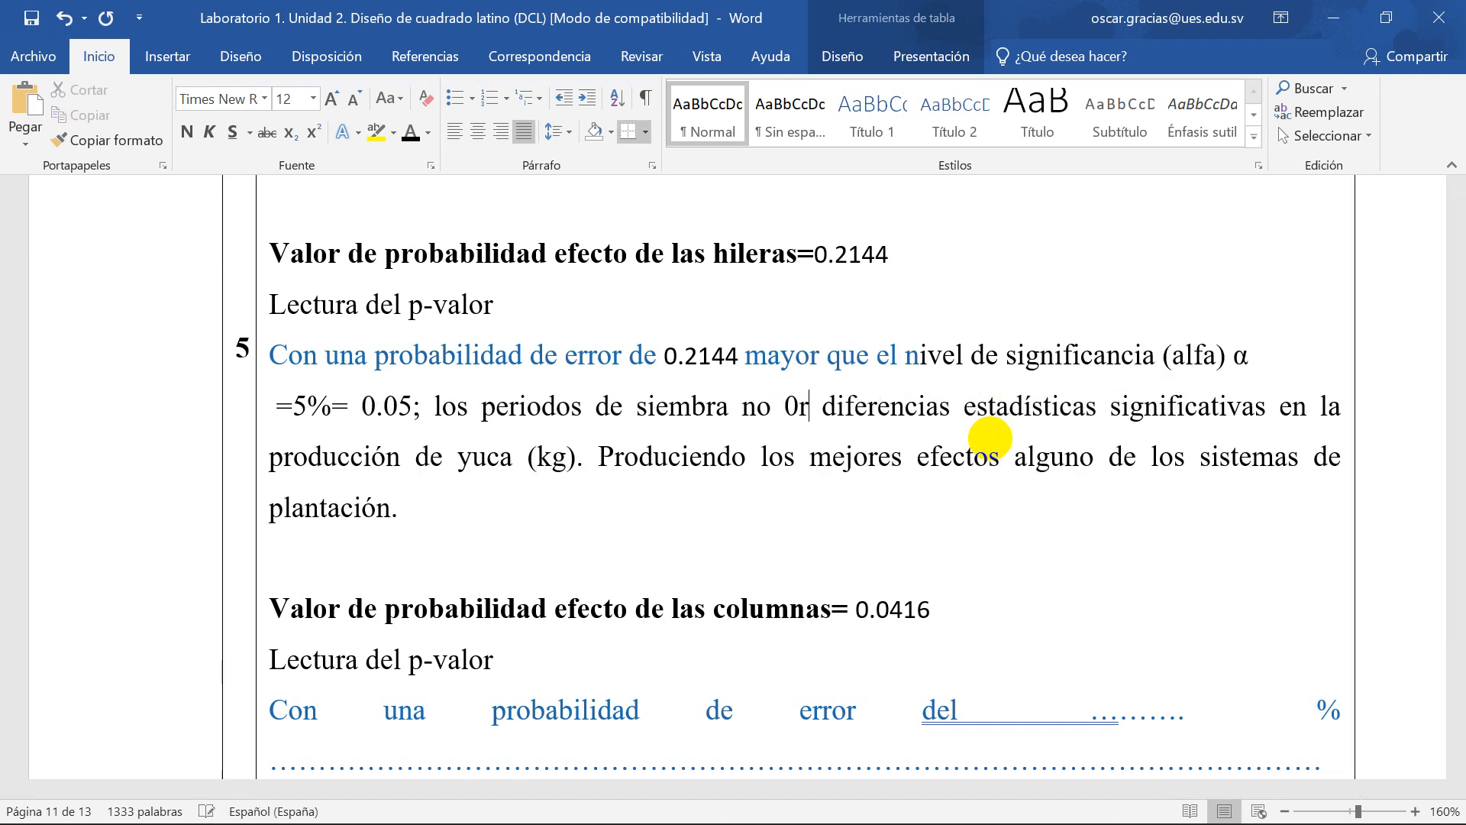
text(presentan)
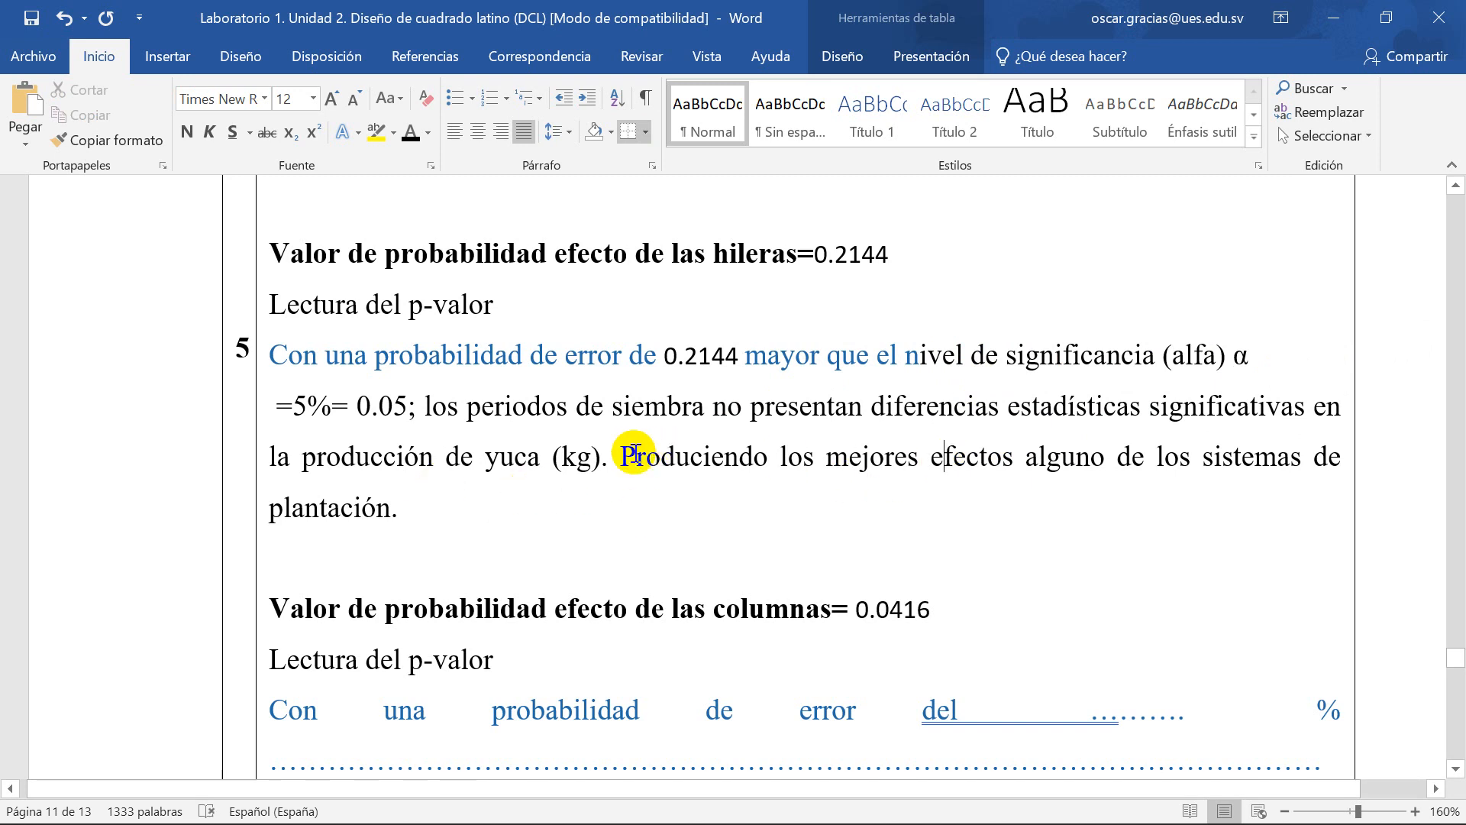
ctrl+click(653, 505)
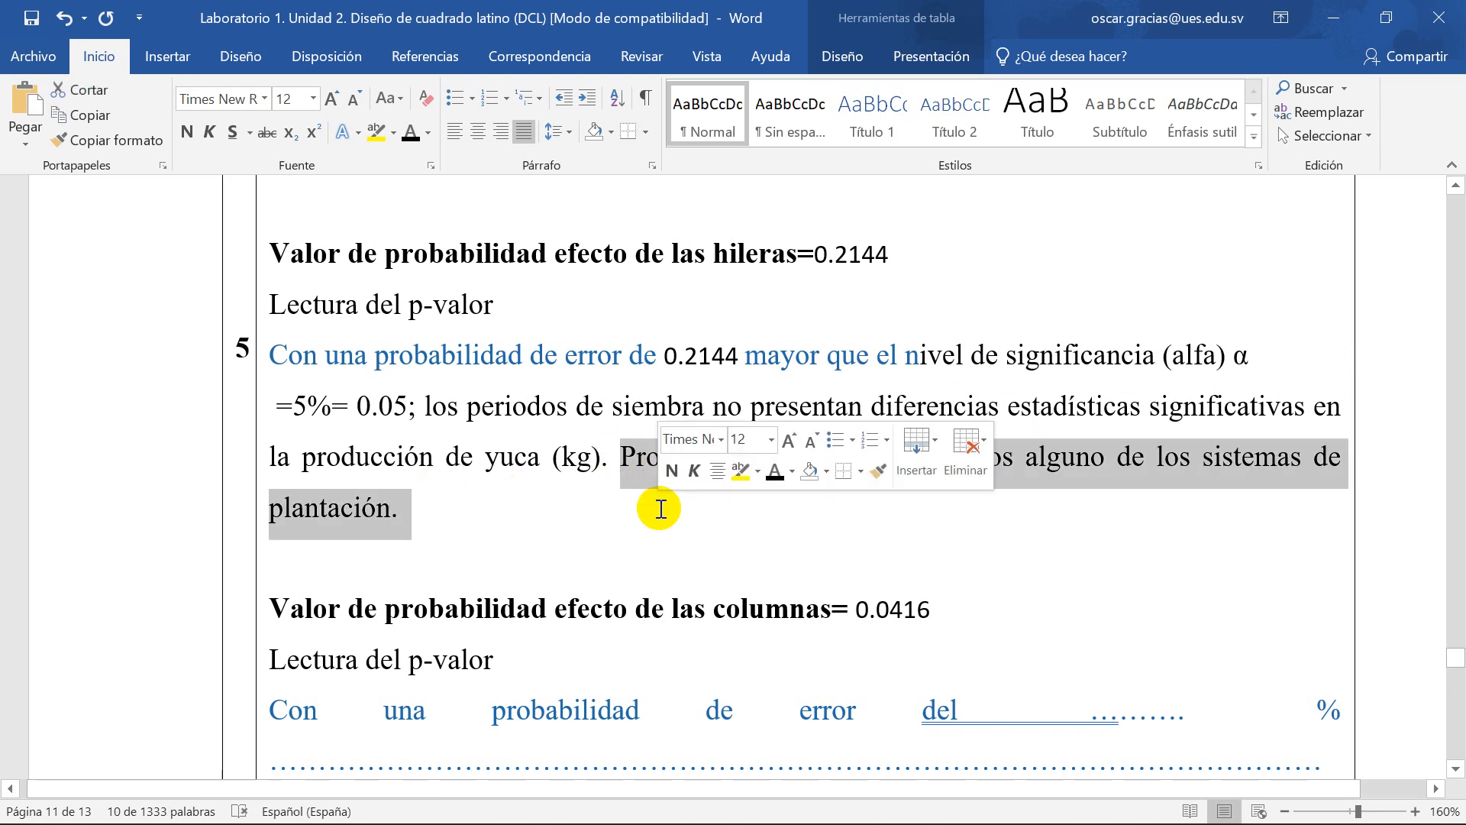
key(Delete)
Step: Copy the whole hileras p-value reading over the dotted placeholder text under the columnas p-value
drag(291, 359, 287, 359)
key(ctrl+c)
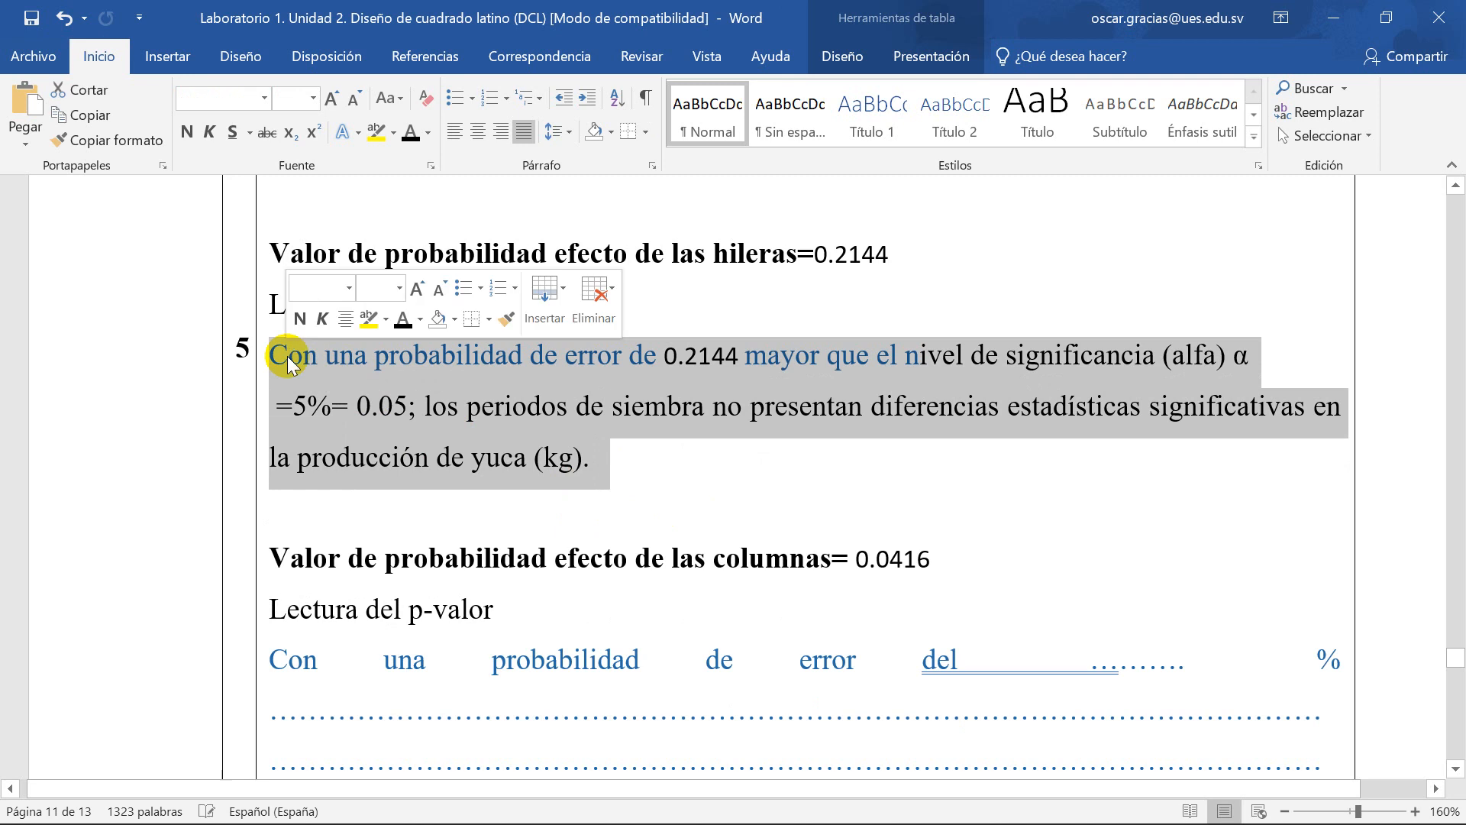
scroll(779, 690, down, 1)
scroll(779, 689, down, 1)
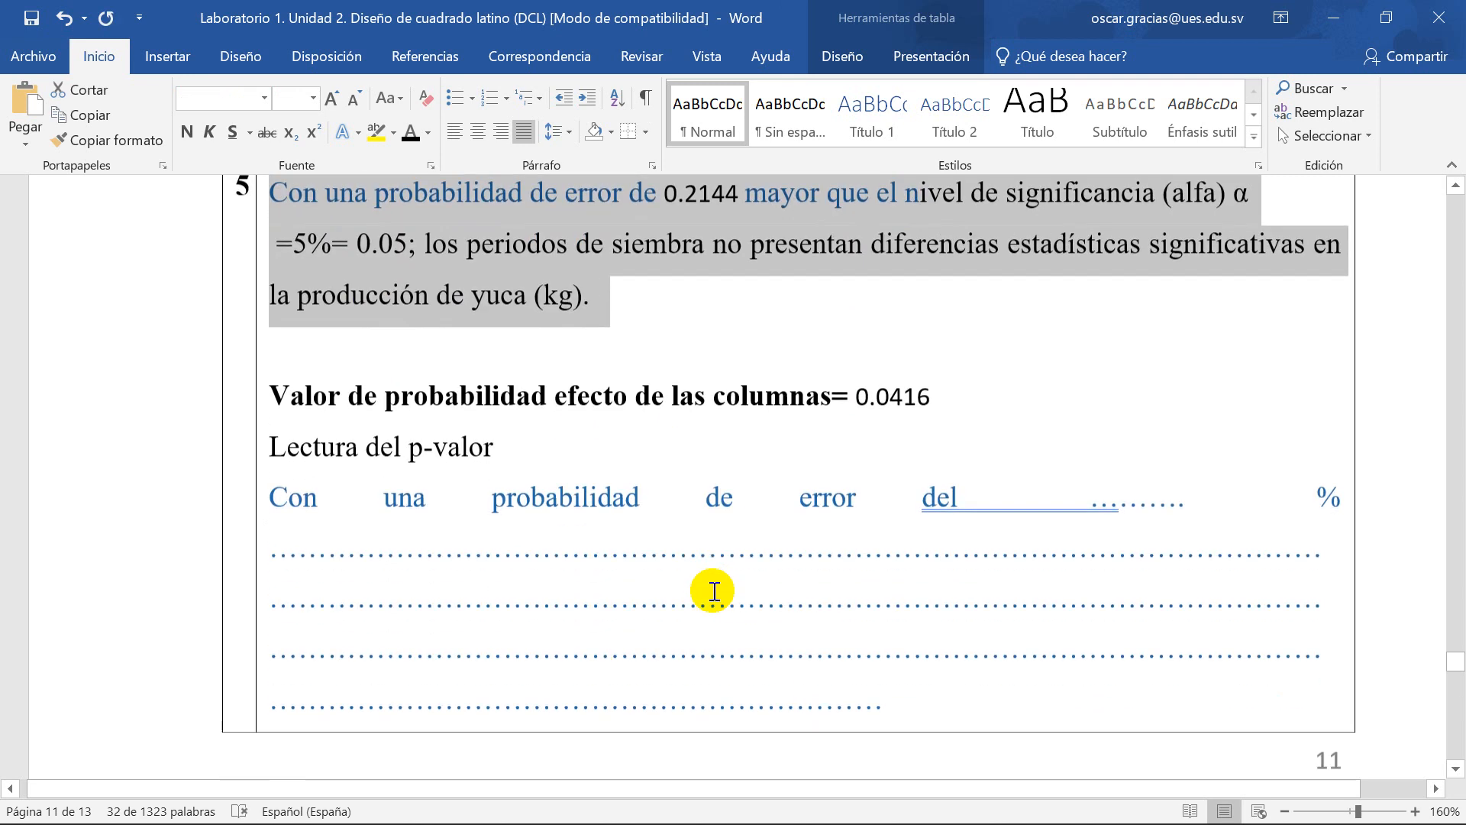
drag(274, 488, 746, 661)
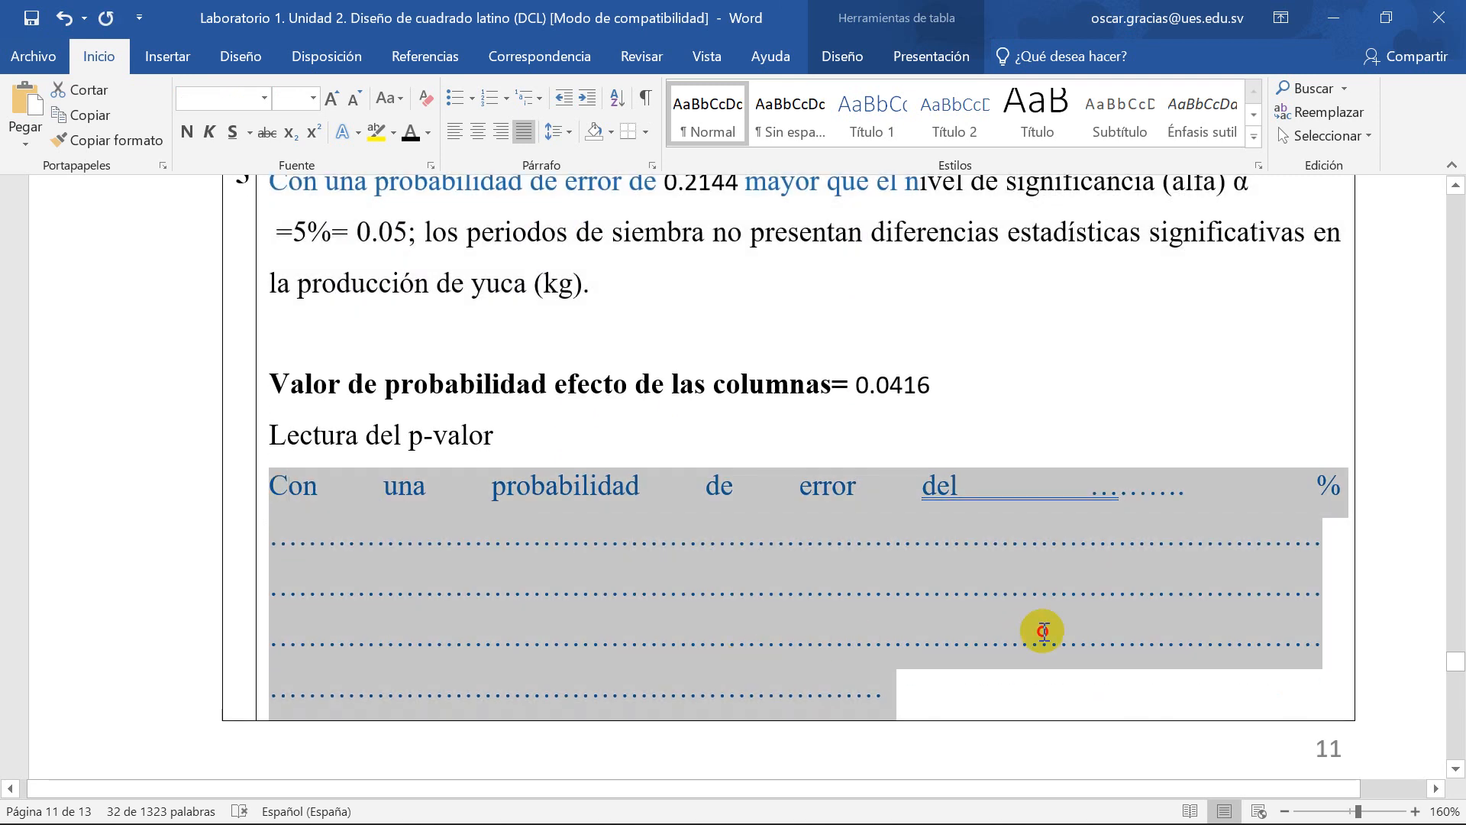
key(ctrl+v)
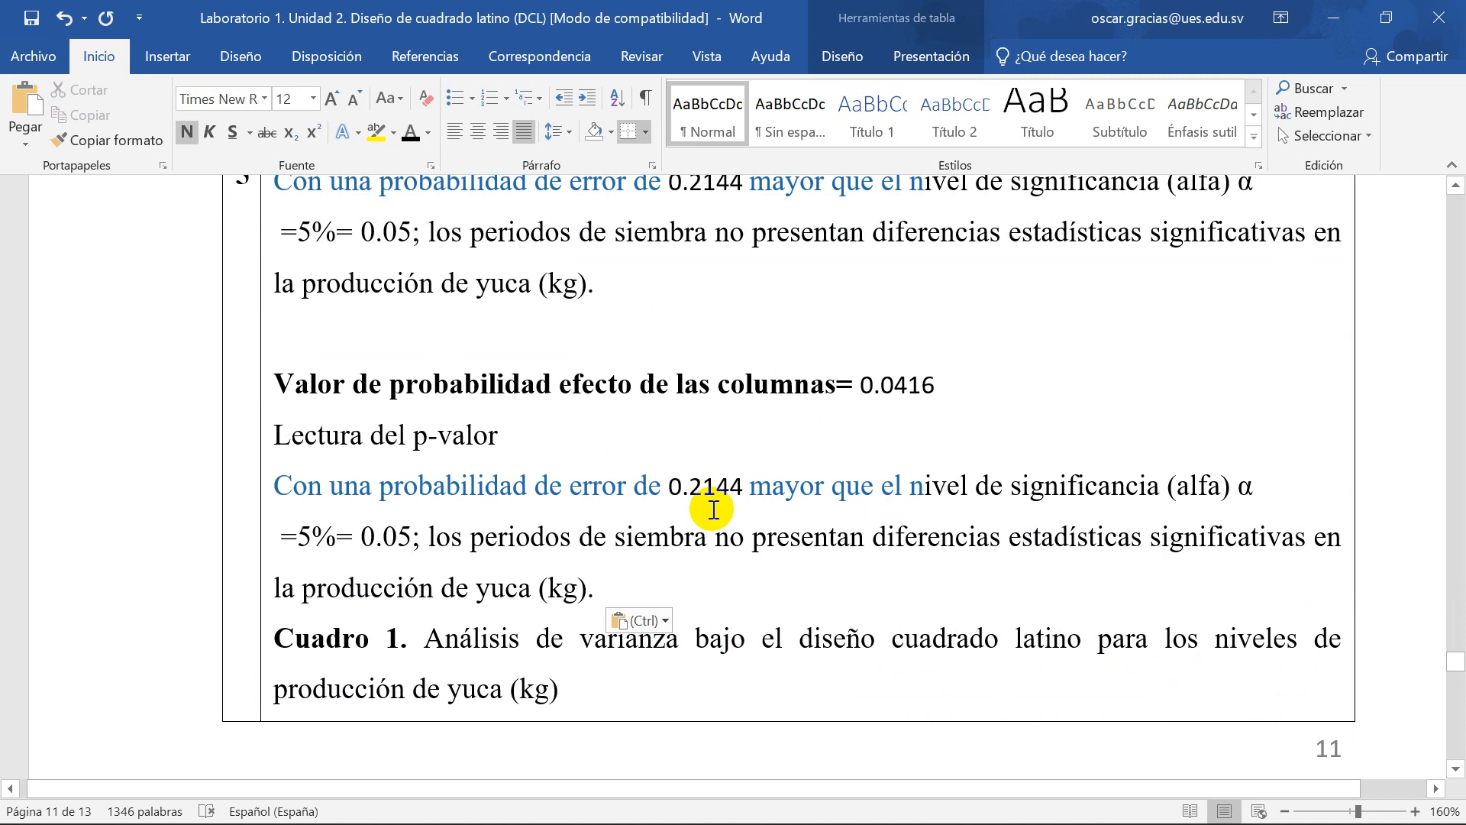
Step: Add a blank line between the columnas reading and the Cuadro 1 caption, and save the document
click(623, 584)
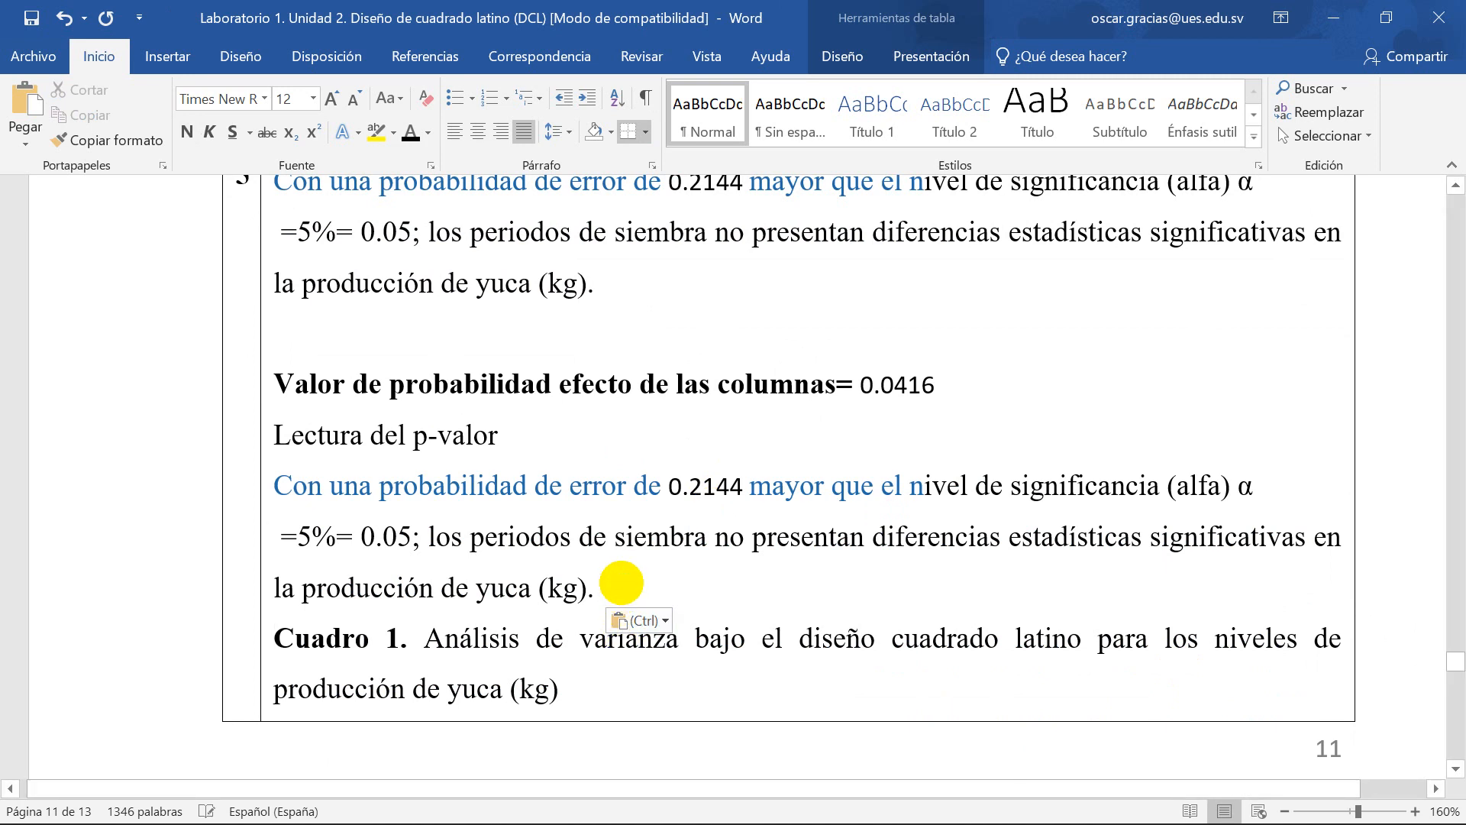
key(Return)
click(776, 447)
click(29, 30)
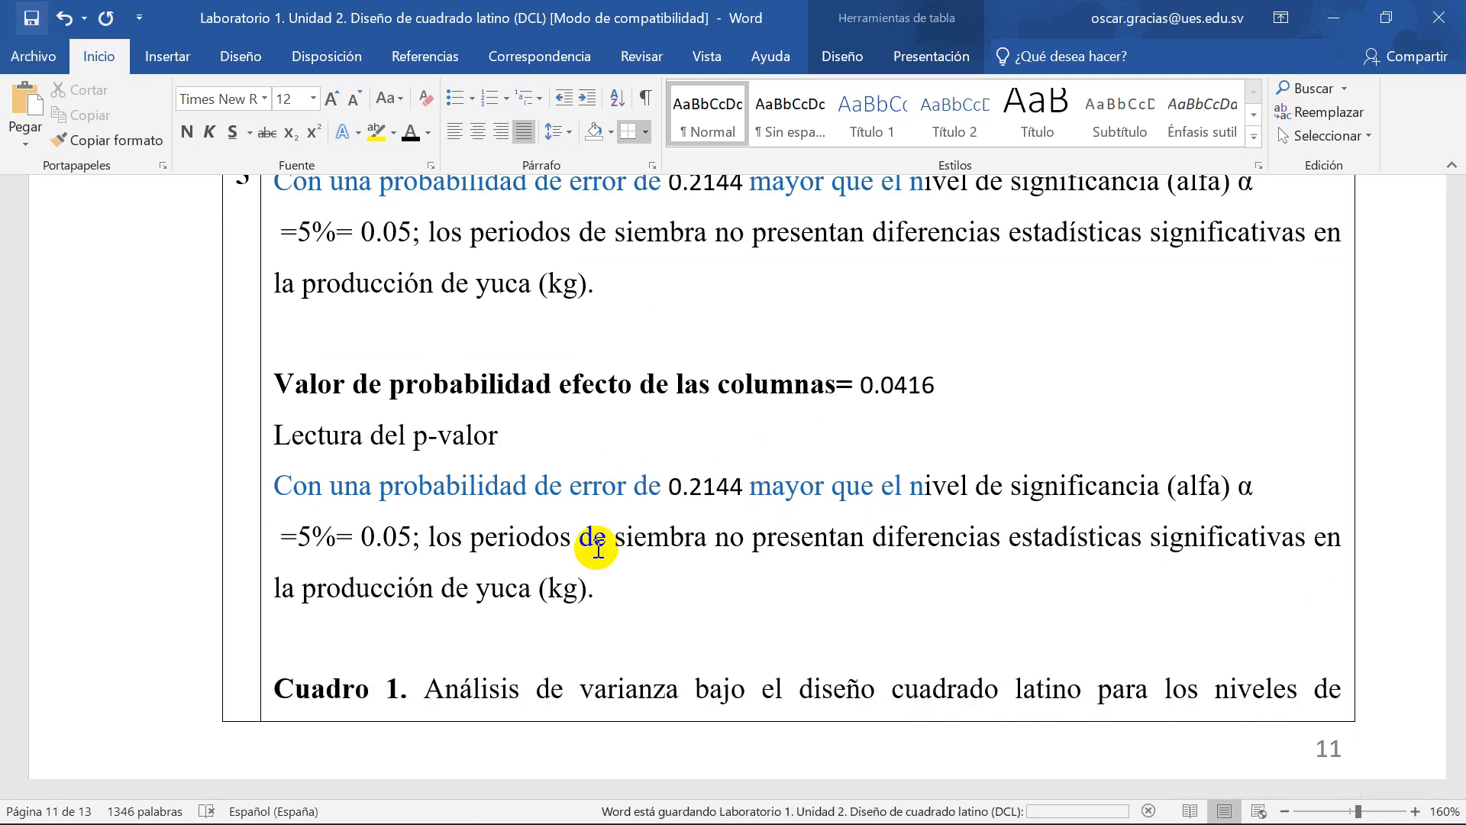
scroll(703, 576, down, 8)
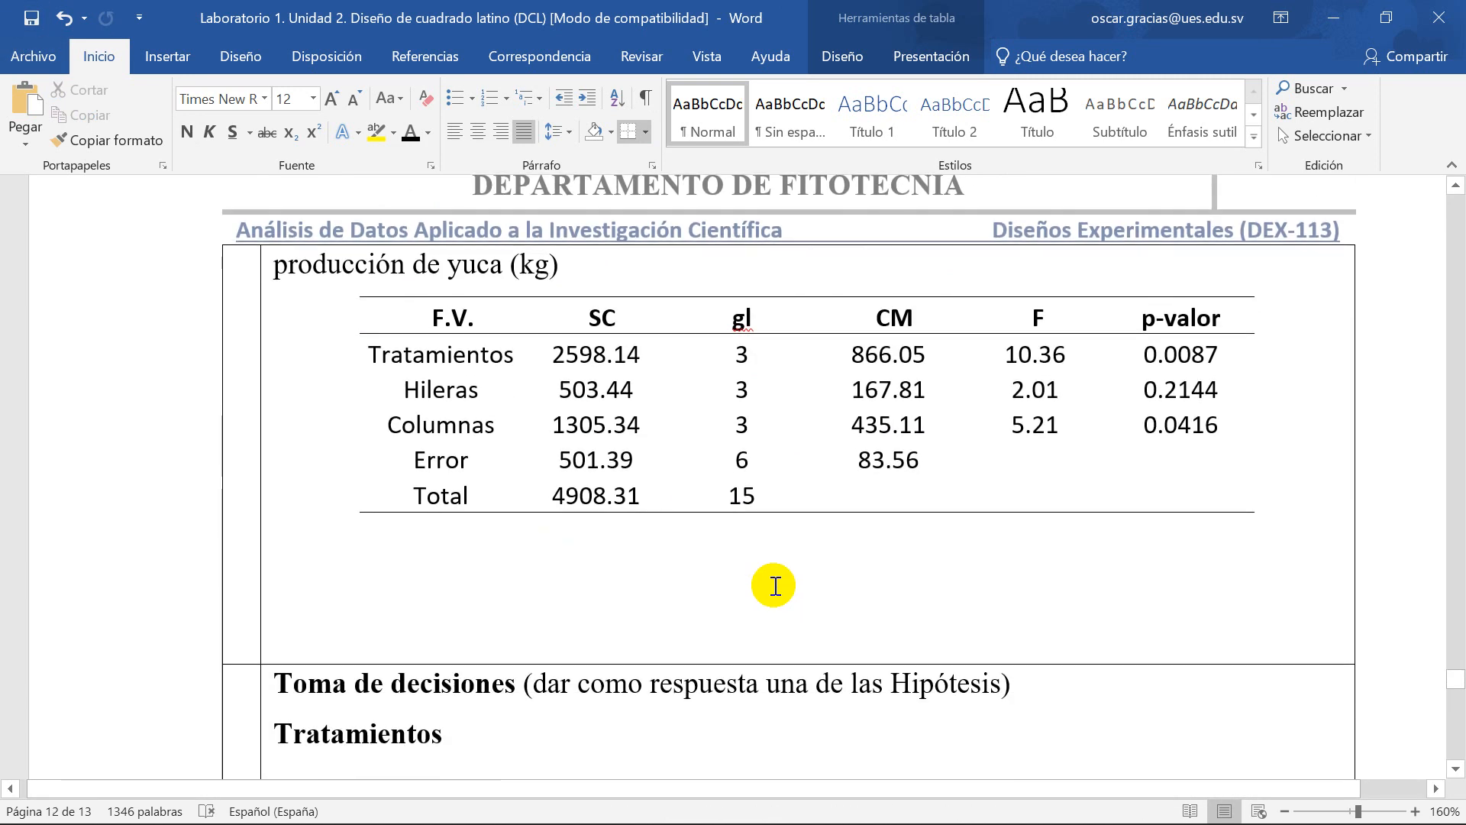
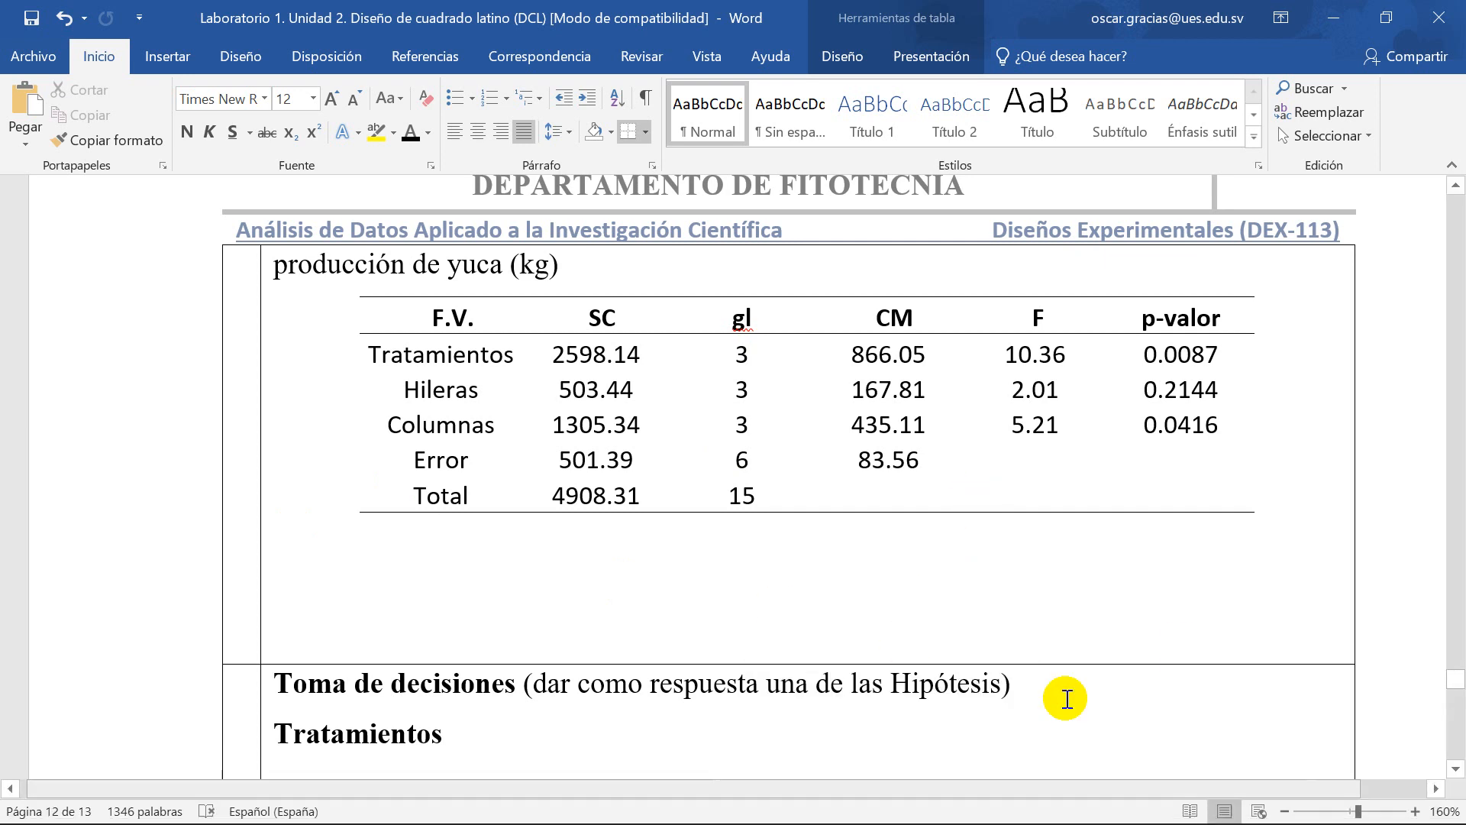
click(990, 615)
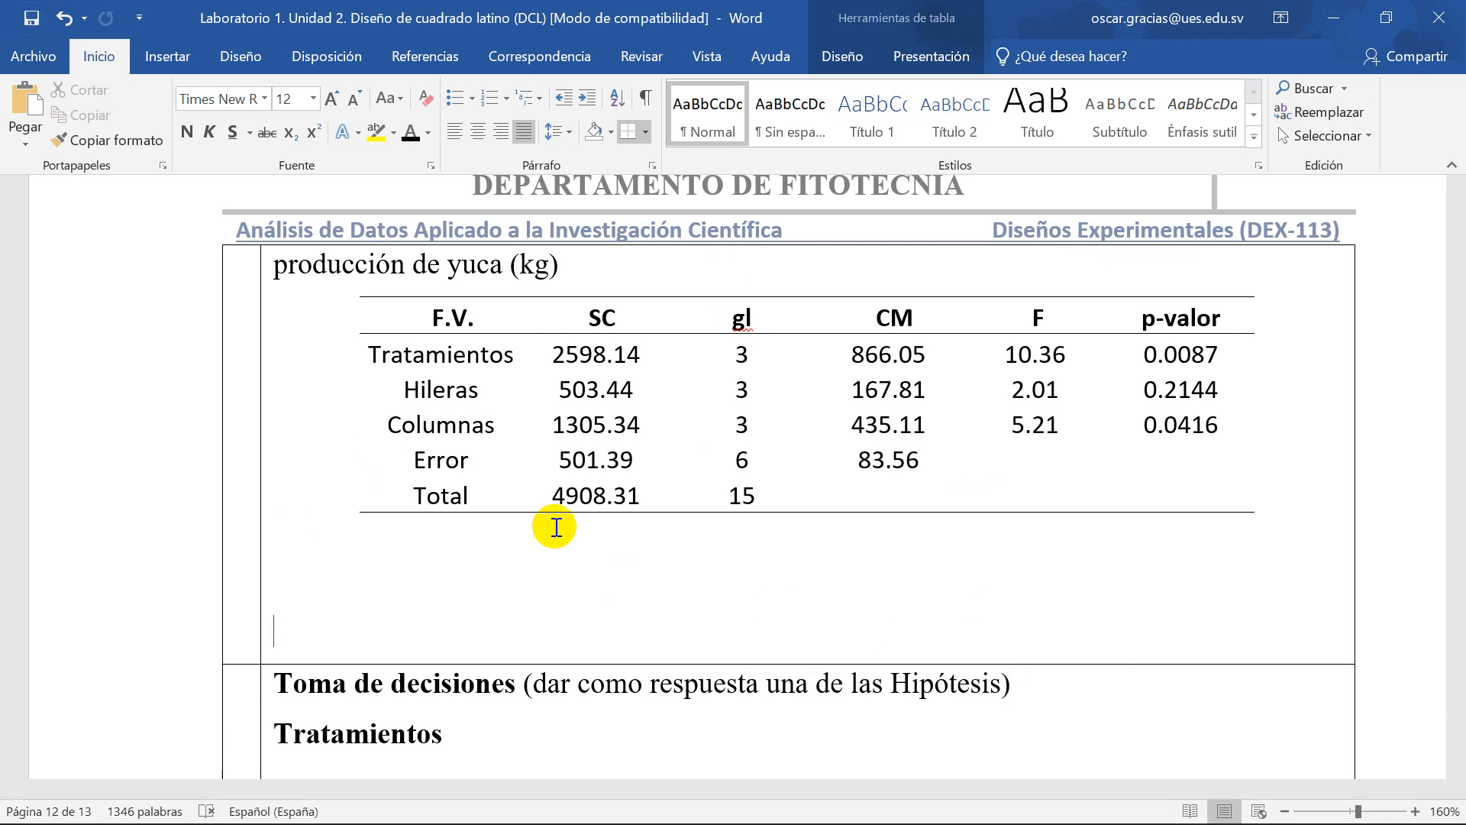
scroll(580, 588, up, 12)
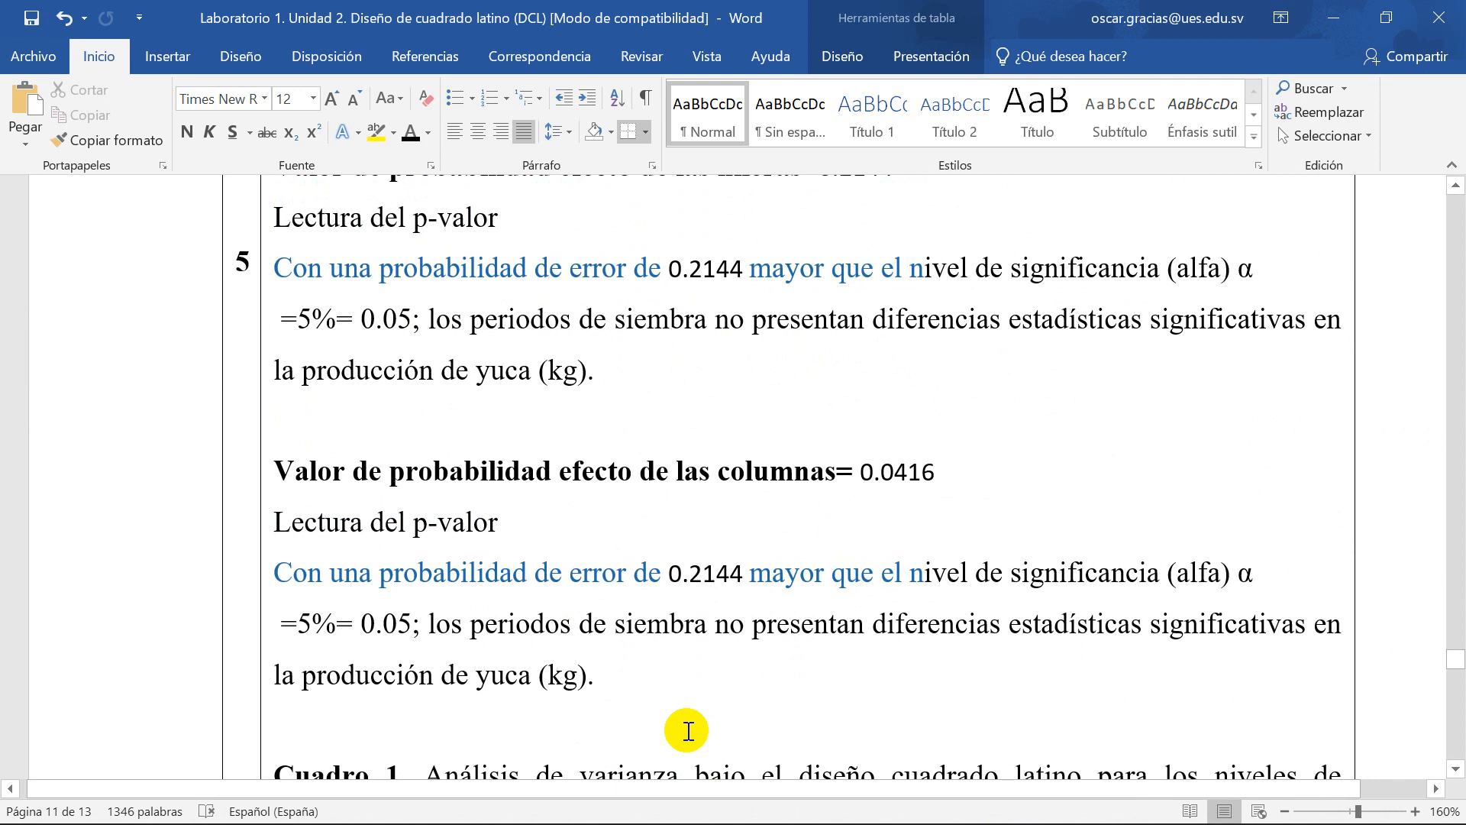
Step: Replace the probability value in the columnas reading with 0.0416, copied from the columnas p-value line
scroll(687, 731, down, 3)
click(636, 496)
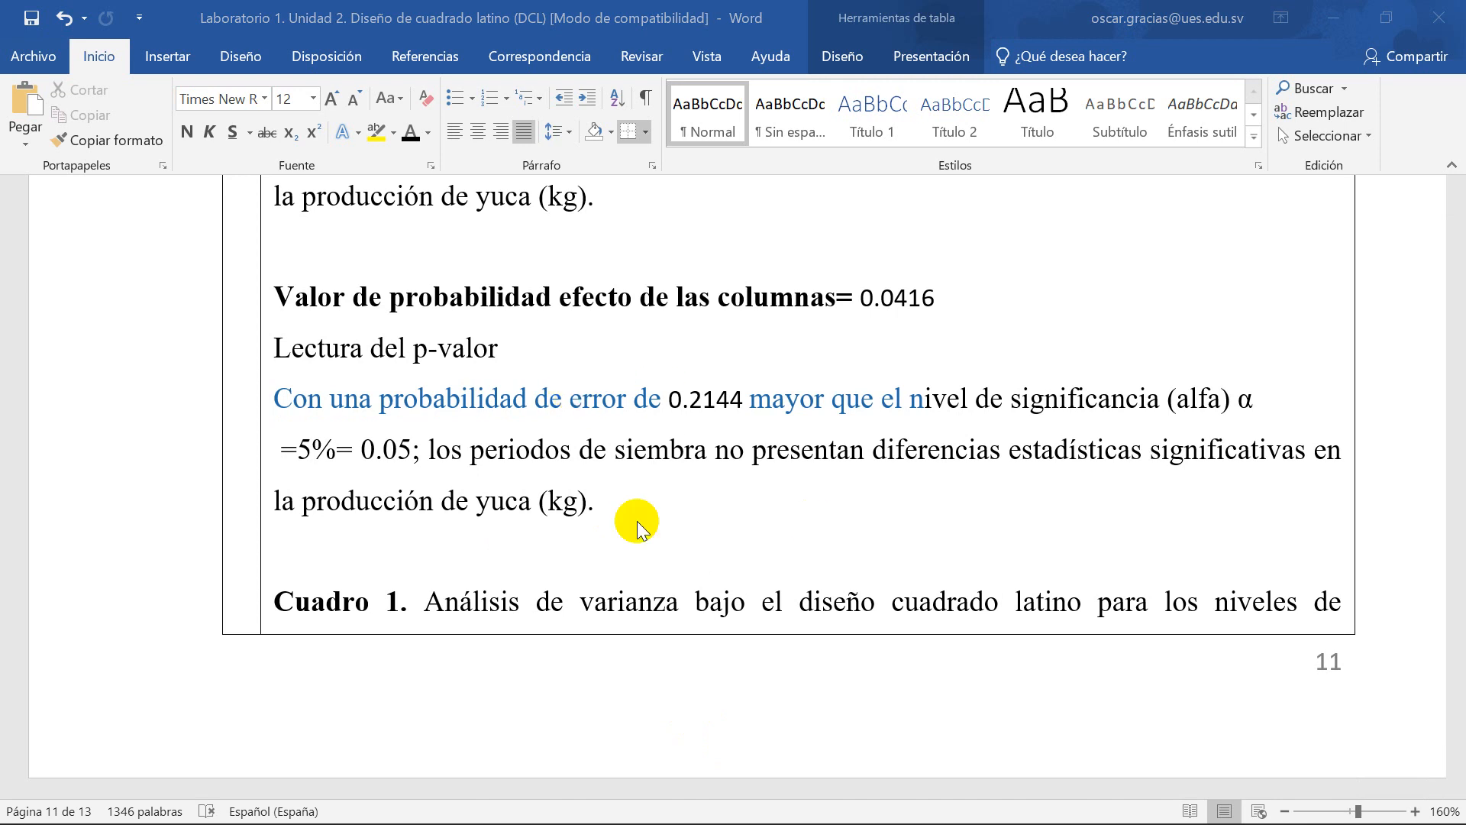
click(873, 300)
drag(872, 300, 941, 299)
key(ctrl+c)
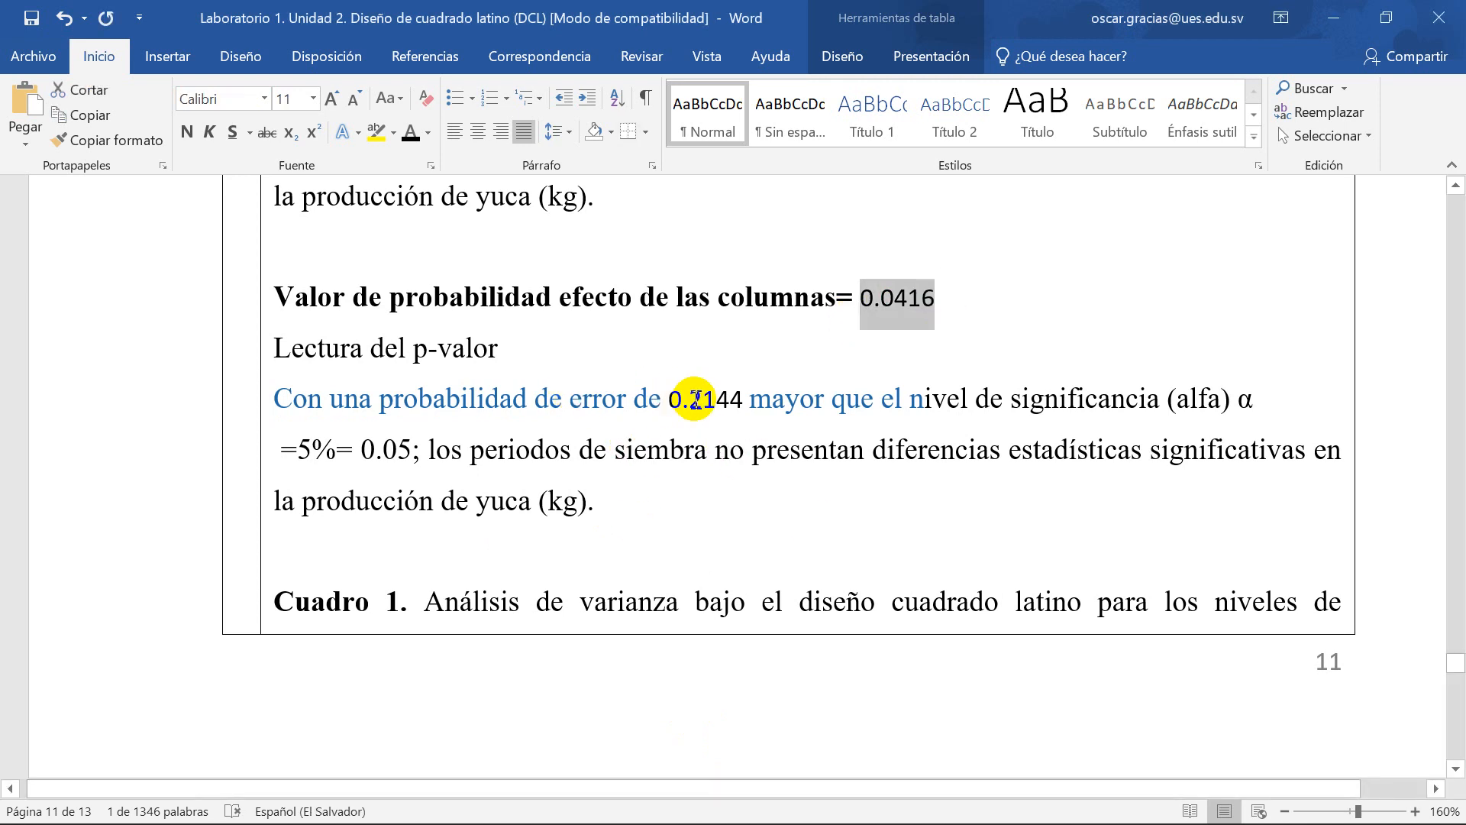
drag(666, 399, 726, 397)
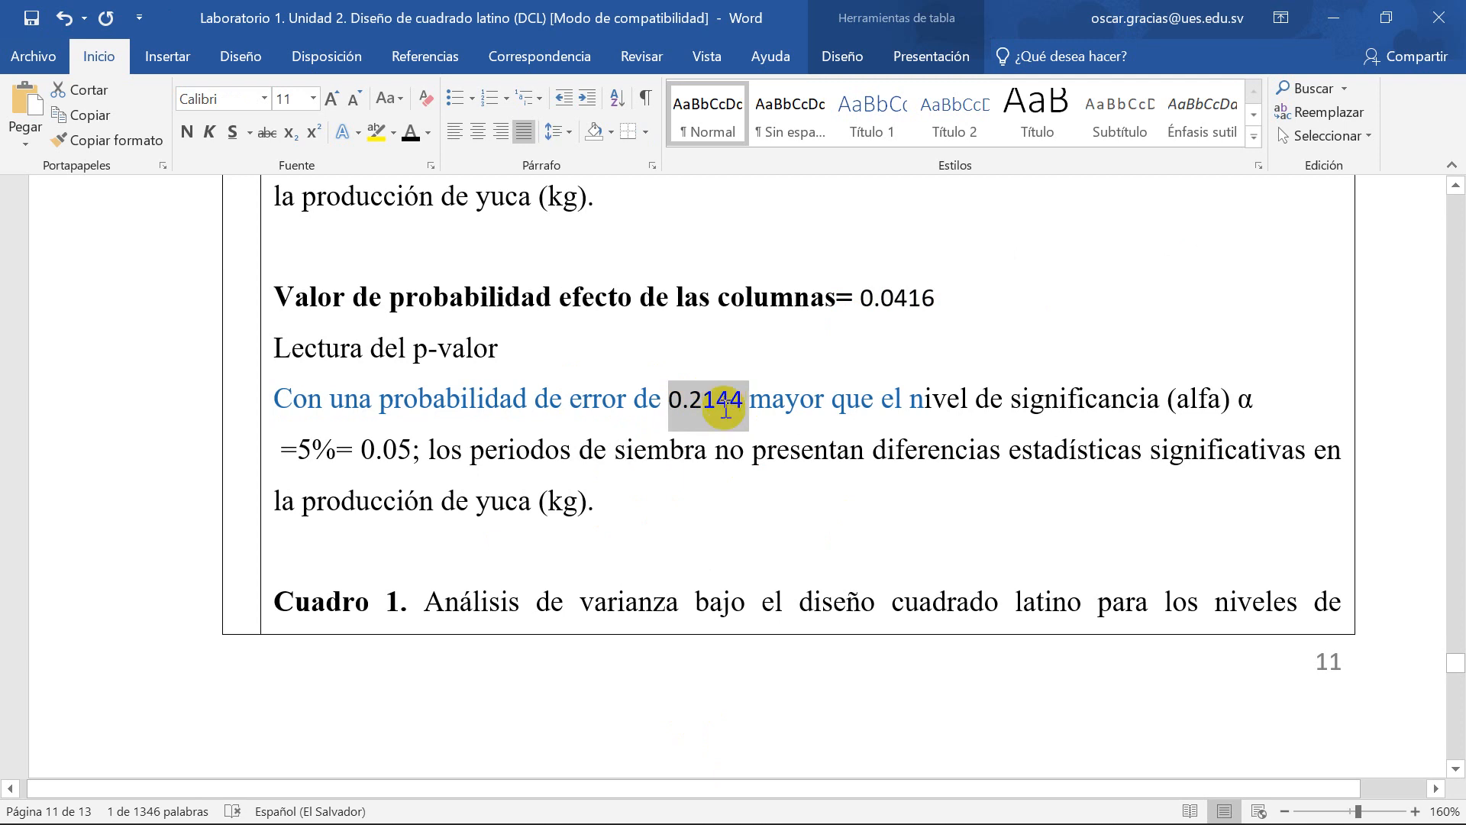
key(ctrl+v)
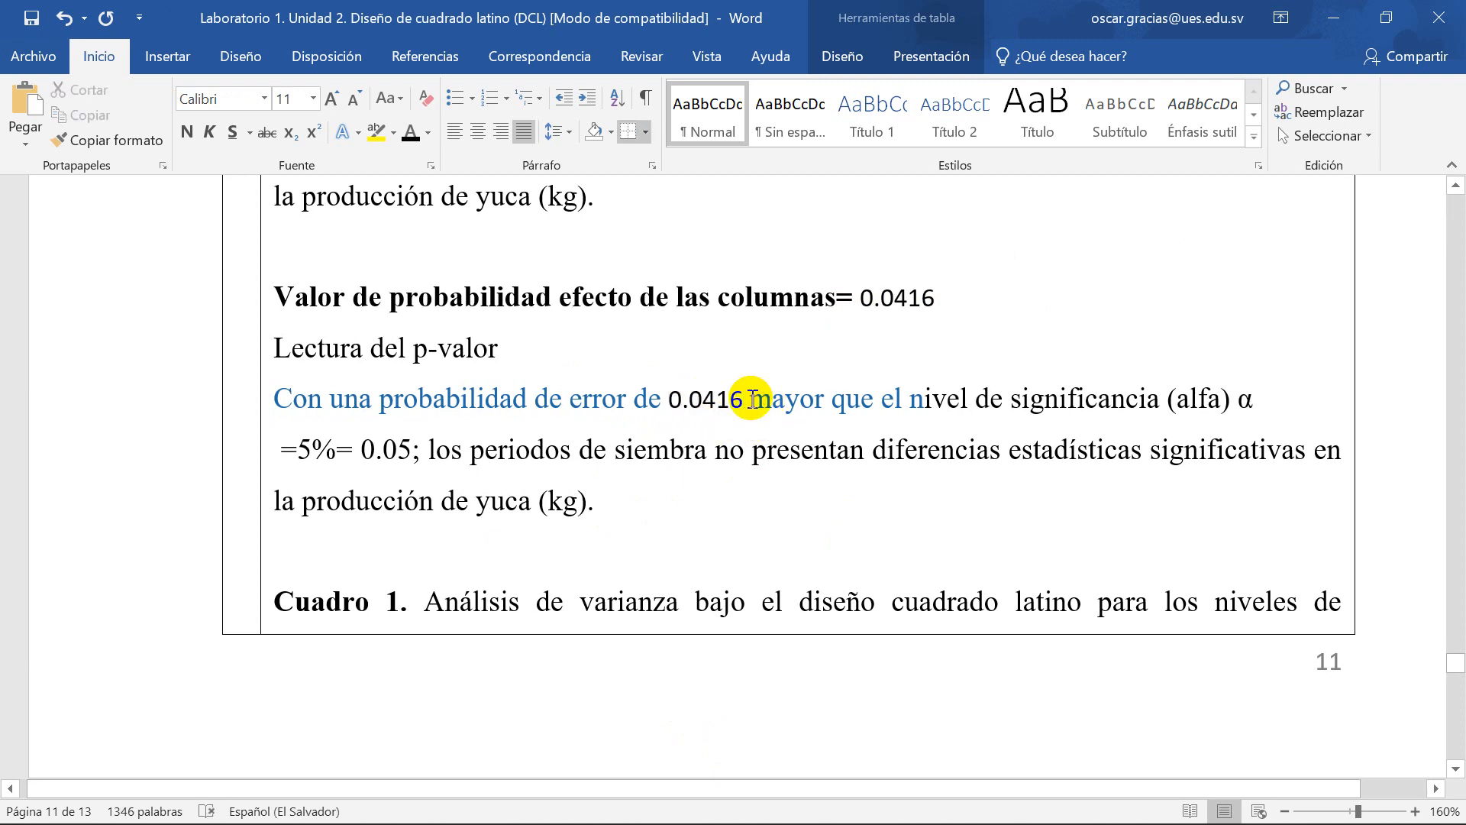
Step: Replace the columnas reading from "mayor que el nivel" onward with the tratamientos wording "menor que el nivel" through "yuca (kg).", followed by a blank line
scroll(729, 436, up, 3)
scroll(729, 437, up, 3)
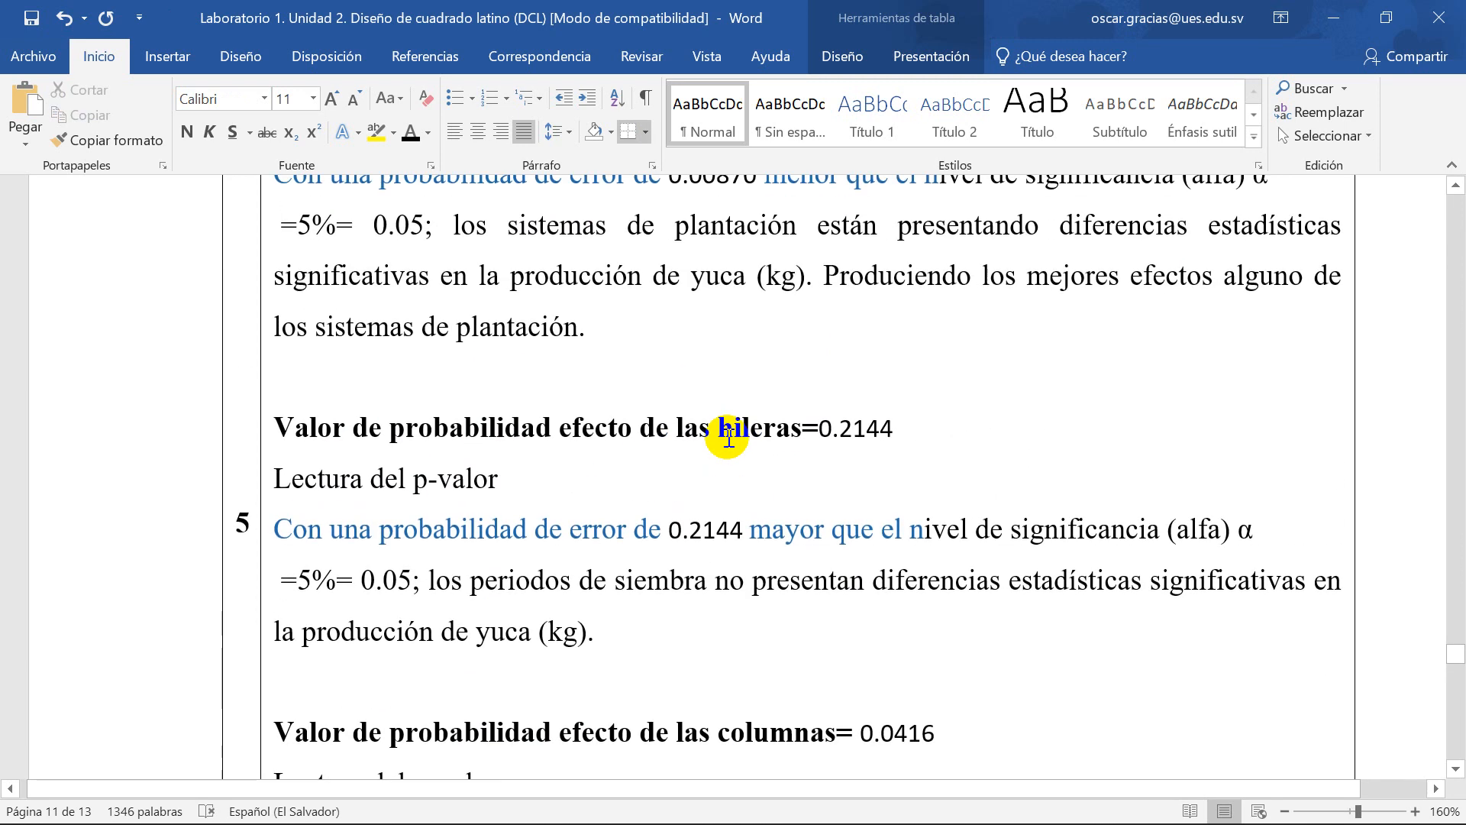
scroll(772, 419, down, 2)
scroll(775, 425, up, 2)
scroll(778, 434, up, 1)
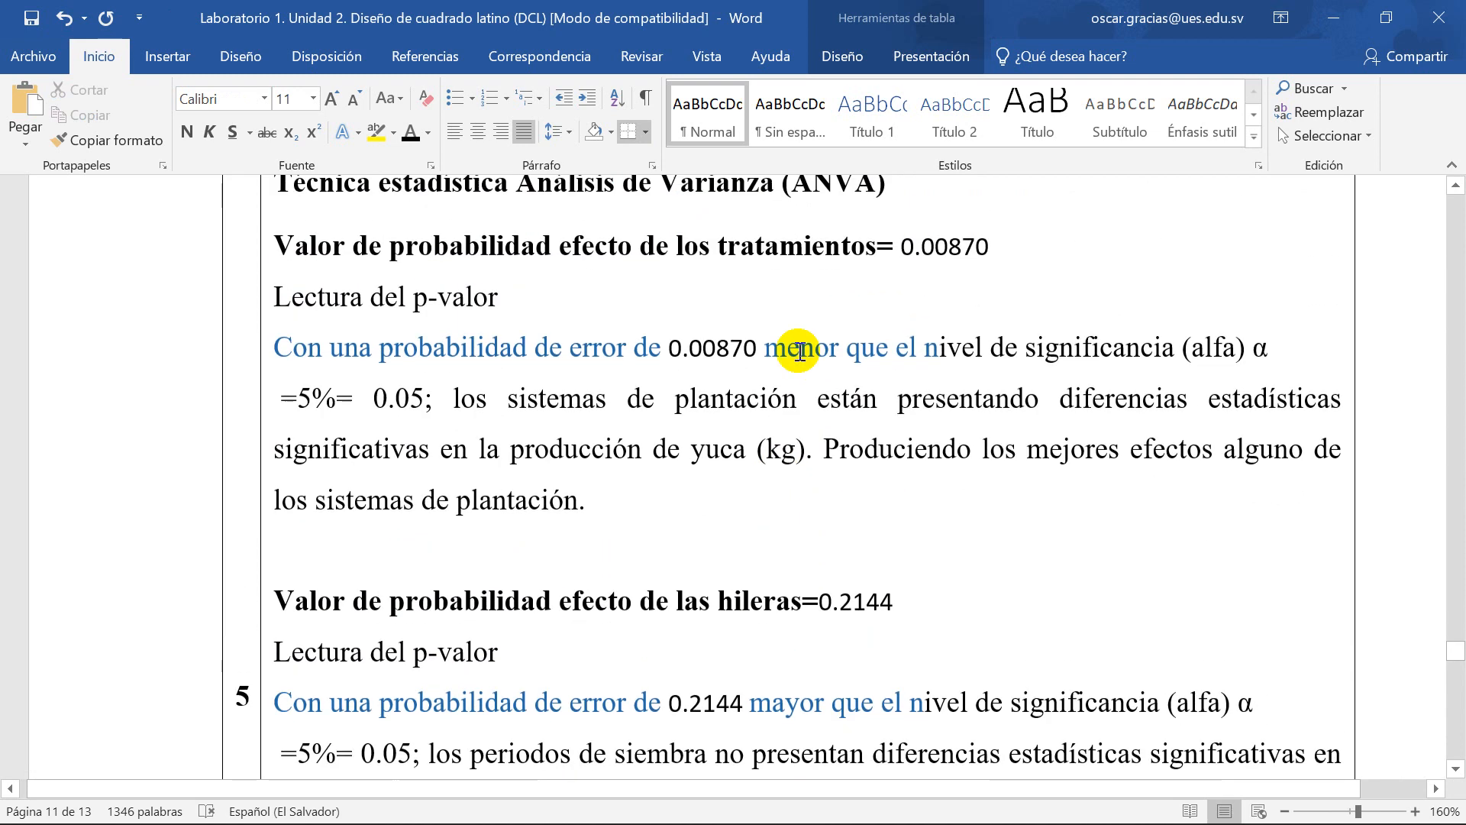
drag(763, 350, 808, 452)
key(ctrl+c)
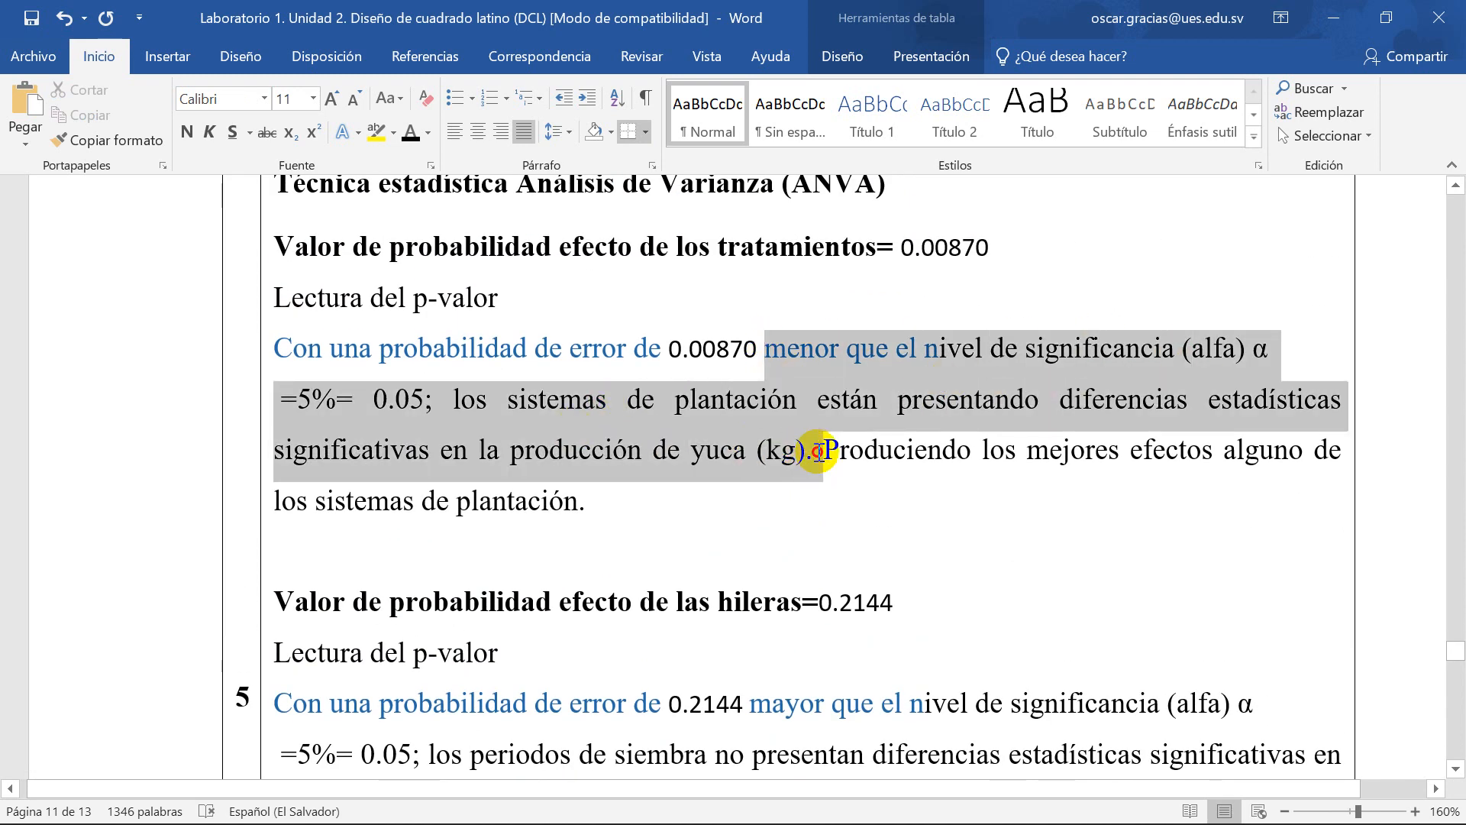
scroll(769, 485, down, 5)
scroll(769, 485, down, 1)
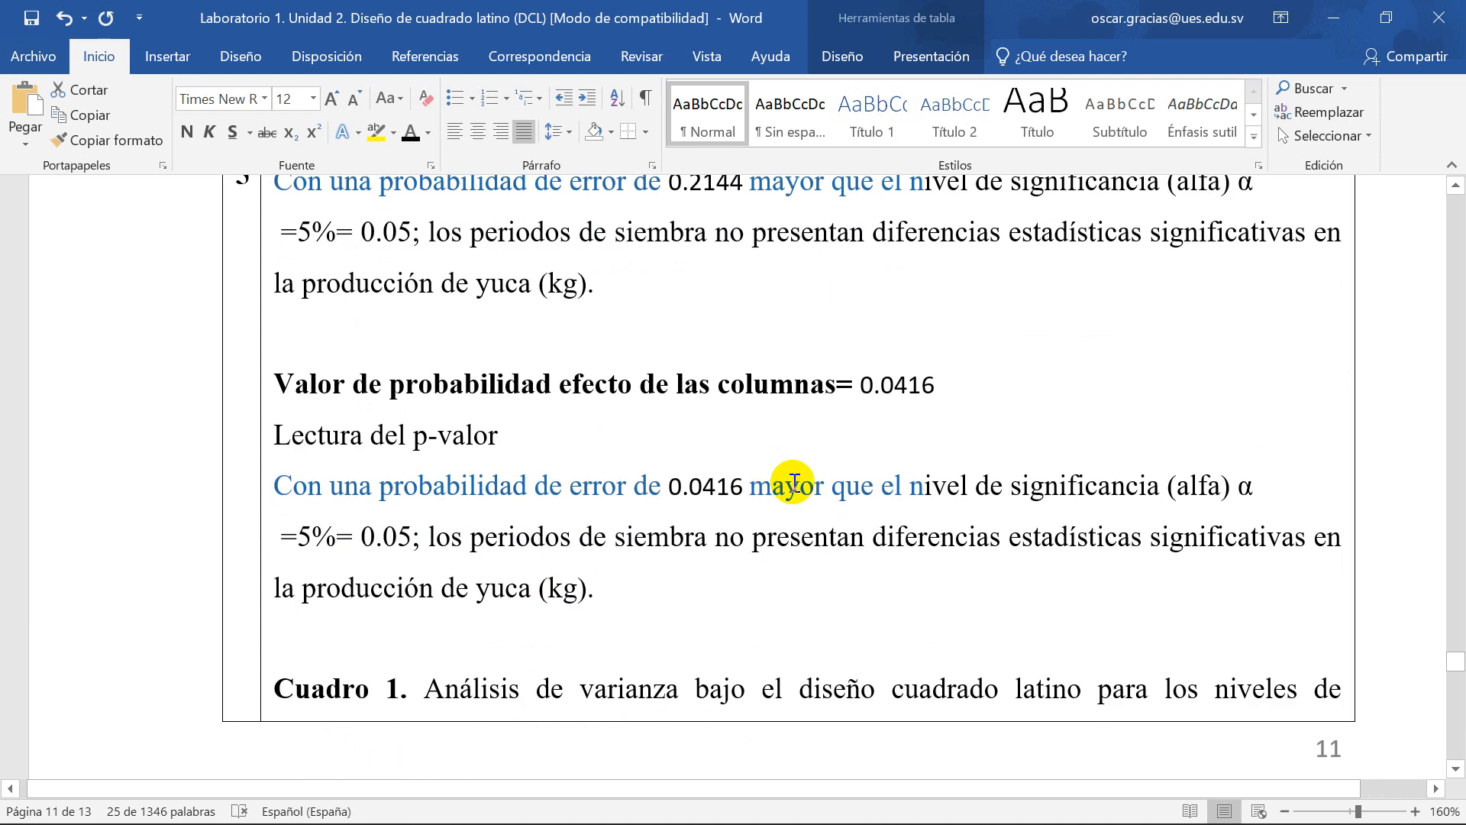
click(752, 487)
drag(752, 487, 776, 580)
key(ctrl+v)
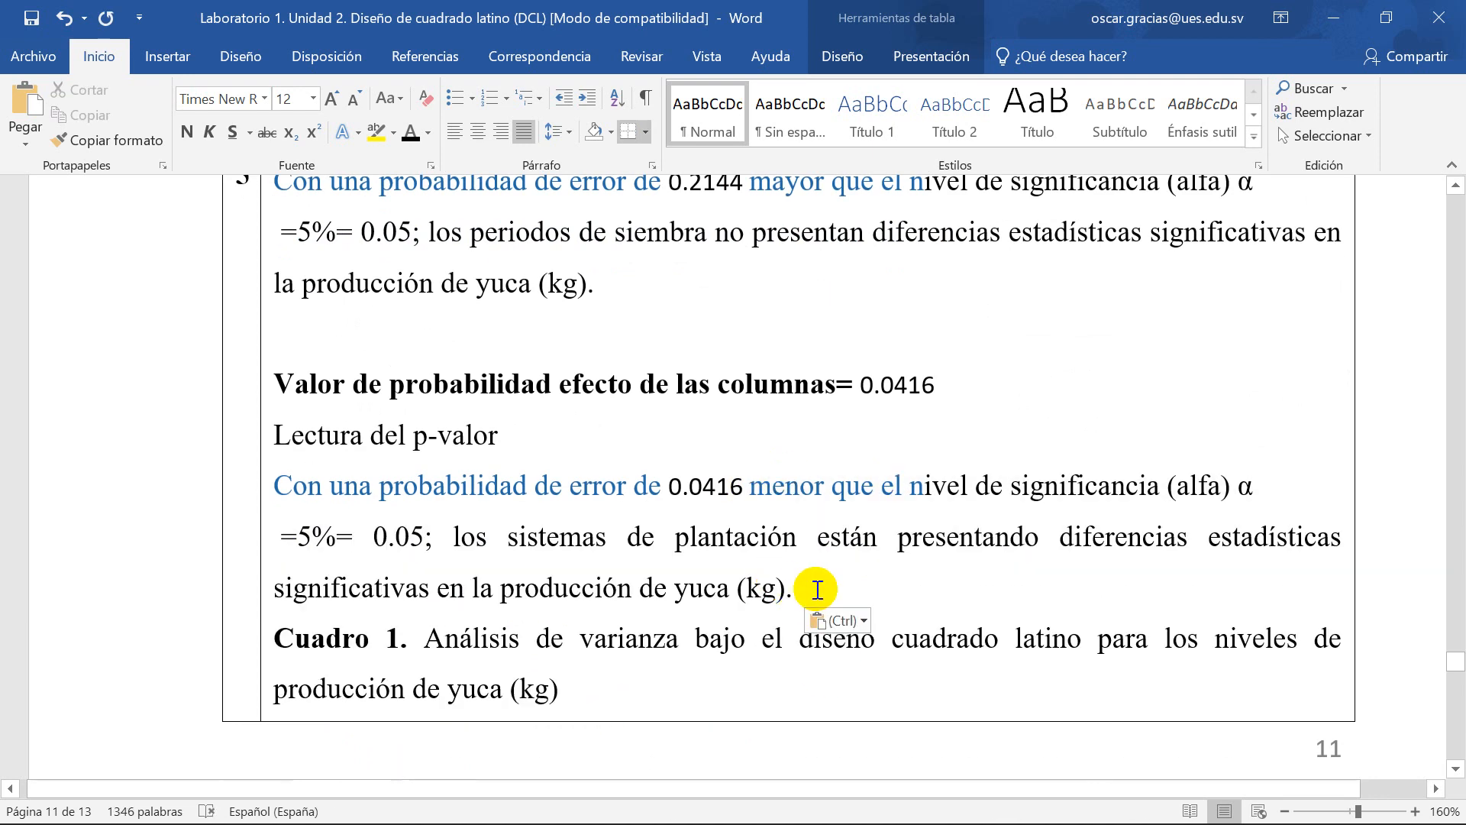
key(Return)
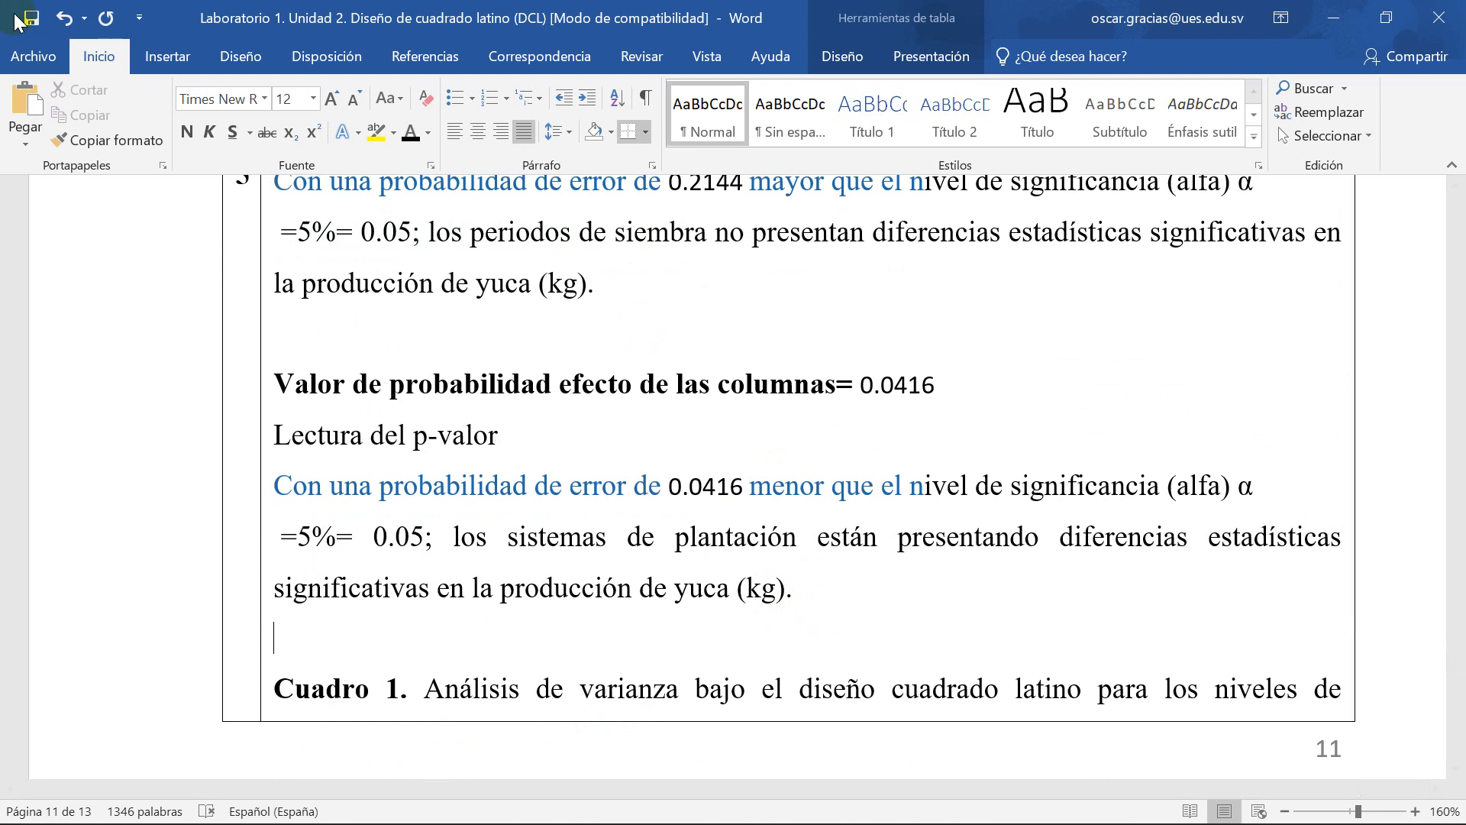
Step: Review the residual plot, the three p-value readings and the empty Toma de decisiones section
scroll(735, 524, up, 4)
scroll(735, 525, up, 10)
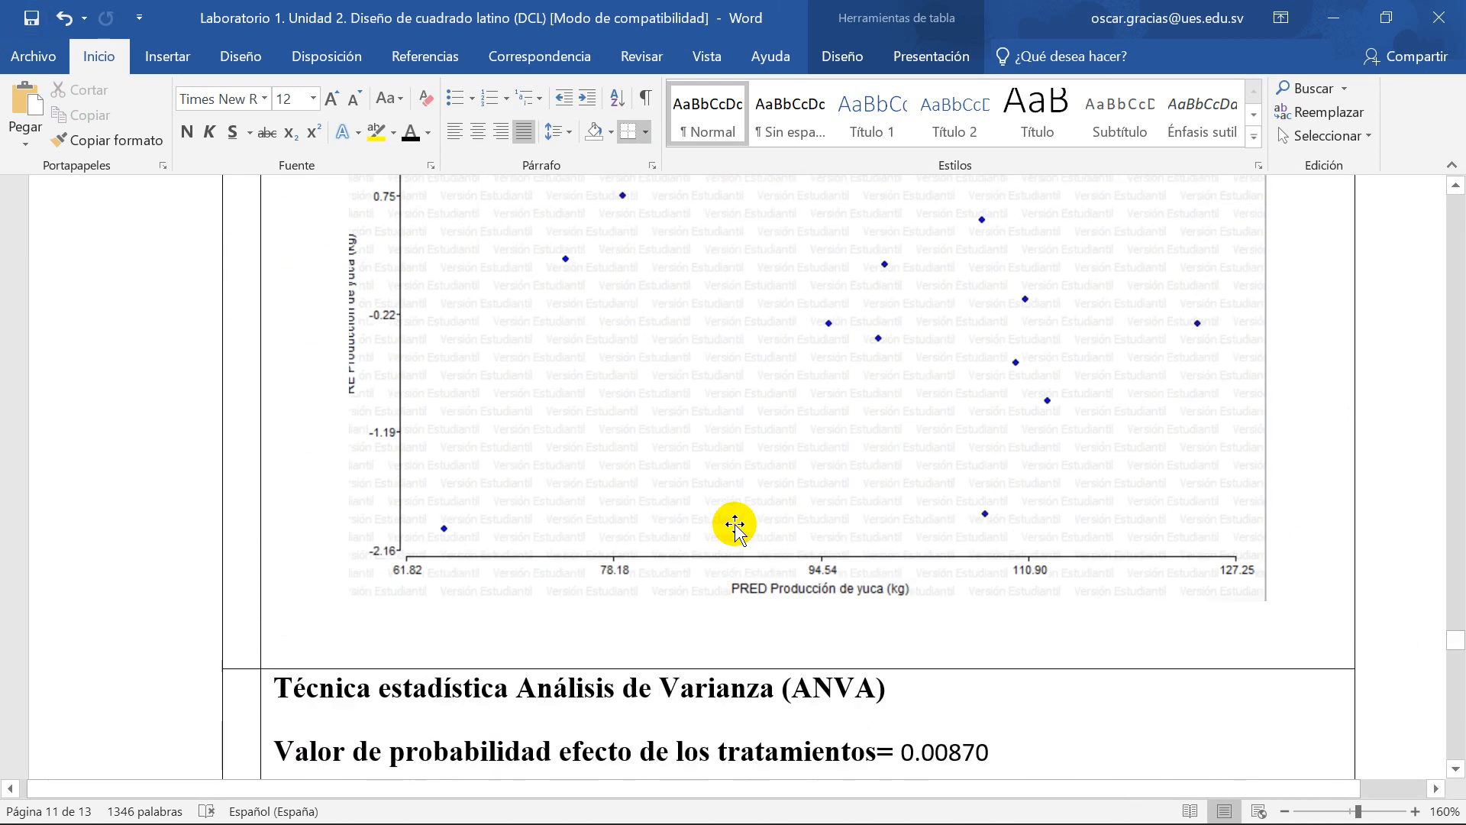
scroll(736, 525, down, 4)
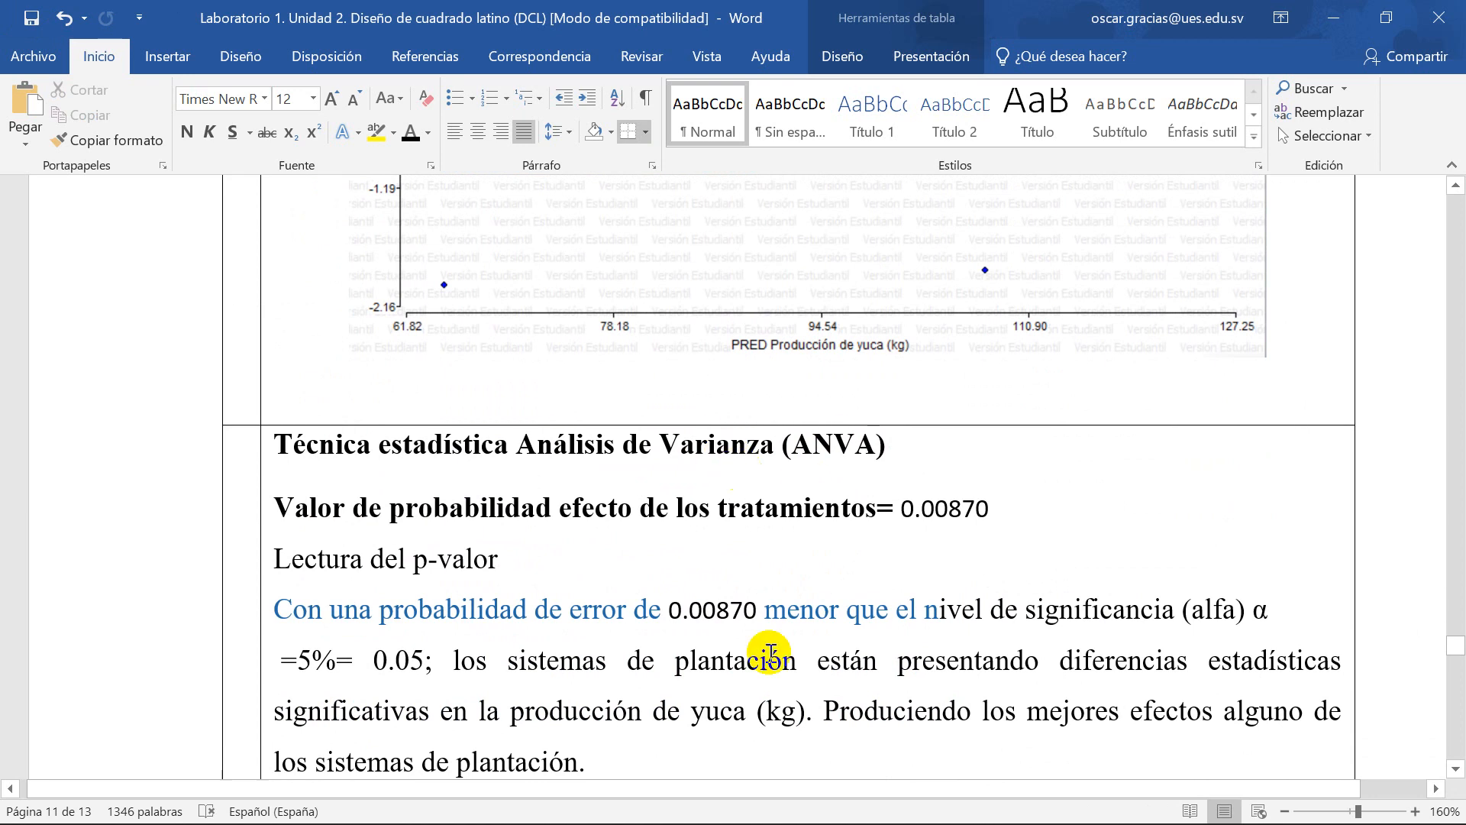
scroll(561, 519, down, 3)
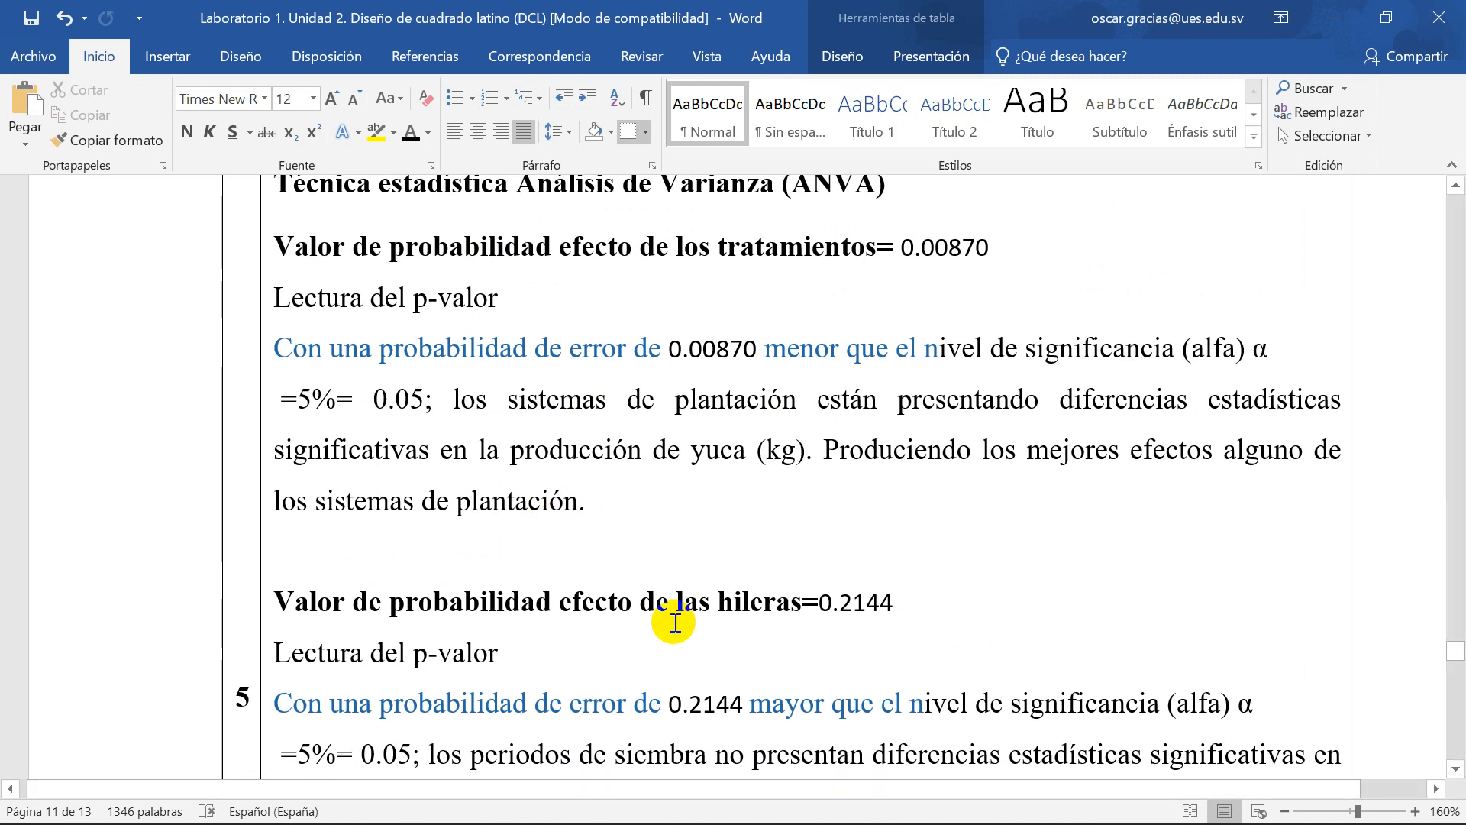
scroll(458, 518, up, 7)
scroll(458, 518, up, 3)
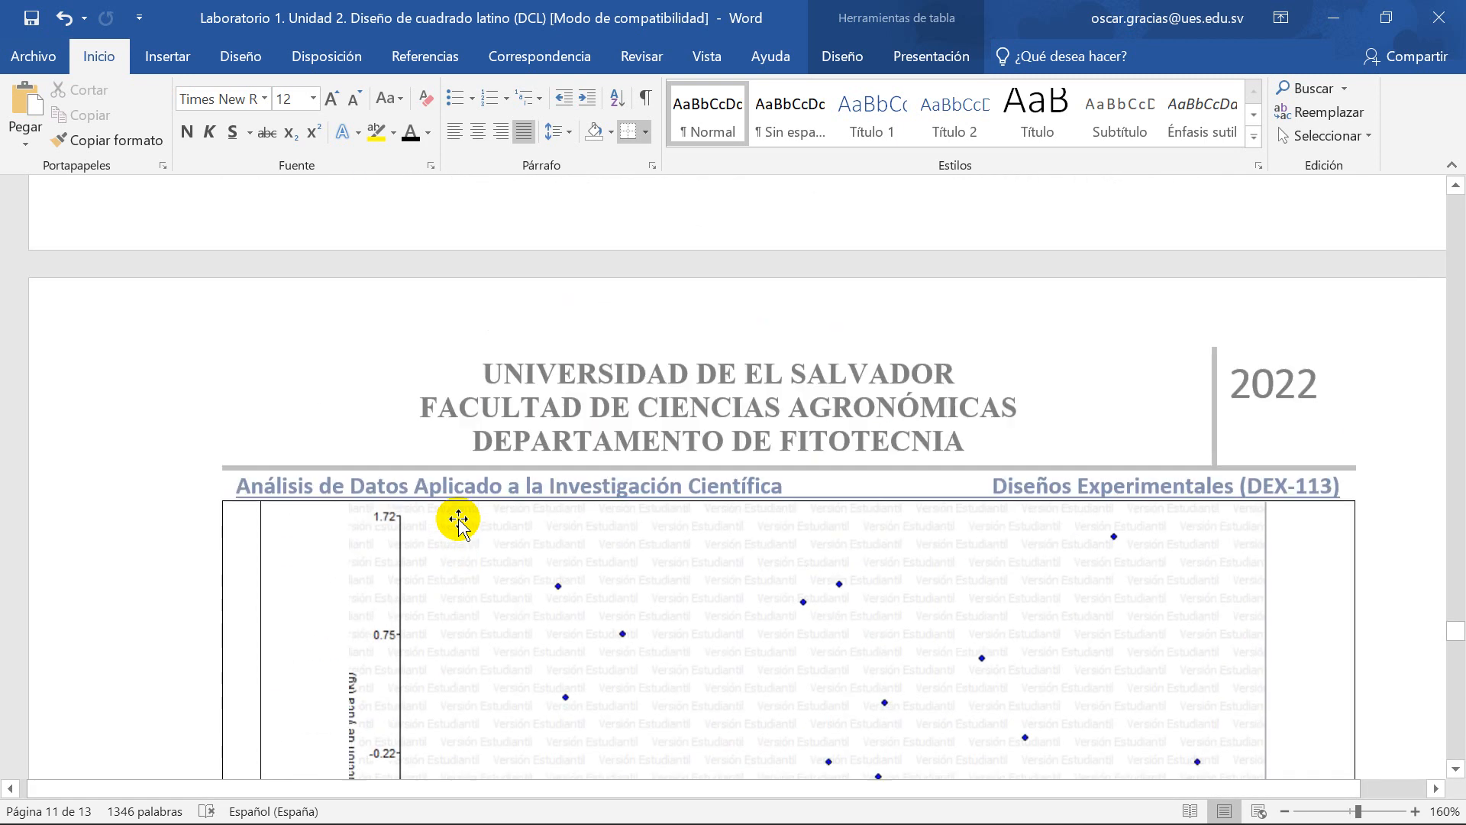
scroll(458, 518, down, 8)
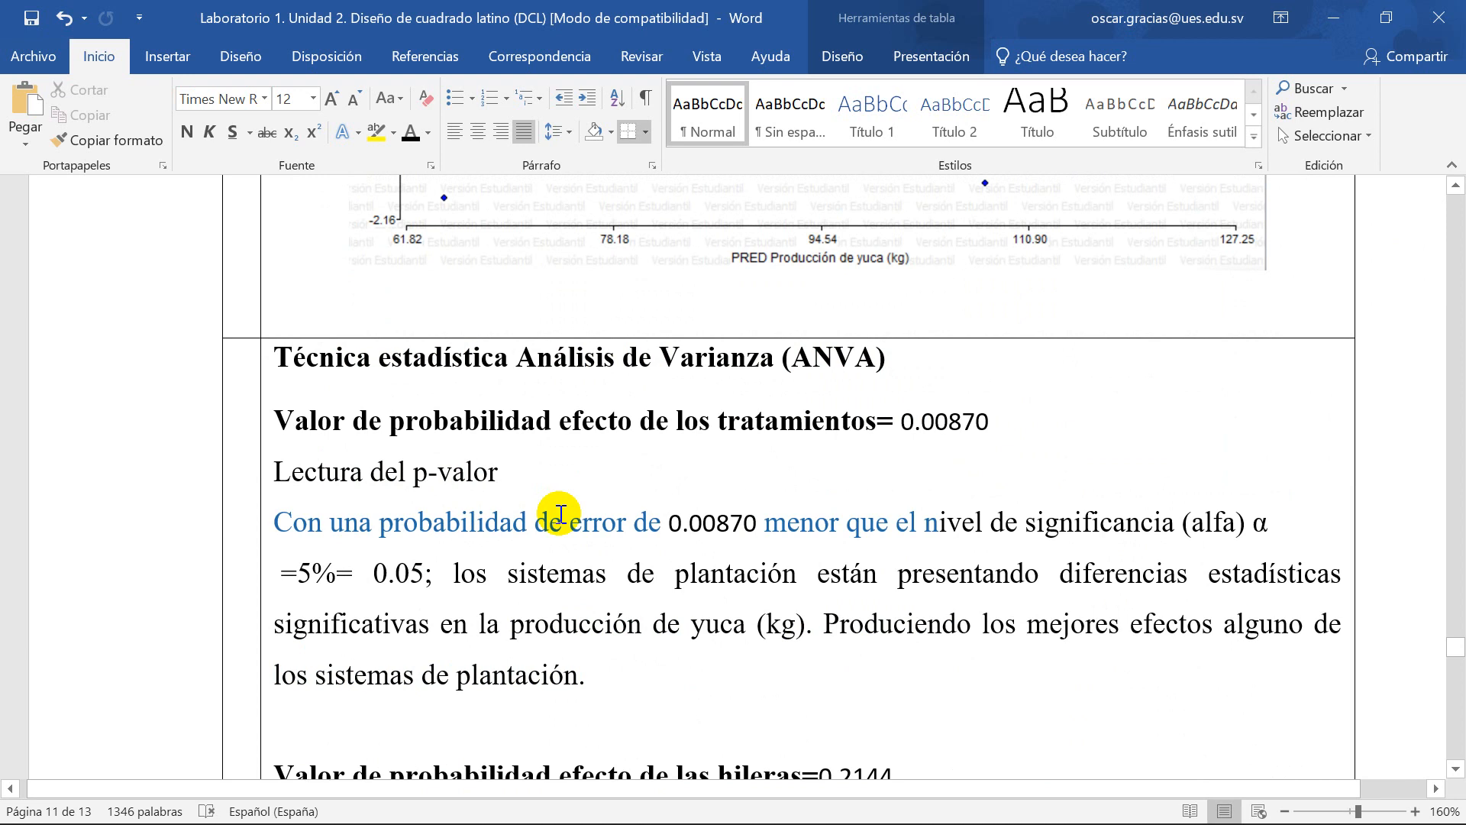
scroll(648, 680, down, 10)
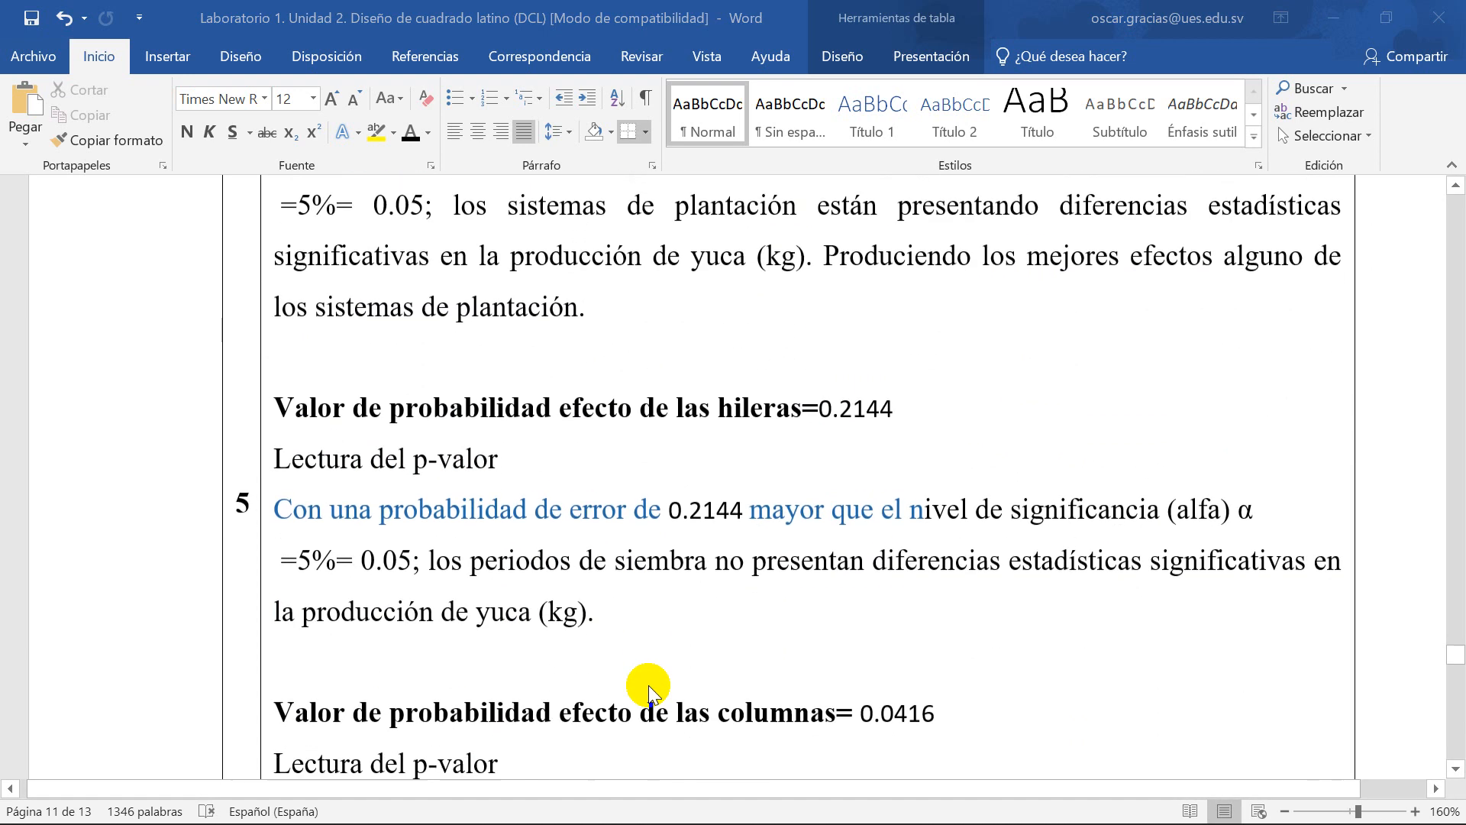
scroll(648, 676, down, 12)
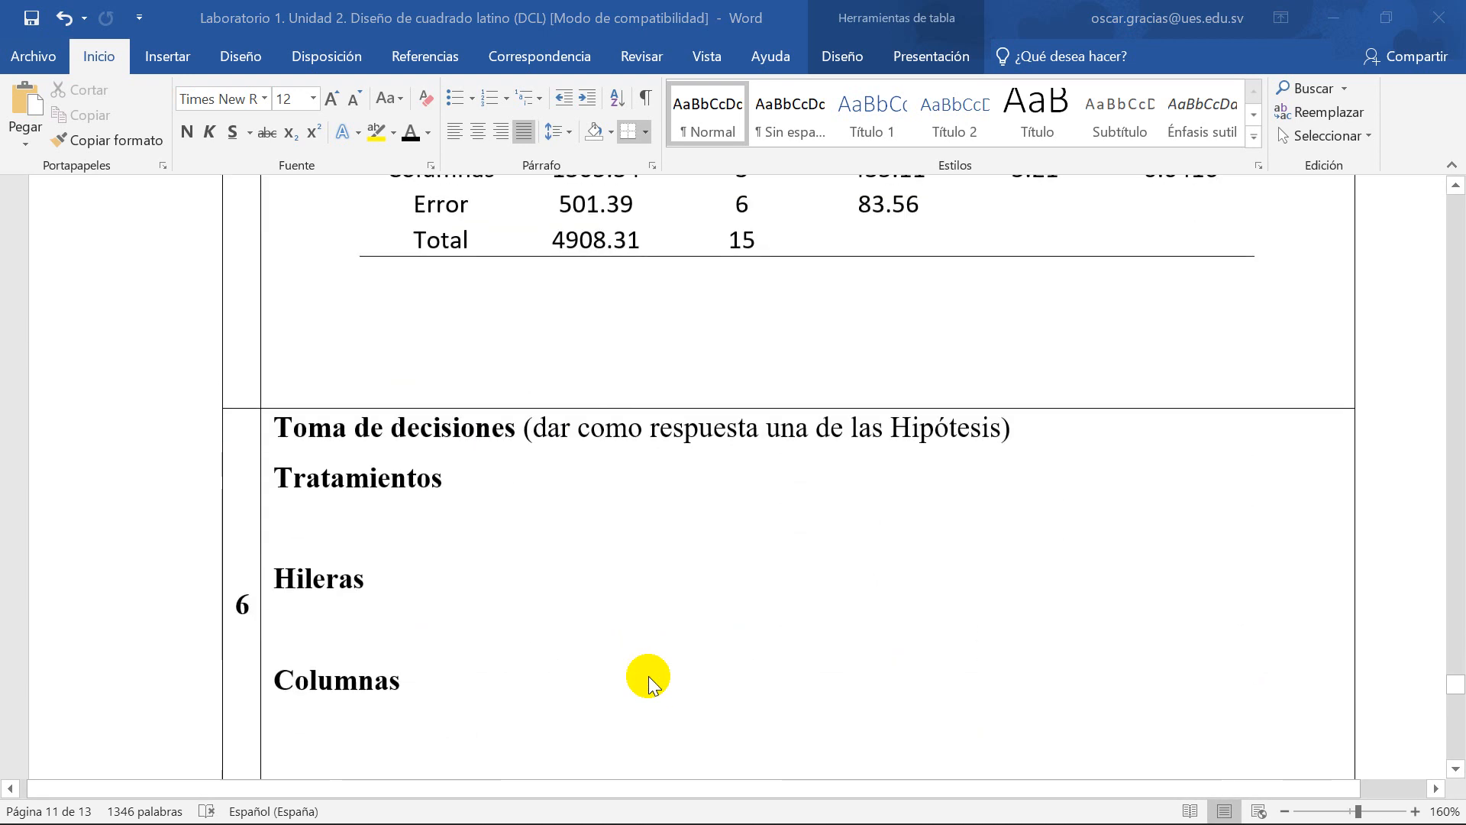
scroll(648, 676, up, 2)
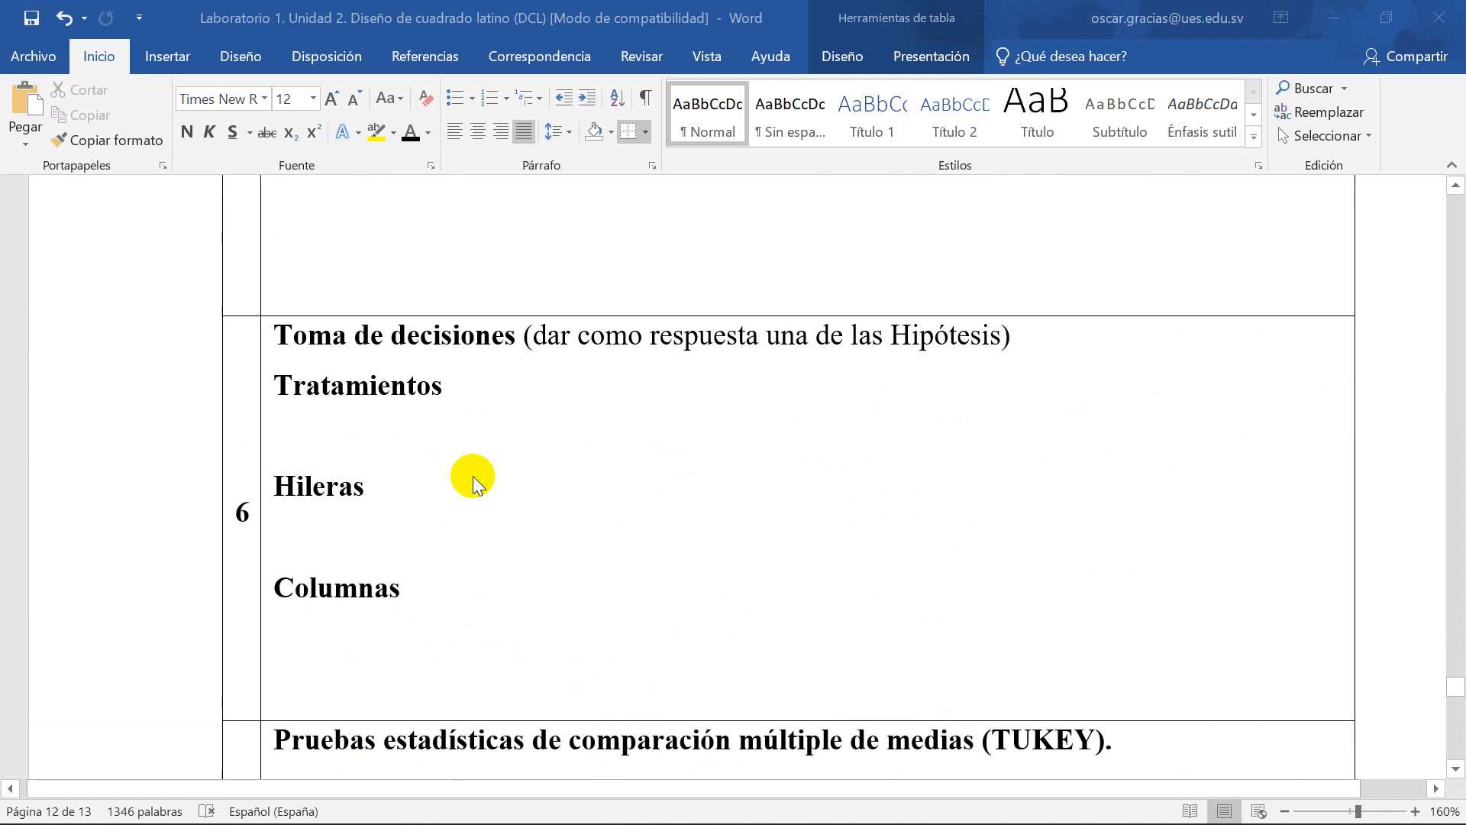
Step: Copy the full tratamientos p-value reading into the blank line under Tratamientos in the Toma de decisiones section
click(485, 388)
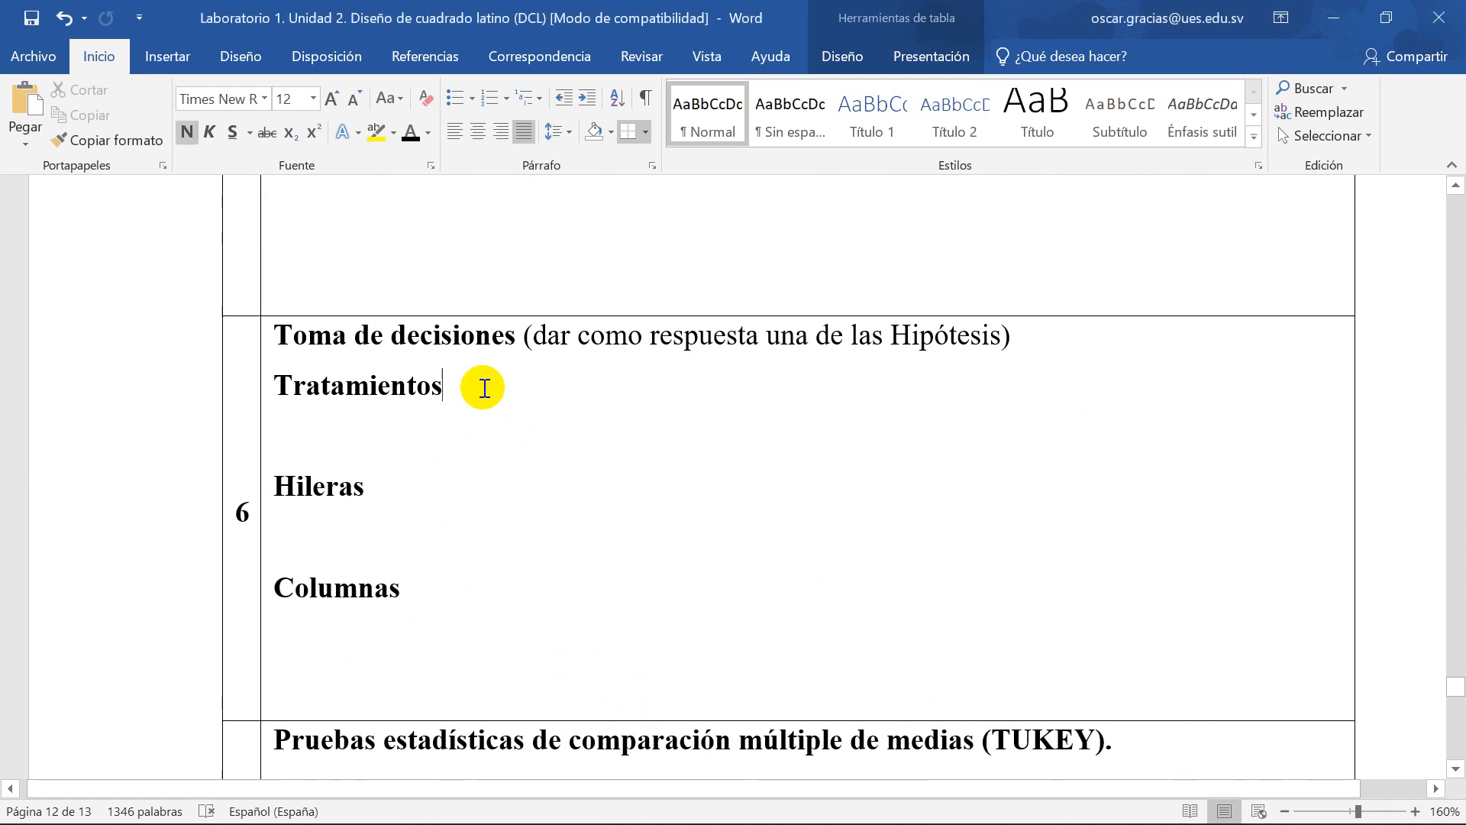
scroll(501, 489, up, 5)
scroll(500, 489, up, 12)
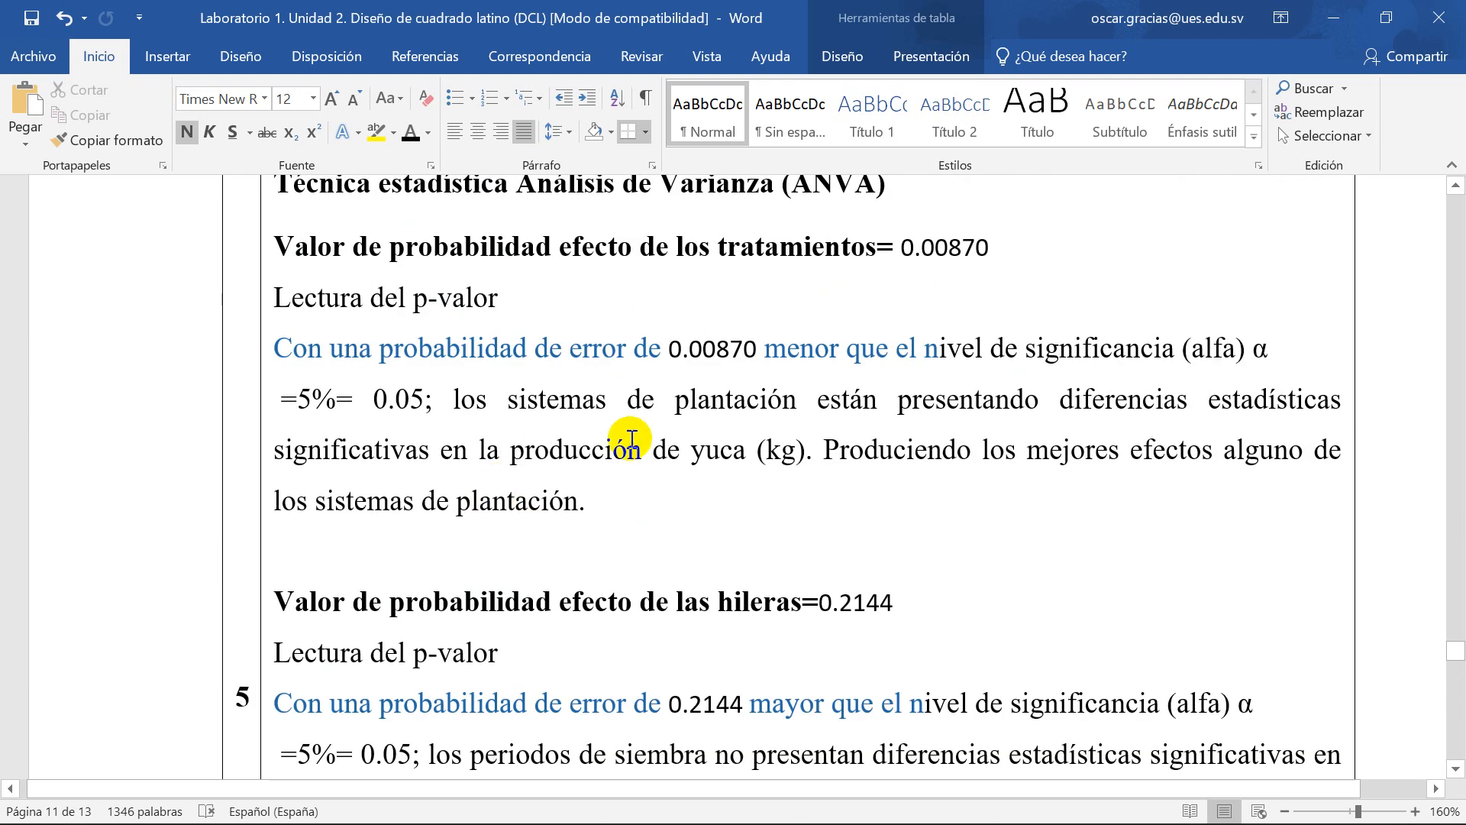
click(597, 506)
drag(596, 506, 286, 348)
key(ctrl+c)
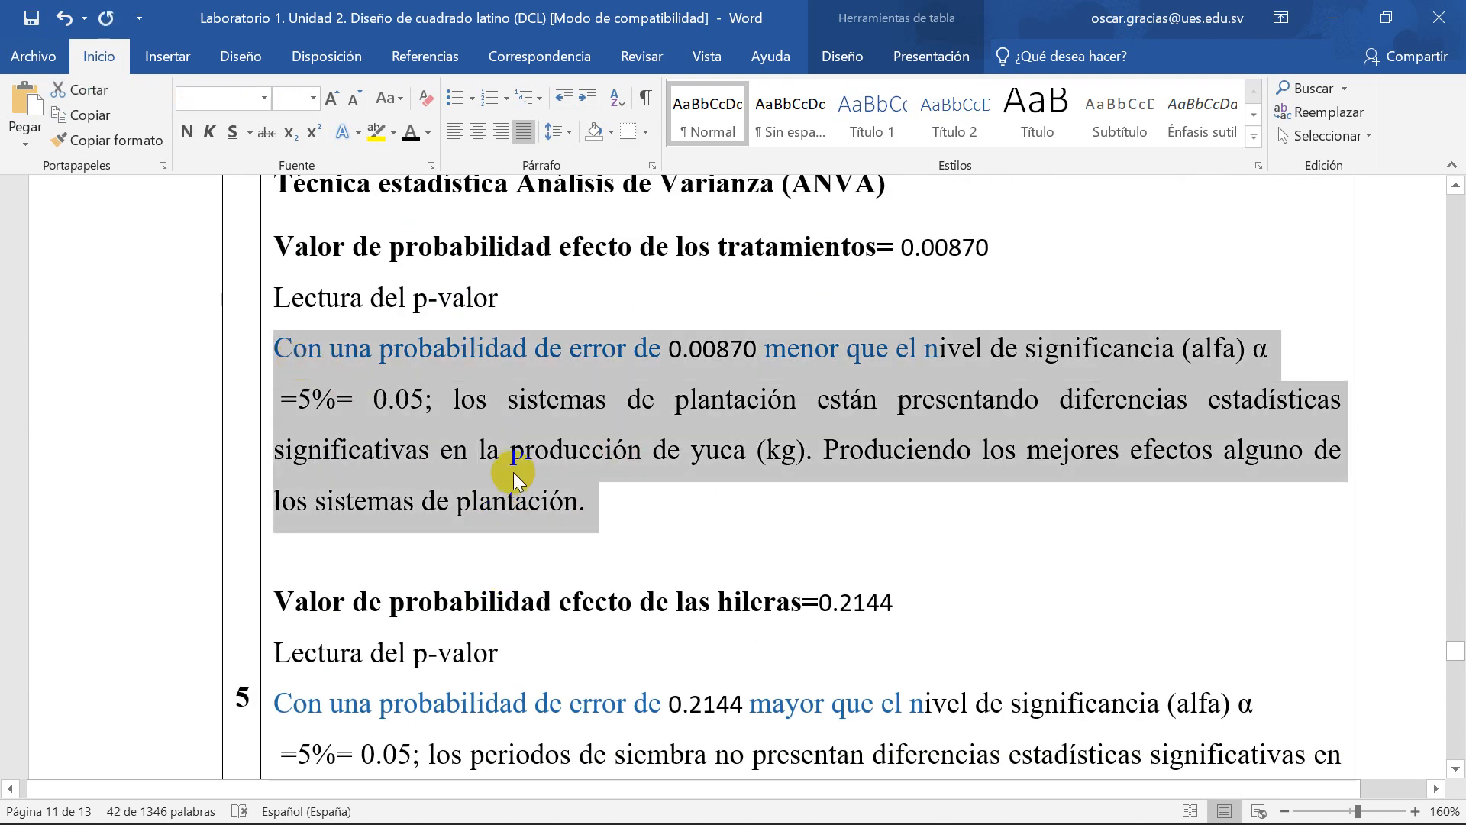
scroll(573, 562, up, 2)
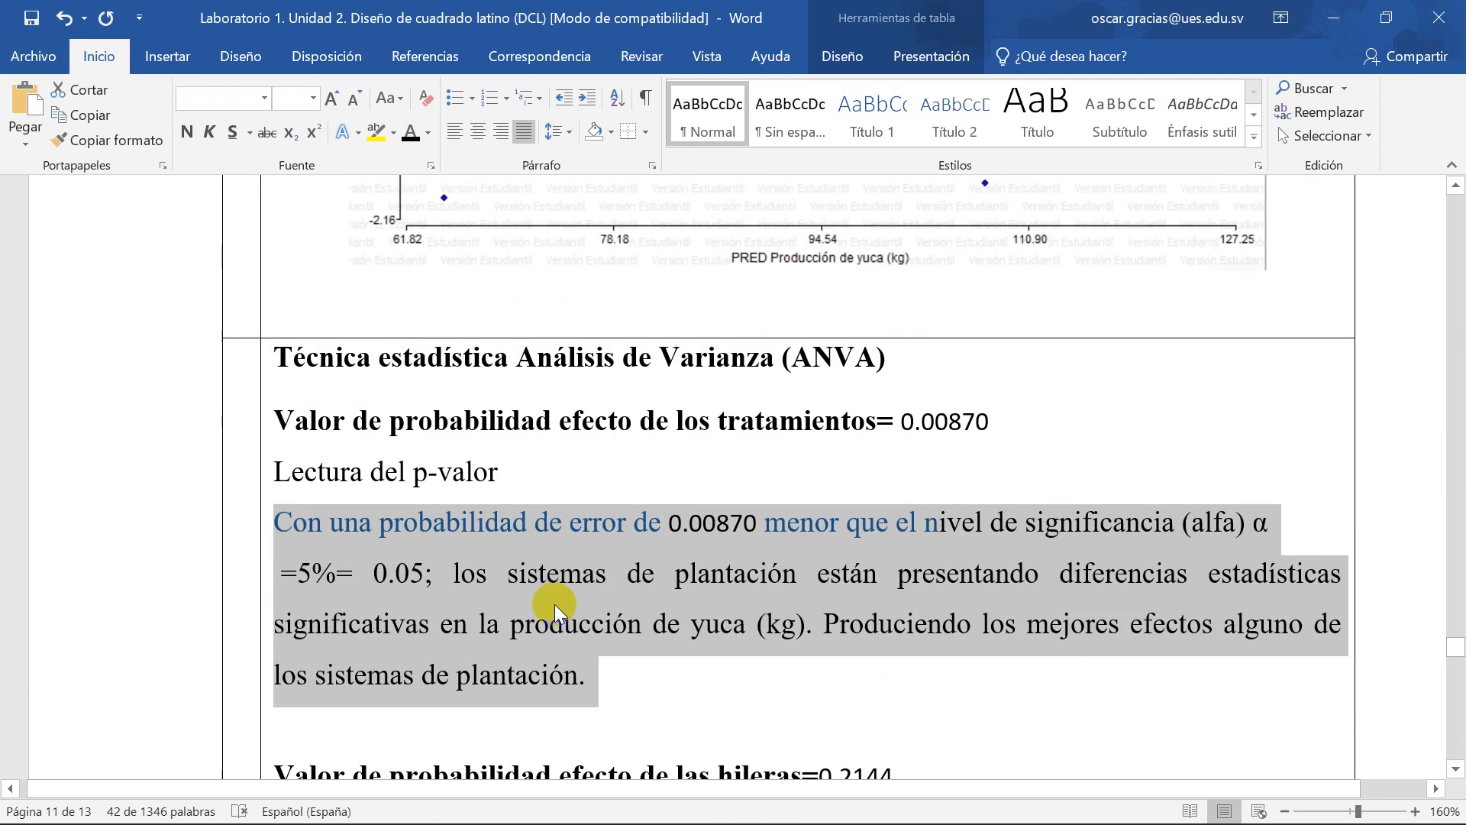
scroll(554, 603, down, 10)
scroll(554, 608, down, 7)
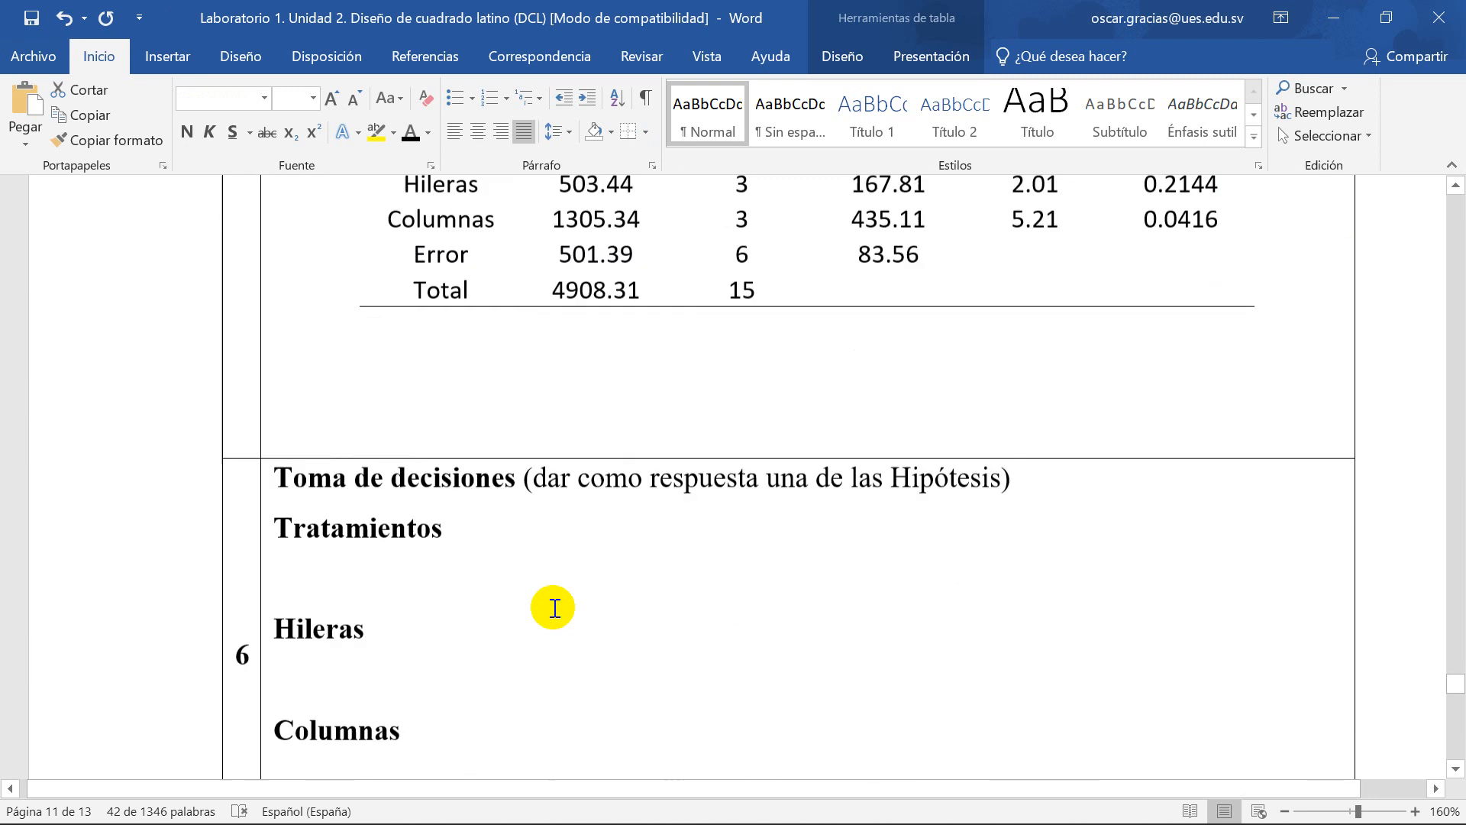
click(335, 434)
key(ctrl+v)
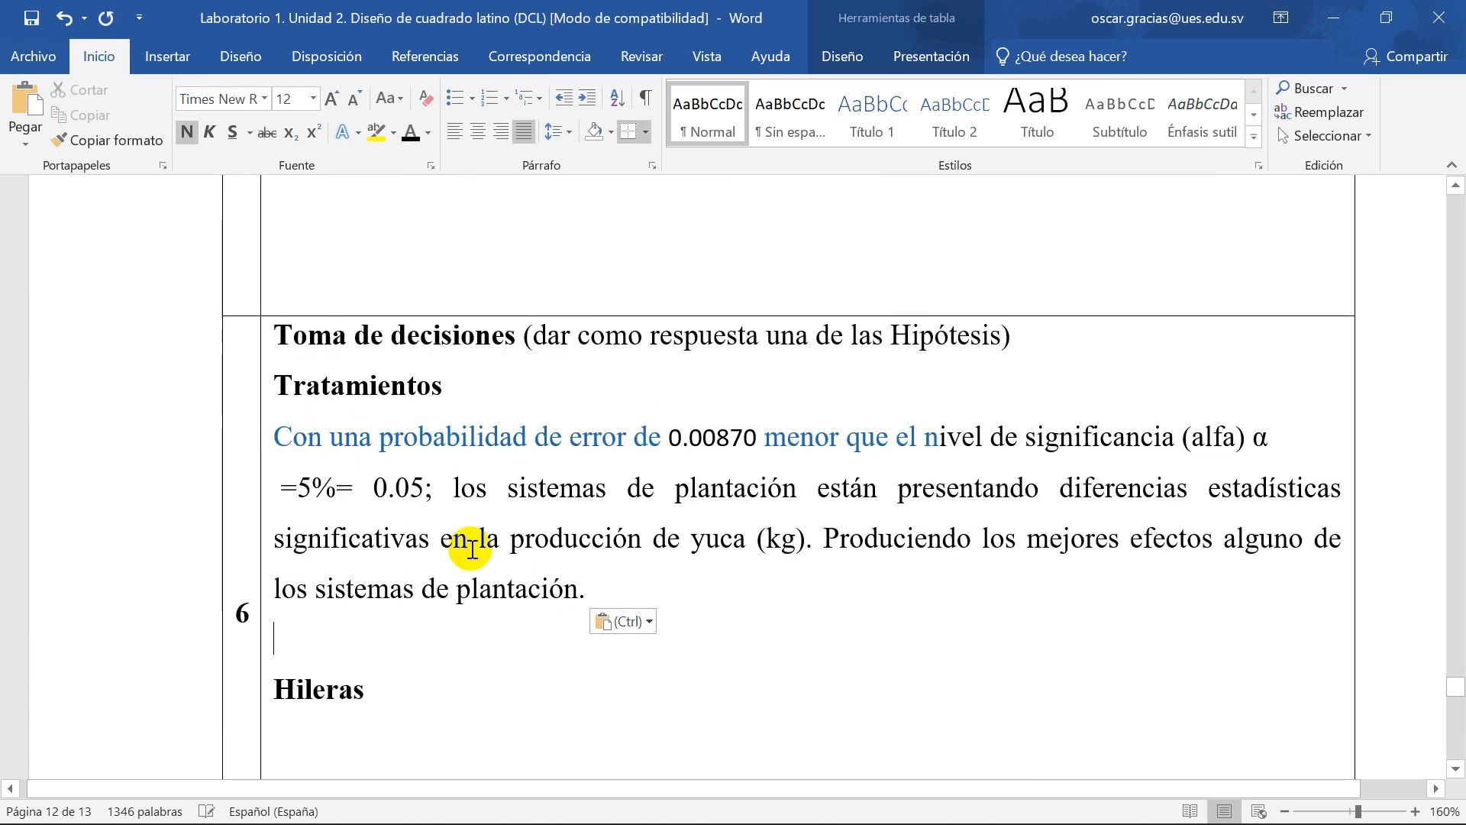
Step: Copy the hileras p-value reading into the blank line under Hileras in the Toma de decisiones section
scroll(466, 557, up, 10)
scroll(463, 563, up, 4)
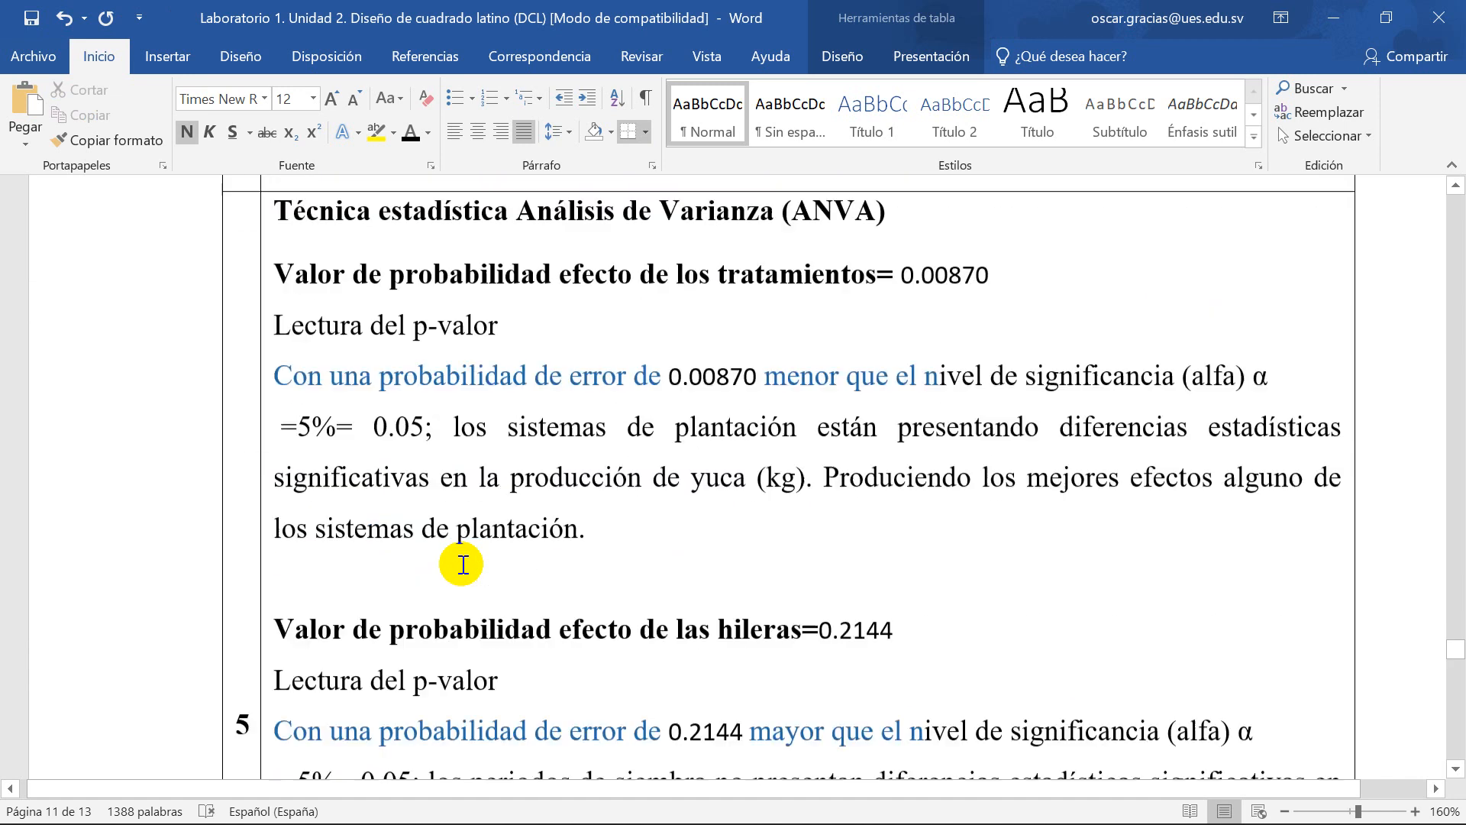
scroll(462, 569, down, 10)
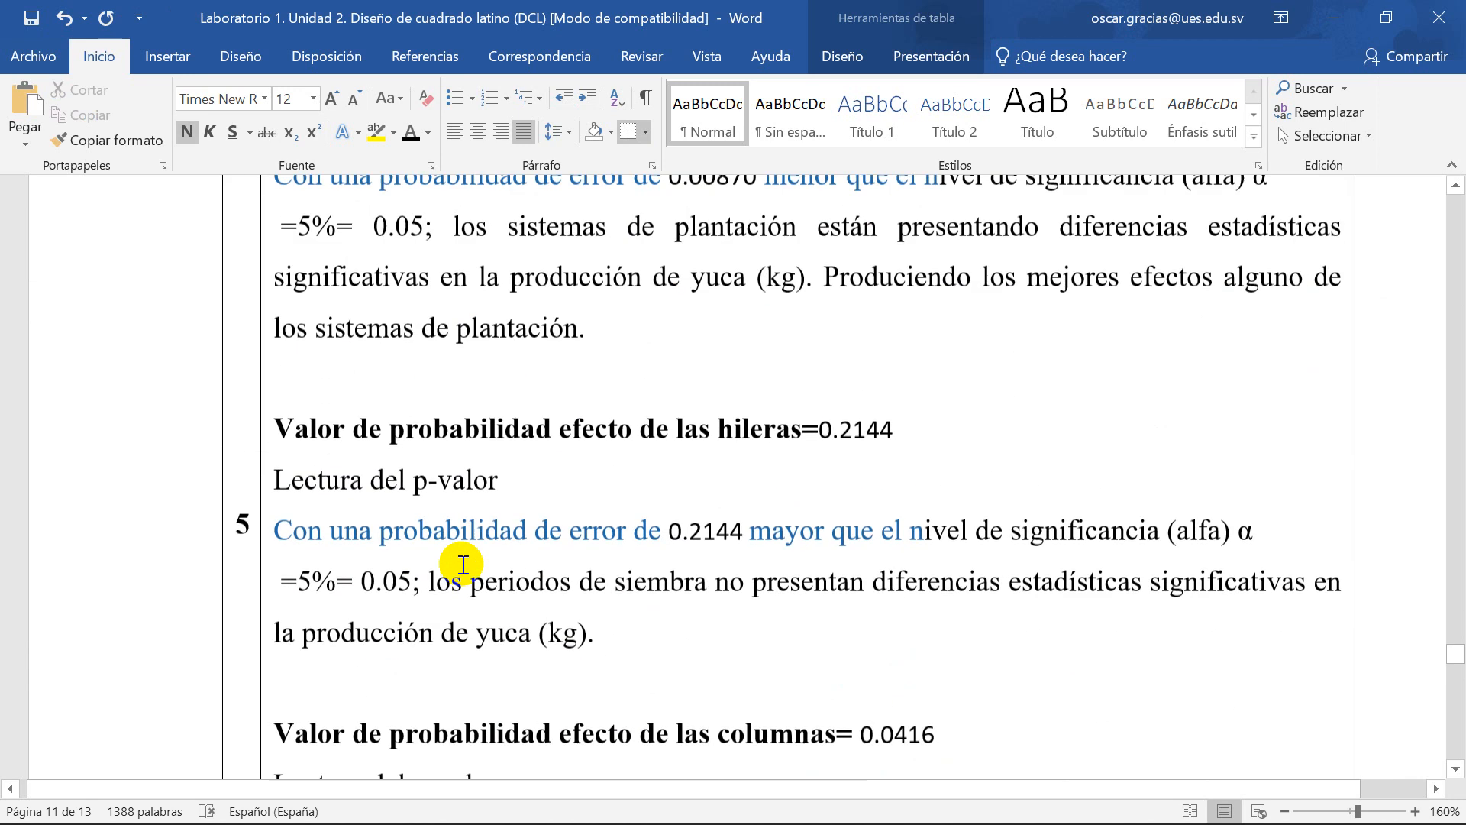
drag(563, 541, 323, 447)
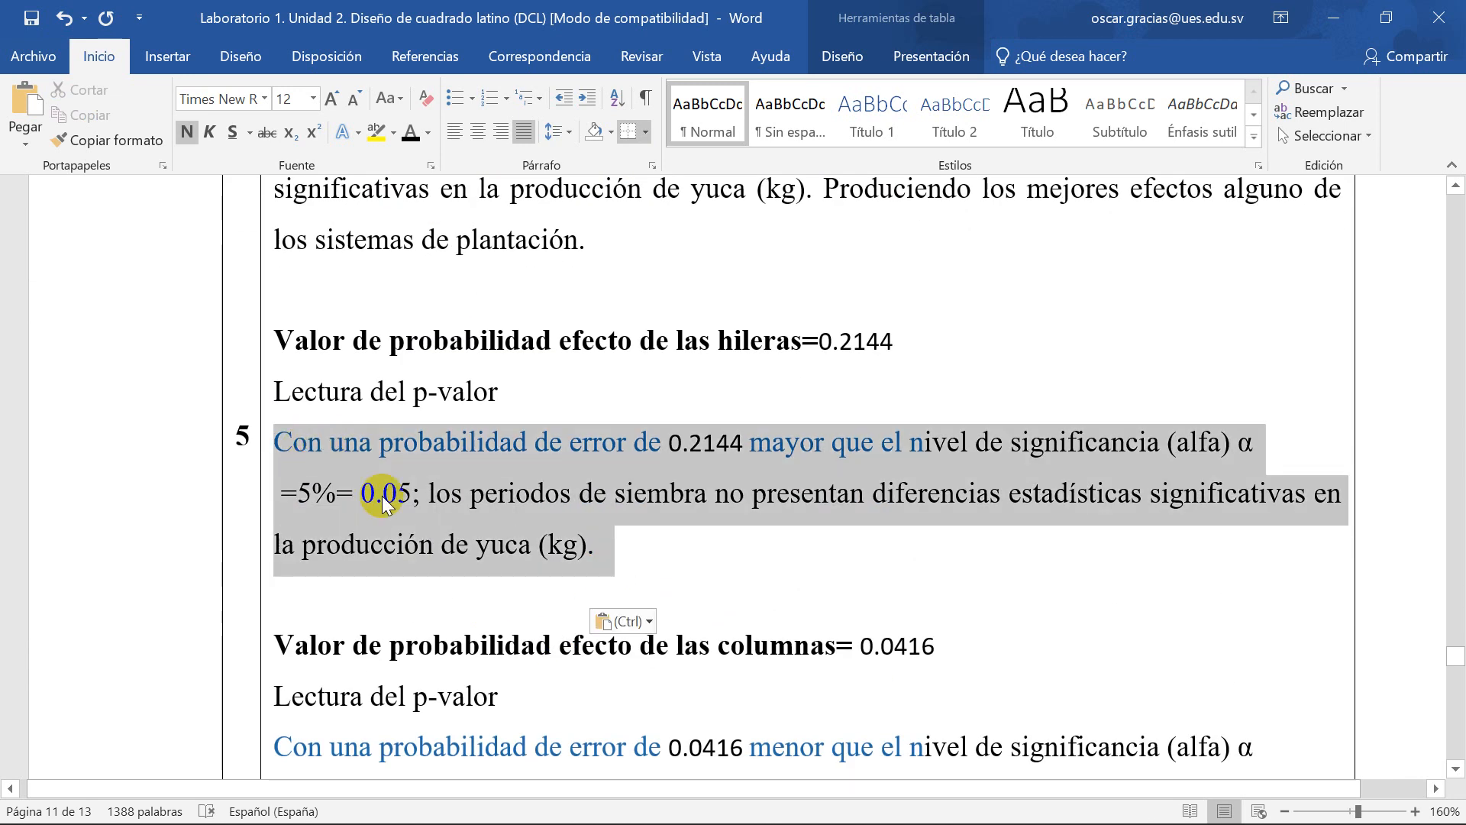
scroll(434, 565, down, 10)
scroll(434, 565, down, 12)
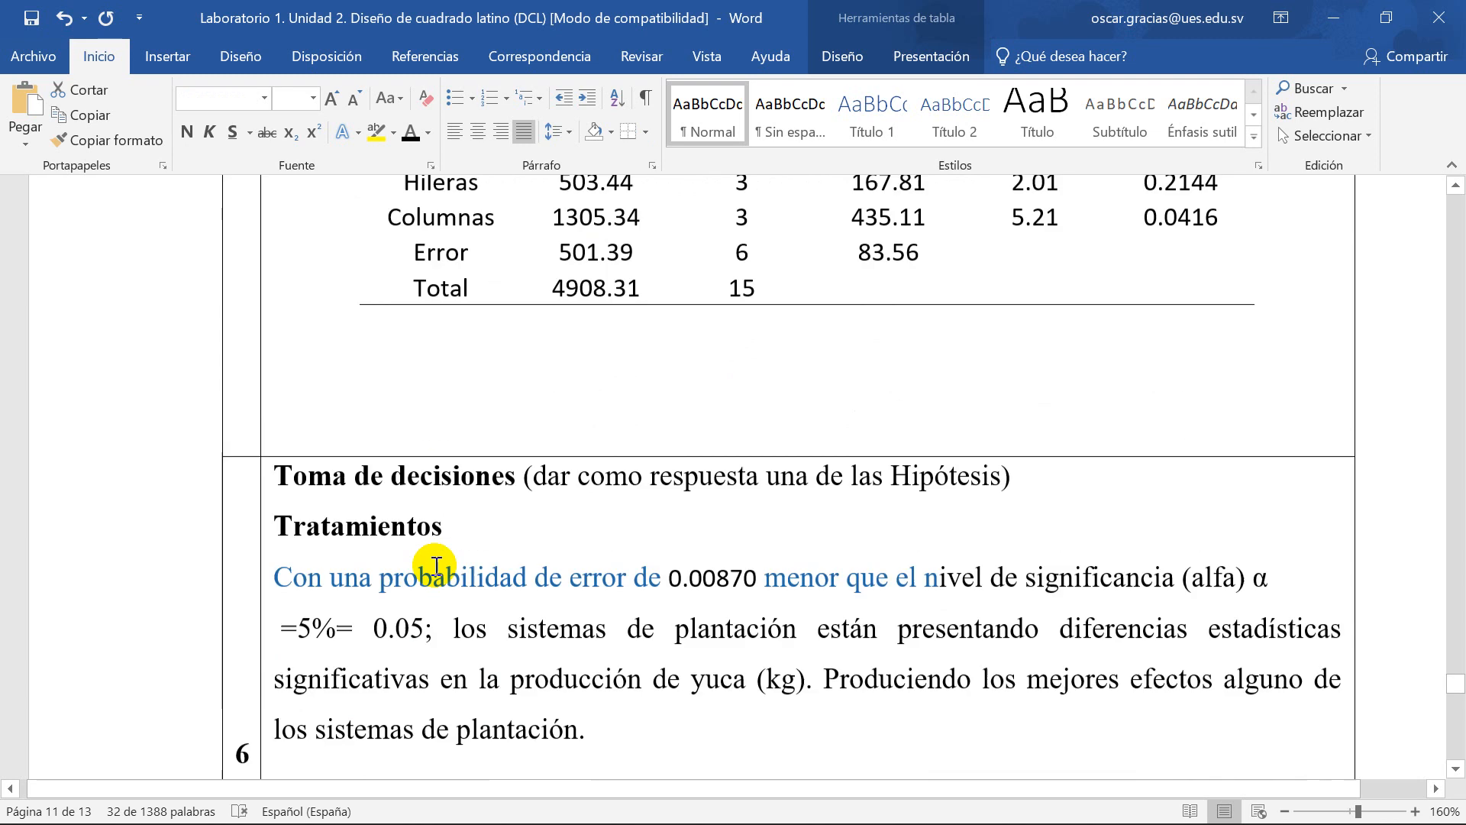
click(355, 559)
text(Con una probabilidad de error de 0.2144 mayor que el nivel de significancia (alfa) α =5%= 0.05; los periodos de siembra no presentan diferencias estadísticas significativas en la producción de yuca (kg).)
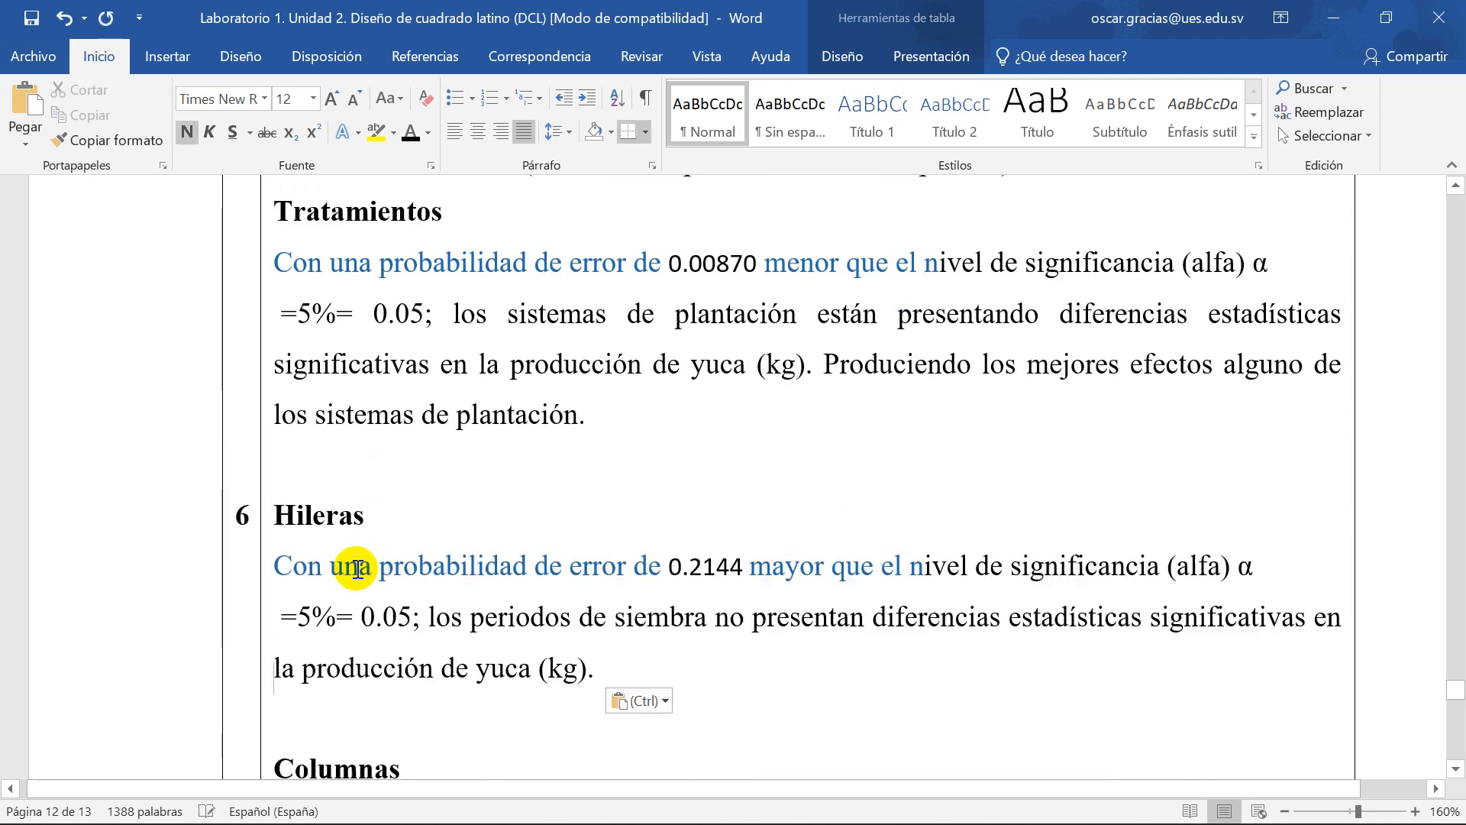
Step: Copy the columnas p-value reading into the blank line under Columnas in the Toma de decisiones section
scroll(367, 563, up, 15)
scroll(396, 616, up, 1)
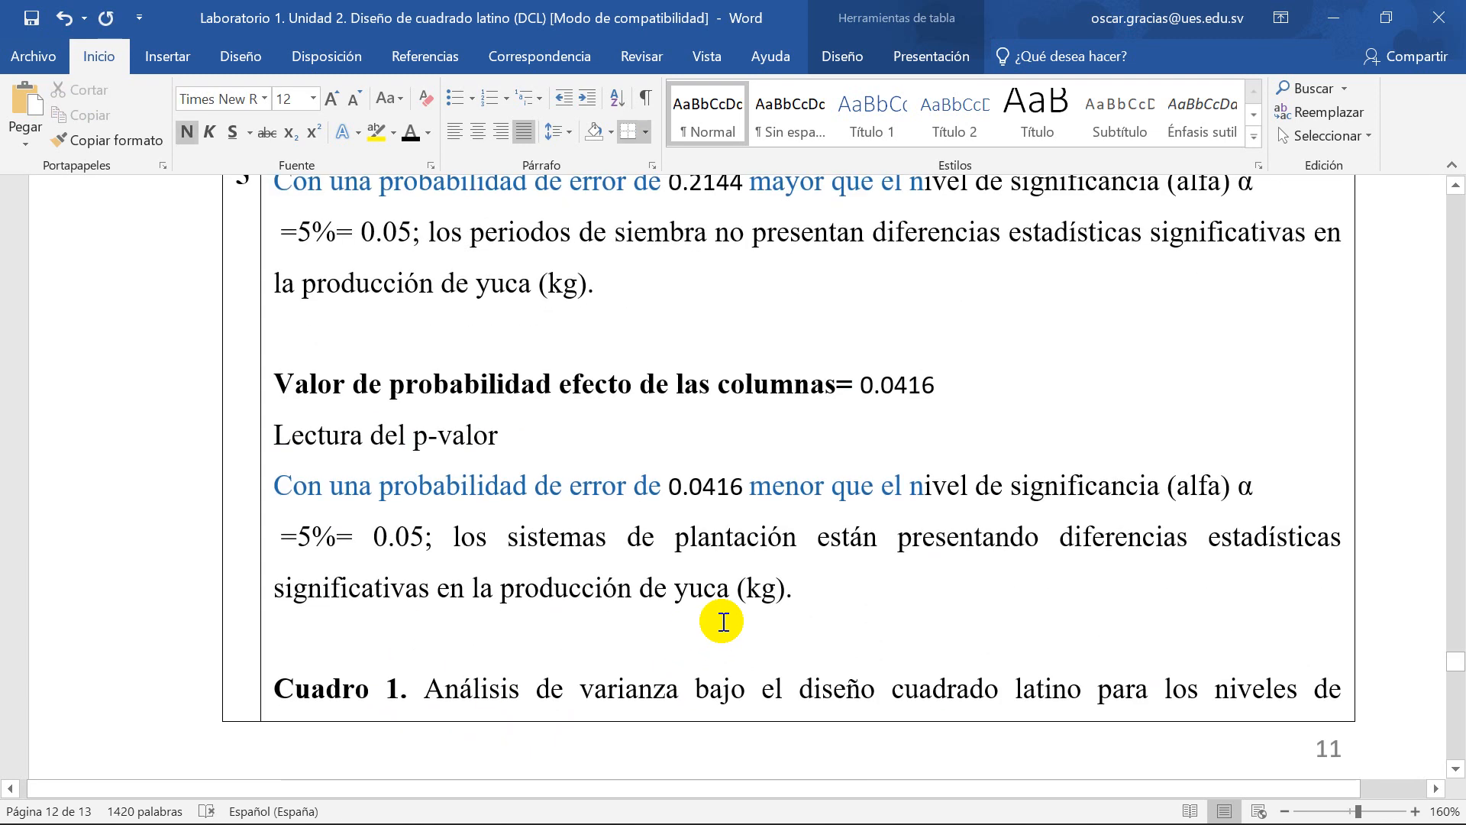
drag(816, 595, 274, 488)
key(ctrl+c)
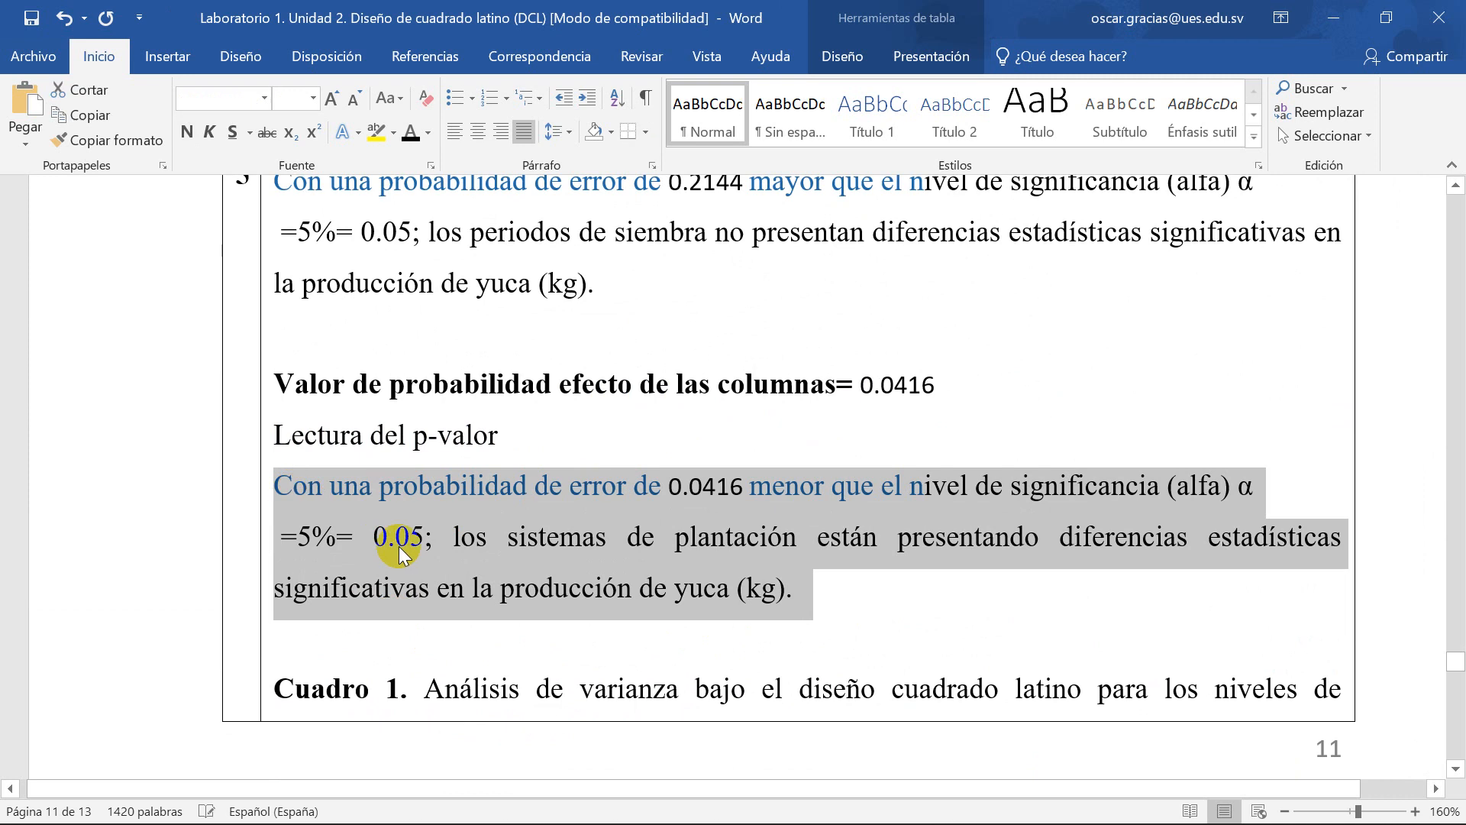
scroll(412, 546, down, 10)
scroll(430, 546, down, 5)
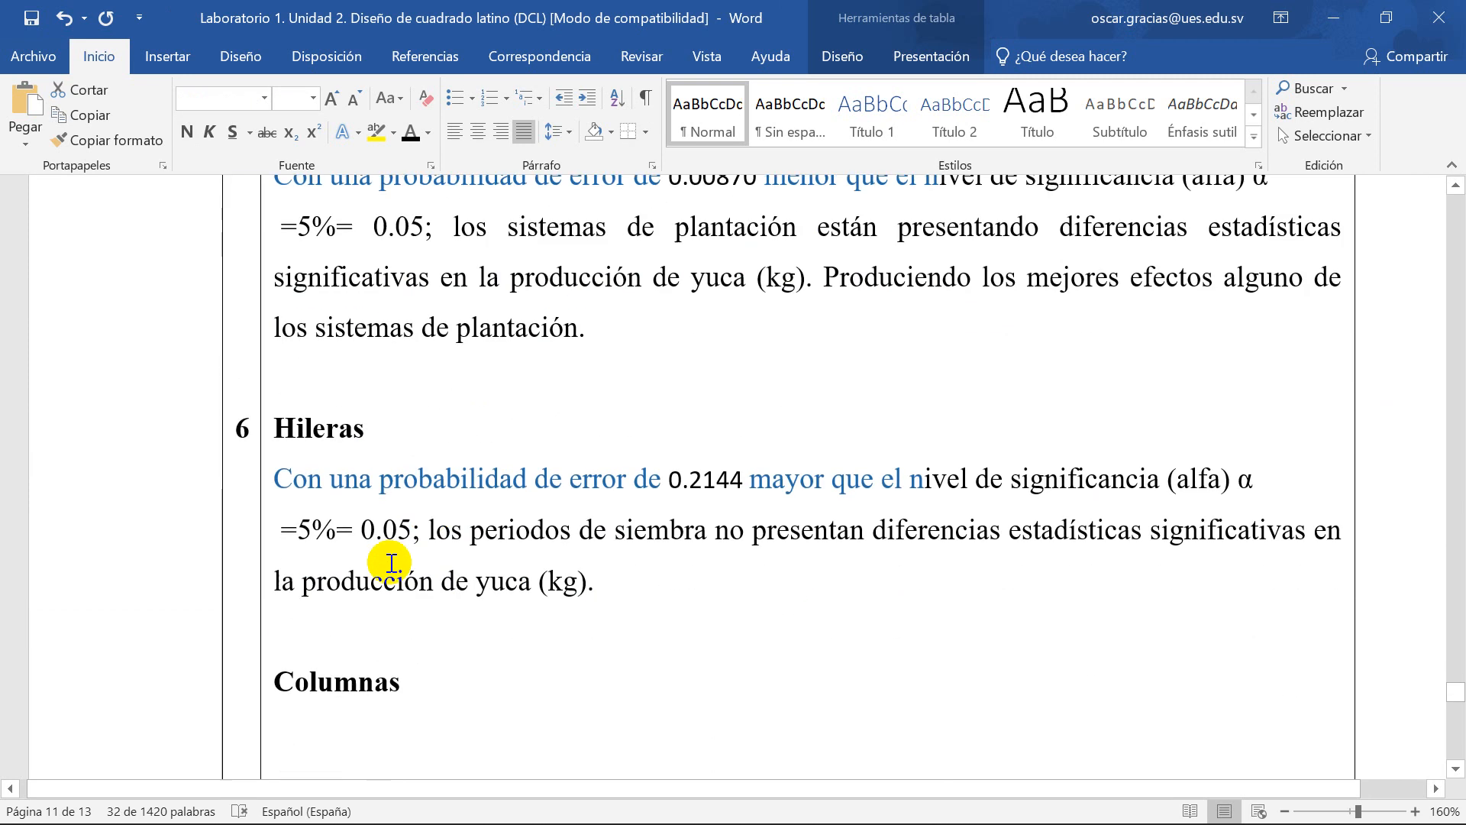
click(348, 727)
key(ctrl+v)
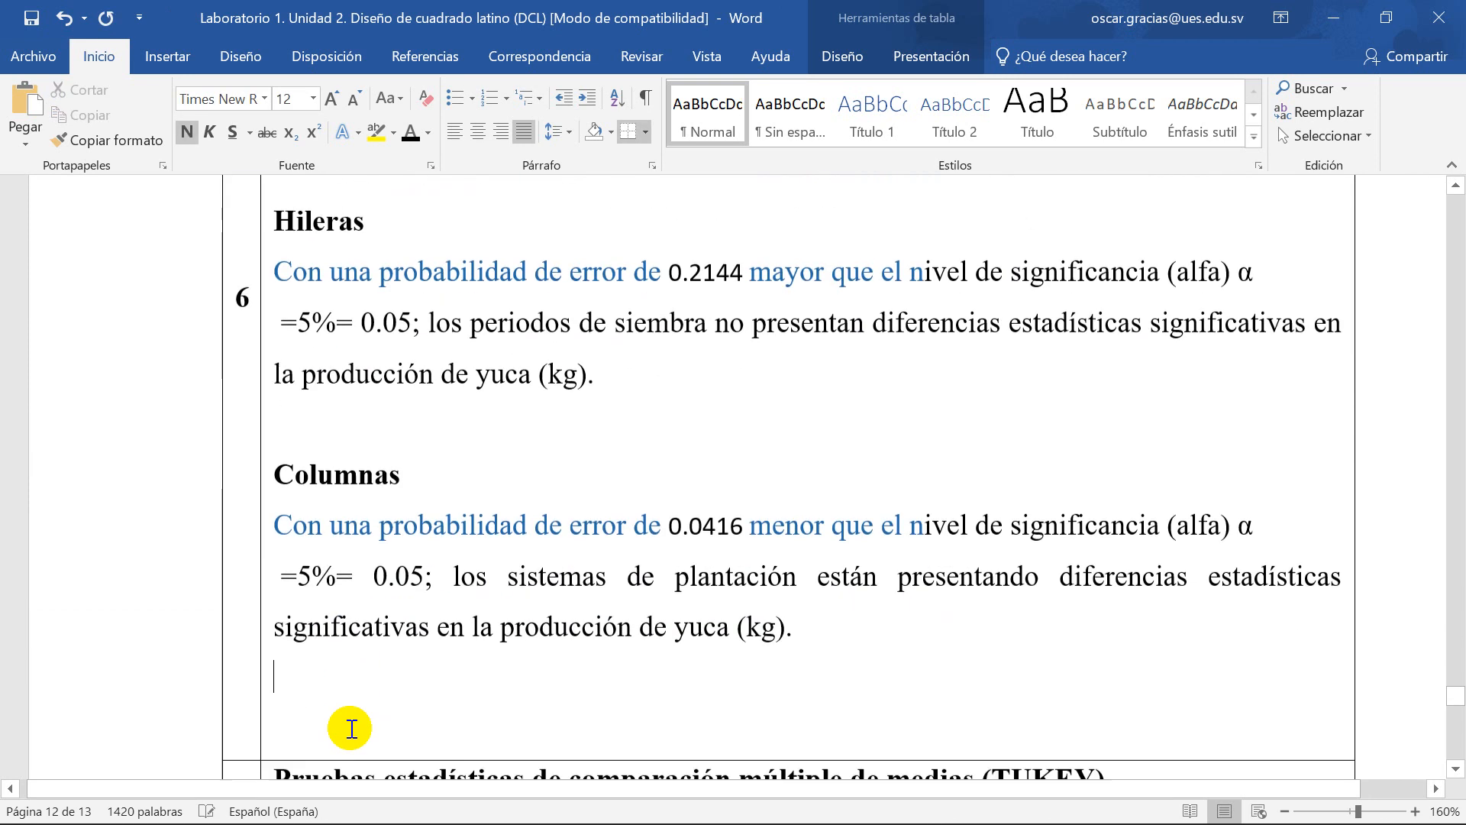
Step: Place the cursor on the blank line under the TUKEY heading in section 7 and save the document
scroll(344, 720, down, 5)
click(446, 424)
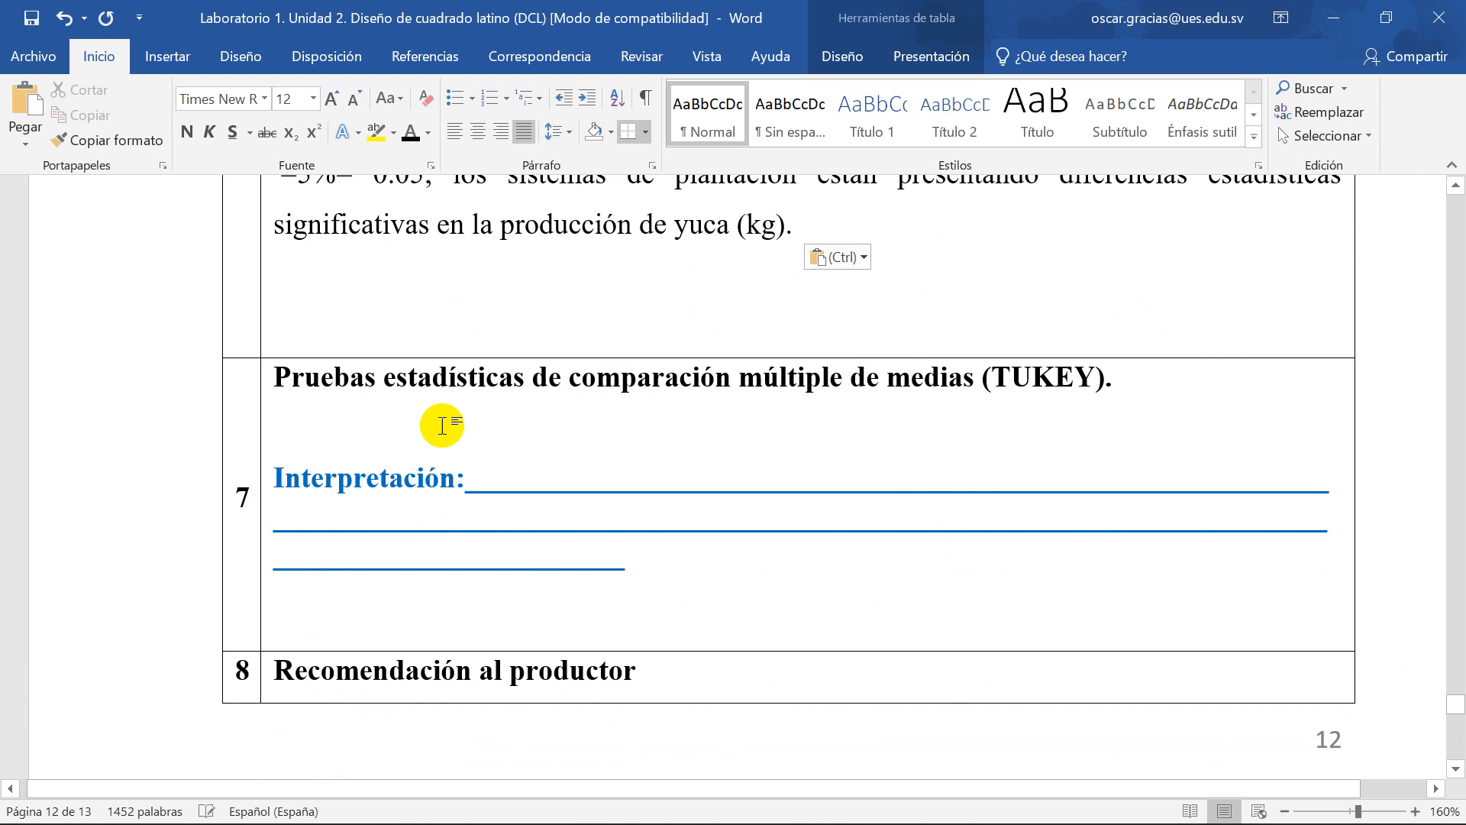
click(39, 8)
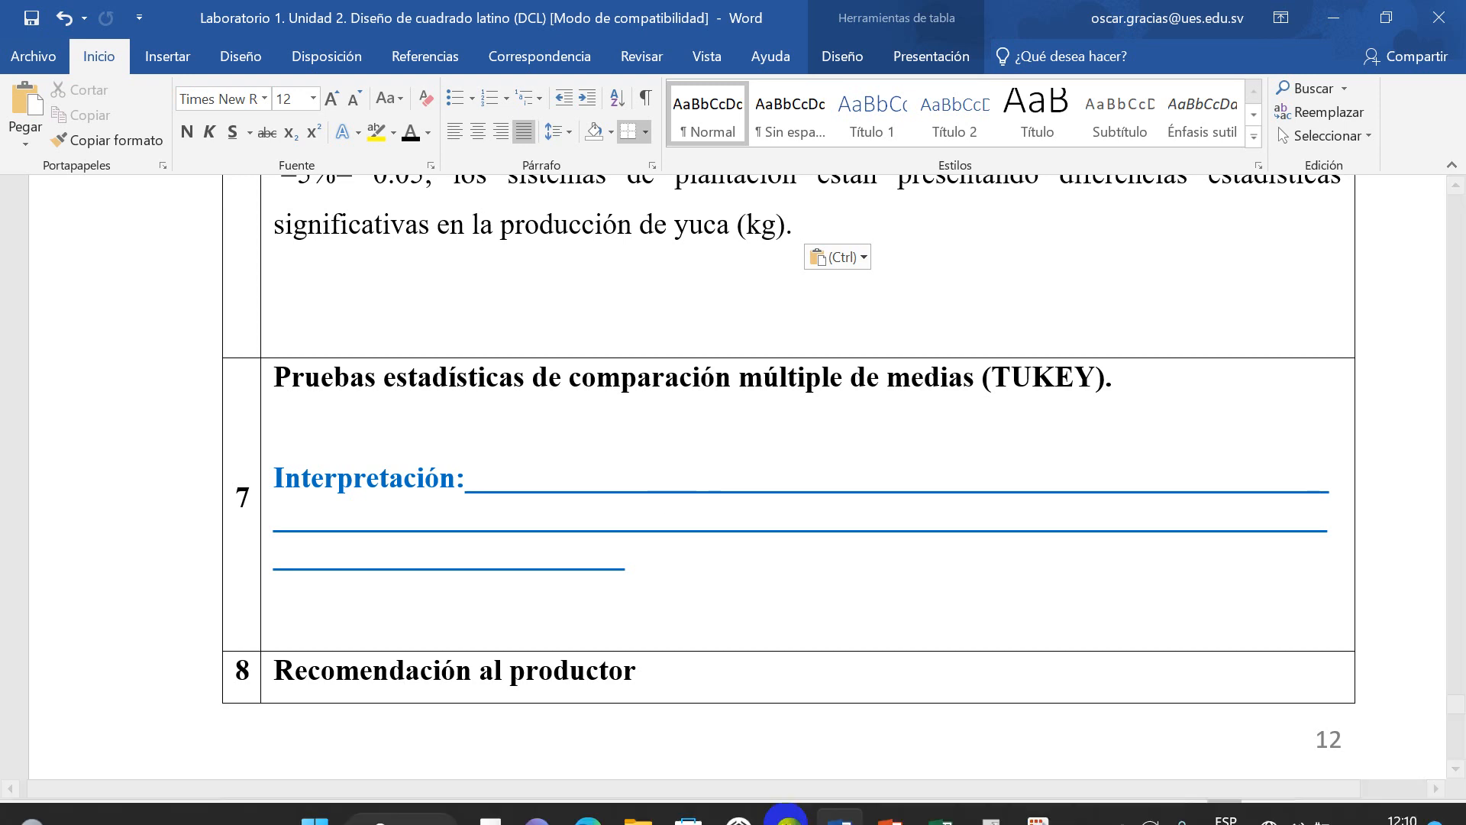
Step: Copy the Tukey test output, from its heading through the significance note, from the InfoStat results into section 7 of the Word report
click(992, 798)
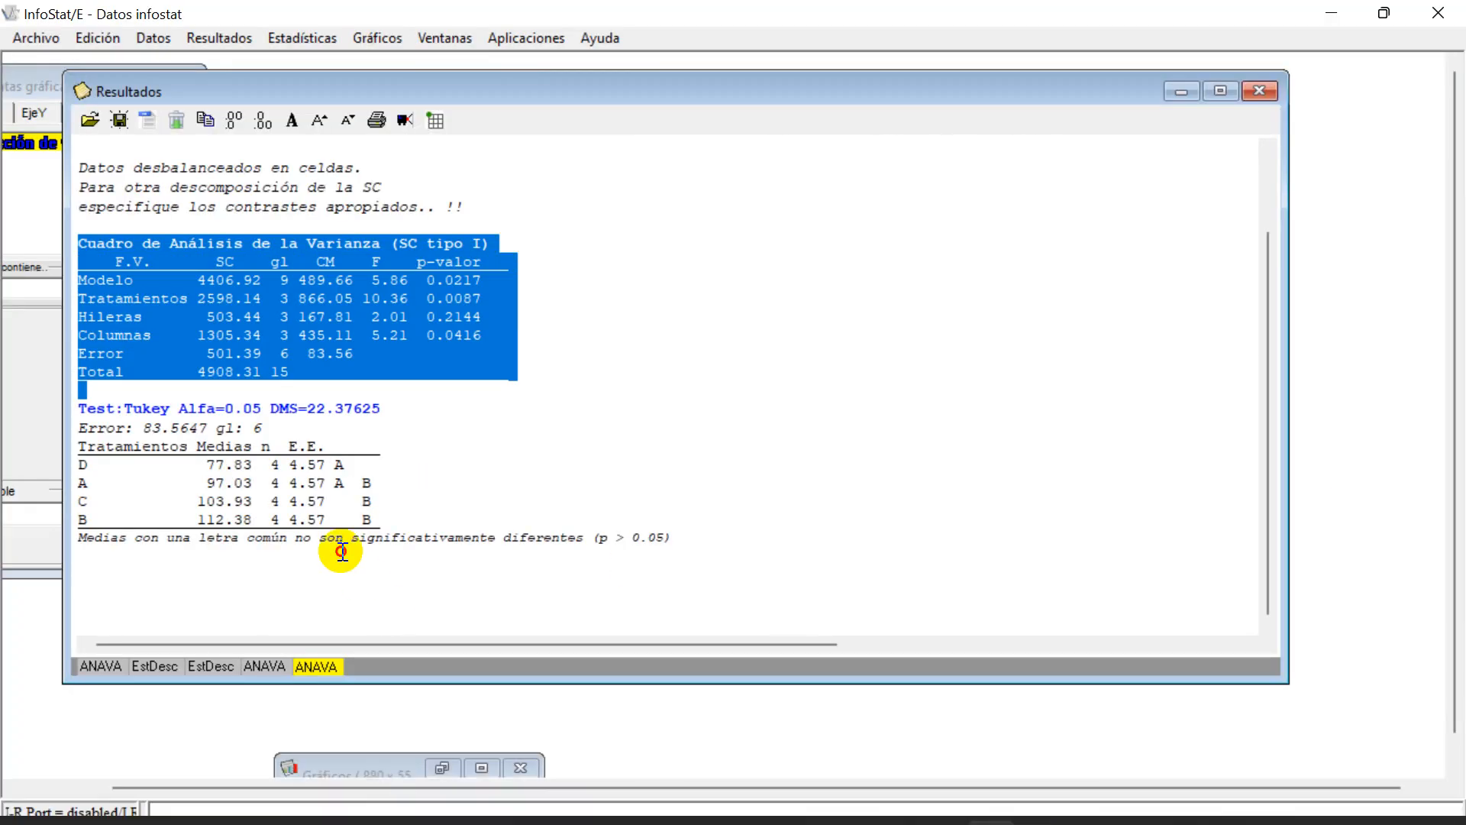
drag(78, 400, 691, 535)
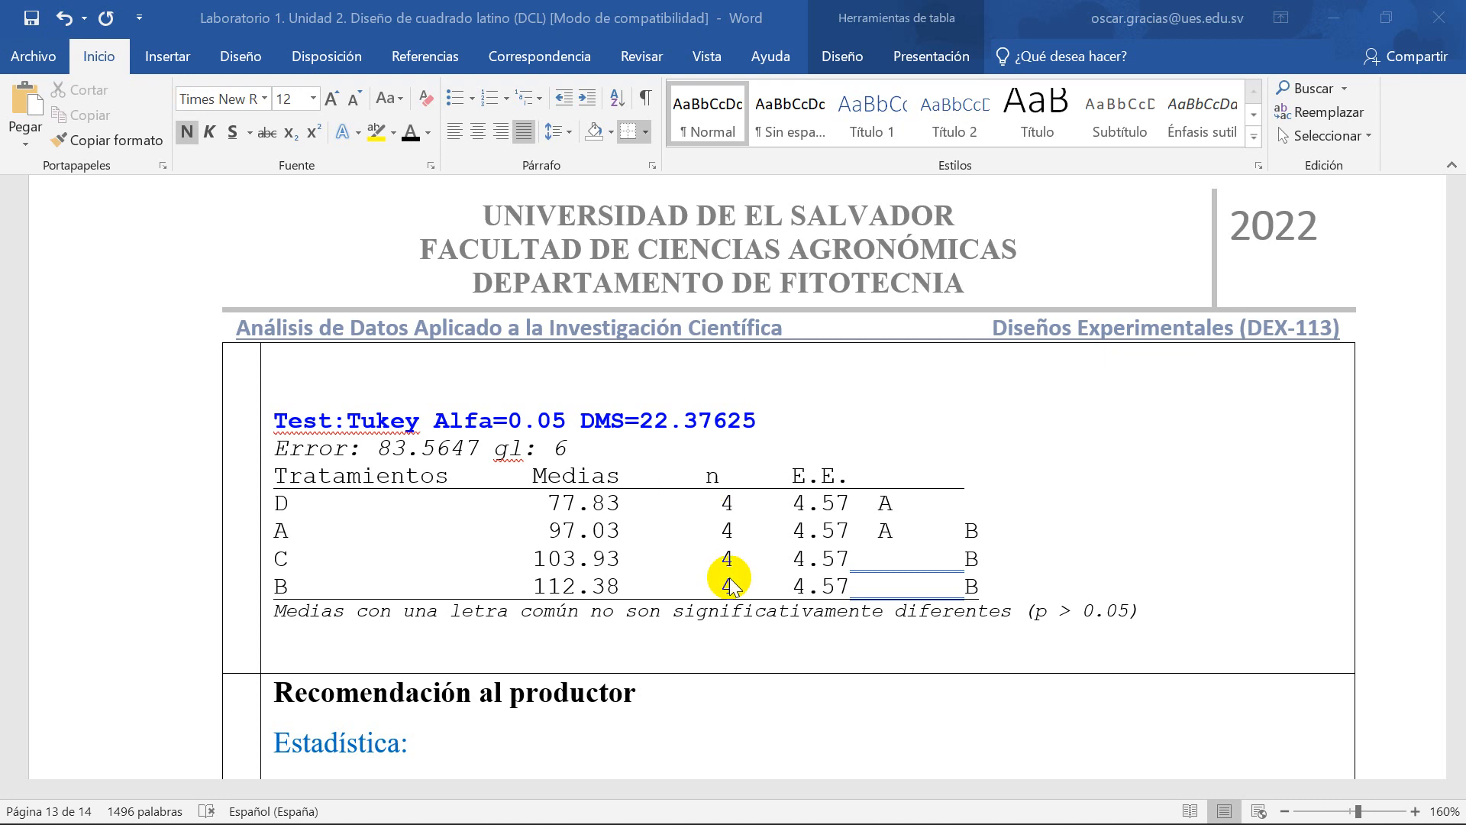
Step: Copy the Tratamientos decision paragraph from Toma de decisiones and paste it on the blank line above the Tukey output
scroll(726, 588, up, 15)
scroll(725, 588, up, 3)
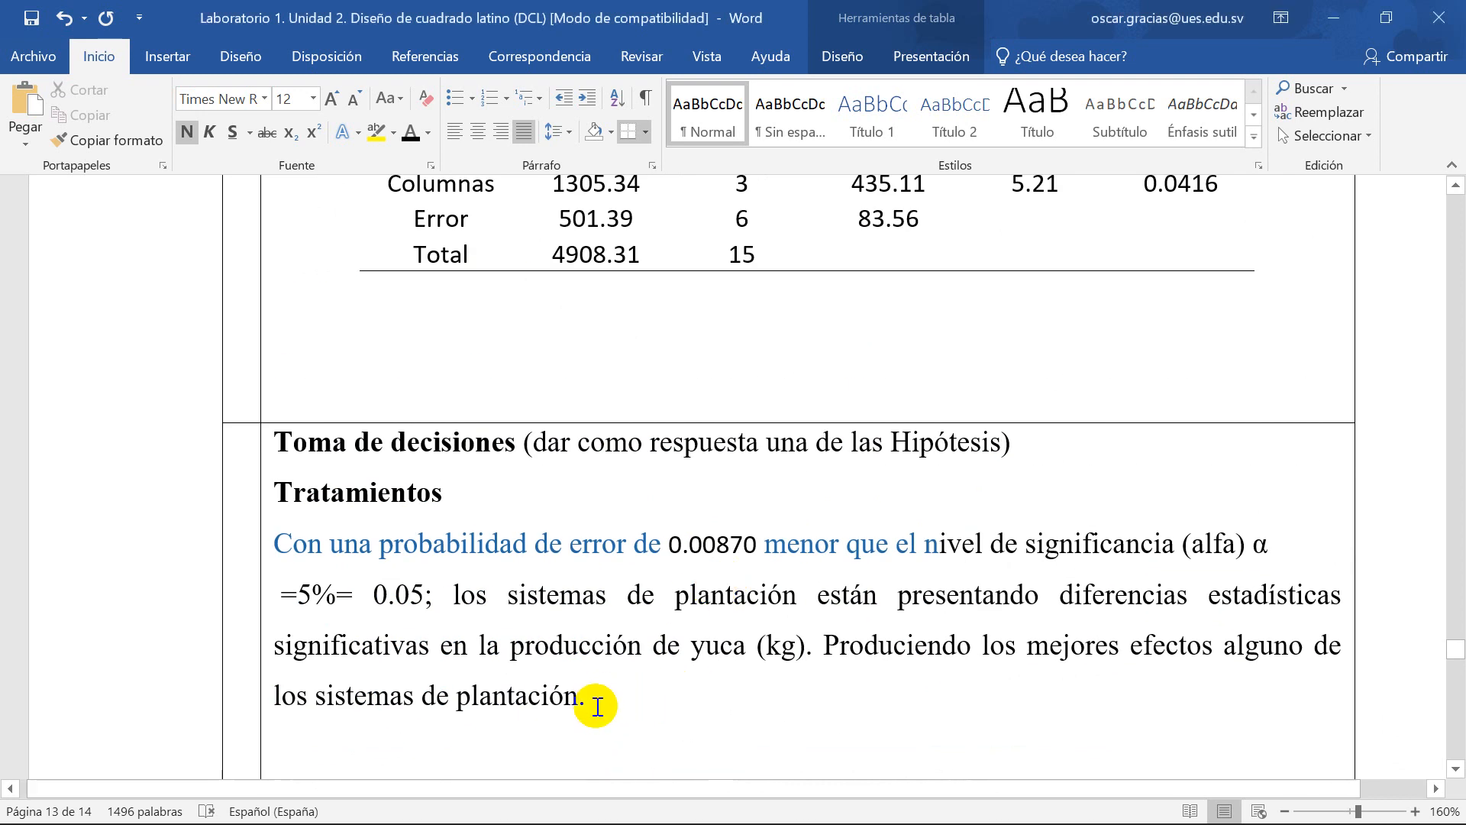
drag(592, 701, 276, 545)
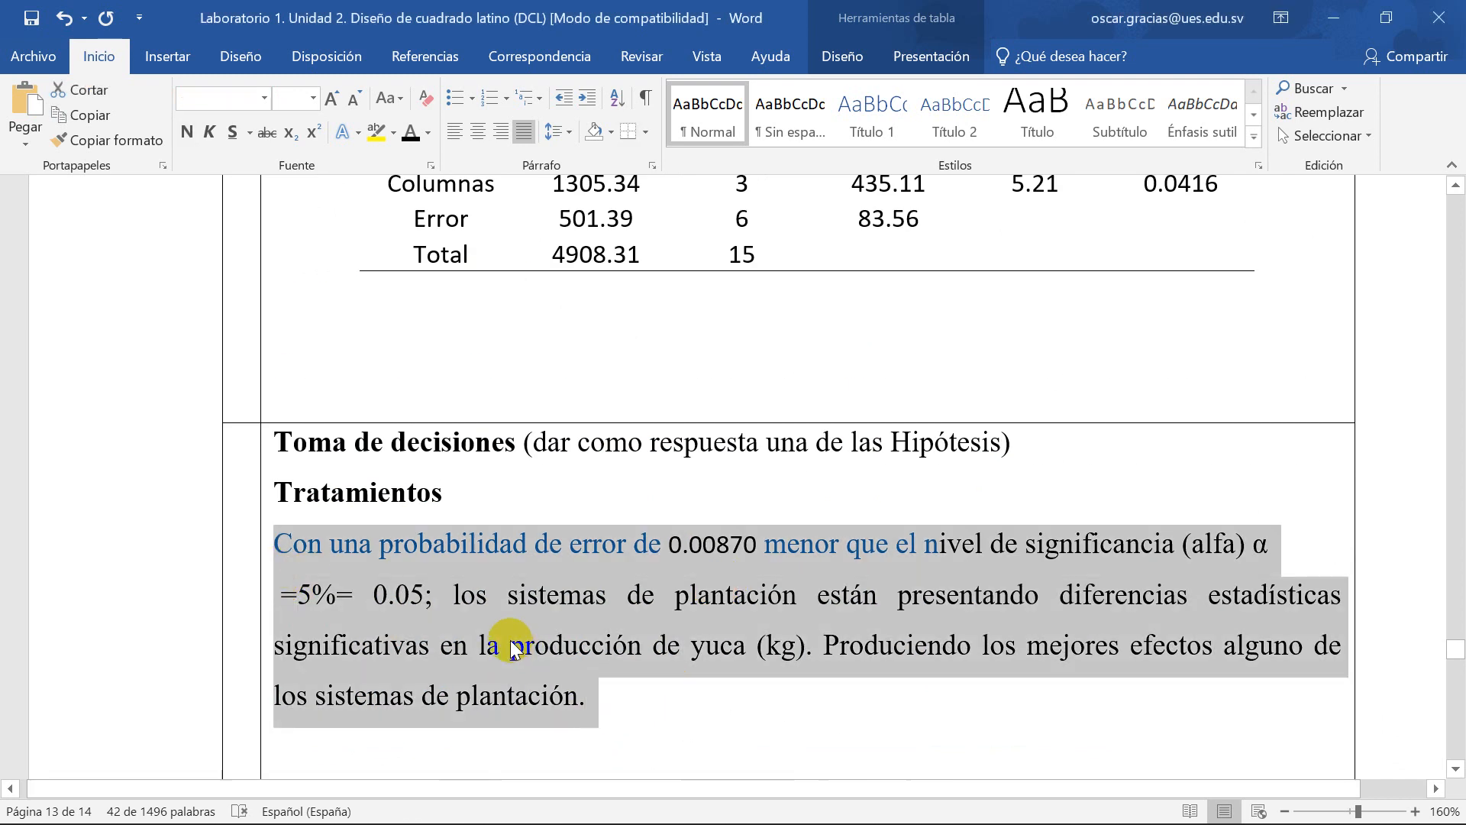
scroll(512, 647, down, 15)
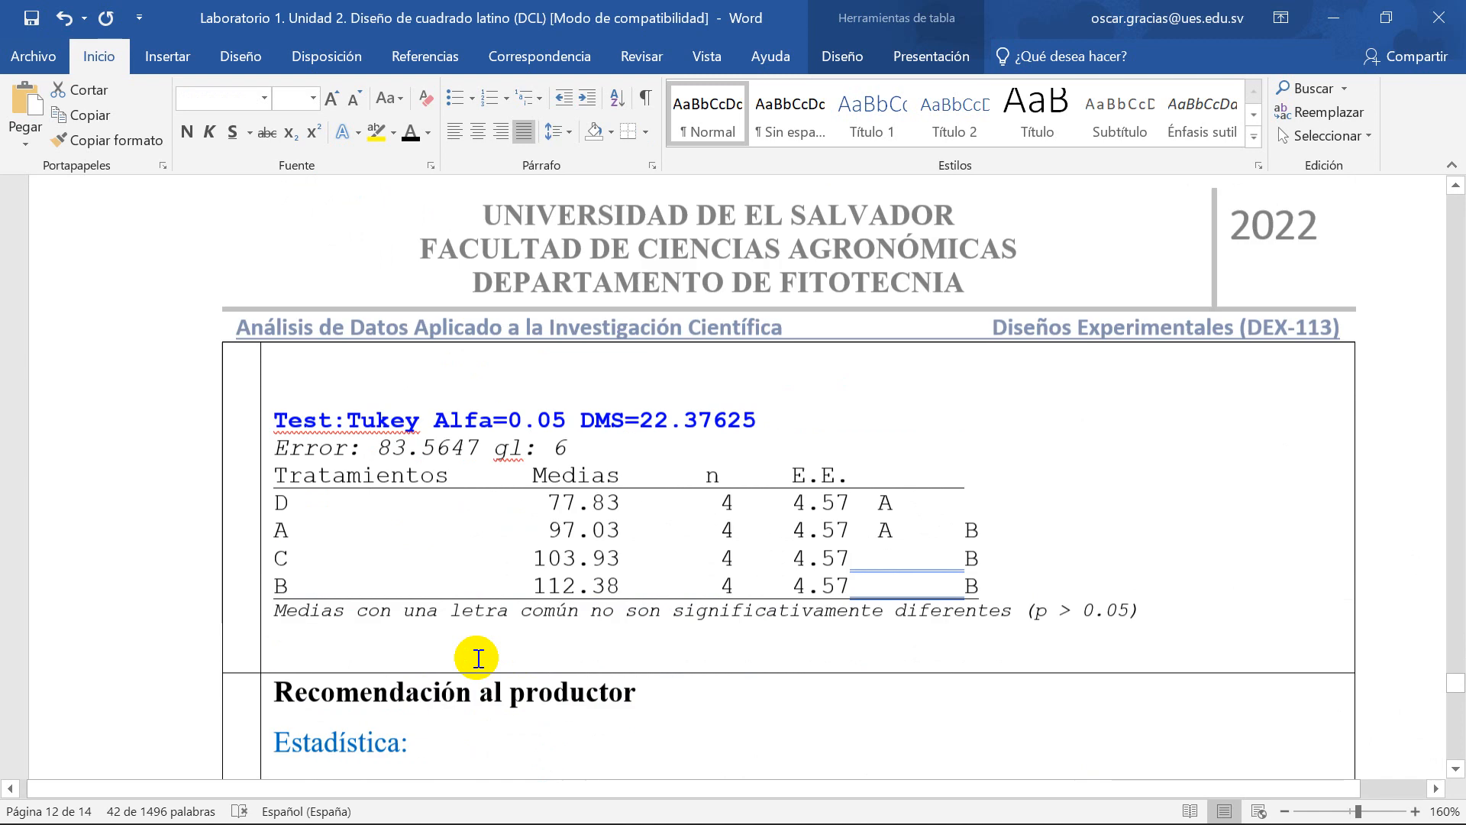
scroll(410, 547, down, 3)
scroll(409, 547, up, 6)
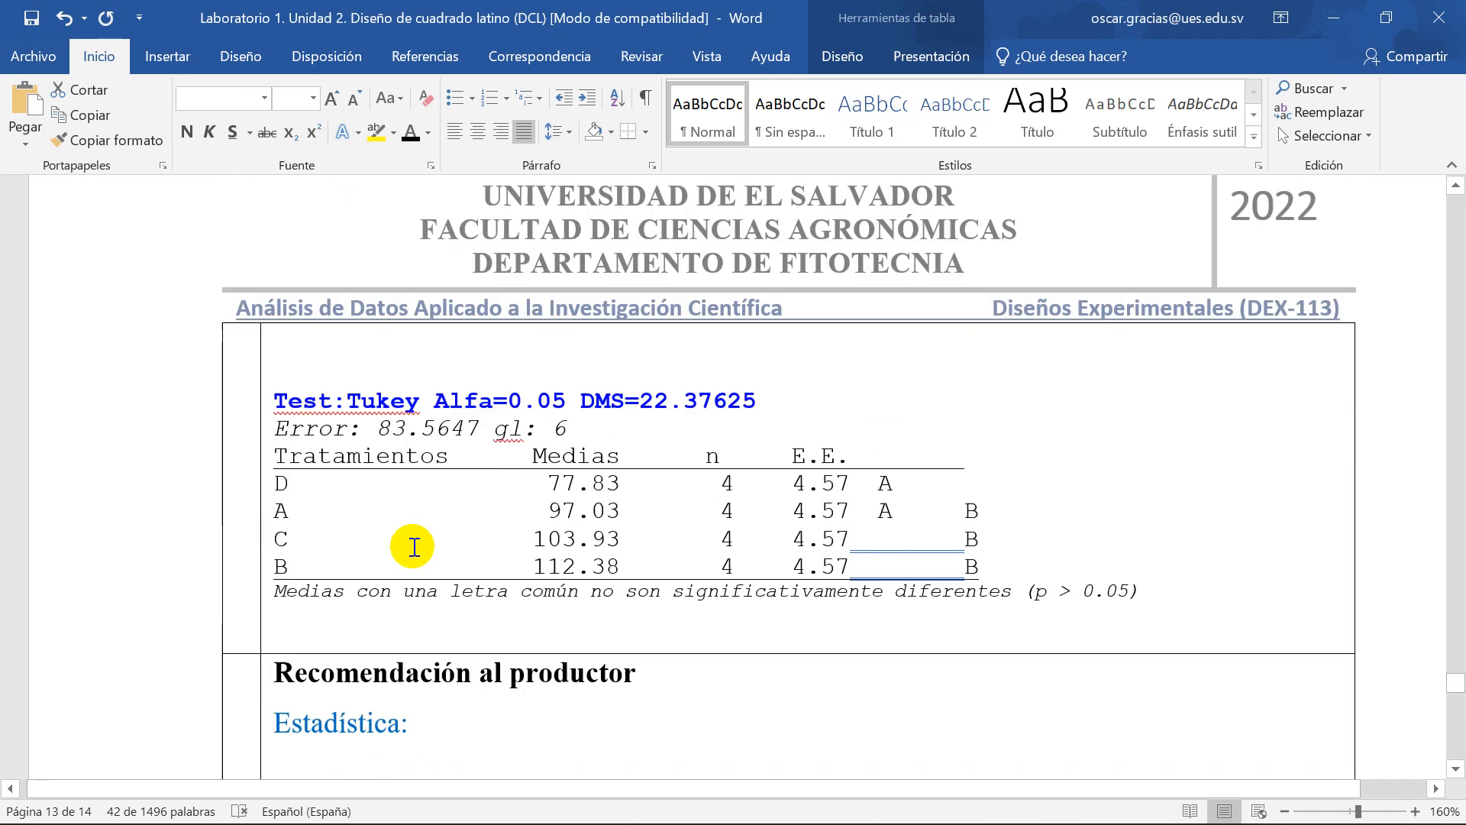
click(415, 379)
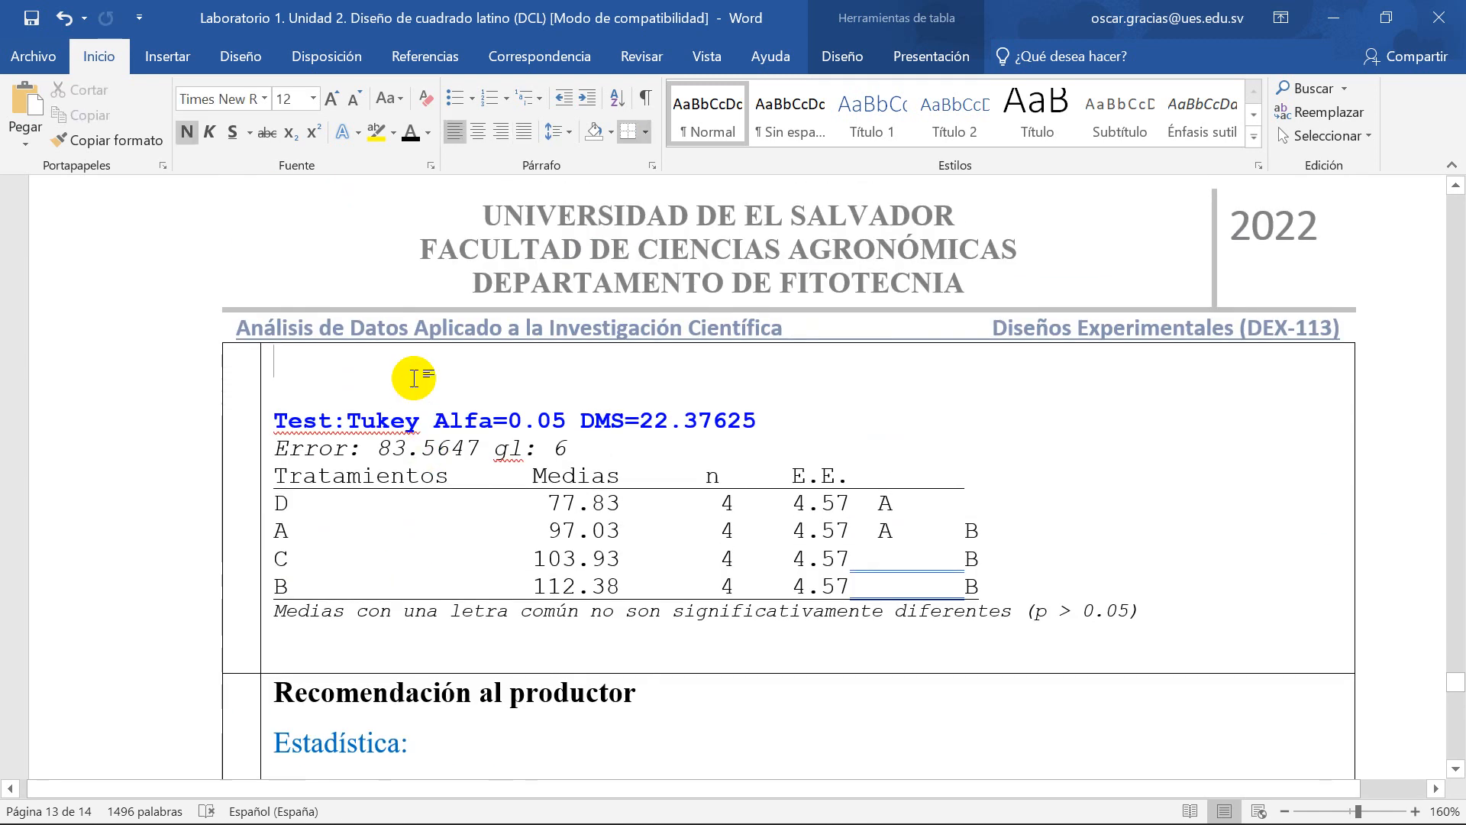
key(ctrl+v)
Step: Delete the Interpretación label, its underscore lines and the leftover blank lines between the TUKEY heading and the pasted paragraph
scroll(484, 436, up, 8)
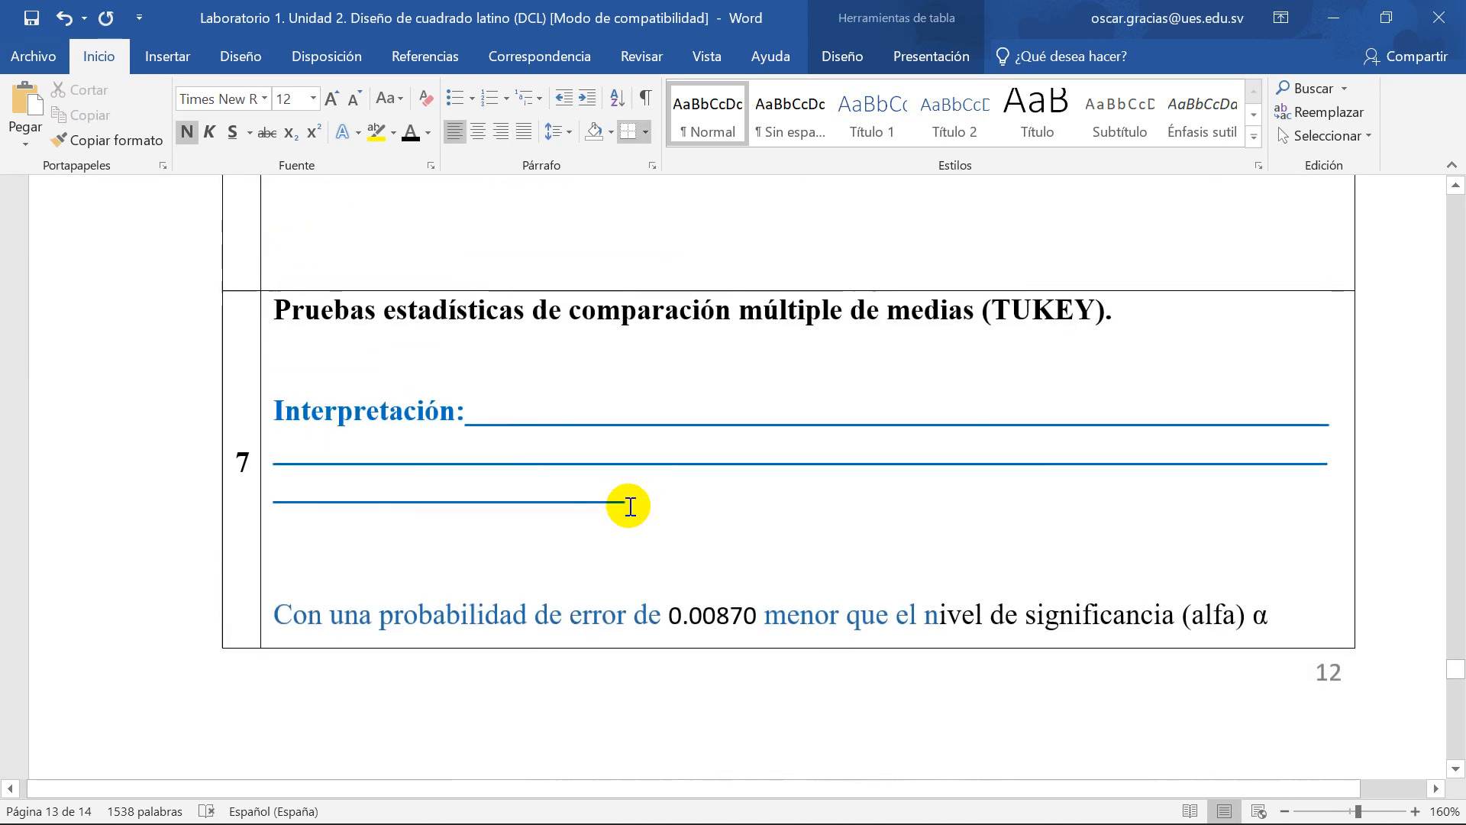
drag(351, 462, 289, 424)
click(289, 420)
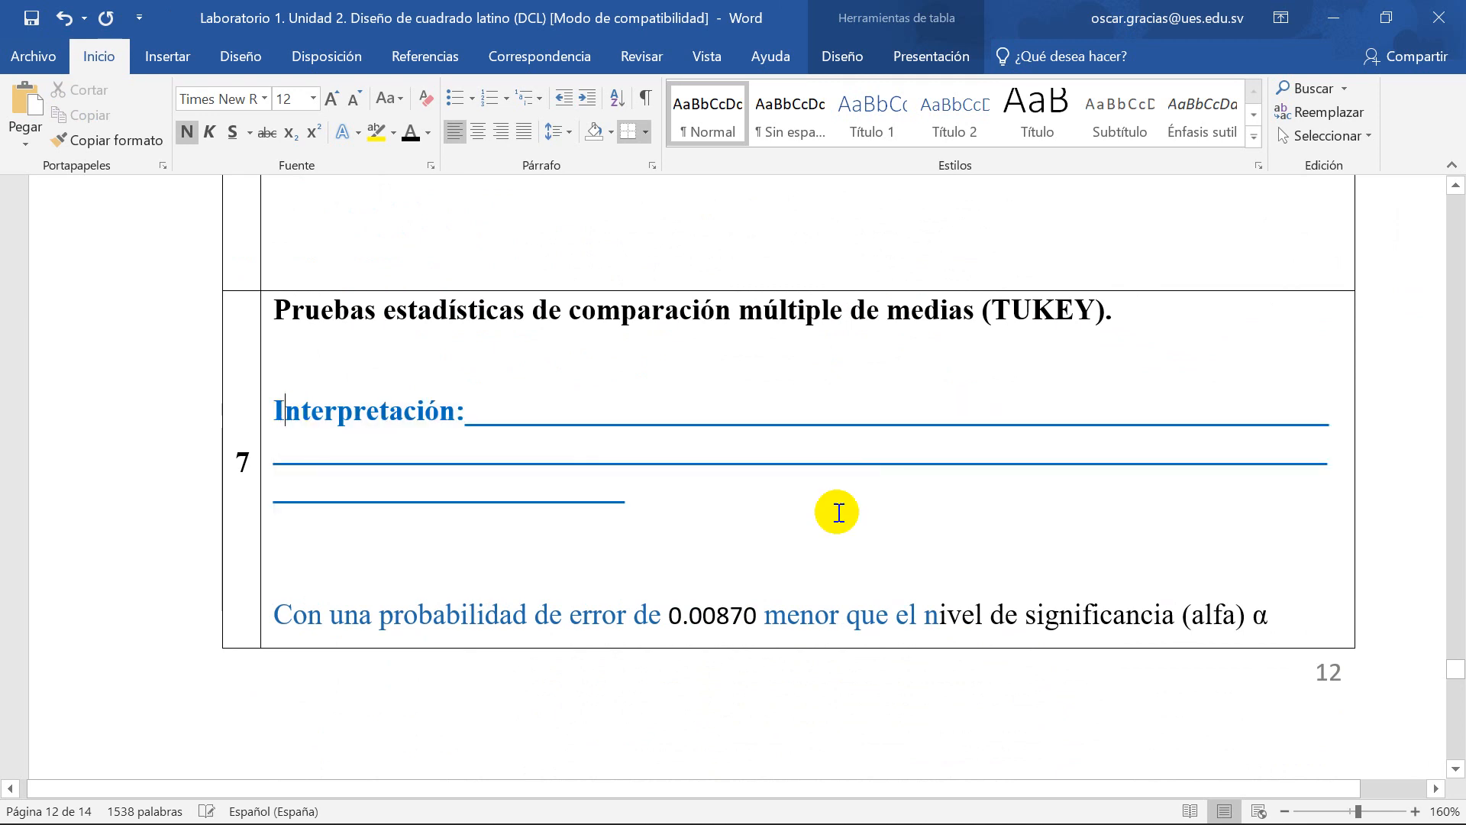
drag(680, 519, 268, 387)
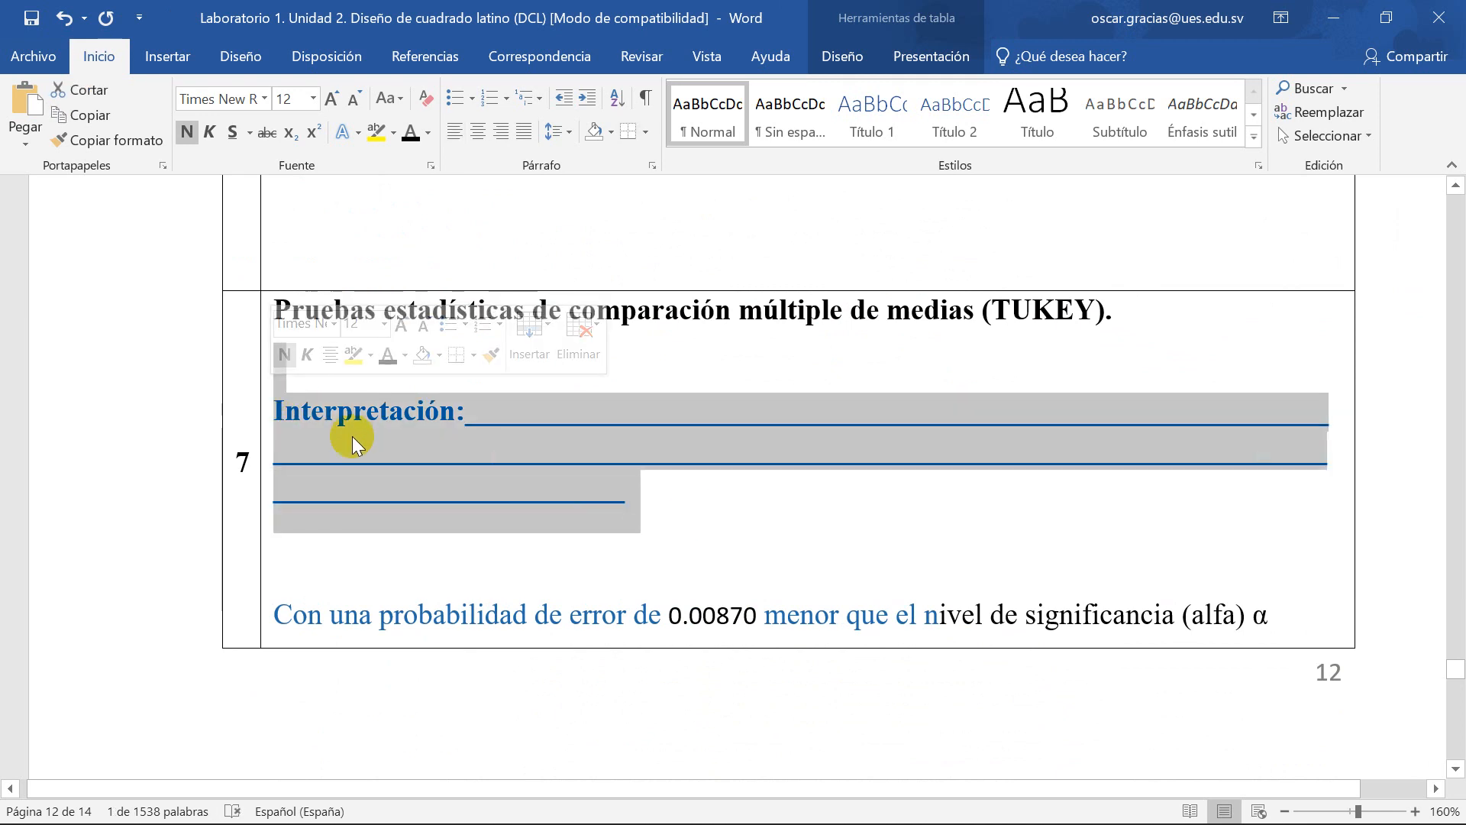
key(BackSpace)
click(374, 409)
click(341, 398)
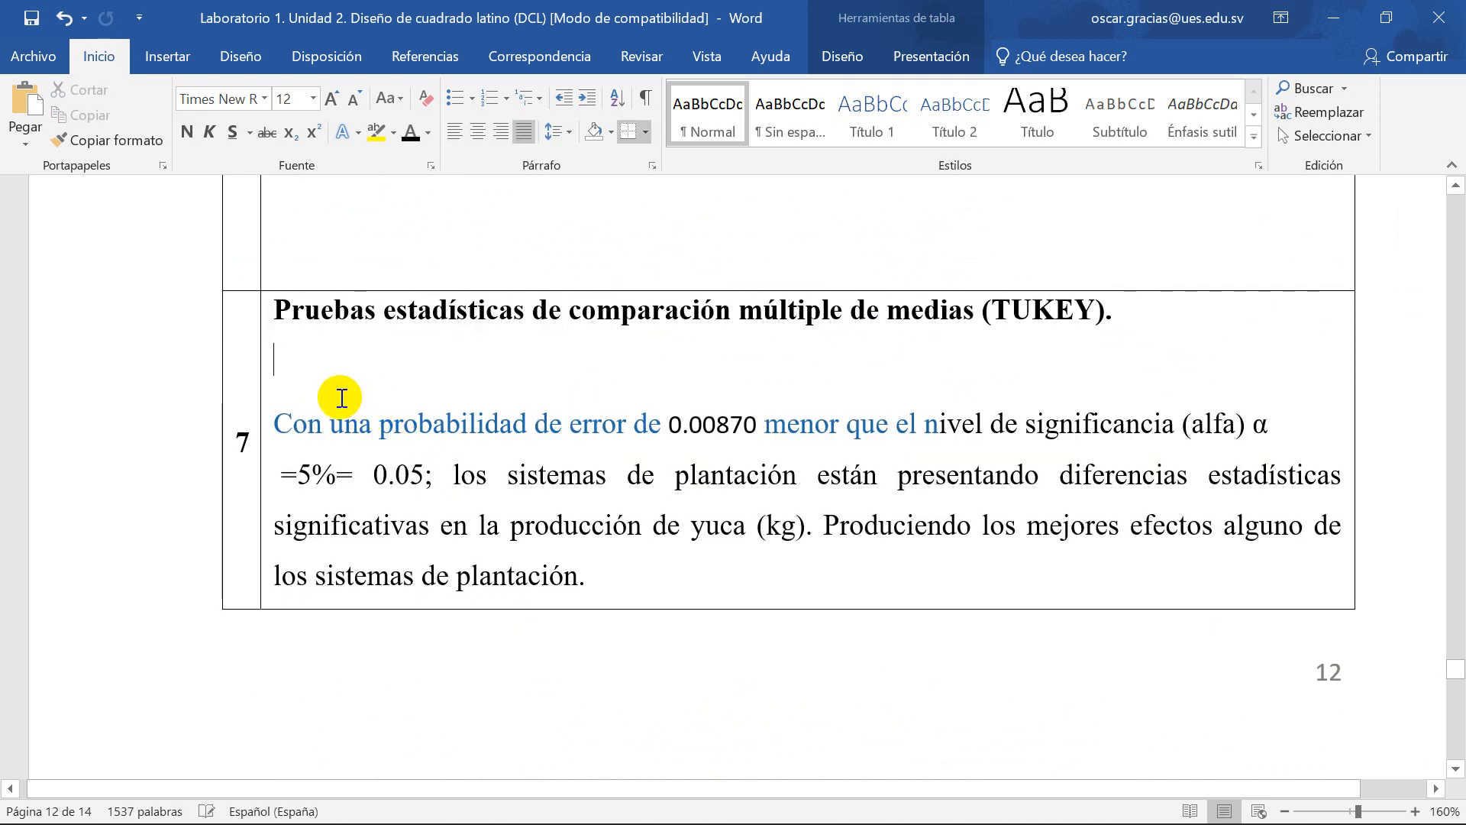
key(BackSpace)
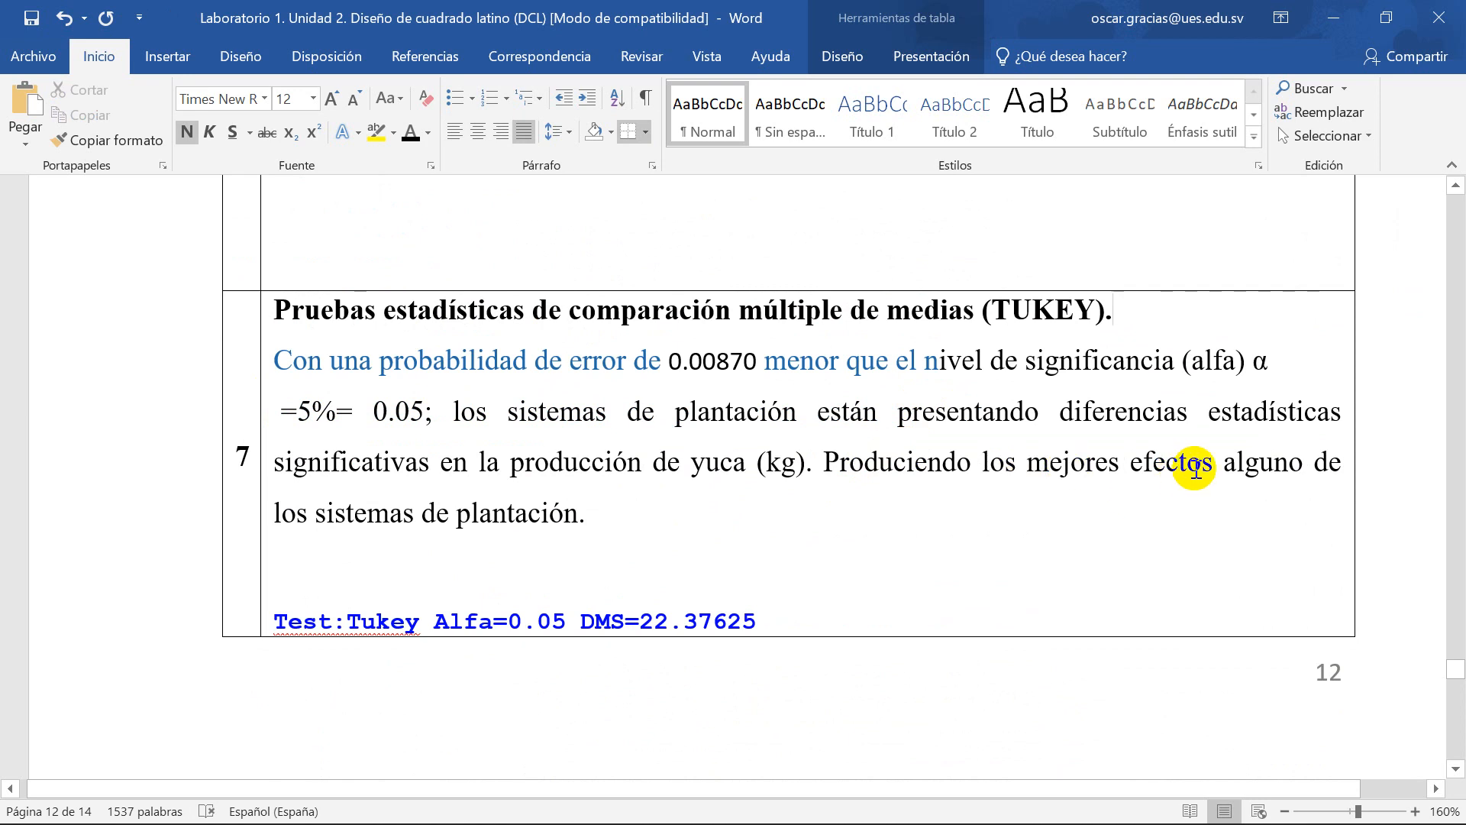
Step: Delete "alguno de los sistemas de plantación." from the end of the section 7 paragraph and set the font color to blue there
drag(1229, 467, 1234, 535)
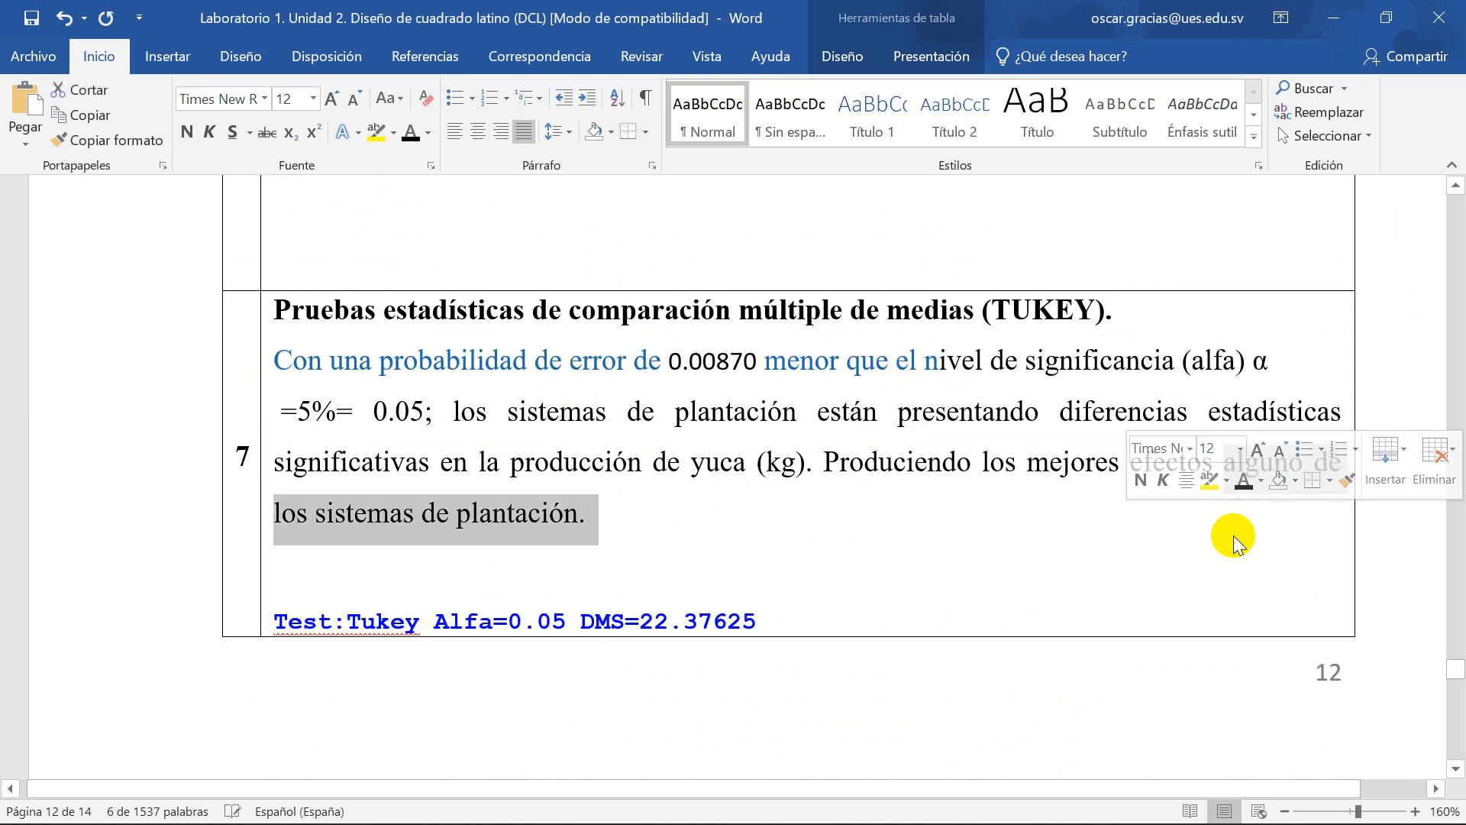
key(BackSpace)
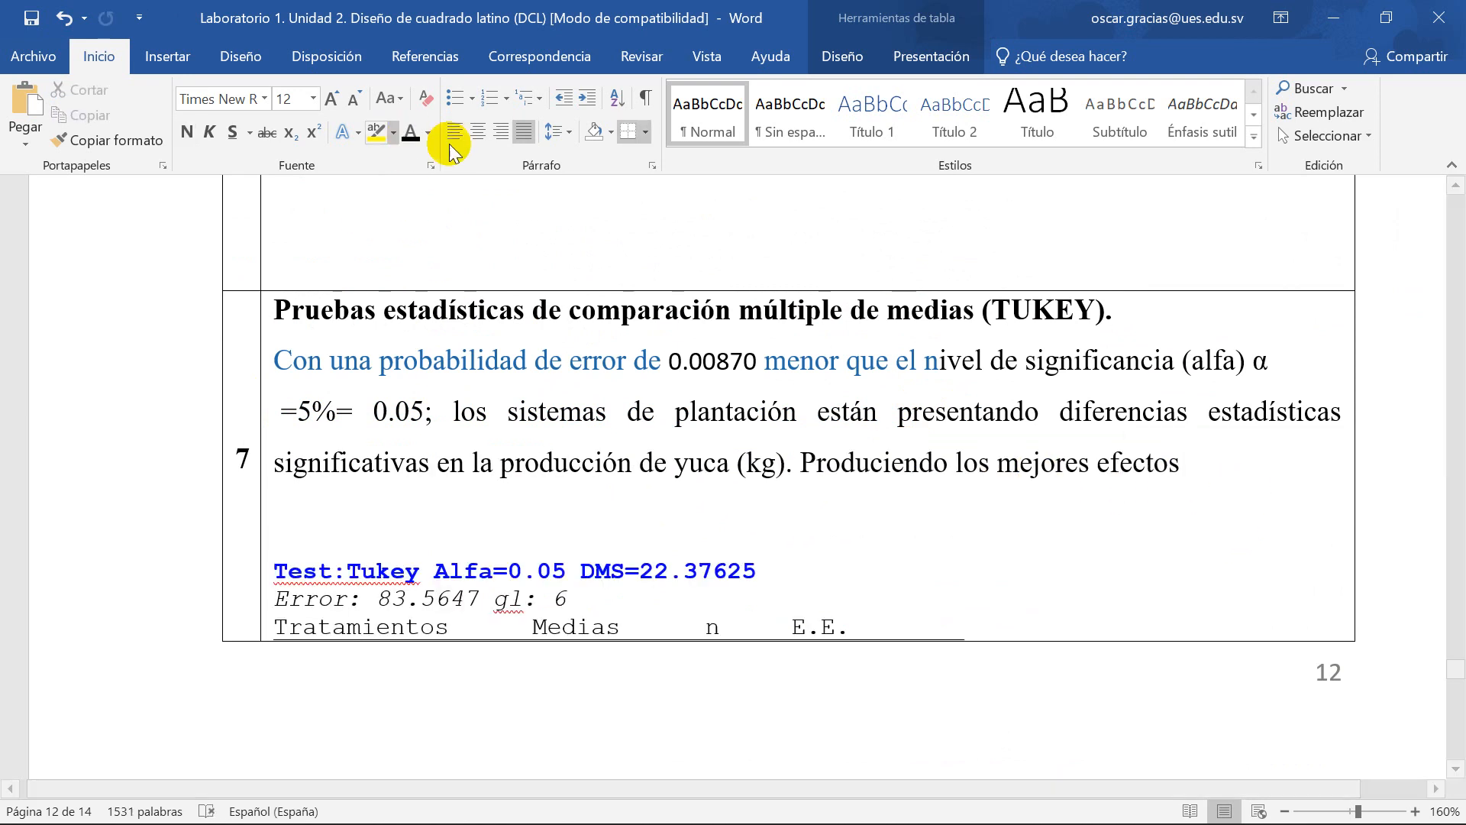
click(429, 135)
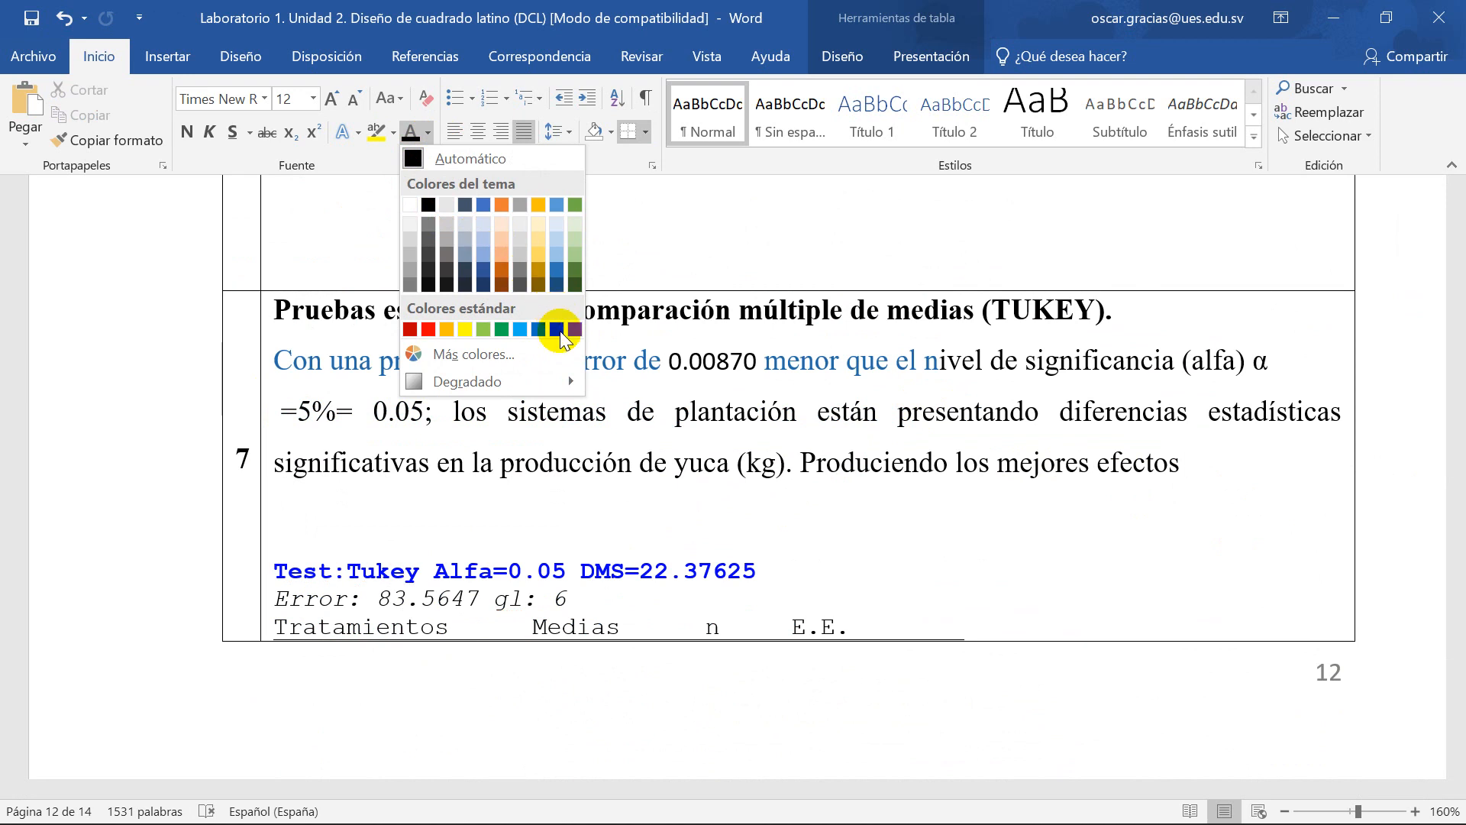
click(538, 332)
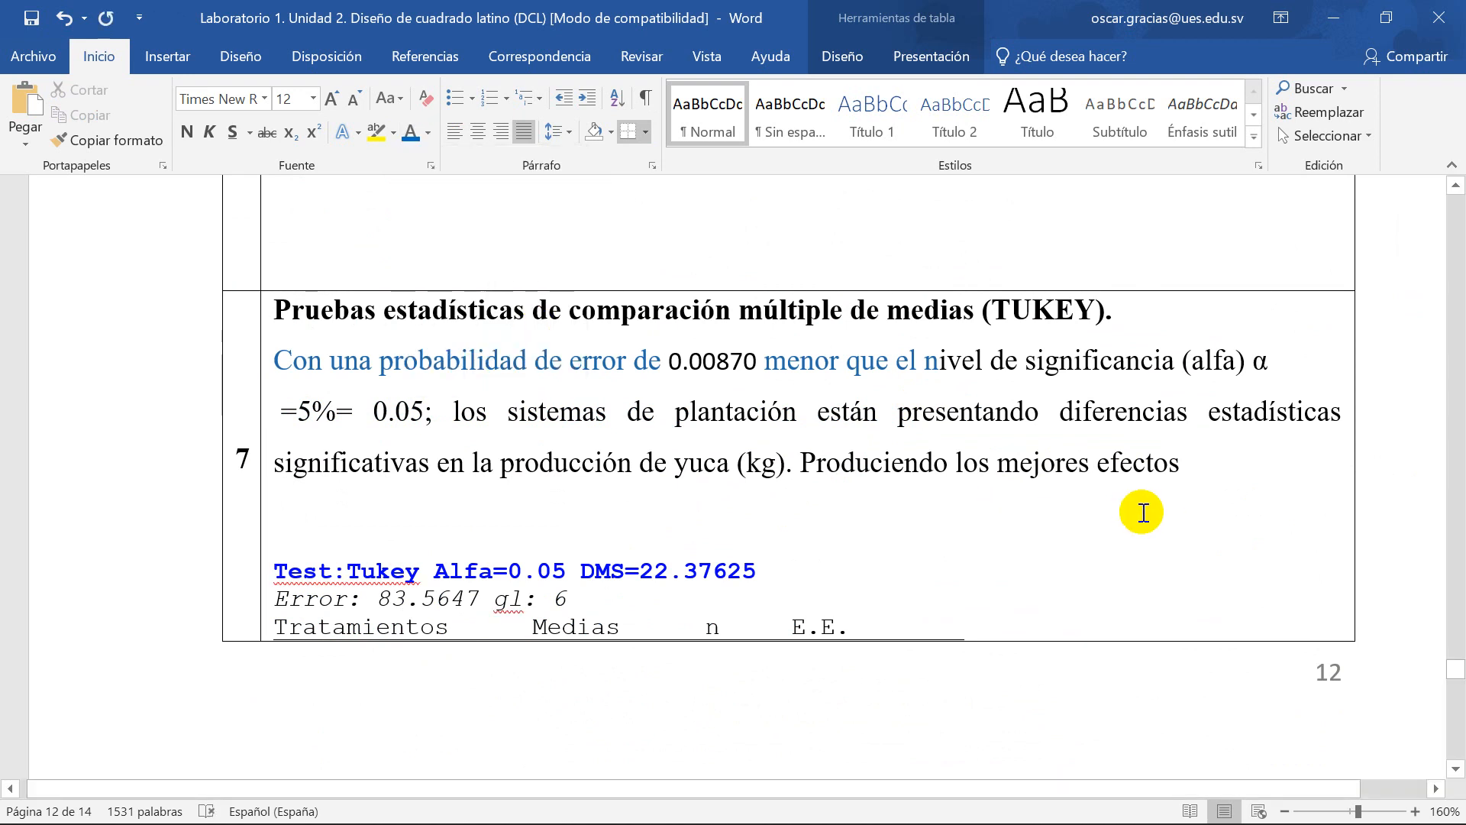
Step: Add blank lines between the section 7 paragraph and the Tukey test output
scroll(1140, 519, up, 2)
scroll(959, 583, down, 6)
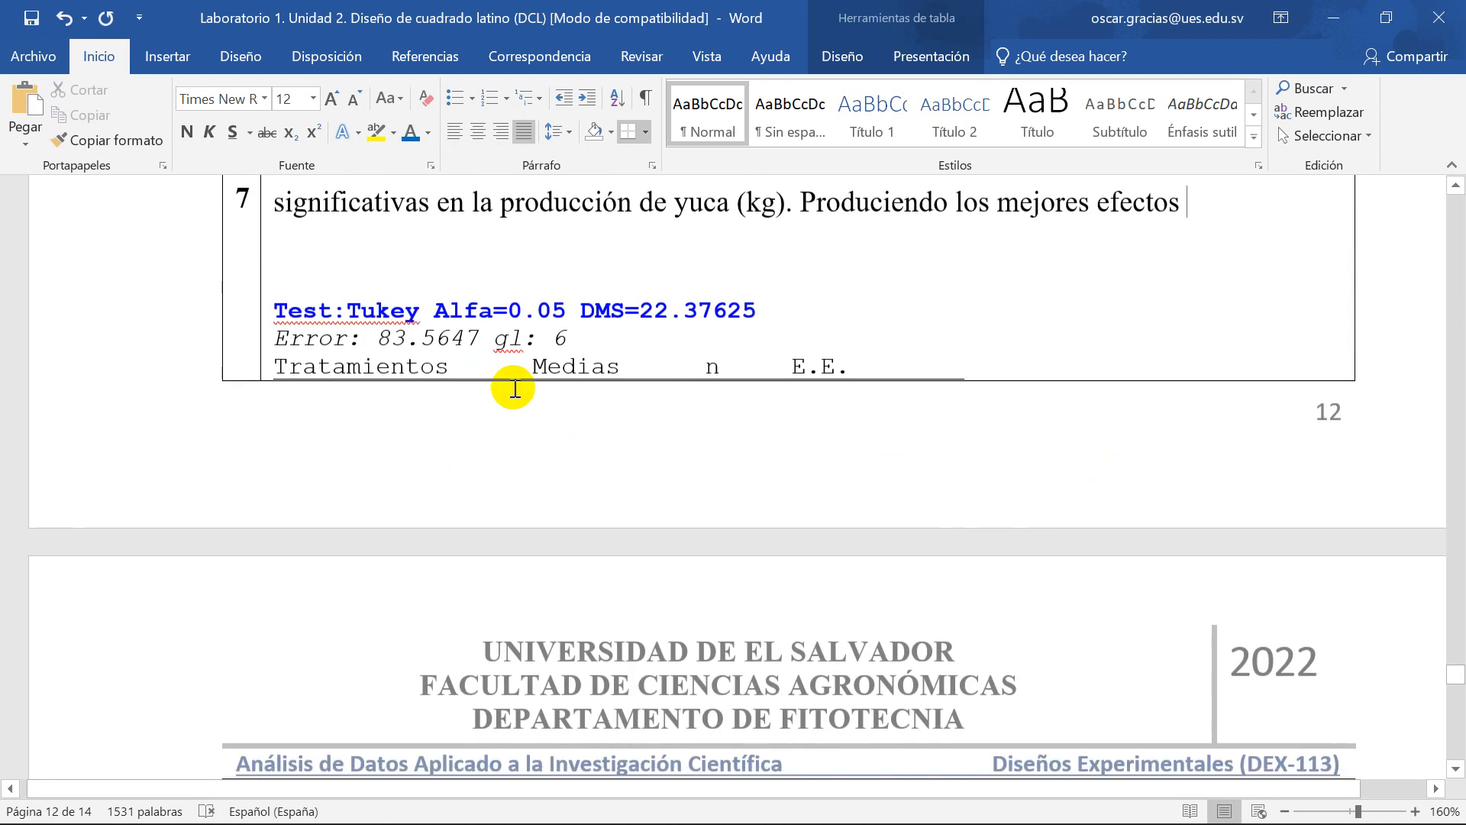
click(453, 273)
key(Return)
key(Return)
key(Return)
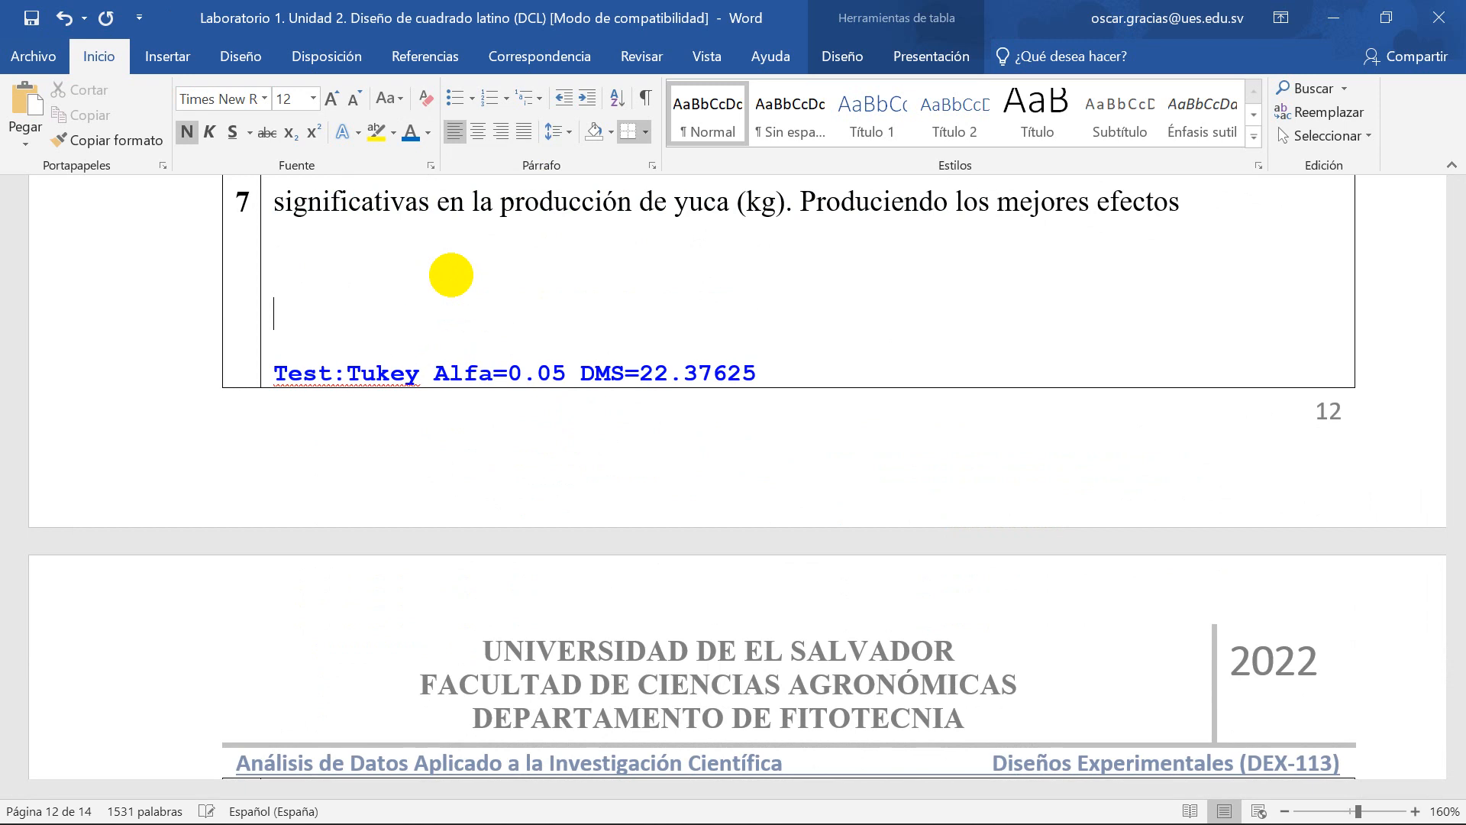
Step: Delete the incomplete phrase "Produciendo los mejores efectos" from the end of the section 7 paragraph
scroll(652, 449, down, 5)
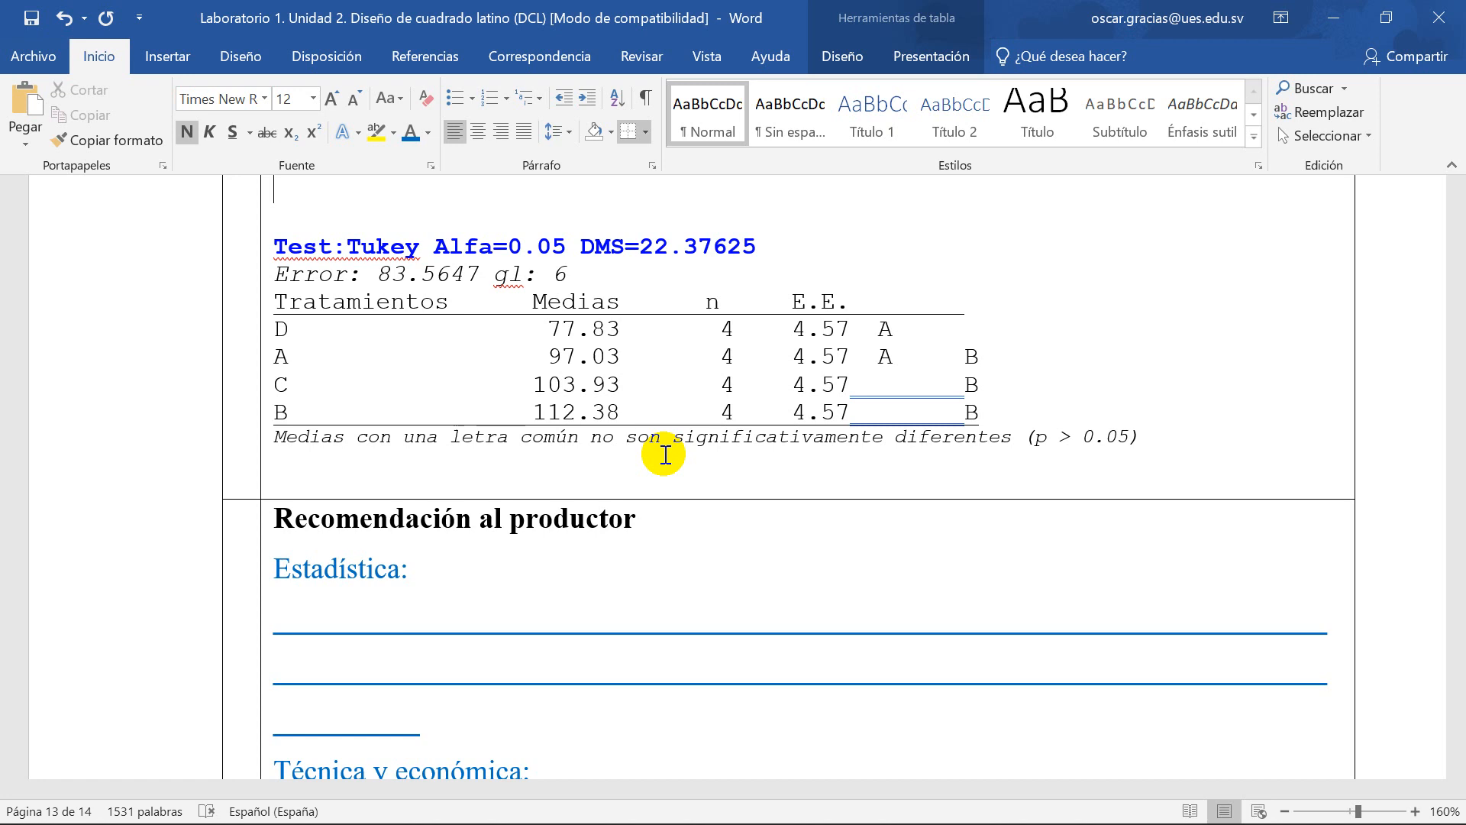
scroll(712, 498, up, 10)
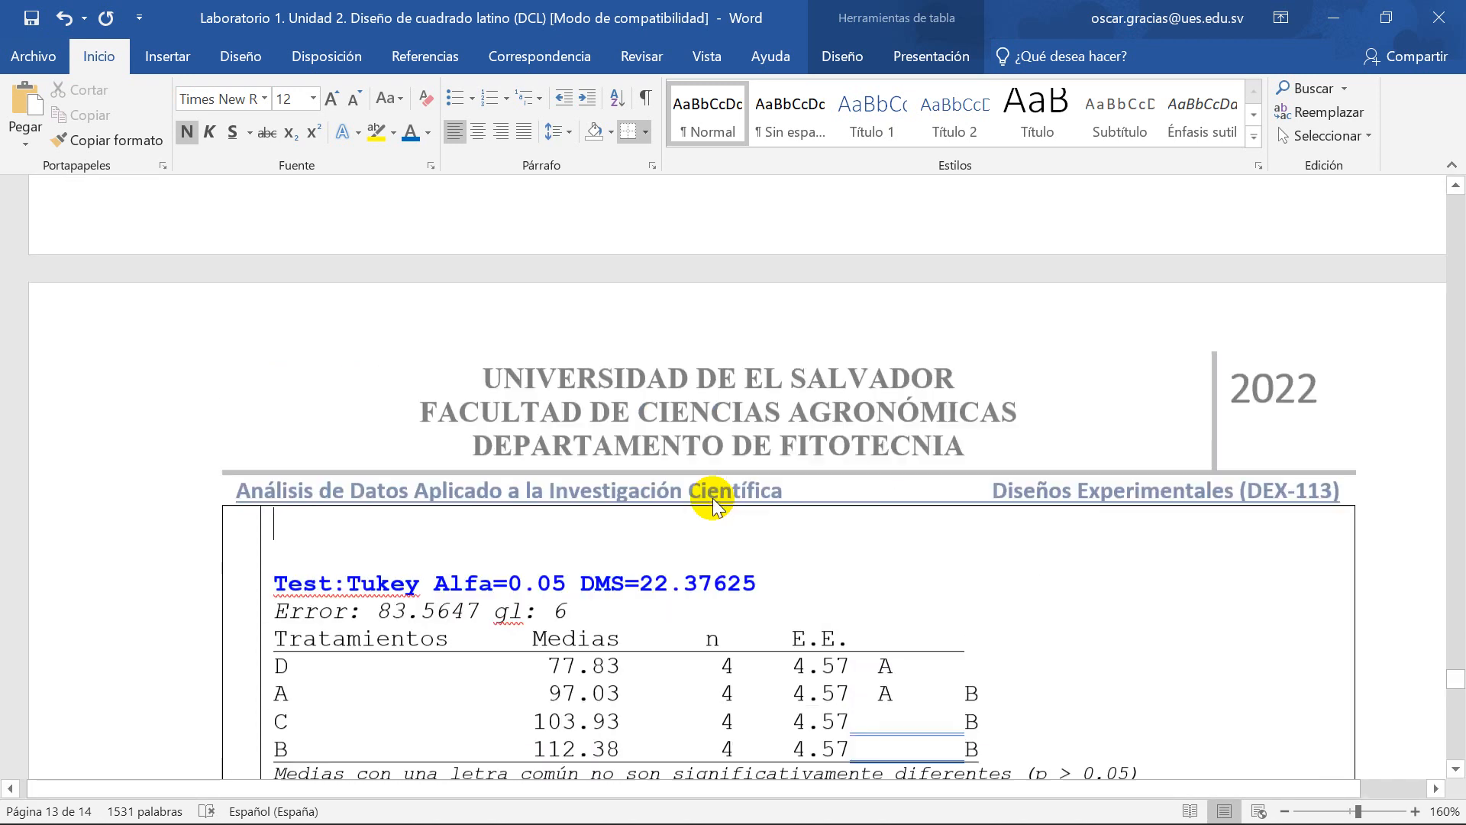
scroll(713, 498, up, 3)
drag(1169, 549, 848, 567)
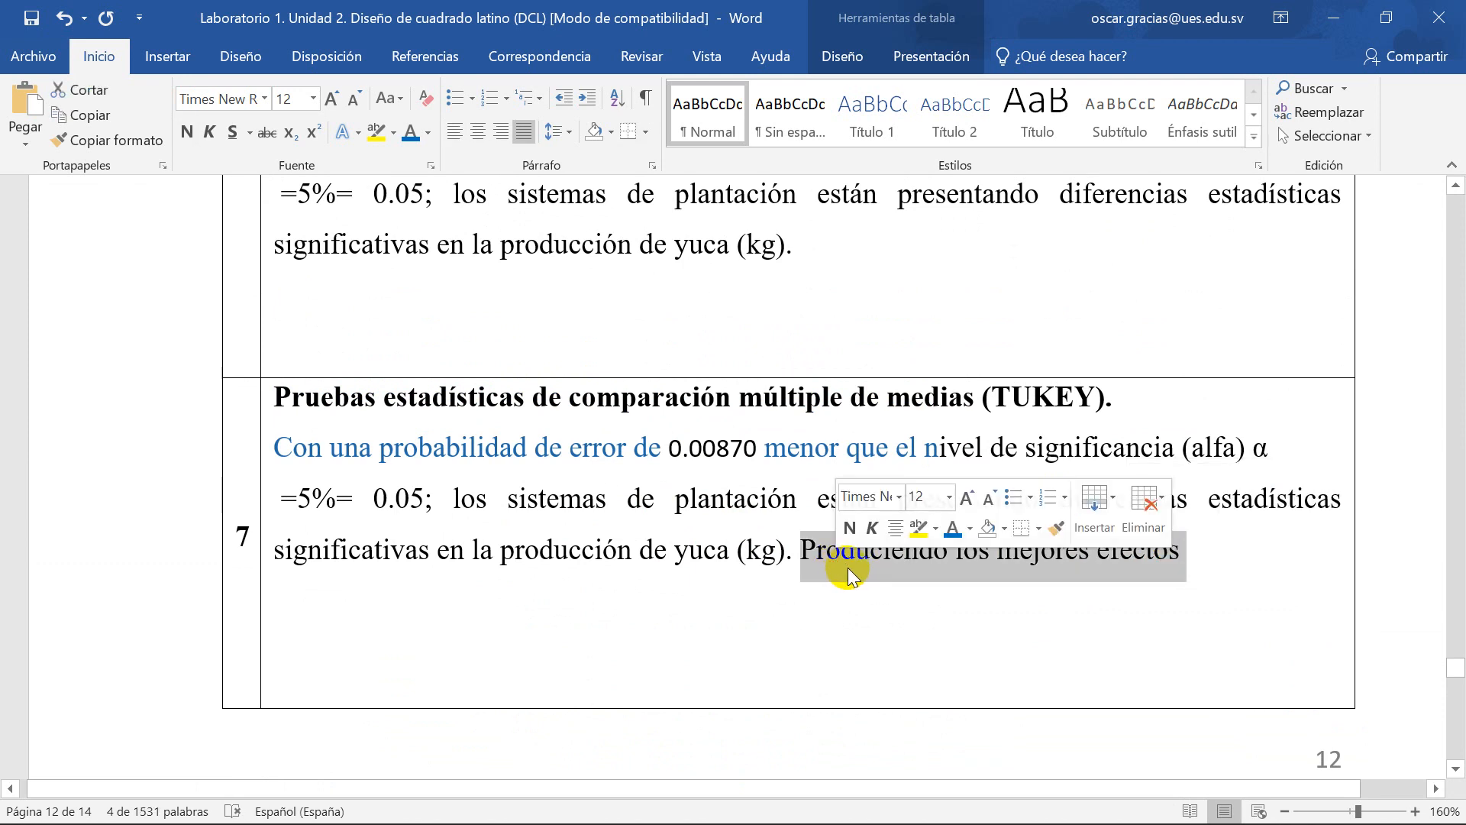
key(Delete)
Step: Review the Estadística, Técnica y económica and Ambiental parts of Recomendación al productor against the Tukey treatment means
scroll(850, 563, down, 10)
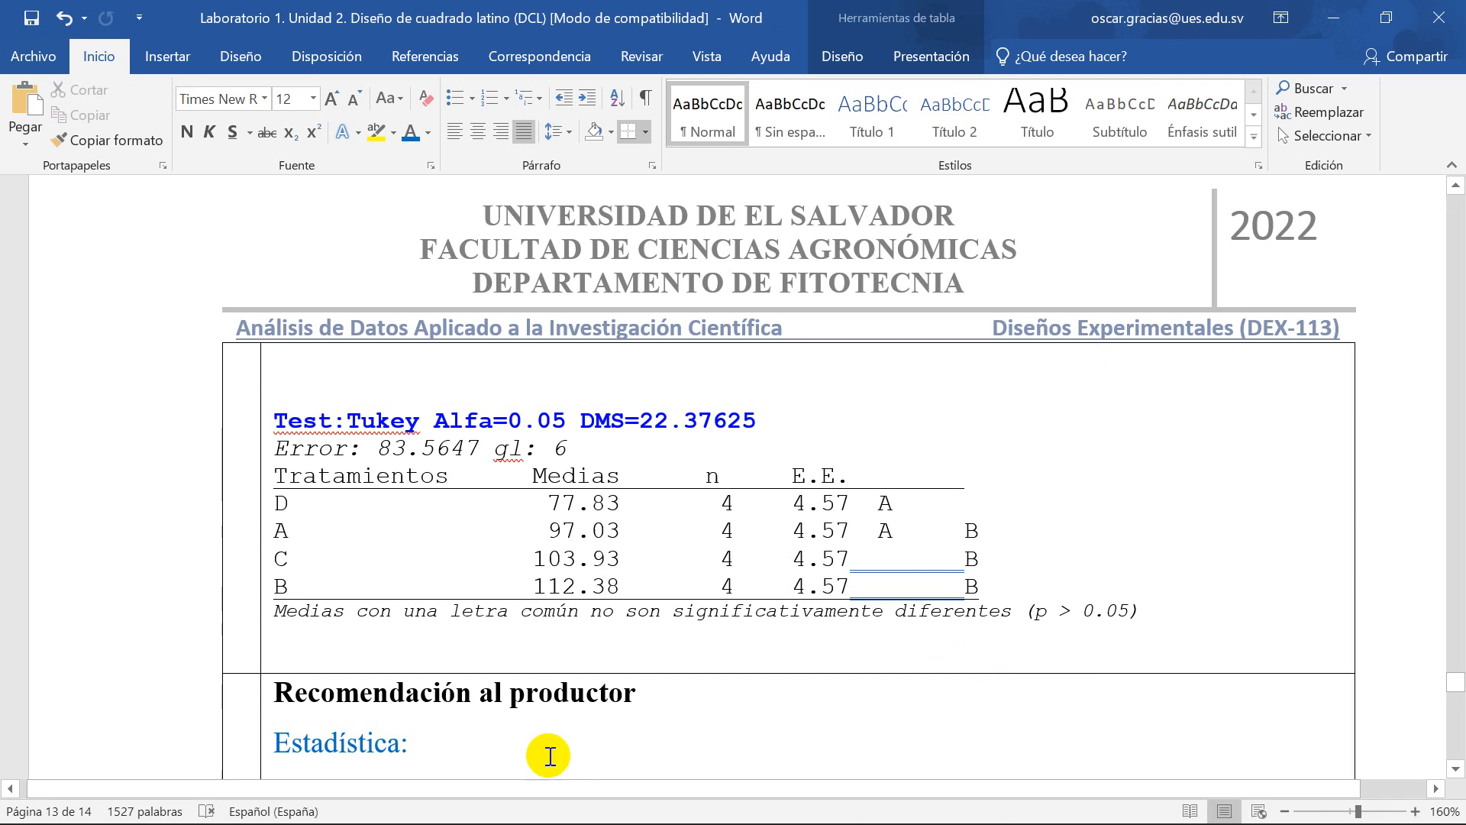
scroll(550, 748, down, 4)
scroll(487, 527, down, 1)
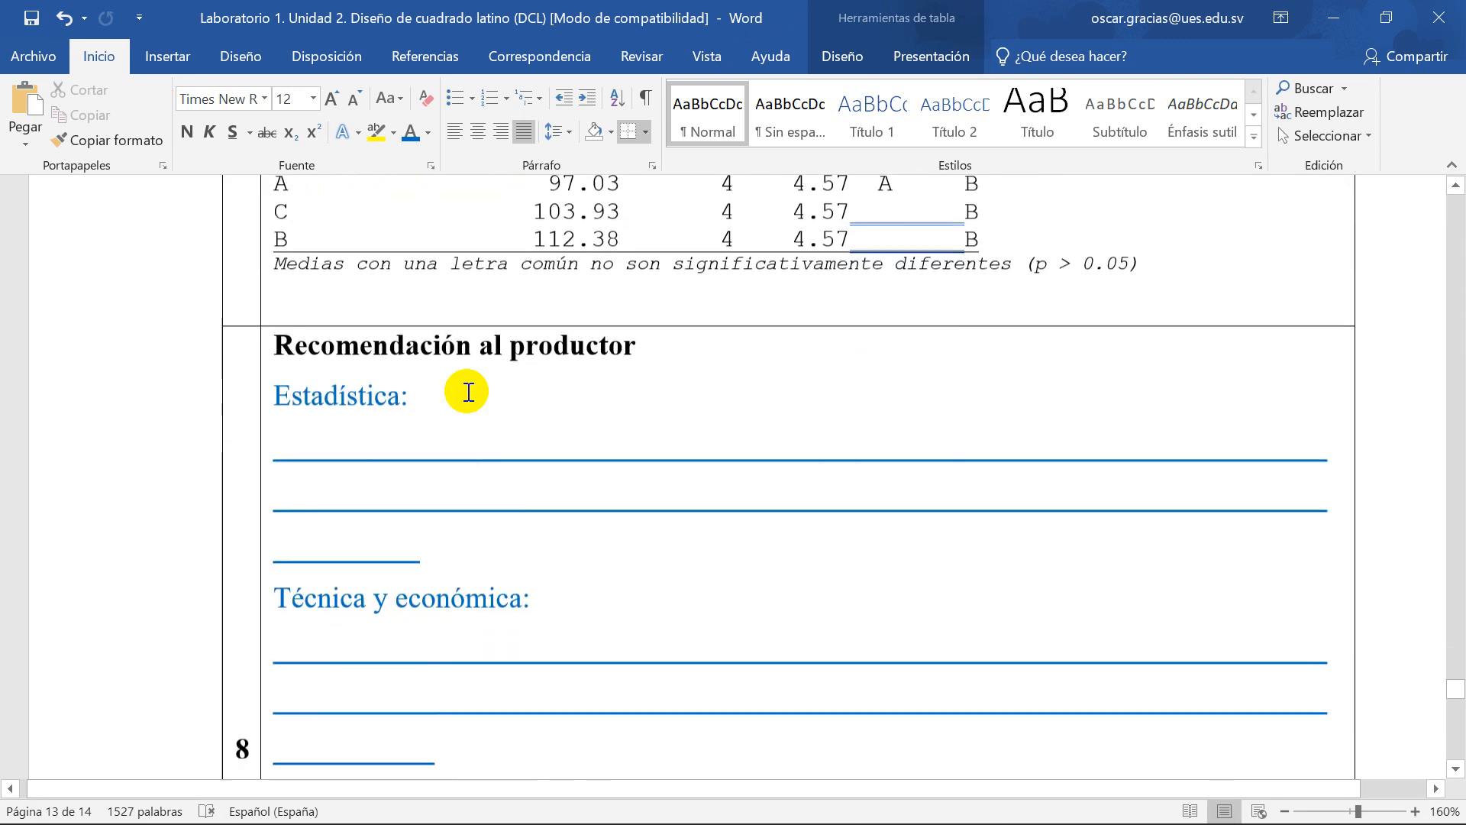
click(466, 404)
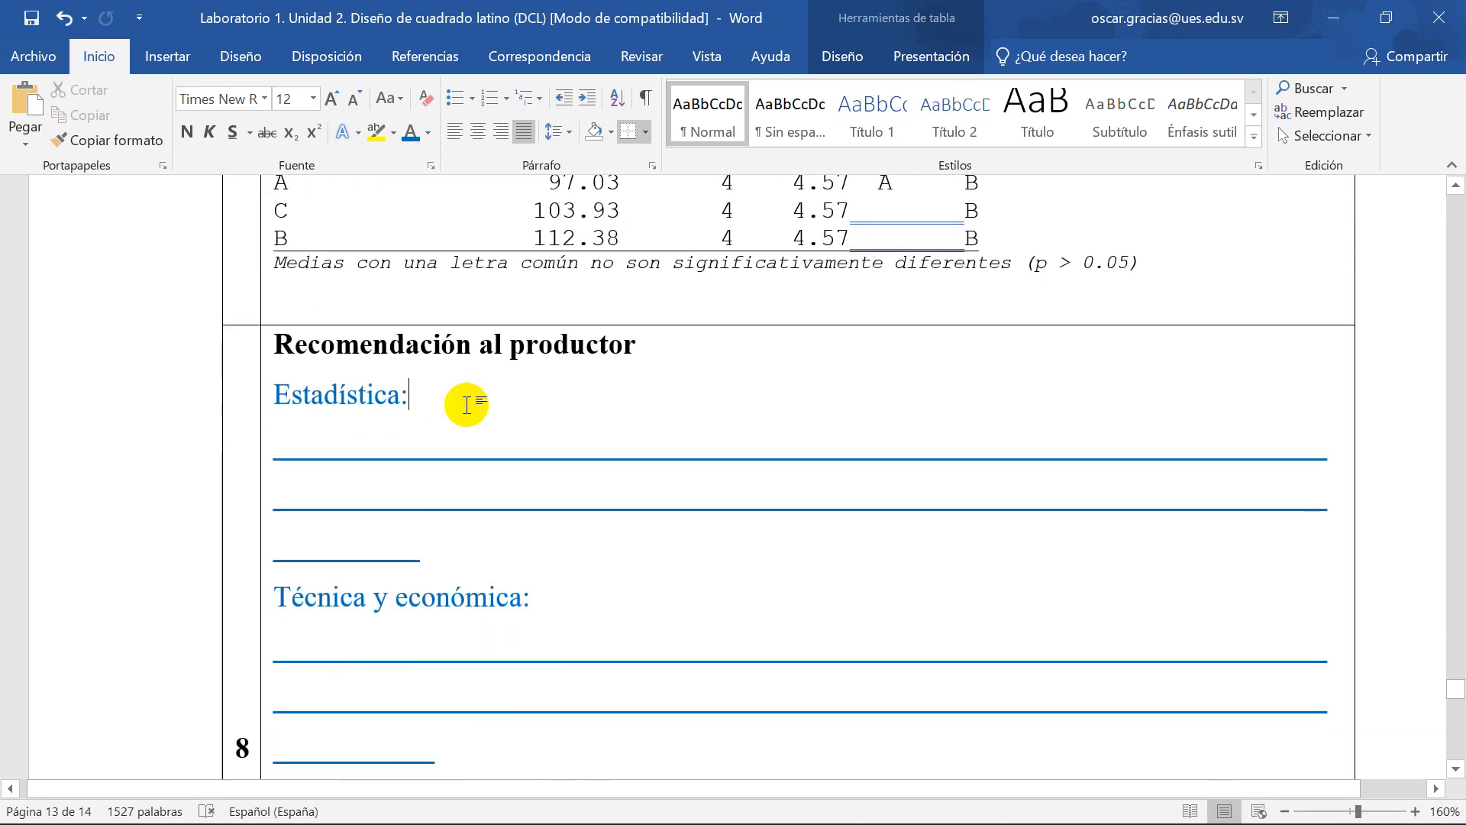
scroll(451, 549, down, 3)
scroll(496, 458, down, 1)
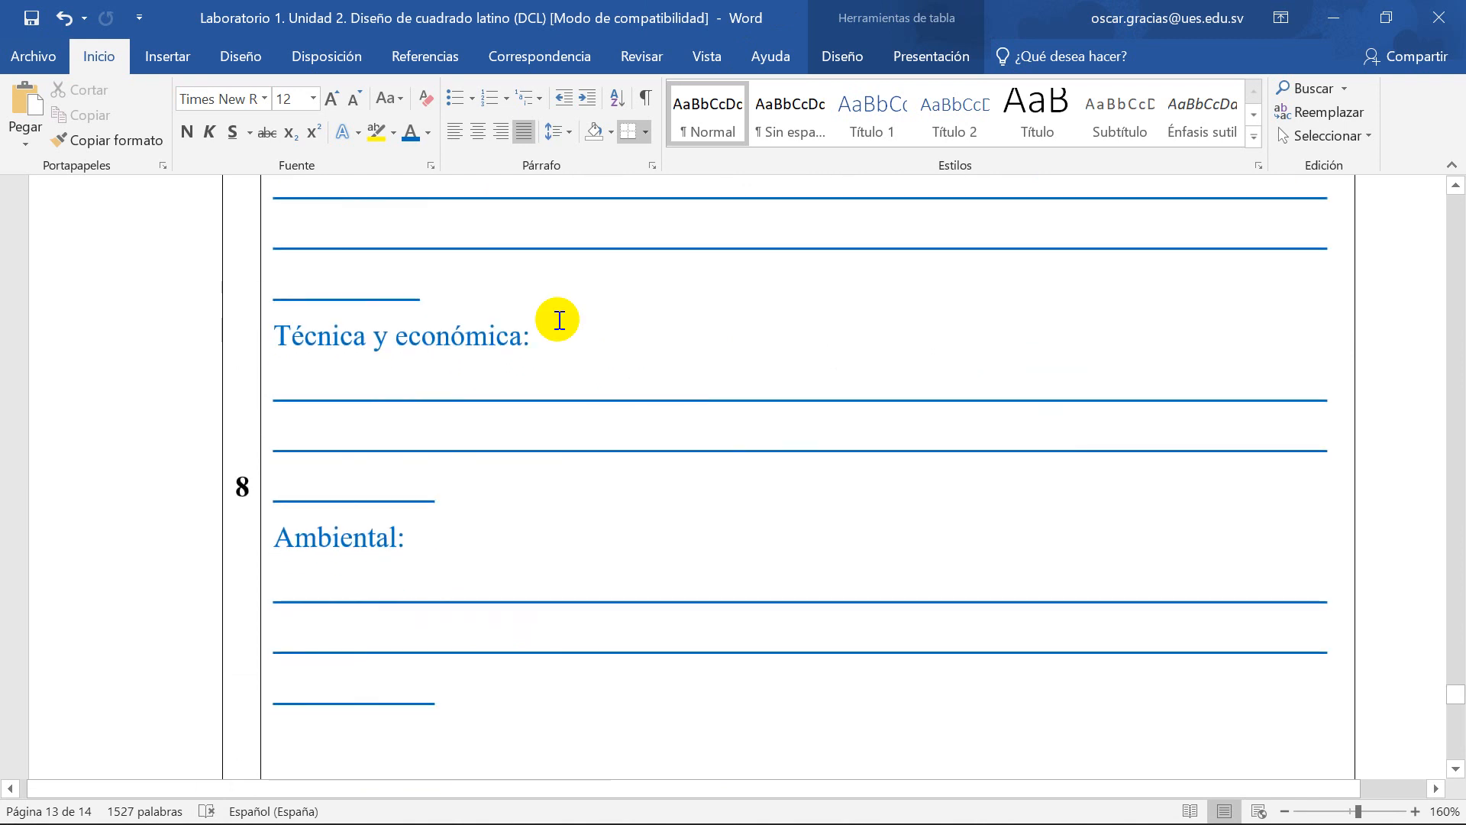
click(560, 318)
scroll(566, 423, up, 1)
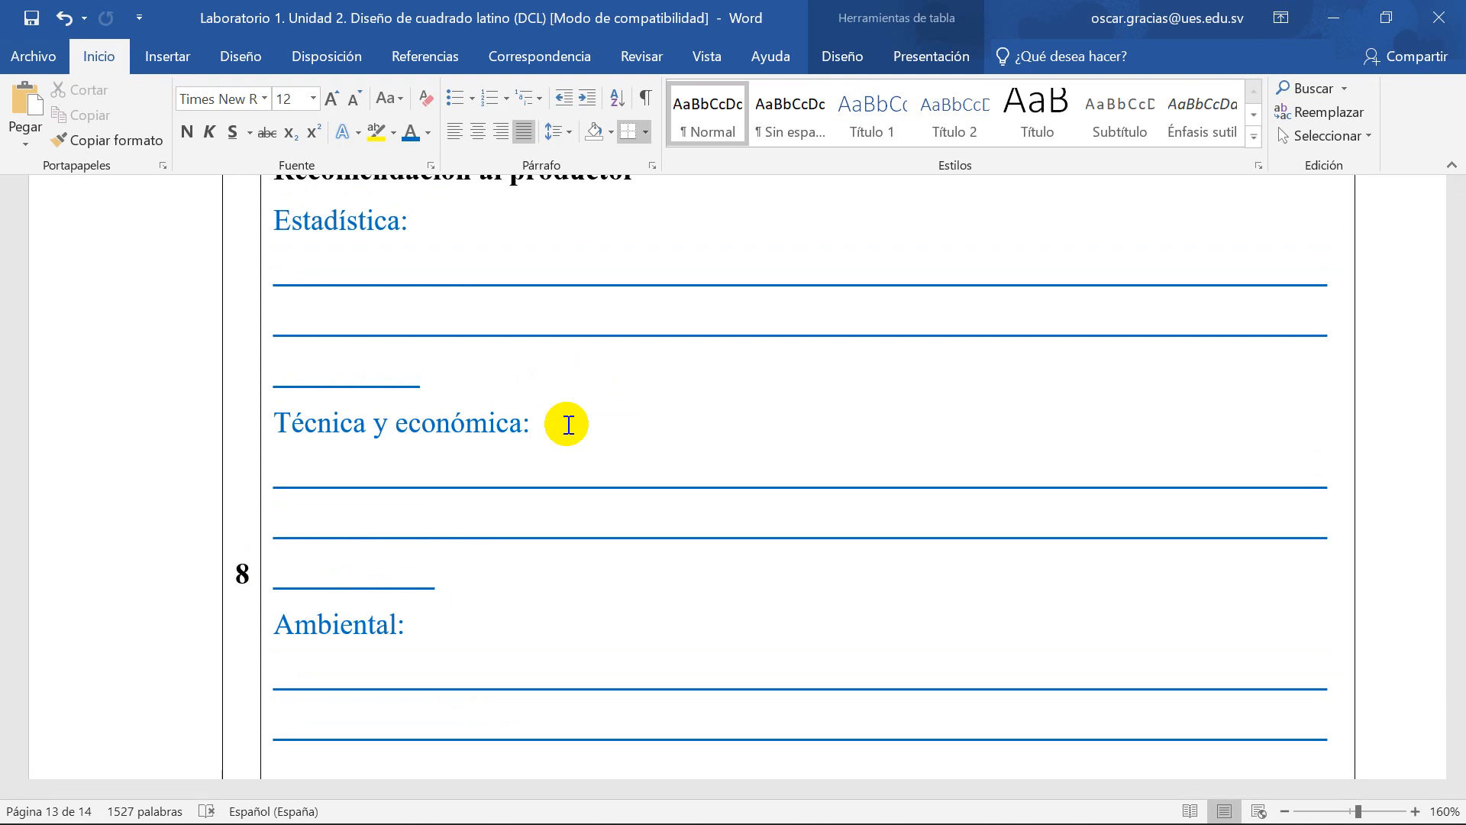
scroll(674, 447, up, 5)
scroll(675, 447, up, 1)
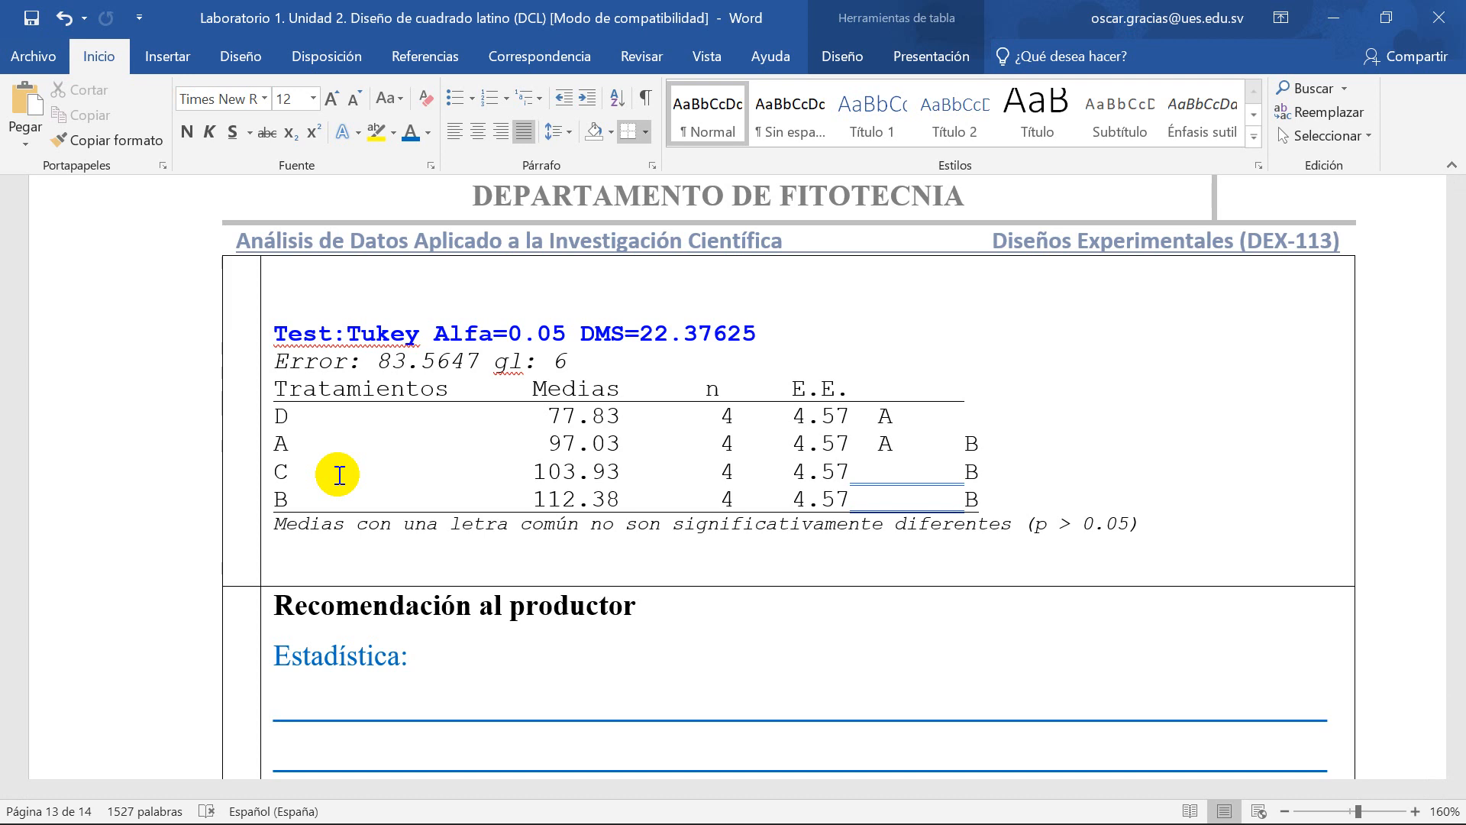
scroll(339, 475, down, 3)
scroll(504, 576, down, 1)
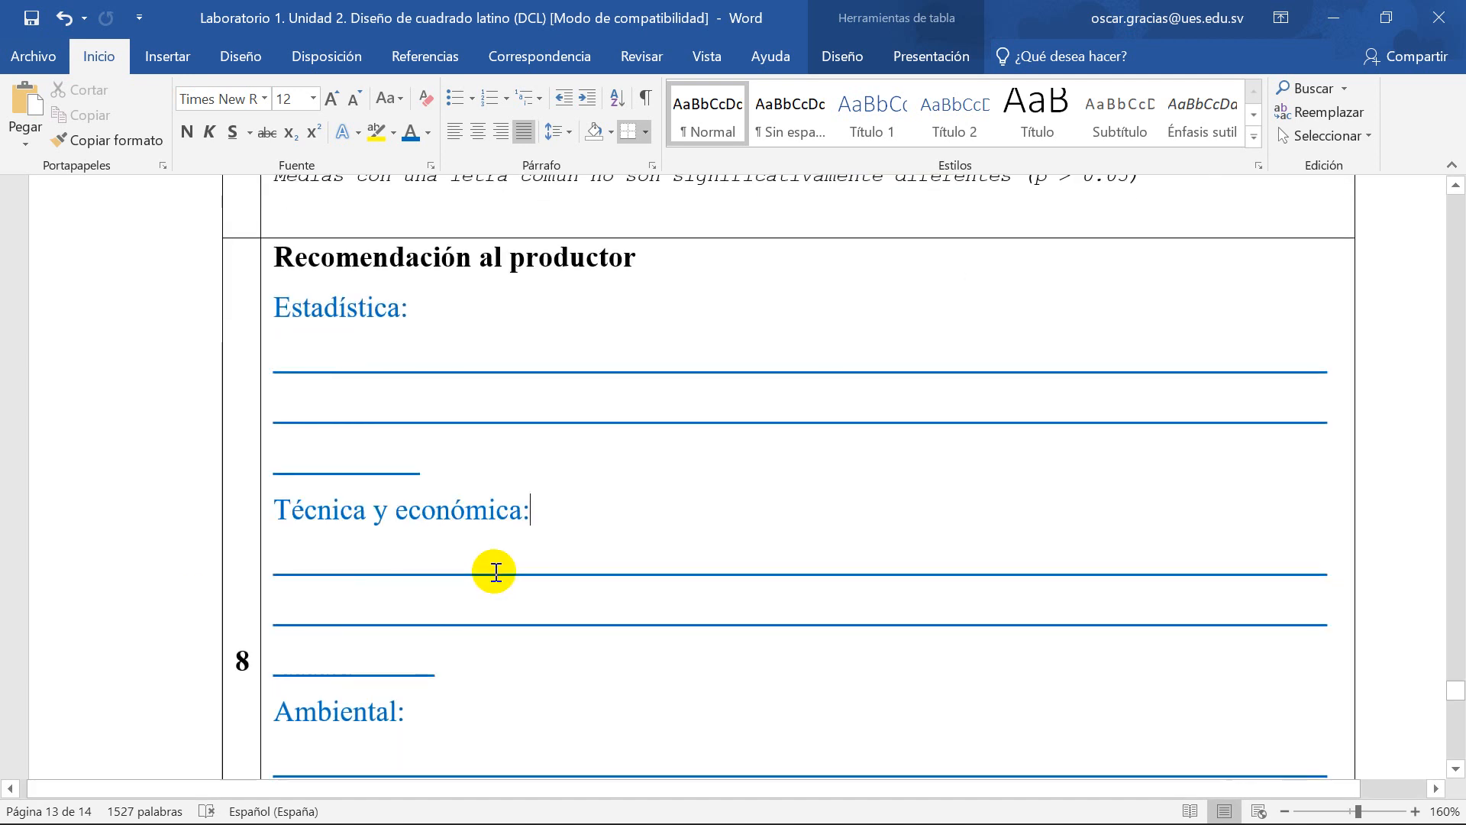
scroll(448, 589, down, 2)
click(444, 545)
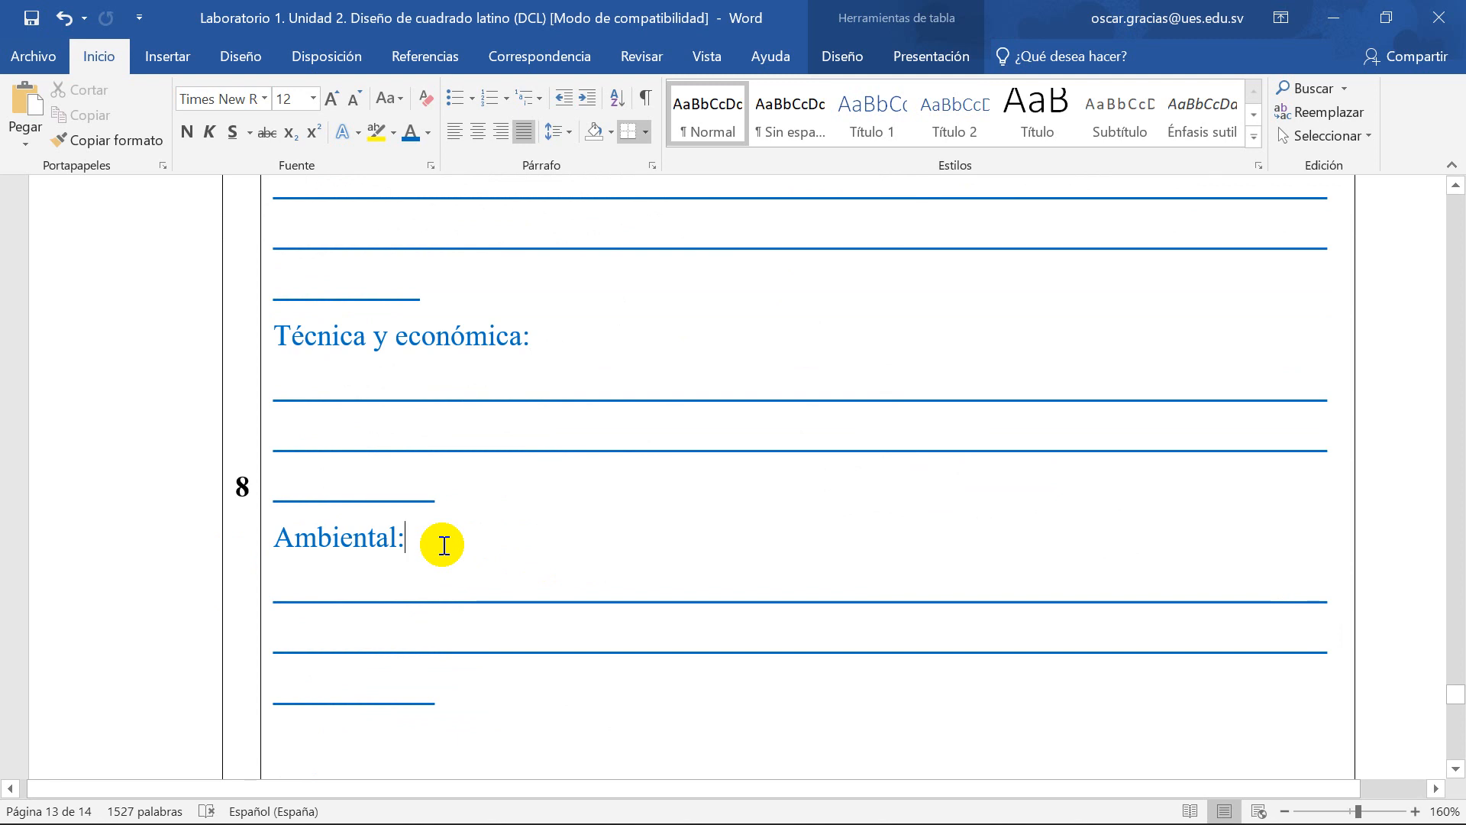
scroll(442, 543, up, 6)
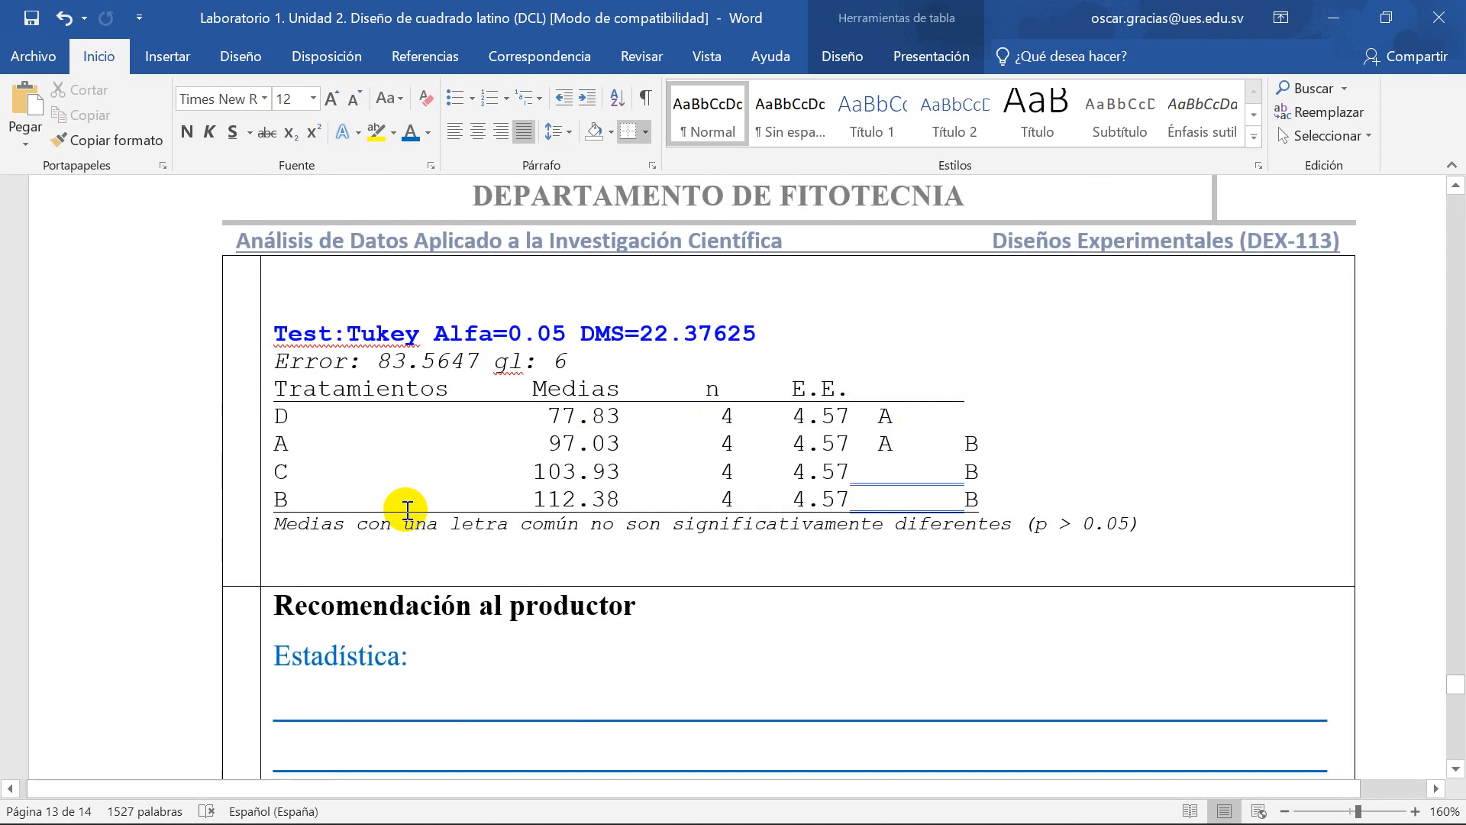
scroll(407, 509, down, 9)
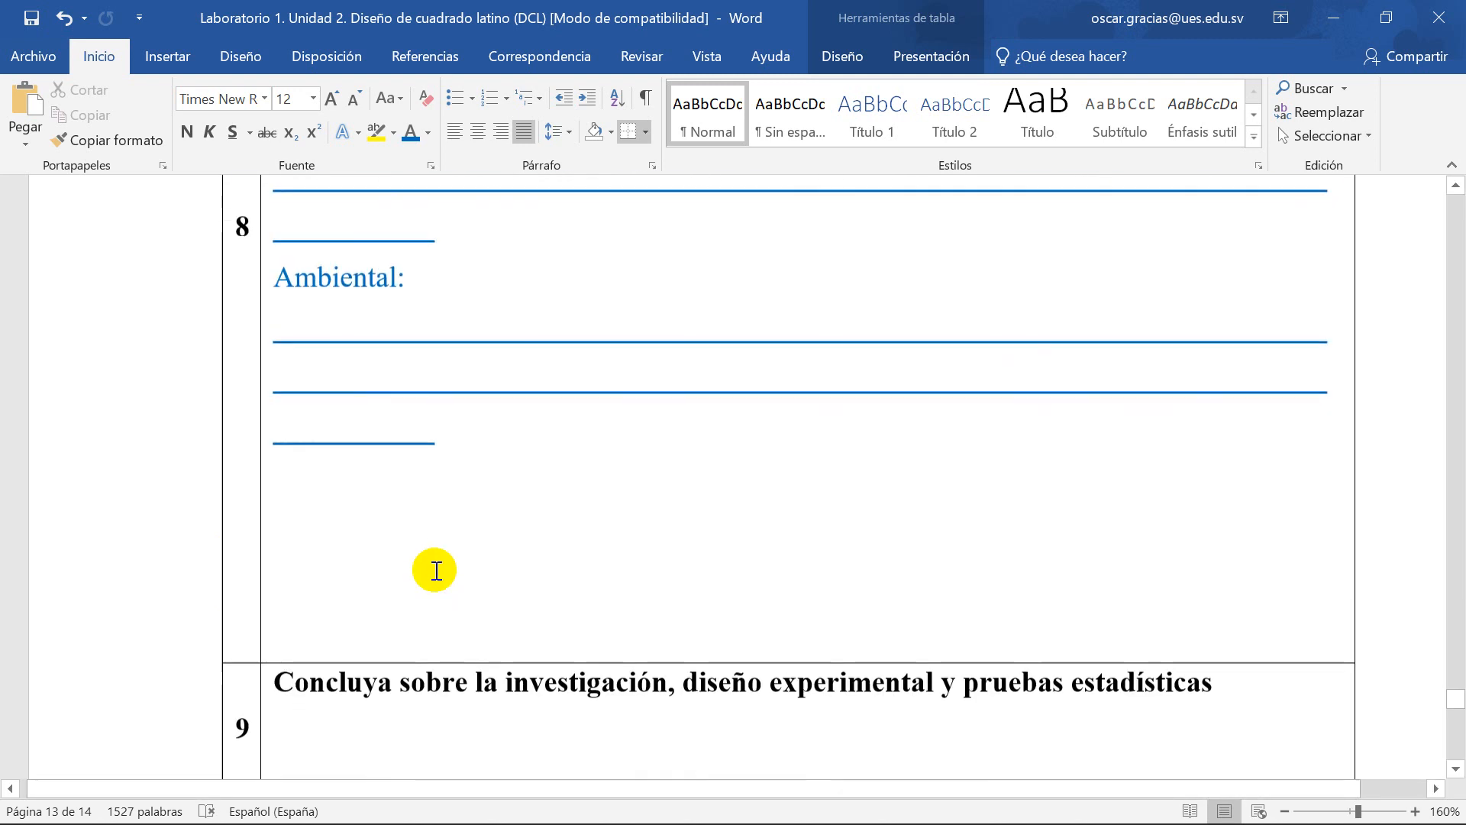
click(443, 545)
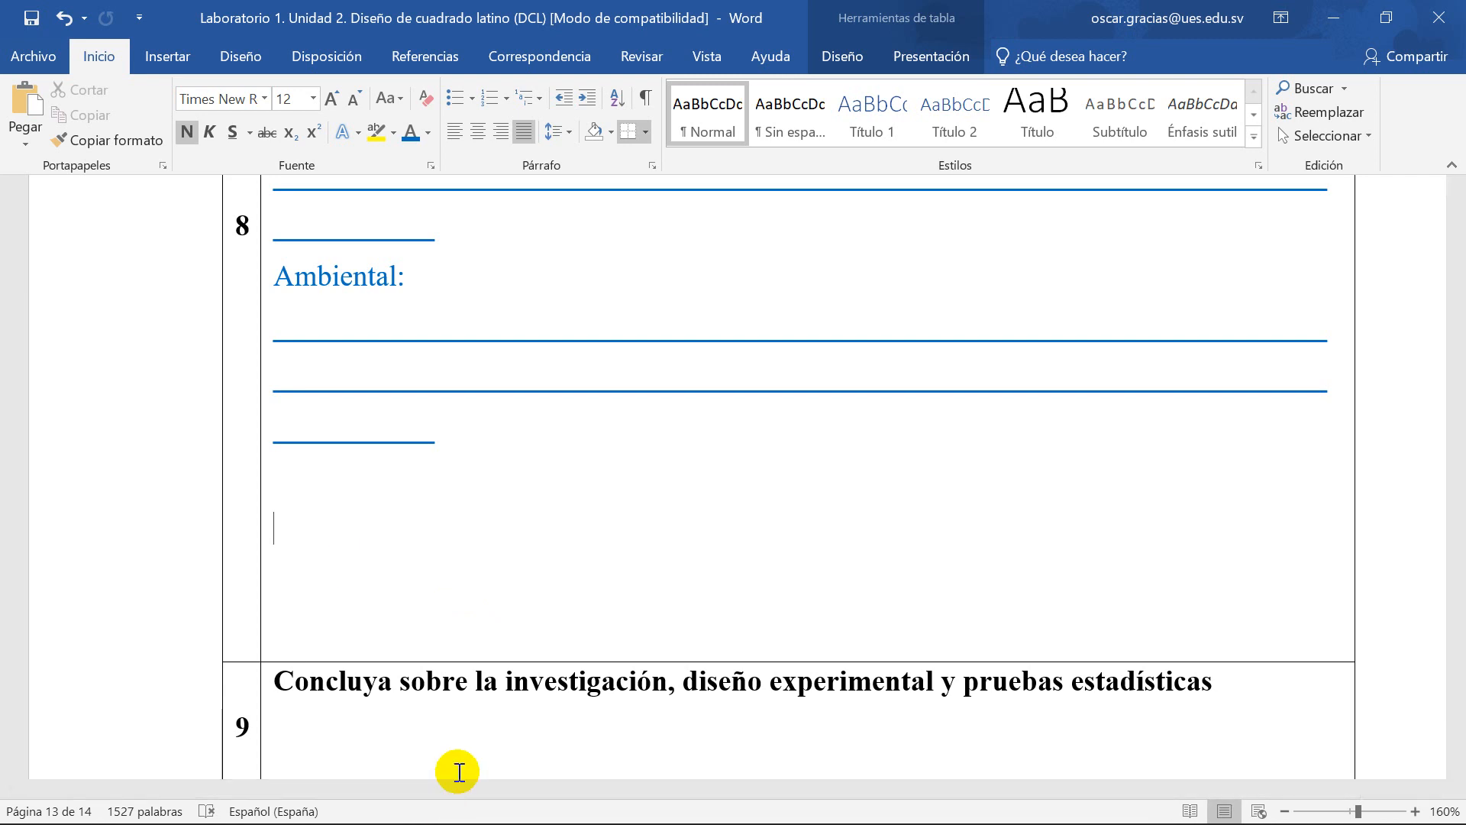
Step: Review the conclusion prompt in section 9 and the list in section 10 of elements to include in the research results
scroll(489, 479, down, 5)
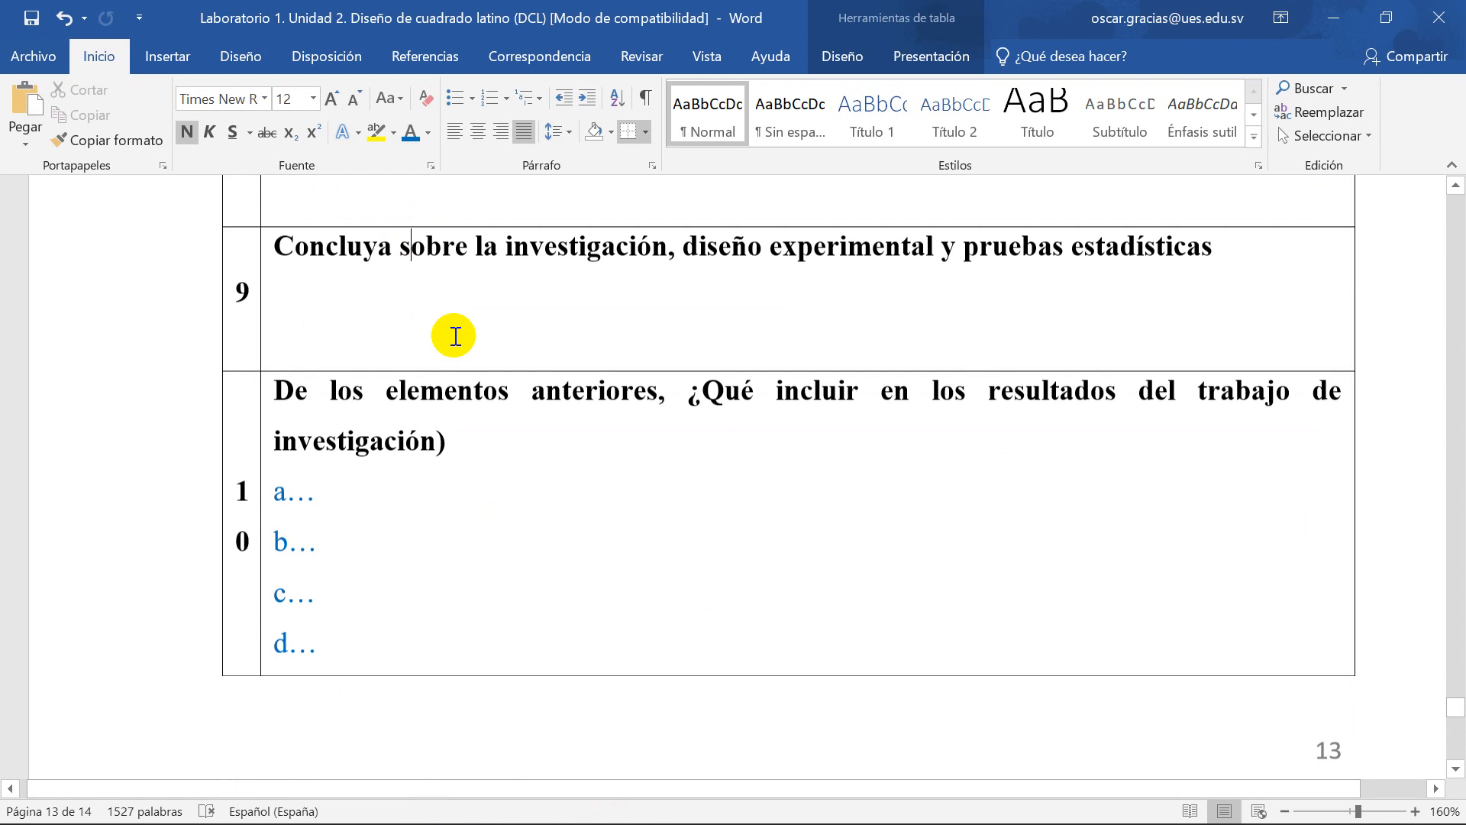
scroll(451, 330, up, 1)
click(1220, 345)
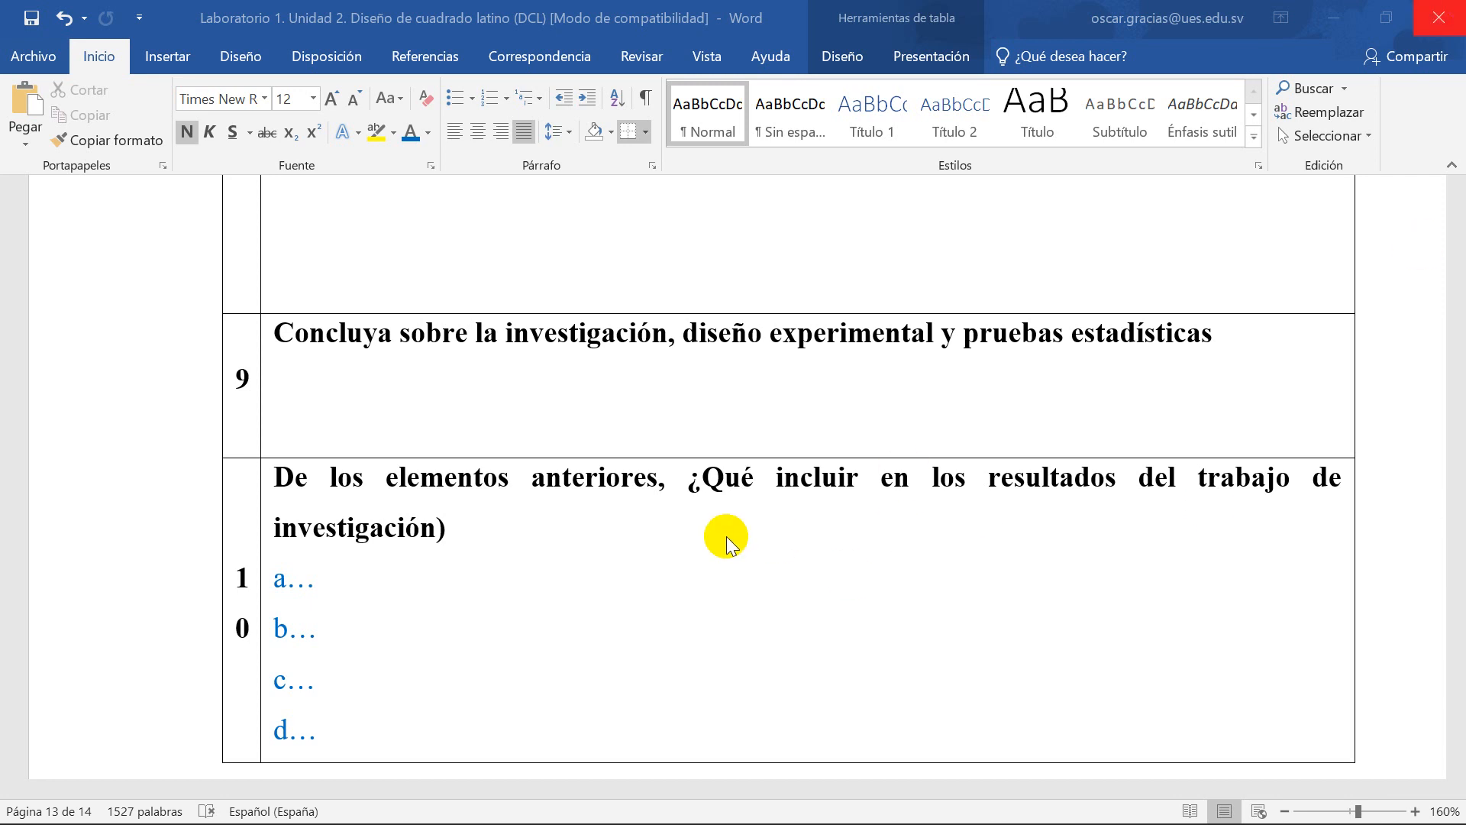
click(379, 579)
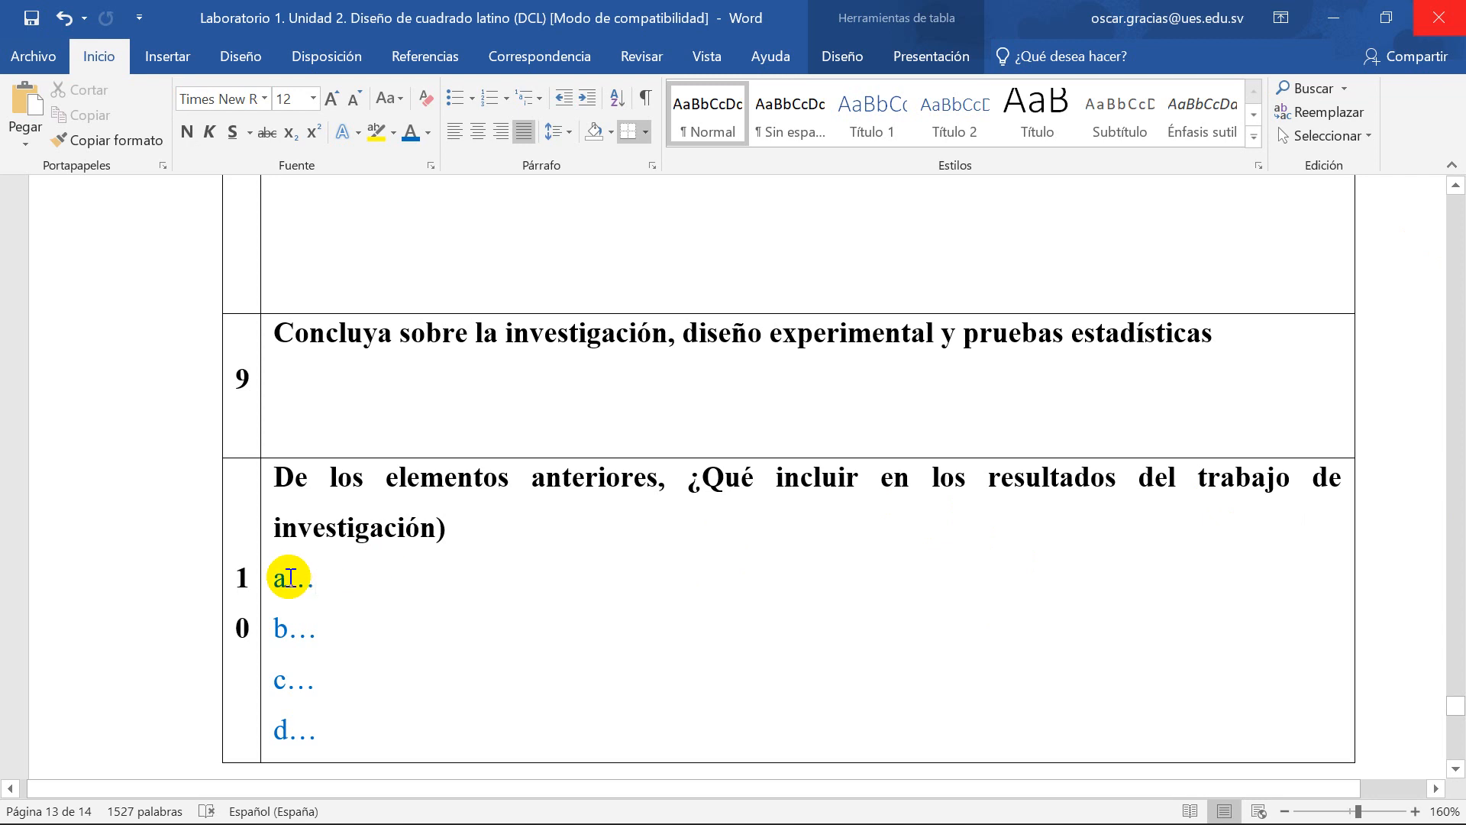
Step: Copy the "Histograma por tratamientos" block from Exploración de los datos, including its interpretation lines, bar chart and Figura 1 caption
scroll(336, 598, up, 15)
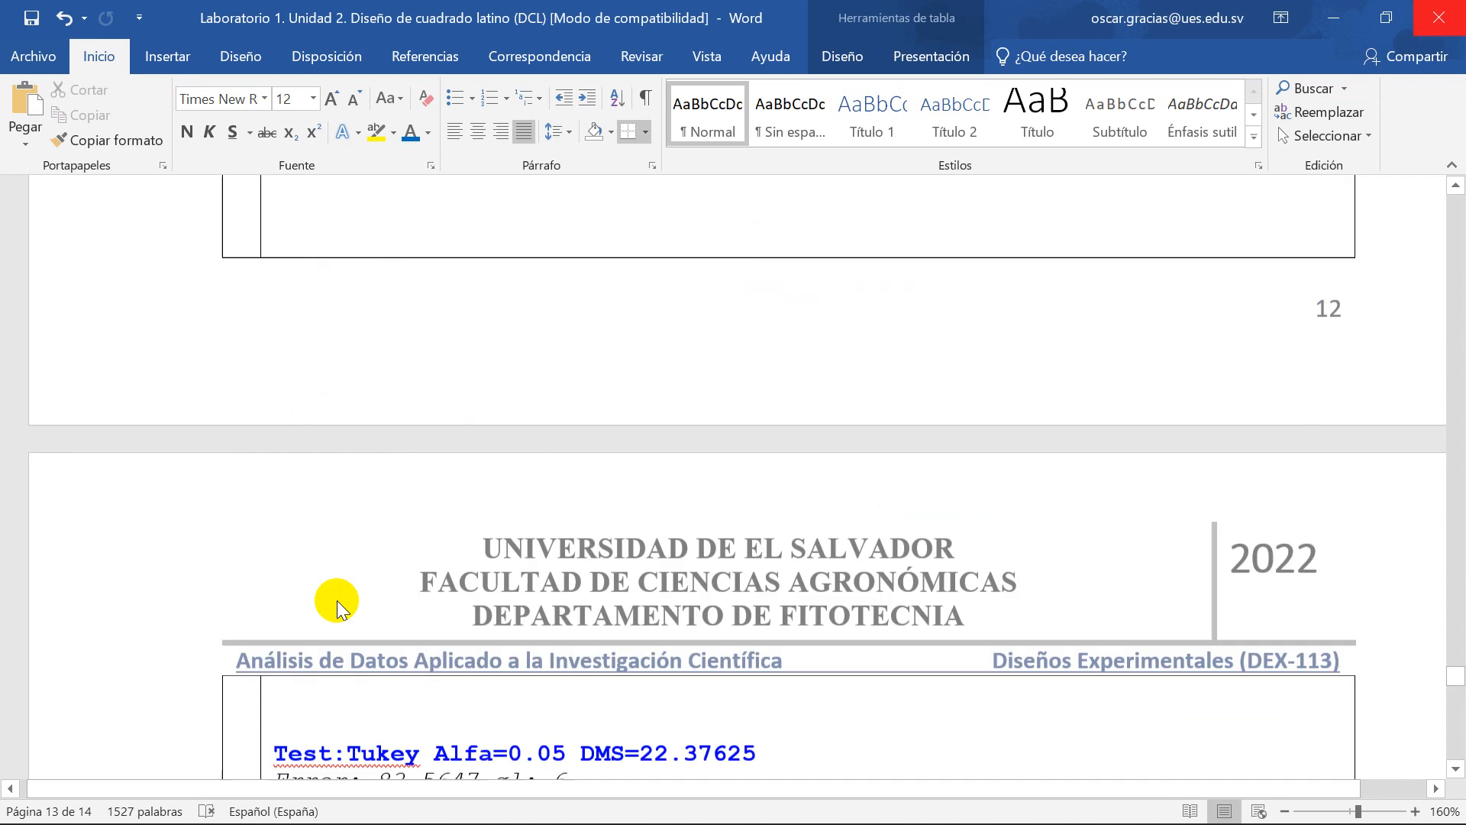
scroll(337, 601, up, 15)
scroll(337, 599, down, 12)
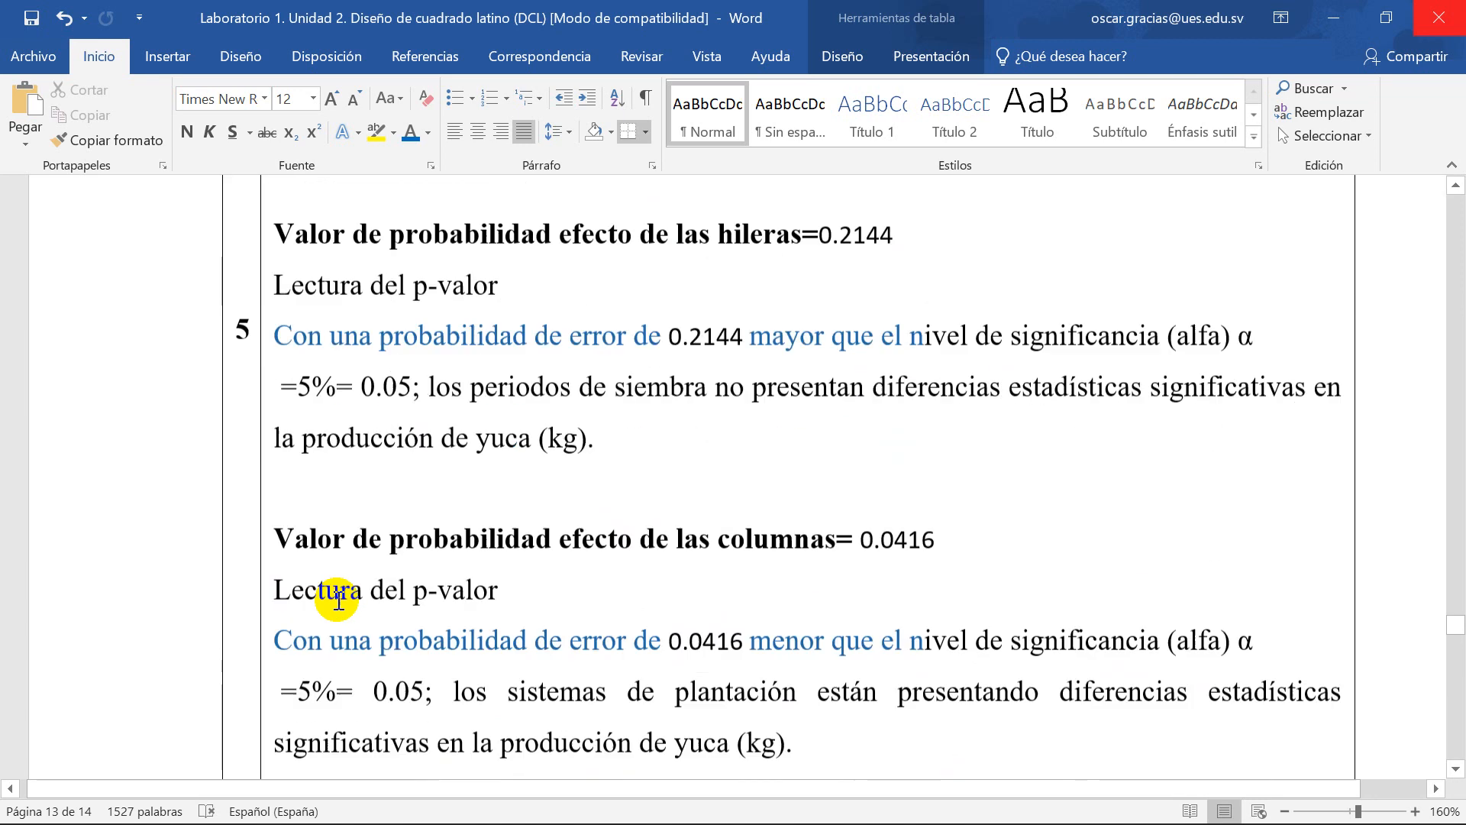
scroll(338, 600, up, 15)
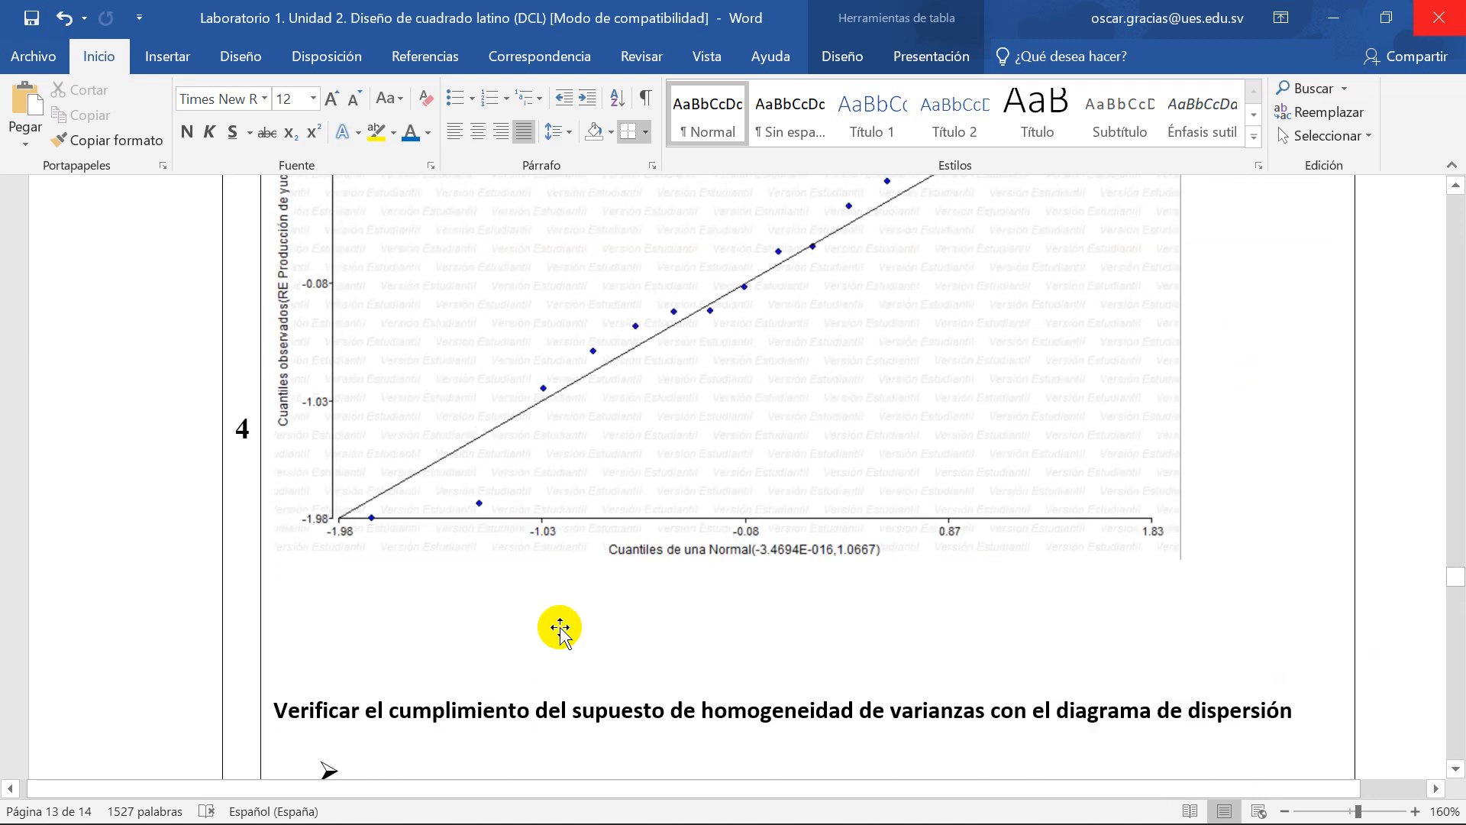
scroll(481, 651, up, 15)
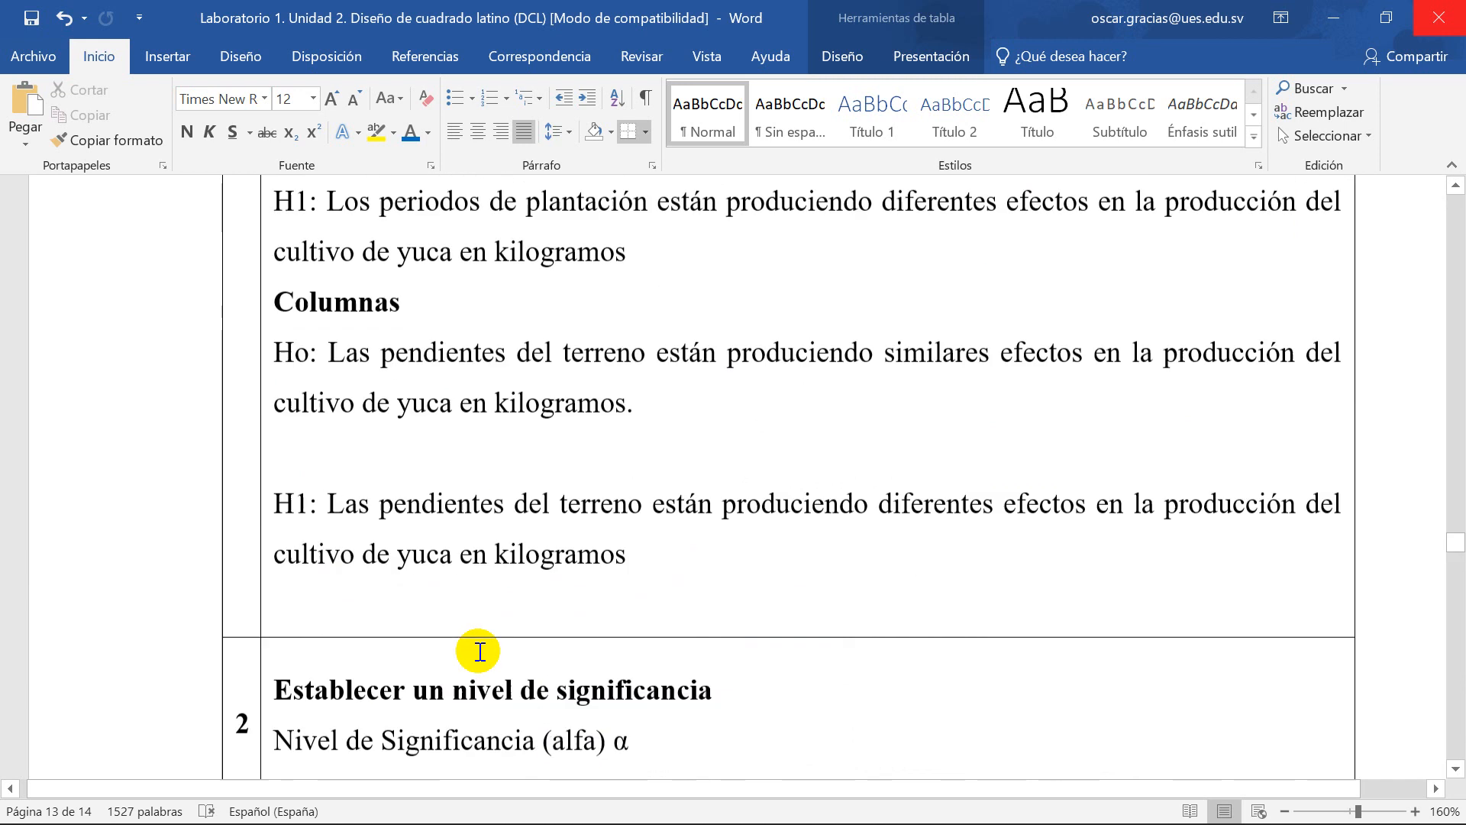
scroll(480, 652, up, 15)
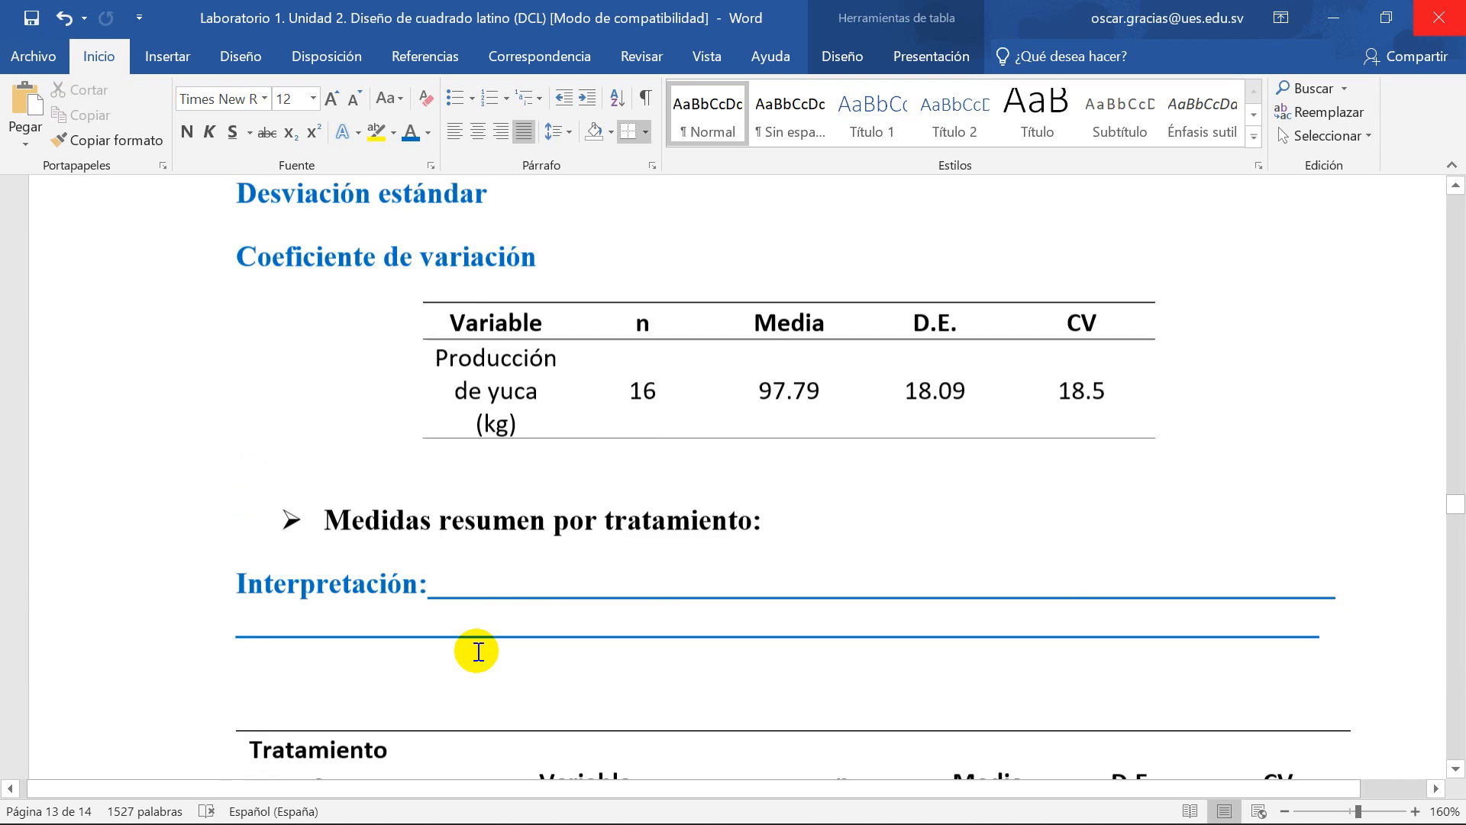
scroll(478, 651, up, 15)
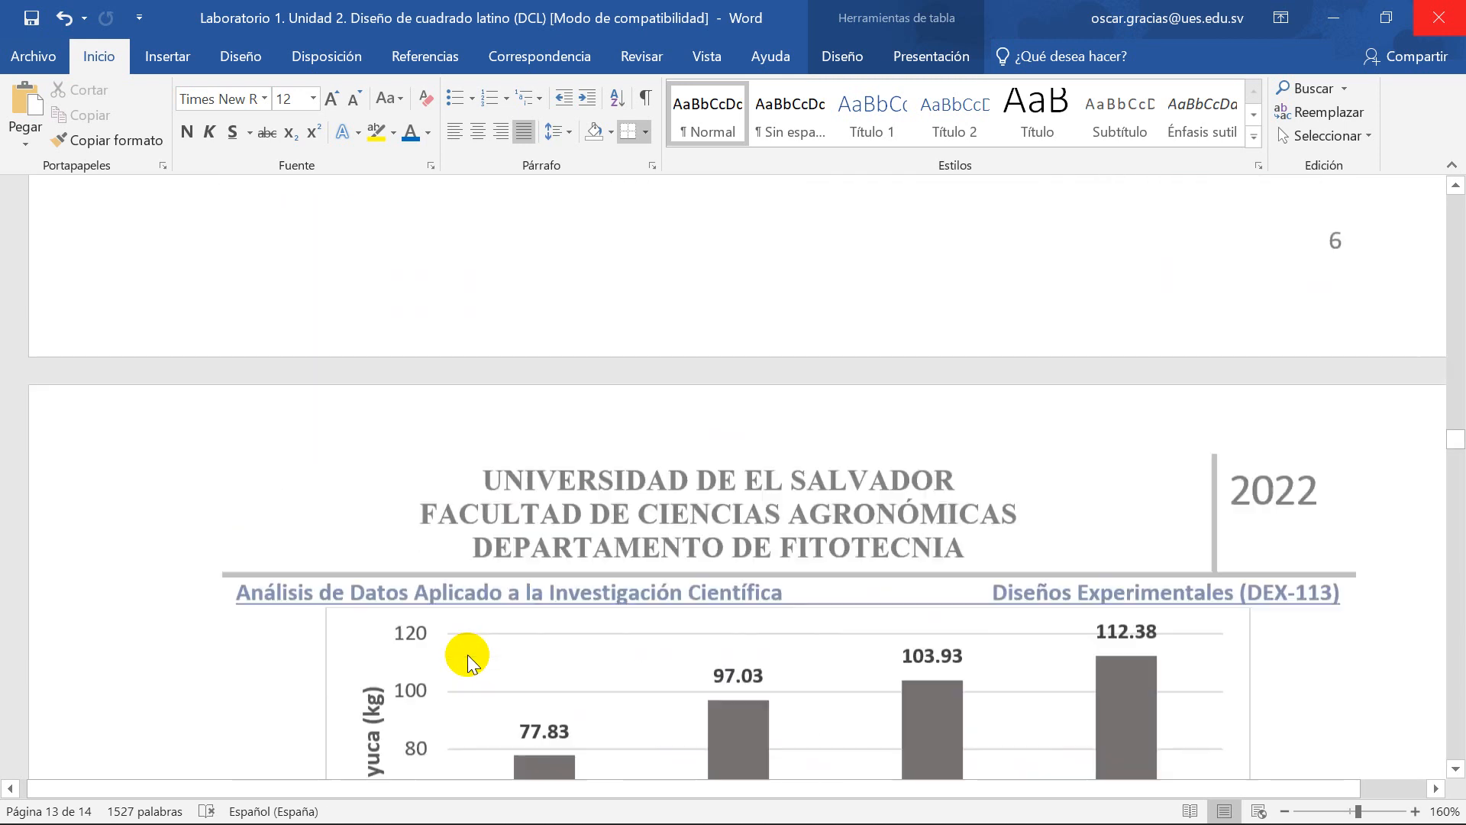
scroll(467, 654, up, 15)
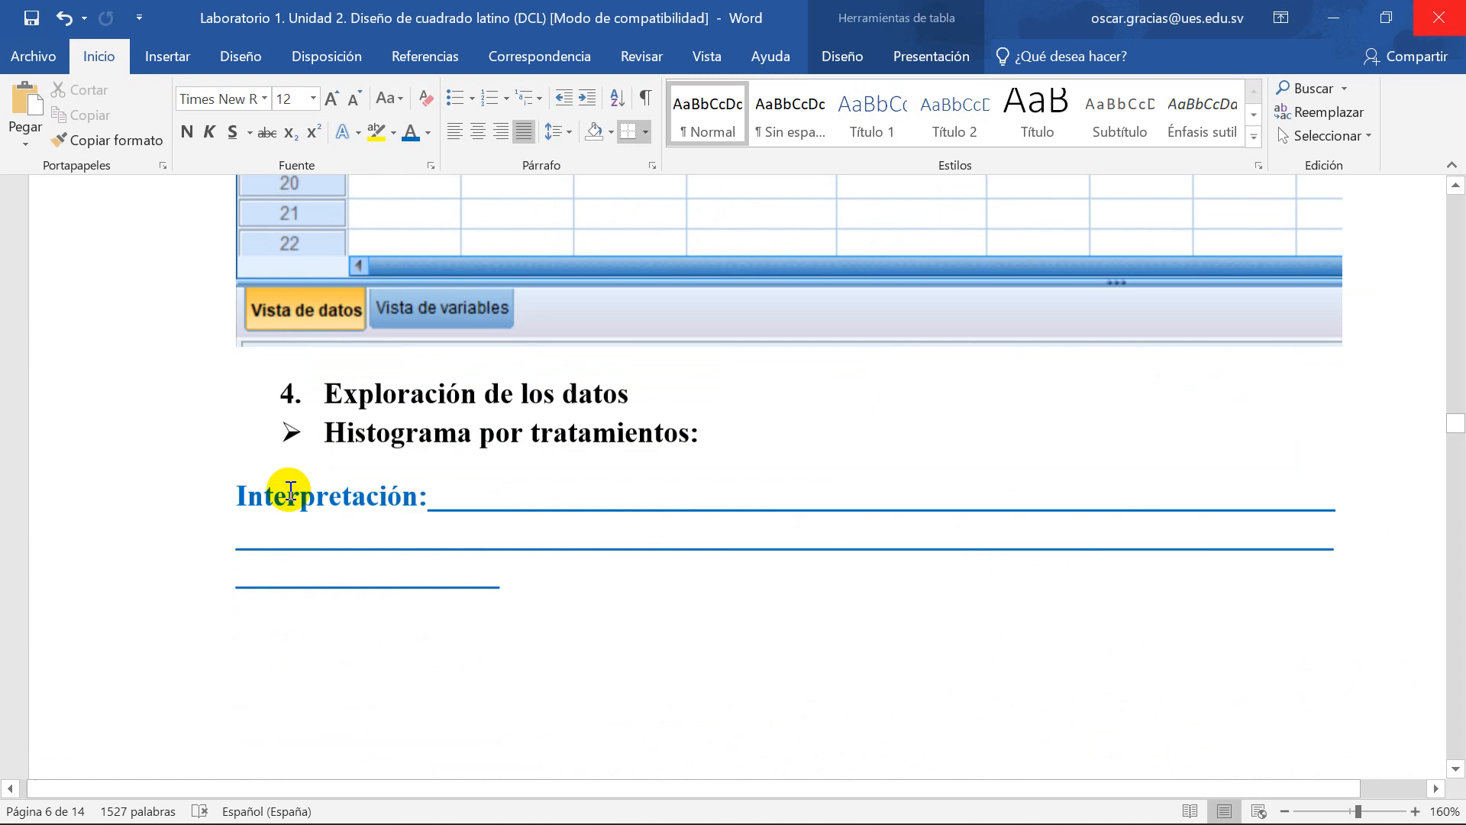
scroll(290, 490, down, 4)
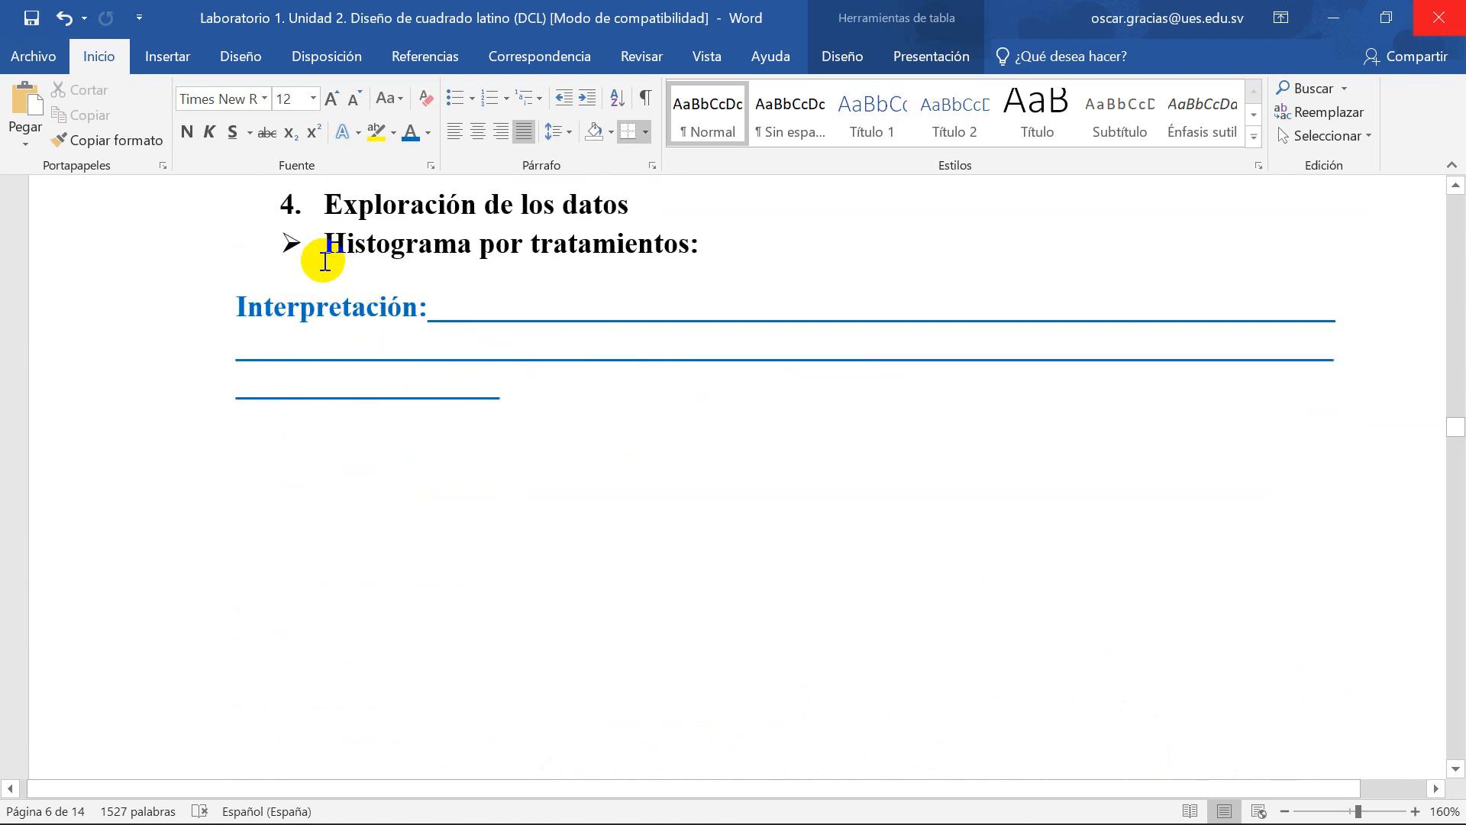
drag(343, 262, 1280, 577)
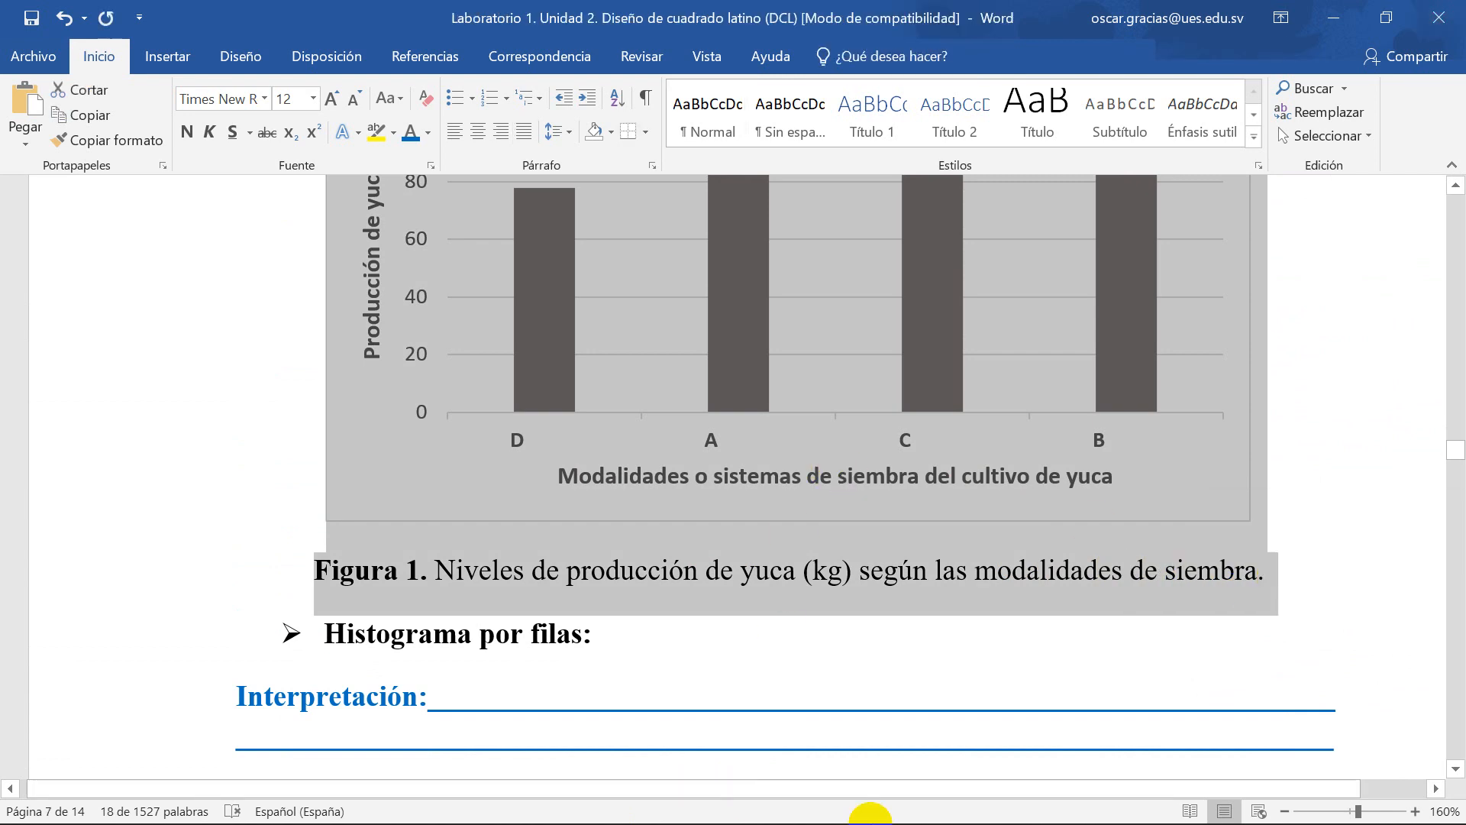
click(839, 802)
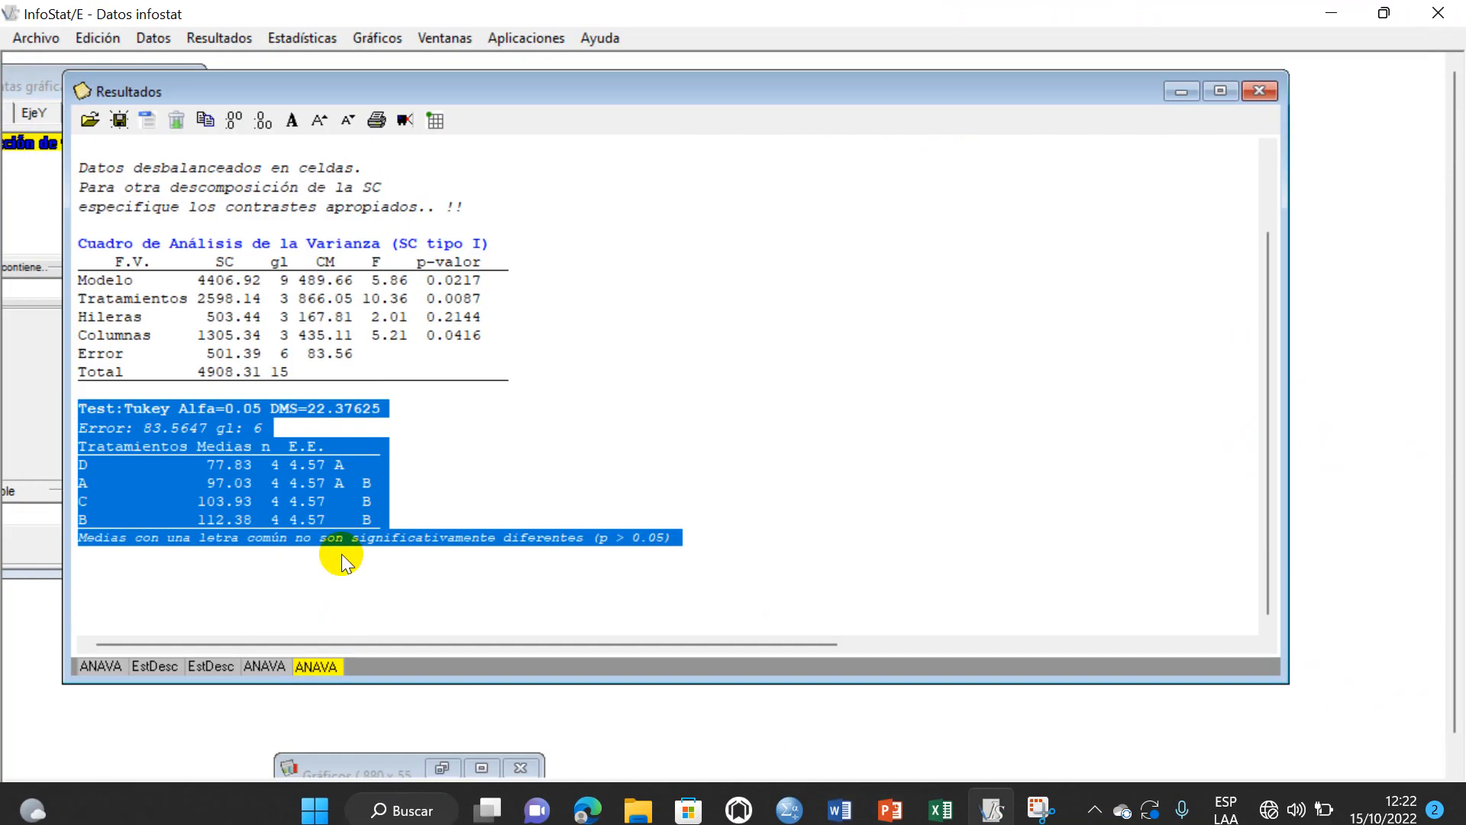
click(844, 800)
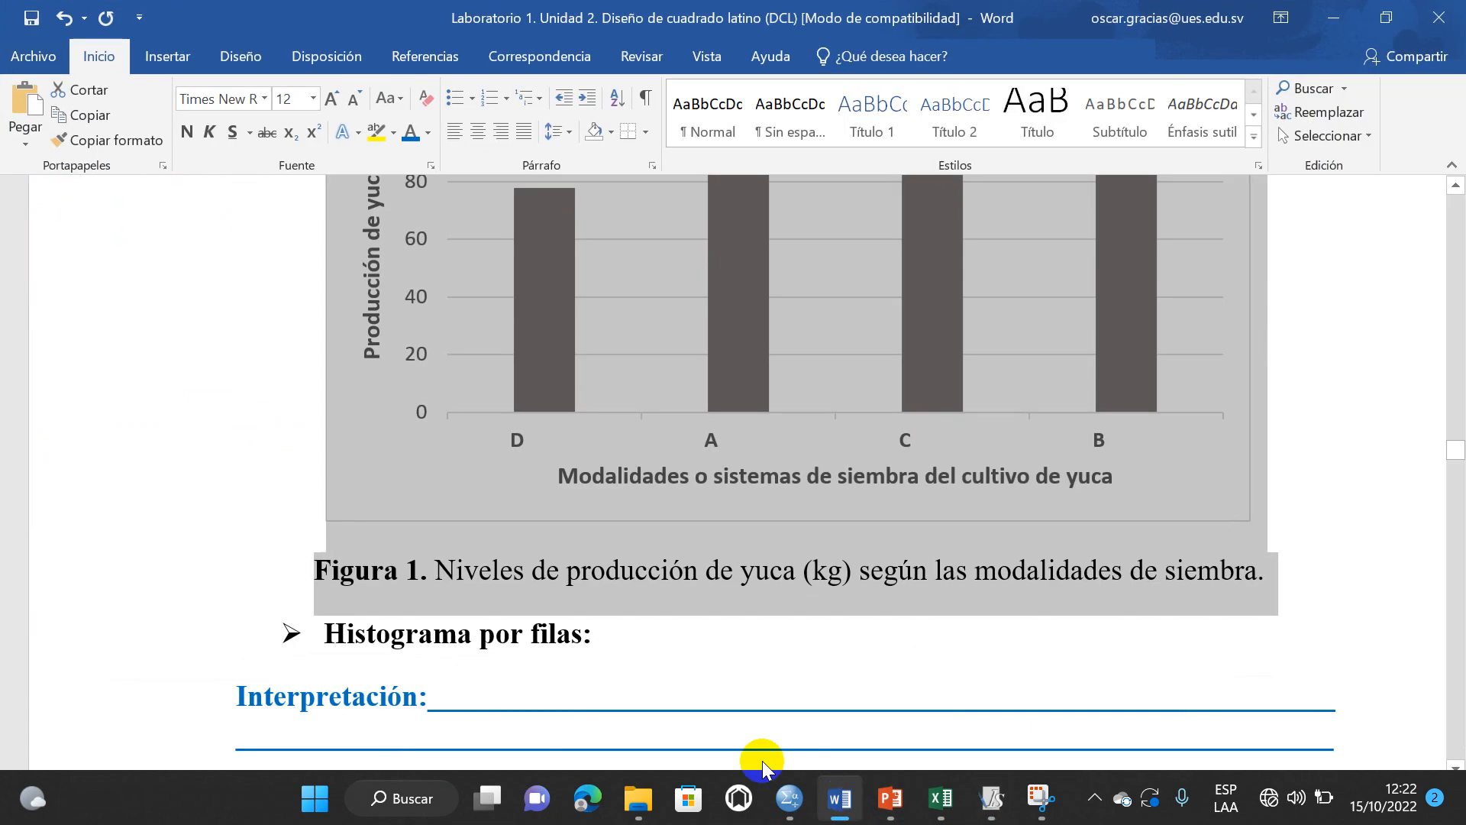
Step: Paste the copied treatment histogram block into section 10, below item a and separated from it by a blank line
scroll(580, 633, down, 15)
scroll(688, 620, down, 20)
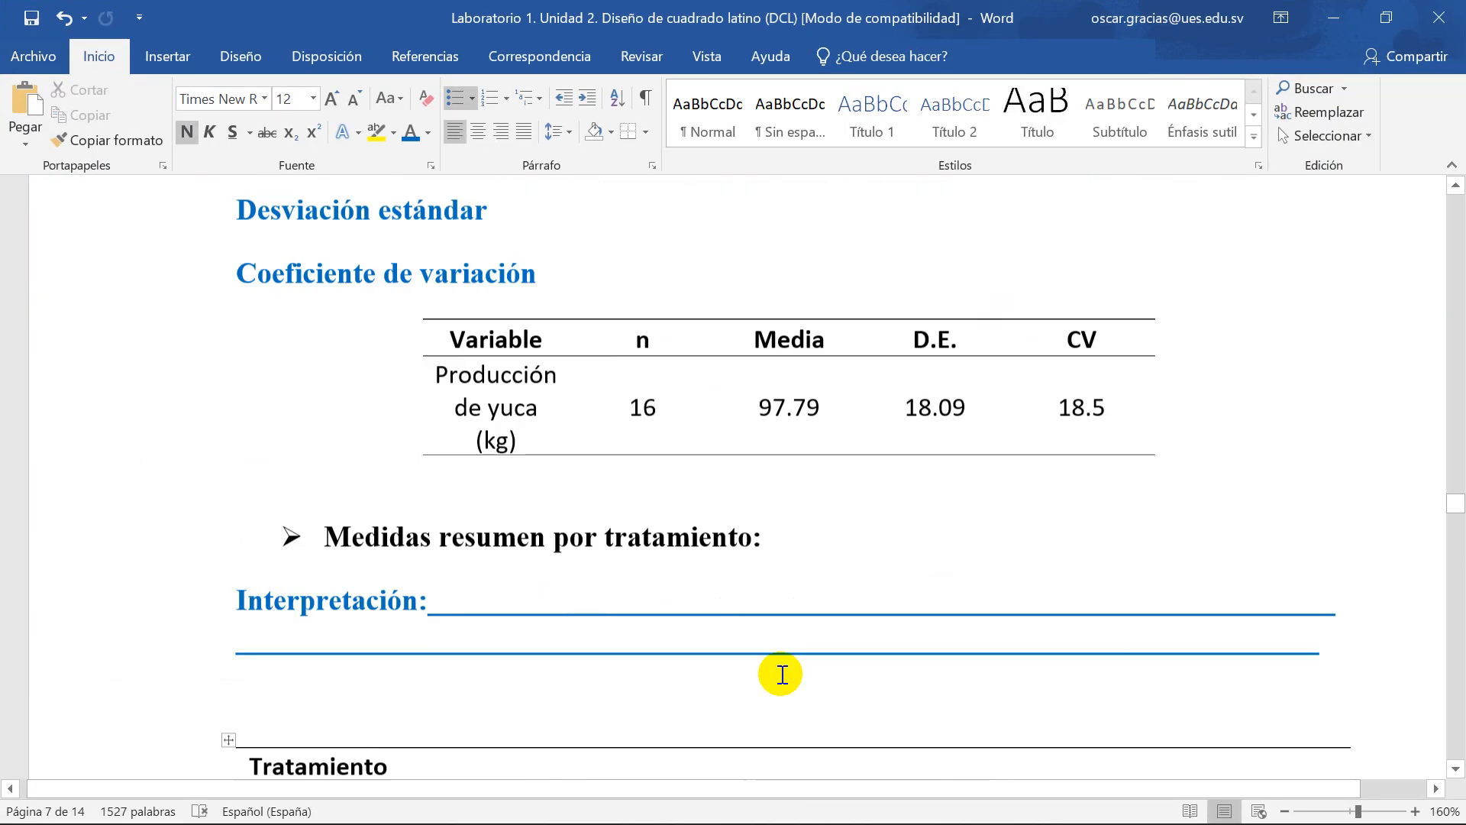
scroll(615, 649, down, 15)
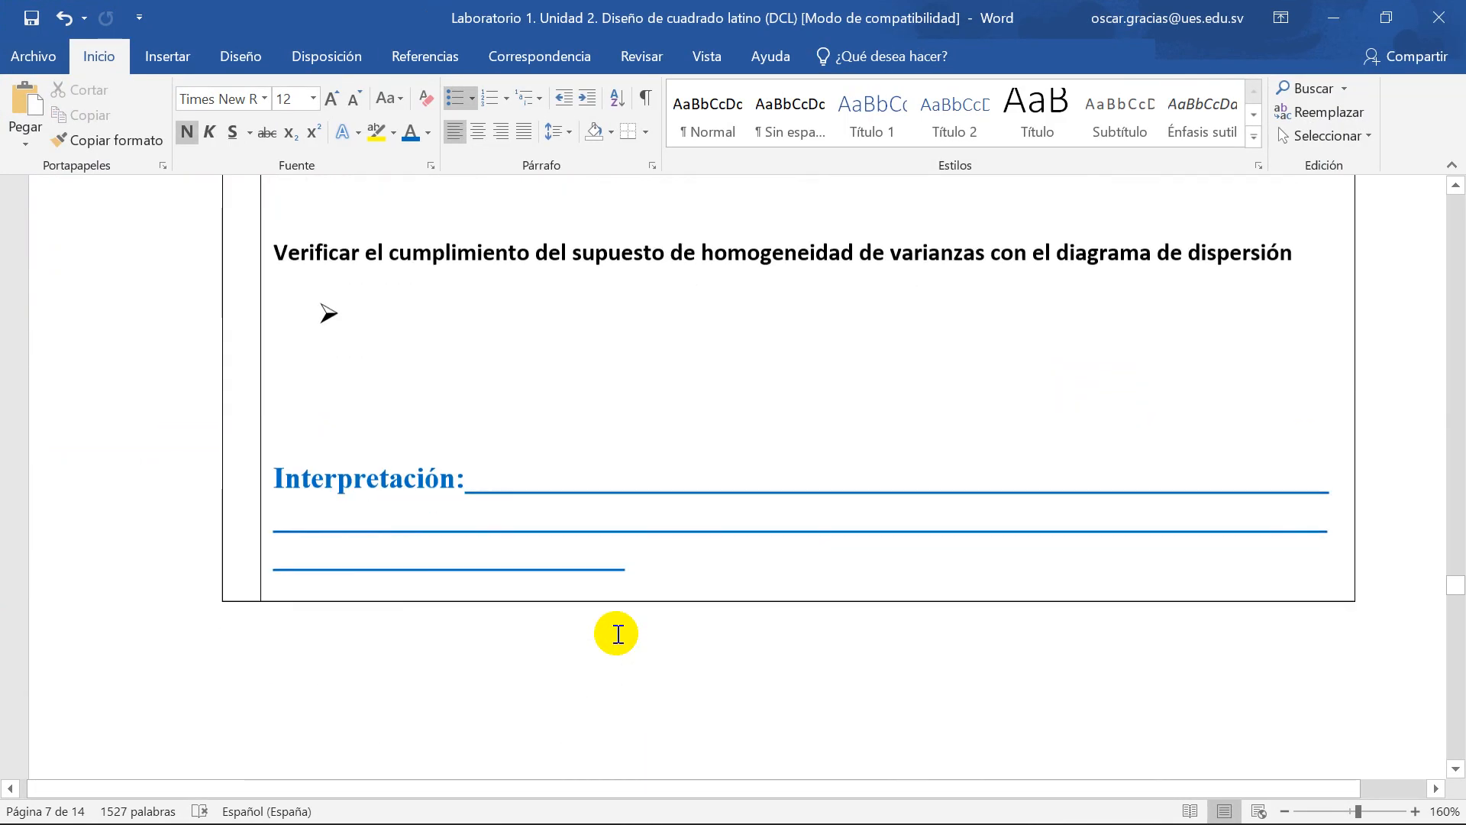
scroll(597, 605, down, 20)
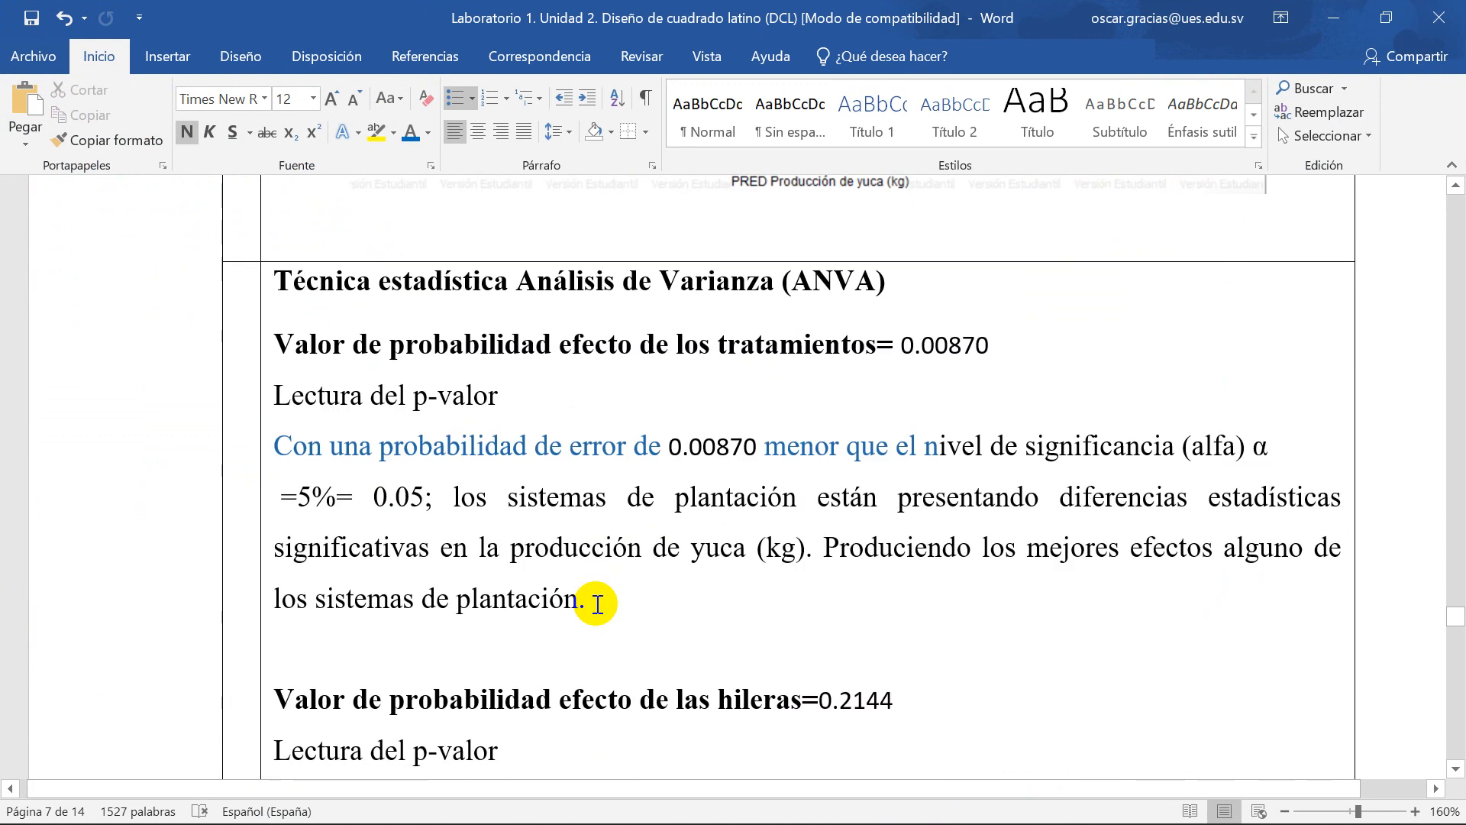
scroll(692, 603, down, 20)
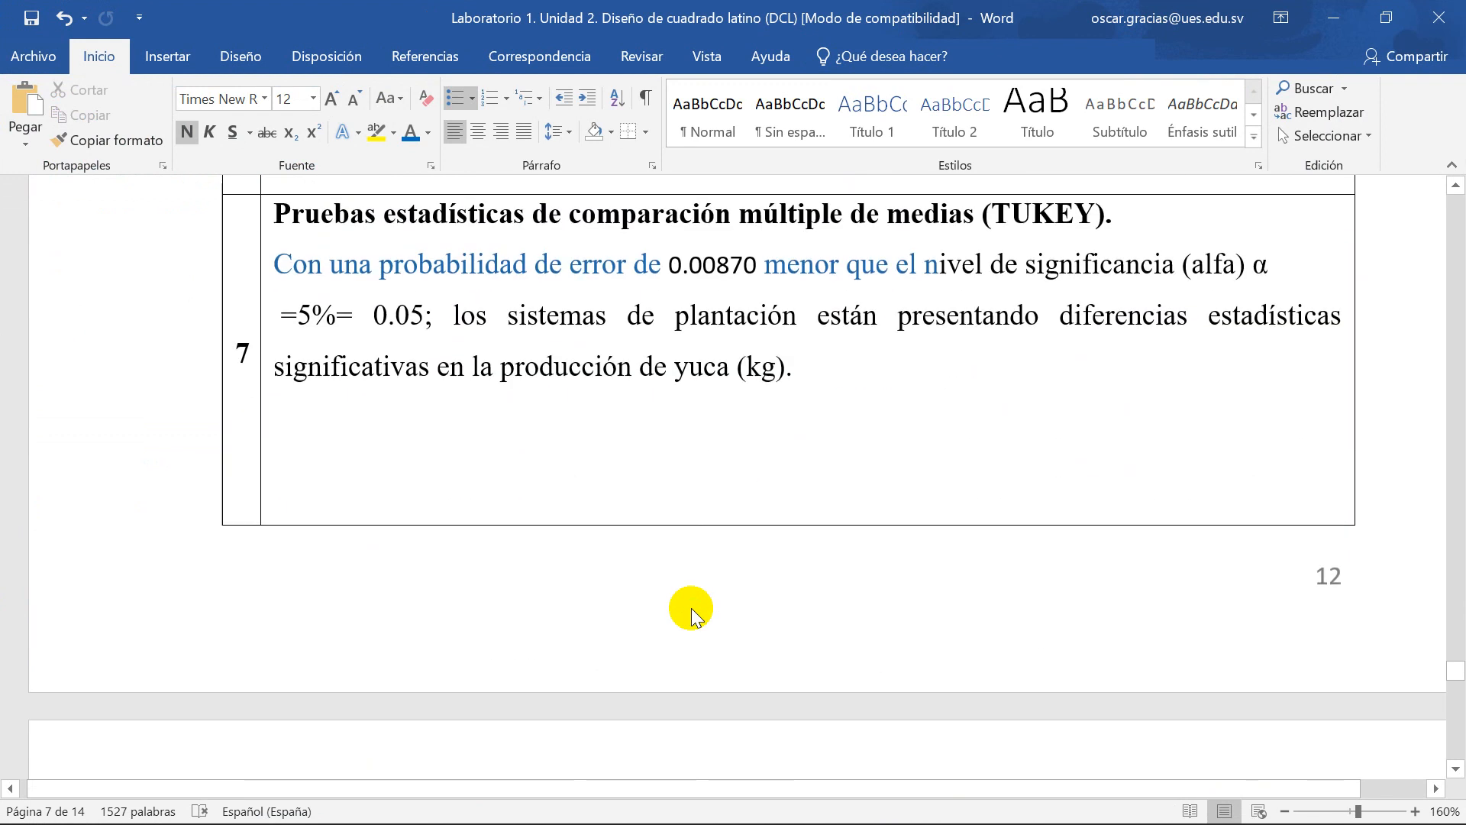
scroll(686, 608, down, 10)
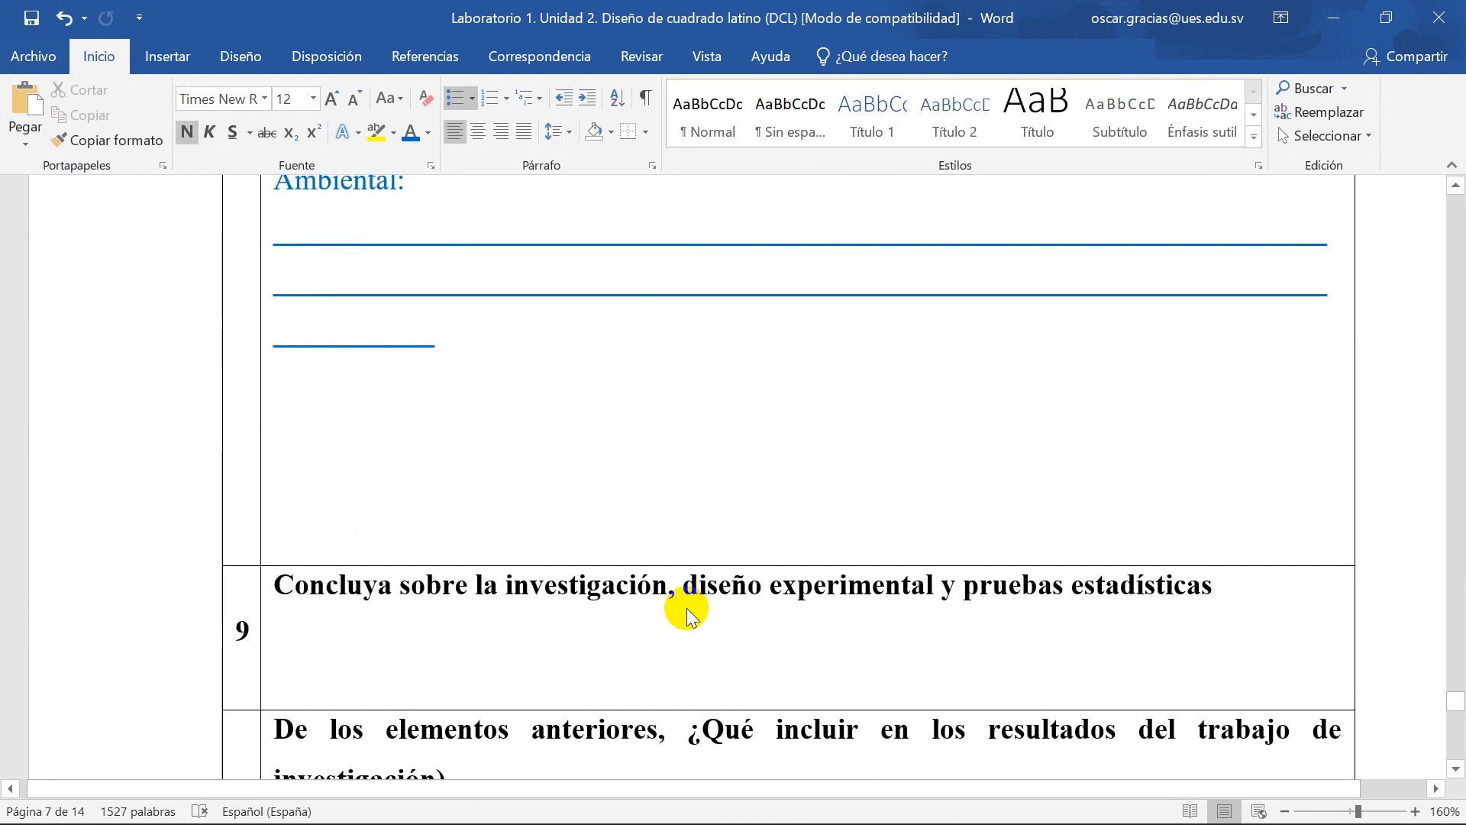
scroll(681, 606, up, 4)
click(329, 490)
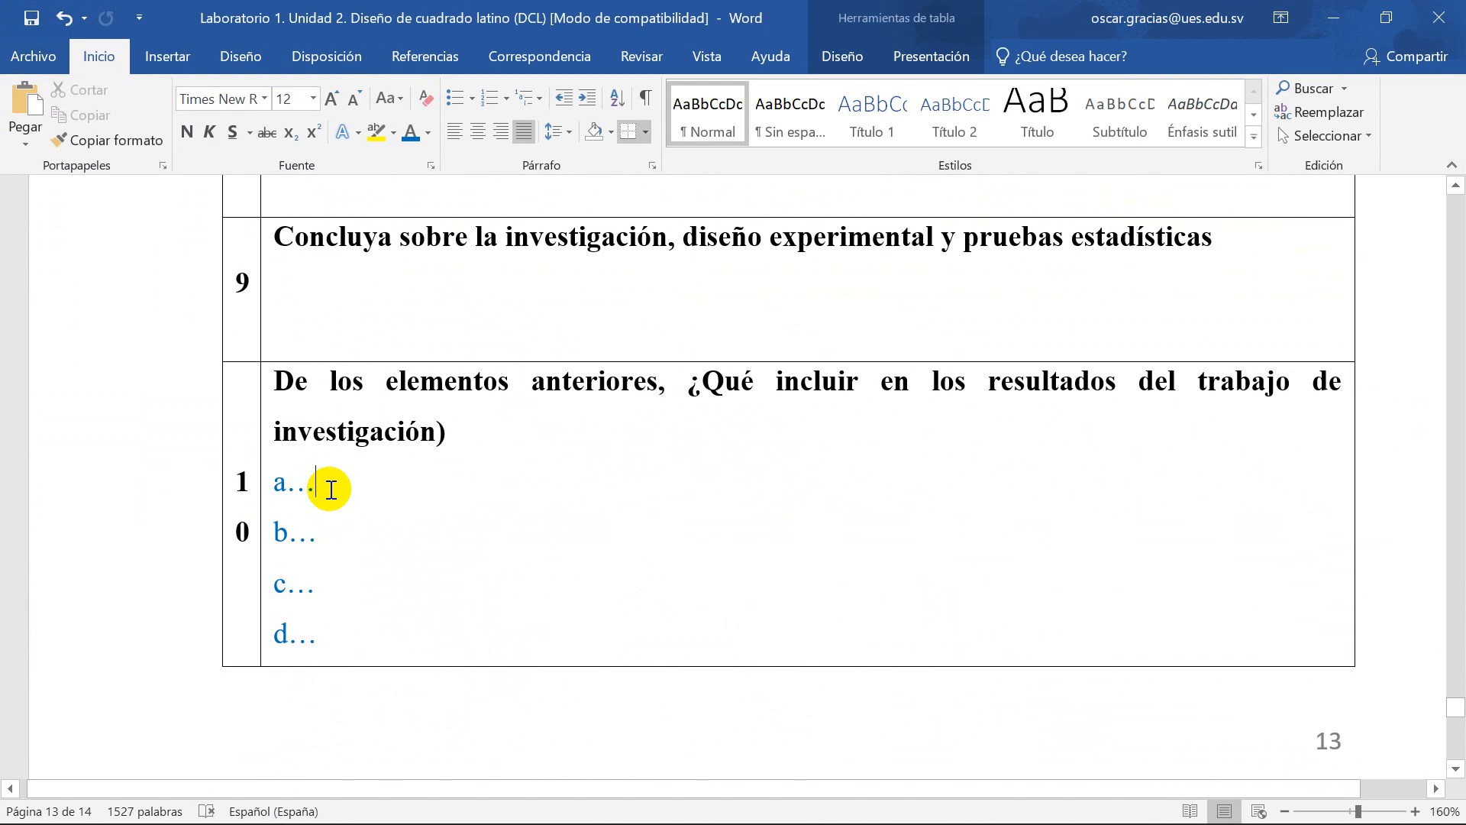
key(Return)
key(Return)
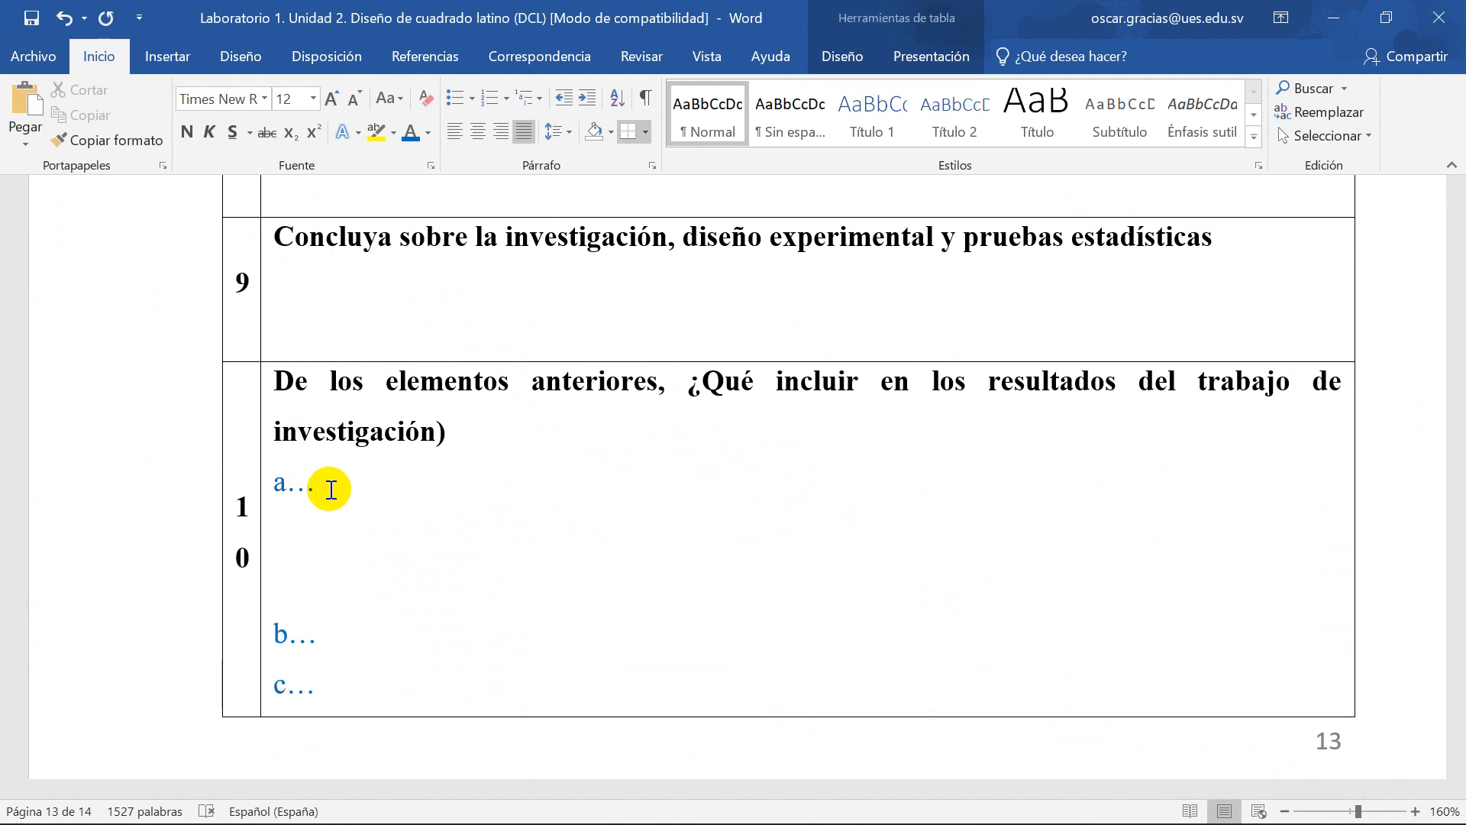
key(ctrl+v)
scroll(588, 698, up, 5)
scroll(588, 699, up, 5)
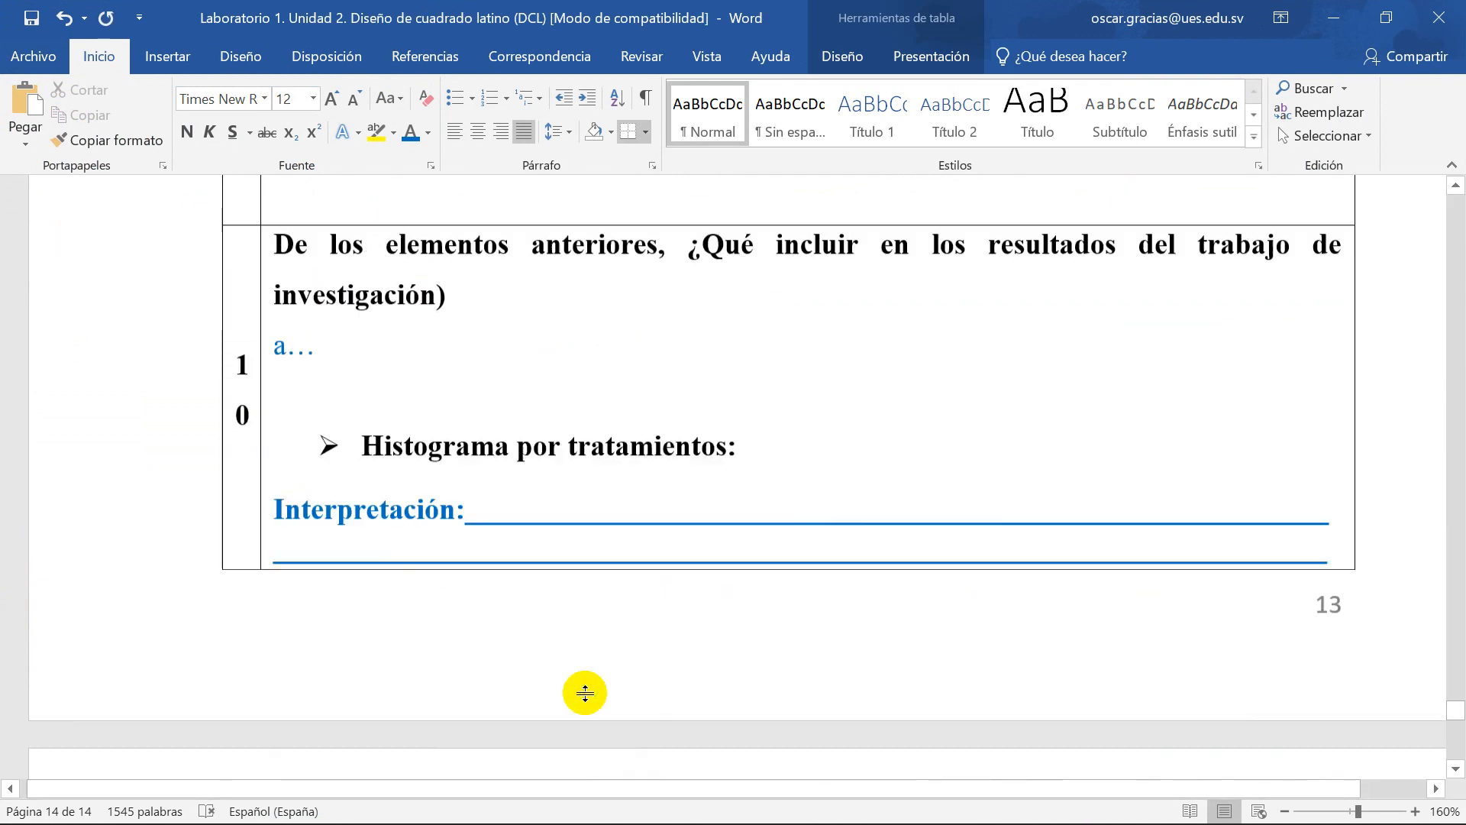
scroll(580, 701, down, 1)
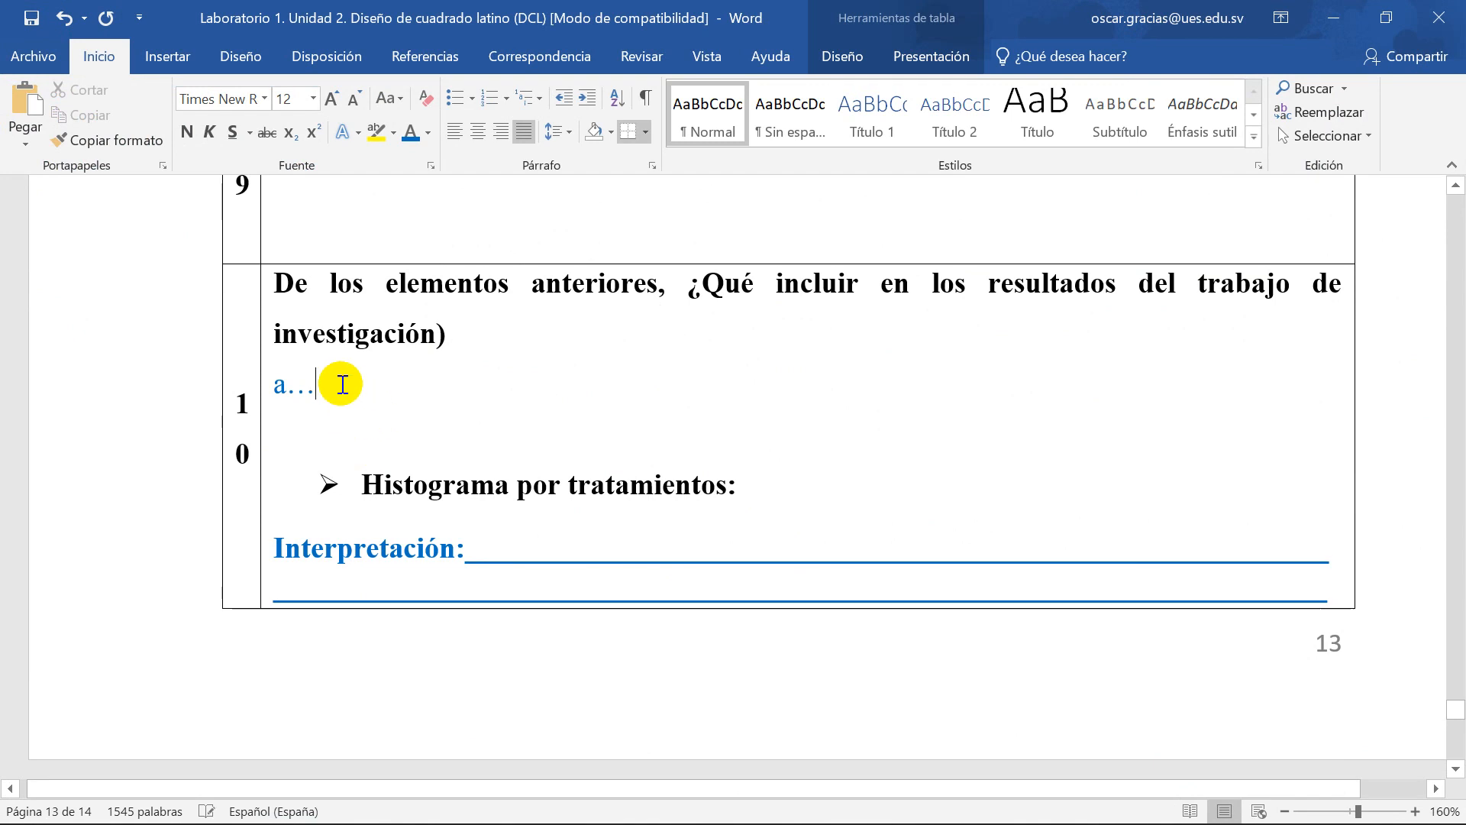
Step: Replace the placeholder "a…" in section 10 with the heading "Resultados y discusión" and add an empty line under it
drag(337, 384, 280, 384)
key(BackSpace)
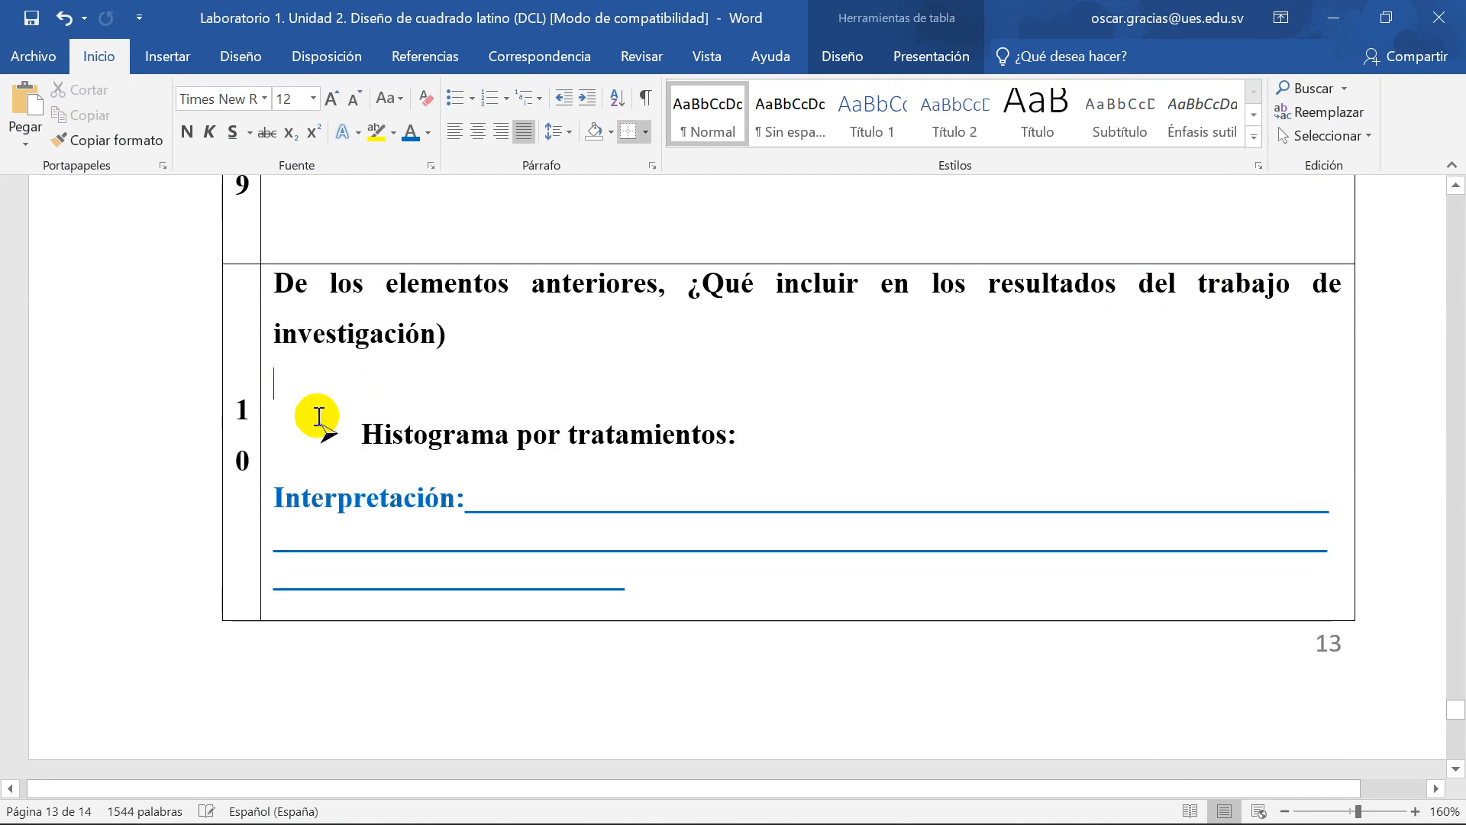
text(Re)
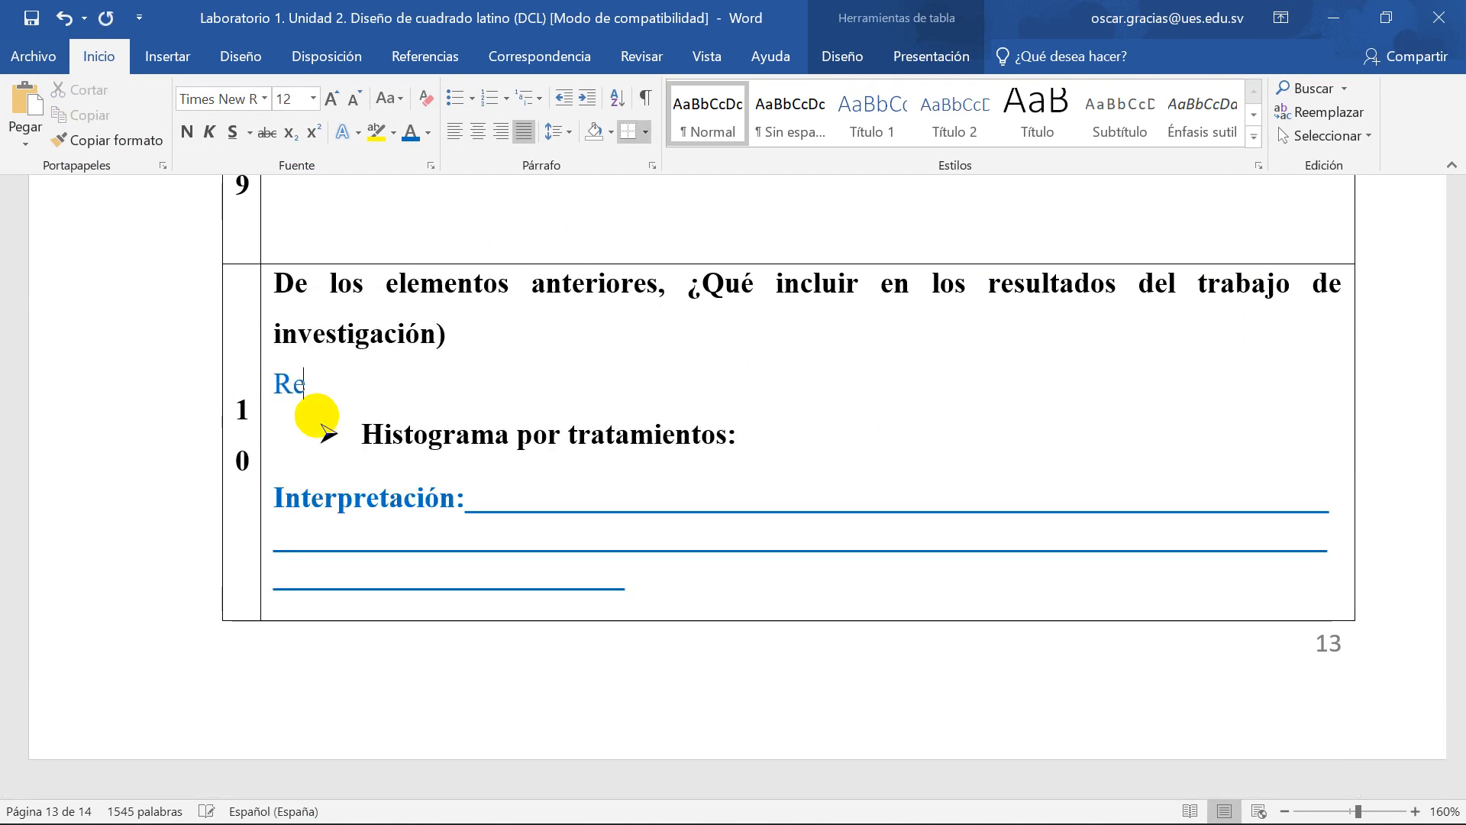
text(sultados )
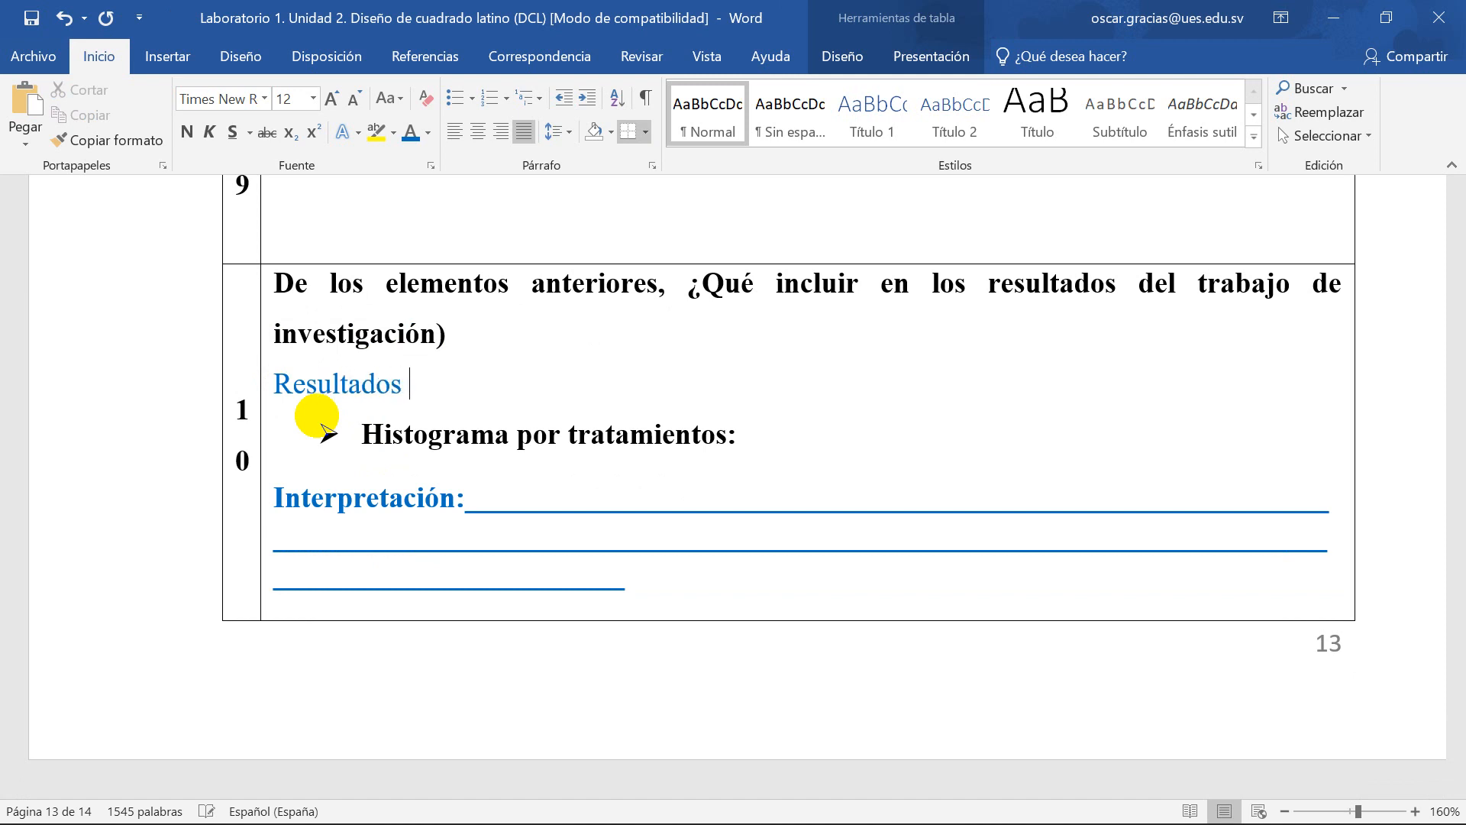
text(y discusión)
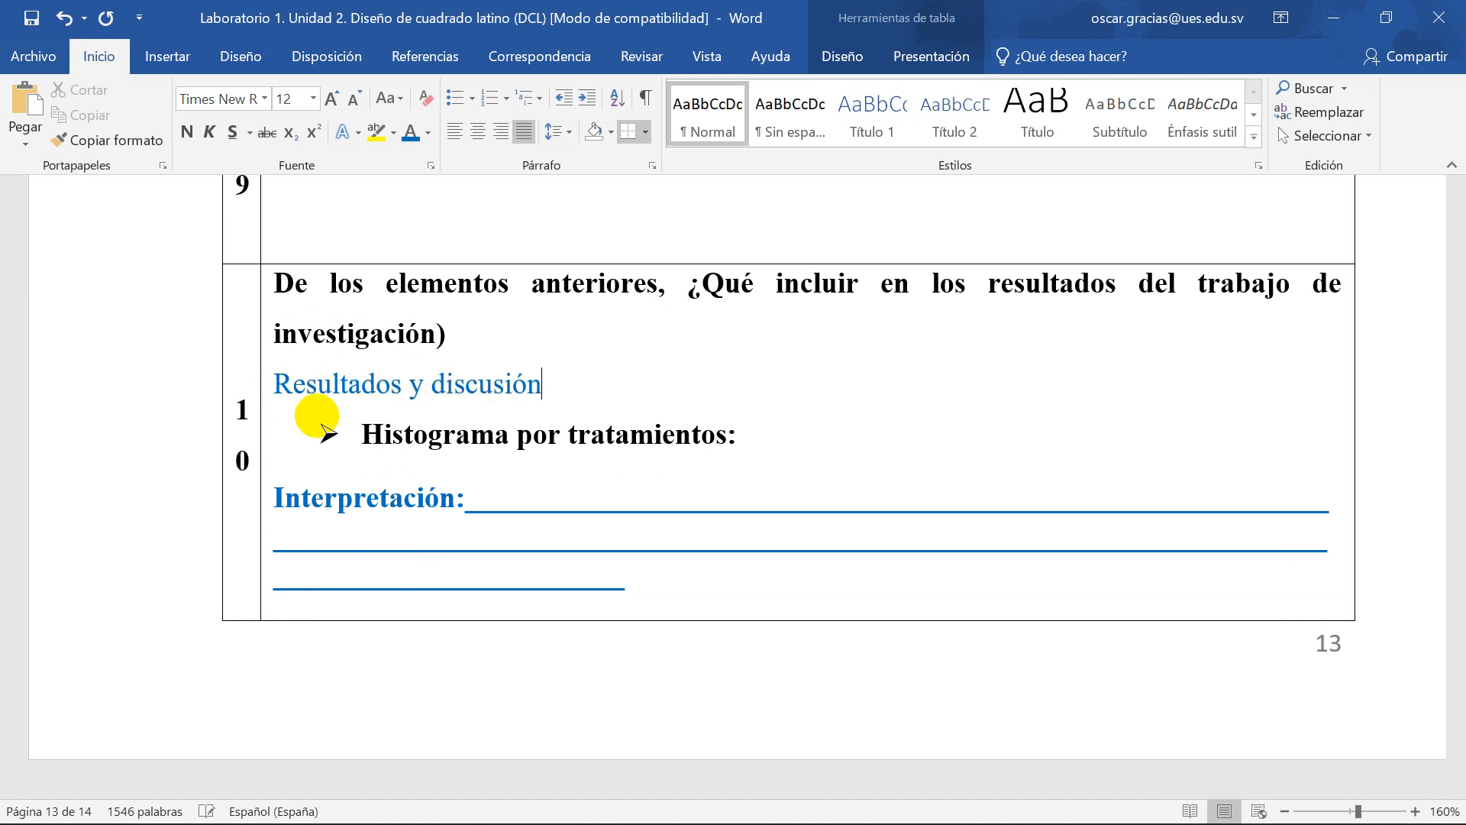
key(Return)
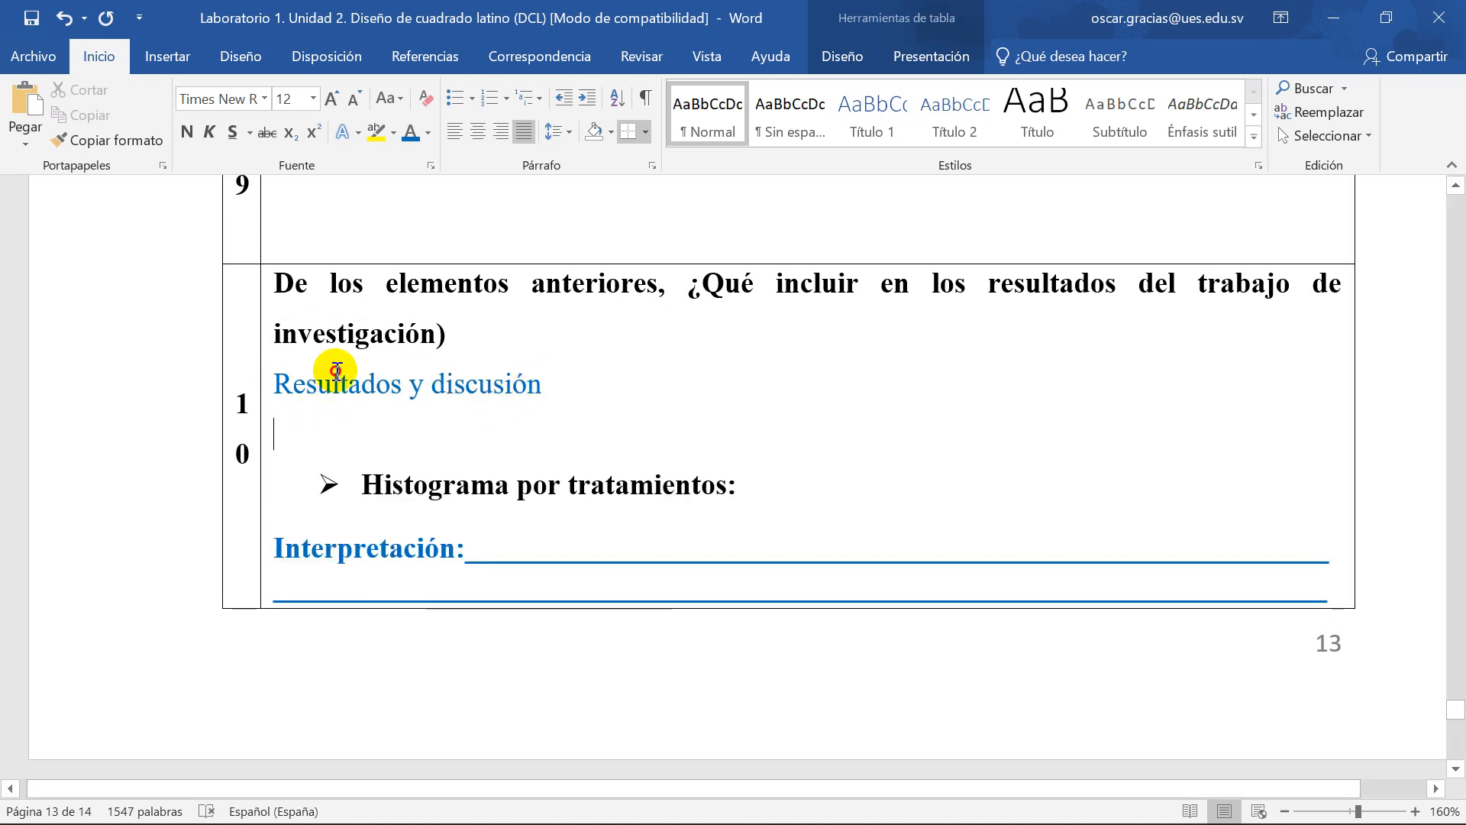
triple_click(328, 376)
click(328, 419)
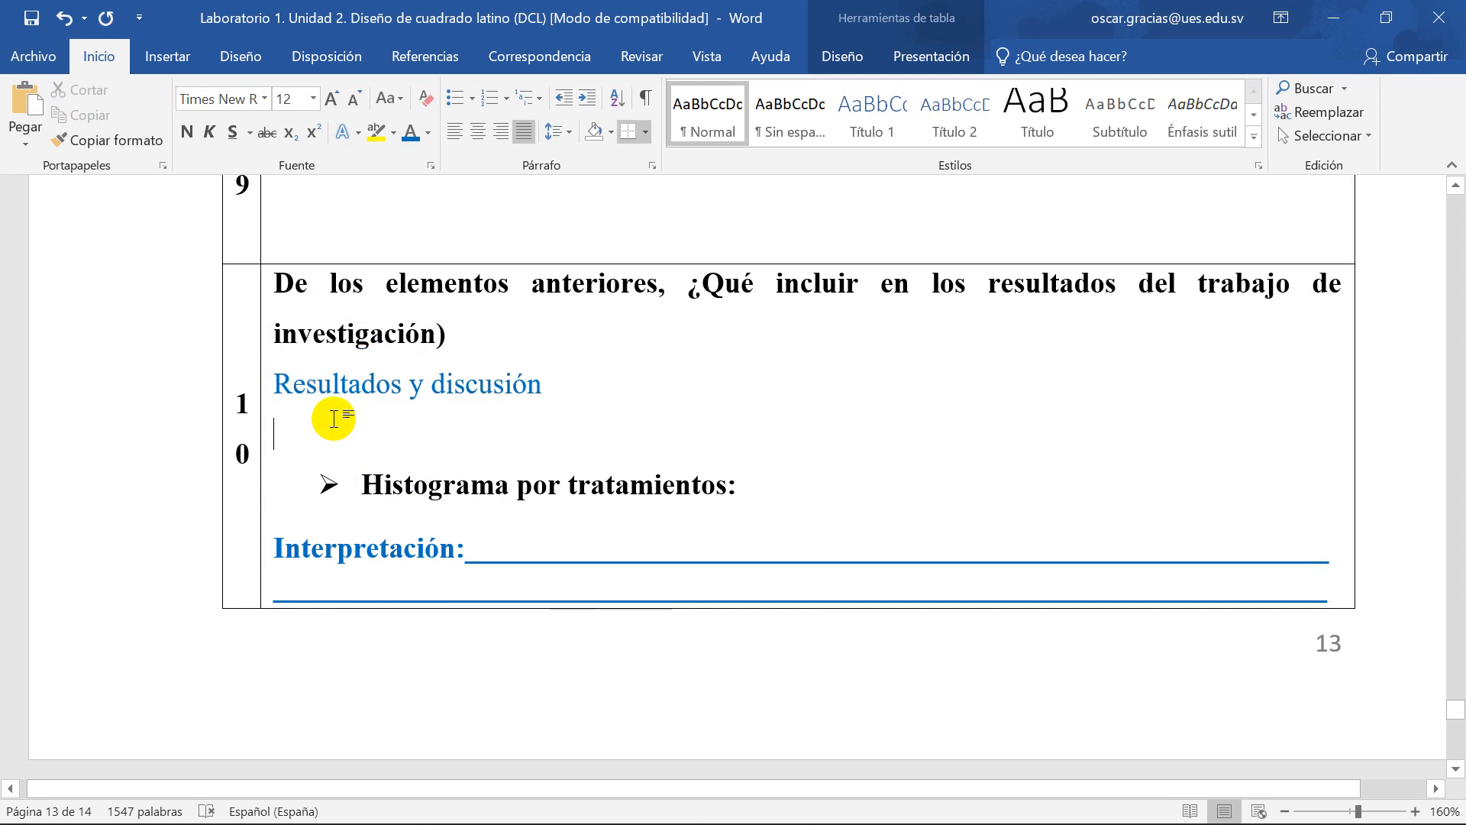
Step: Add about two and a half lines of underscores as writing space below "Resultados y discusión"
text(______)
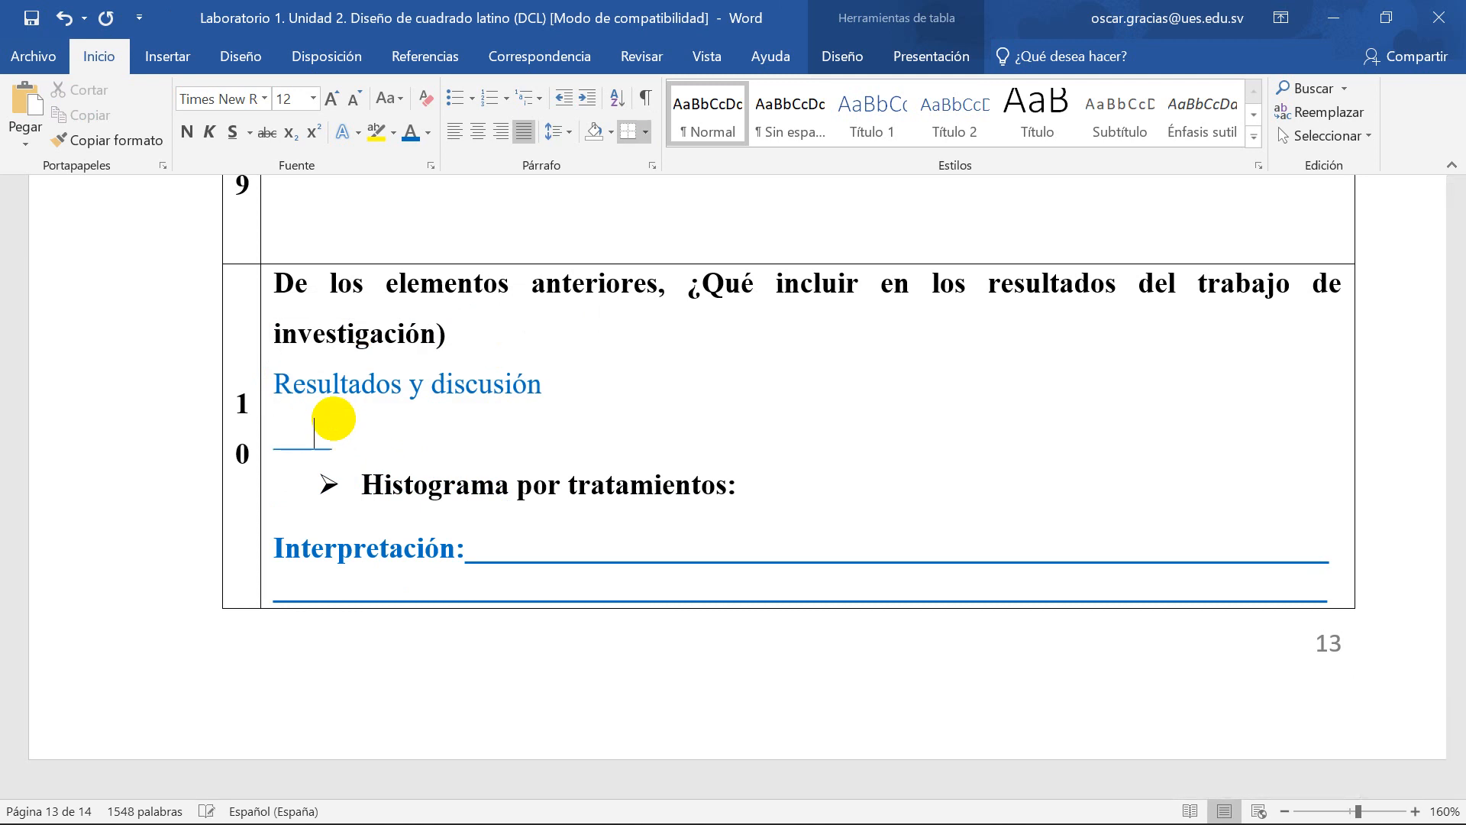
text(_______________________________________________________________________________)
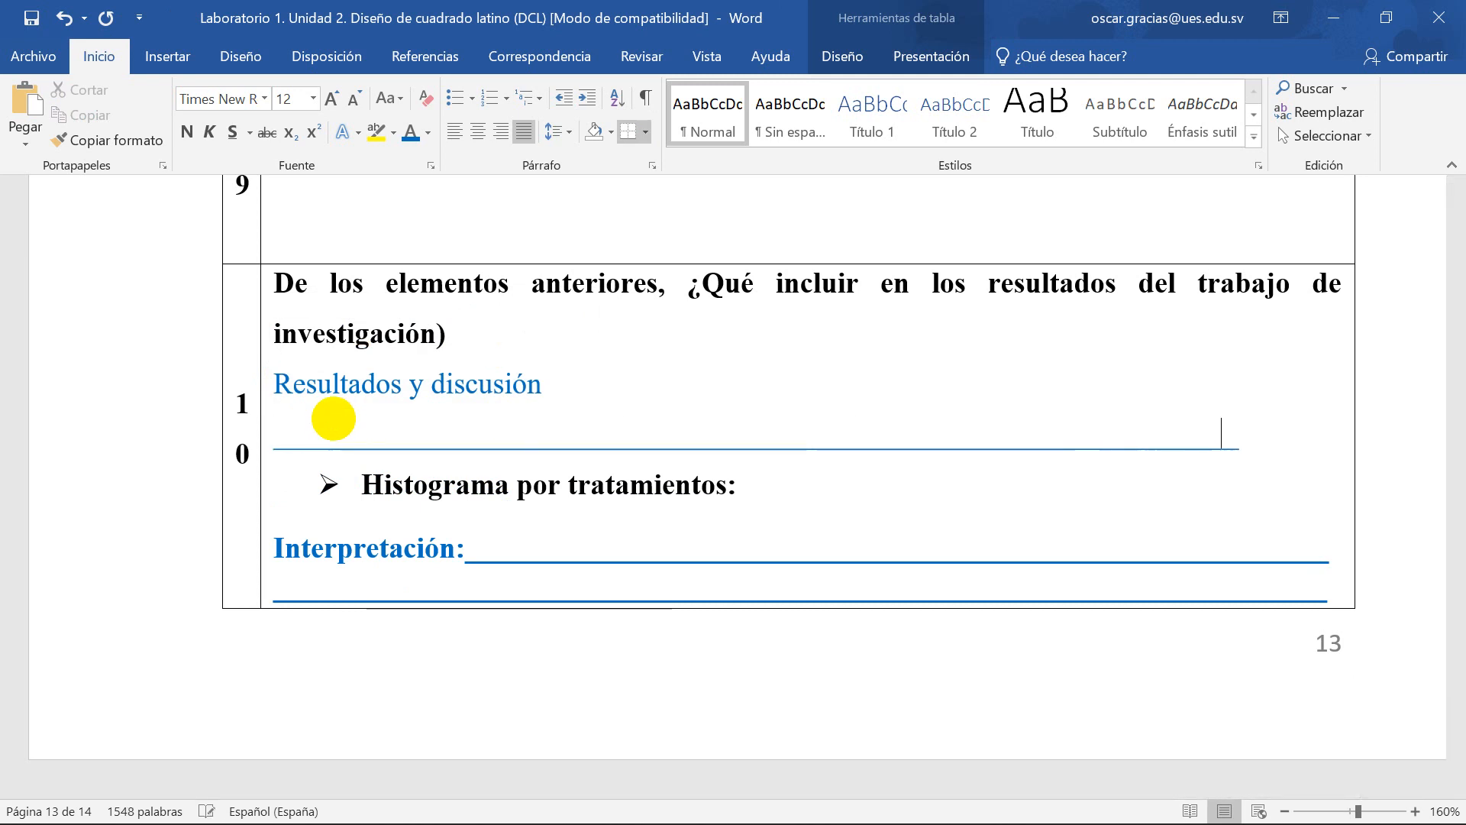
text(____________________________________________________________________________________)
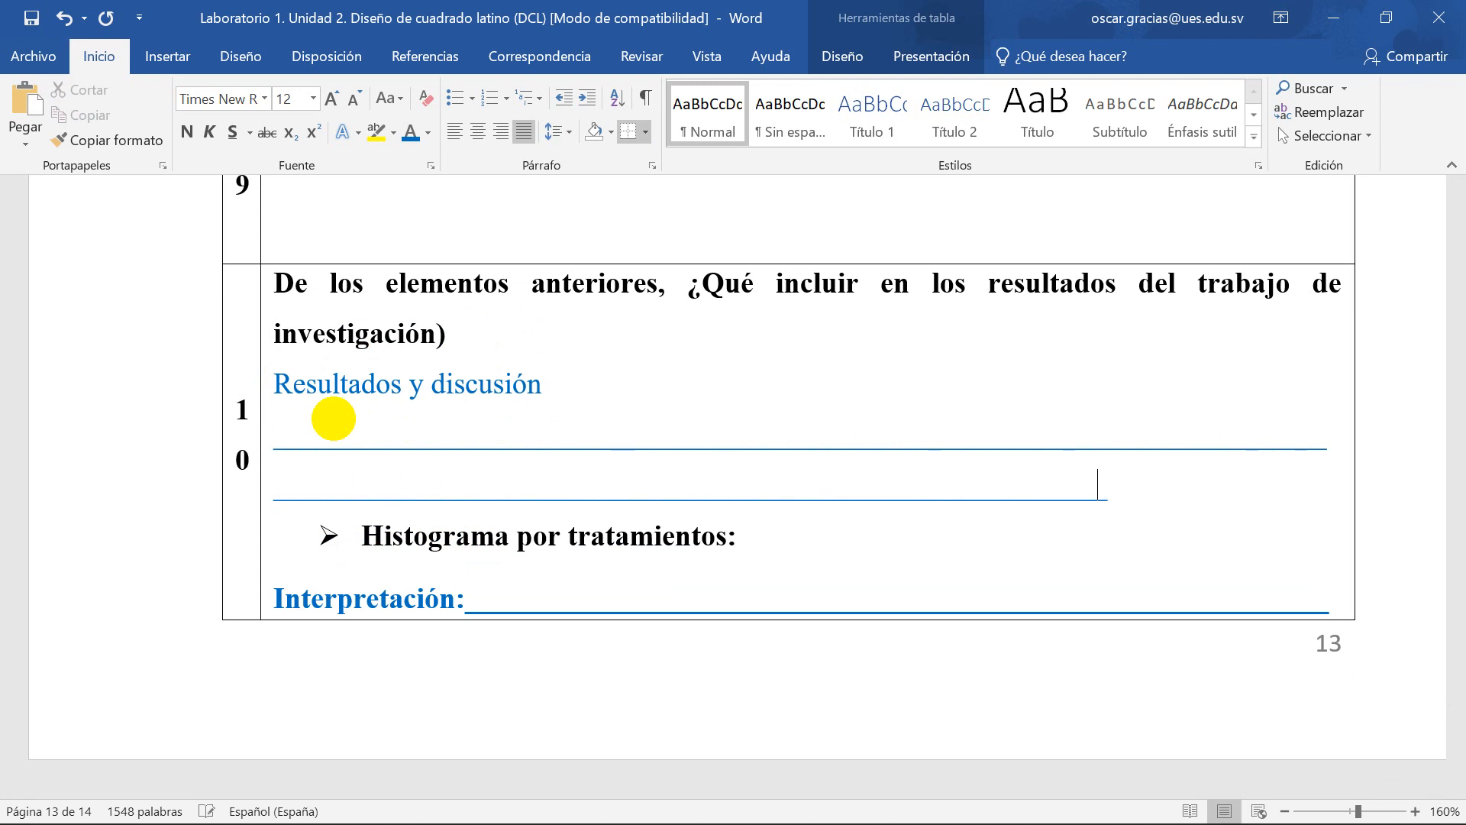
text(___________________________________________________)
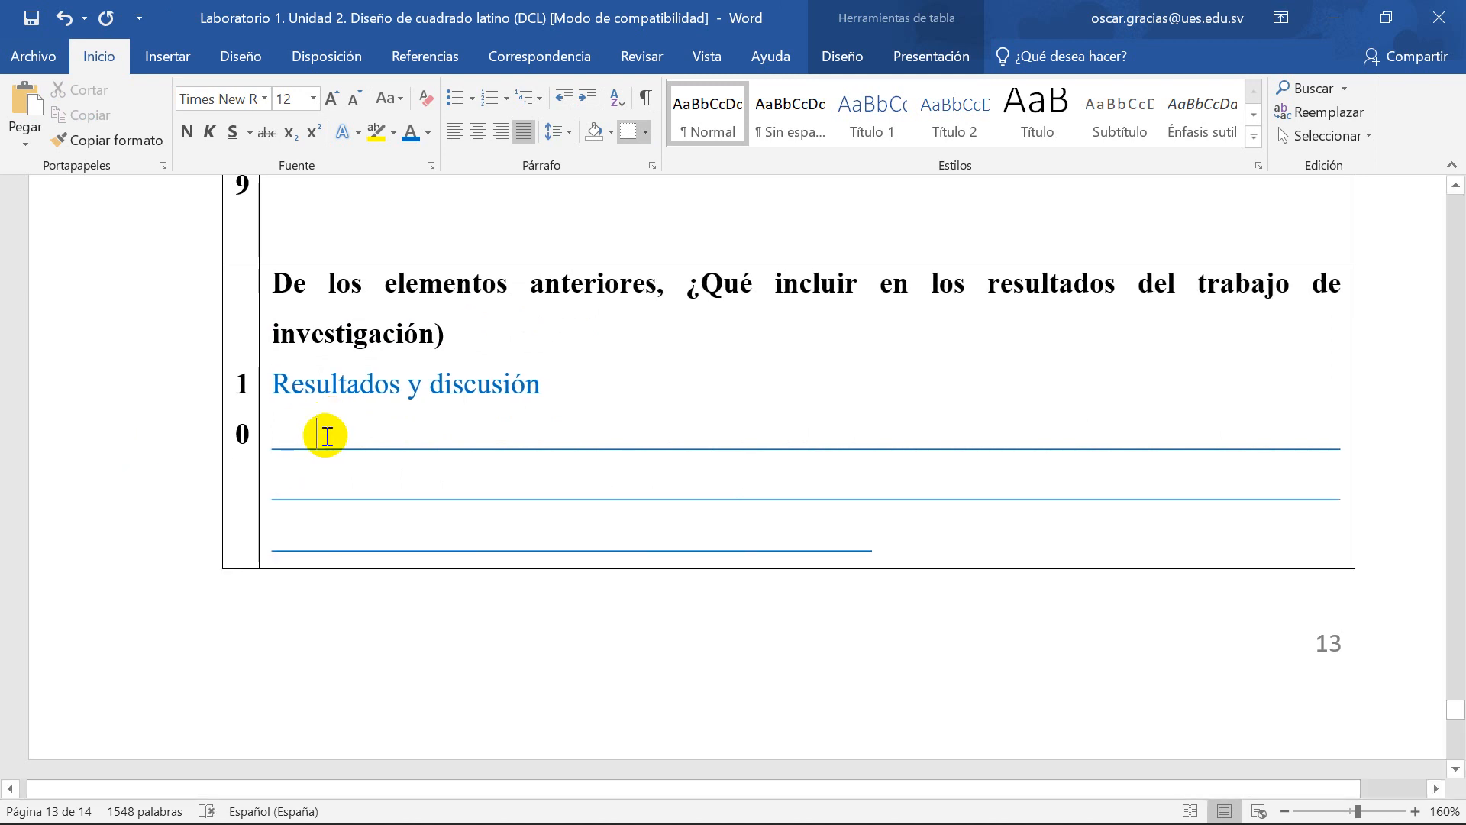
Step: Remove the first few underscores of the writing space and keep the rest starting on its own line below "Resultados y discusión"
click(319, 439)
key(BackSpace)
key(BackSpace)
key(BackSpace)
key(BackSpace)
key(BackSpace)
key(BackSpace)
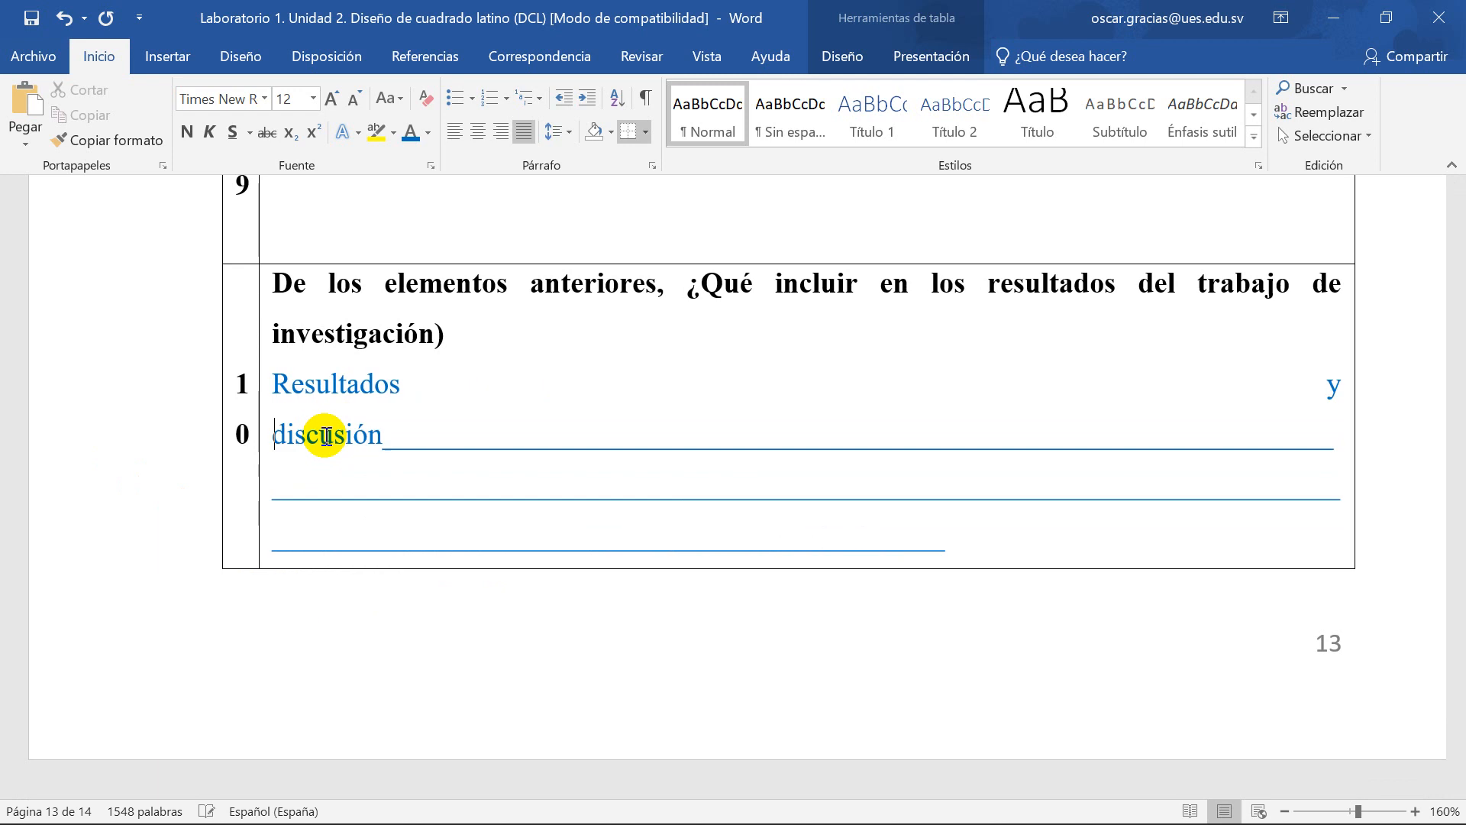
key(Return)
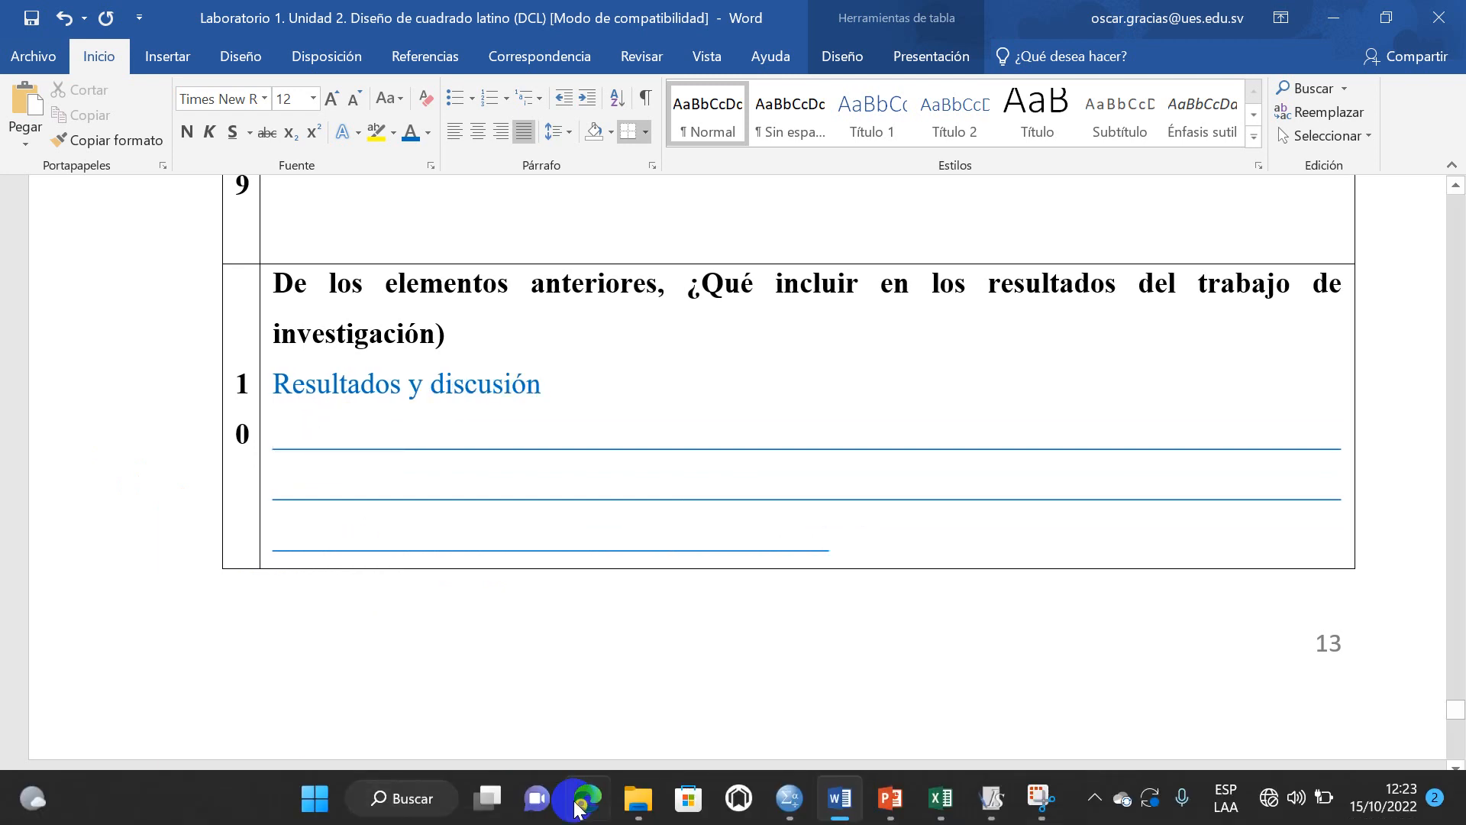
Step: Switch to File Explorer and look through the desktop folder EST-113 - Geología and its Unidad 2 subfolder for a document, and go back
mouse_move(641, 796)
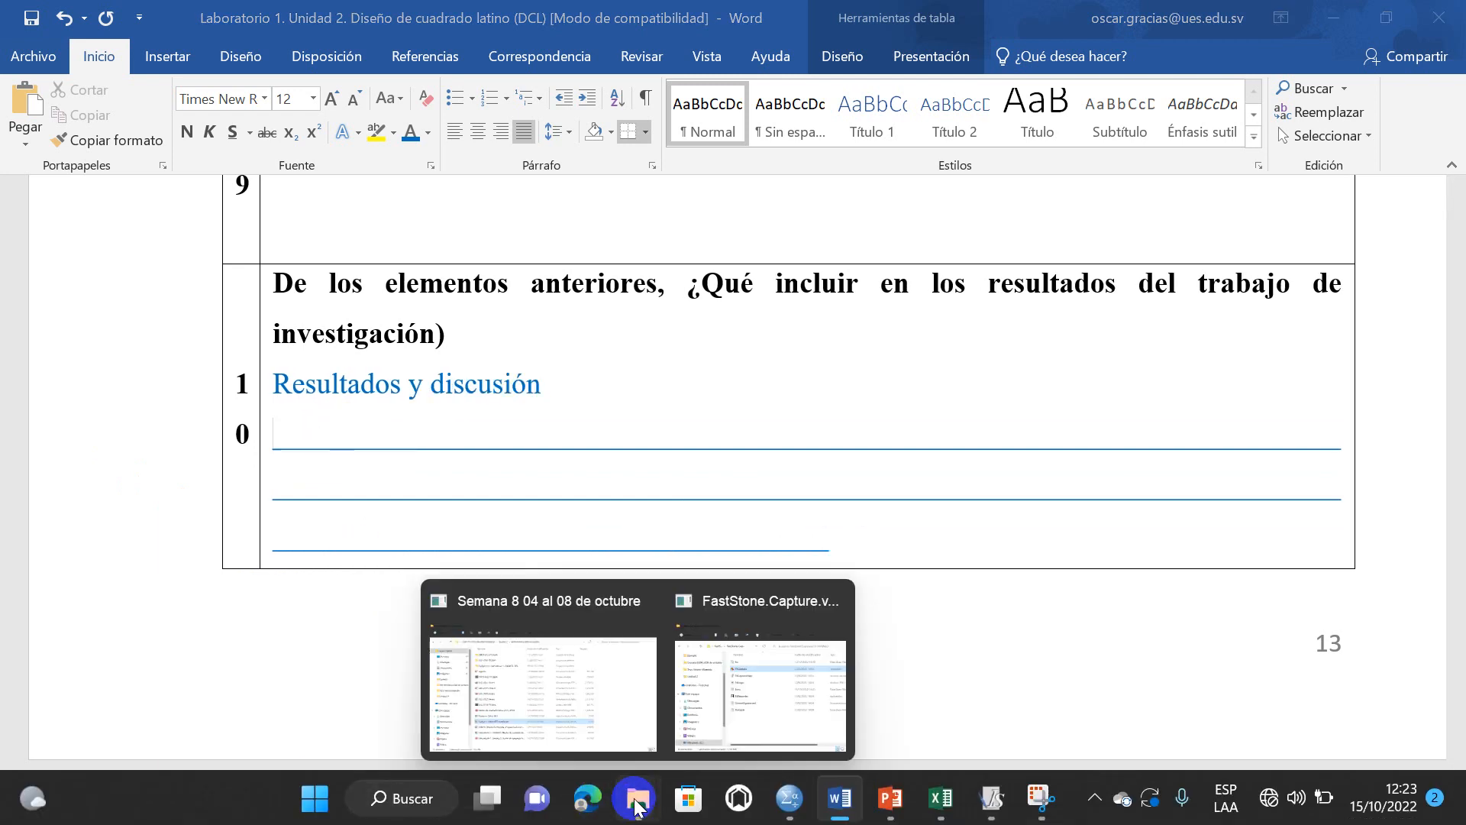
click(535, 695)
click(59, 207)
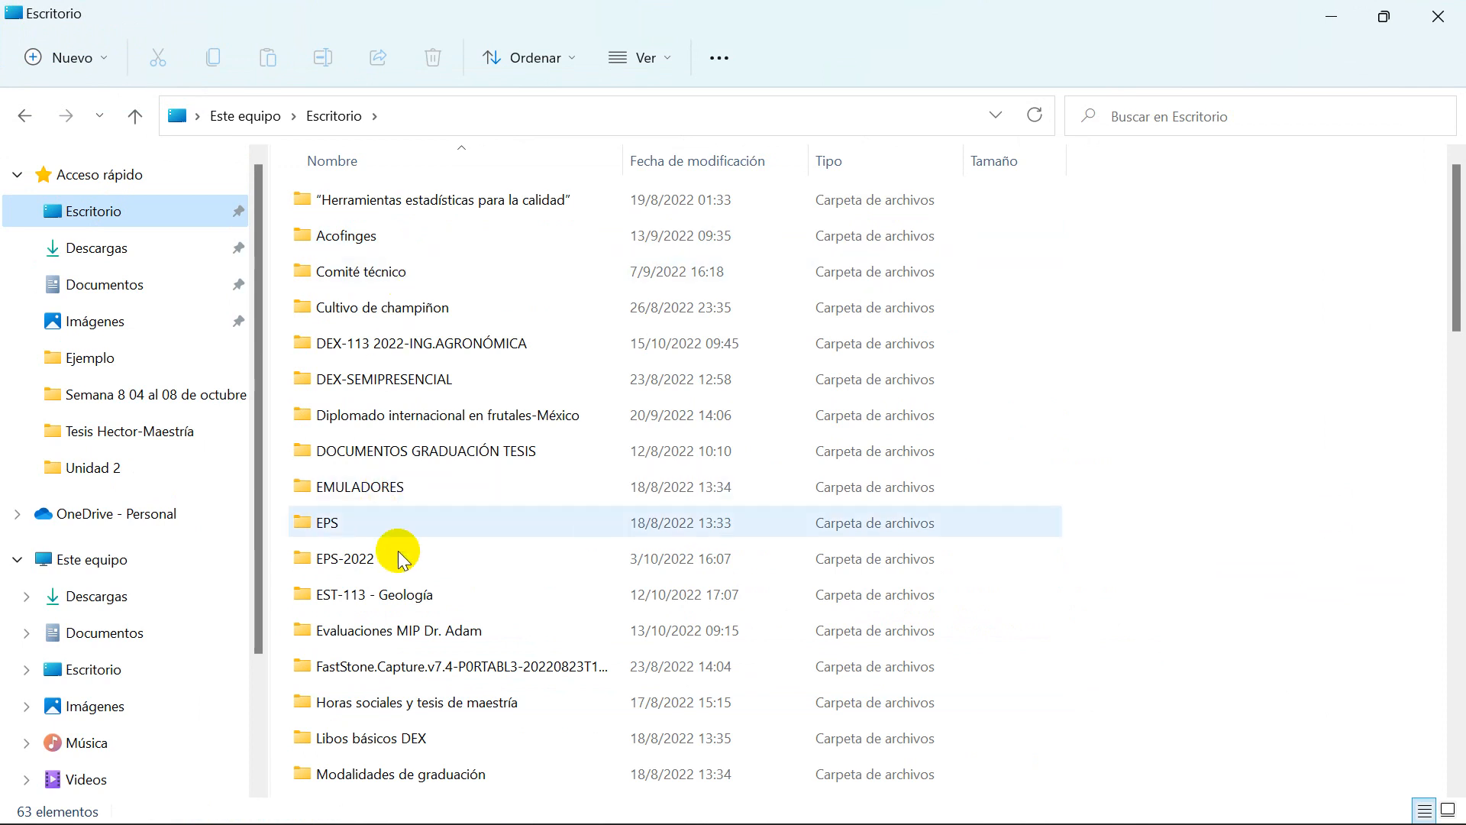
double_click(399, 596)
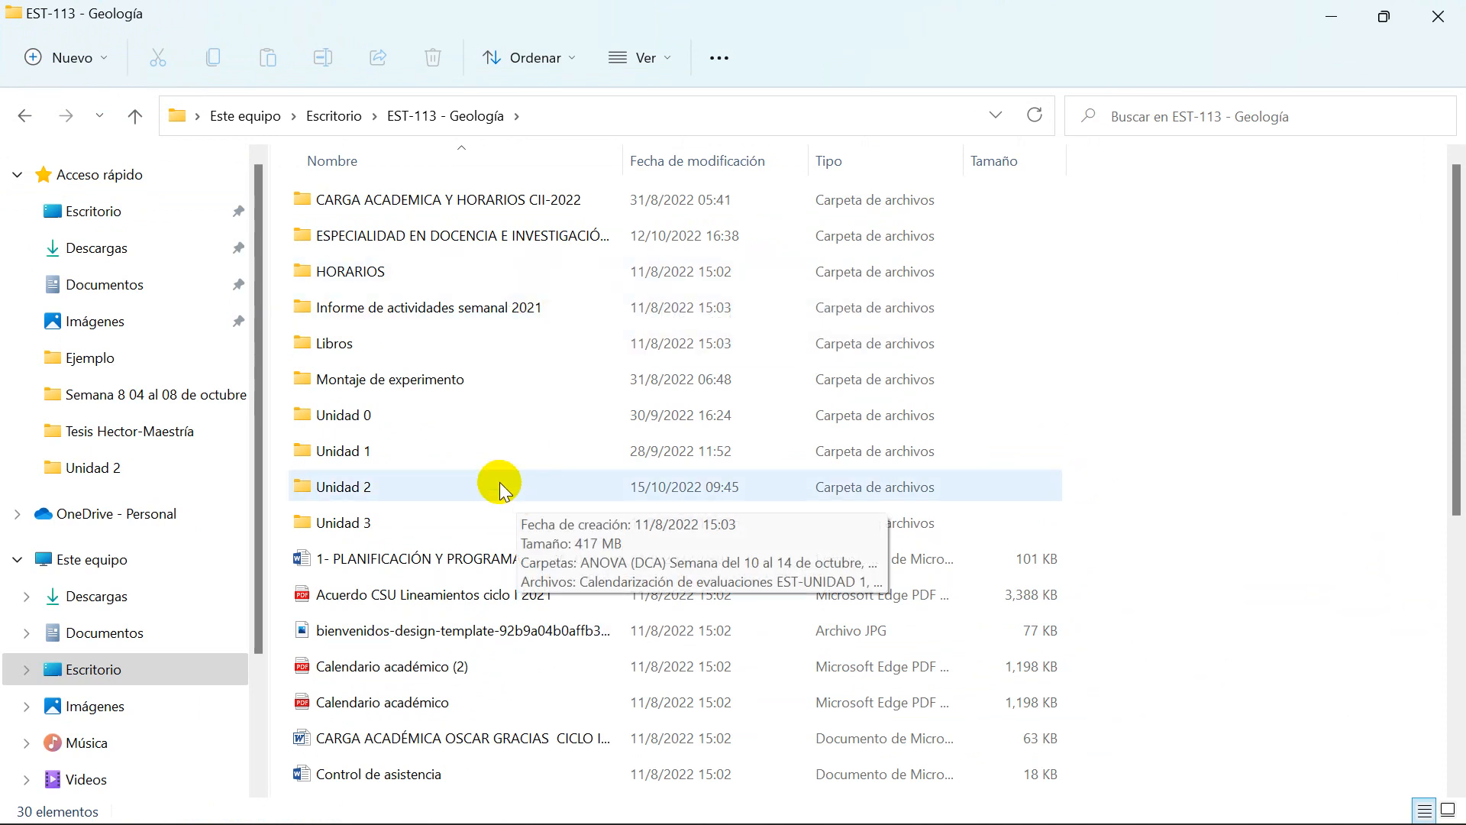
click(411, 486)
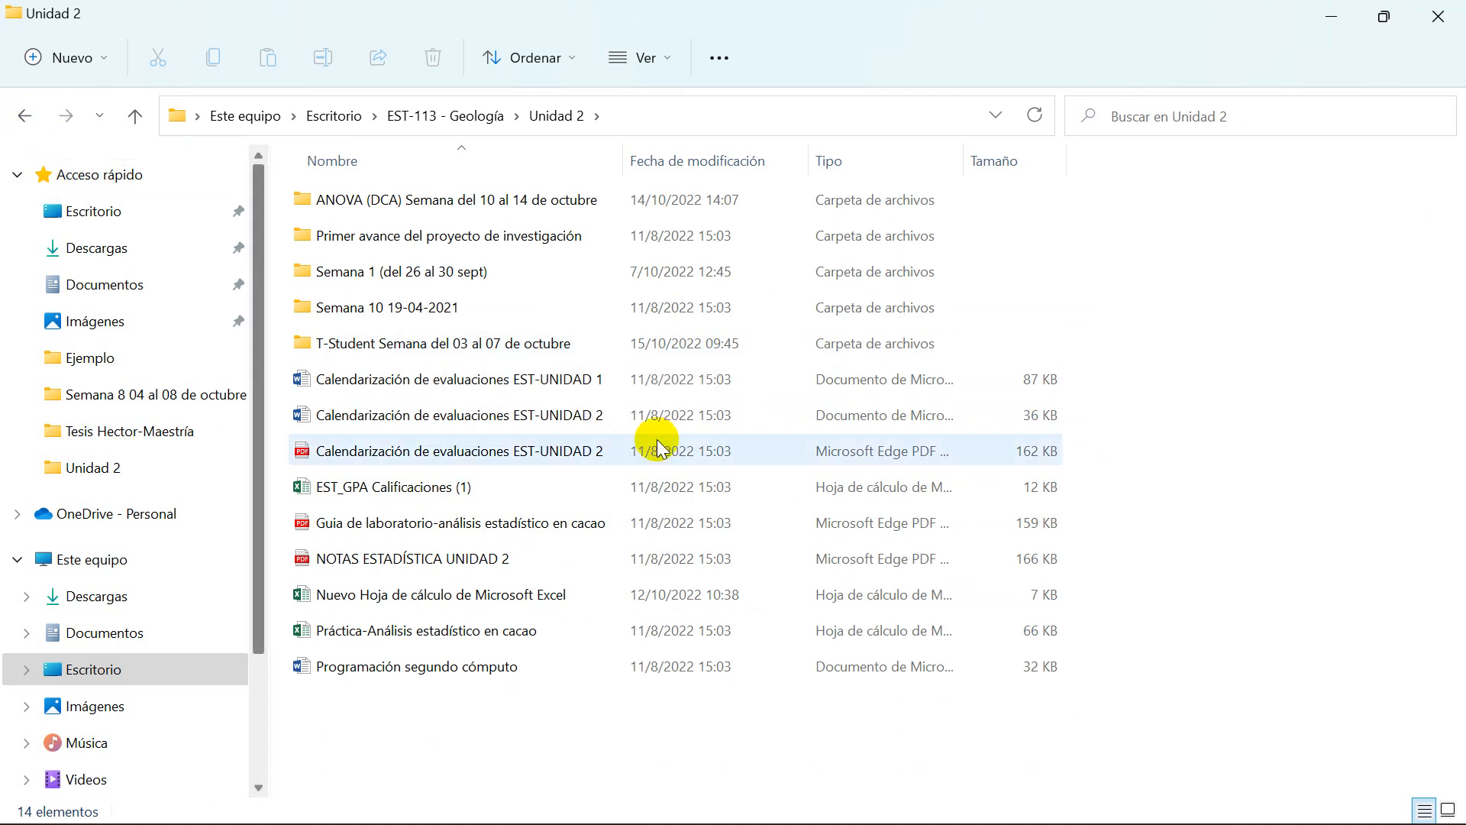
click(21, 119)
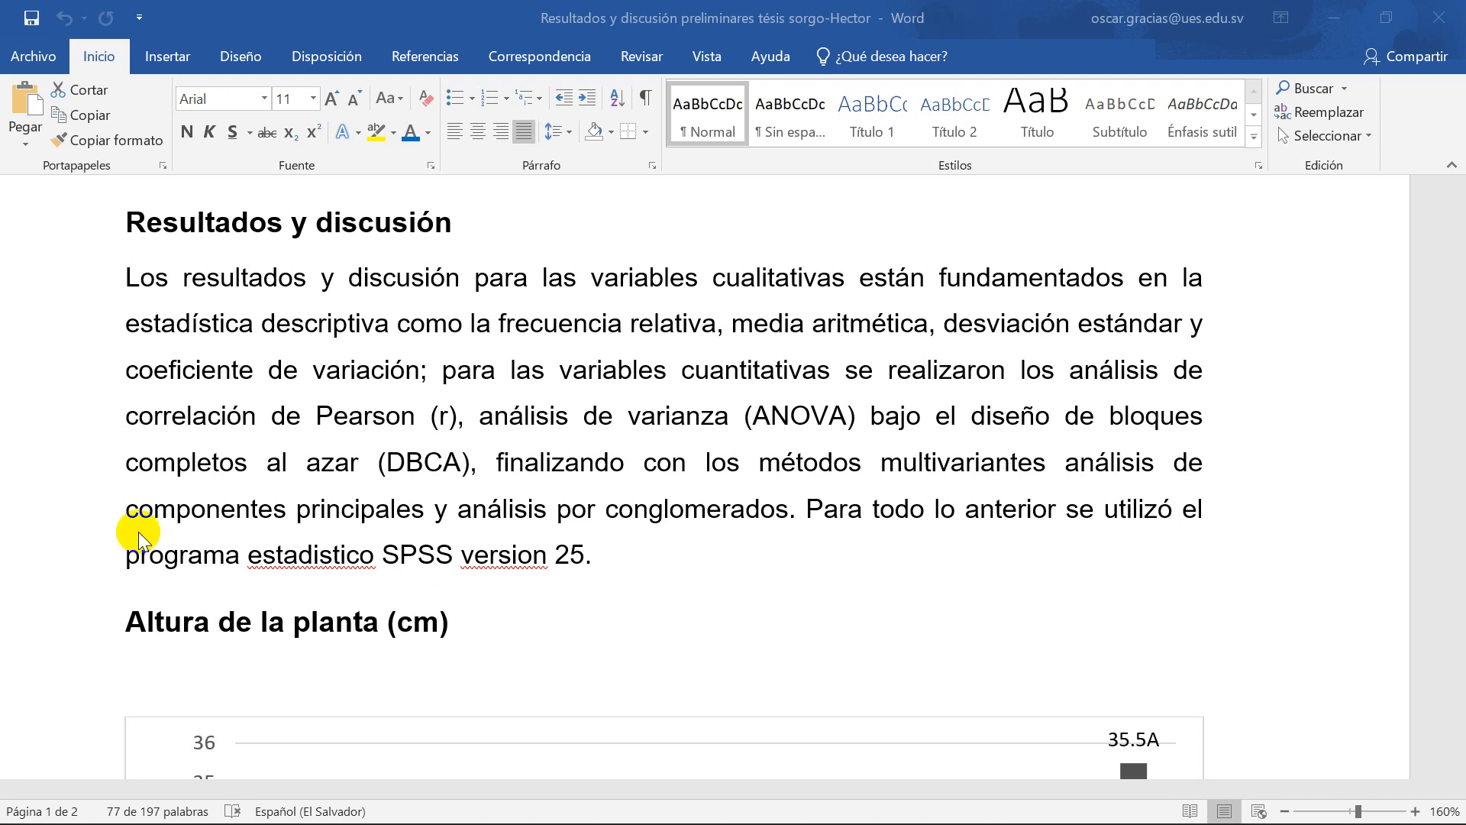
triple_click(134, 279)
click(130, 282)
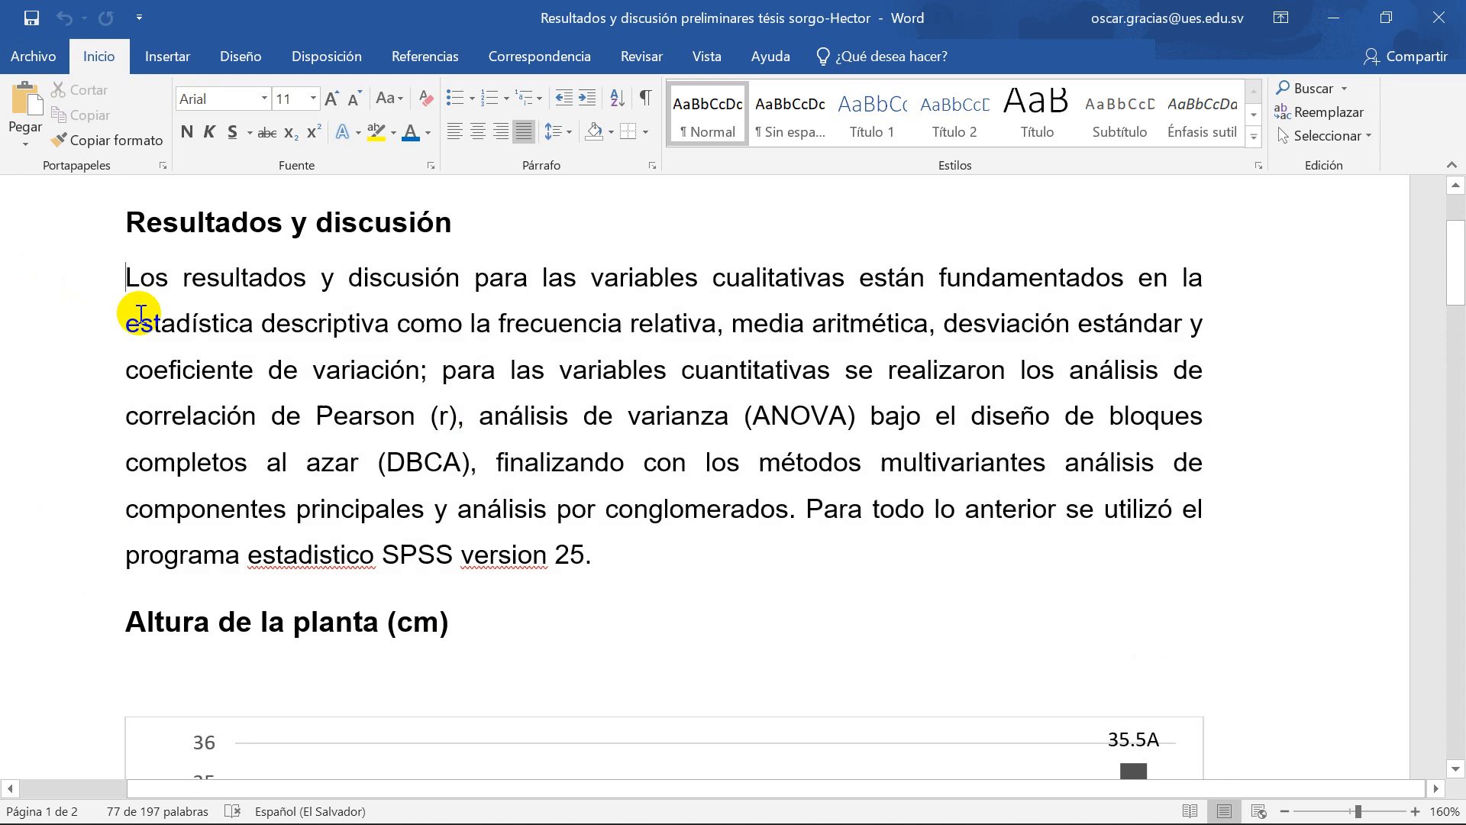
drag(131, 282, 592, 556)
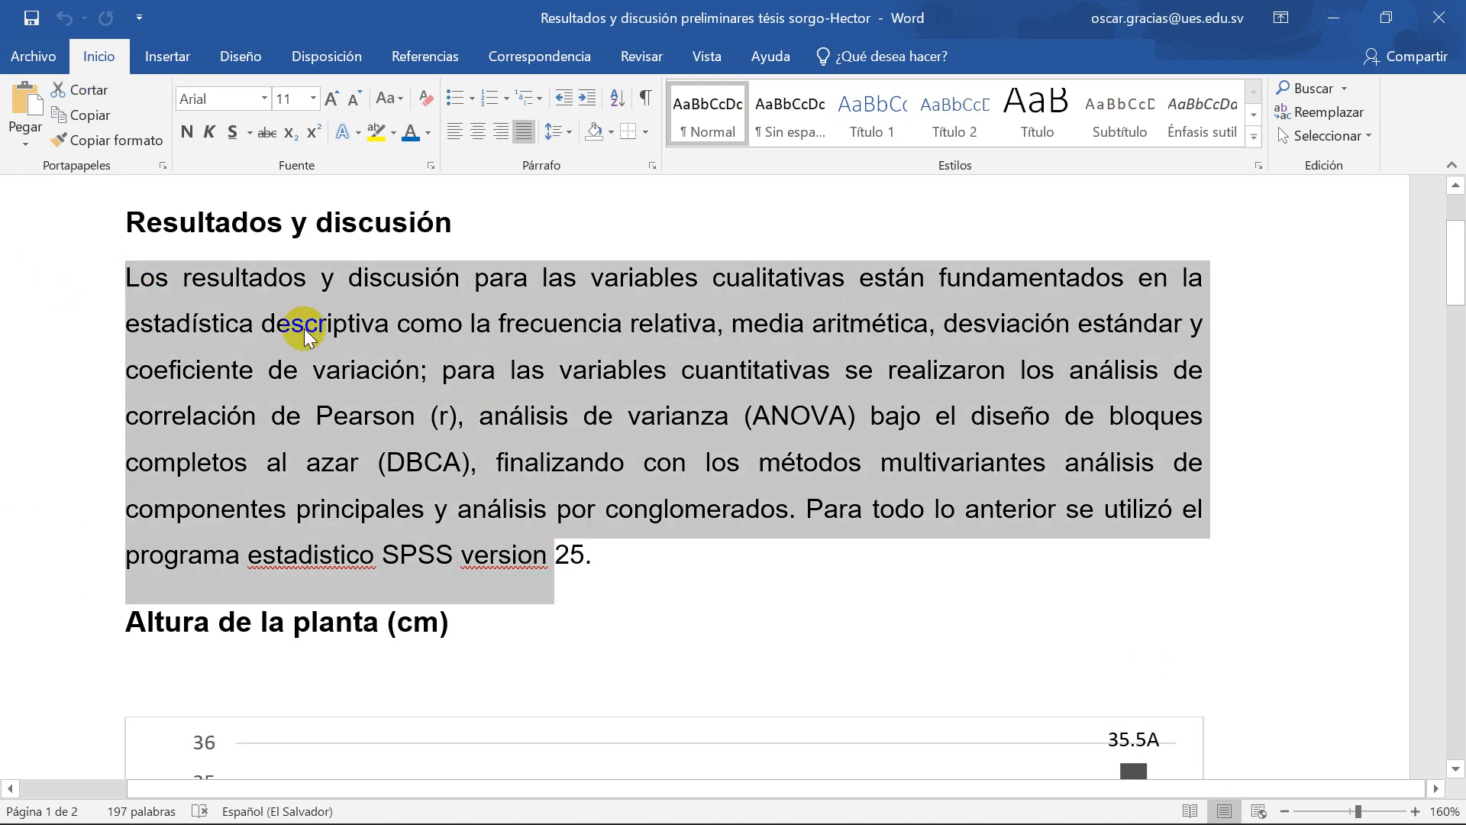
click(305, 325)
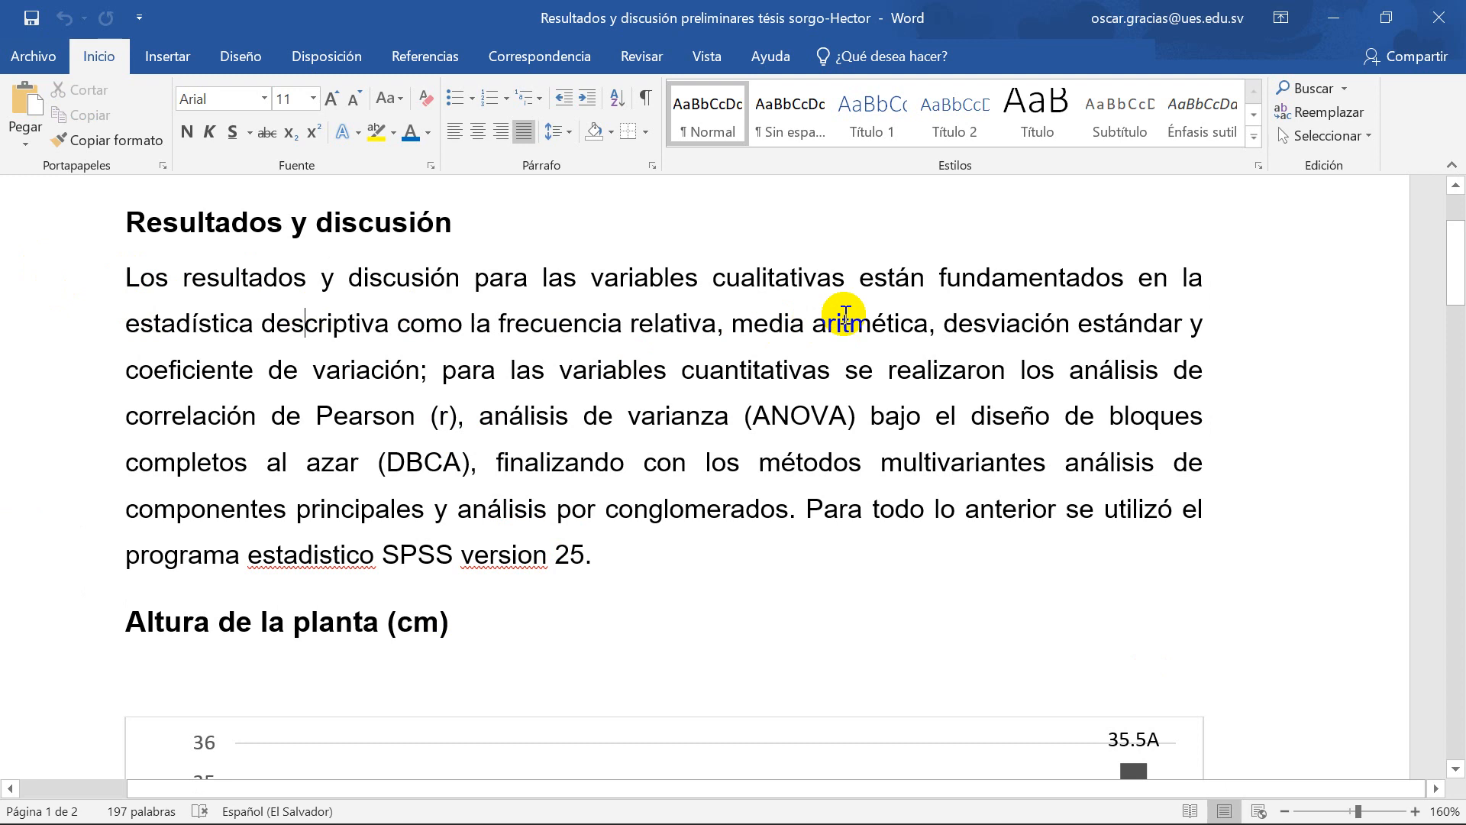
click(848, 287)
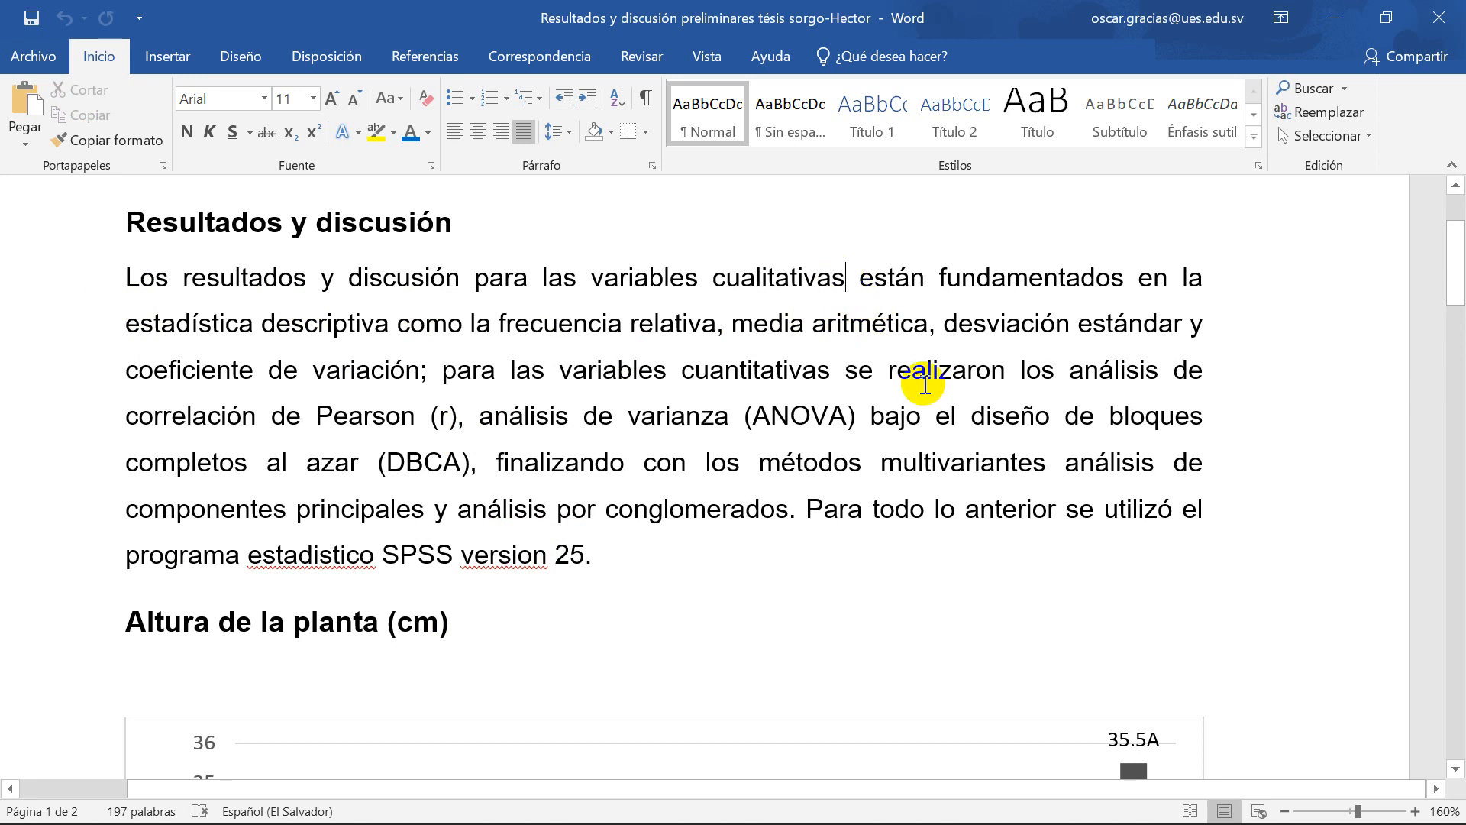
text(y cuanti )
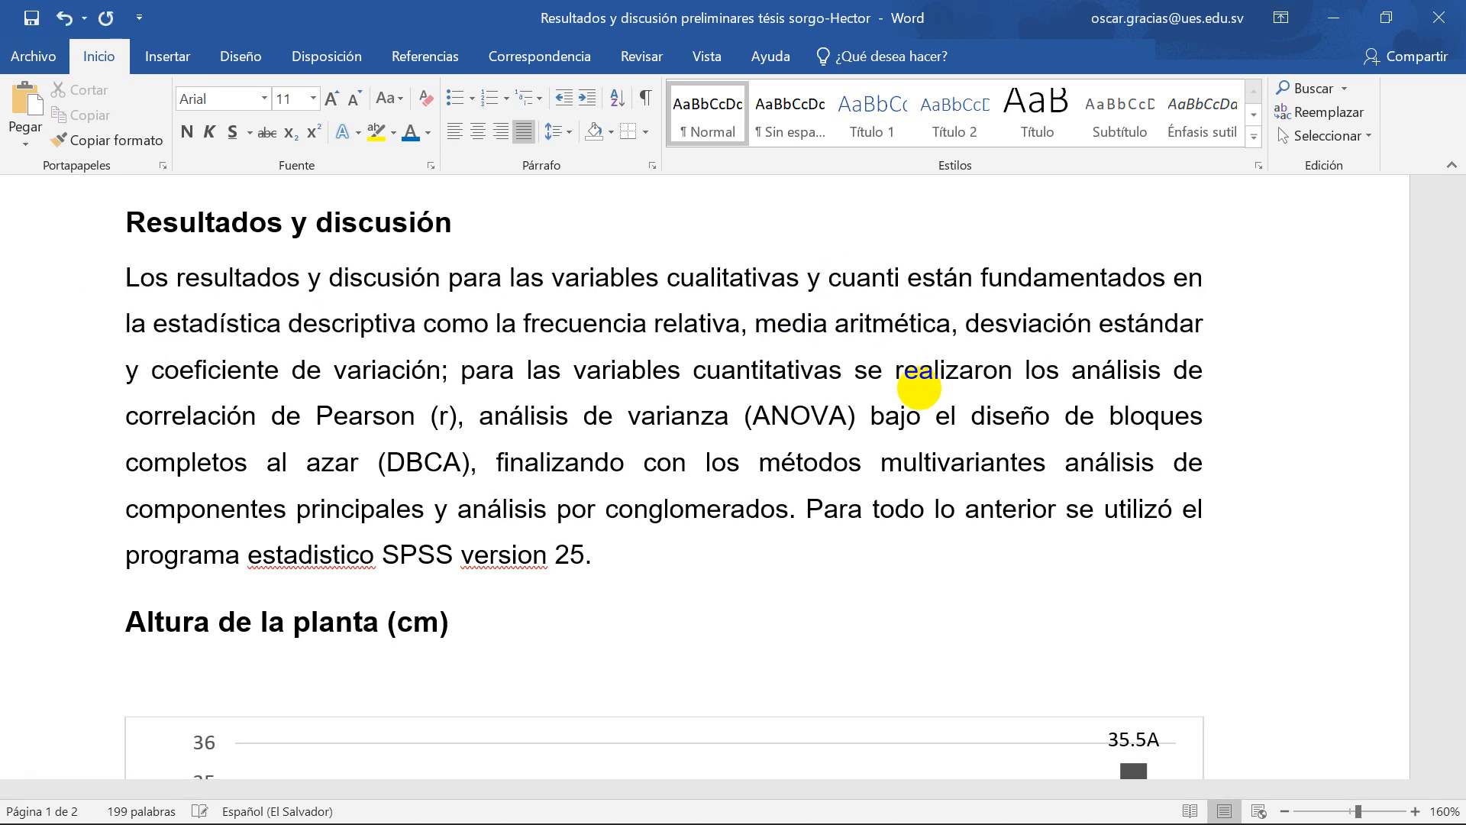
text(a)
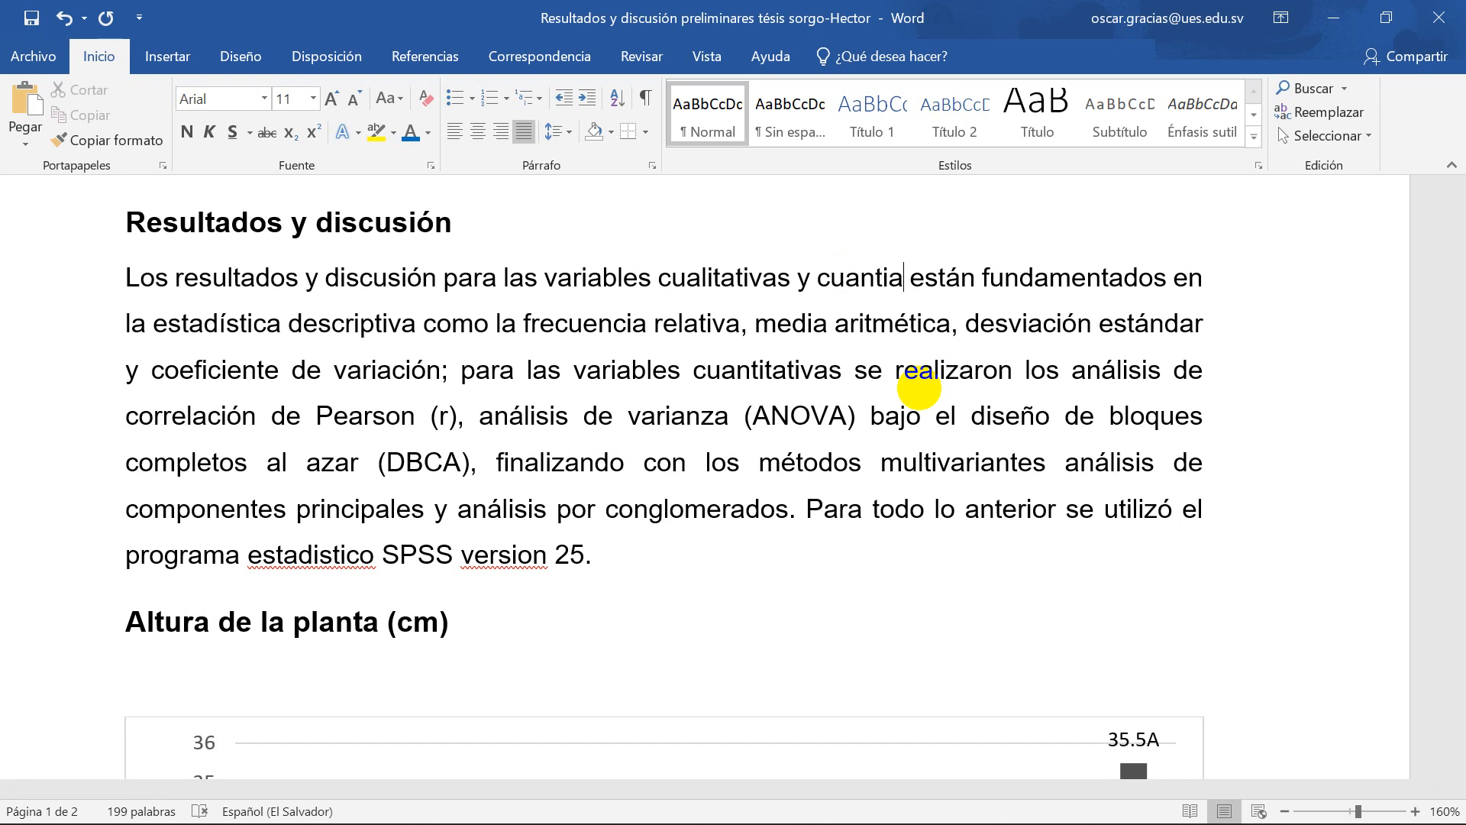
key(BackSpace)
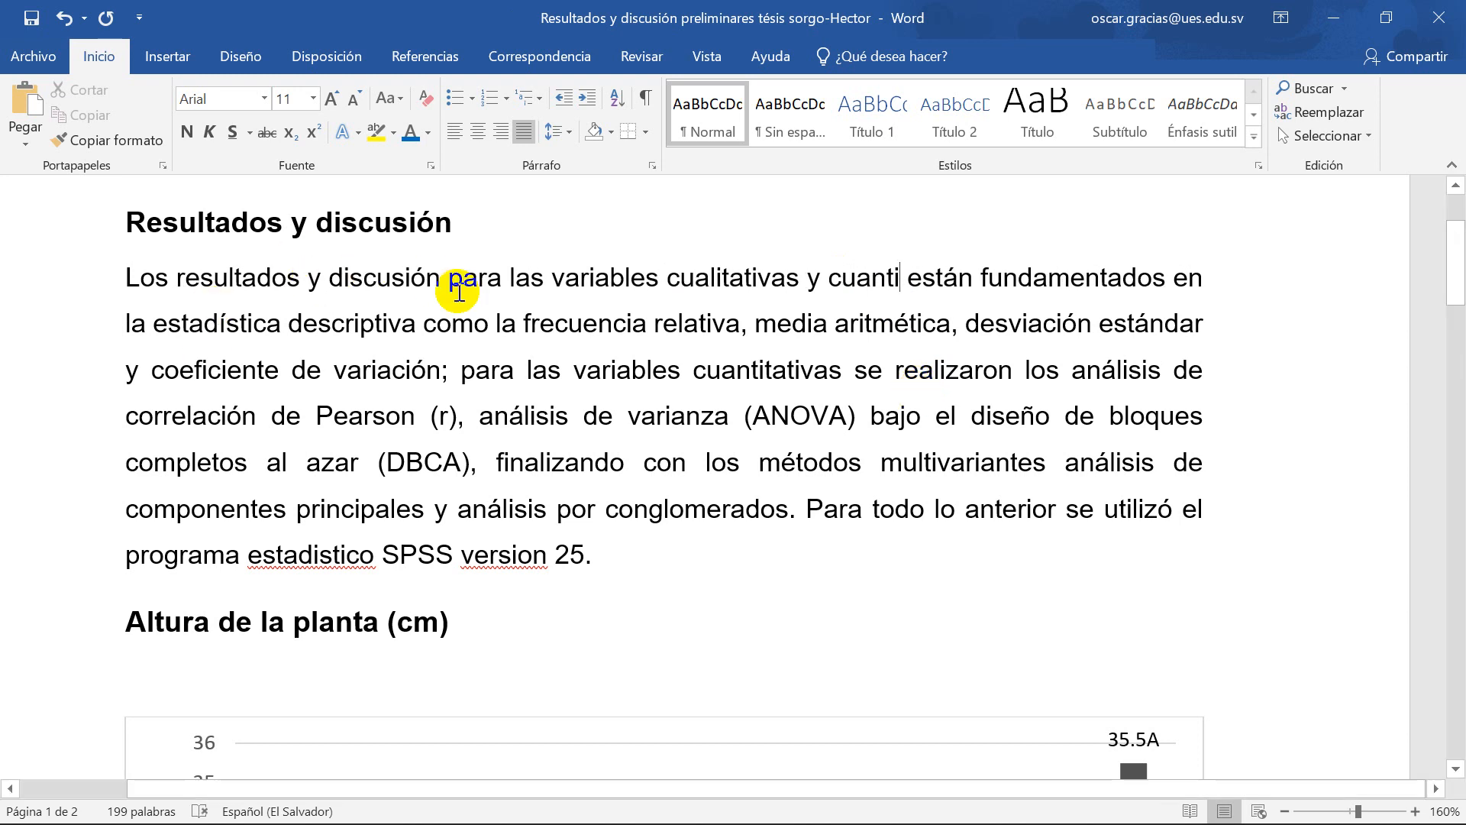
Step: Delete the phrase "para las variables cualitativas y cuanti" from the first sentence under Resultados y discusión
drag(453, 280, 907, 262)
key(Delete)
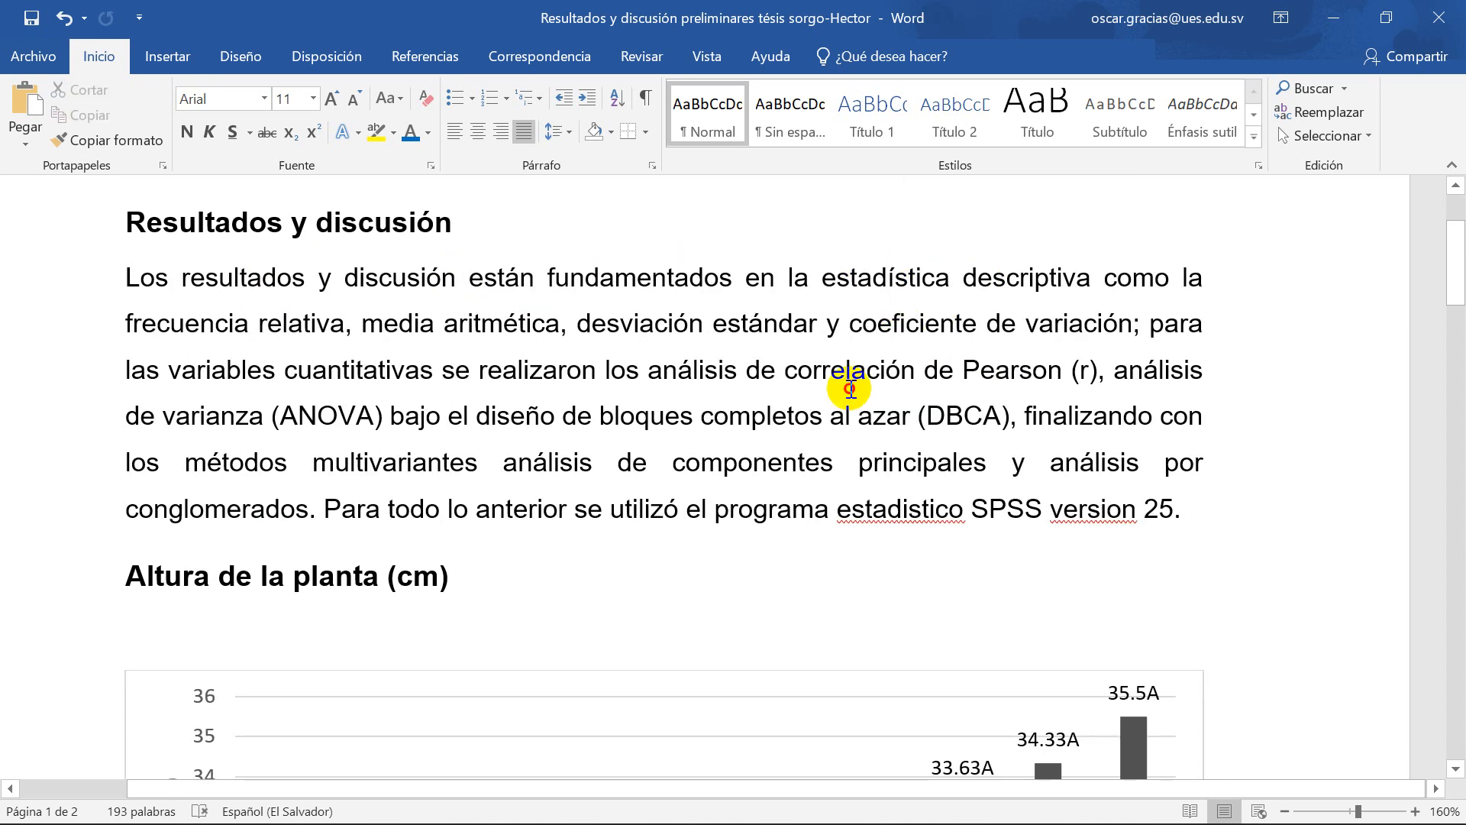
Step: Review the shortened Resultados y discusión paragraph and the plant height chart beneath it
click(852, 382)
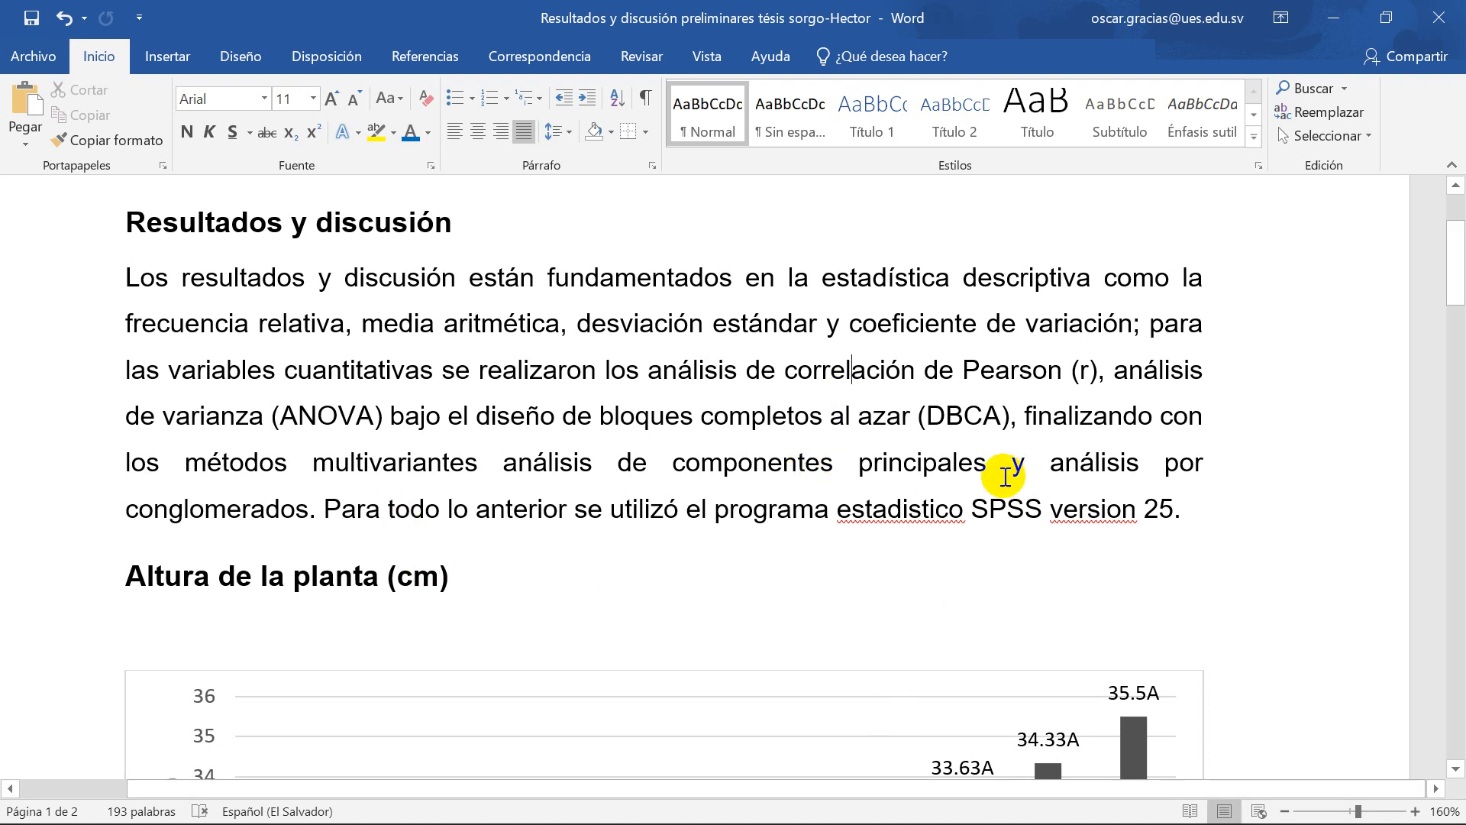
drag(1006, 469, 308, 514)
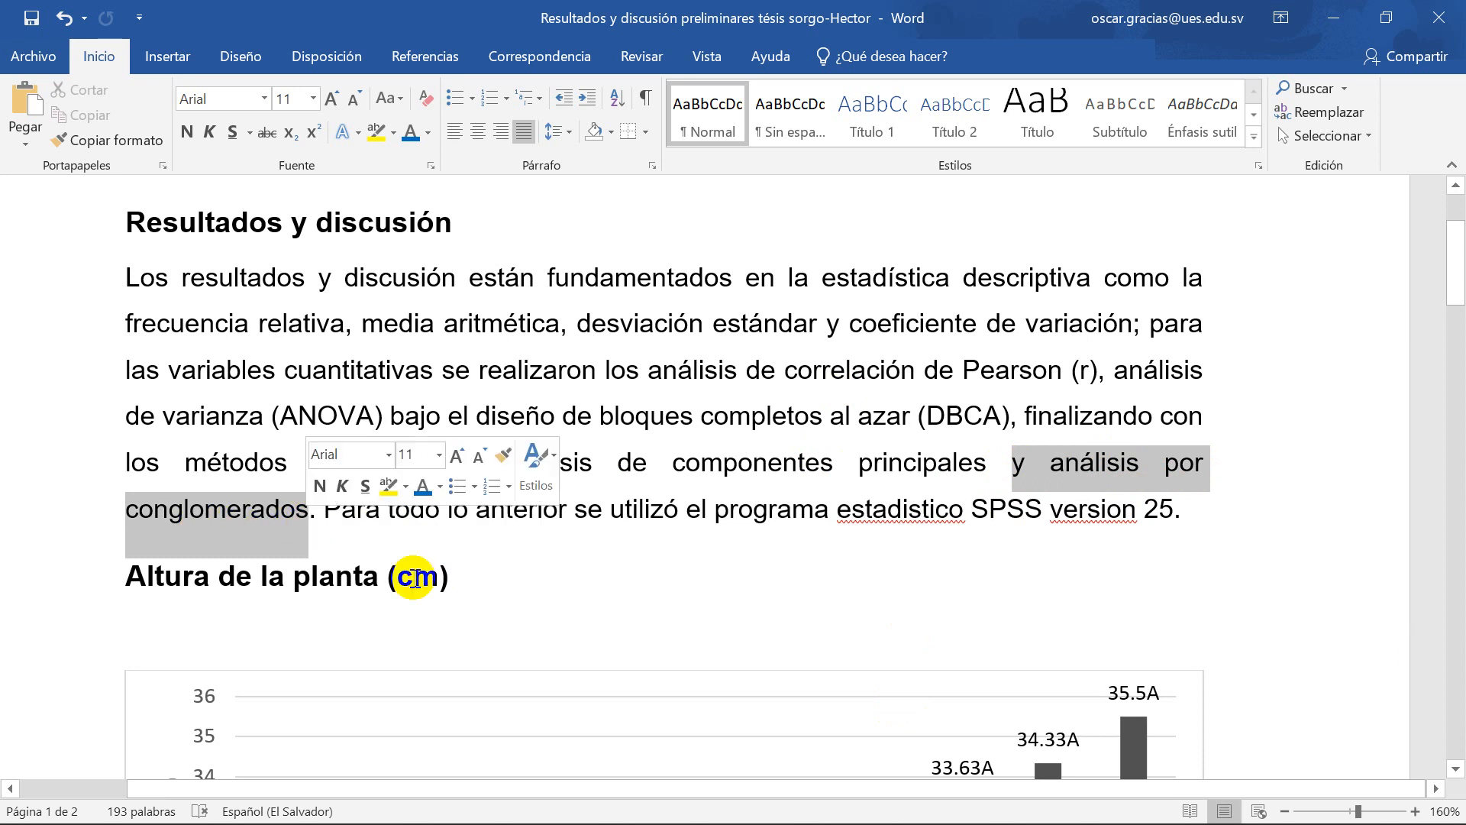
click(543, 582)
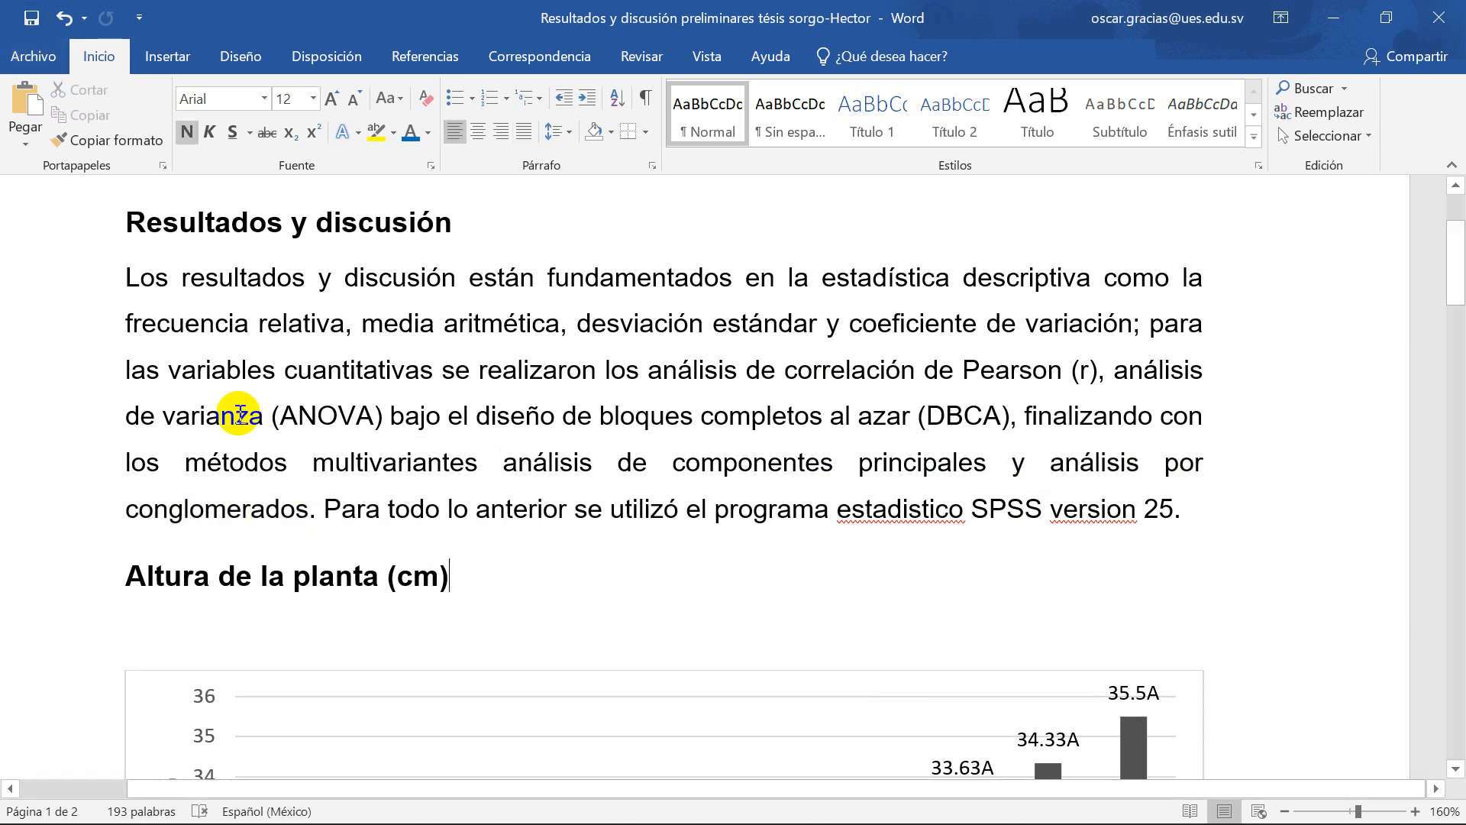
click(122, 275)
drag(527, 348, 1170, 534)
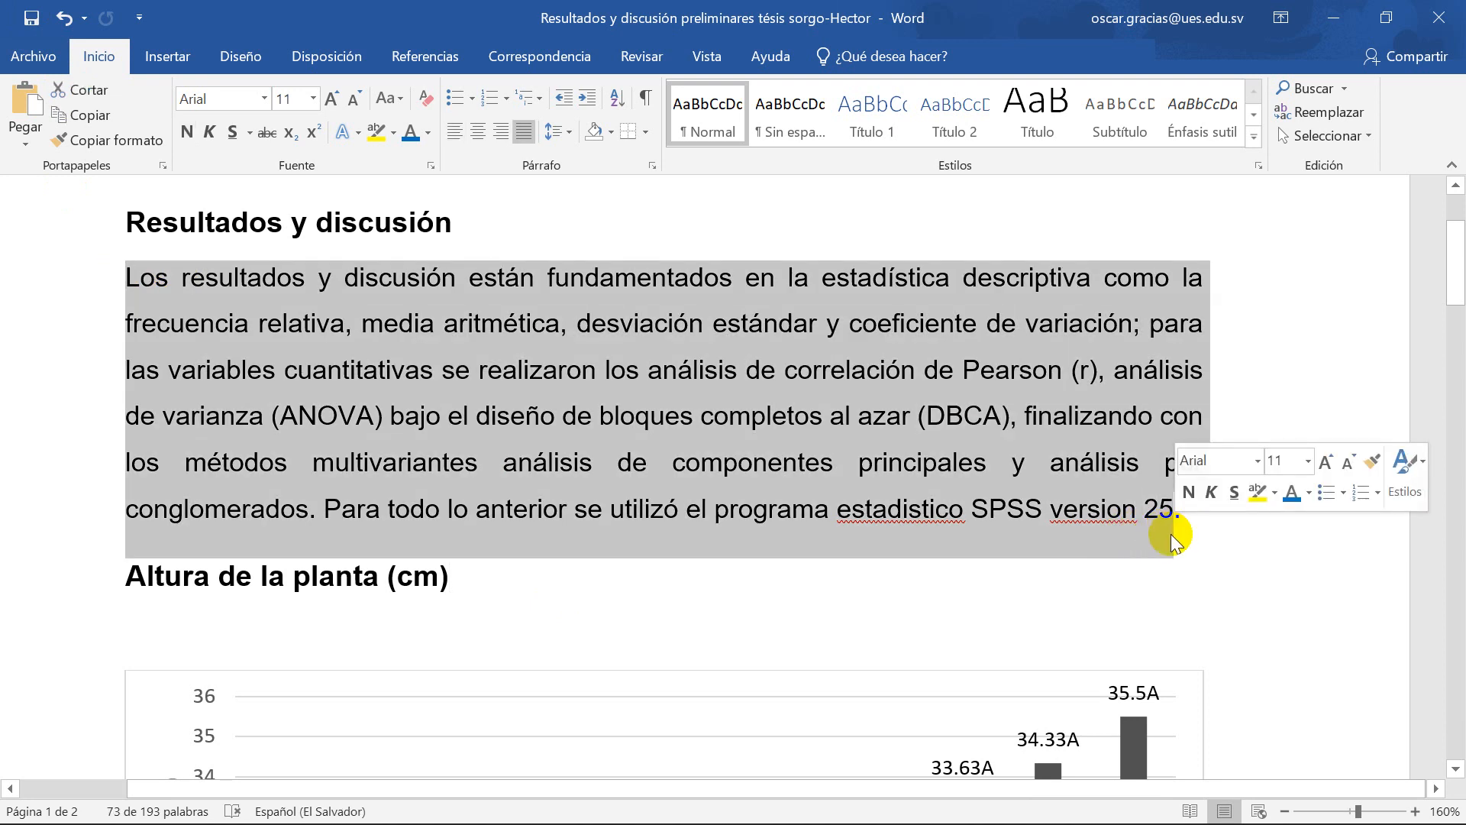
click(601, 595)
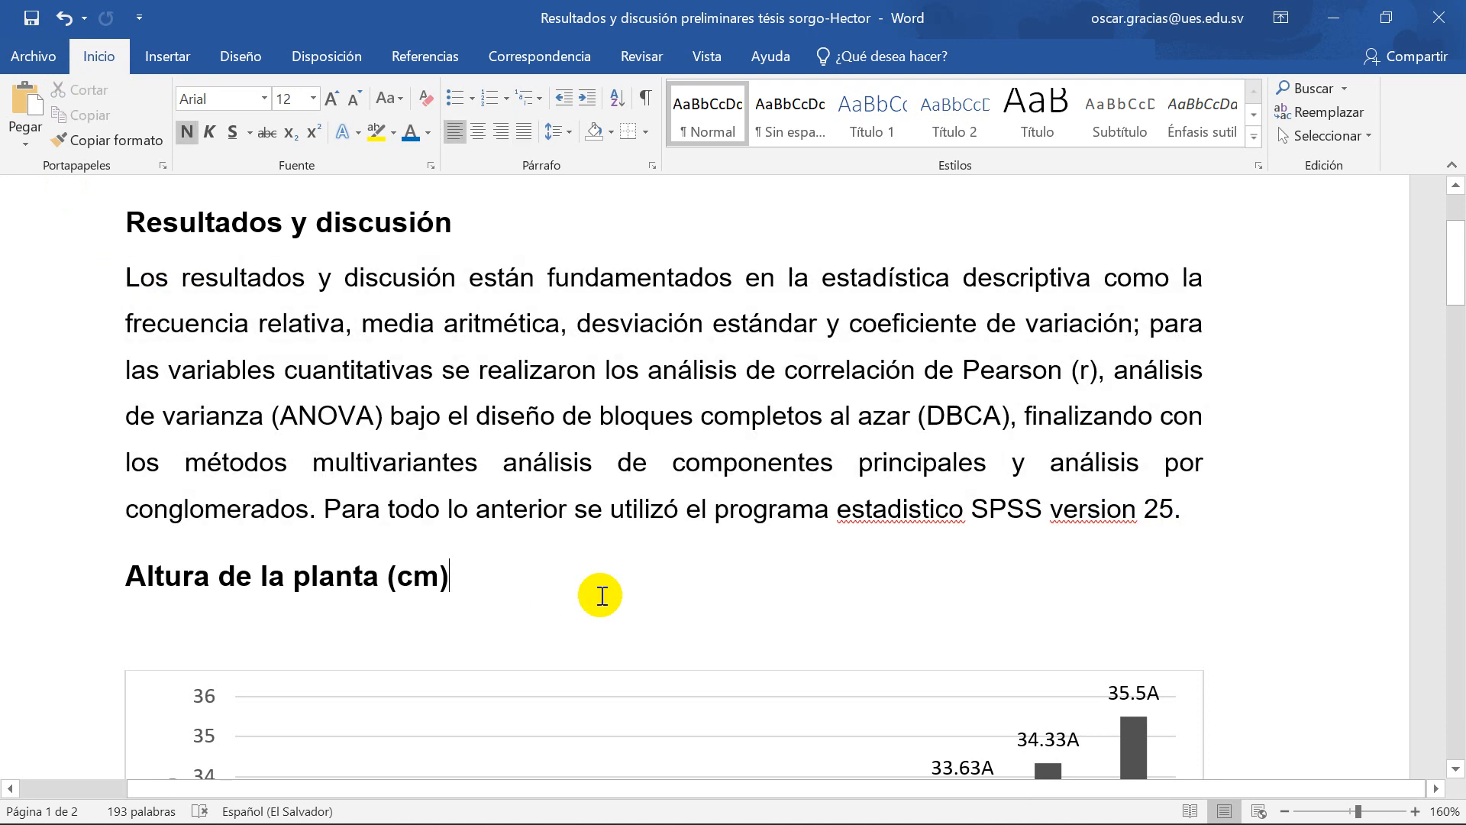
scroll(321, 535, down, 1)
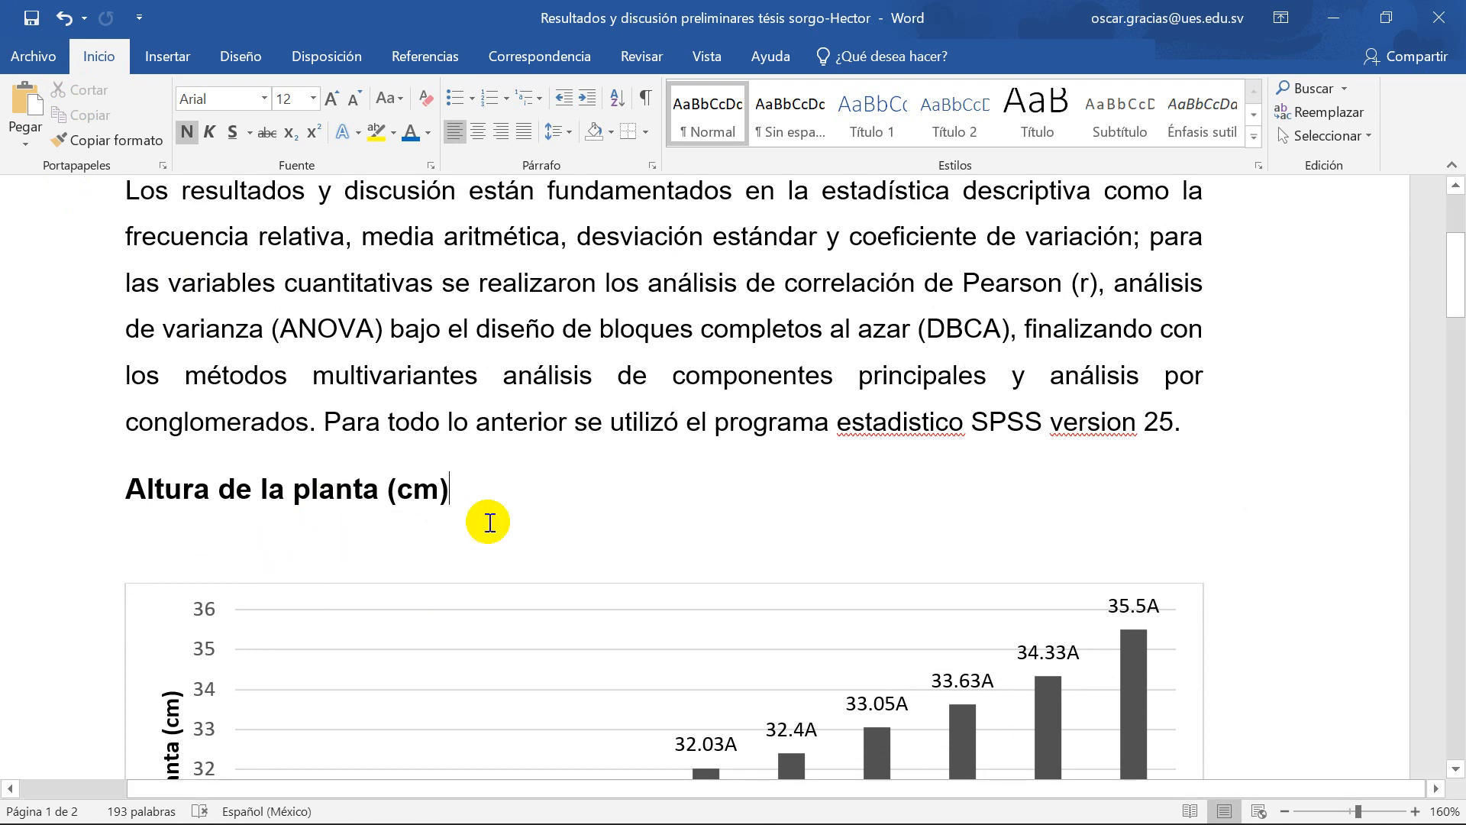
scroll(471, 572, down, 3)
scroll(469, 573, down, 1)
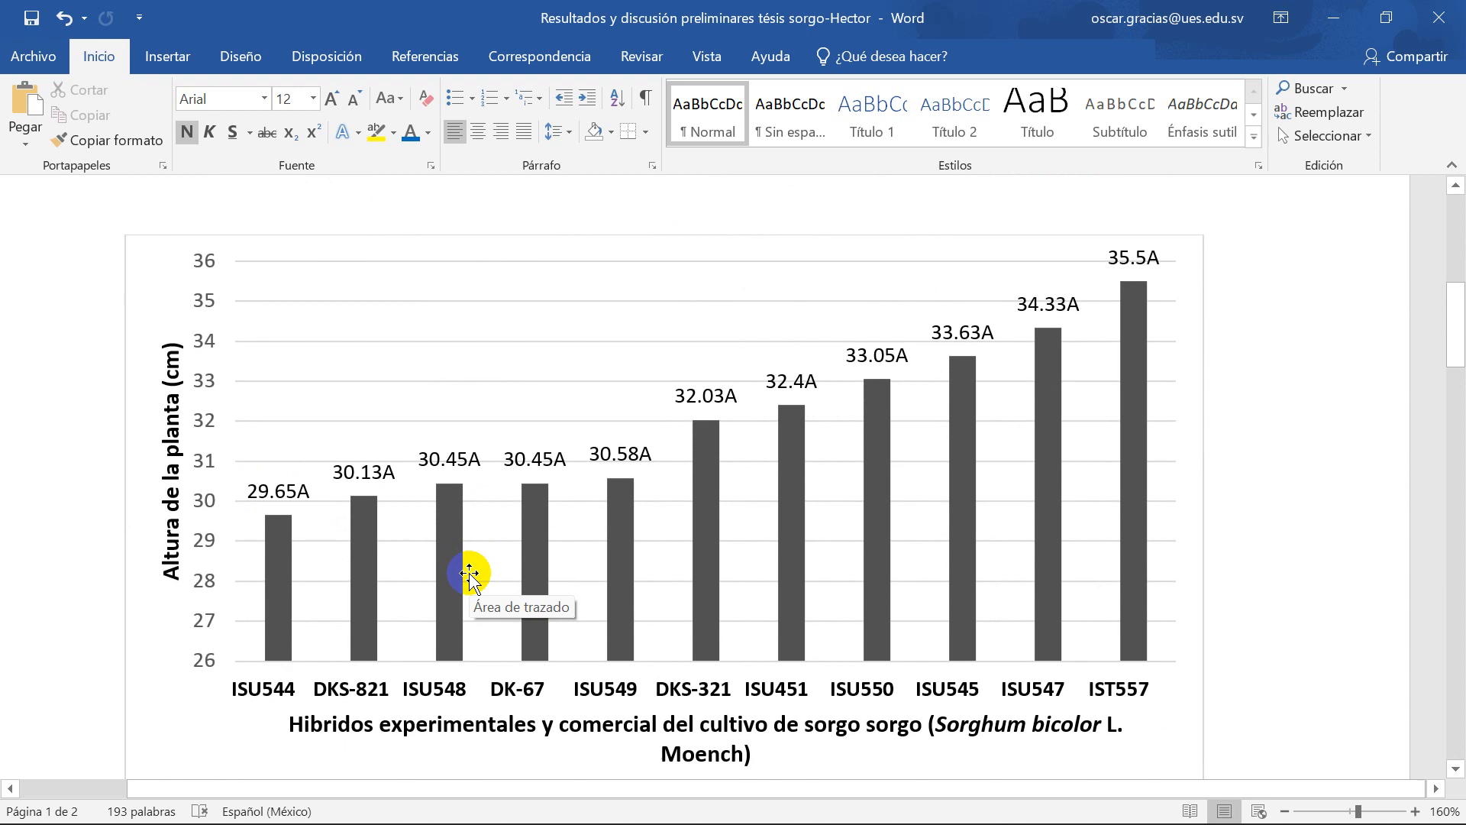
scroll(470, 573, up, 6)
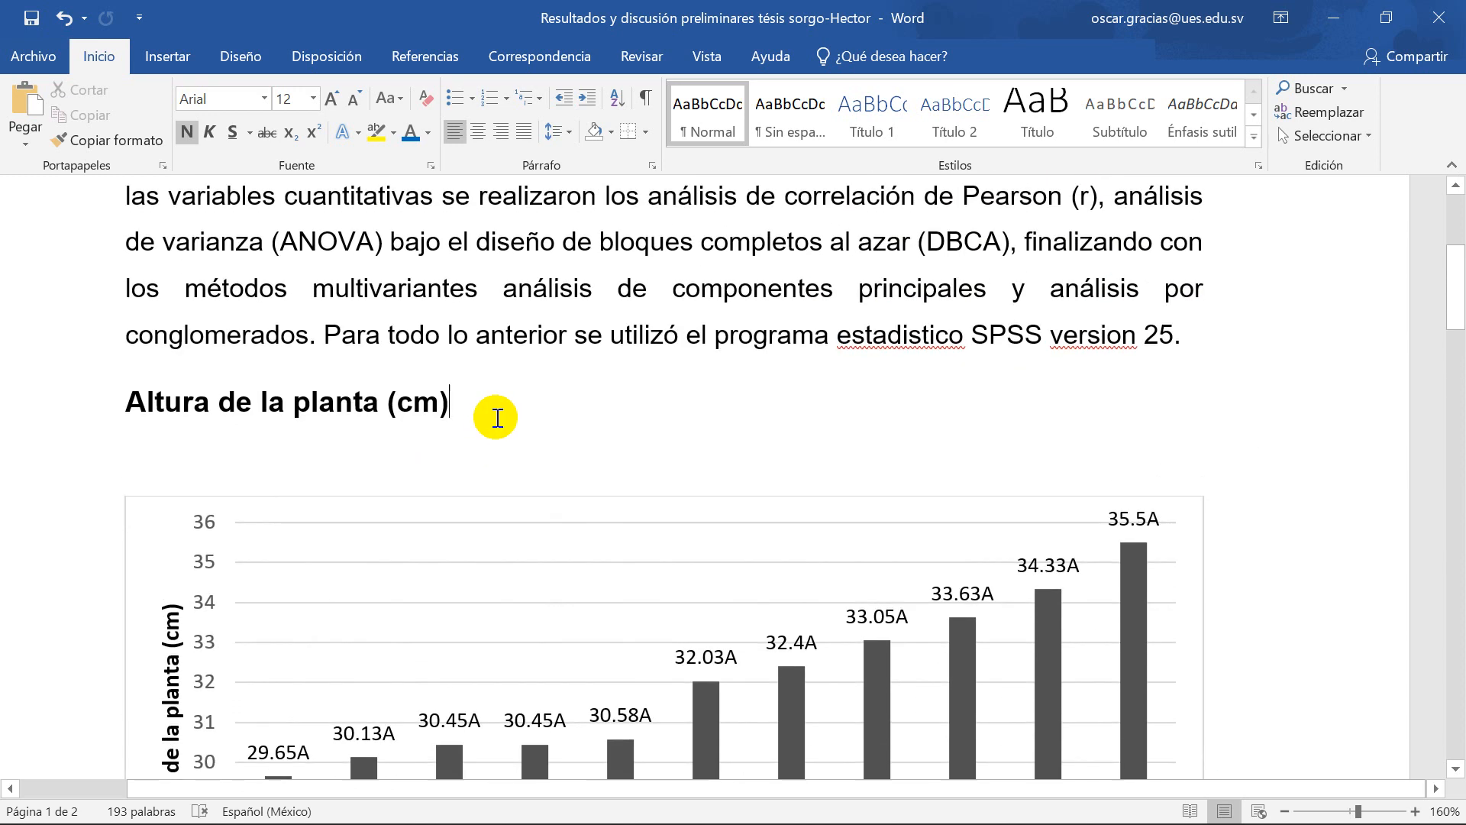
Step: Add a blank answer line of underscores, nearly two lines long, below the heading "Altura de la planta (cm)"
click(498, 417)
key(Return)
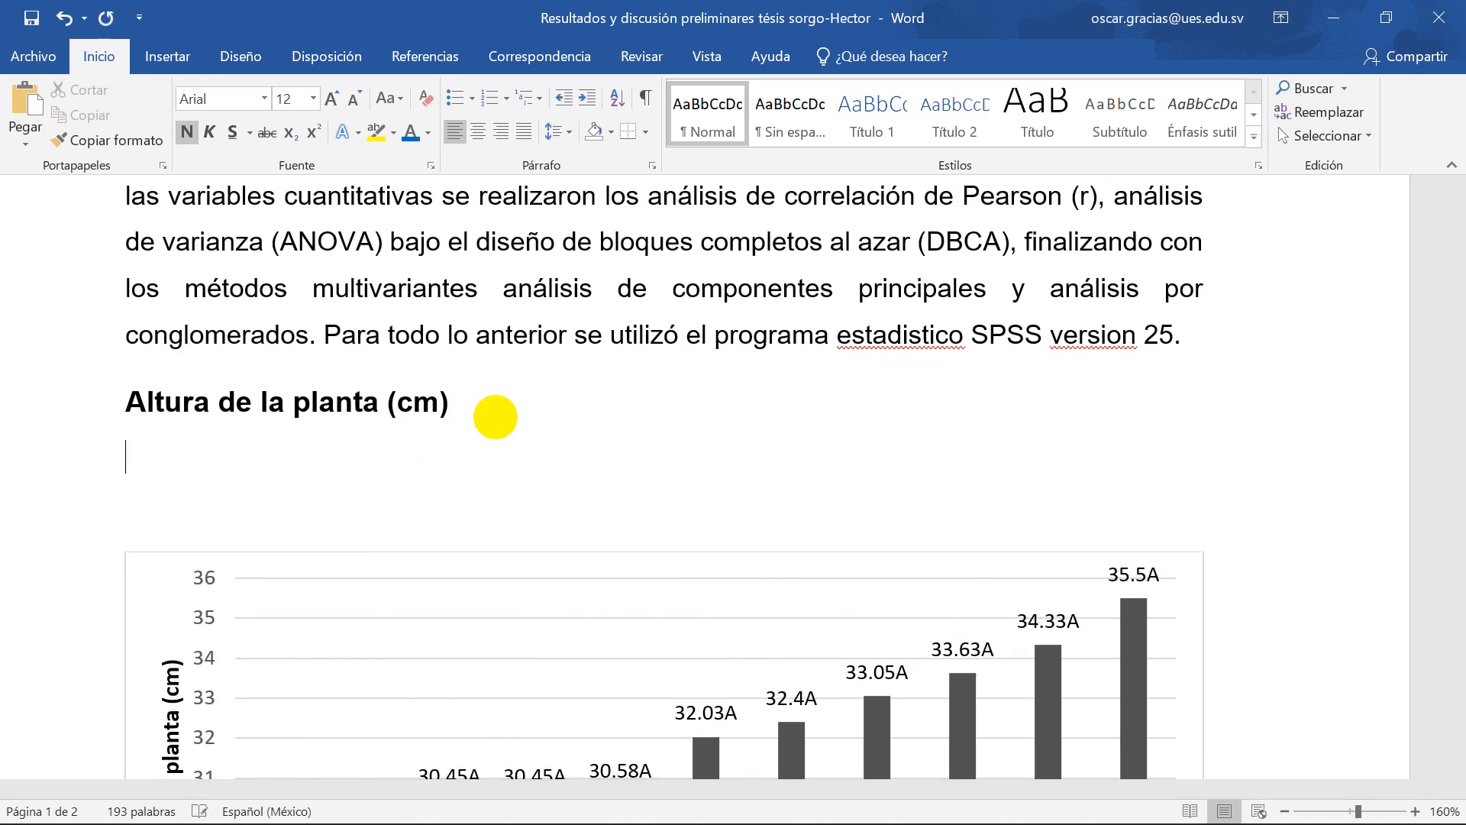
text(_________________________________)
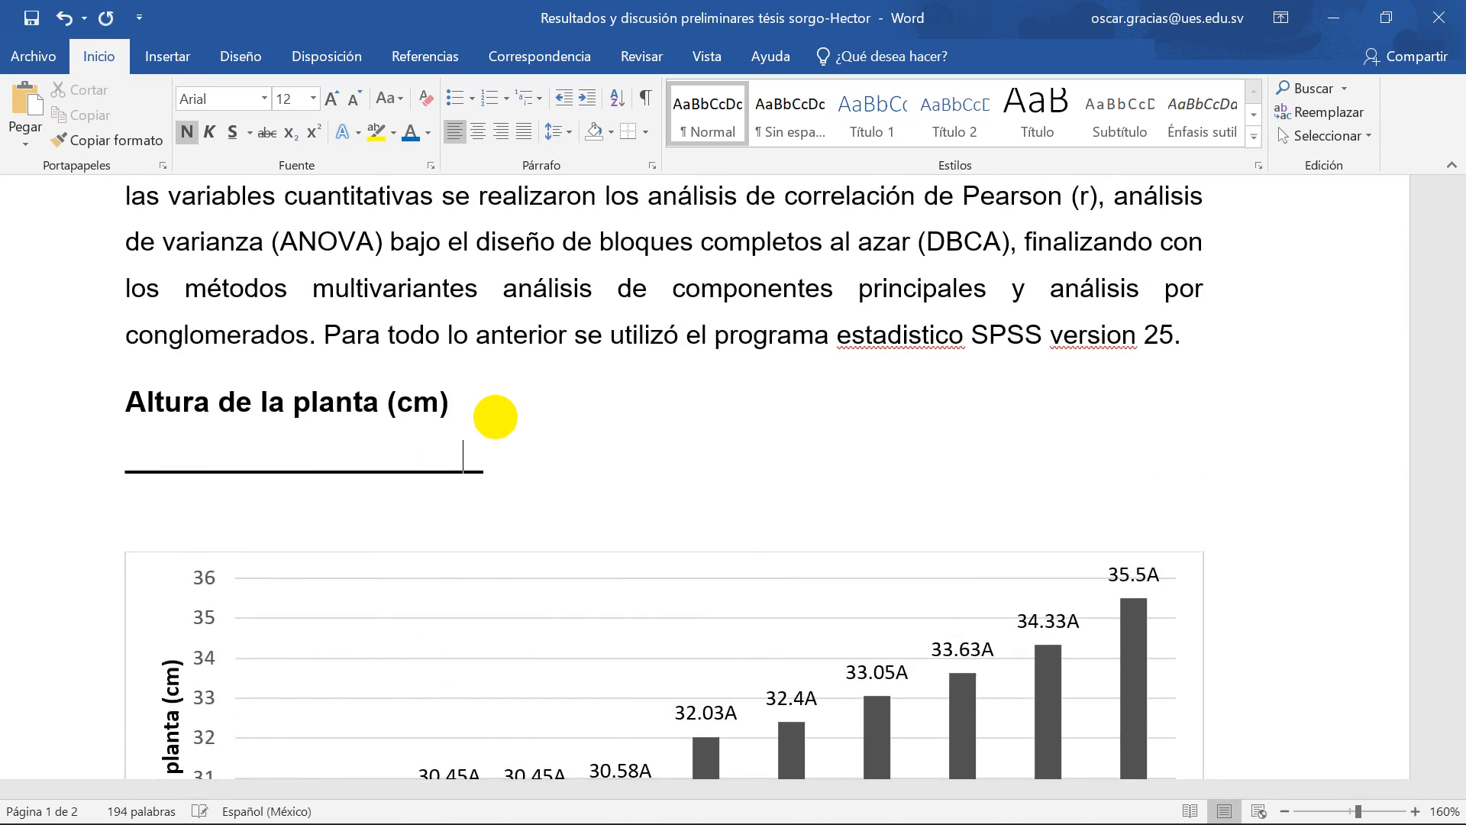
text(______________________________________________________________________________________________)
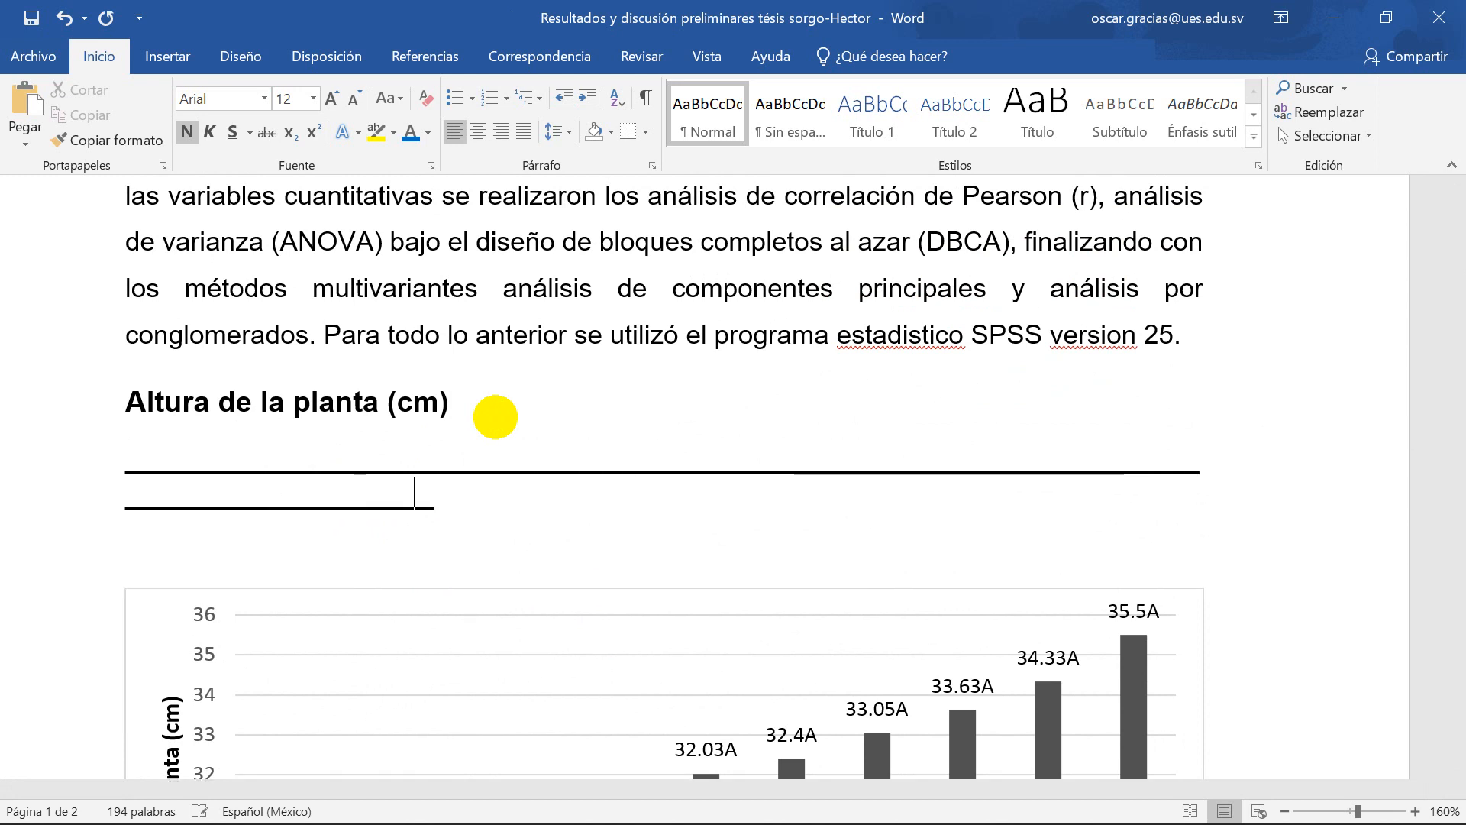
text(_______________________)
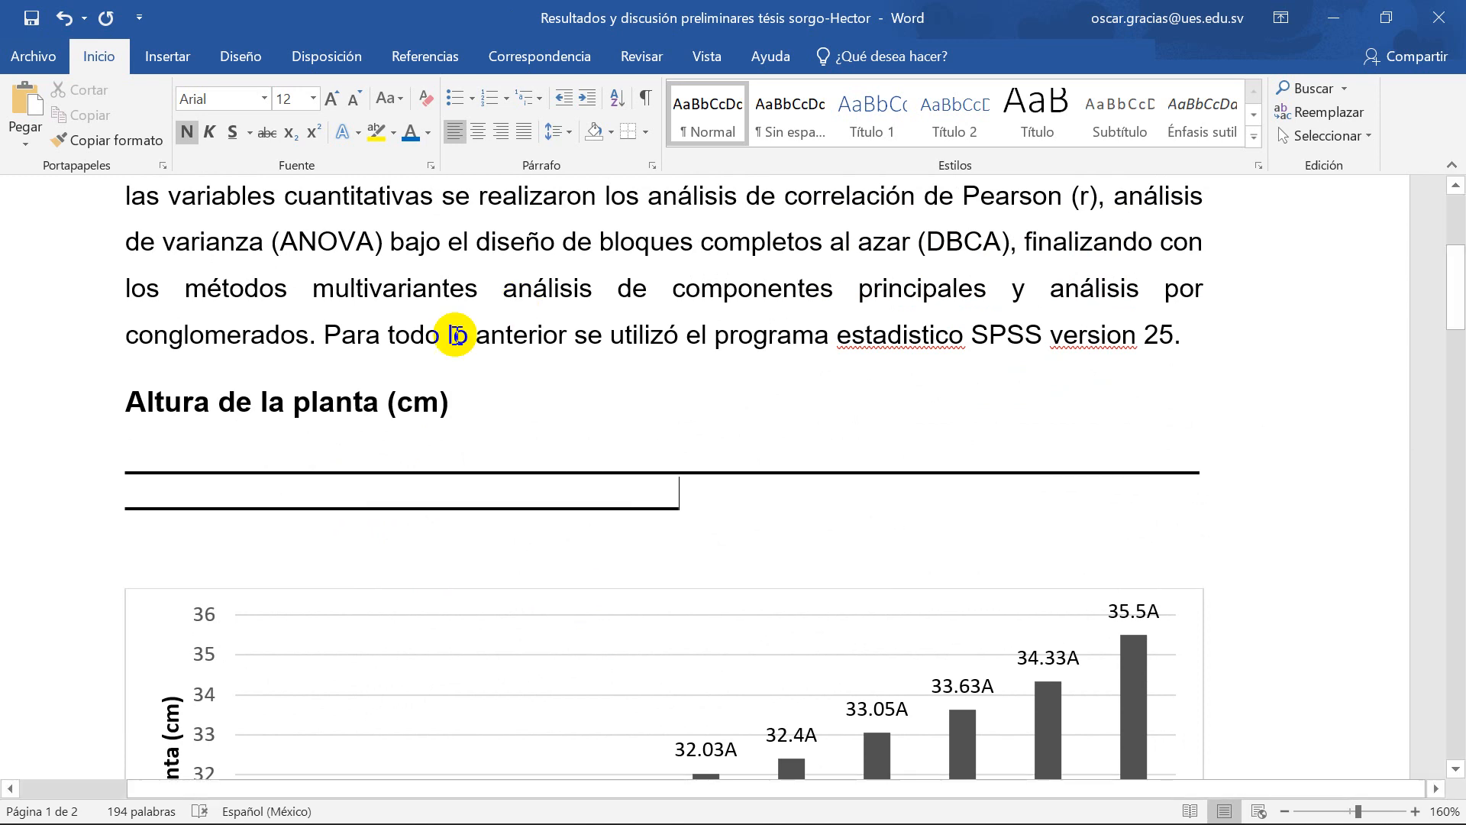
Step: Switch to the Laboratorio 1 document and check the blank answer lines under Resultados y discusión in item 10
mouse_move(846, 813)
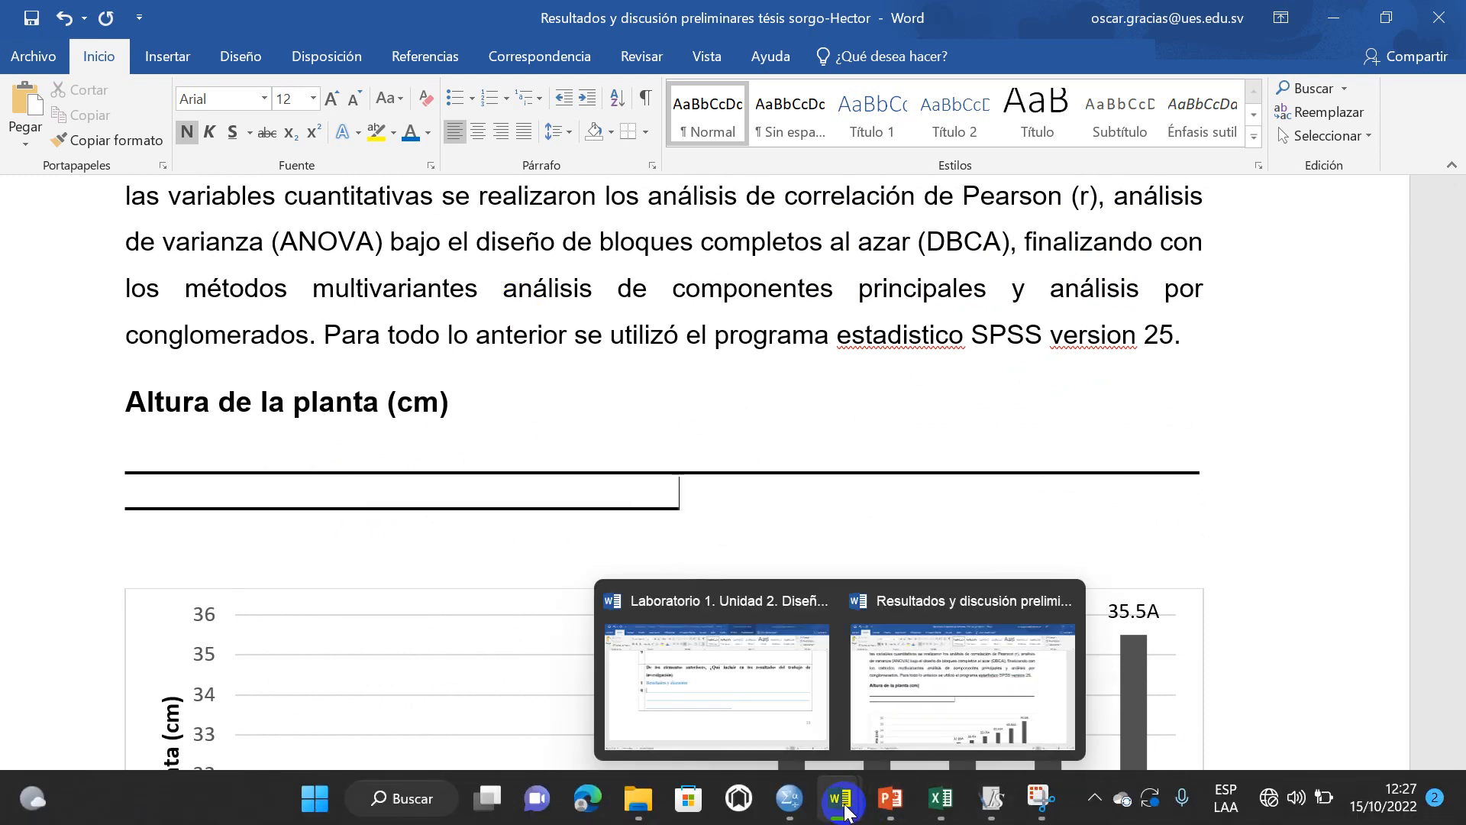
click(711, 707)
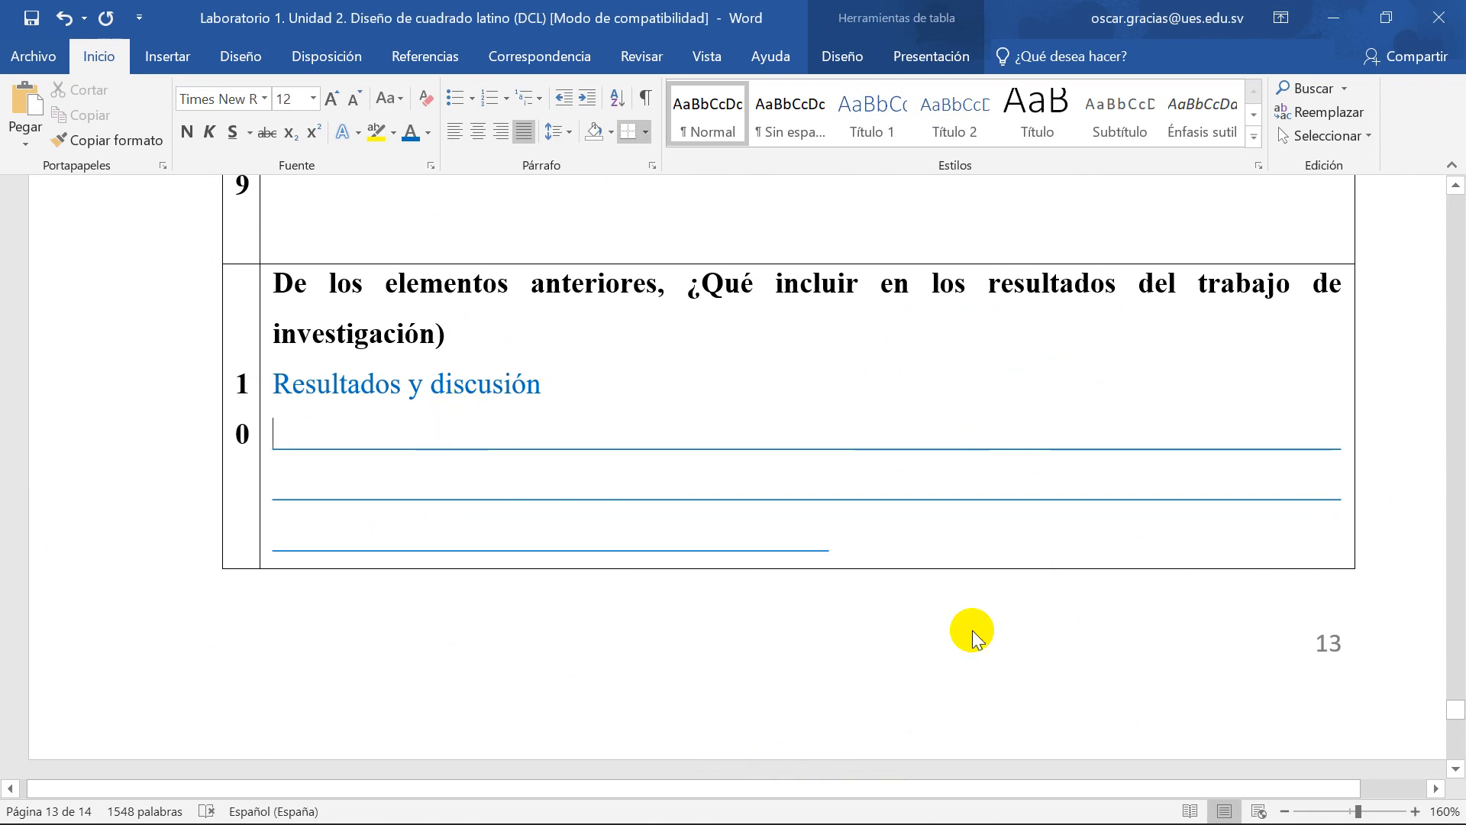
drag(838, 547, 367, 458)
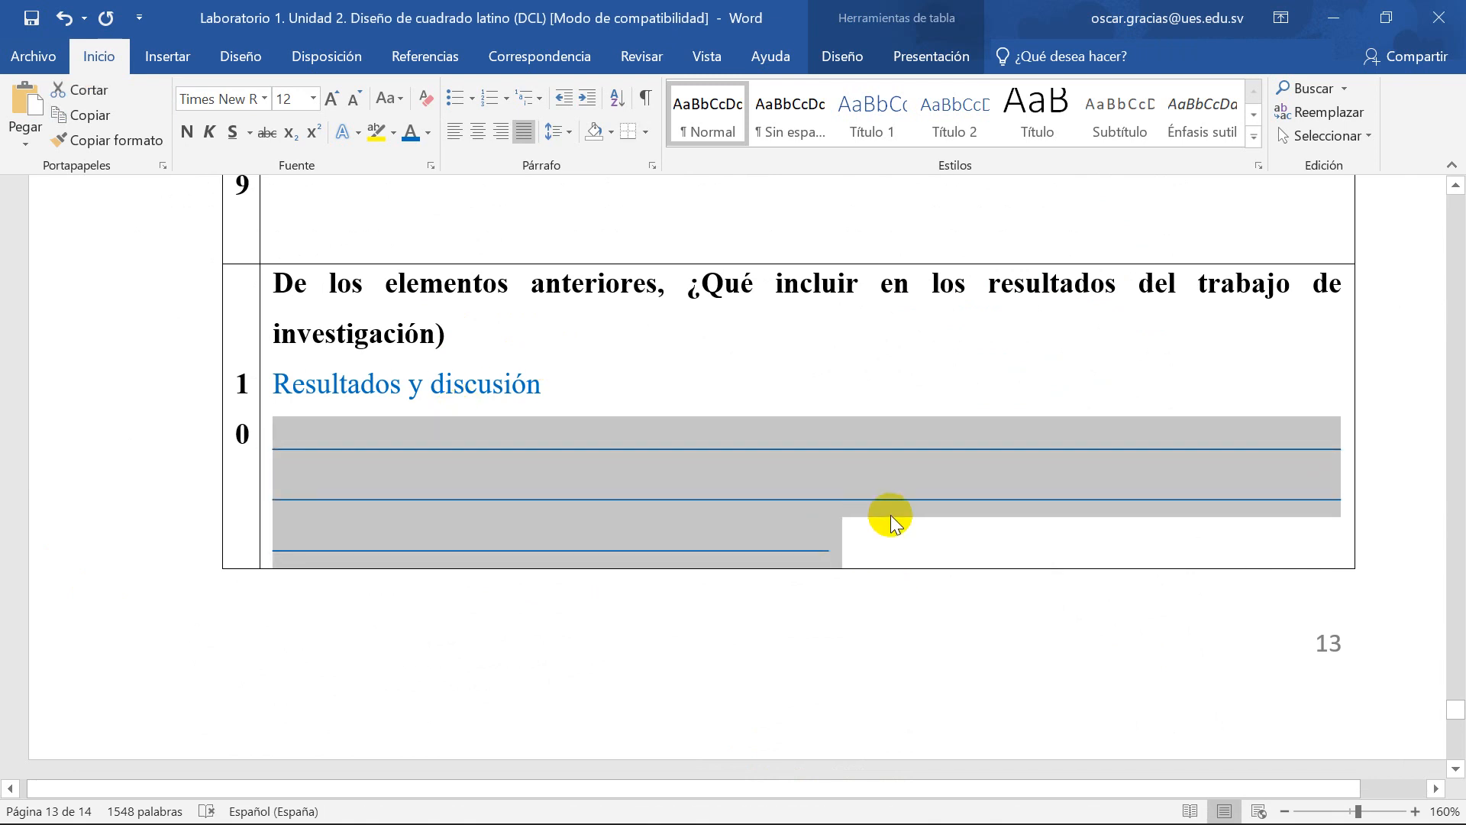
click(886, 536)
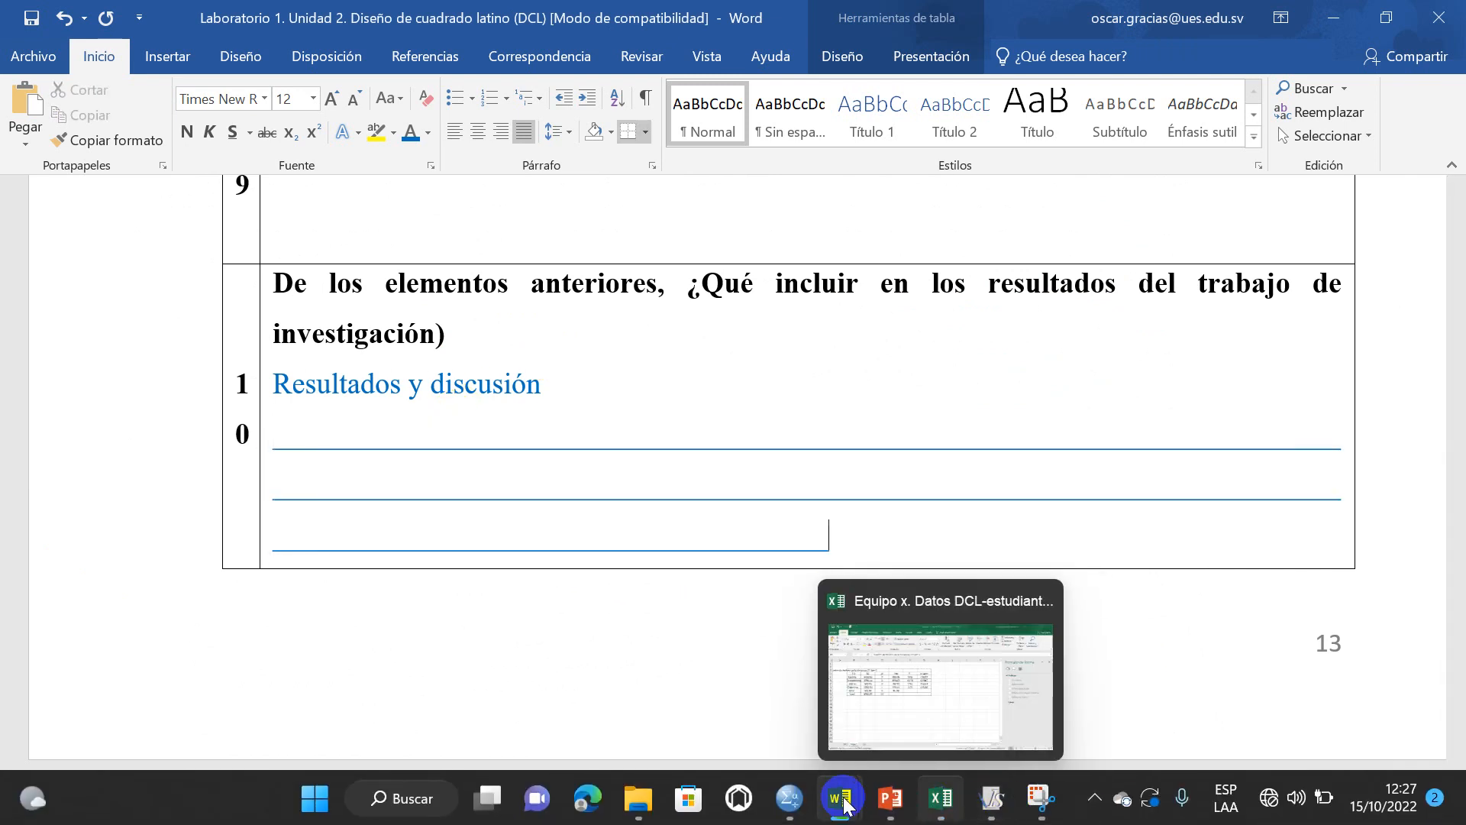
Step: Return to the sorghum thesis results document and copy the introductory paragraph under Resultados y discusión
mouse_move(844, 804)
click(916, 676)
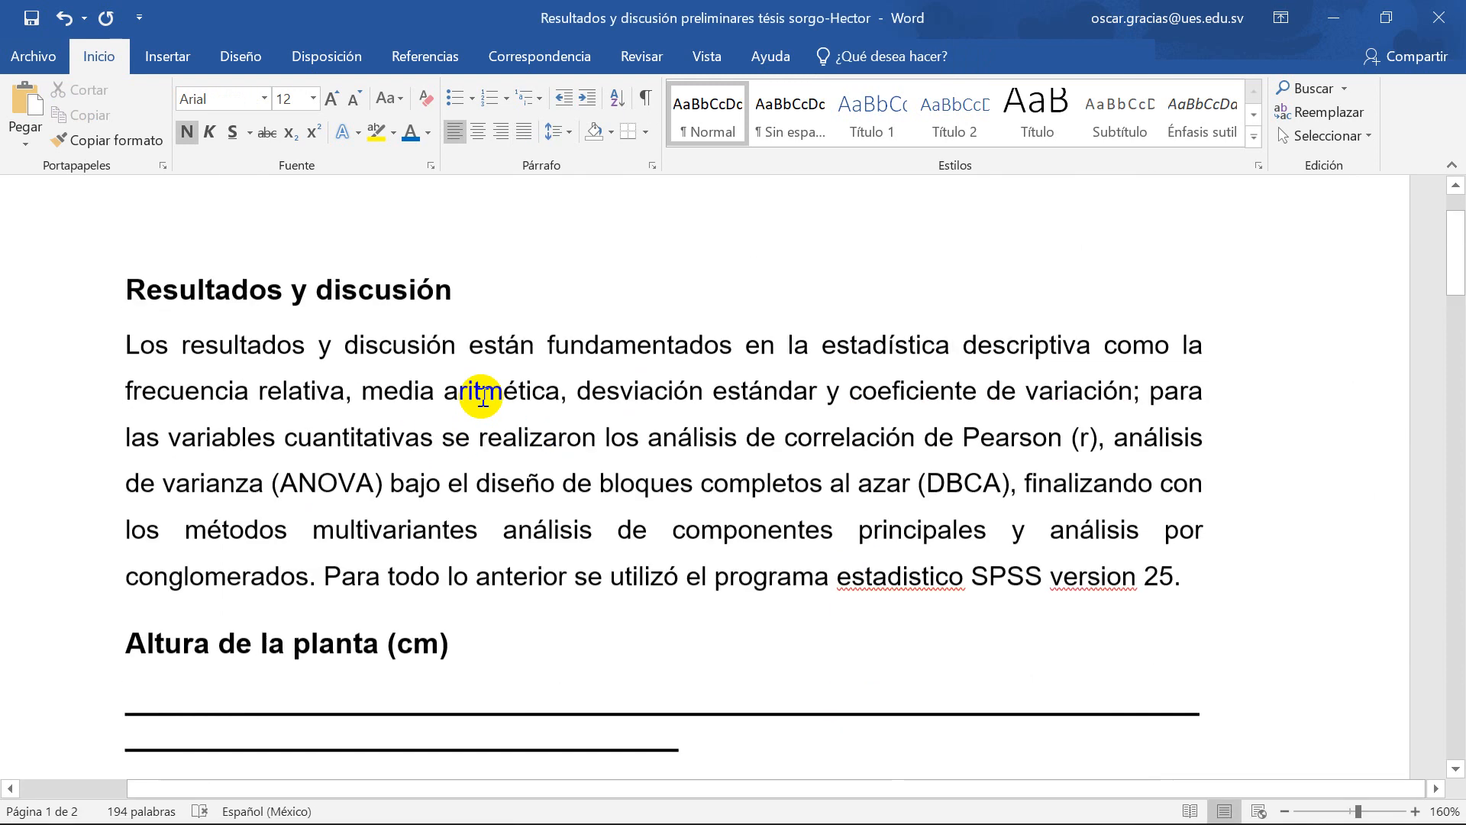
scroll(359, 409, up, 2)
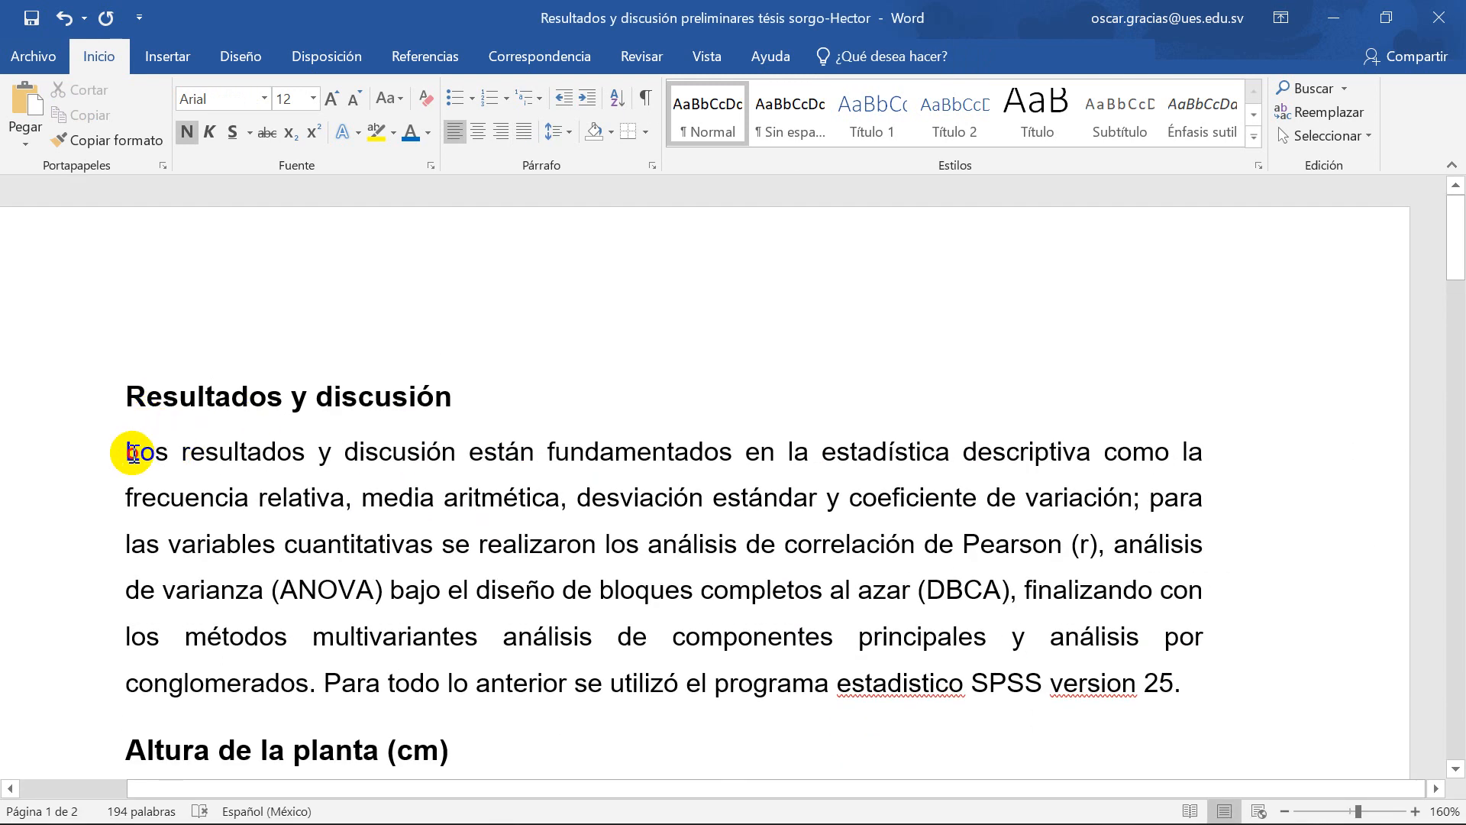
drag(131, 453, 1247, 684)
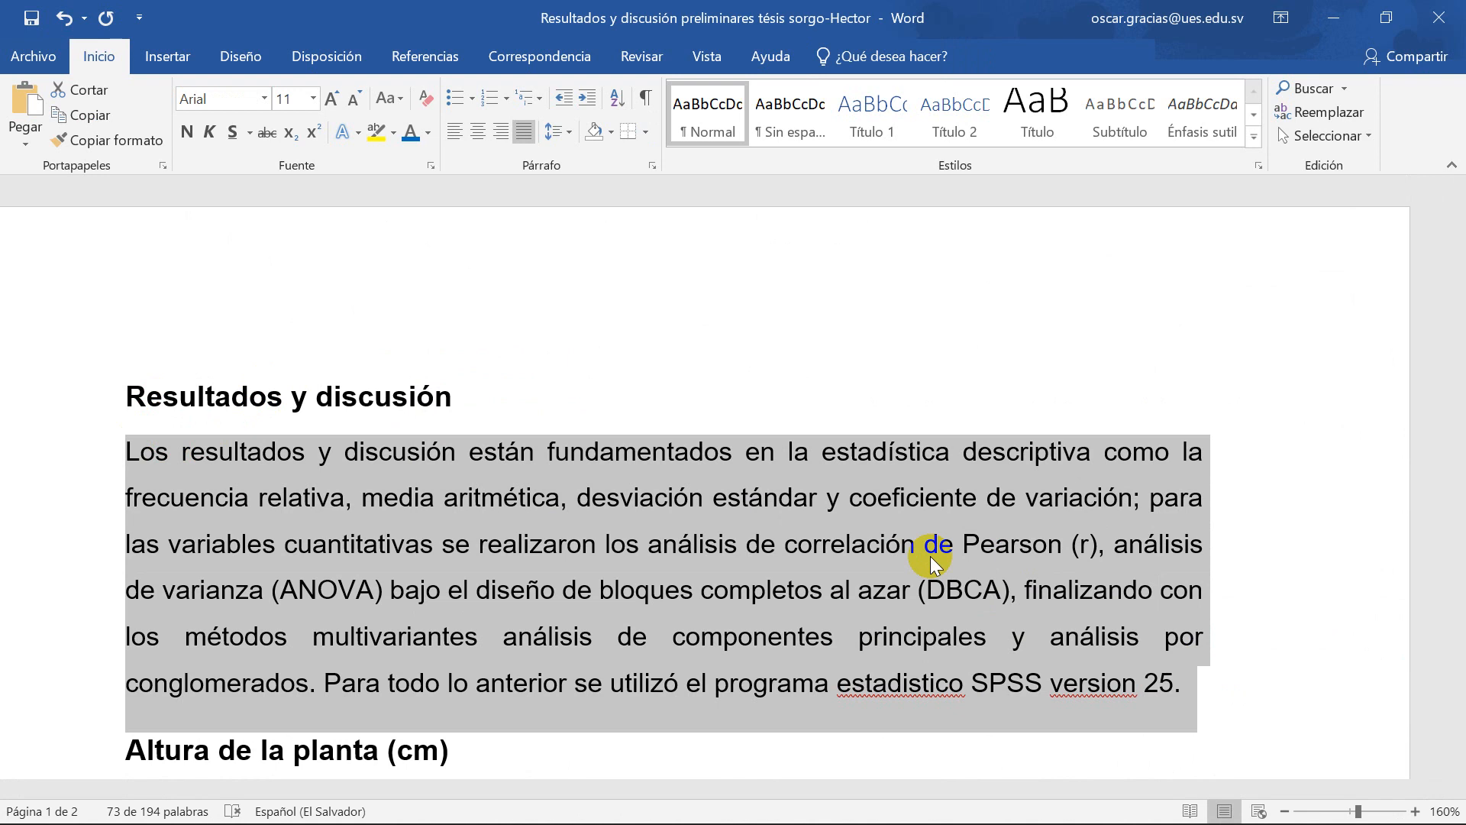
Step: Replace the blank lines under Resultados y discusión in item 10 of the Laboratorio 1 document with the copied paragraph, and save the document
mouse_move(857, 817)
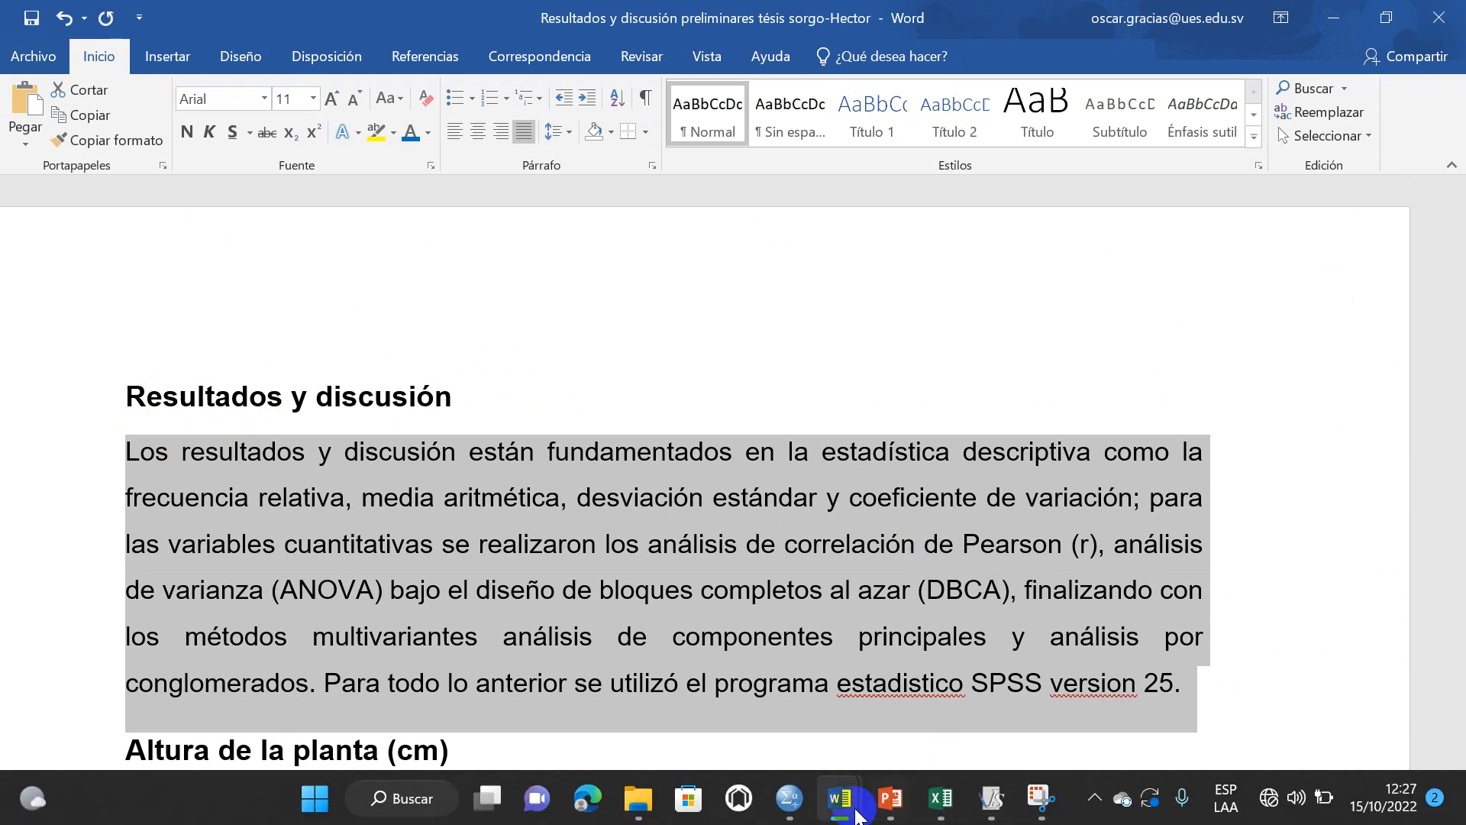
click(640, 685)
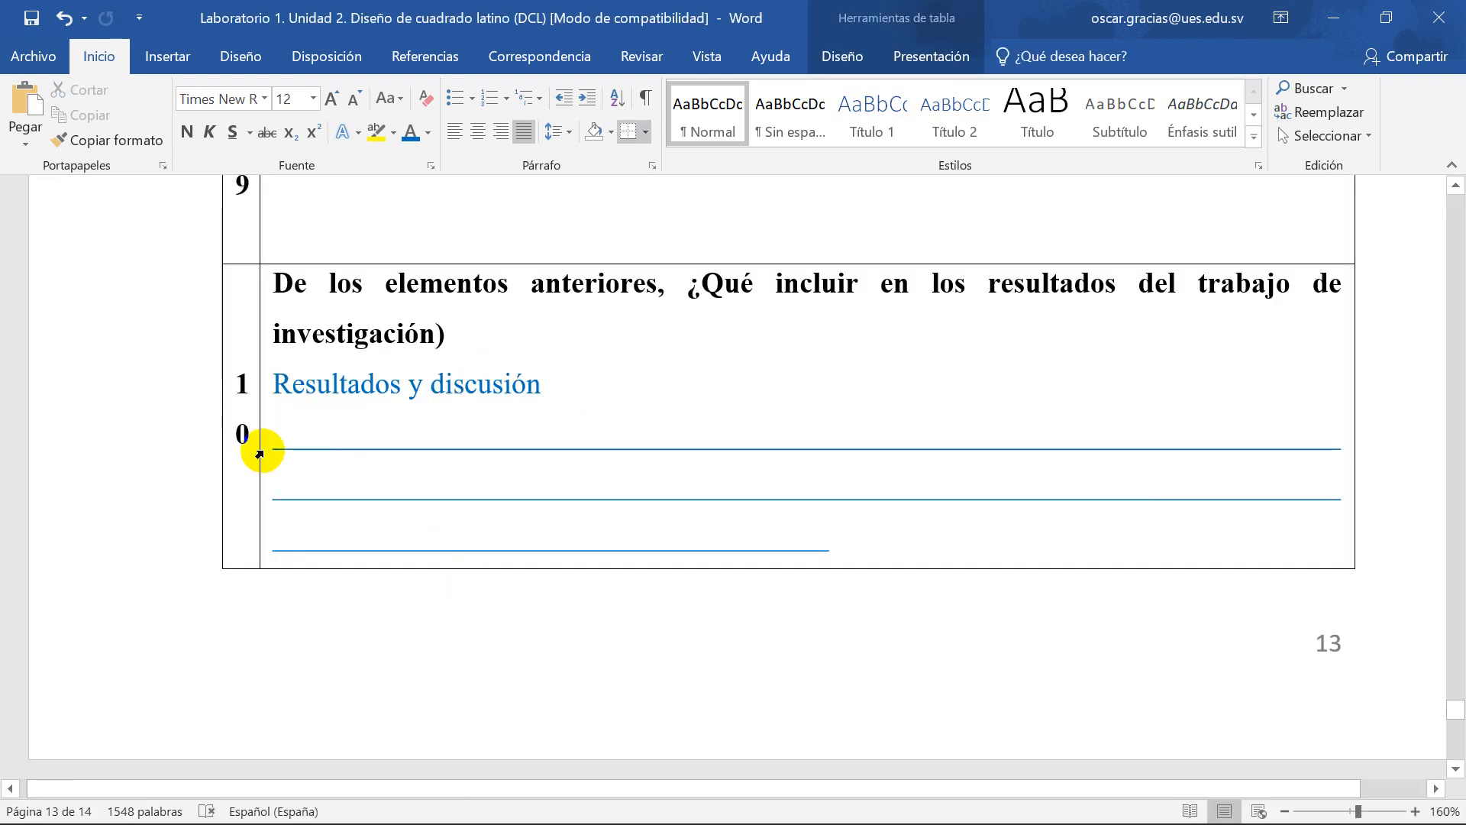
mouse_move(274, 448)
mouse_down()
mouse_move(982, 510)
mouse_move(995, 533)
mouse_up()
key(ctrl+v)
scroll(806, 760, down, 4)
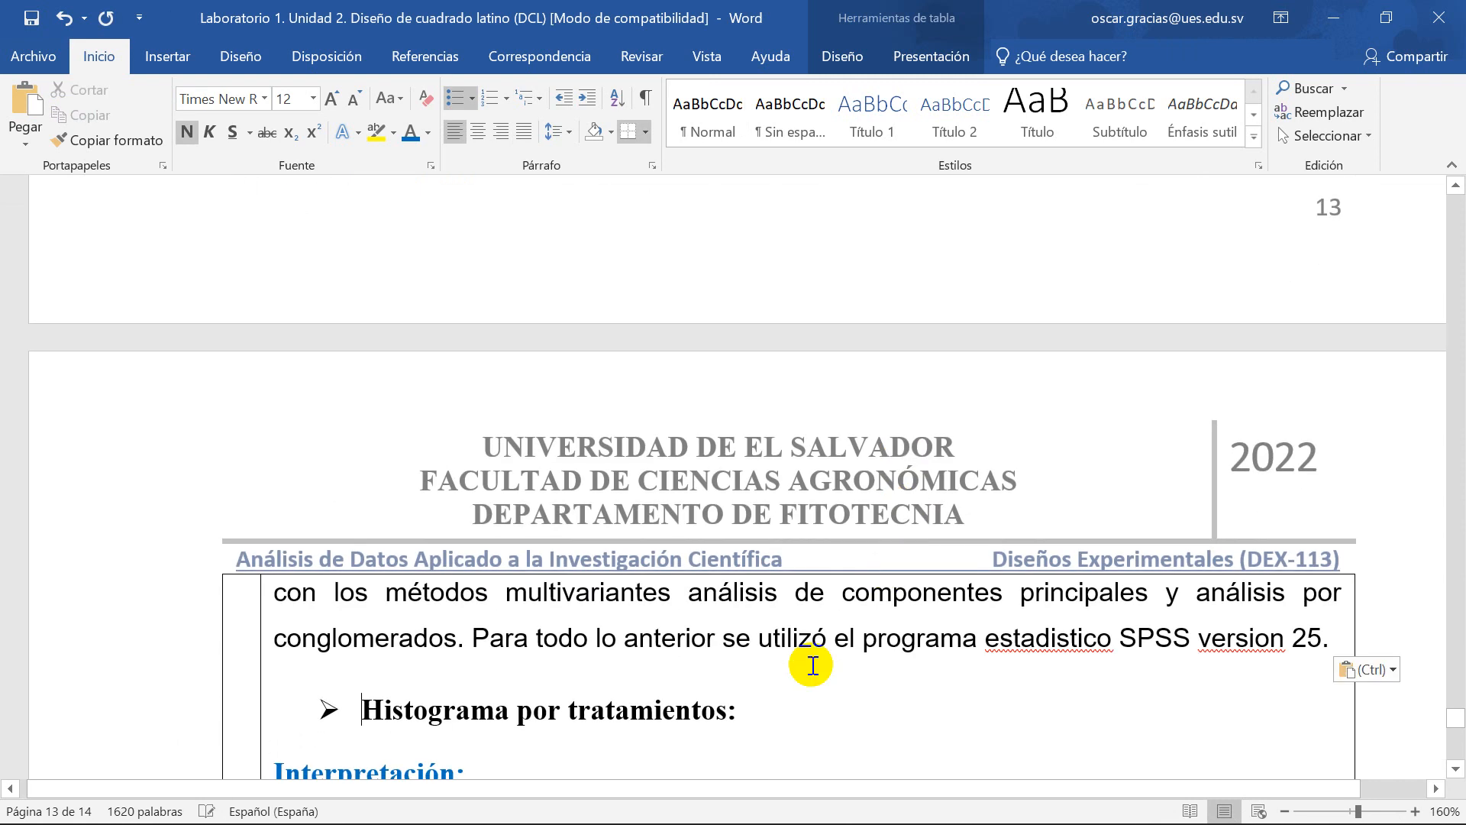
click(42, 23)
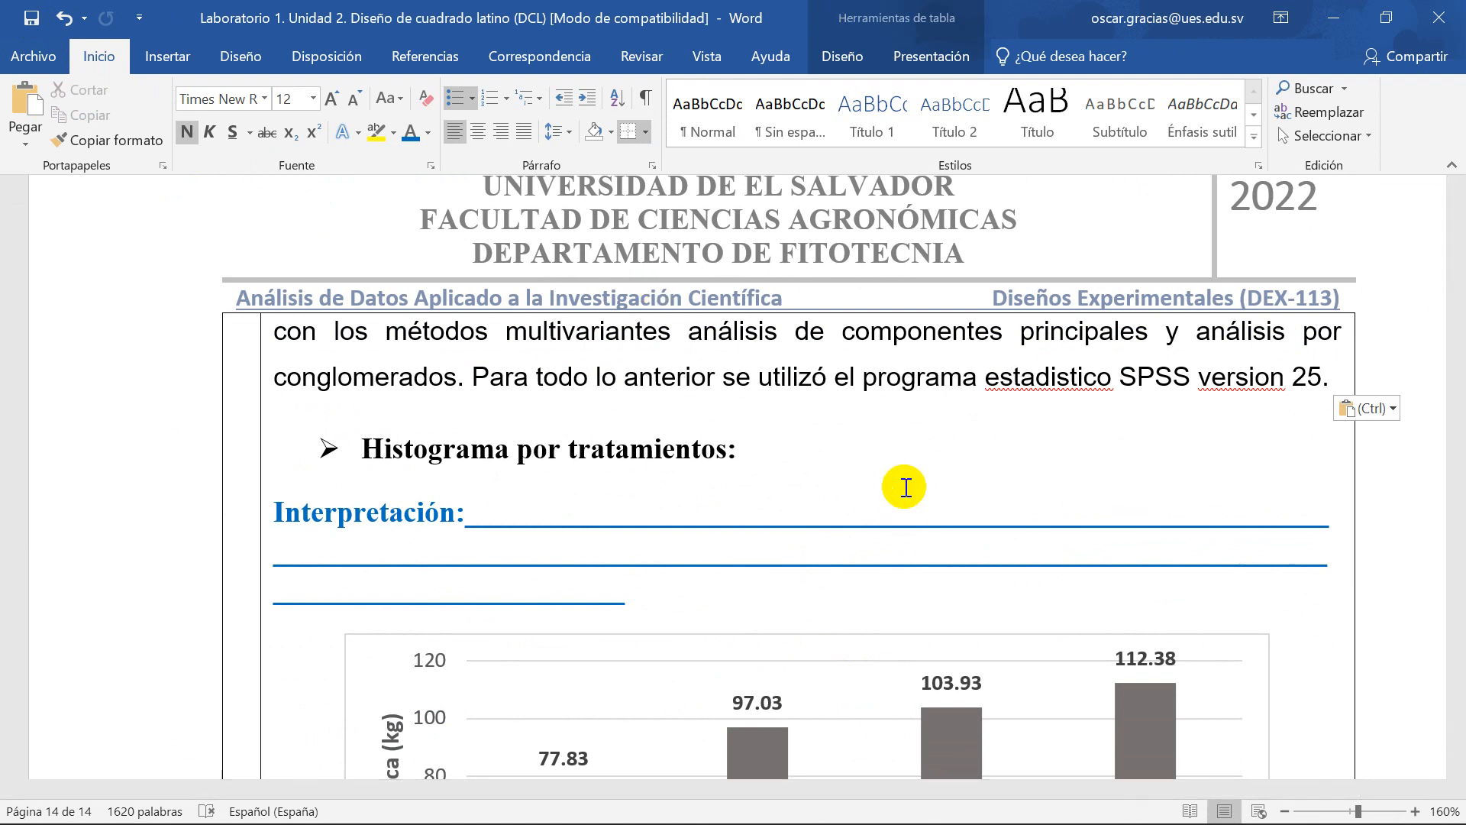
Step: Delete the "Histograma por tratamientos:" bullet and the "Interpretación:" blank lines above the yuca production chart
scroll(516, 500, down, 1)
scroll(517, 500, up, 8)
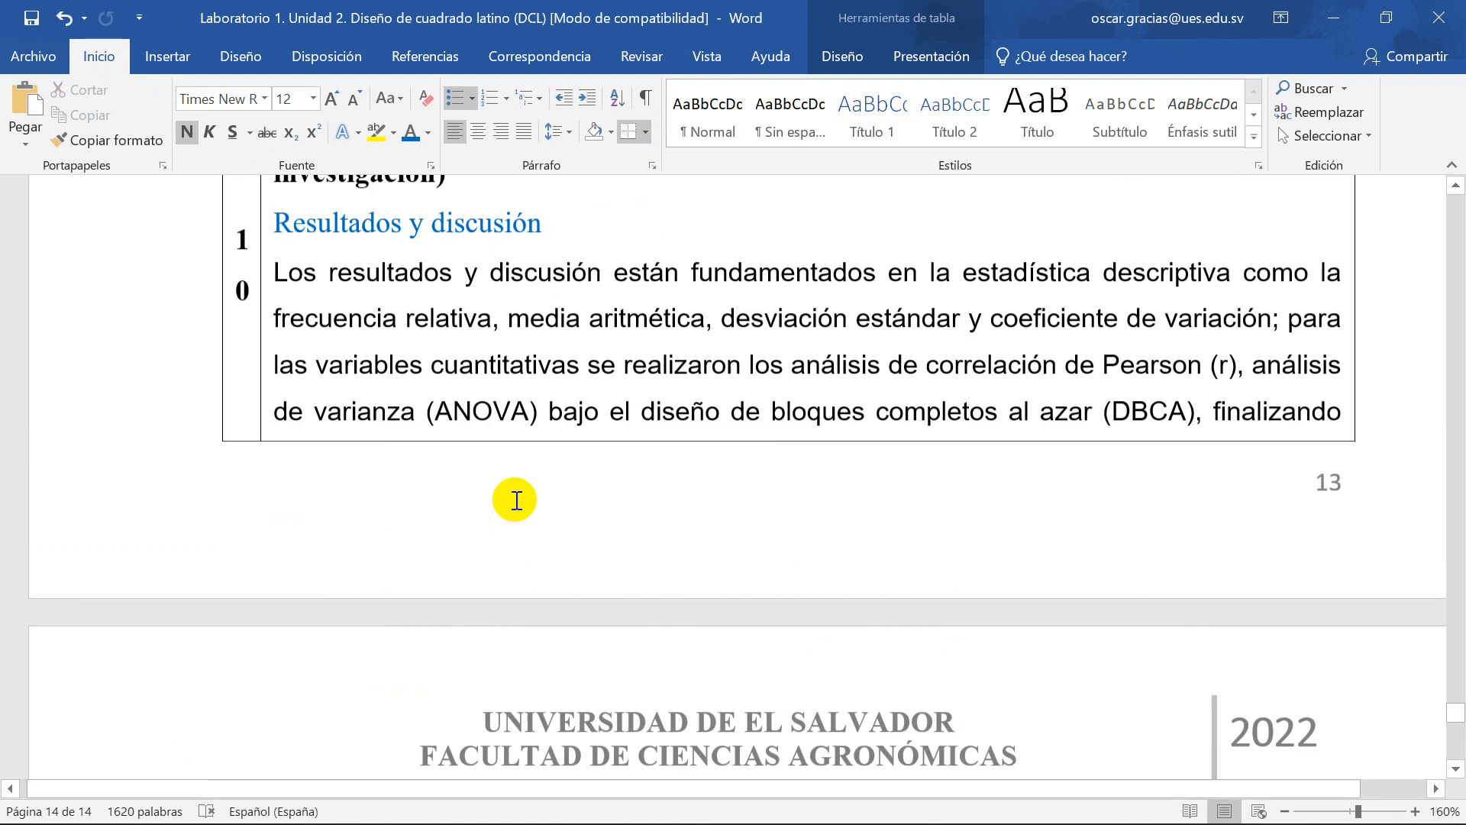
scroll(517, 500, down, 10)
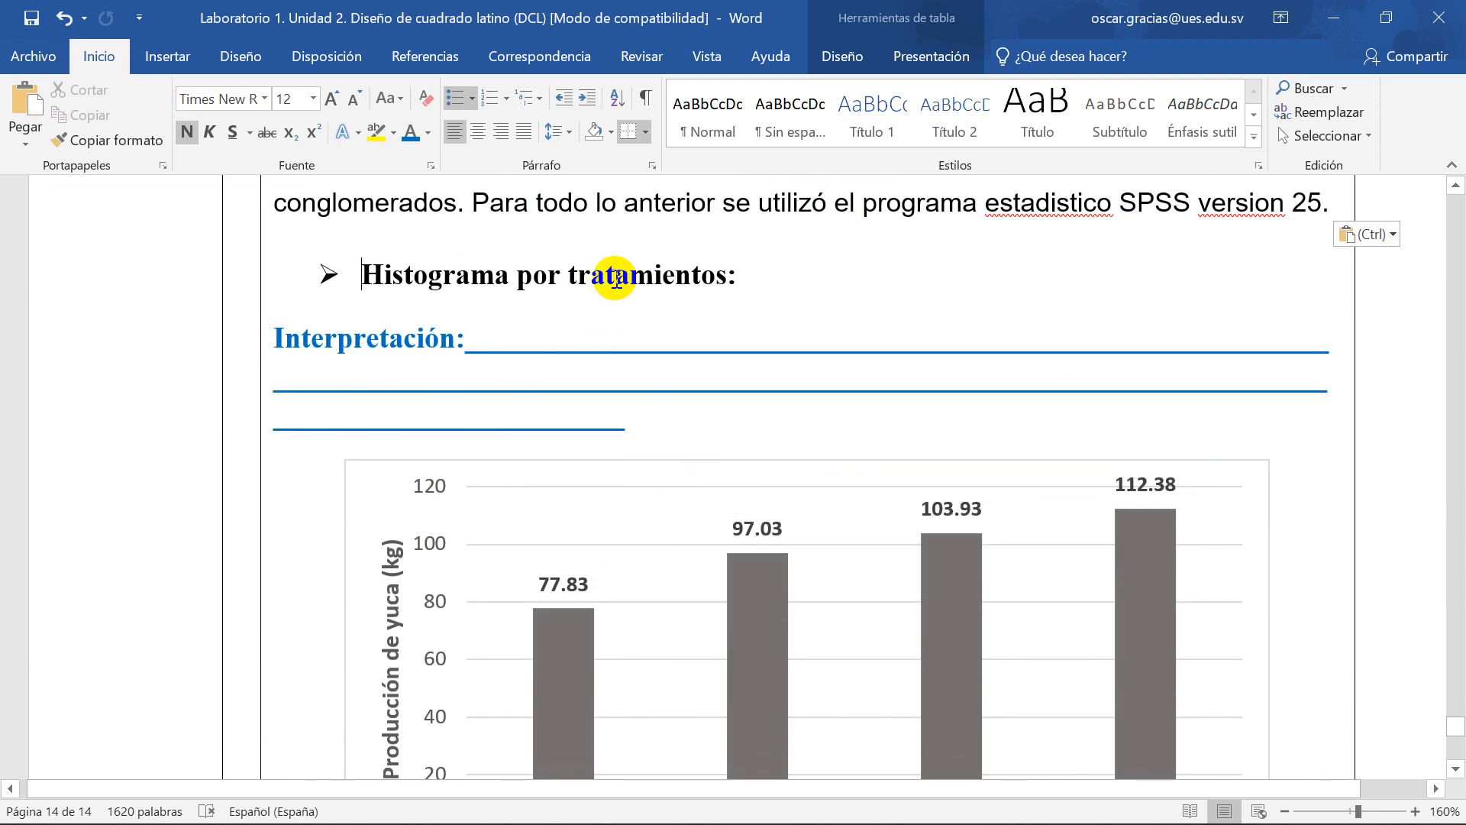
drag(639, 429, 374, 274)
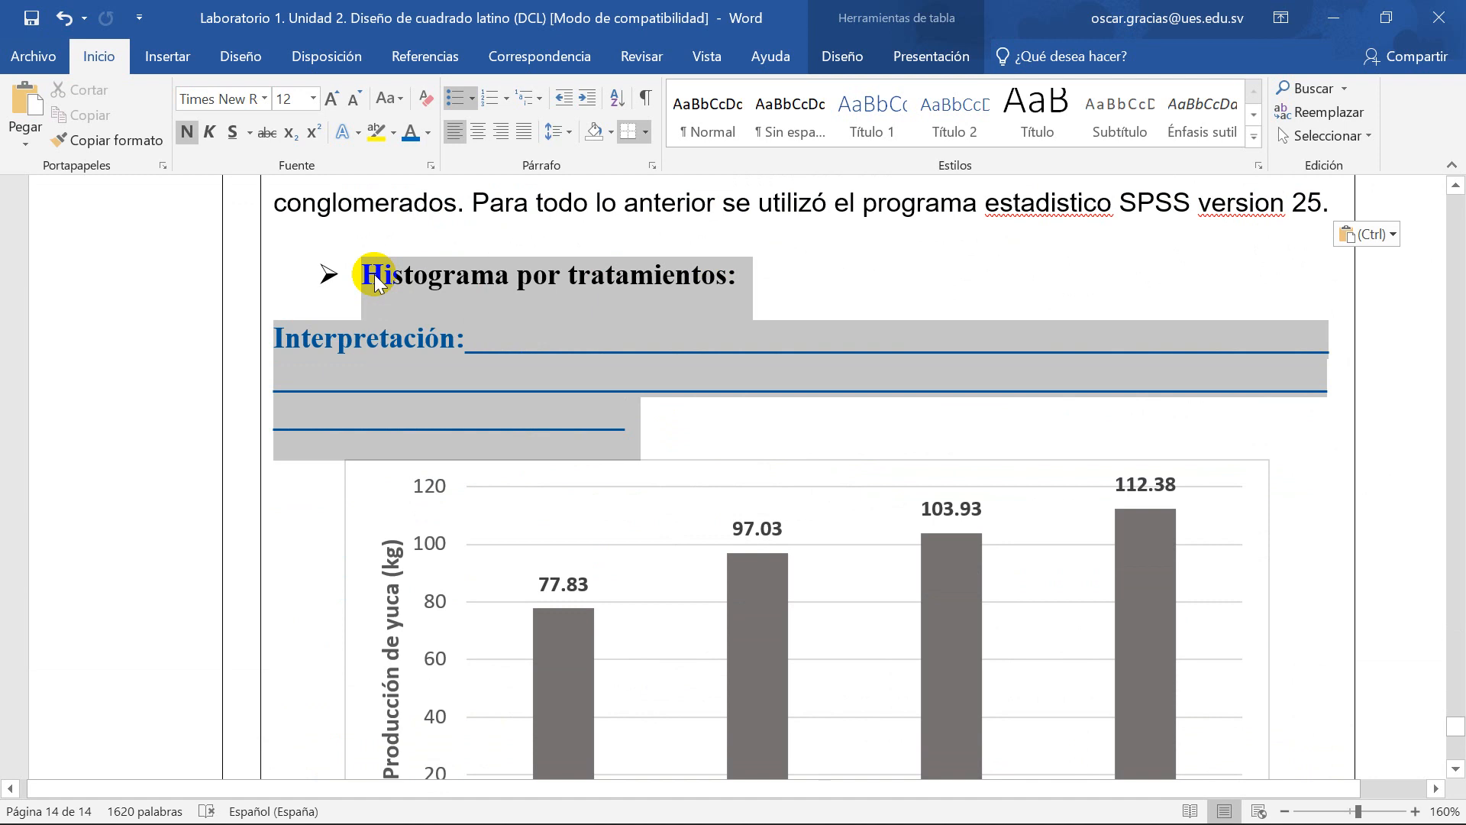
key(Delete)
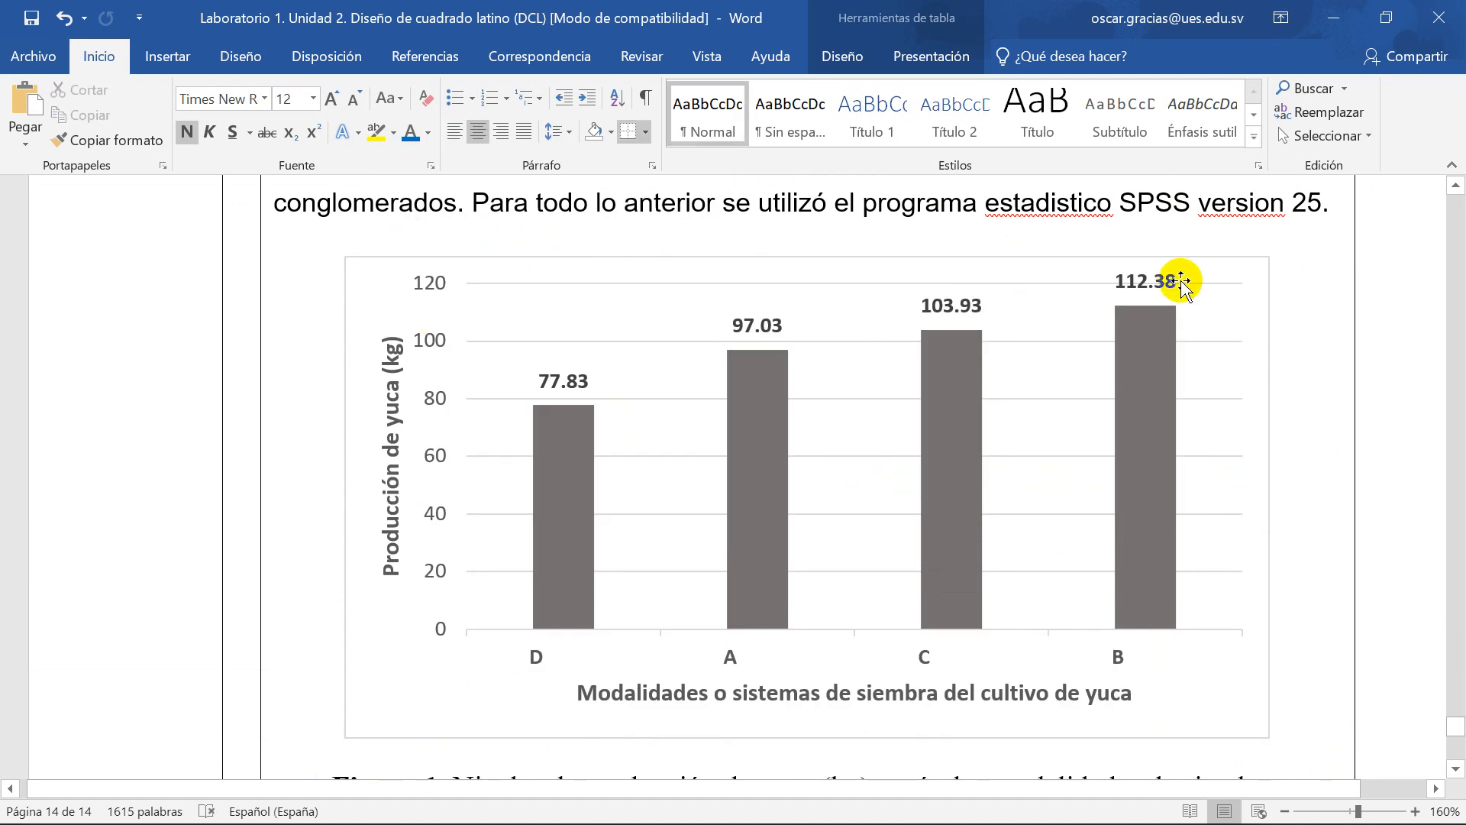
Step: Add the bold heading "Producción de yuca (kg)" between the introductory paragraph and the yuca production chart, and save the document
click(1343, 207)
key(Return)
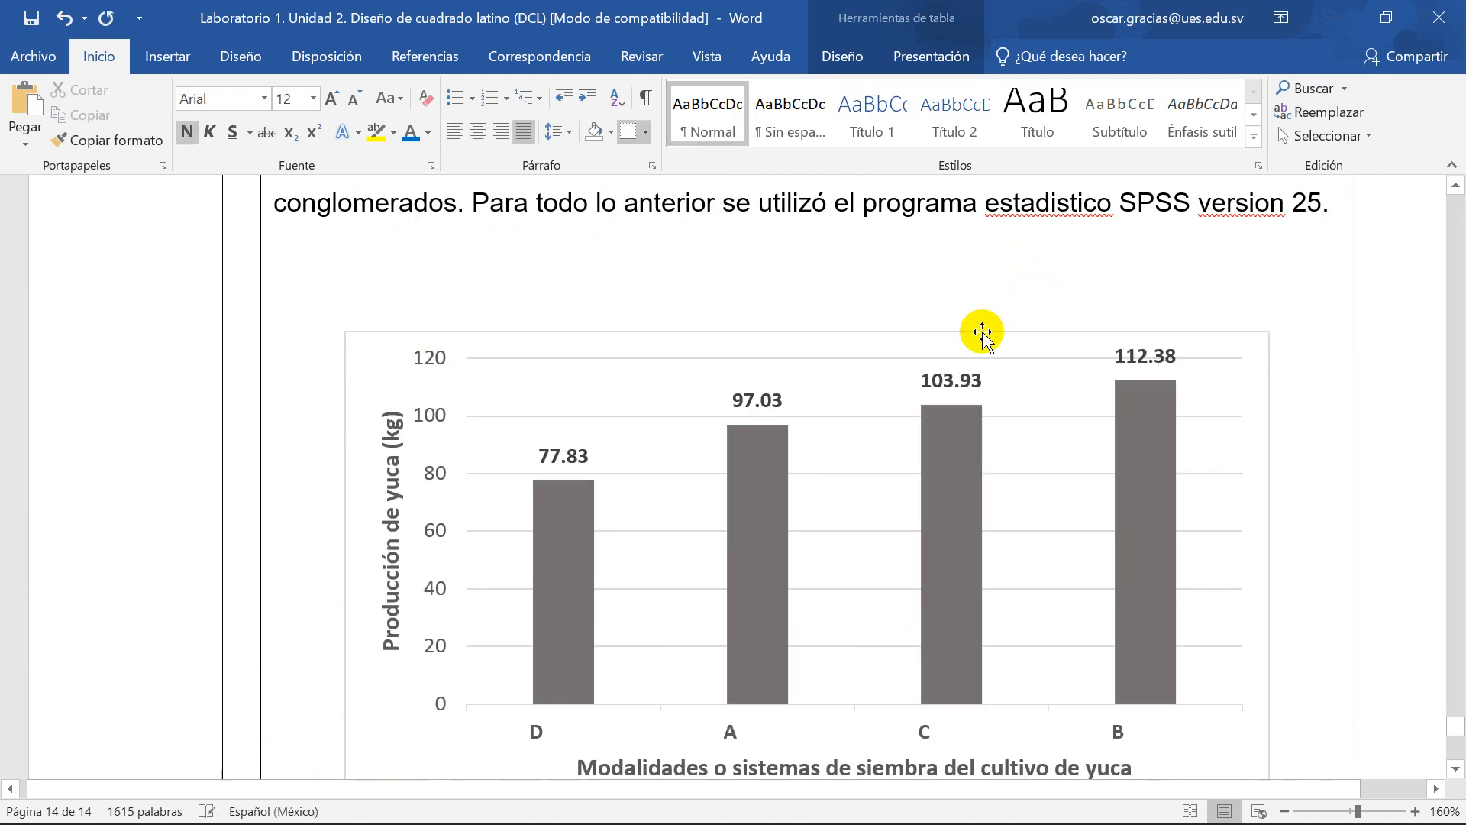
text(Pro)
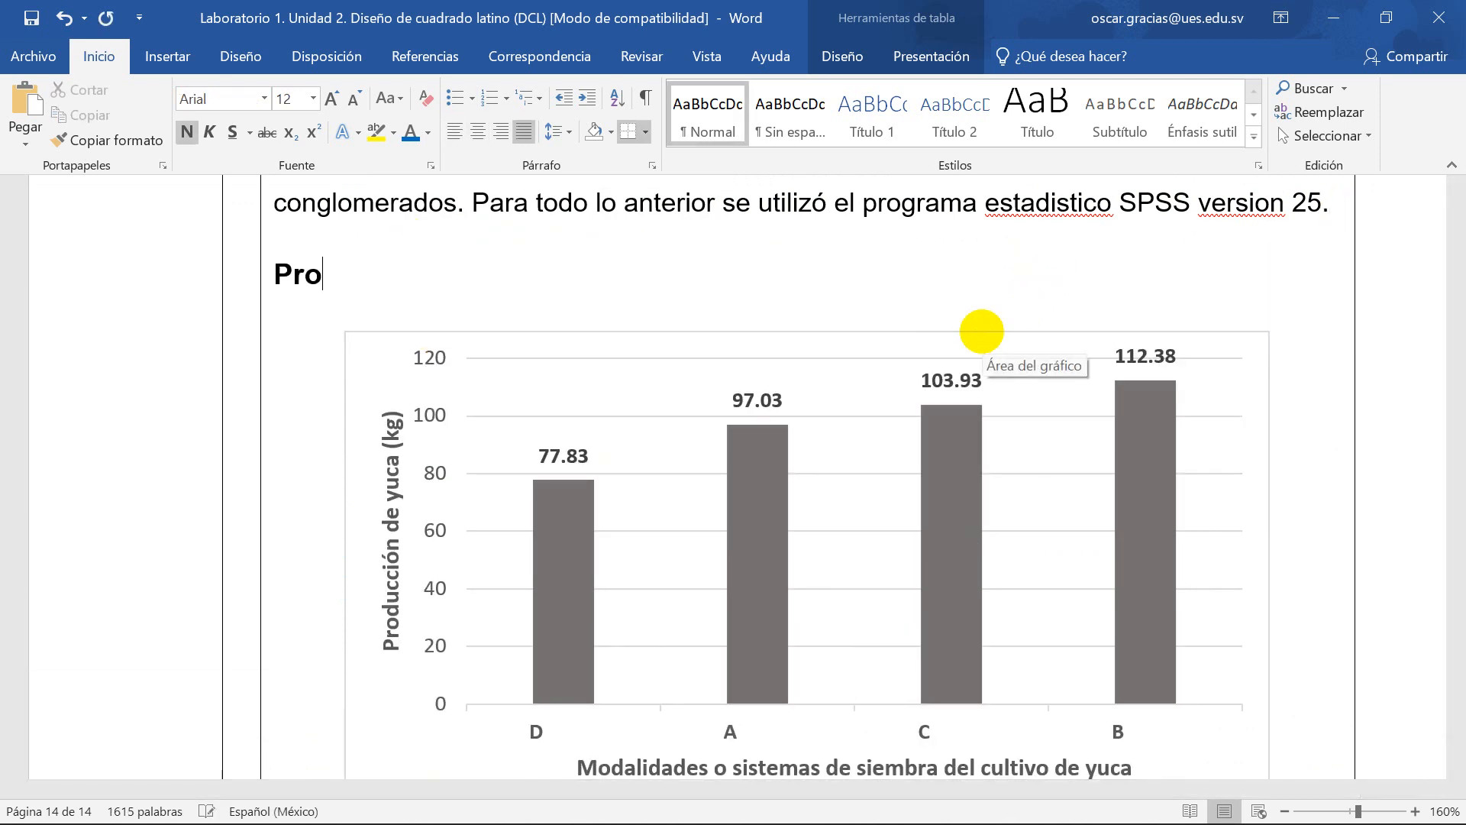
text(ducción )
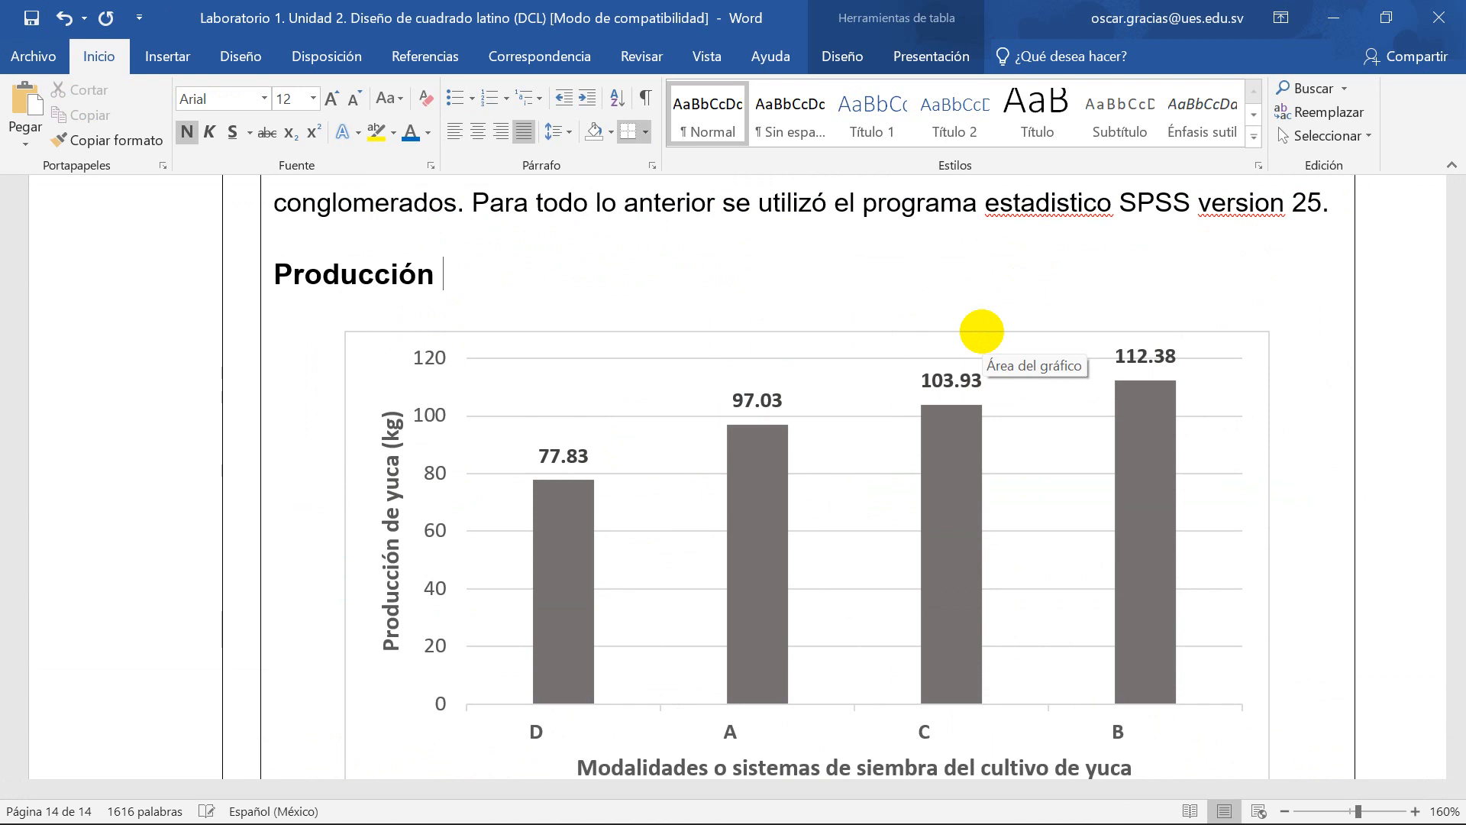
text(de yuca)
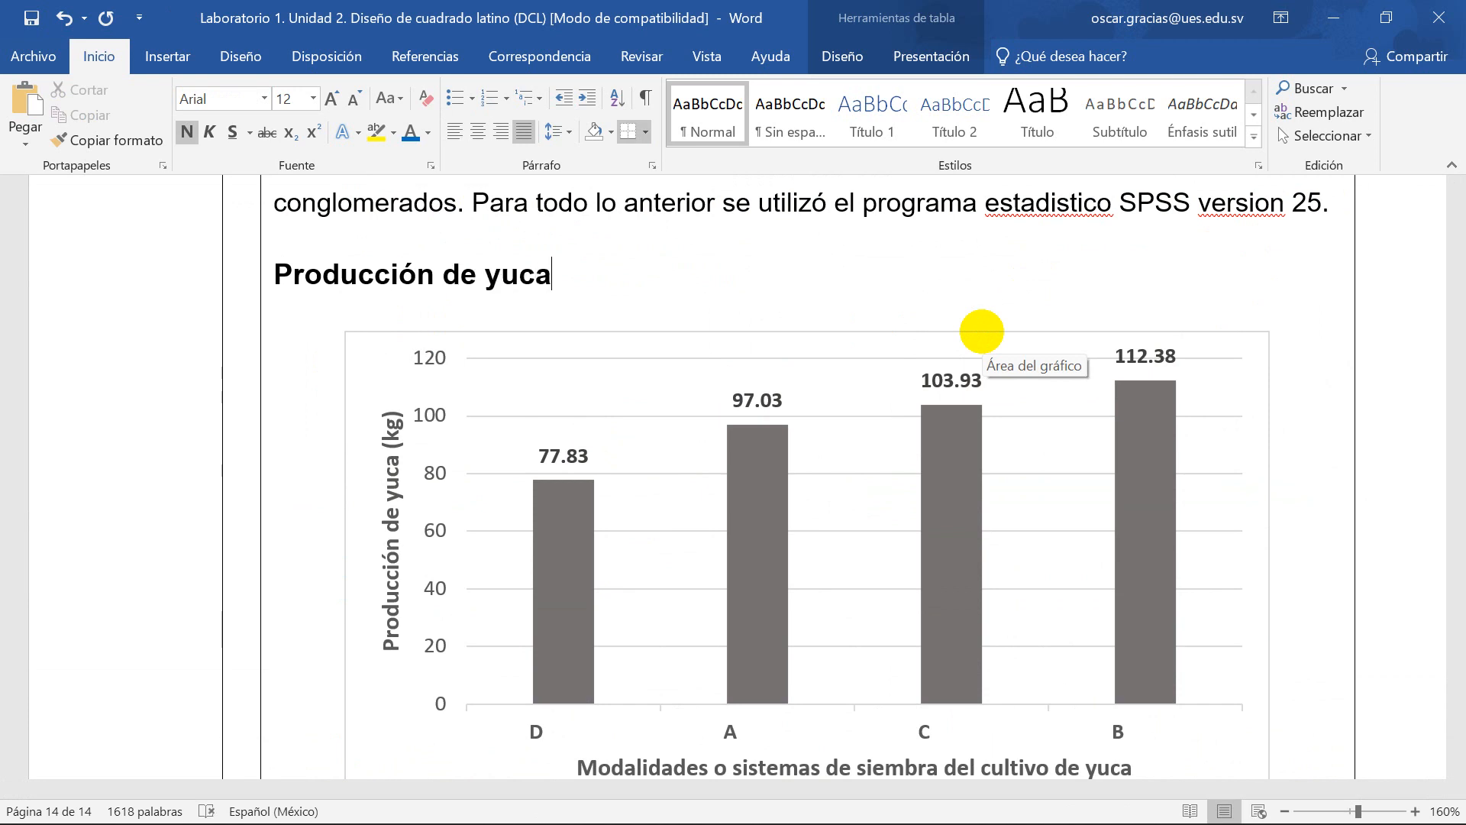
text( (kg))
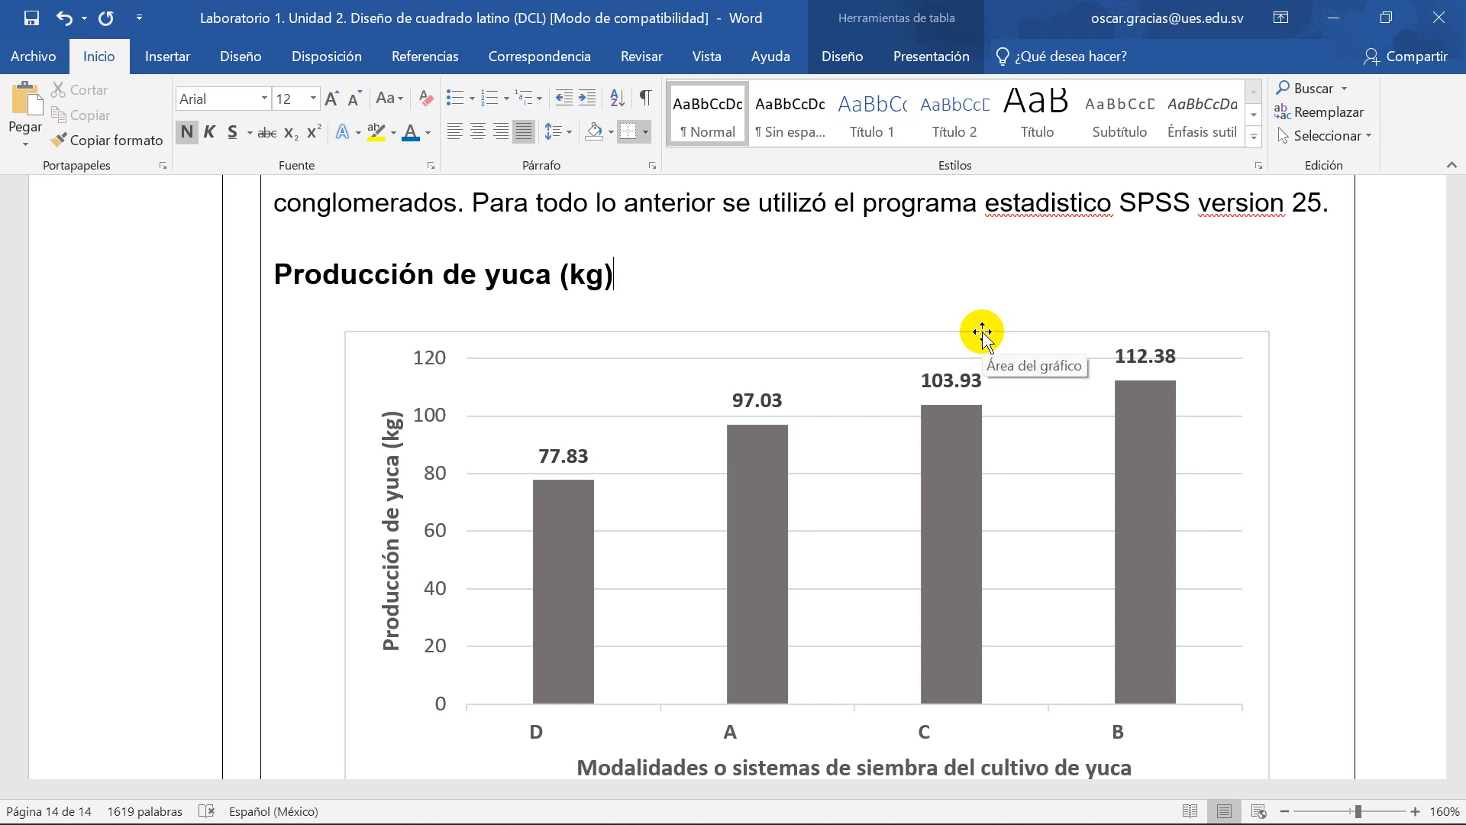
key(ctrl+s)
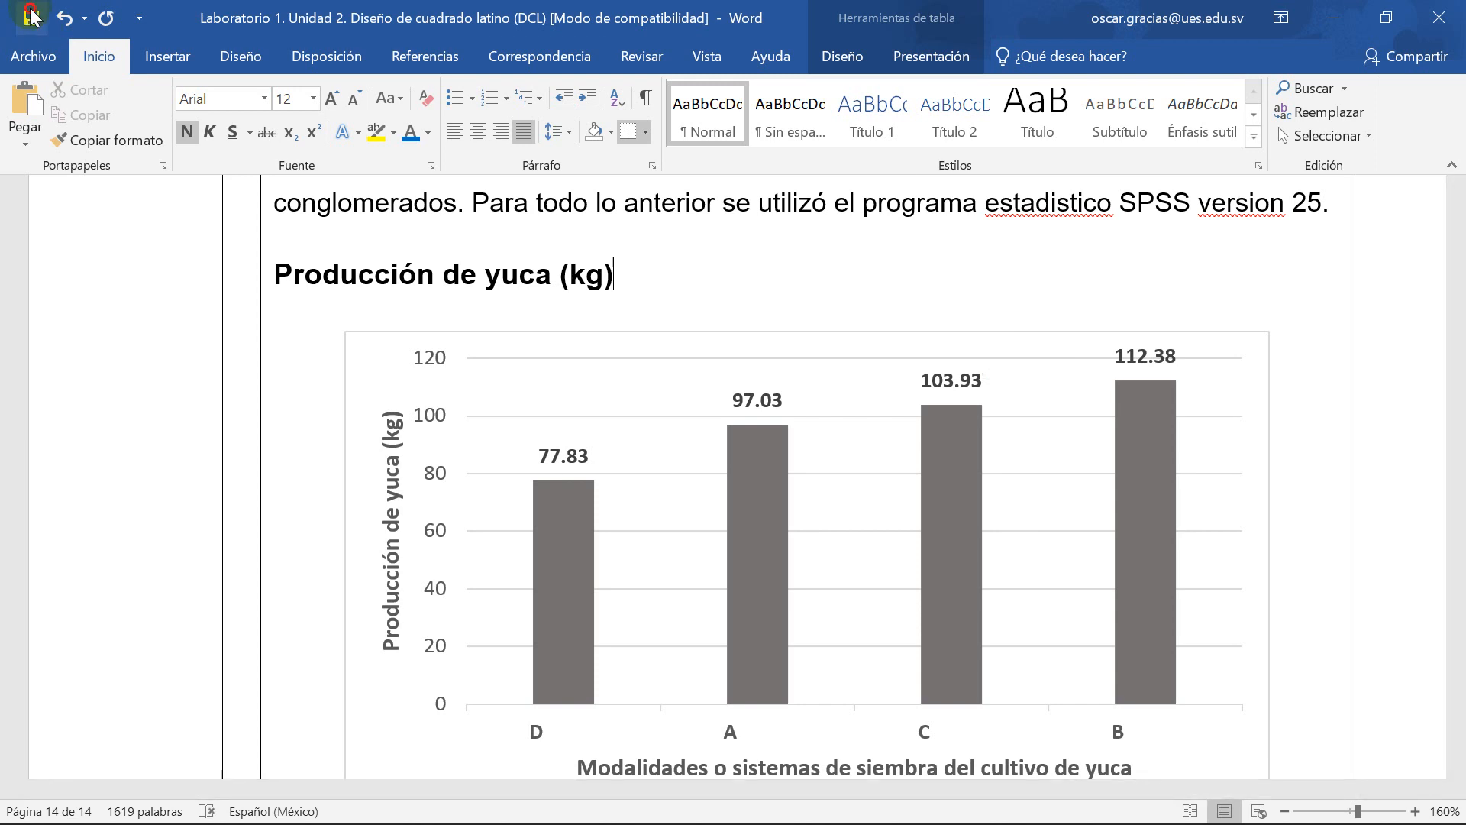
Step: Insert under the heading the paragraph from "Con una probabilidad de error de 0.00870" to "Produciendo los mejores efectos alguno de los sistemas de plantación."
scroll(643, 206, down, 1)
key(Return)
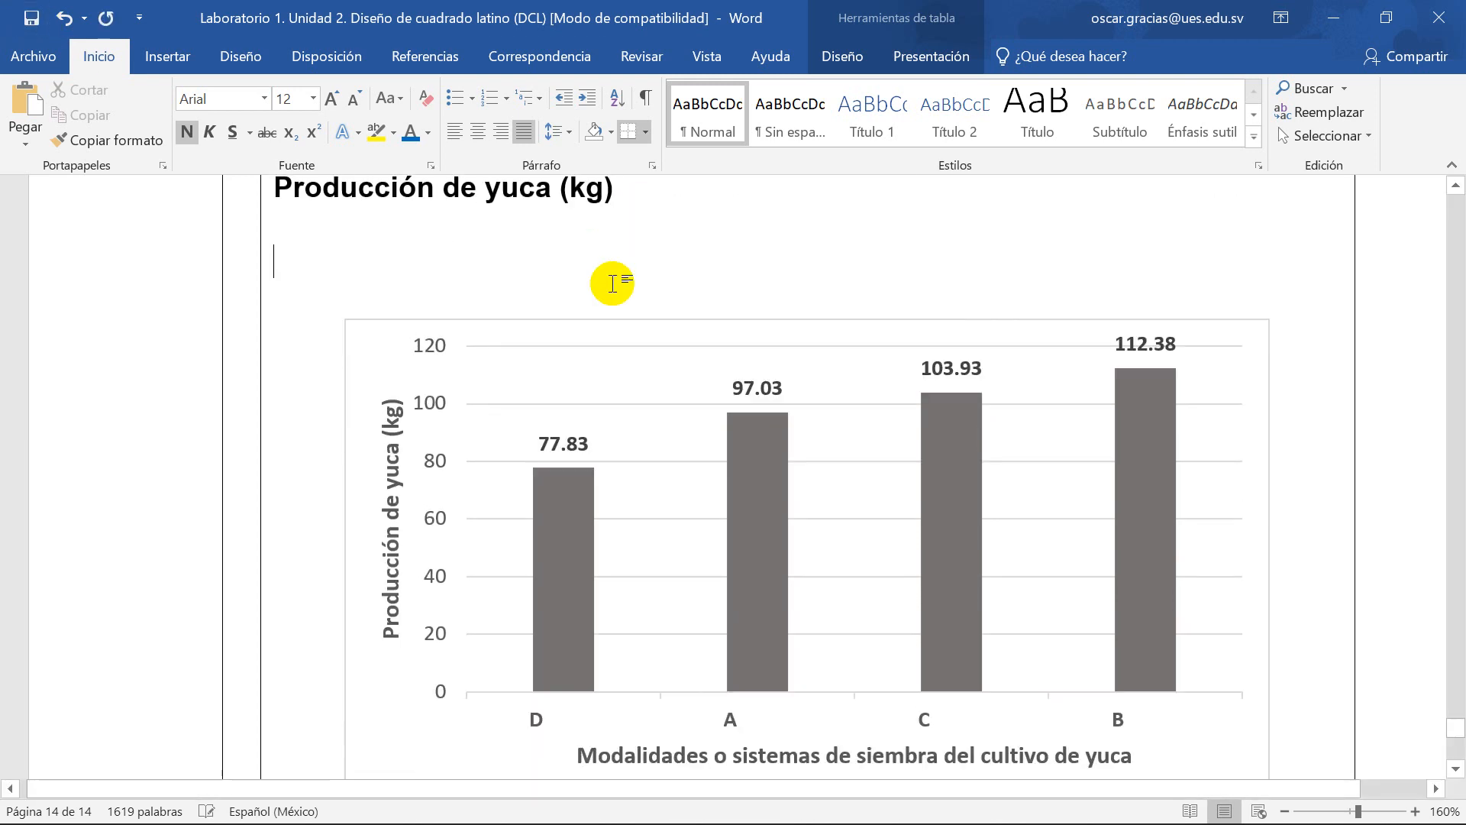
click(34, 18)
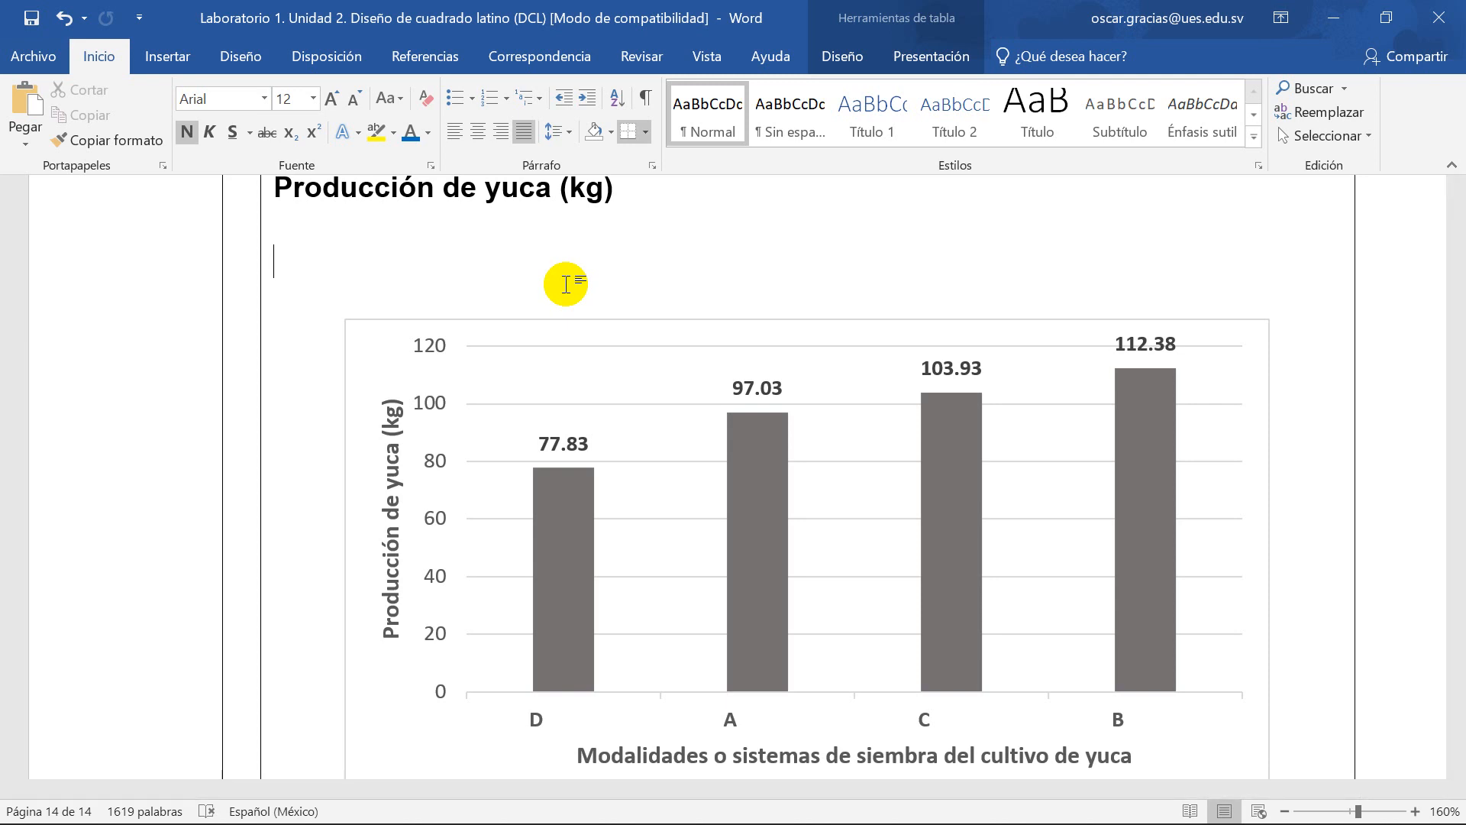
text(Con una probabilidad de error de 0.00870 menor que el nivel de significancia (alfa) α =5%= 0.05; los sistemas de plantación están presentando diferencias estadísticas significativas en la producción de yuca (kg). Produciendo los mejores efectos alguno de los sistemas de plantación.)
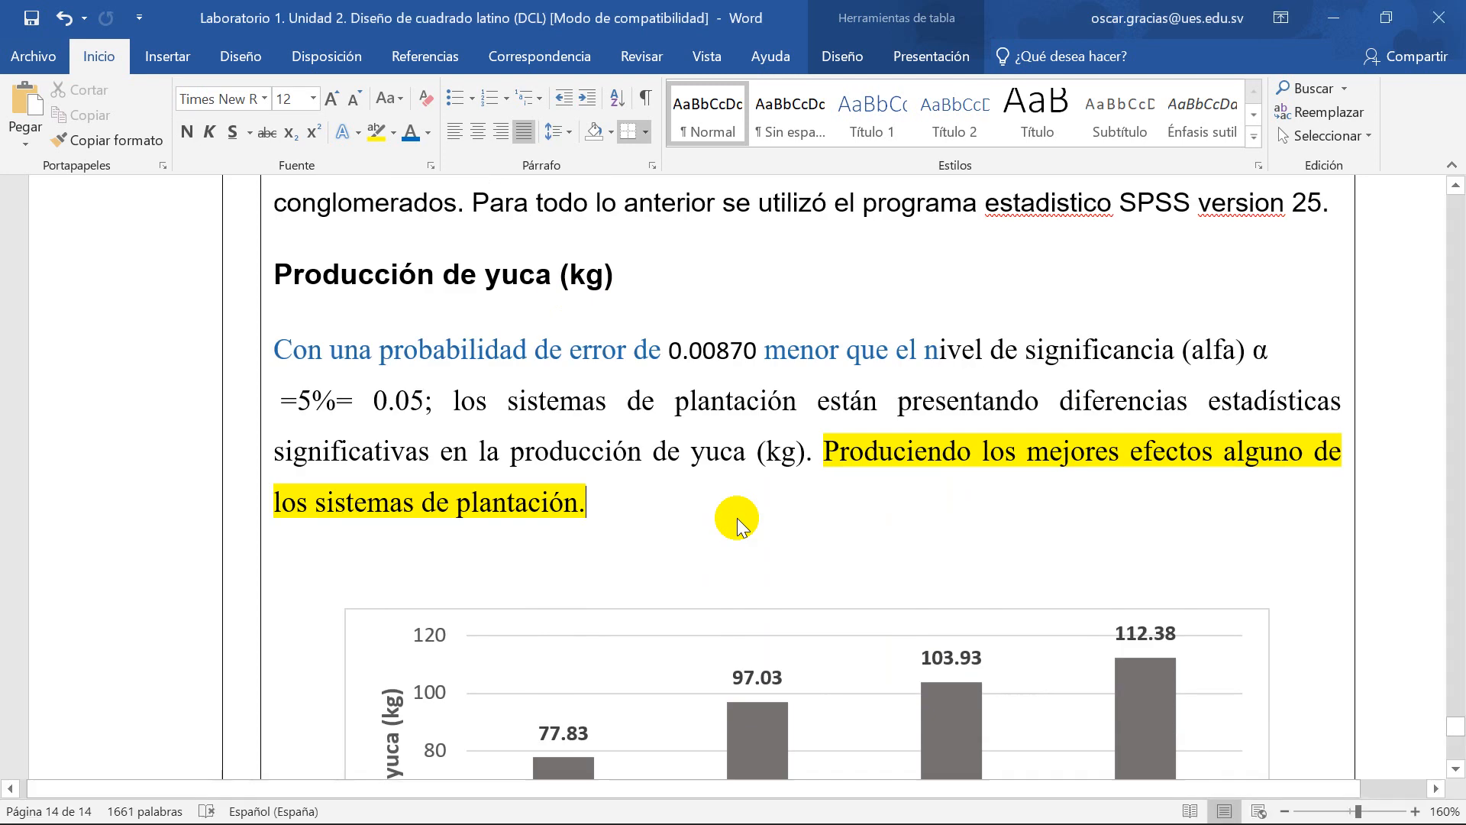
Step: Review the item 10 answer from the introductory paragraph under Resultados y discusión through the inserted yuca production paragraph
scroll(390, 412, up, 1)
scroll(521, 567, up, 10)
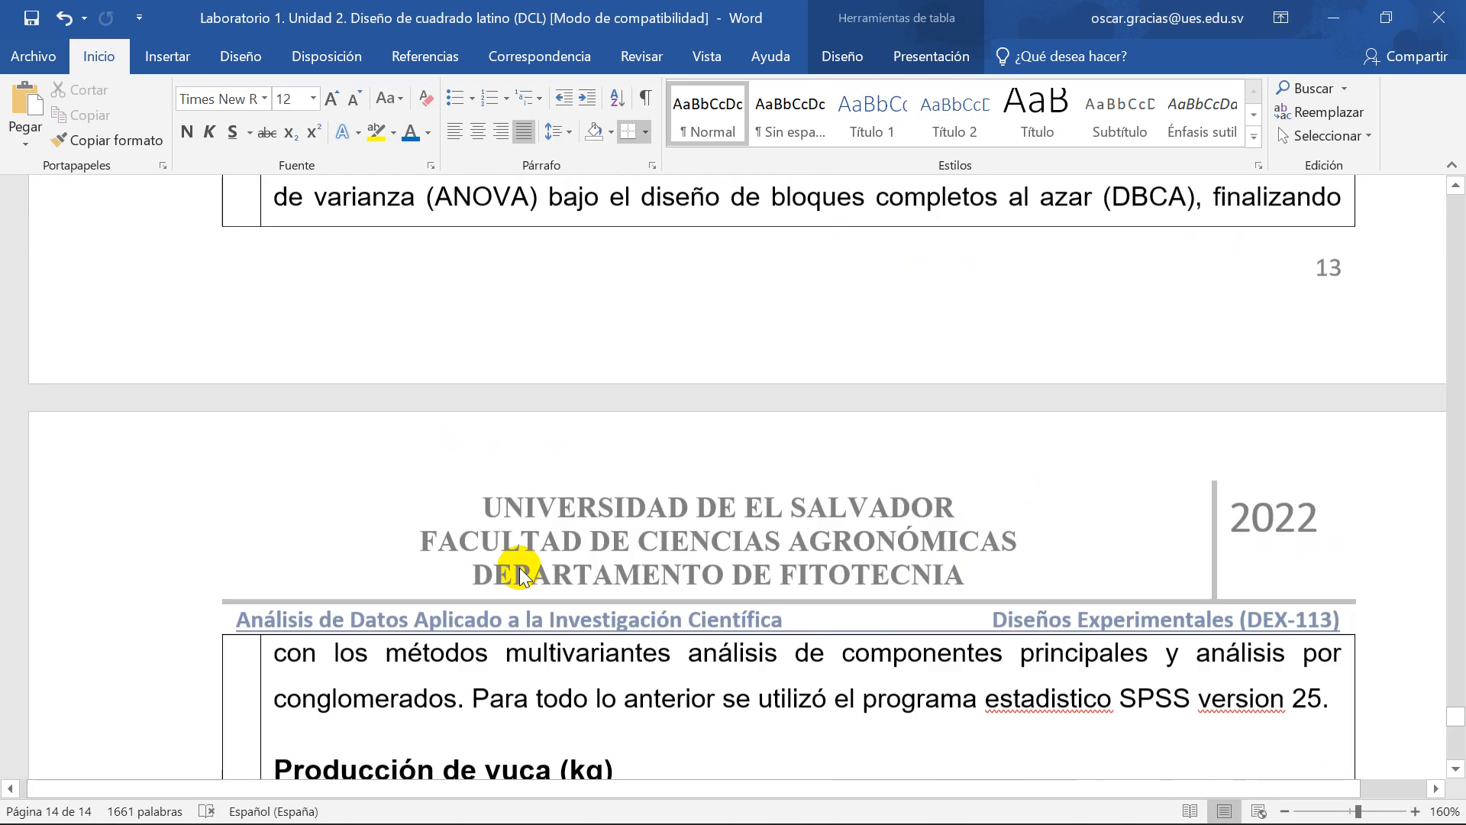
scroll(522, 566, down, 2)
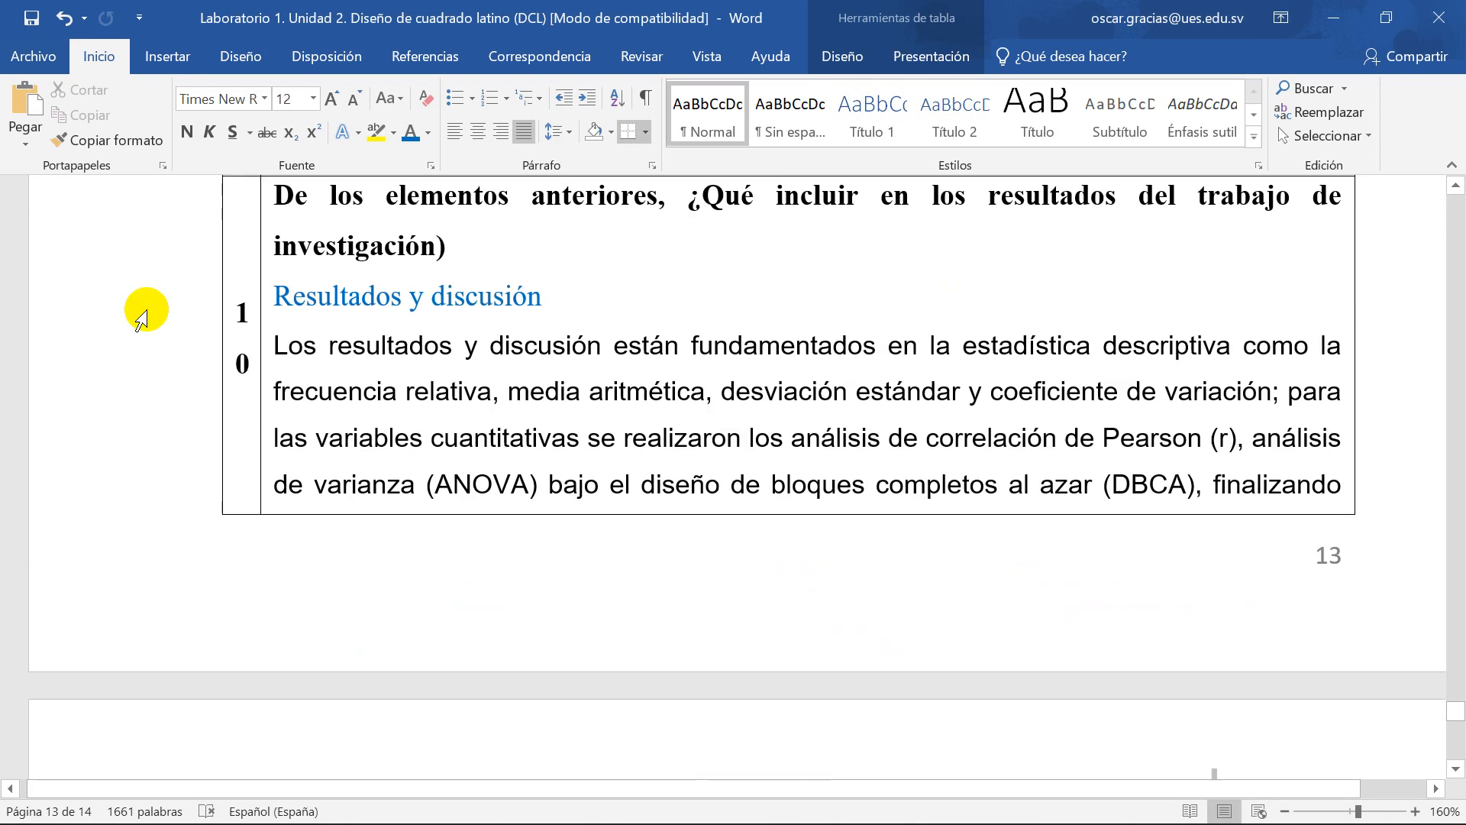
scroll(572, 311, down, 1)
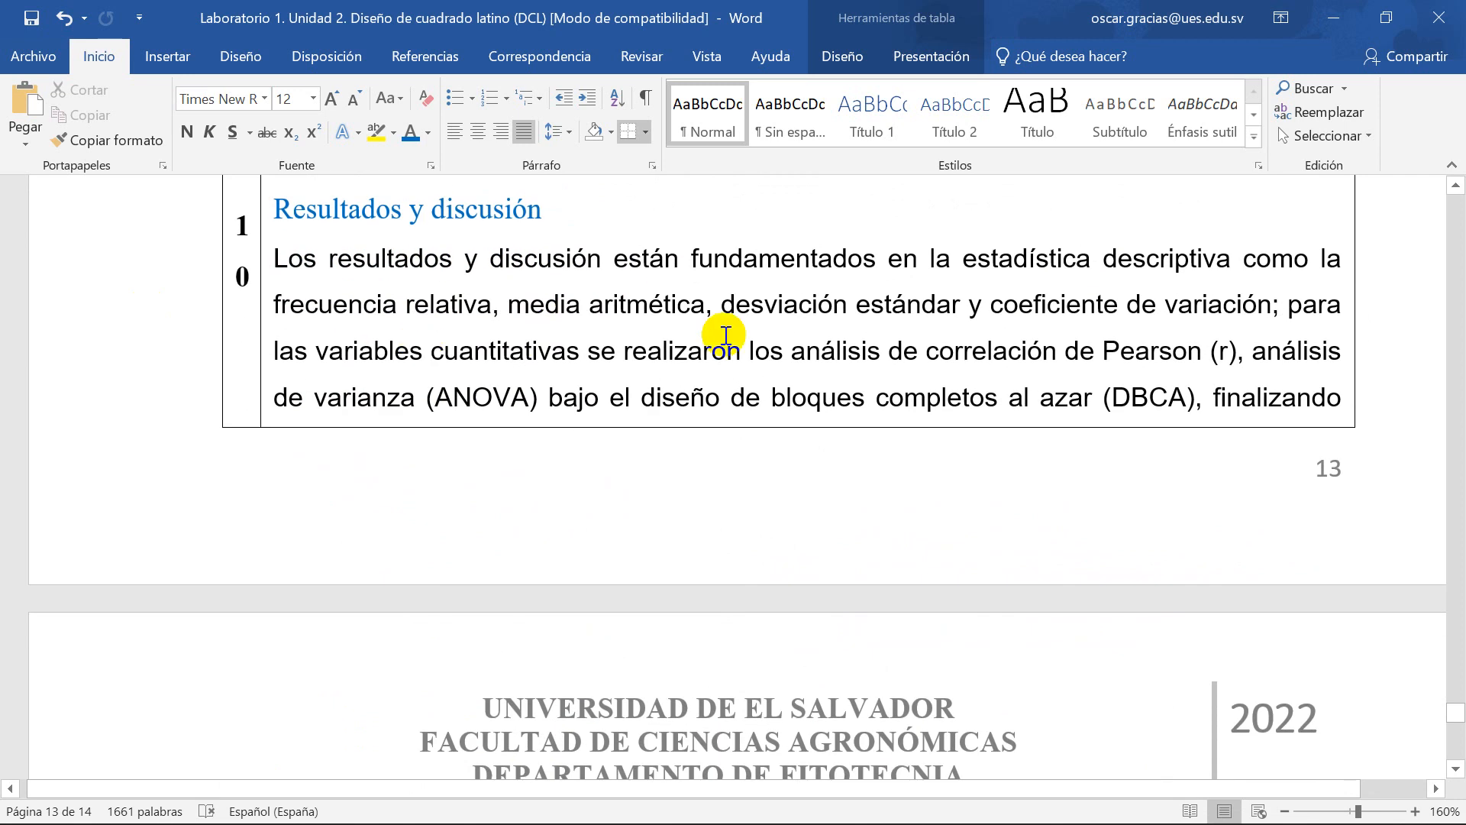
scroll(655, 402, down, 9)
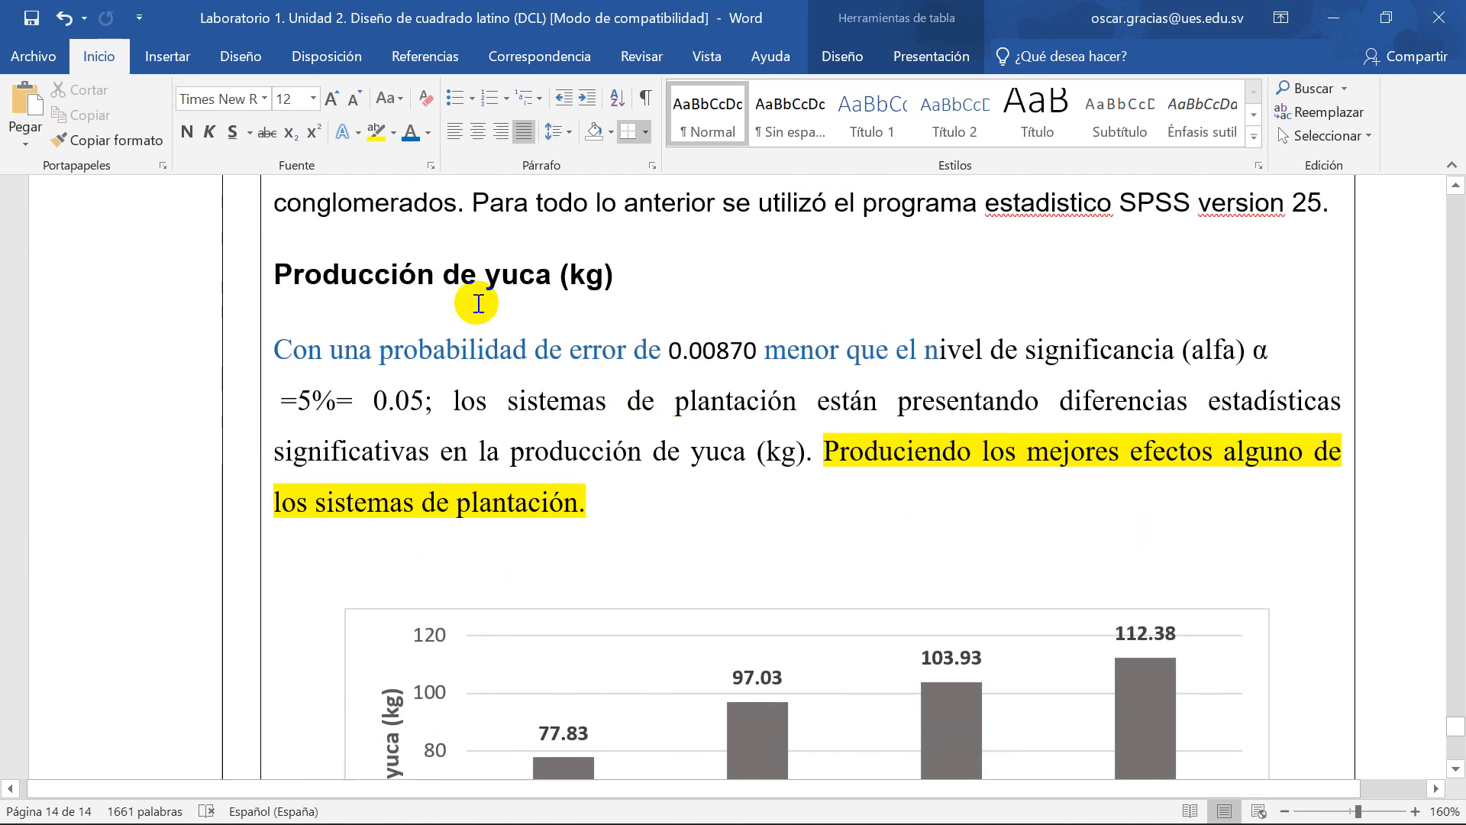
click(477, 313)
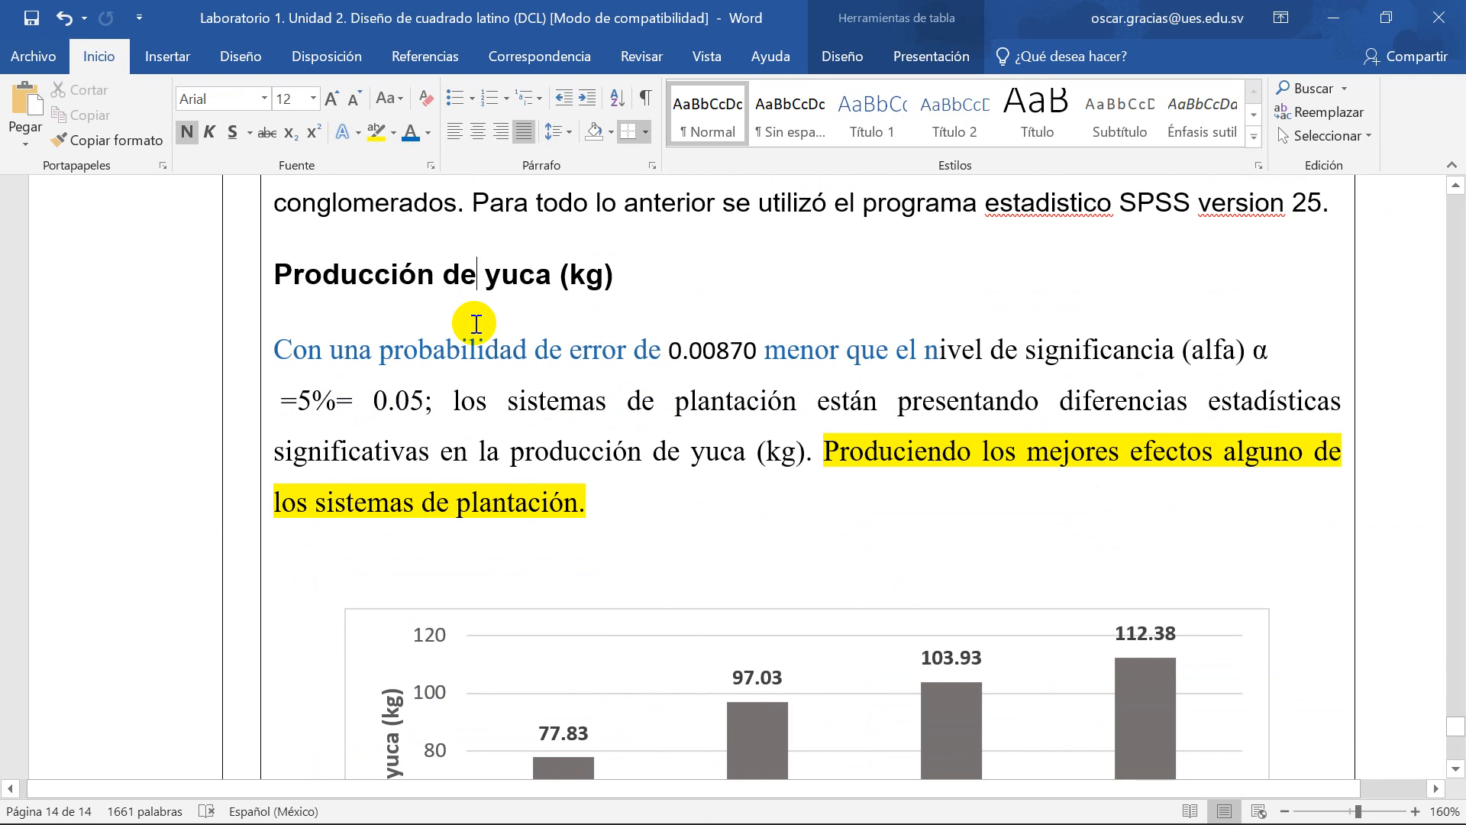
click(400, 321)
scroll(348, 356, down, 1)
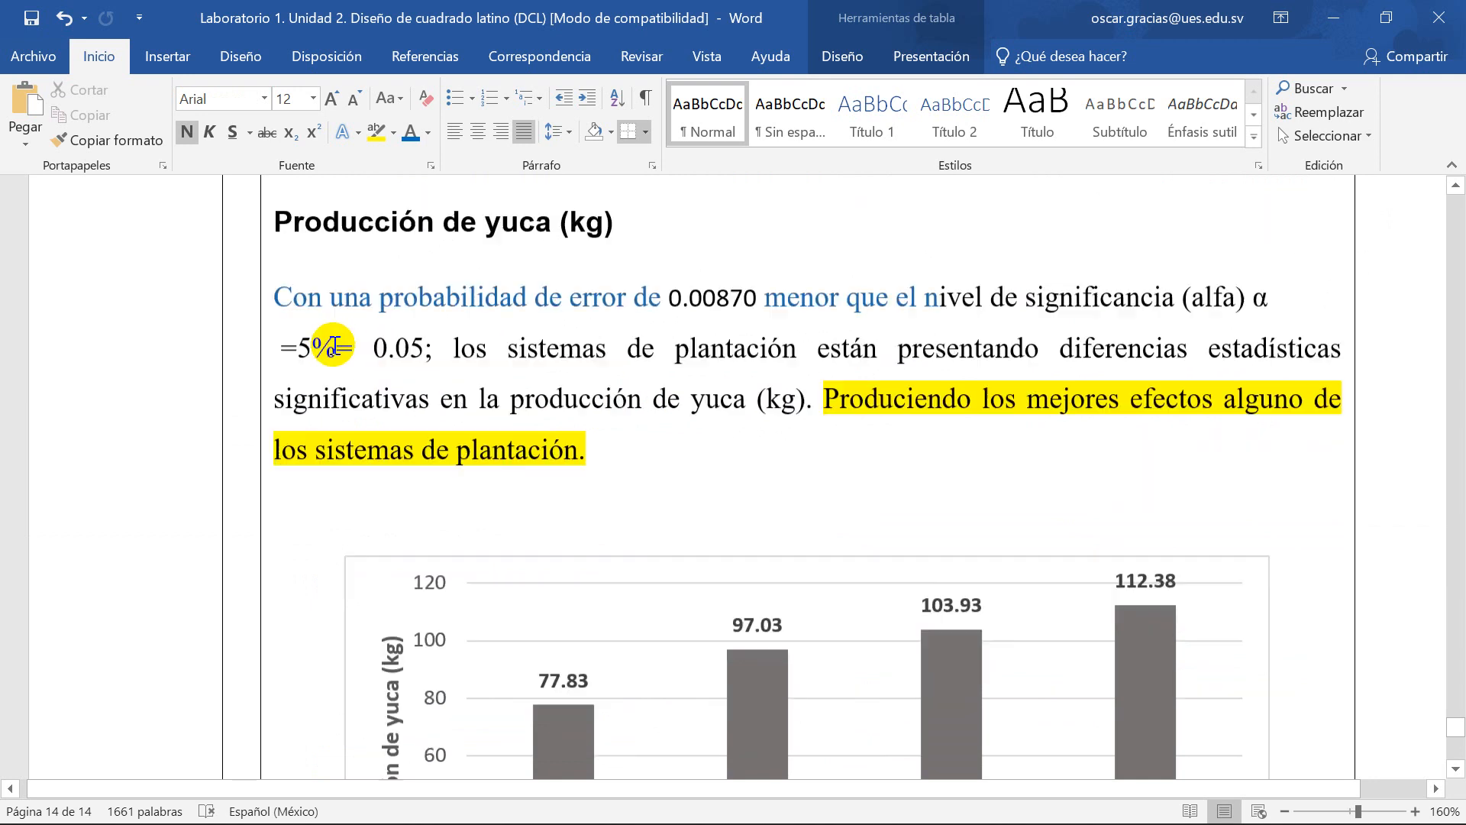
drag(271, 262, 620, 438)
click(619, 431)
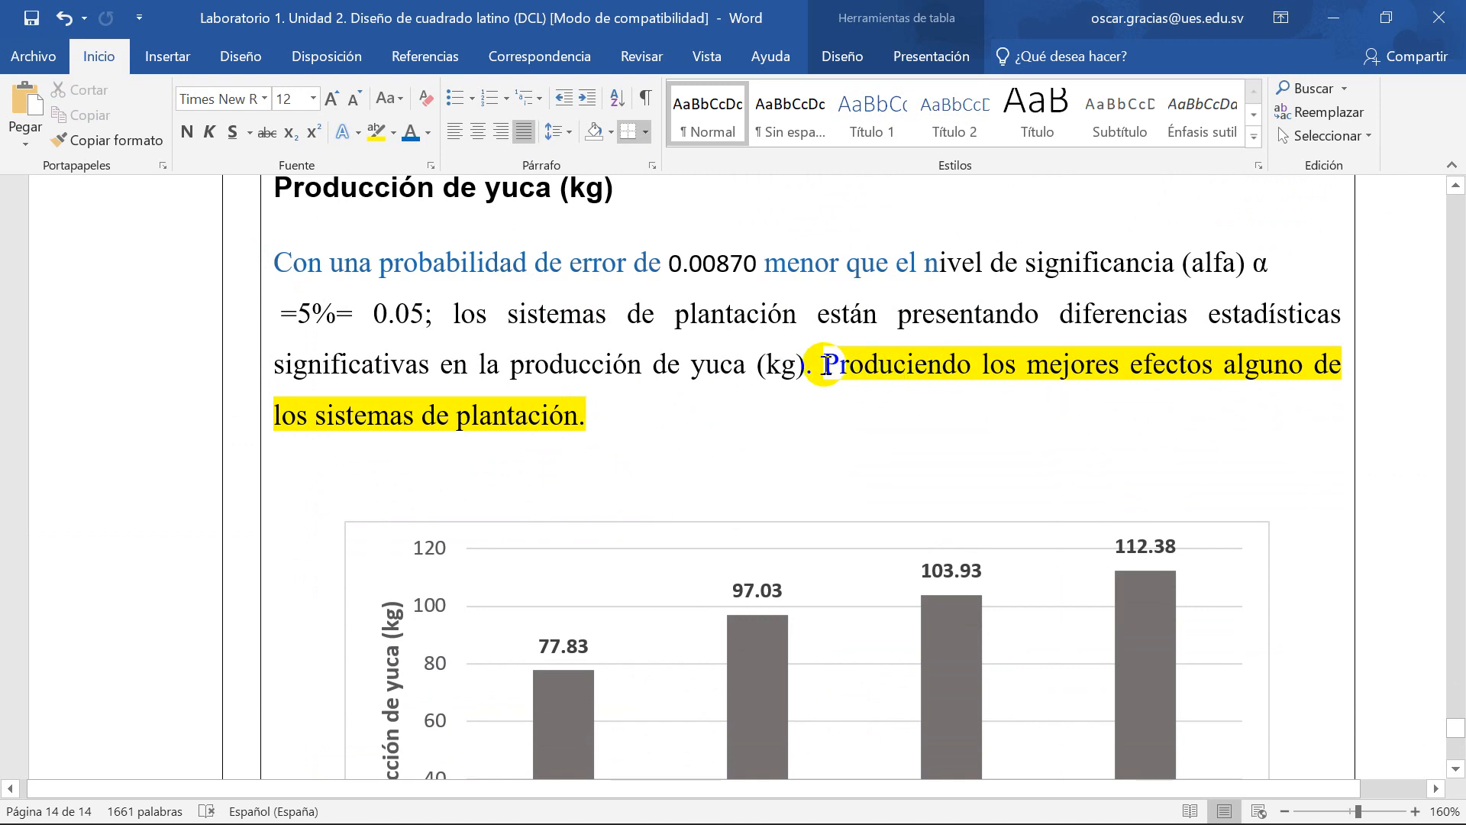
Step: Replace the highlighted sentence about the best effects with "El sistema de plantación B esta presentando mayor producción de yuca (kg"
drag(825, 364, 886, 421)
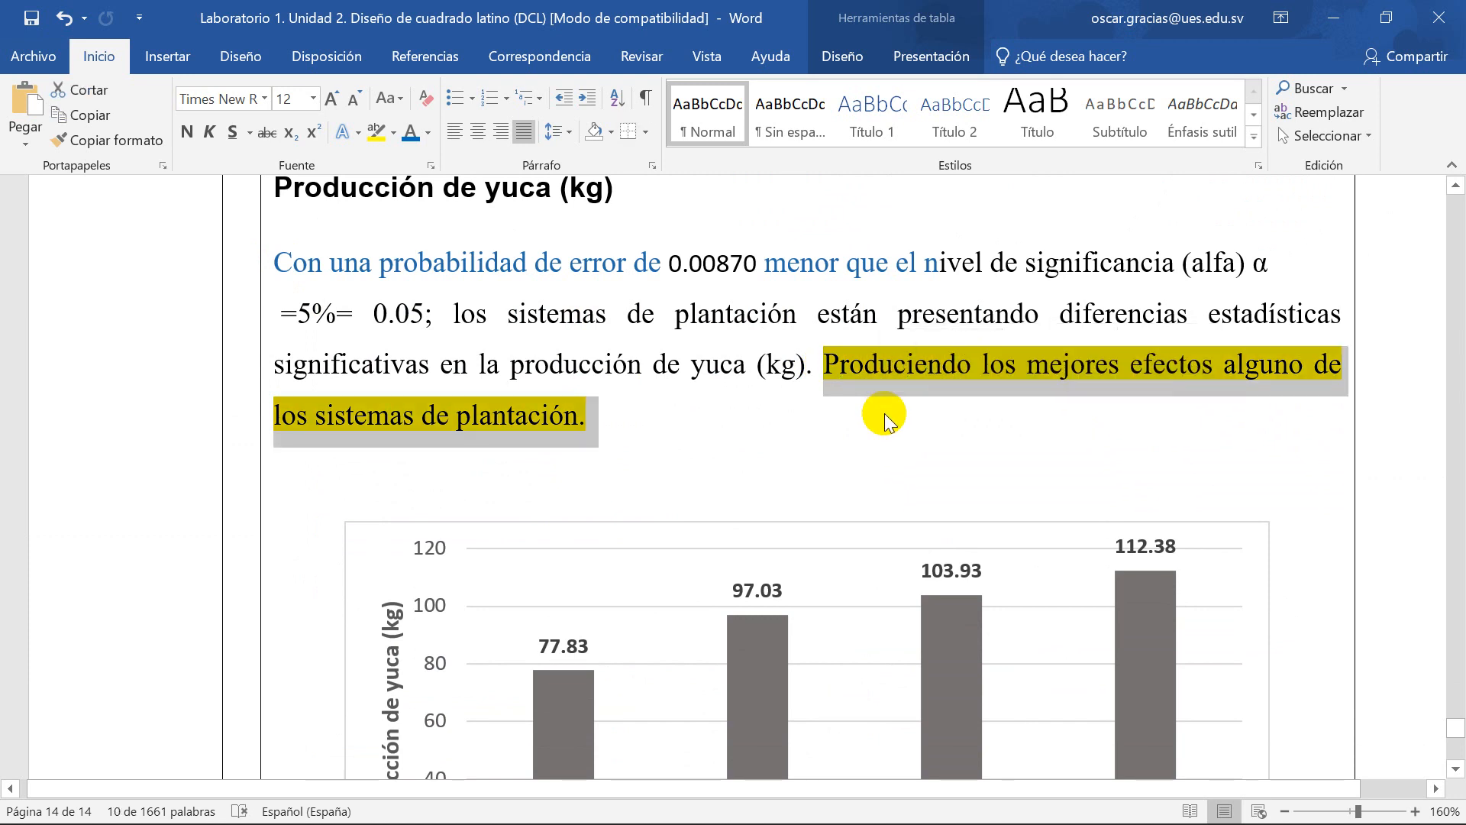
text(El sistema )
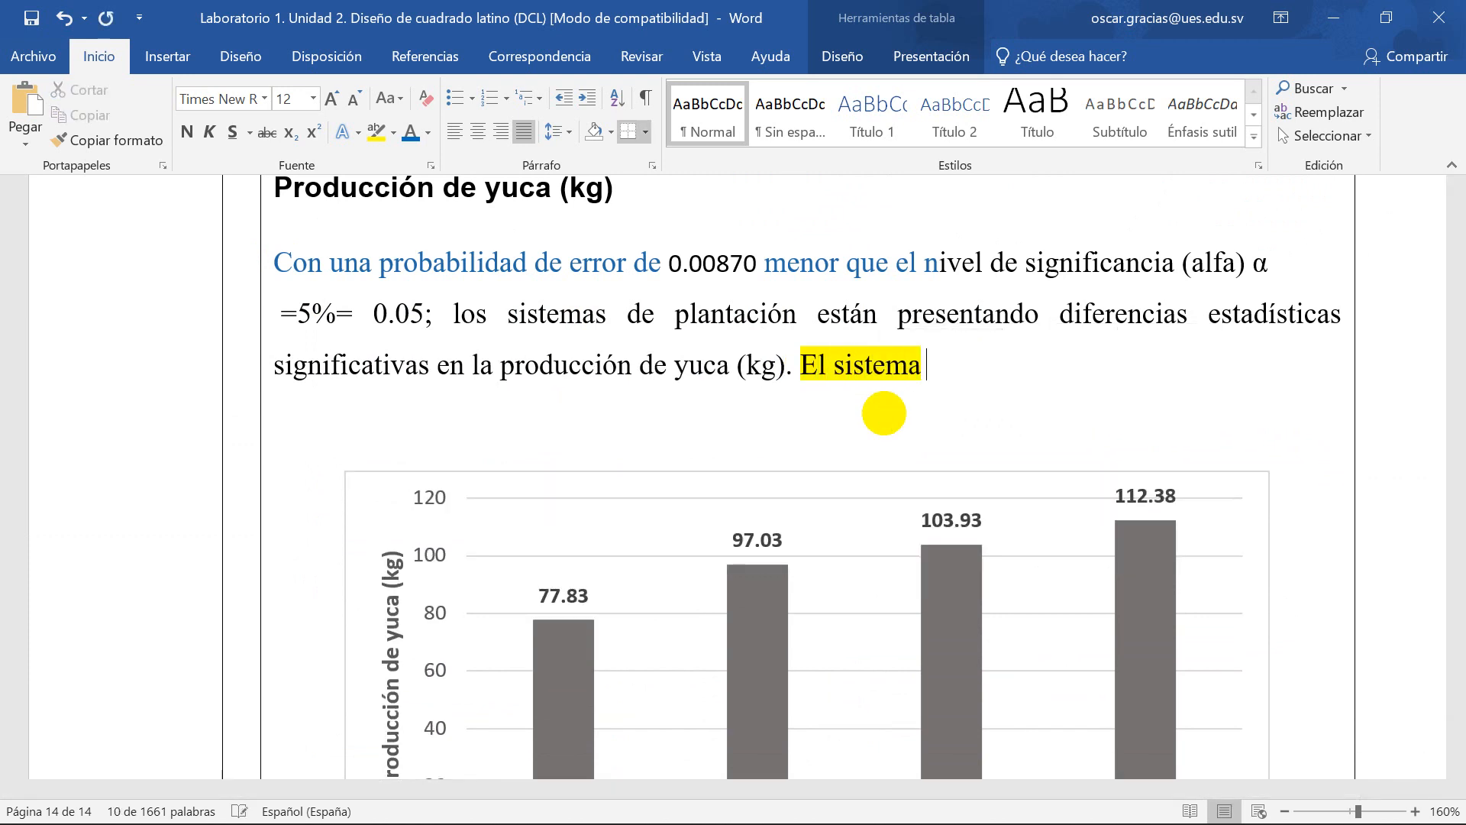
text(de plantación)
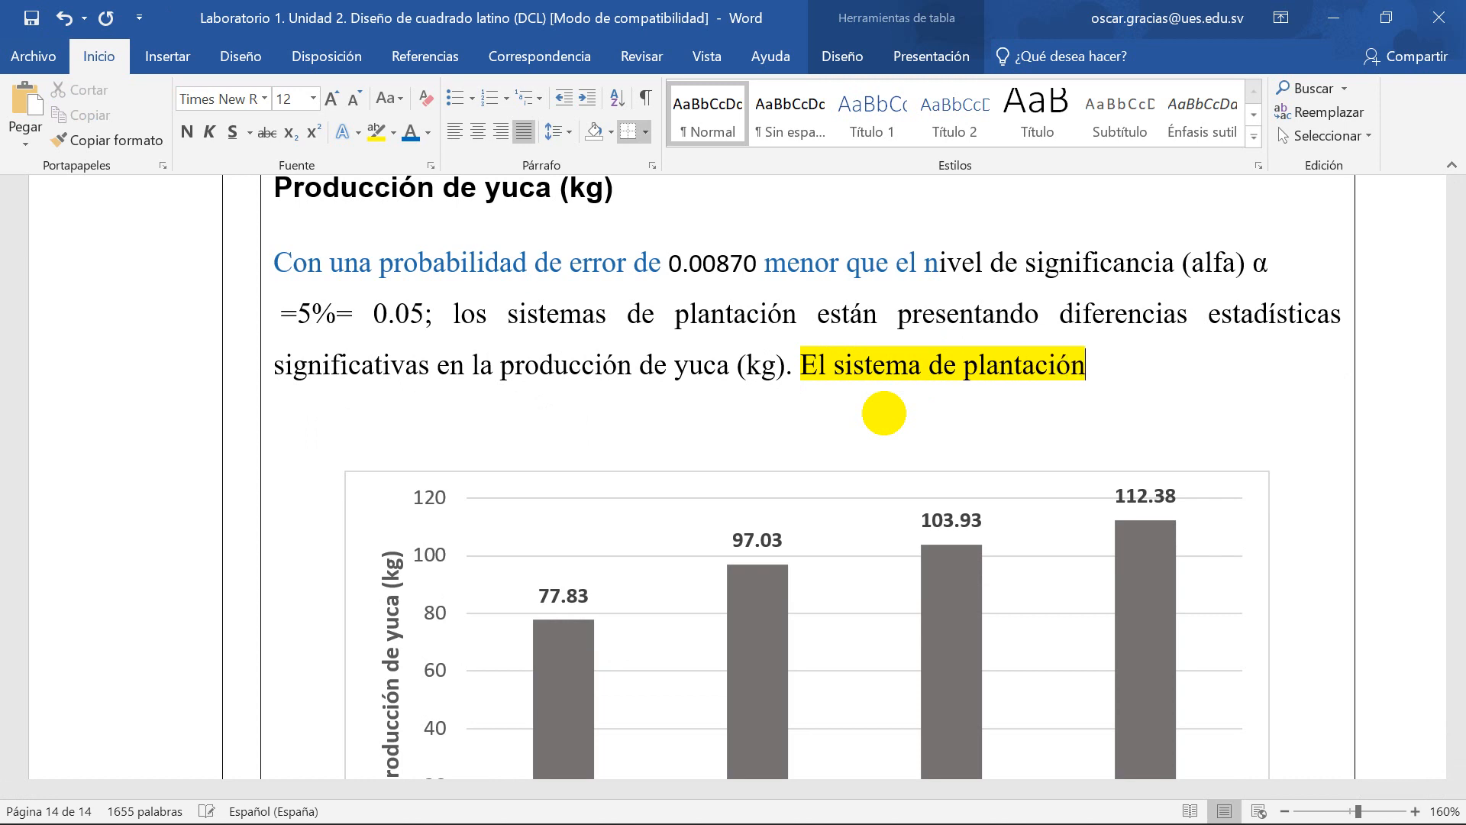
scroll(884, 412, down, 3)
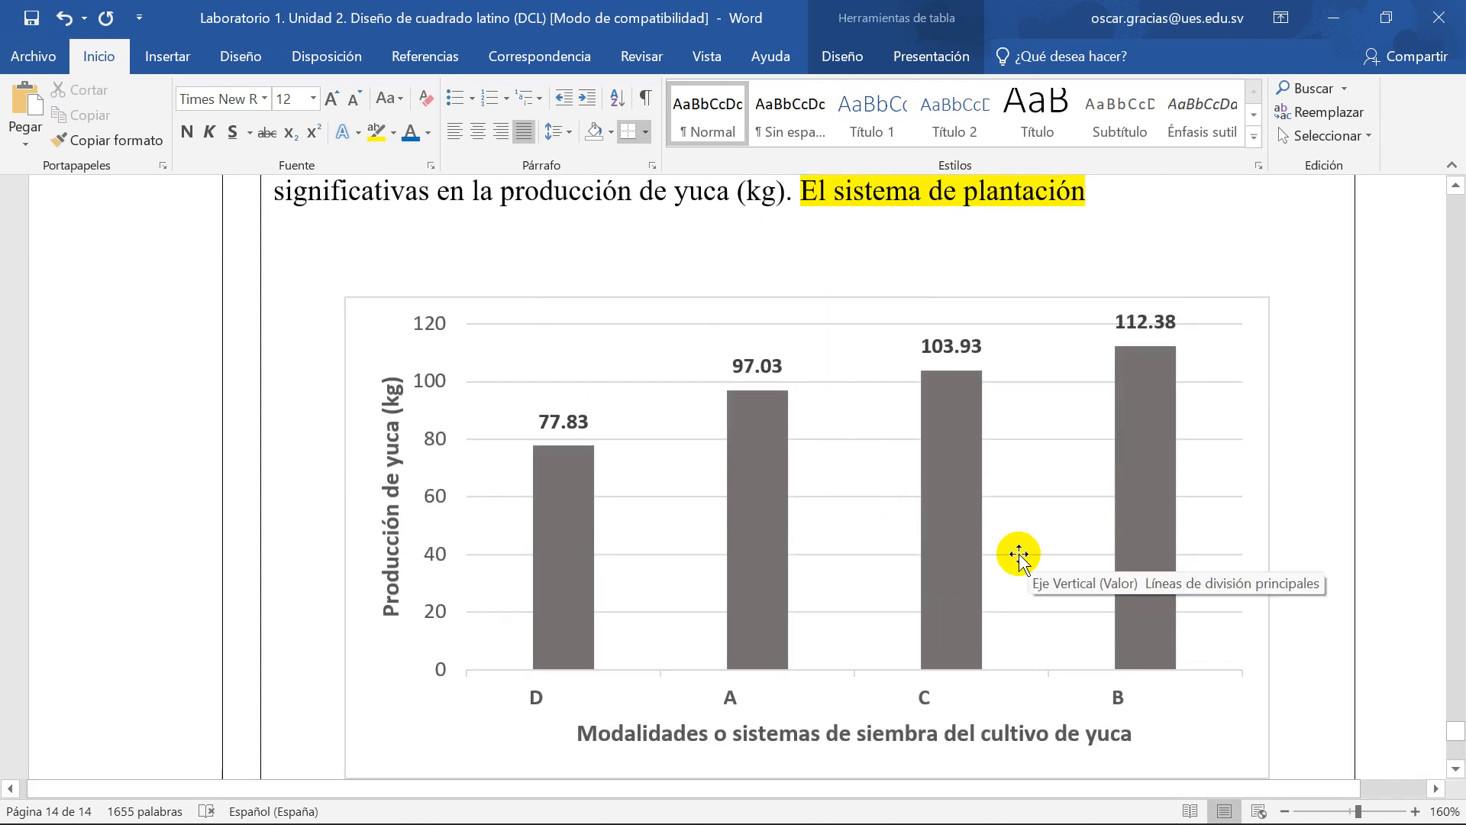
scroll(1021, 556, up, 3)
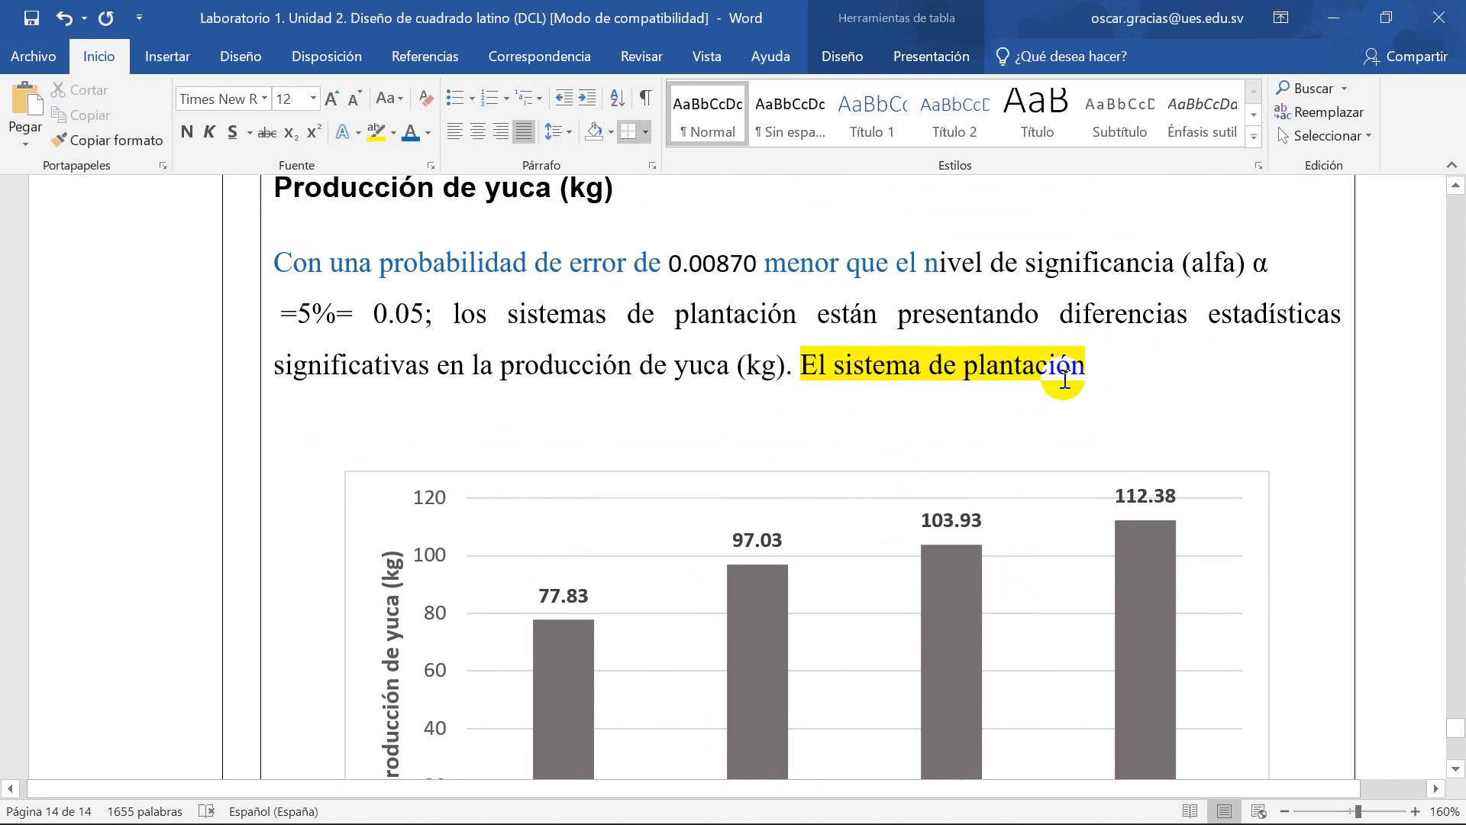
text(B esta)
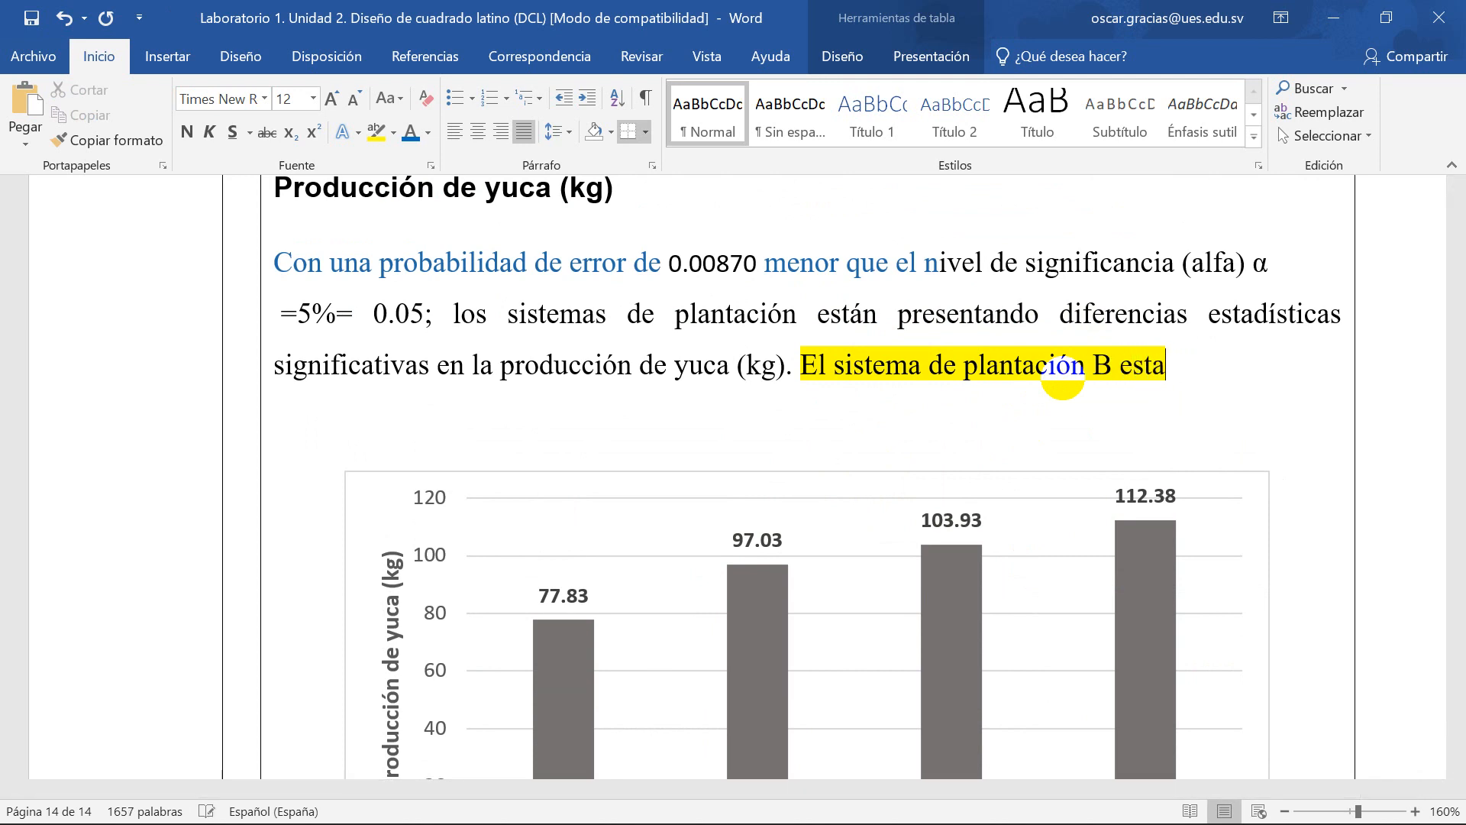
text( presentando)
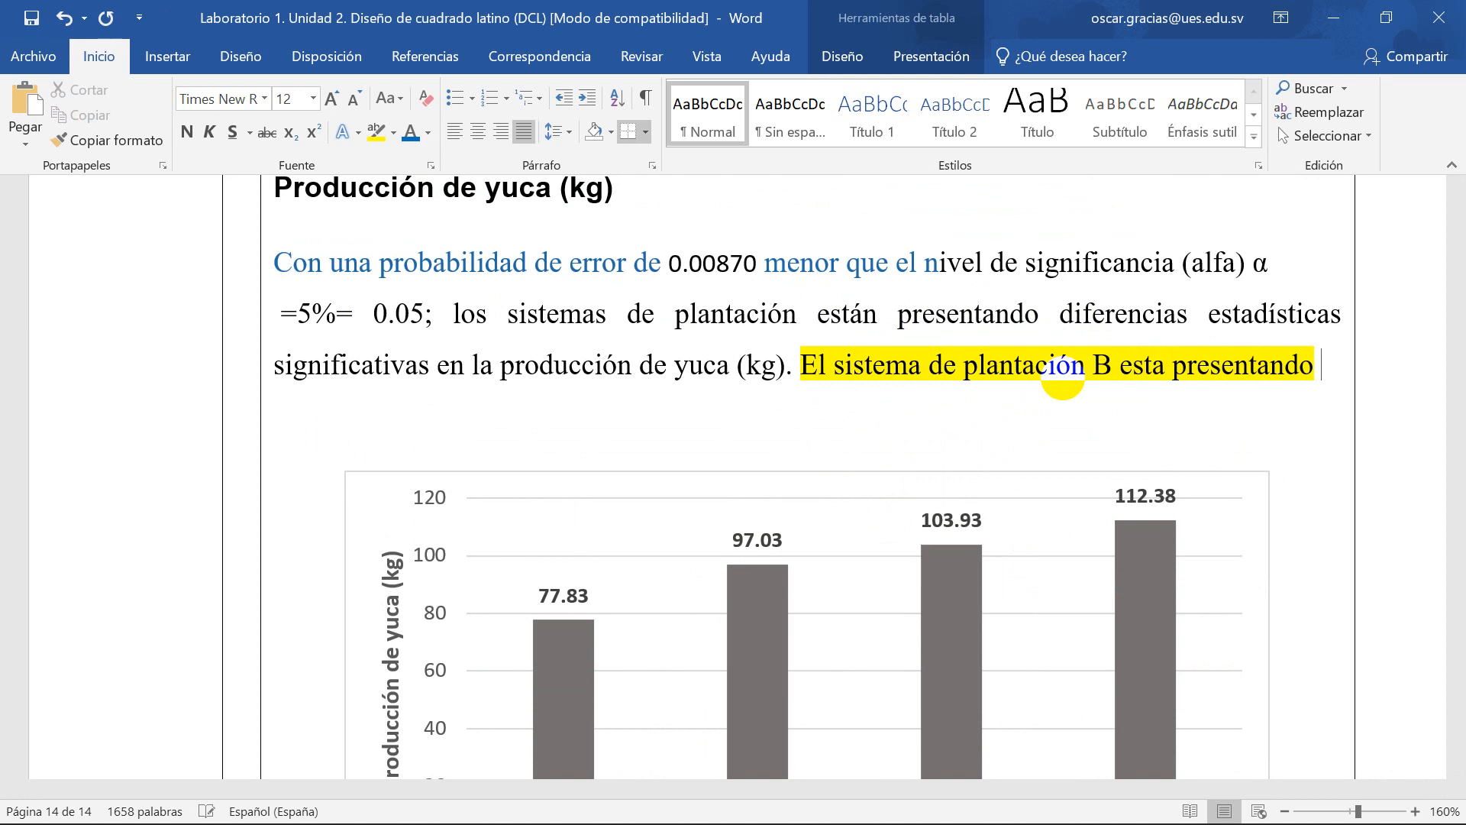
text( mayor)
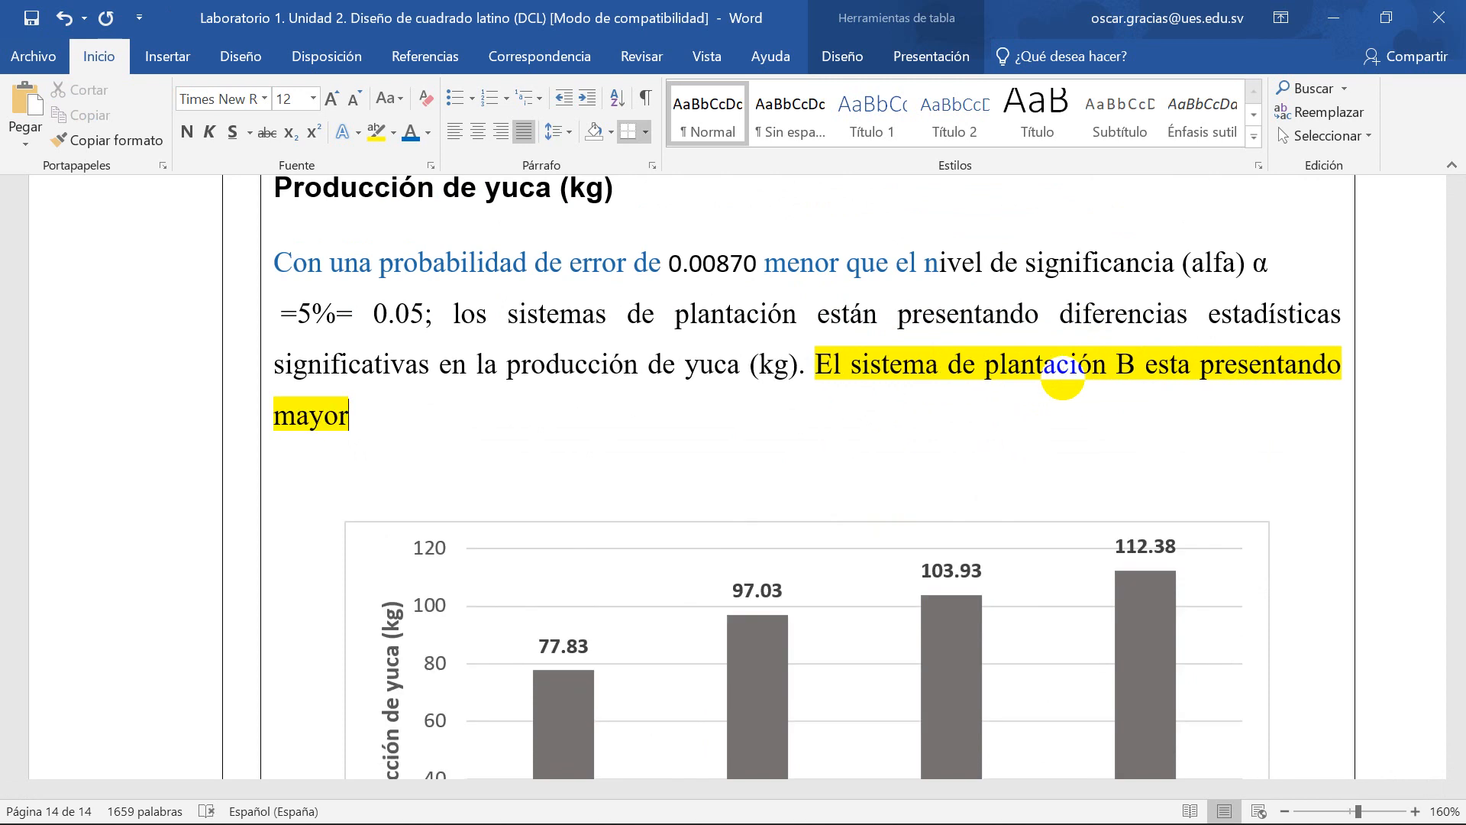
text( producción )
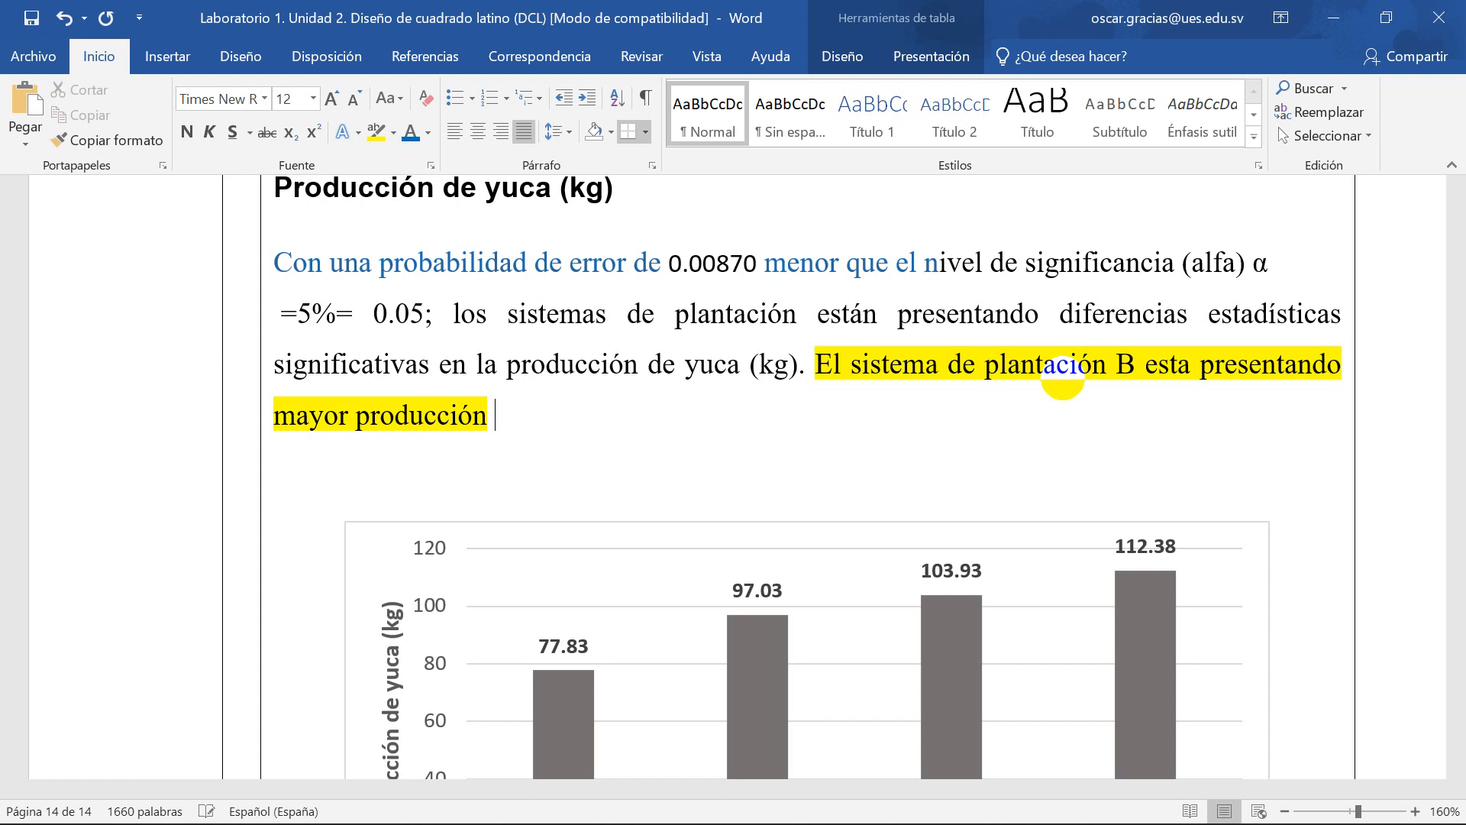
text(de yuca)
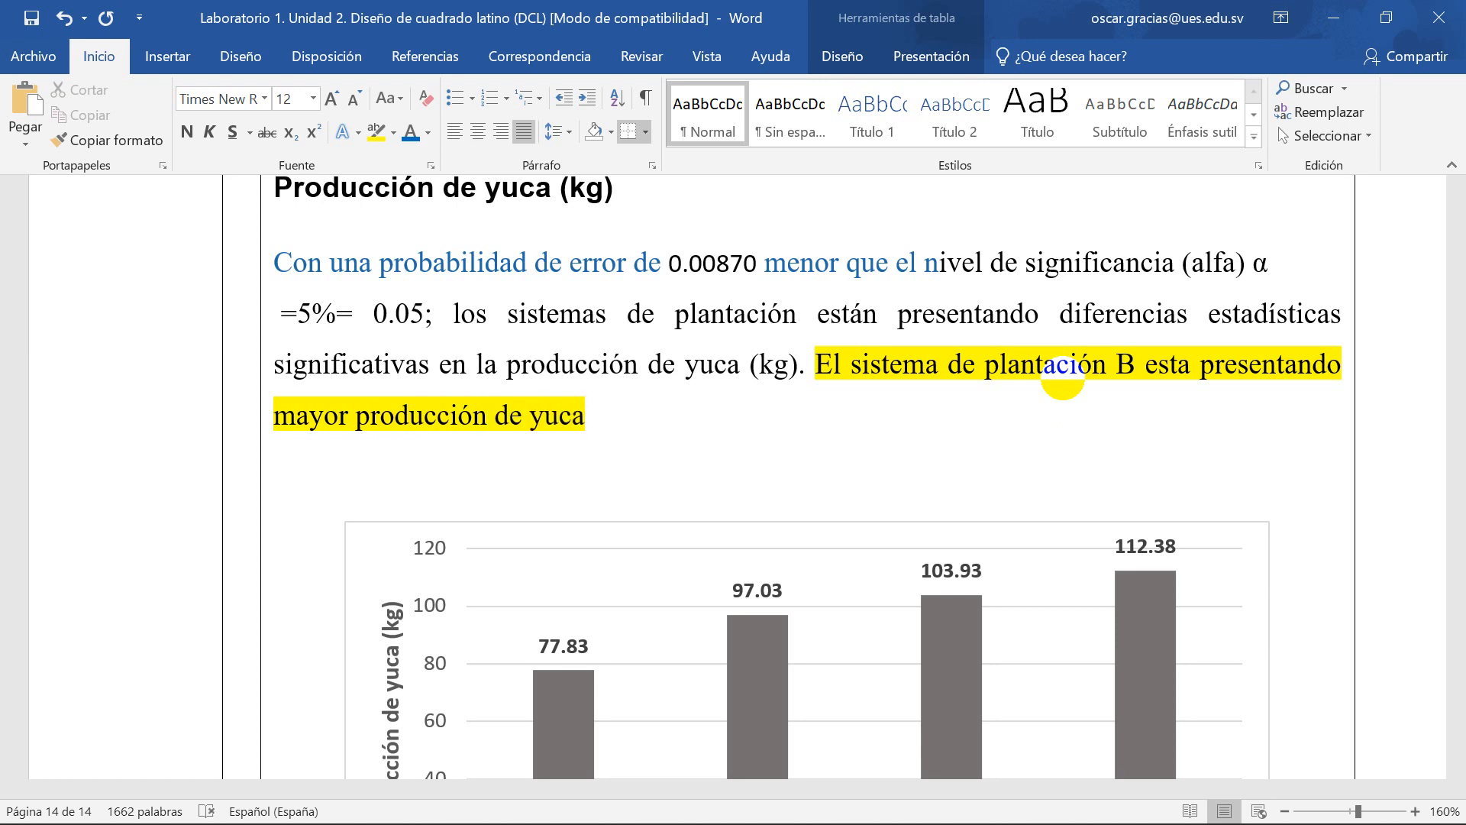
text( (kg)
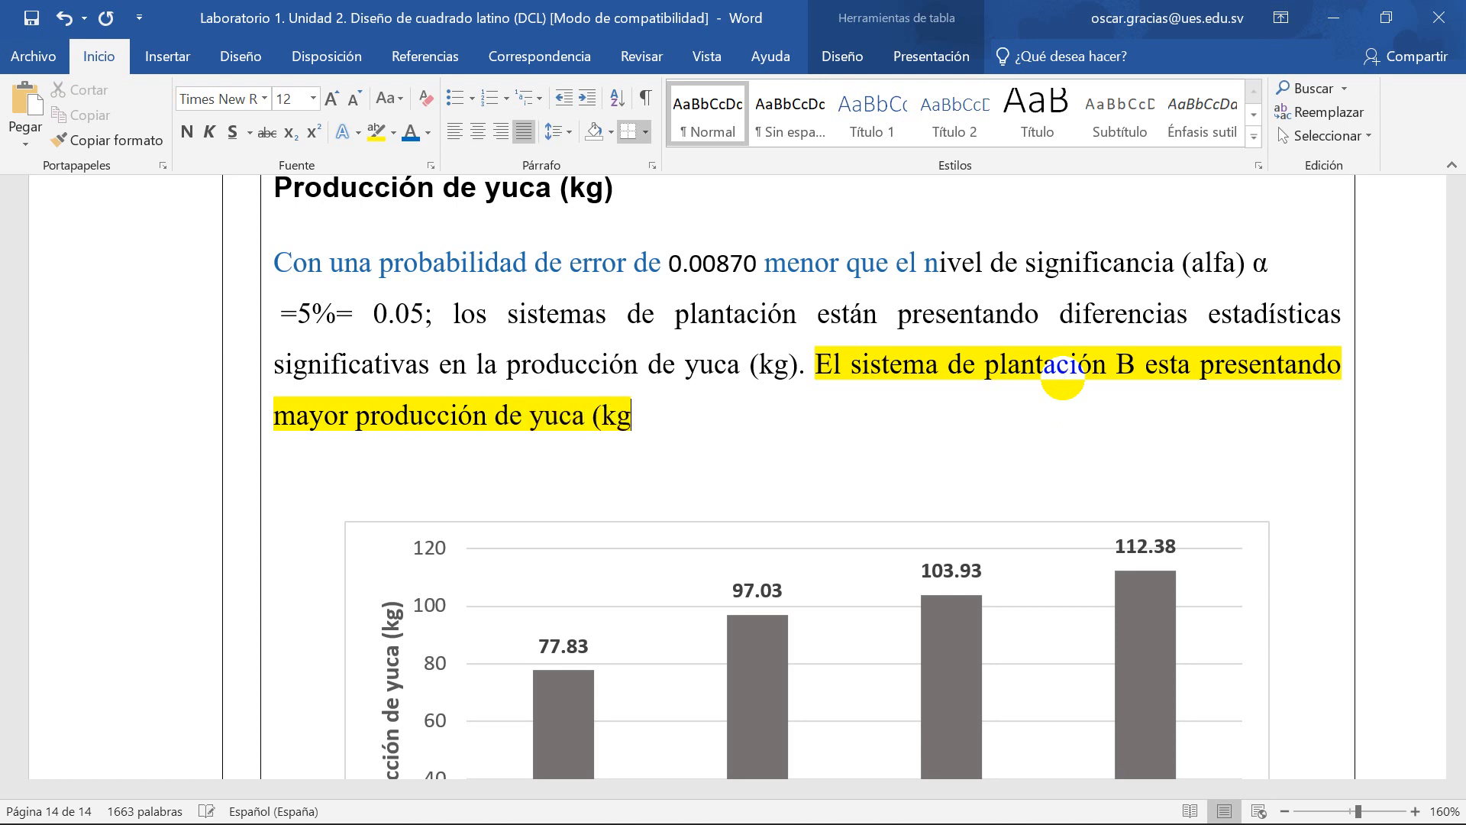
Step: Close the parenthesis after "kg" and continue the highlighted sentence with "con un valor de 112.38"
text() con )
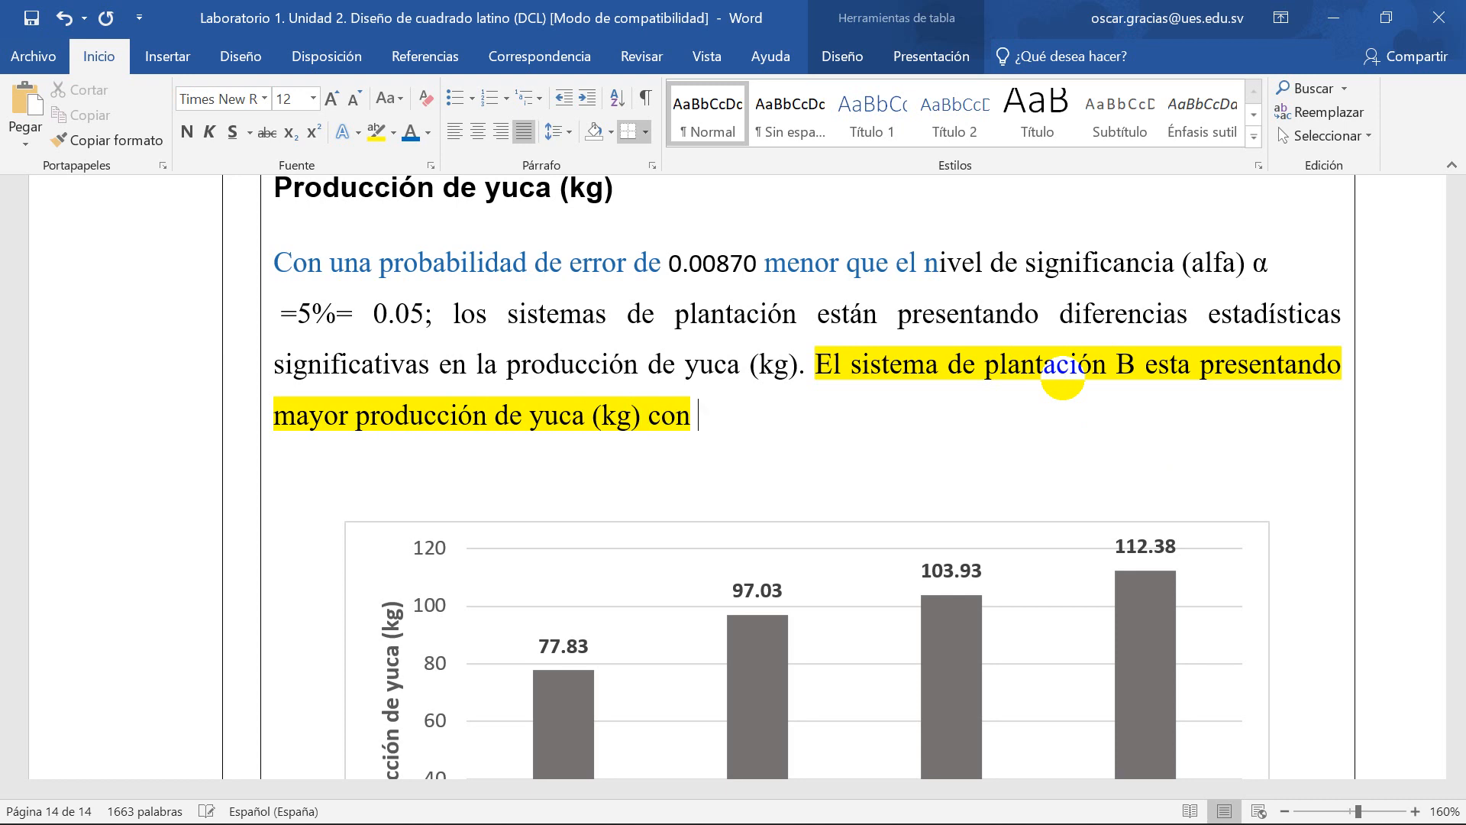
text(un v)
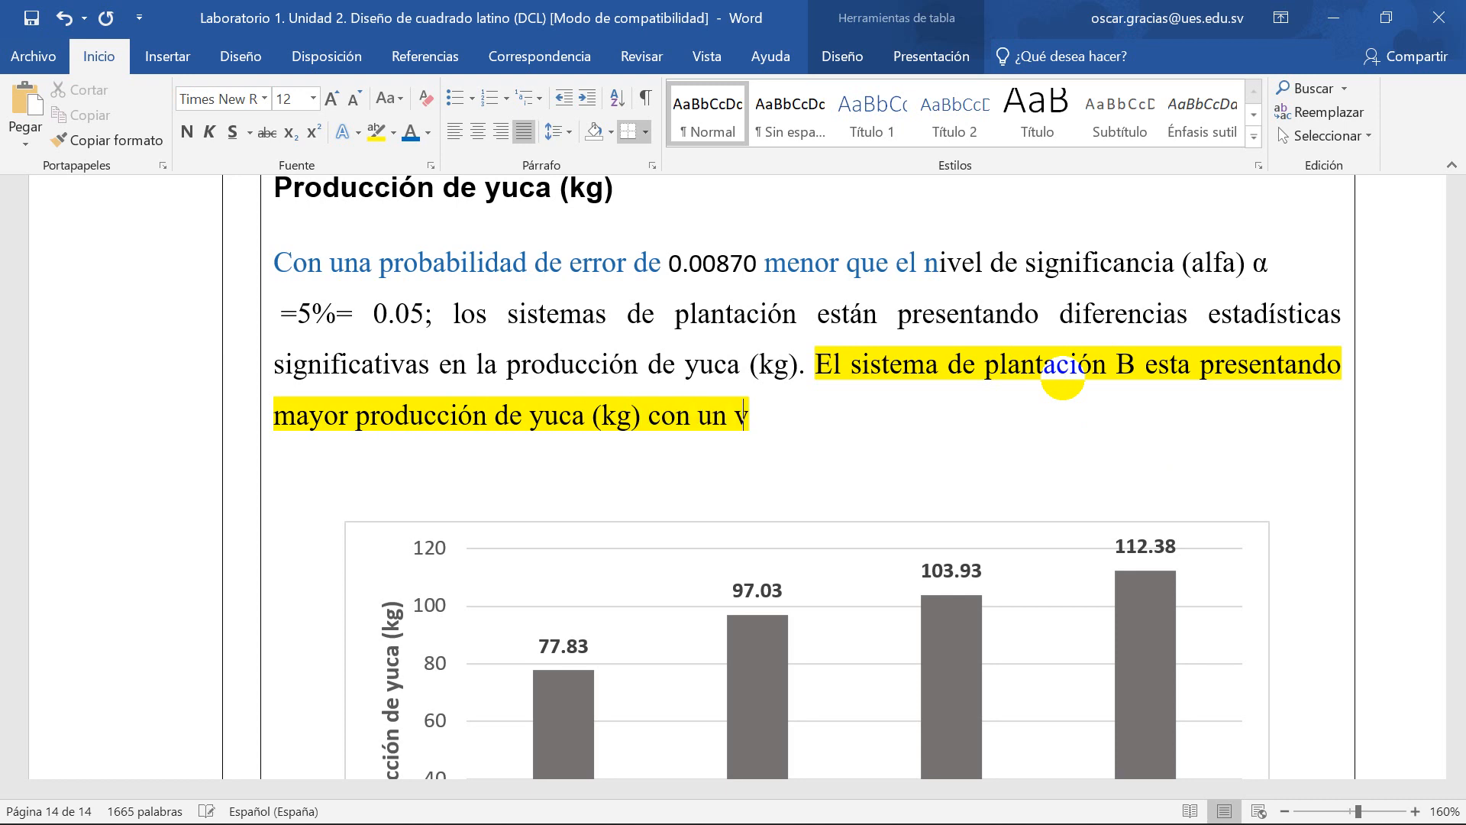
text(alor de)
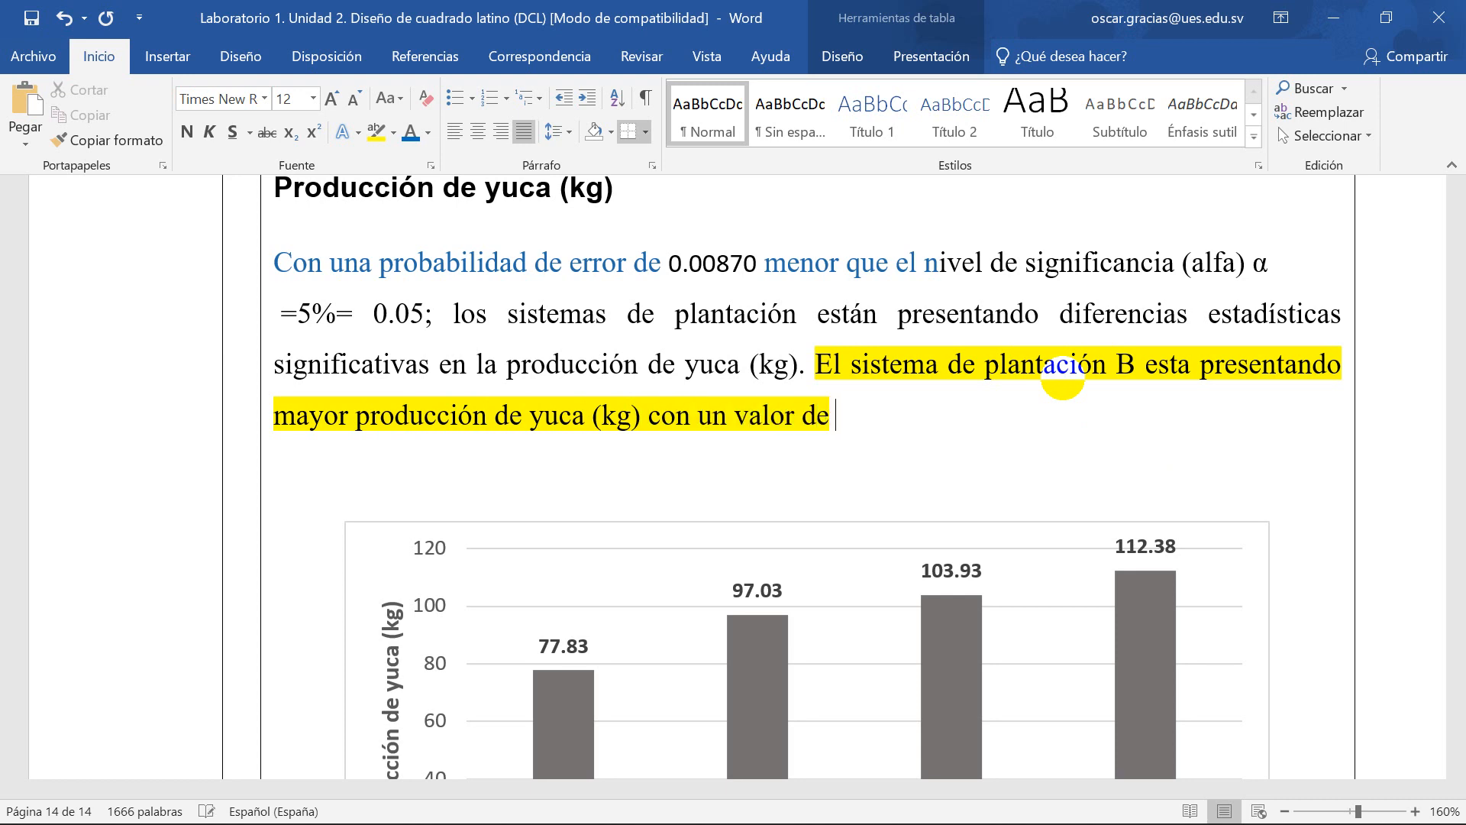
text( 112.)
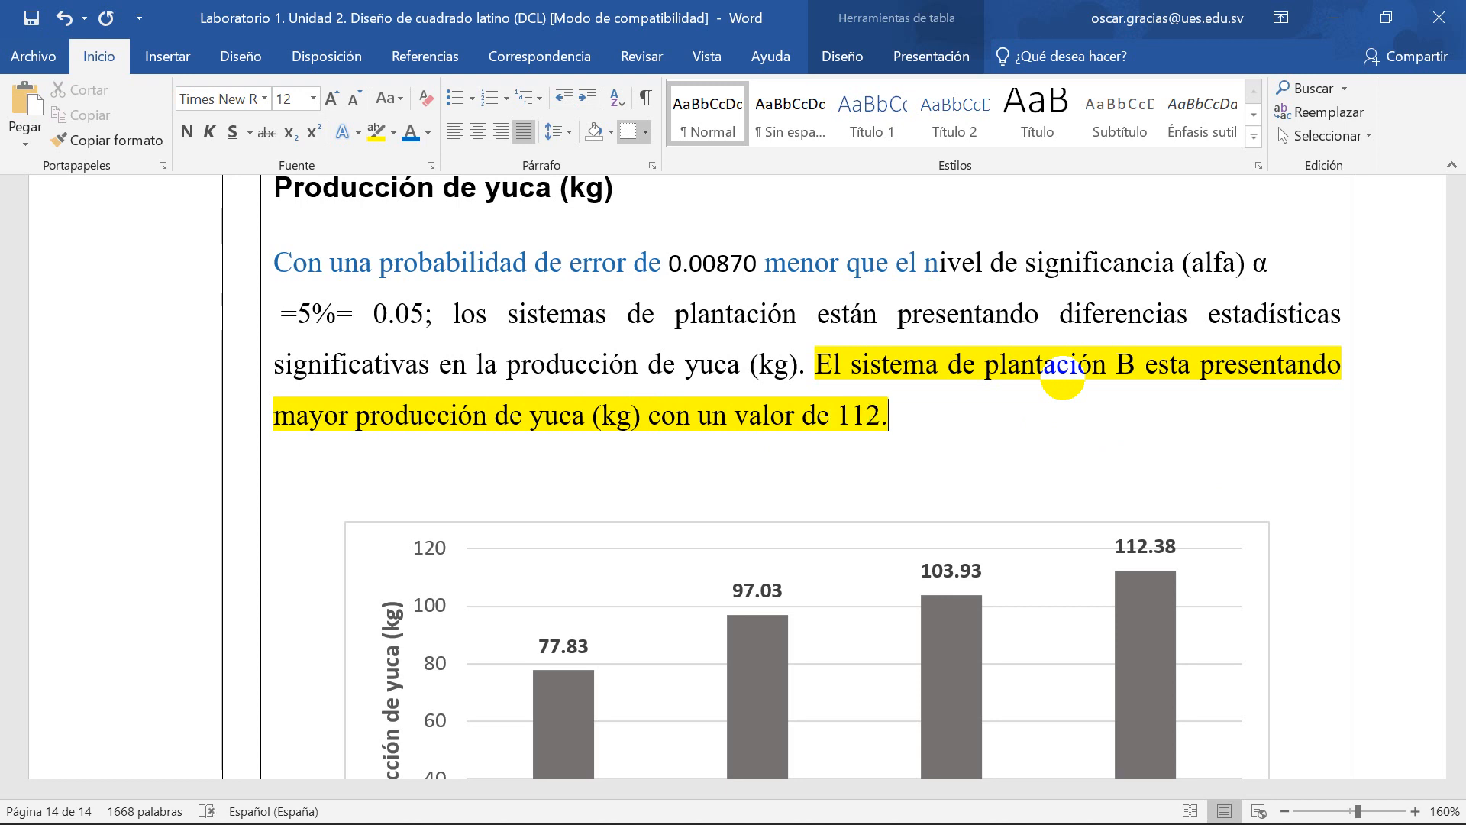
text(38,)
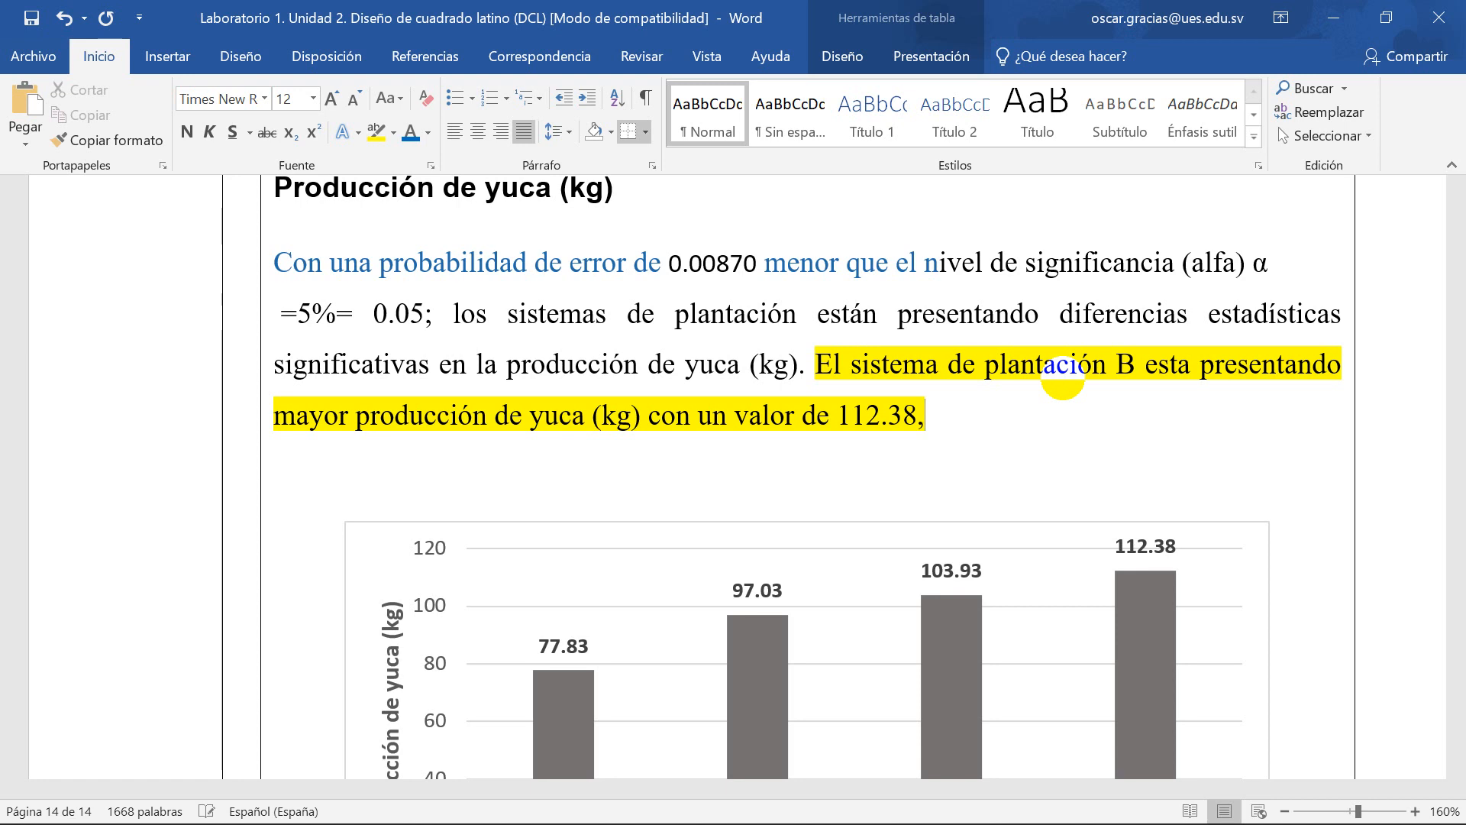
key(BackSpace)
Step: Continue the highlighted sentence after 112.38 with "; seguido por el sistema de plantación C", replacing the trailing comma
text(; segu)
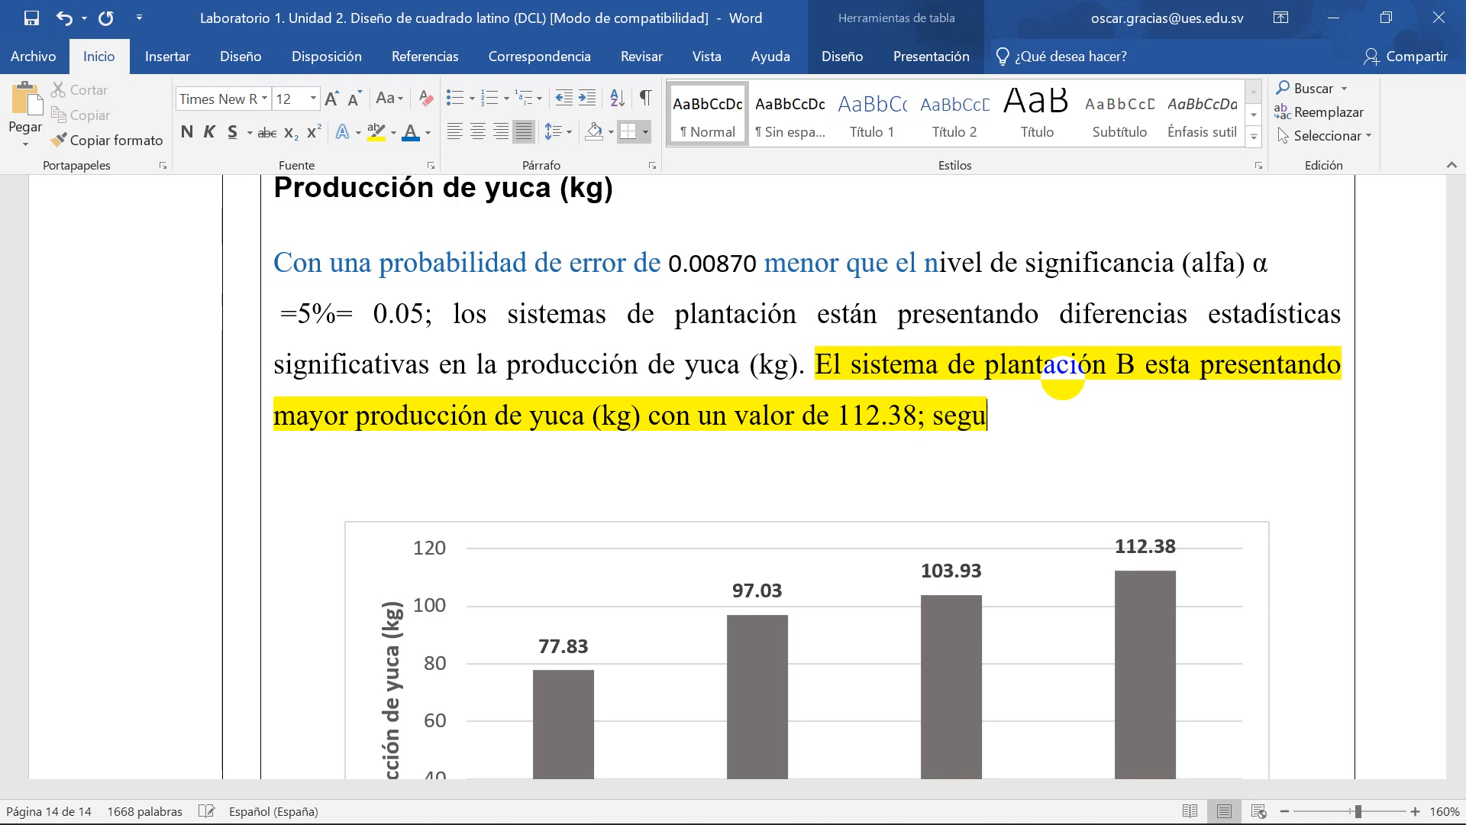
text(ido por)
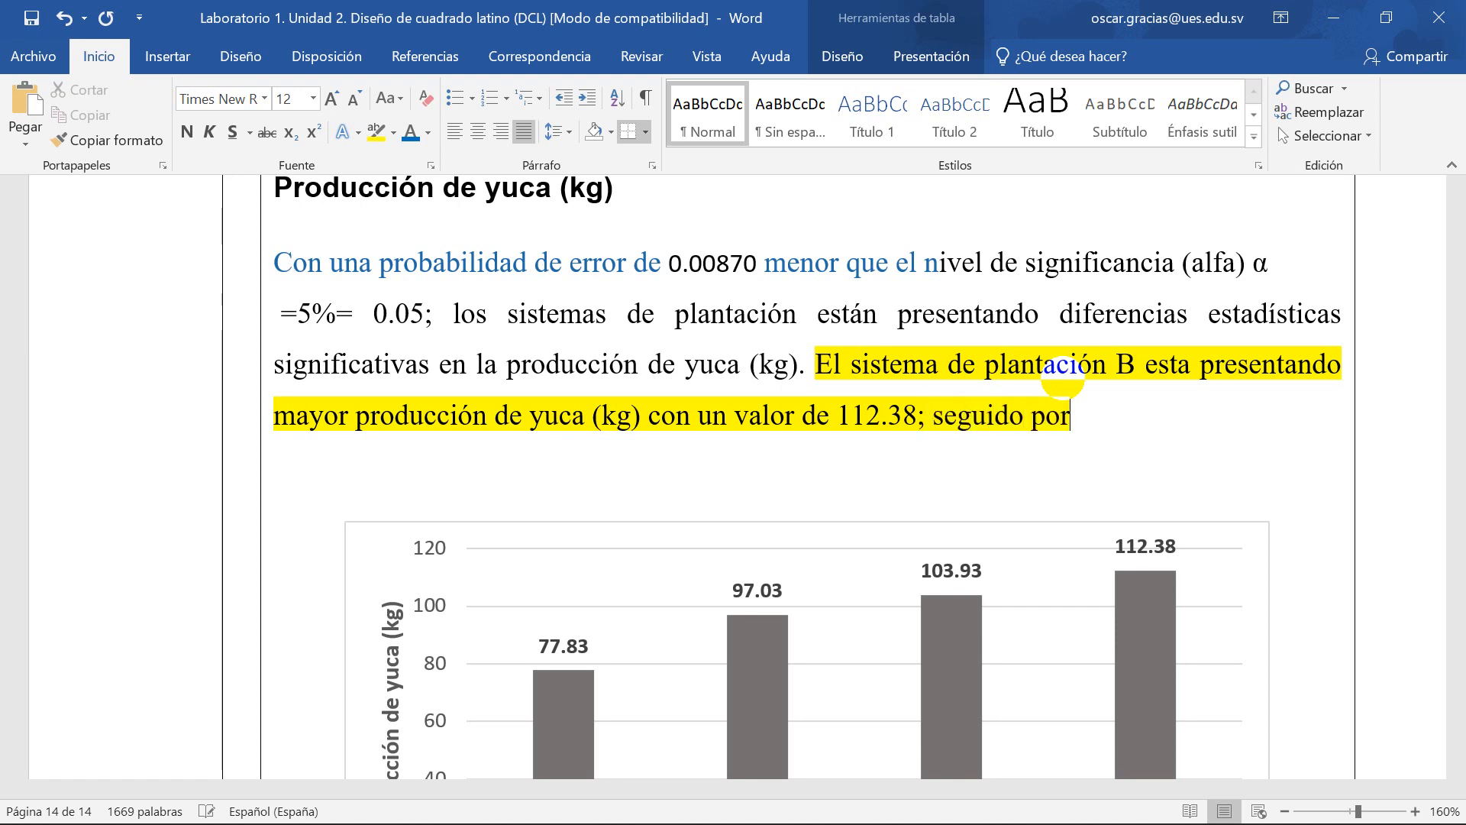
text( el s)
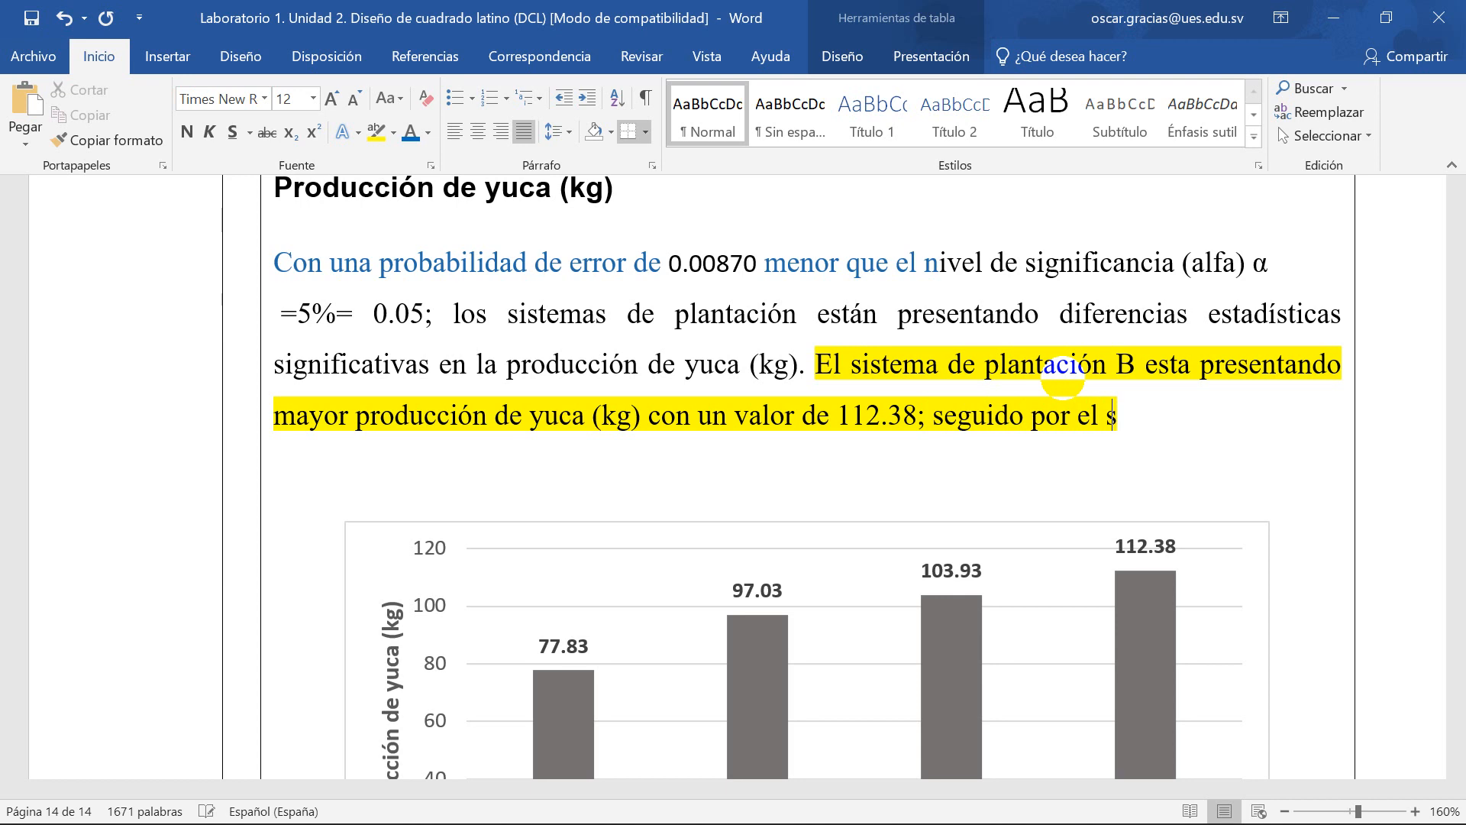
text(istema d)
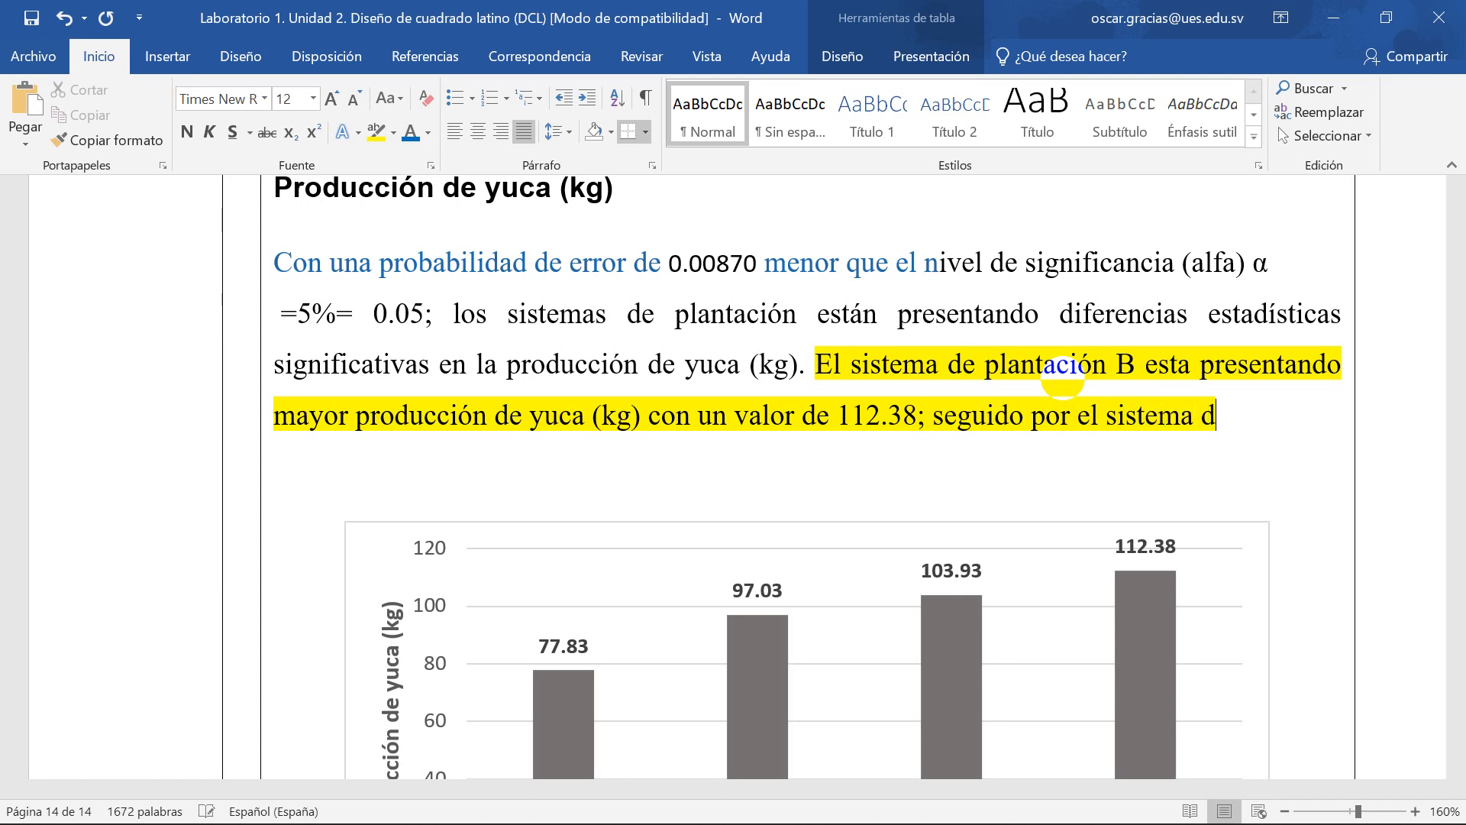
text(e plantación)
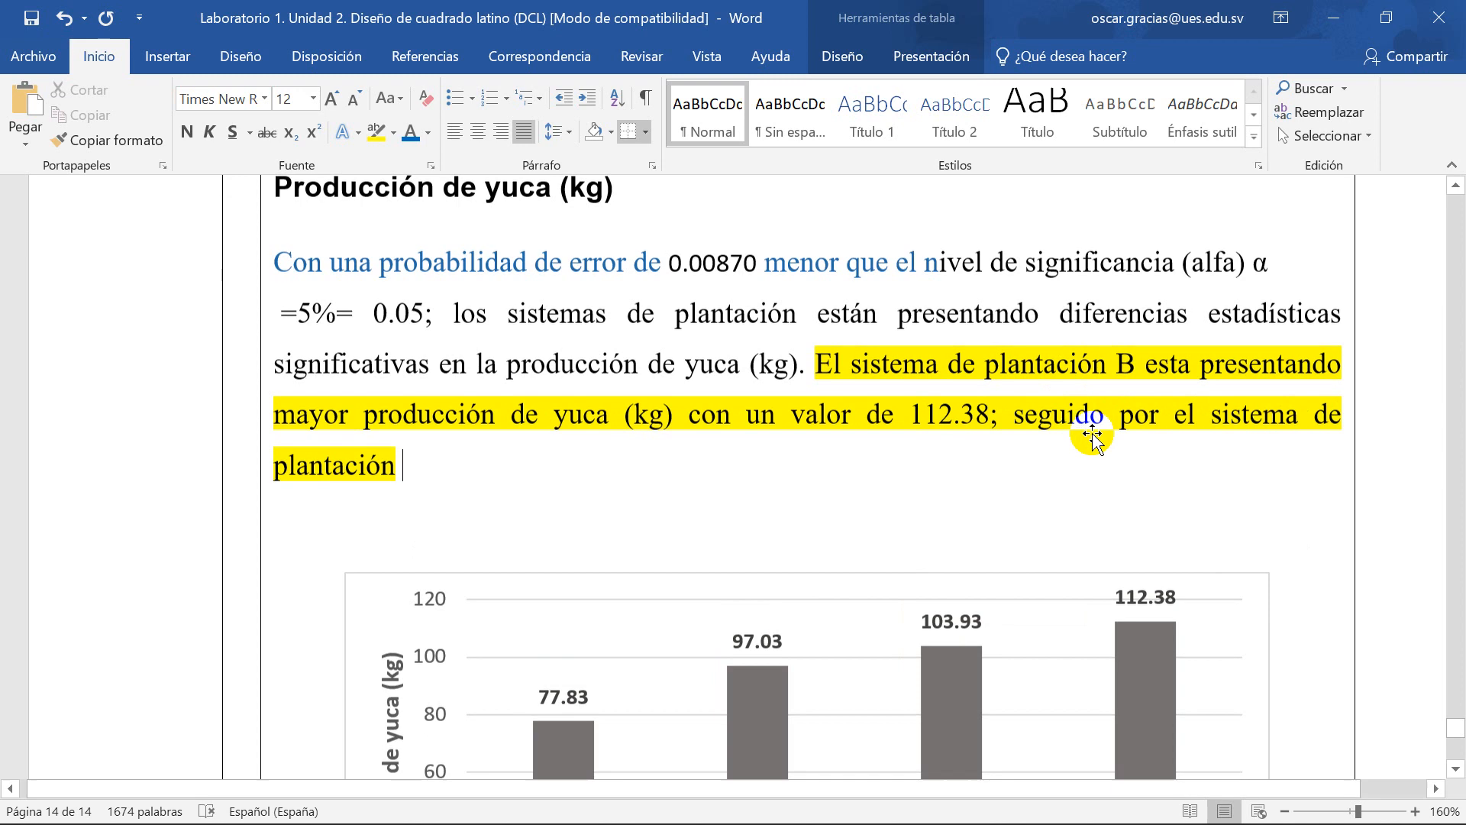
scroll(975, 517, down, 4)
scroll(975, 517, up, 4)
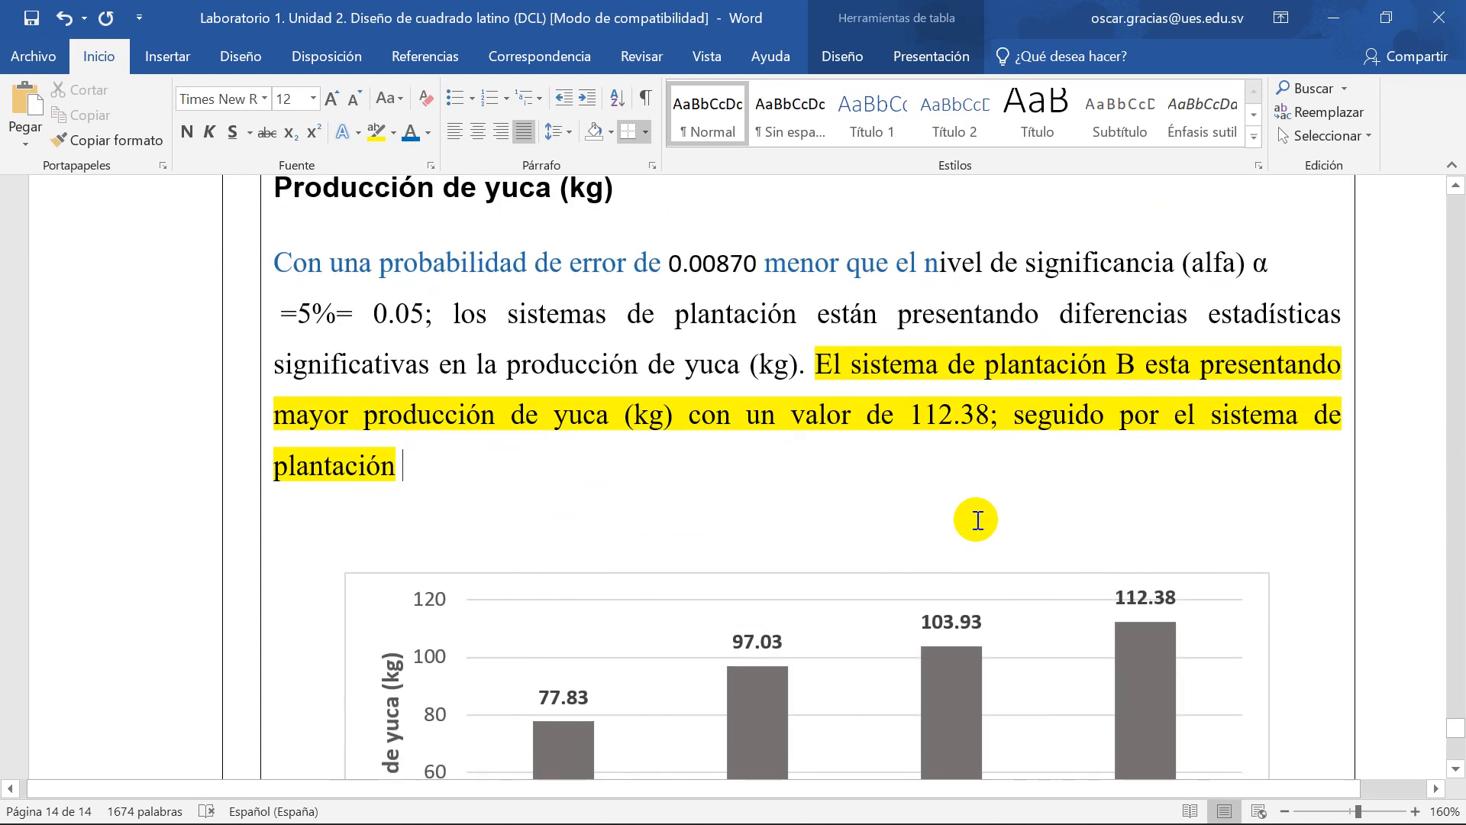
text(C)
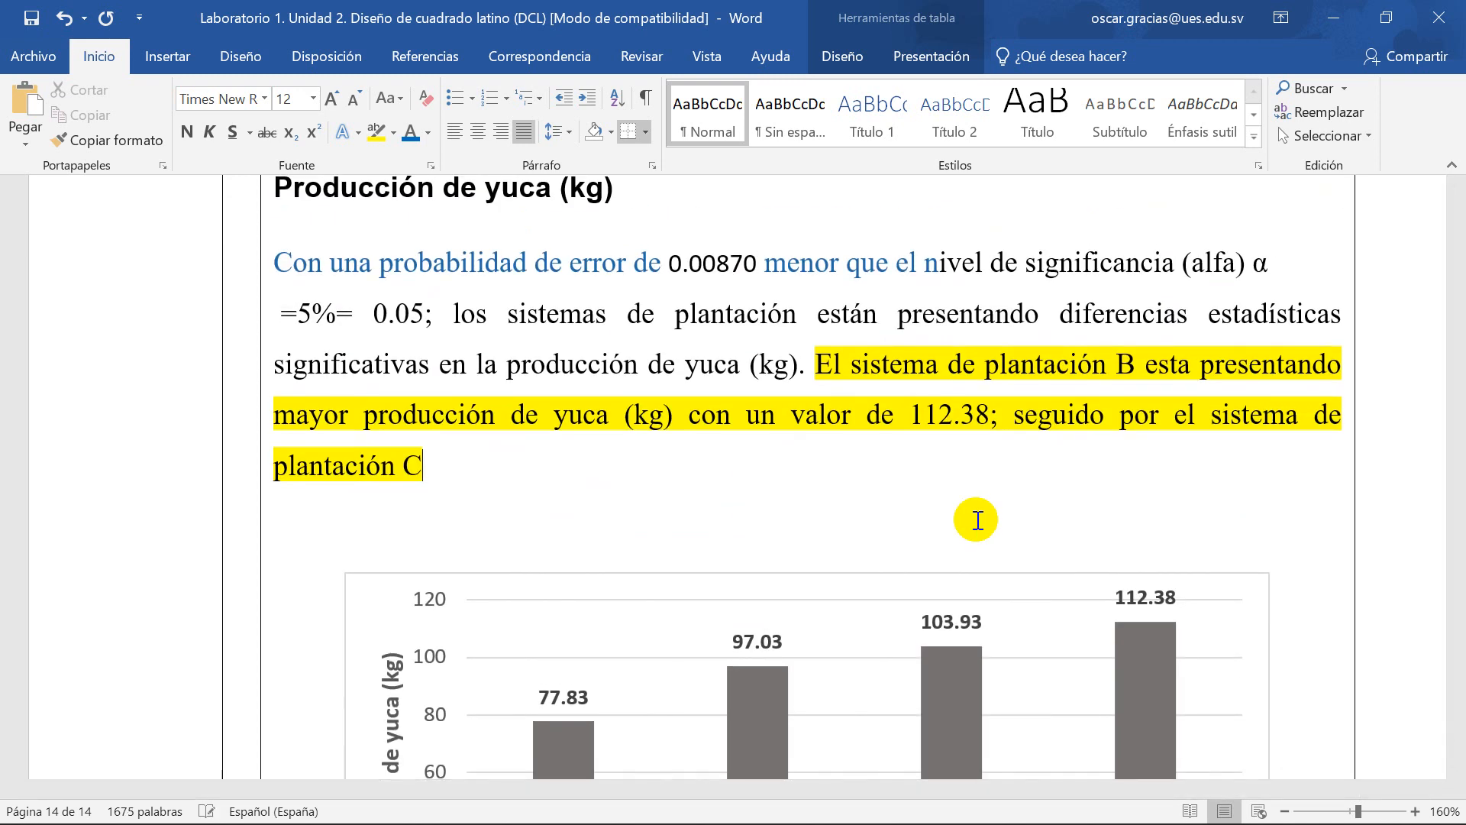
Step: Extend the clause about planting system C with "con una producción de 103.93" followed by its unit
text( con u)
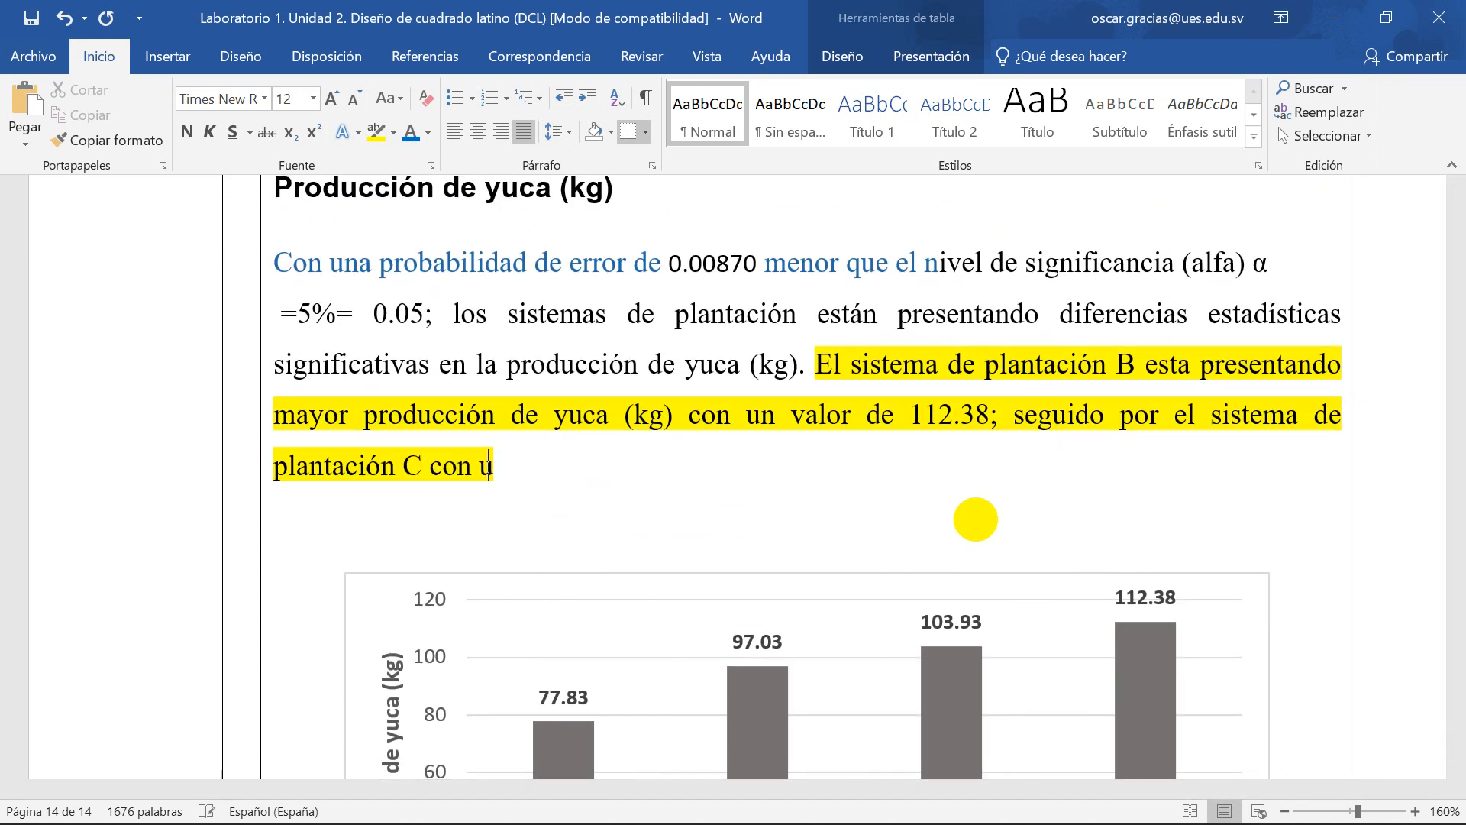
text(n valor)
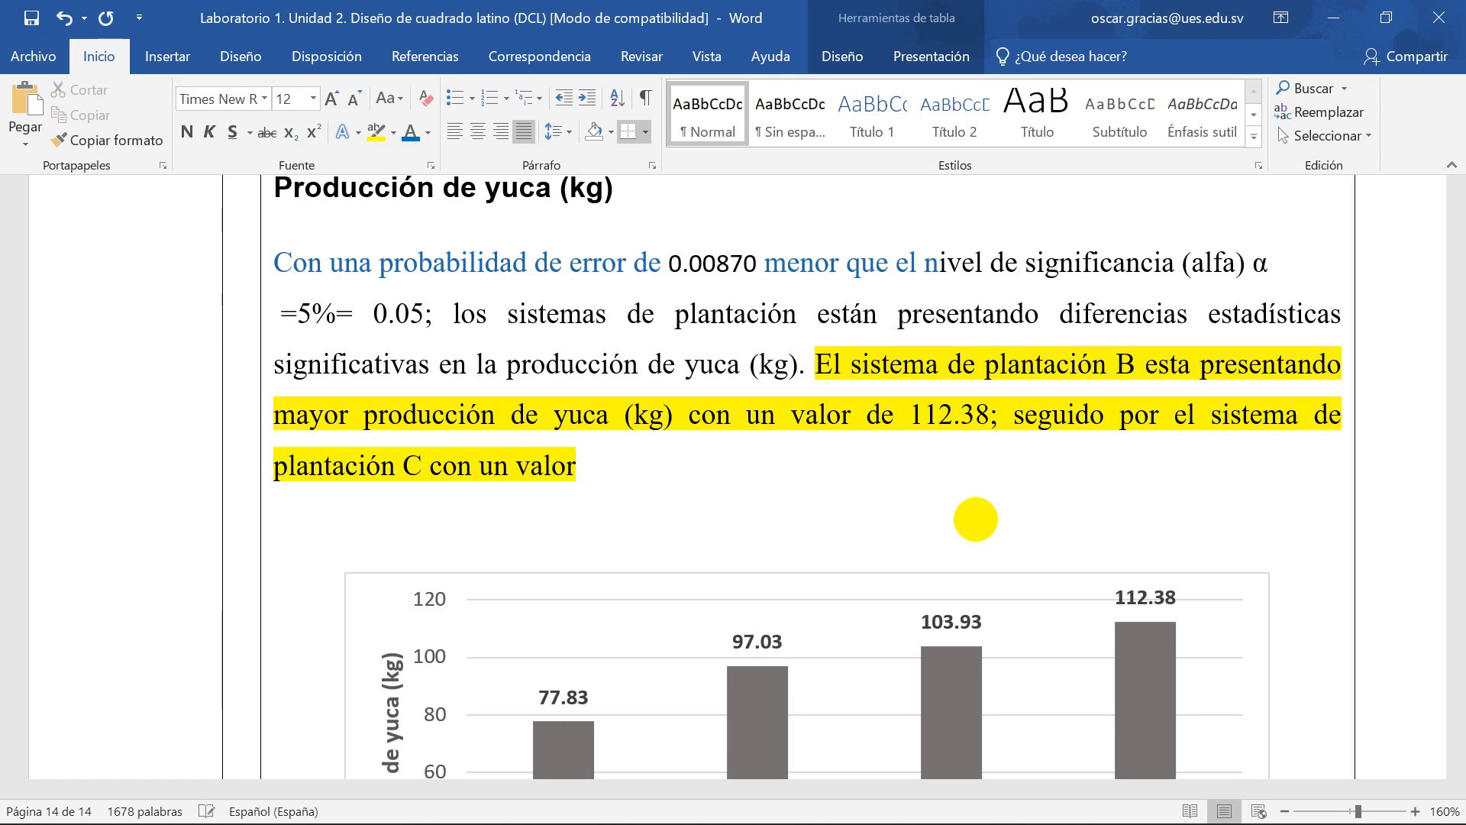
text( de)
key(BackSpace)
key(BackSpace)
key(BackSpace)
key(BackSpace)
key(BackSpace)
key(BackSpace)
key(BackSpace)
key(BackSpace)
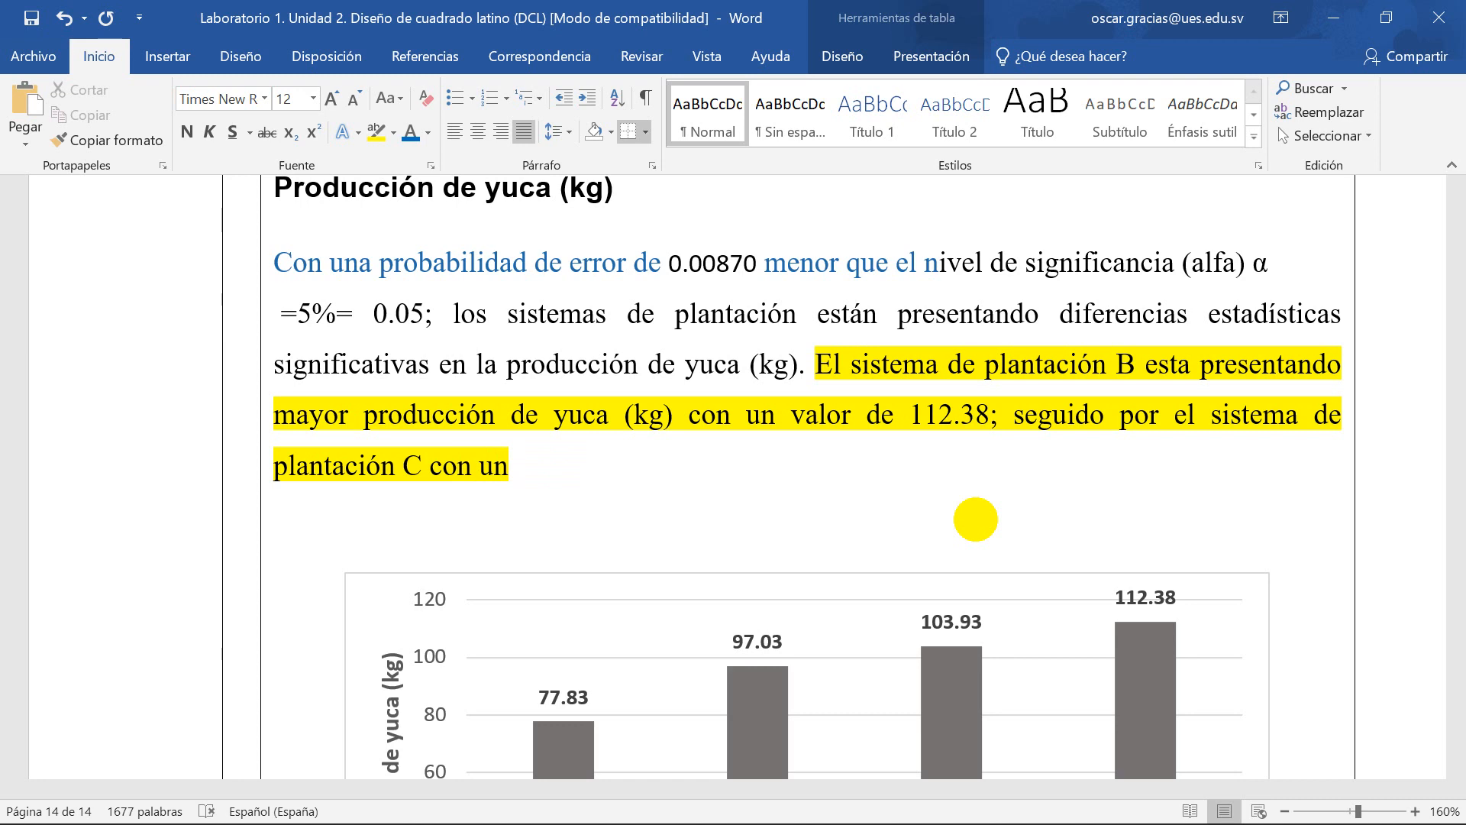
text(a producción )
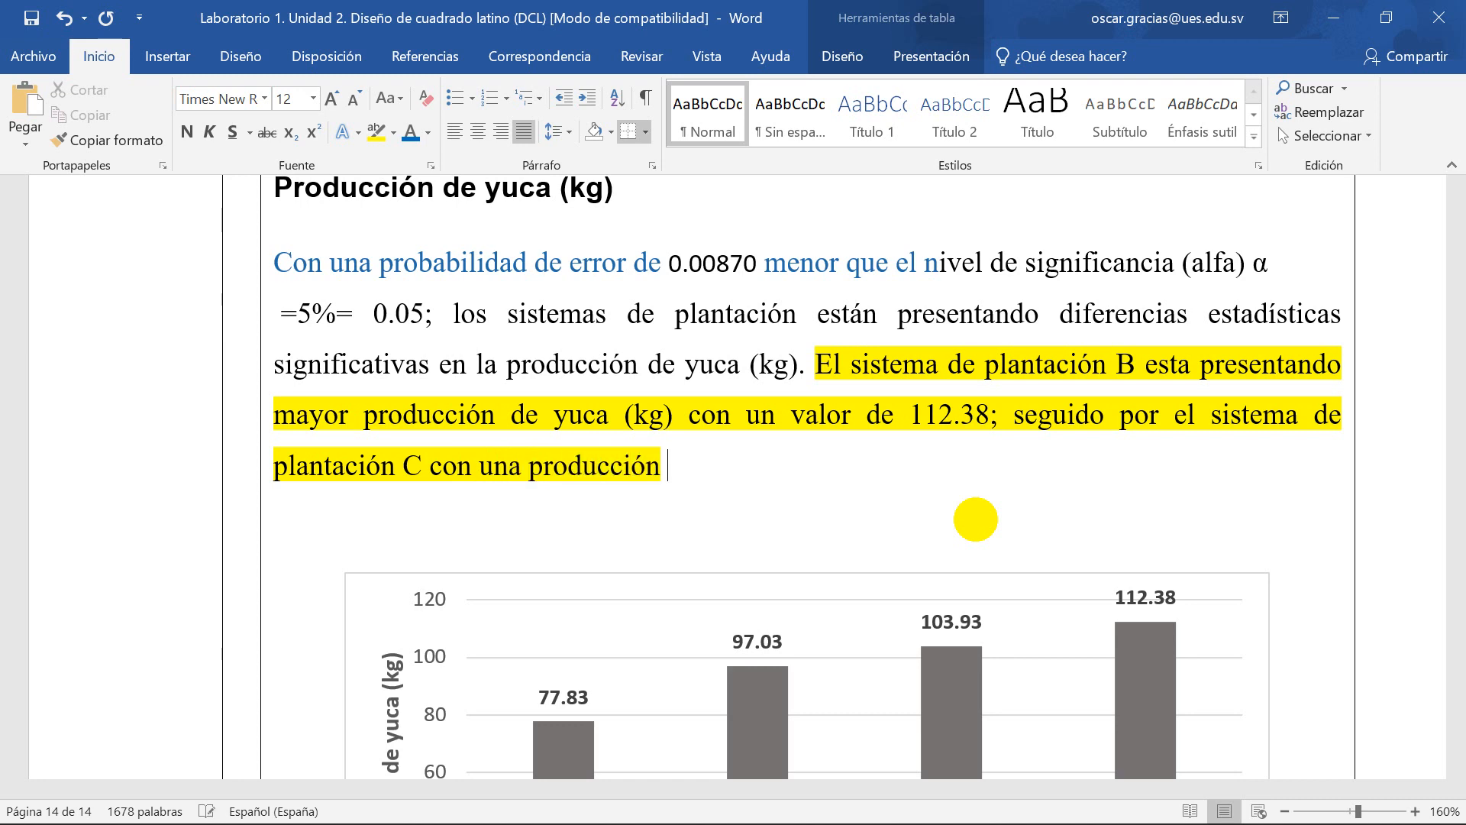
text(de 1)
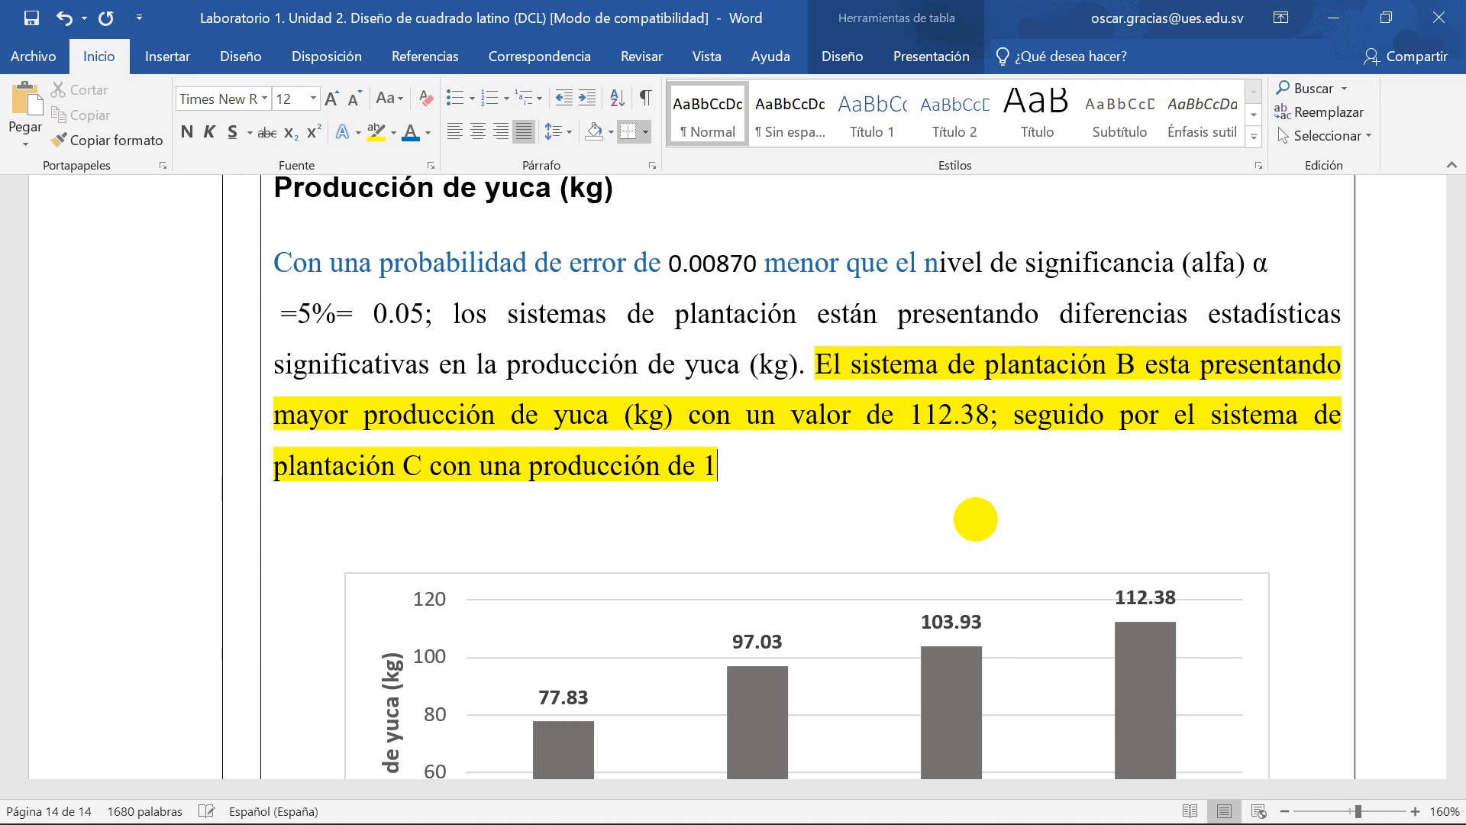
text(03.)
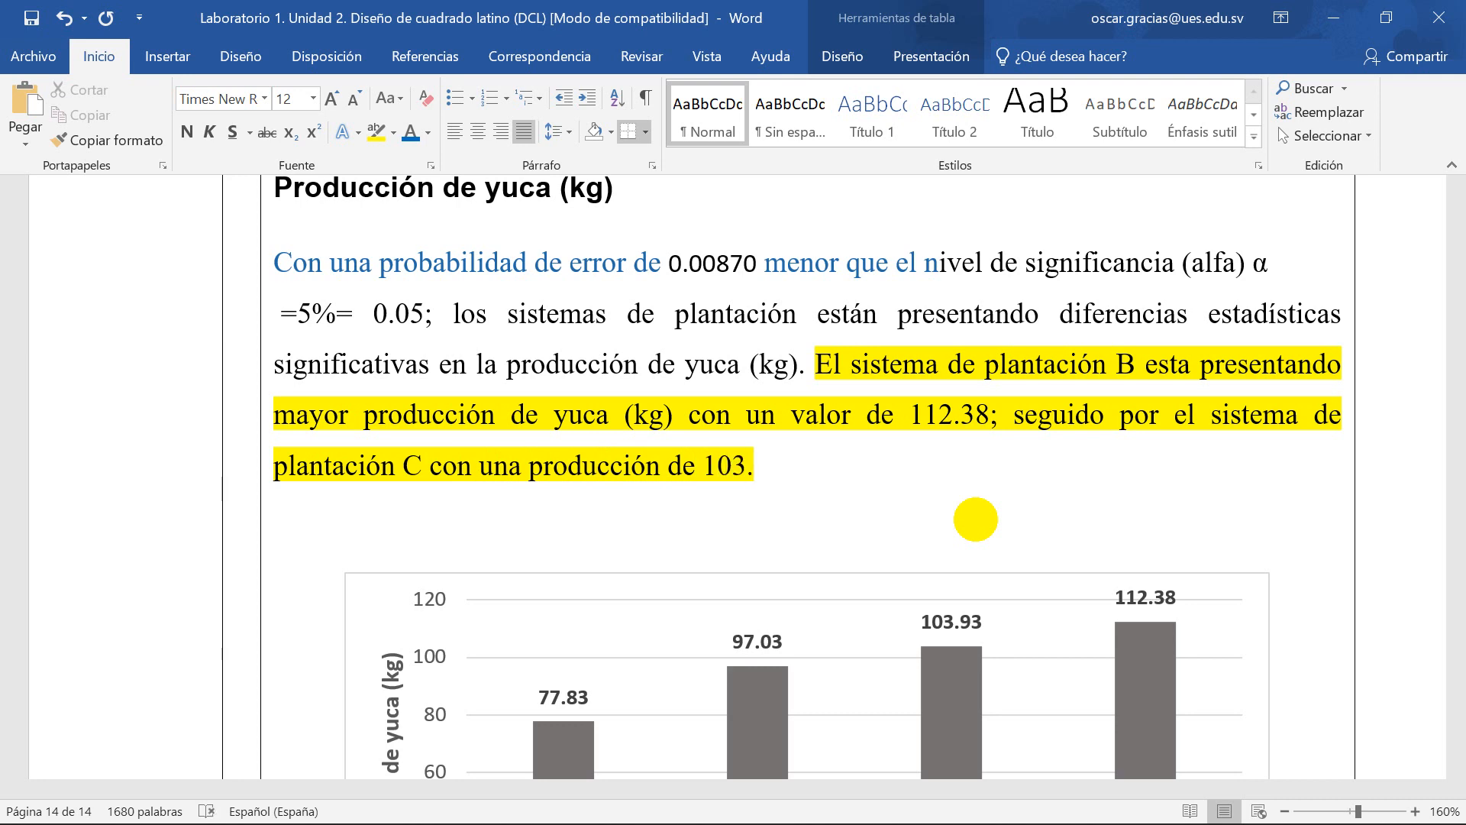
text(93 kig)
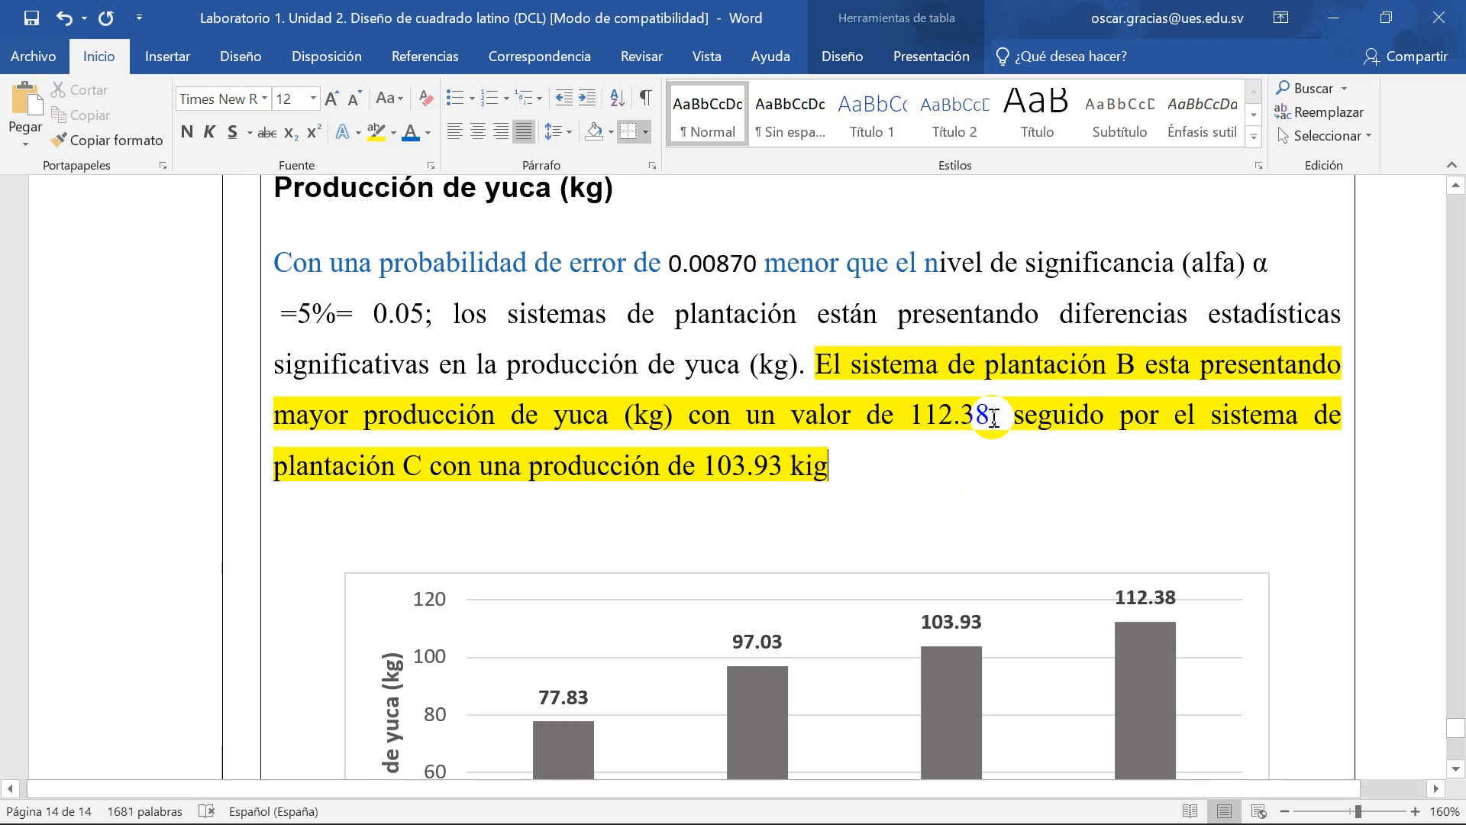
Step: Add the unit "kg" after 112.38 and correct the unit after 103.93 to "kg"
click(990, 415)
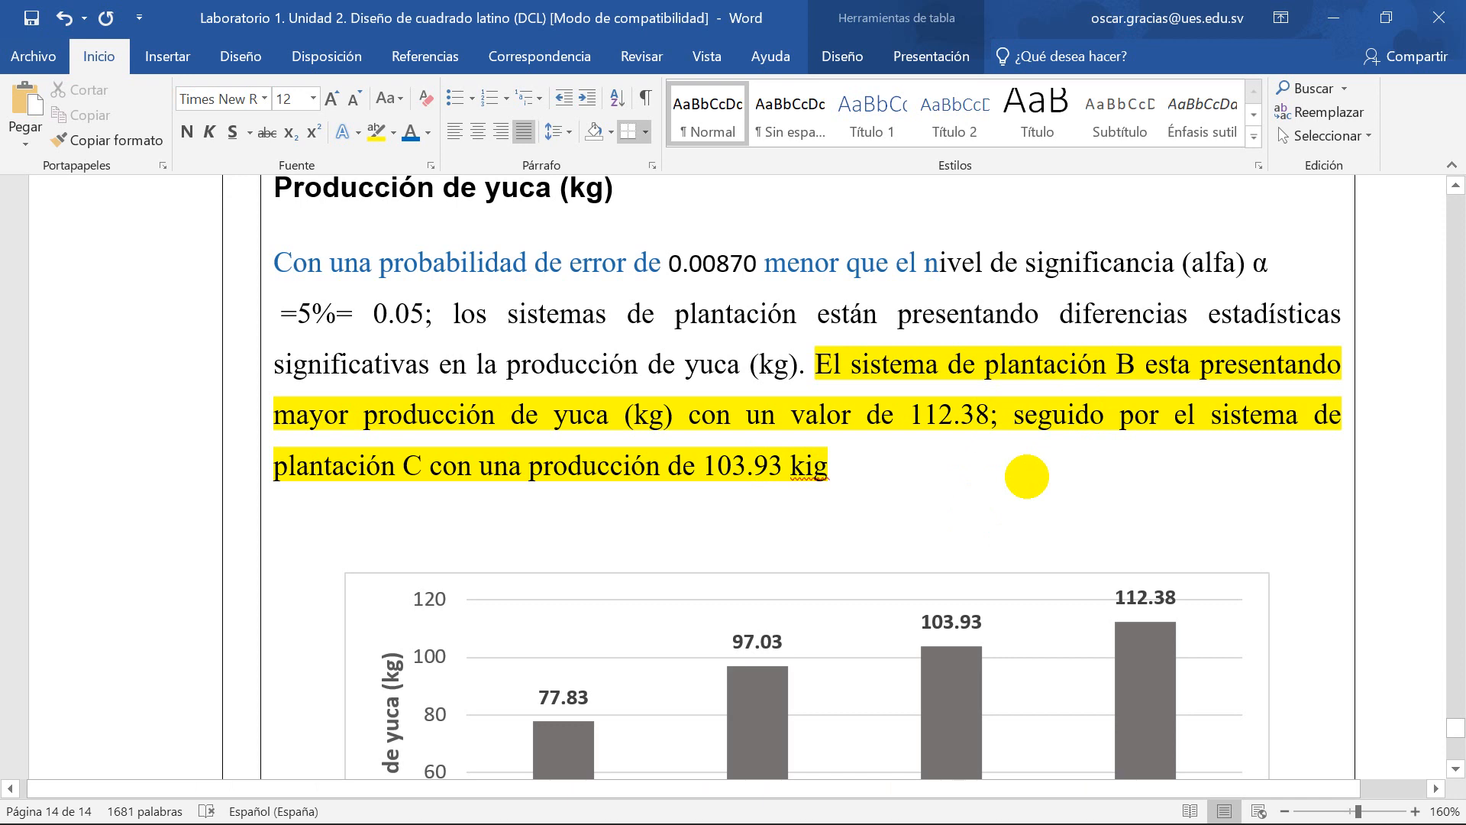
text(kg)
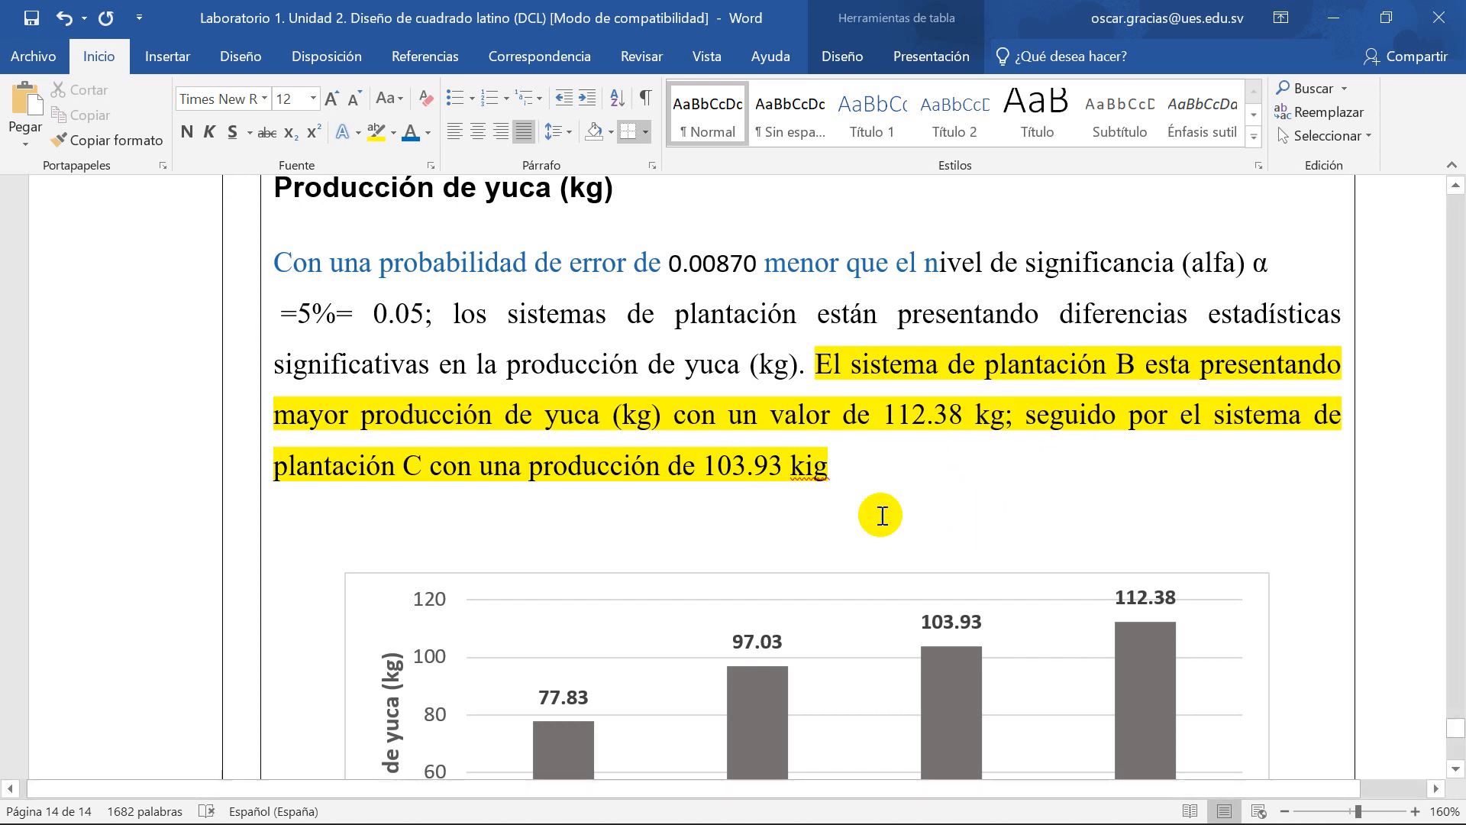
double_click(810, 465)
text(kg)
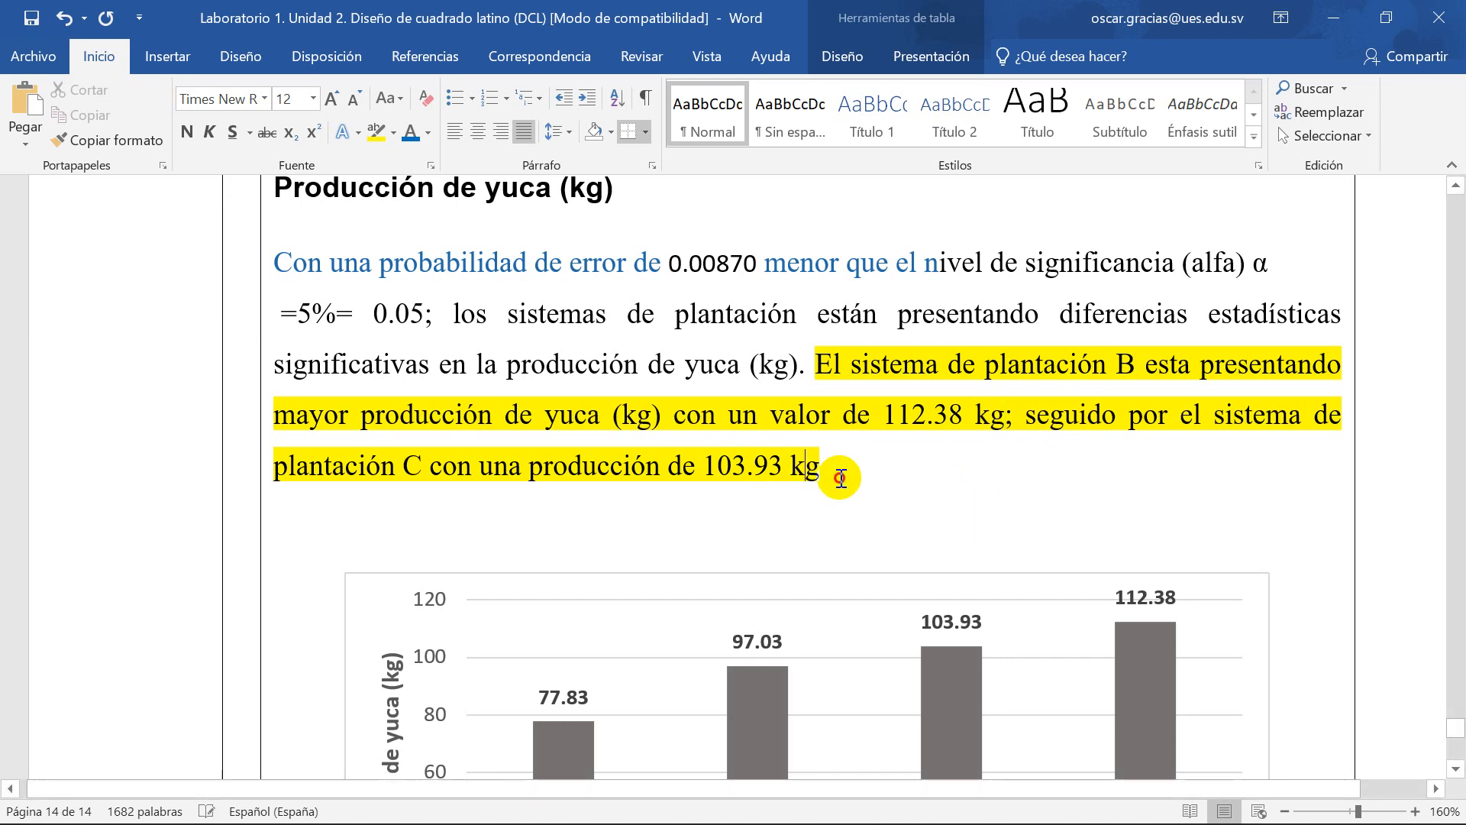
Step: Add "; el sistema de plantación" after "103.93 kg" to introduce the third-ranked planting system
text(; e)
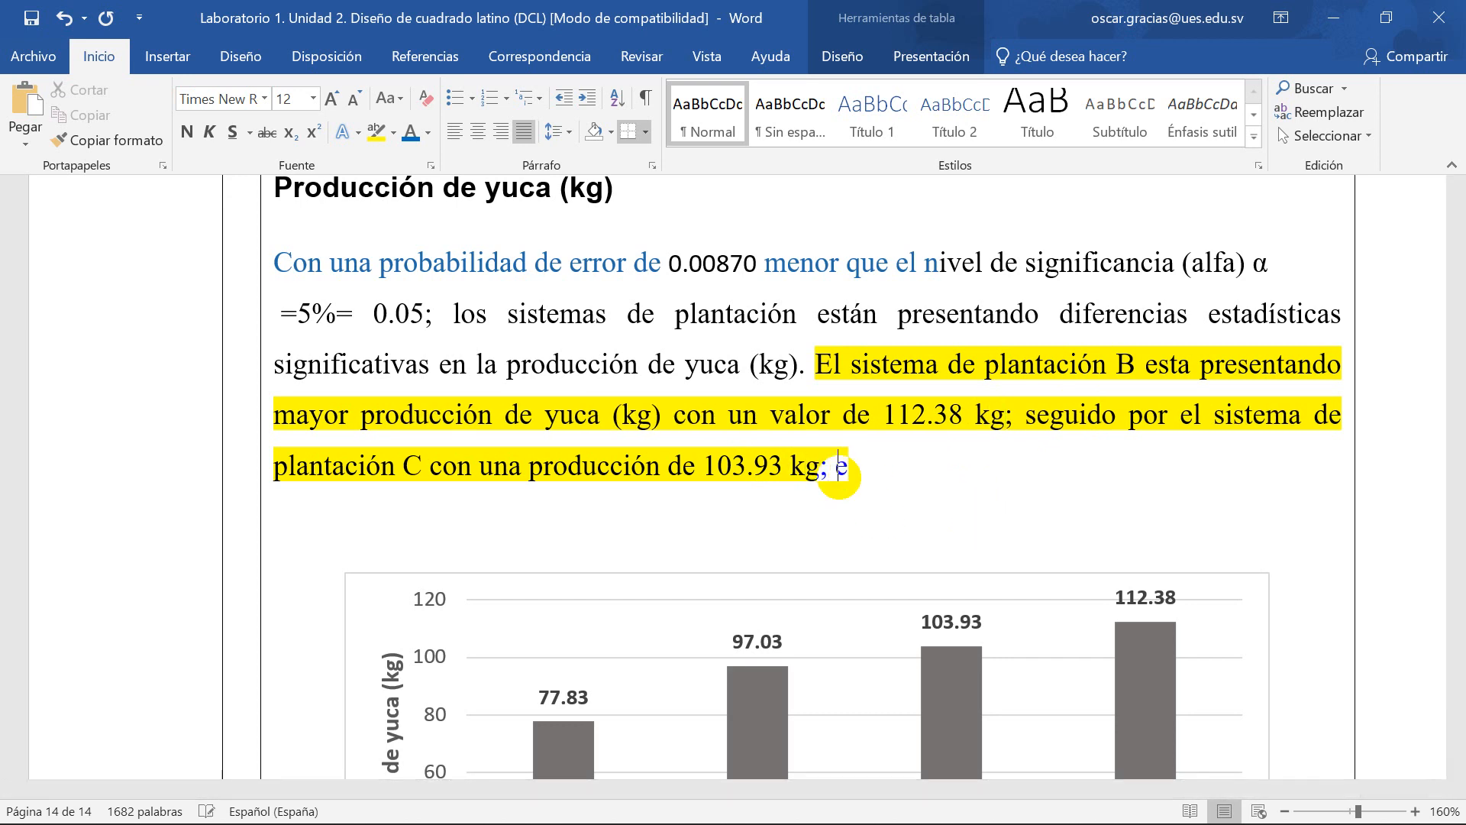
text(l sistema )
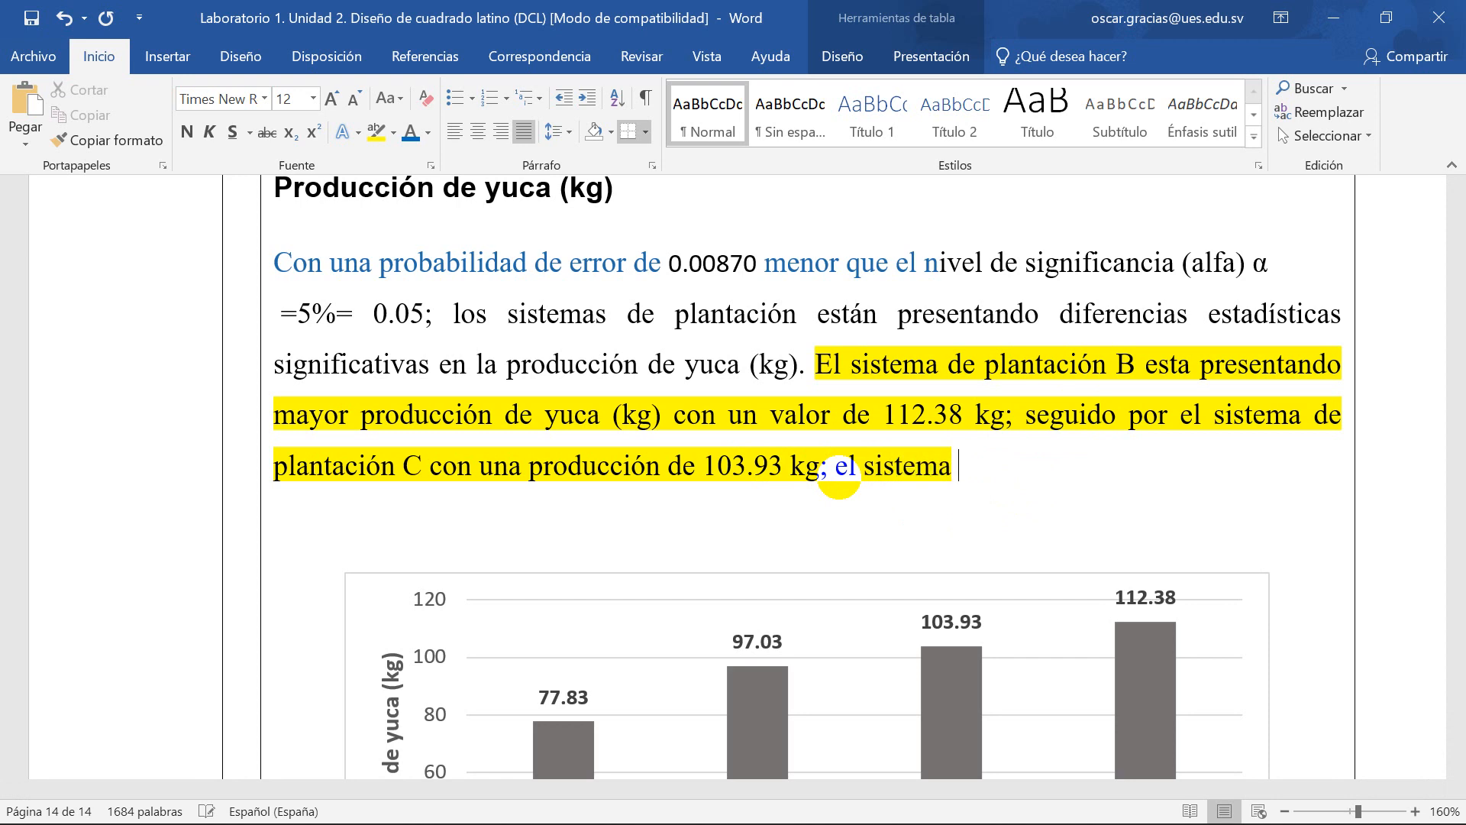
text(de plangaci)
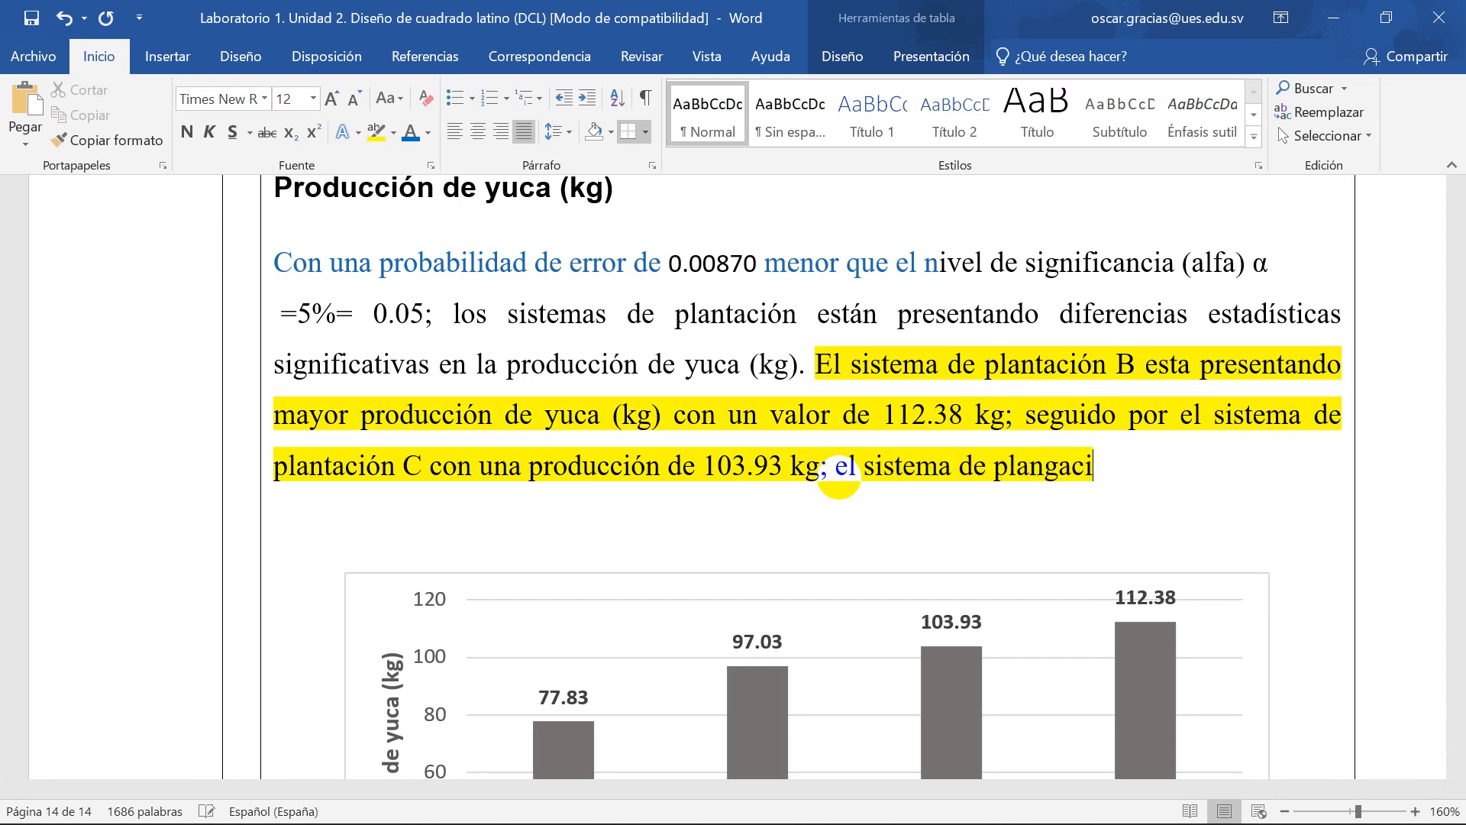
key(BackSpace)
key(BackSpace)
key(BackSpace)
key(BackSpace)
text(tación)
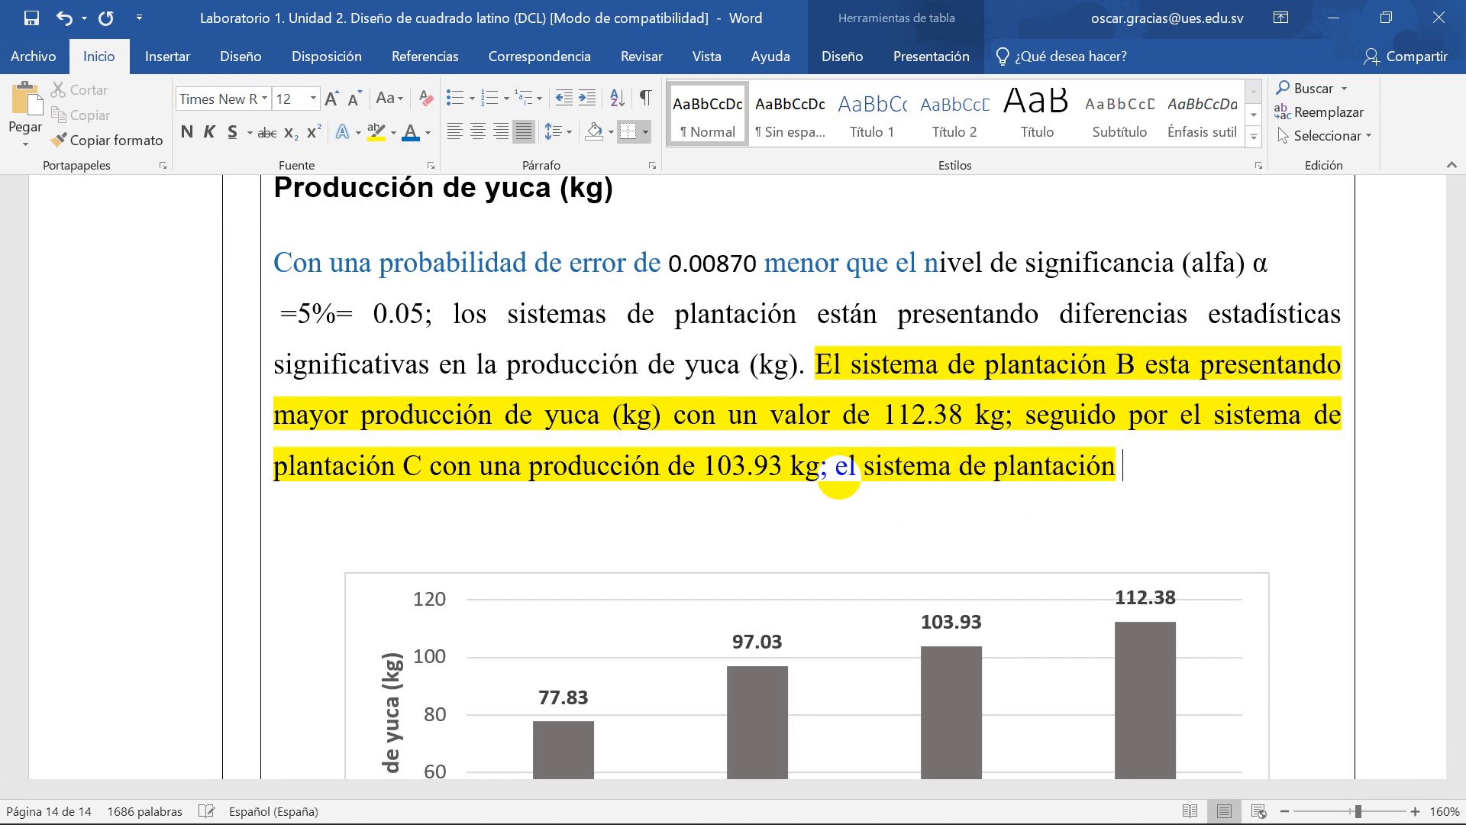
Step: Check the chart for the third-ranked planting system and continue the sentence with "A con un valor de 97.03 k"
scroll(795, 593, down, 3)
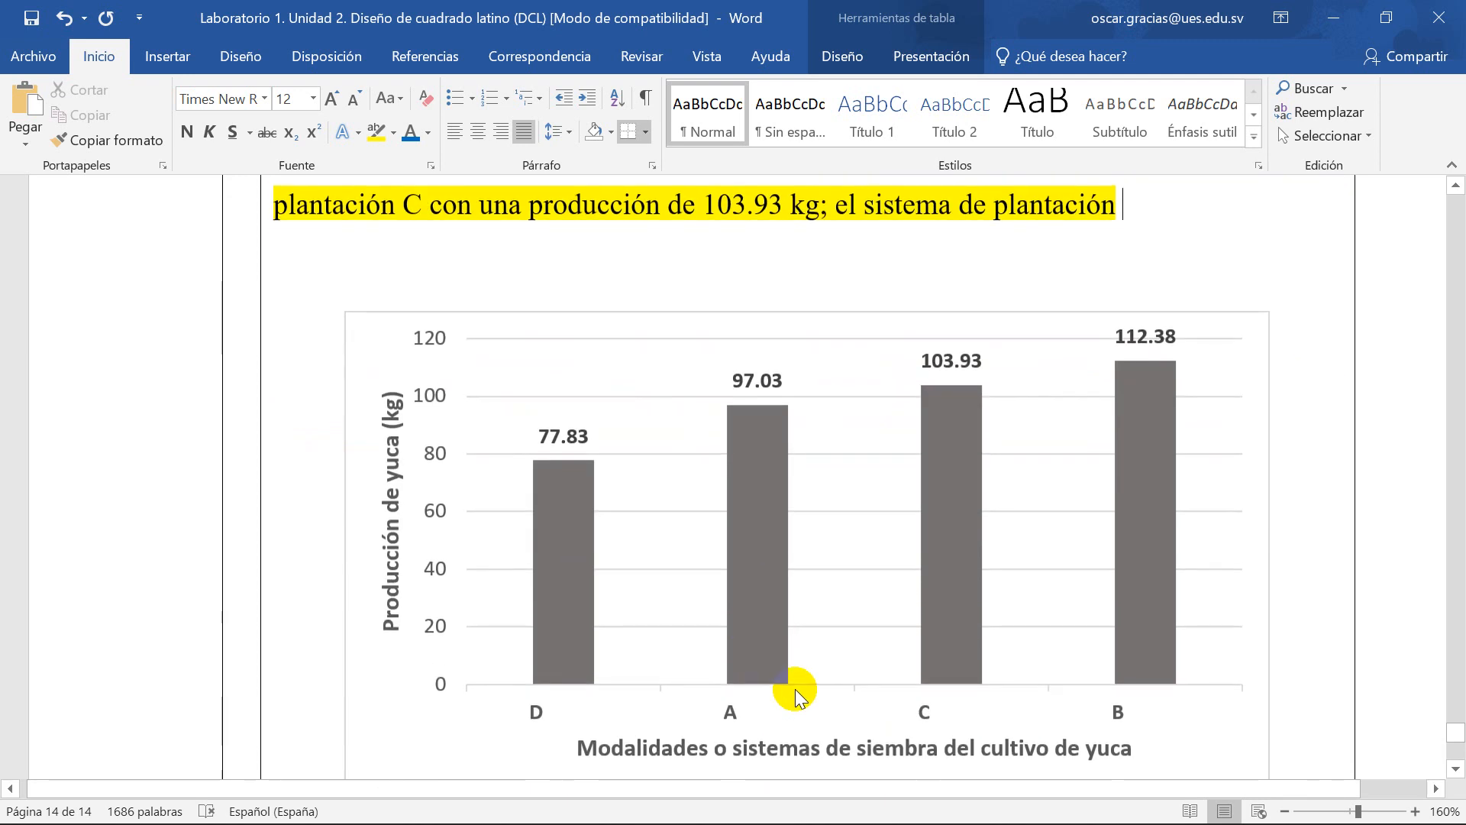
scroll(795, 681, up, 5)
text(A con un)
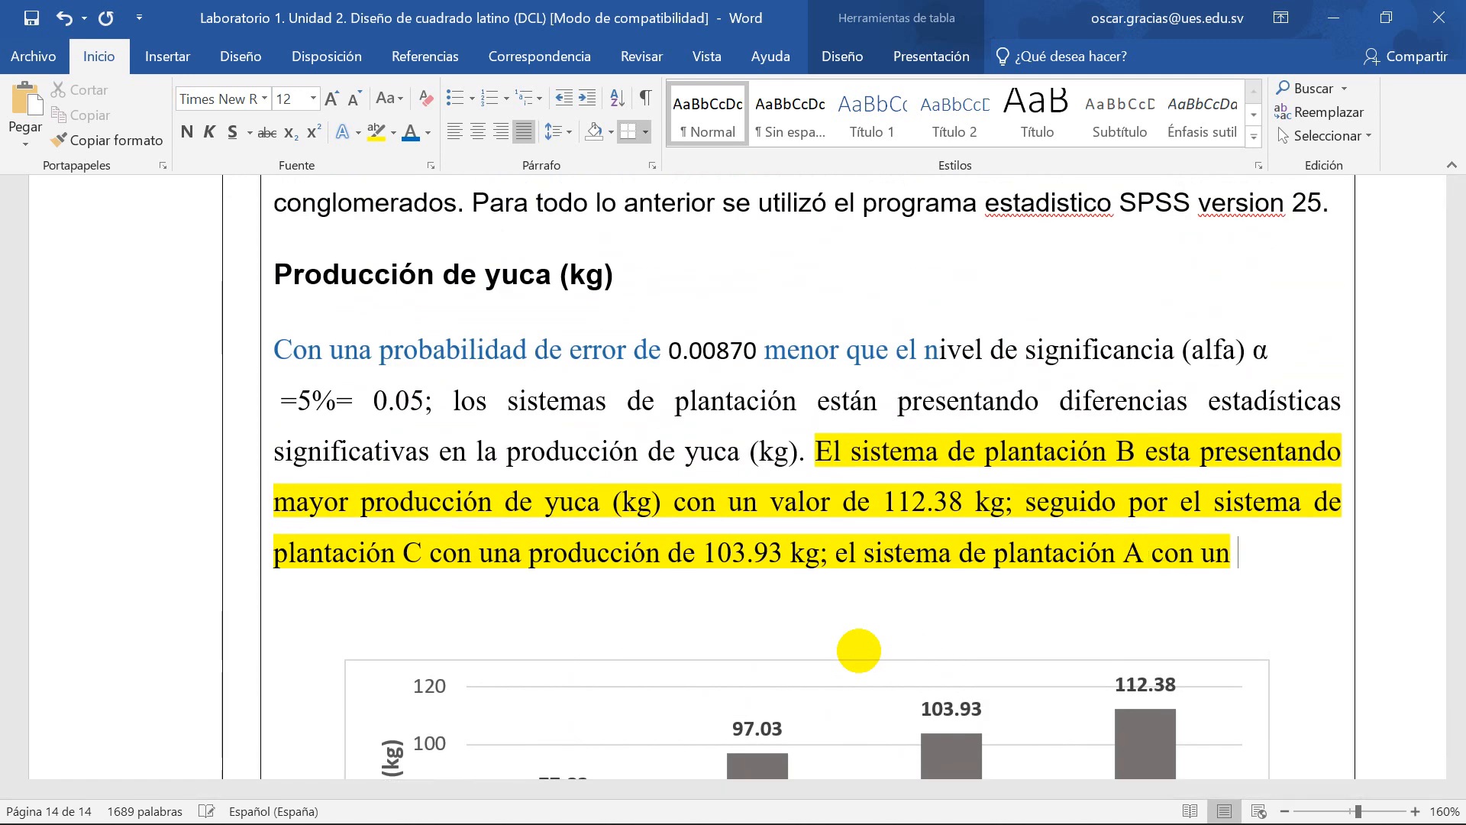
text(valor de)
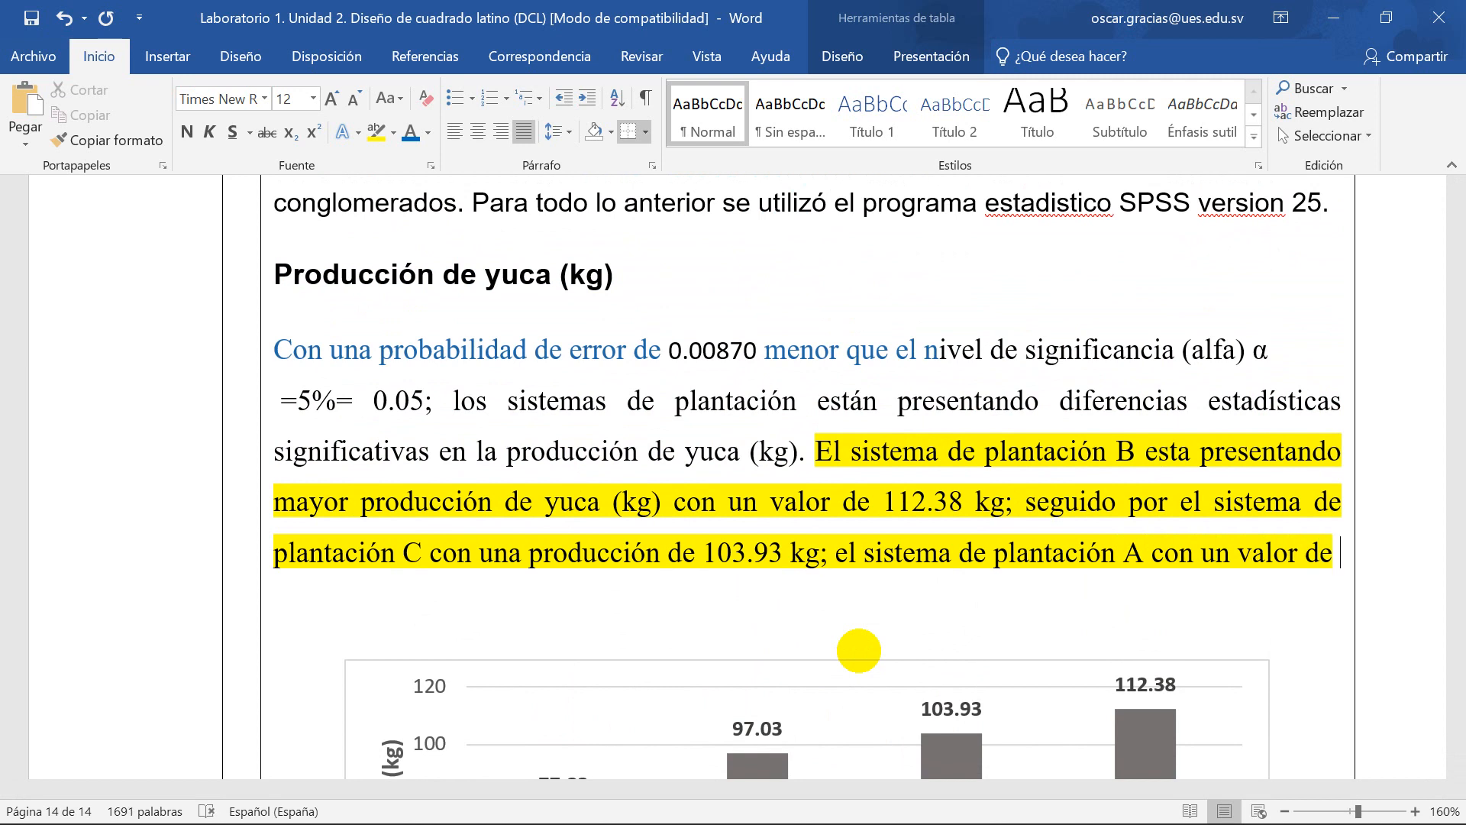
text( 97)
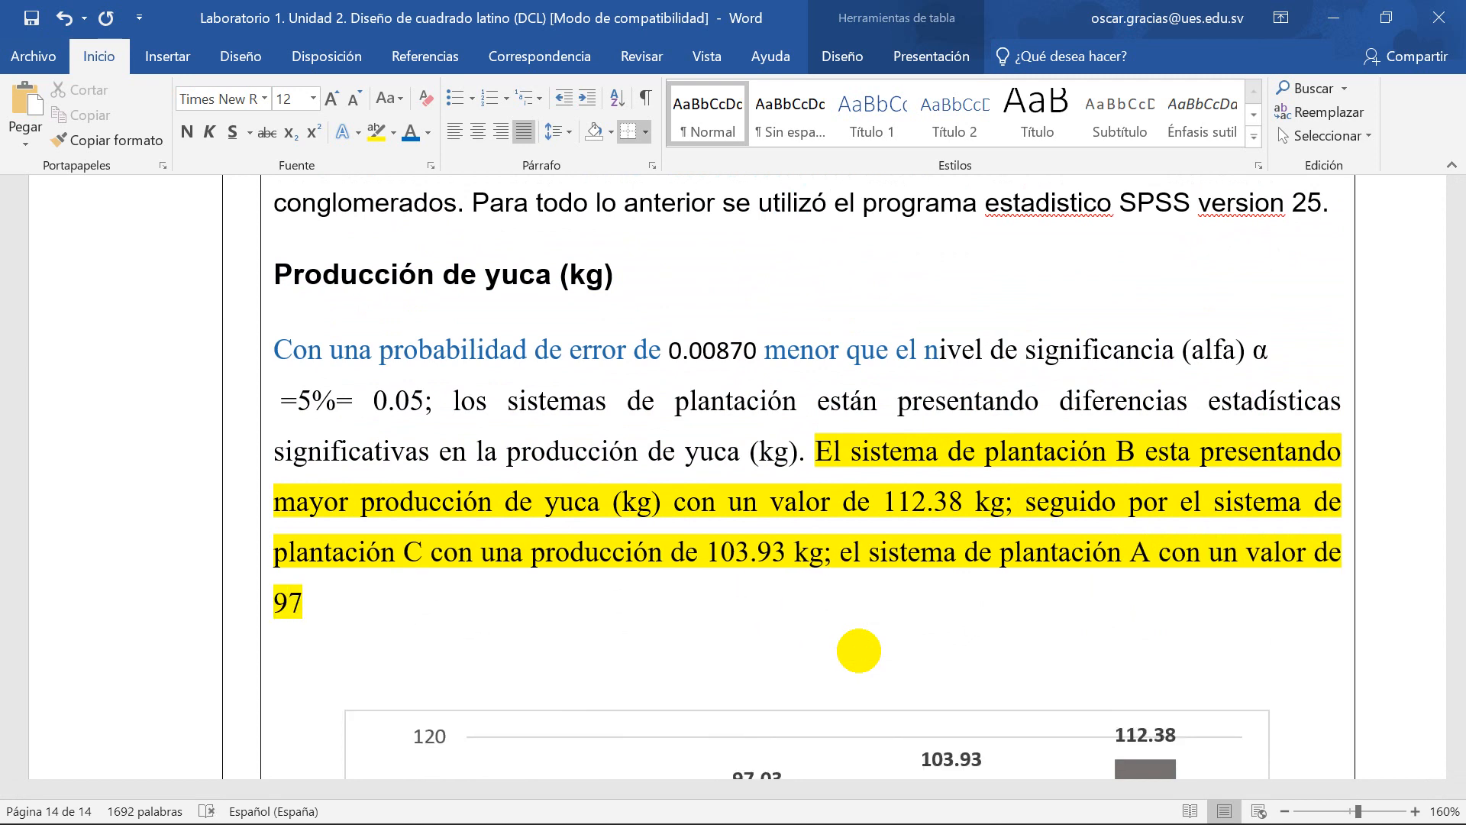
text(.03 ki)
key(BackSpace)
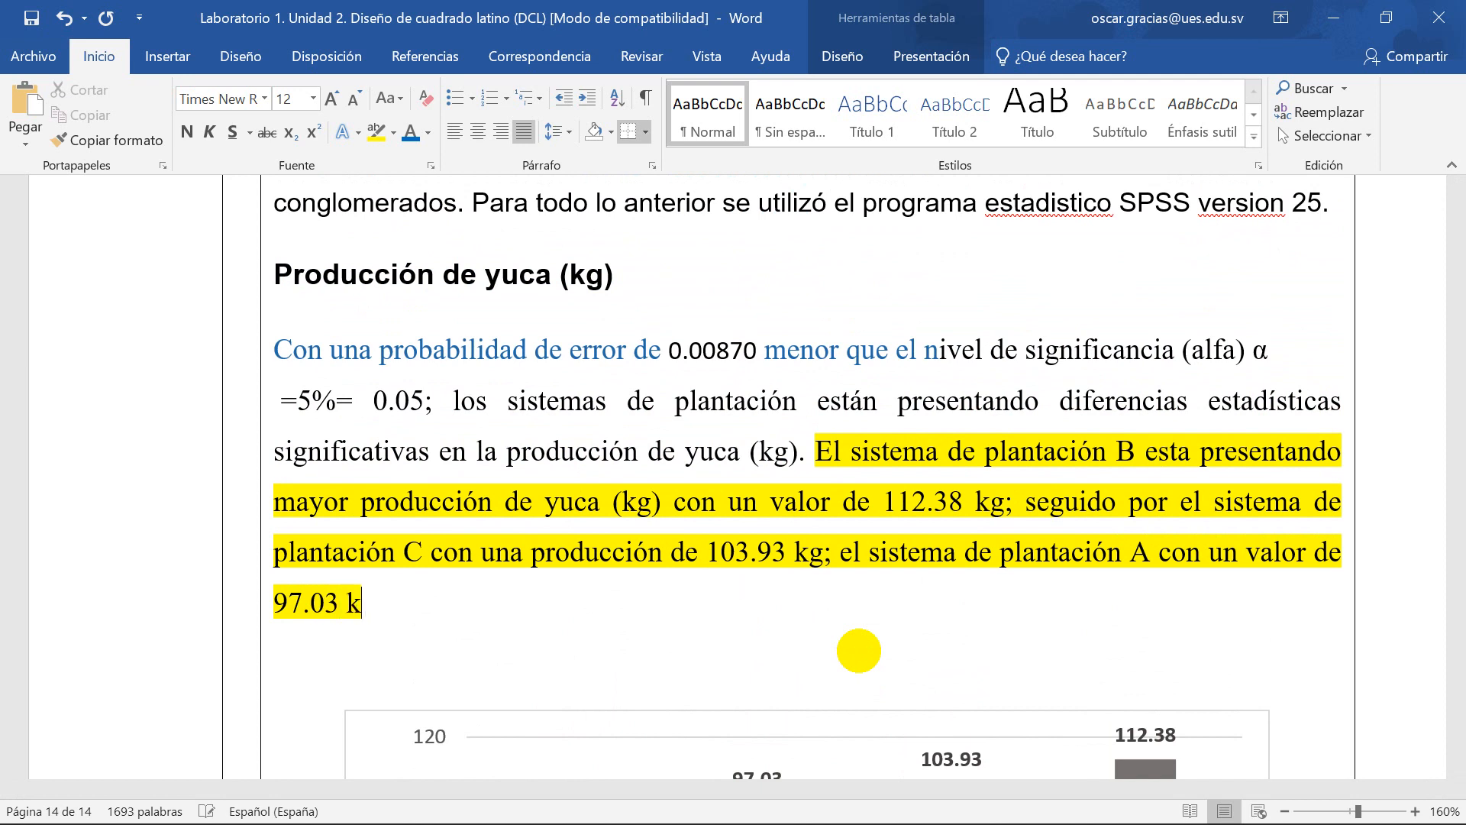
Step: Complete the unit after 97.03 as "kg" and continue with "; finalmente el sistema de plantación D"
text(g; final)
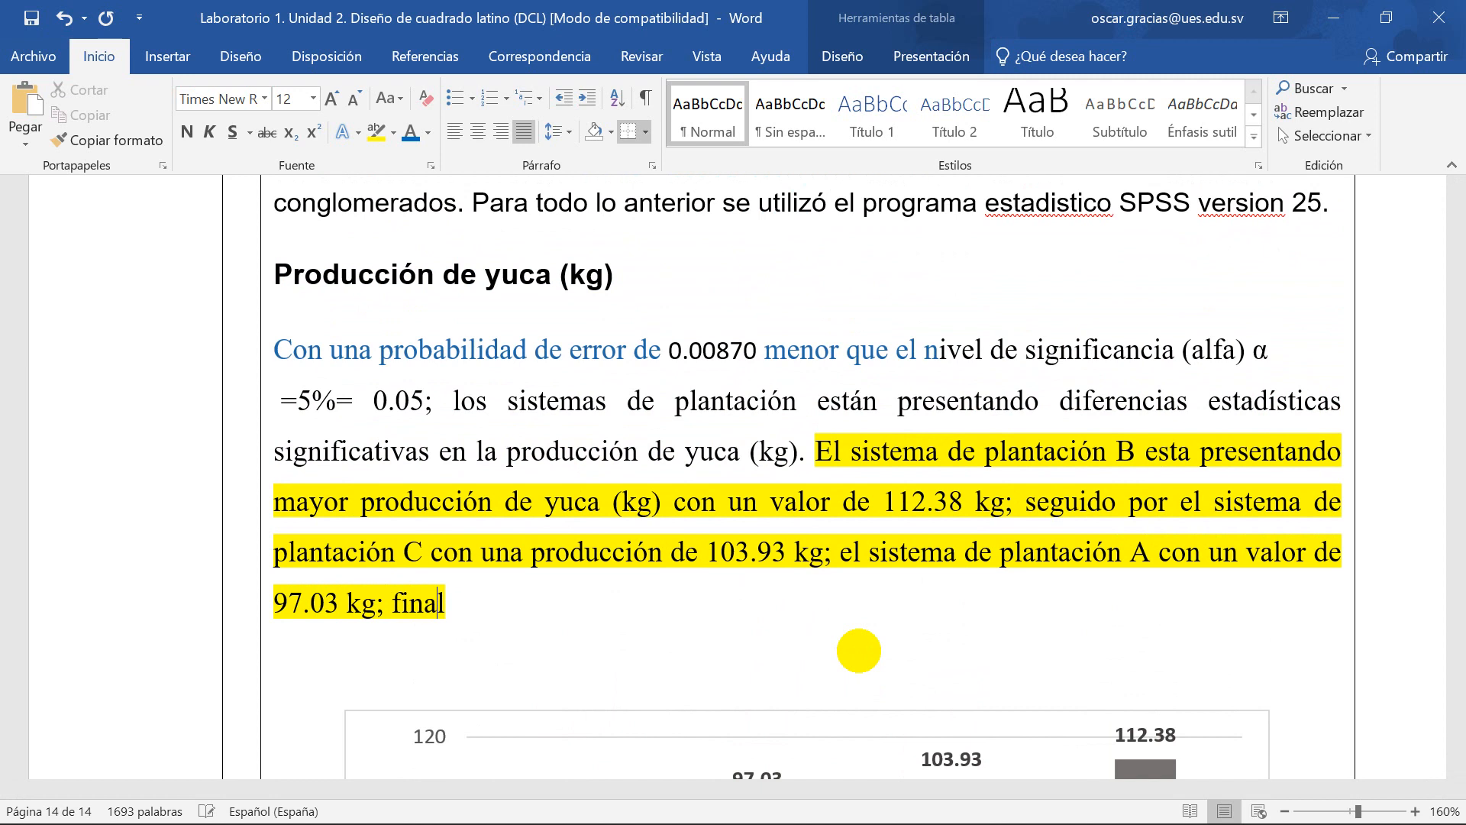
text(mente el tratami)
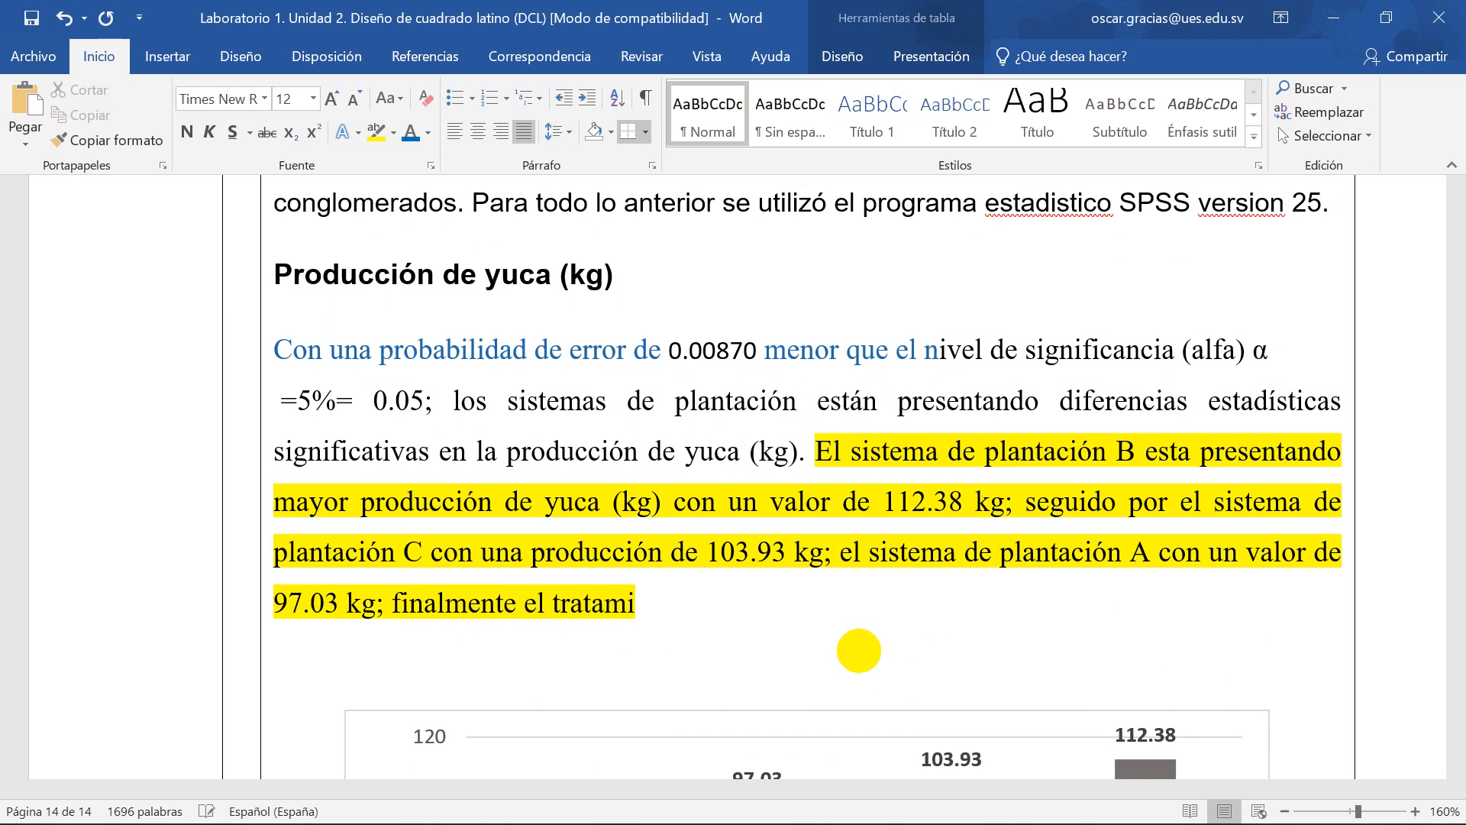
key(BackSpace)
key(BackSpace)
key(BackSpace)
key(BackSpace)
key(BackSpace)
key(BackSpace)
key(BackSpace)
text(sistema de plantación)
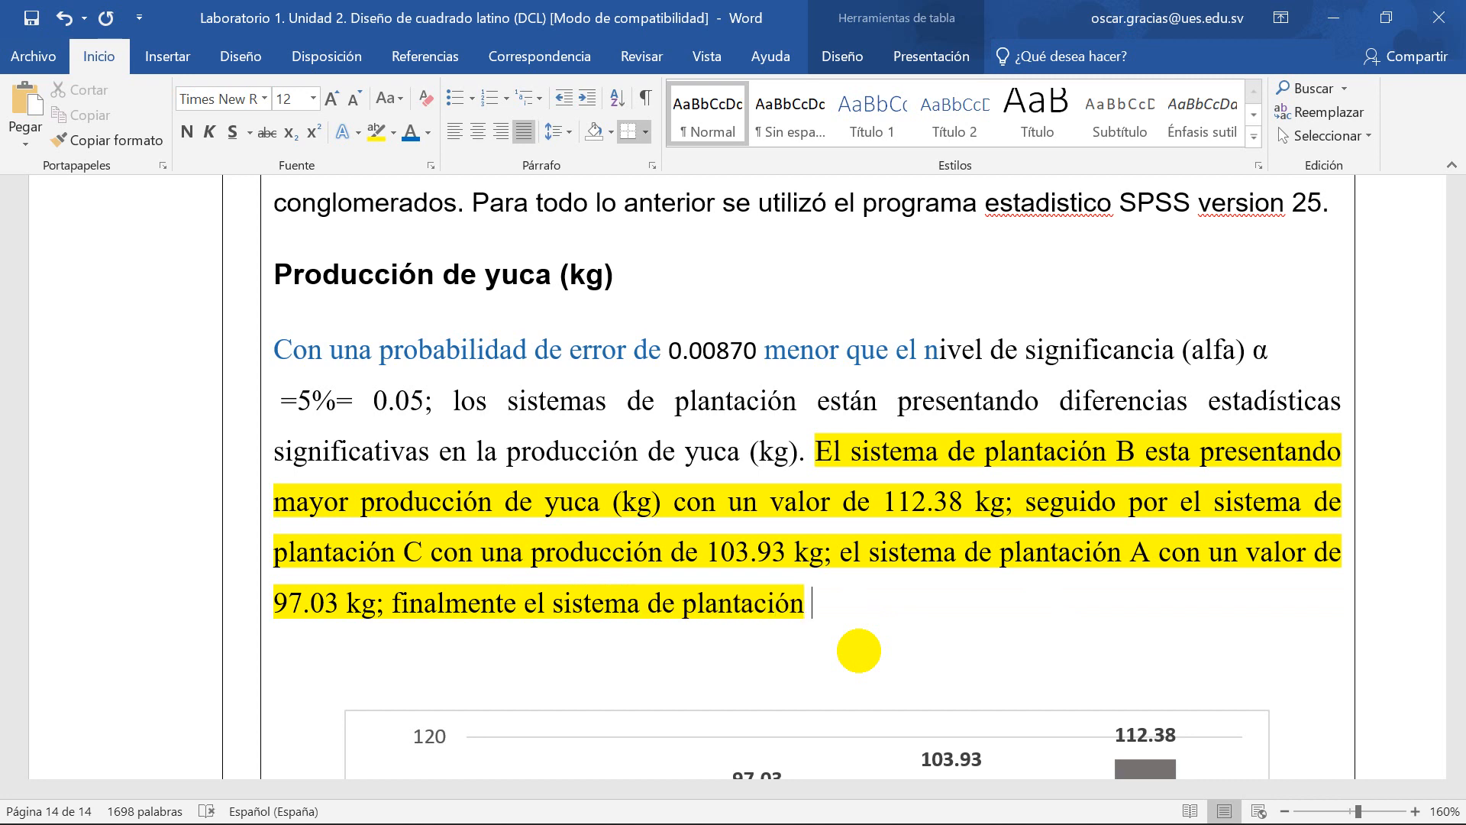
scroll(860, 651, down, 7)
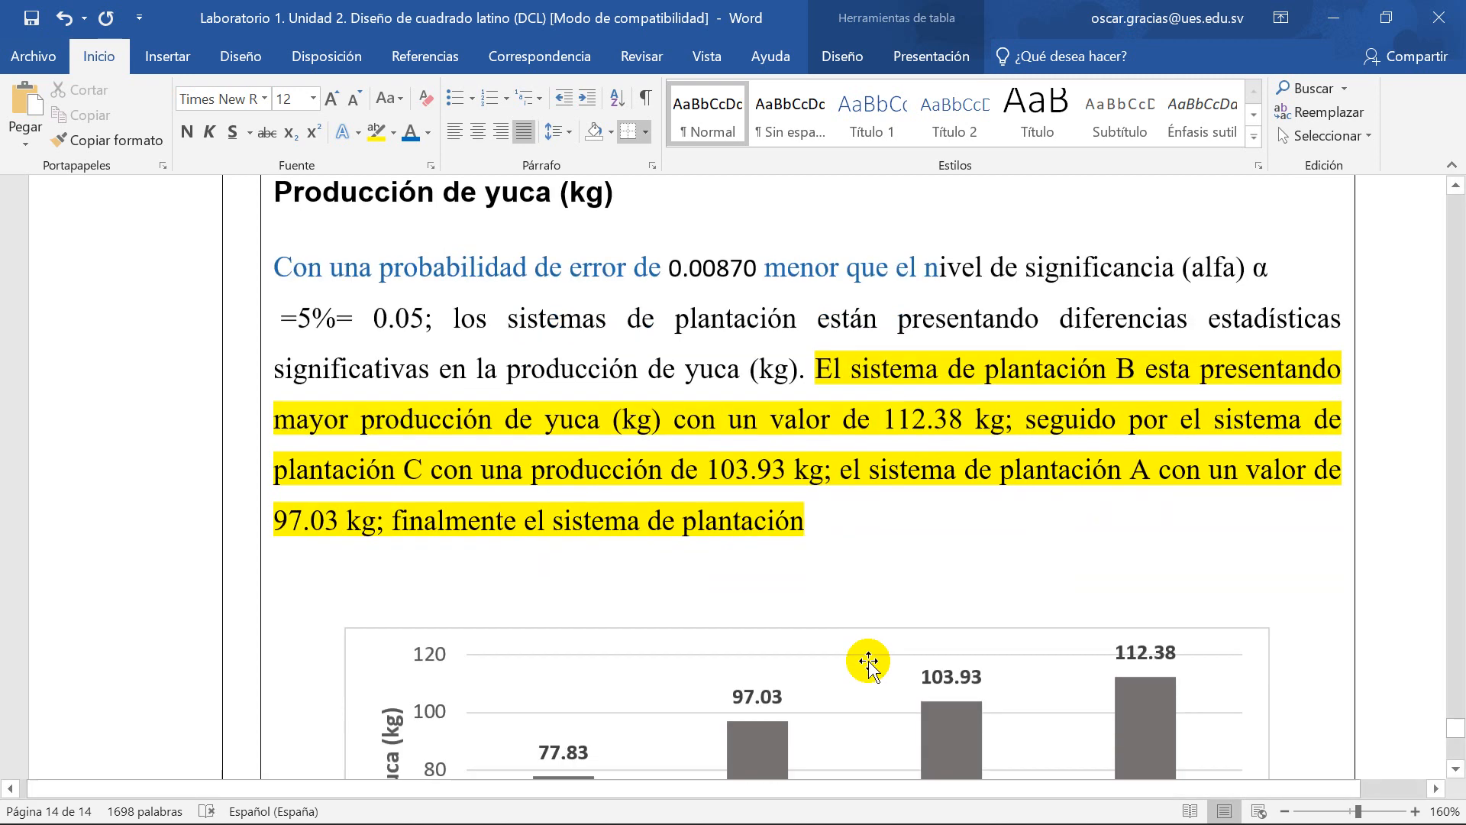
scroll(863, 651, up, 3)
scroll(868, 639, up, 3)
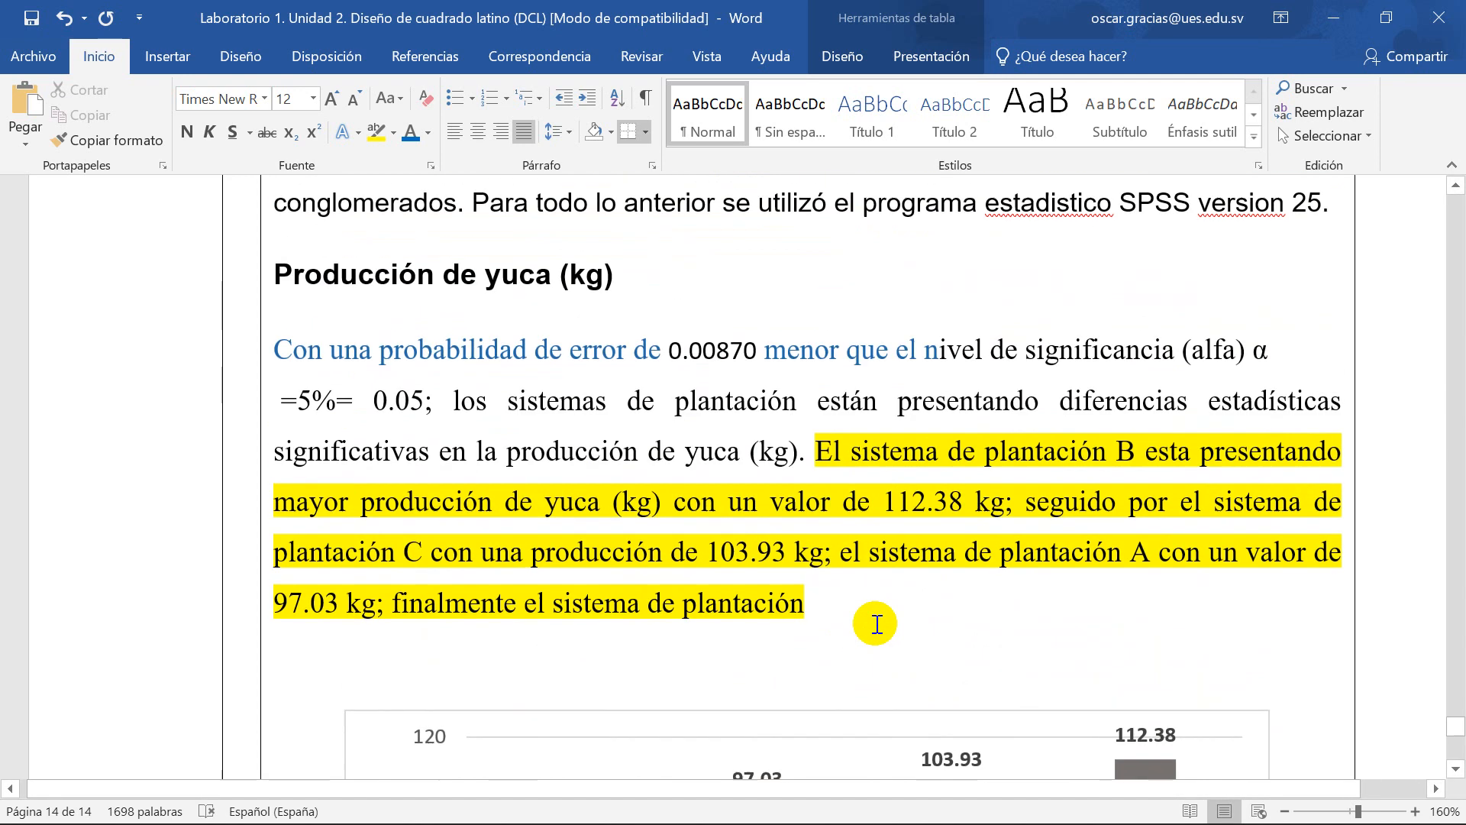
text(D)
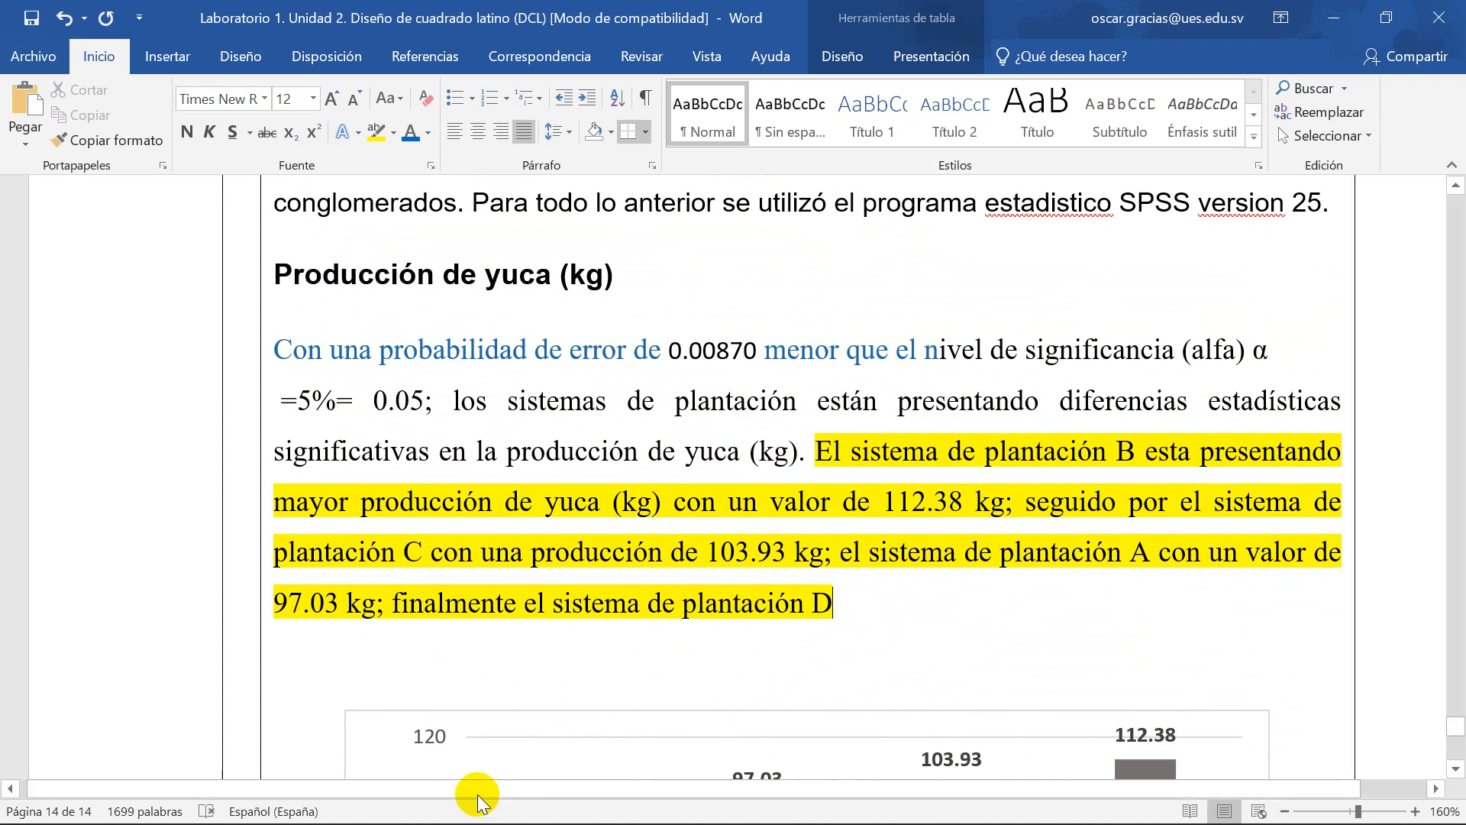
Step: Check the chart for planting system D and continue its sentence with "presentó el menor nivel de producción con un"
scroll(592, 656, down, 3)
scroll(623, 652, down, 1)
scroll(713, 694, up, 1)
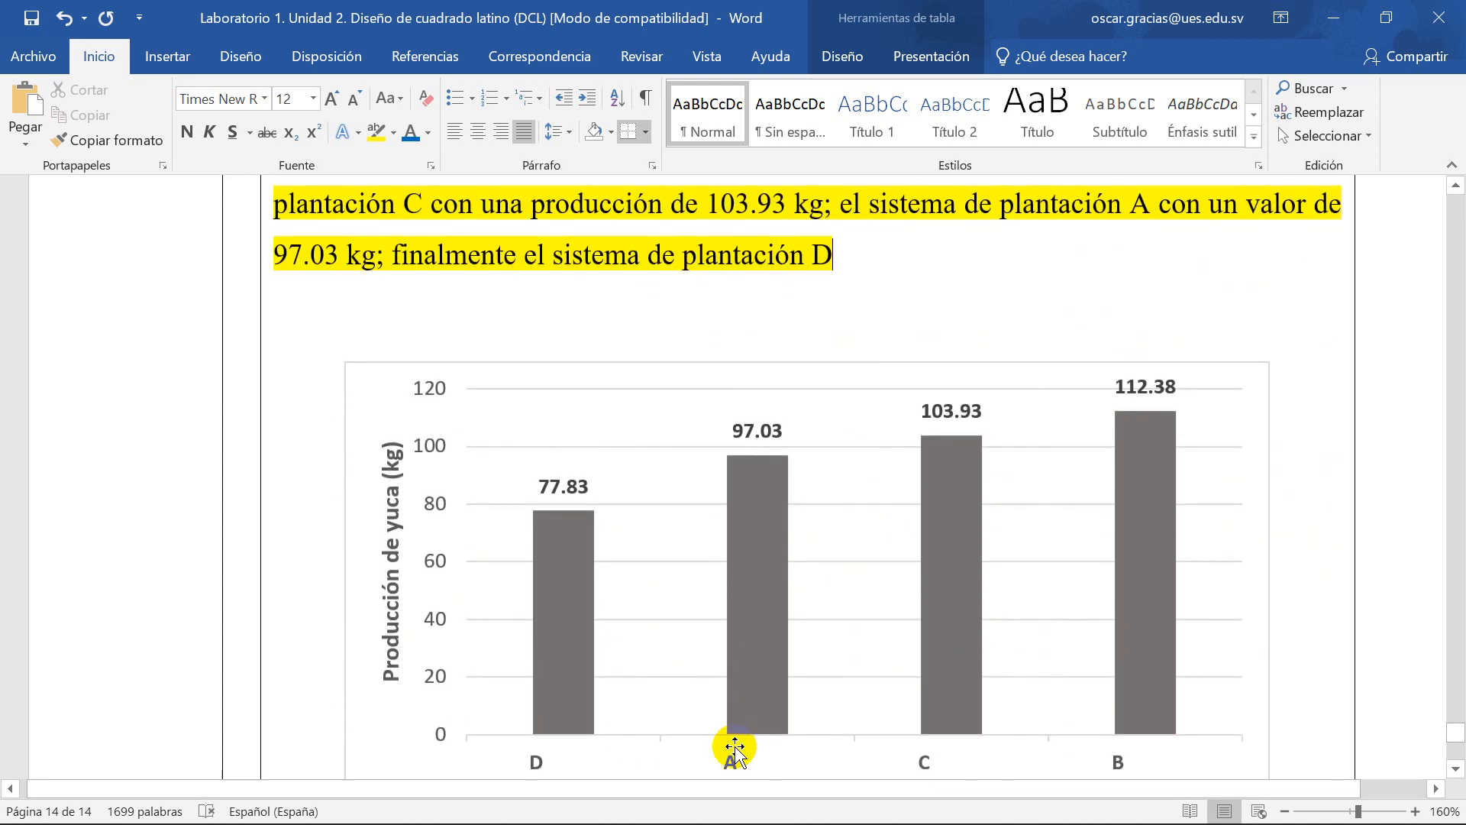
text(pres)
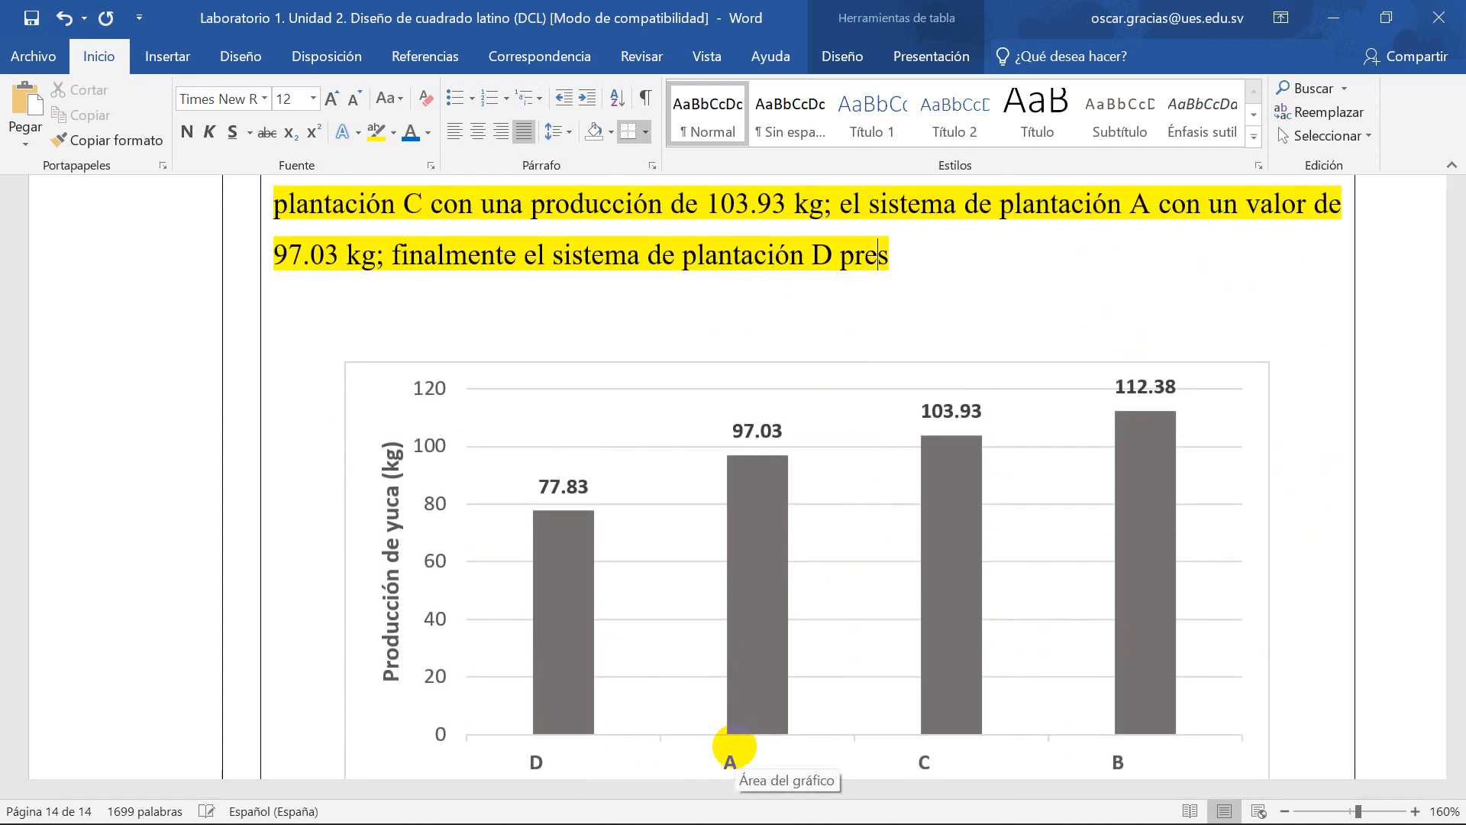
text(entó el m)
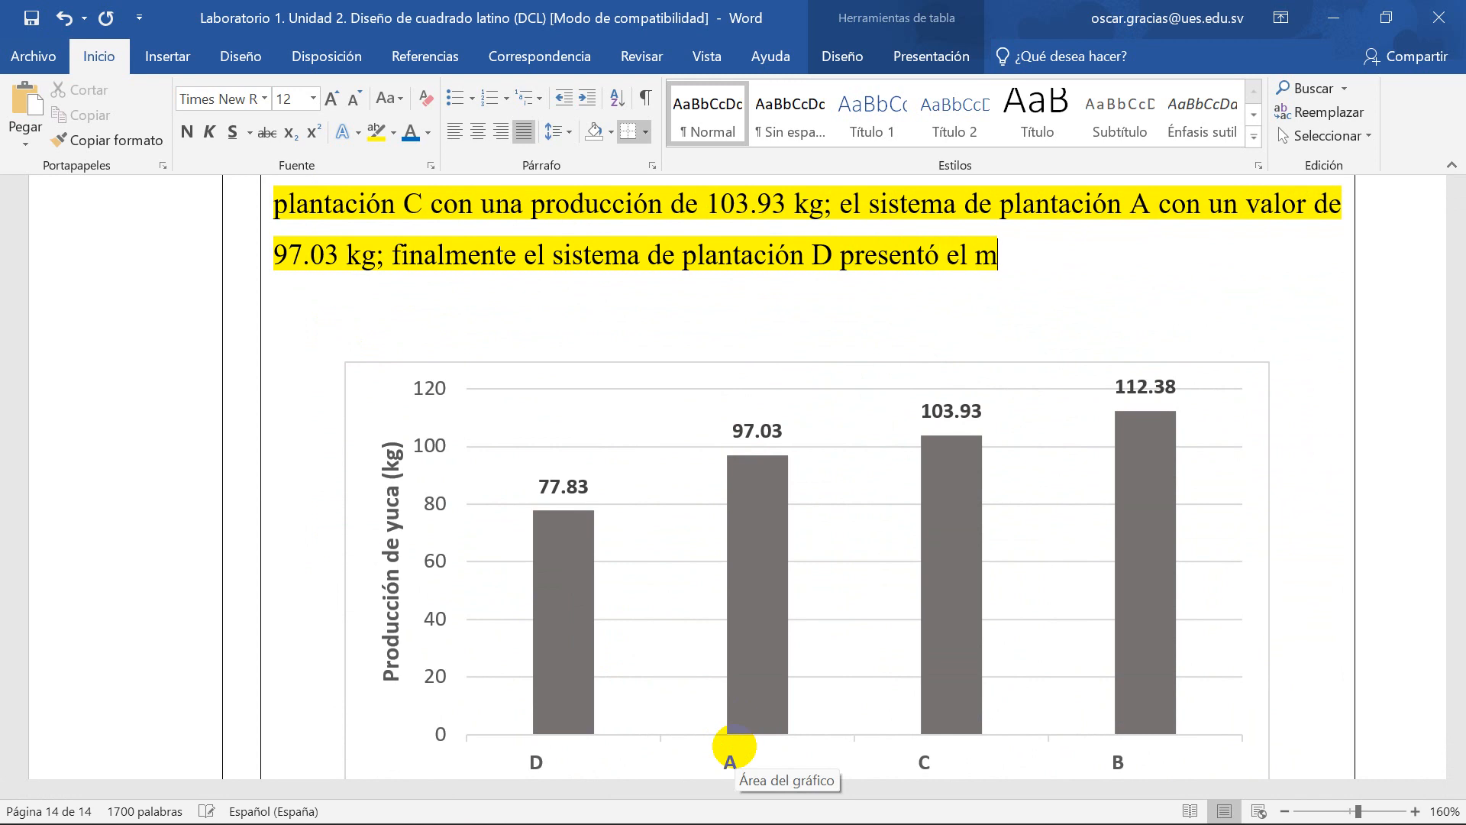
text(enor valo)
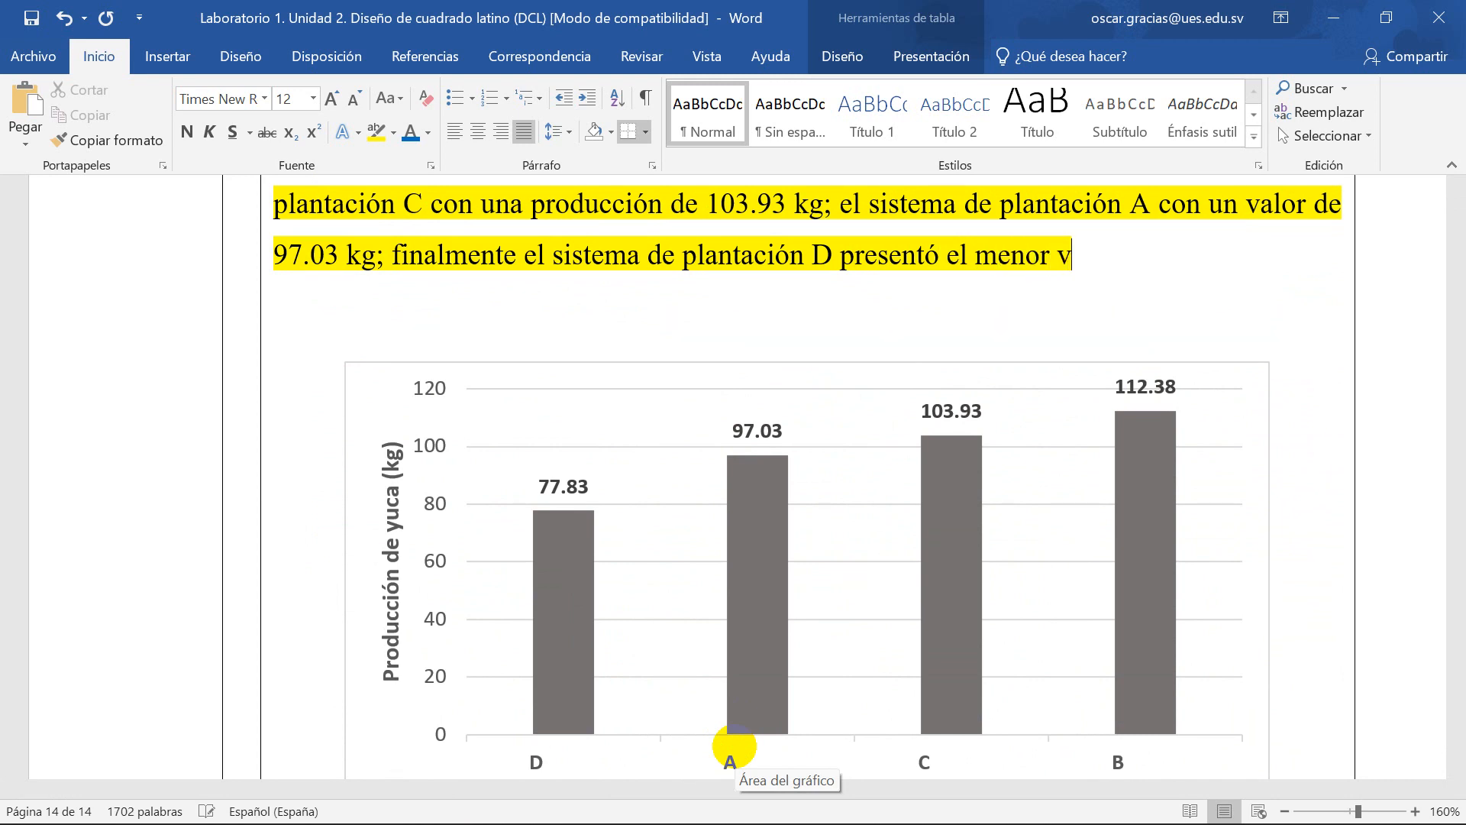
key(BackSpace)
key(BackSpace)
key(BackSpace)
key(BackSpace)
text(nivel de producci)
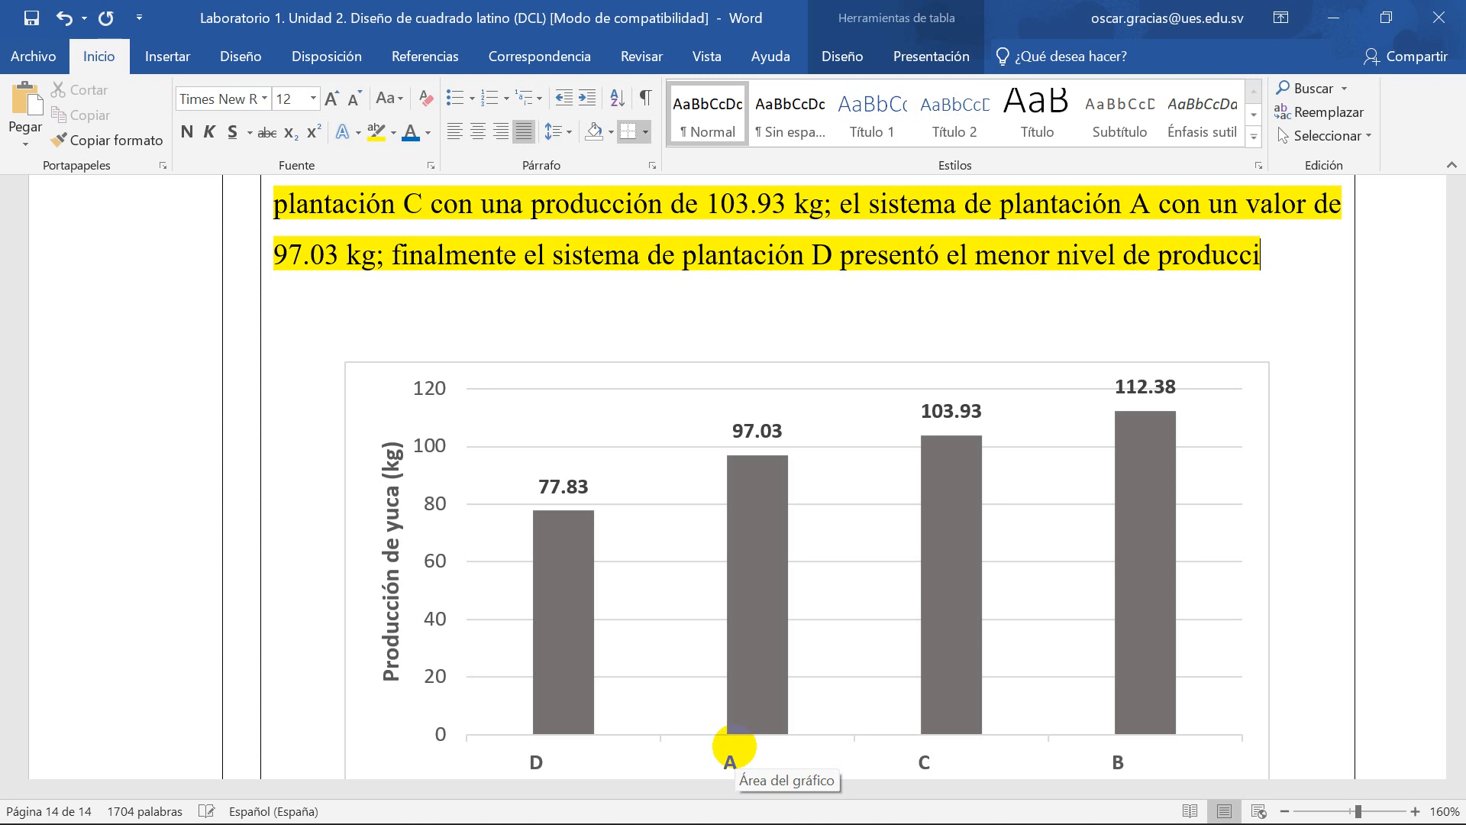
text(ón con un )
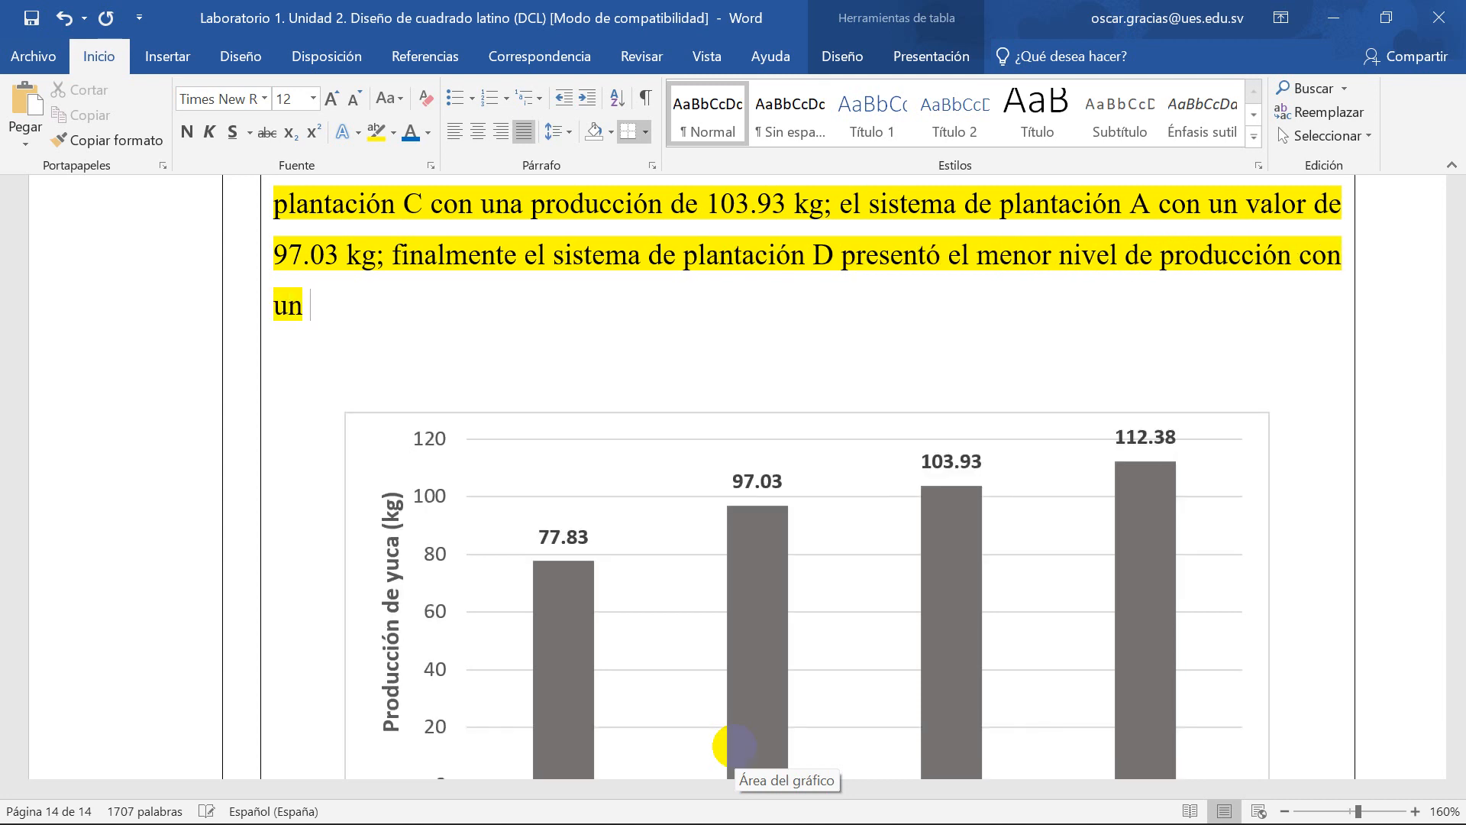
Step: Finish the sentence on planting system D with "valor de 77.83 kg." and save the document
text(valor )
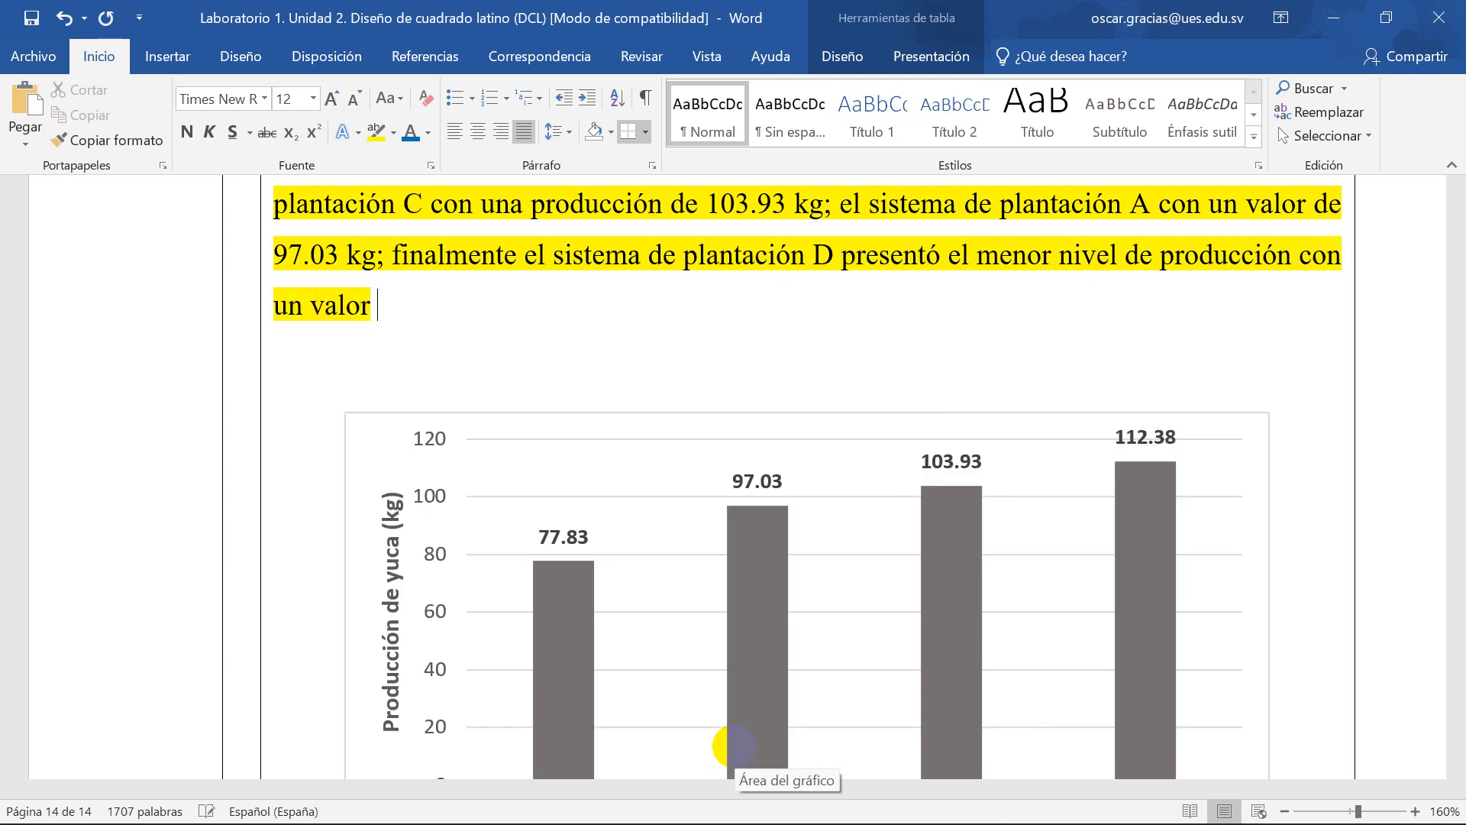
text(de 77)
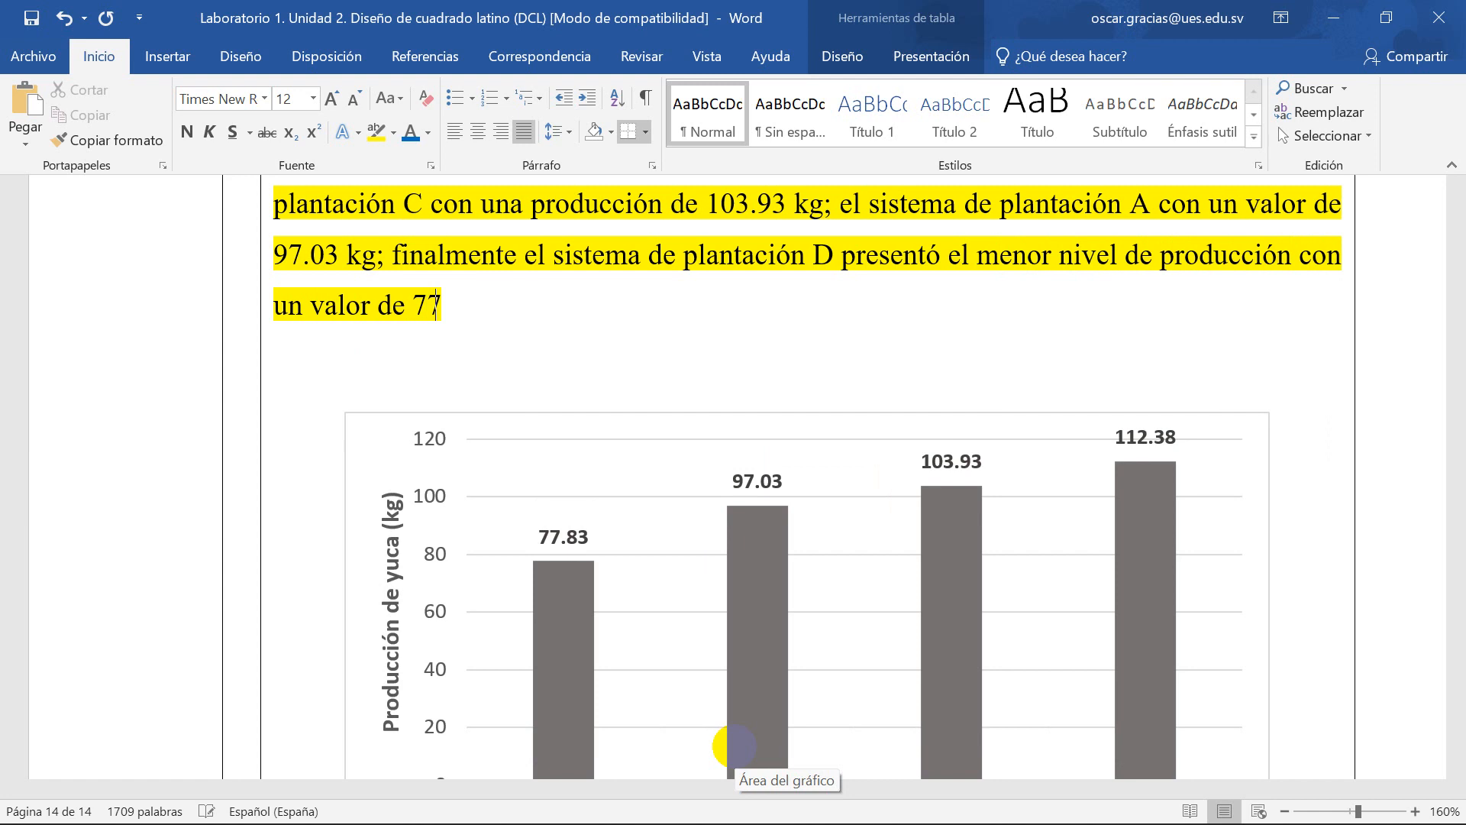
text(.83 )
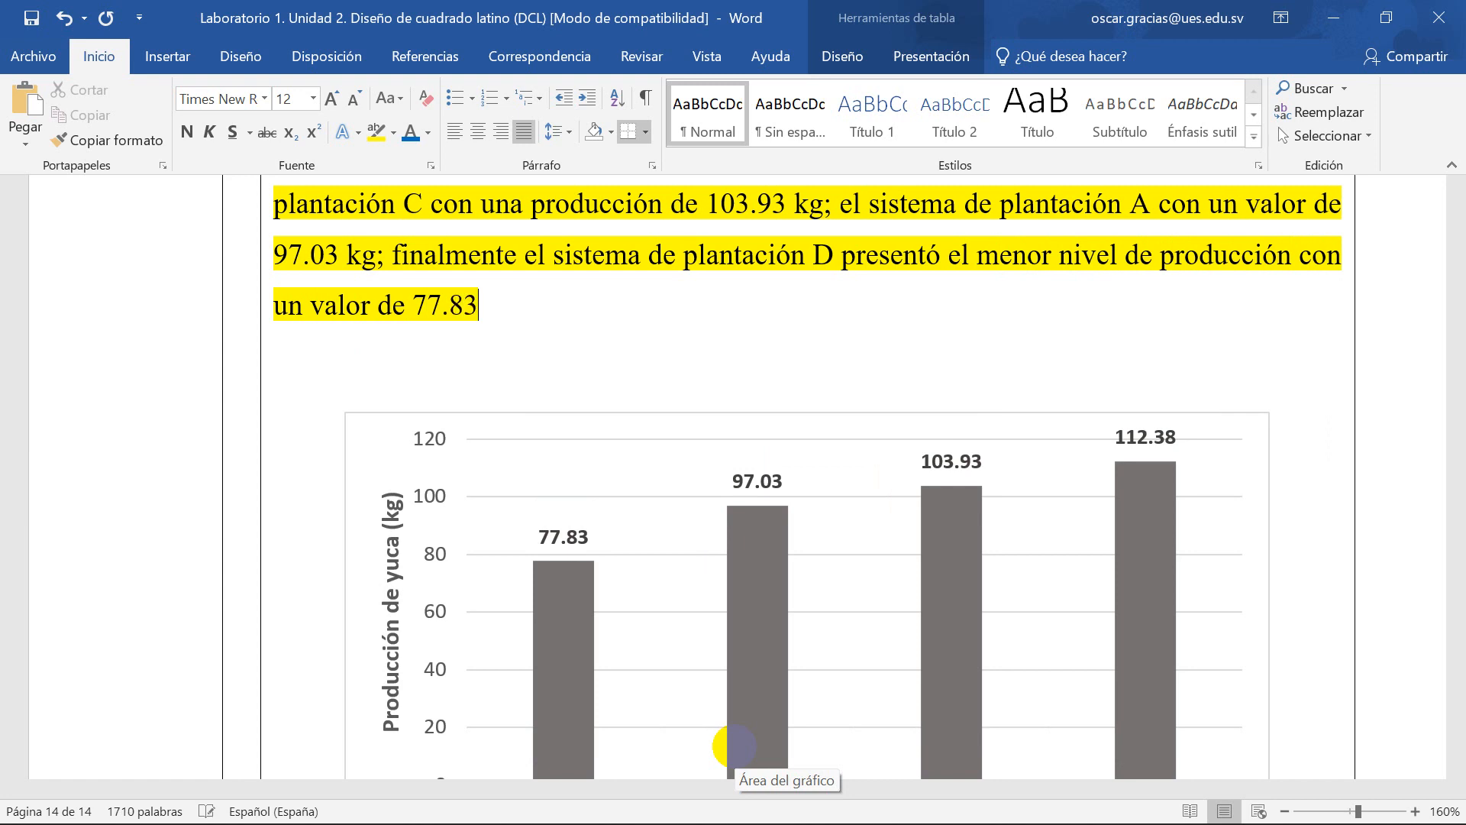
text(kg.)
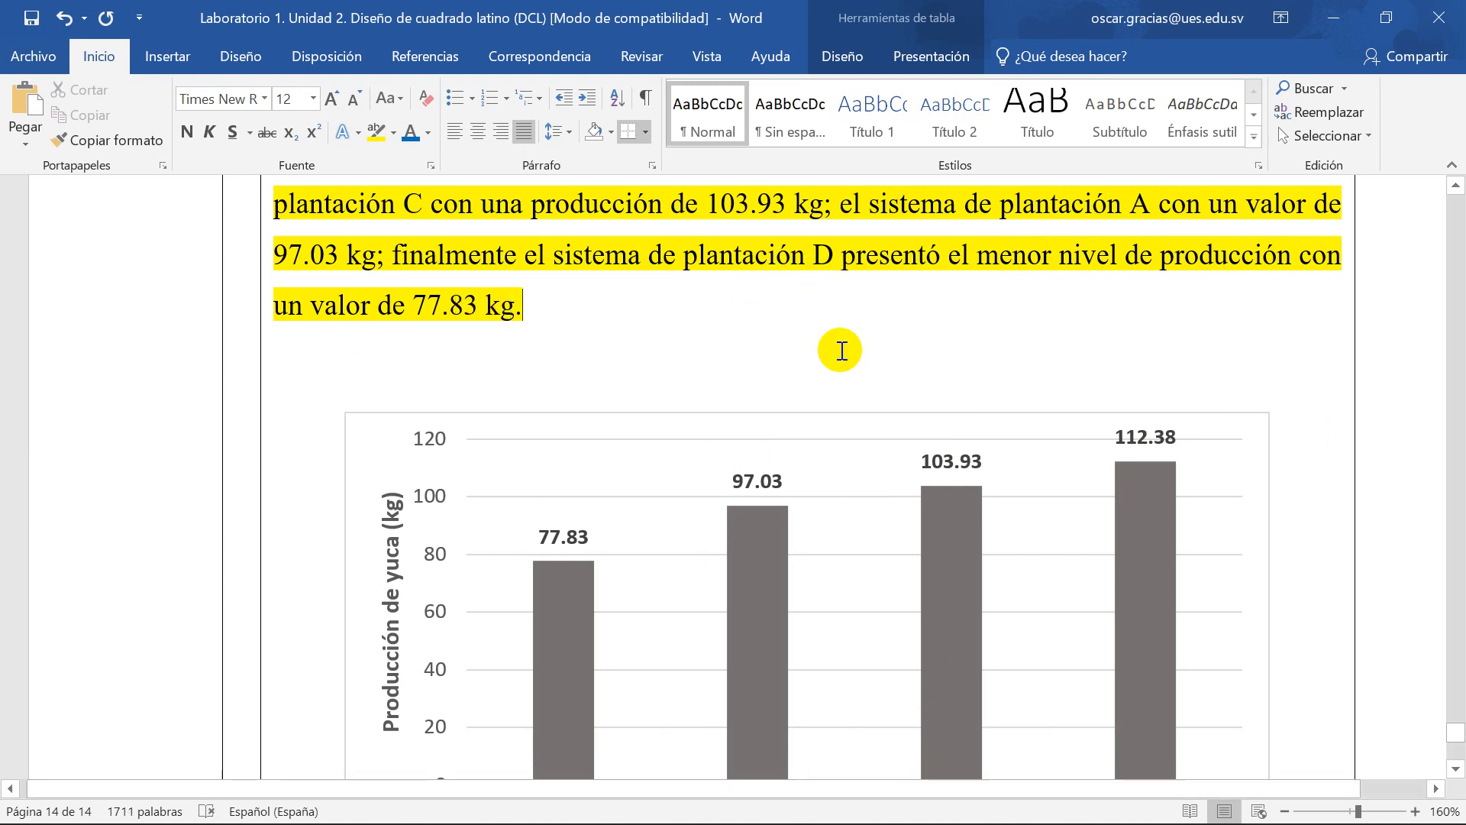
key(Down)
key(ctrl+s)
Step: Replace the final "g." of the highlighted paragraph with the start of a figure reference, "(figura"
scroll(517, 415, up, 3)
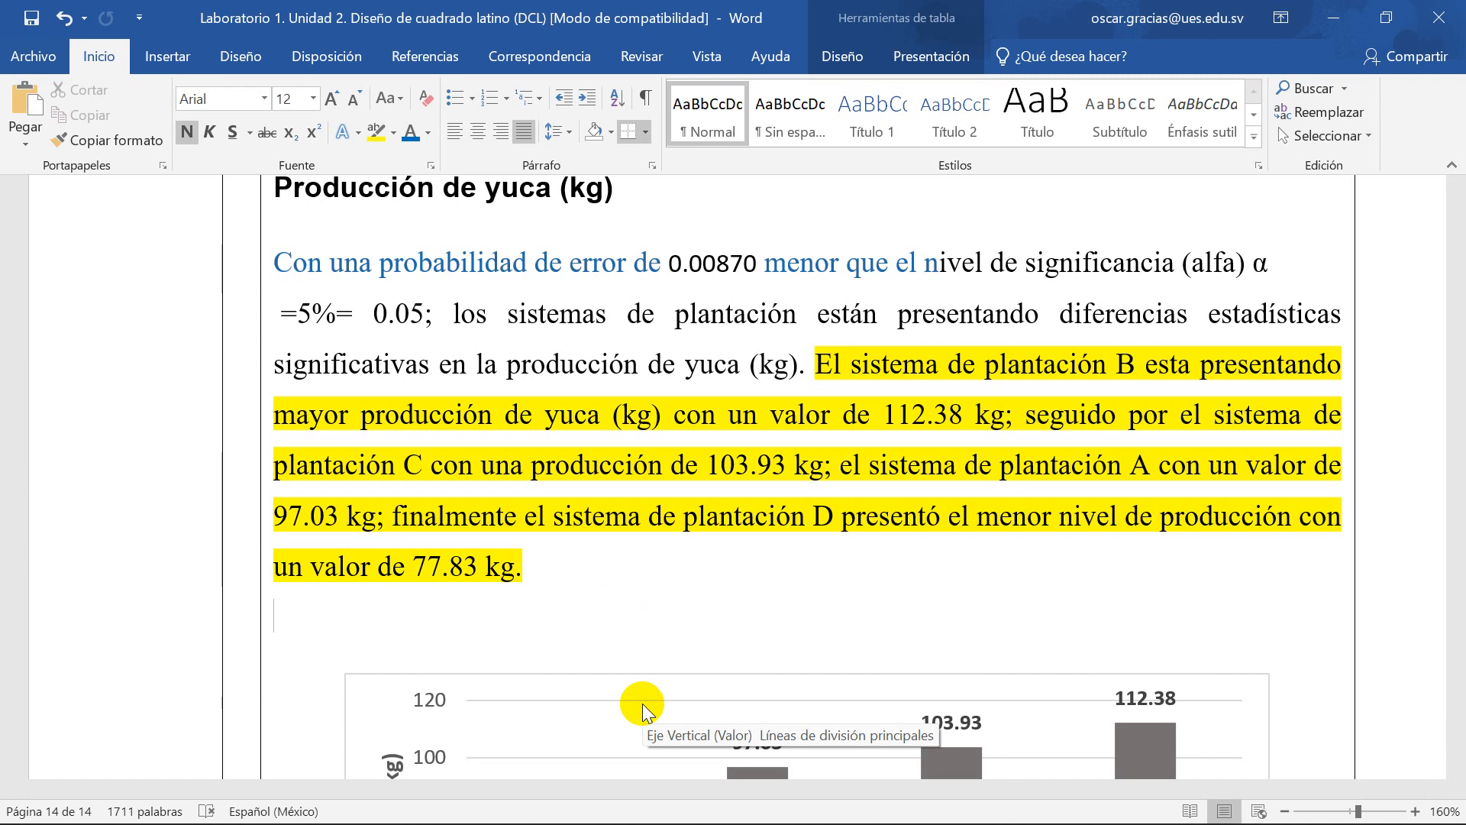
click(573, 573)
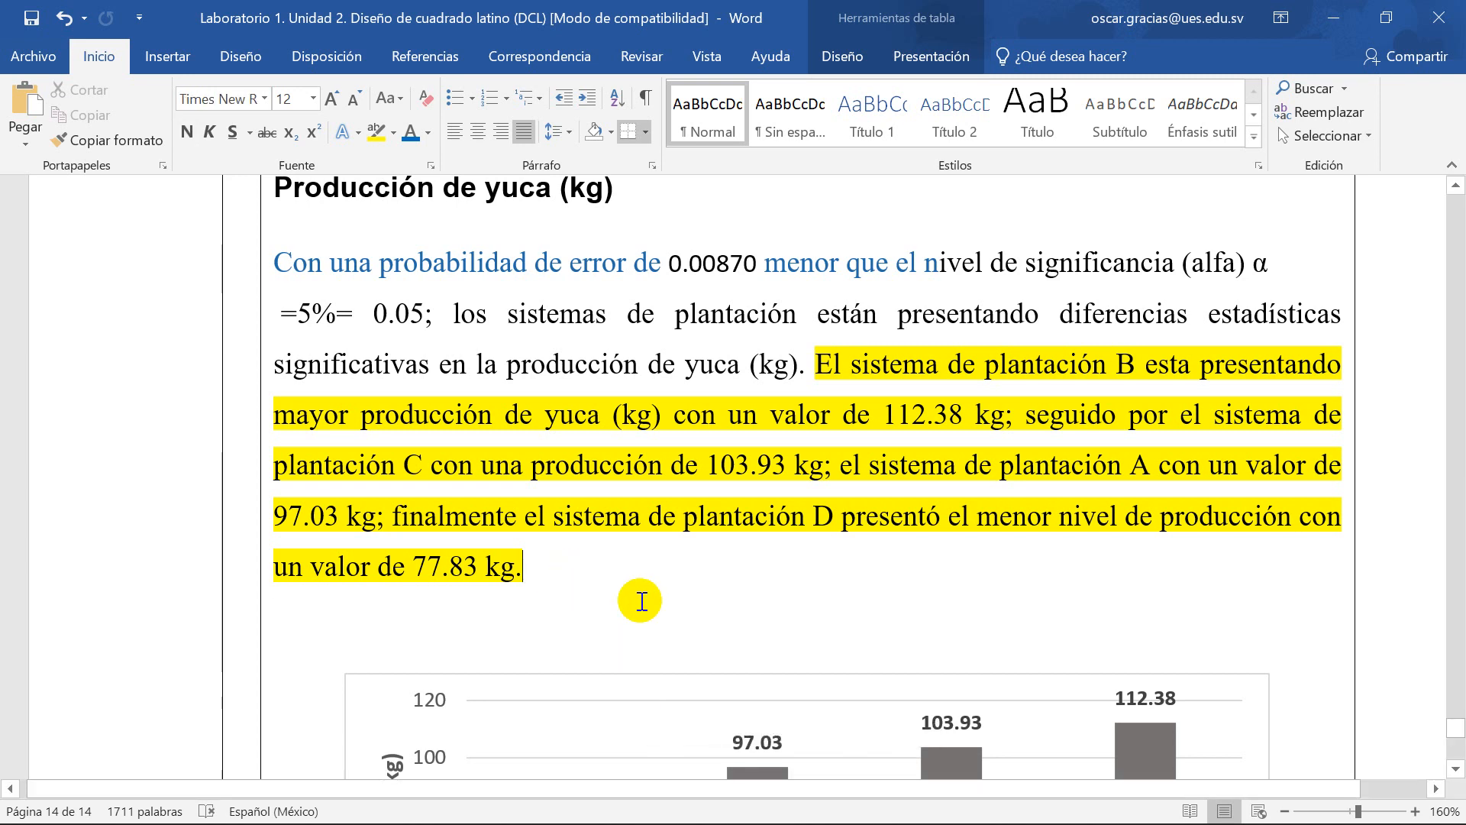
key(BackSpace)
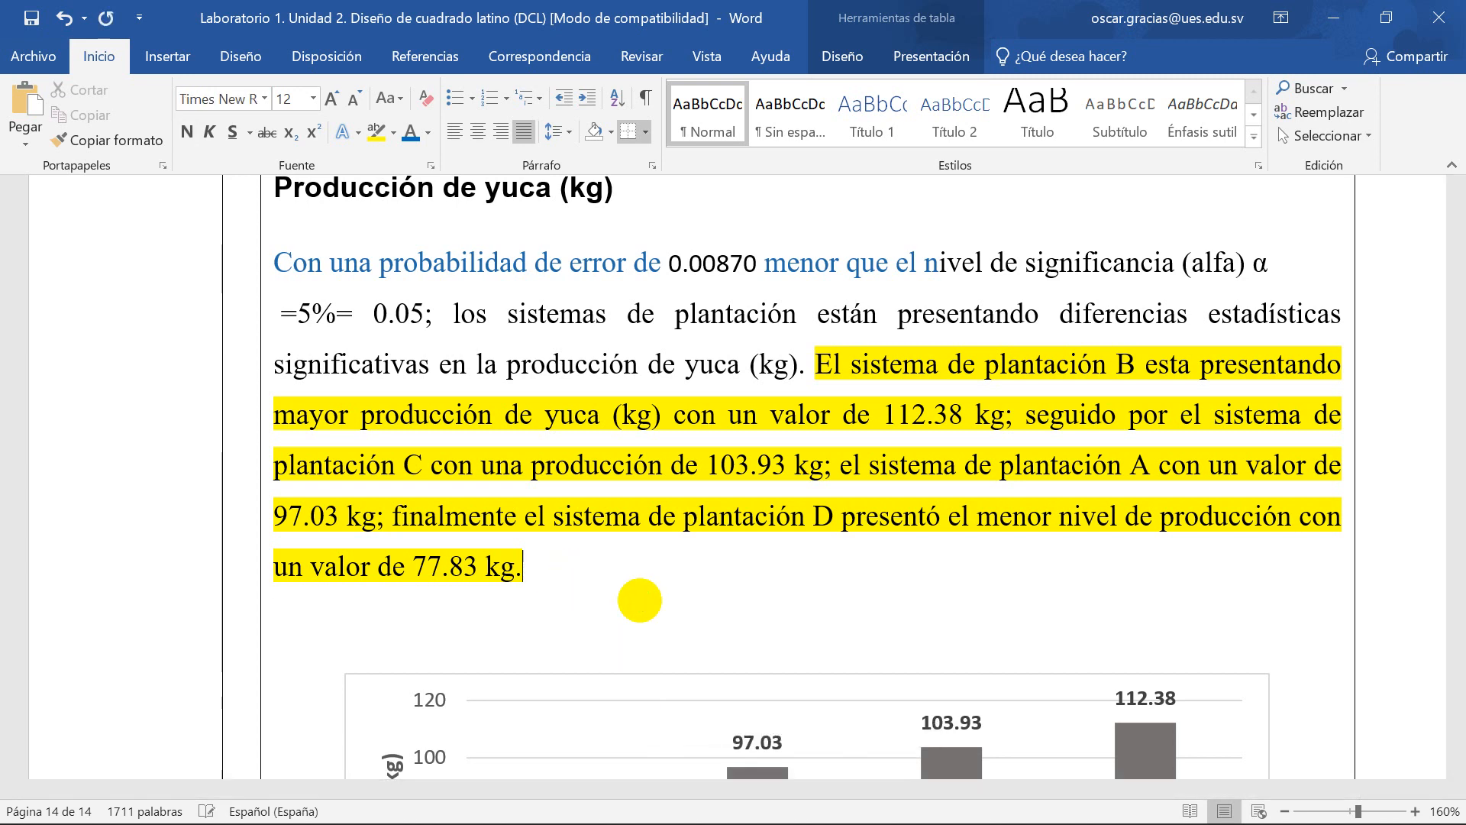
key(BackSpace)
key(BackSpace)
text((figuara)
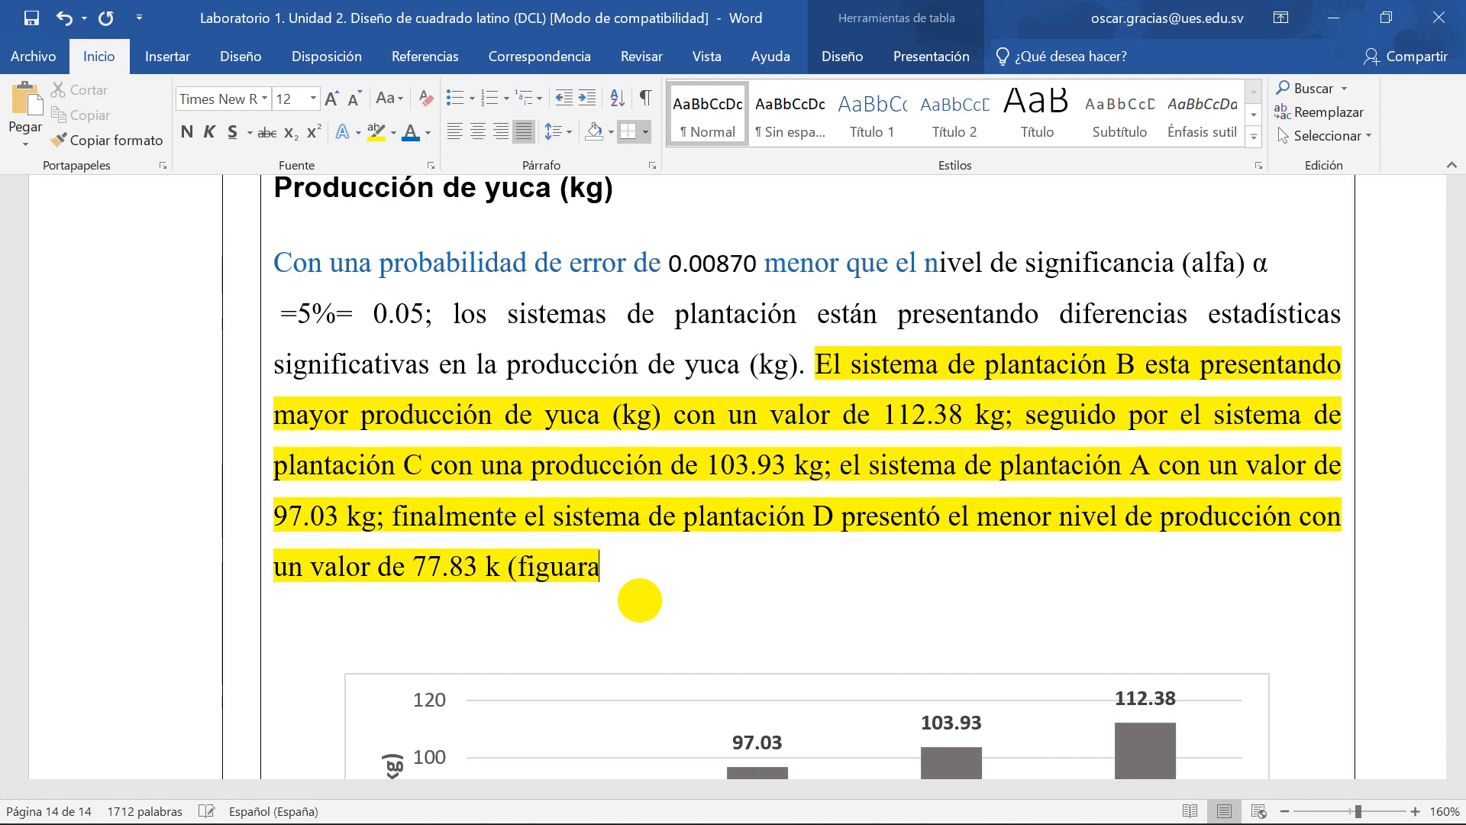
key(BackSpace)
key(BackSpace)
text(a)
key(BackSpace)
key(BackSpace)
key(BackSpace)
key(BackSpace)
text(ra)
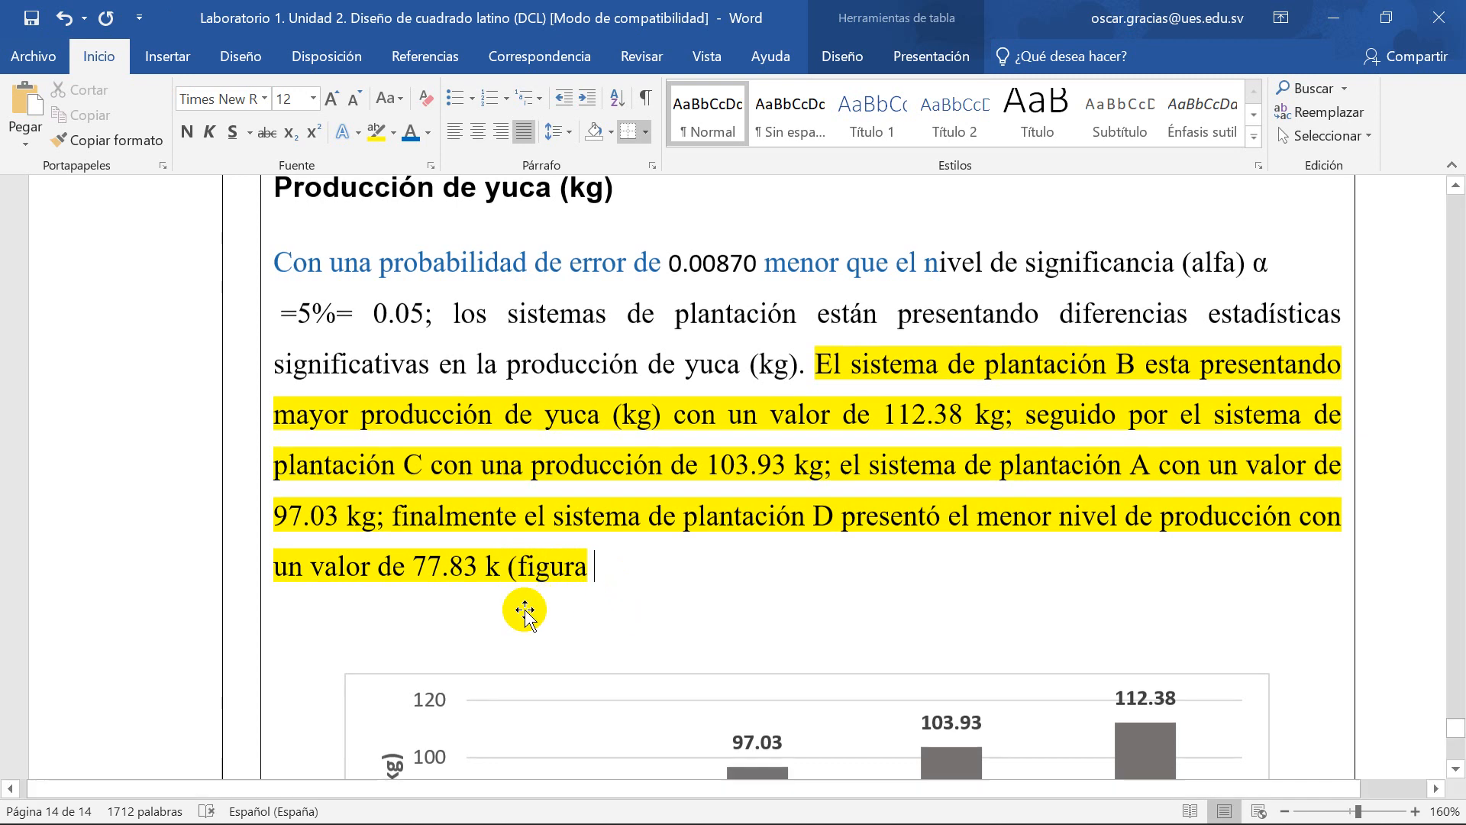
Step: Check the chart's caption number, complete the figure reference with "1)" and start a table reference with "(cuadro"
scroll(504, 611, down, 6)
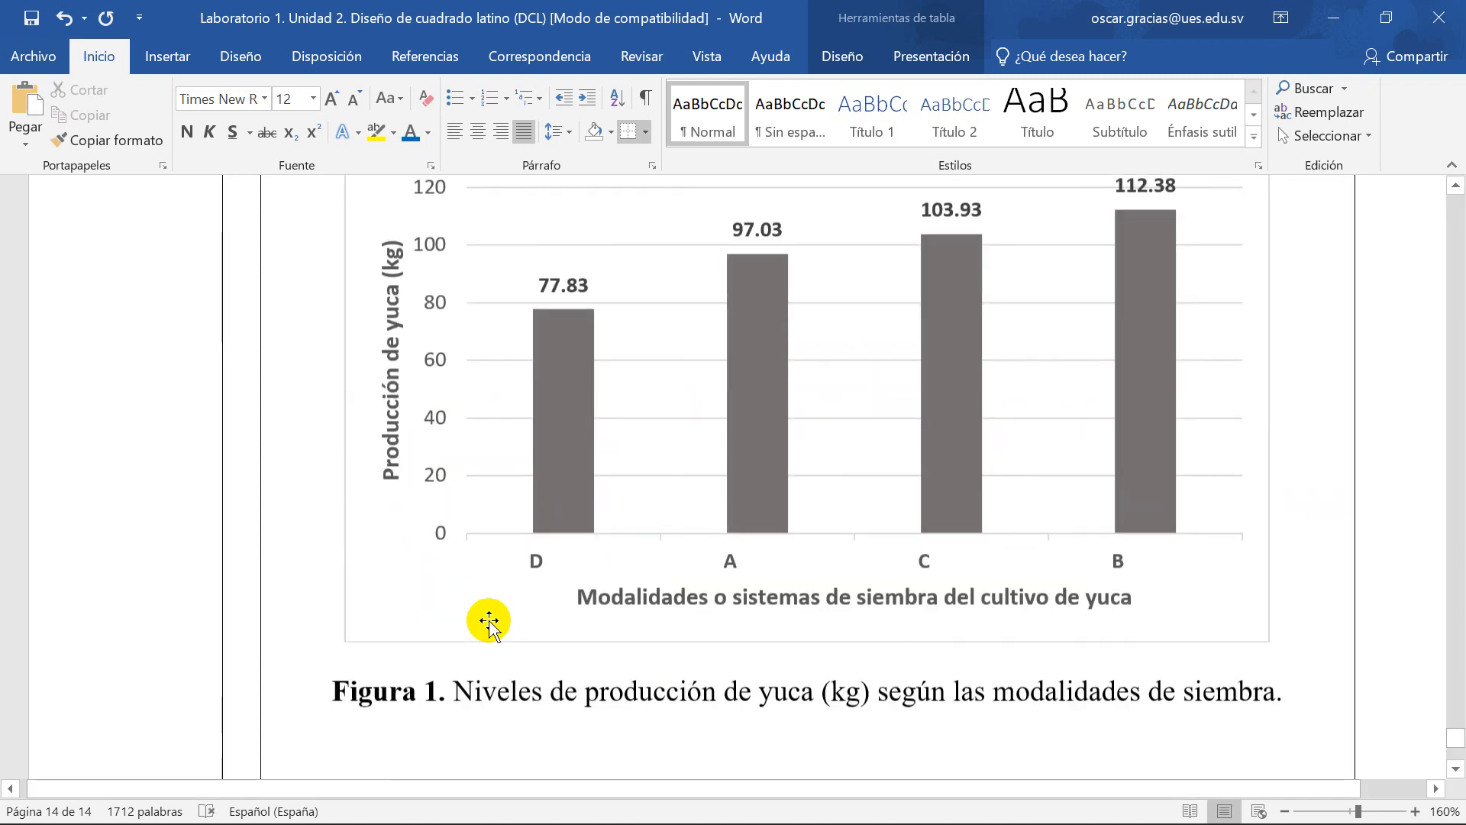
scroll(534, 535, up, 6)
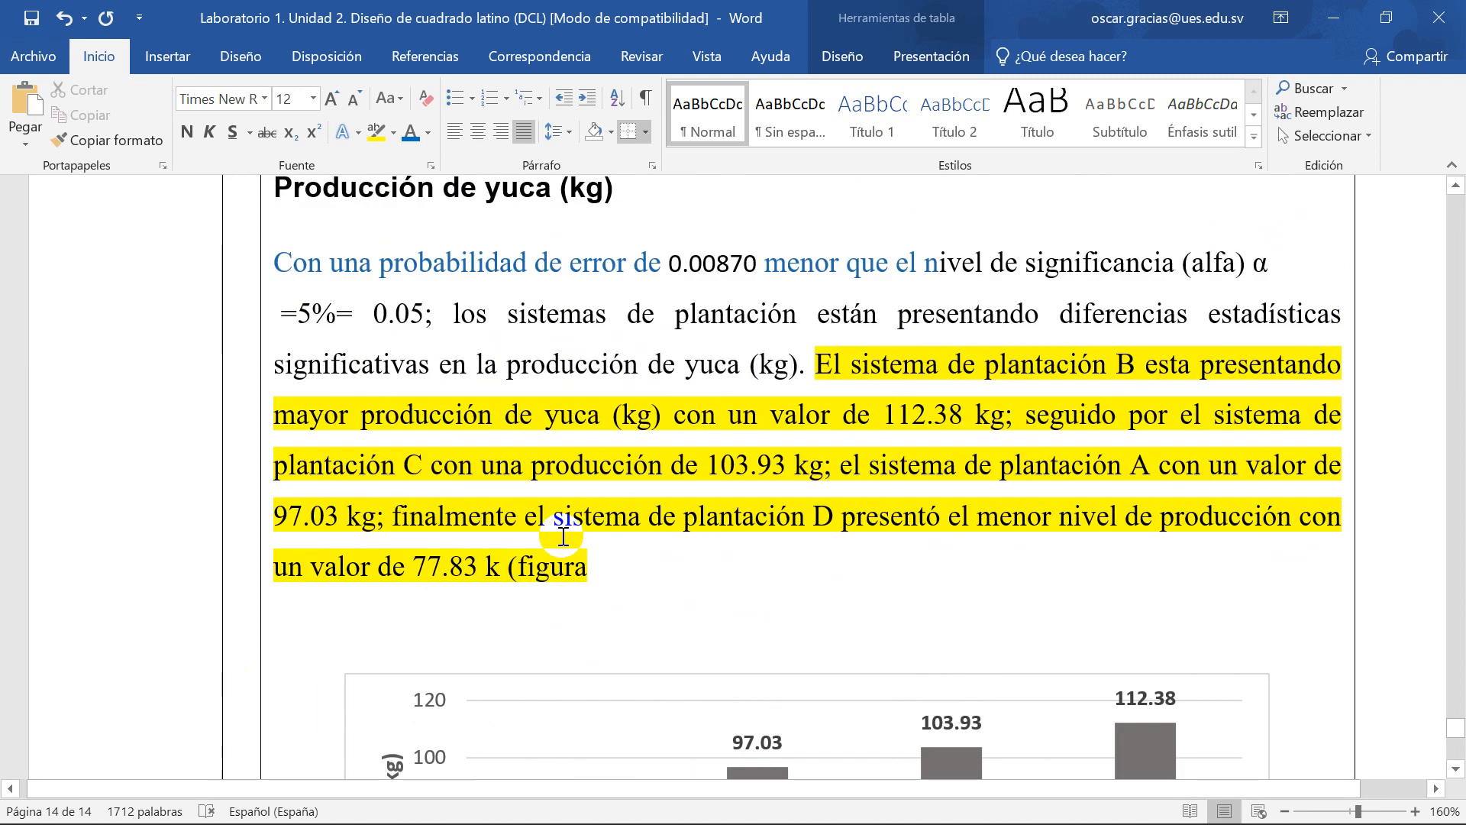
text(1))
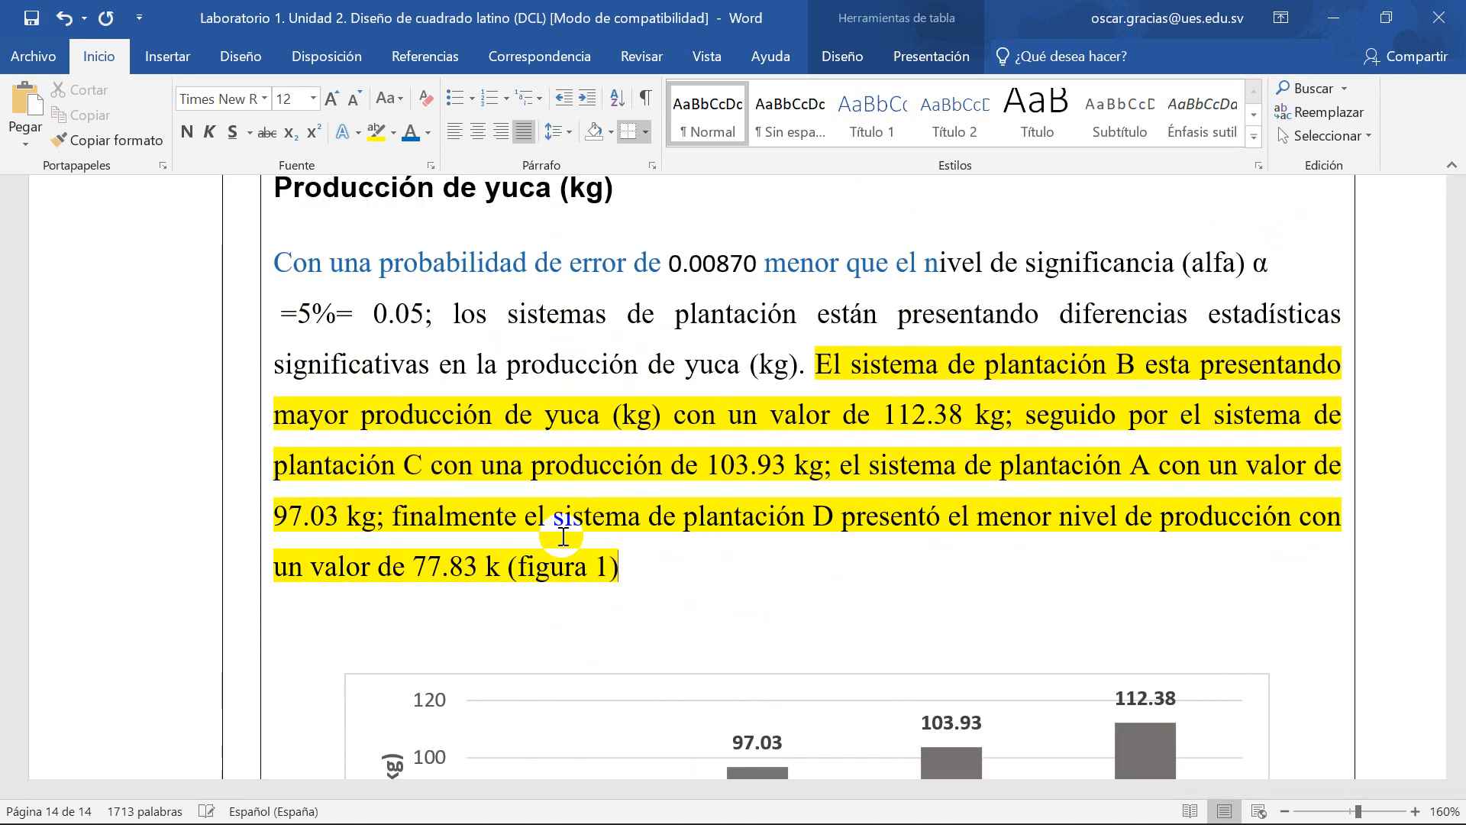
text( (cuadro)
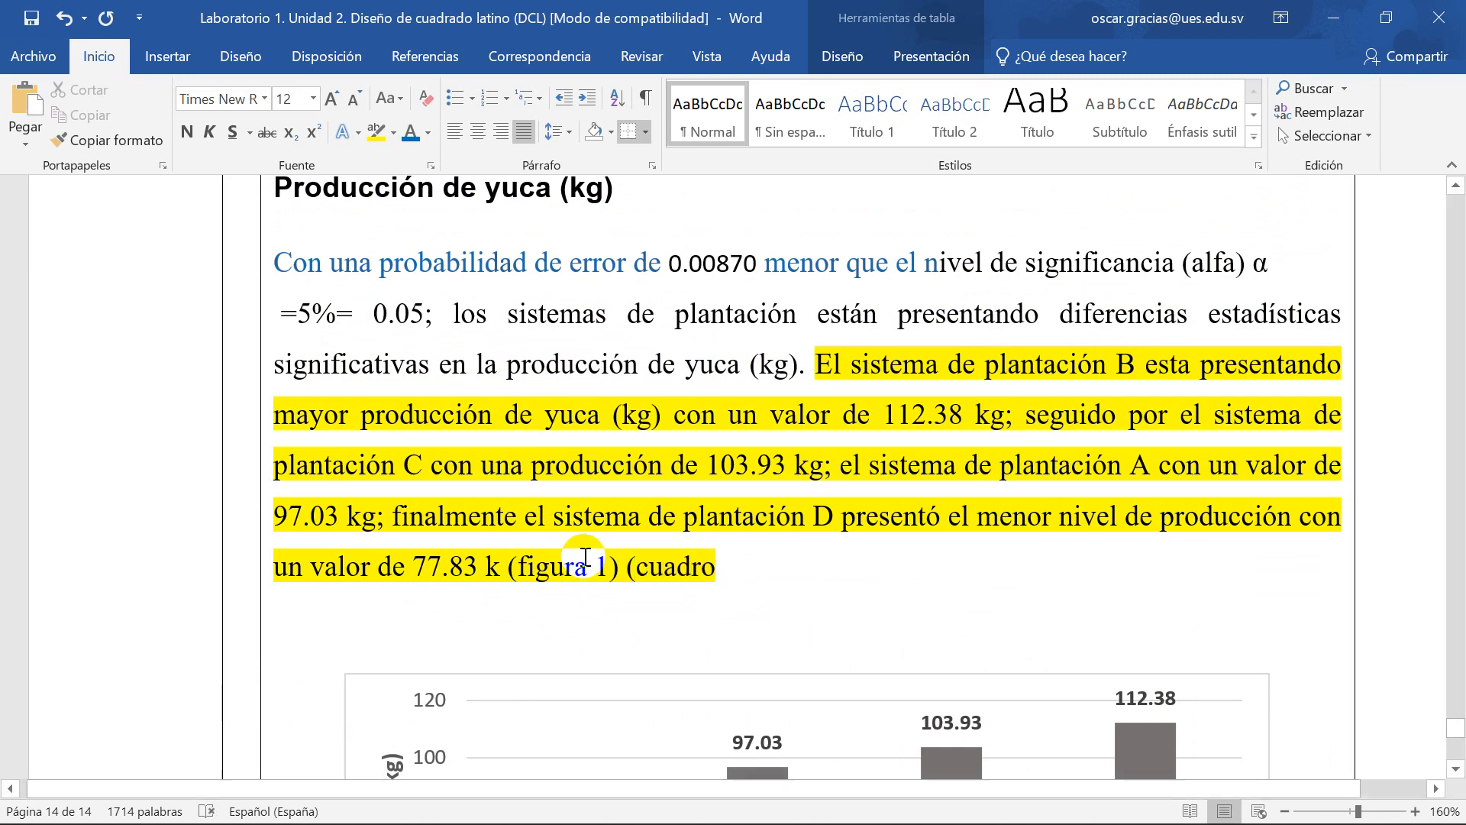
Step: Look back through the document for the treatment summary table and the analysis of variance table to cite
scroll(566, 573, up, 15)
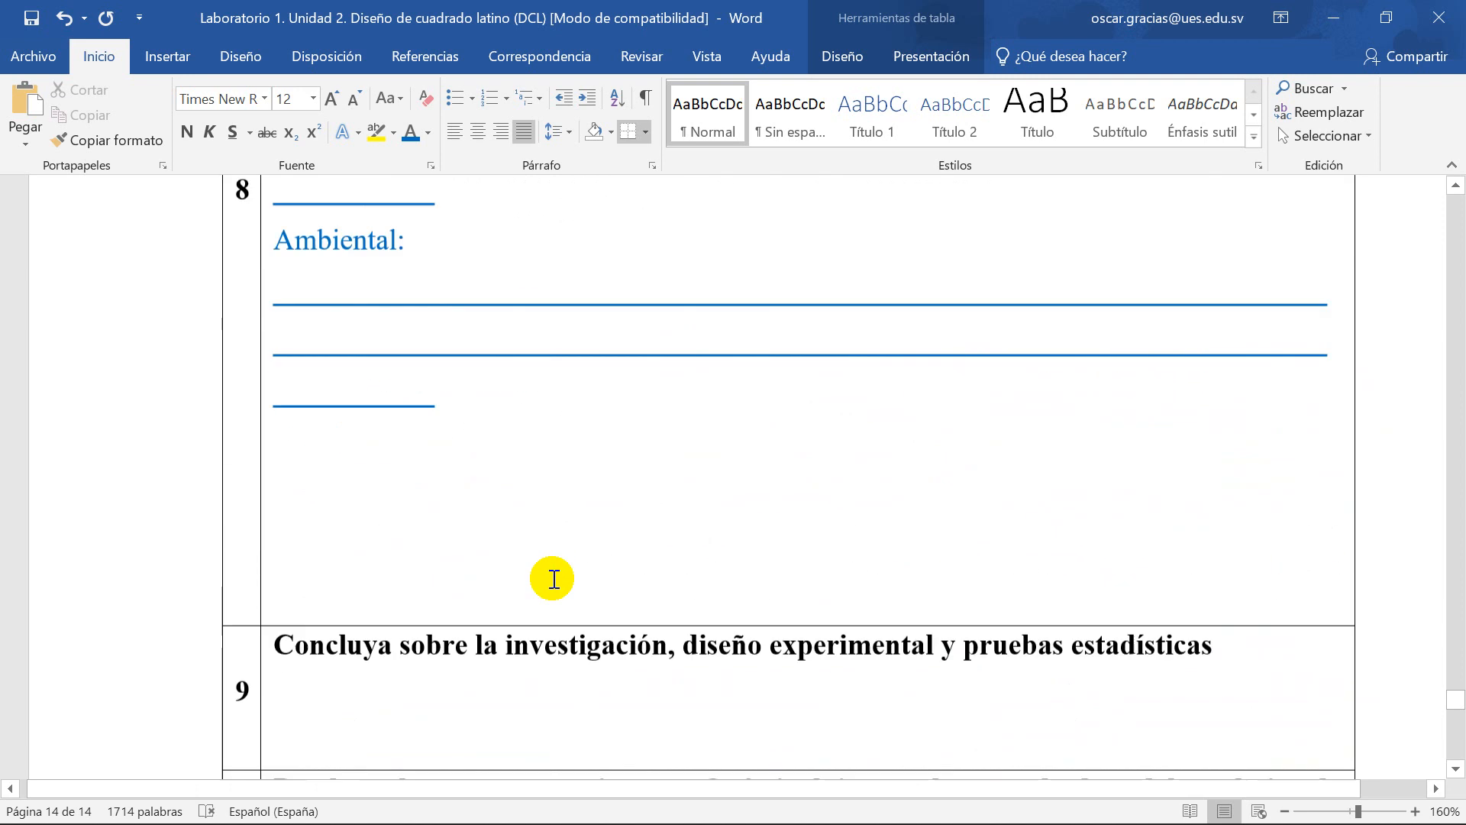
scroll(554, 578, up, 15)
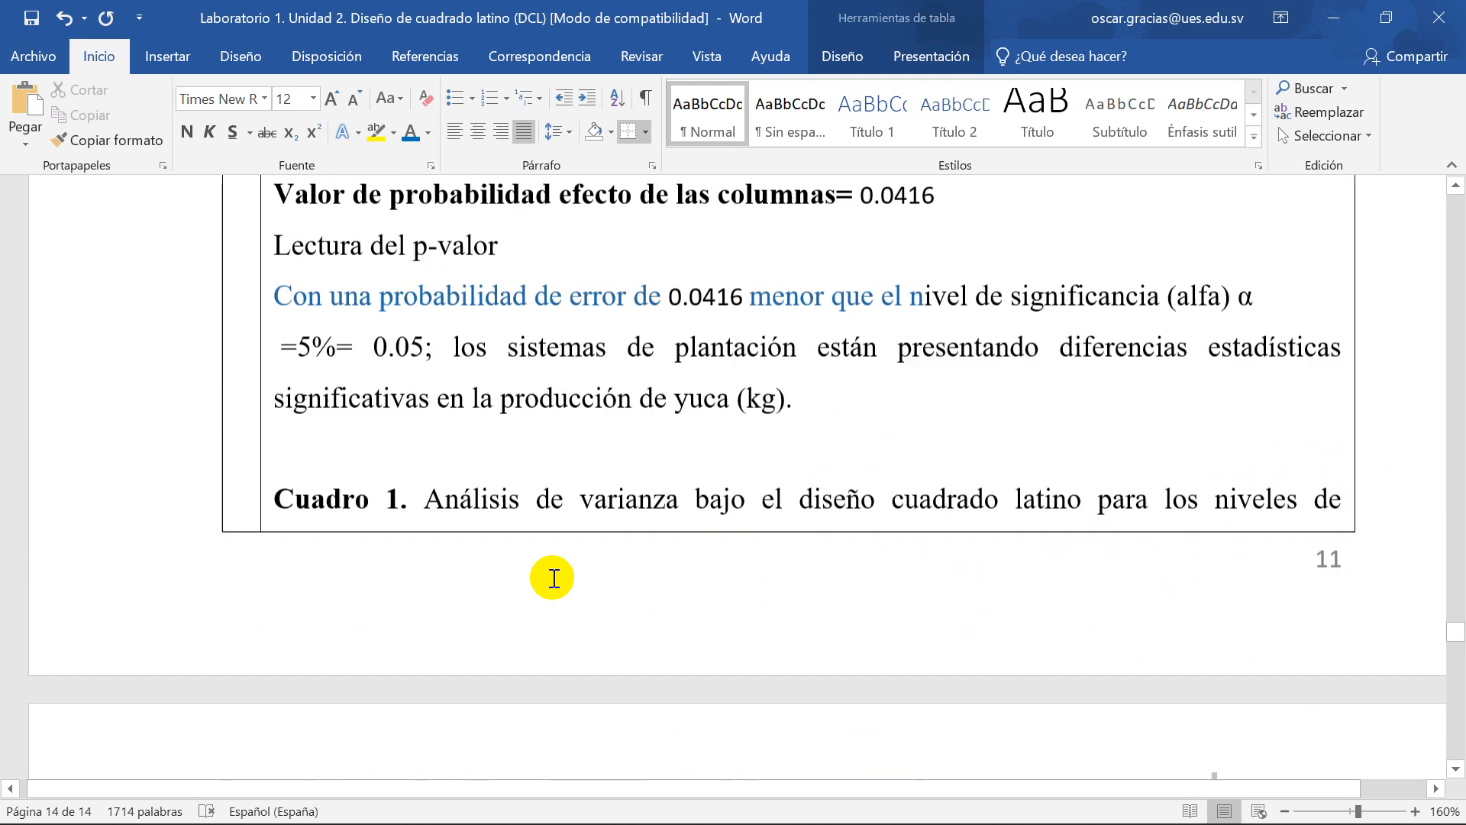
scroll(552, 578, up, 15)
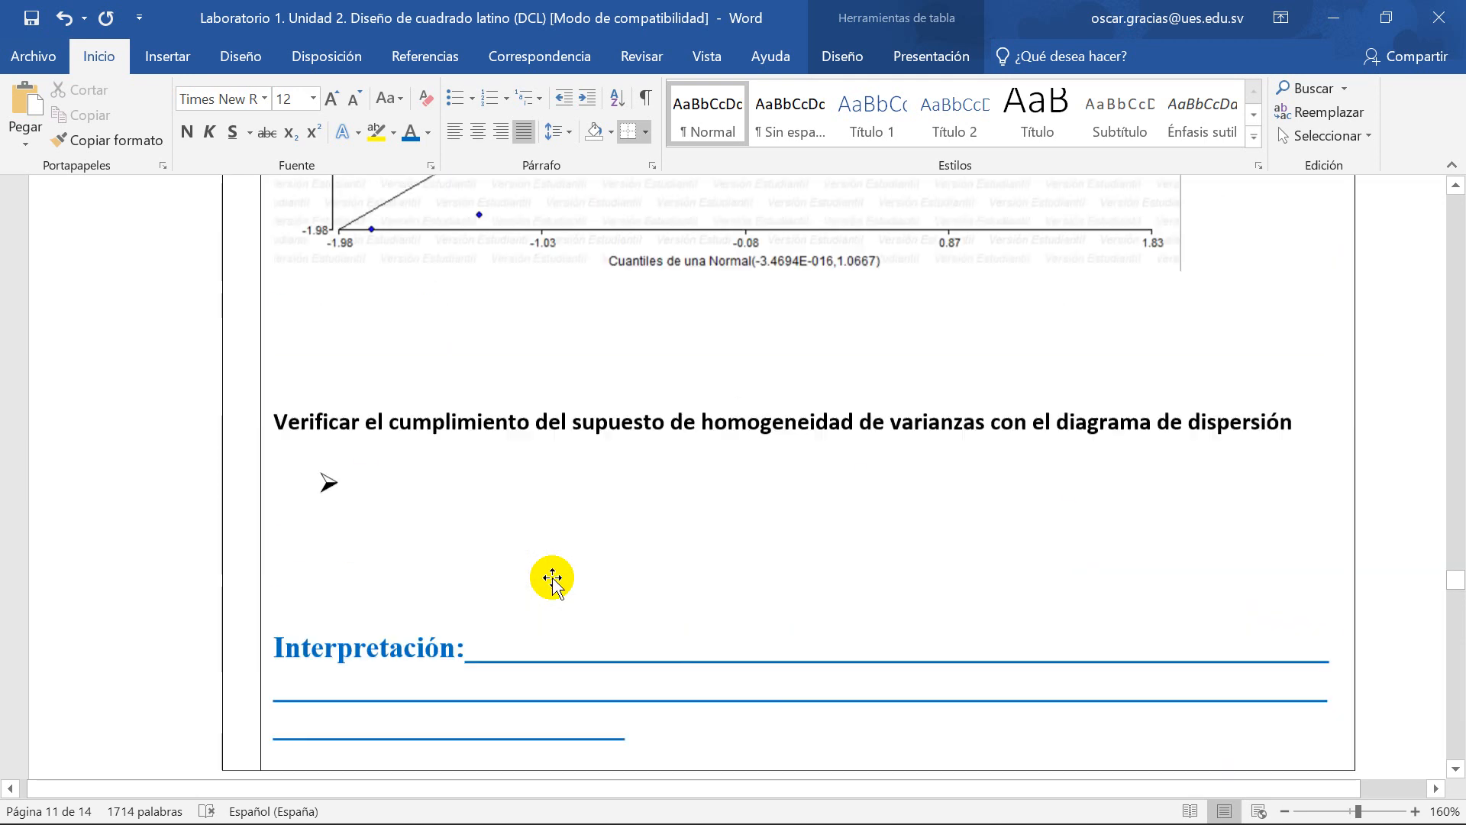
scroll(554, 578, up, 20)
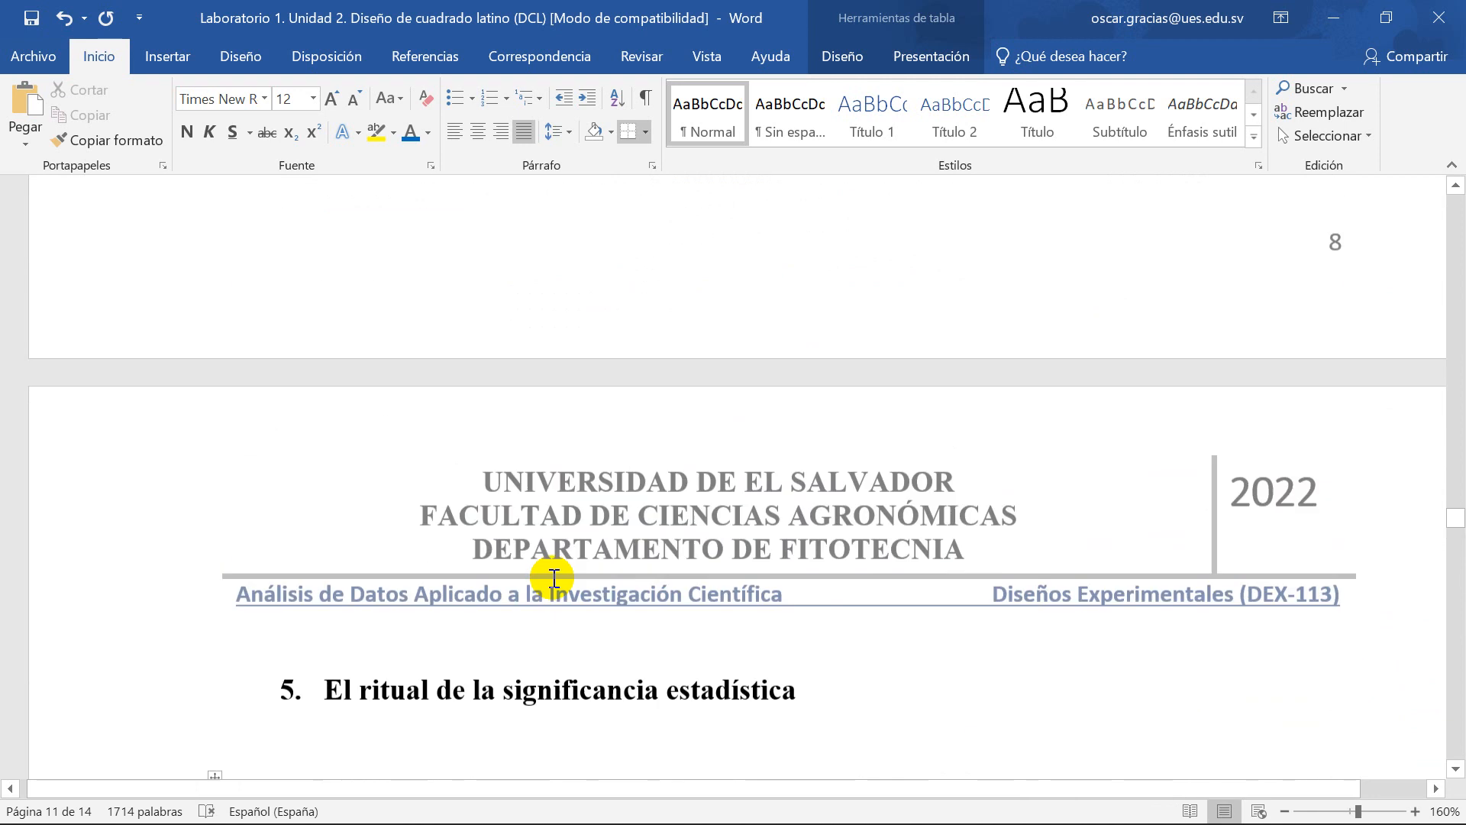
drag(1457, 519, 1456, 518)
scroll(840, 535, down, 1)
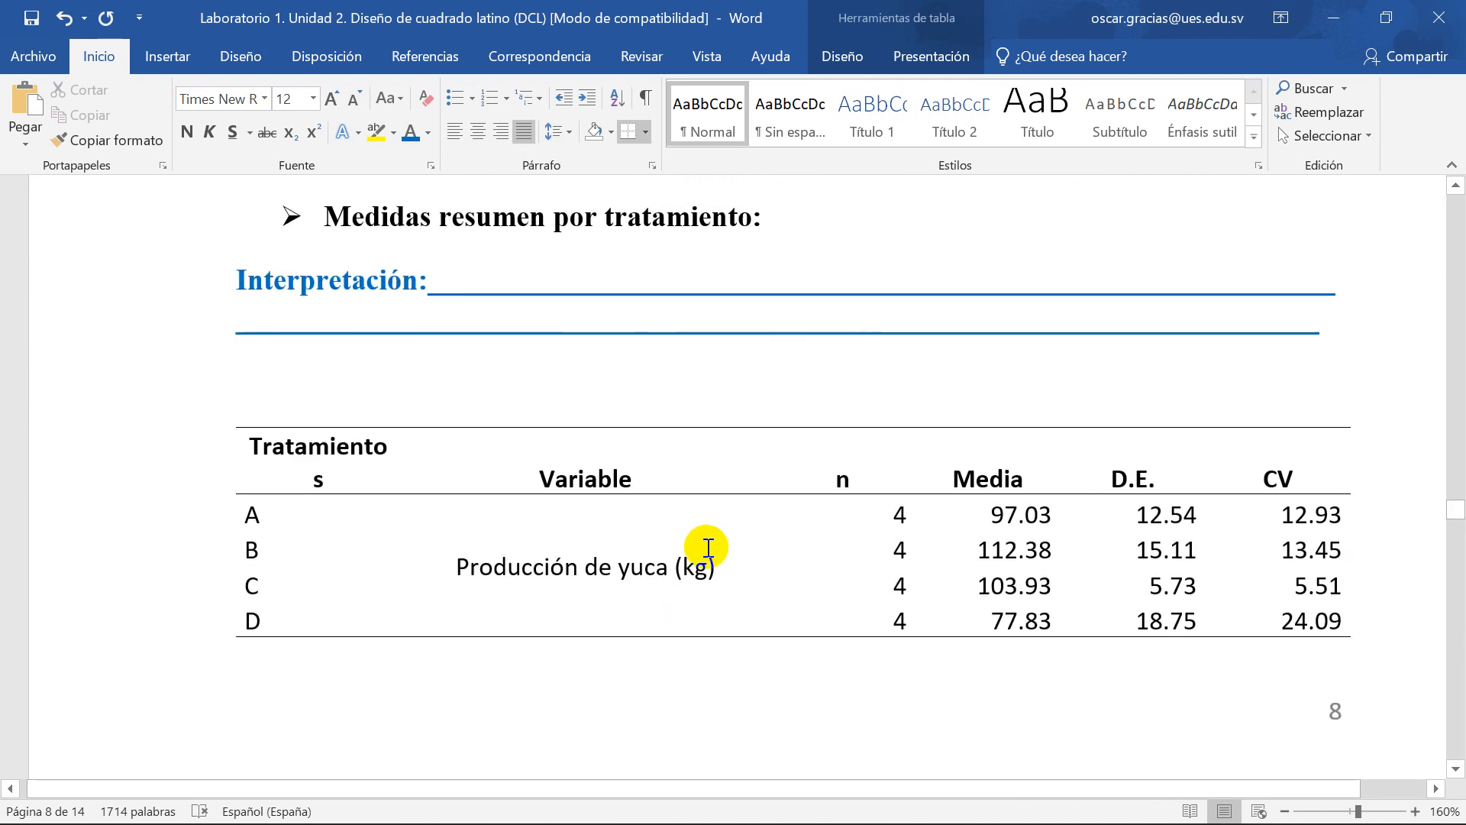
scroll(697, 543, down, 15)
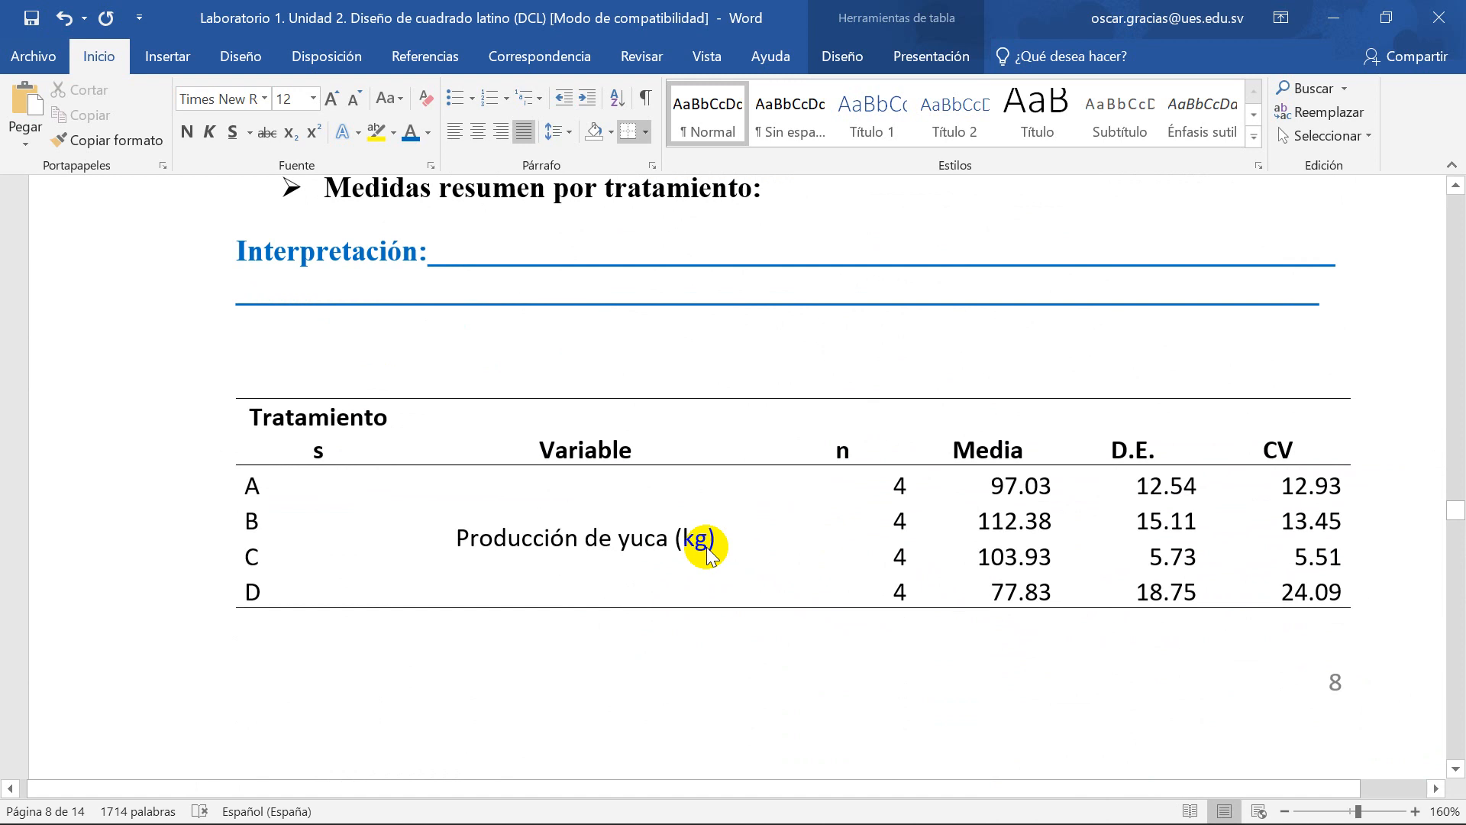
scroll(675, 507, down, 20)
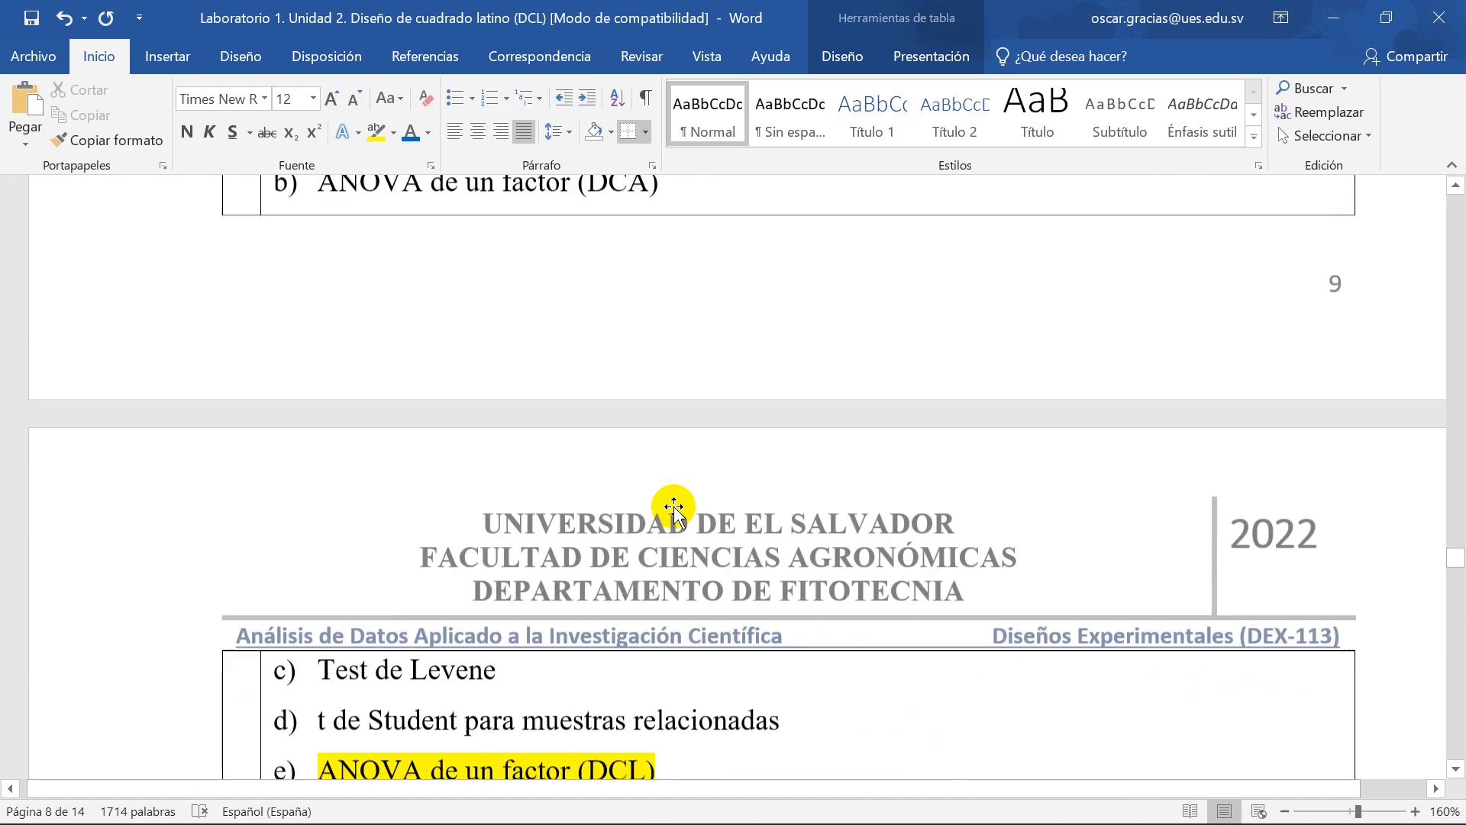
scroll(673, 508, down, 20)
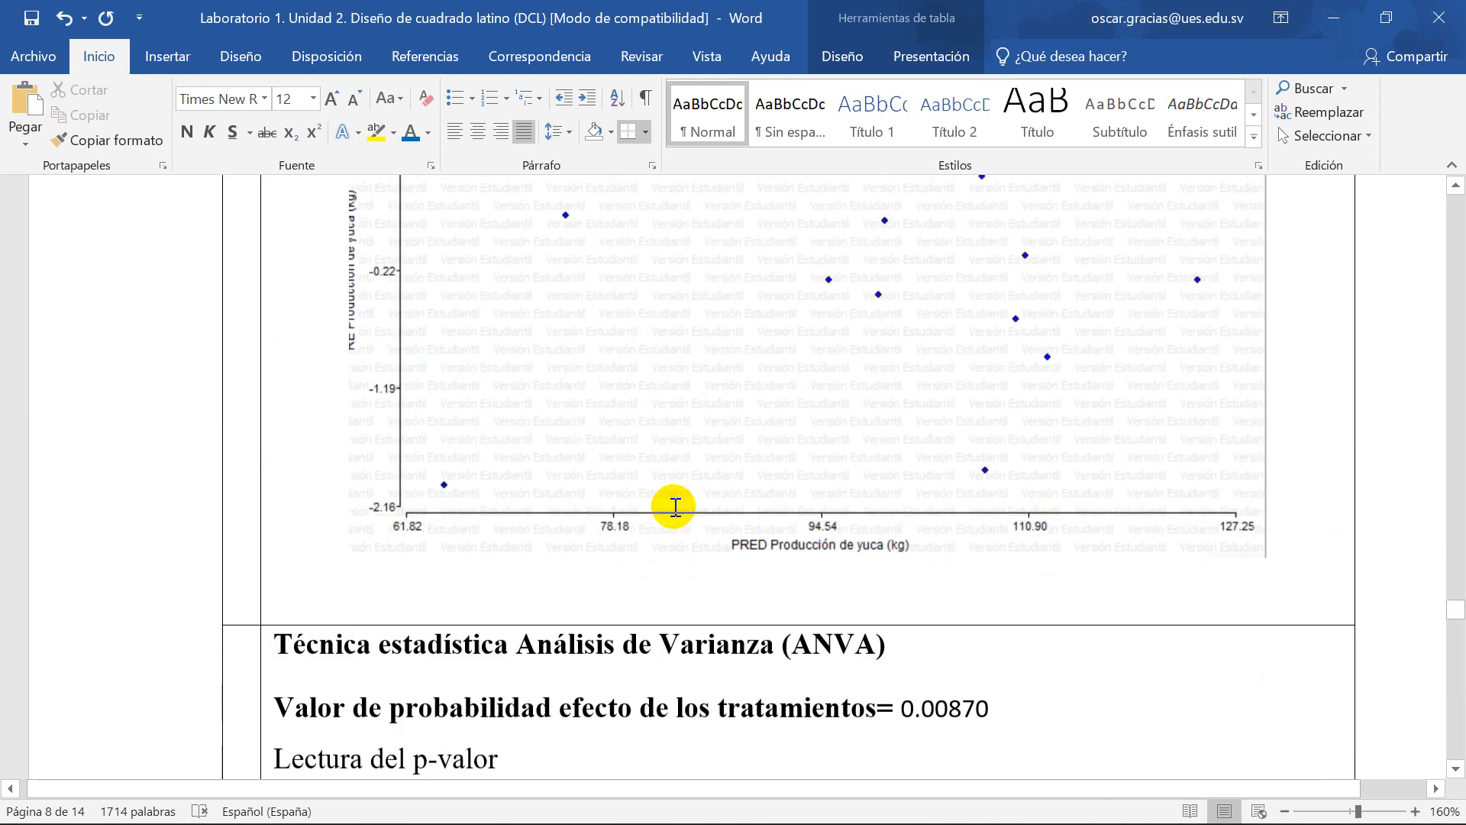
scroll(671, 506, down, 7)
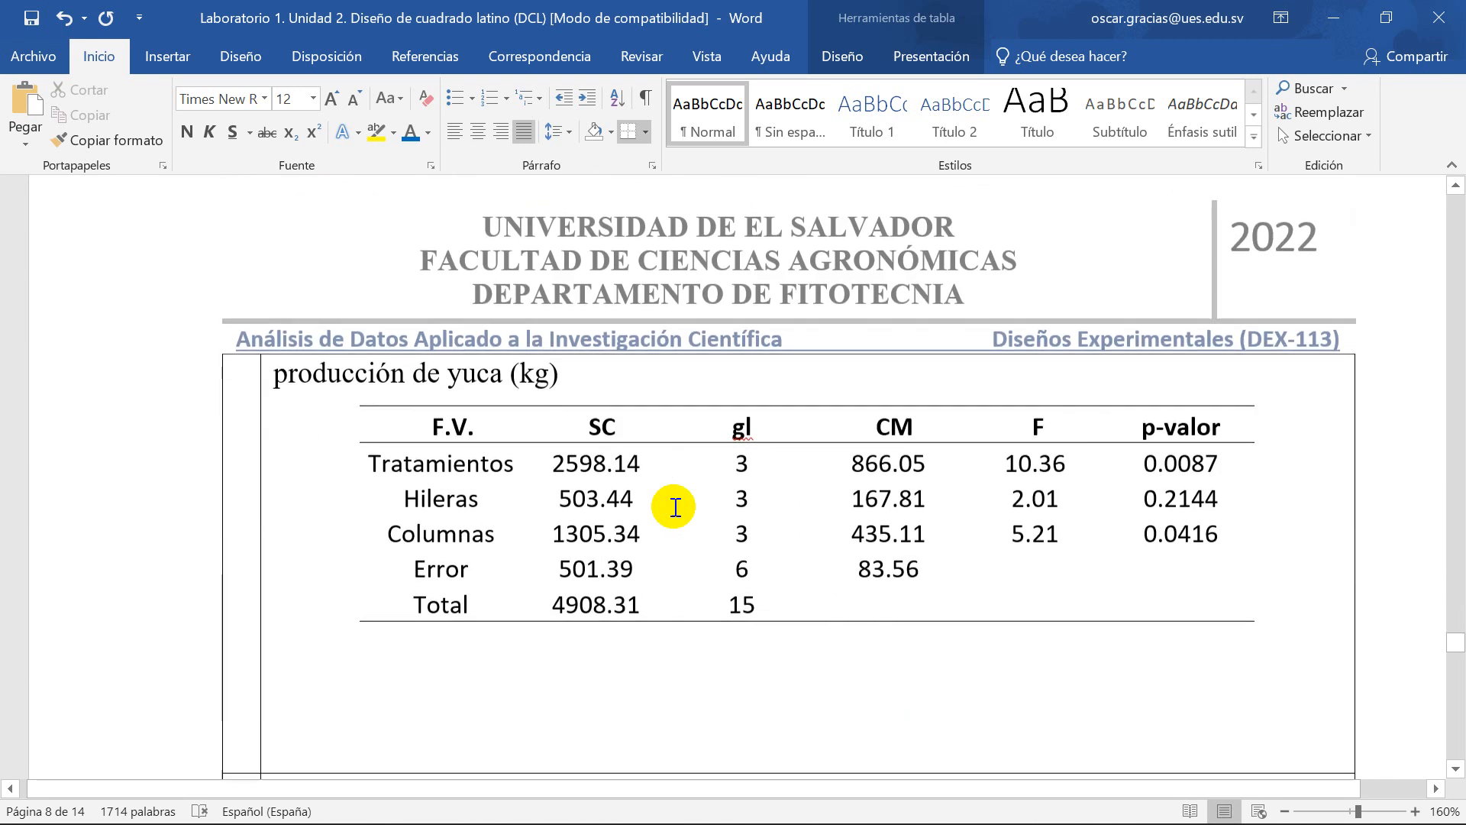
scroll(671, 502, up, 2)
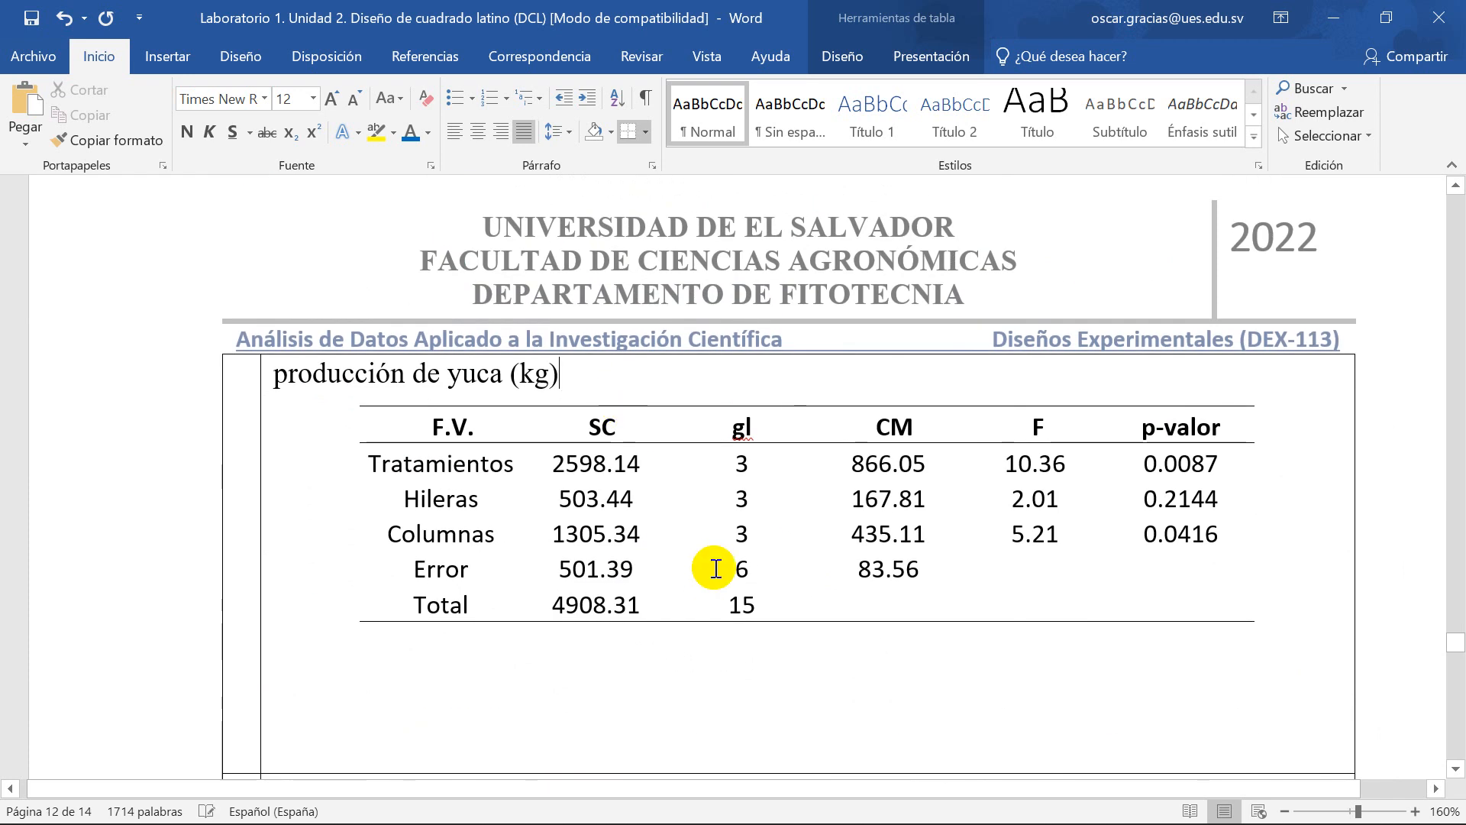
Step: Start a bold caption "Cuadro x. Análisis de varianza" above the analysis of variance table, correcting the accent in "Análisis"
key(Return)
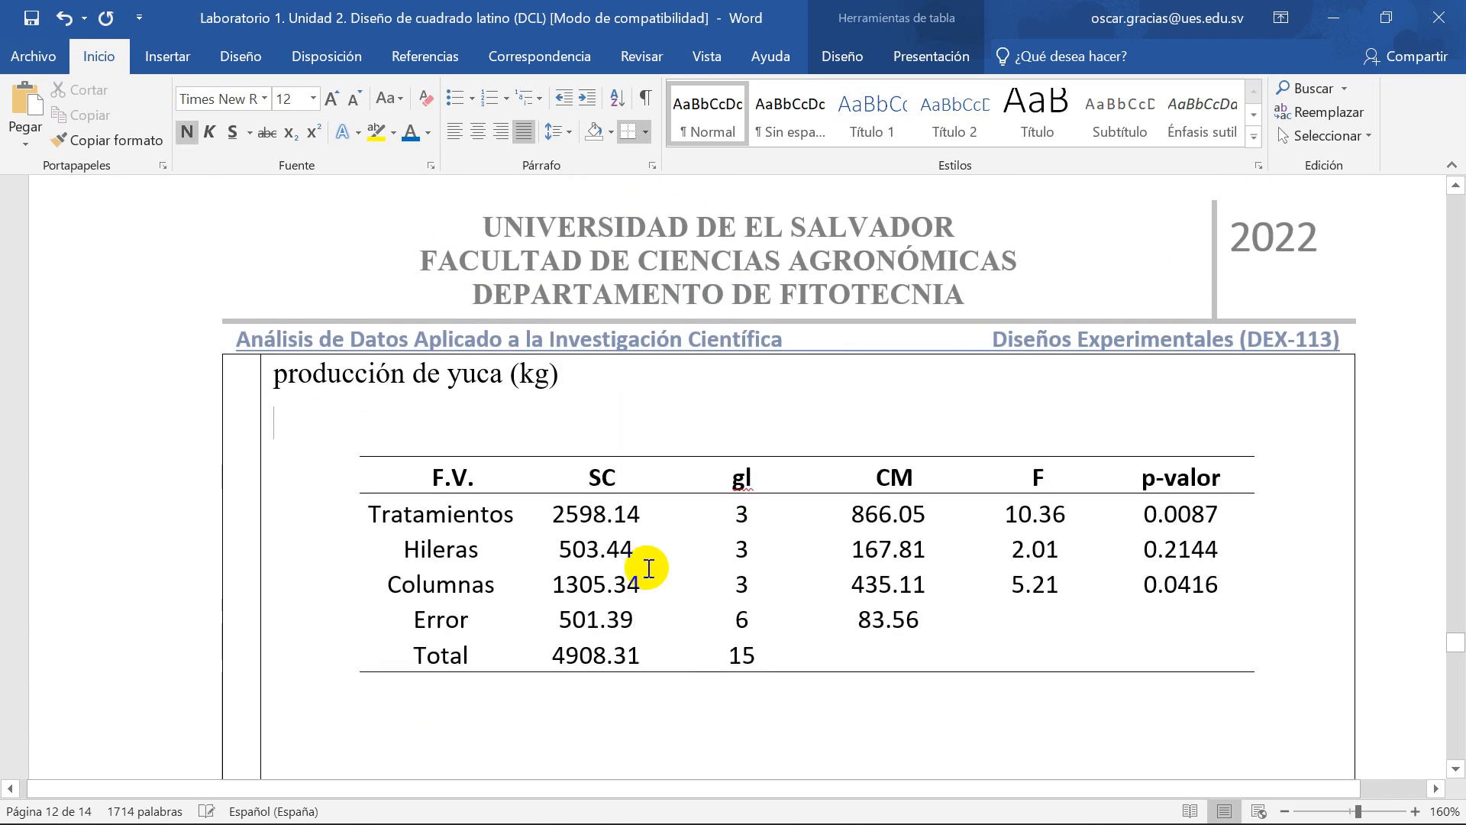
text(Cuadro)
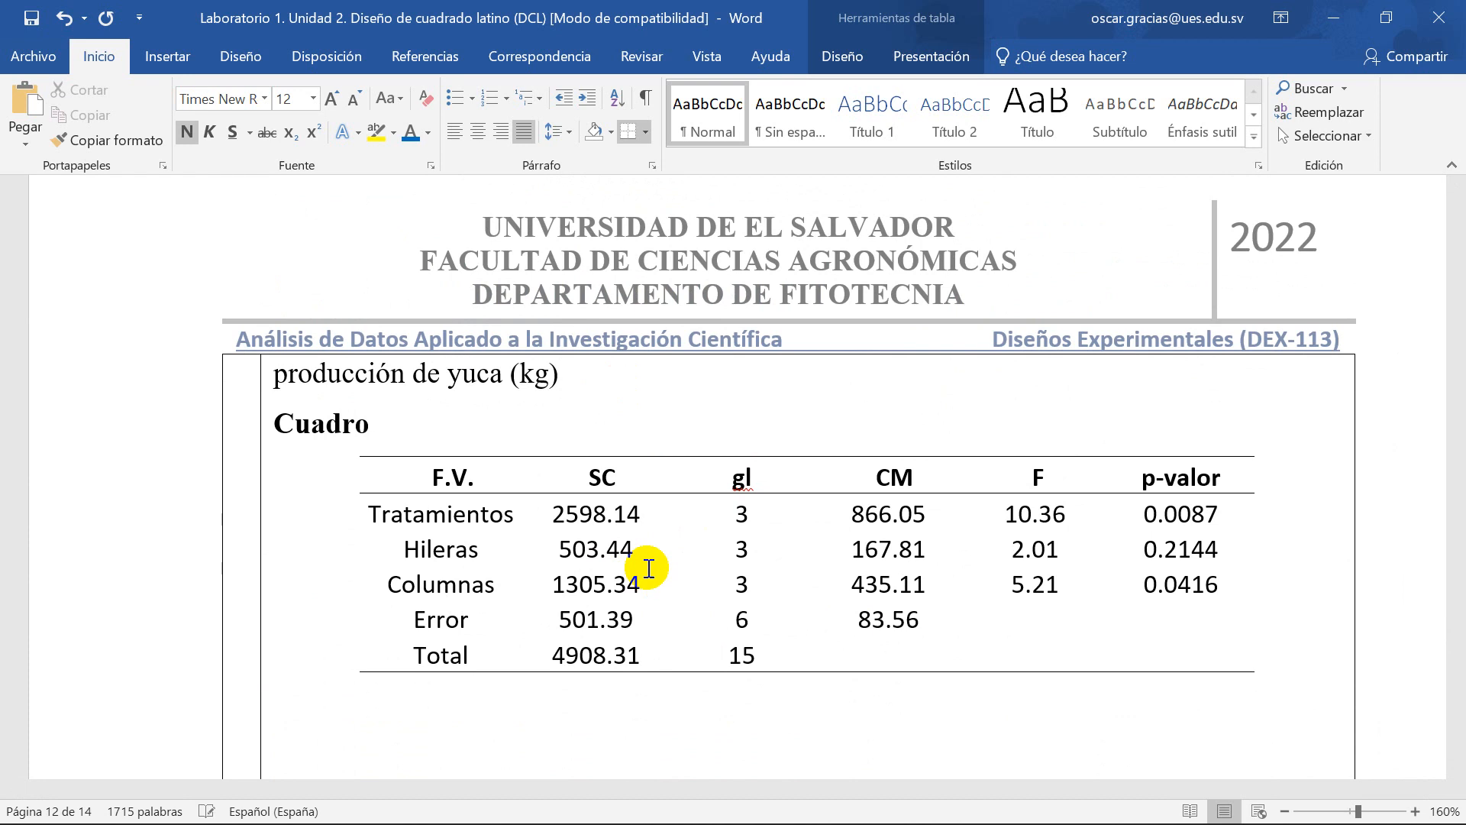
text( x. Analisis de varianza)
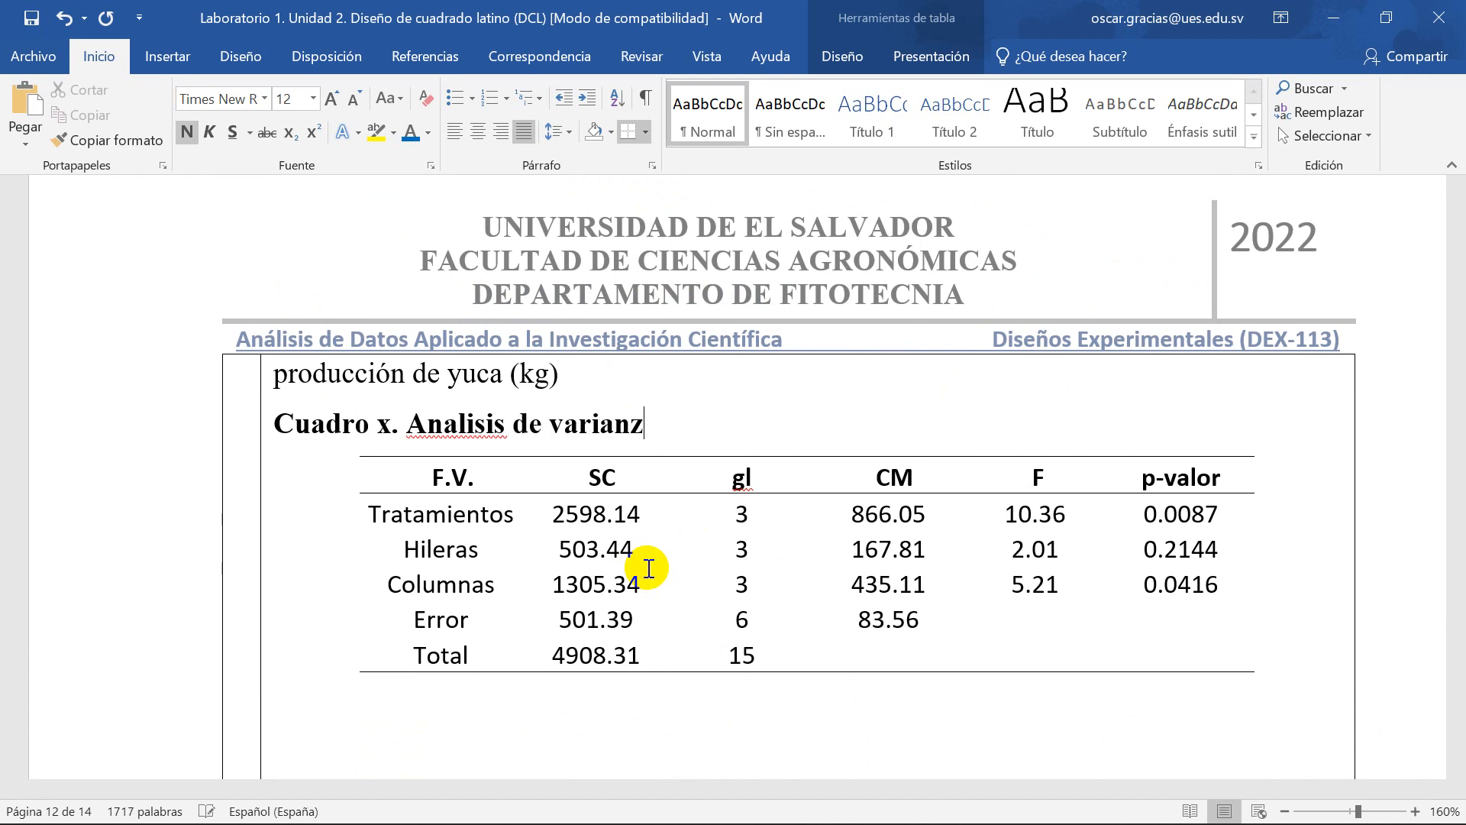
right_click(471, 423)
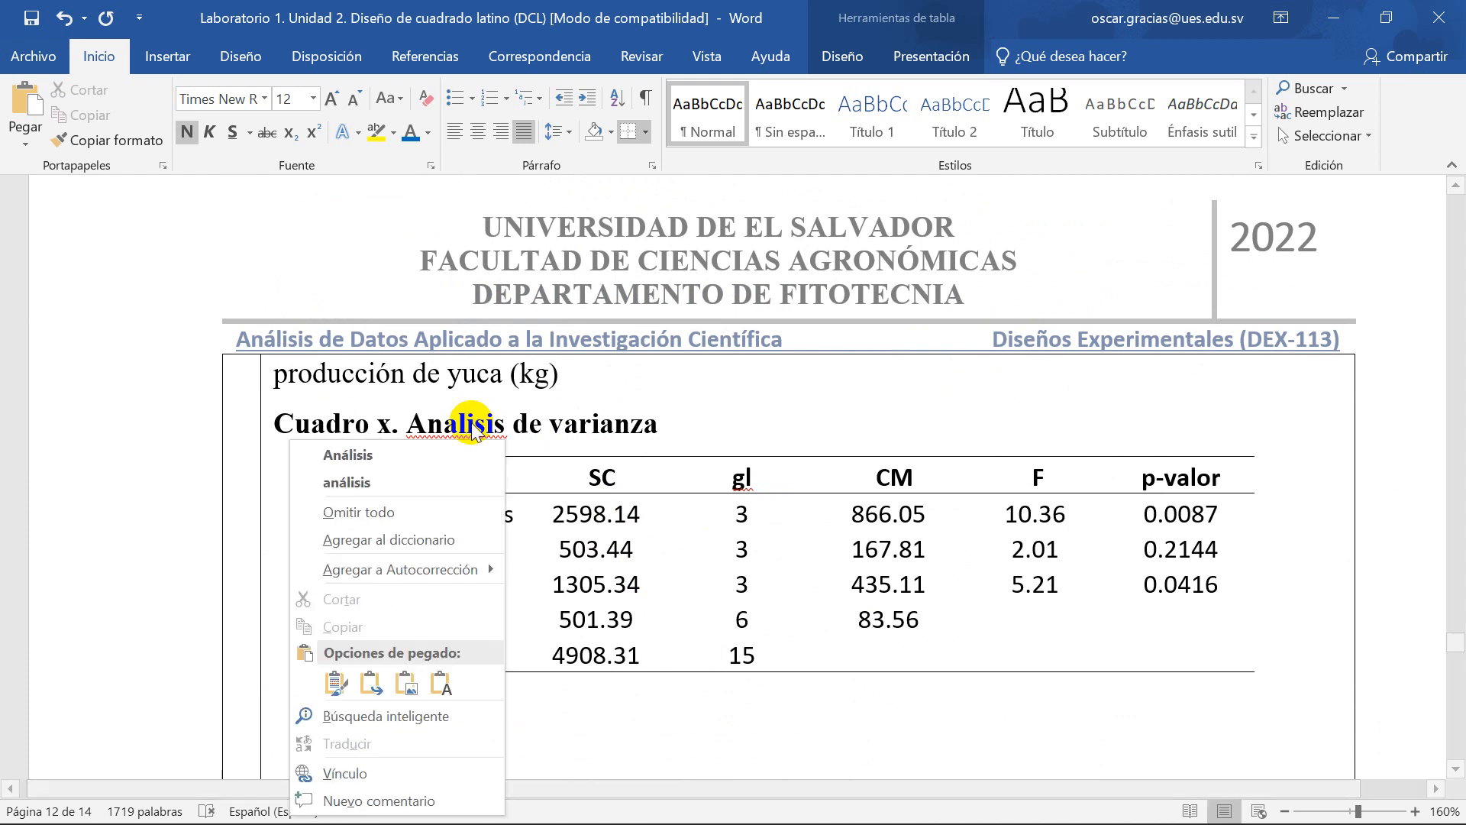
click(420, 450)
click(672, 414)
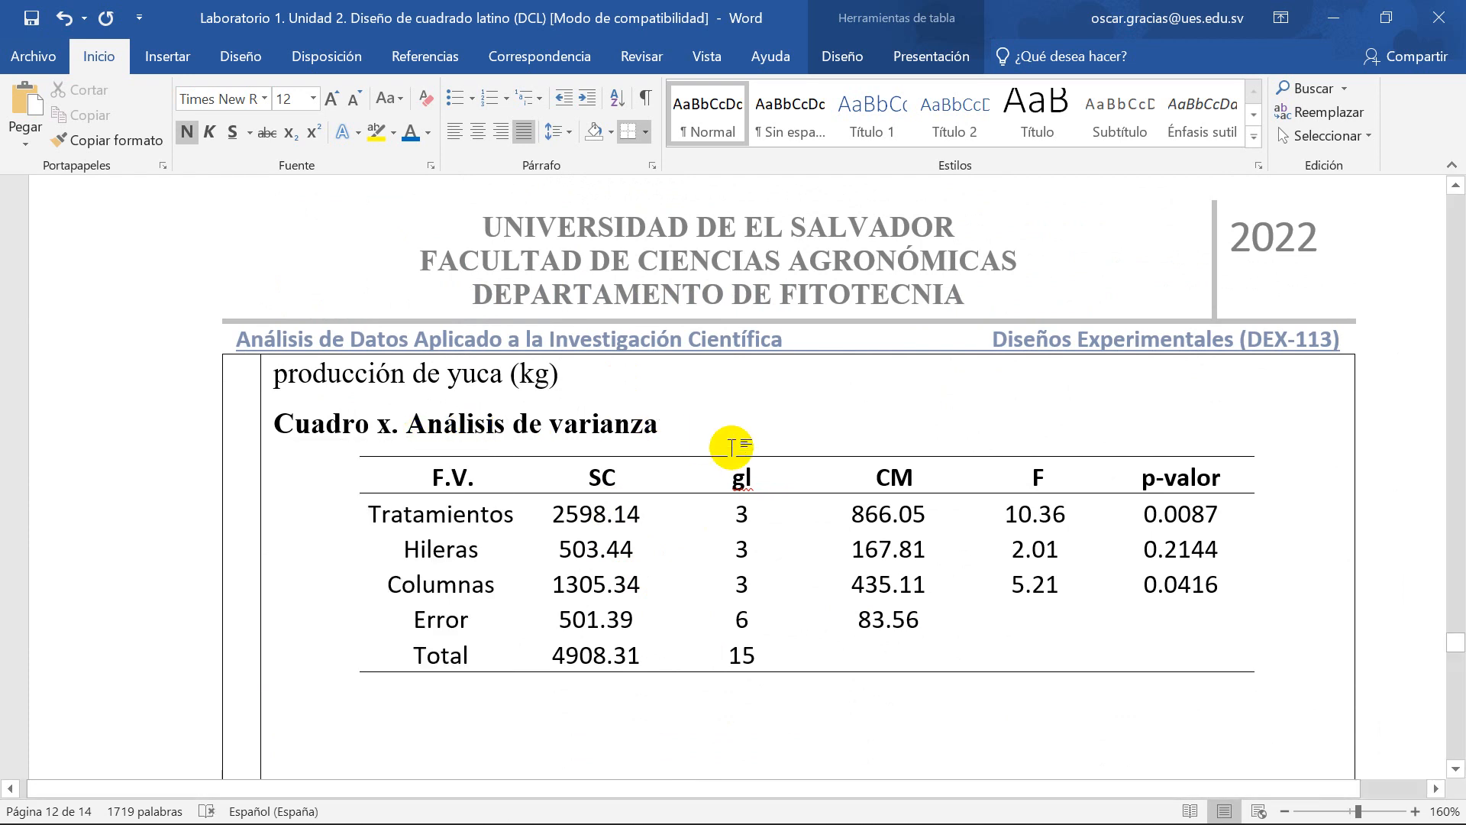
Step: Complete the table caption with "bajo un diseño de cuadrado latino (DCL) en la producción de yuca (kg)."
text(ba)
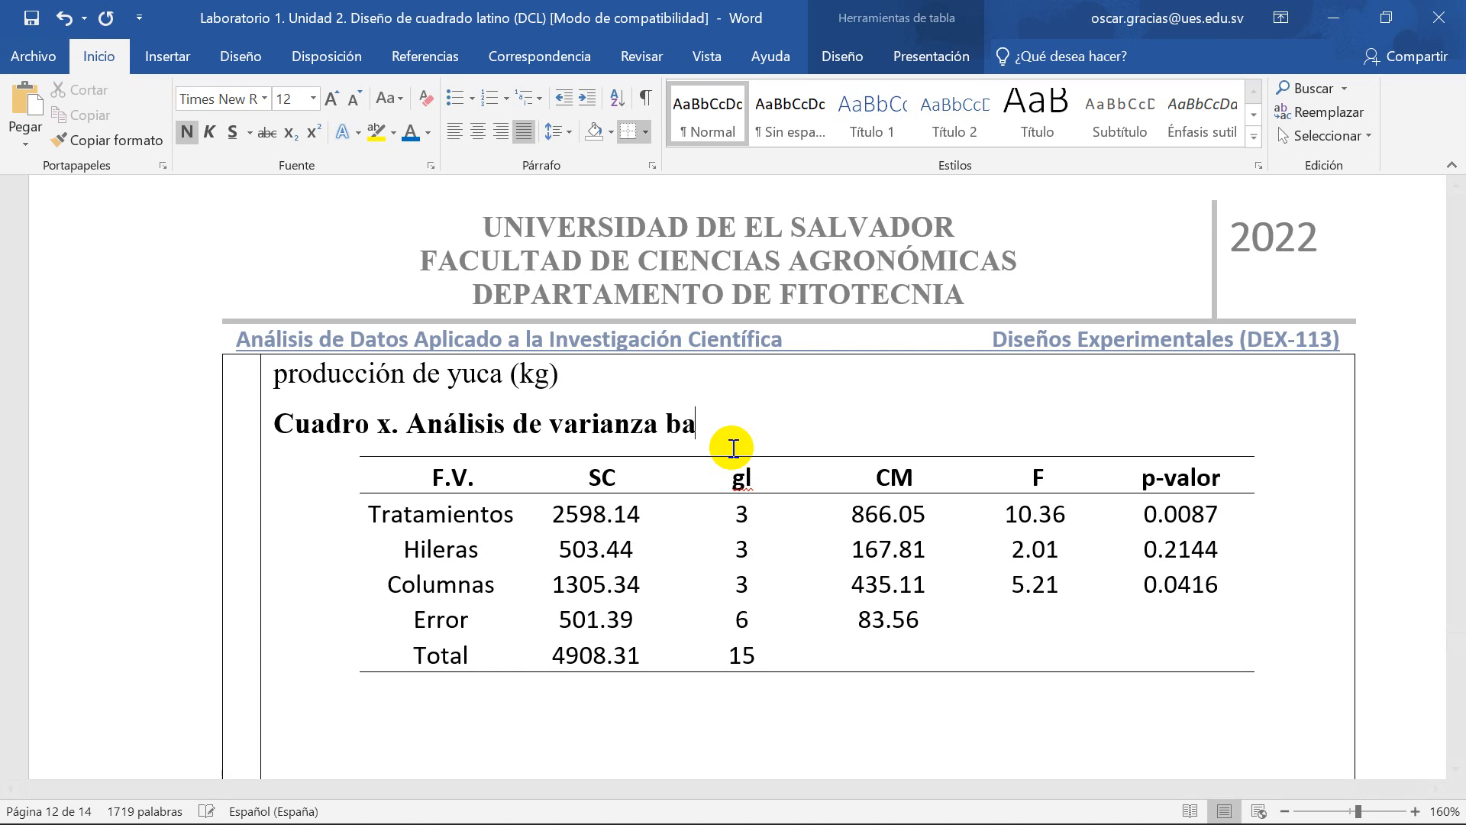
text(jo un diseñ)
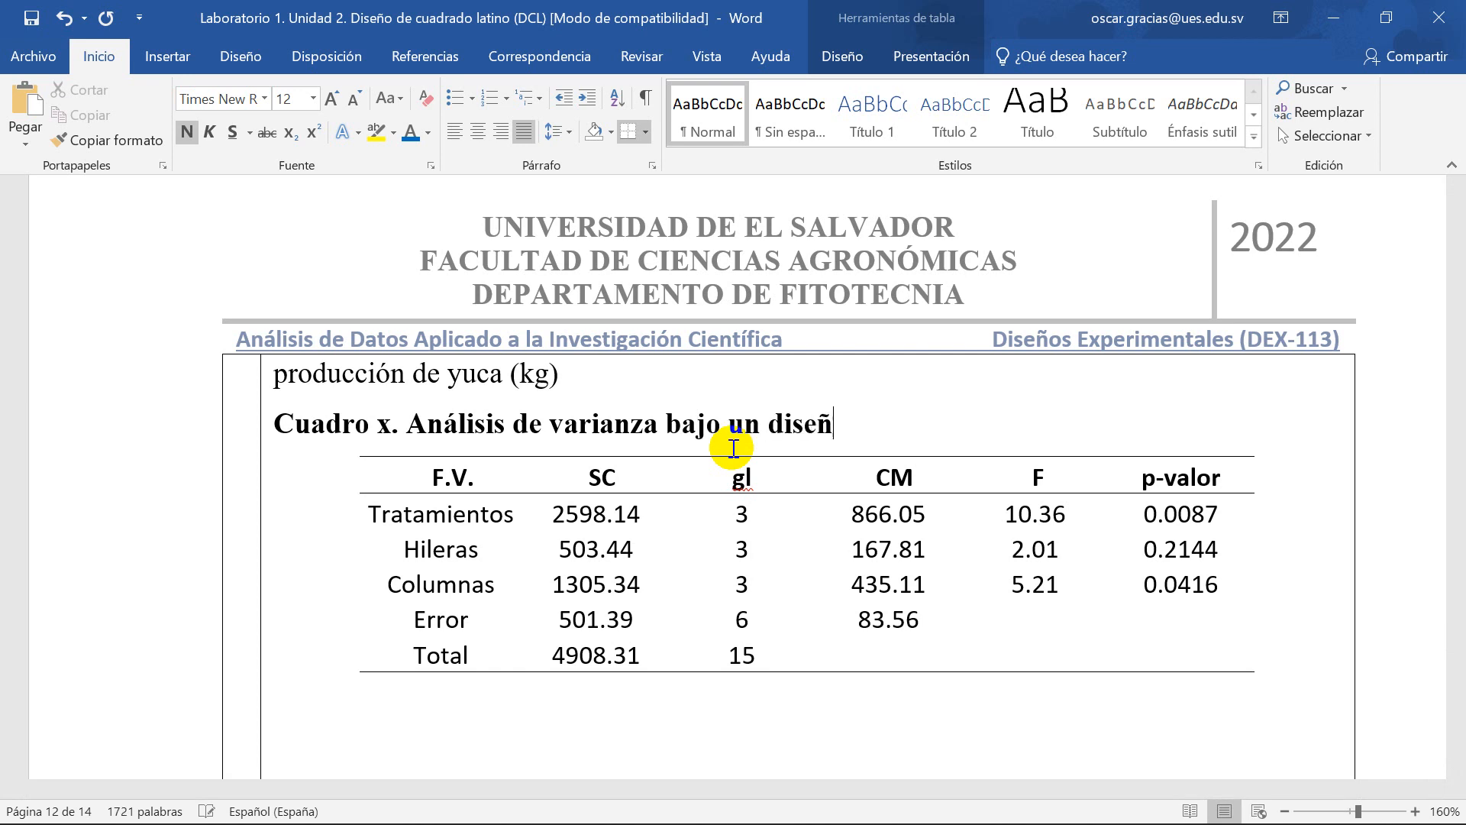
text(o de cuadrad)
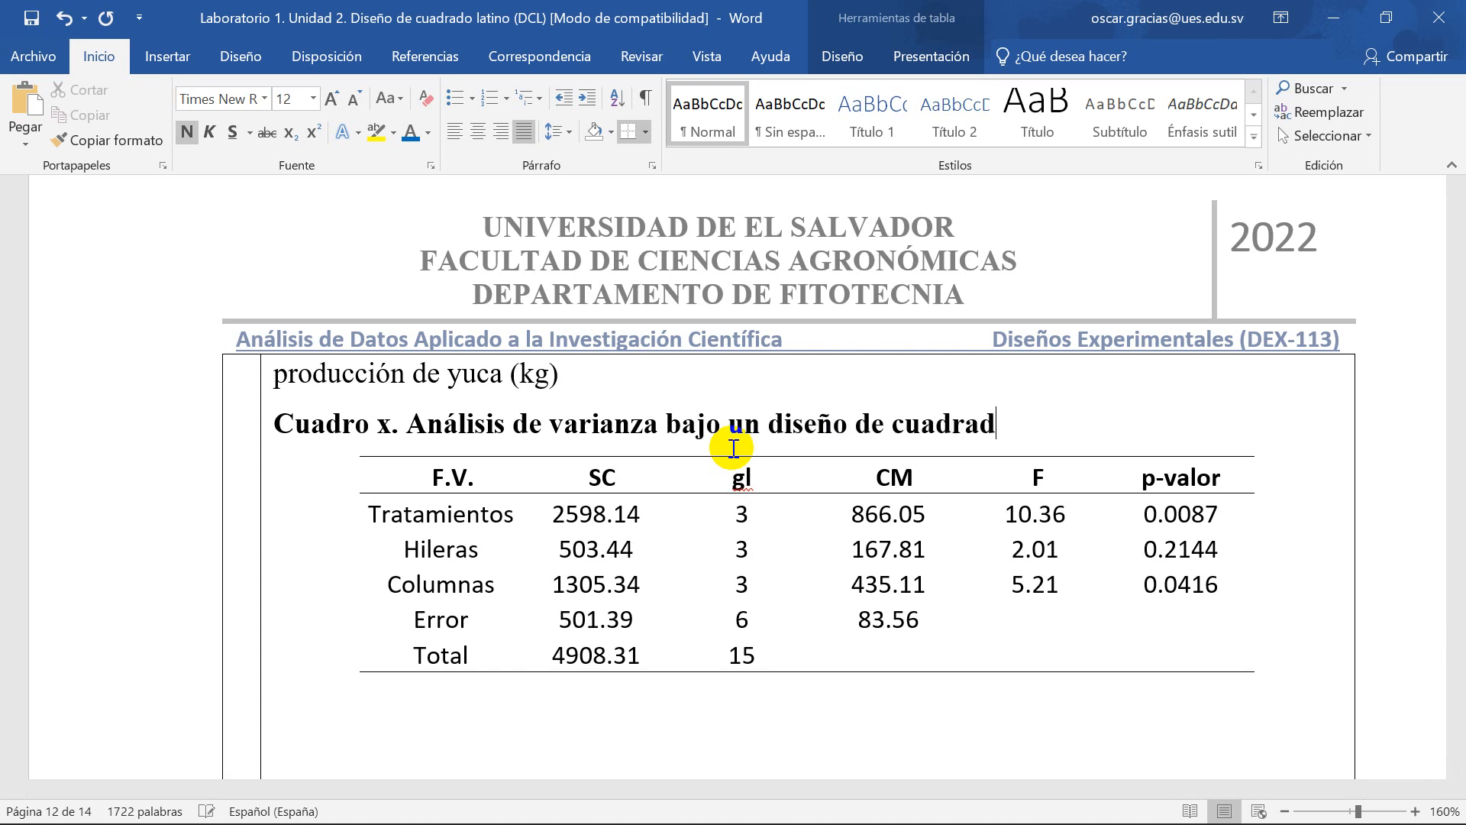
text(o latino (DCL)
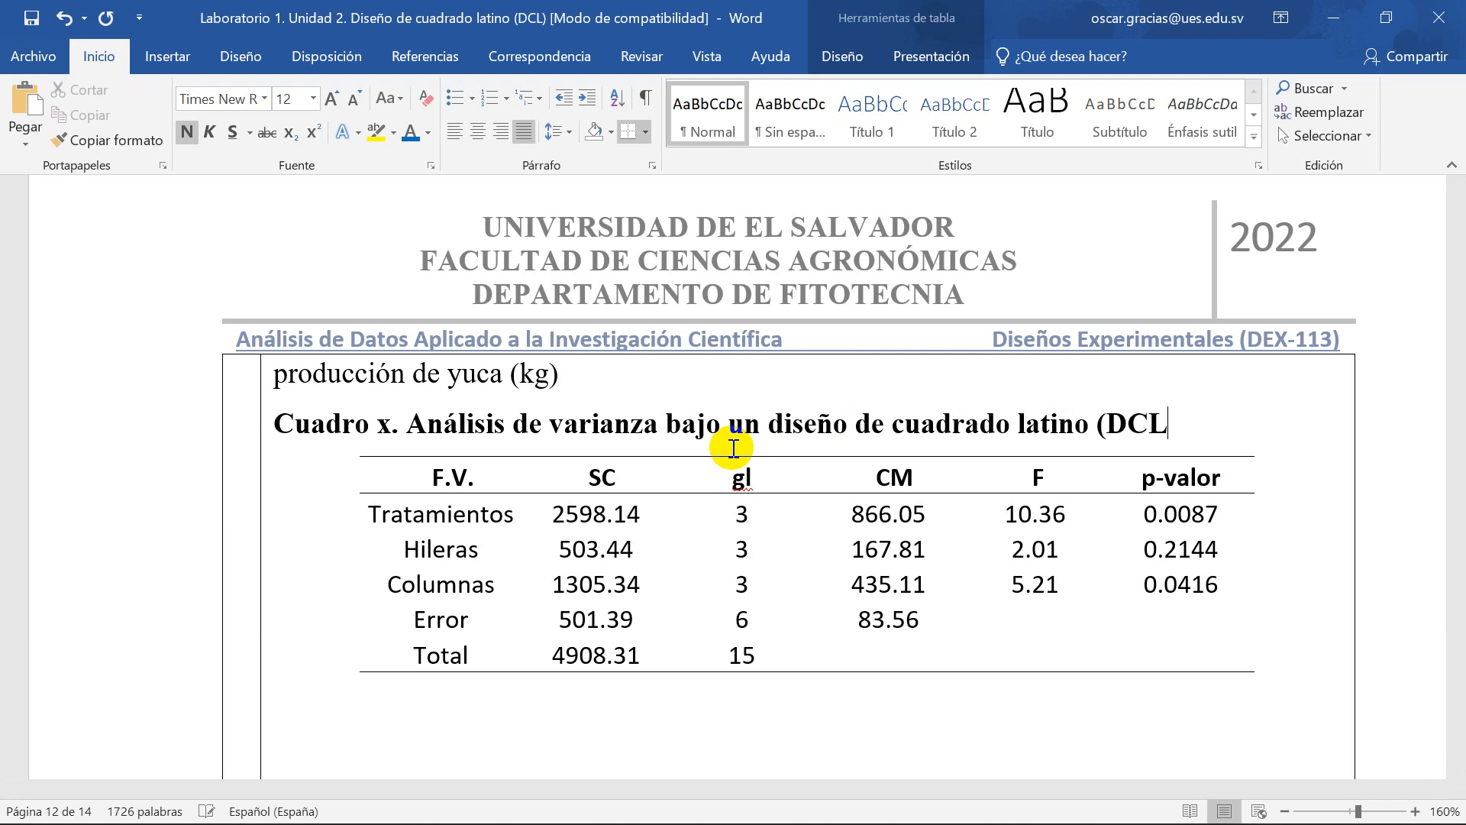
text() PARA)
key(BackSpace)
key(BackSpace)
key(BackSpace)
key(BackSpace)
key(BackSpace)
text(en la producci¿)
text(o)
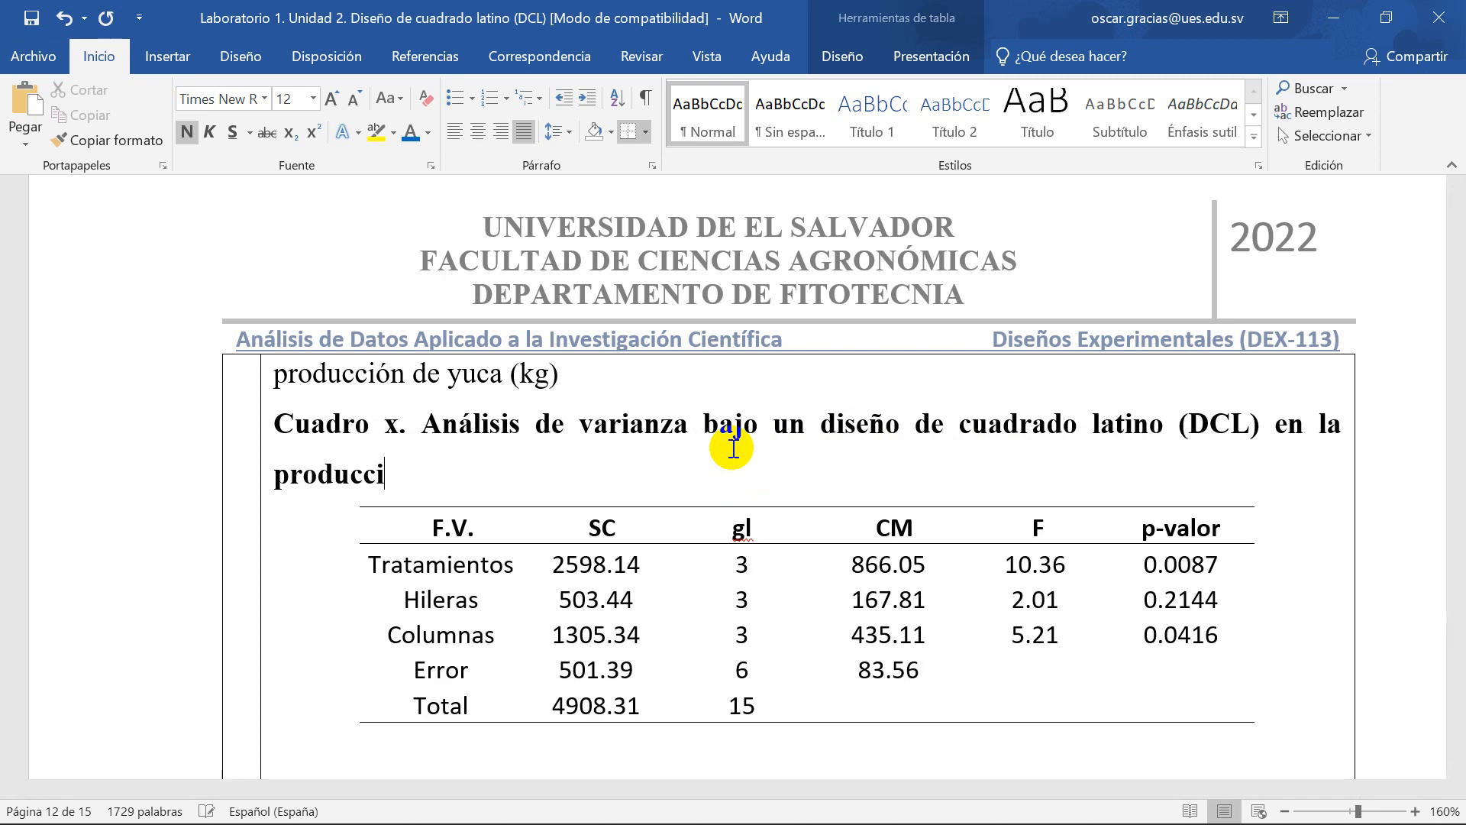
text(n de yuca)
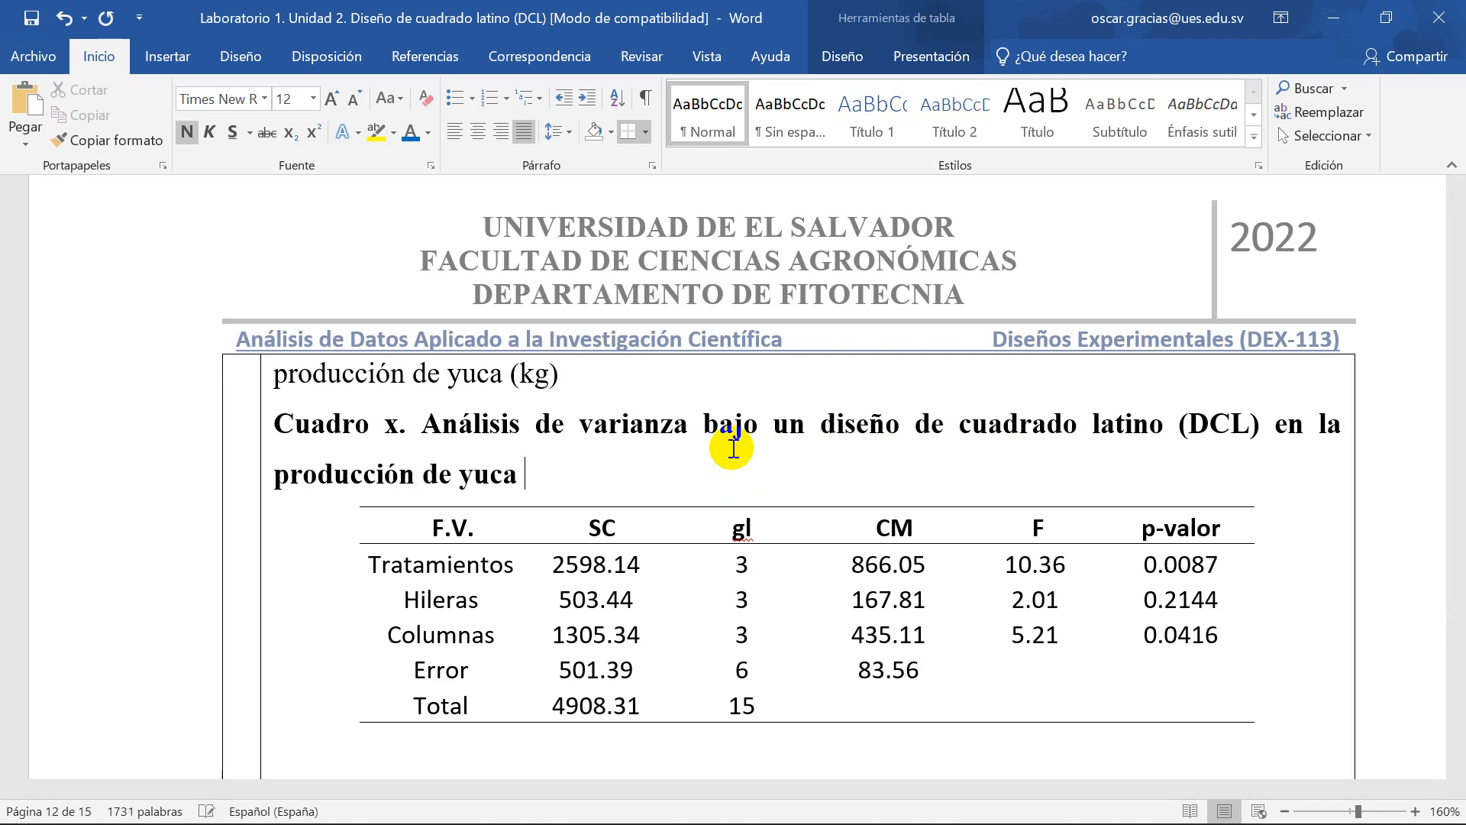
text( (kg).)
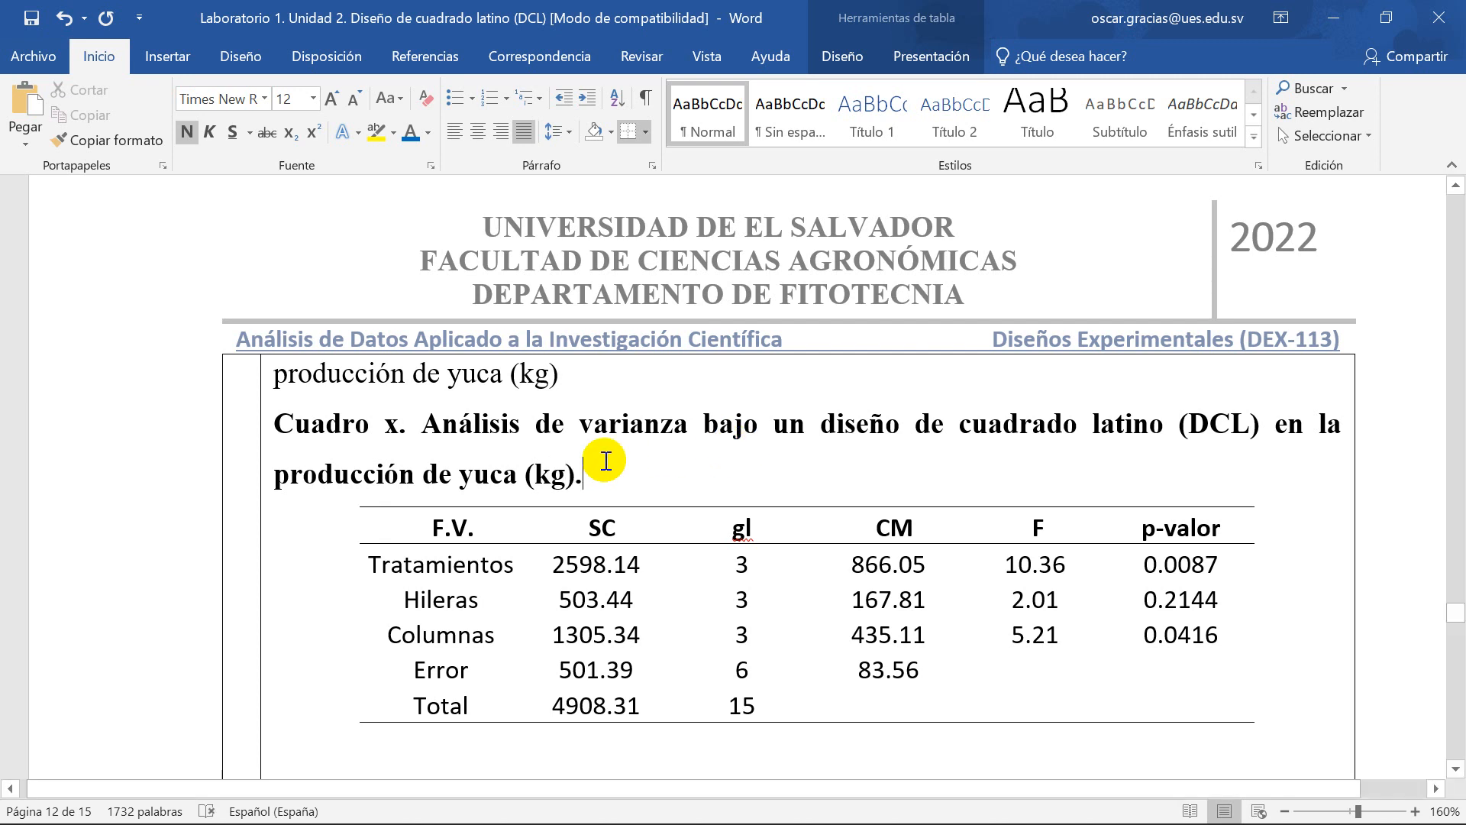
Step: Remove bold from the caption text after "Cuadro x." and copy the caption together with its analysis of variance table
shift+click(424, 425)
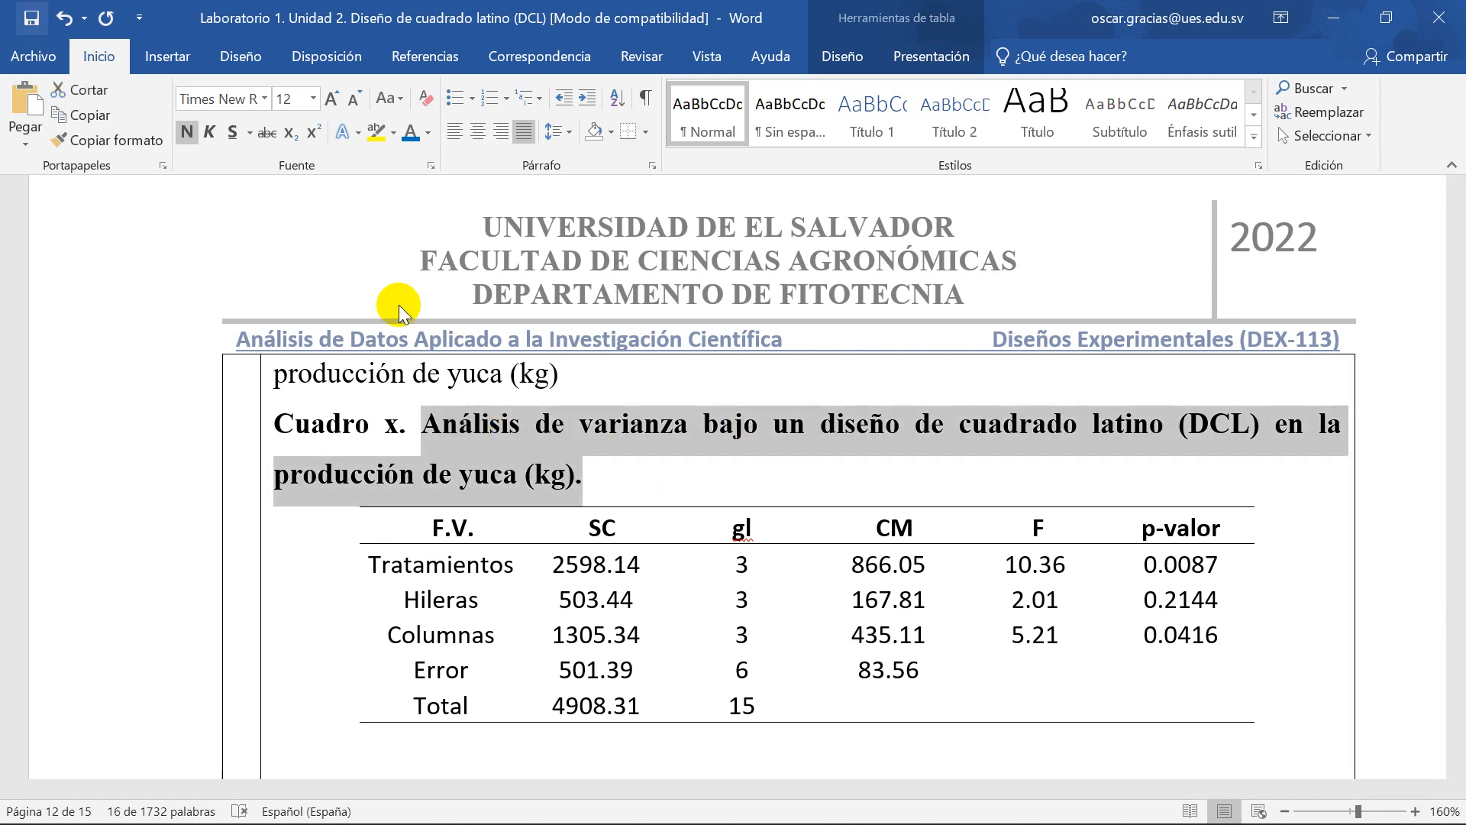
click(187, 131)
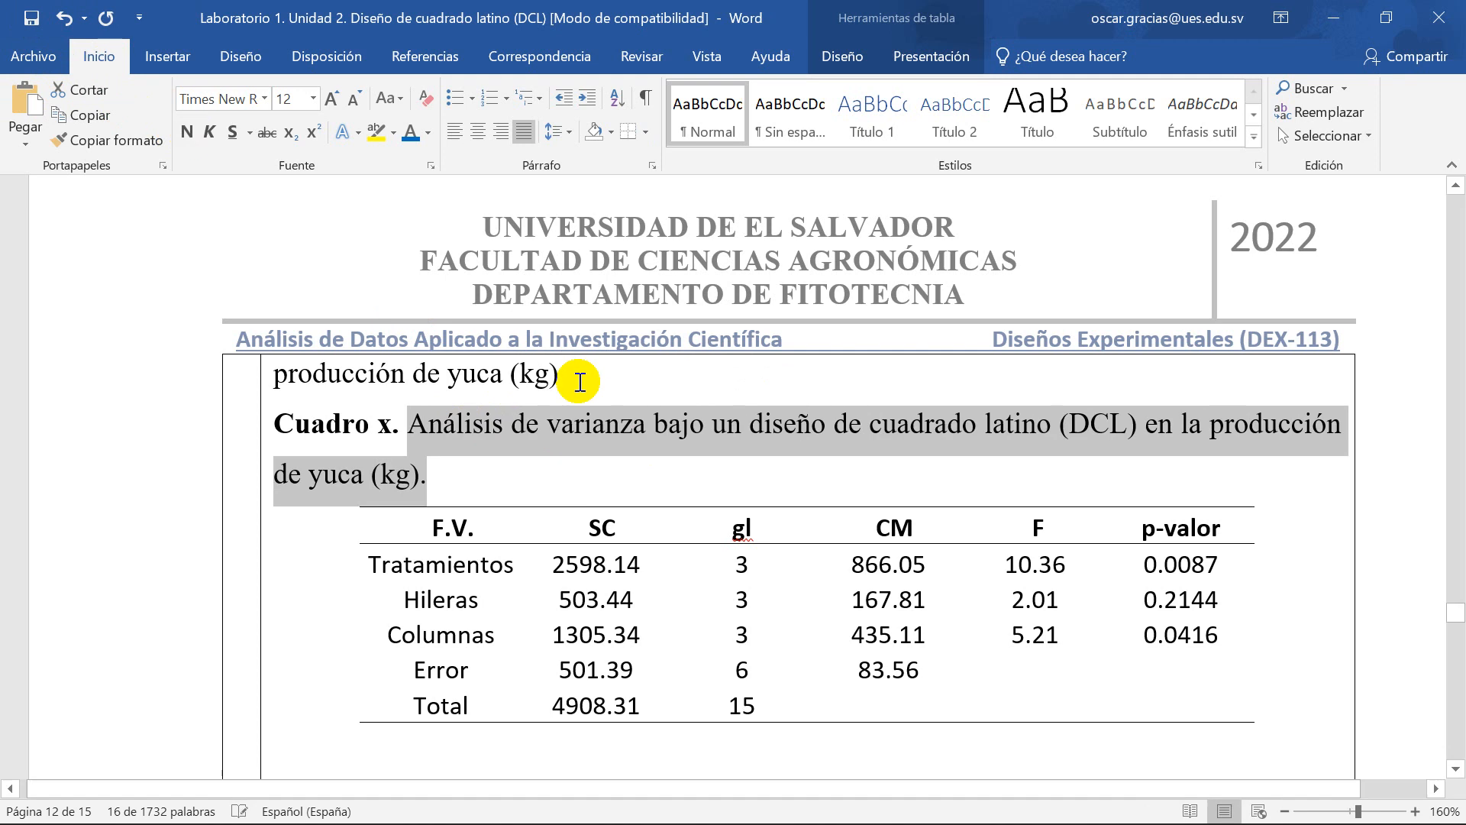
click(504, 426)
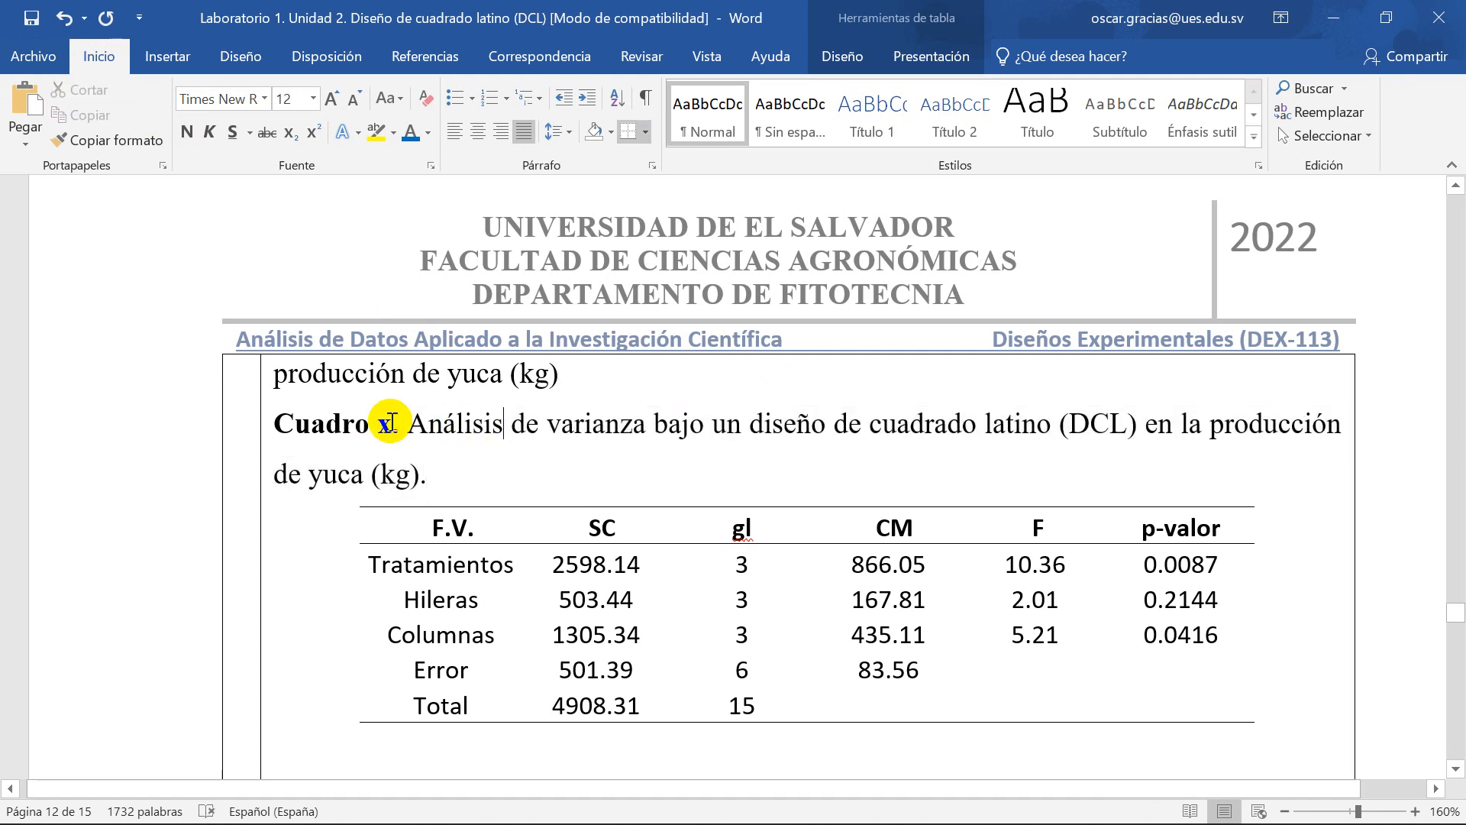
click(391, 424)
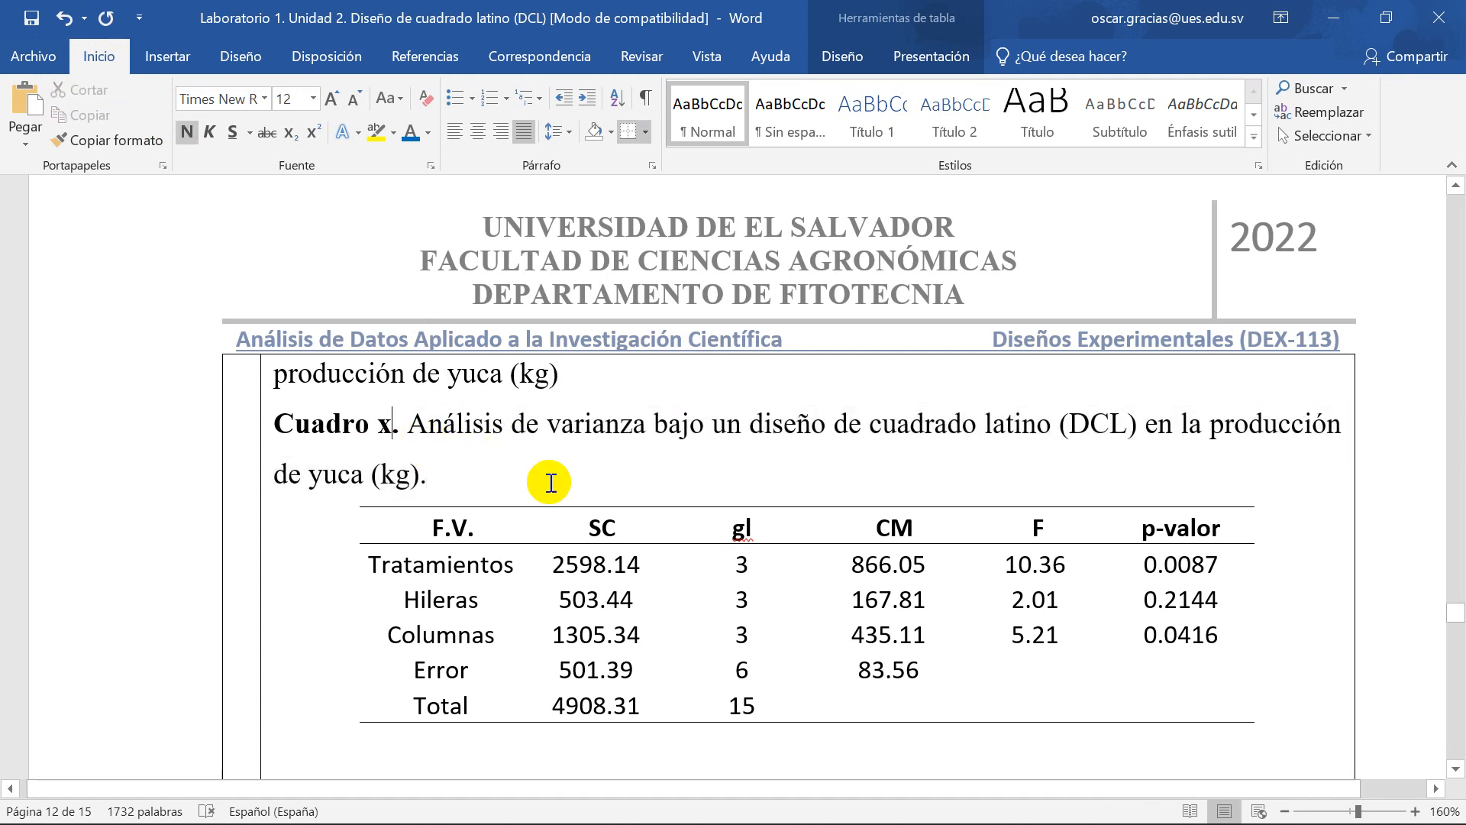
drag(277, 424, 1159, 753)
key(ctrl+c)
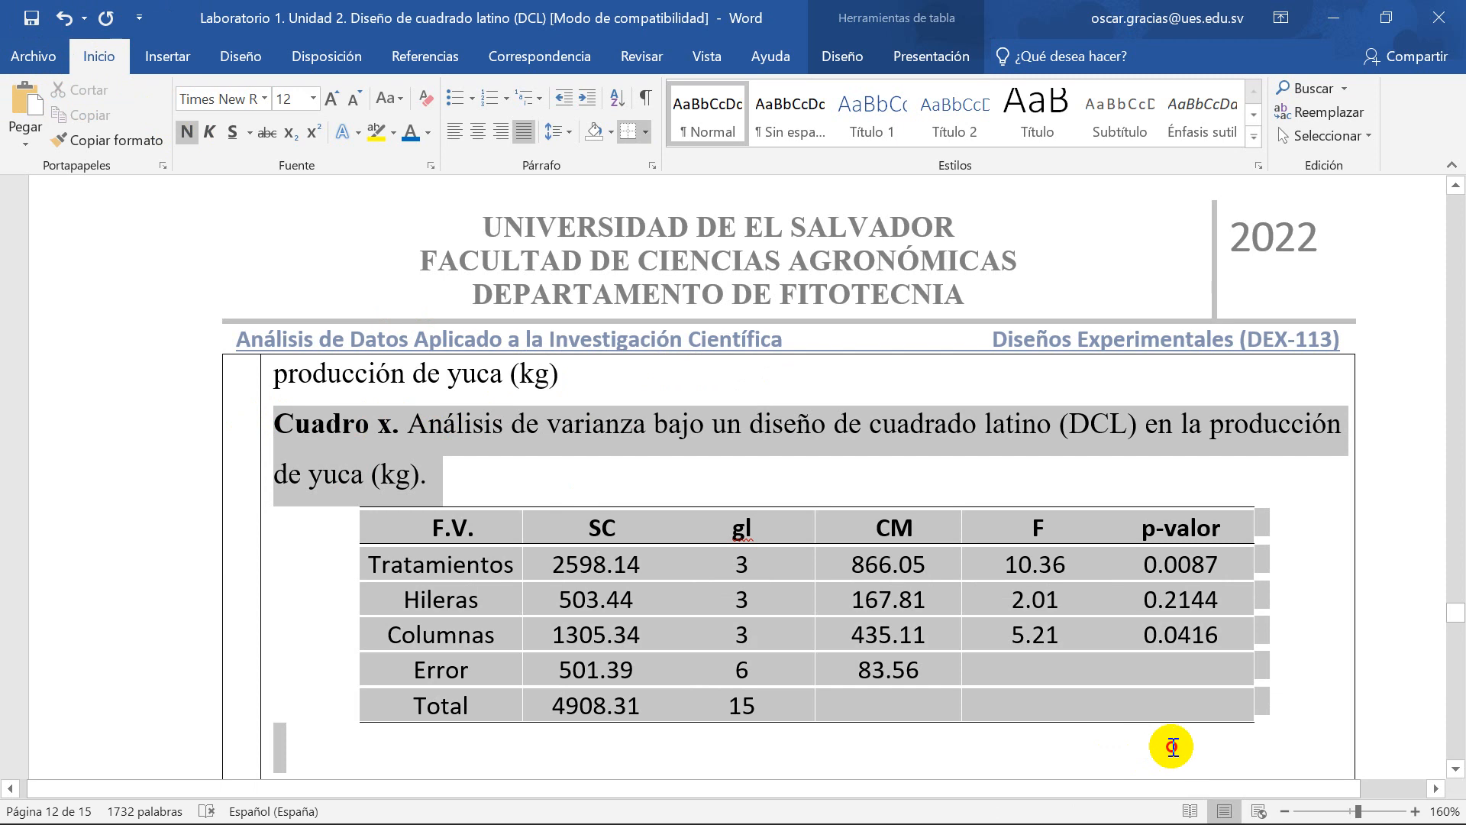
Step: Complete the table reference at the end of the highlighted paragraph in the results section with "x)."
scroll(754, 608, down, 15)
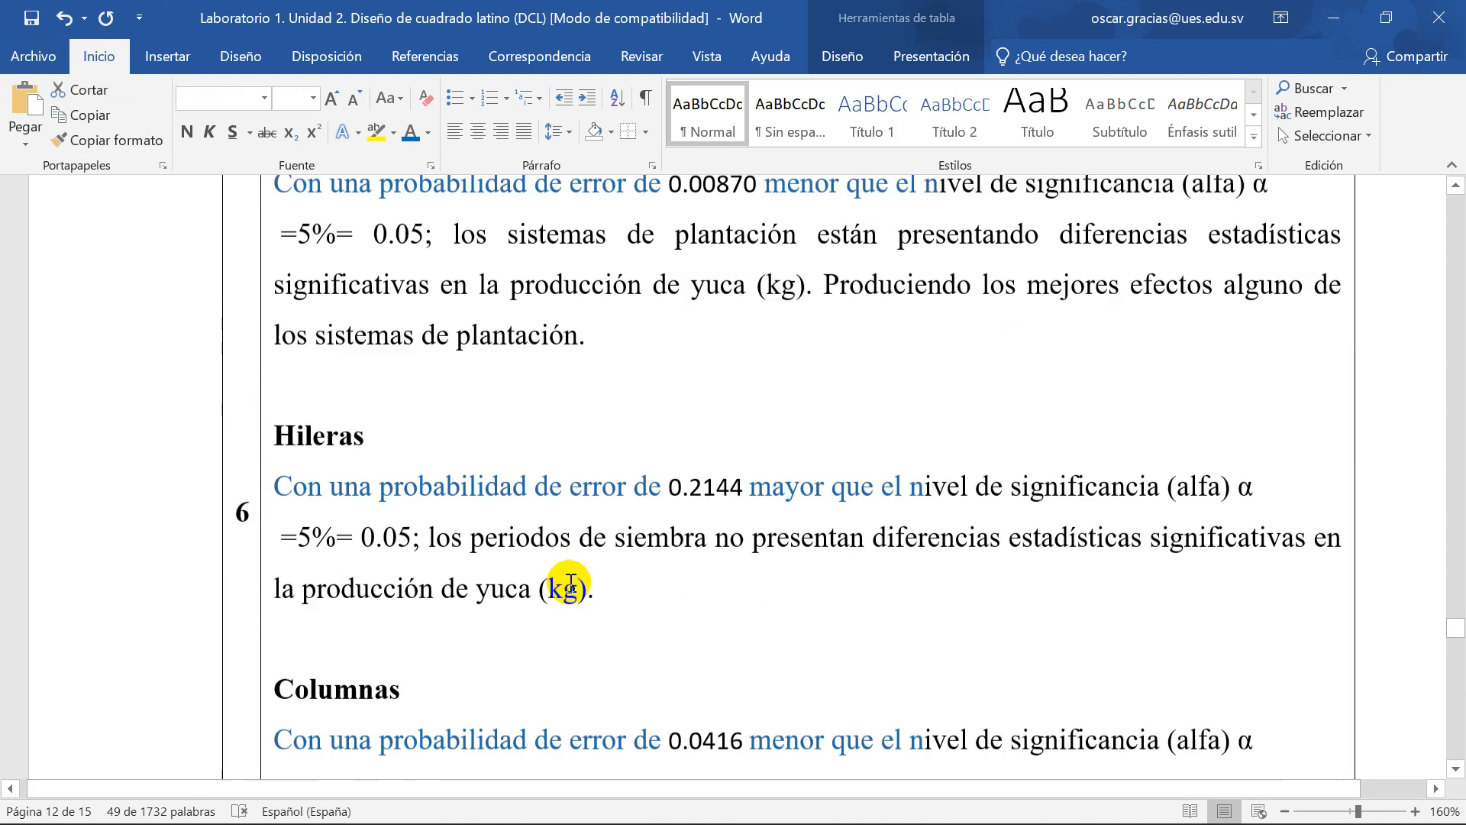
scroll(542, 521, up, 3)
scroll(542, 521, up, 2)
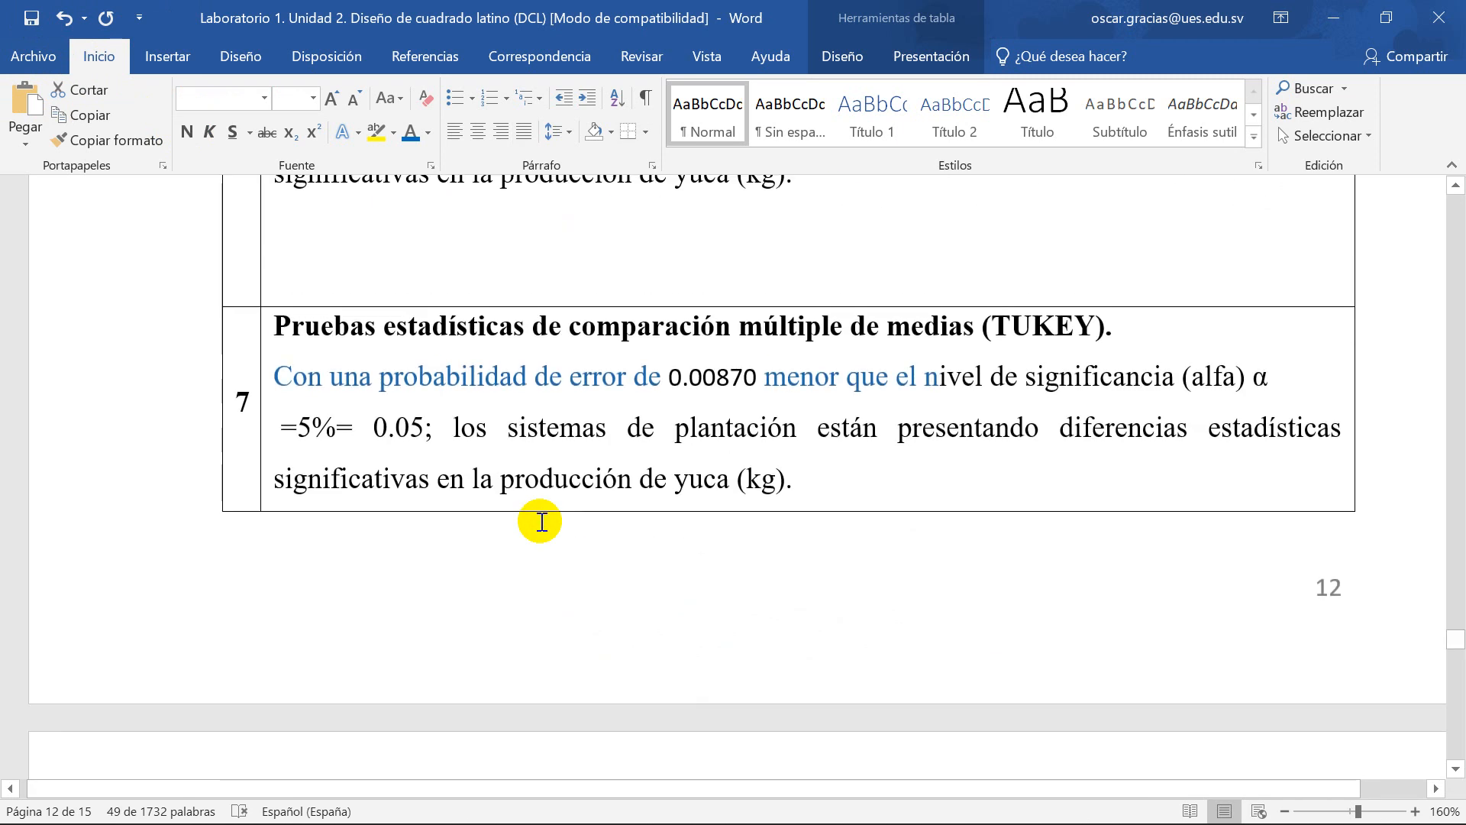
scroll(534, 535, down, 15)
scroll(586, 584, down, 8)
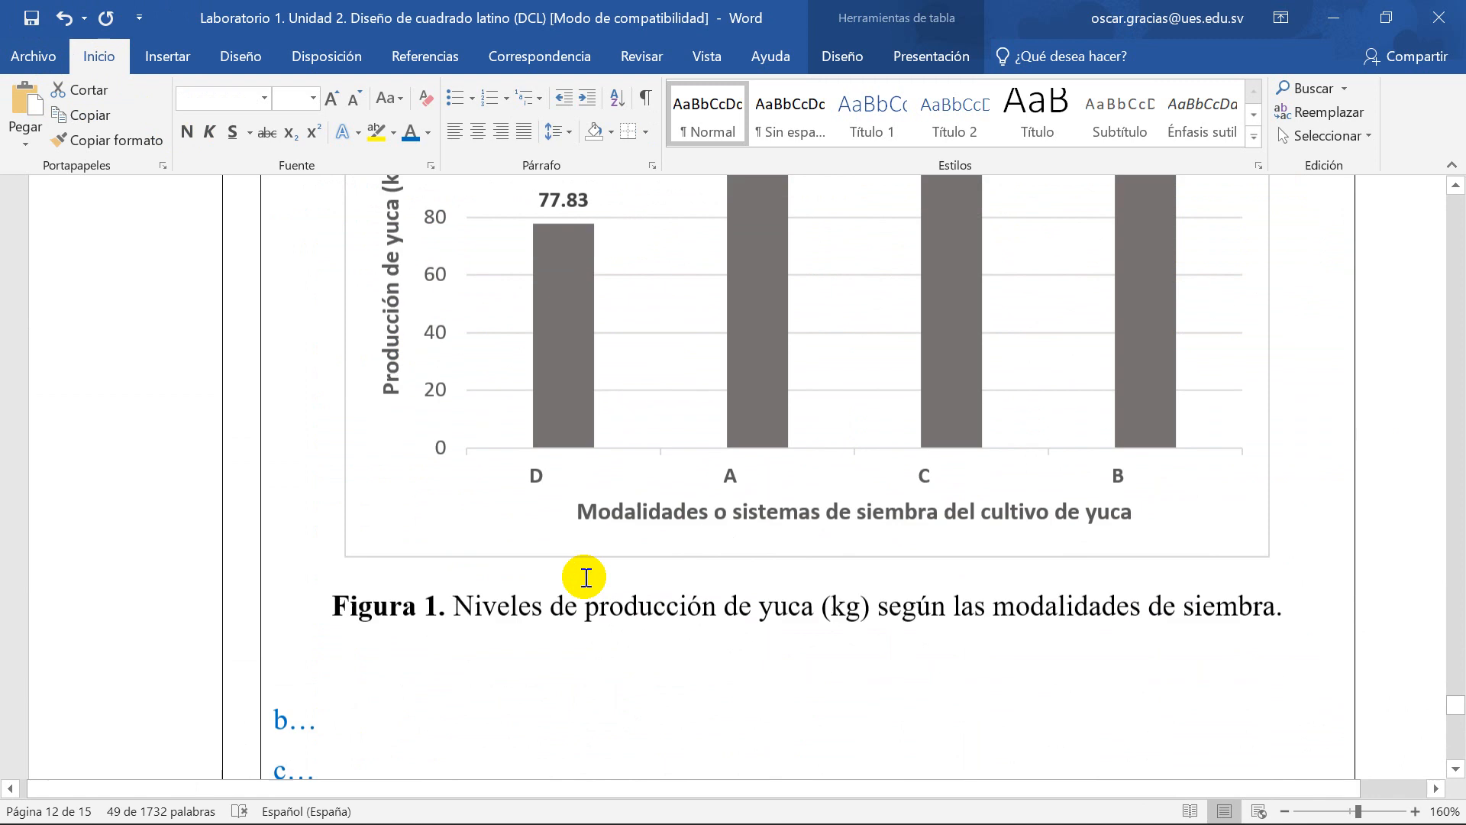
scroll(634, 504, up, 4)
scroll(702, 450, up, 1)
click(733, 464)
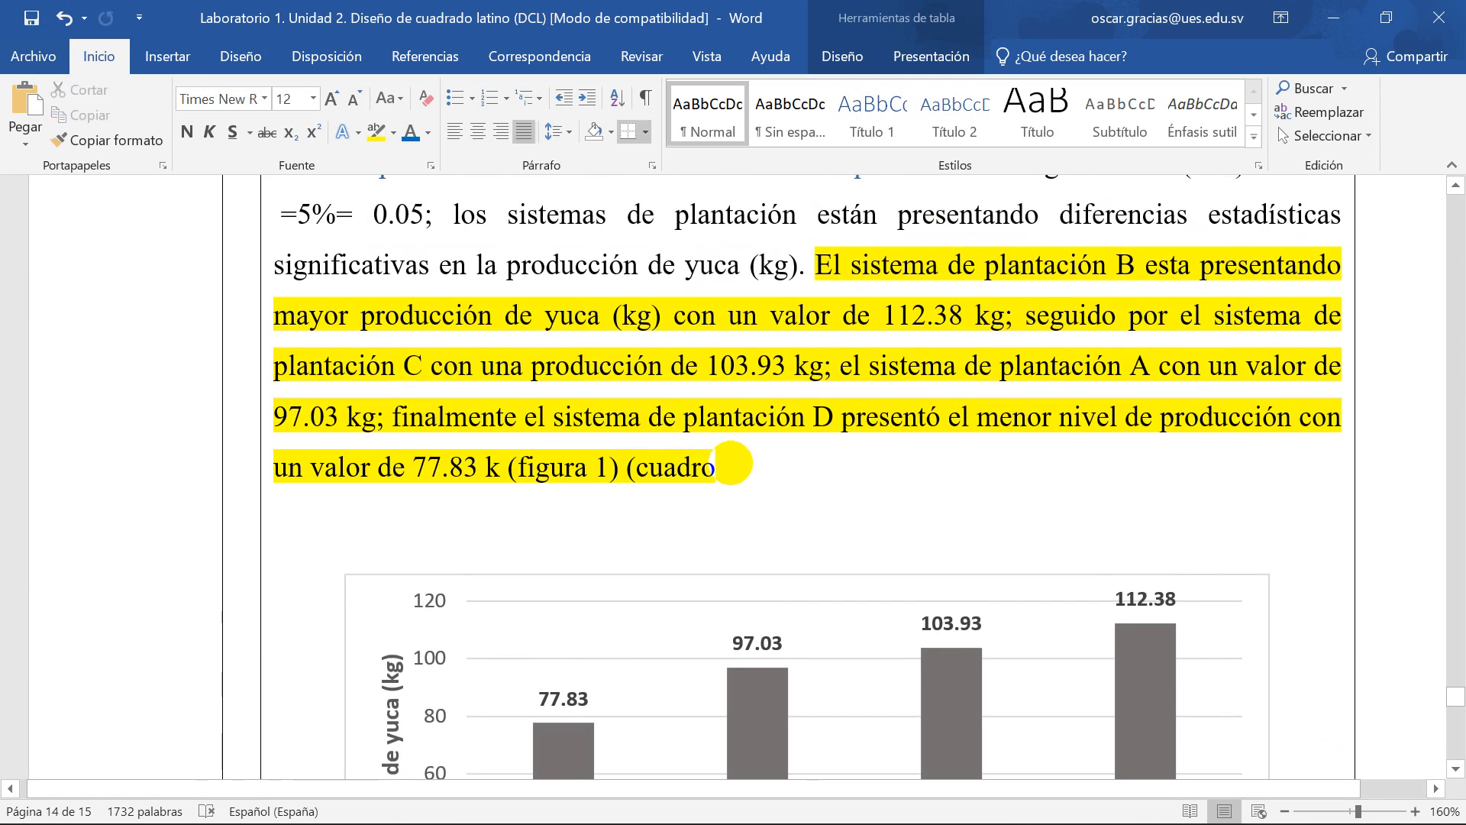
text(x).)
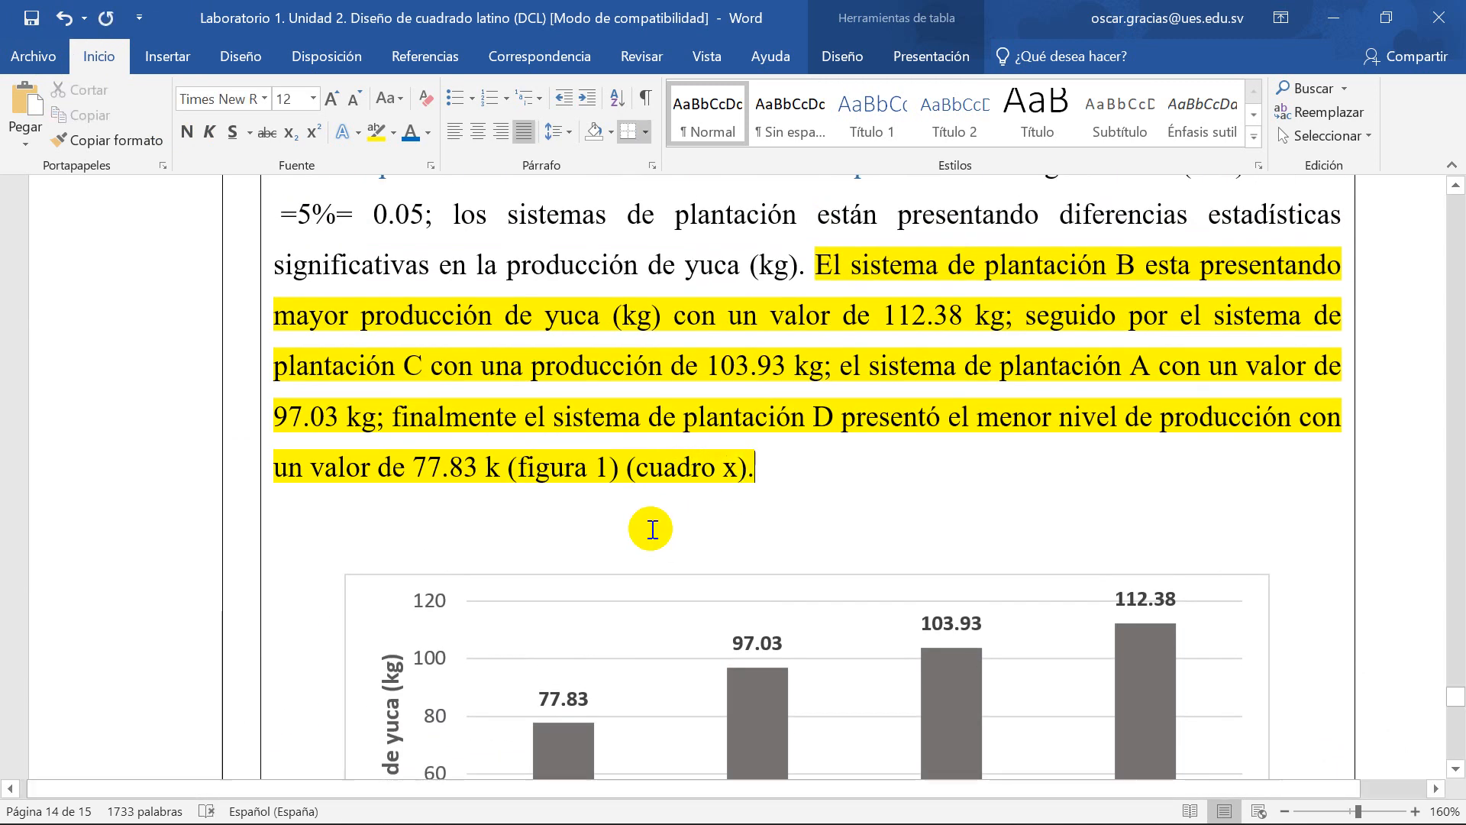
Step: Paste the copied caption and analysis of variance table below the Figura 1 caption and save the document
scroll(653, 531, up, 3)
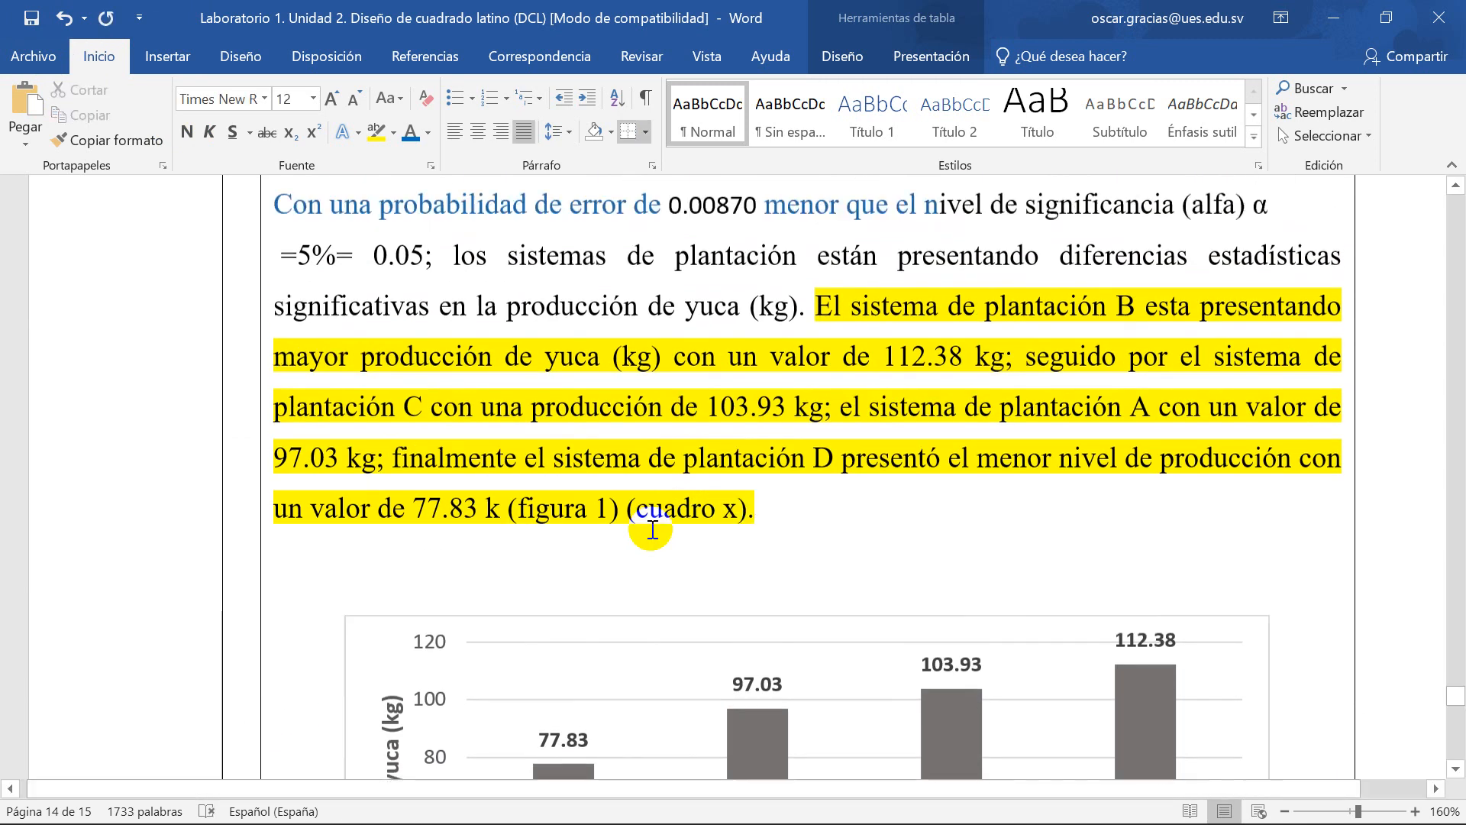
scroll(653, 530, down, 7)
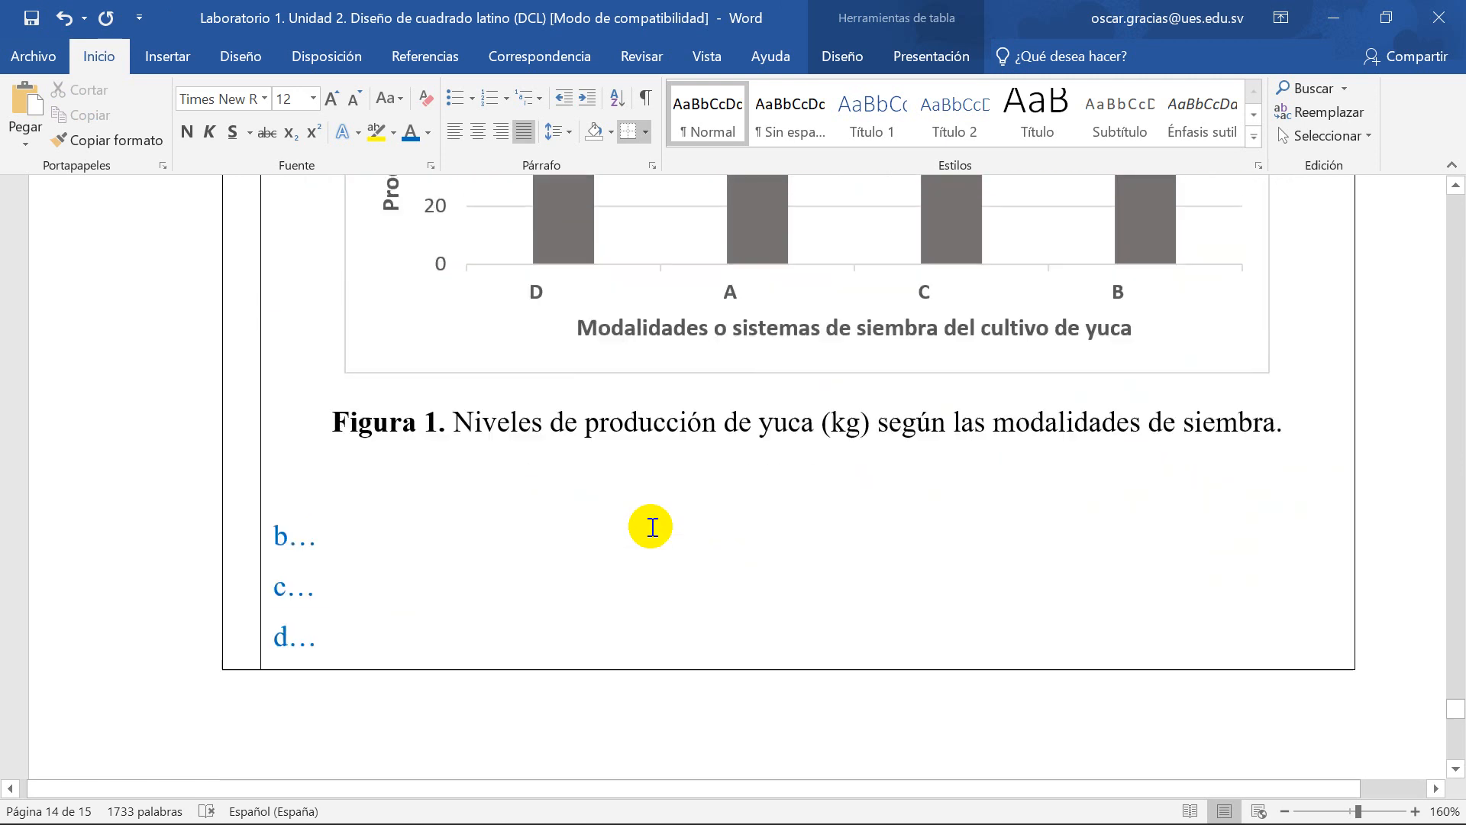
click(497, 511)
click(378, 477)
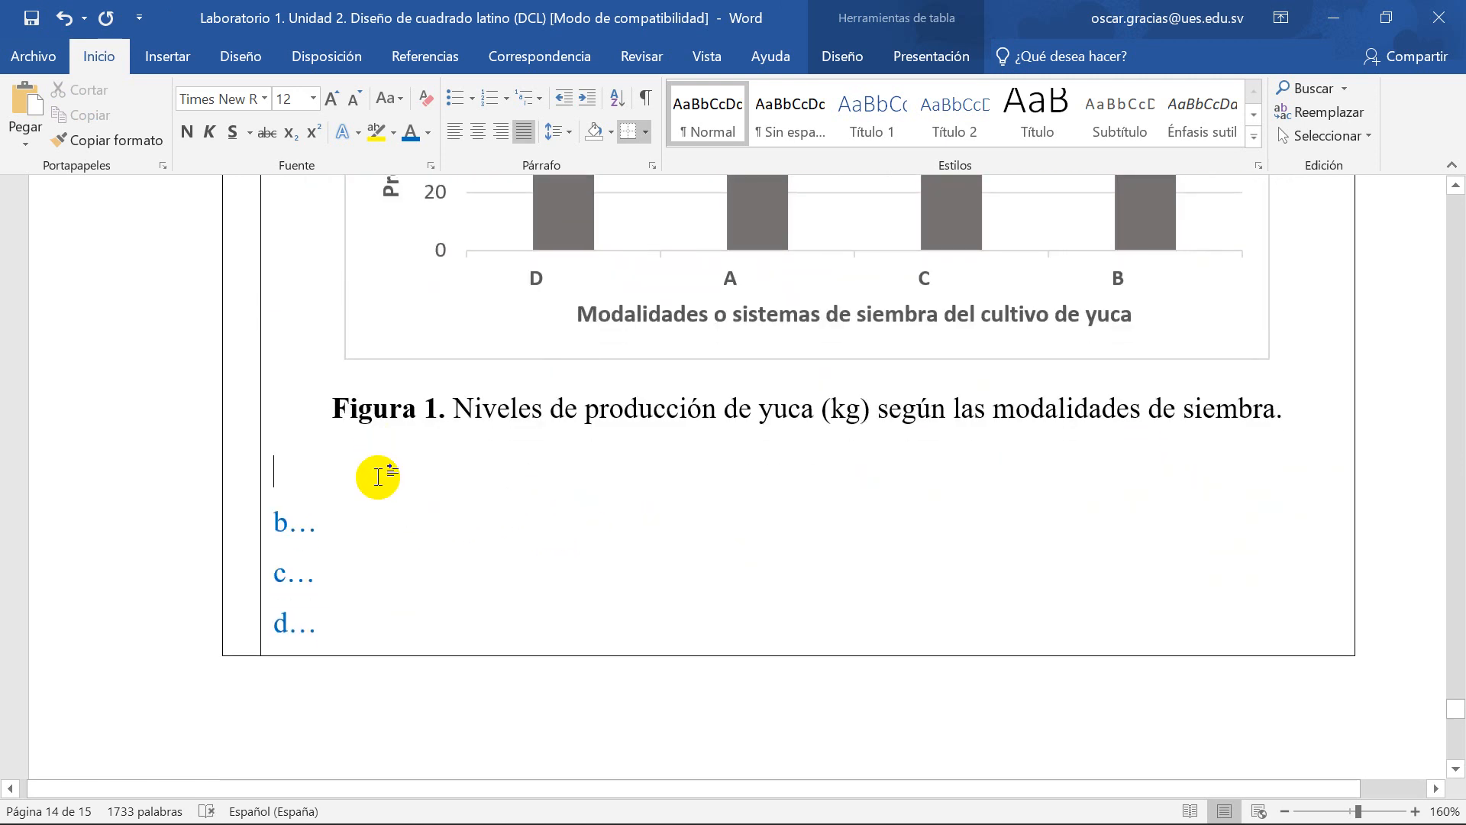
key(ctrl+v)
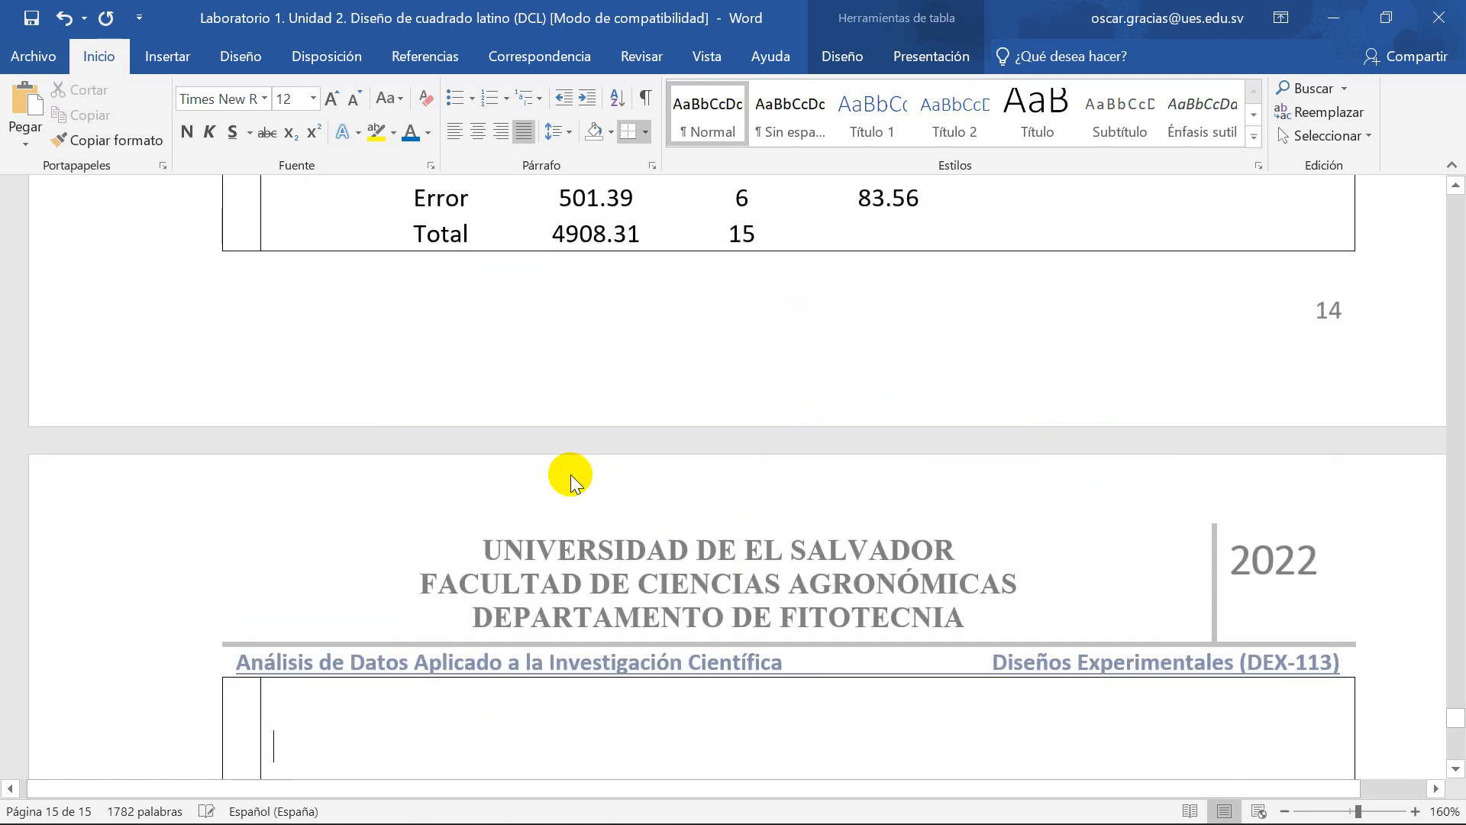
click(31, 17)
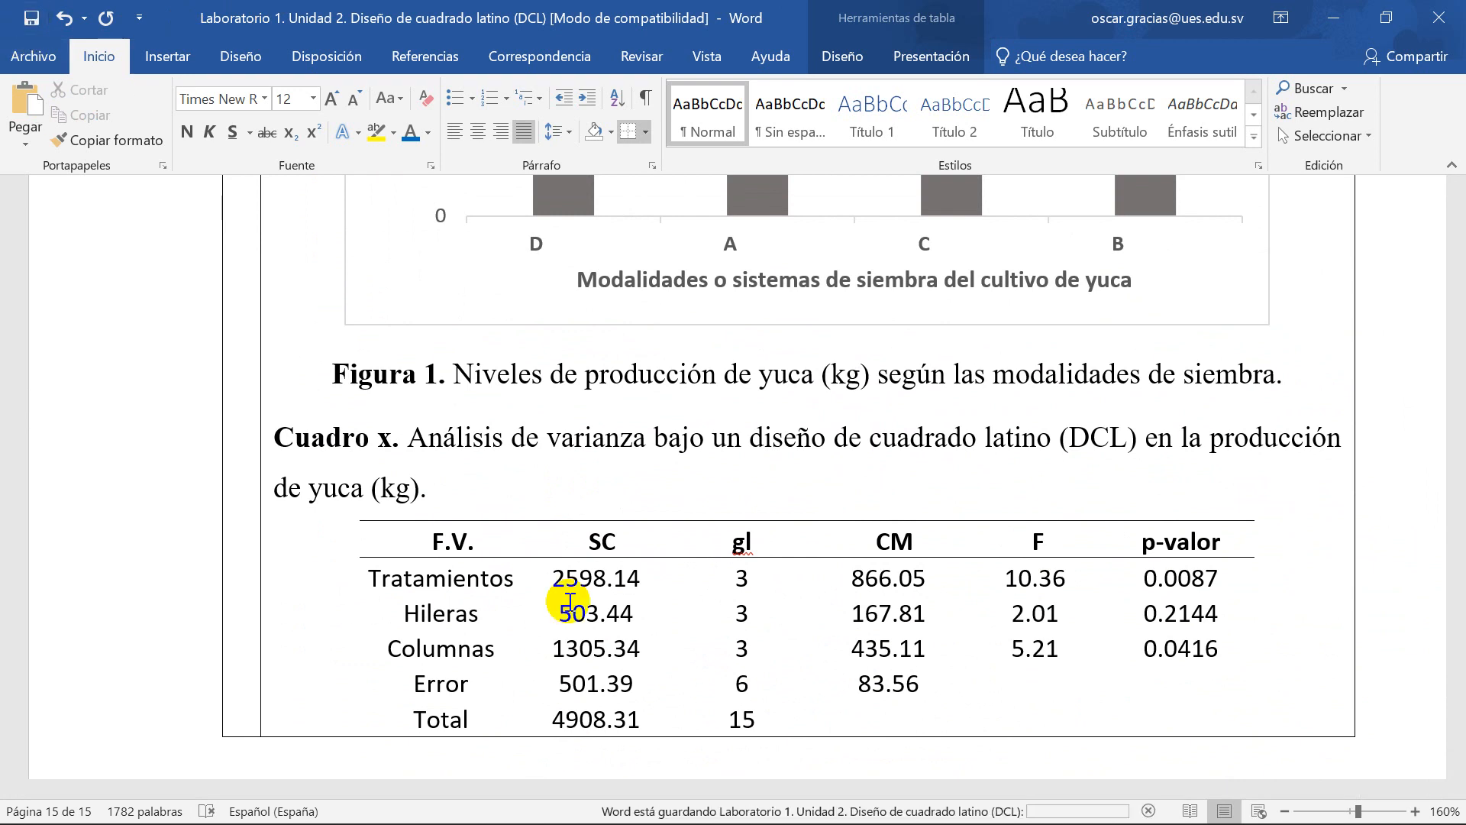
Step: Change the table reference ending the highlighted paragraph to "(cuadros 1 y x)" and save the document
scroll(441, 469, down, 10)
scroll(441, 469, up, 10)
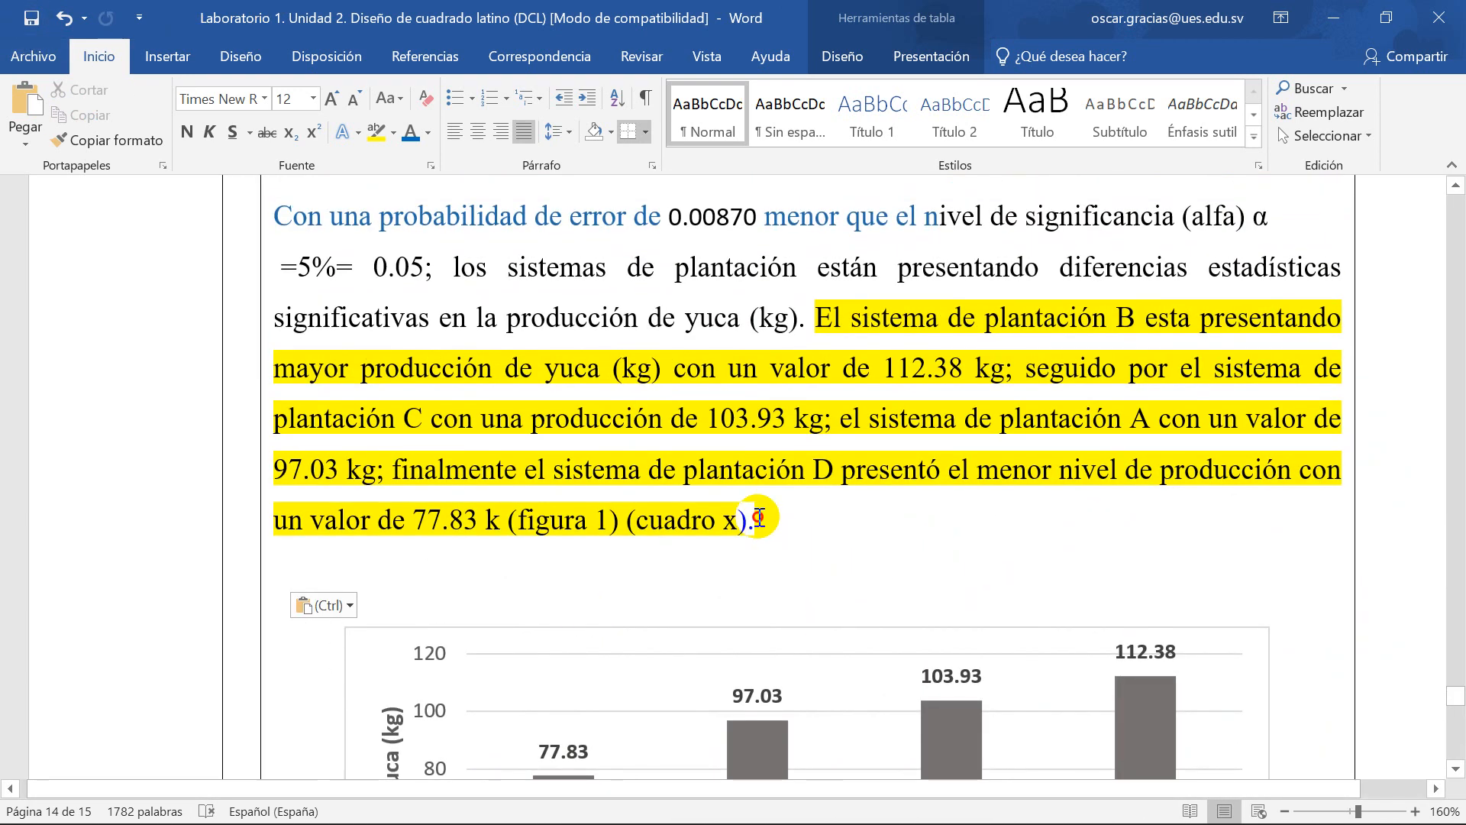
drag(683, 522, 709, 525)
click(718, 532)
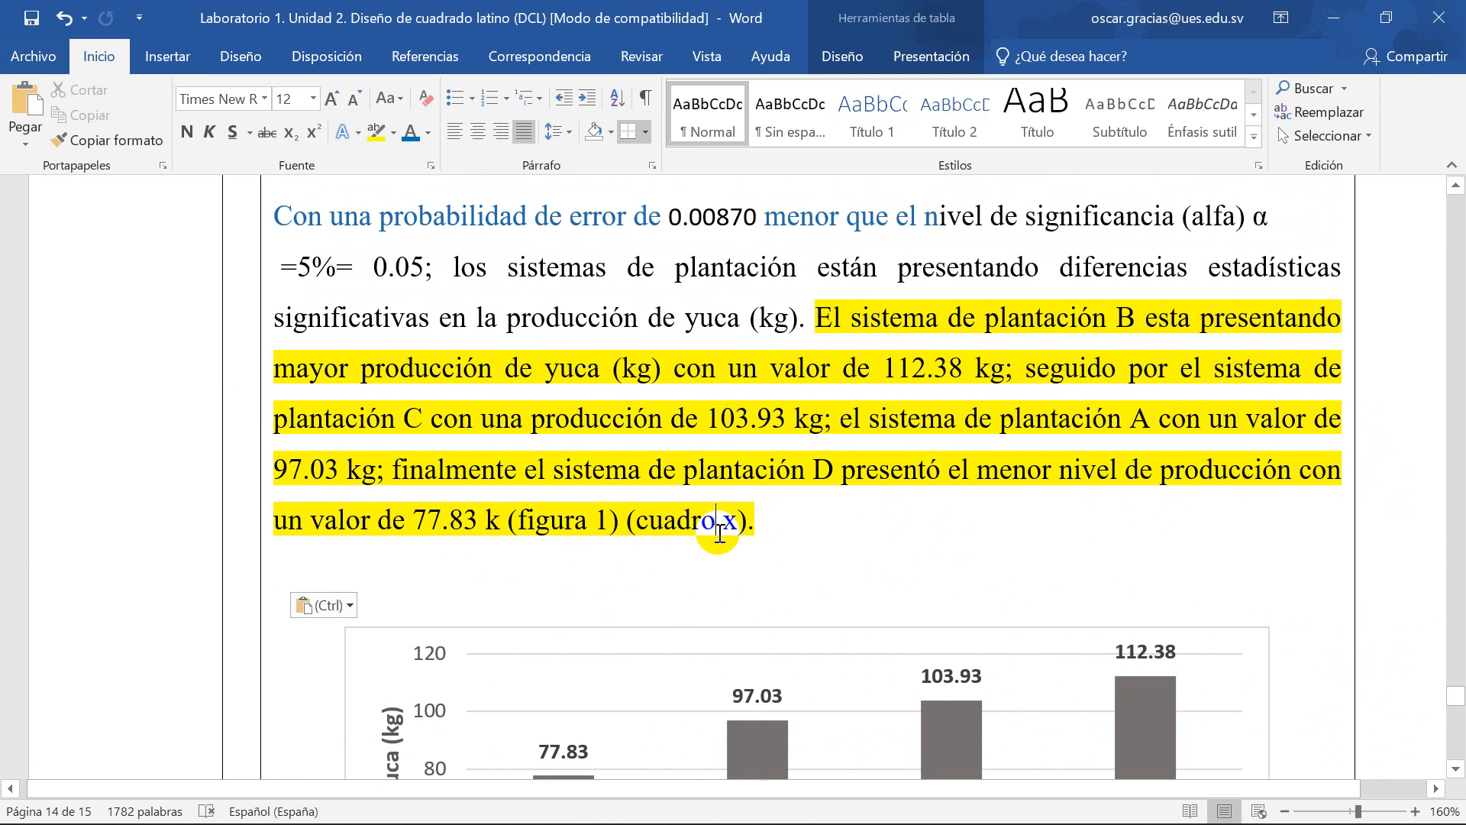
text(s)
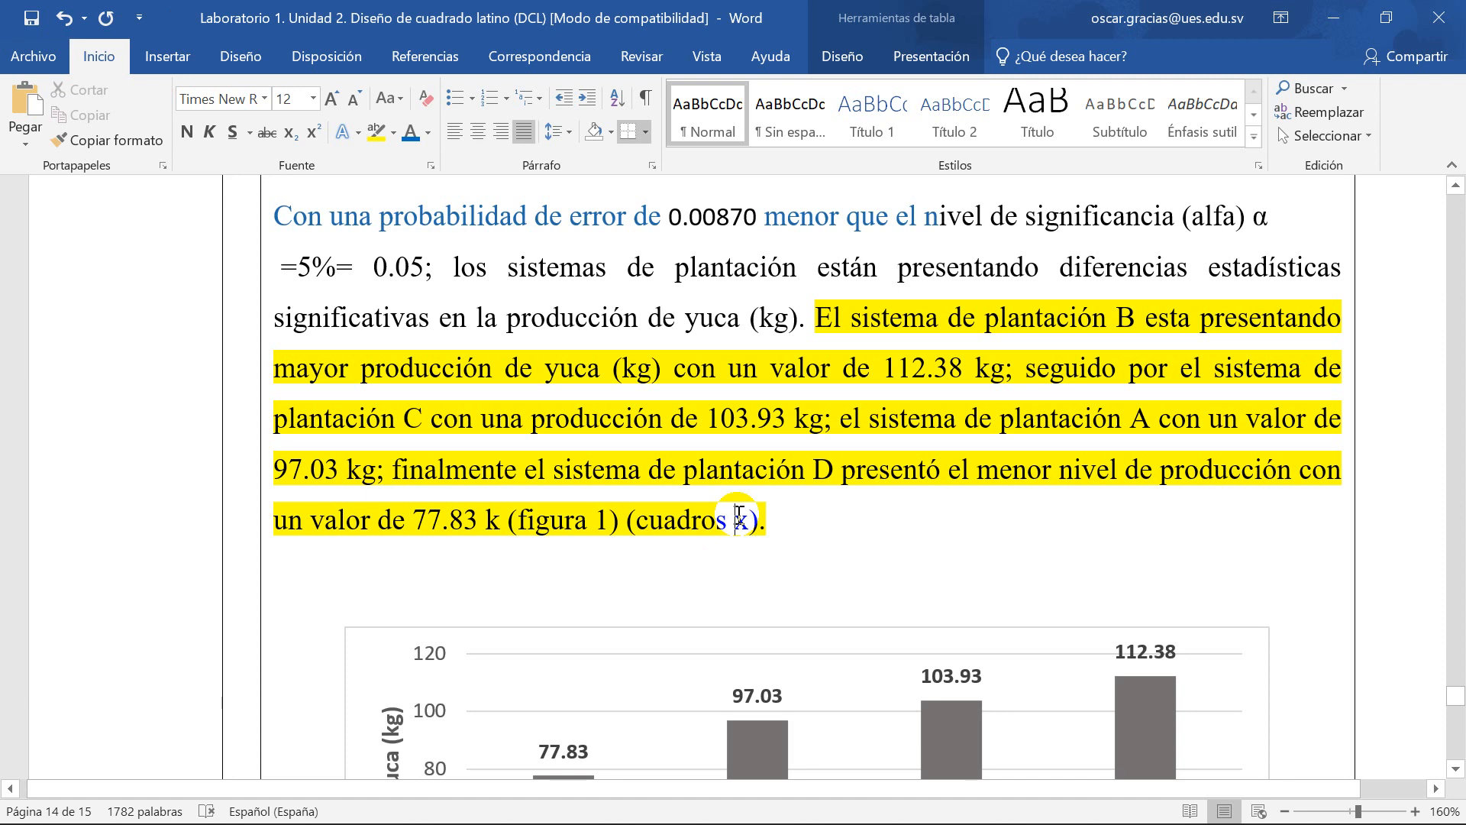
text(1 y)
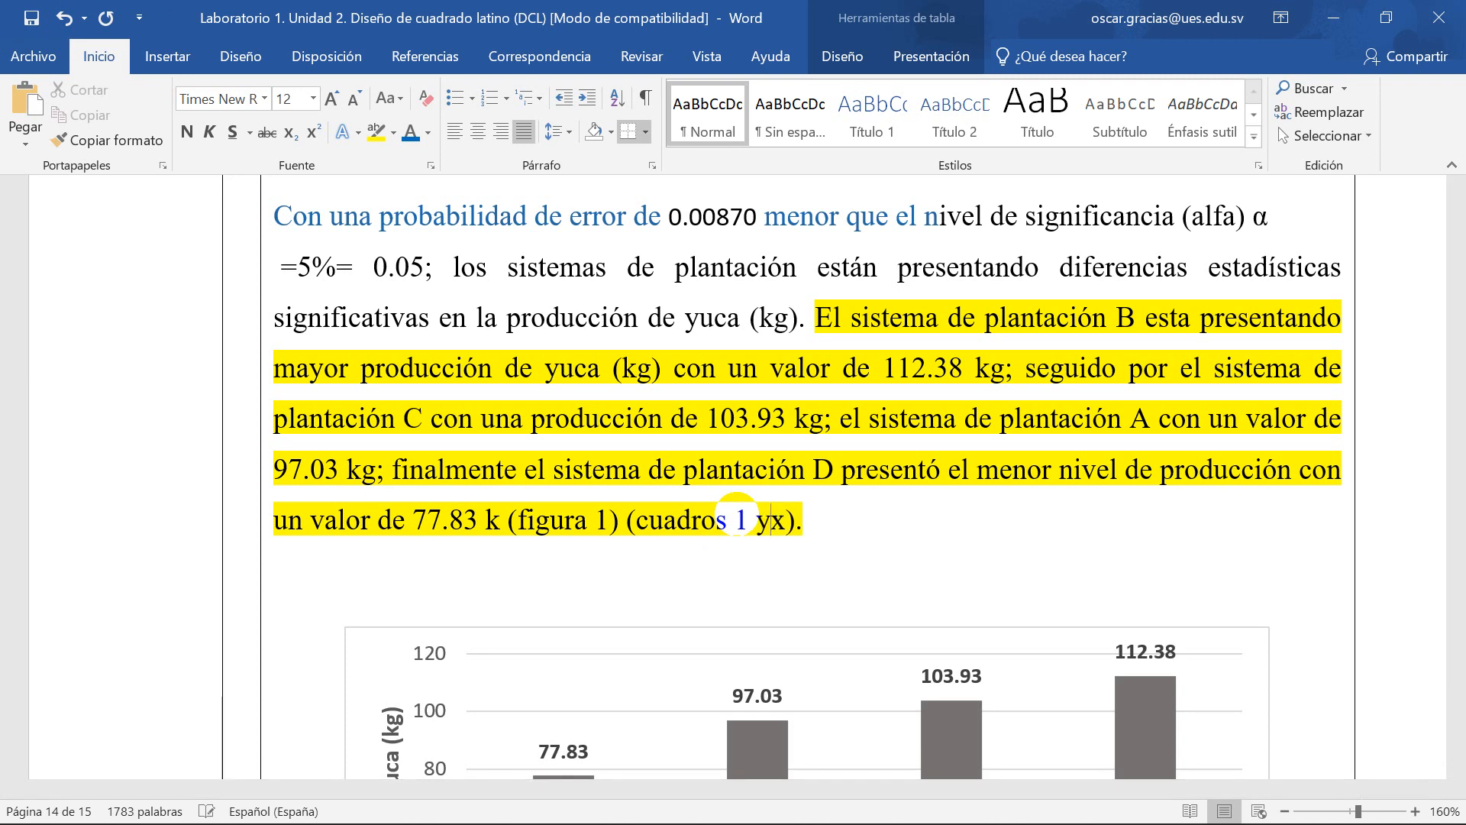
click(833, 514)
click(31, 19)
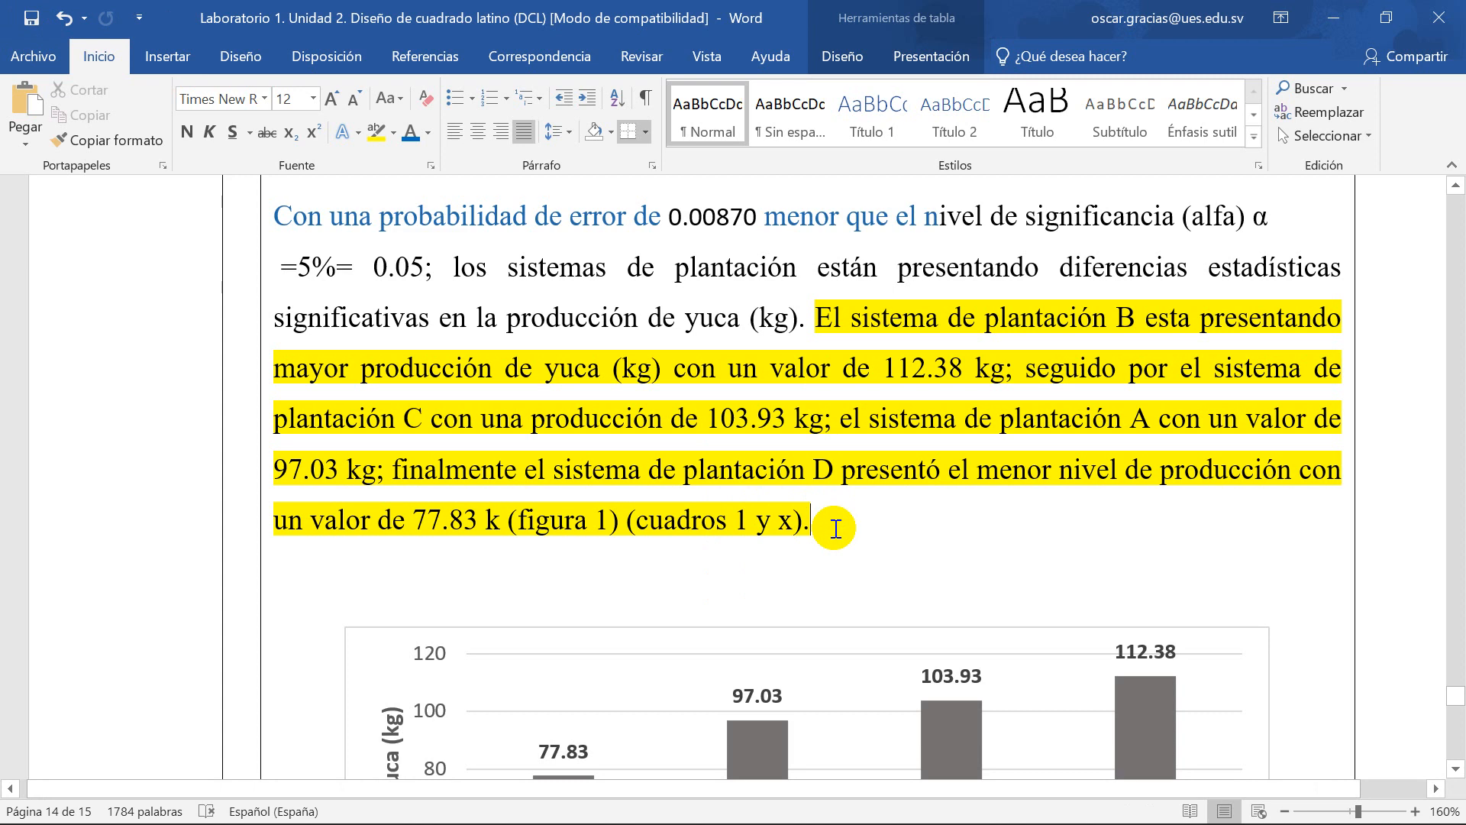
scroll(836, 688, down, 2)
scroll(860, 564, up, 2)
scroll(860, 563, up, 2)
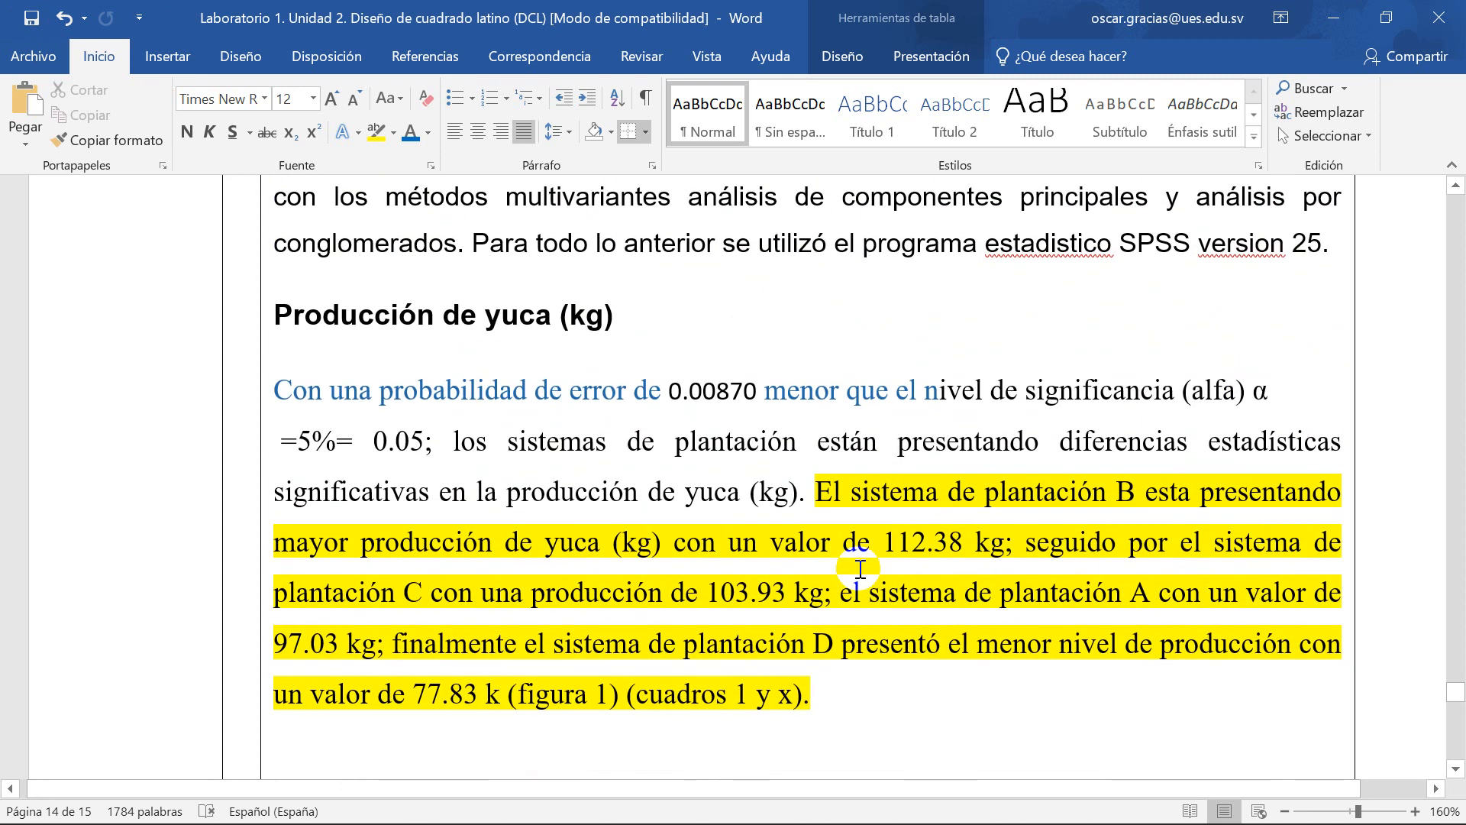
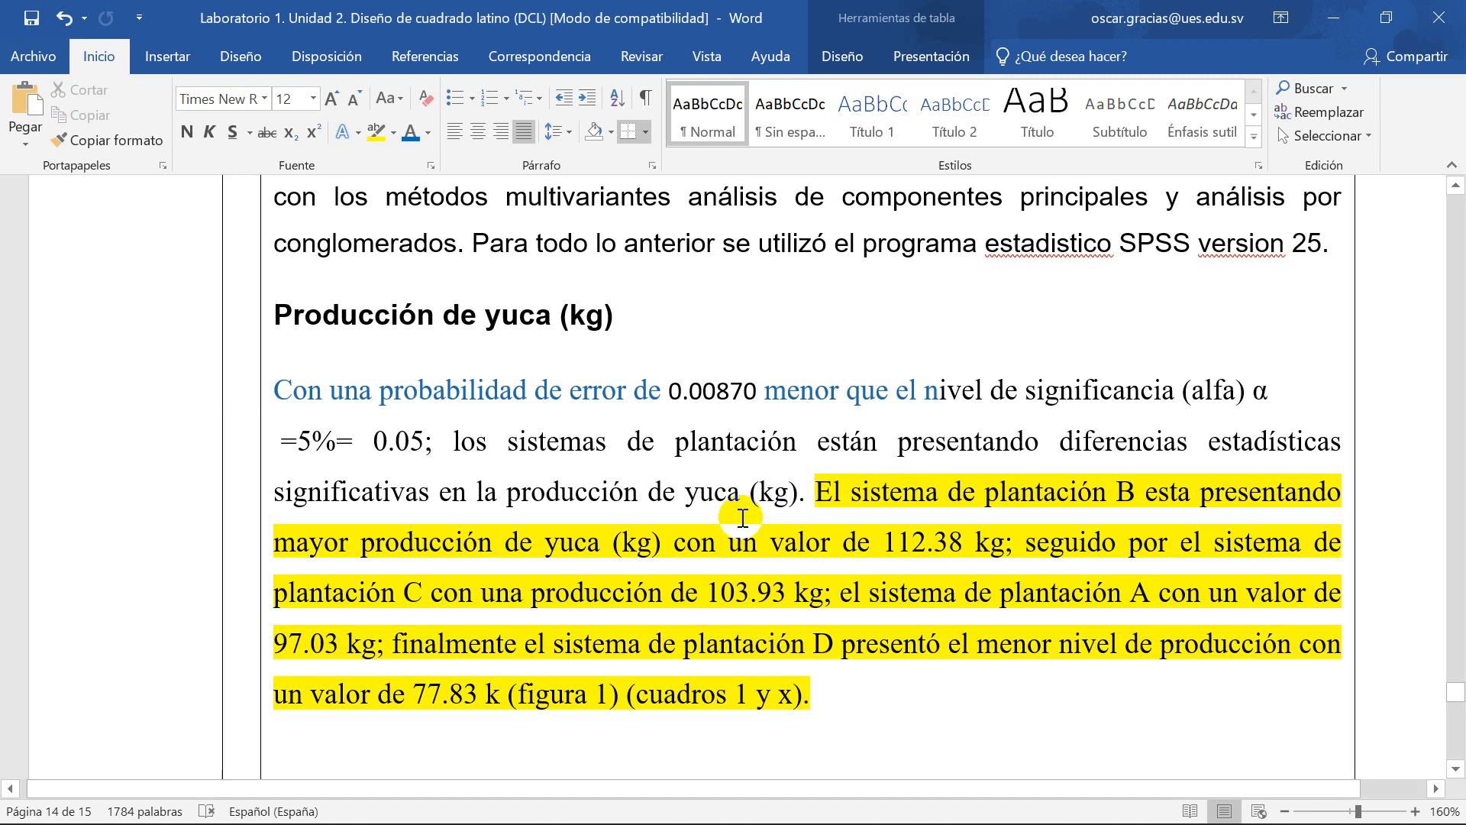
click(672, 316)
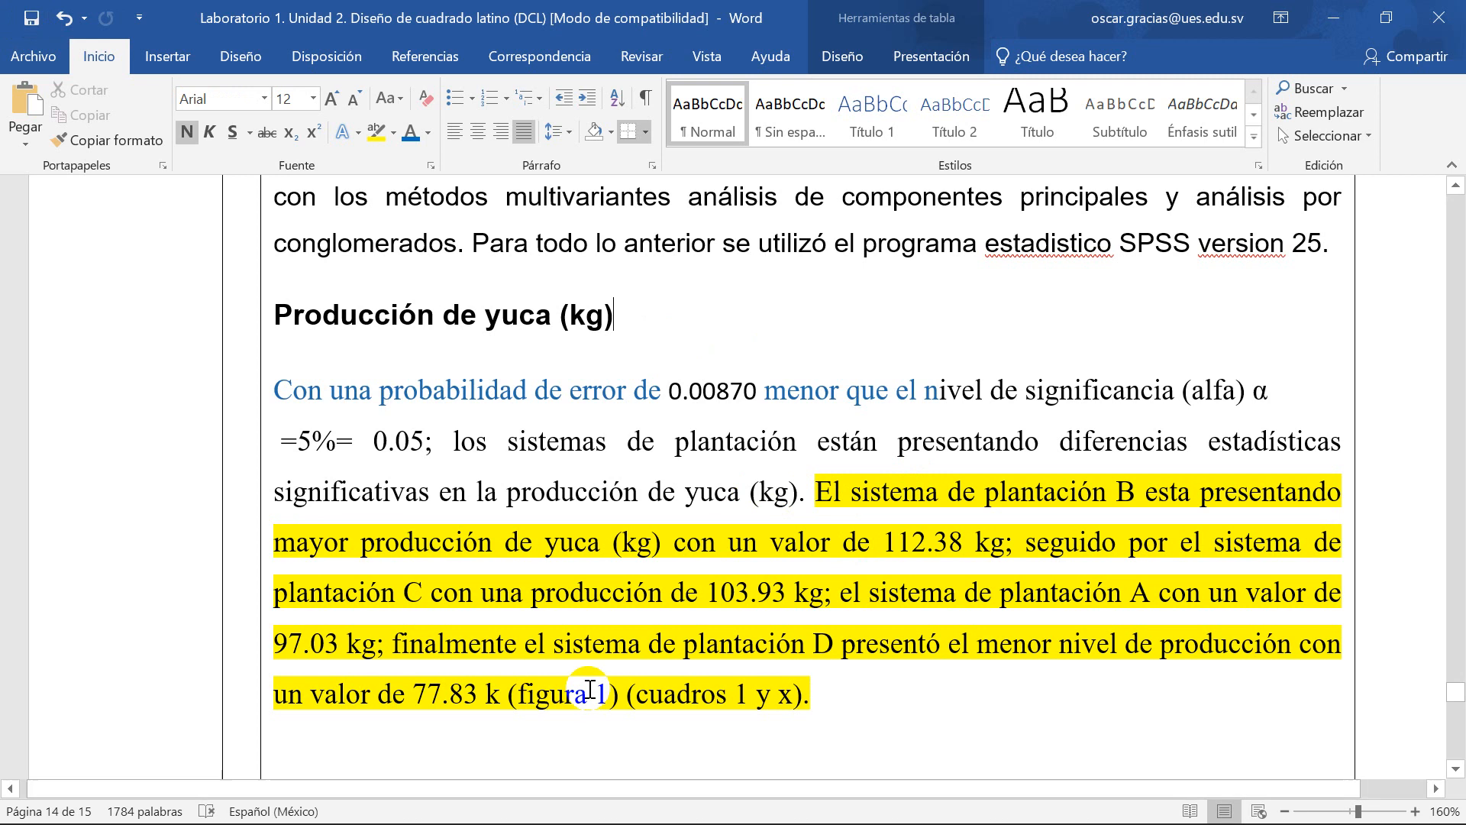
Step: Review the highlighted yuca production paragraph against the bar chart of planting systems below it
scroll(475, 603, up, 5)
scroll(606, 615, down, 2)
scroll(694, 688, down, 10)
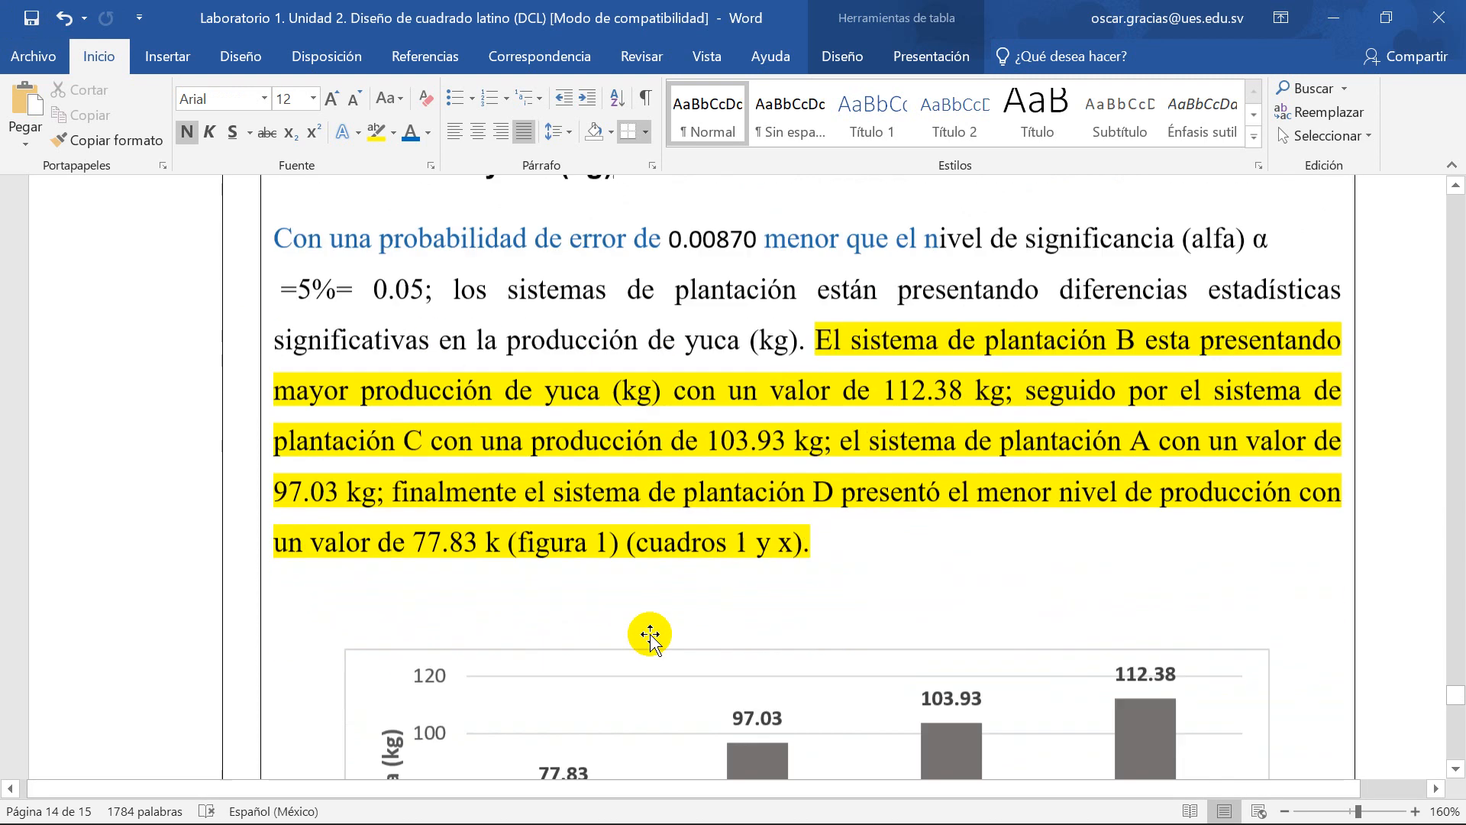
scroll(657, 603, up, 4)
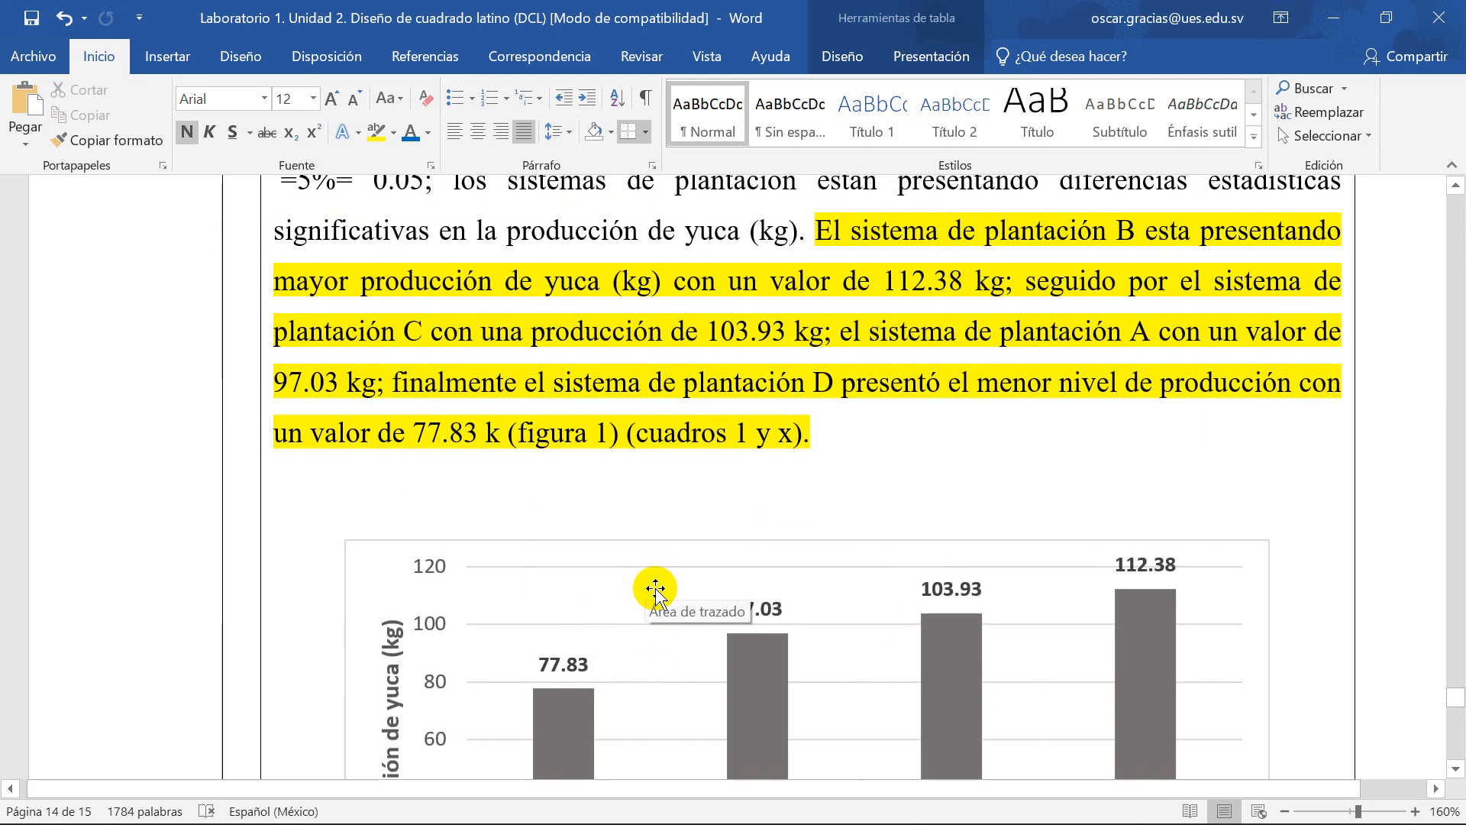
scroll(451, 590, up, 7)
scroll(450, 591, down, 2)
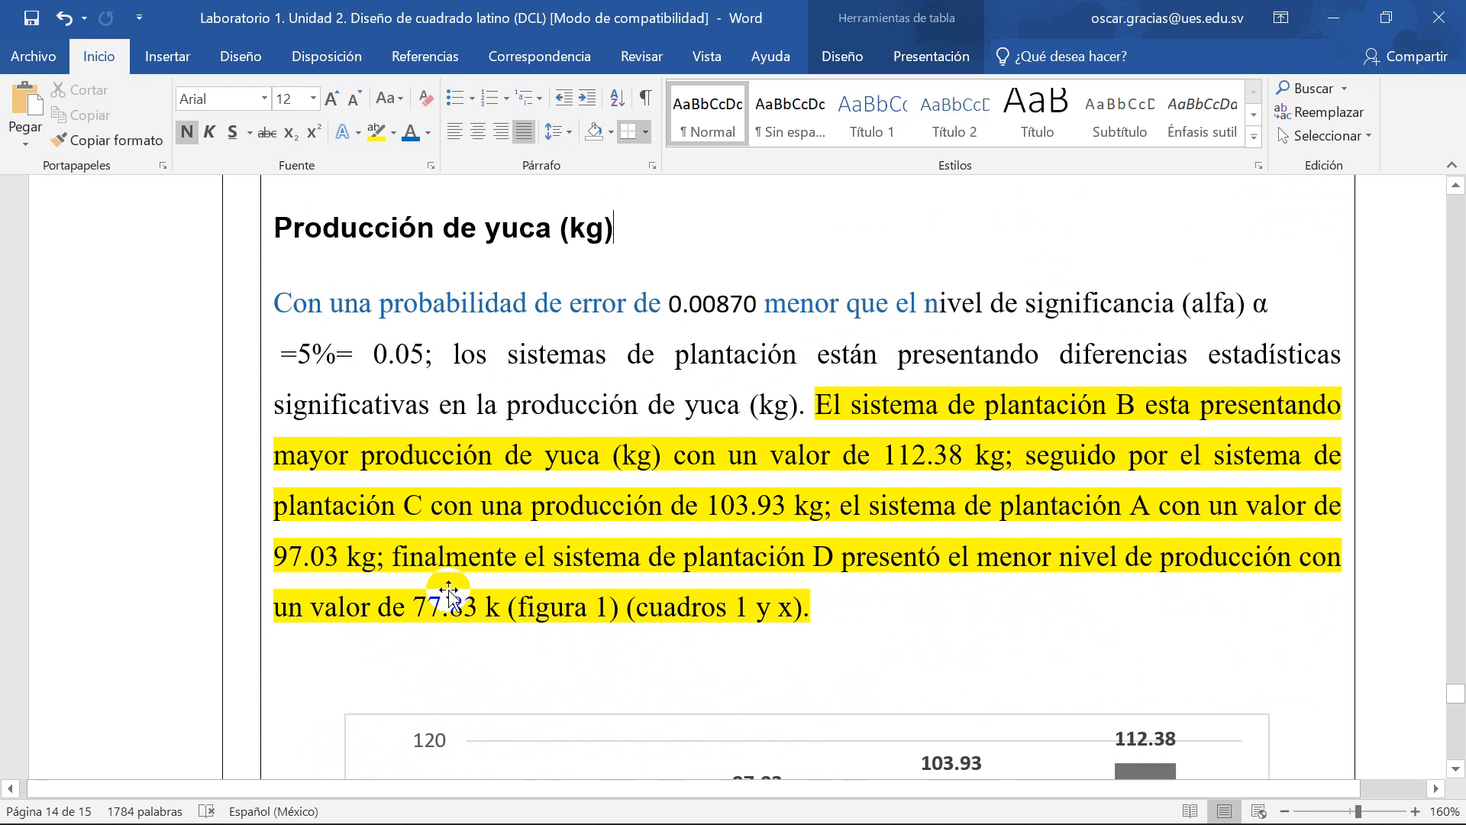
scroll(448, 592, down, 9)
scroll(448, 592, up, 5)
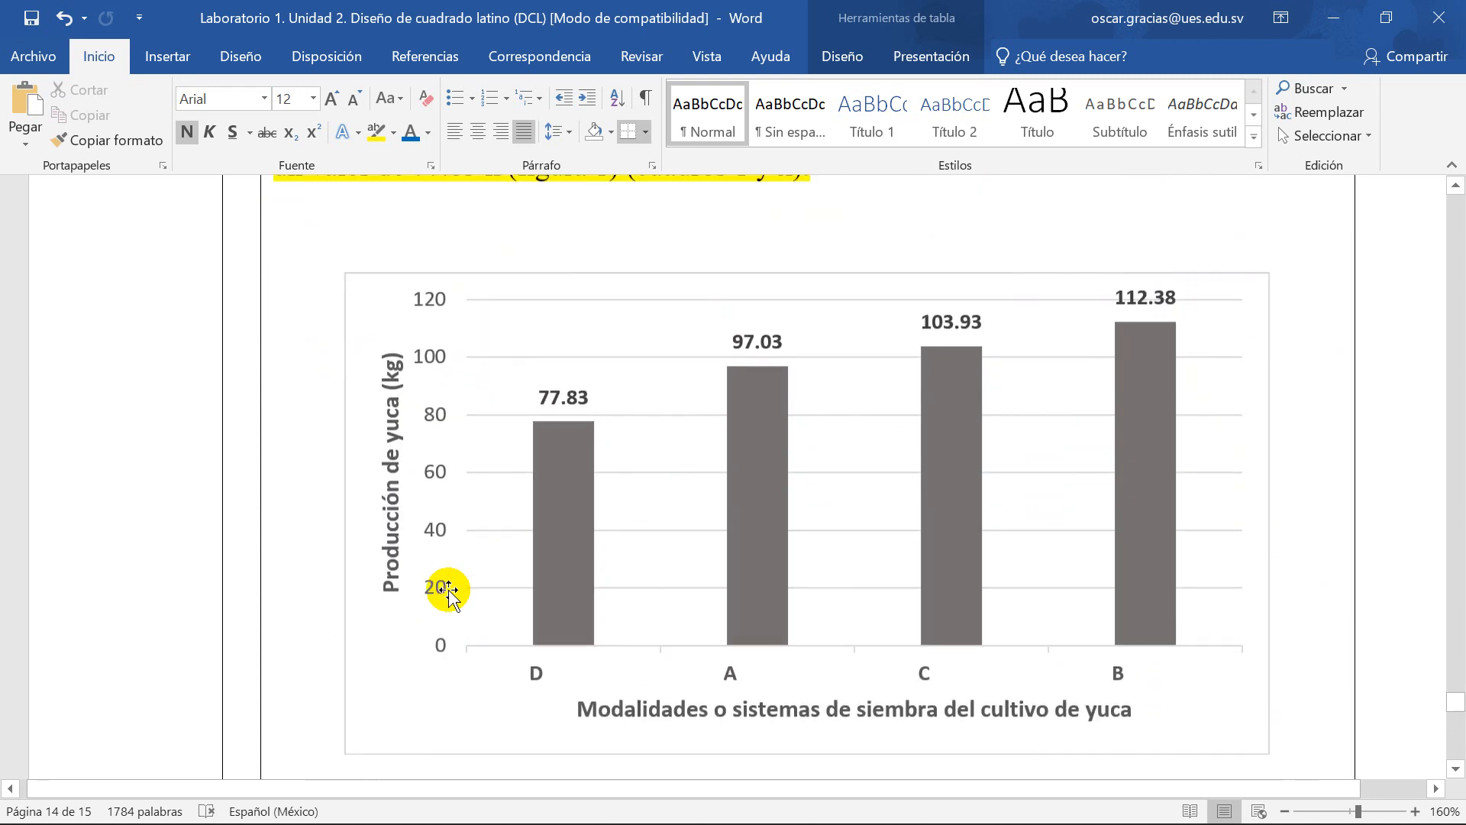
scroll(448, 592, up, 3)
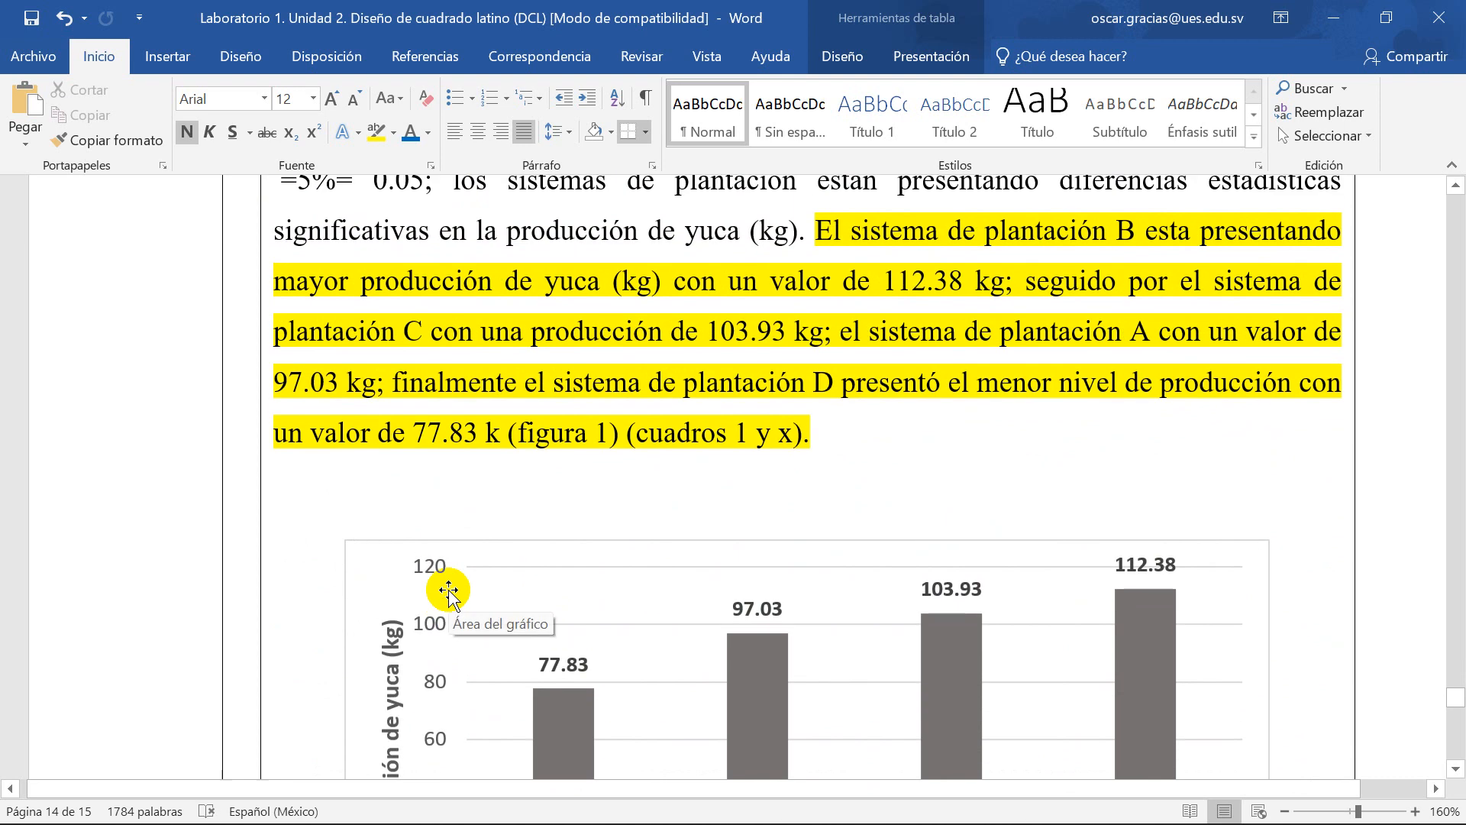
Step: Copy the treatment summary table of yuca production with n, Media, D.E. and CV from the "Medidas resumen por tratamiento" section
scroll(403, 564, up, 15)
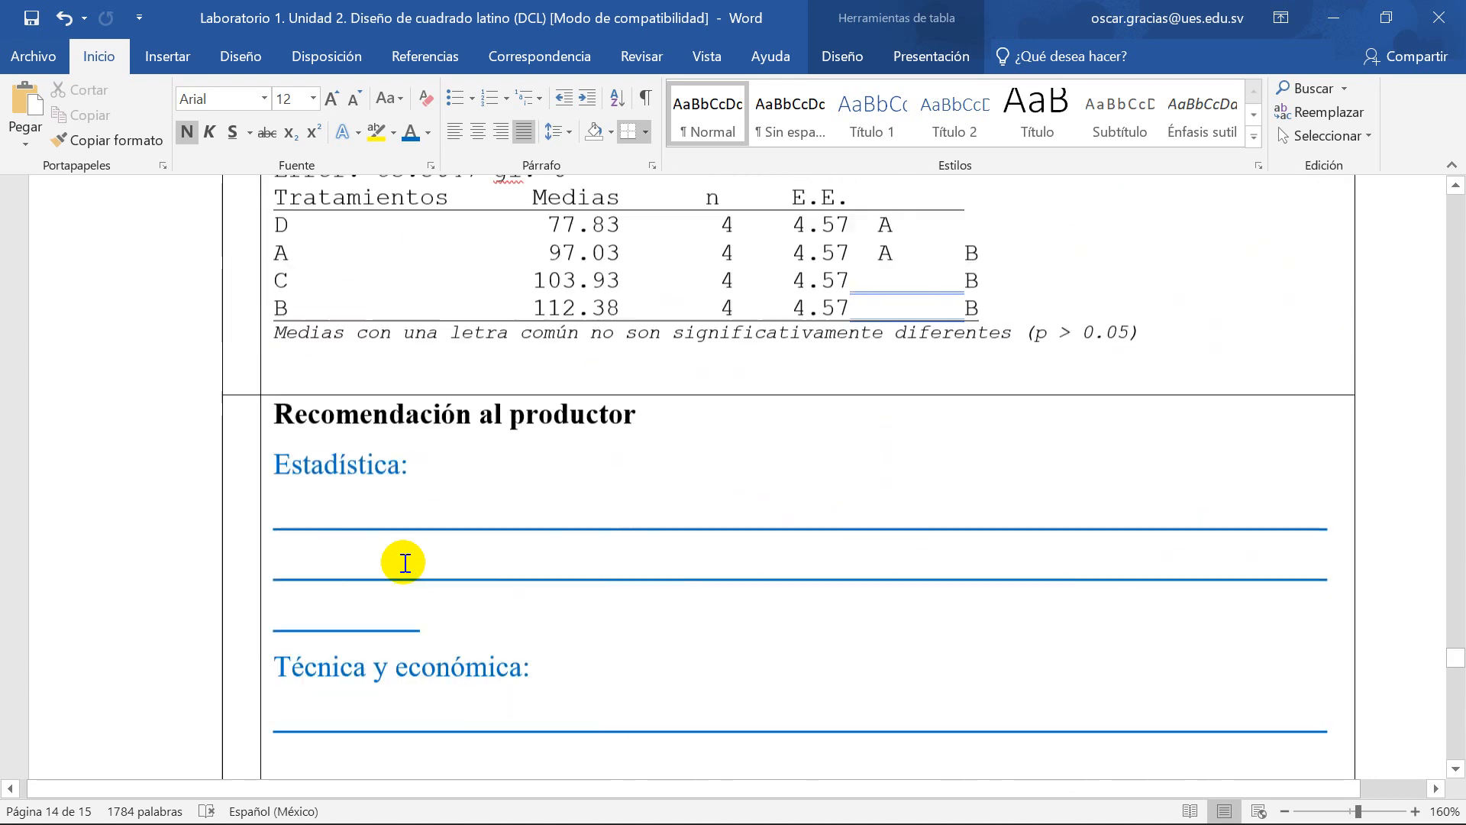
scroll(403, 563, up, 15)
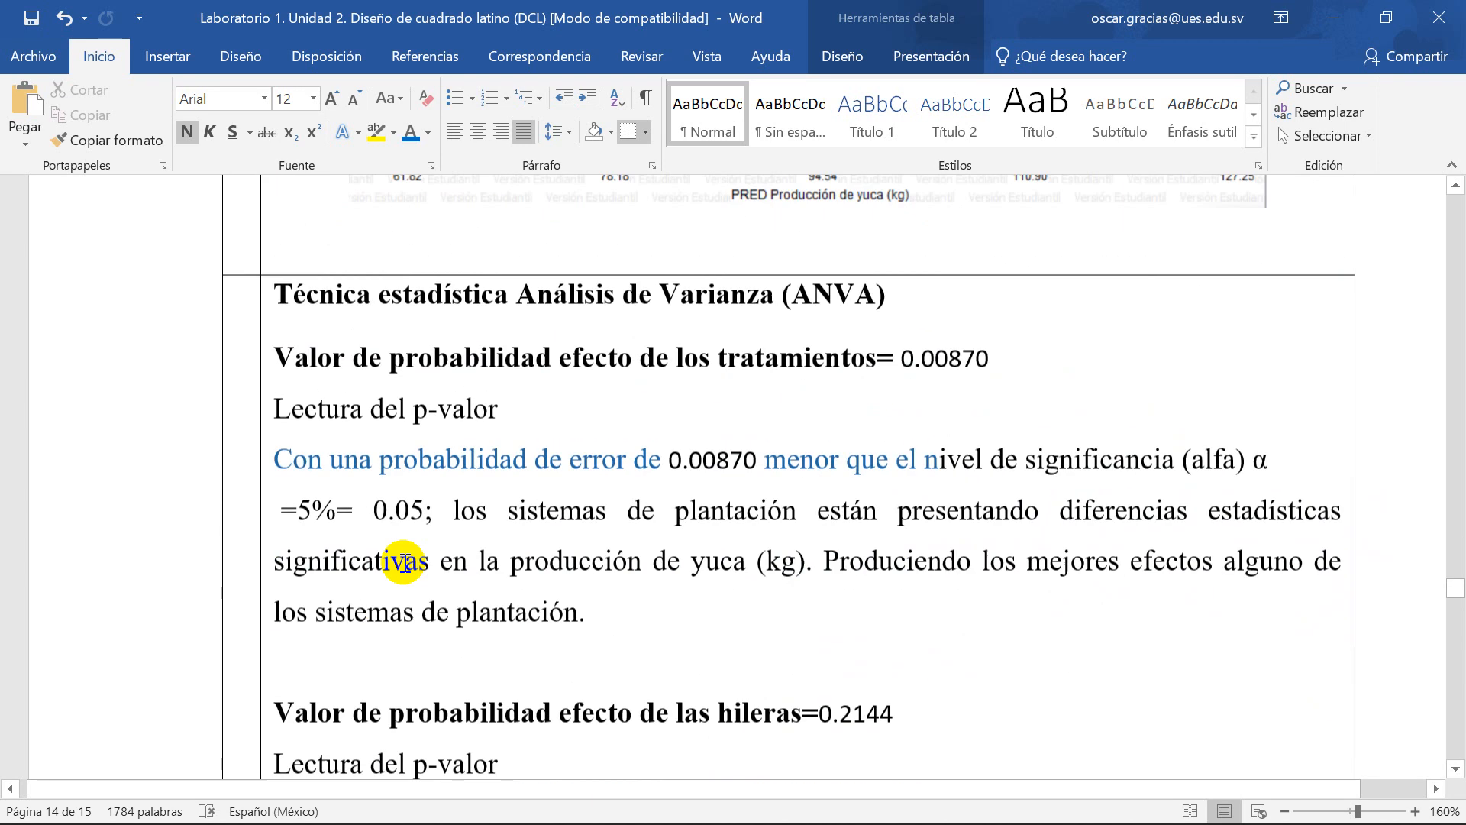
scroll(403, 564, up, 15)
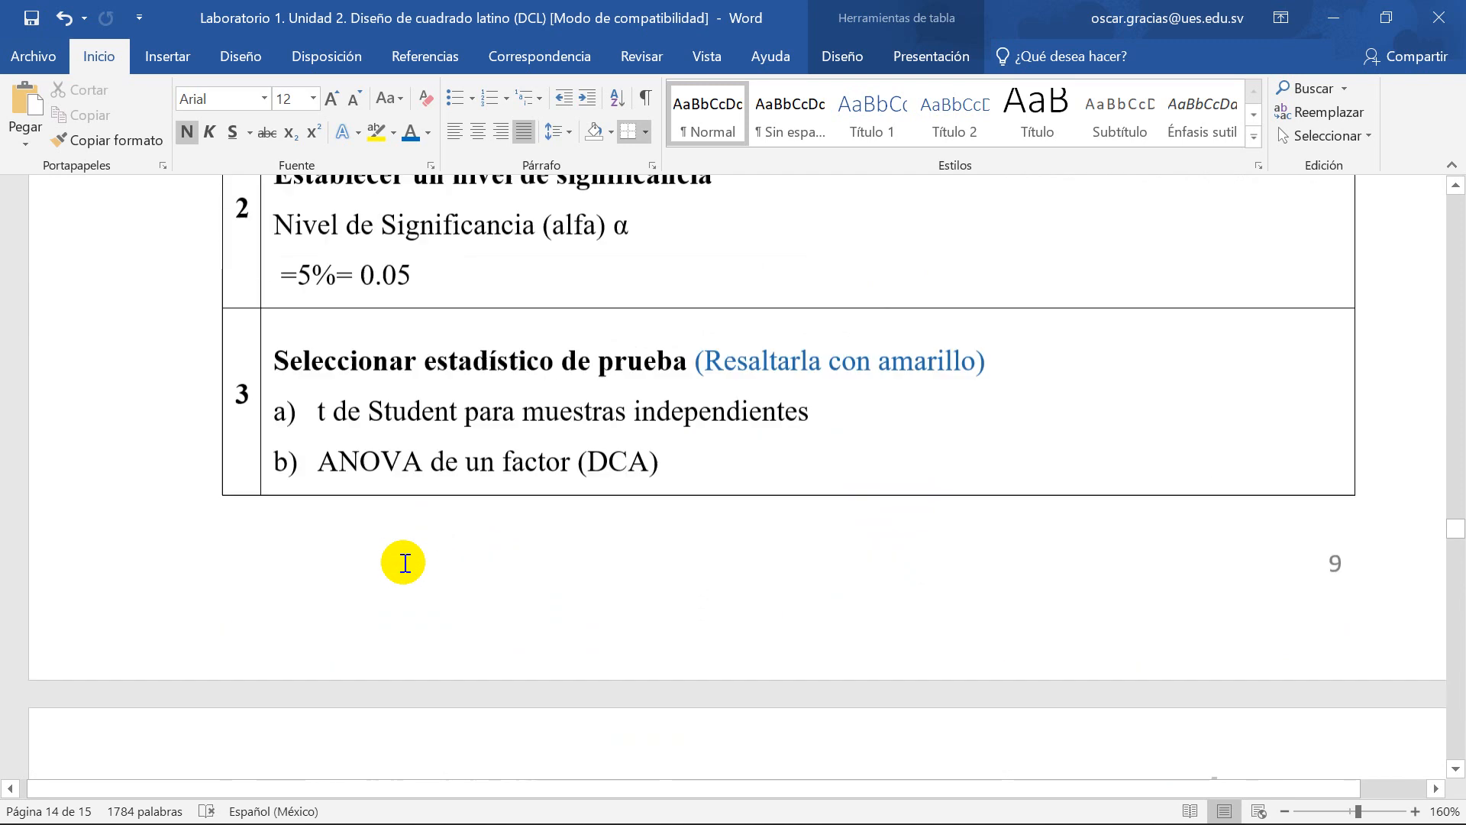
scroll(405, 562, down, 20)
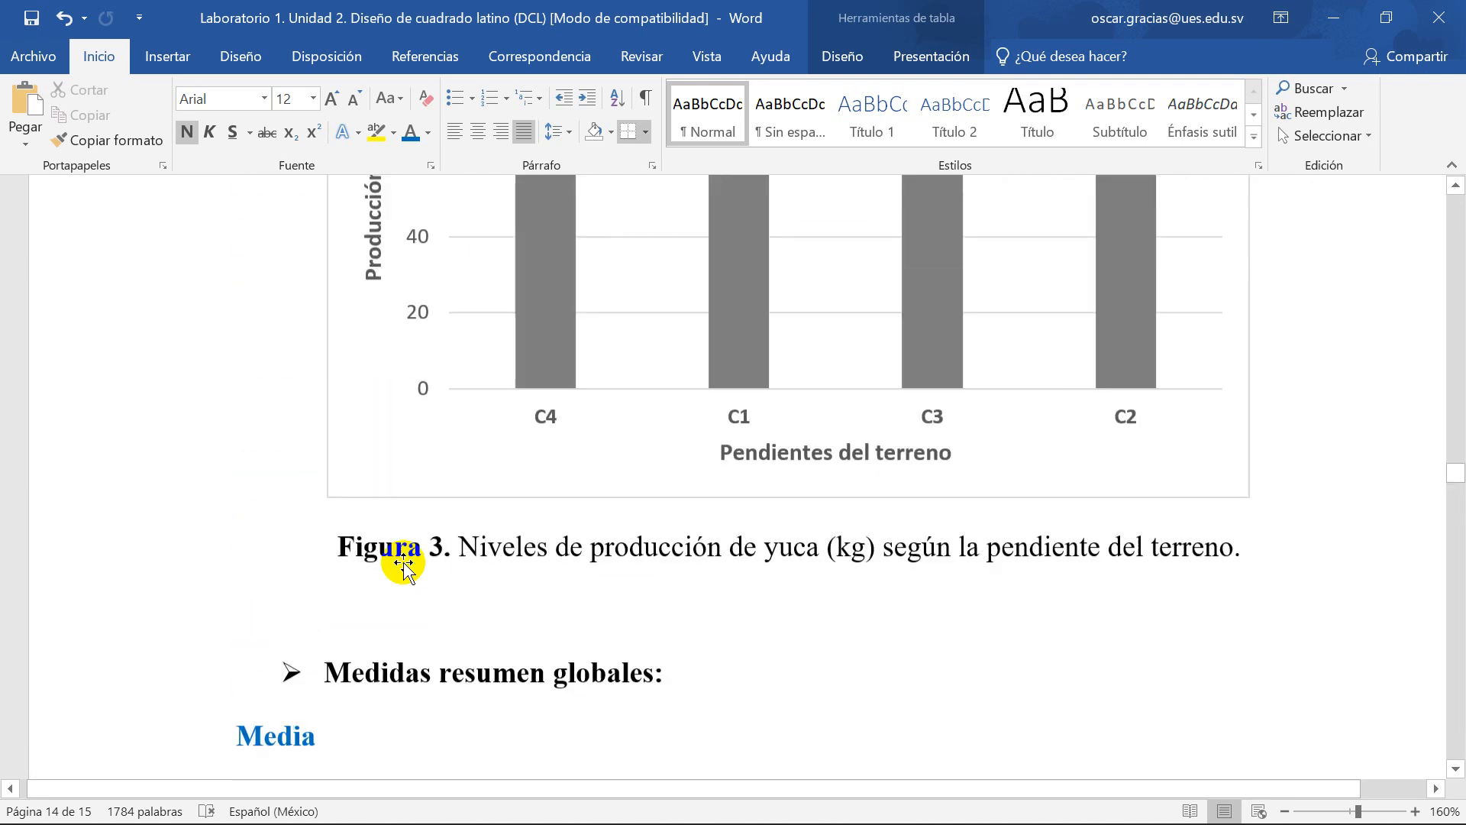
scroll(404, 562, down, 20)
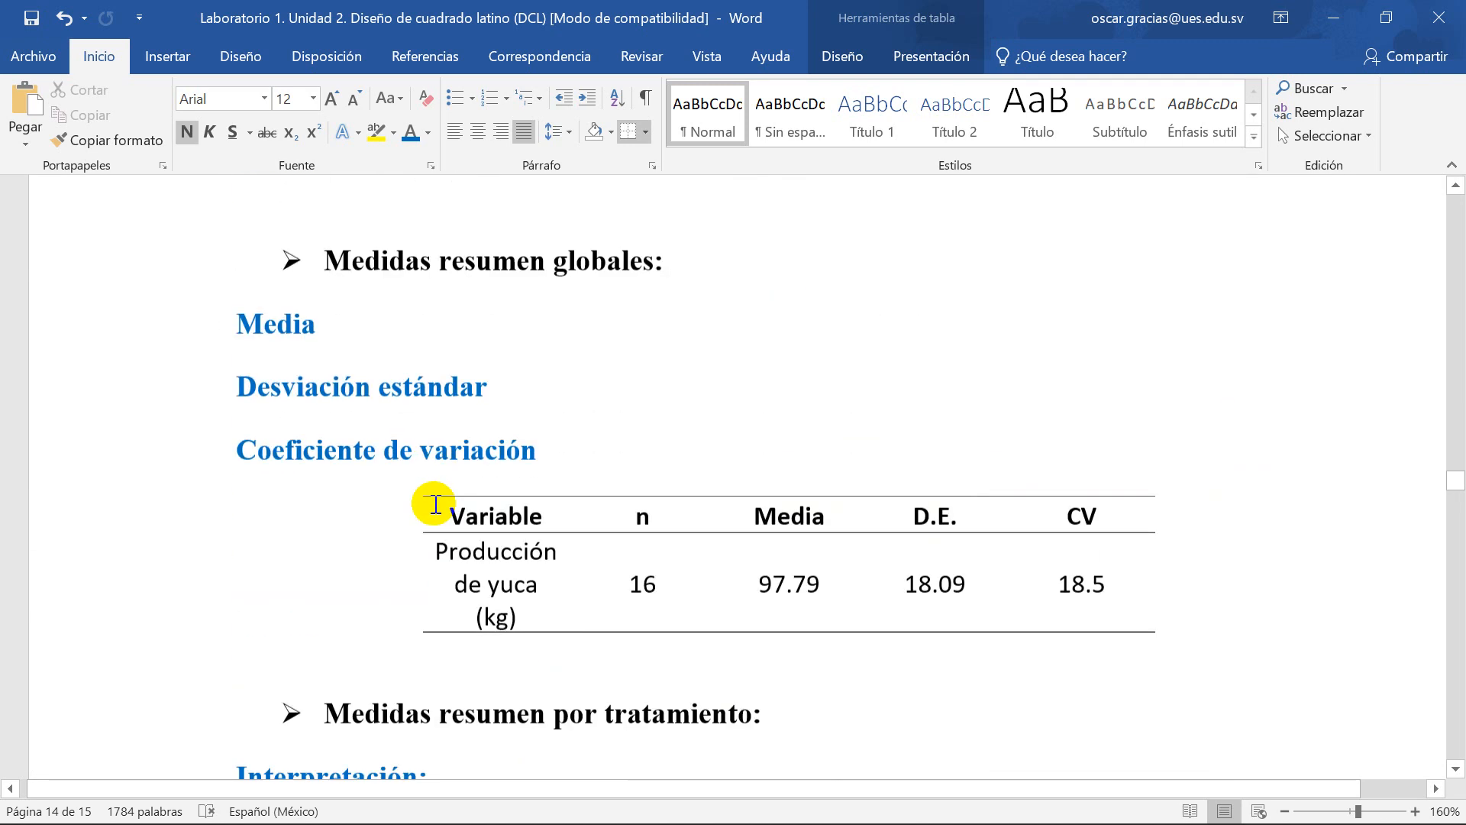
scroll(433, 504, down, 8)
scroll(433, 503, up, 3)
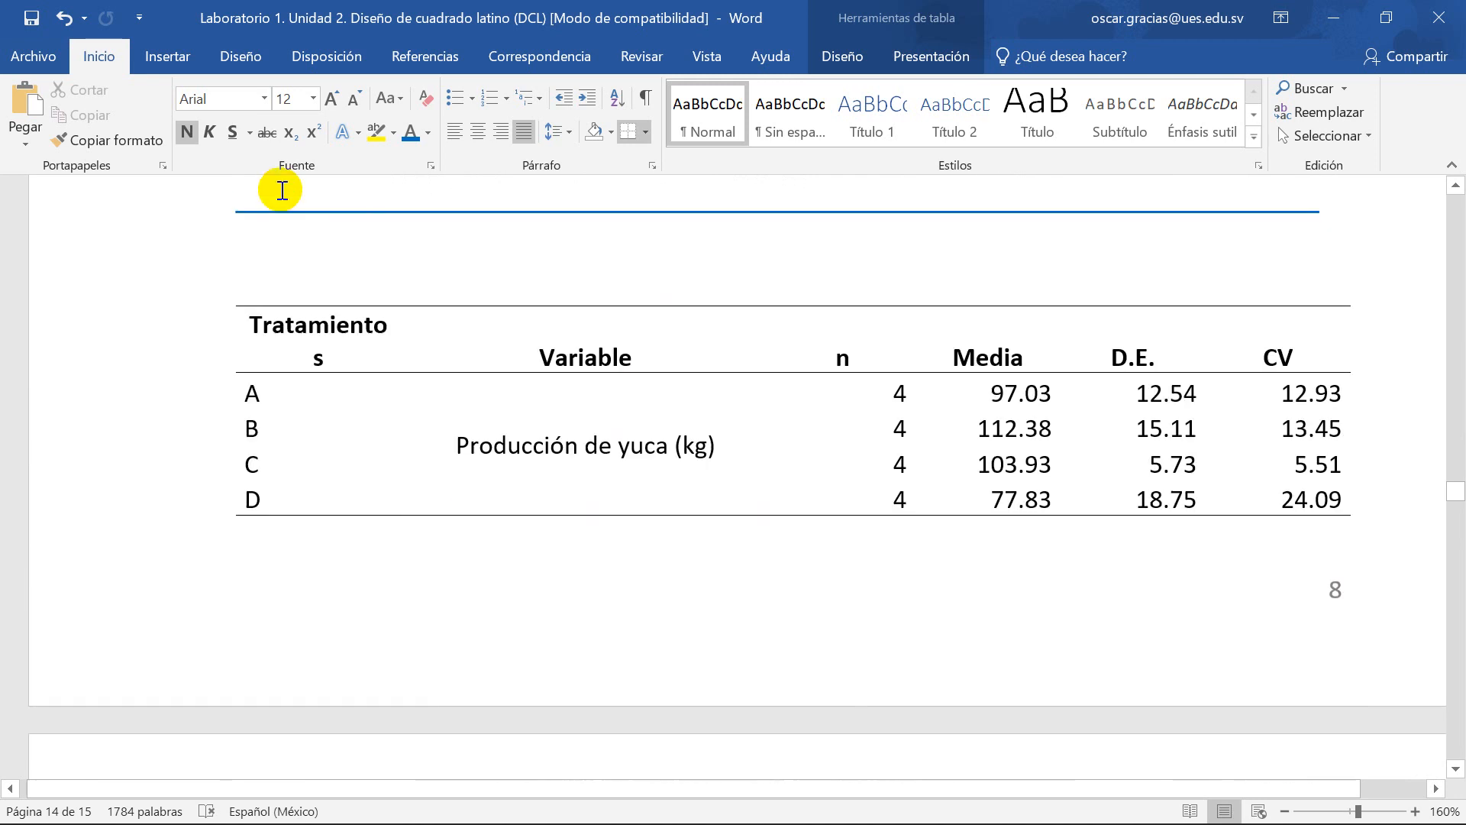
drag(260, 291, 790, 473)
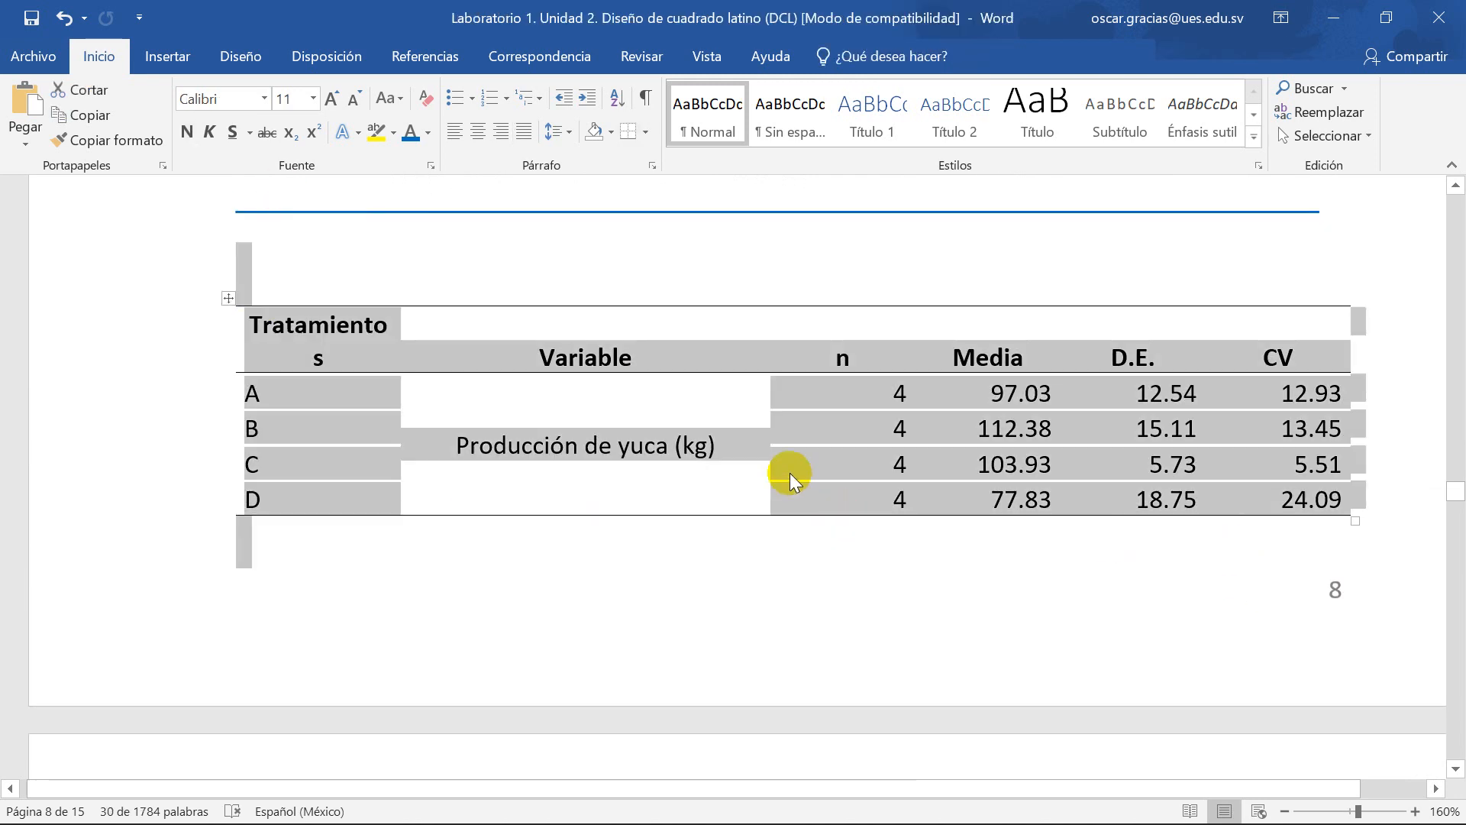
key(ctrl+c)
Step: Paste the copied treatment summary table below the analysis of variance table in the results answer and save the document
scroll(1457, 445, down, 4)
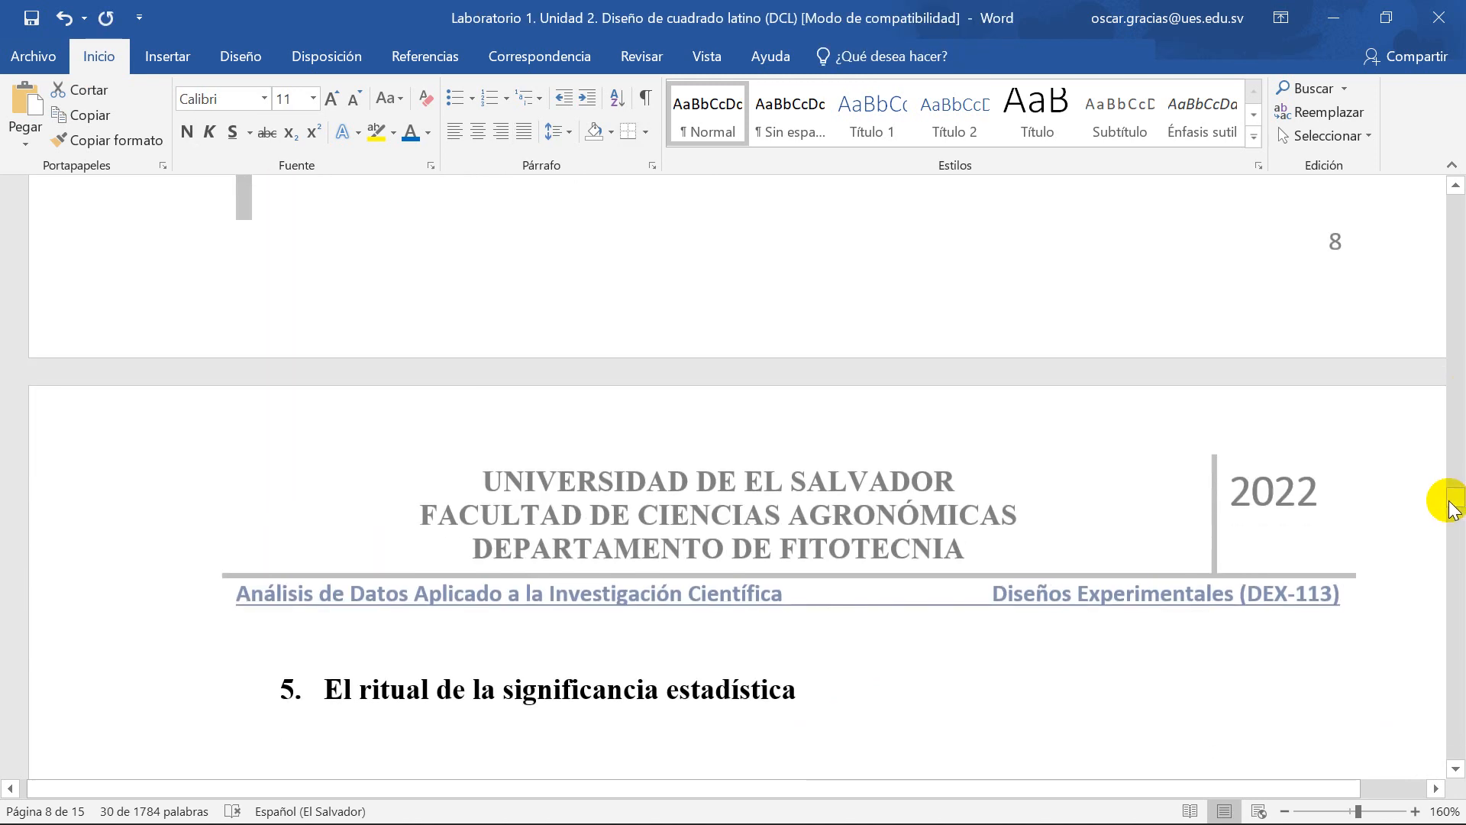
drag(1451, 506, 1442, 702)
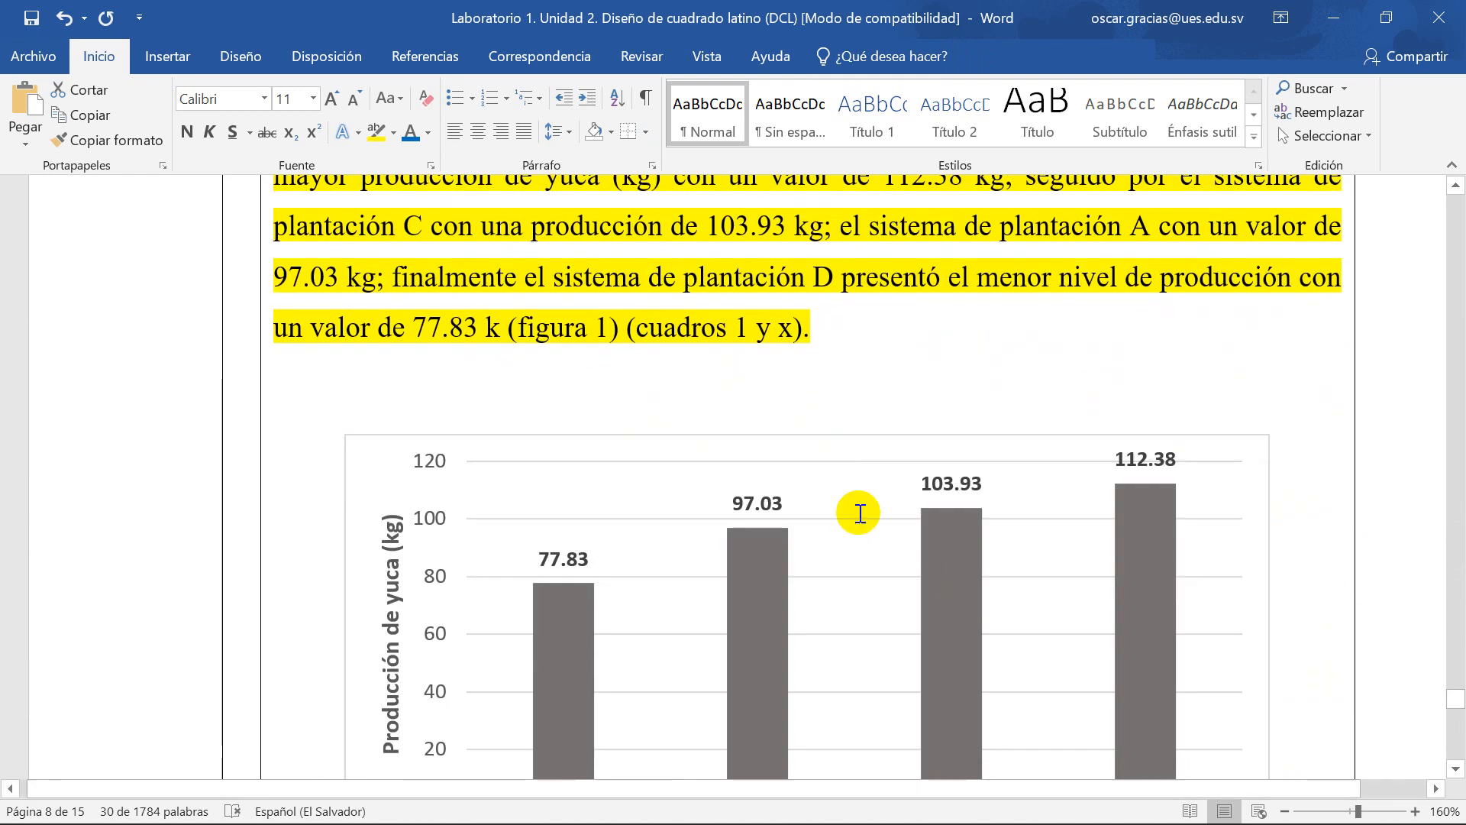
scroll(858, 458, up, 3)
scroll(855, 503, down, 15)
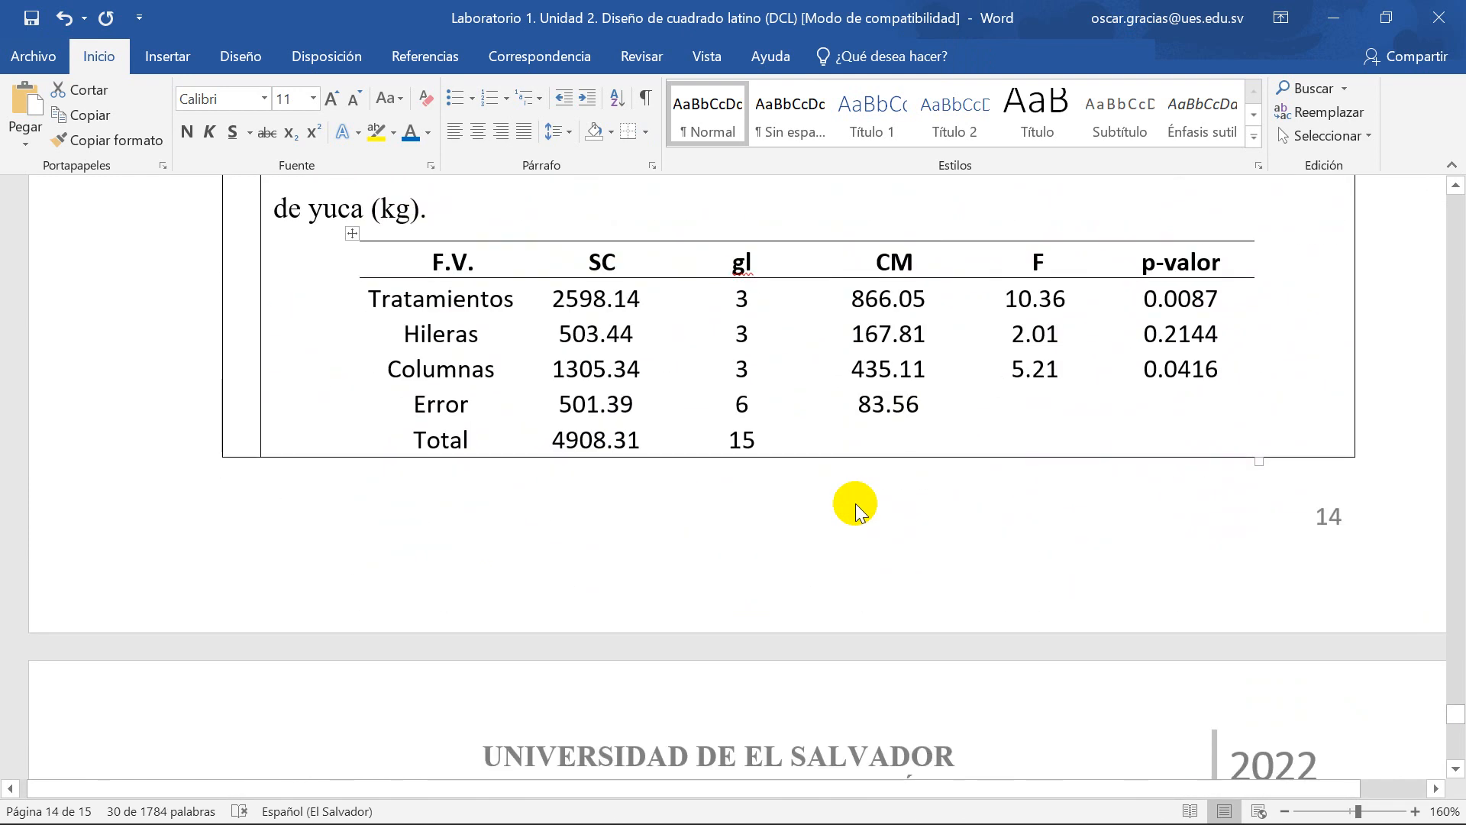
scroll(856, 502, down, 6)
click(398, 401)
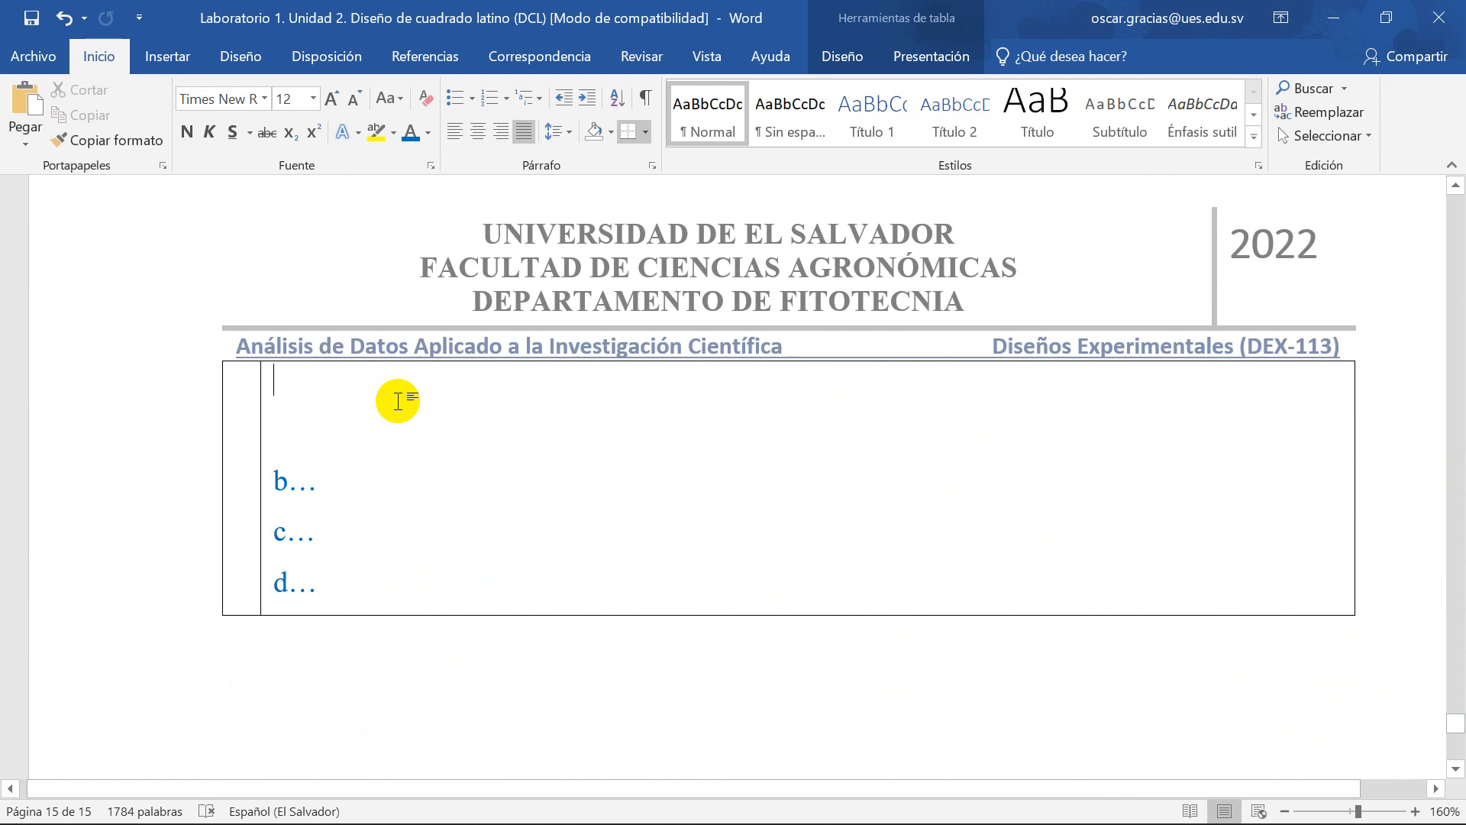
key(ctrl+v)
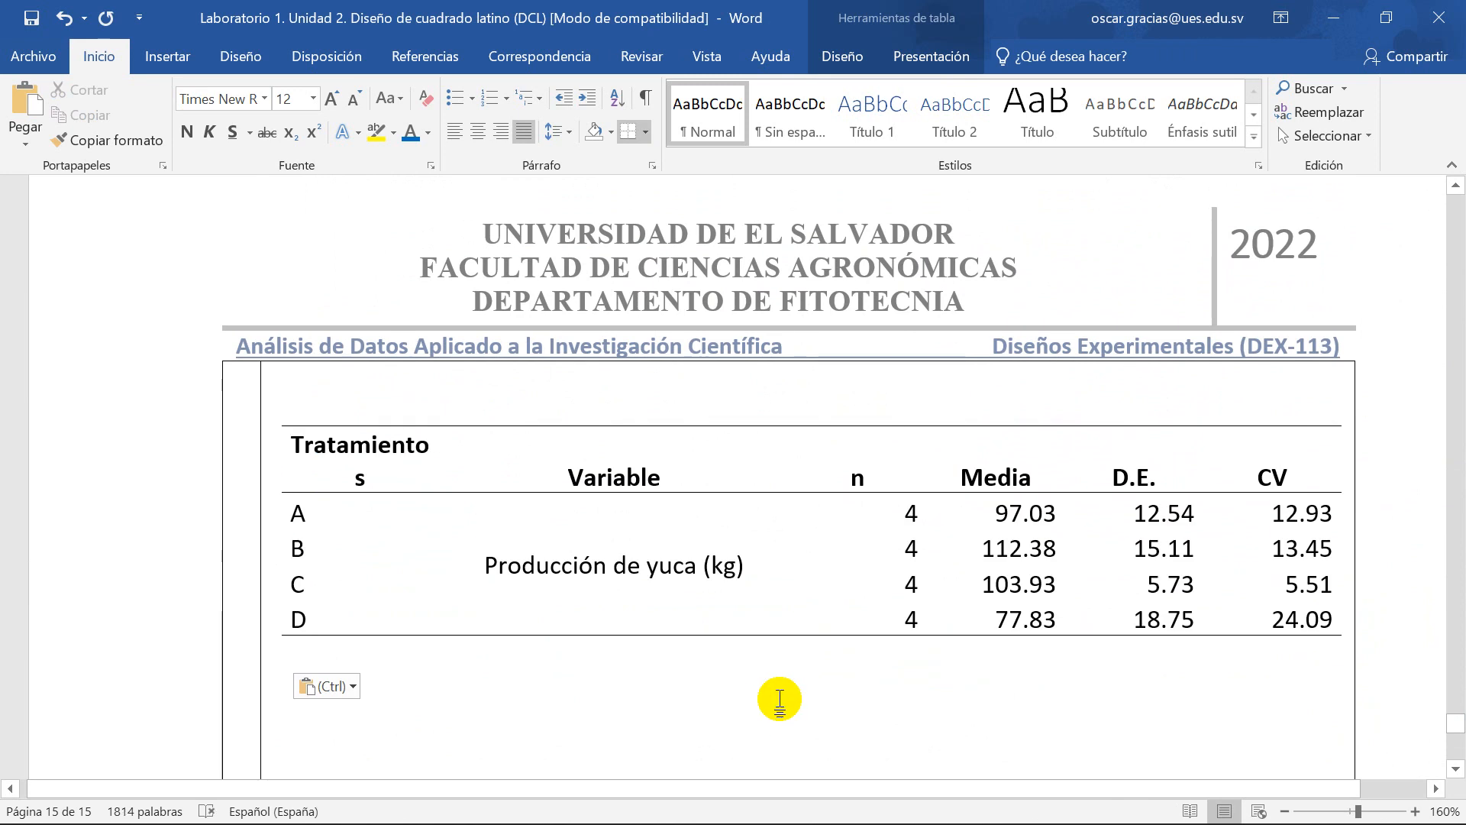
click(30, 19)
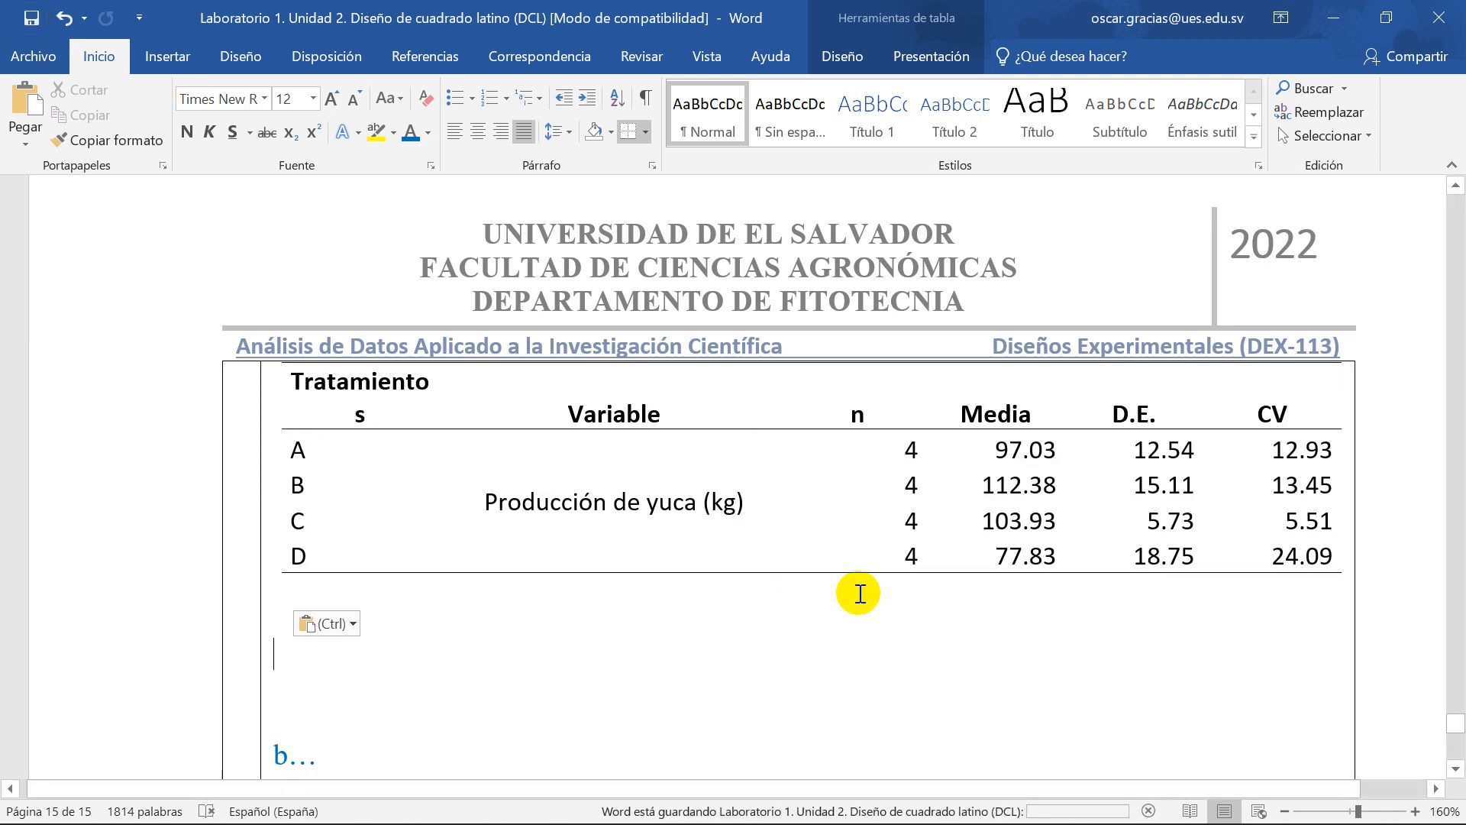
Step: Check the Tratamientos p-value in the analysis of variance table and insert a column after CV in the pasted treatment summary table
scroll(830, 543, up, 2)
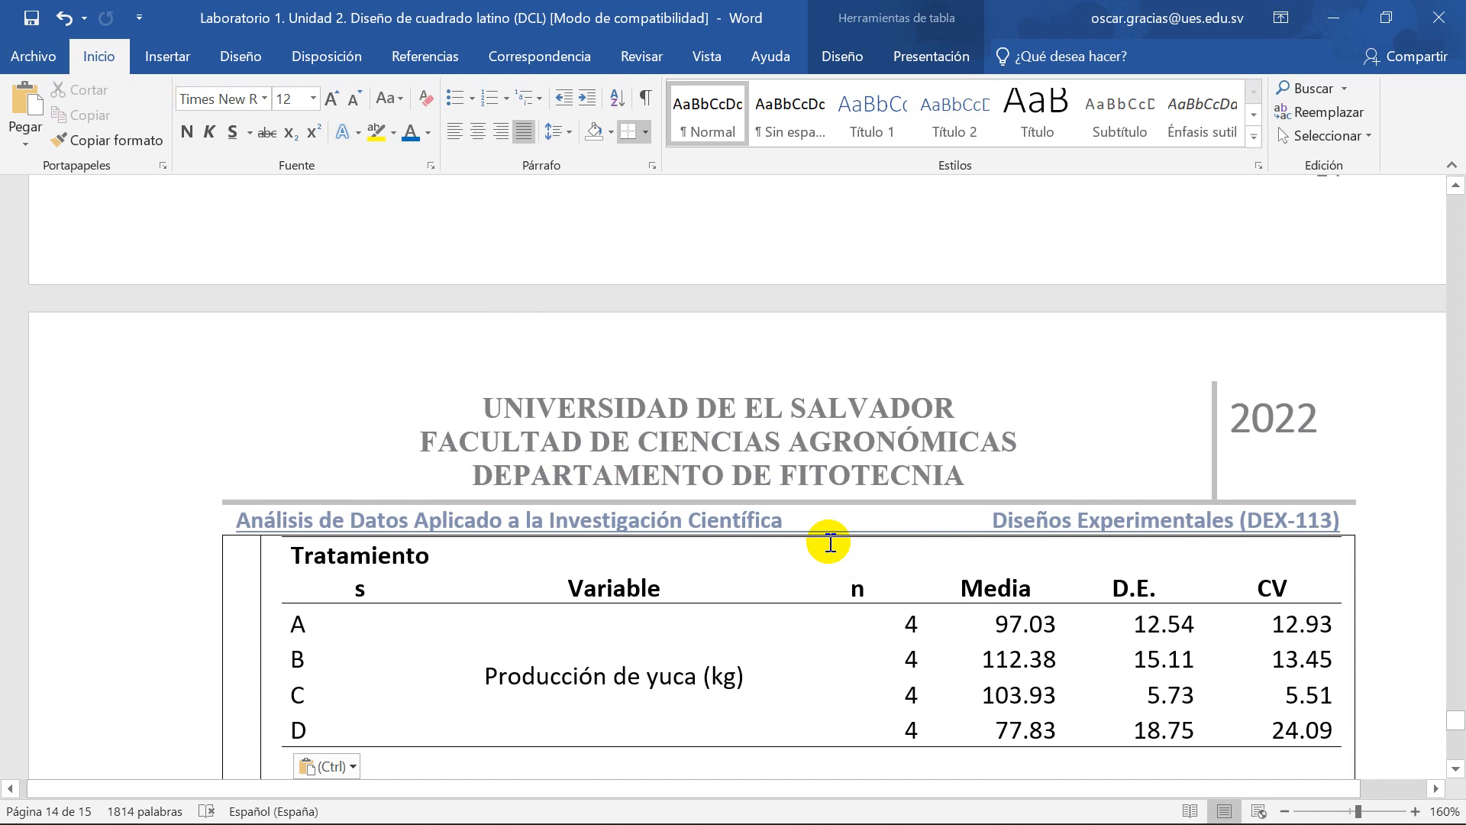
scroll(794, 519, up, 6)
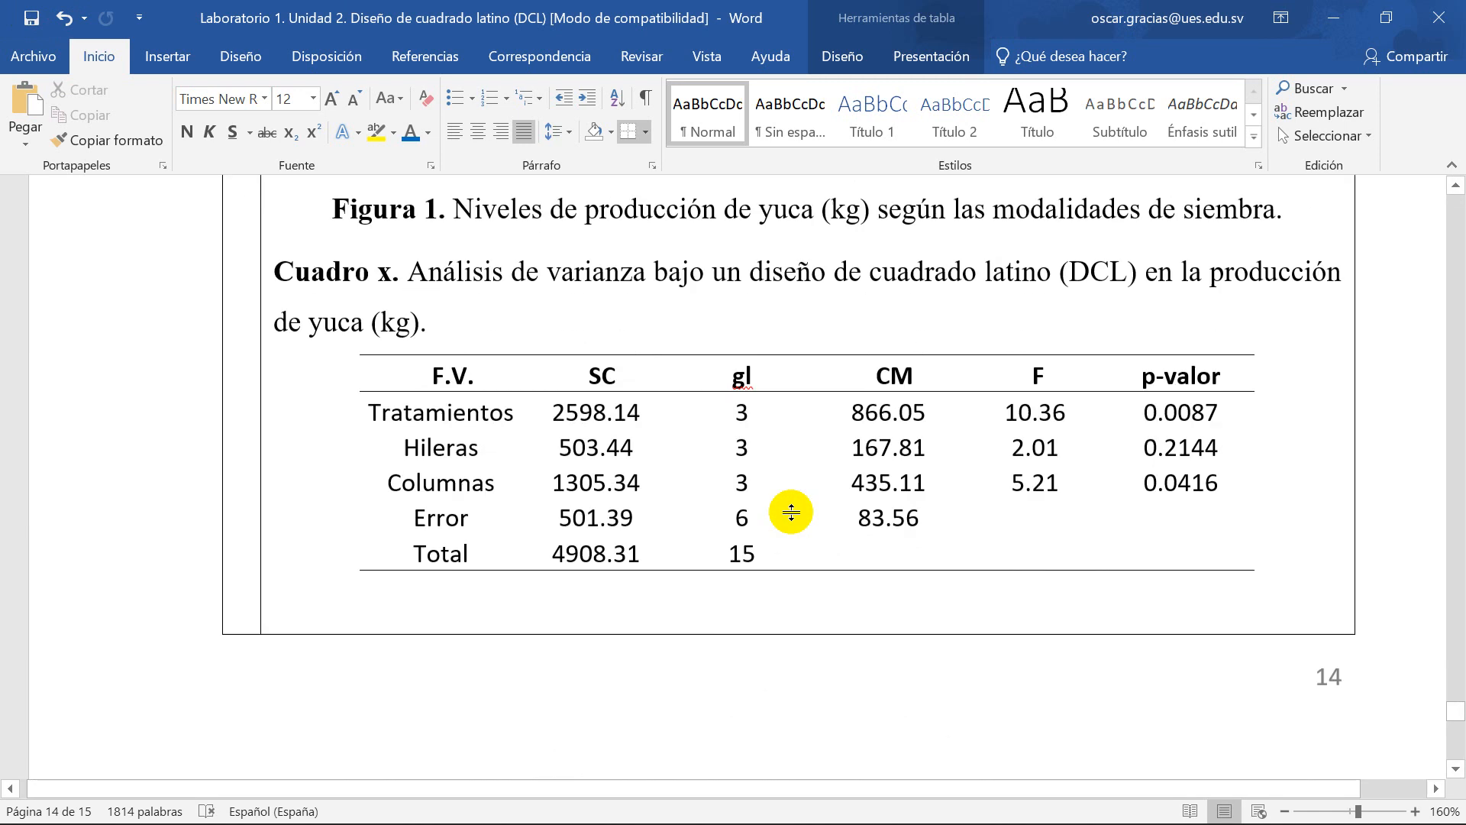
scroll(782, 535, up, 1)
scroll(782, 534, down, 2)
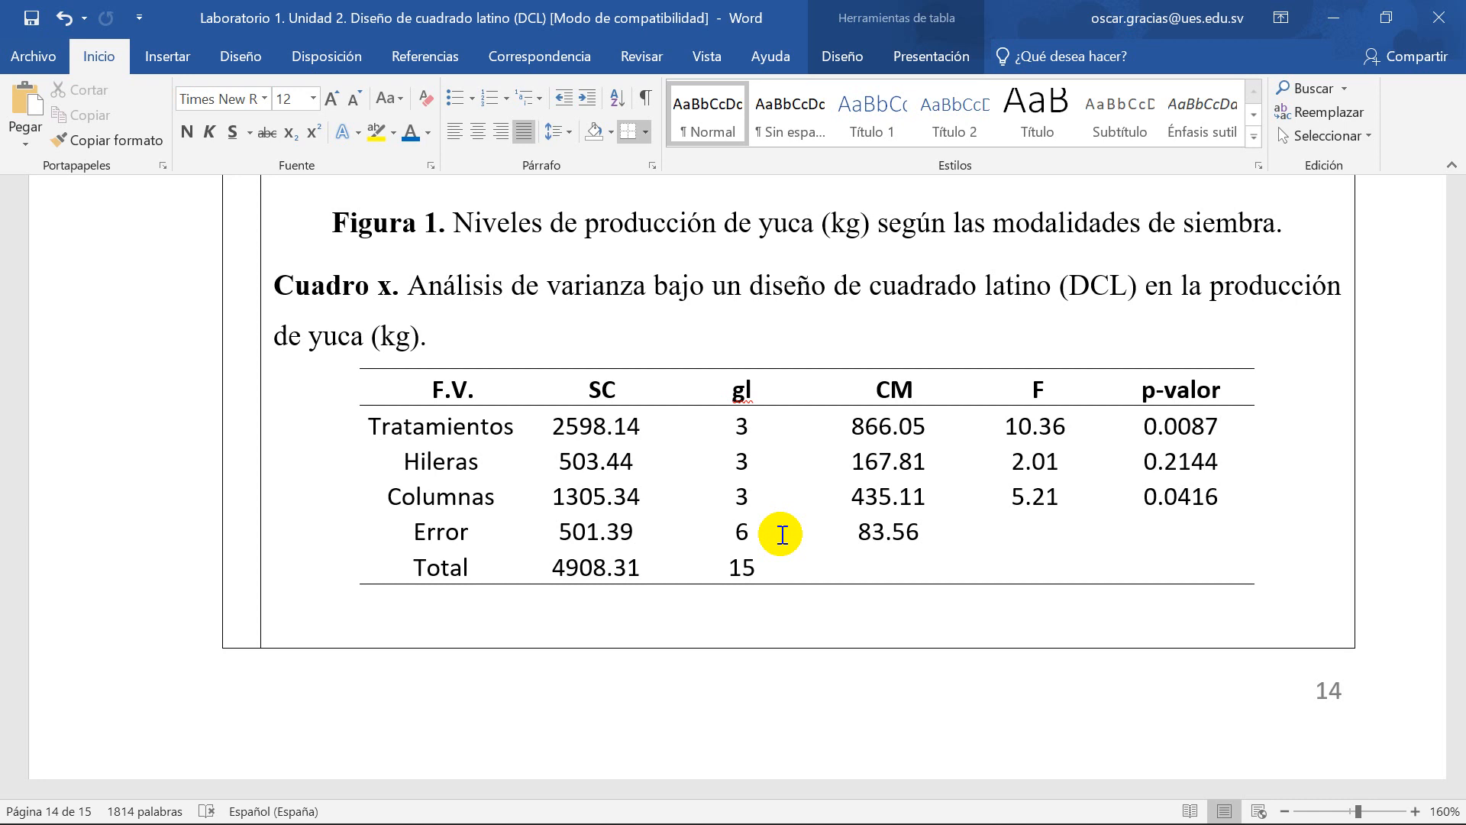
double_click(1159, 426)
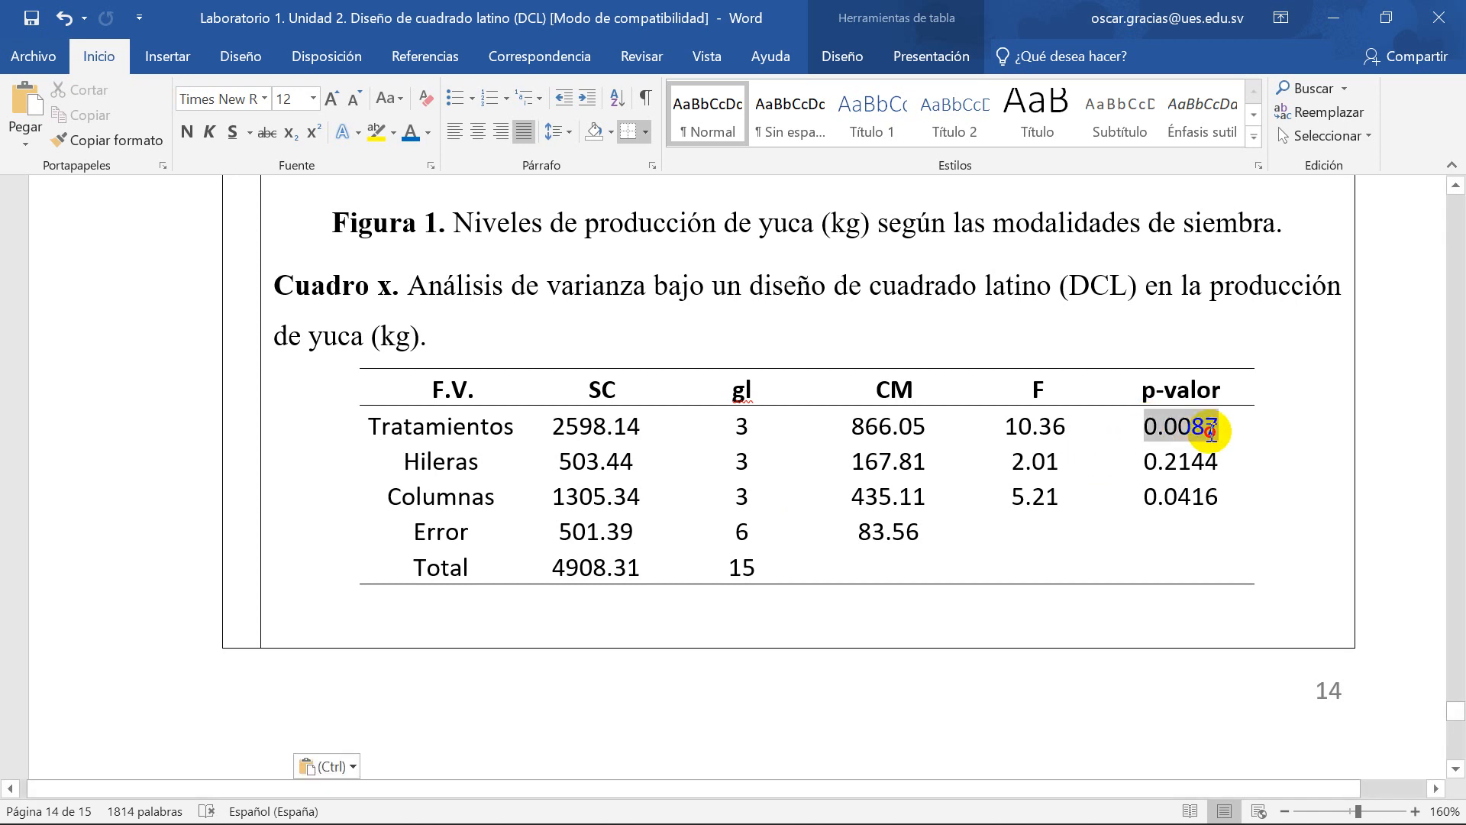
scroll(1024, 562, down, 10)
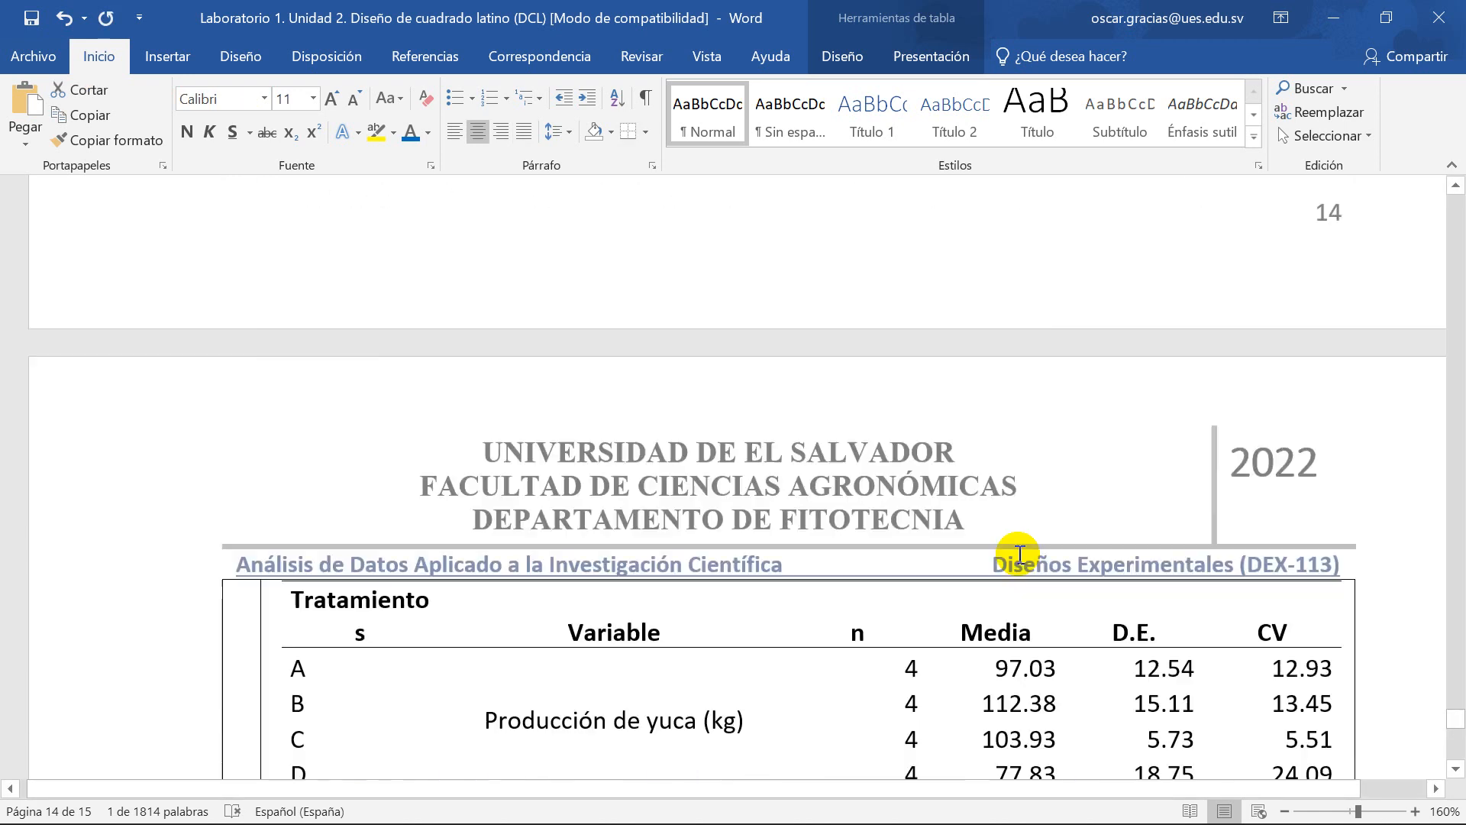
click(1301, 410)
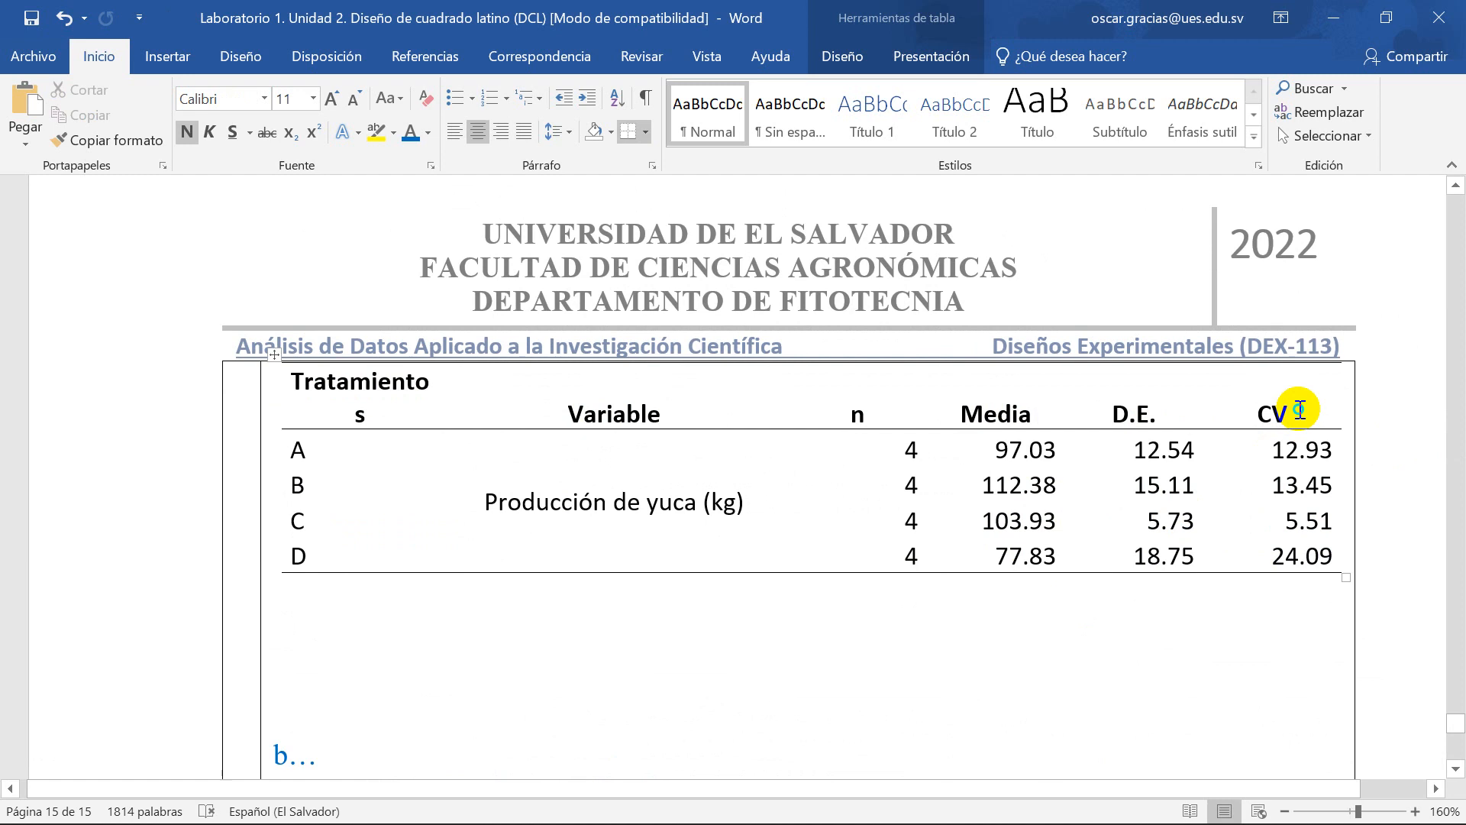
right_click(1301, 410)
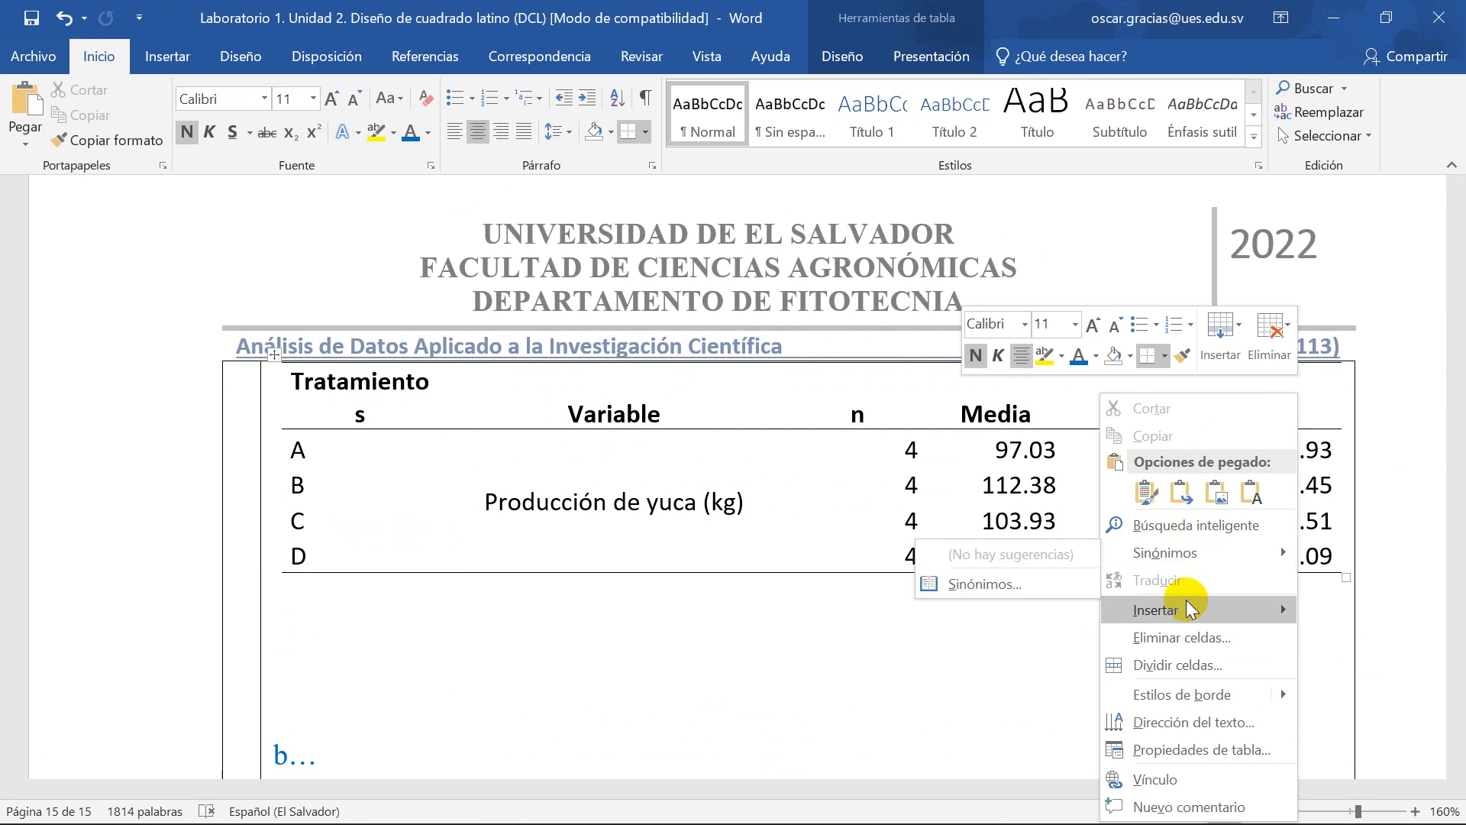
mouse_move(1189, 609)
click(1057, 635)
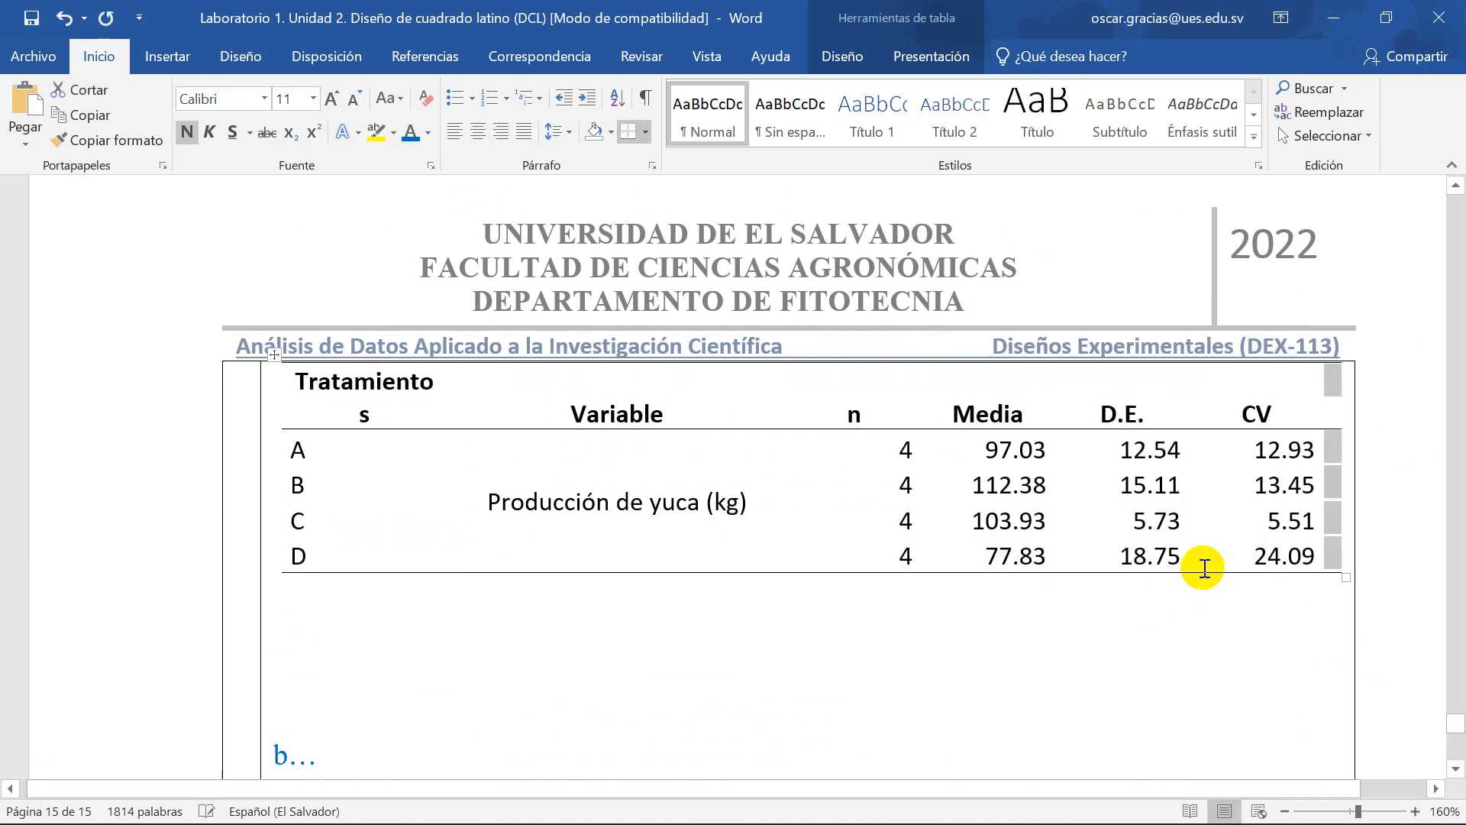
Step: Enter "P-valor" as the heading of the new last column in the treatment summary table
click(1334, 419)
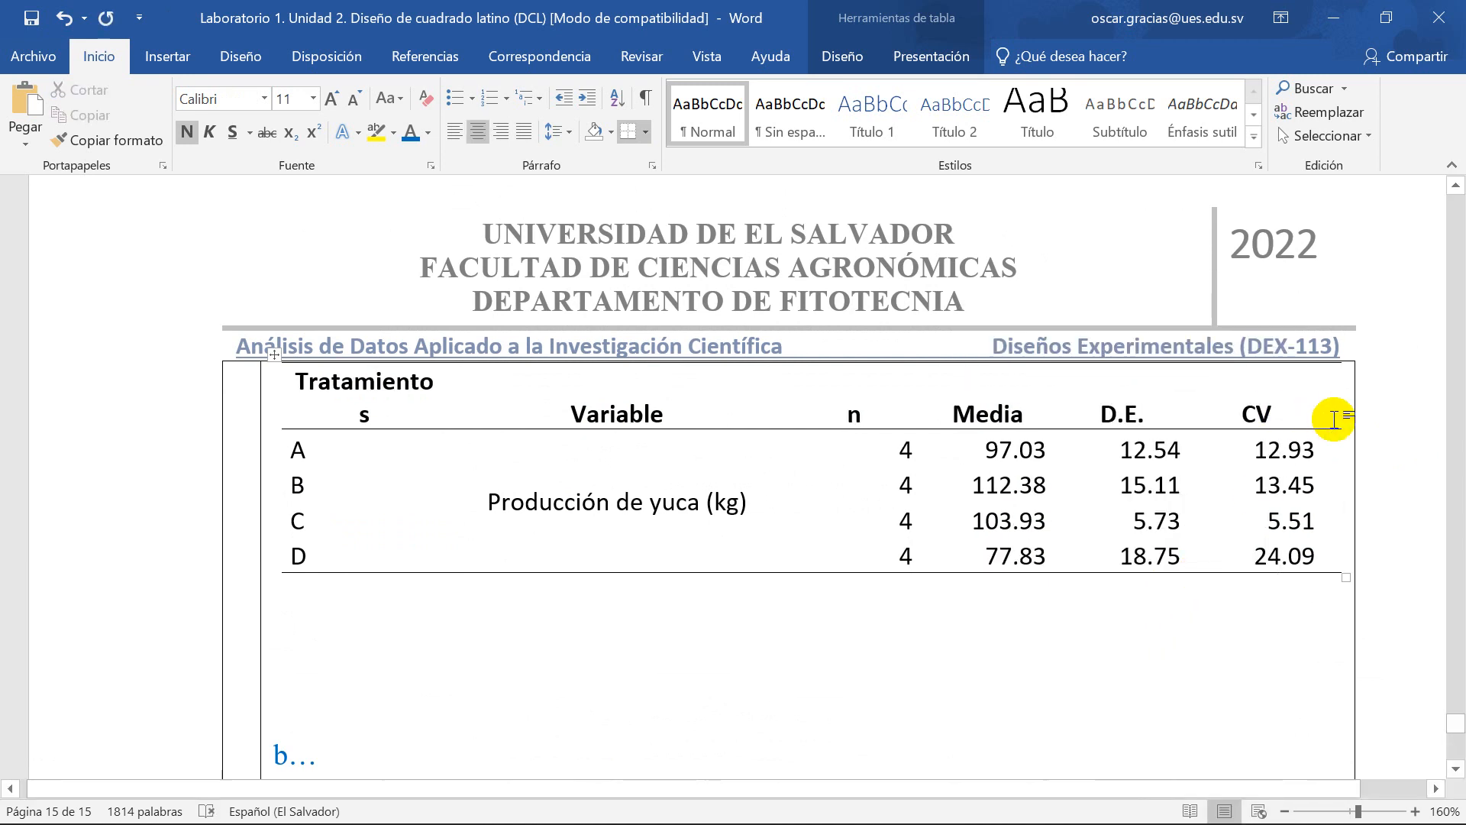
text(P)
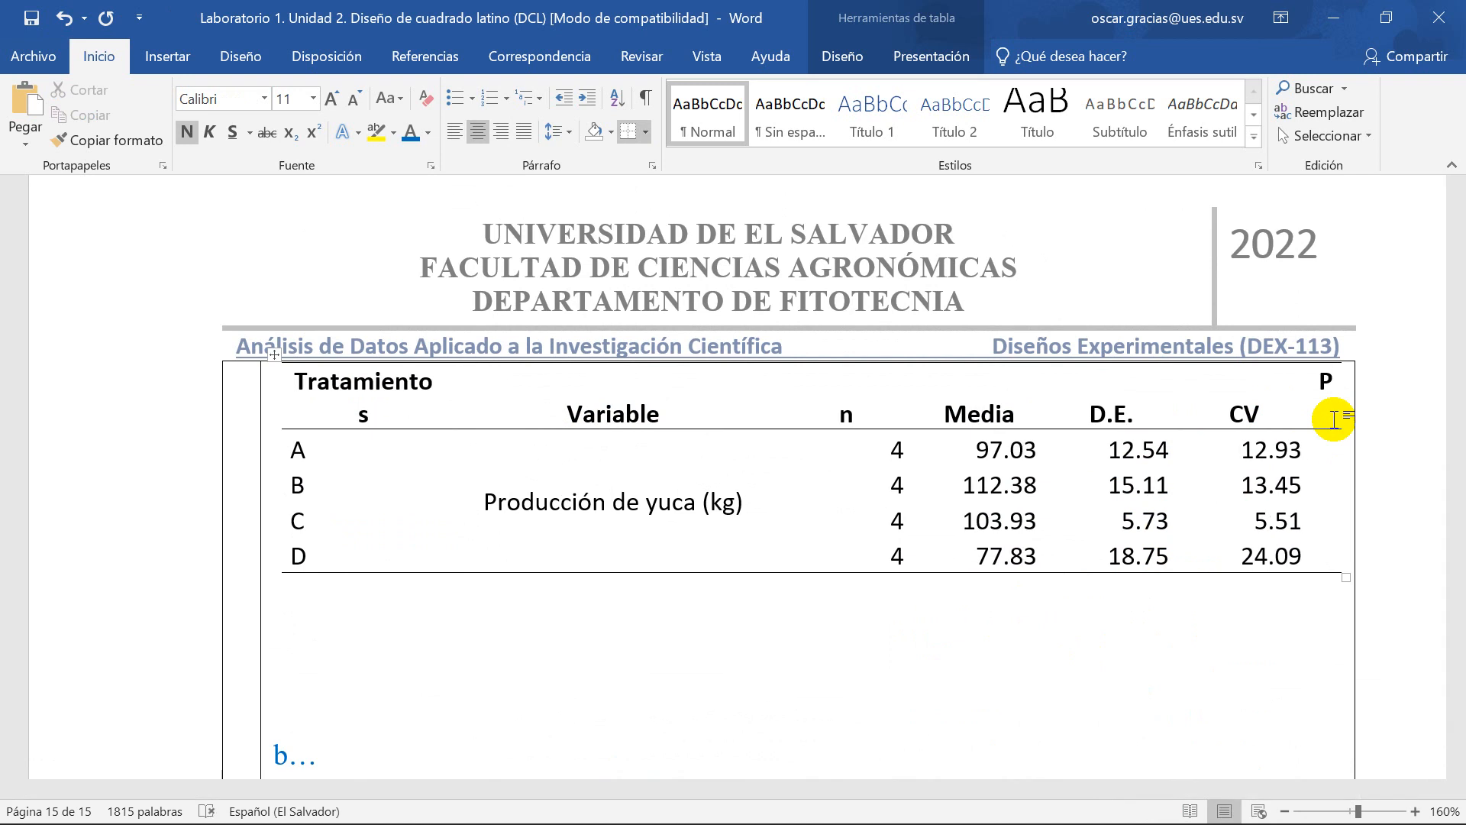
text(-)
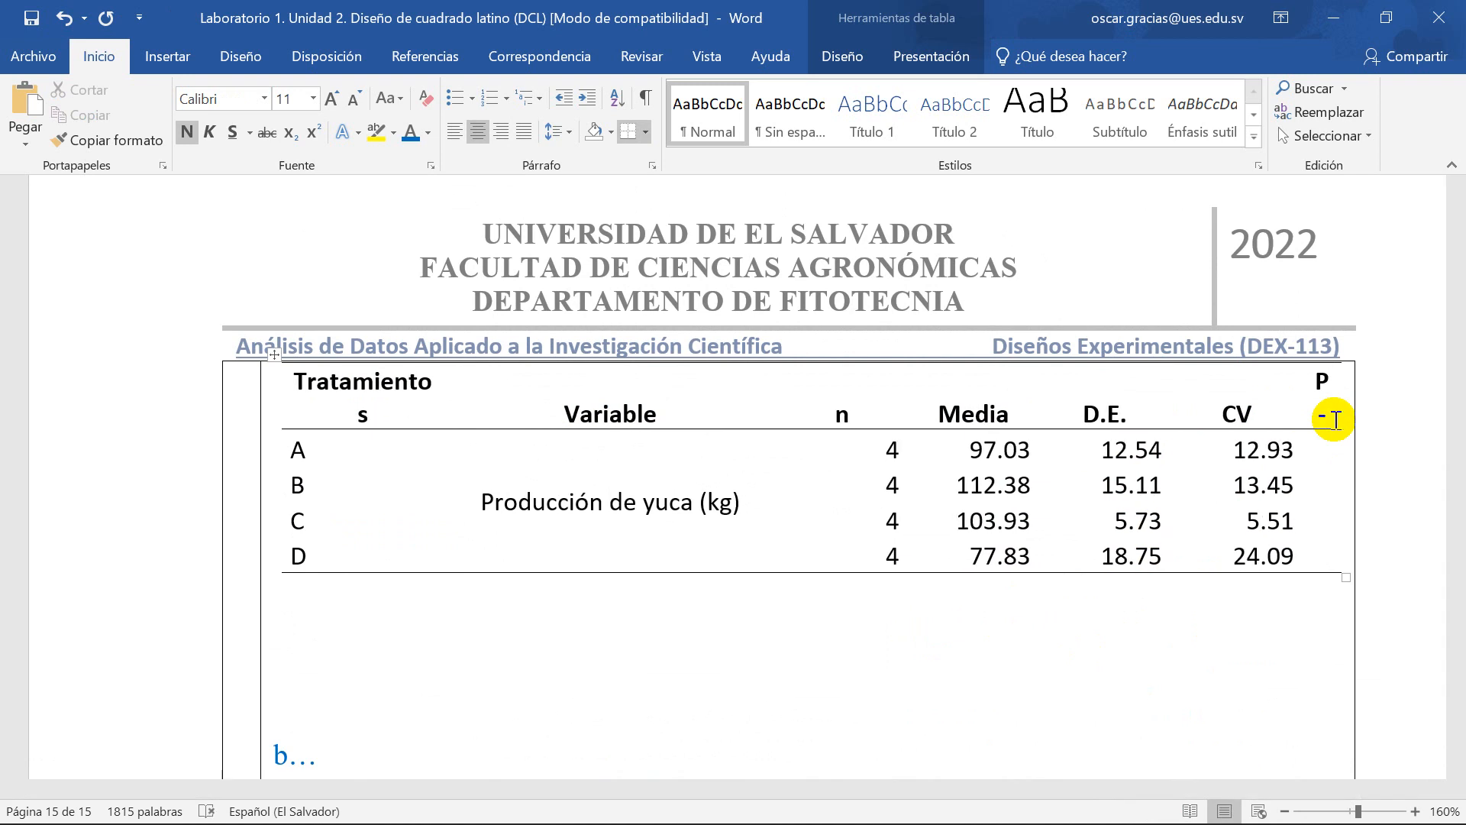
text(valor)
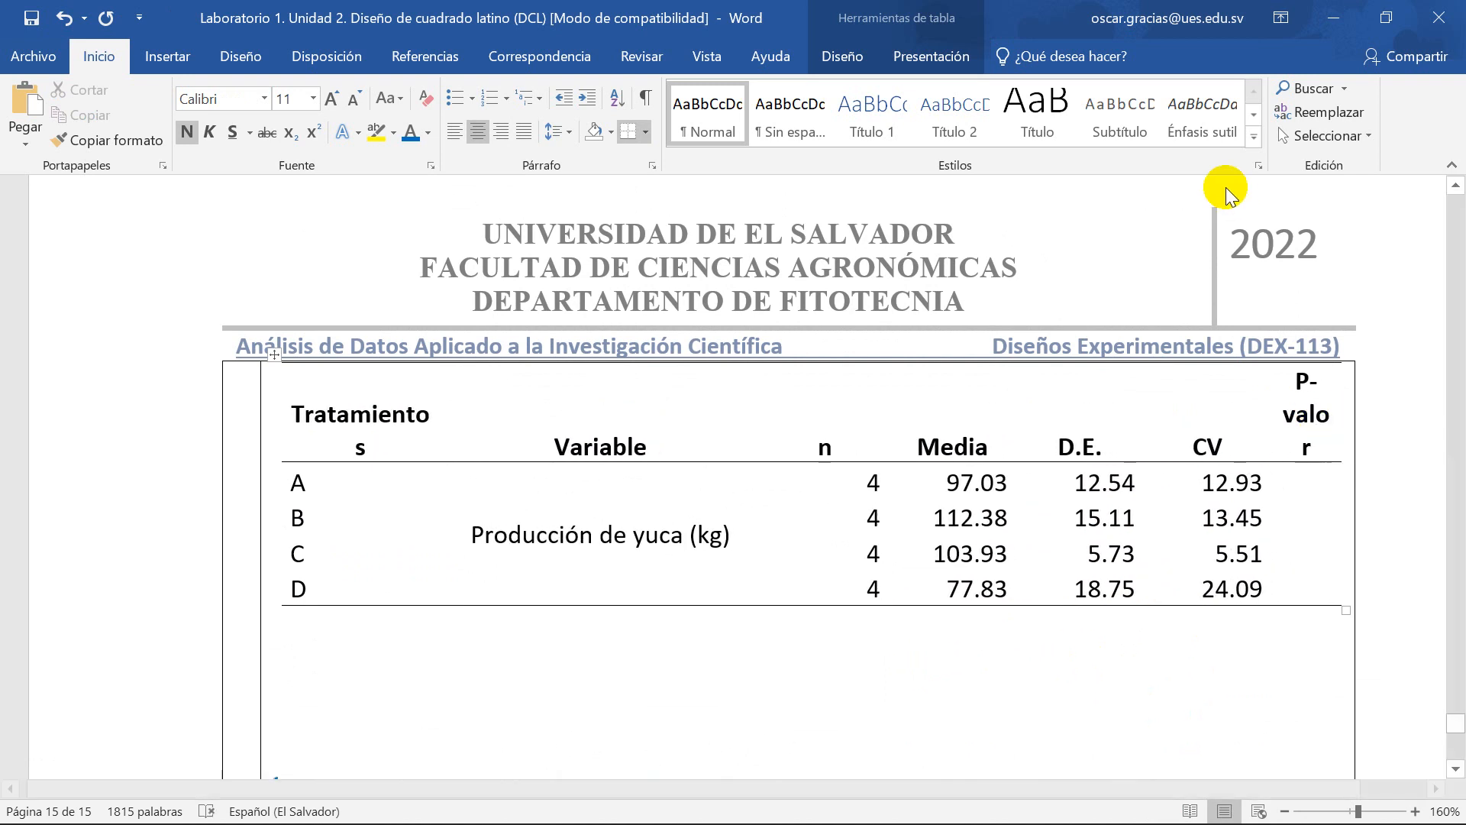
Step: Insert blank lines between the analysis of variance table and the treatment summary table
click(345, 451)
scroll(338, 457, up, 2)
scroll(338, 457, up, 3)
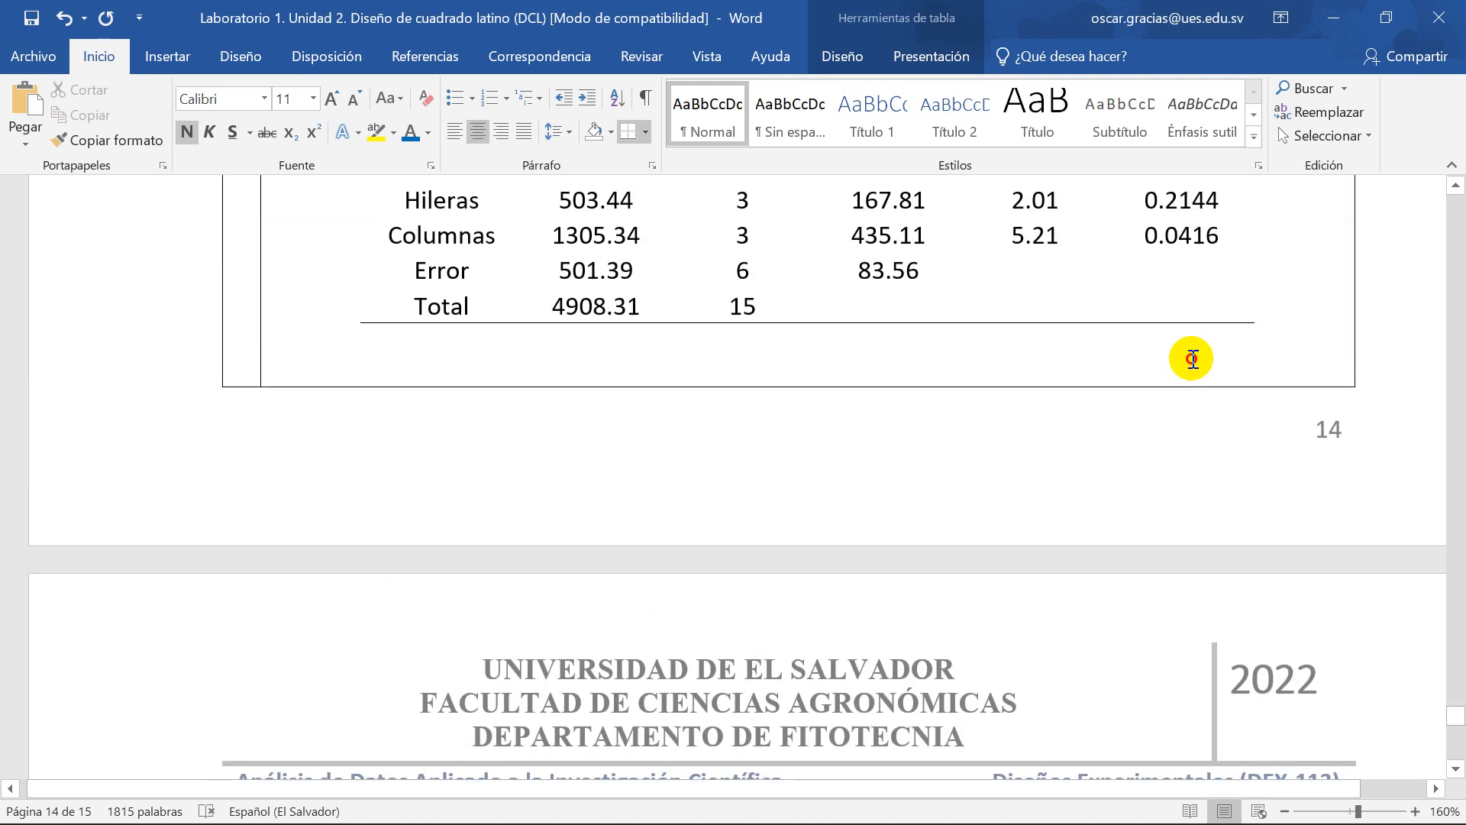
click(1191, 358)
scroll(746, 497, down, 5)
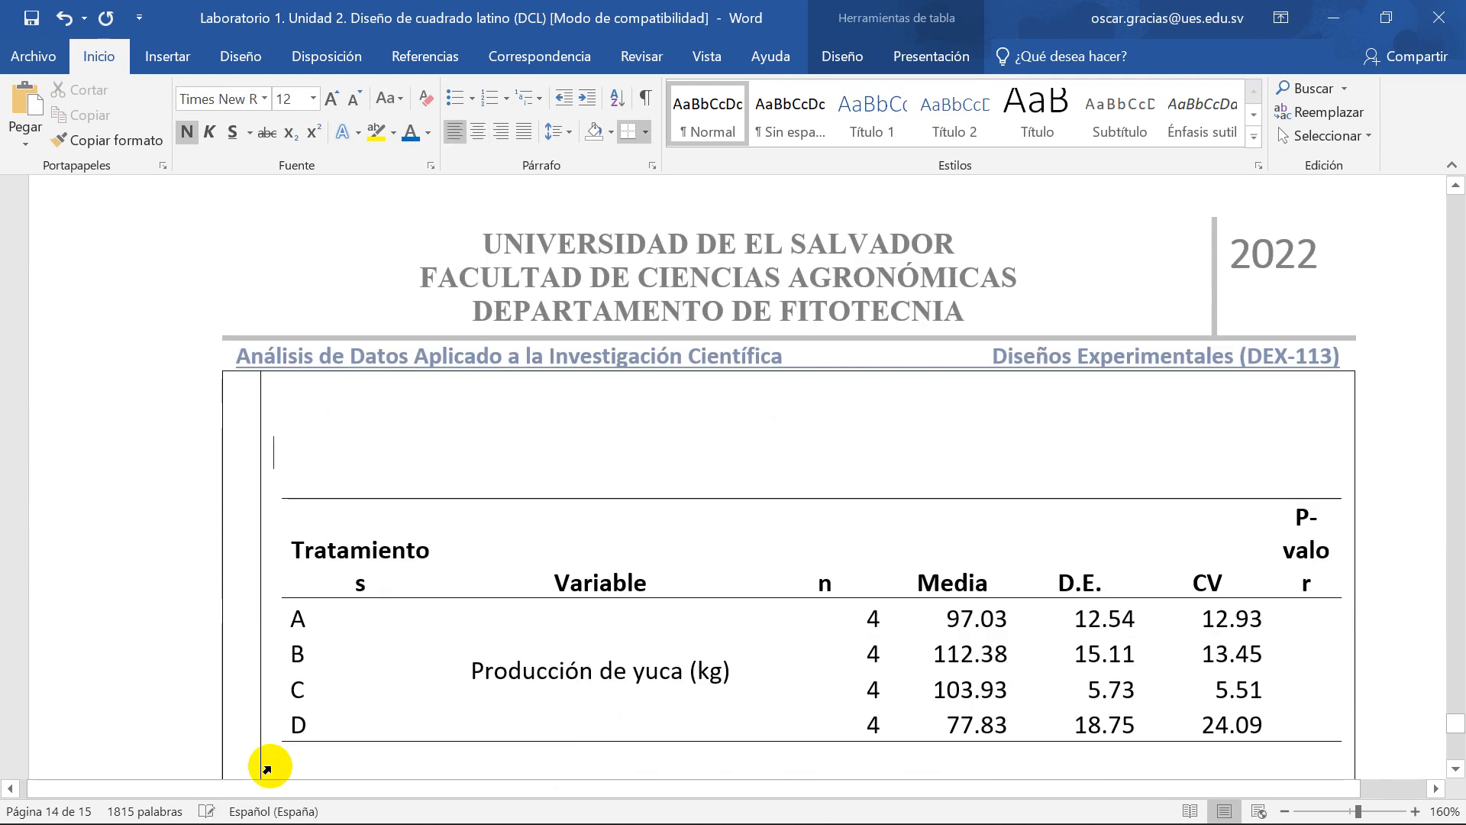
scroll(307, 458, down, 2)
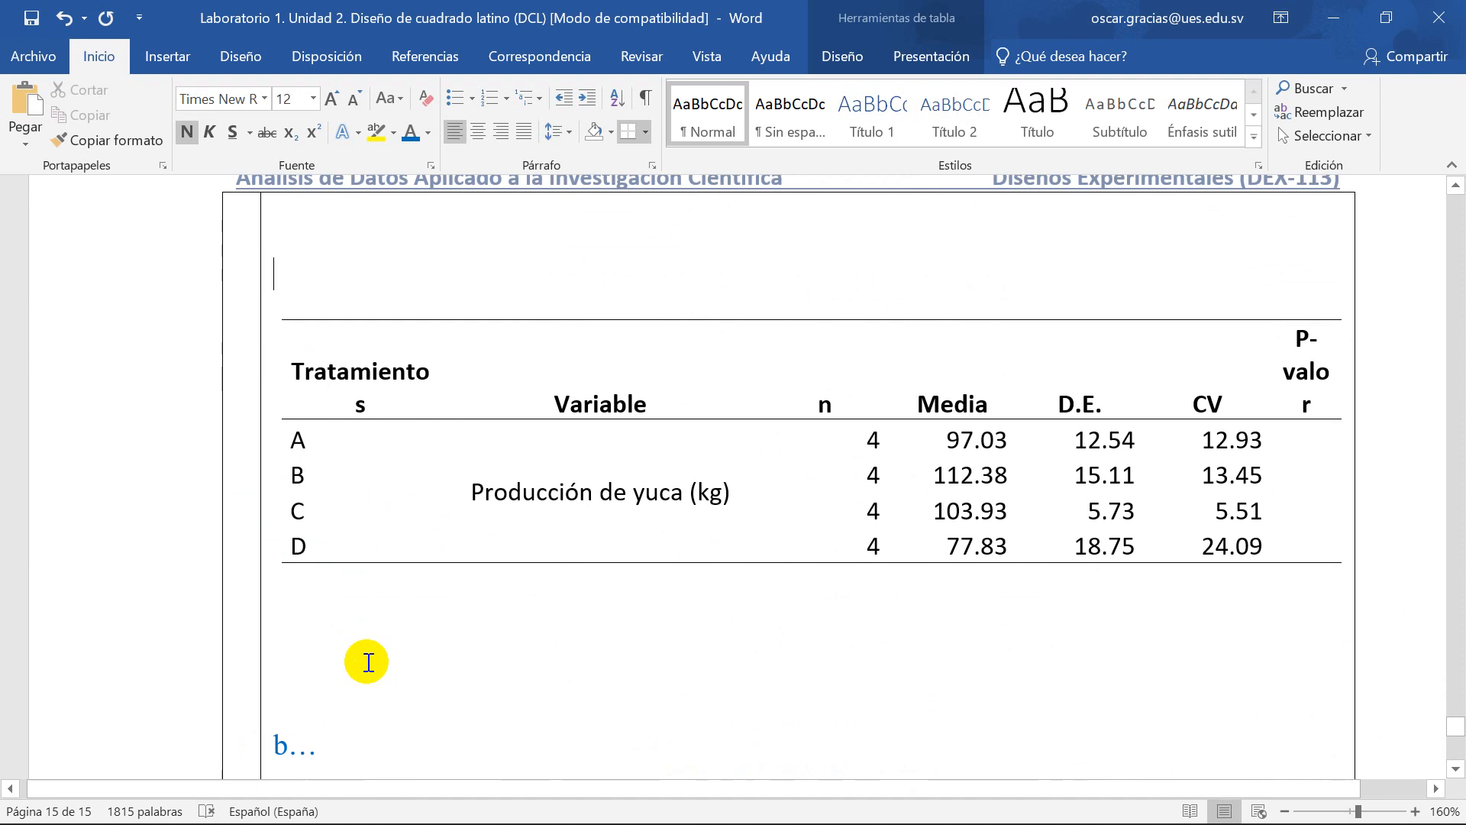
Step: AutoFit the treatment summary table to its contents so each column heading fits on one line
click(370, 658)
click(298, 324)
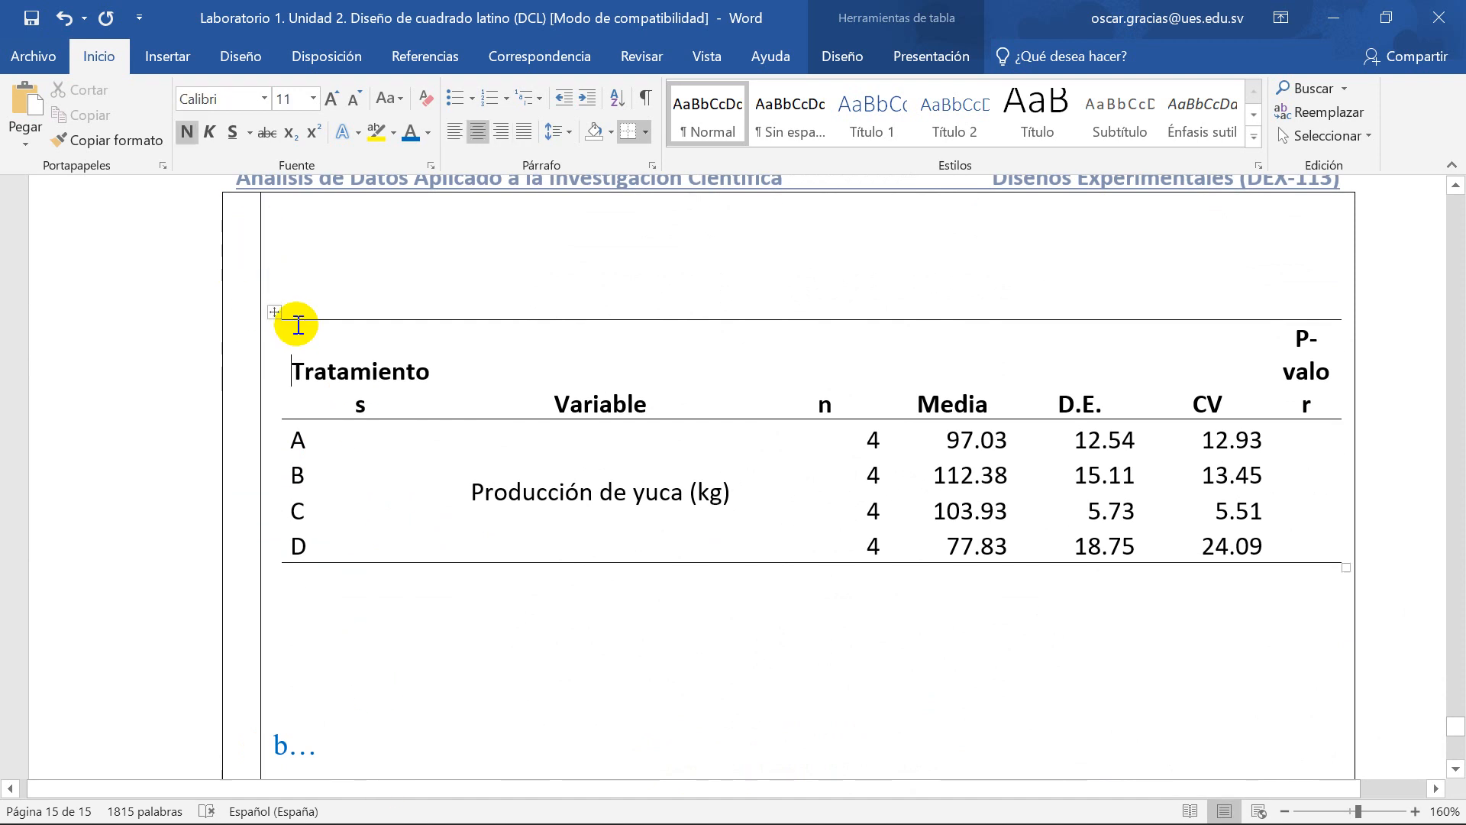
click(265, 313)
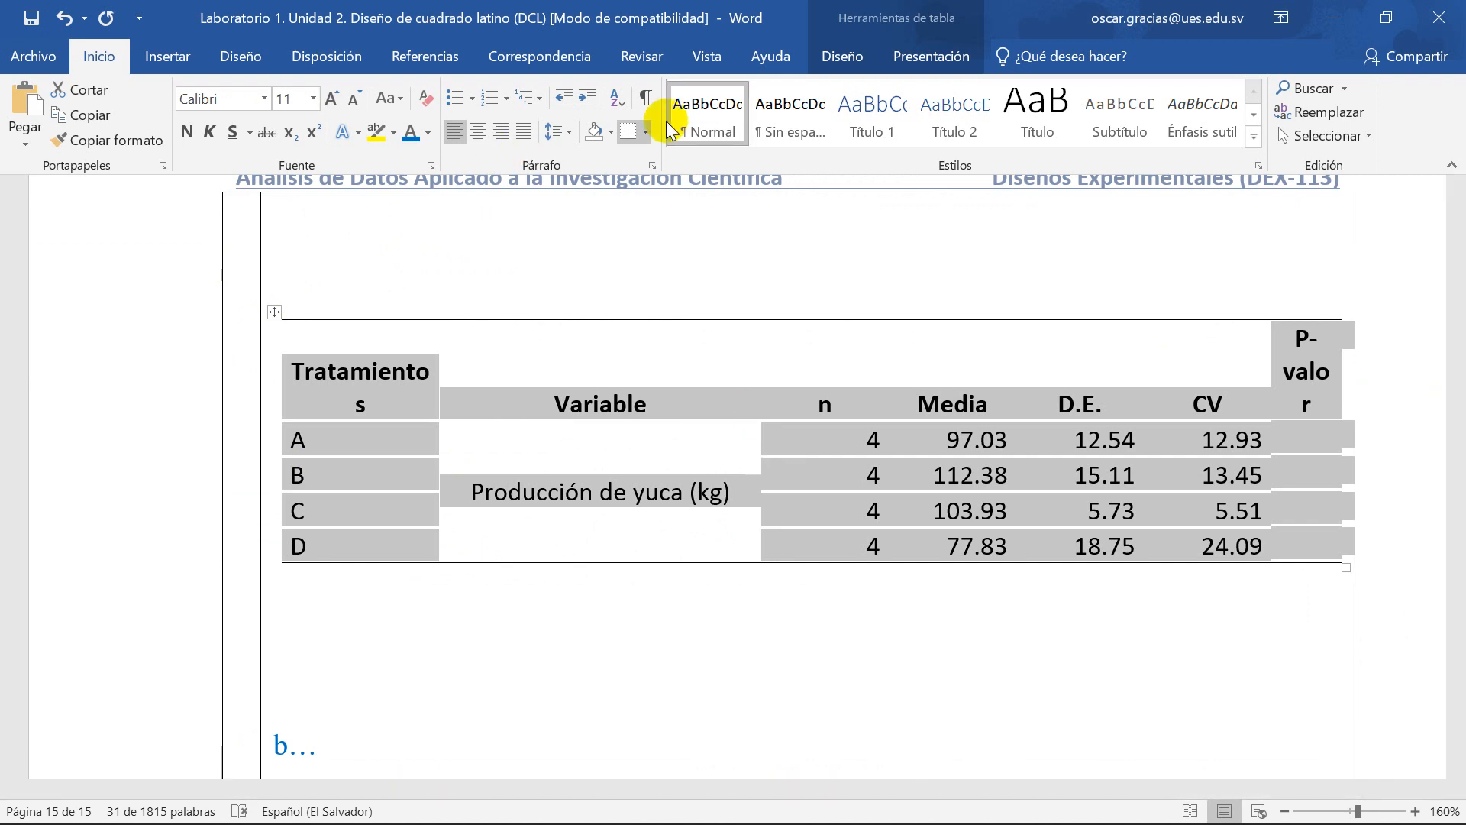
click(754, 407)
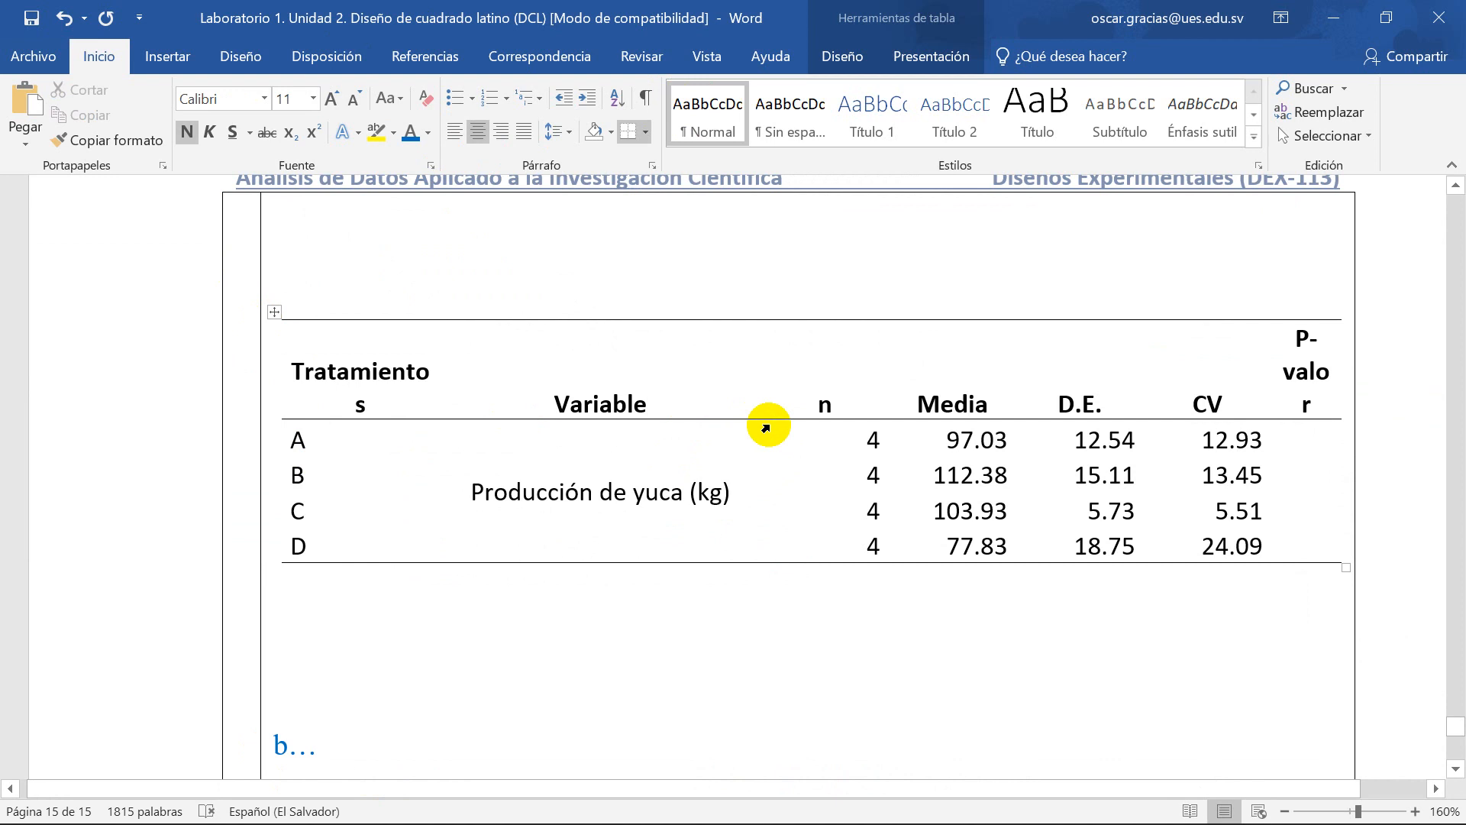
click(279, 309)
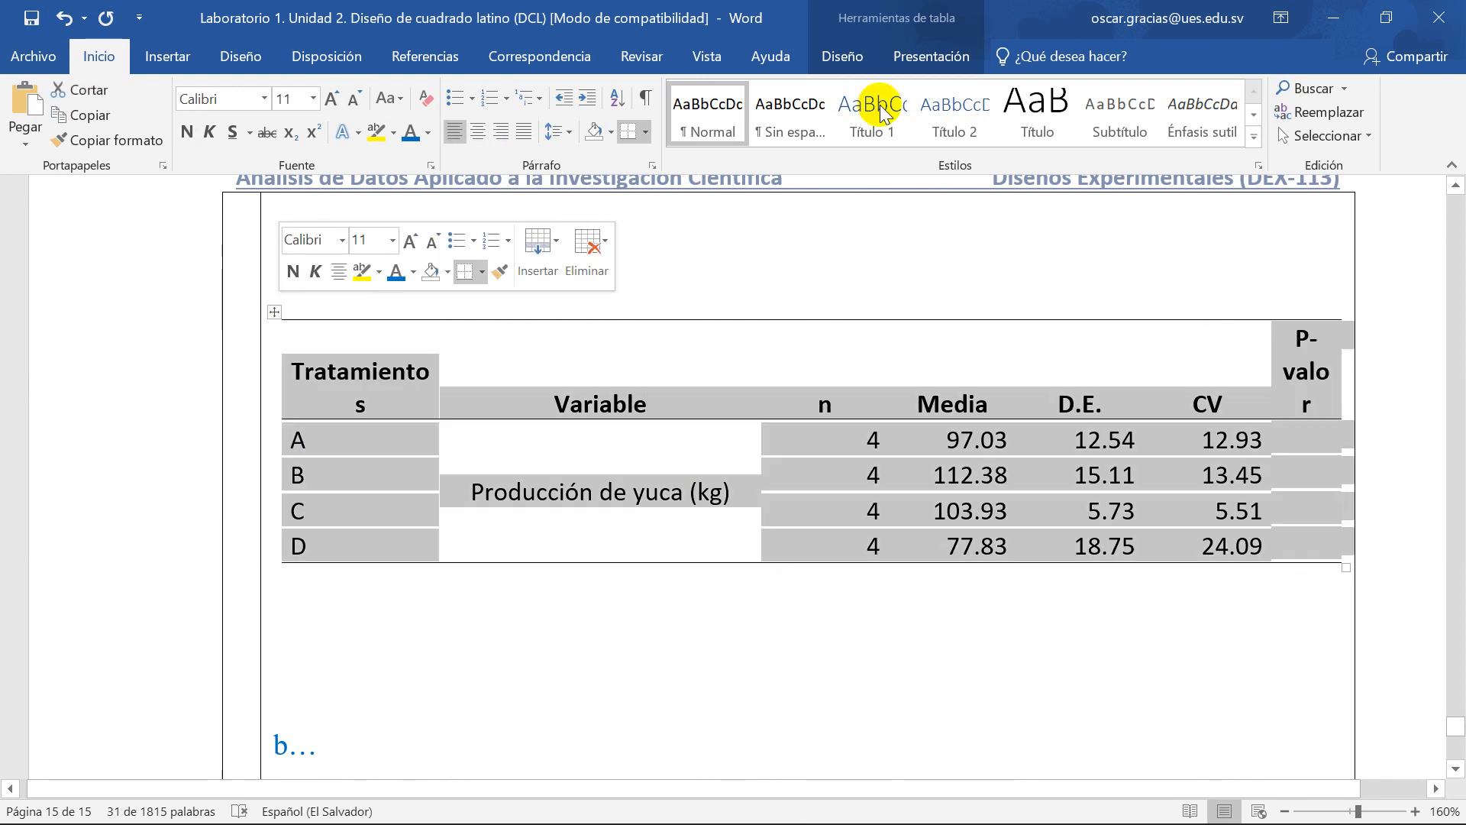
click(278, 313)
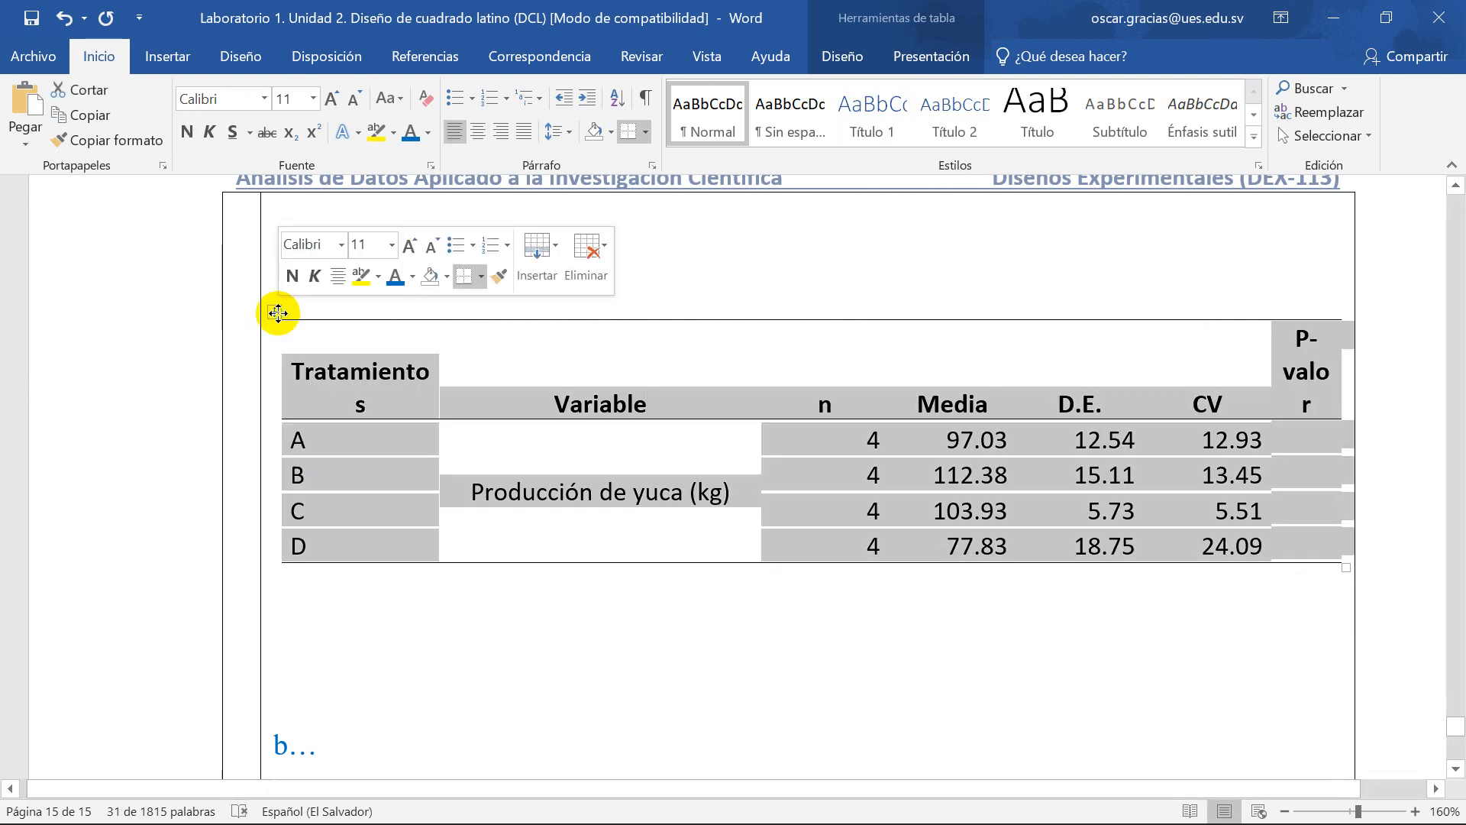
right_click(278, 313)
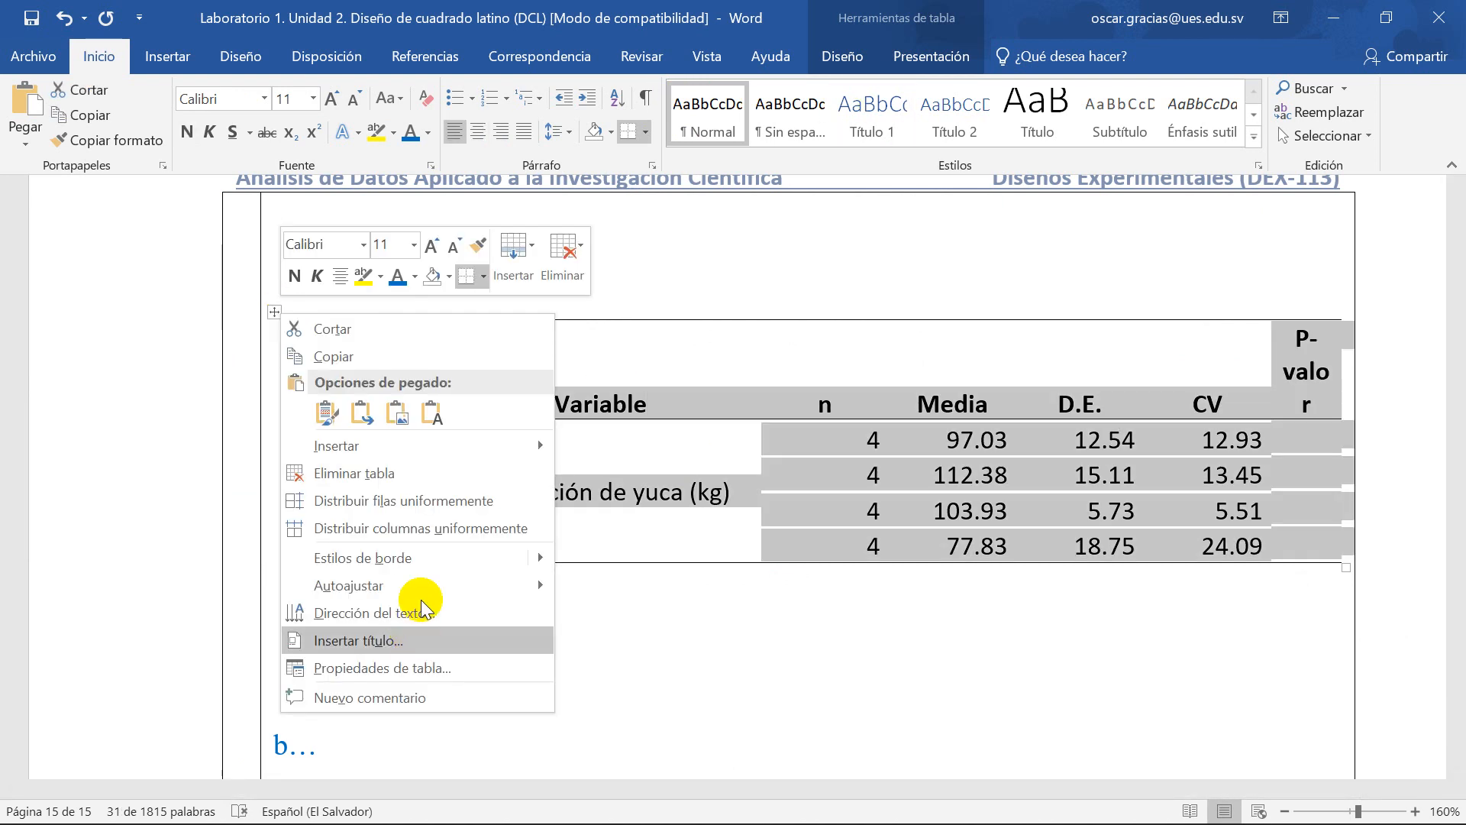
mouse_move(428, 585)
click(736, 587)
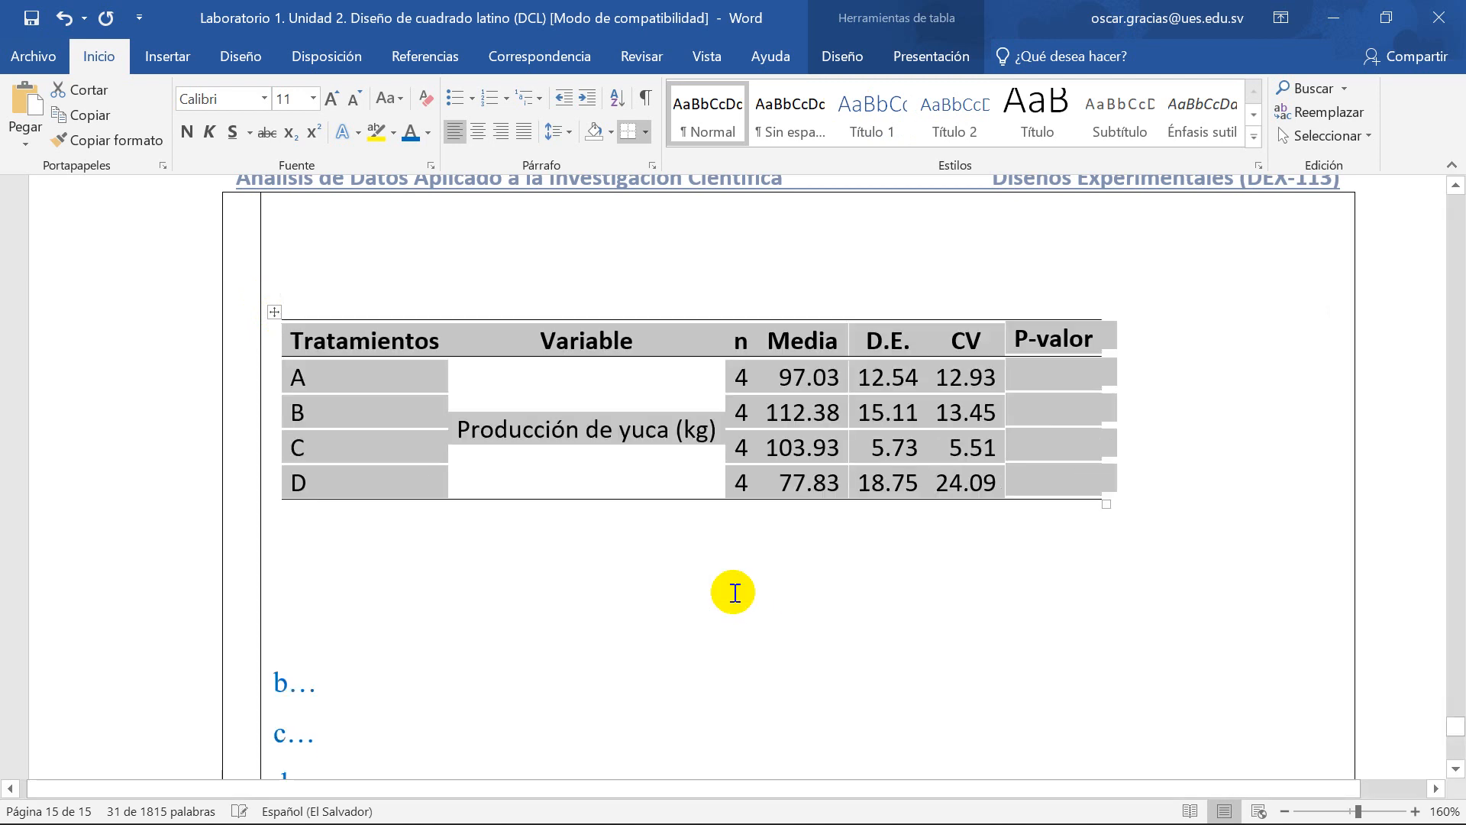
Step: Center the treatment summary table on the page and delete a blank line above it
scroll(623, 443, up, 3)
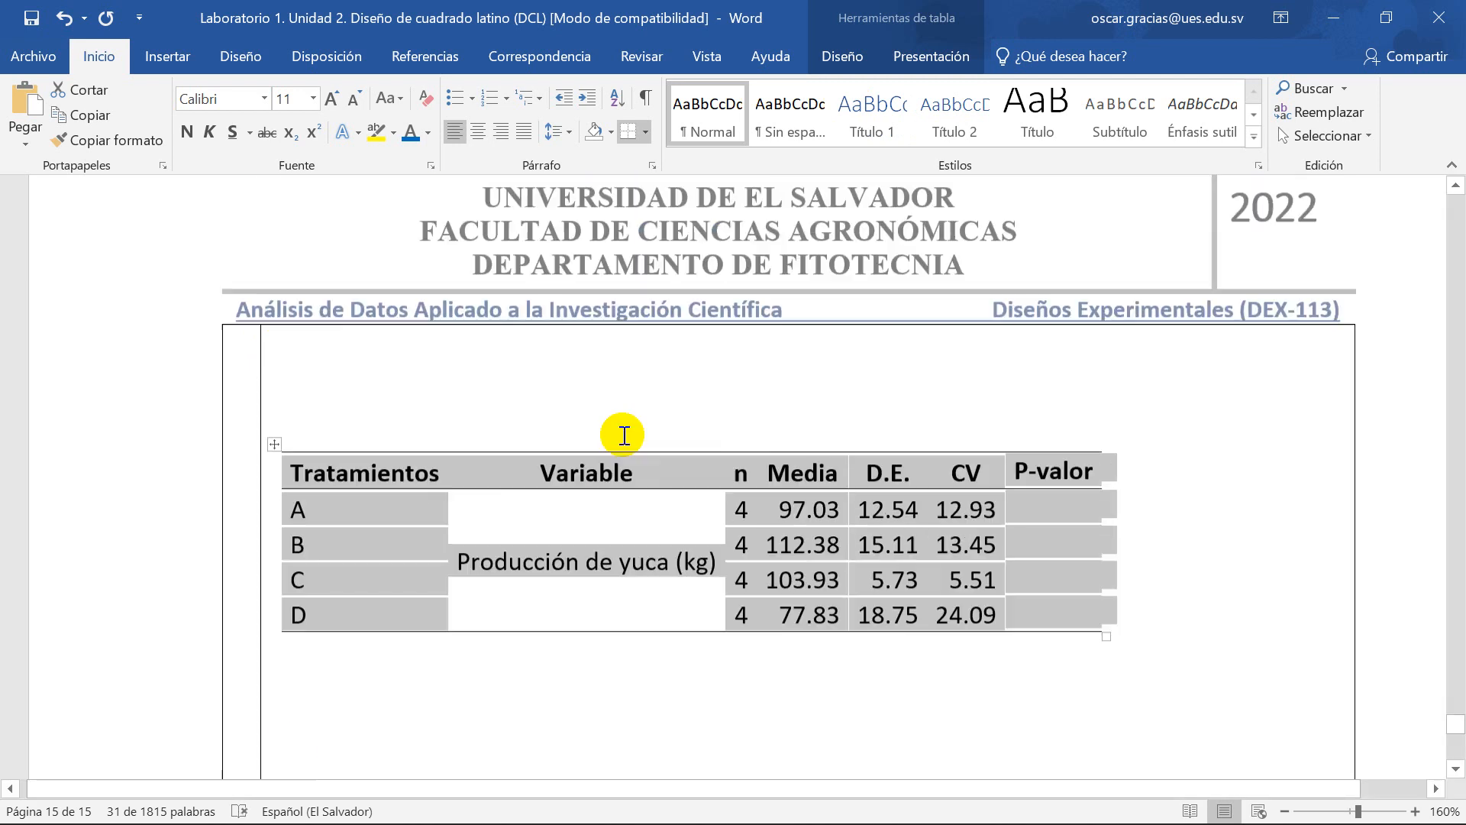
click(477, 132)
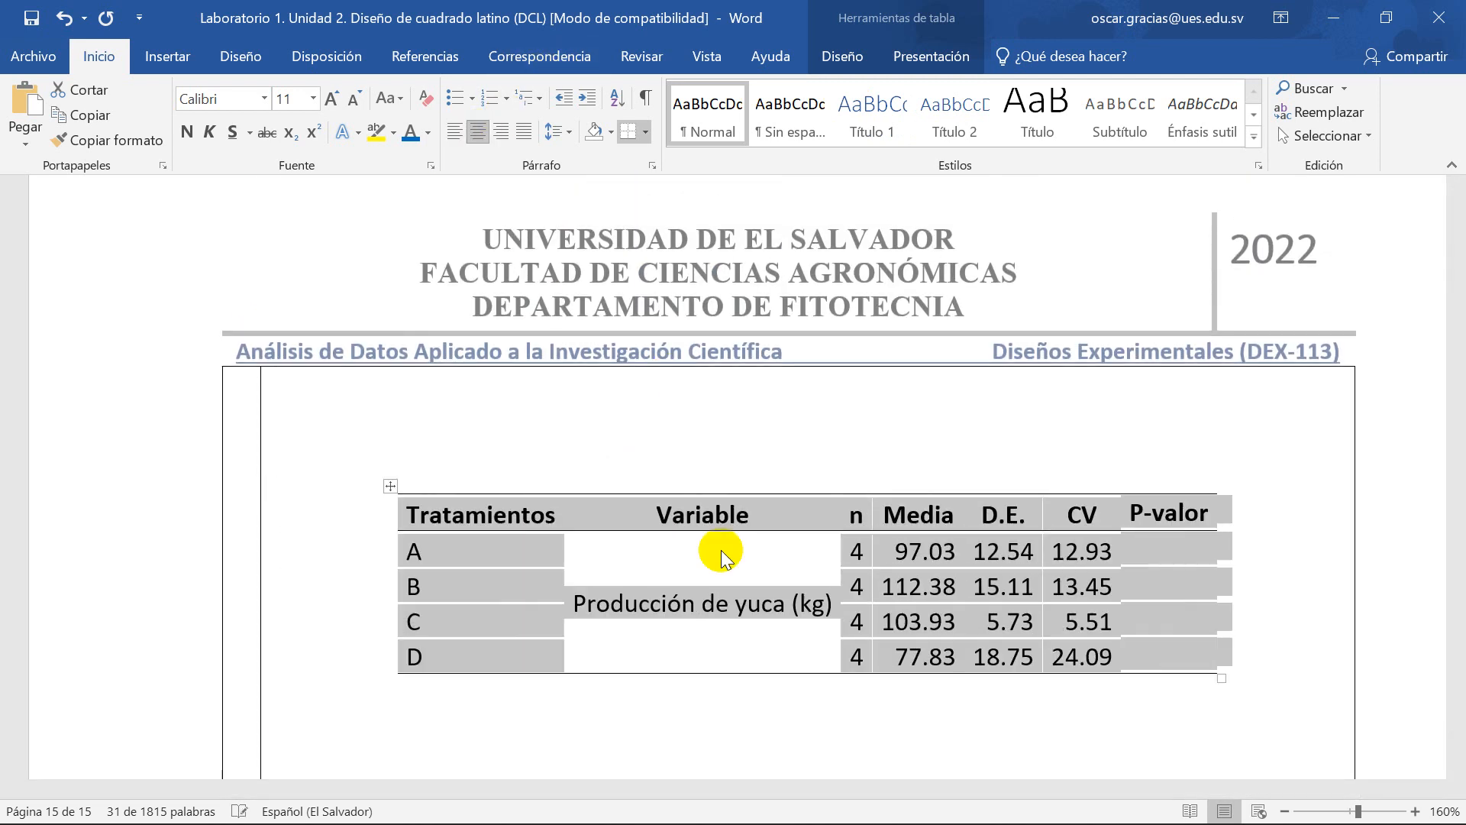
click(708, 471)
key(BackSpace)
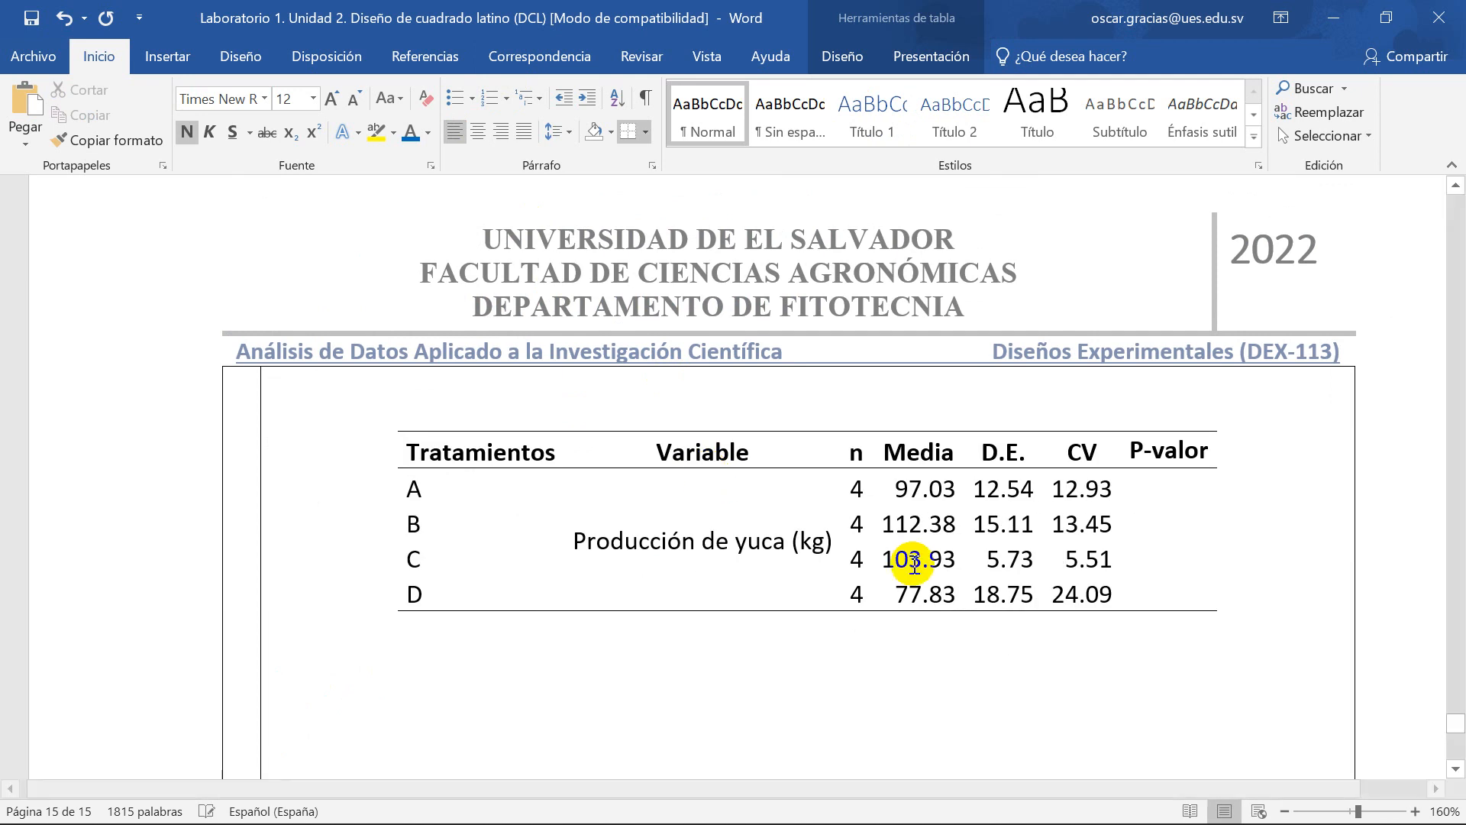
Step: Merge the four empty cells under the P-valor heading into one cell
drag(1169, 488, 1176, 584)
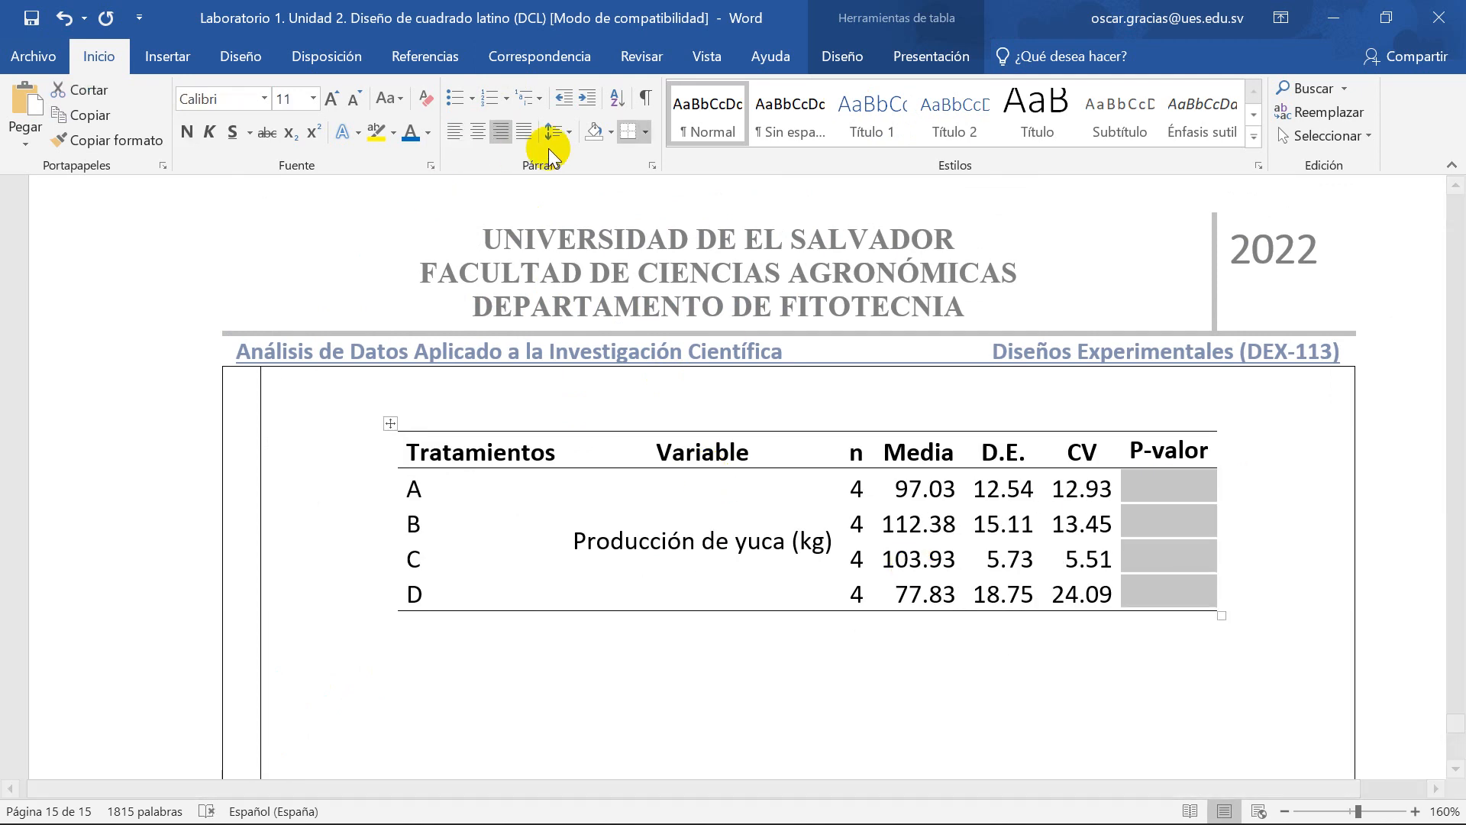
right_click(1161, 519)
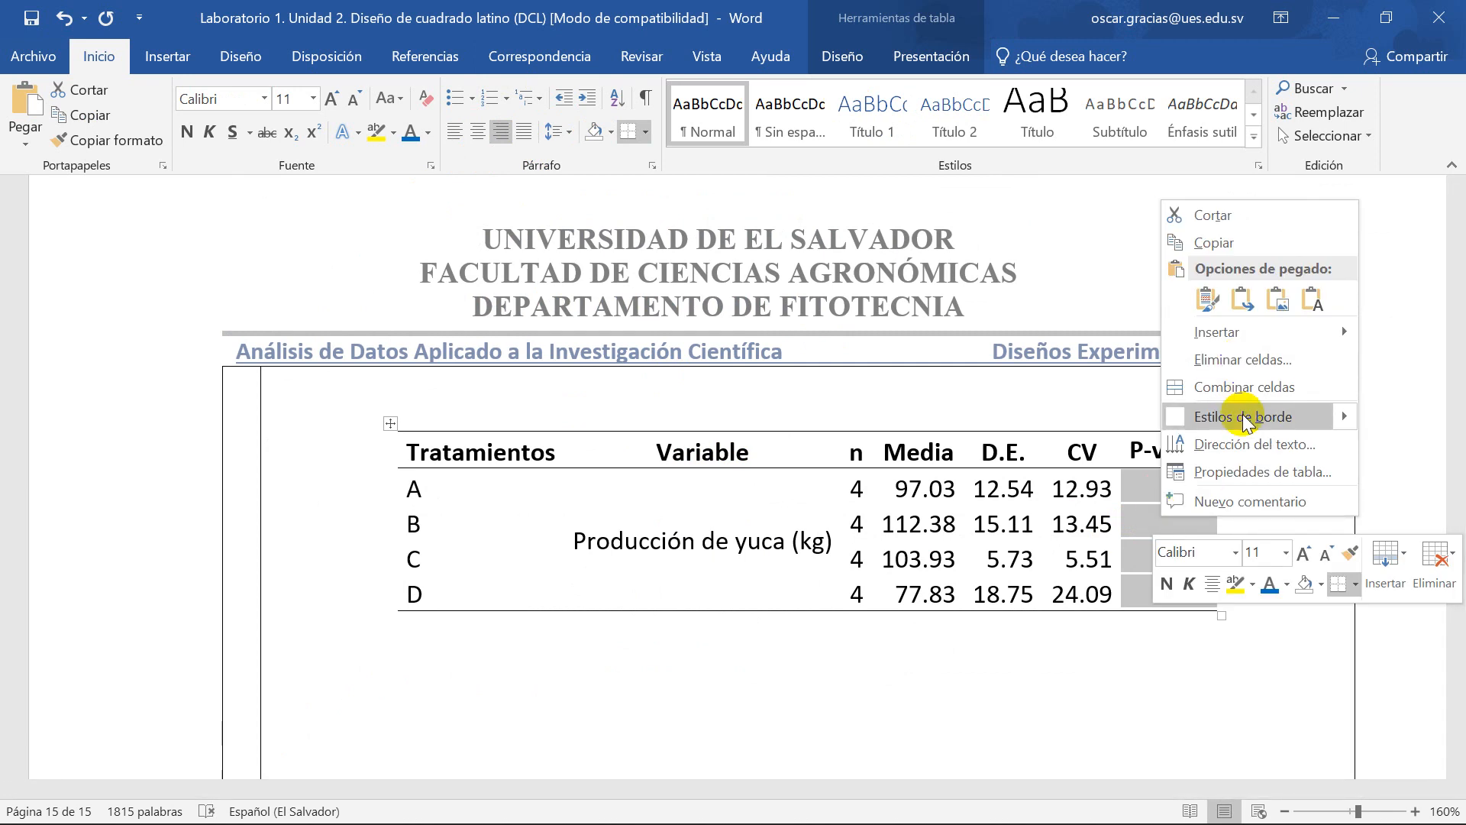
click(1243, 385)
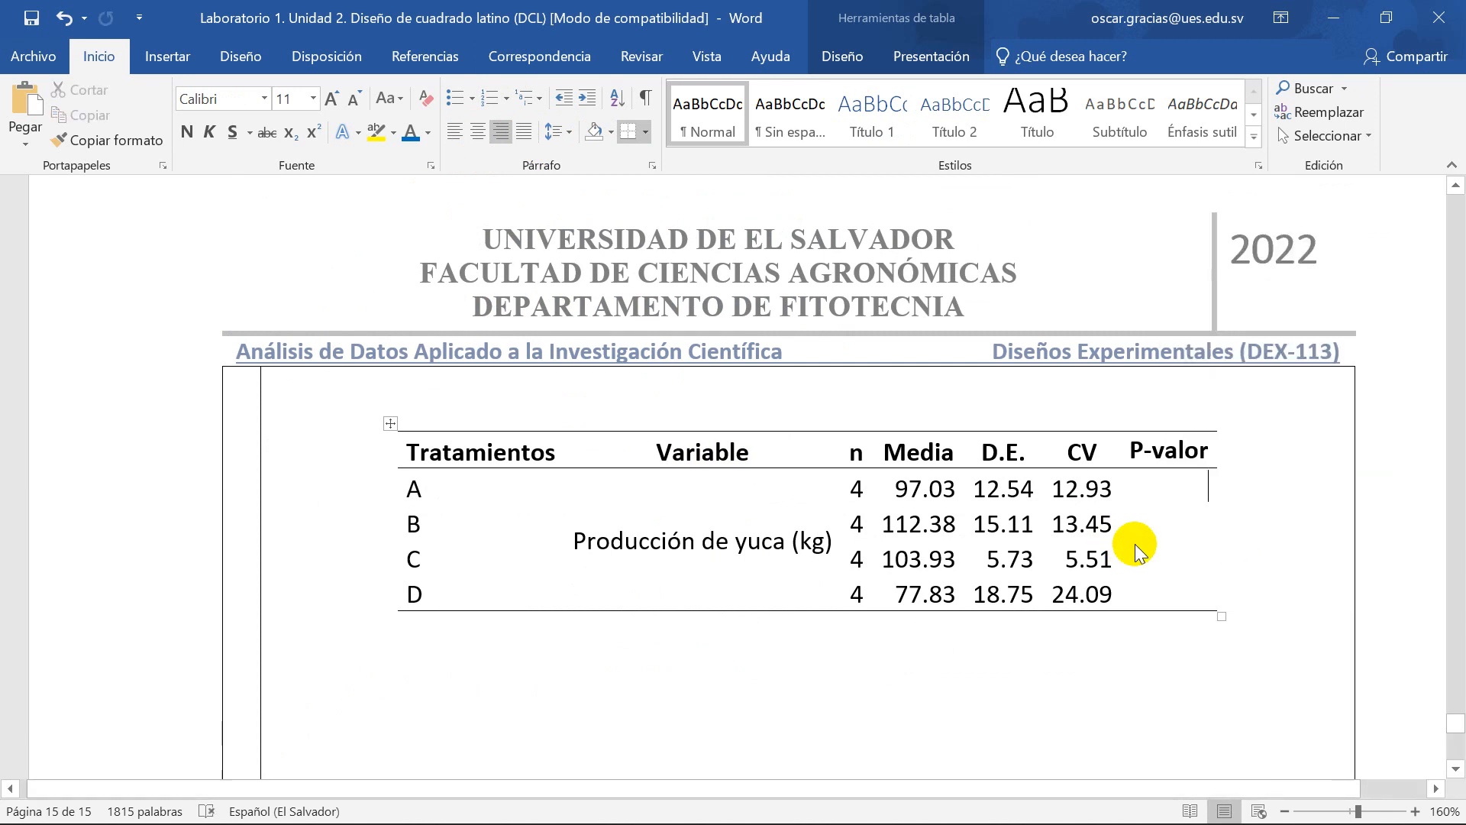
Step: Copy the Tratamientos p-value 0.0087 from the analysis of variance table into the merged P-valor cell
scroll(1129, 543, up, 10)
double_click(1193, 607)
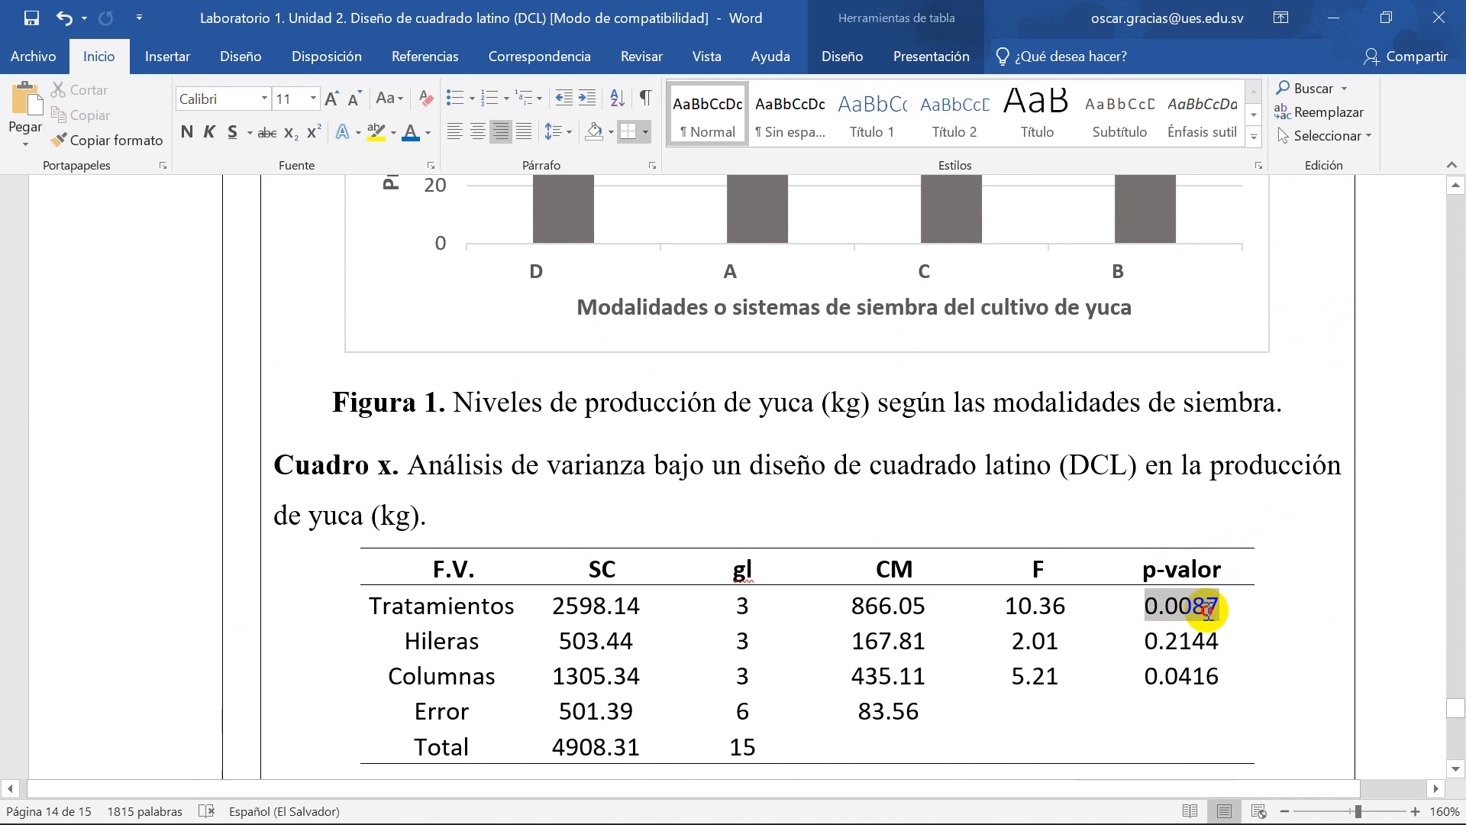
scroll(1134, 618, down, 6)
scroll(1133, 619, down, 4)
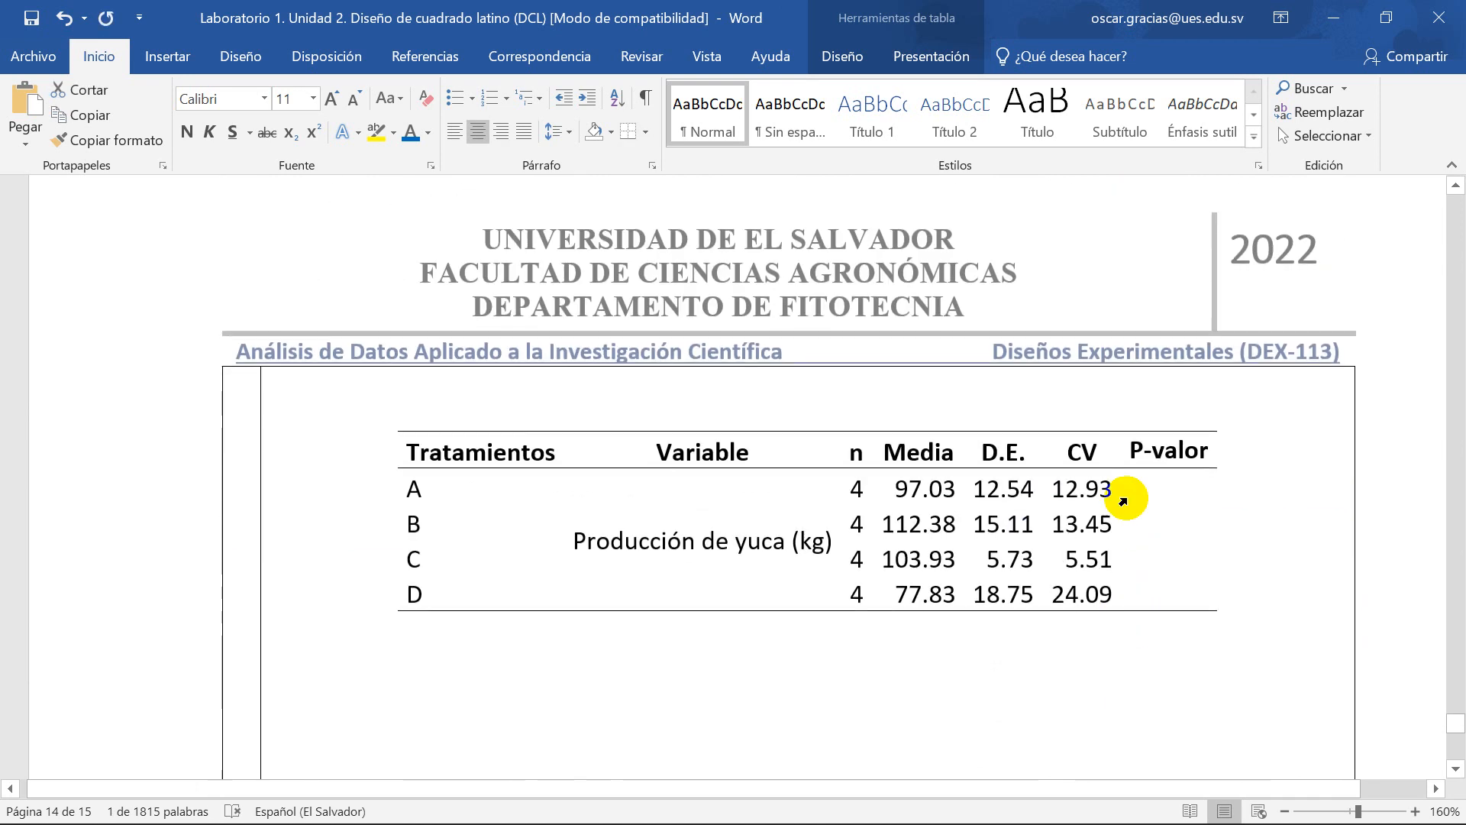
click(1161, 518)
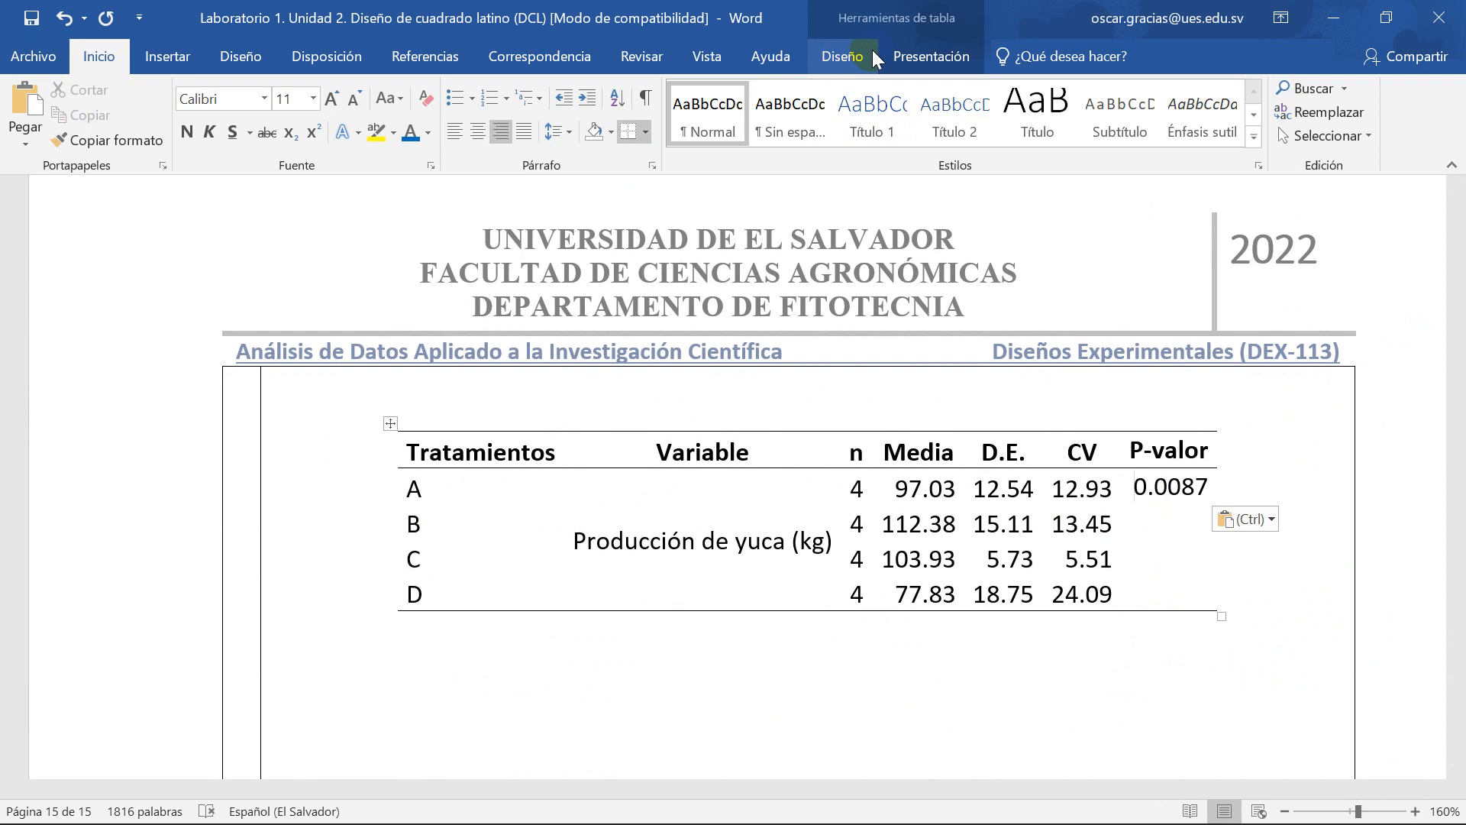
Step: Center the p-value horizontally and vertically in its merged cell and save the document
click(921, 56)
click(1058, 114)
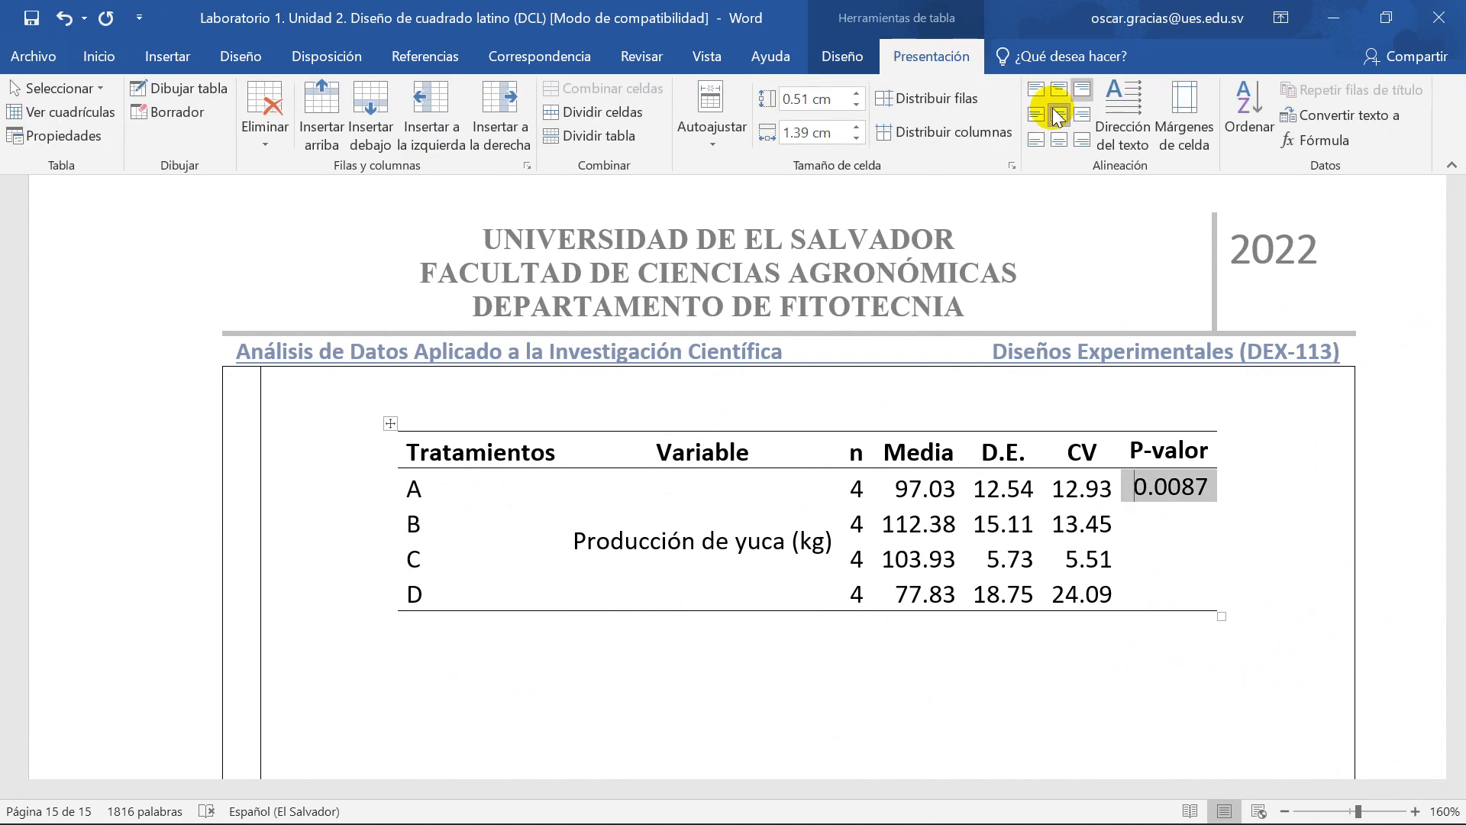
click(1169, 653)
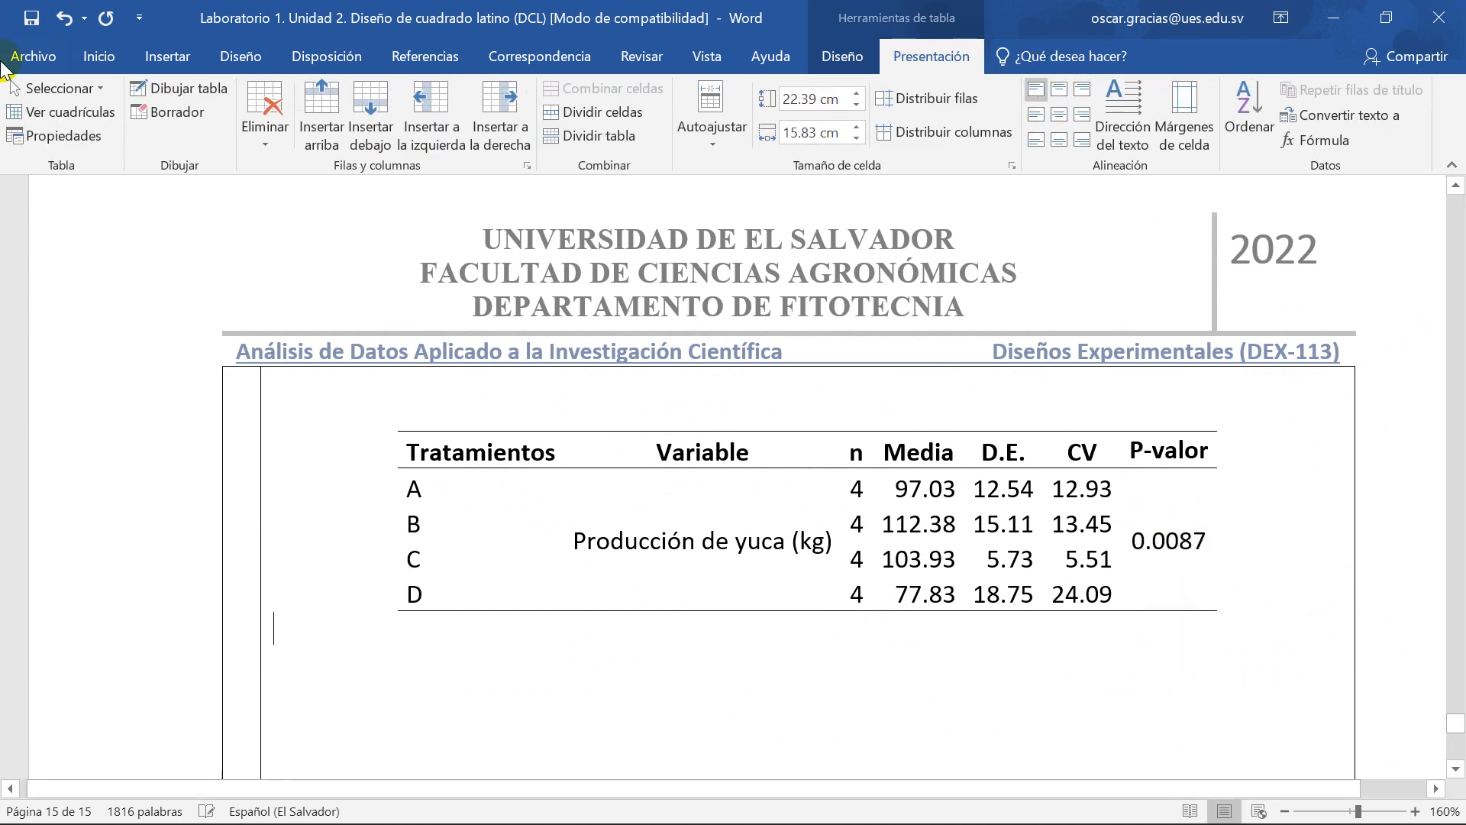
click(30, 17)
Step: Replace the analysis of variance table under the Cuadro x caption with the treatment summary table
scroll(705, 492, up, 1)
scroll(317, 351, up, 5)
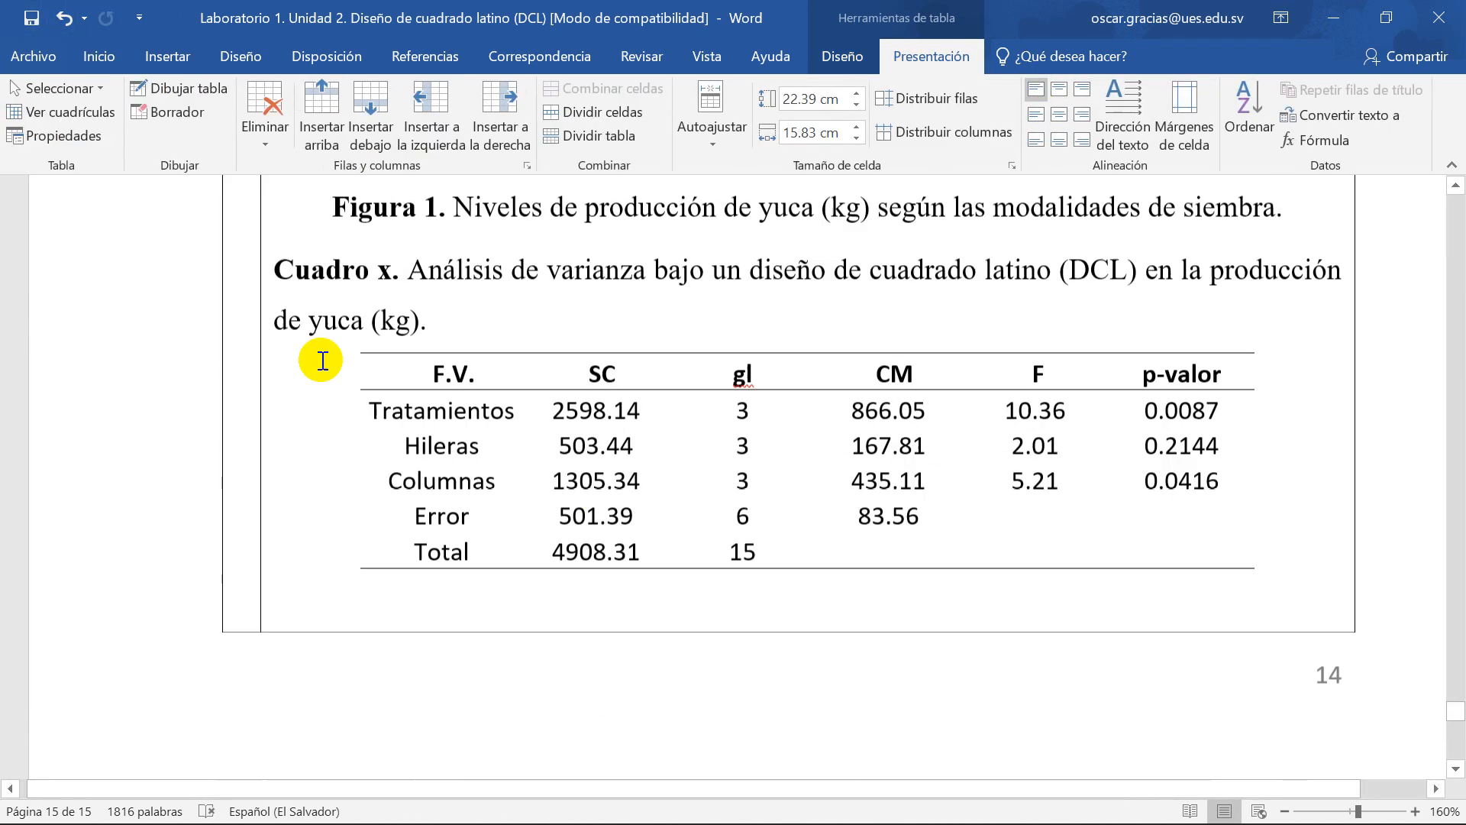
click(375, 371)
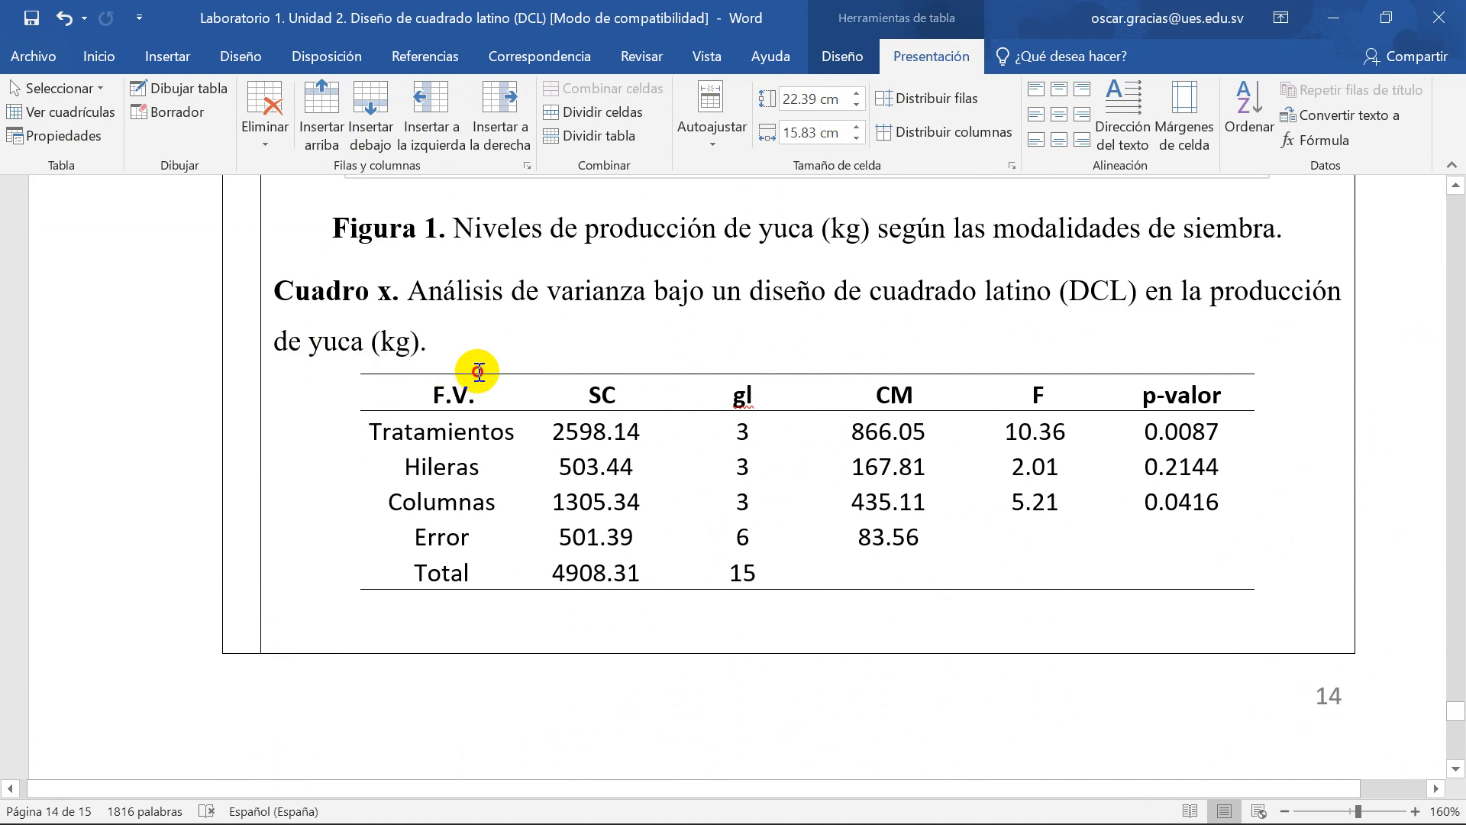
drag(478, 371, 743, 500)
drag(468, 350, 1053, 574)
key(ctrl+v)
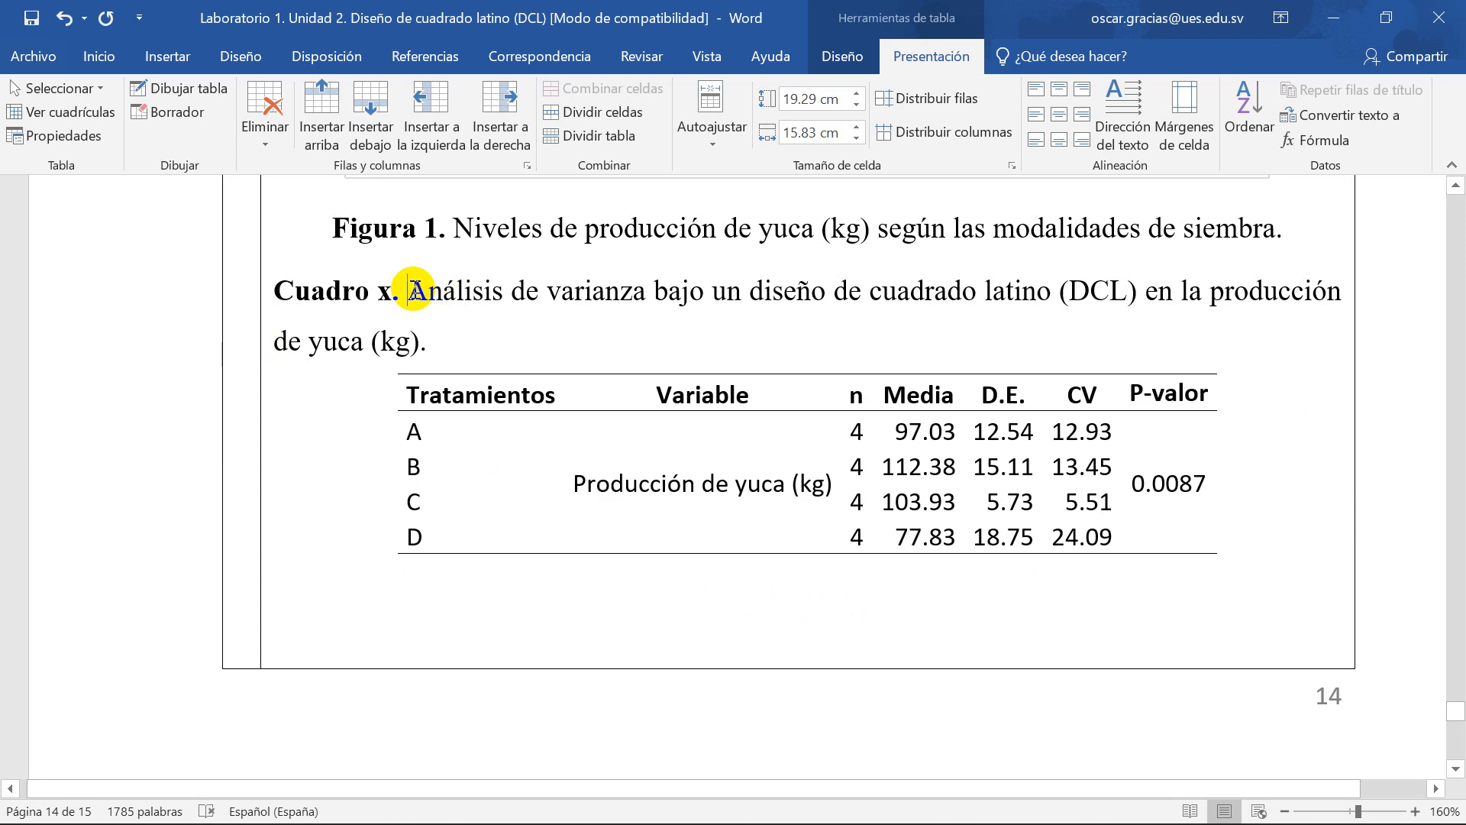
Step: Change the start of the Cuadro x caption text to "Medidas resumen y análisis de varianza"
text(Medidas re)
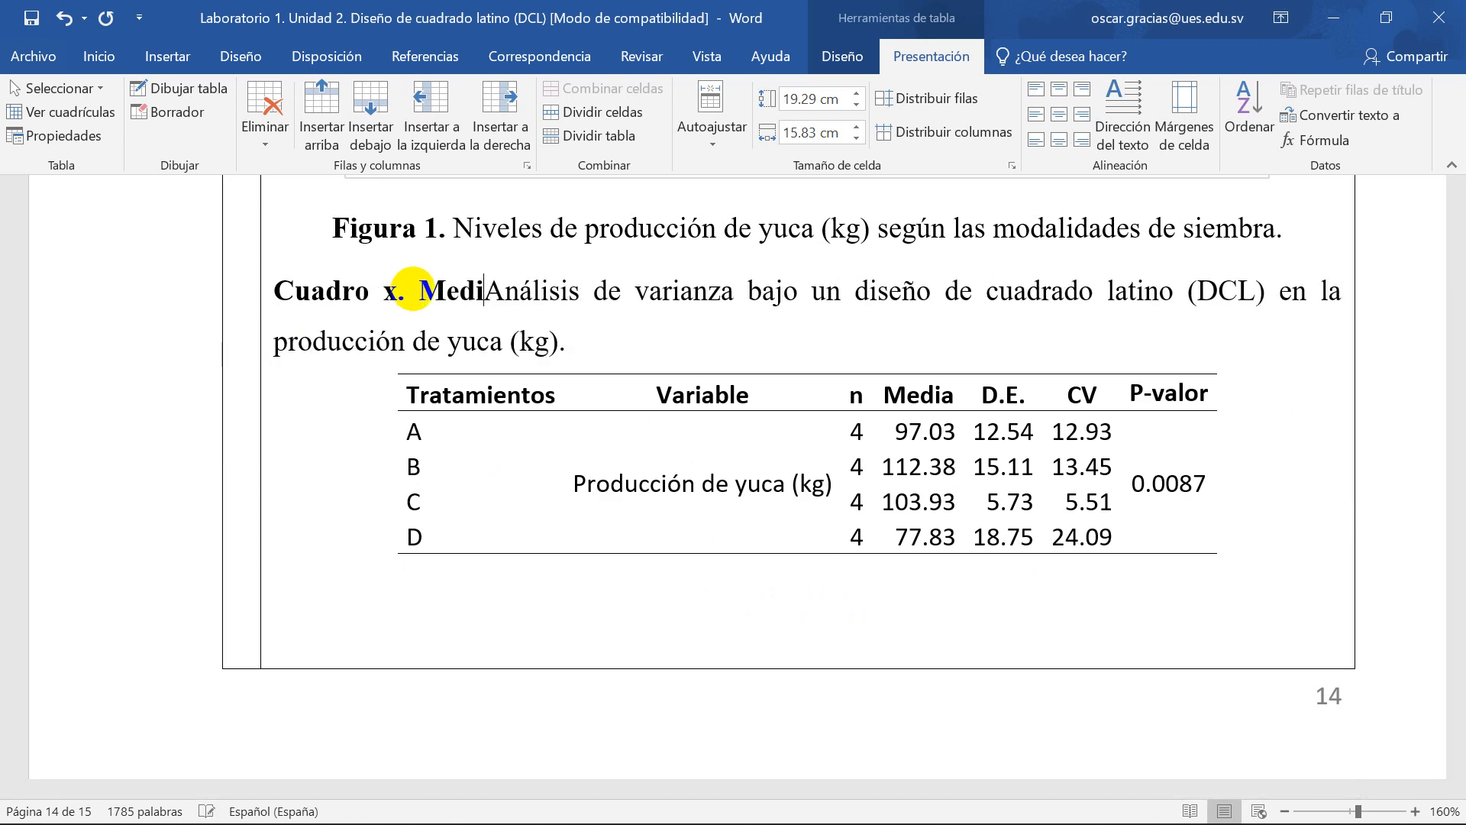
text(sumen y)
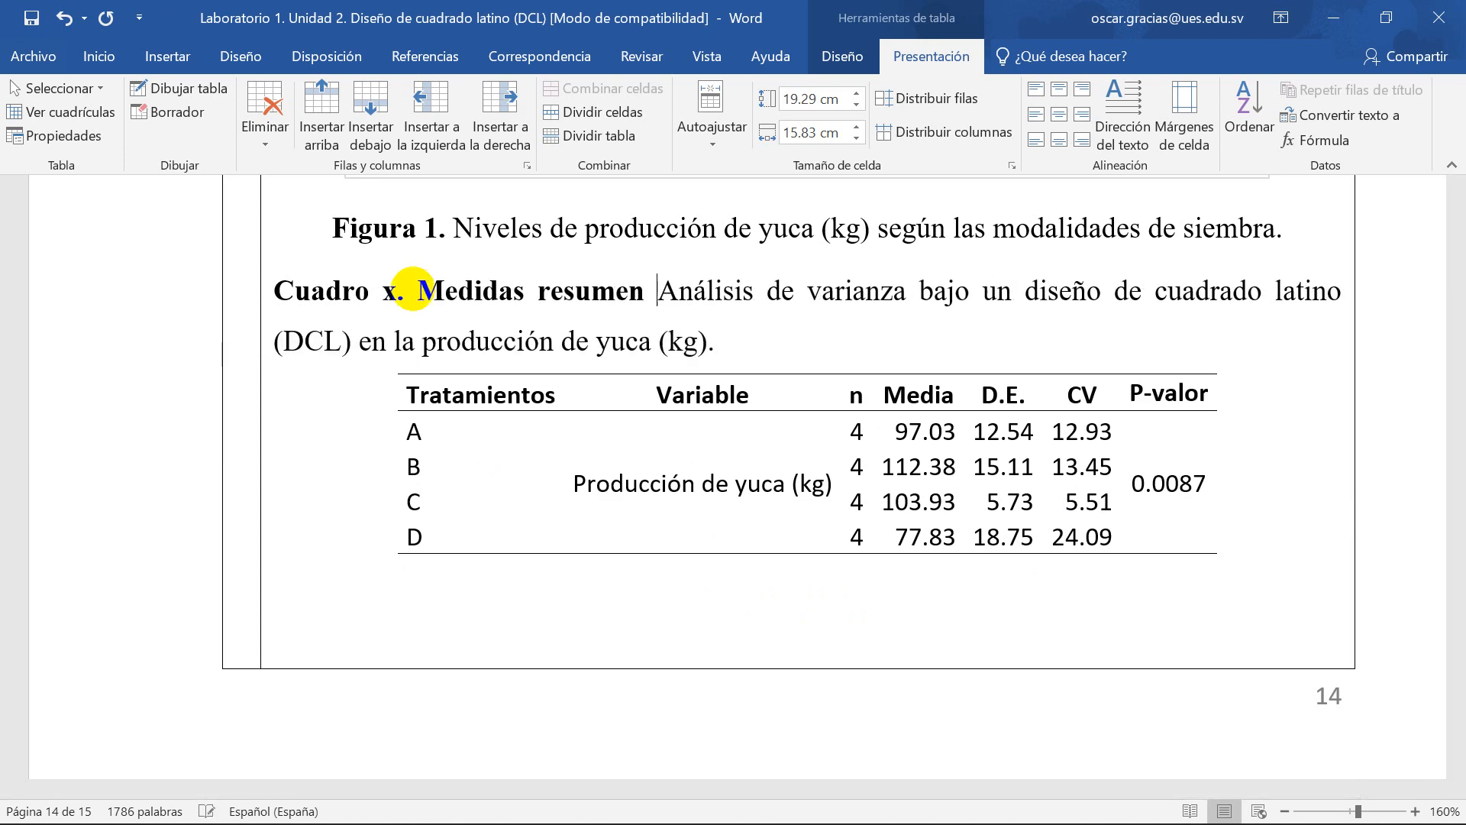
key(BackSpace)
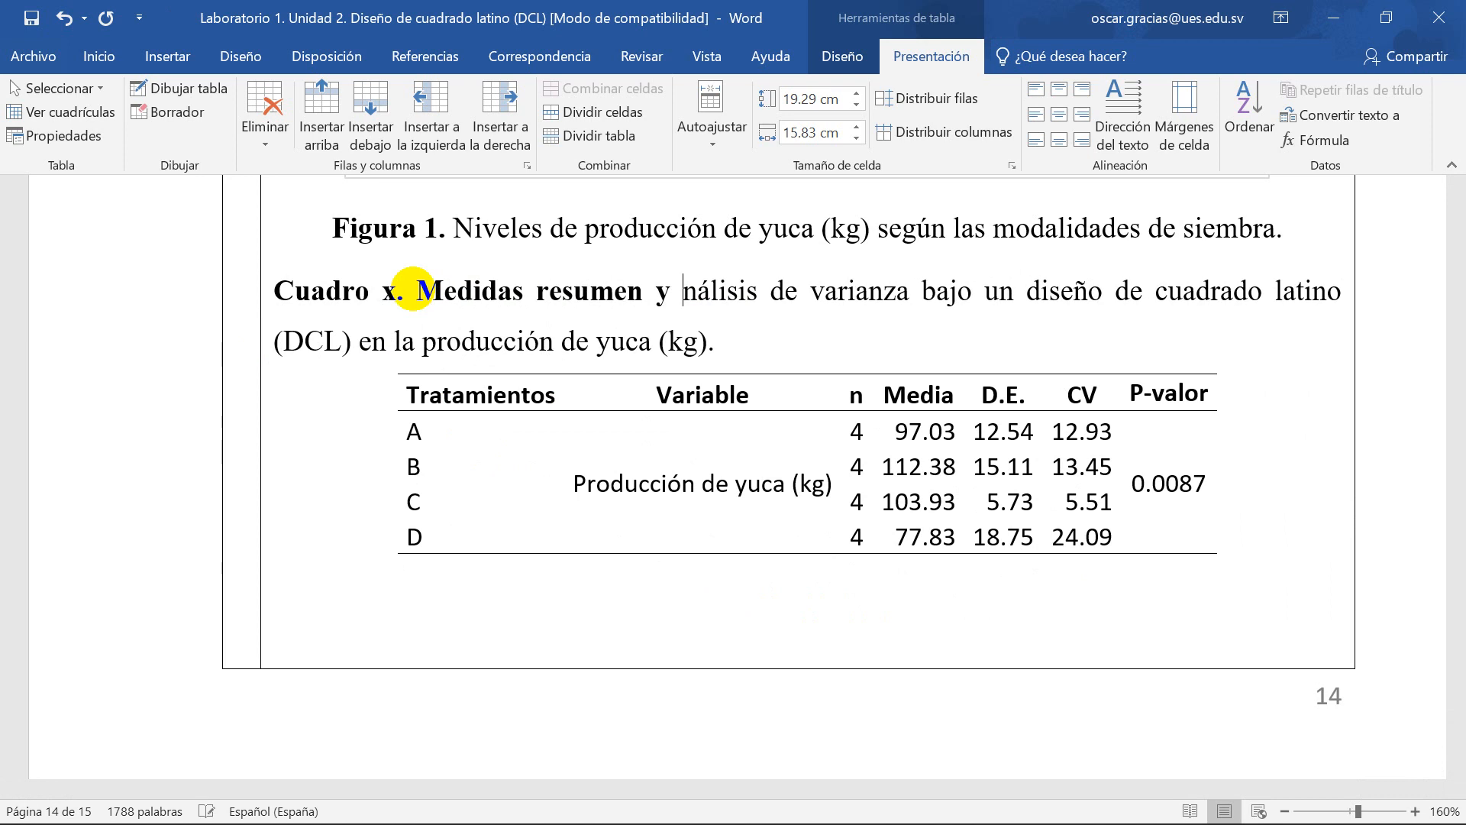
text(a)
Step: Remove the bold formatting from the caption text after "Cuadro x." and save the document
click(713, 343)
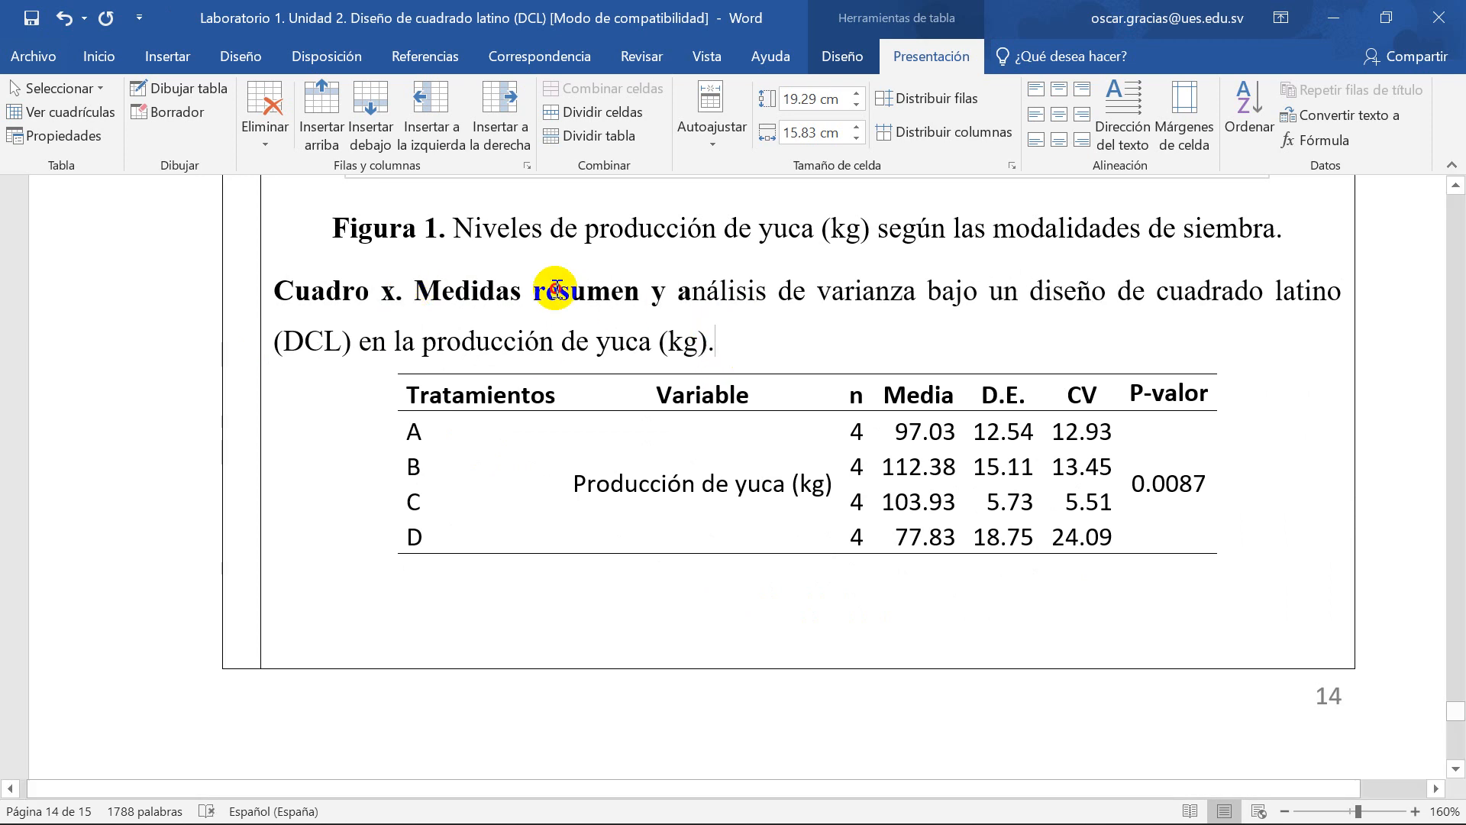
shift+click(413, 291)
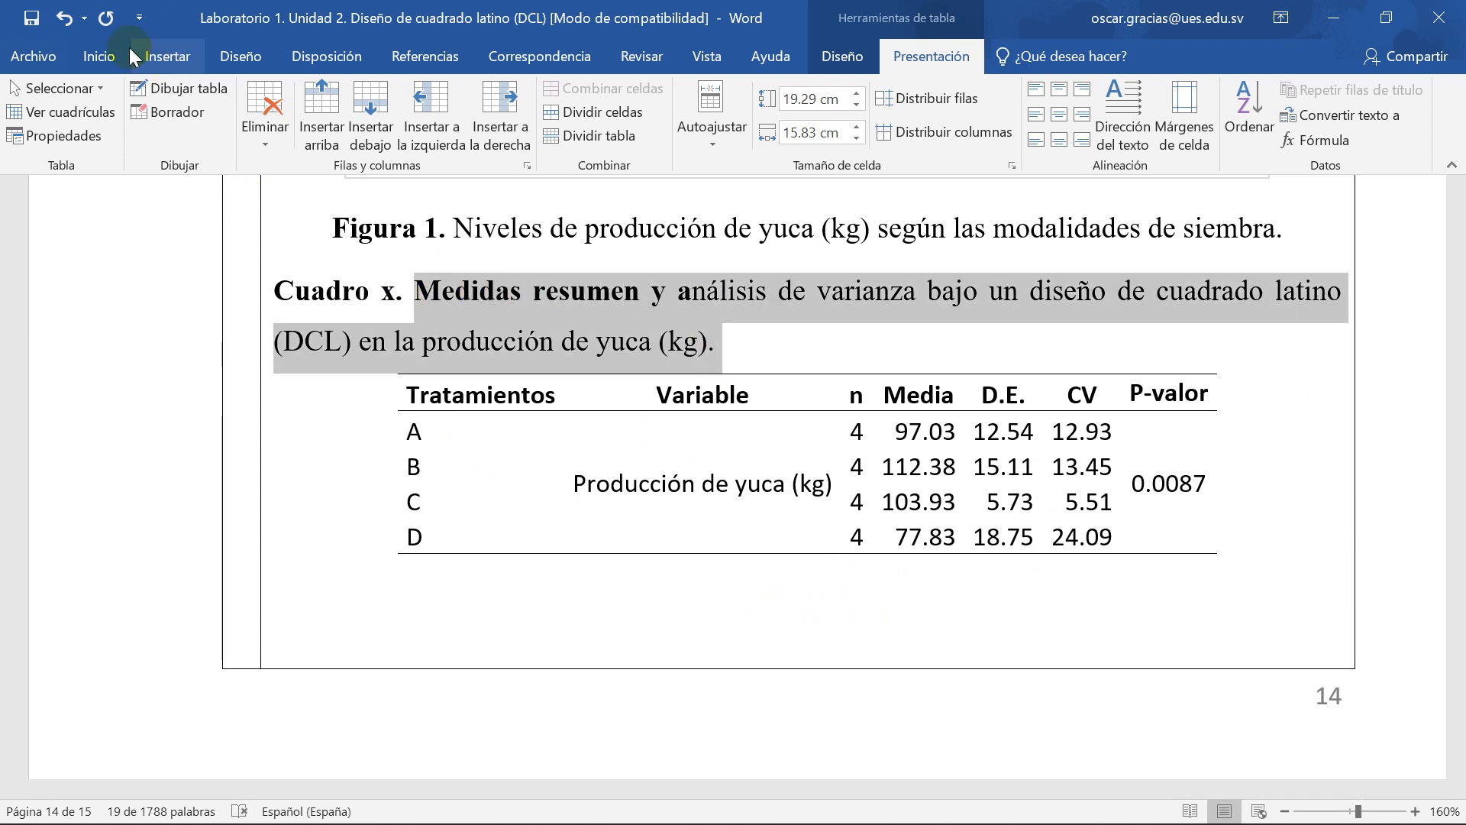
click(102, 56)
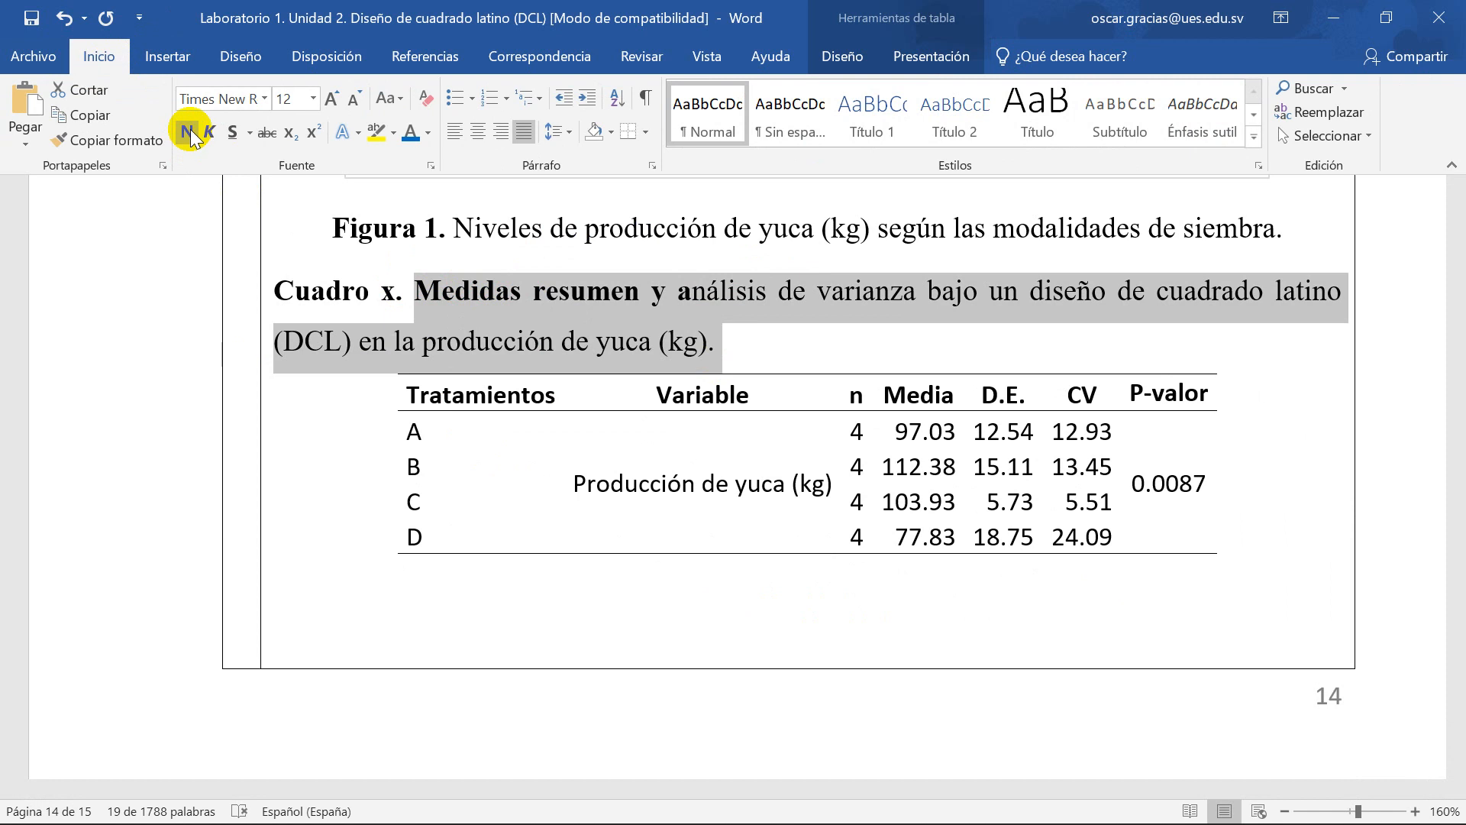
click(187, 131)
click(187, 131)
click(188, 131)
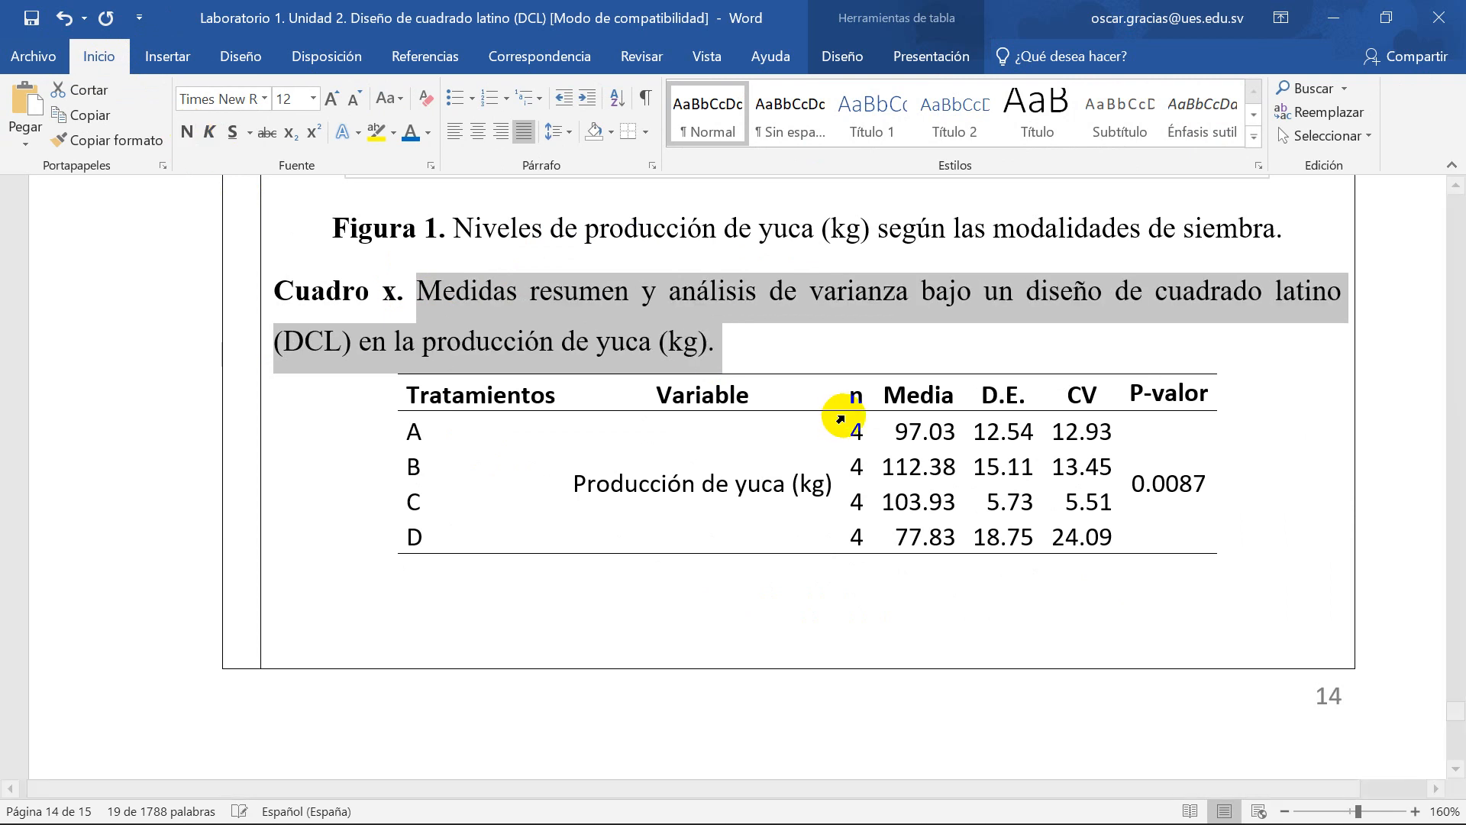
click(806, 360)
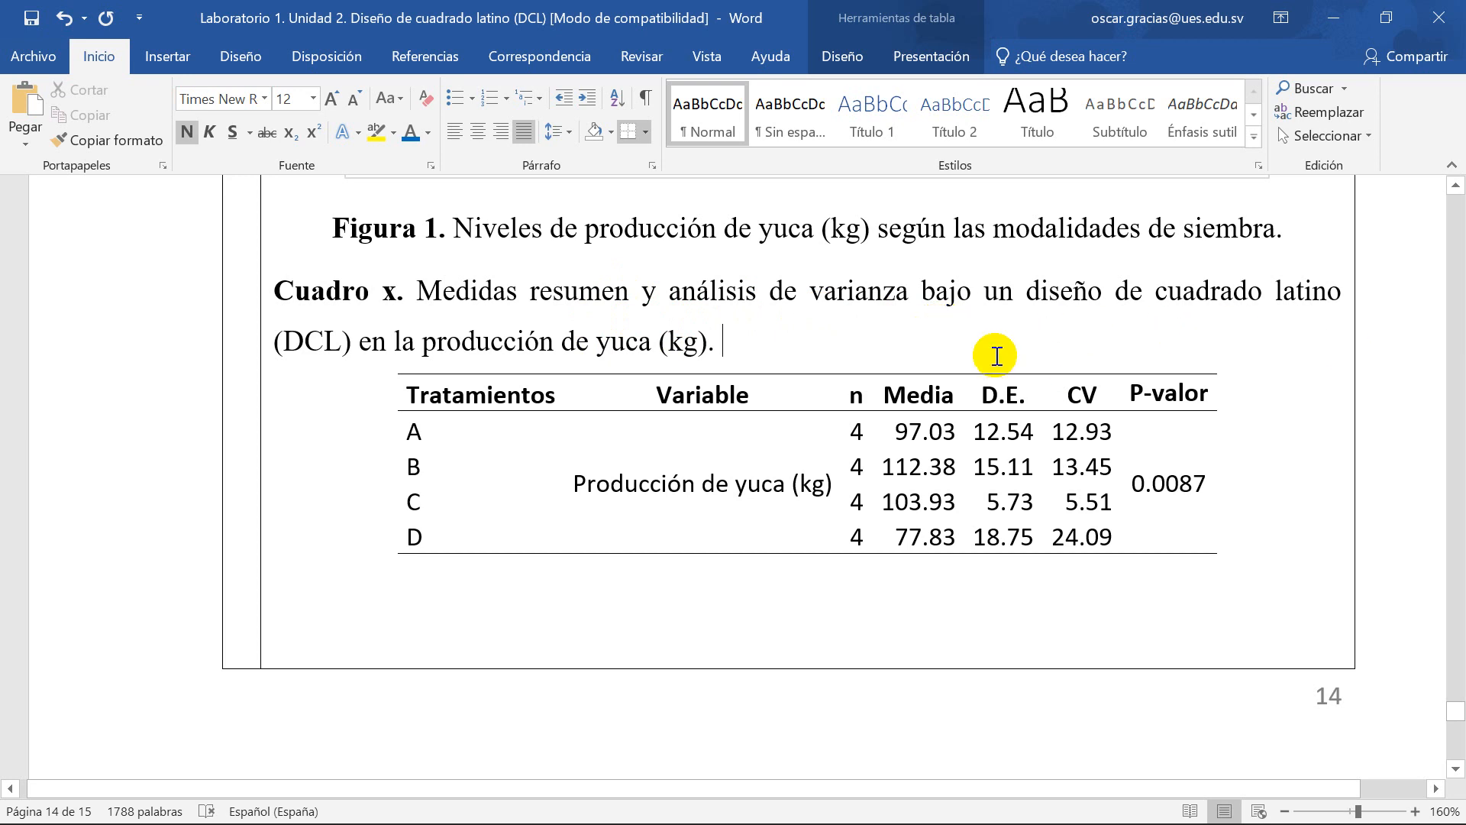
drag(363, 344, 727, 341)
click(488, 344)
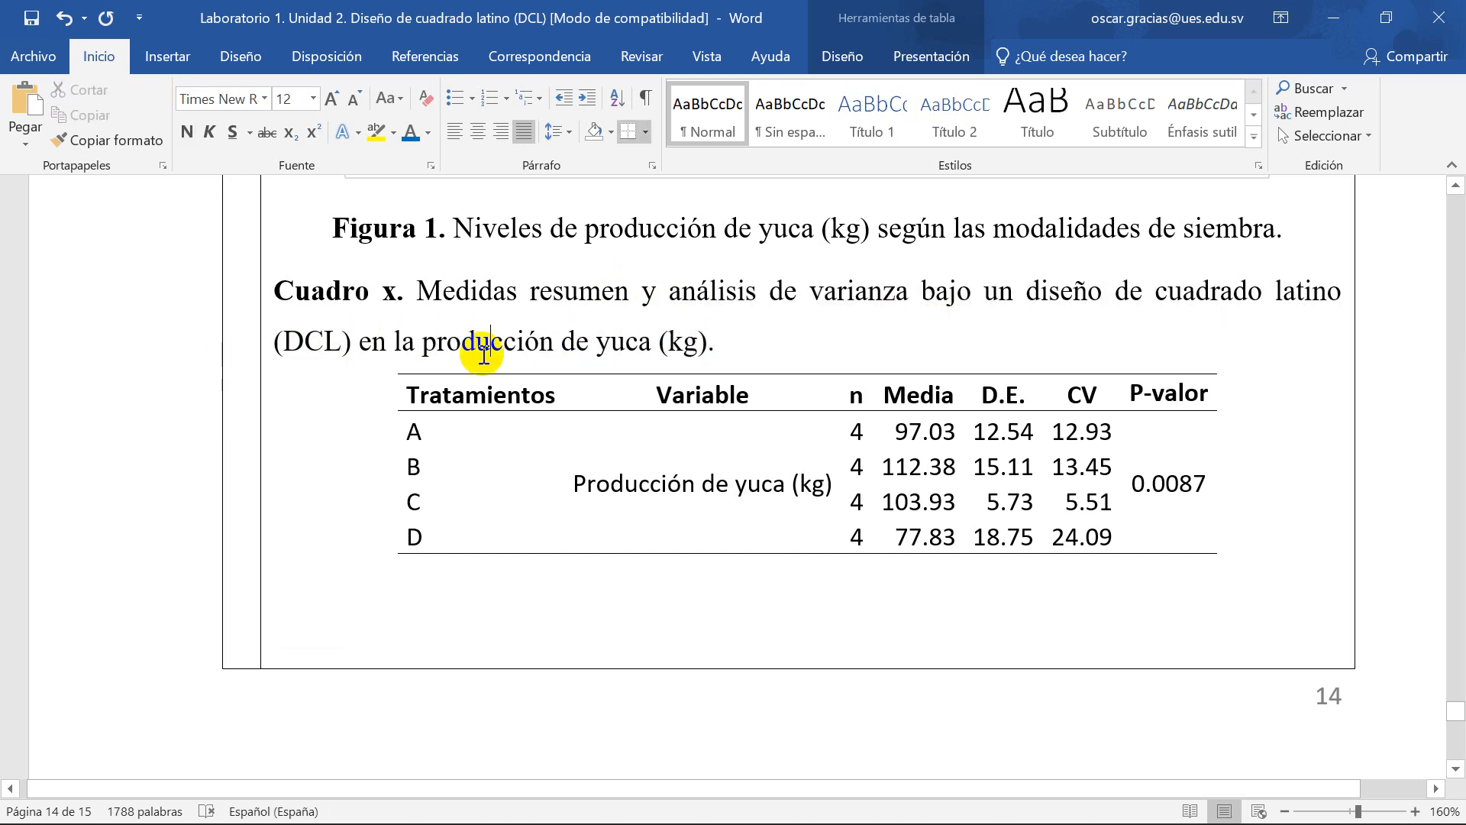
click(760, 341)
click(44, 28)
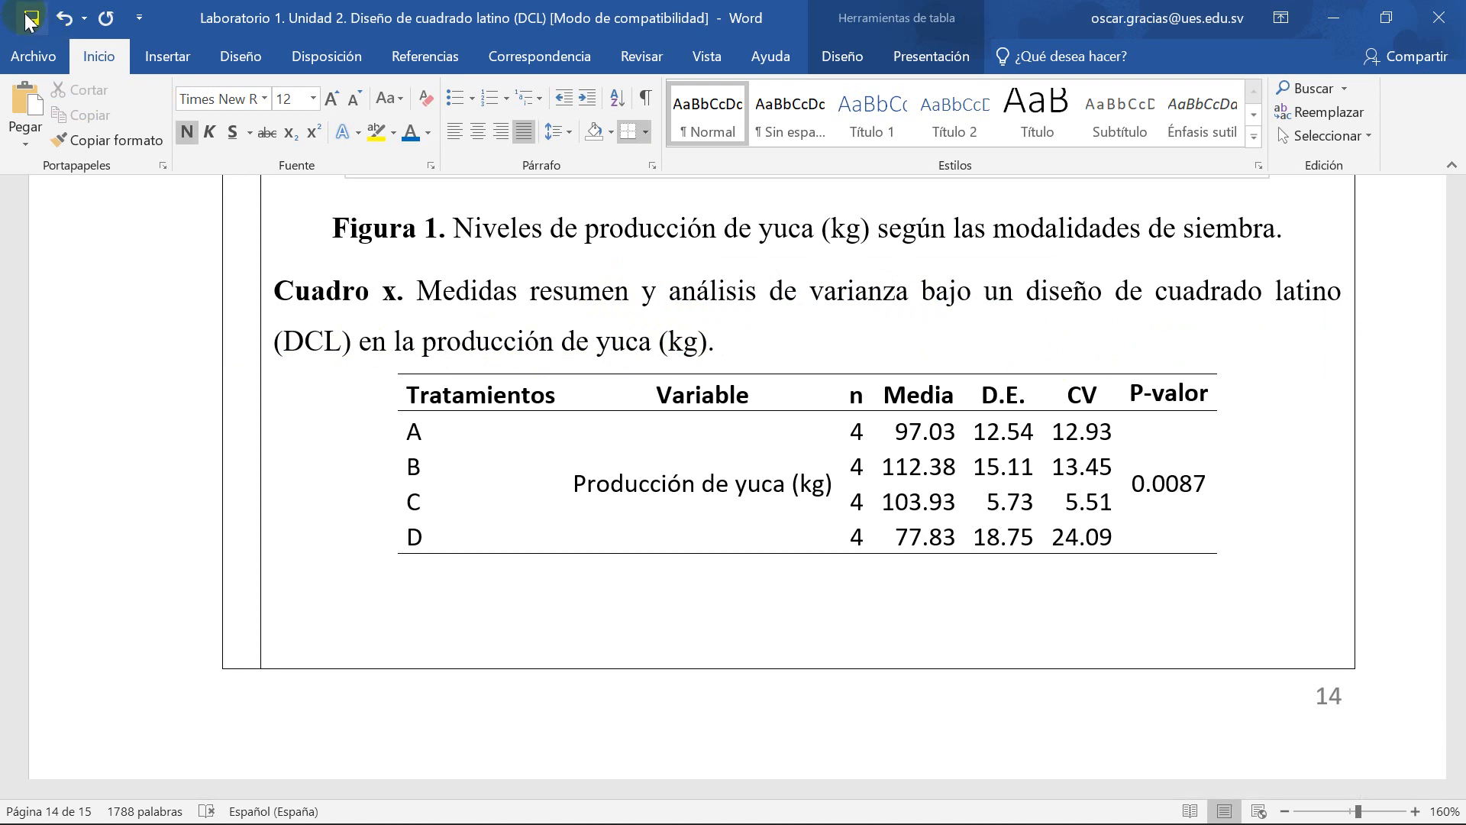
Step: Review the Cuadro x caption wording and the highlighted yuca production paragraph above the bar chart
click(538, 341)
shift+click(424, 342)
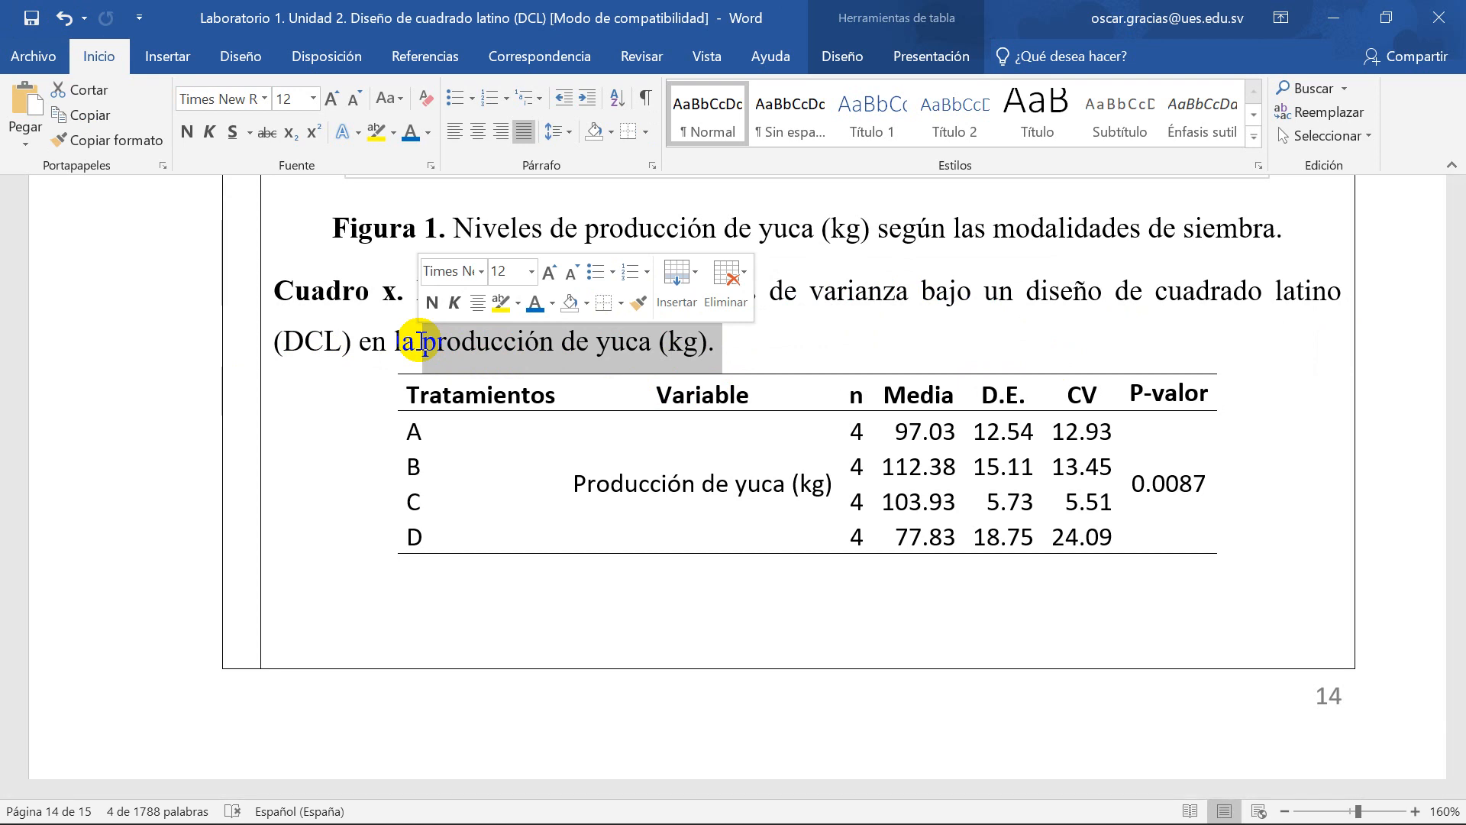
click(700, 376)
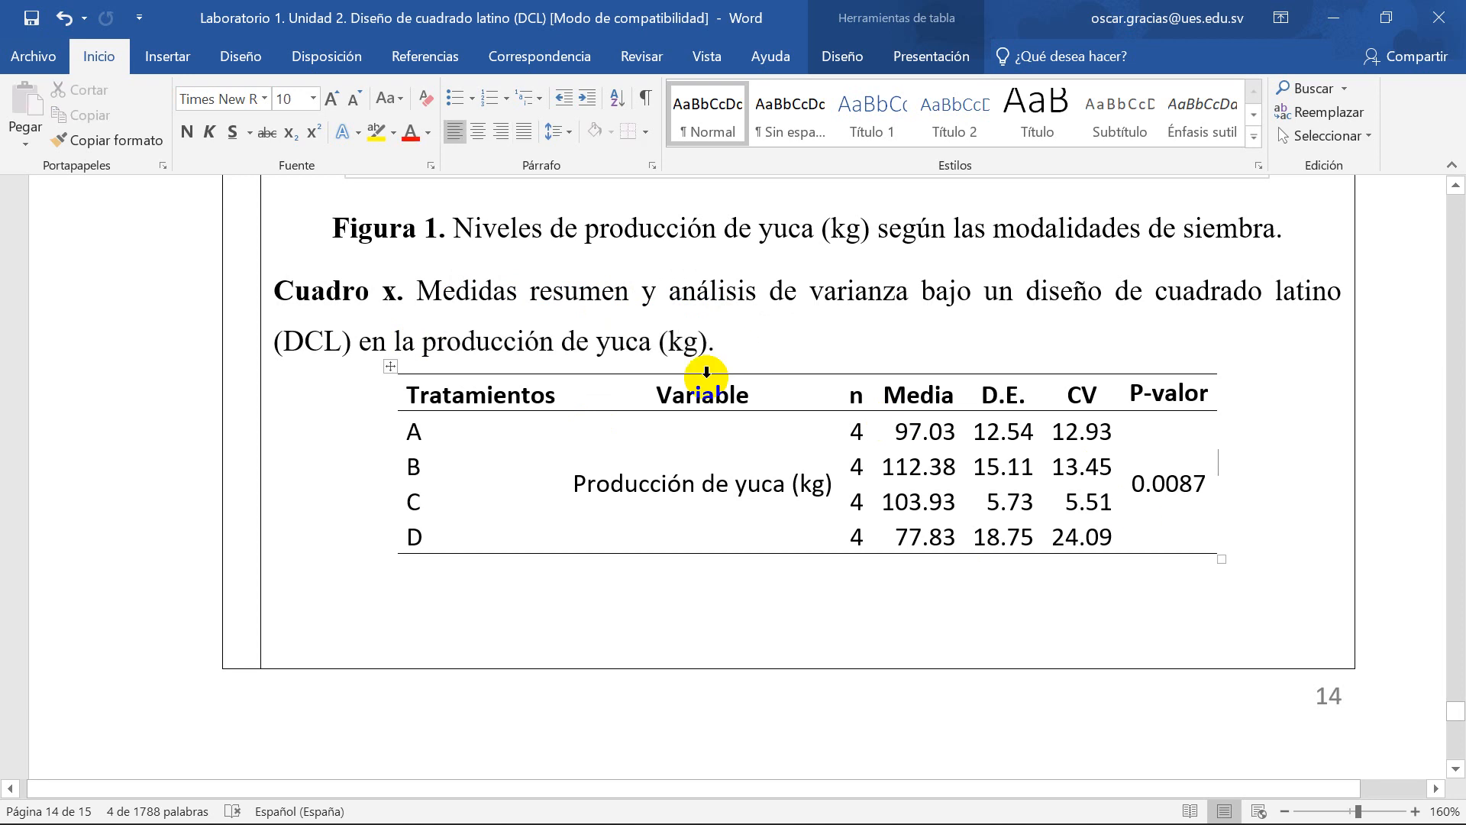
scroll(663, 510, up, 4)
scroll(835, 553, up, 6)
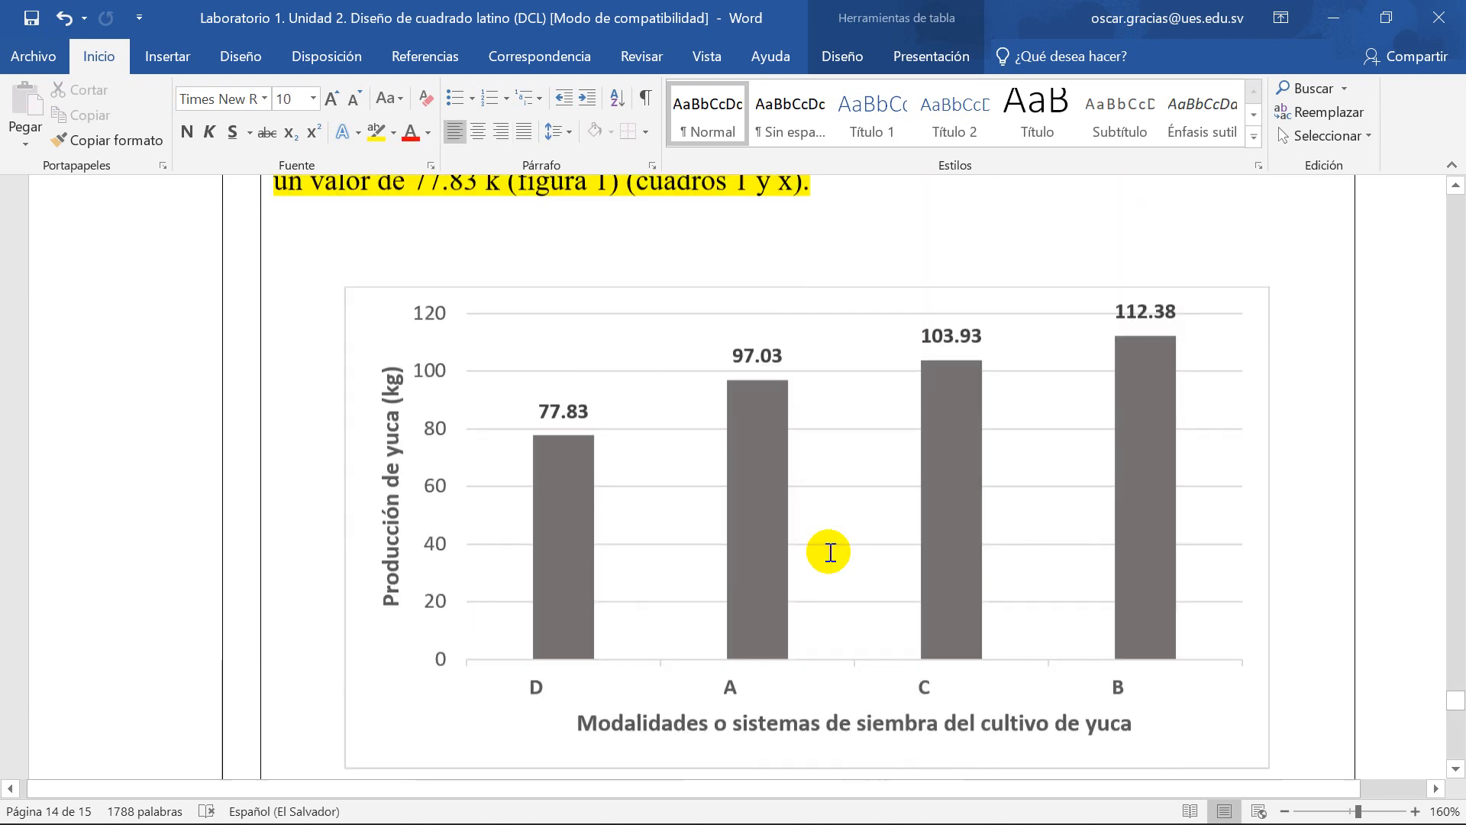
scroll(830, 552, down, 1)
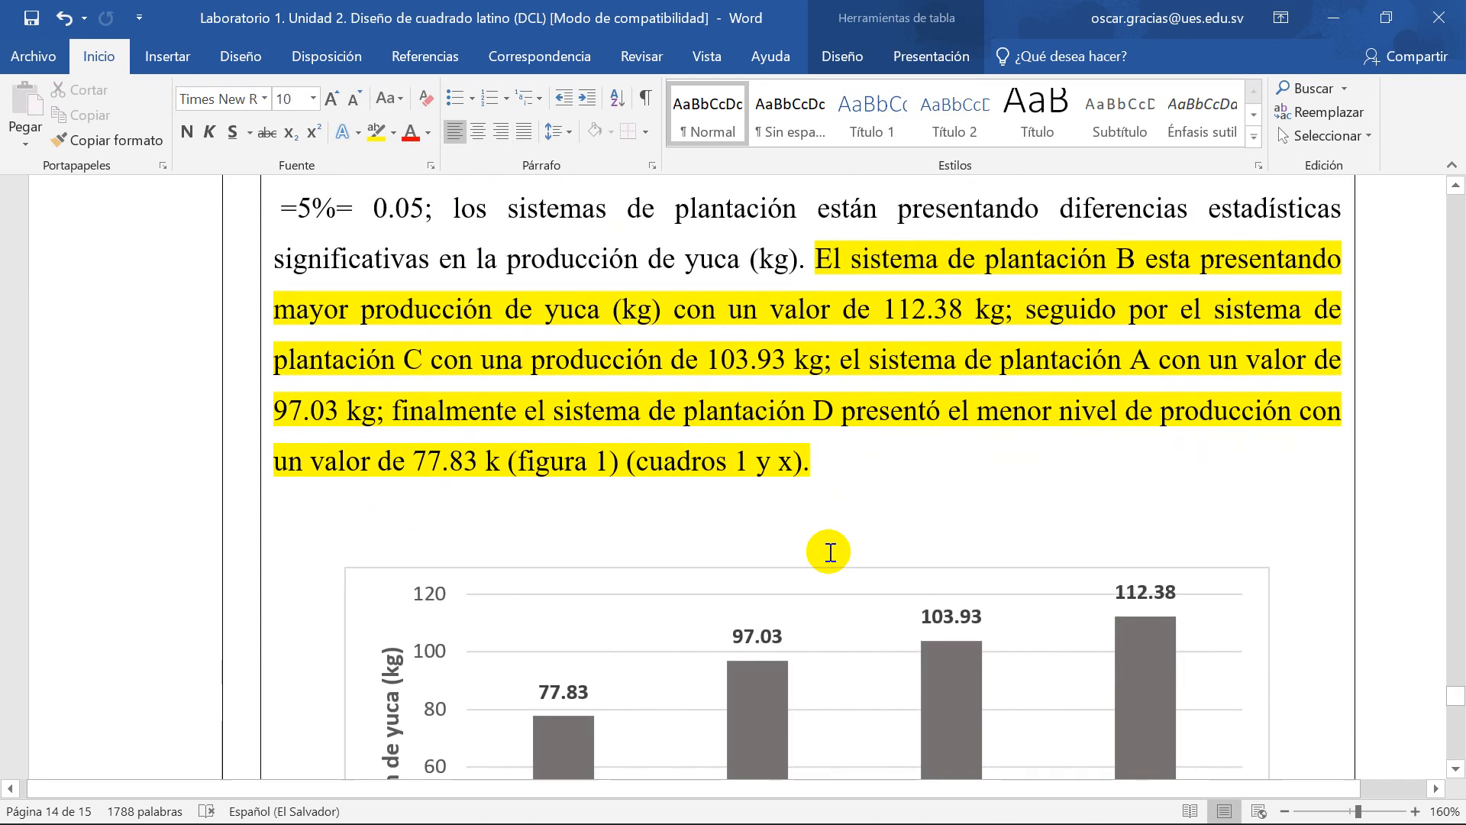
Step: Remove the reference to table 1 from the citation ending the highlighted yuca production paragraph, leaving only "(cuadros x)"
click(762, 464)
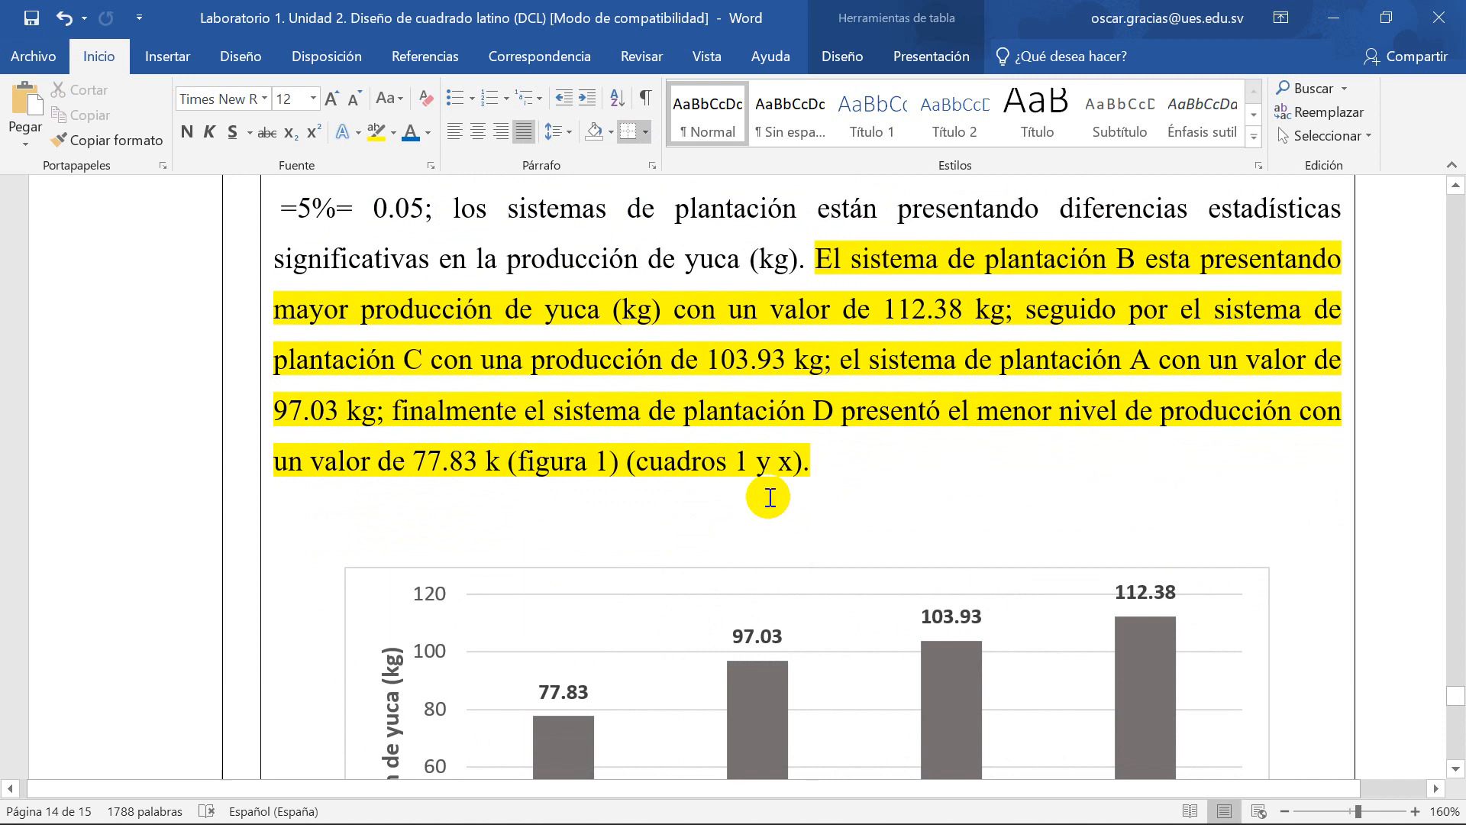
key(BackSpace)
click(759, 456)
key(BackSpace)
key(BackSpace)
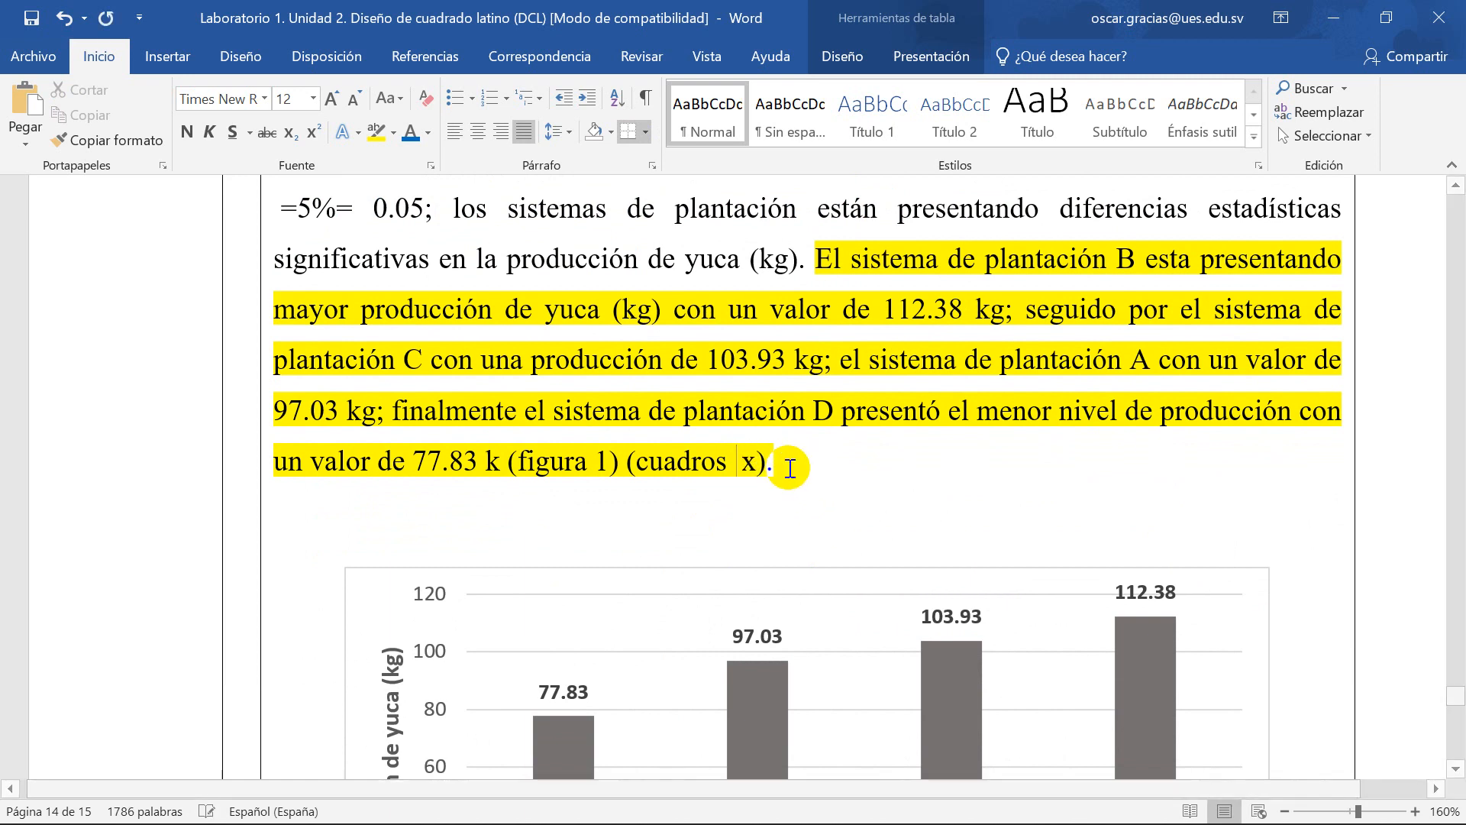
Step: Review the Producción de yuca (kg) section, comparing its paragraph with the Figura 1 bar chart and the Cuadro x summary table
scroll(668, 504, down, 14)
scroll(665, 500, up, 4)
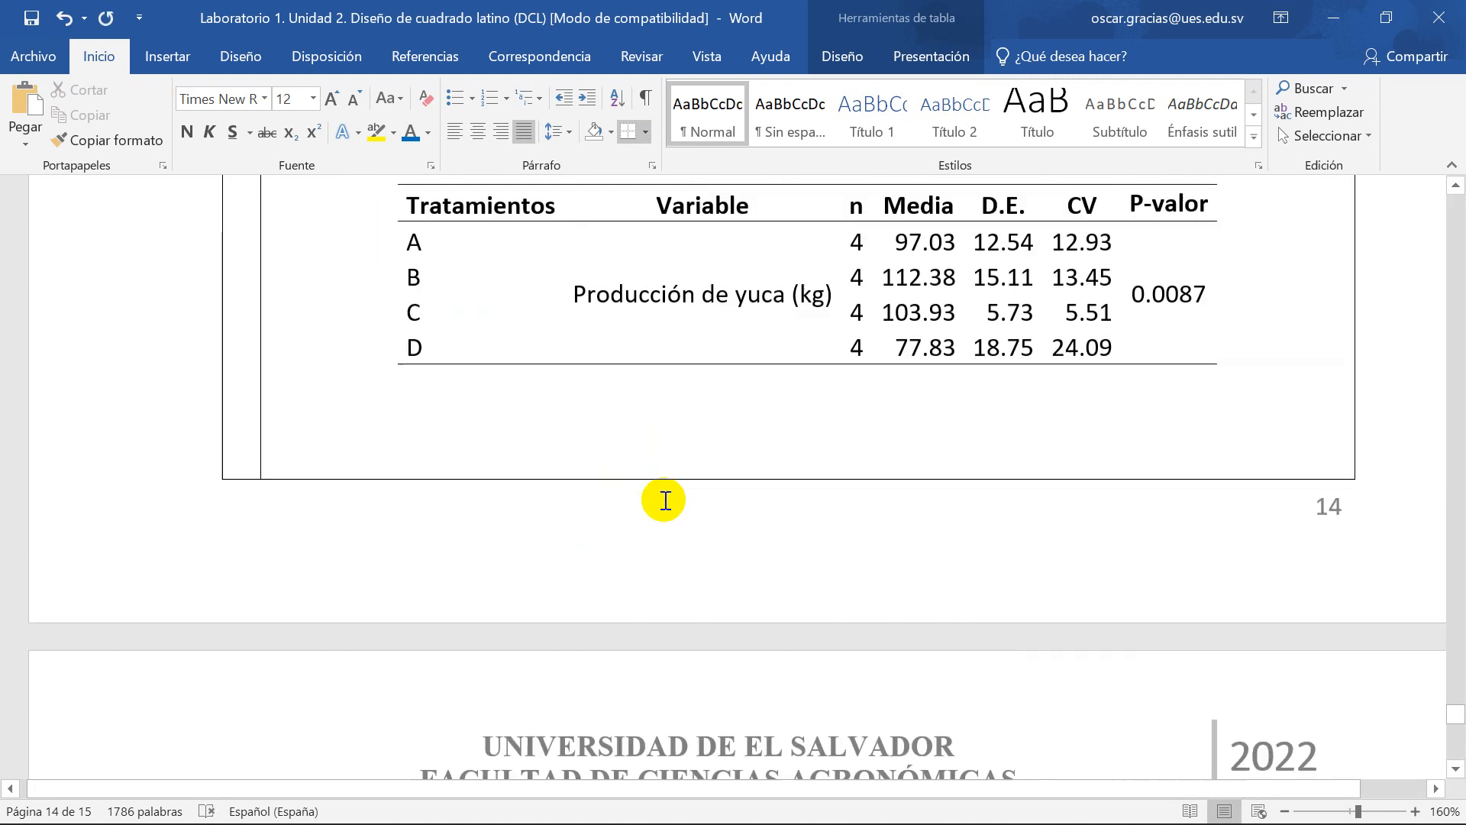
scroll(665, 500, up, 3)
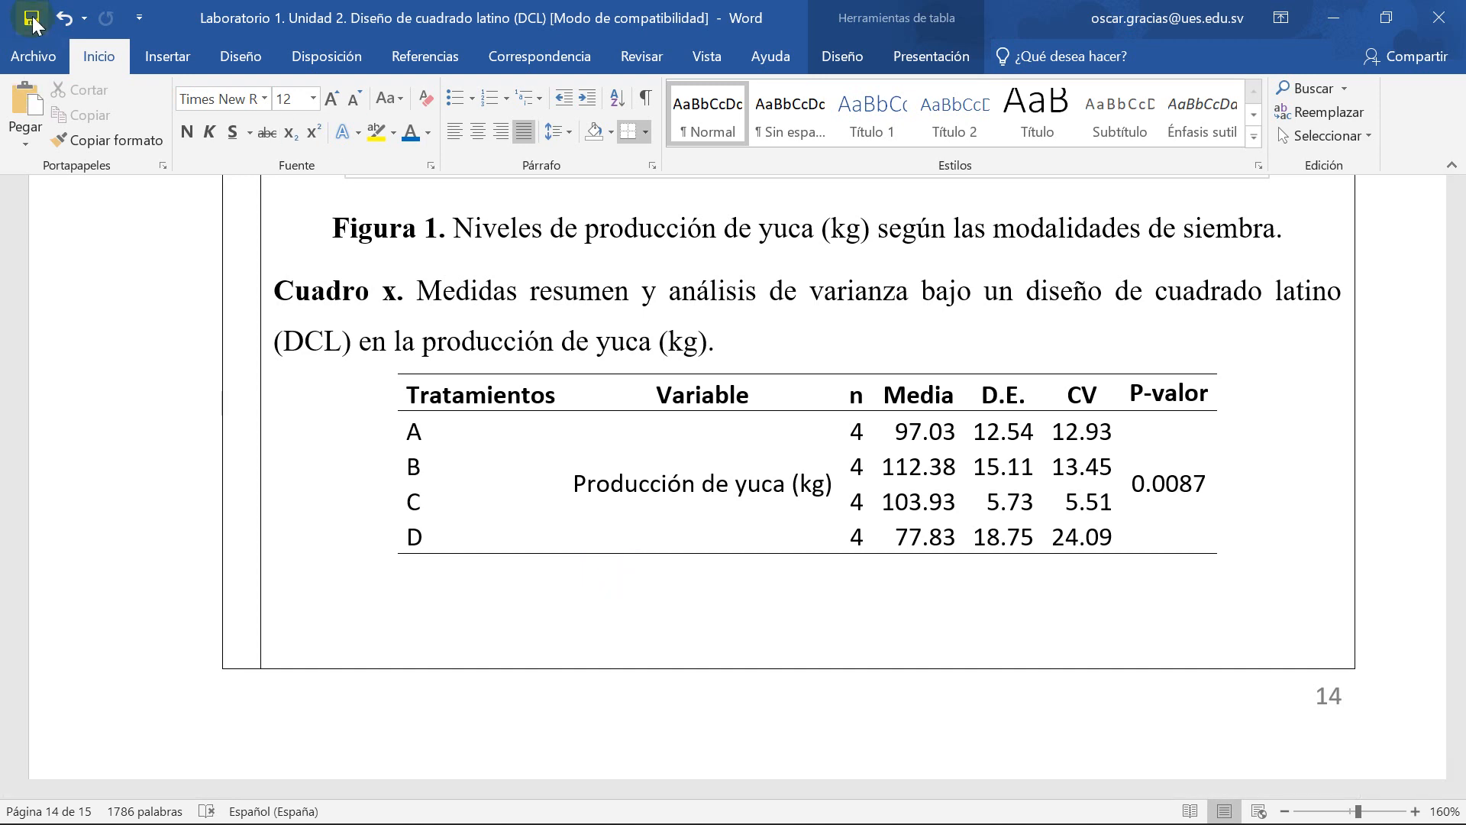
scroll(709, 537, up, 15)
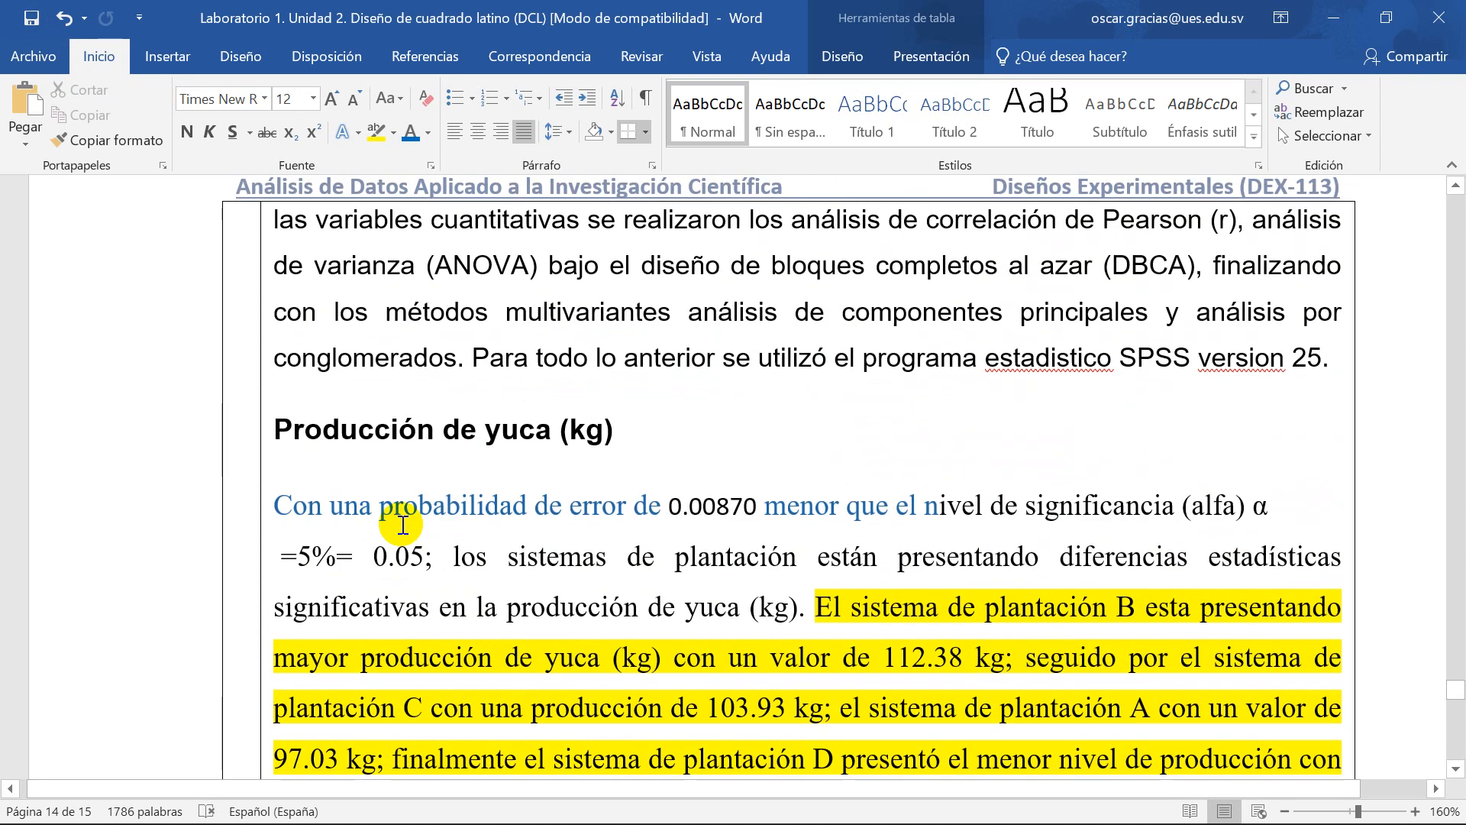
scroll(456, 522, down, 3)
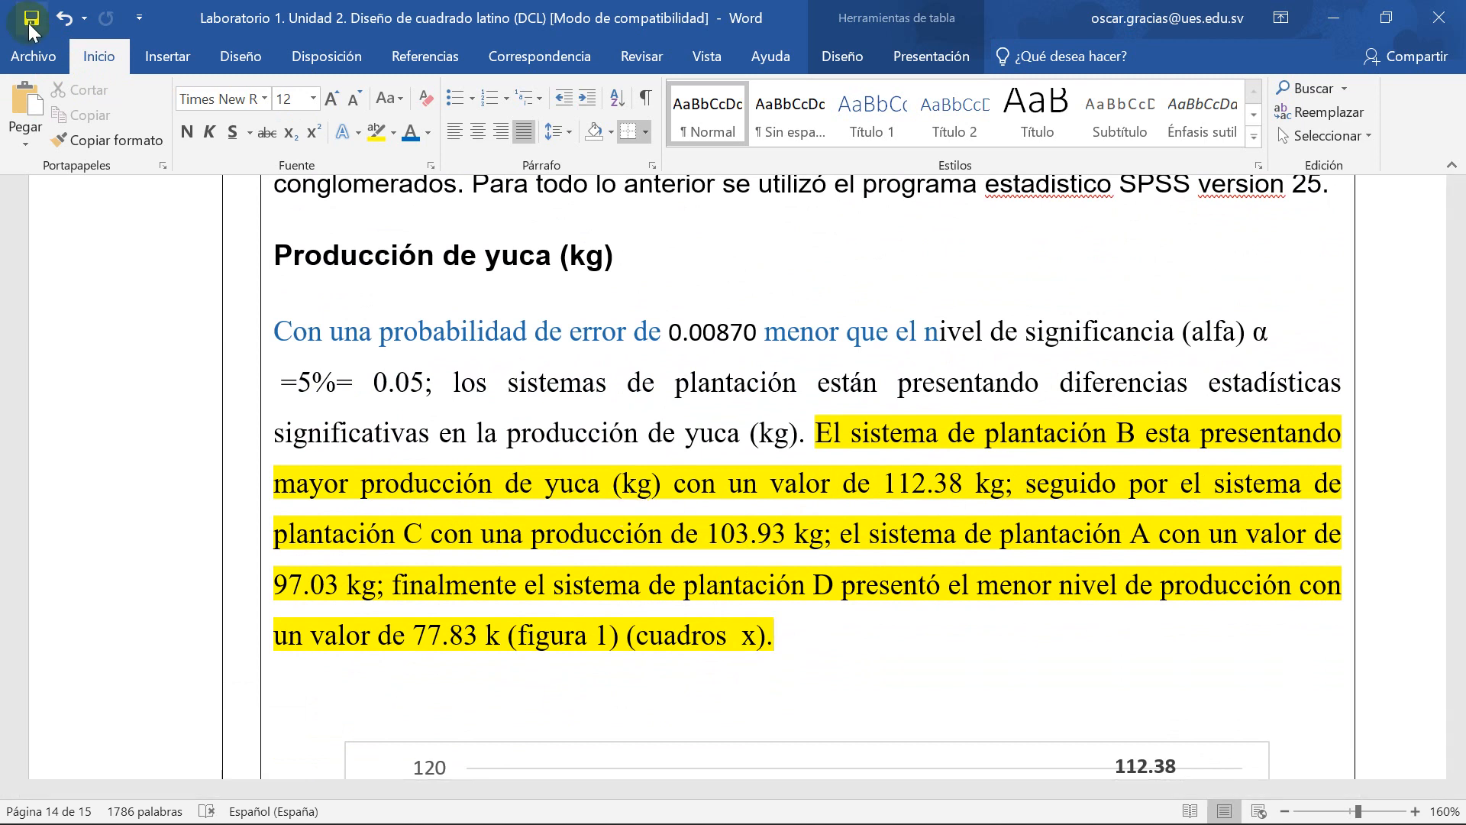
scroll(759, 588, down, 3)
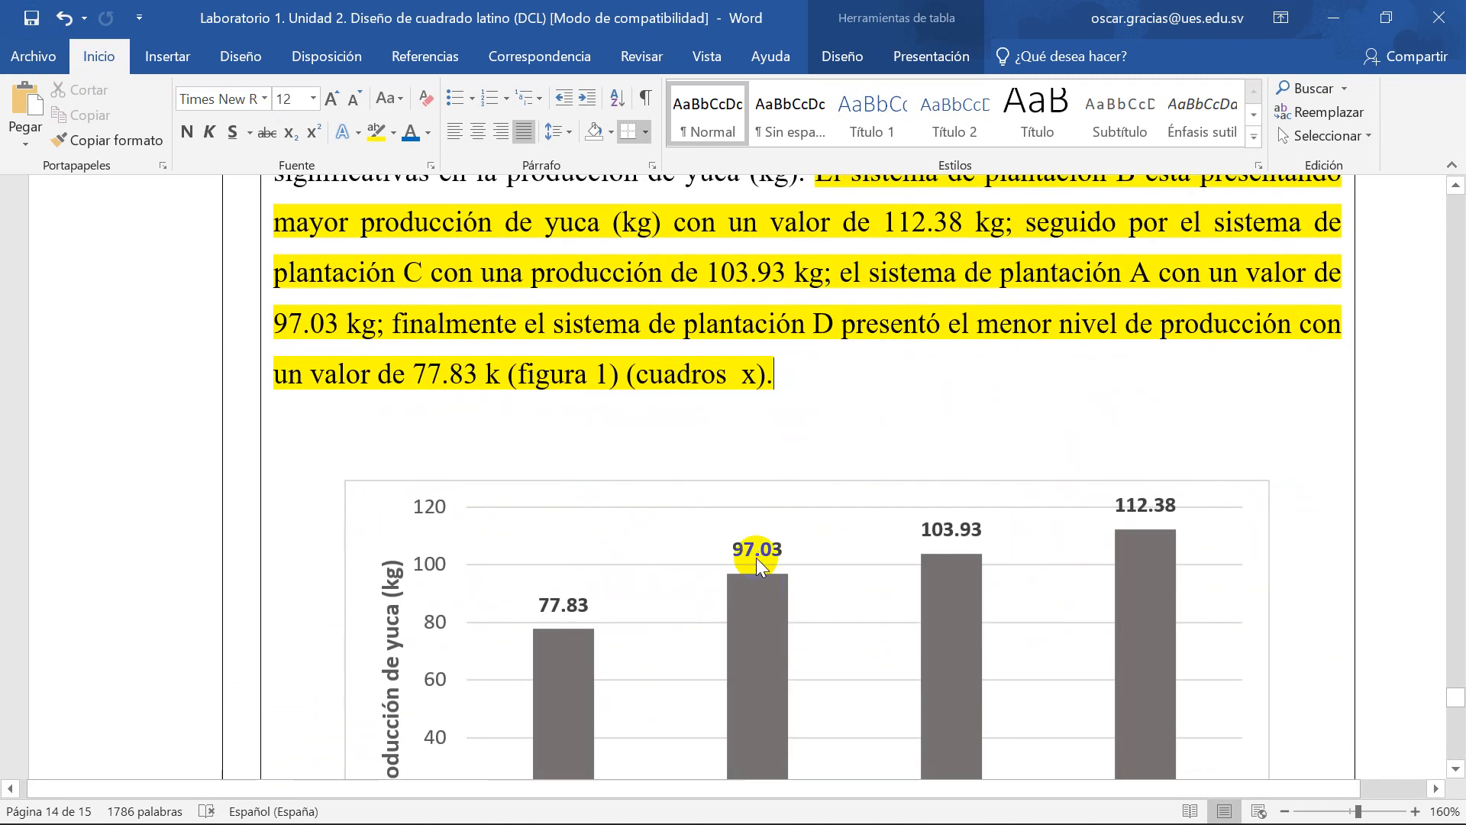
scroll(756, 559, down, 2)
scroll(756, 561, down, 1)
scroll(758, 563, up, 5)
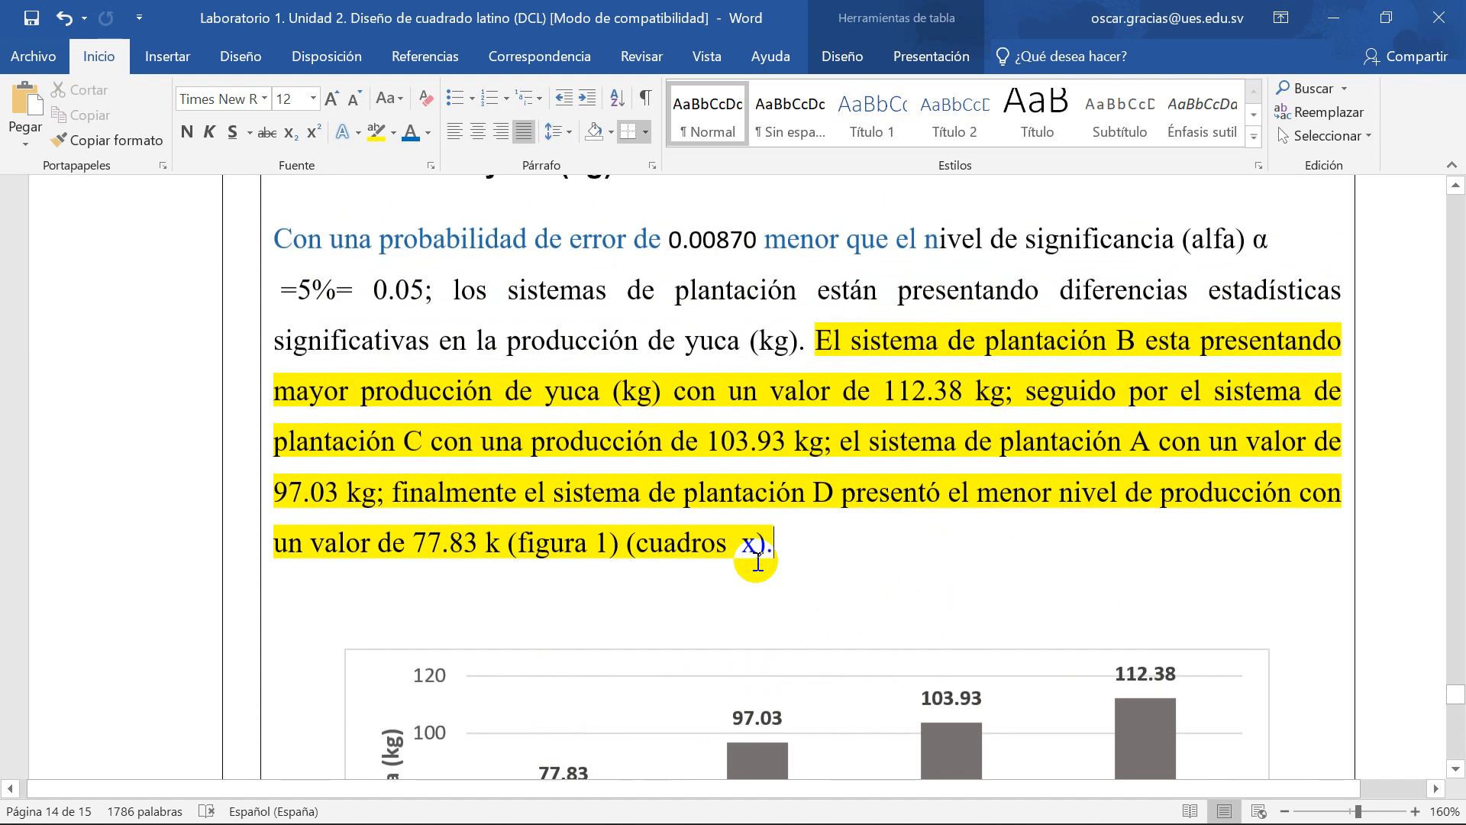
scroll(756, 561, up, 4)
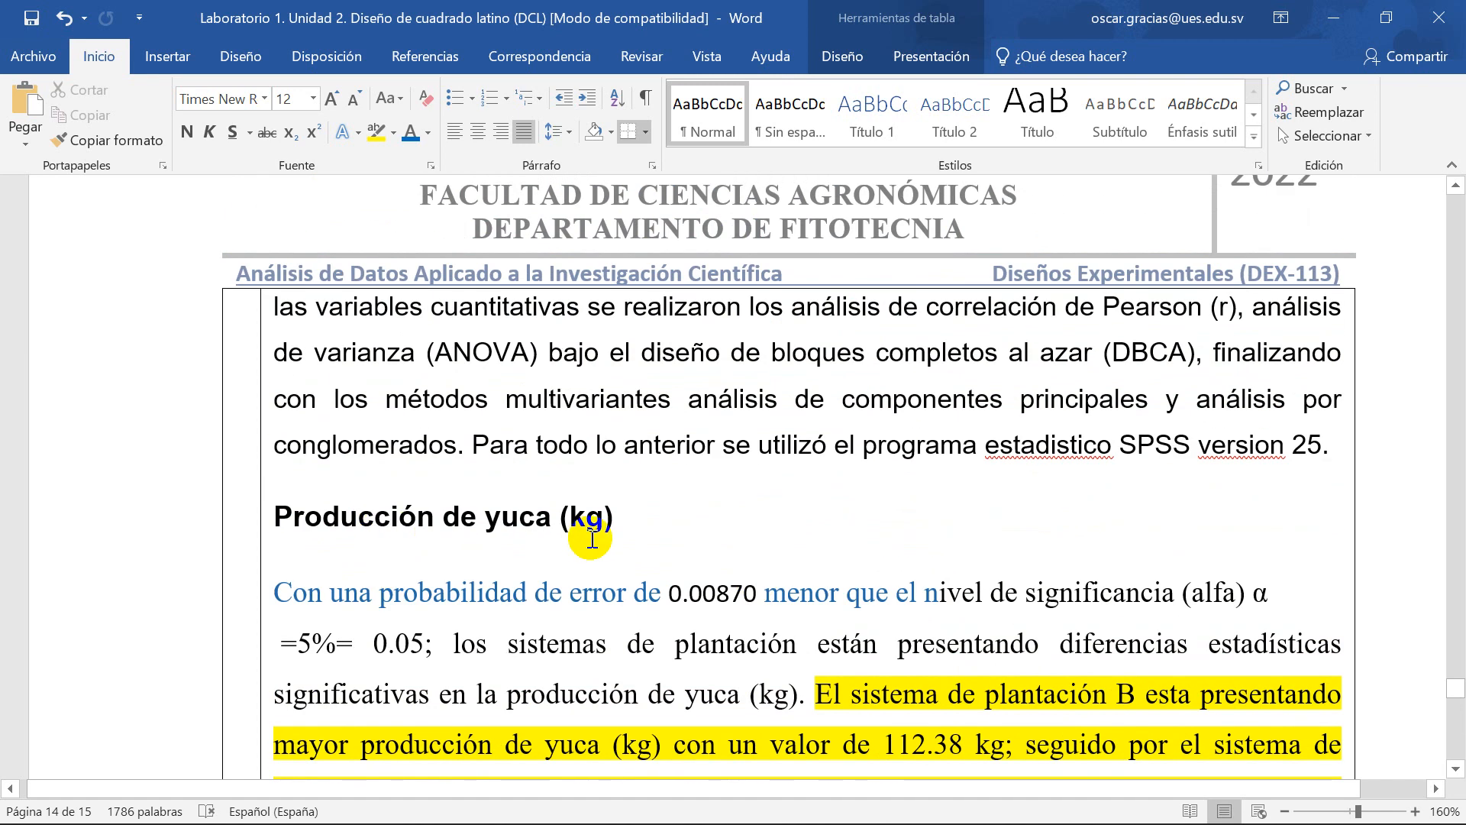
scroll(595, 549, down, 4)
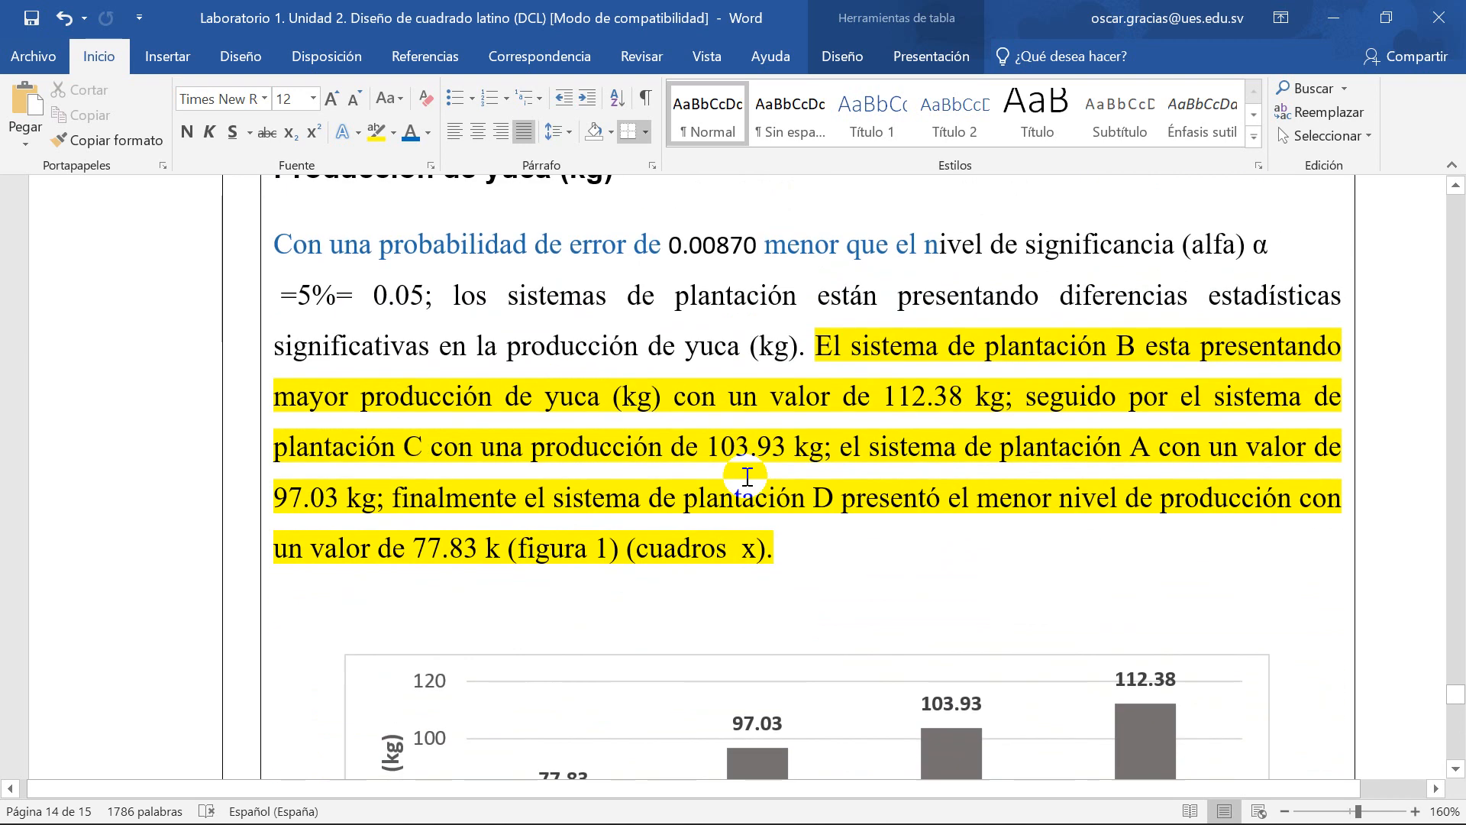
scroll(705, 497, down, 10)
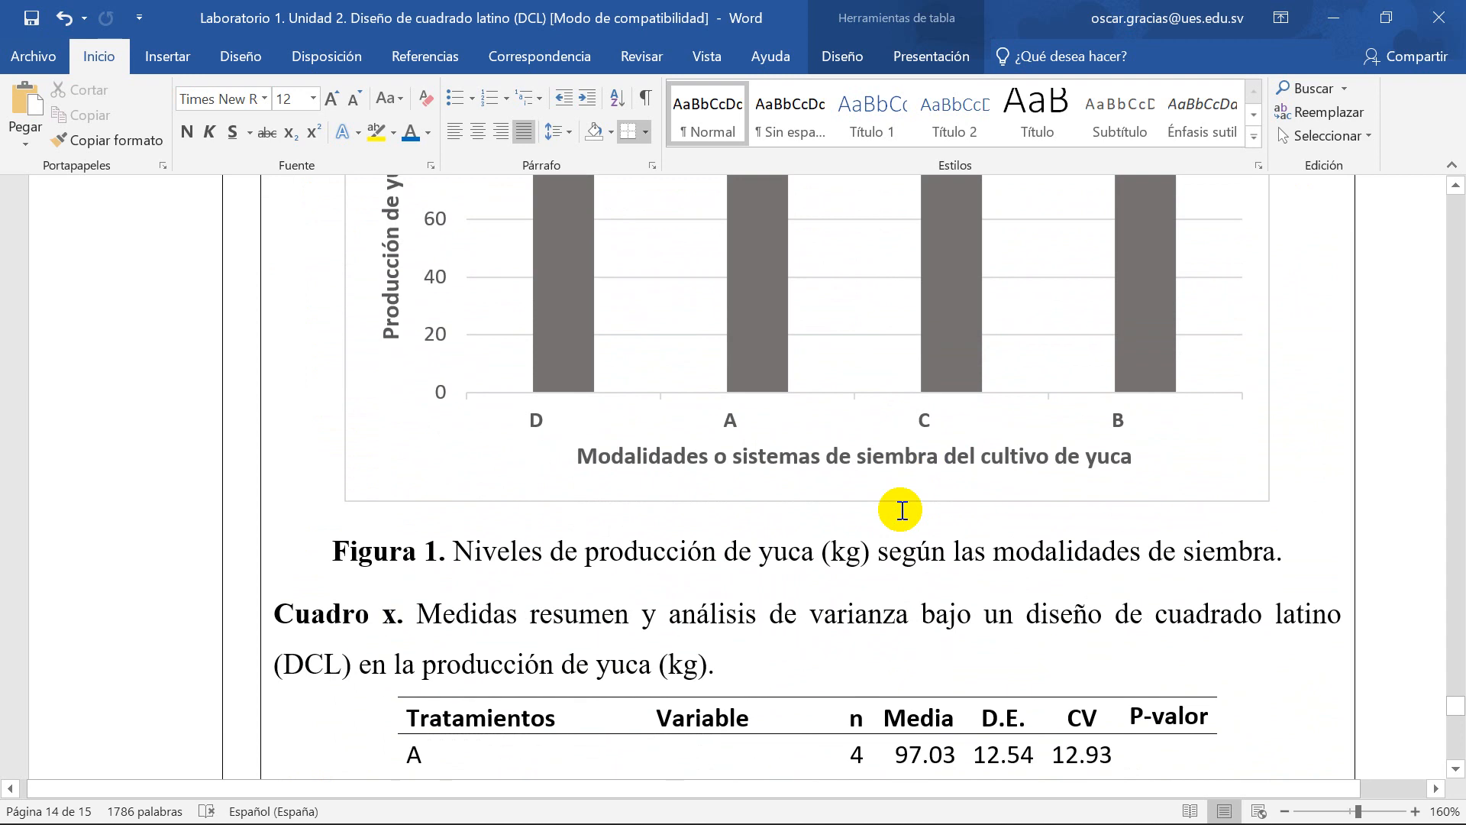
scroll(876, 550, down, 2)
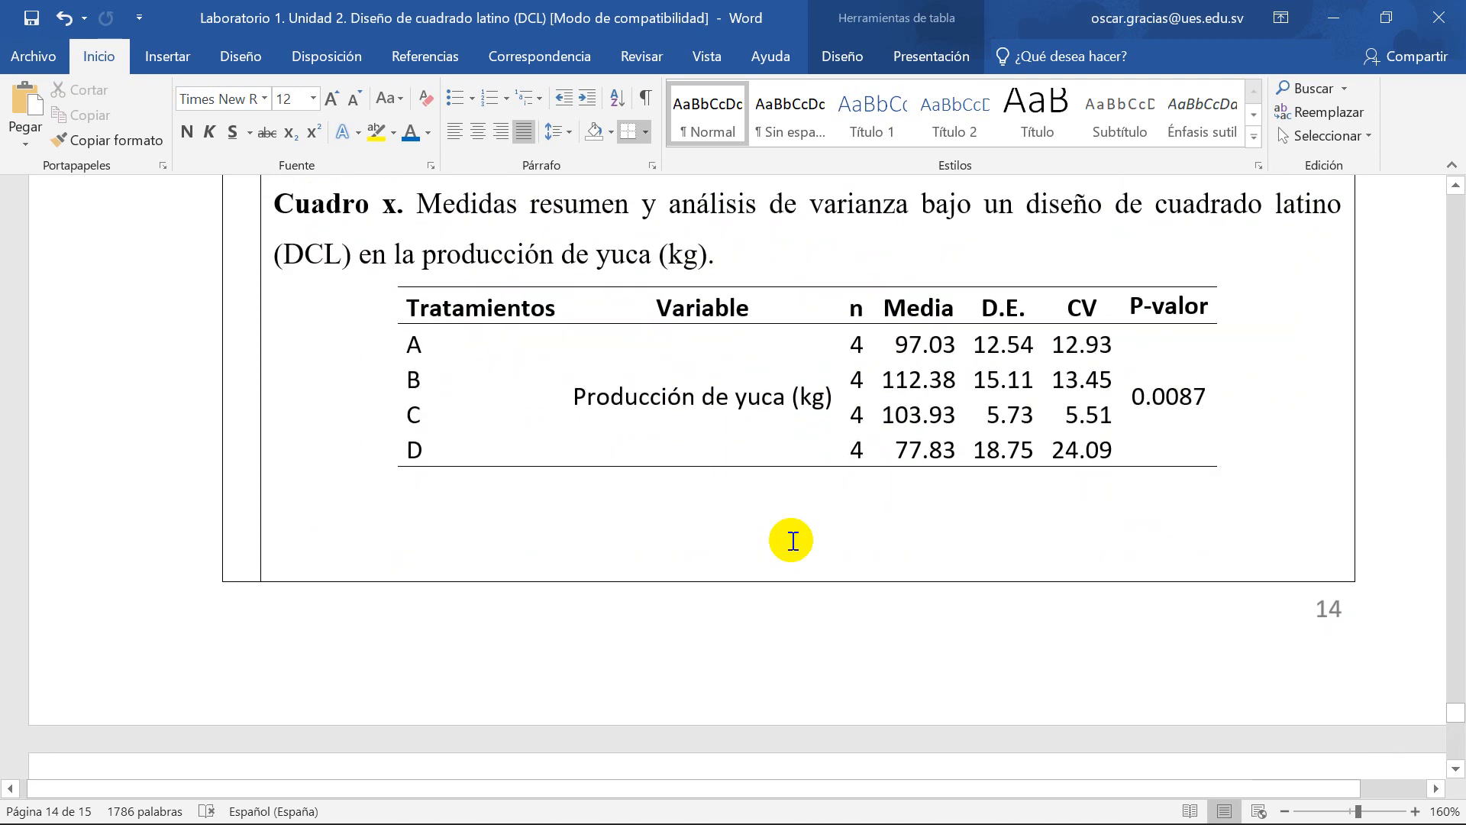
scroll(553, 603, up, 4)
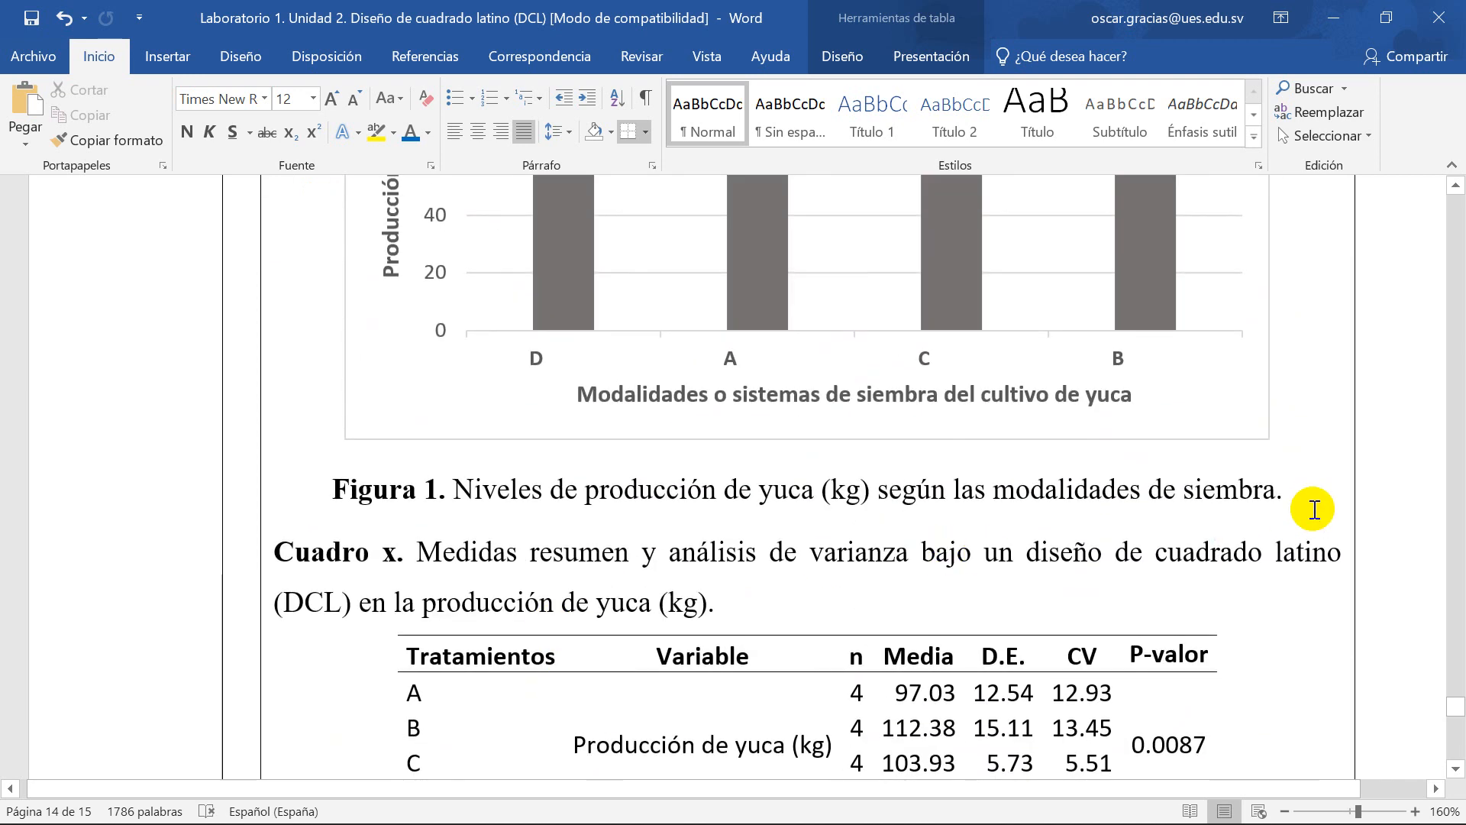
Step: Insert two blank lines after the Figura 1 caption to separate it from the Cuadro x caption, and save the document
click(1295, 494)
key(Return)
key(Return)
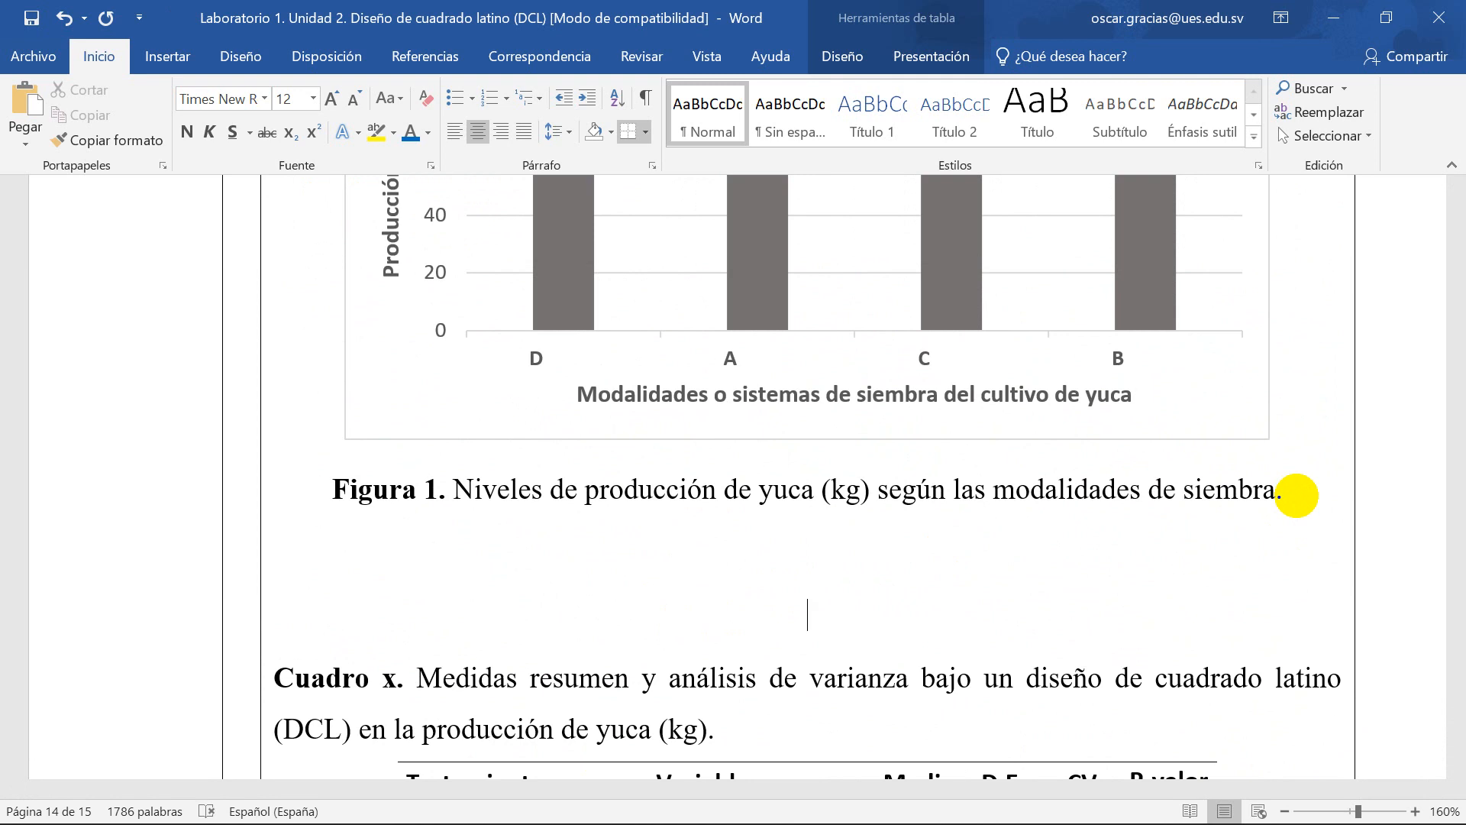
scroll(1303, 496, up, 15)
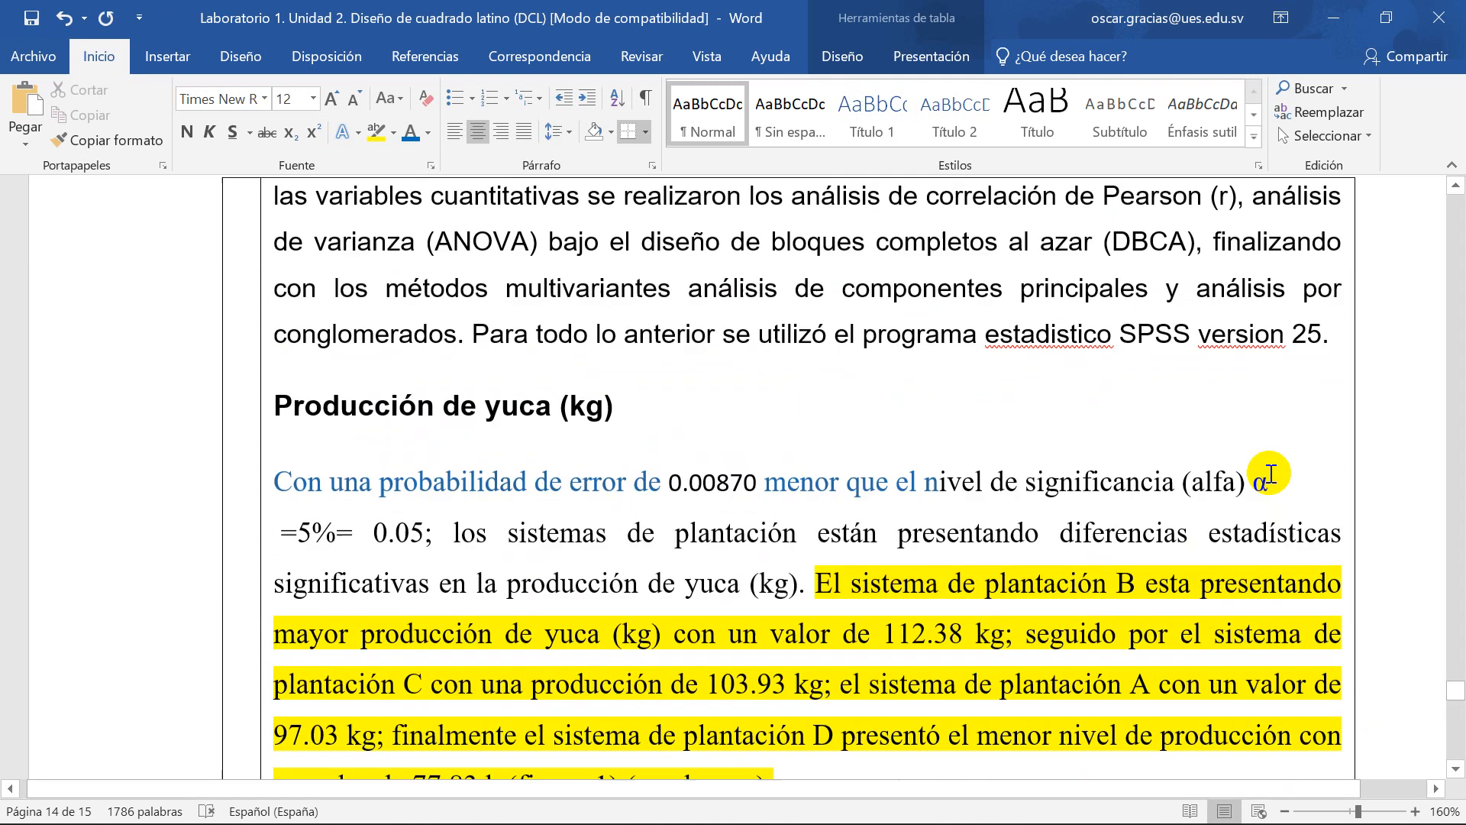
scroll(600, 407, down, 3)
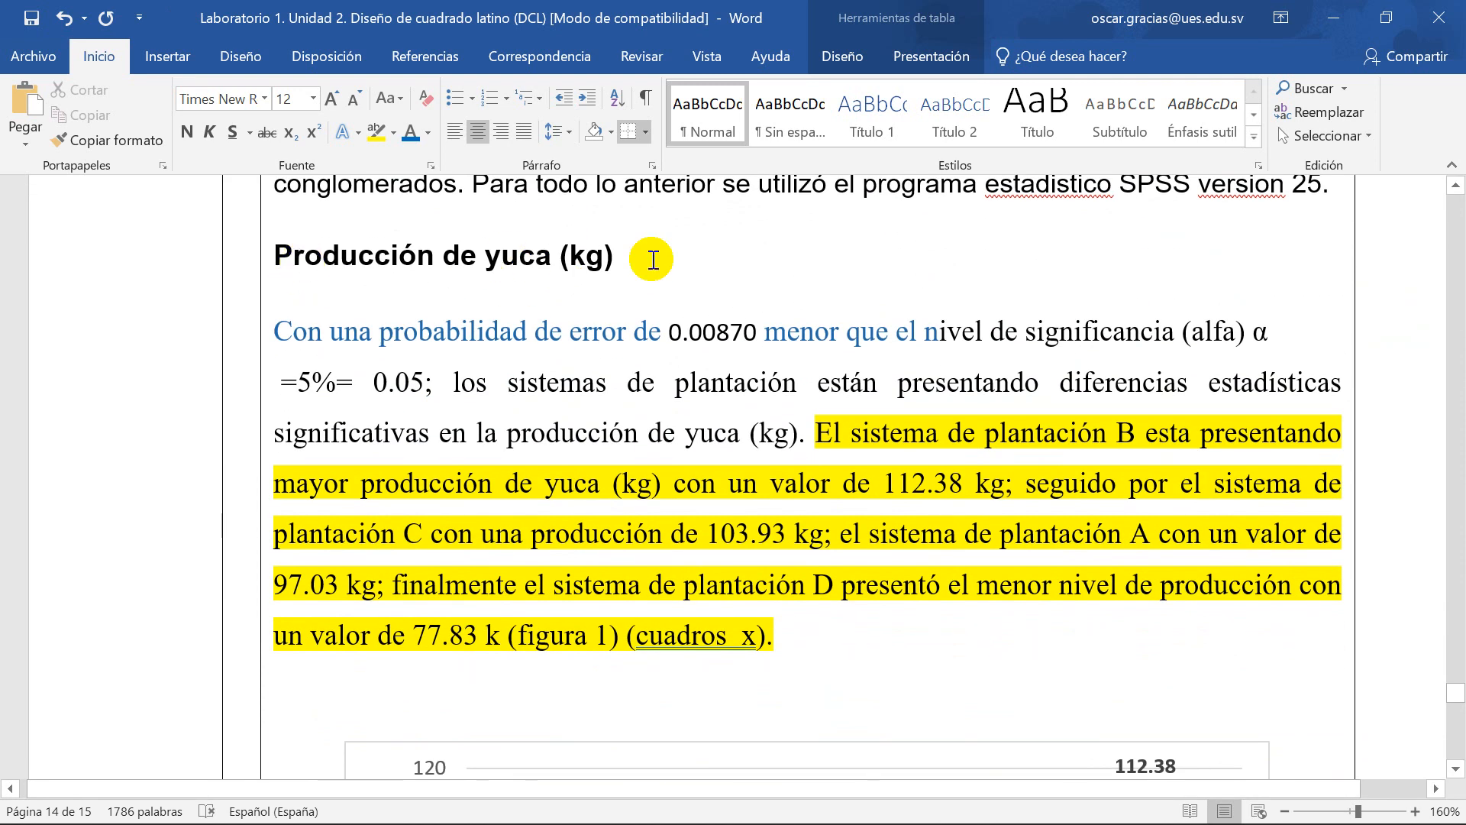
scroll(578, 433, down, 3)
scroll(818, 713, down, 1)
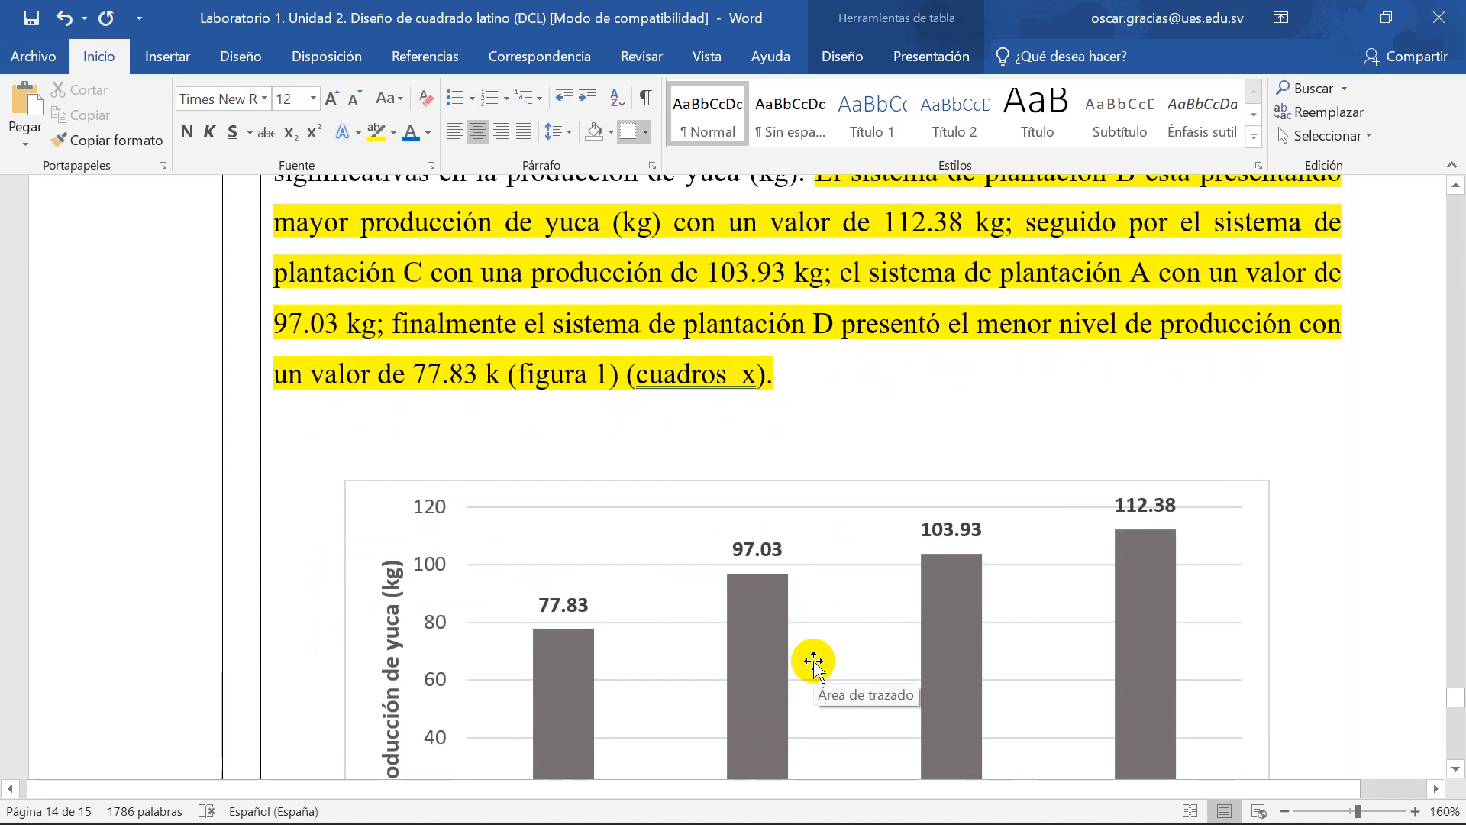
scroll(813, 661, up, 2)
scroll(840, 642, down, 2)
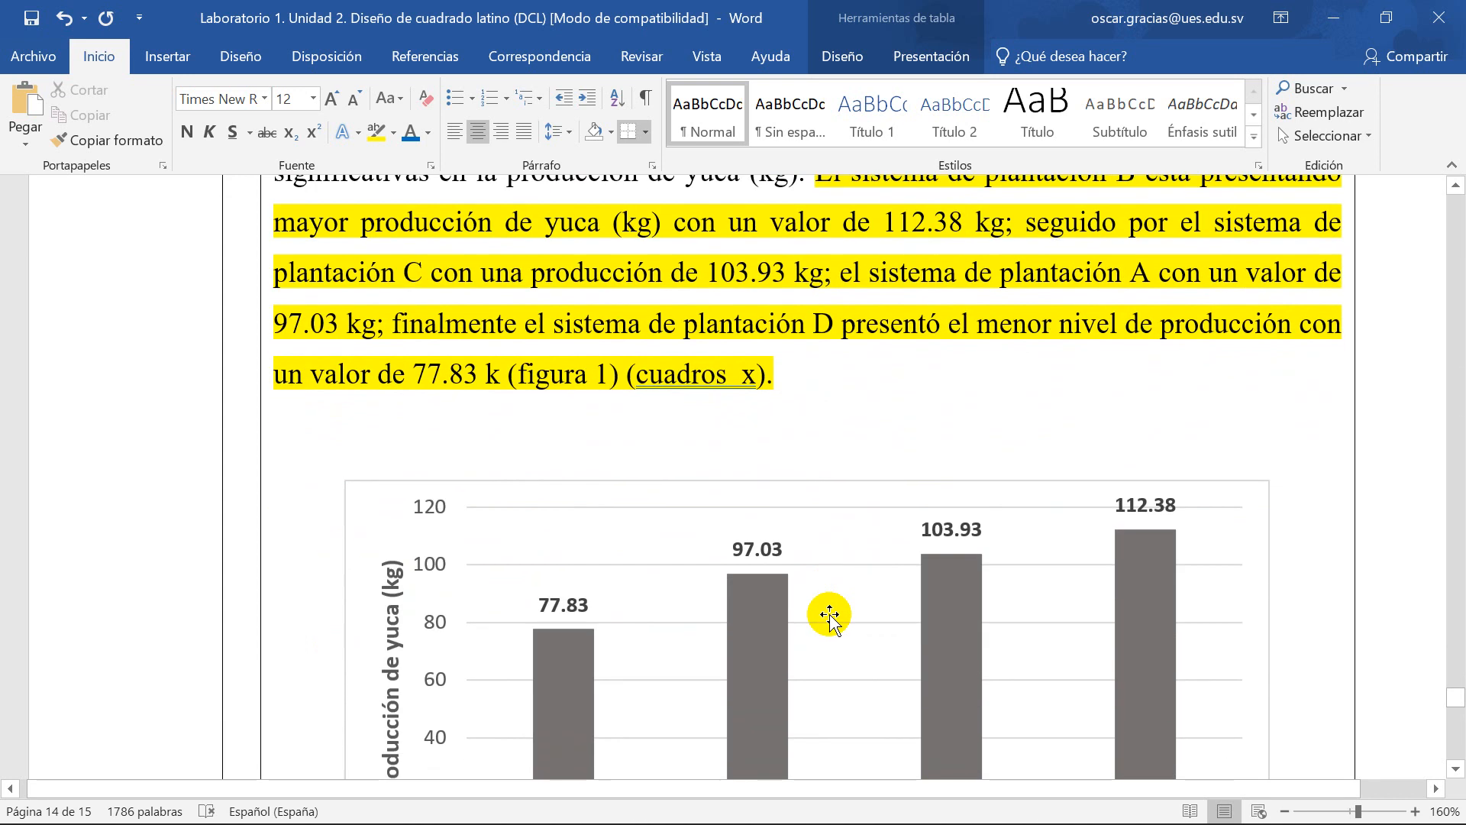
scroll(643, 596, down, 7)
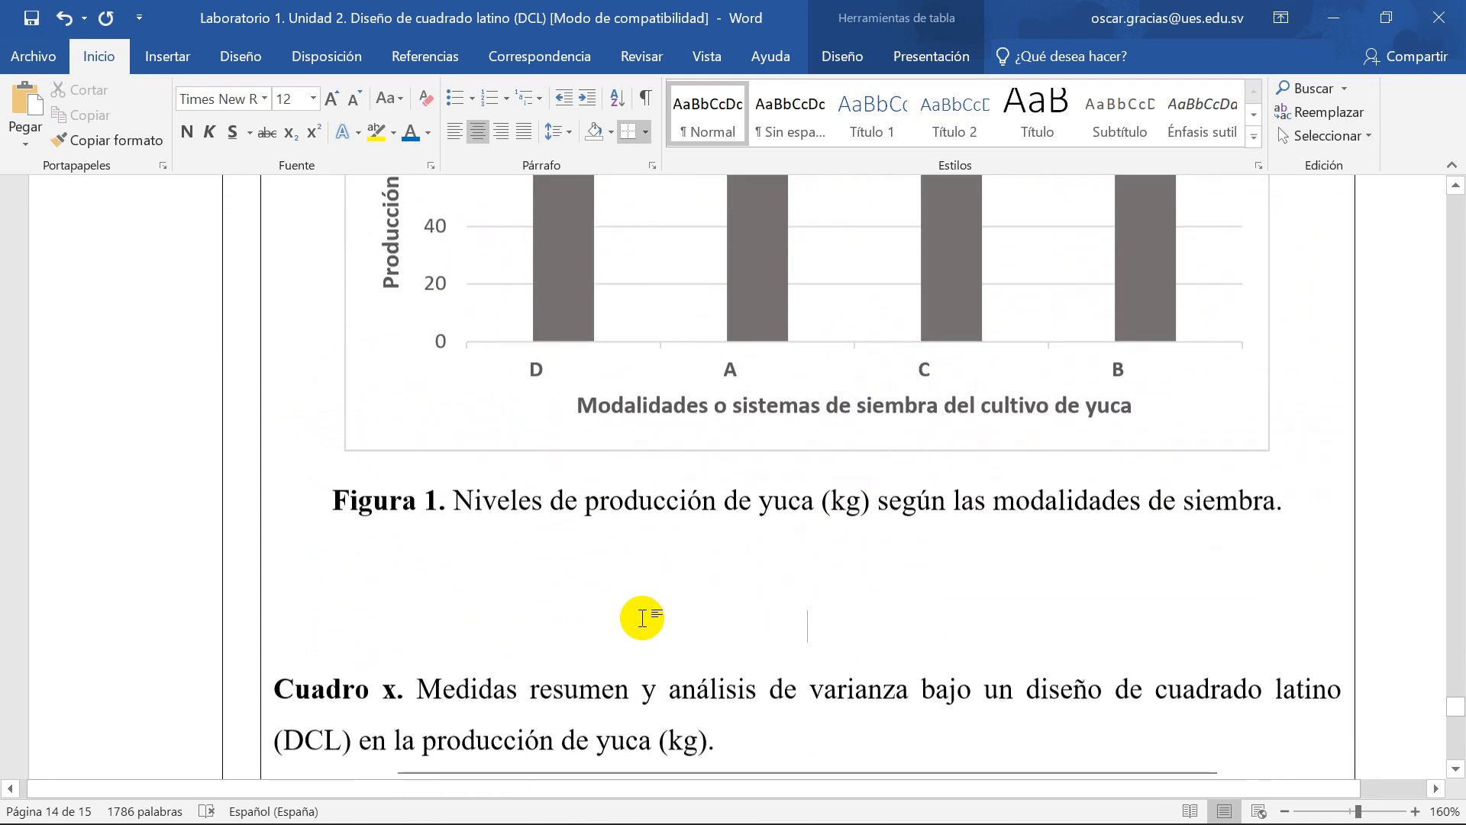
scroll(642, 618, down, 4)
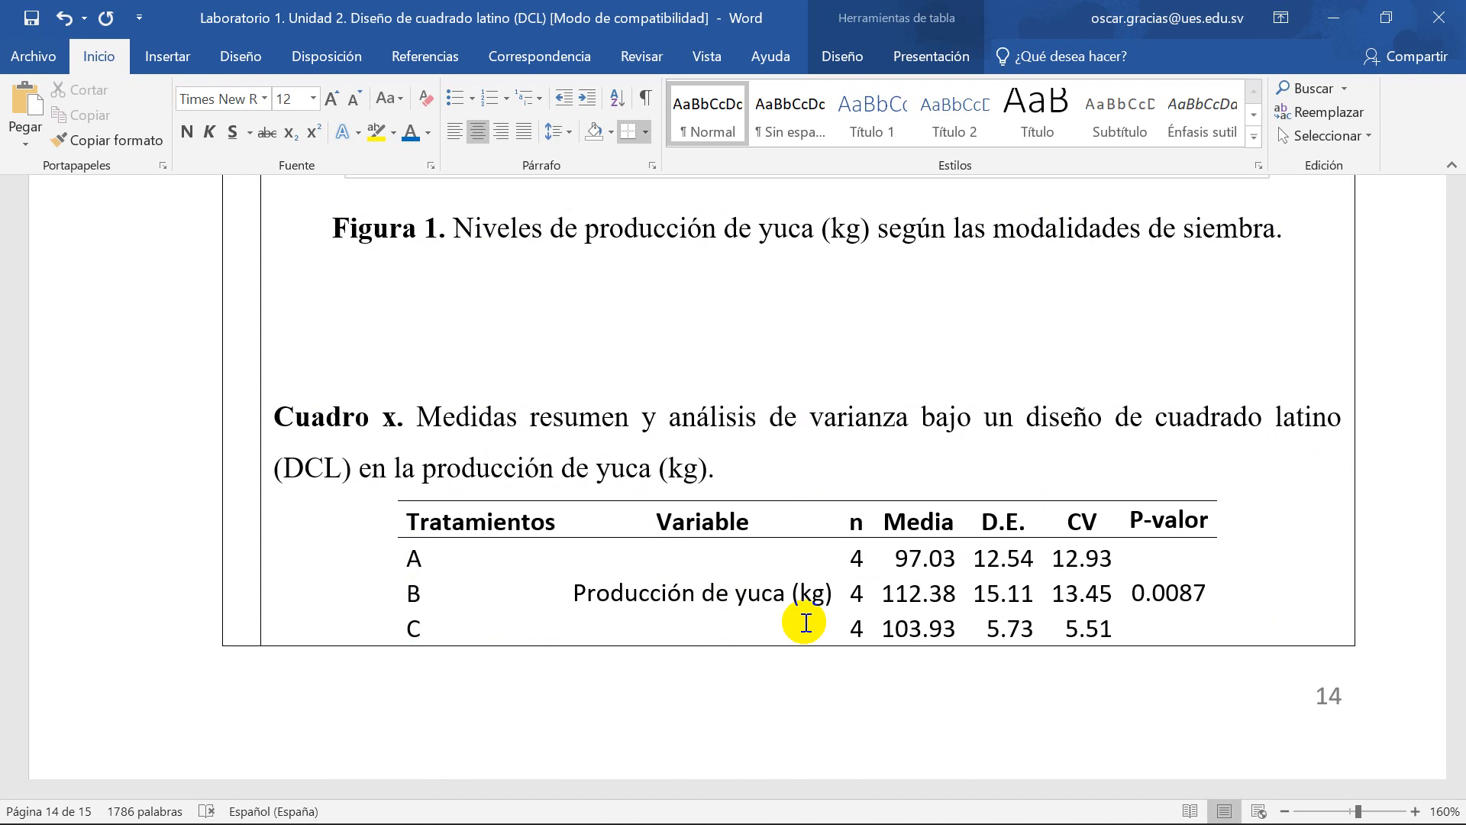
click(31, 18)
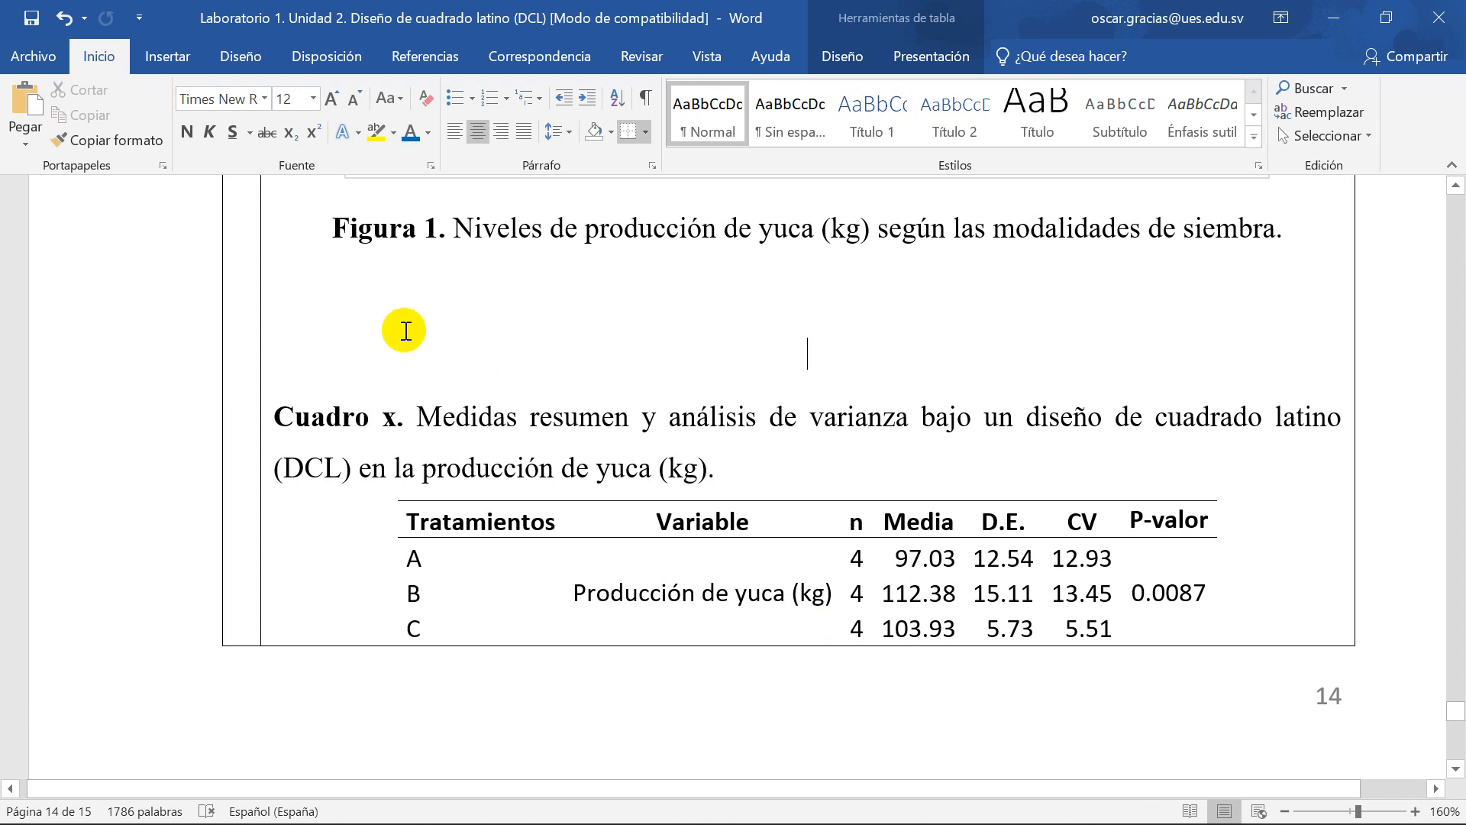
Step: Delete the placeholder lines "b…", "c…" and "d…" below the Cuadro x table, together with the blank lines above them
scroll(491, 354, down, 10)
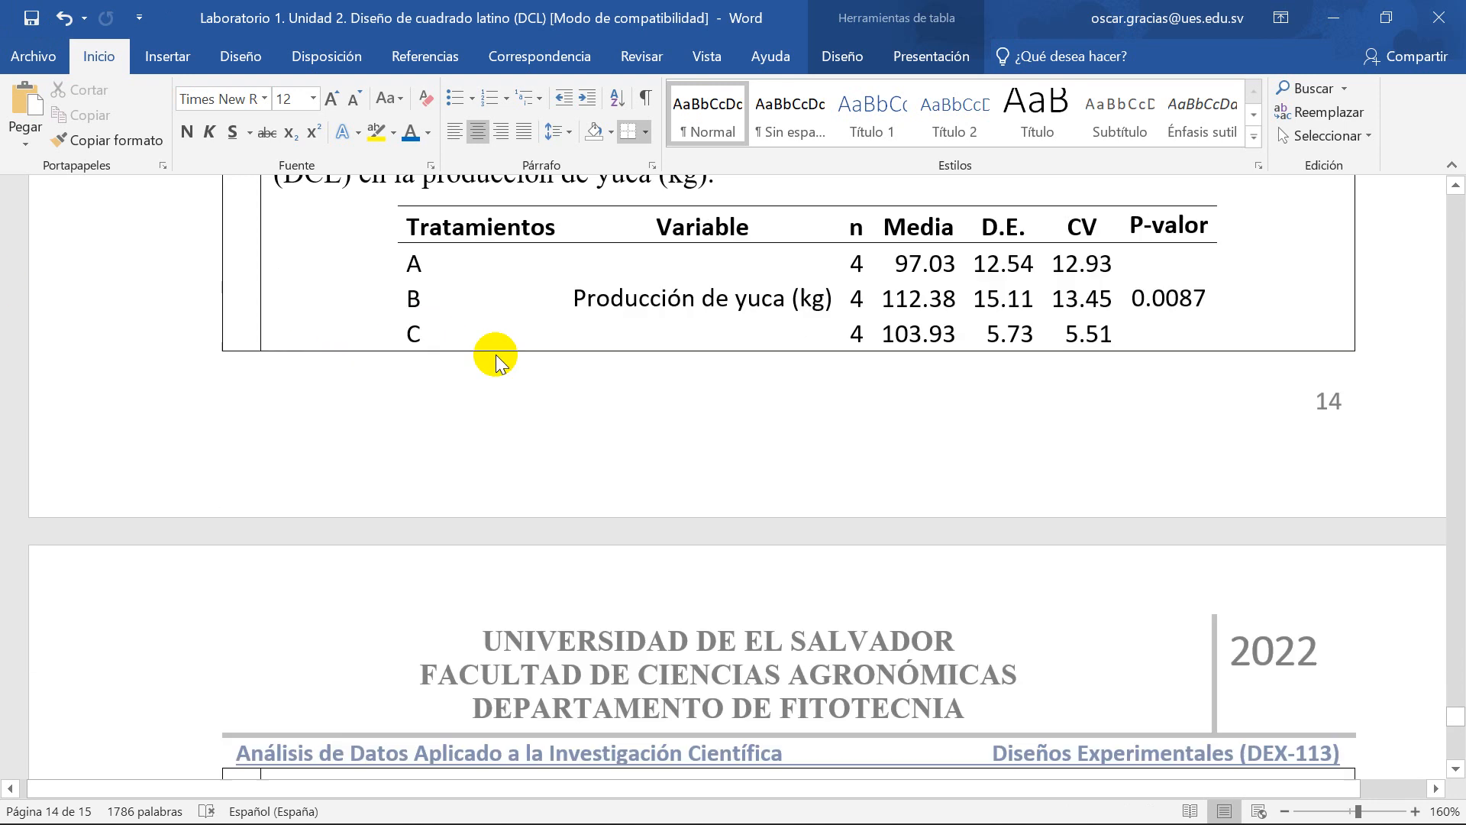
scroll(500, 369, down, 5)
scroll(497, 370, up, 7)
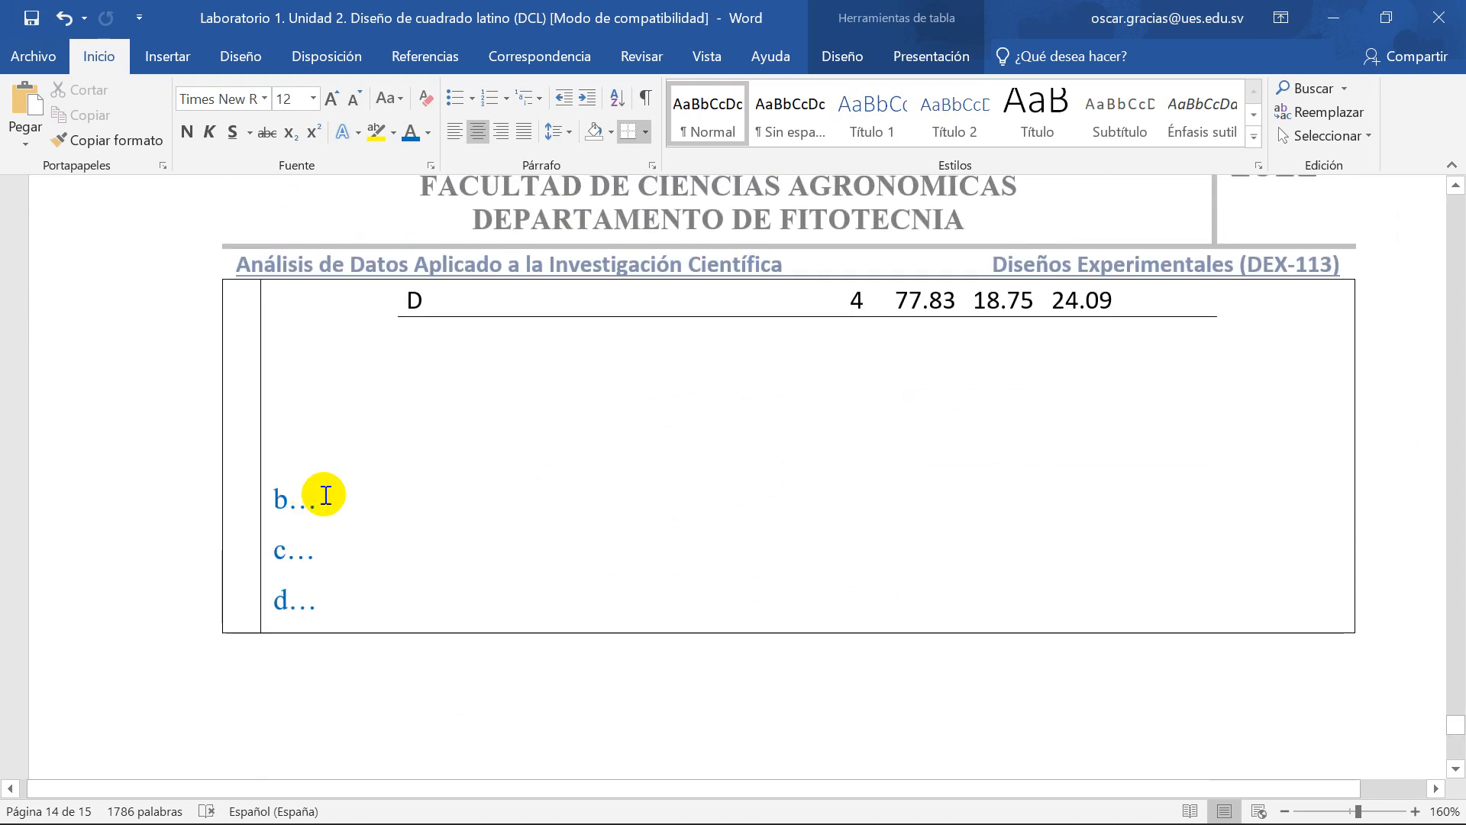
click(326, 497)
scroll(642, 538, up, 1)
scroll(641, 539, up, 10)
scroll(629, 534, down, 4)
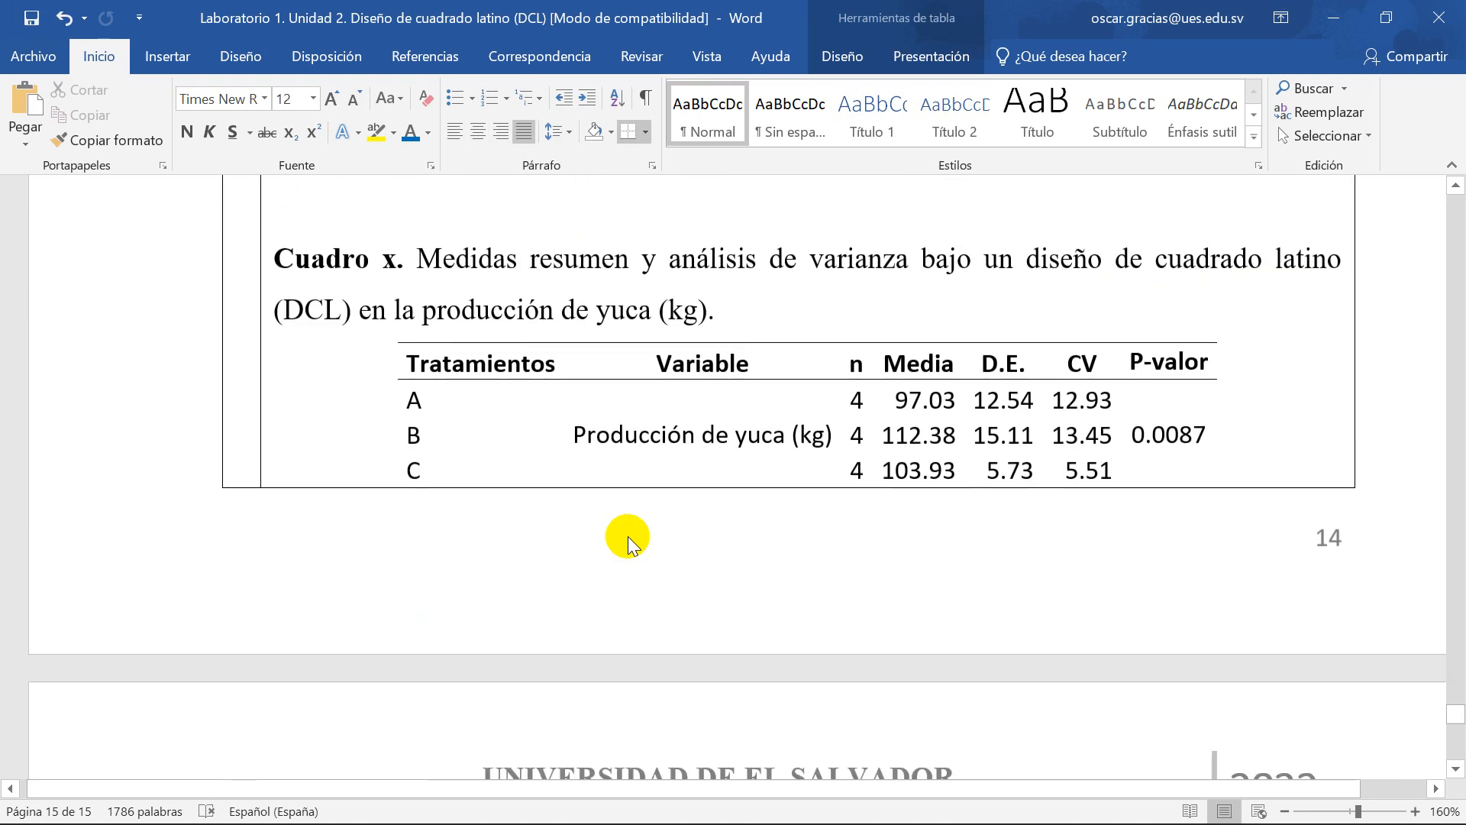
scroll(625, 540, up, 4)
scroll(628, 537, down, 10)
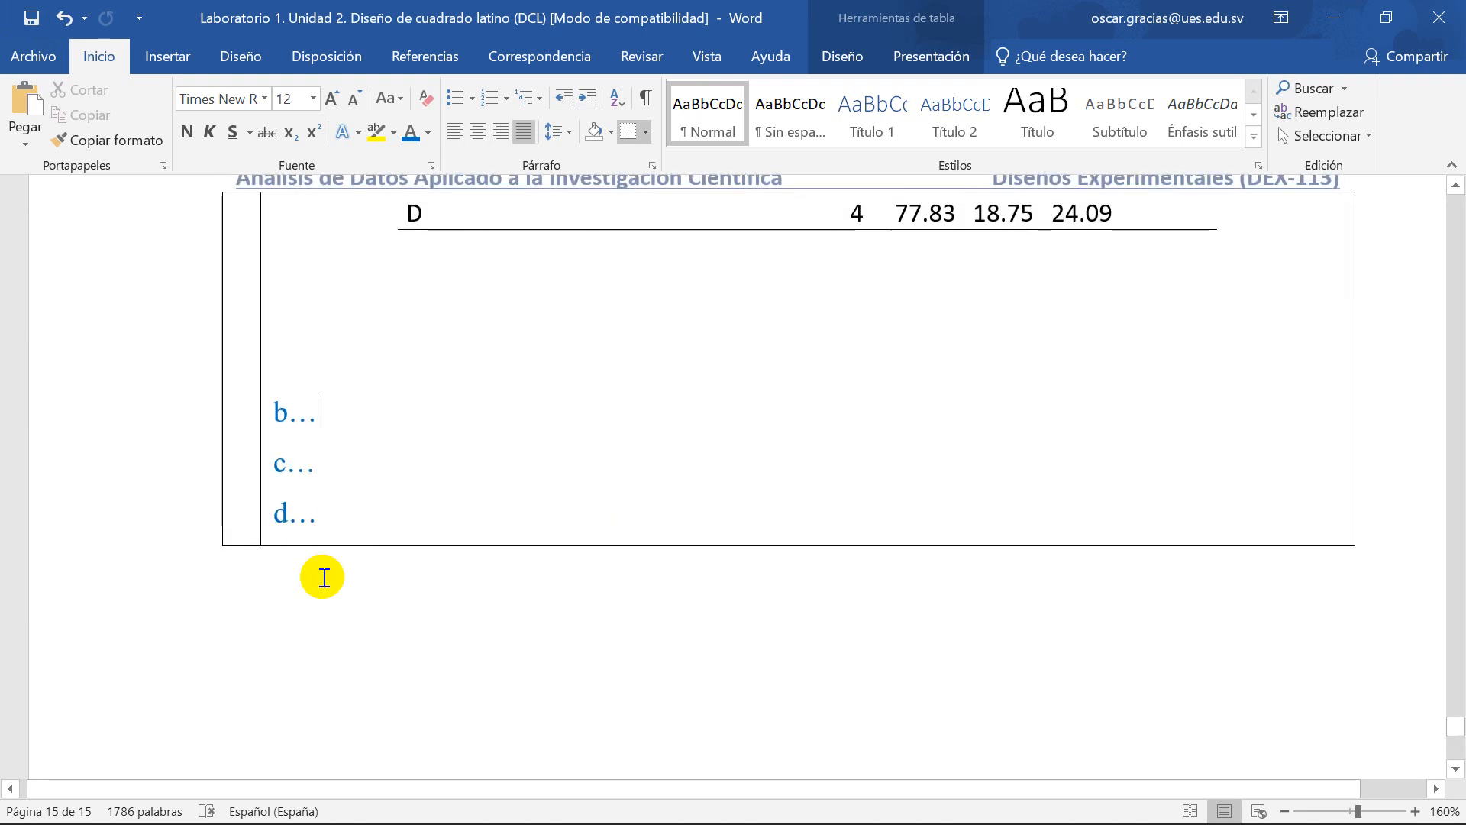
drag(336, 527, 344, 387)
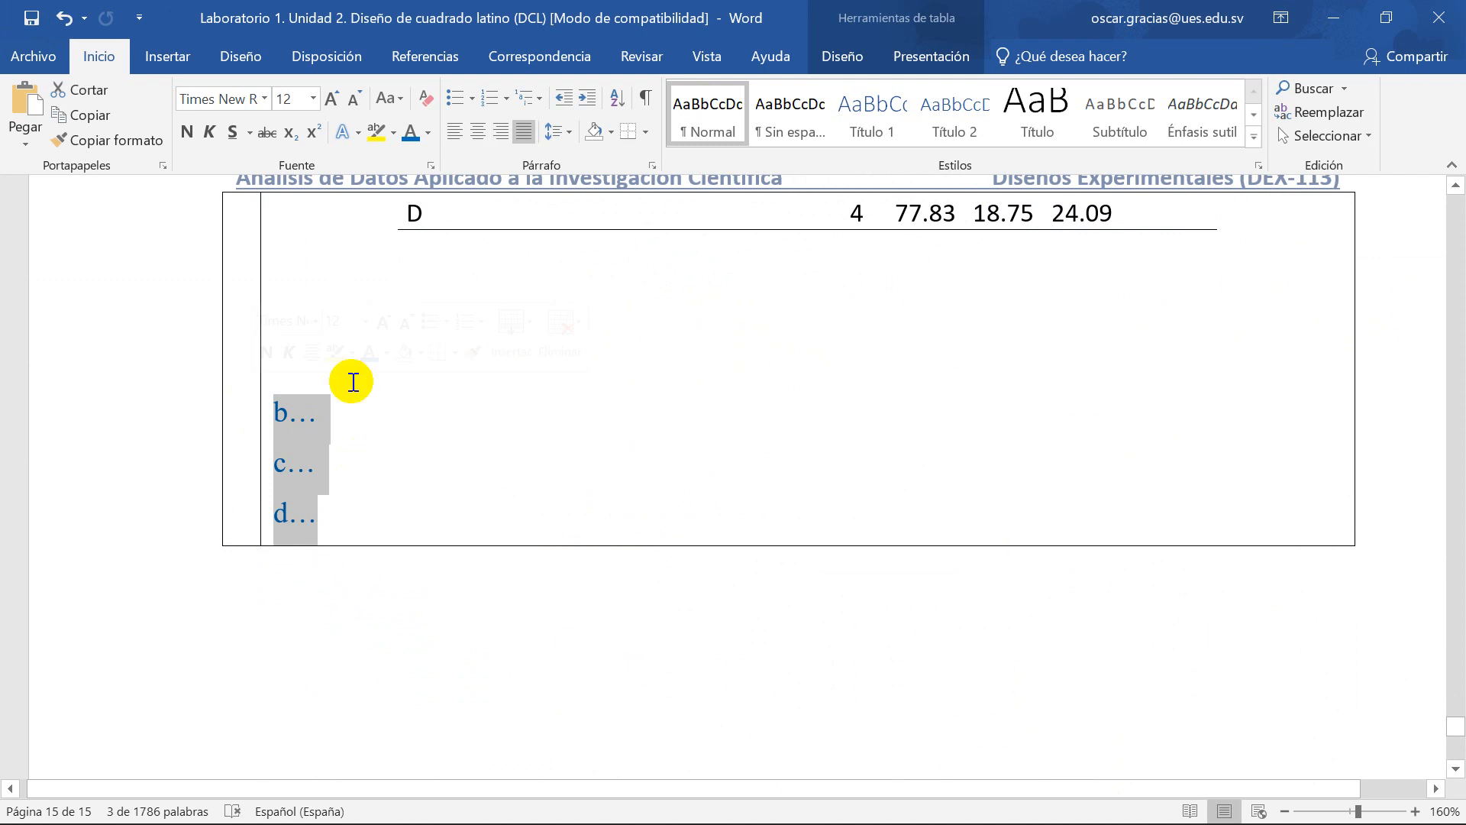
key(Delete)
key(BackSpace)
key(BackSpace)
key(BackSpace)
key(BackSpace)
key(BackSpace)
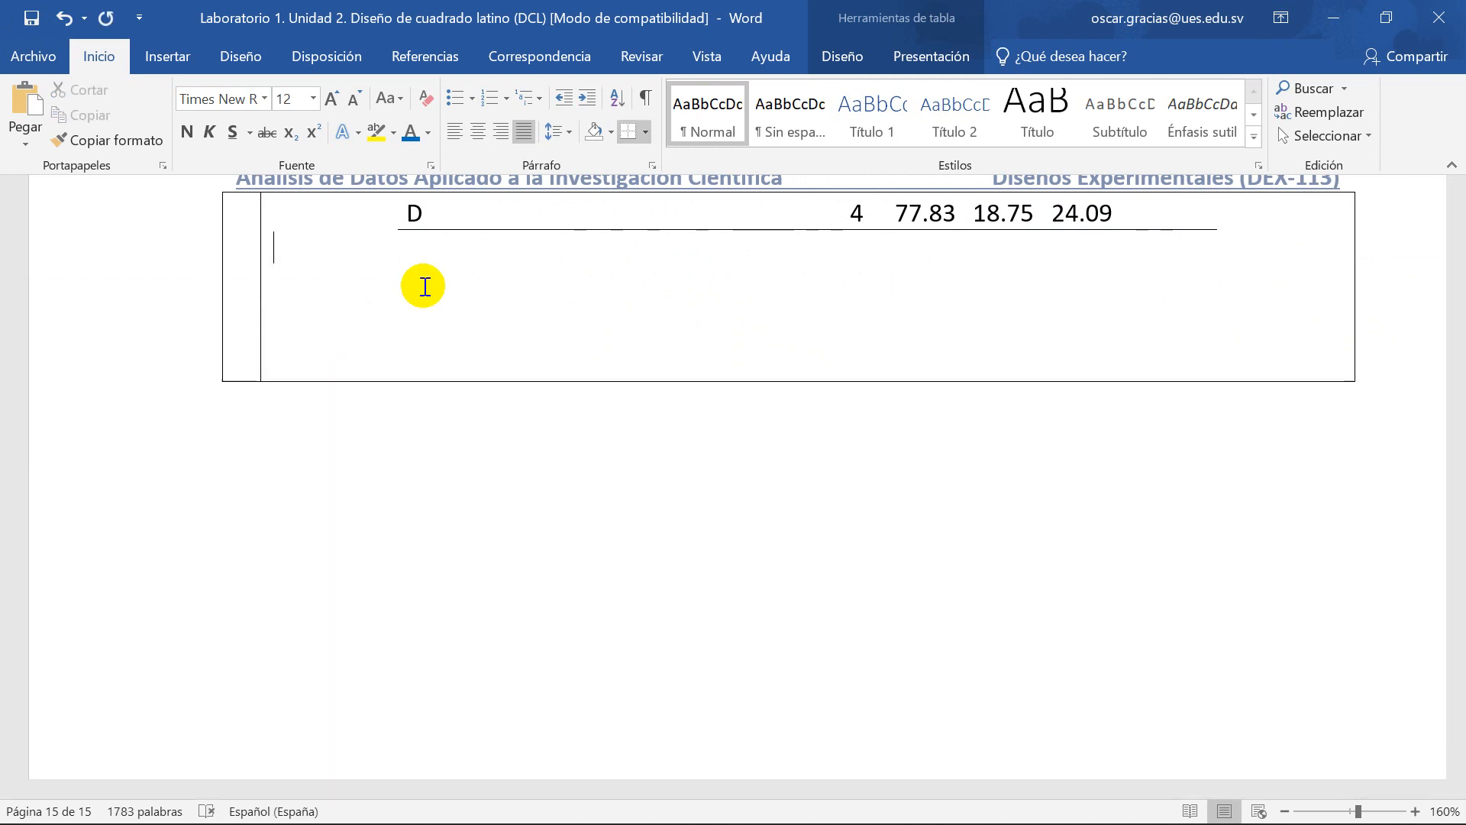
Step: Place the text cursor on the first blank line below the Figura 1 caption
scroll(412, 294, up, 3)
scroll(484, 494, up, 9)
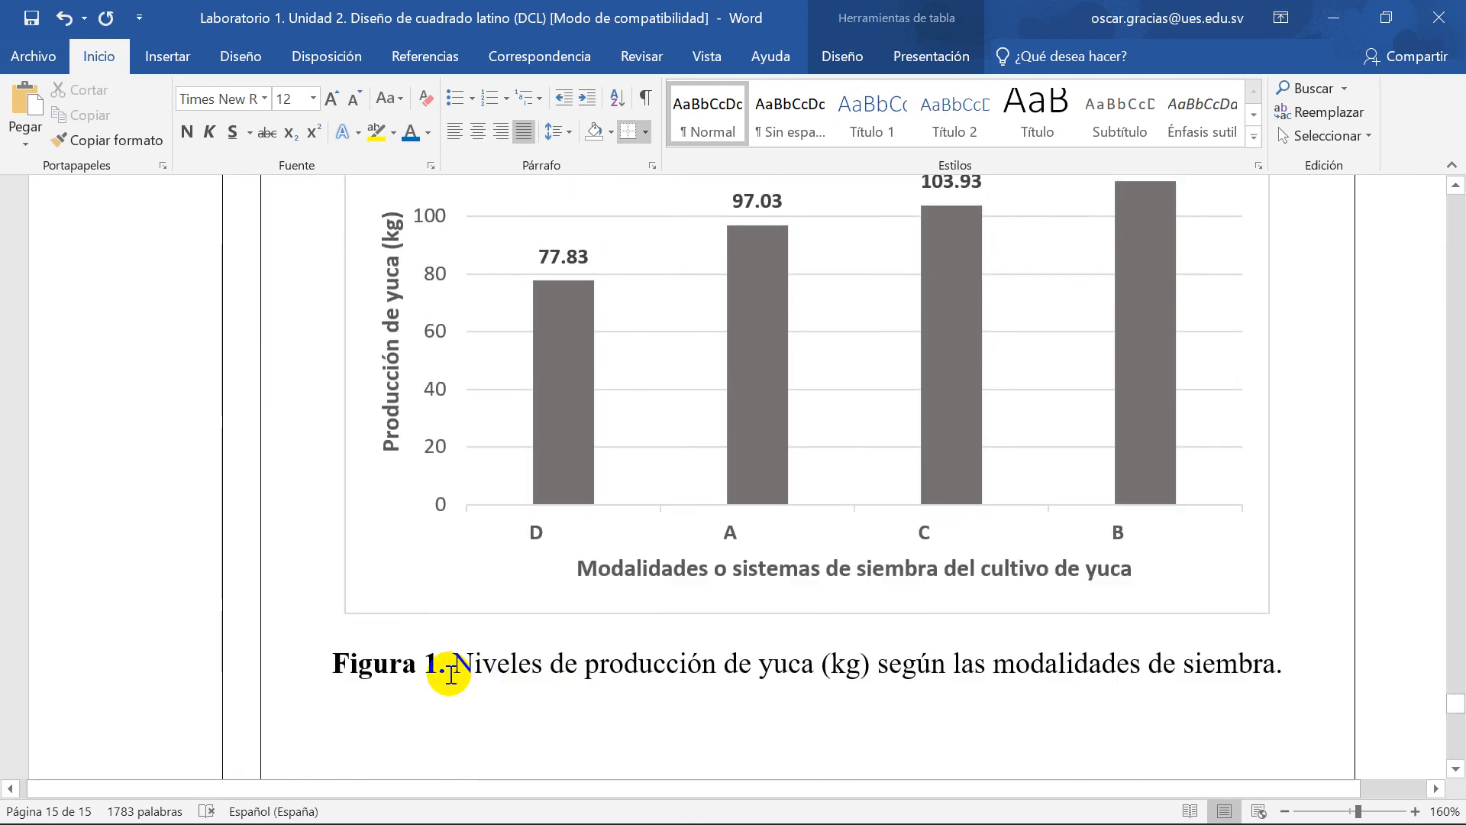
scroll(443, 675, down, 1)
click(432, 646)
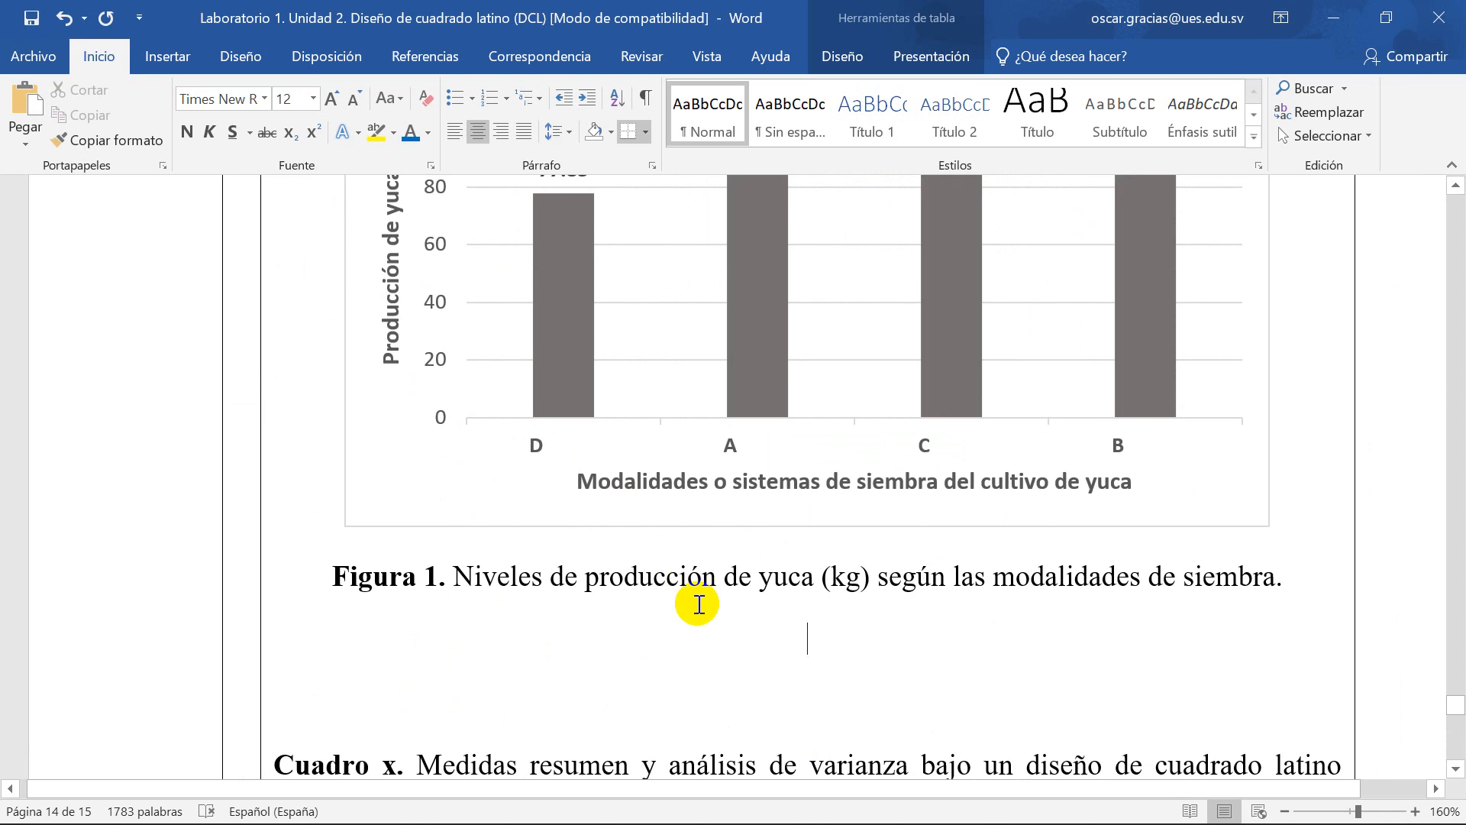
Step: Zoom the document out to 110% and review the yuca production paragraph and the Figura 1 bar chart
key(alt+Tab)
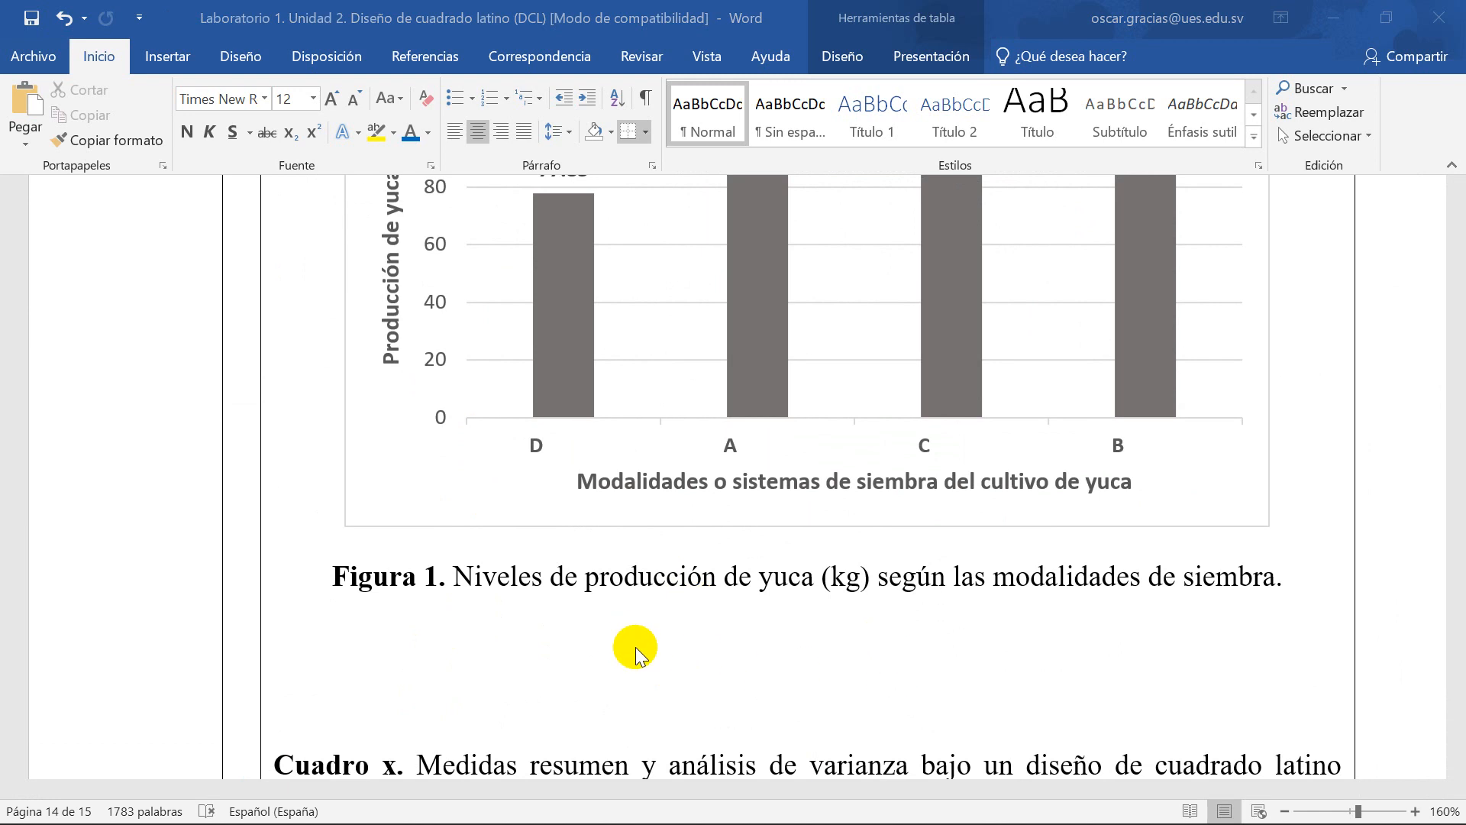
scroll(636, 648, down, 5)
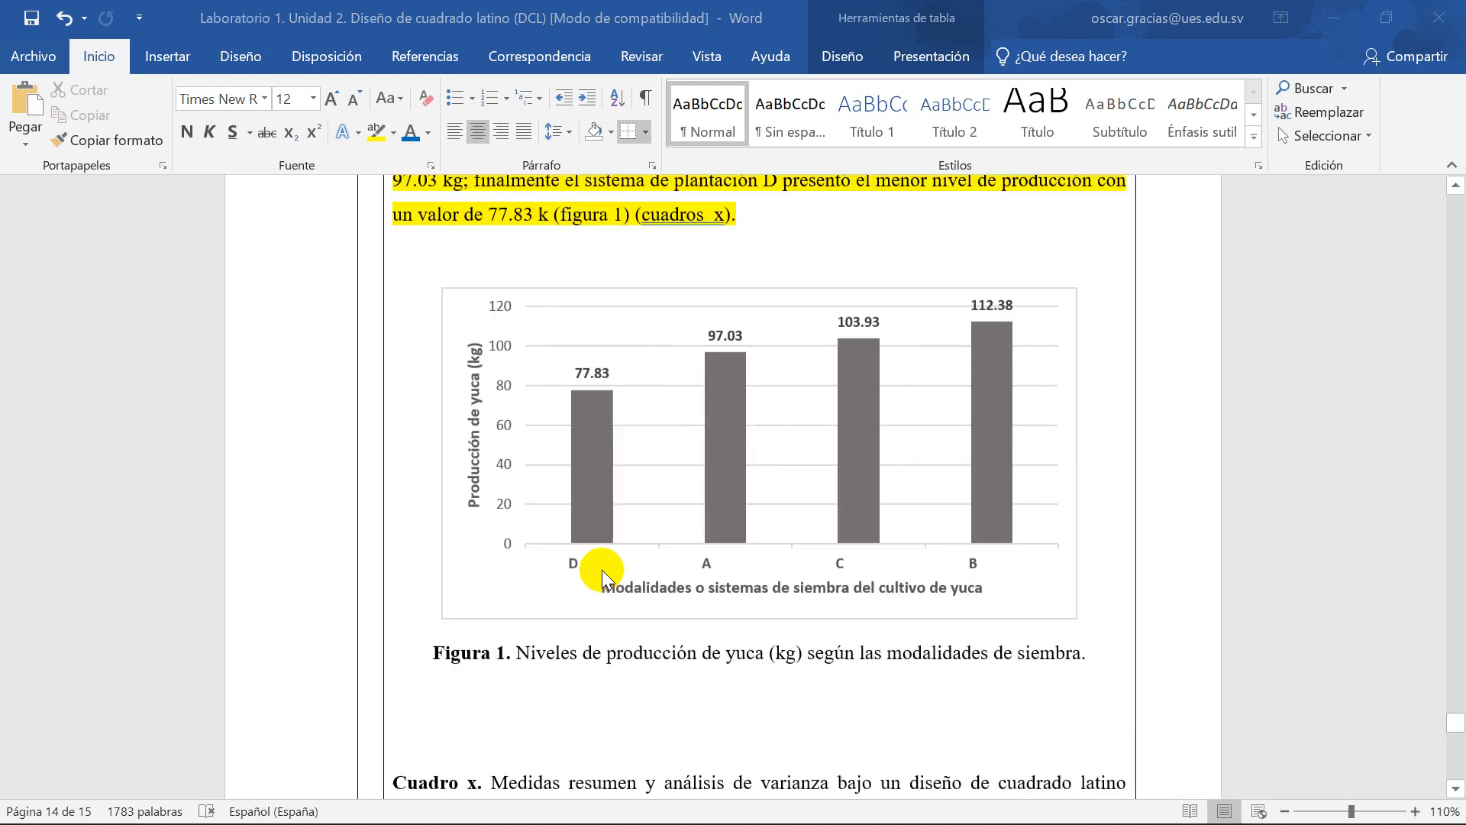
scroll(602, 570, up, 5)
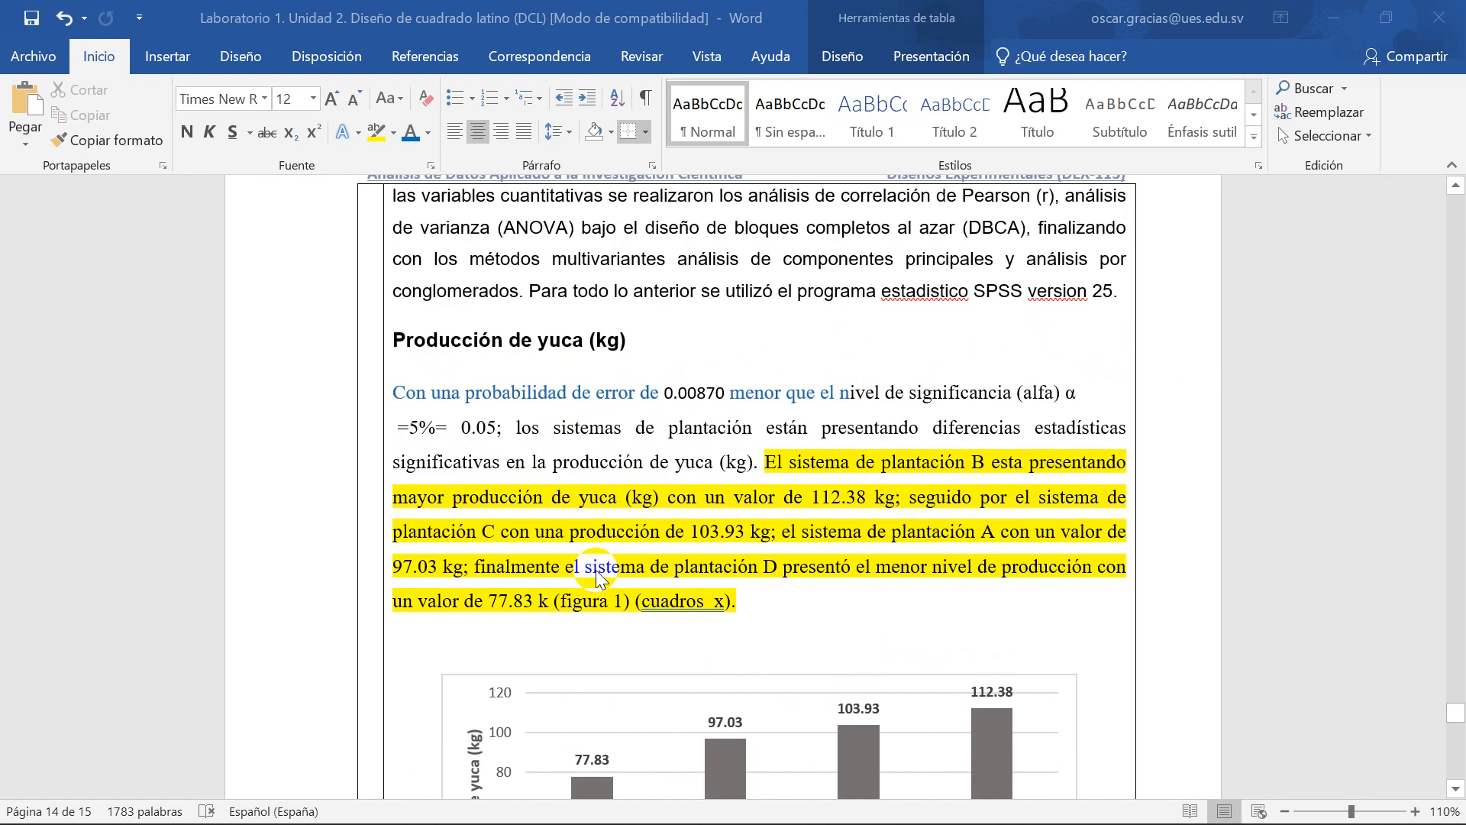
scroll(603, 558, down, 1)
scroll(611, 527, up, 3)
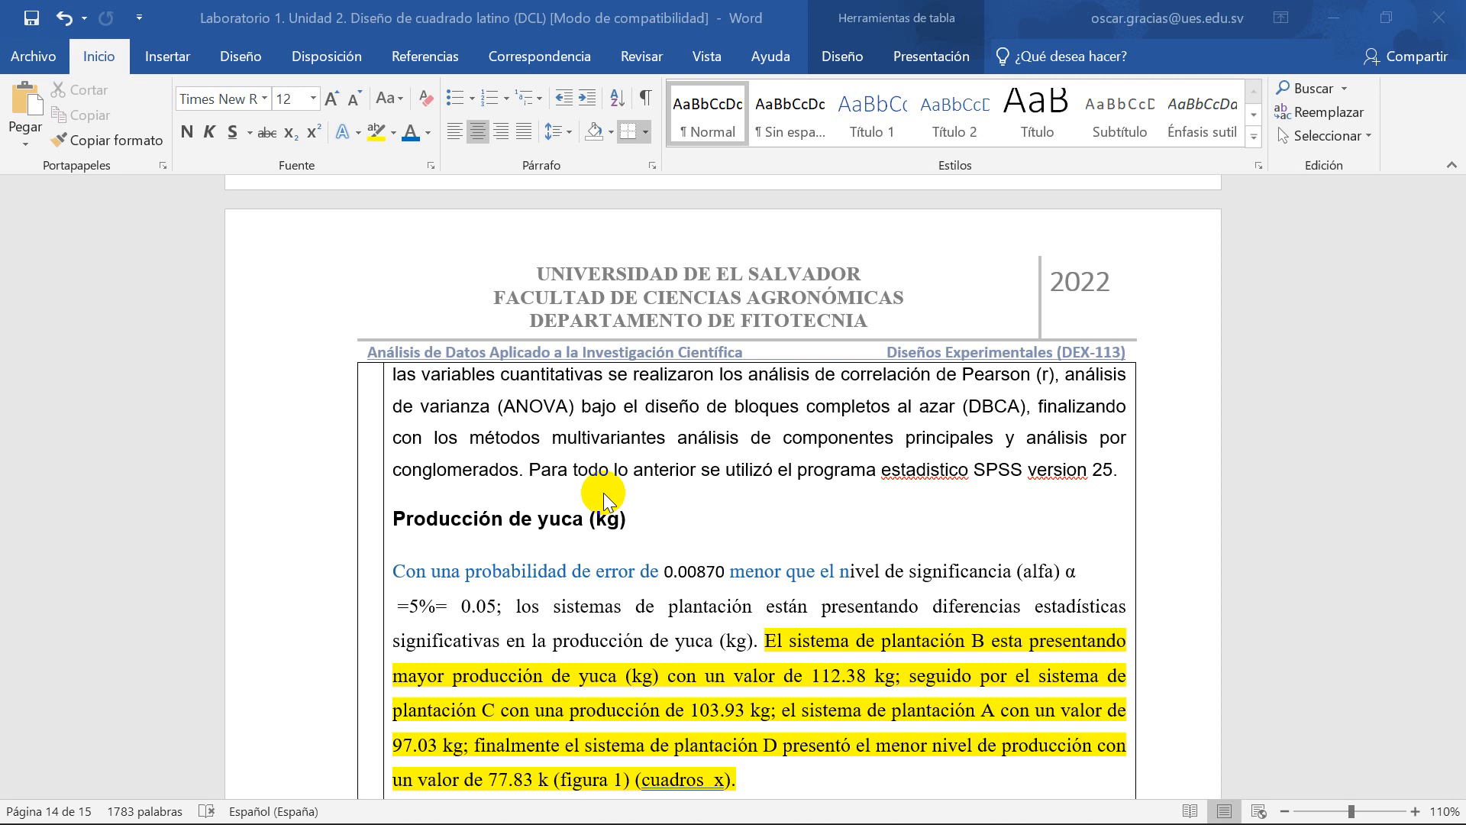
scroll(527, 787, down, 3)
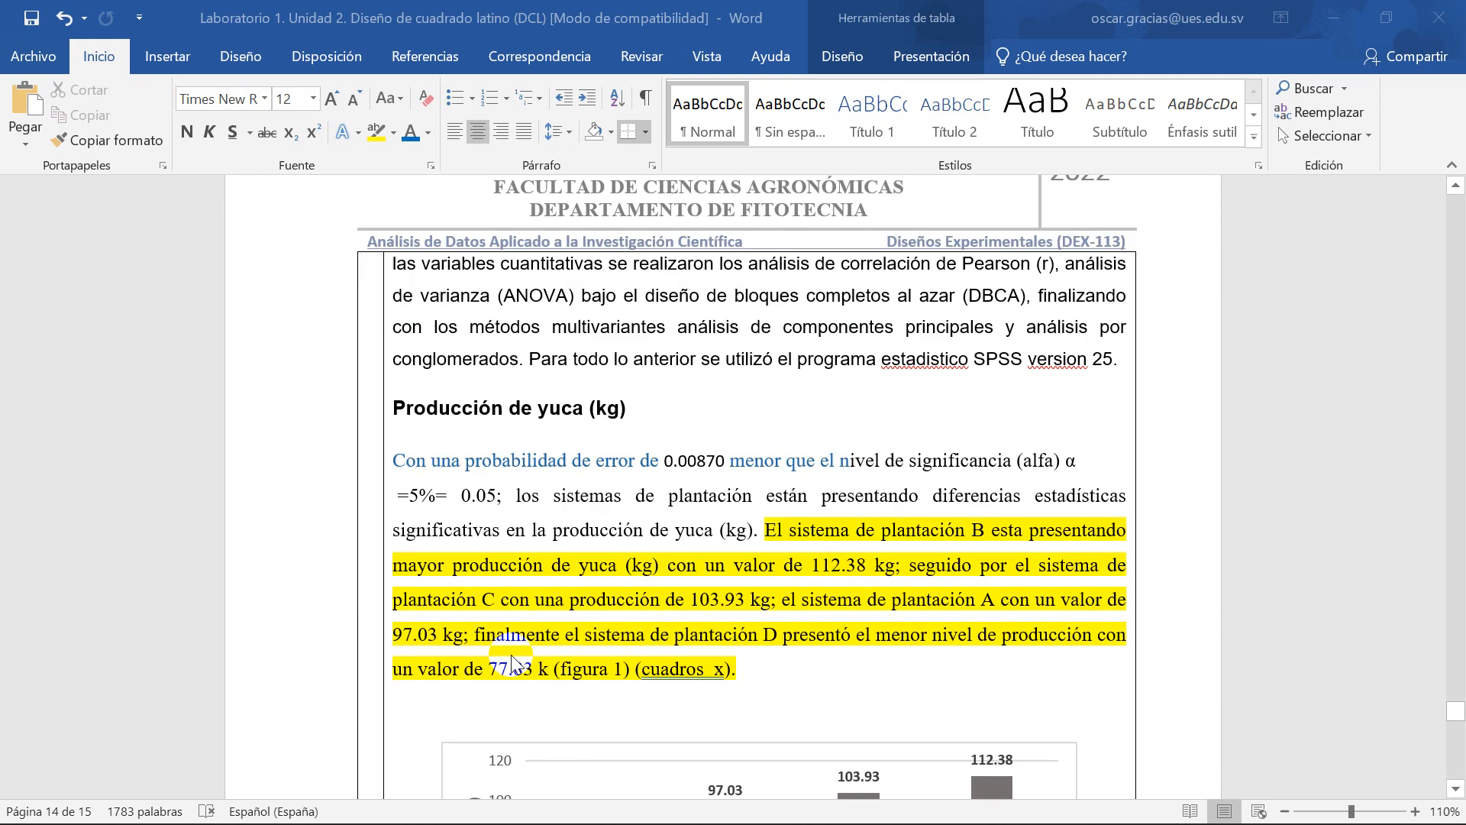
scroll(601, 711, down, 5)
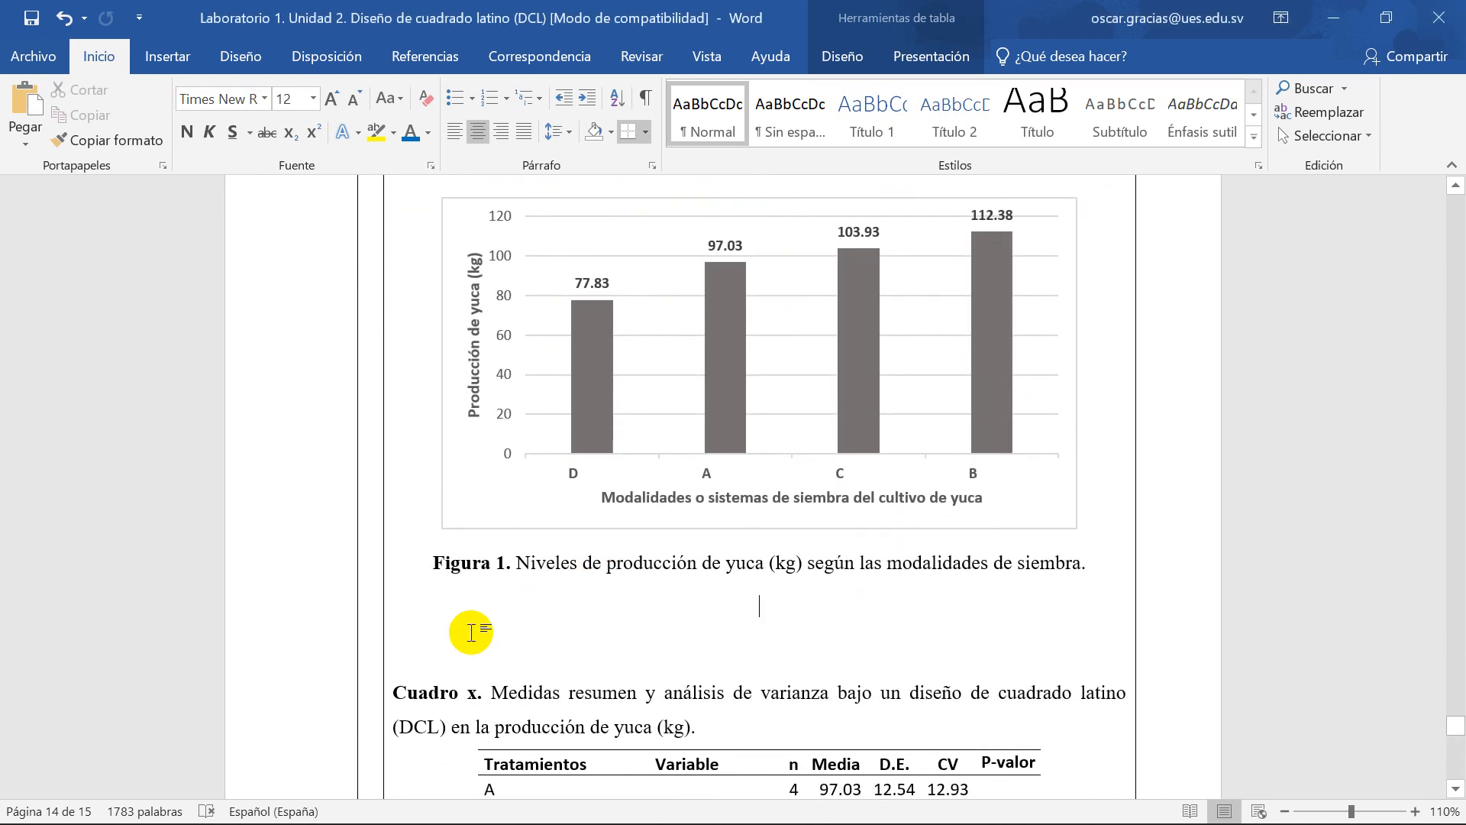
Step: Start the discussion sentence below the Figura 1 caption with "Según", the cited author's surname and "(2022) en la investigación….."
text(S)
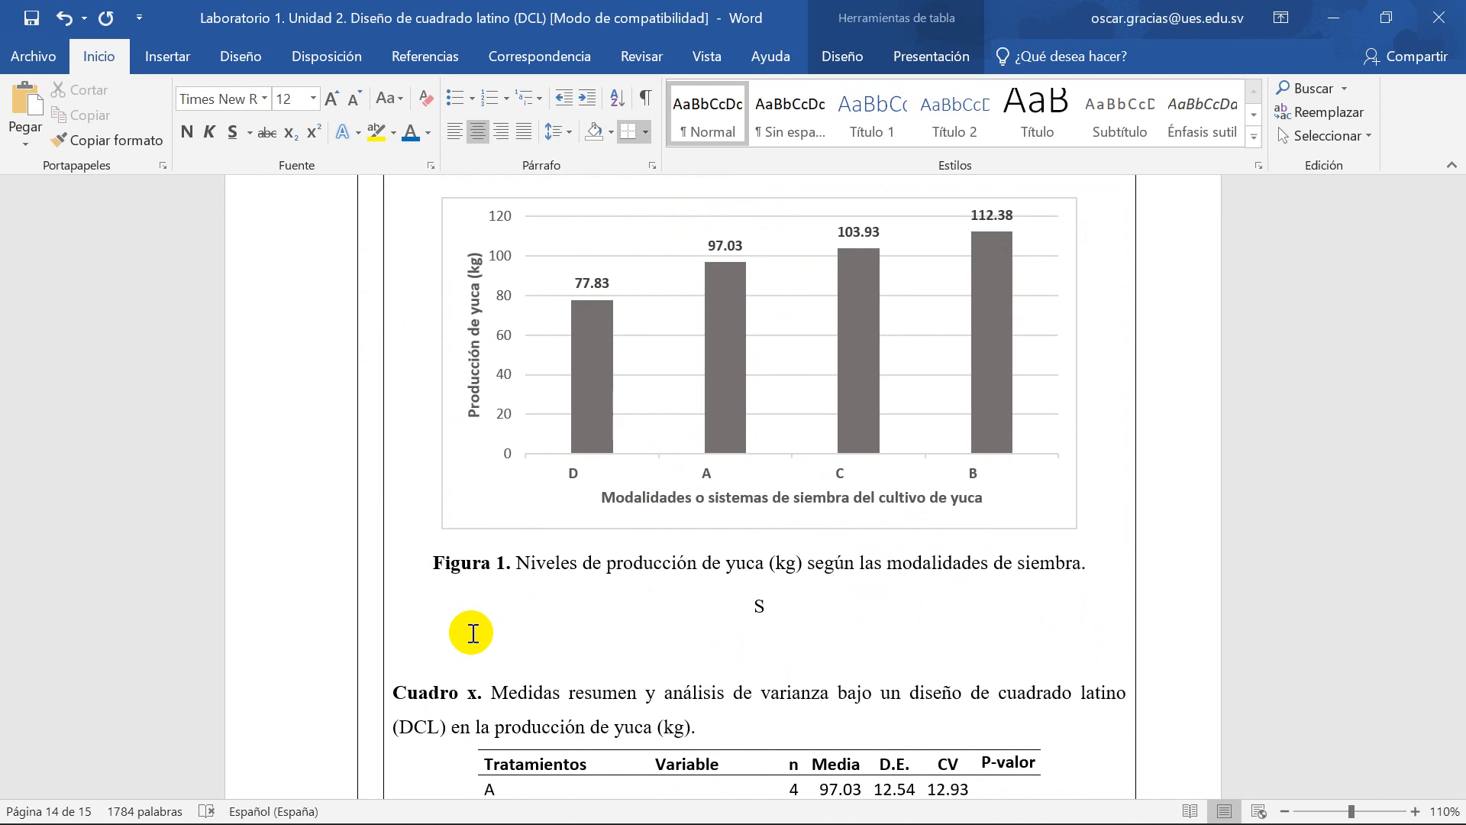
text(egún Carranza)
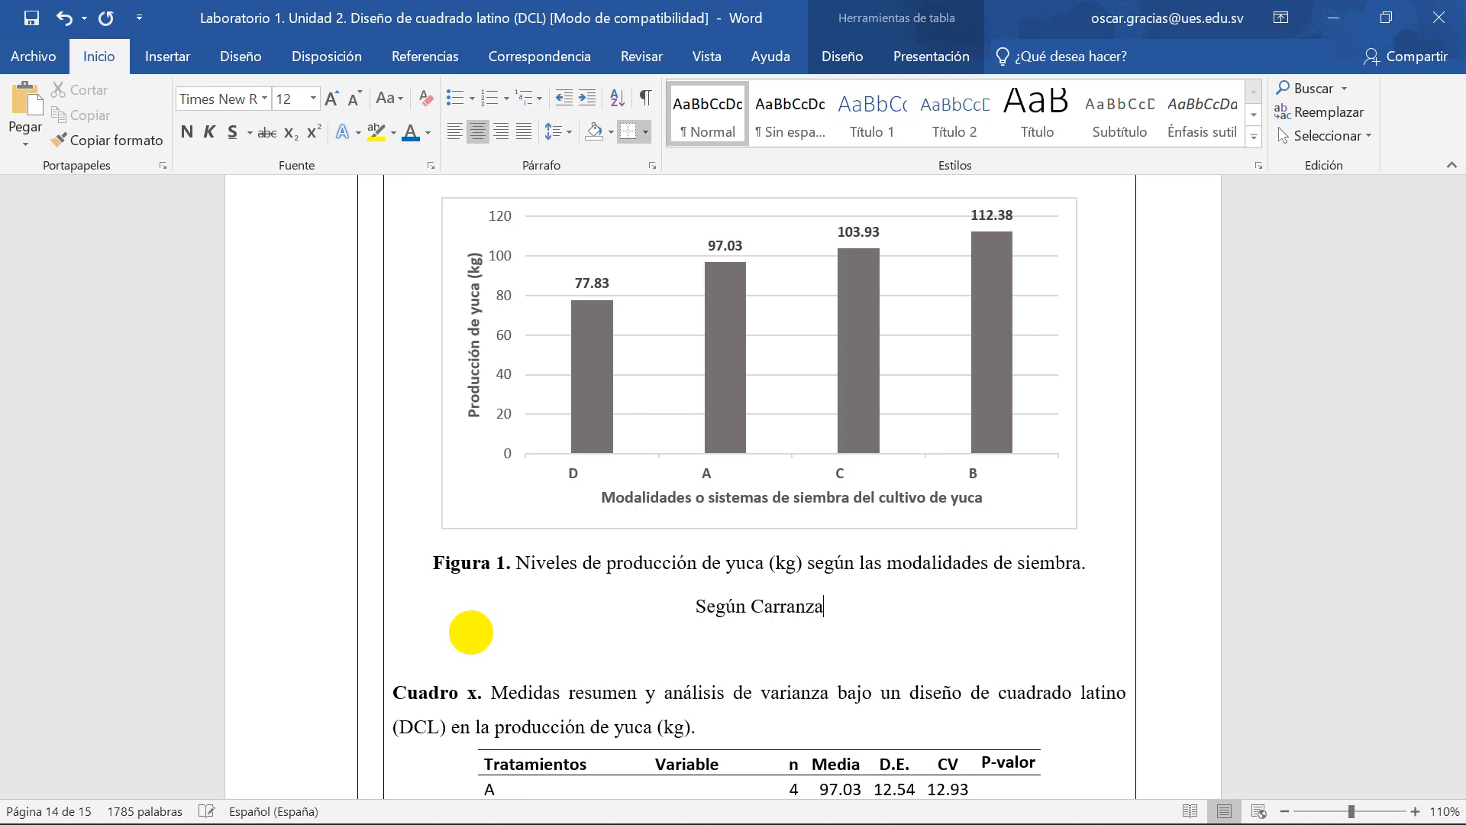
text( ()
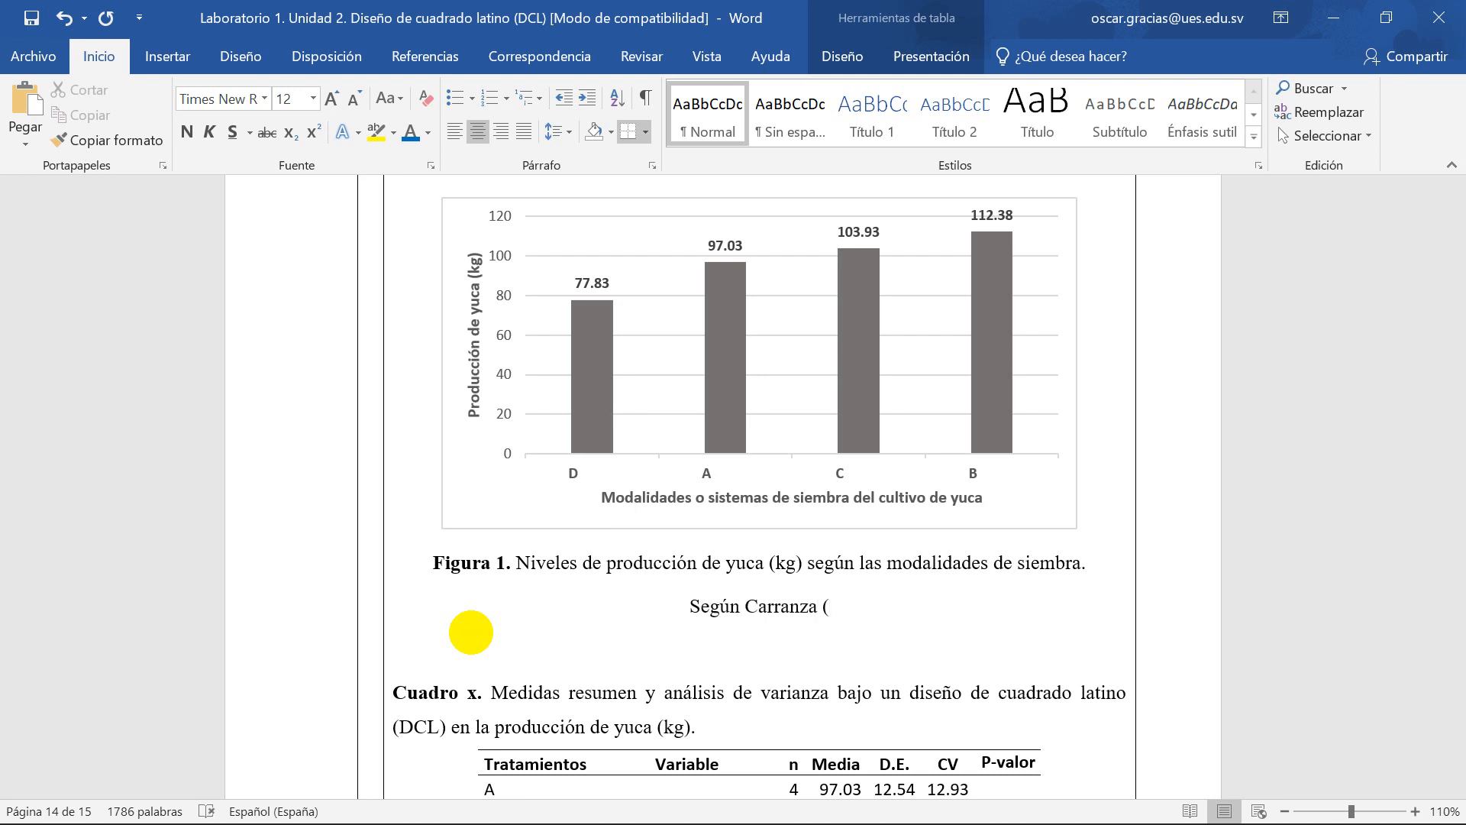
text(2022) )
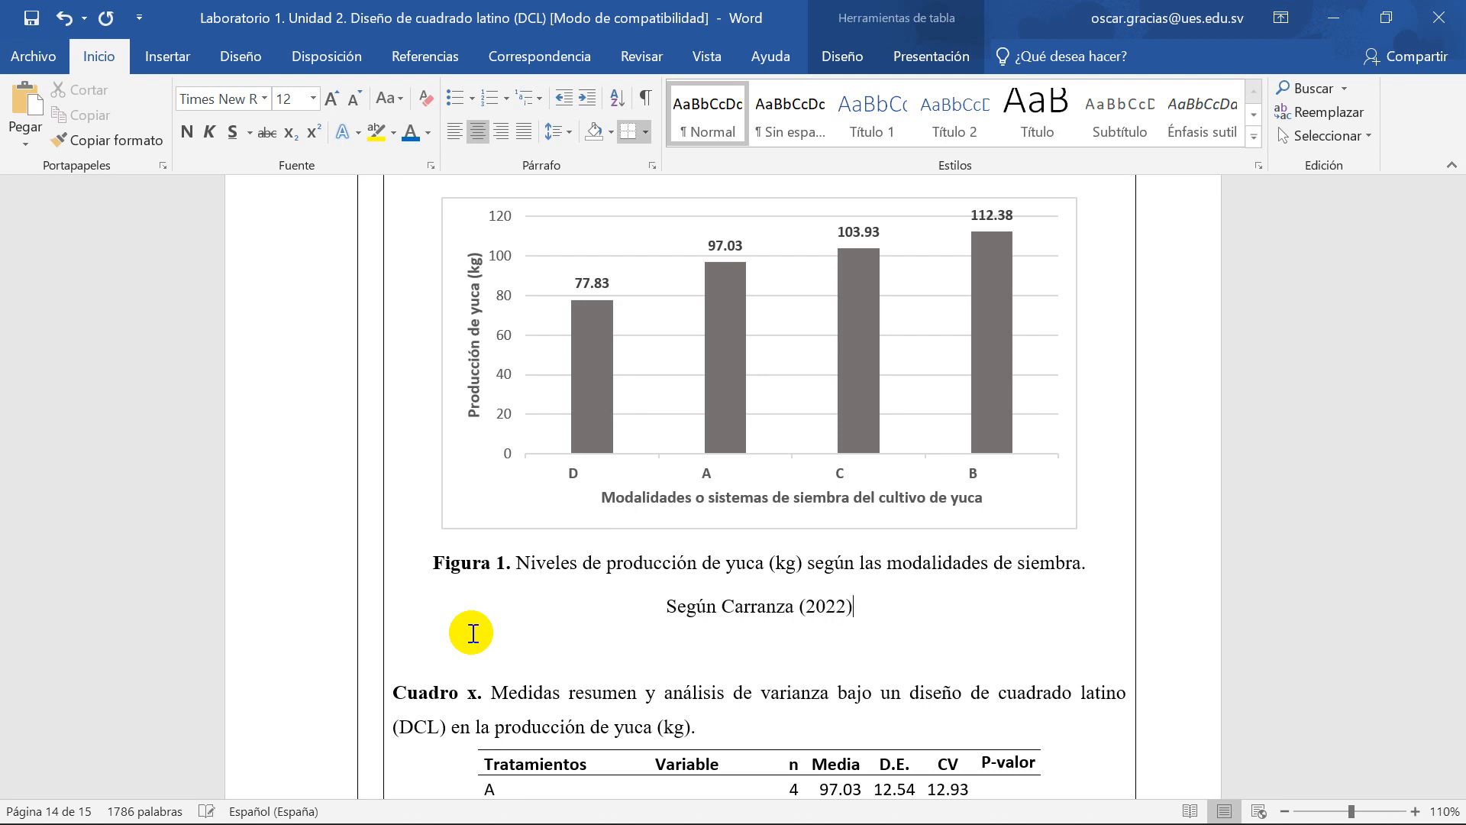
text(en )
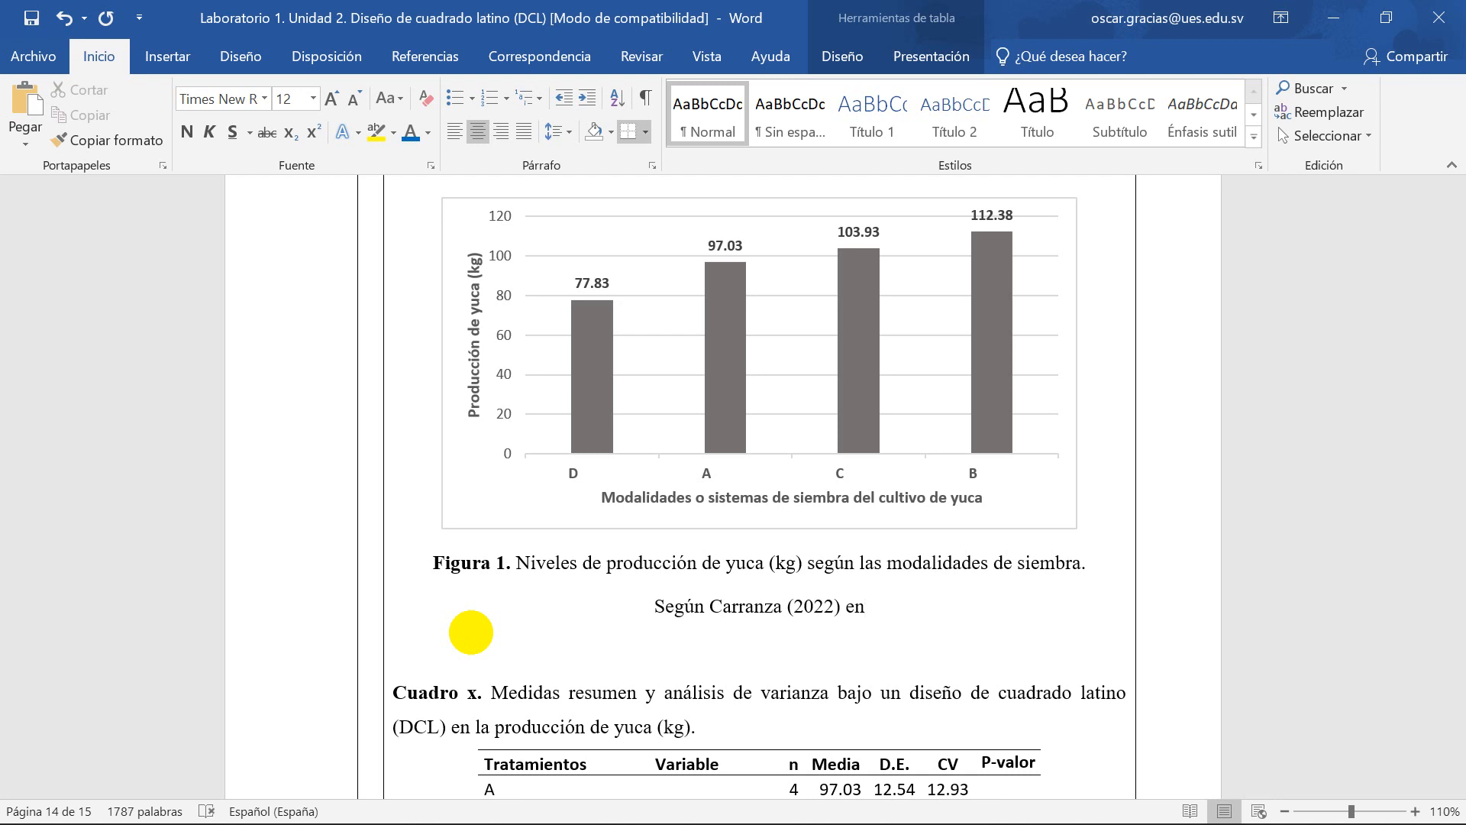
text(la investi)
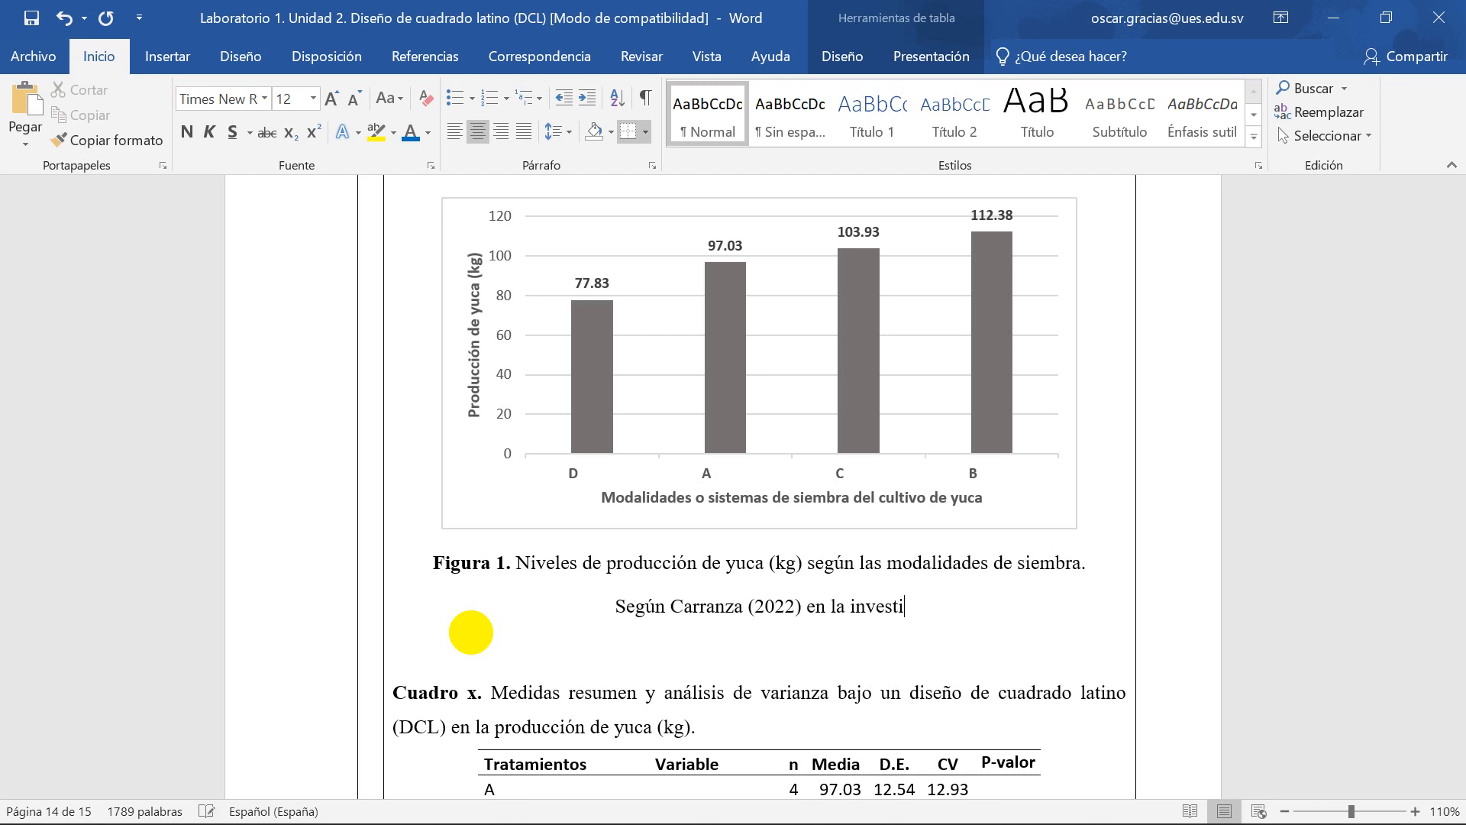
text(gaci)
text(ón.....)
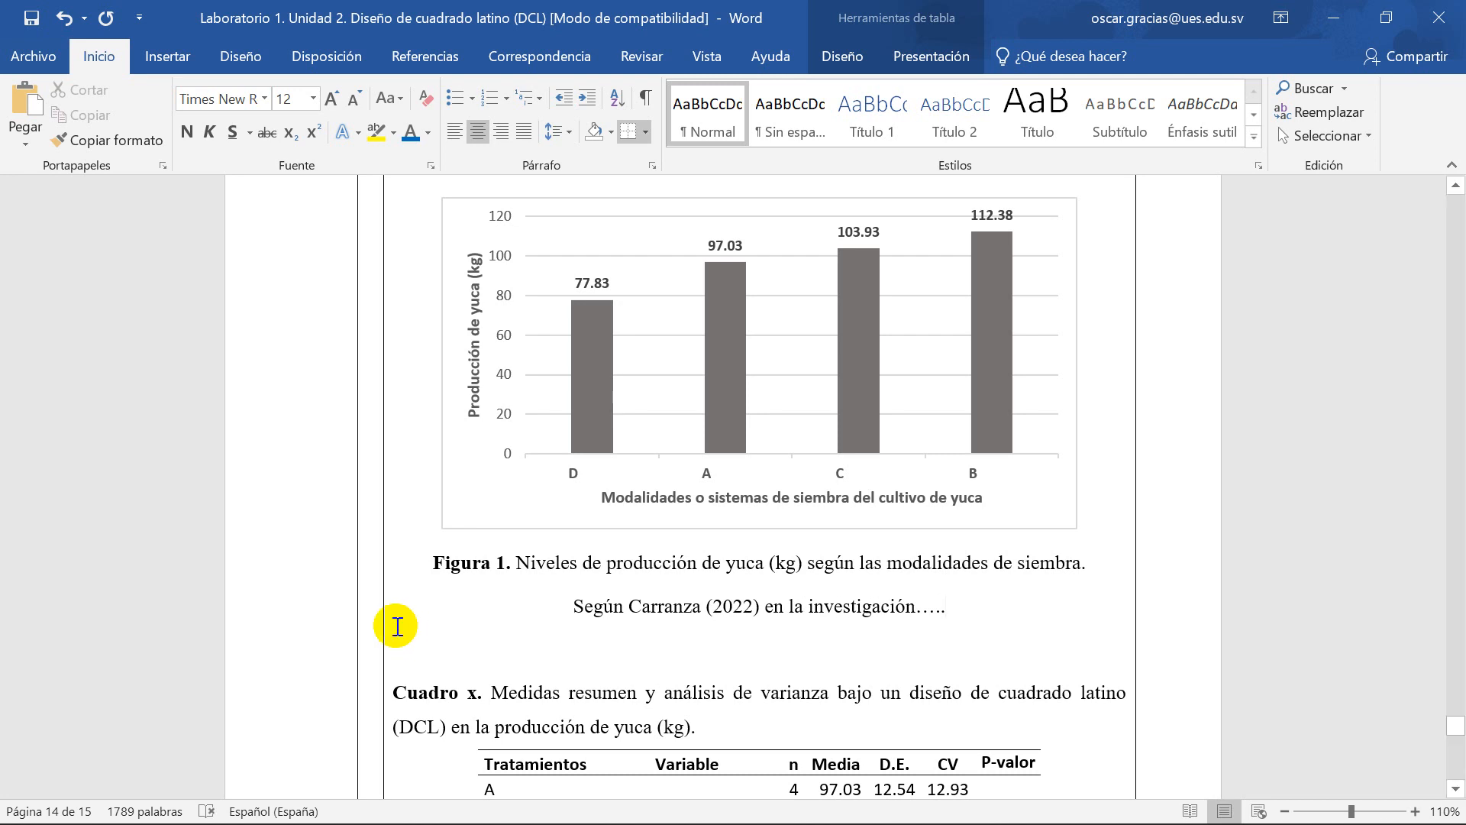
Step: Make the citation line below the Figura 1 caption bold and place the text cursor on the blank line beneath it
scroll(622, 550, up, 3)
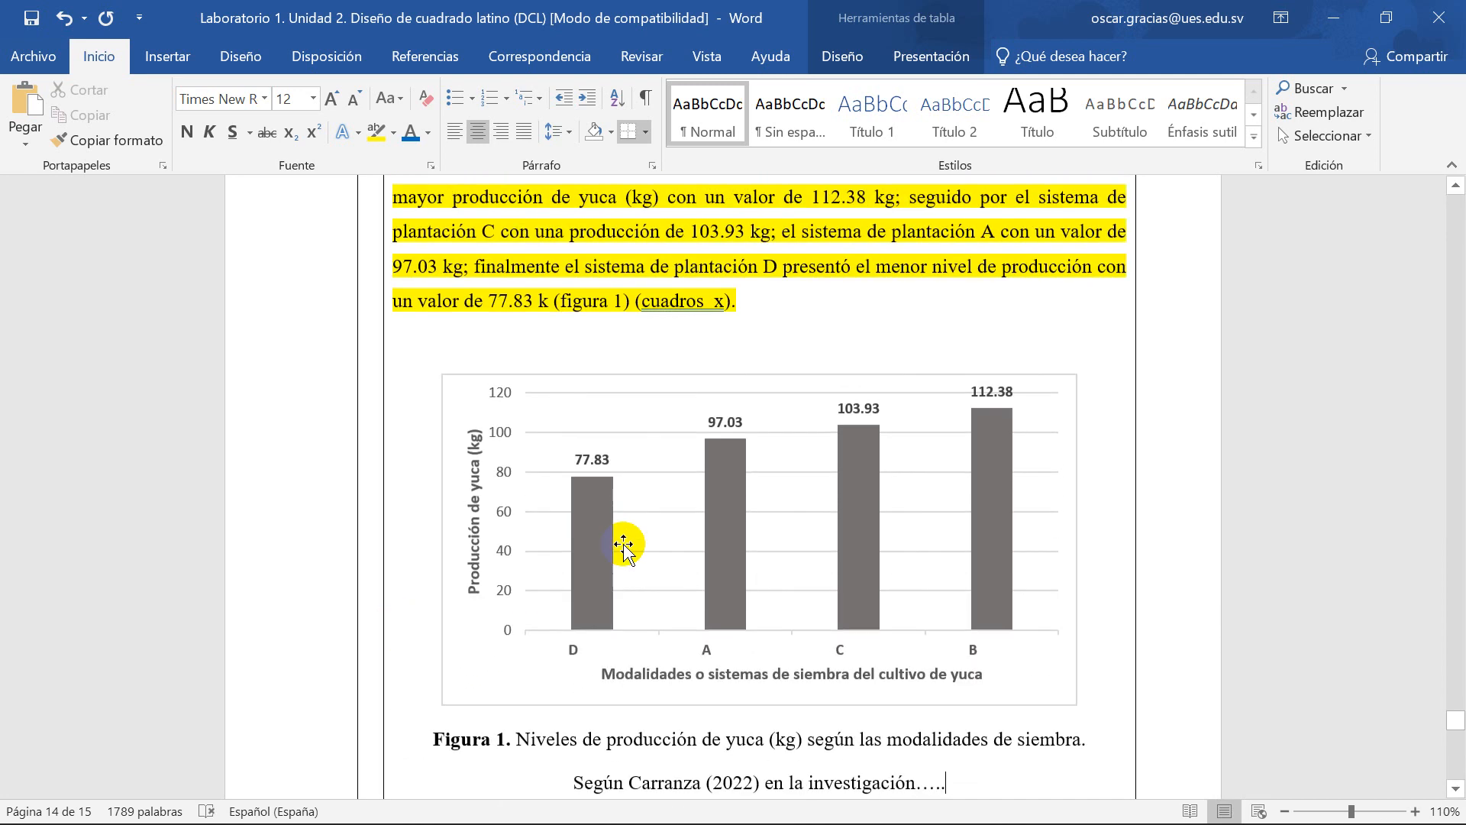
scroll(561, 518, up, 2)
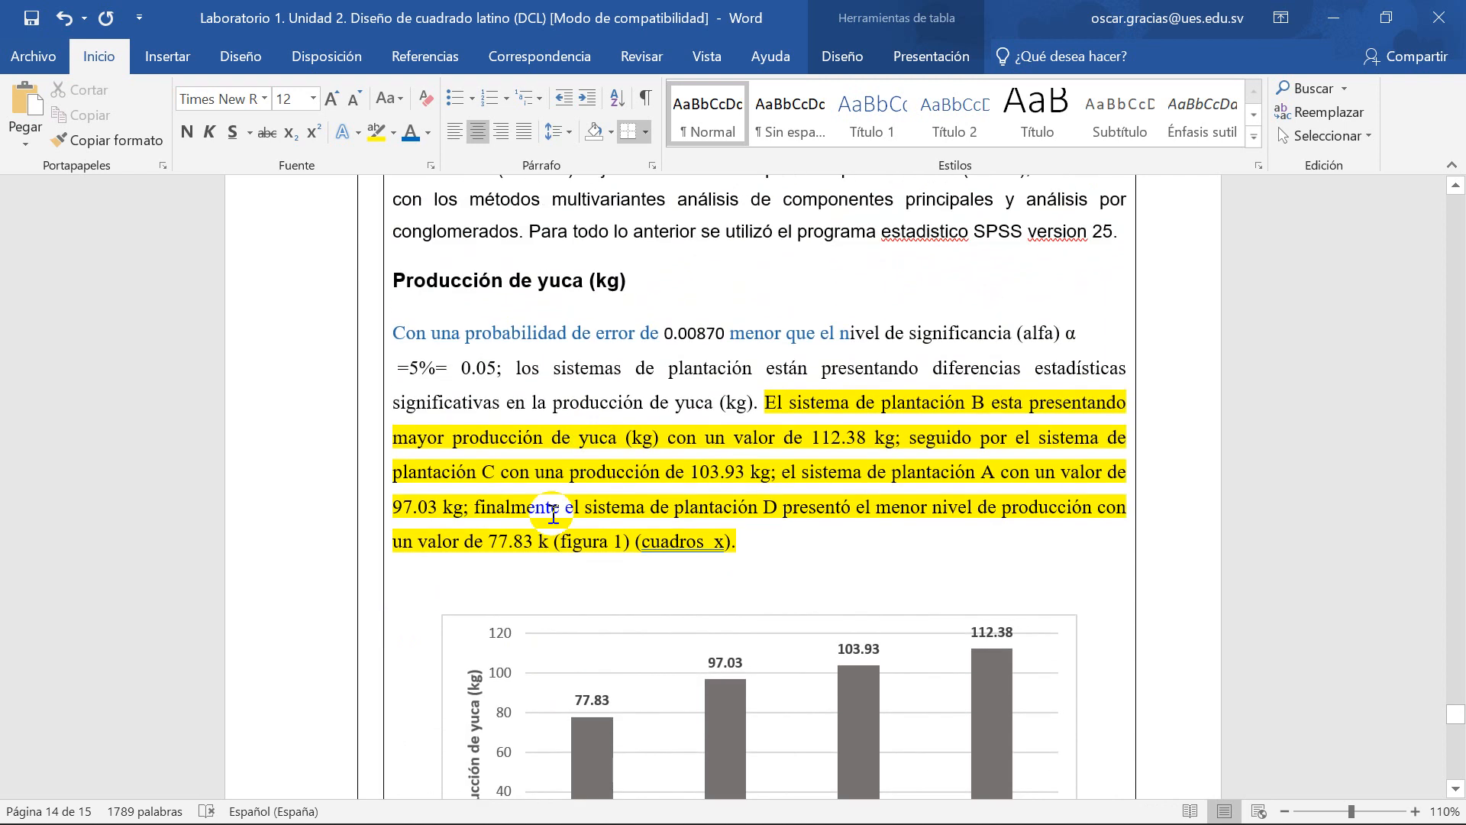
scroll(551, 520, down, 5)
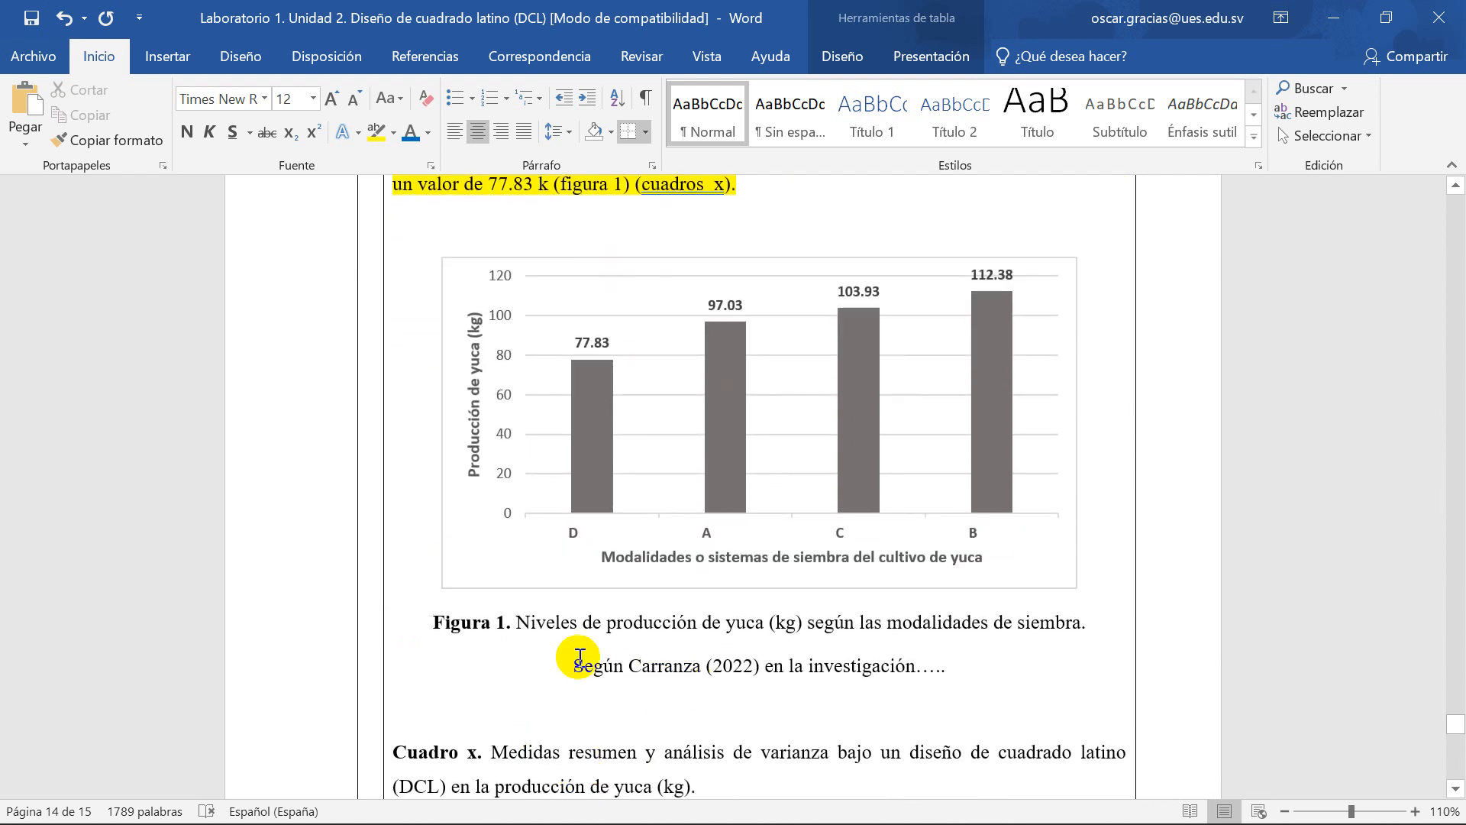
drag(595, 662, 957, 658)
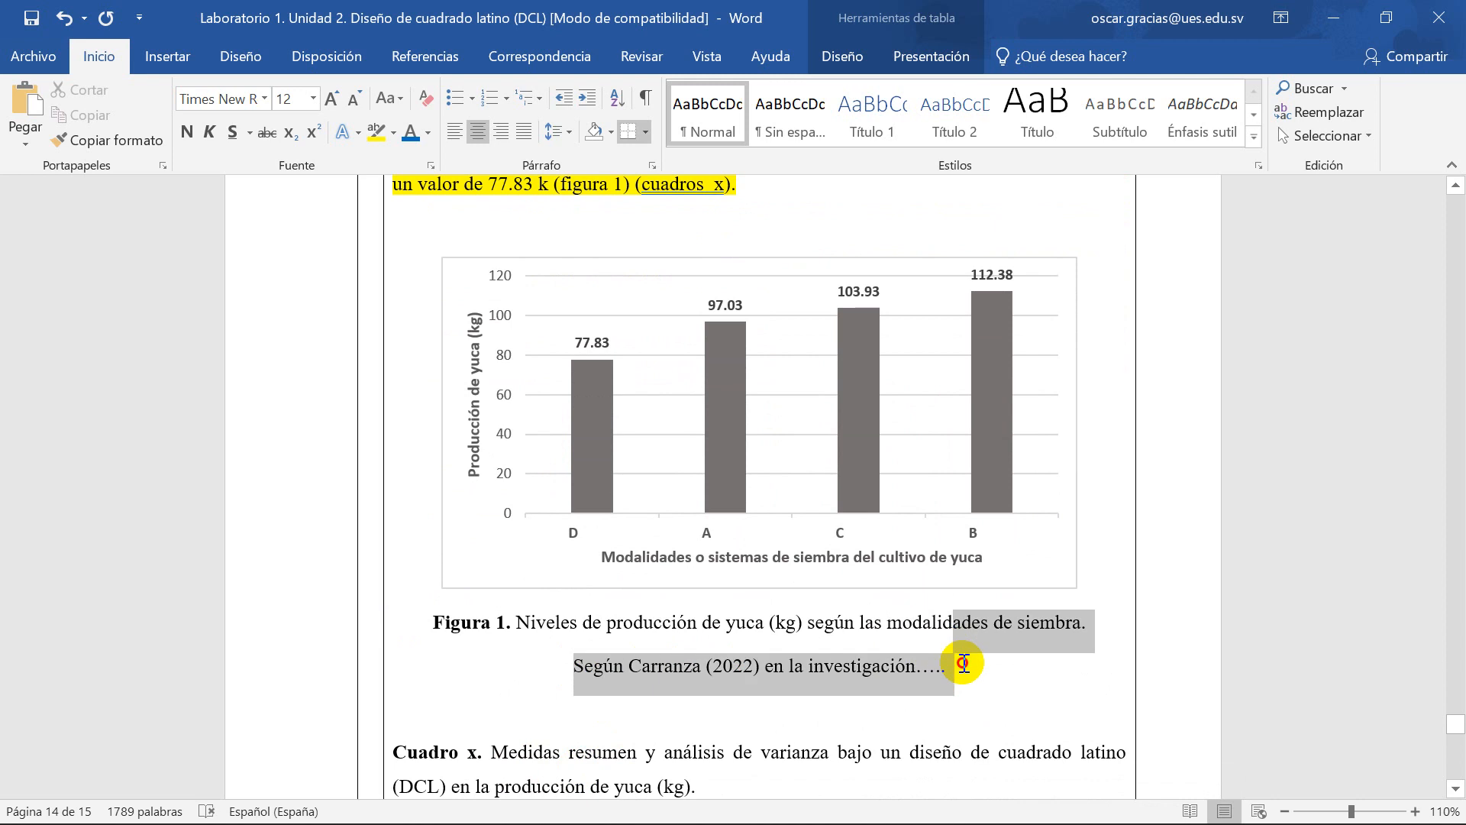
click(187, 133)
click(756, 709)
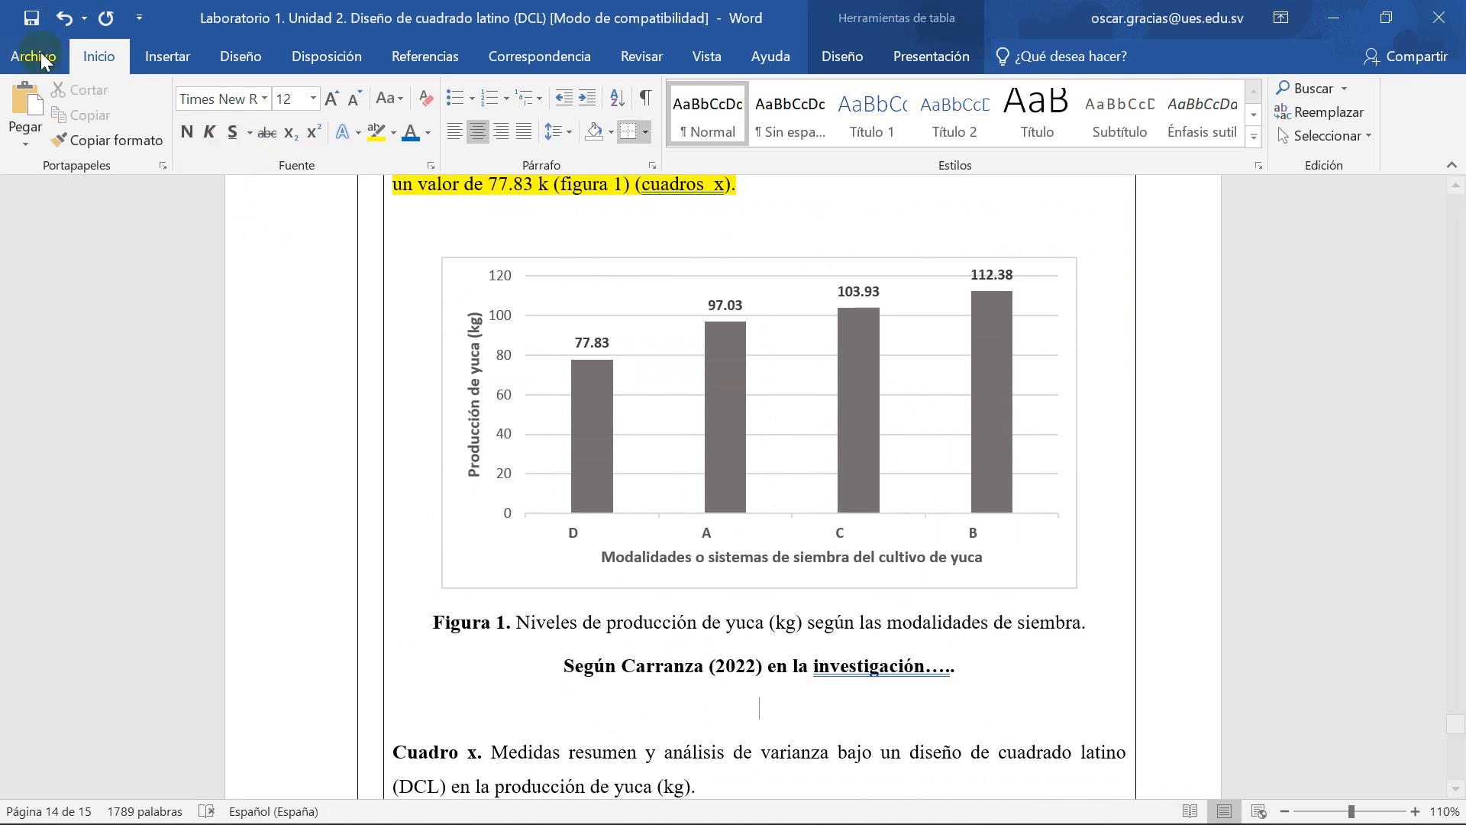